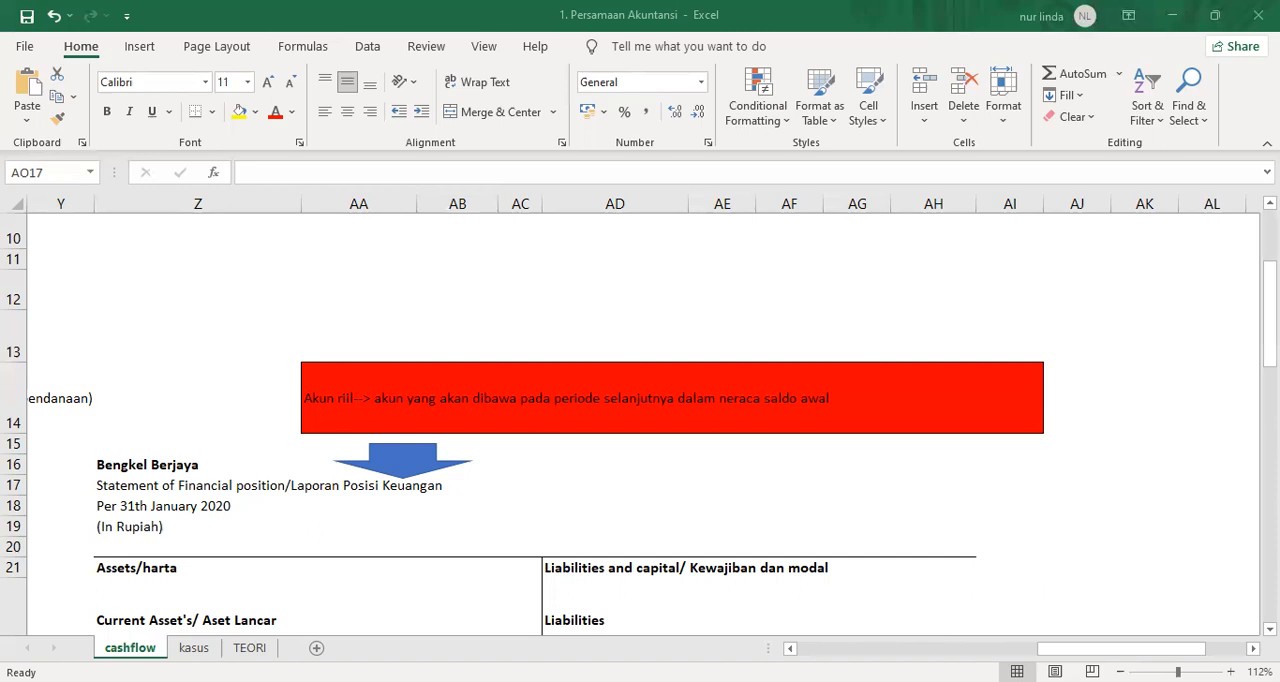
Review the income statement, from its title through service income and salary expense to the net profit formula in P30.
scroll(640, 420, "left", 6)
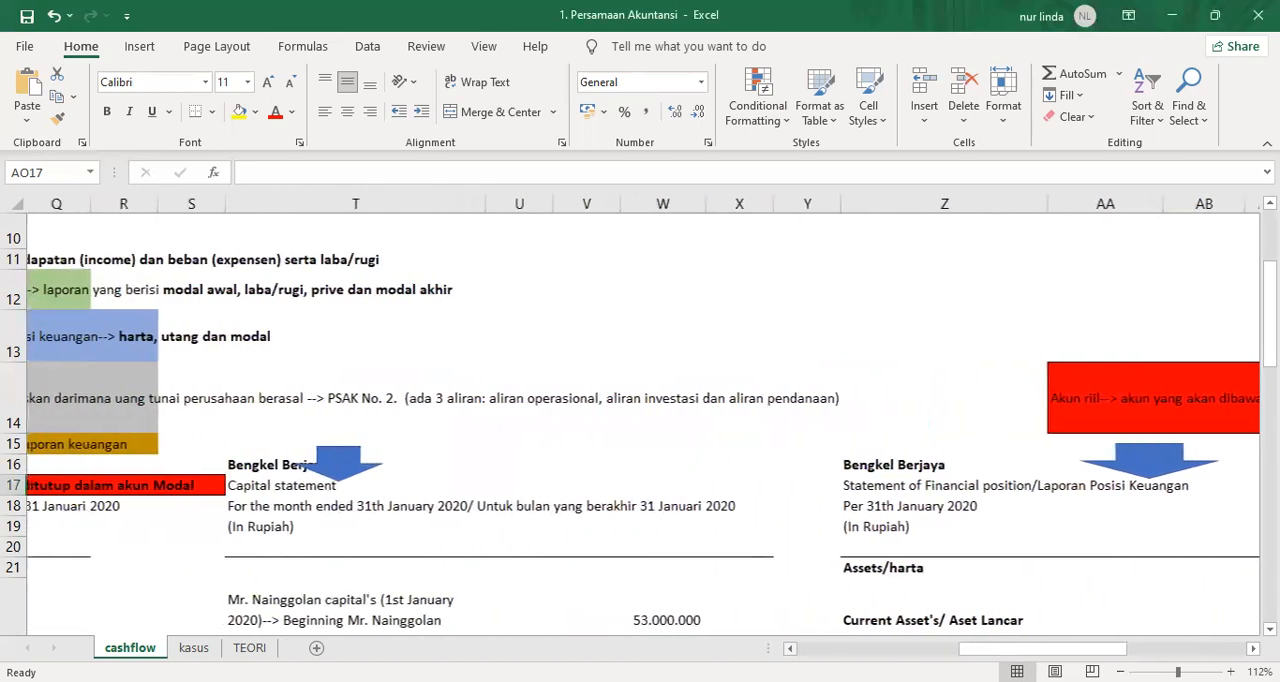
scroll(640, 420, "left", 5)
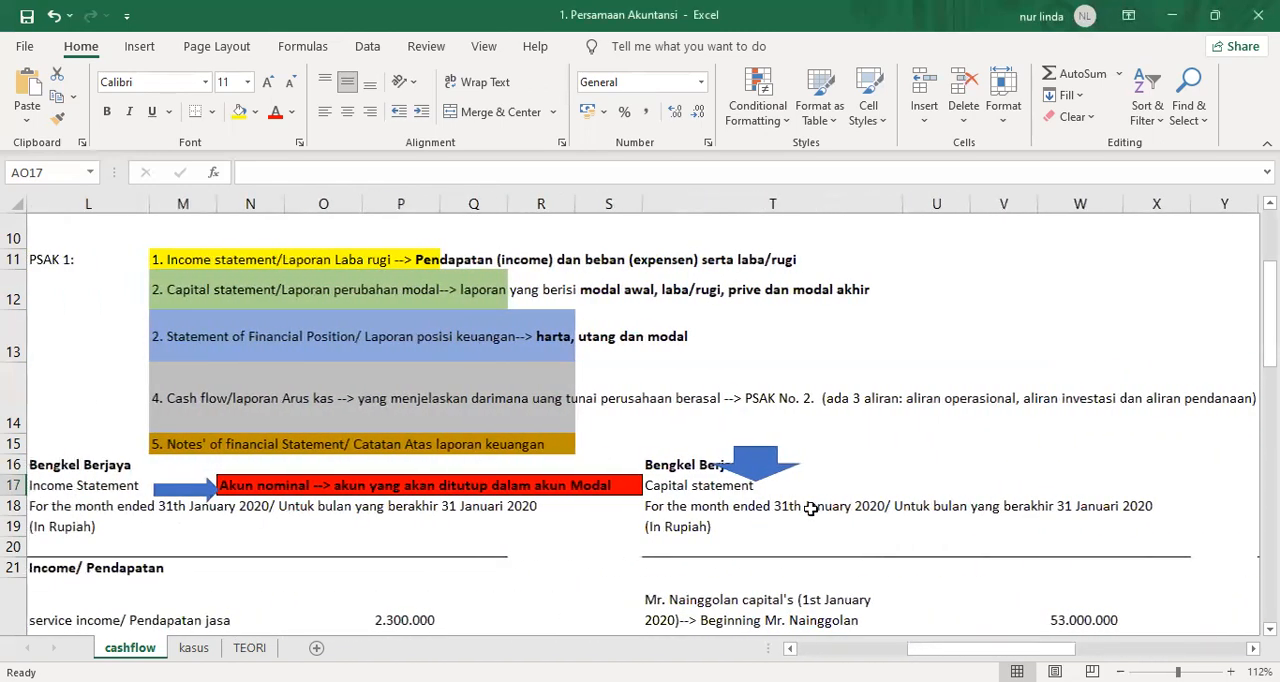
left_click(40, 486)
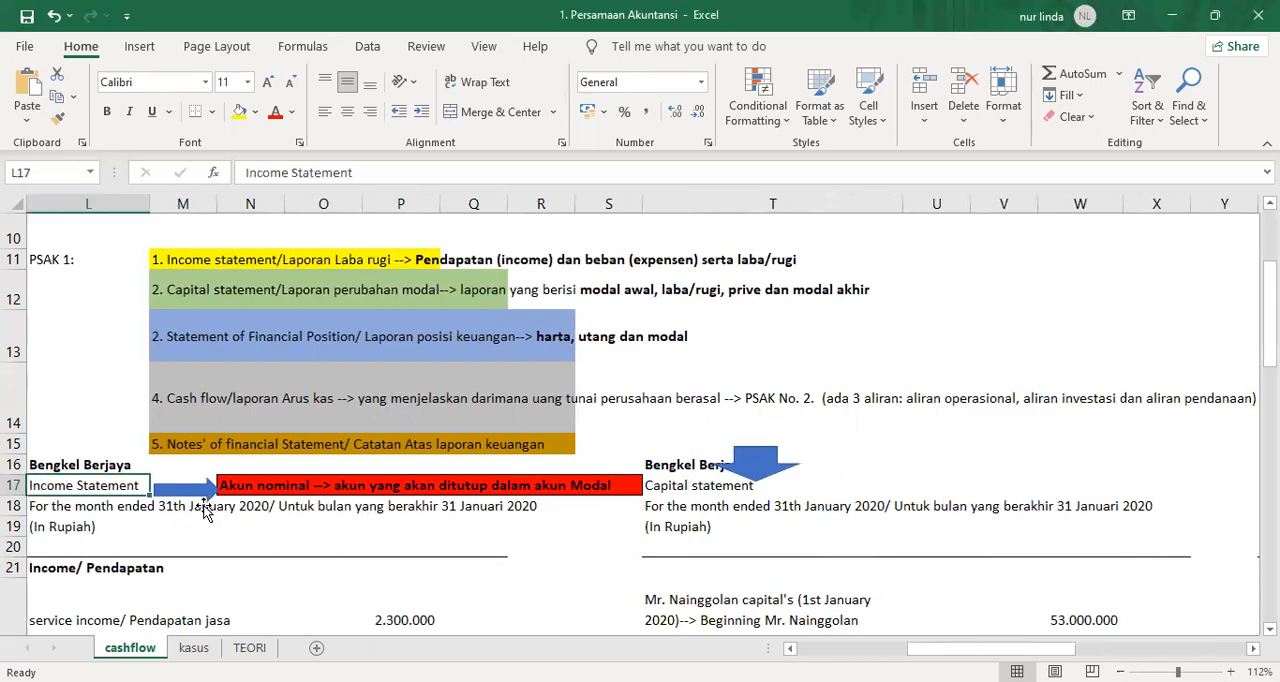
scroll(175, 460, "down", 3)
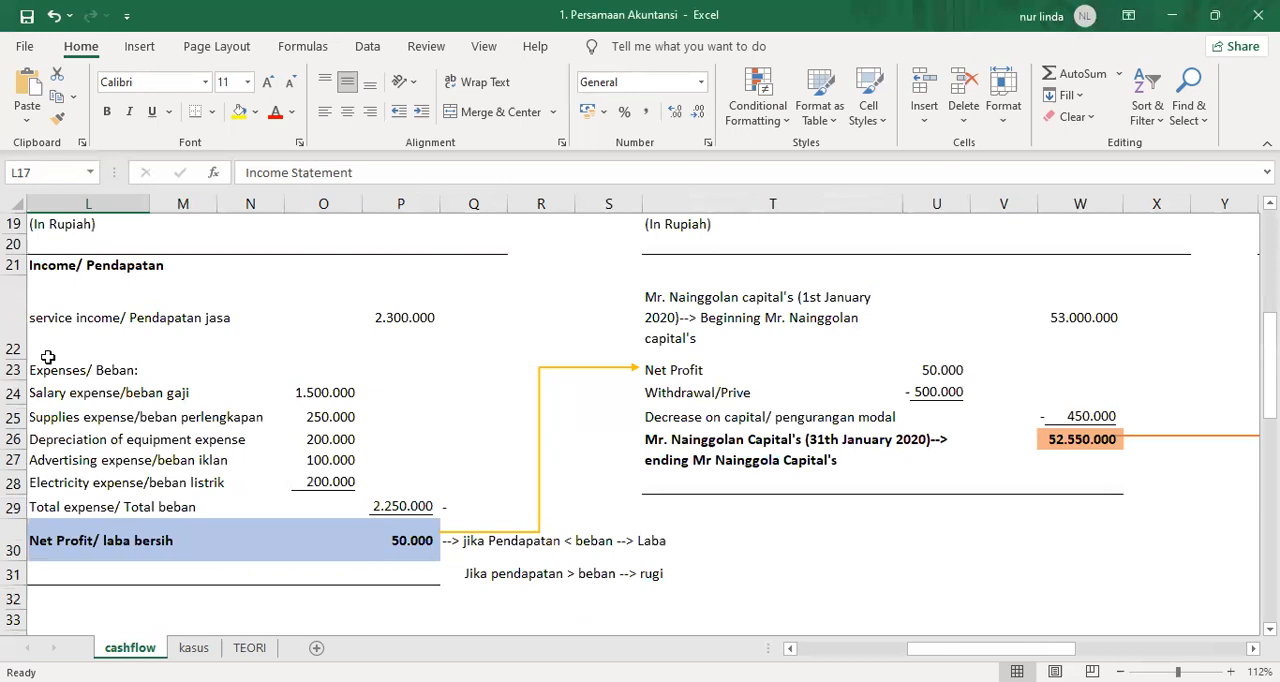
left_click(46, 320)
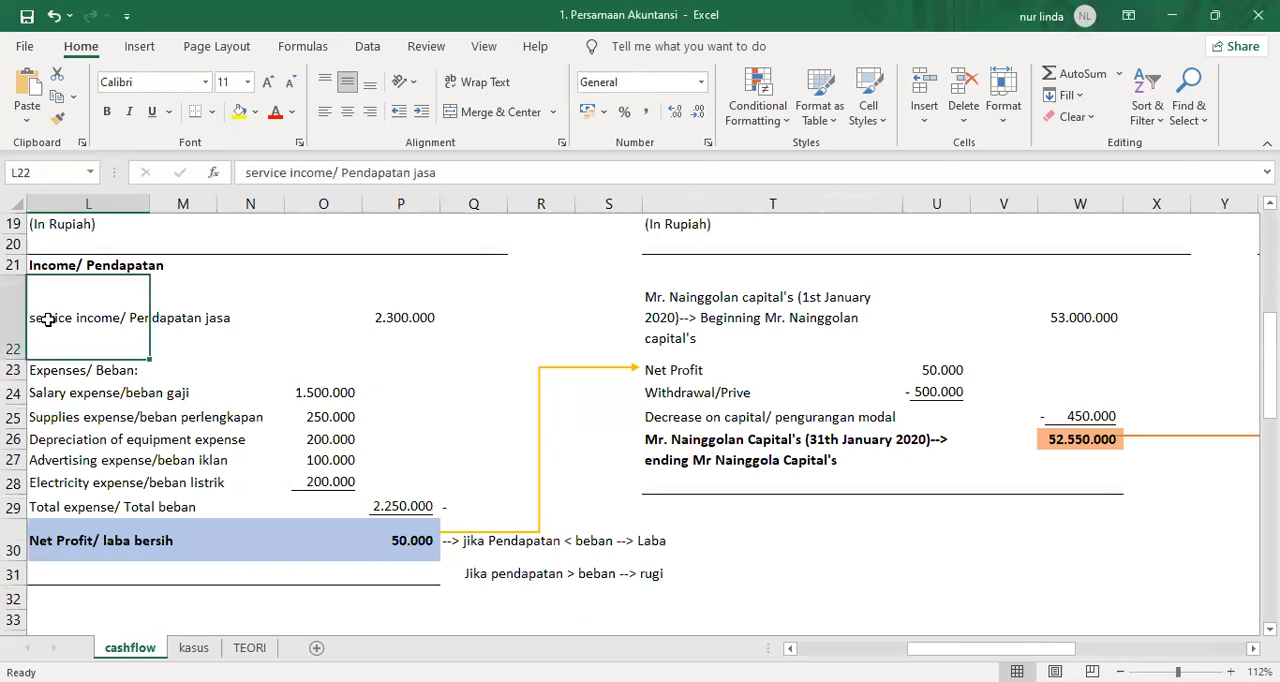
left_click(52, 392)
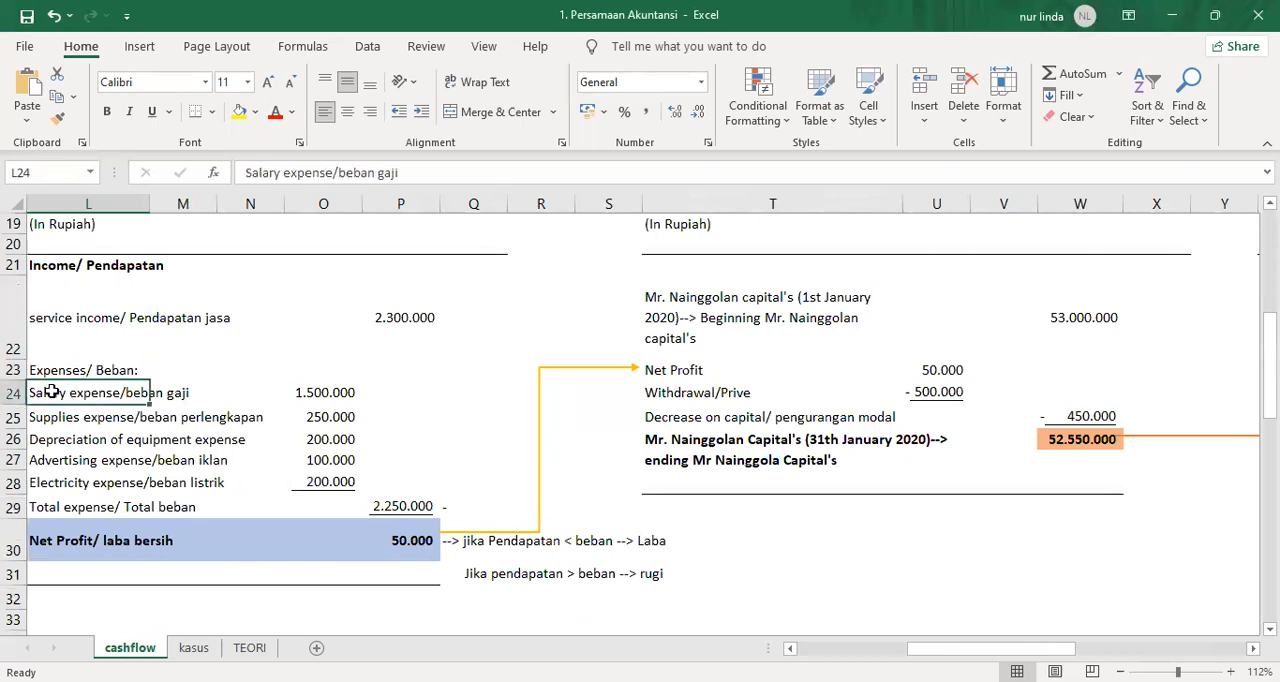
left_click(57, 540)
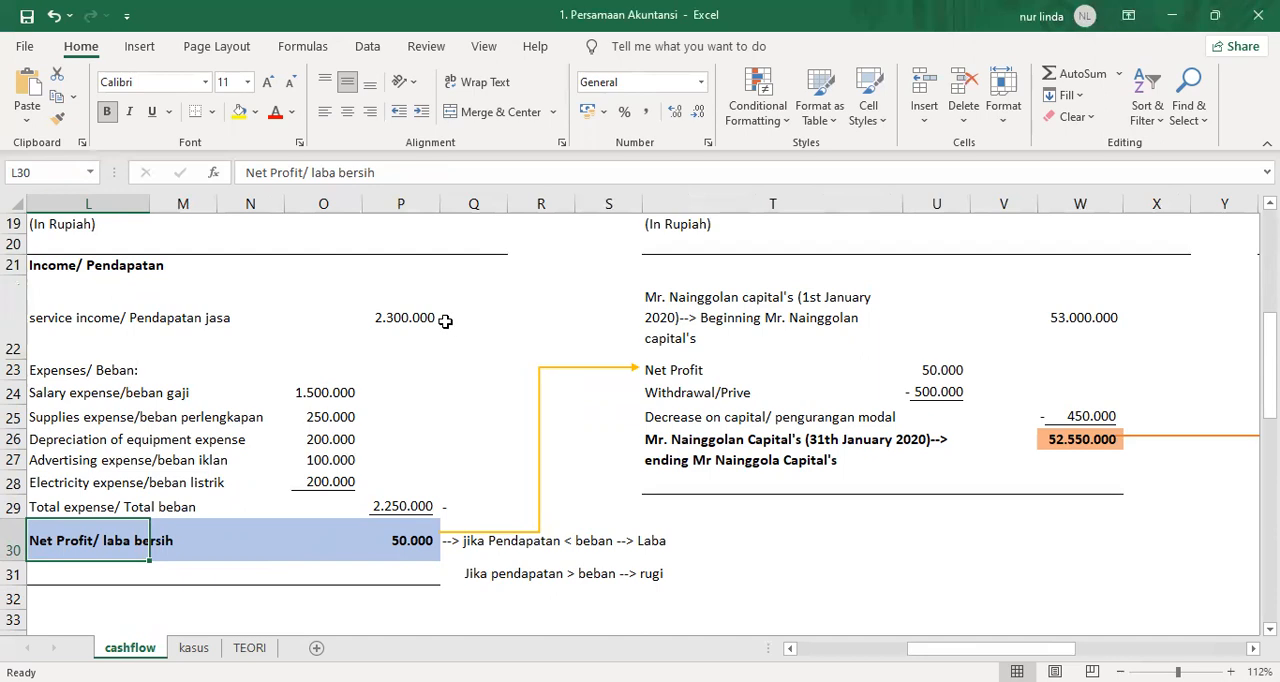
left_click(399, 558)
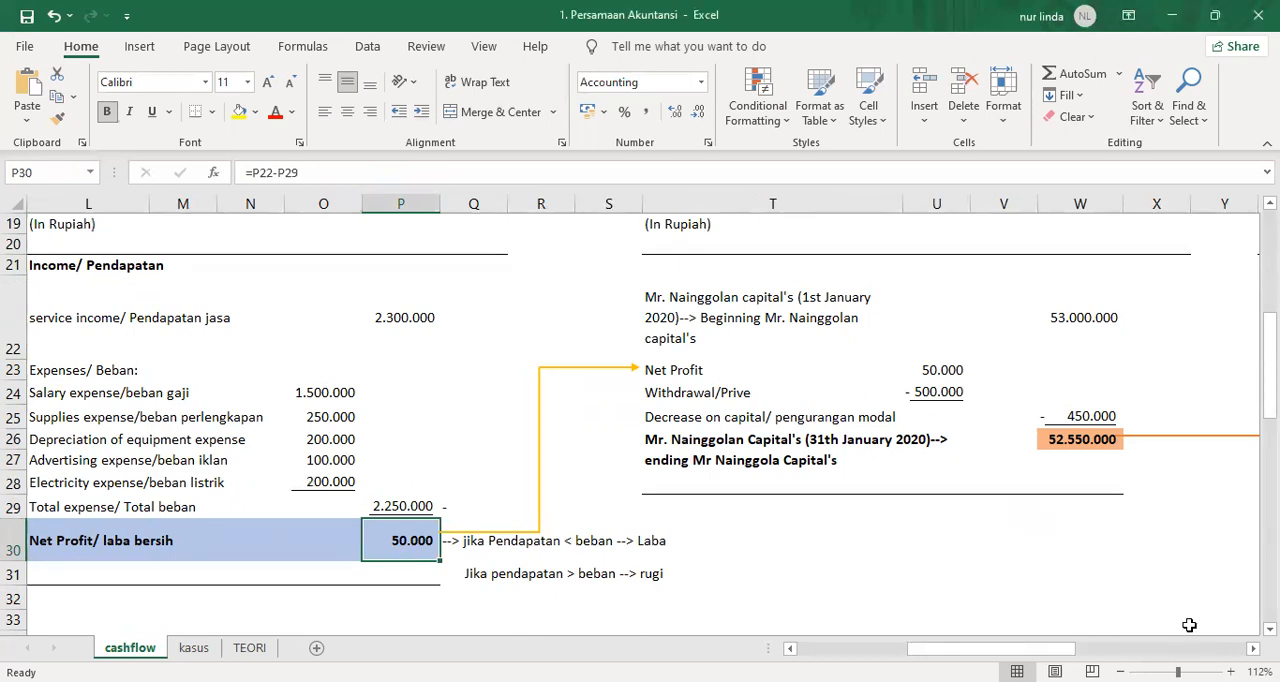
Examine the capital statement's title, beginning capital, net profit and withdrawal entries.
scroll(774, 474, "right", 3)
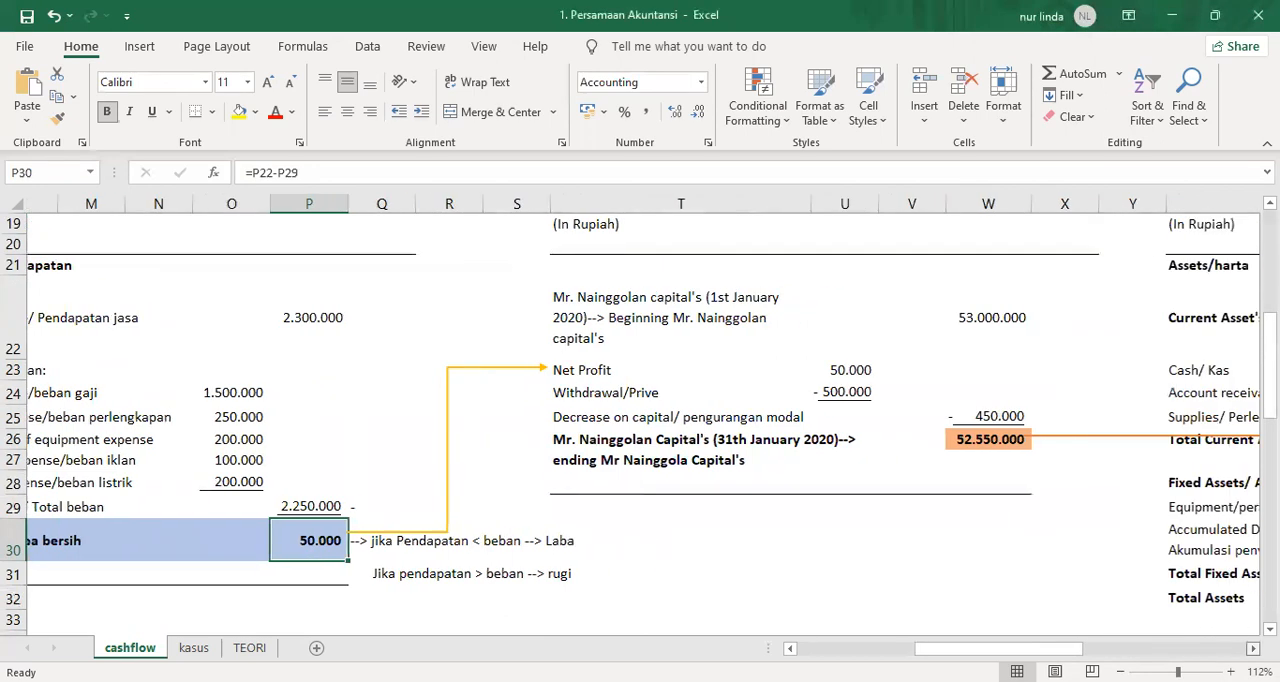
scroll(426, 347, "up", 2)
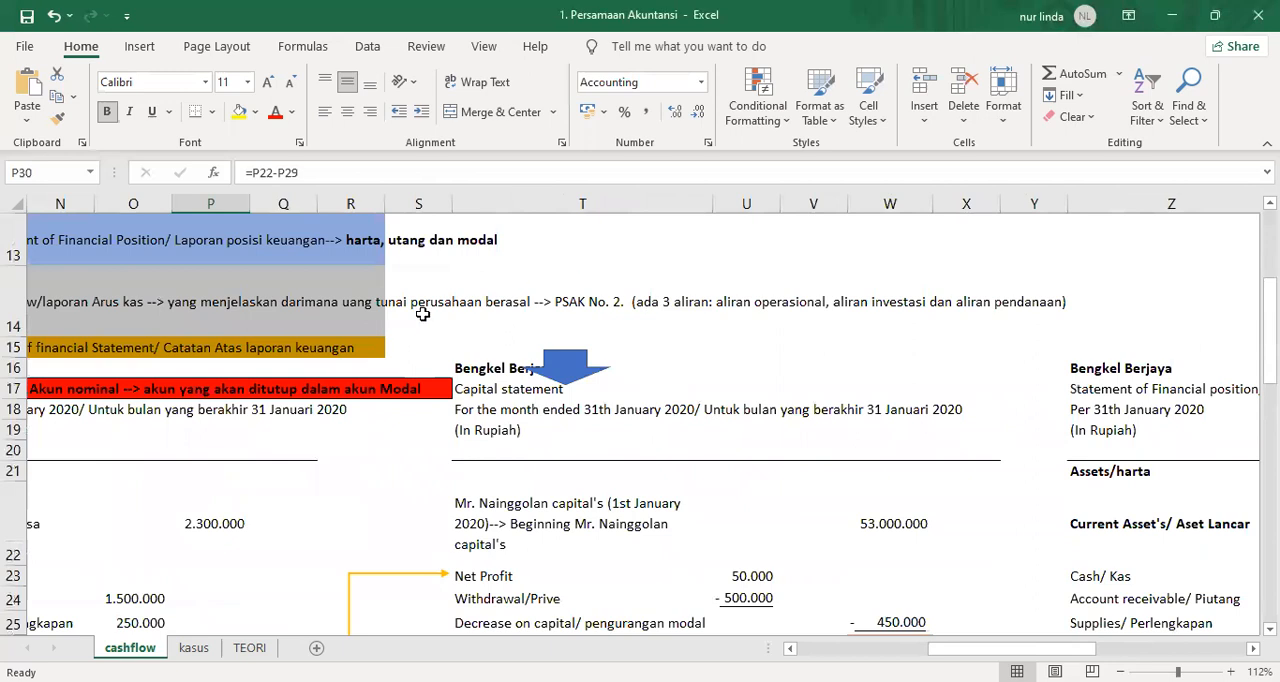
scroll(414, 400, "down", 2)
scroll(454, 461, "up", 2)
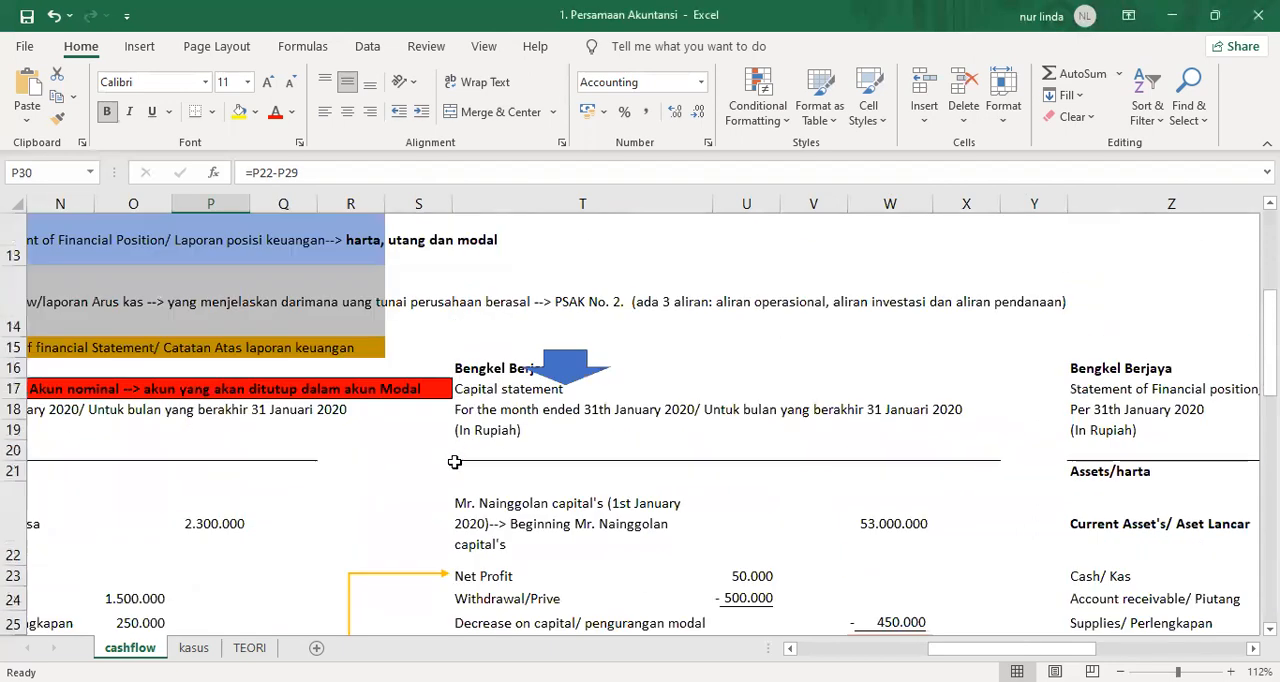
left_click(500, 390)
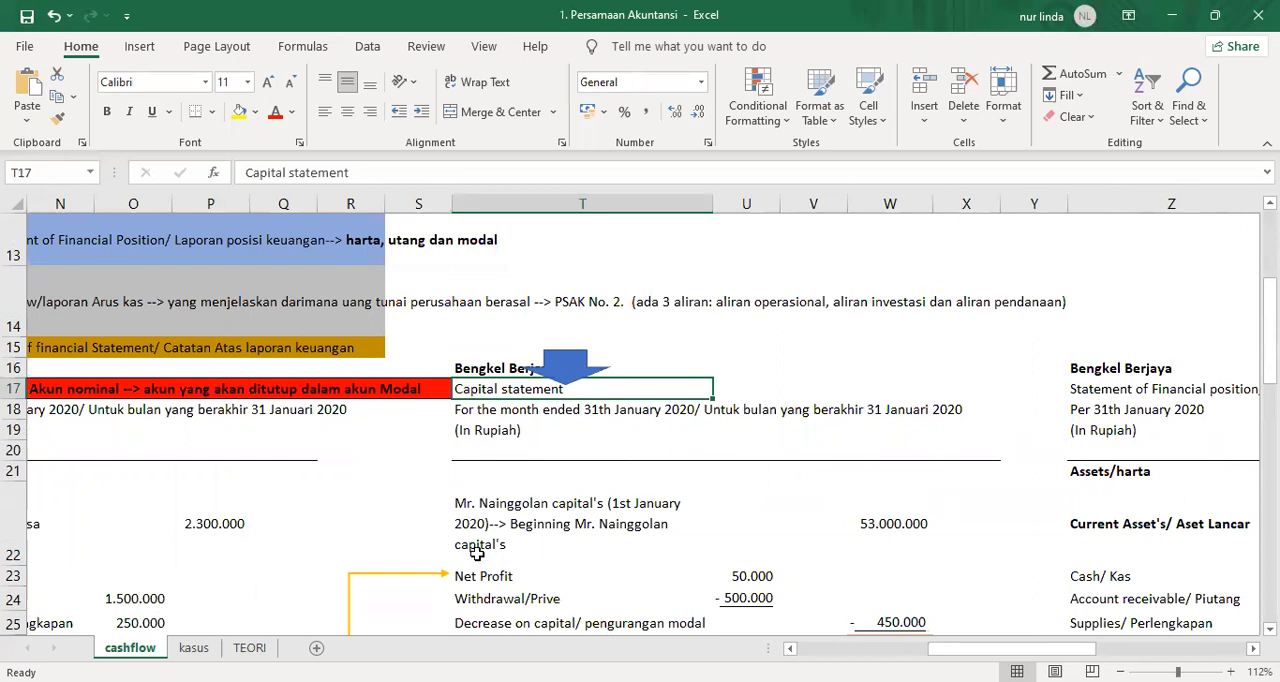
left_click(475, 500)
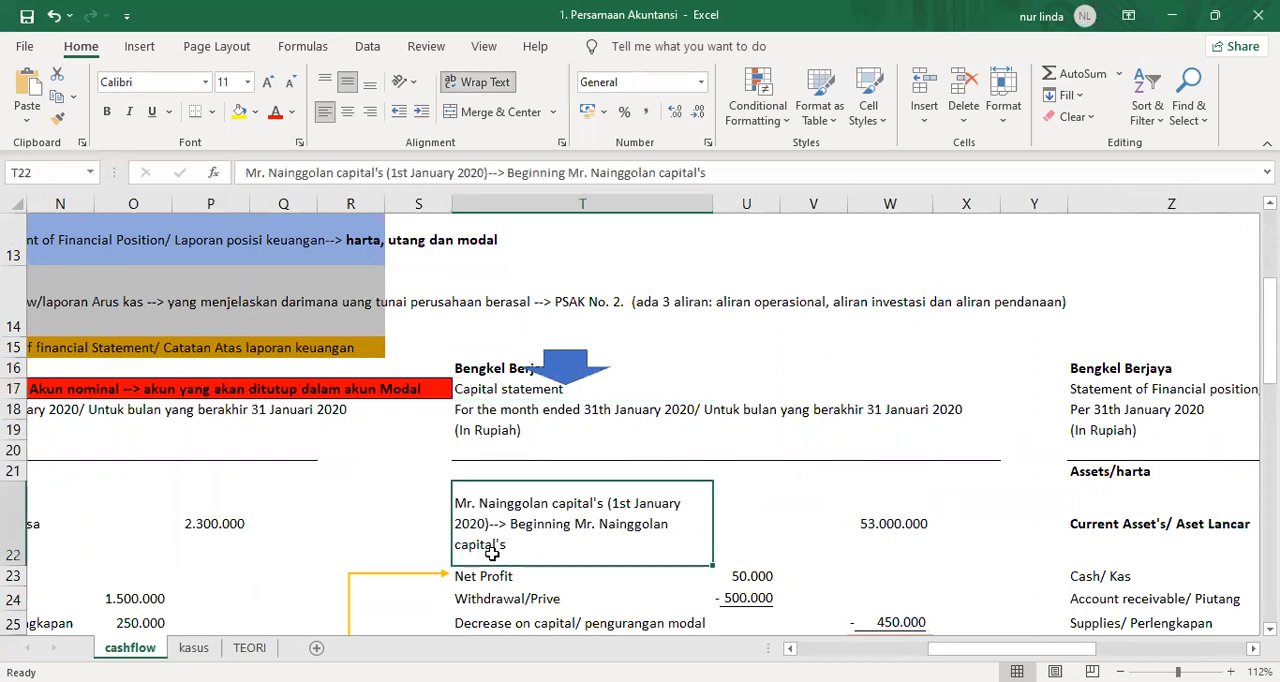
scroll(492, 553, "down", 2)
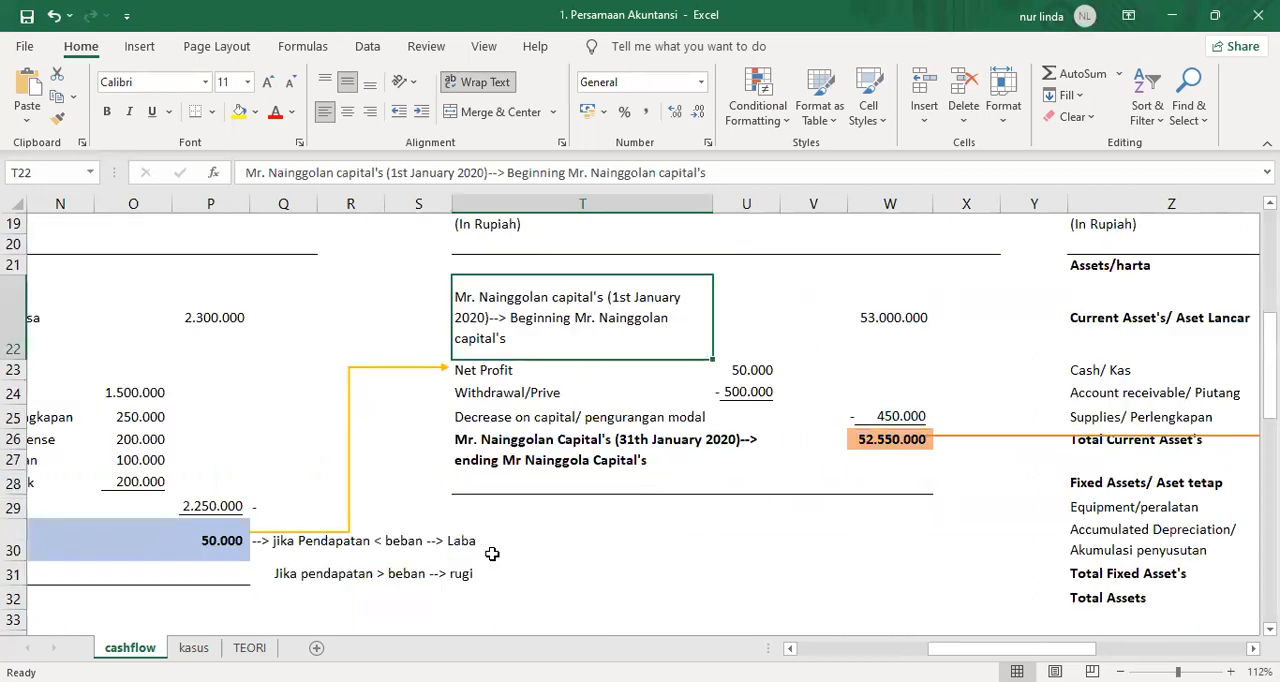
left_click(470, 372)
left_click(474, 396)
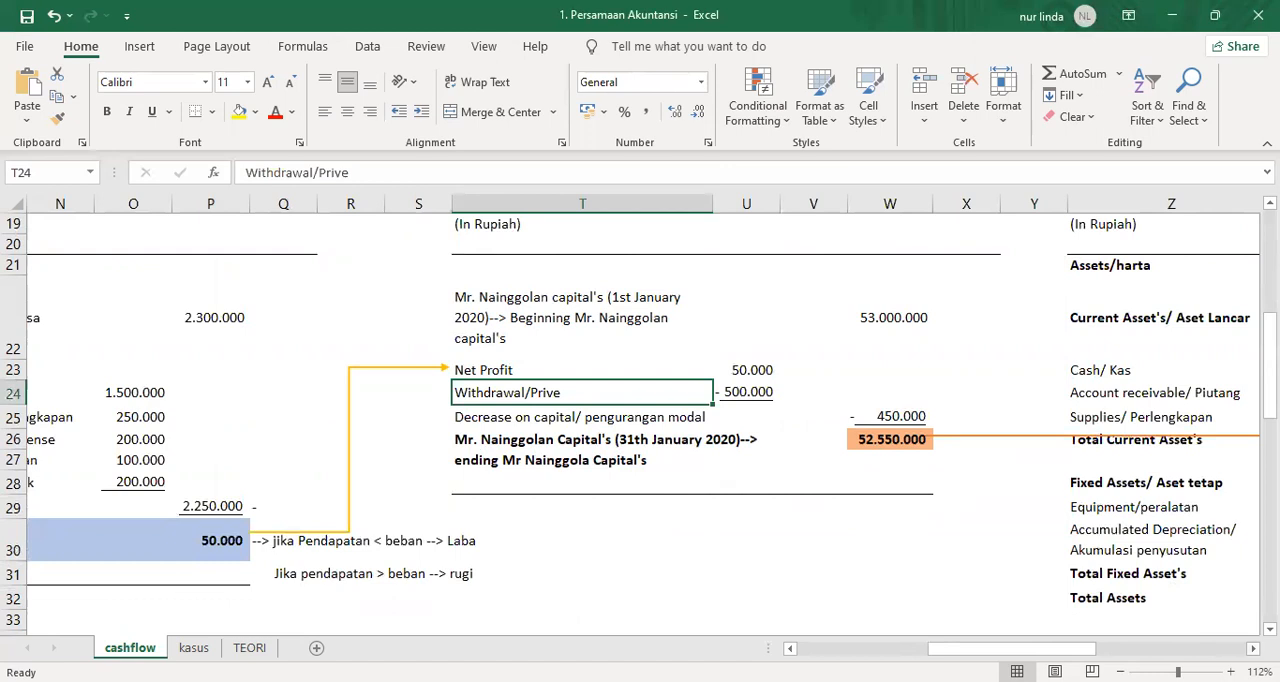
Examine the statement of financial position, covering the assets, total liabilities and owner capital entries.
scroll(643, 425, "right", 6)
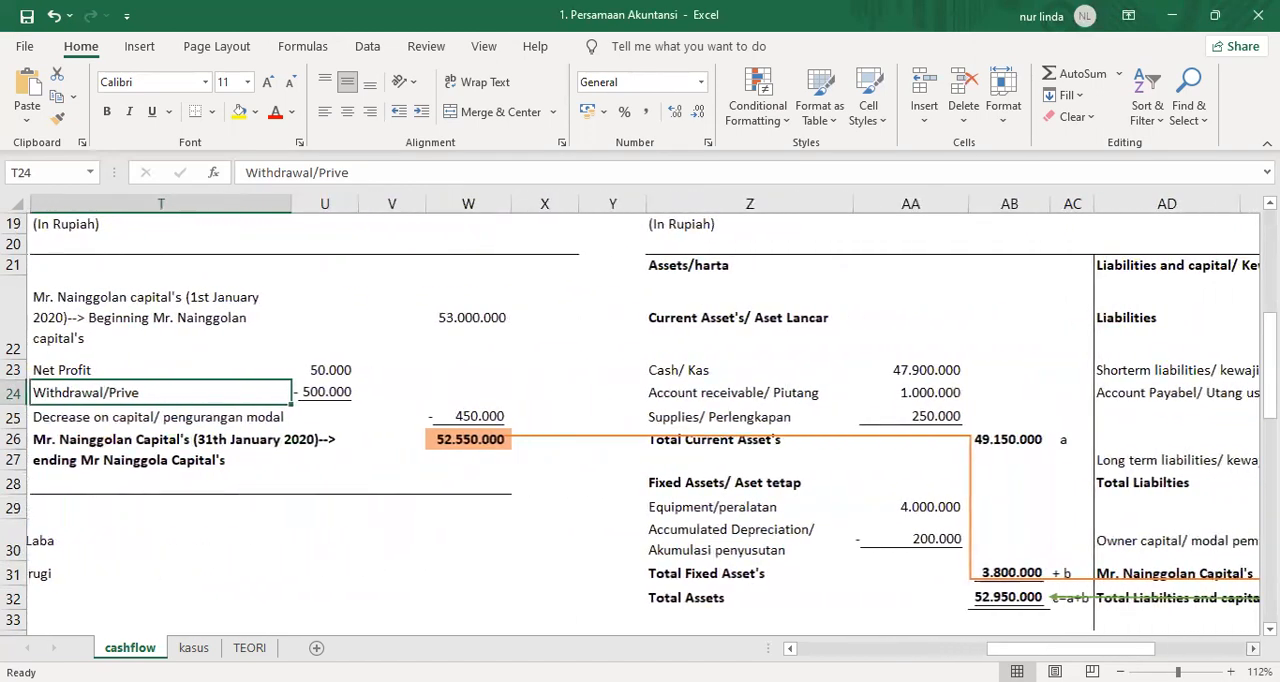
scroll(643, 425, "right", 3)
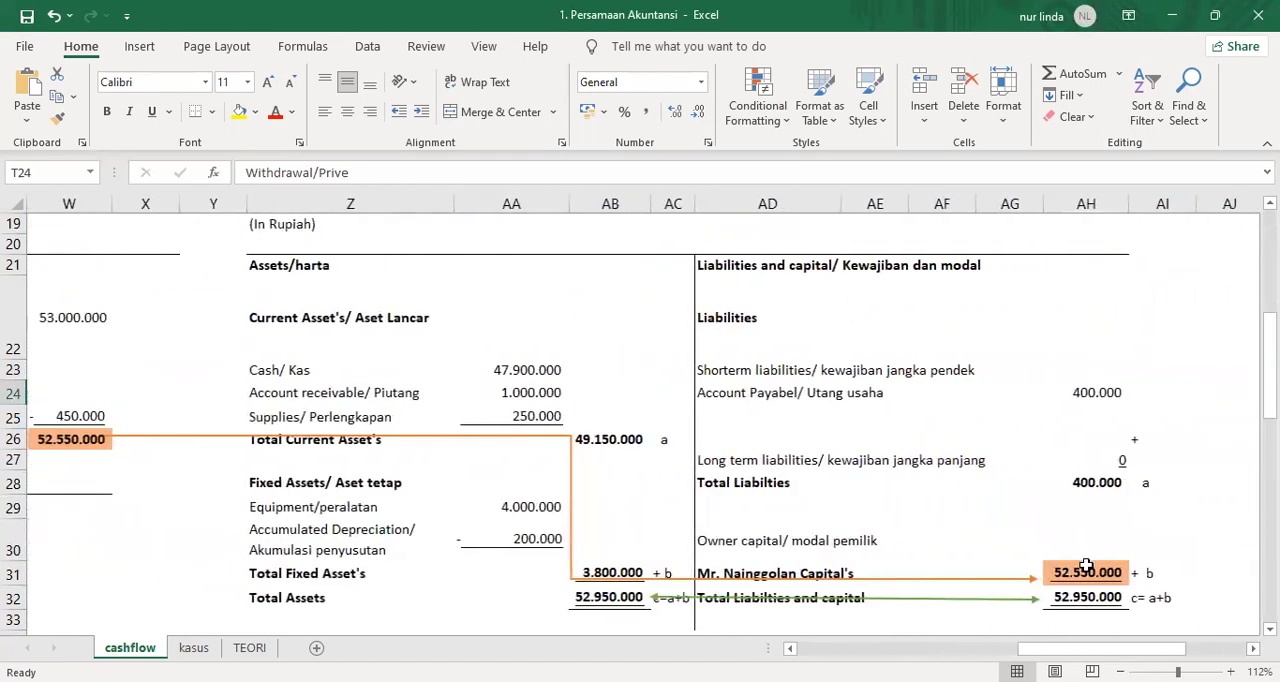
scroll(1086, 567, "up", 2)
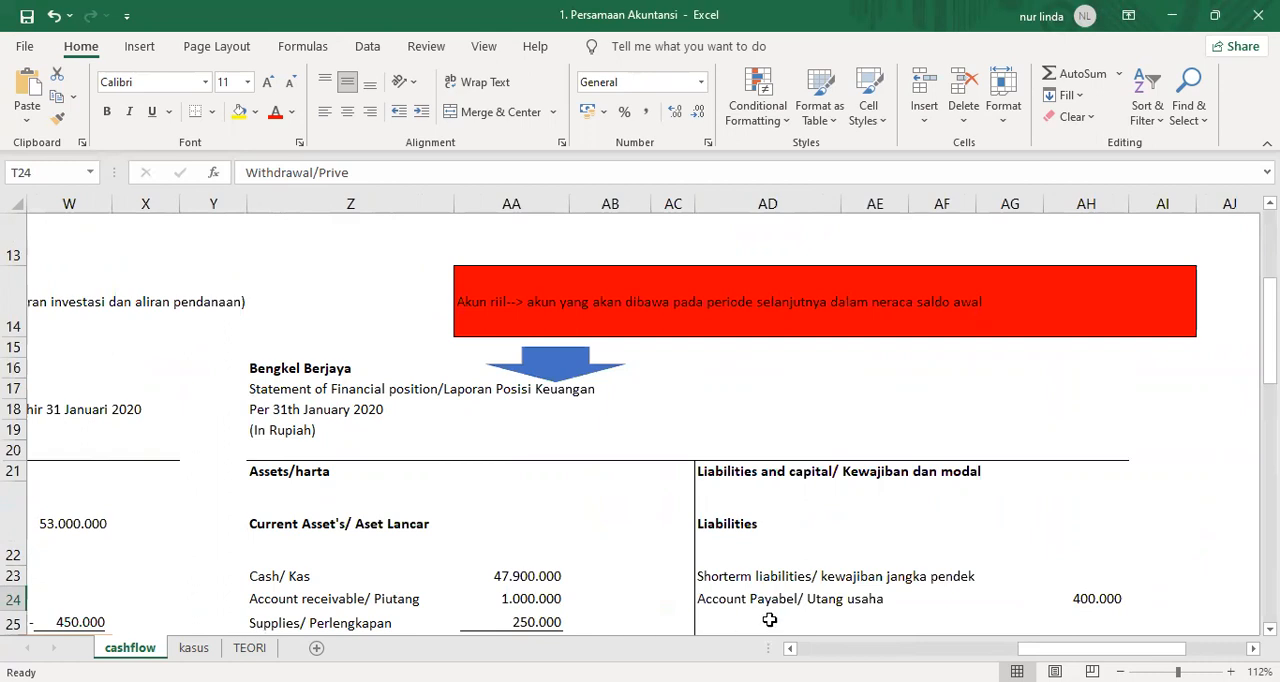
left_click(259, 470)
left_click(720, 478)
scroll(722, 477, "down", 3)
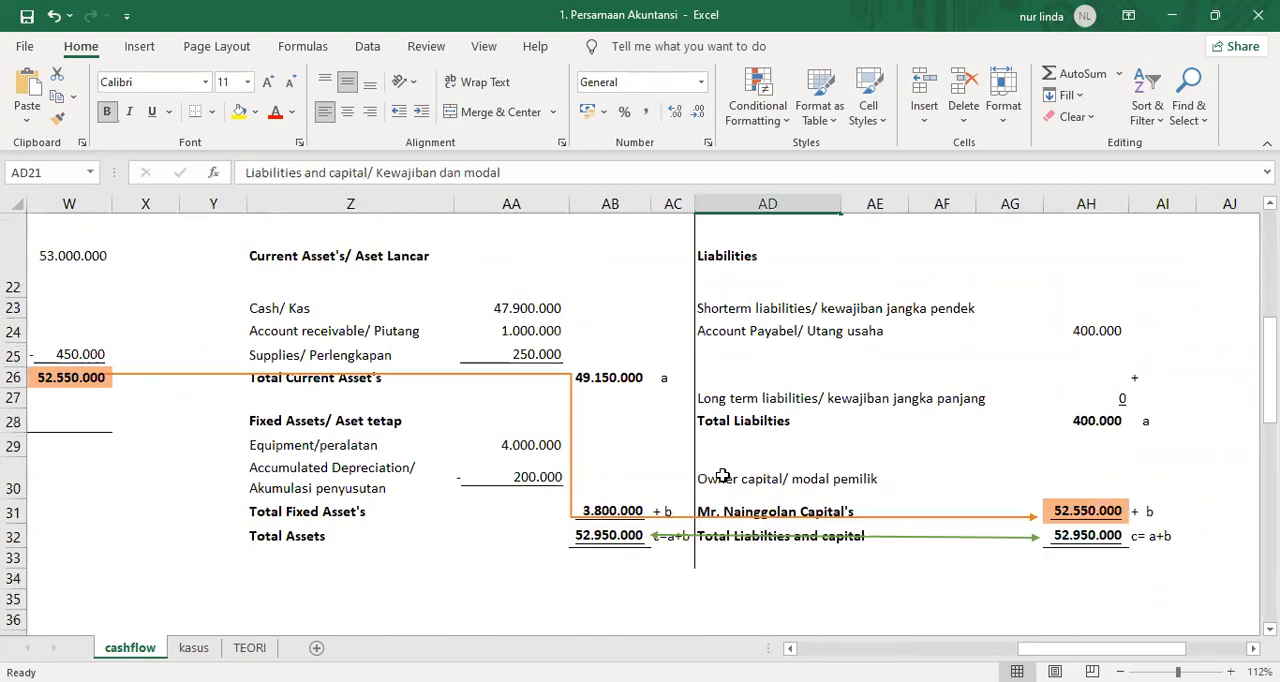
left_click(724, 421)
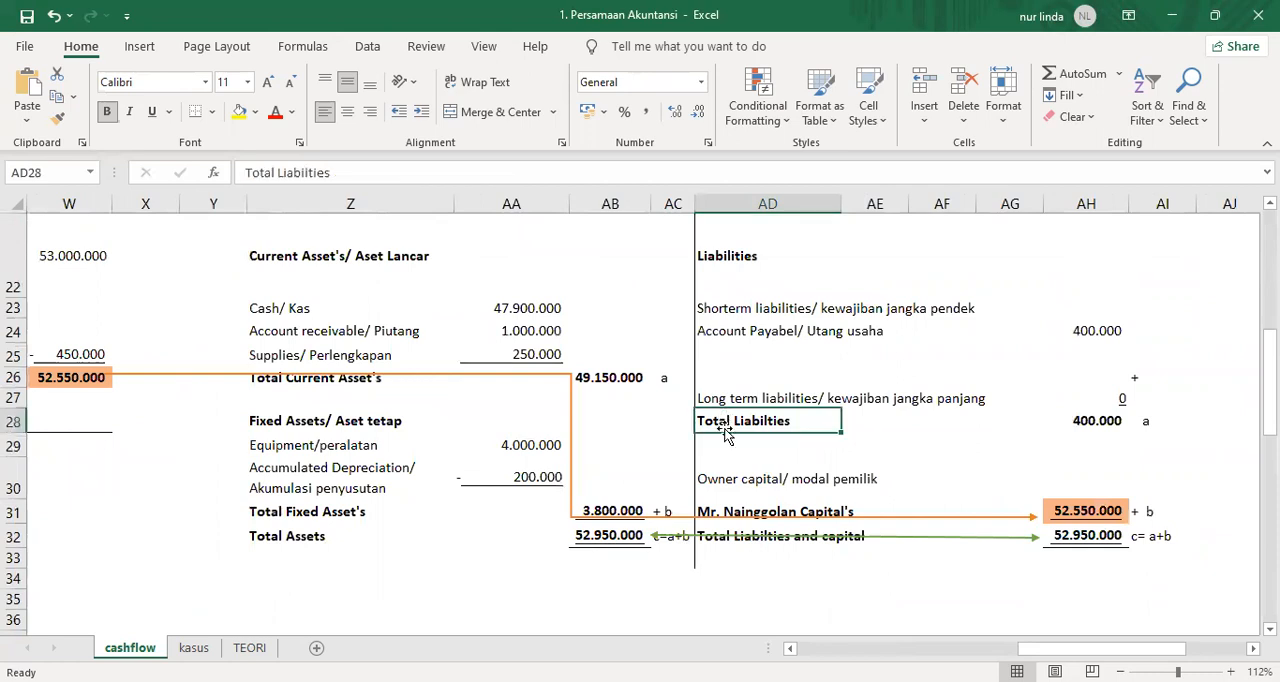
left_click(720, 484)
left_click(908, 487)
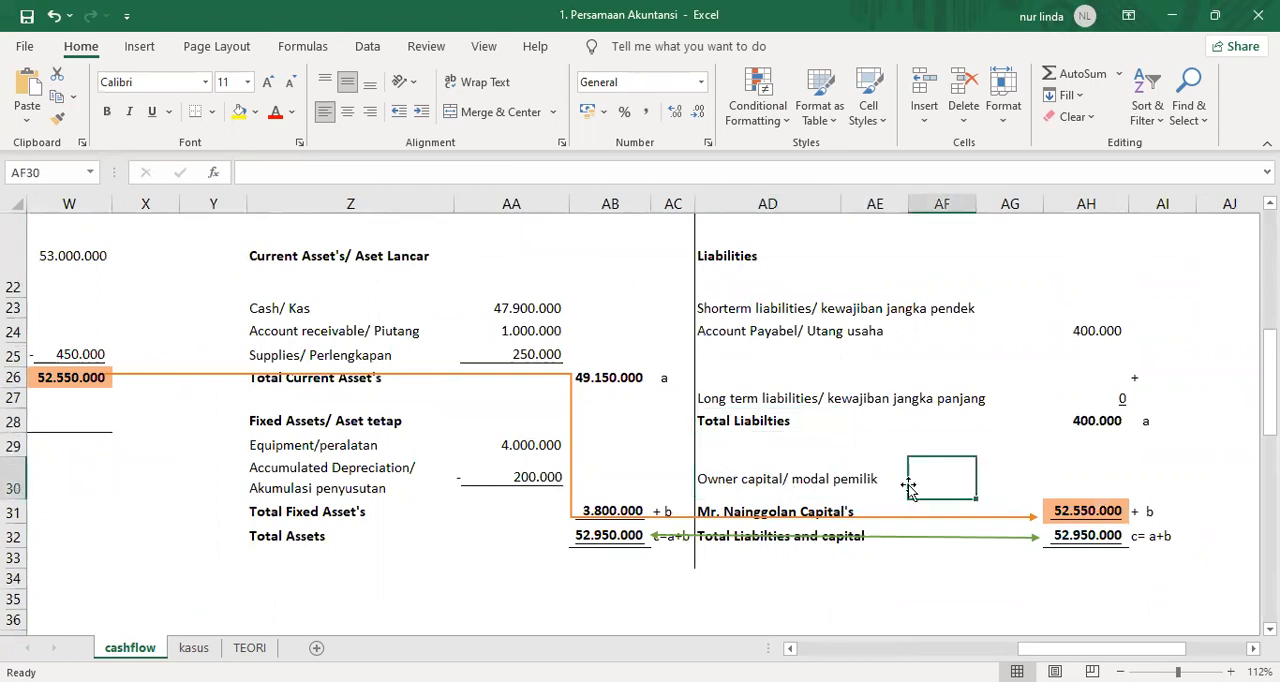
Fill the "Owner capital/ modal pemilik", "Assets/harta" and "Liabilities" heading cells with yellow.
left_click_drag(710, 478, 891, 476)
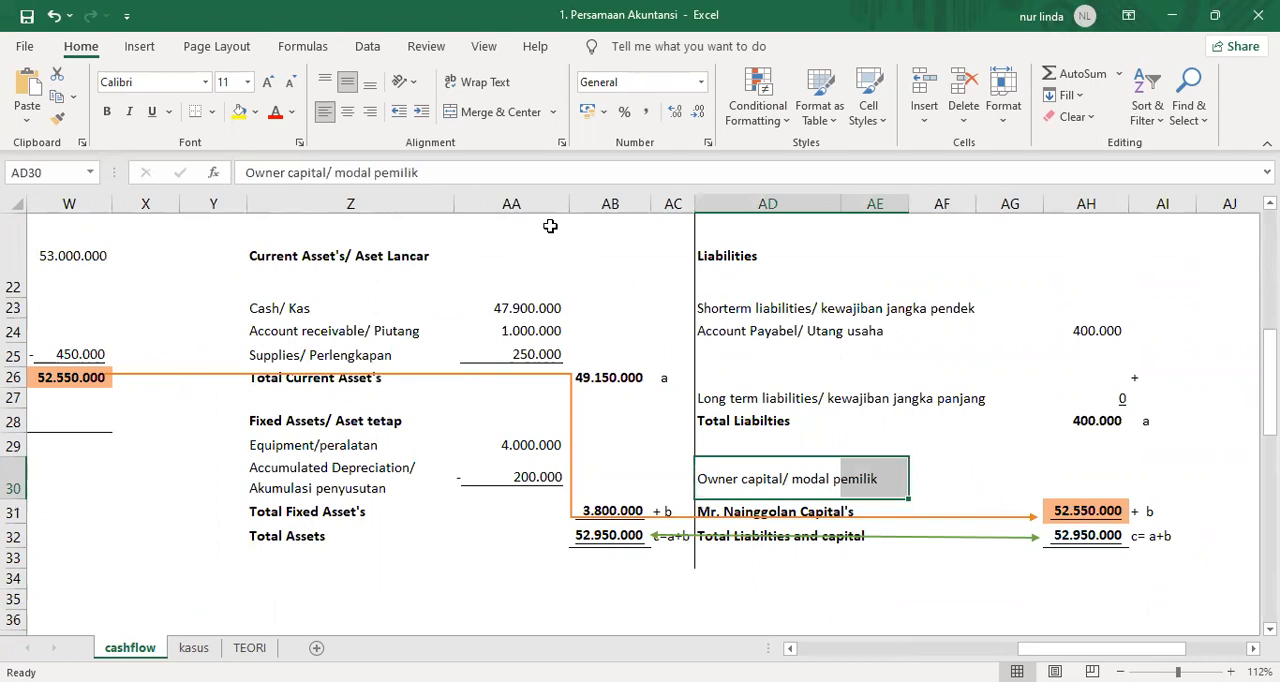
left_click(239, 111)
scroll(524, 392, "up", 3)
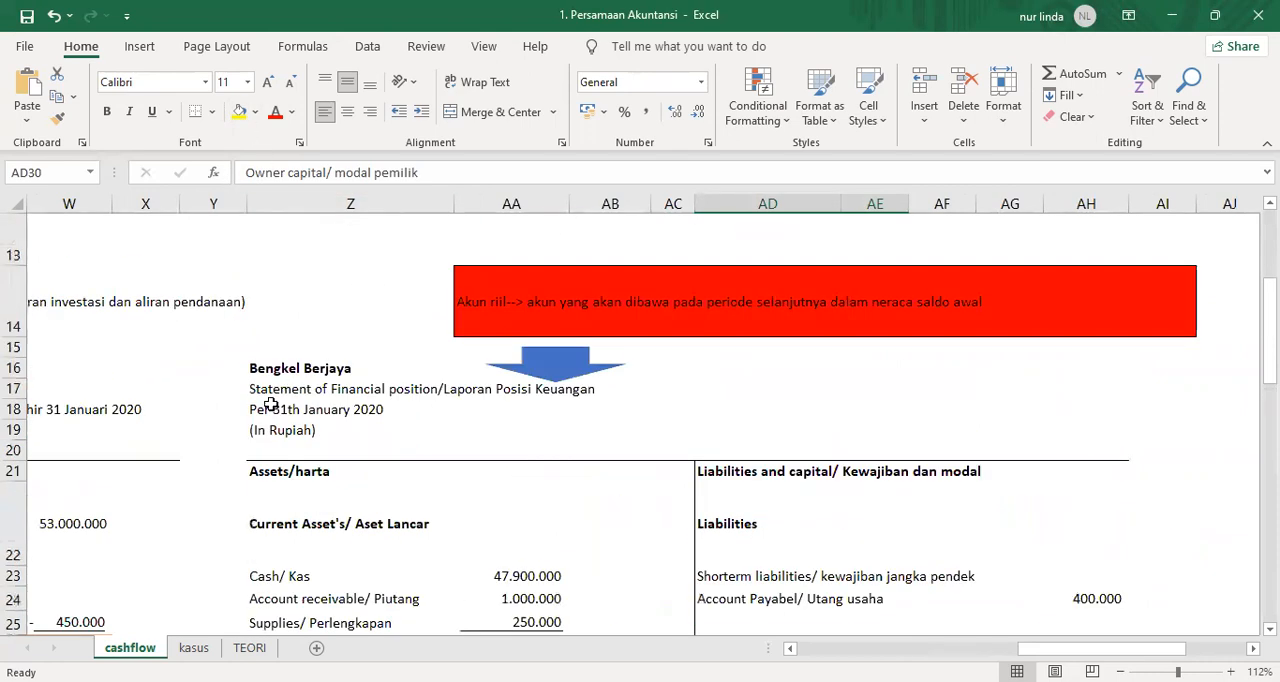
left_click(277, 471)
left_click(239, 111)
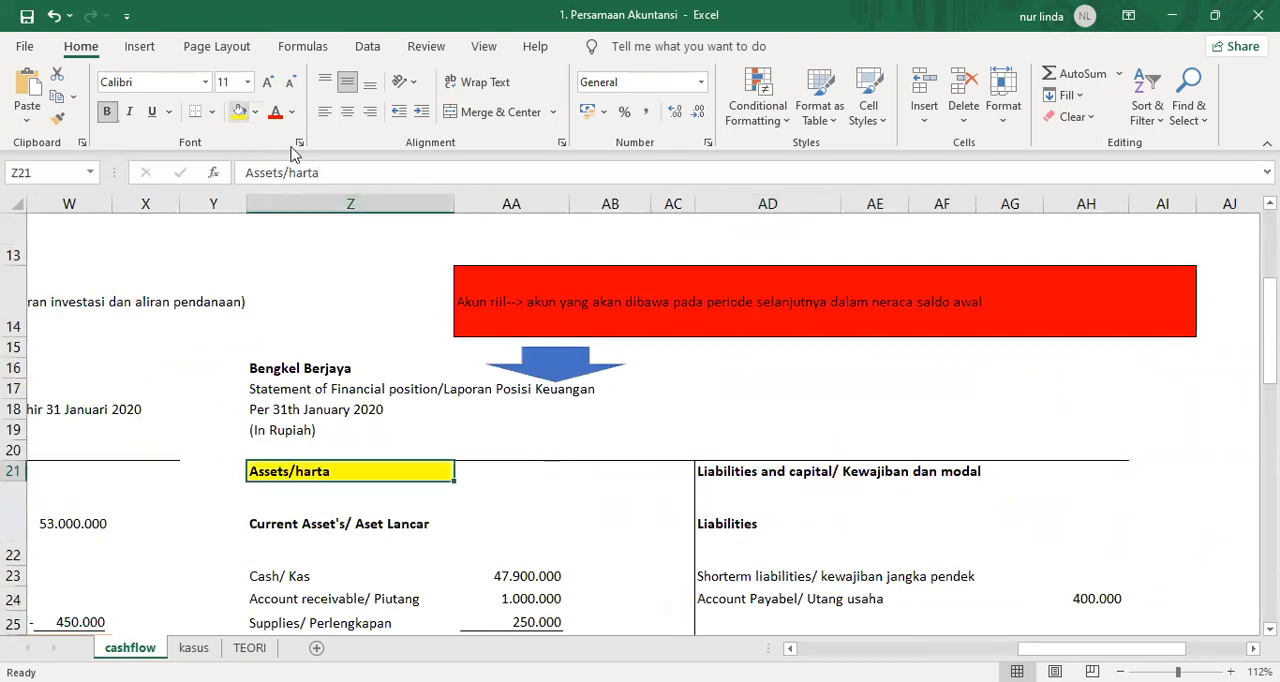
left_click(726, 524)
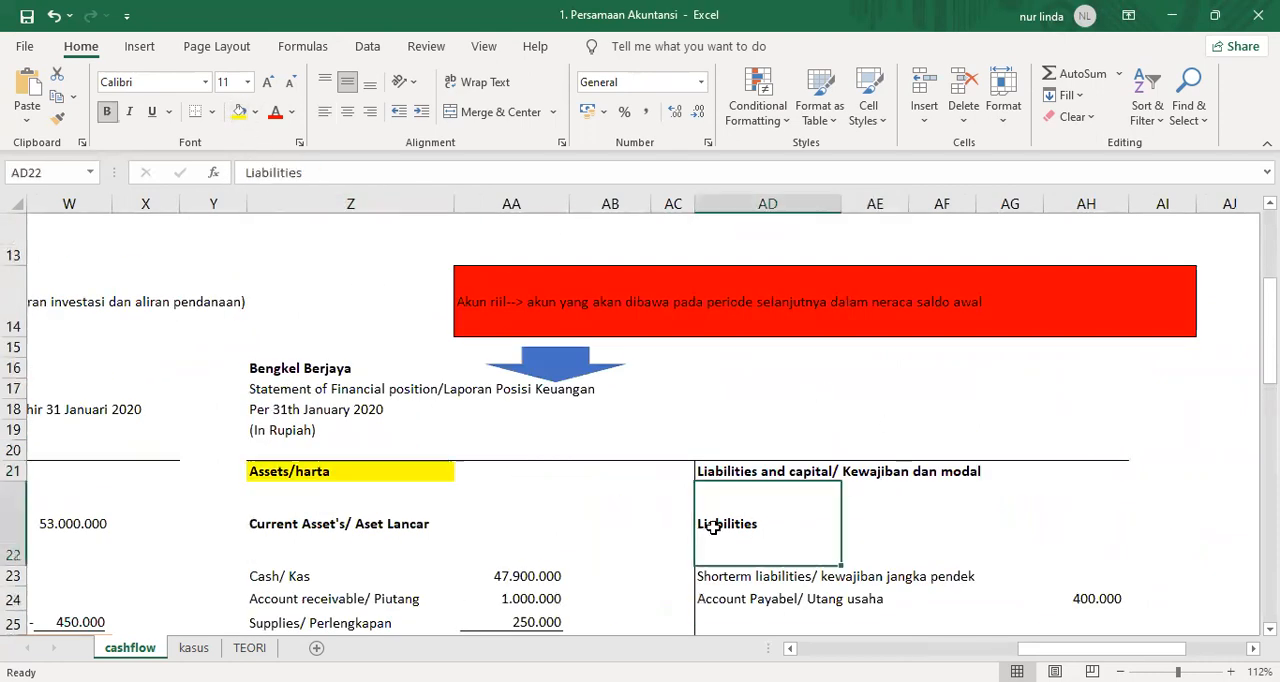
left_click(239, 111)
Fill the Cash/ Kas label and its amount in Z23:AA23 with light orange.
scroll(643, 374, "down", 3)
scroll(457, 337, "up", 2)
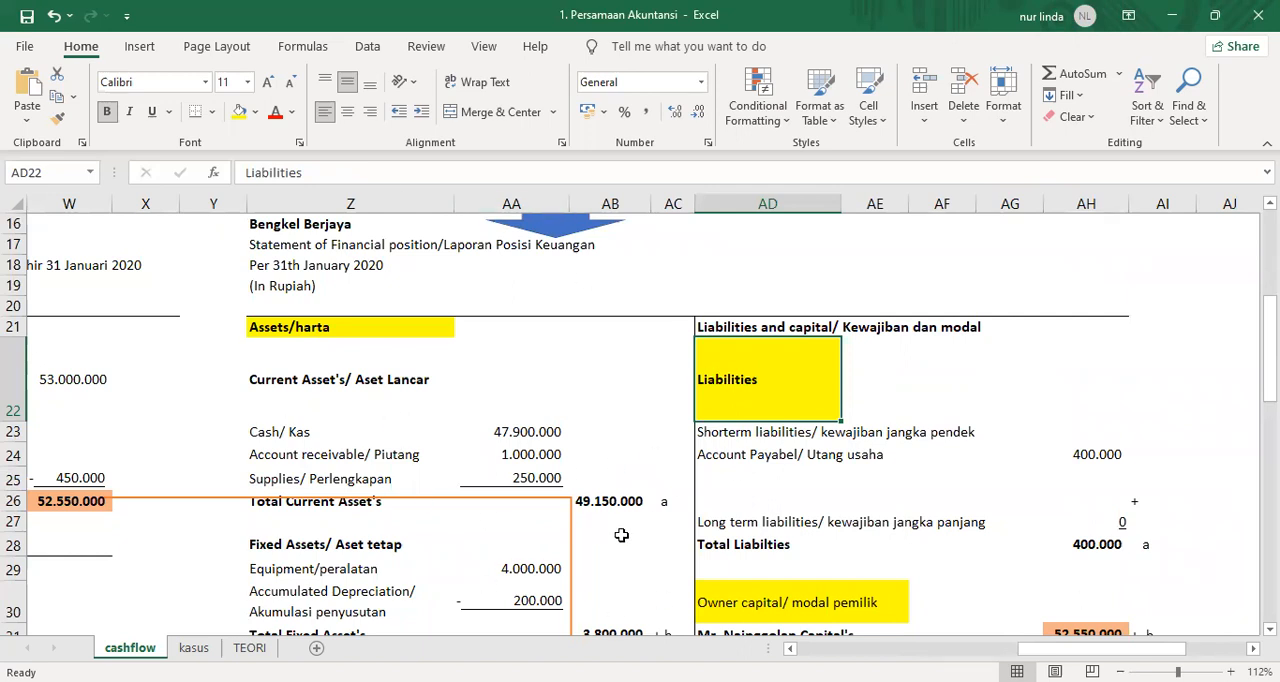
left_click(282, 438)
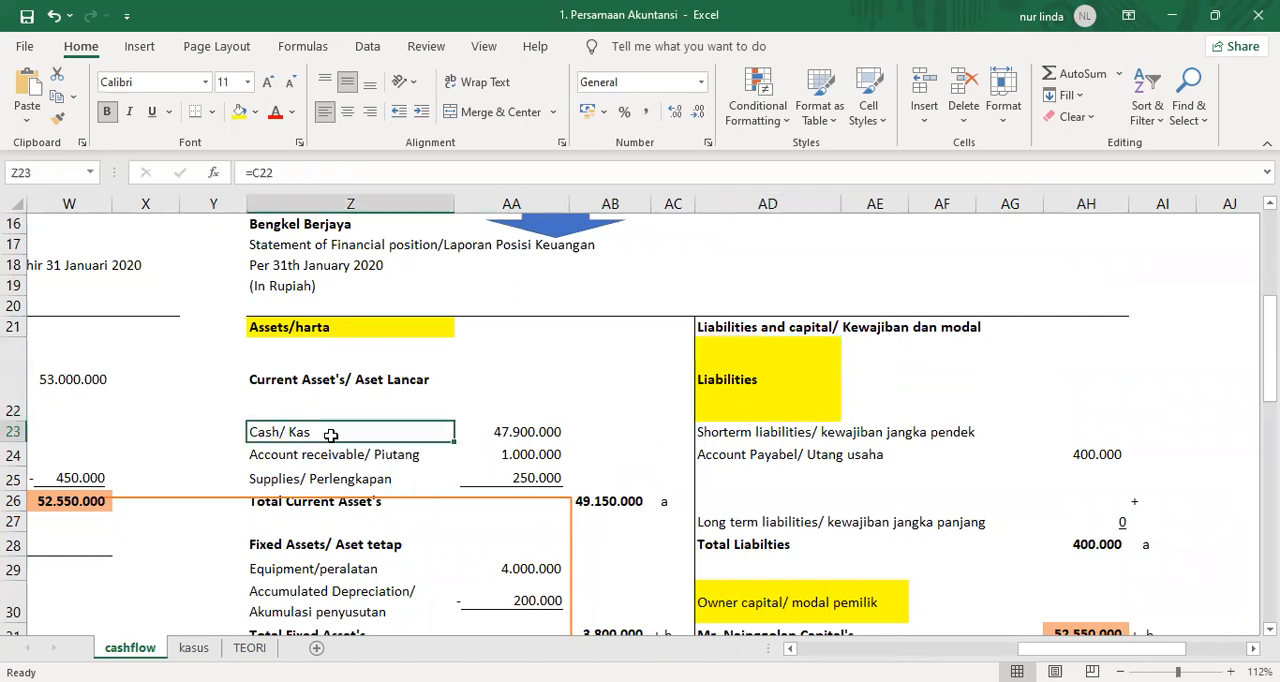
left_click_drag(330, 435, 482, 438)
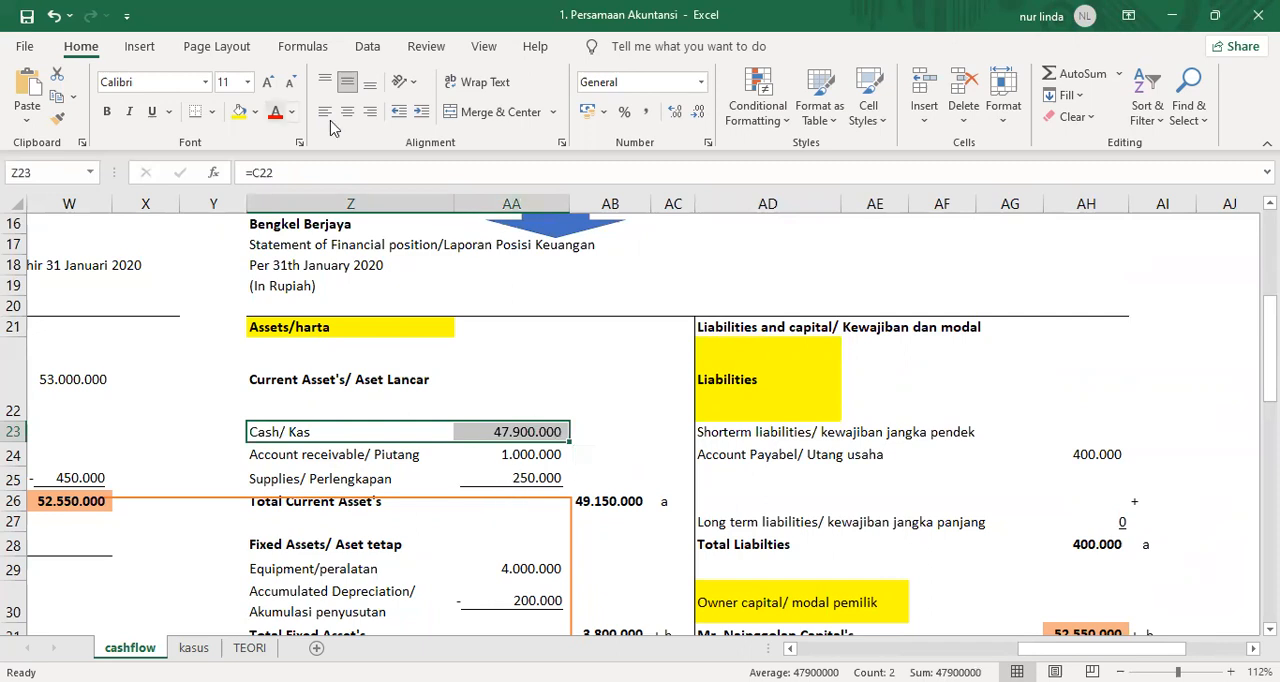
left_click(255, 112)
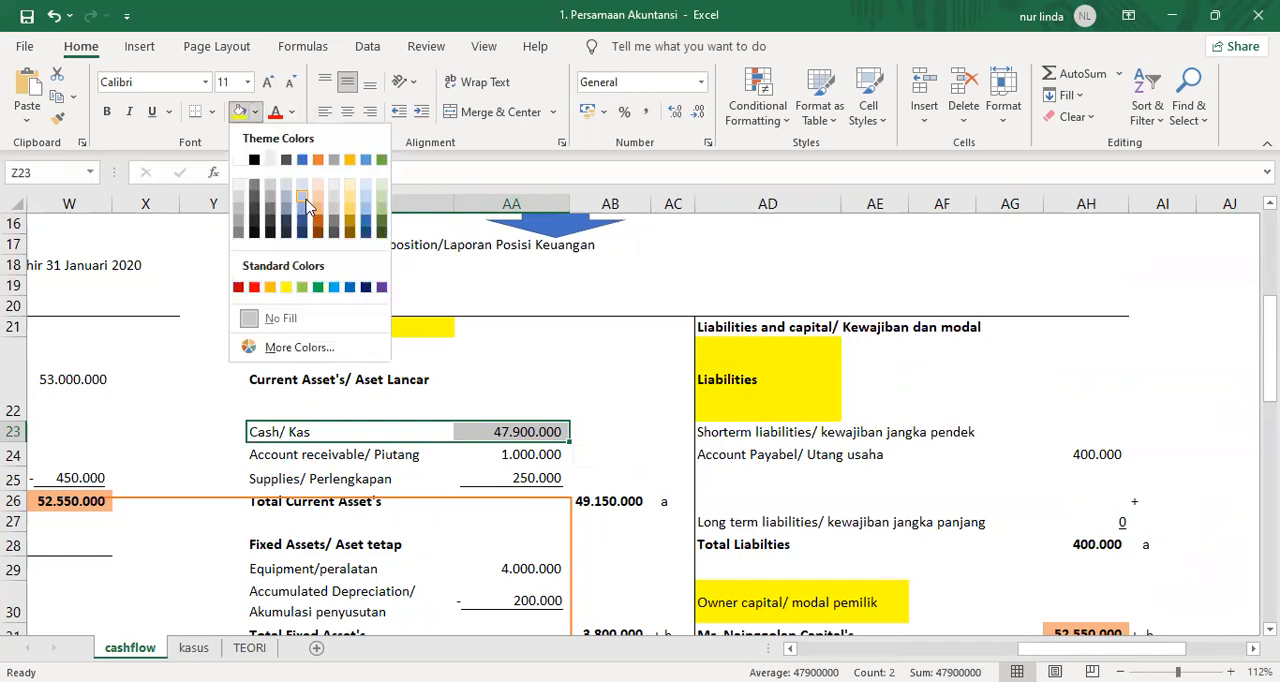
left_click(317, 205)
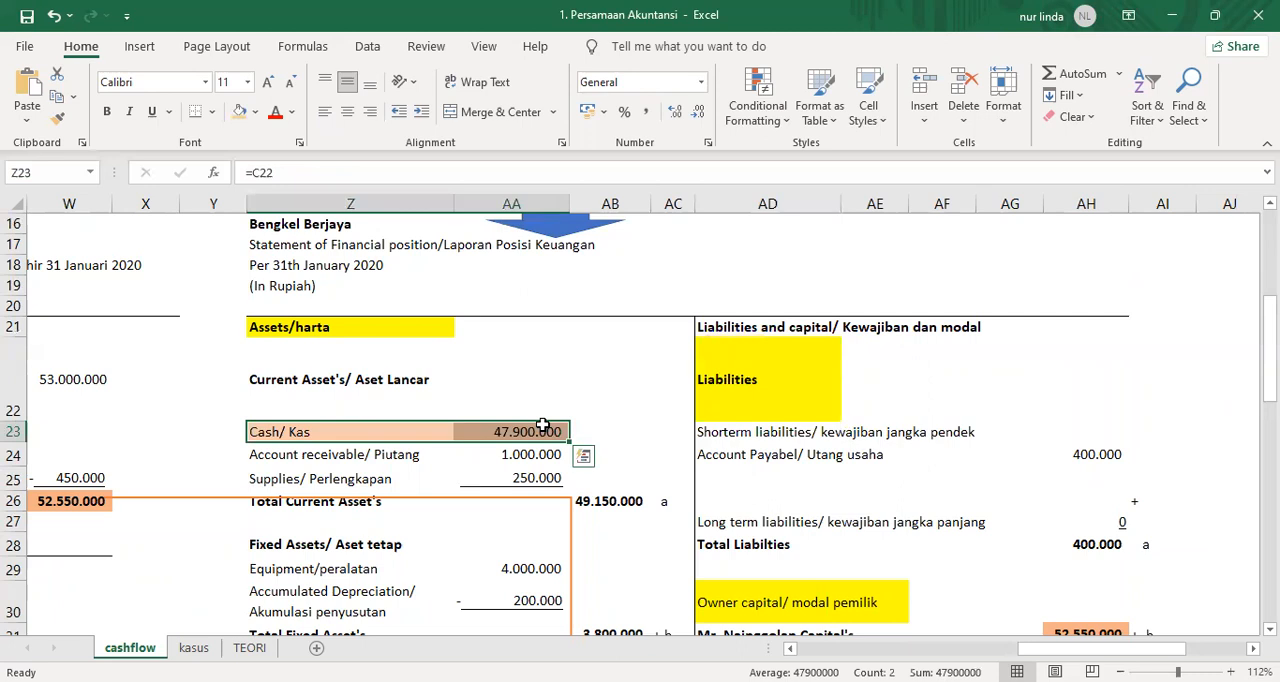
Start a note in cell AK14, beside the statement of financial position, with "Arus kas /Cash flow statement --> Laporan".
scroll(558, 433, "up", 2)
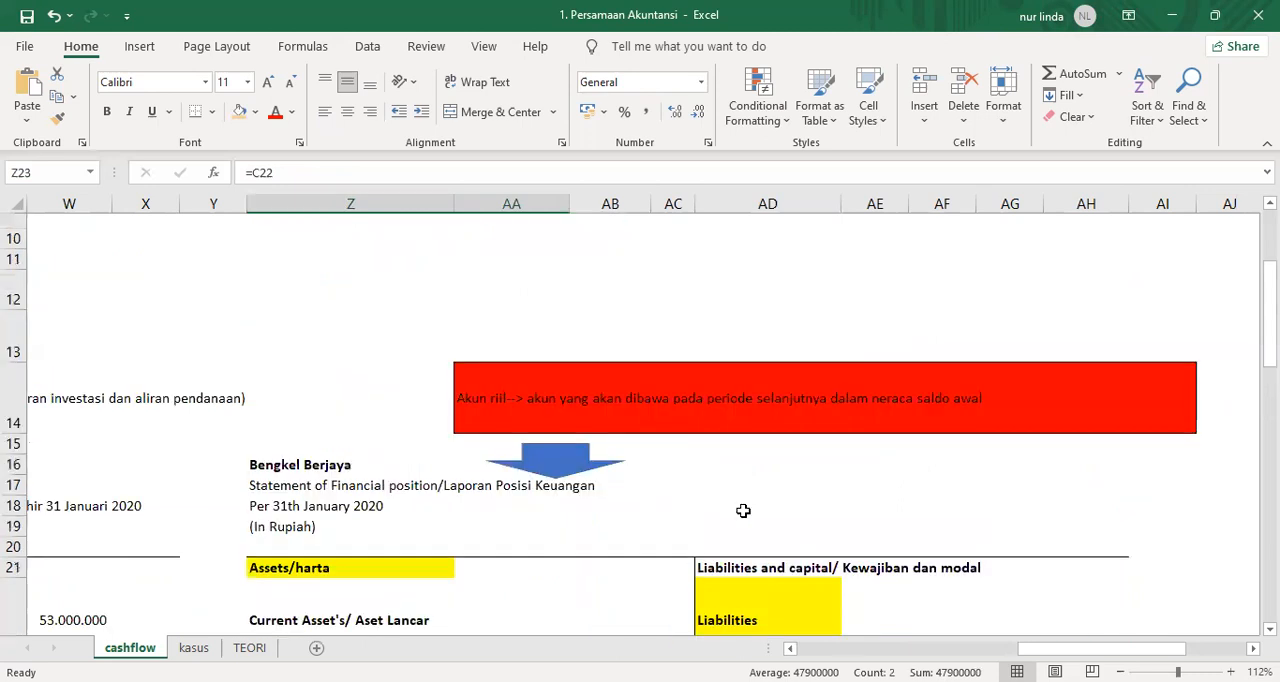
scroll(740, 506, "down", 1)
scroll(640, 420, "right", 1)
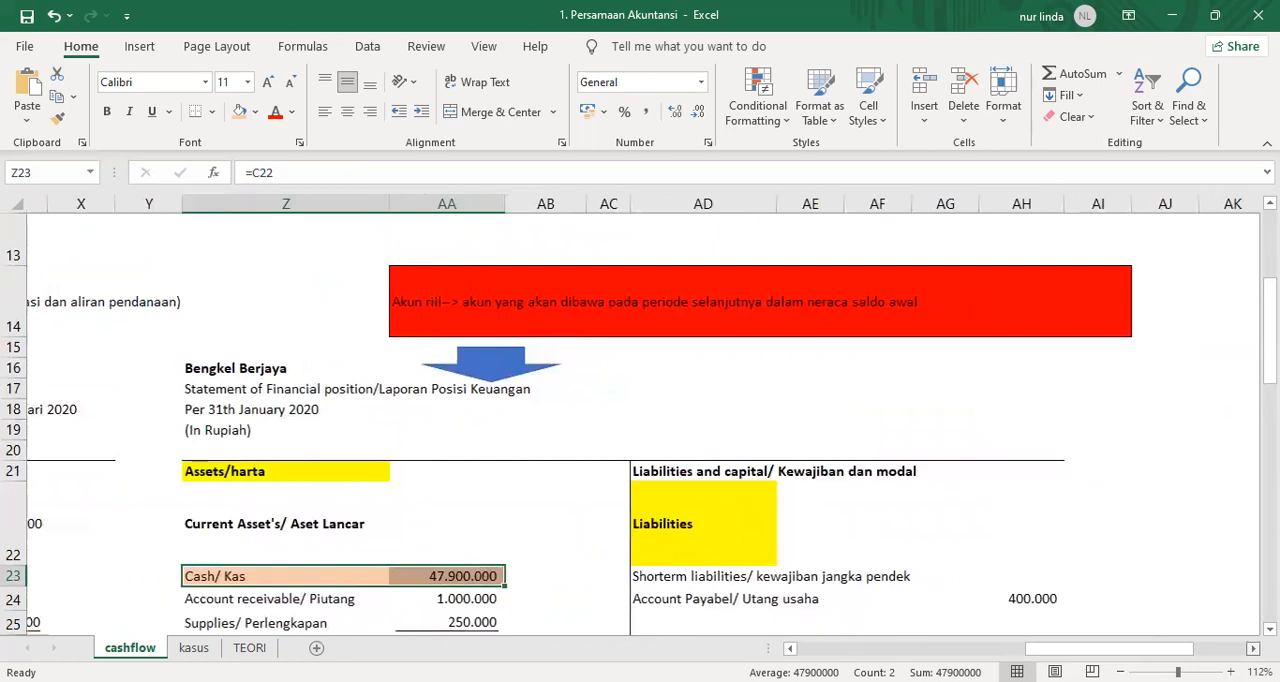
scroll(820, 306, "right", 4)
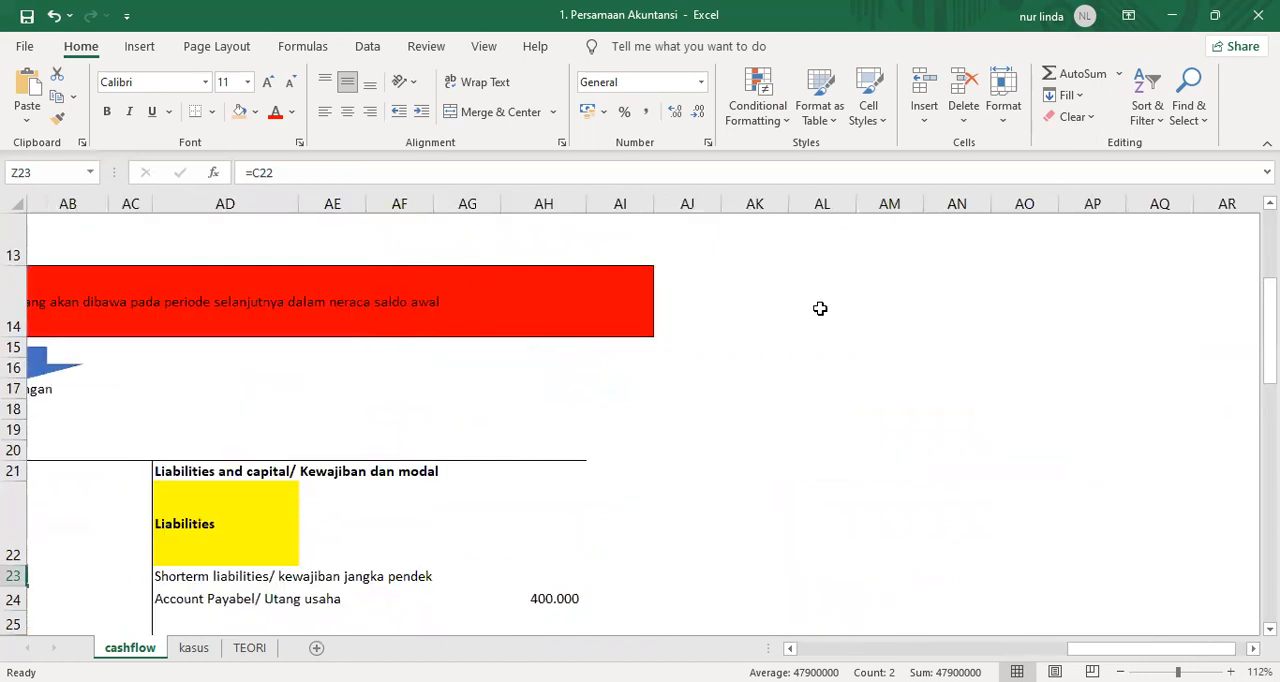
left_click(580, 297)
left_click(762, 295)
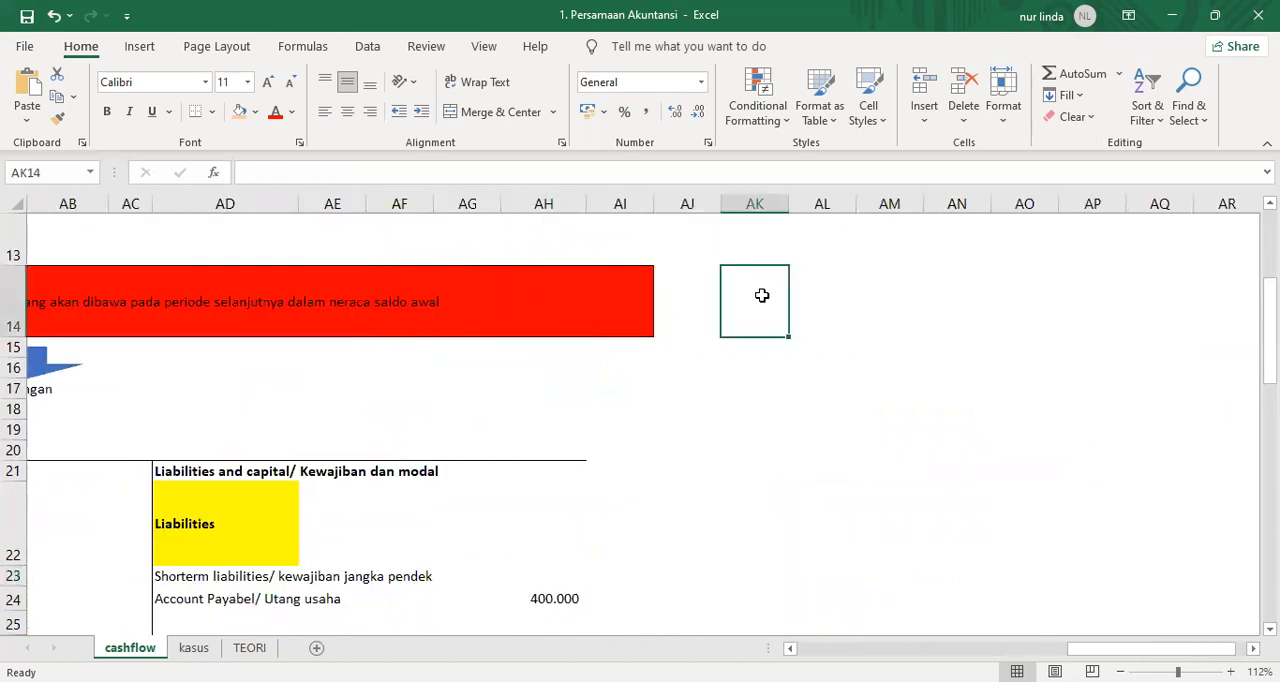
type("Arus kas")
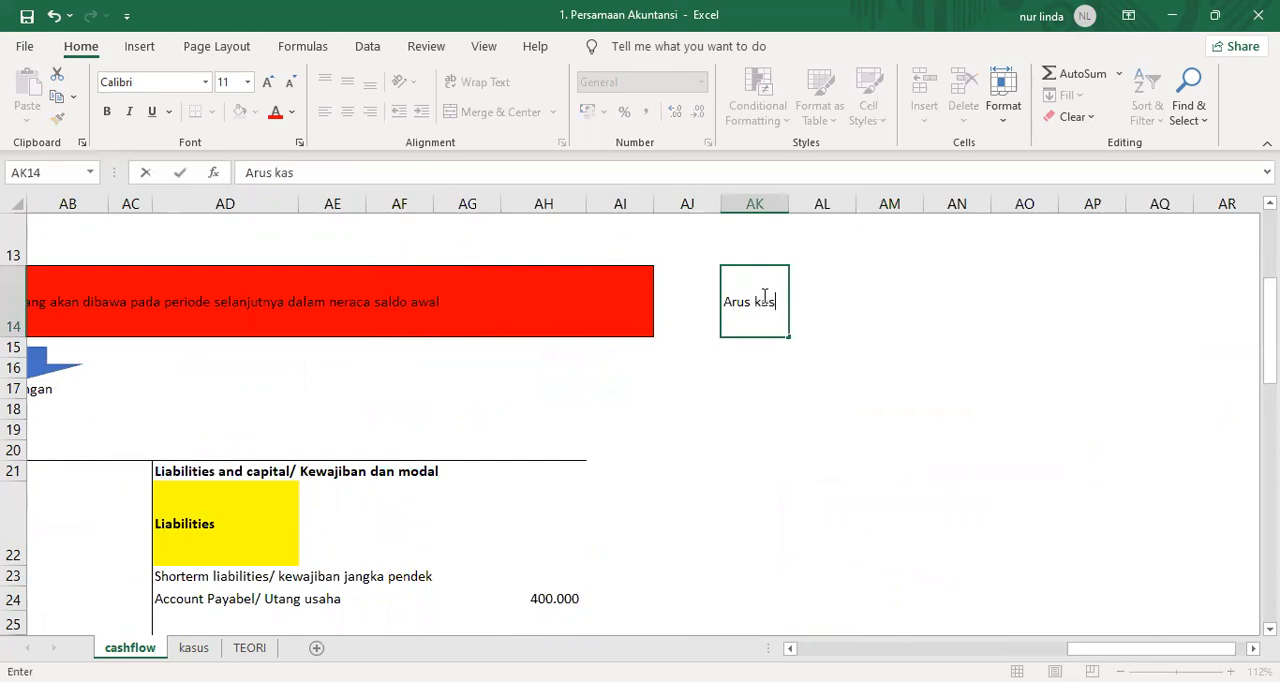
type(" /Cash flo")
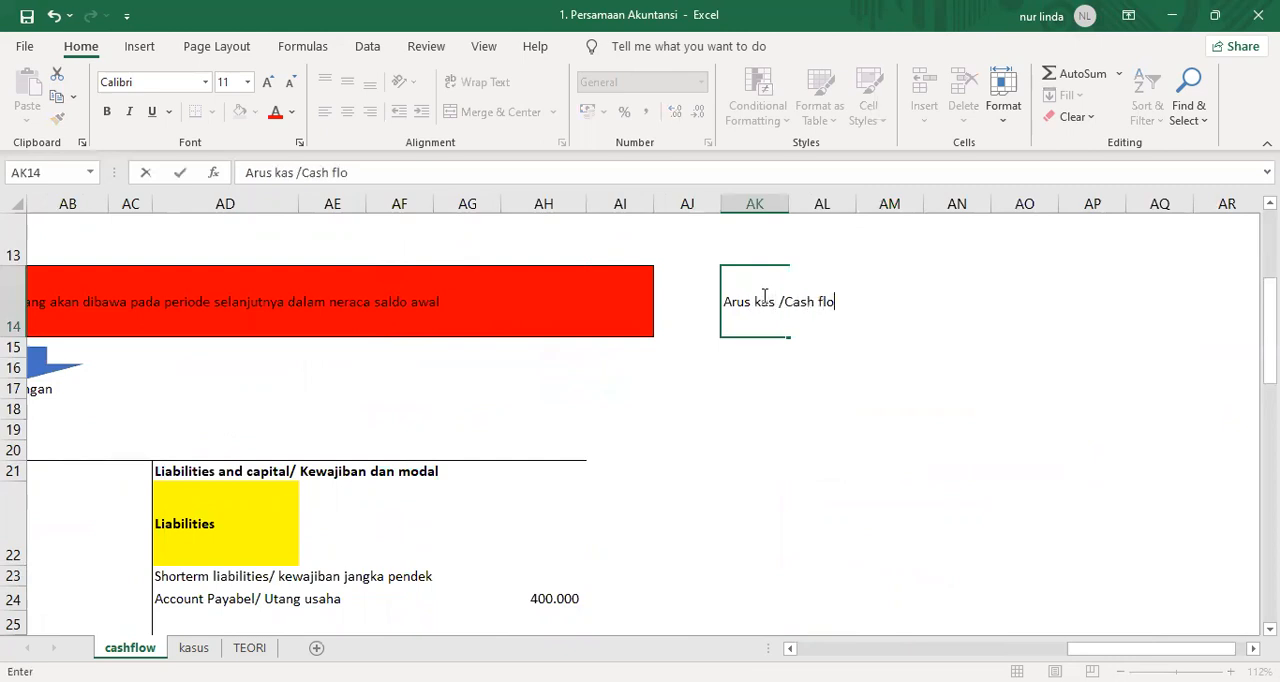
type("w stattemen")
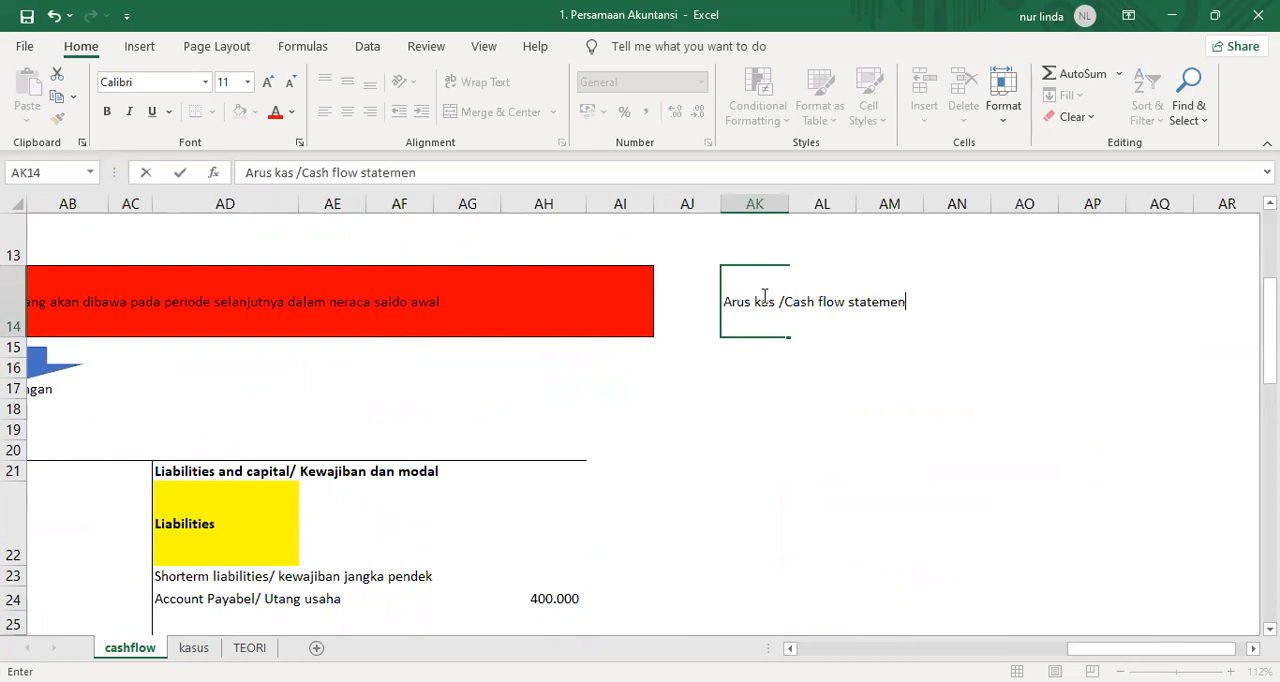
type("t --> Laporan")
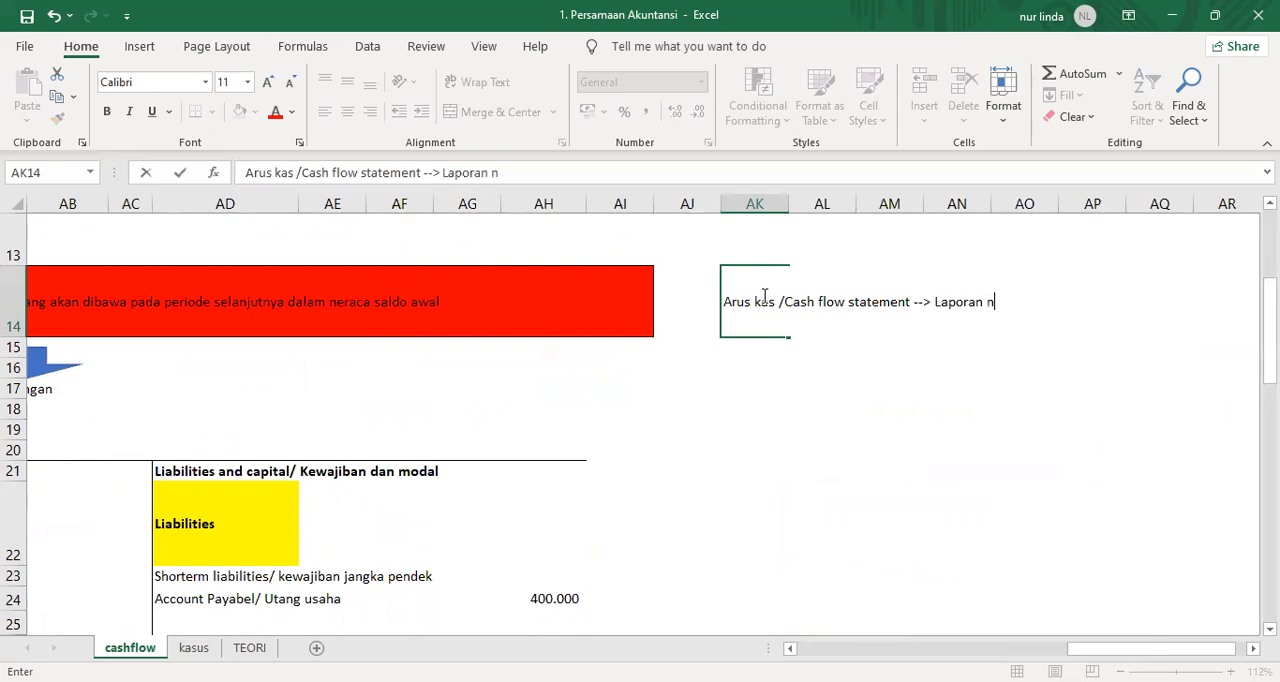
type(" yang menyajikan analisis mengenai dari ma")
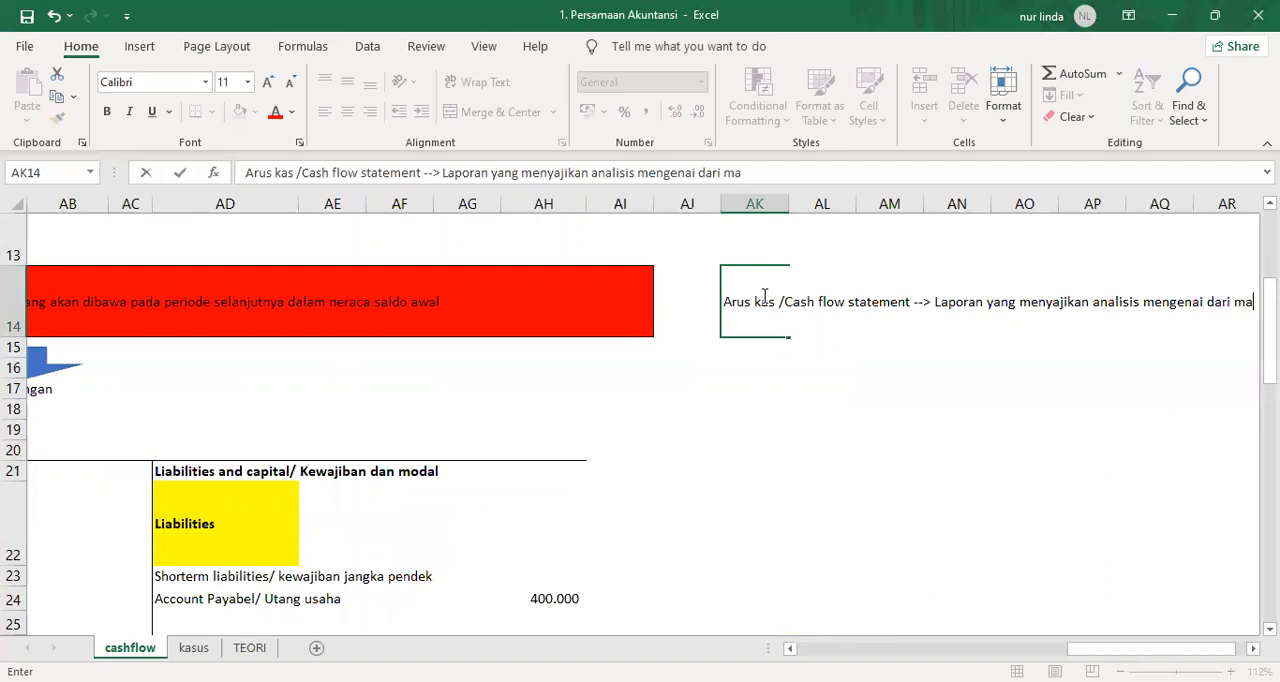
type("na kas berasal")
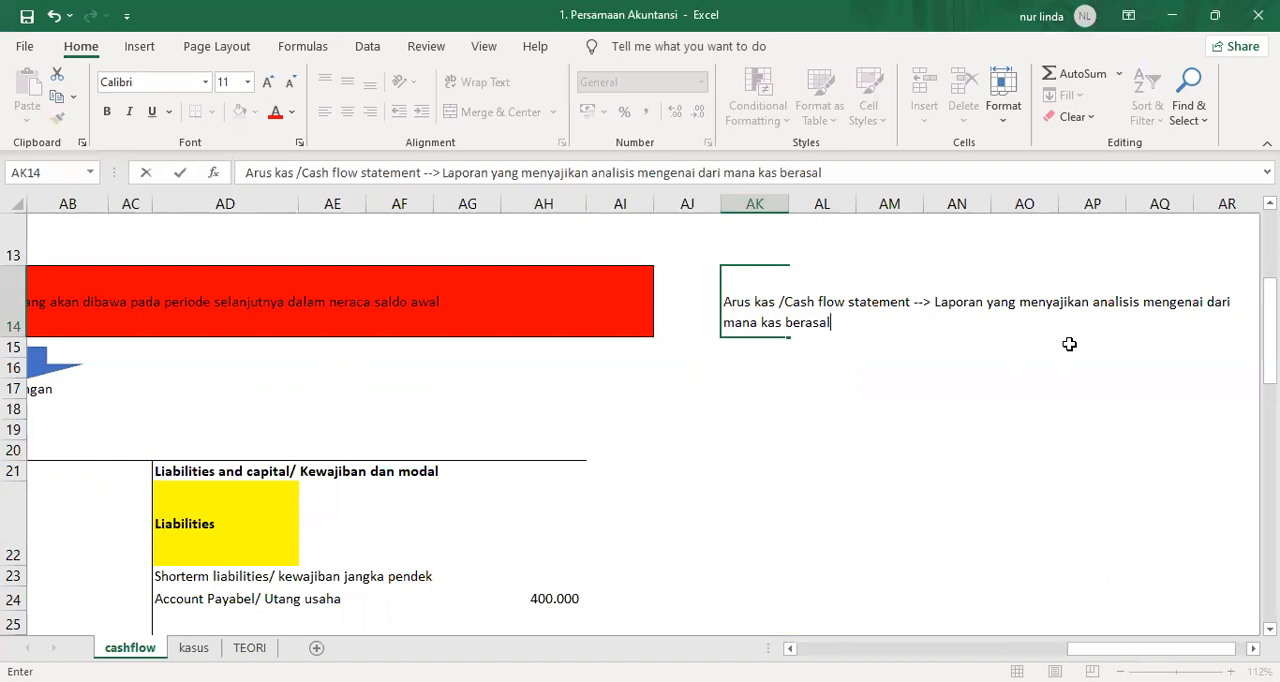
Complete the AK14 definition with "yang menyajikan analisis mengenai dari mana kas berasal".
key("Return")
key("Up")
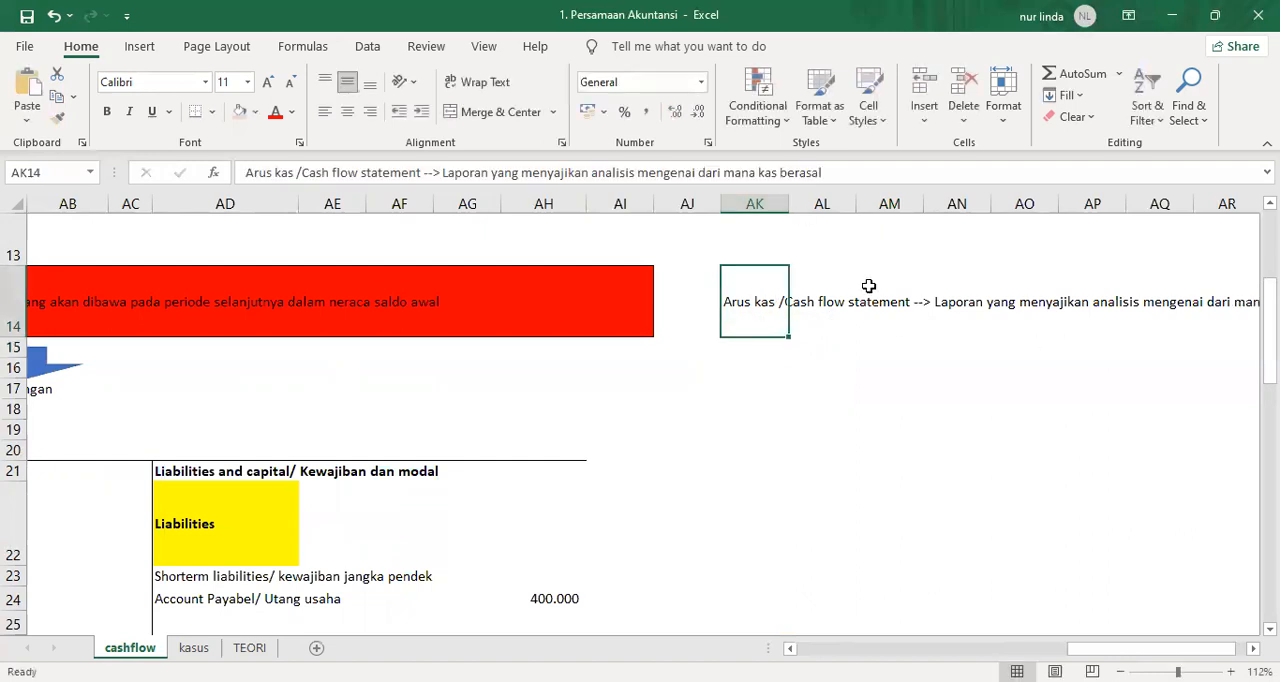
Merge cells AK14:AT14 into one left-aligned cell with a light orange fill.
key("shift+Right")
key("shift+Right")
key("shift+Right")
key("shift+Right")
key("shift+Right")
key("shift+Right")
key("shift+Right")
key("shift+Right")
key("shift+Right")
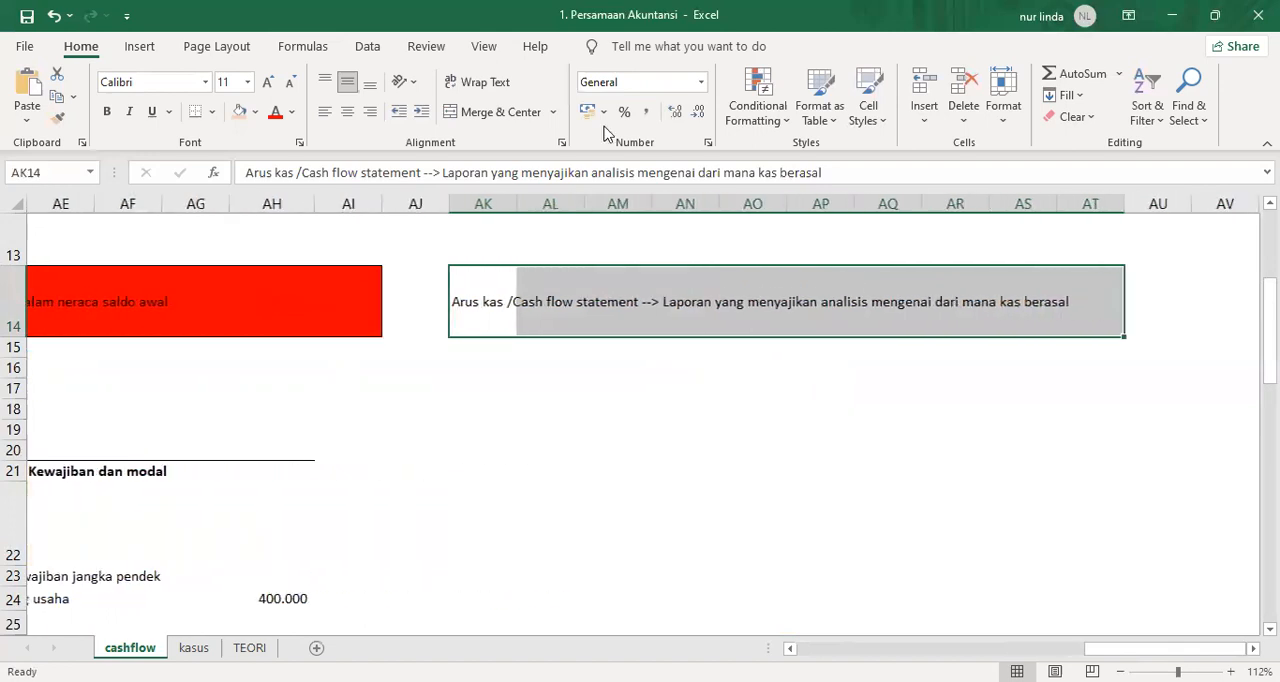
left_click(450, 117)
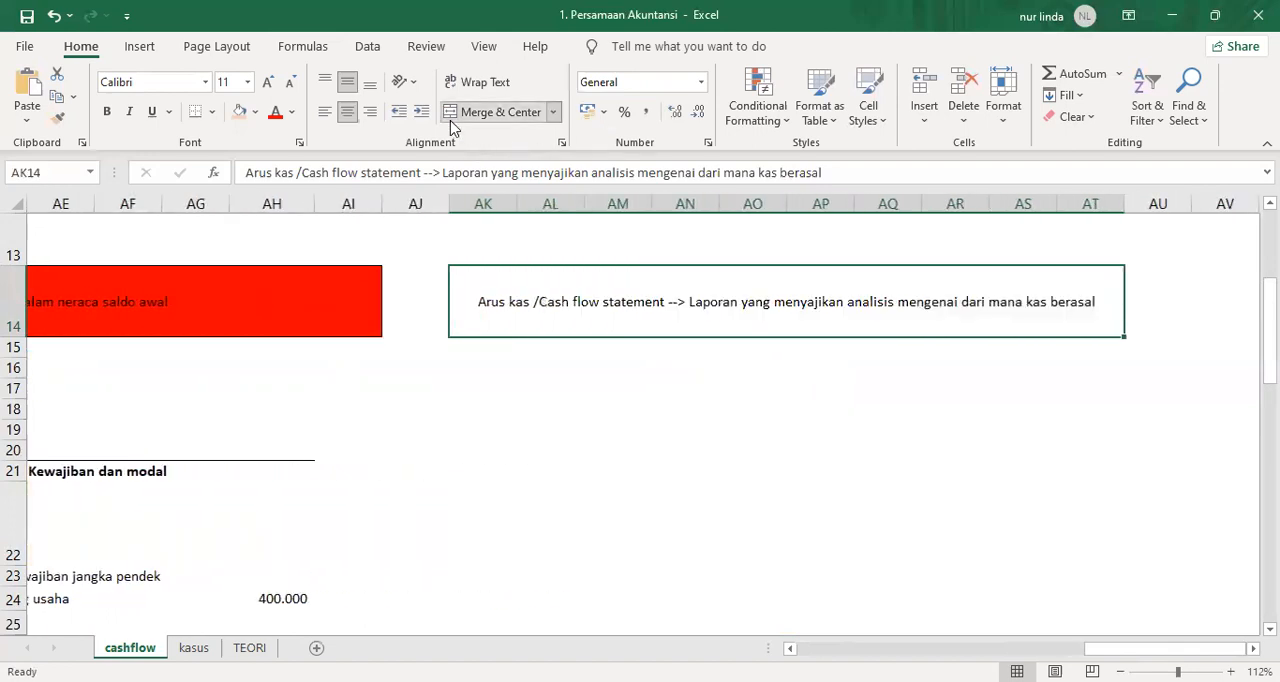
left_click(241, 114)
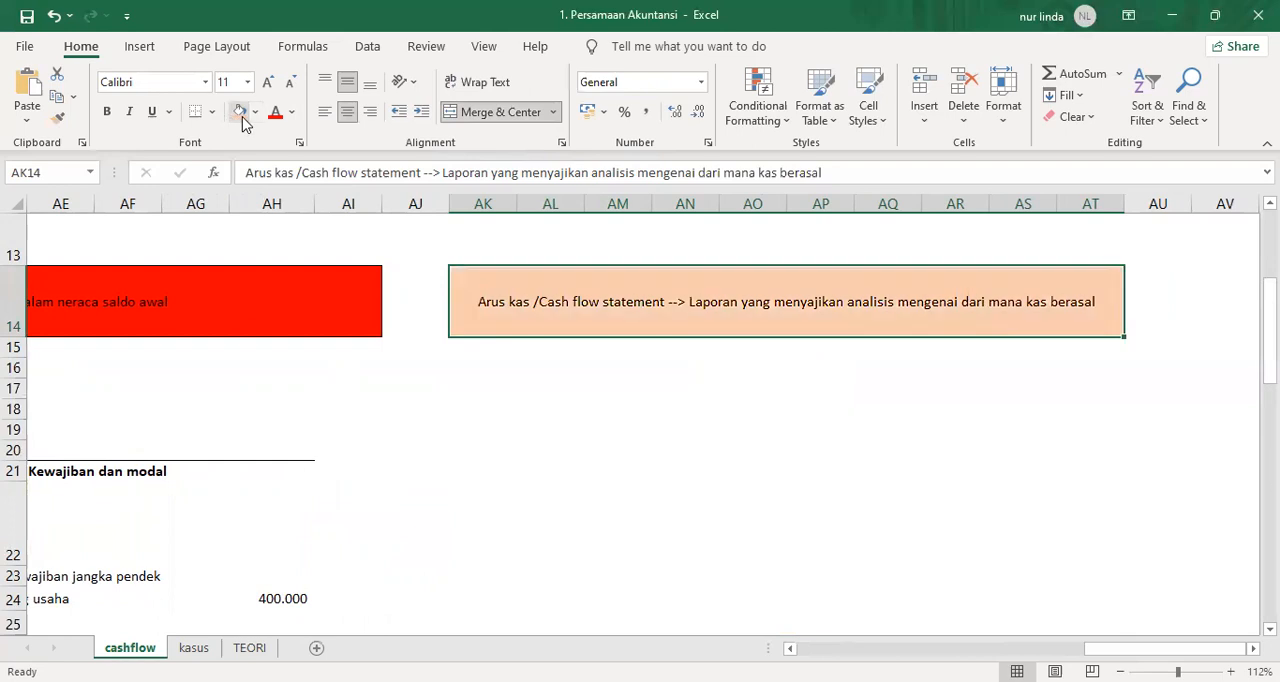
left_click(325, 111)
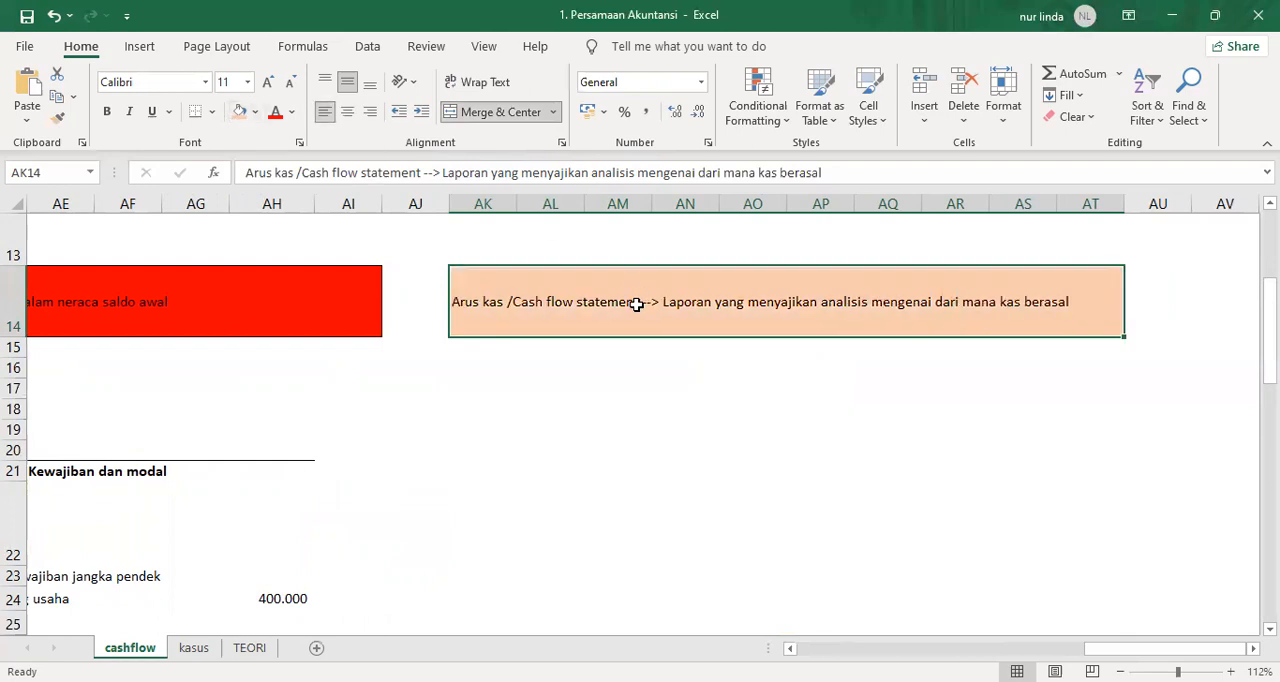
Append ". 1) Kas dari kegiatan operasional" to the end of the cash flow definition in AK14.
left_click(884, 175)
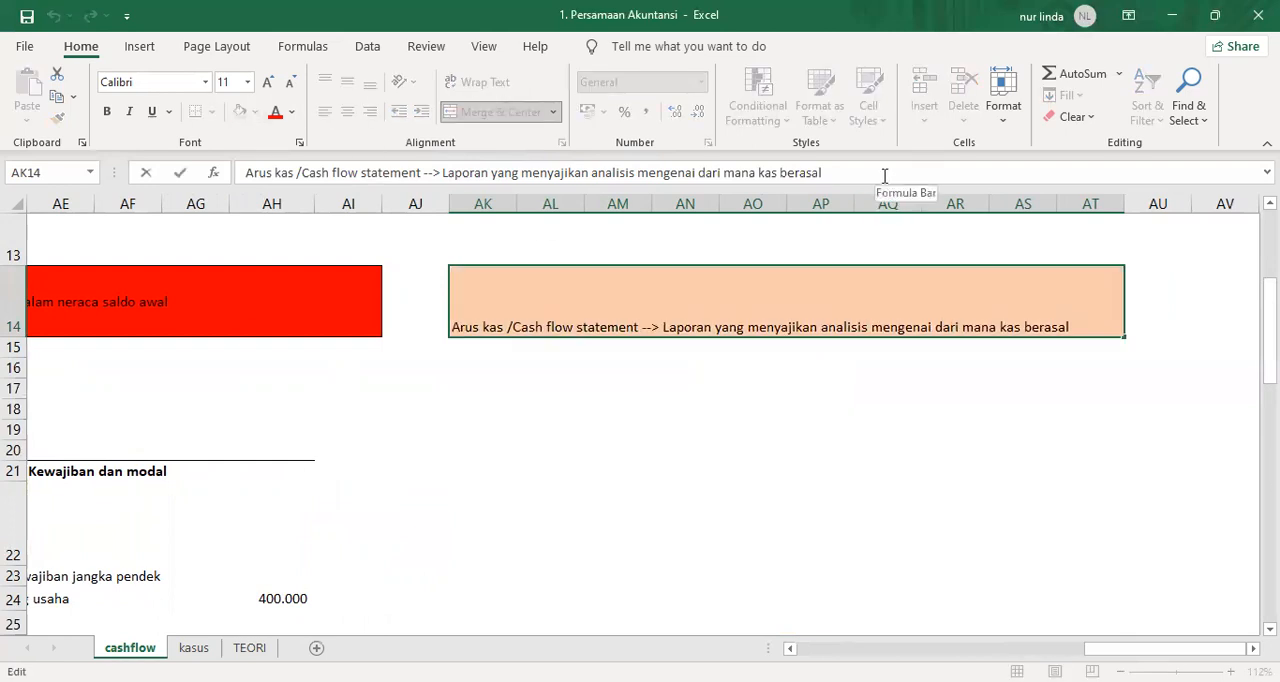
type(".")
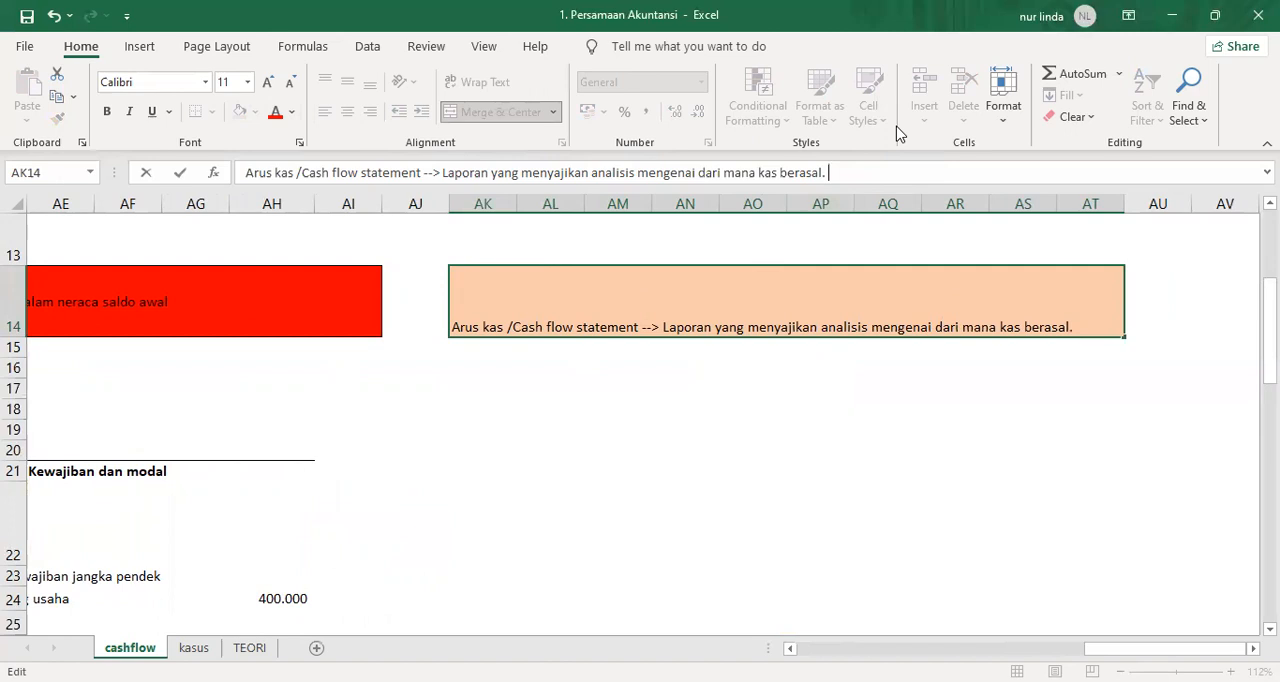
type("1) Kas da")
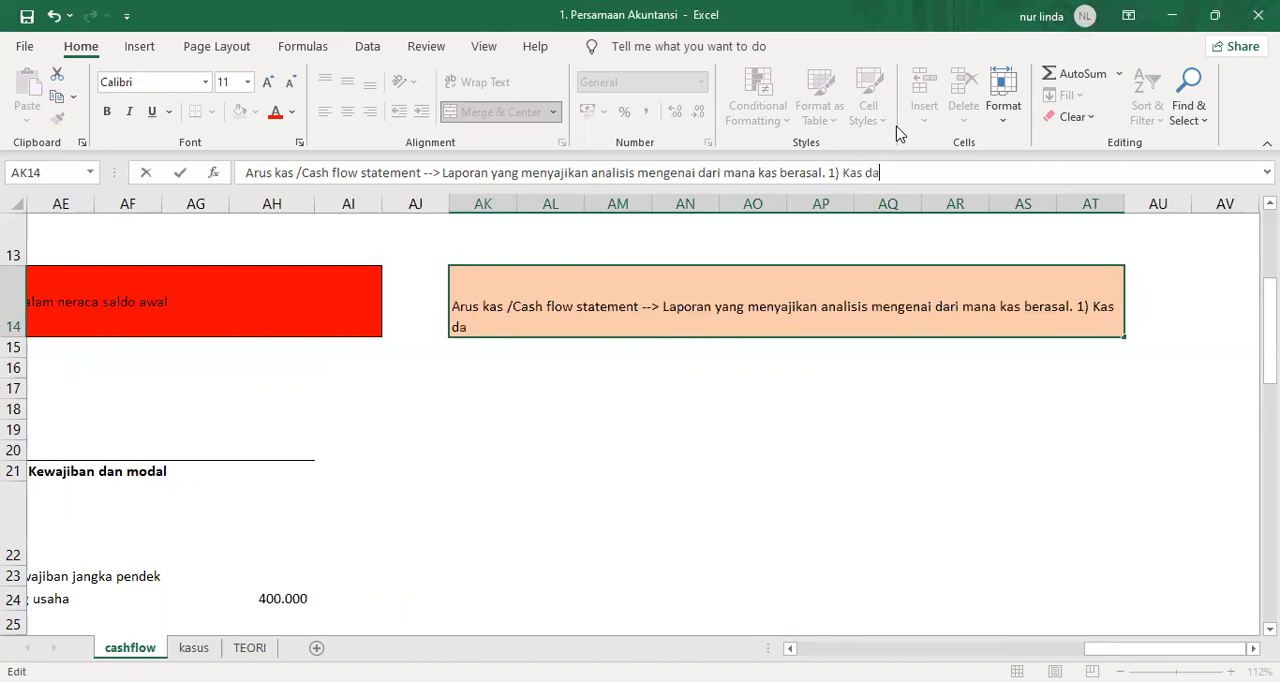
type("ri kegiatan operasional")
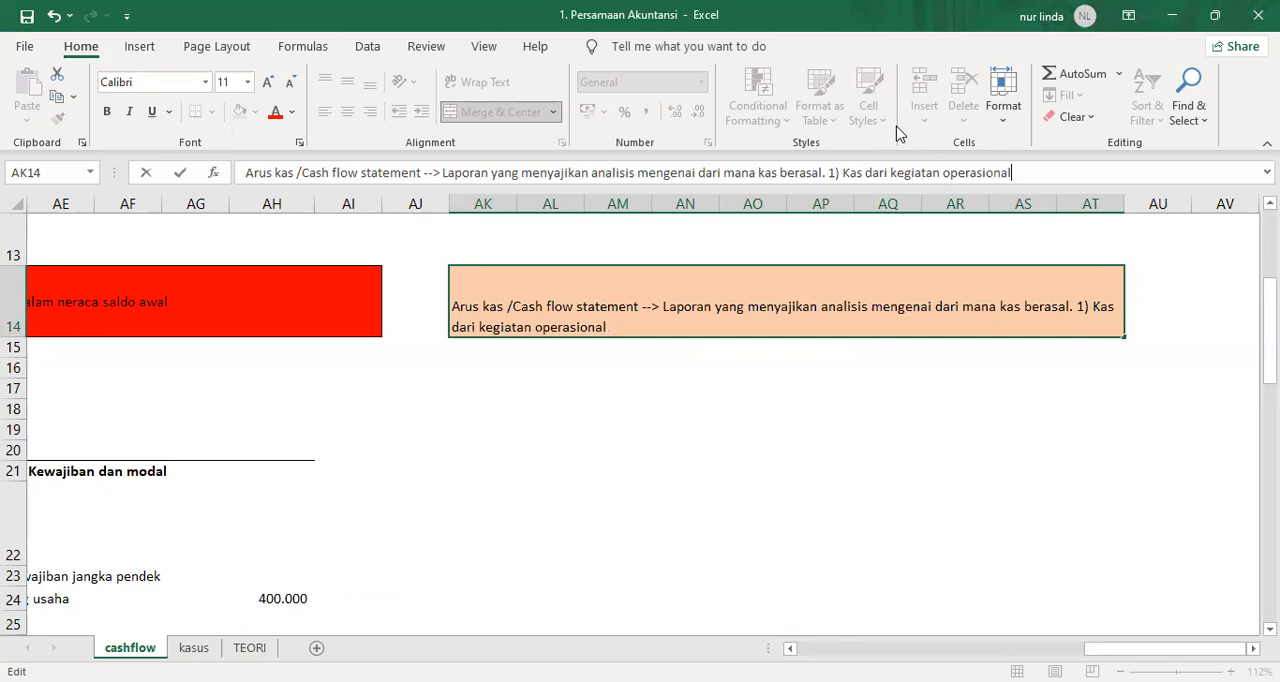
Add the second cash source to the AK14 text: "; 2) kas yang berasal dari kegiatan Investasi".
type(";")
type(" 2) ")
type("keh")
key("BackSpace")
type("gaitan")
key("BackSpace")
key("BackSpace")
key("BackSpace")
key("BackSpace")
key("BackSpace")
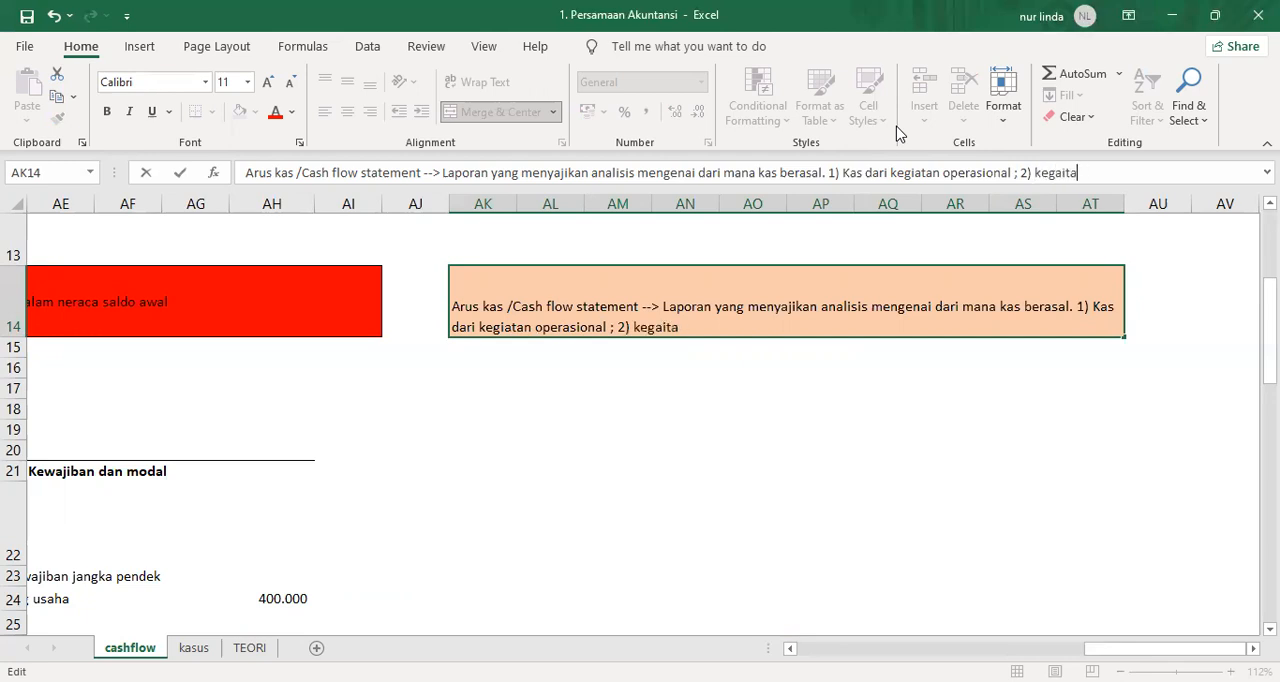
type("iat")
key("BackSpace")
key("BackSpace")
key("BackSpace")
key("BackSpace")
key("BackSpace")
key("BackSpace")
type("kas yang berasal dar")
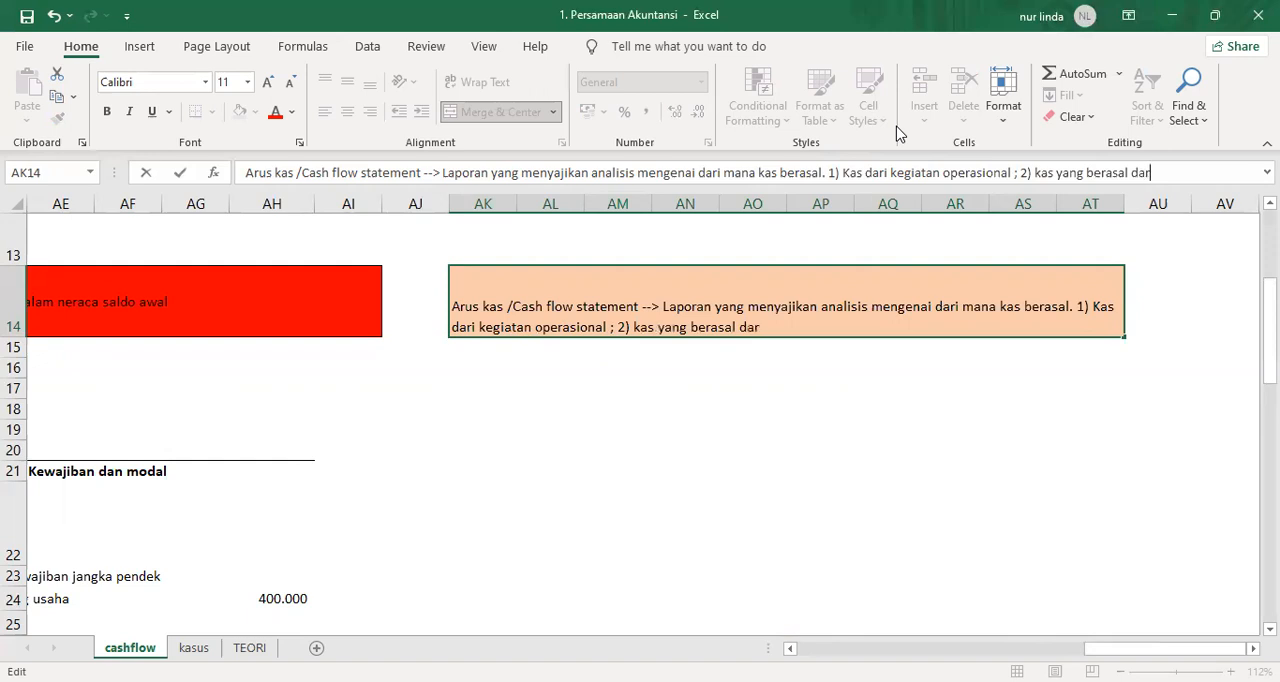
type("i kegiatan I")
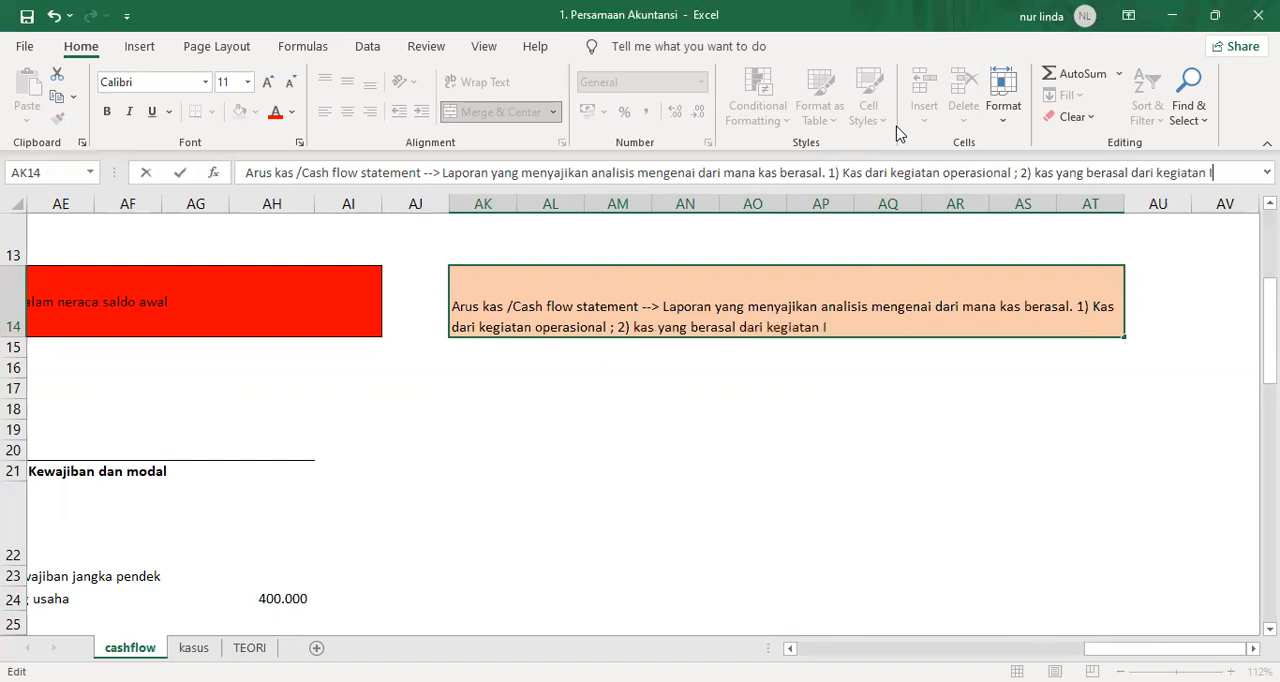
type("nvestas")
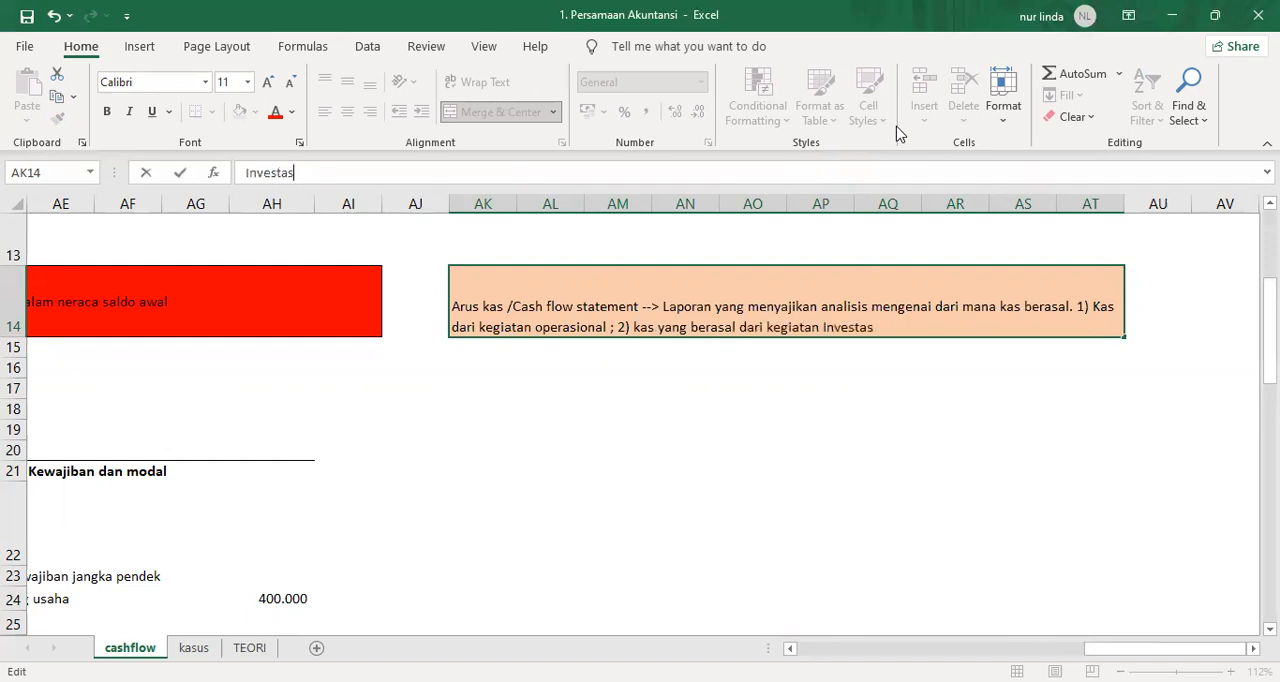
type("i (investing cash f")
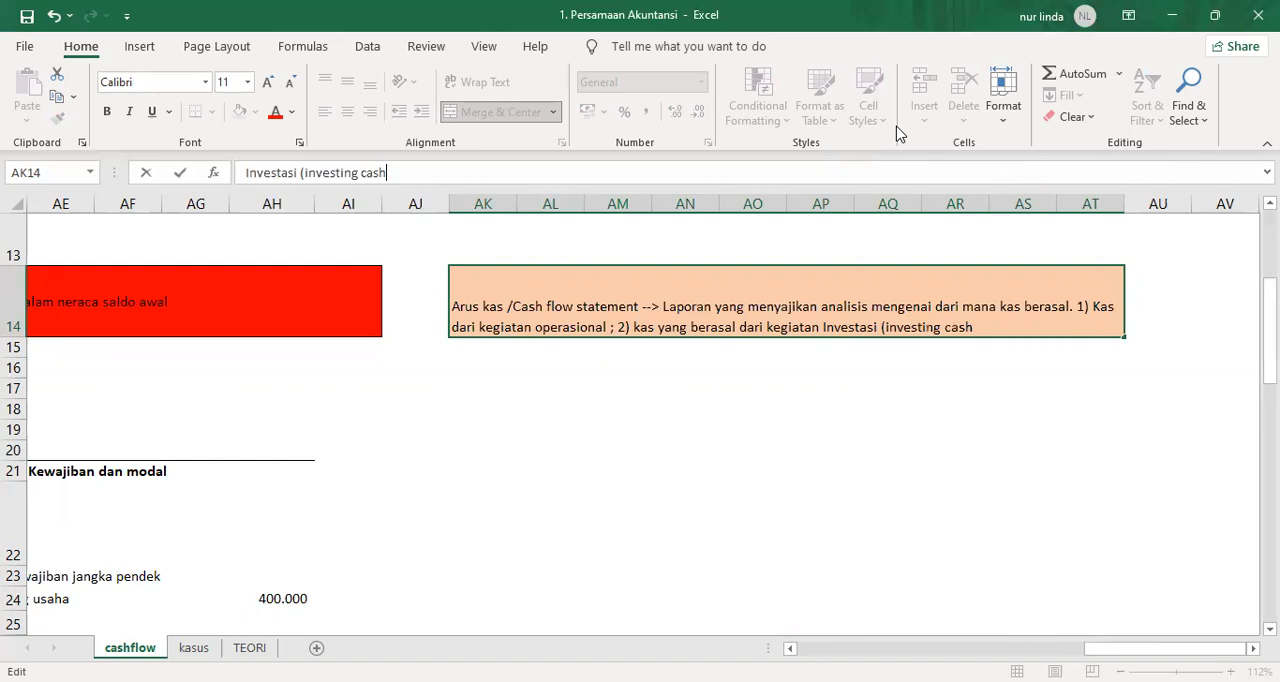
Begin the bracketed English term after "Investasi" with "(cash from investing".
key("BackSpace")
key("BackSpace")
key("BackSpace")
key("BackSpace")
key("BackSpace")
key("BackSpace")
key("BackSpace")
key("BackSpace")
key("BackSpace")
key("BackSpace")
key("BackSpace")
key("BackSpace")
key("BackSpace")
key("BackSpace")
key("BackSpace")
key("BackSpace")
type("fr")
key("BackSpace")
type("ro")
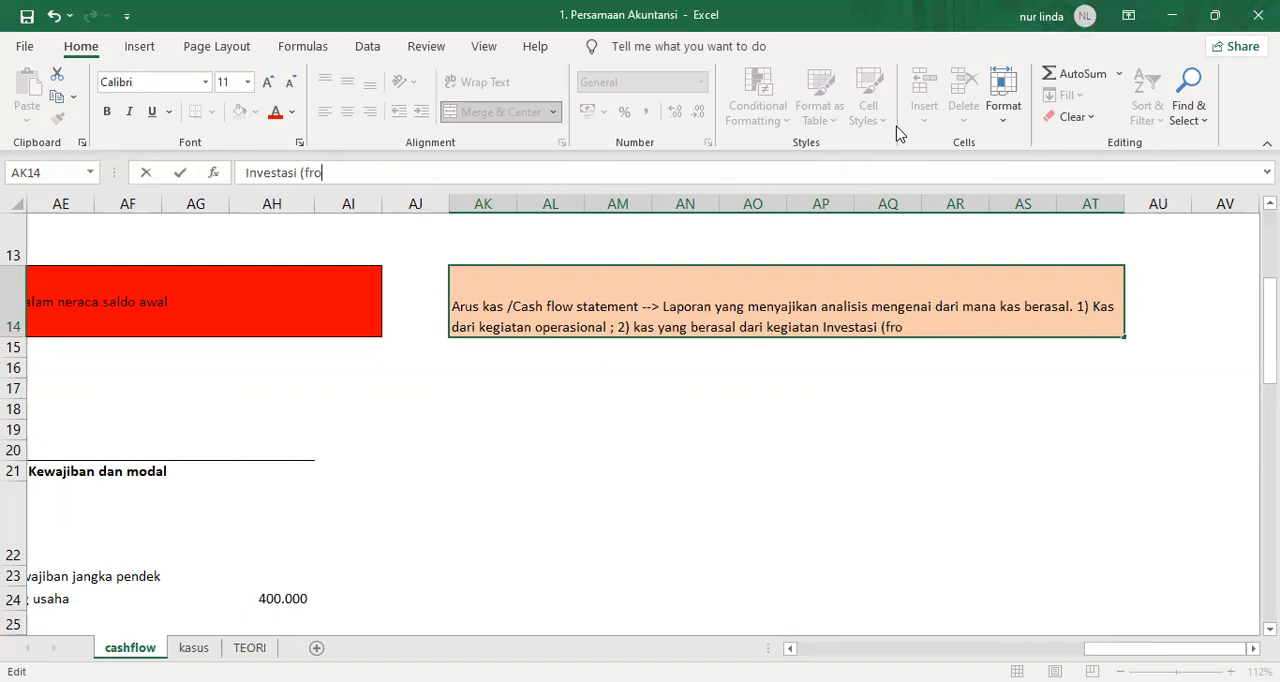
key("BackSpace")
key("BackSpace")
key("BackSpace")
type("investing")
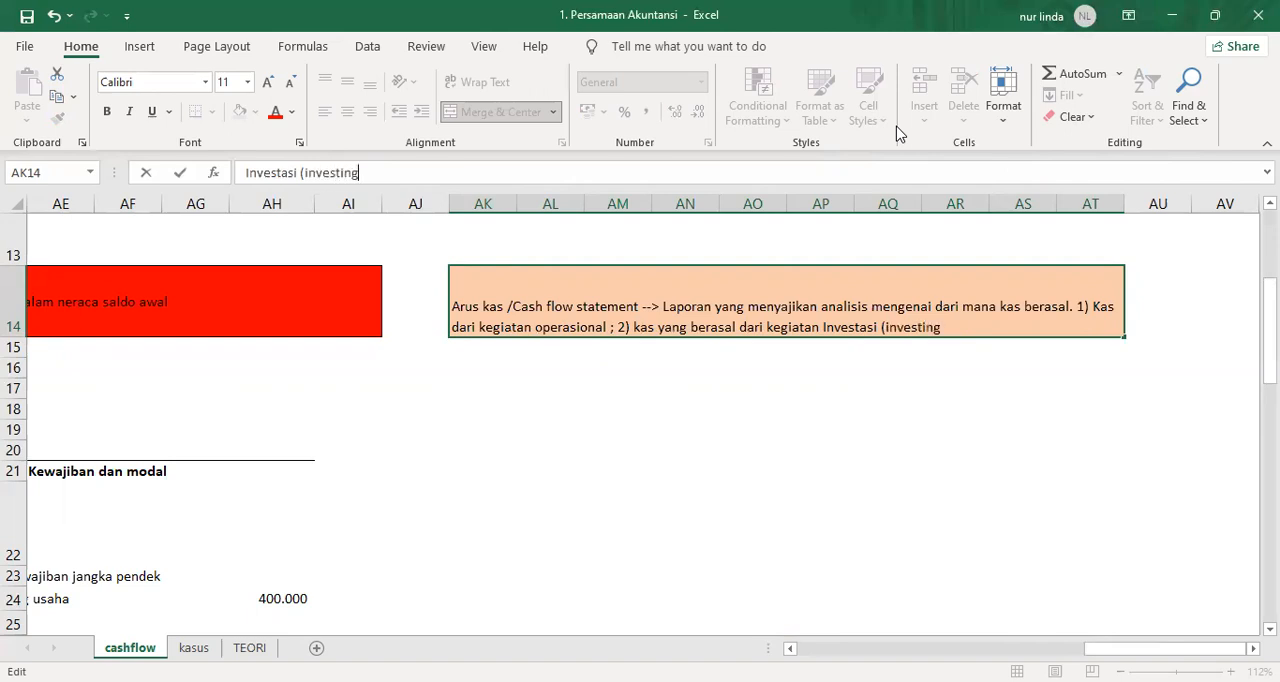
key("BackSpace")
key("BackSpace")
key("BackSpace")
key("BackSpace")
key("BackSpace")
key("BackSpace")
key("BackSpace")
key("BackSpace")
key("BackSpace")
type("cahs")
key("BackSpace")
key("BackSpace")
type("sh f")
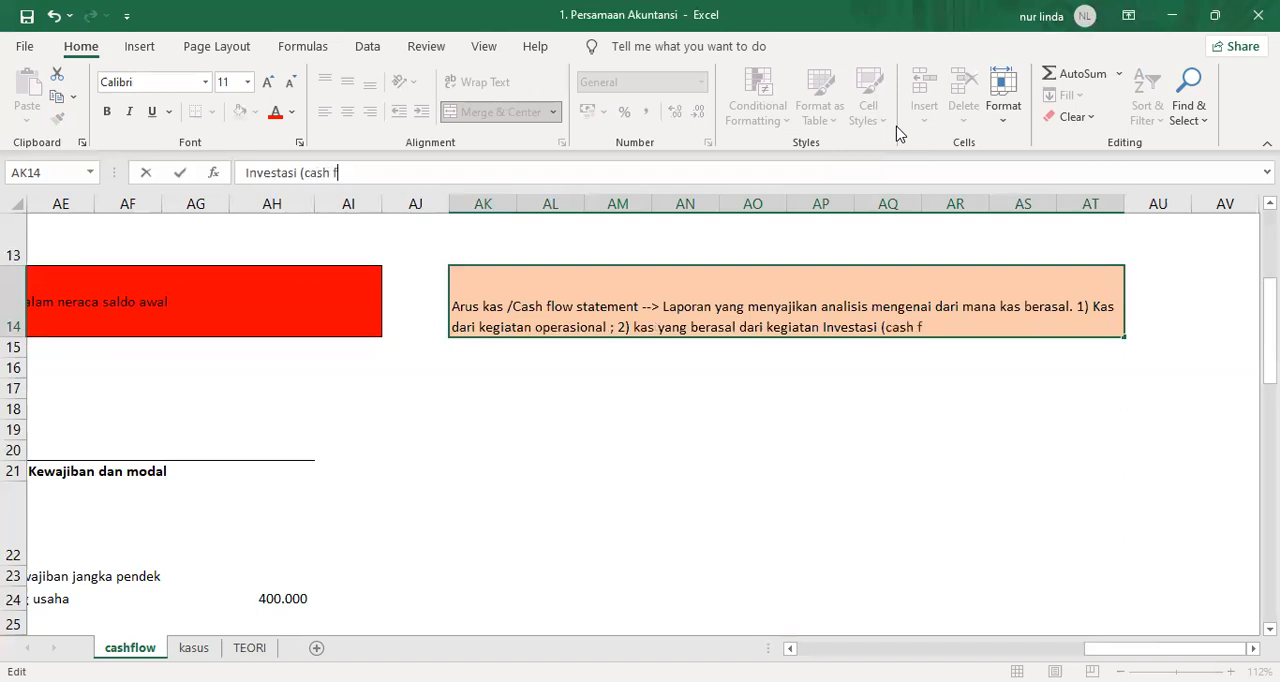
type("rom investing")
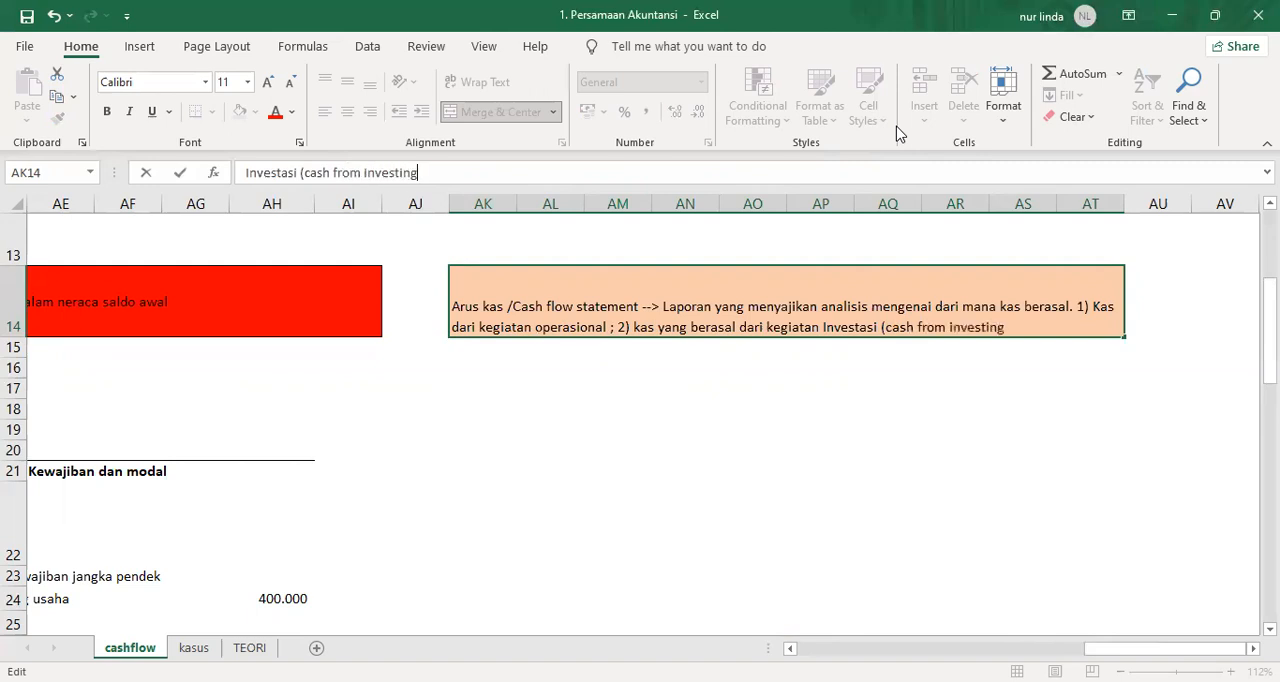
type(" cash floe0w)")
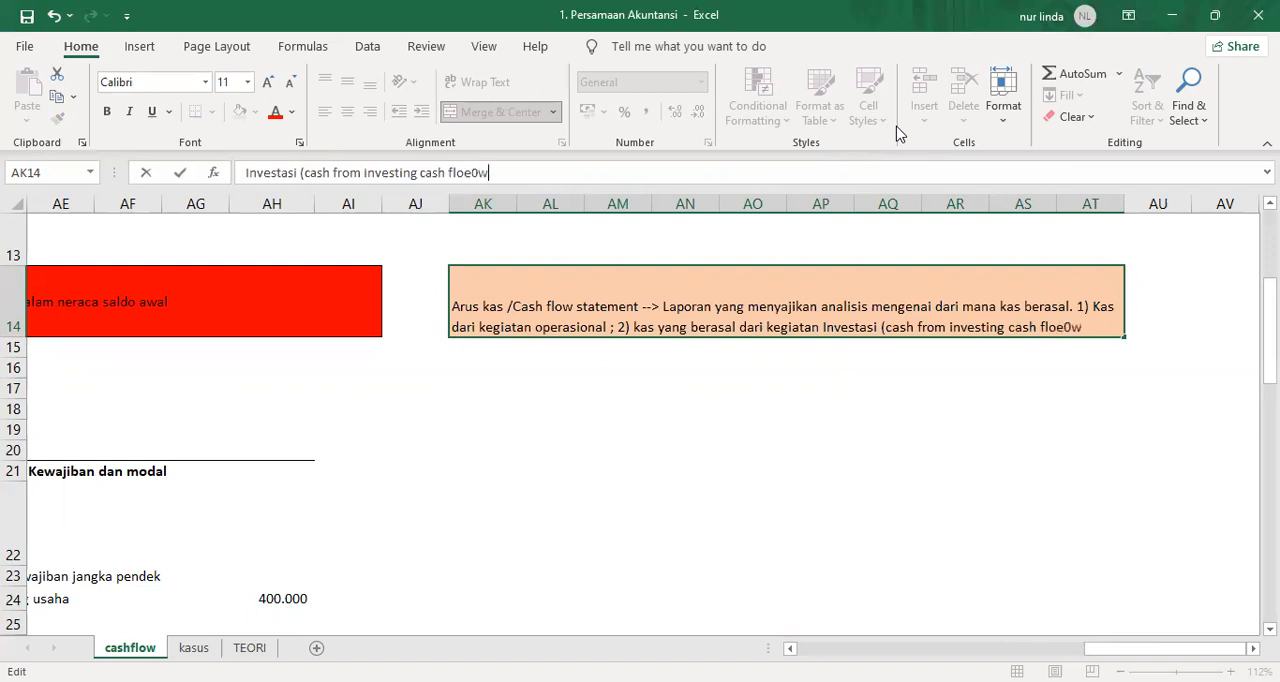
Complete the bracketed investing term with "cash flow)", correcting any typing errors.
key("BackSpace")
key("BackSpace")
key("BackSpace")
key("BackSpace")
type("w); 3) kas yang ebrasa")
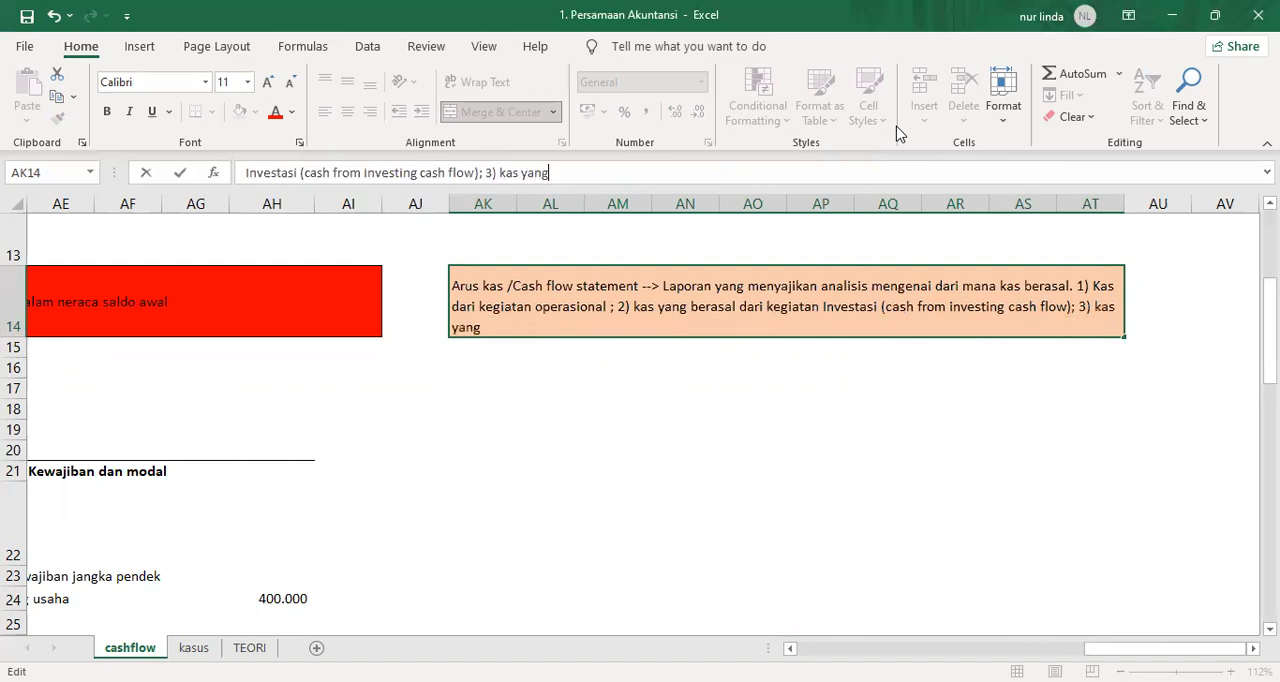
Add the third cash source to the AK14 text: "; 3) kas yang berasal dari aliran pendananan".
key("BackSpace")
key("BackSpace")
key("BackSpace")
Finish the AK14 text with "(cash from financing activities)" and wrap it within the merged cell.
key("BackSpace")
key("BackSpace")
key("BackSpace")
type("be")
type("rasal dar")
type("i aliran pendananan (cash from fine")
type("n")
key("BackSpace")
key("BackSpace")
type("ancing")
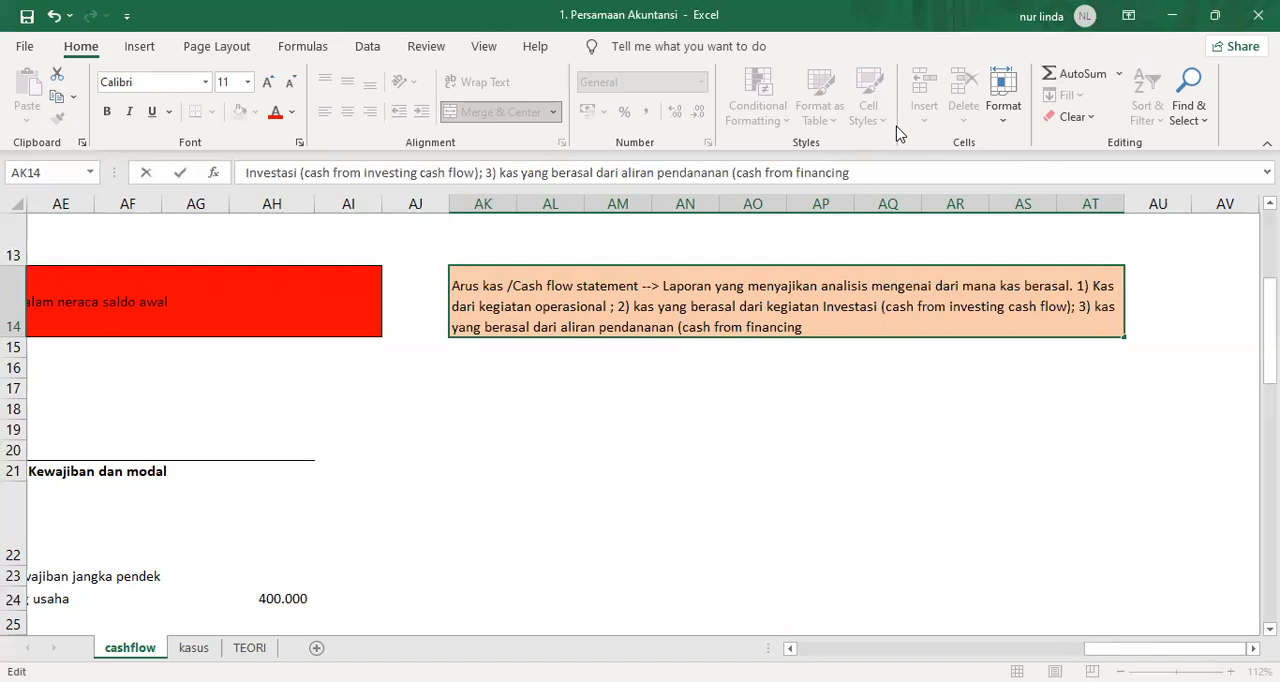
type("ac")
key("BackSpace")
type("ctivities")
key("BackSpace")
key("BackSpace")
type("es)")
key("Return")
key("Up")
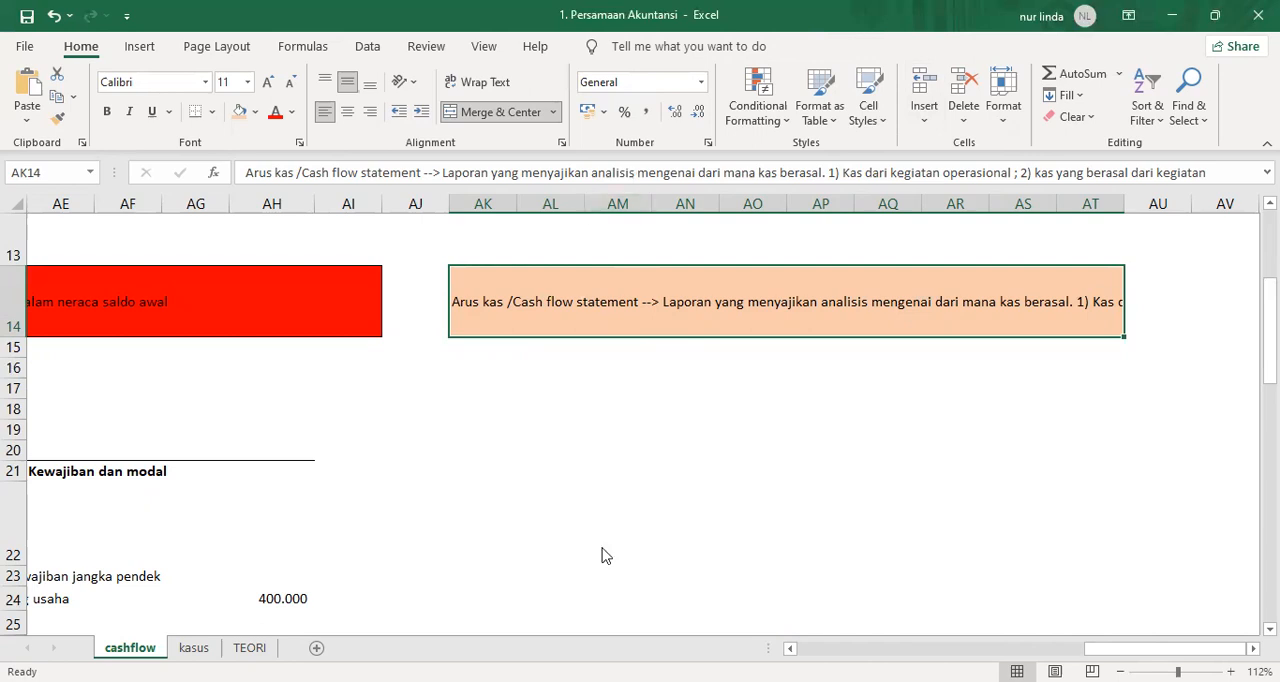
left_click(446, 82)
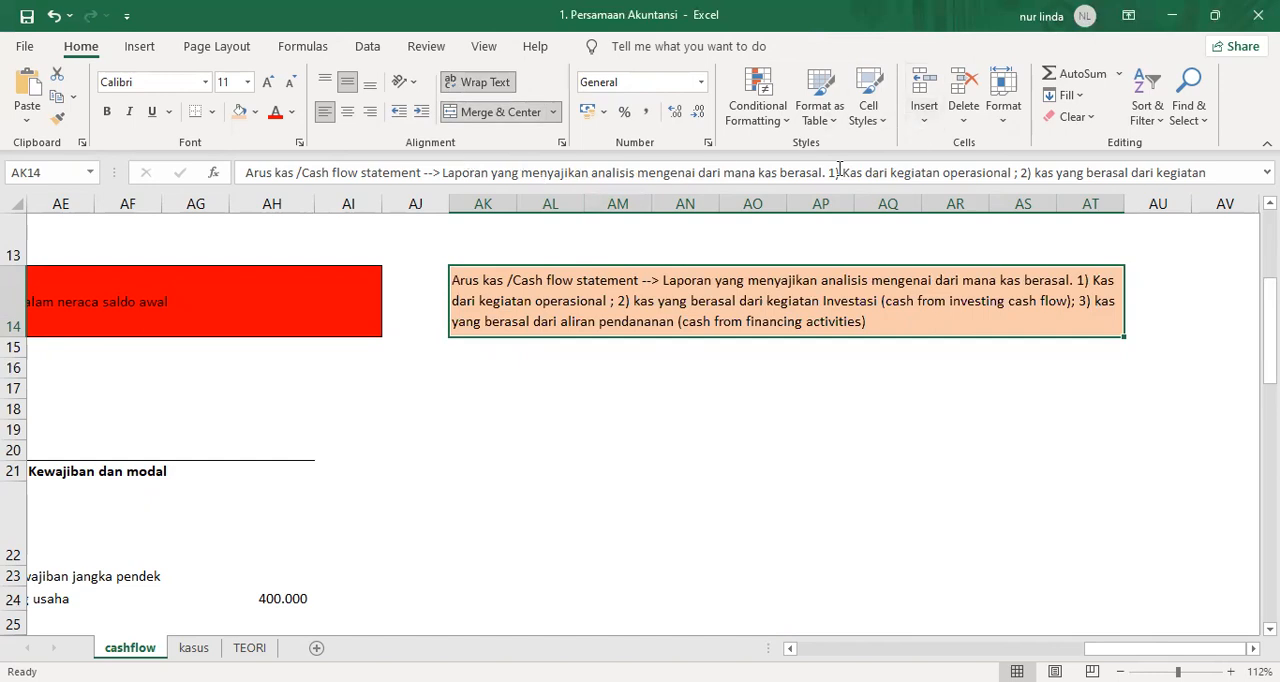
Add the bracketed English term "(cash form operational activities)" after "Kas dari kegiatan operasional" in the AK14 definition.
left_click(1014, 172)
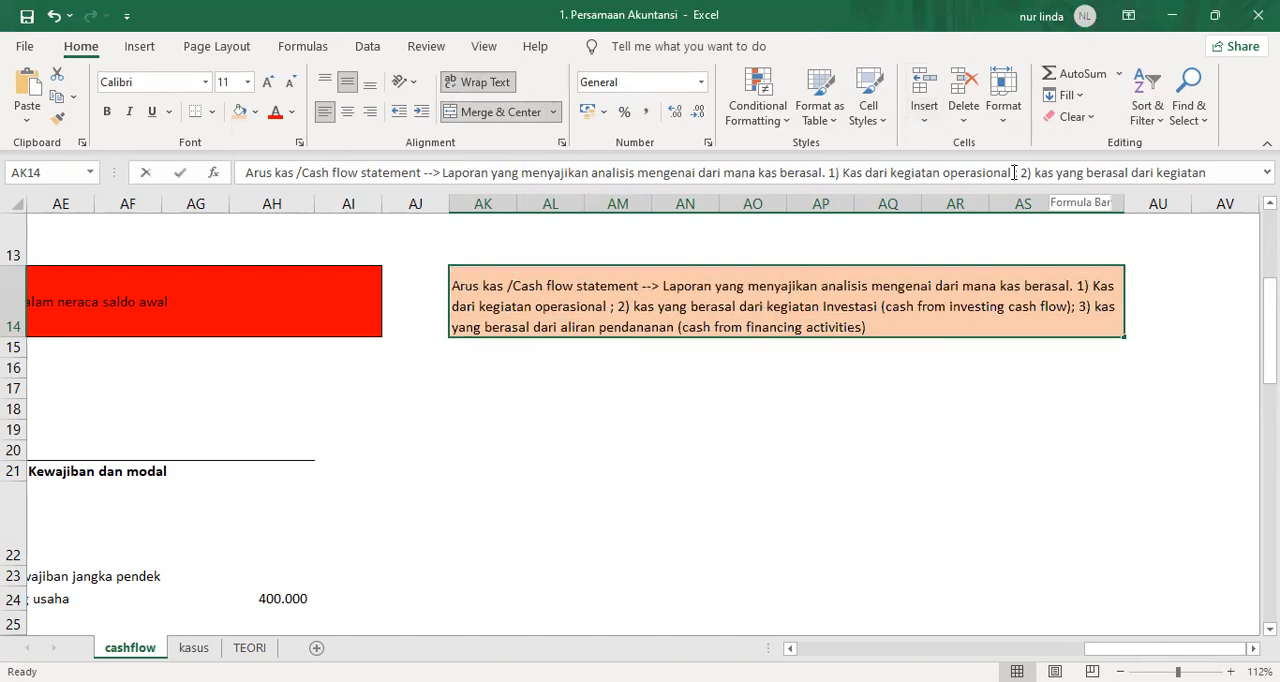
type("(cash form")
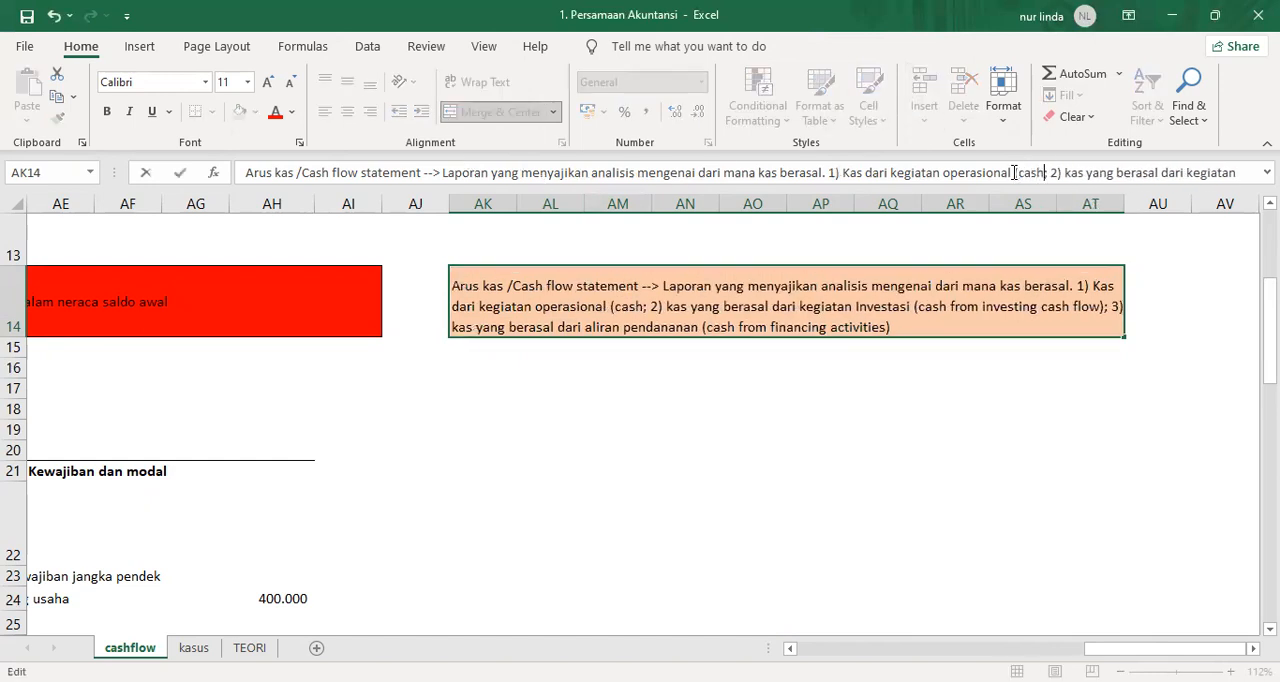
type(" operatio")
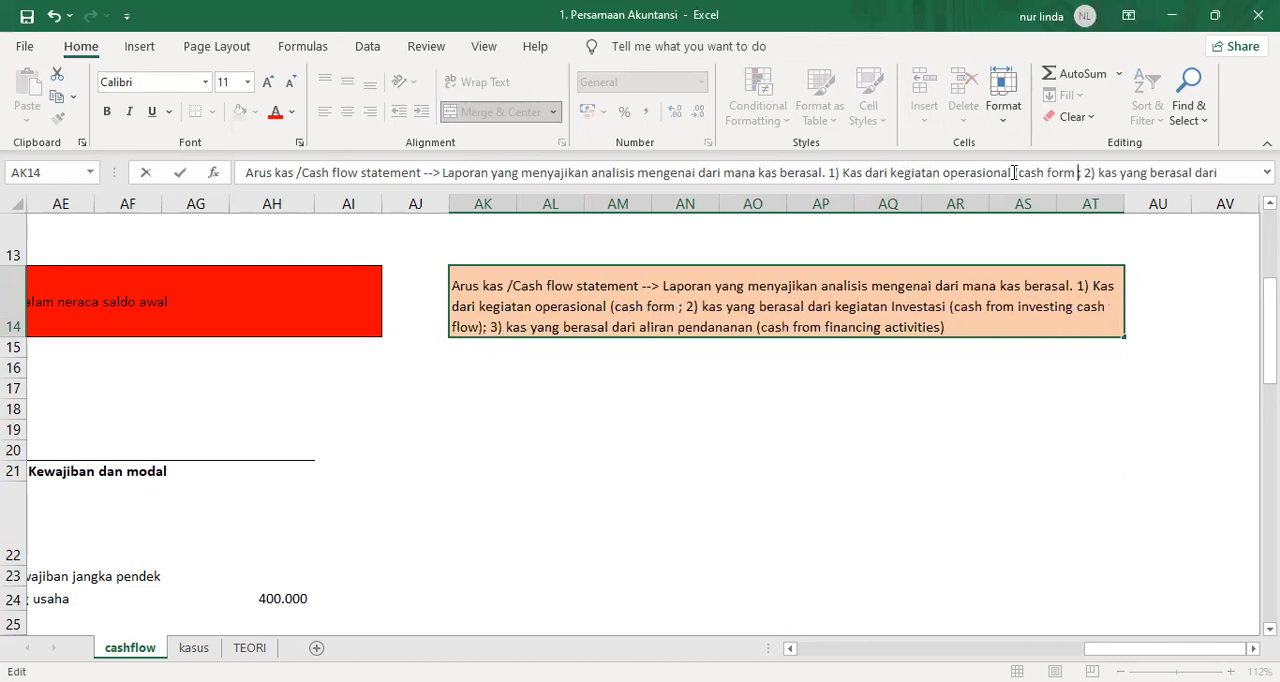
type("an")
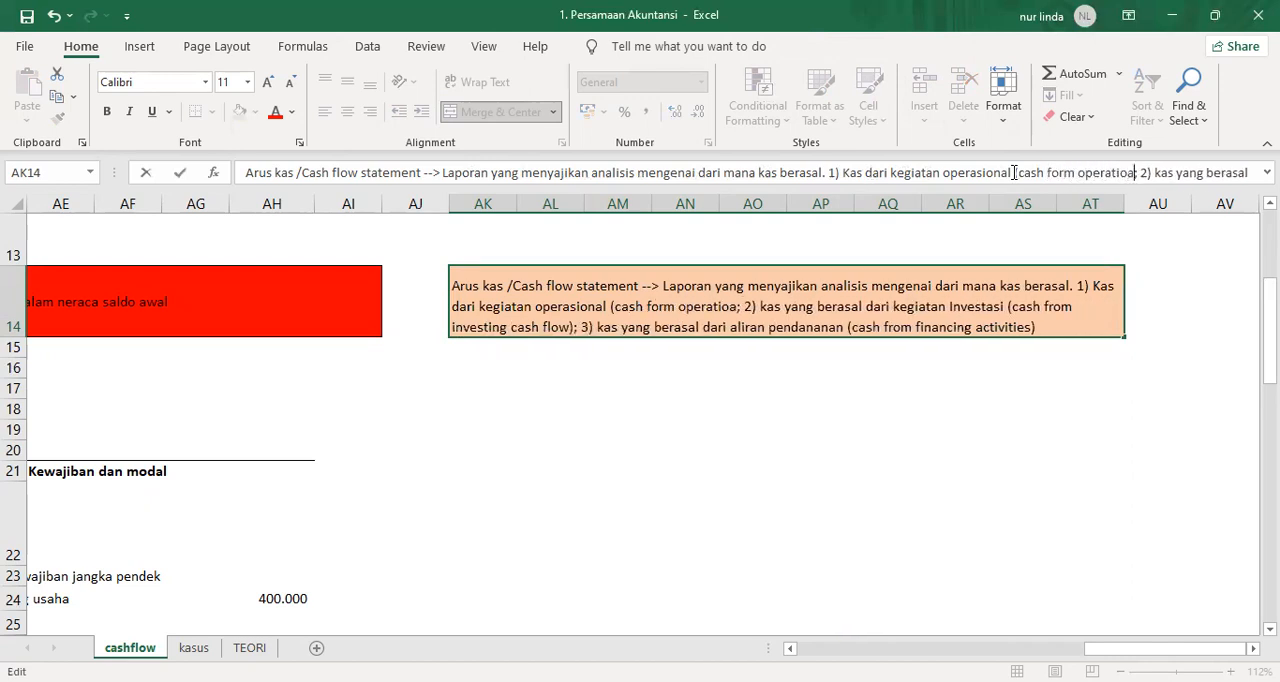
key("BackSpace")
key("BackSpace")
type("na")
type("l activ")
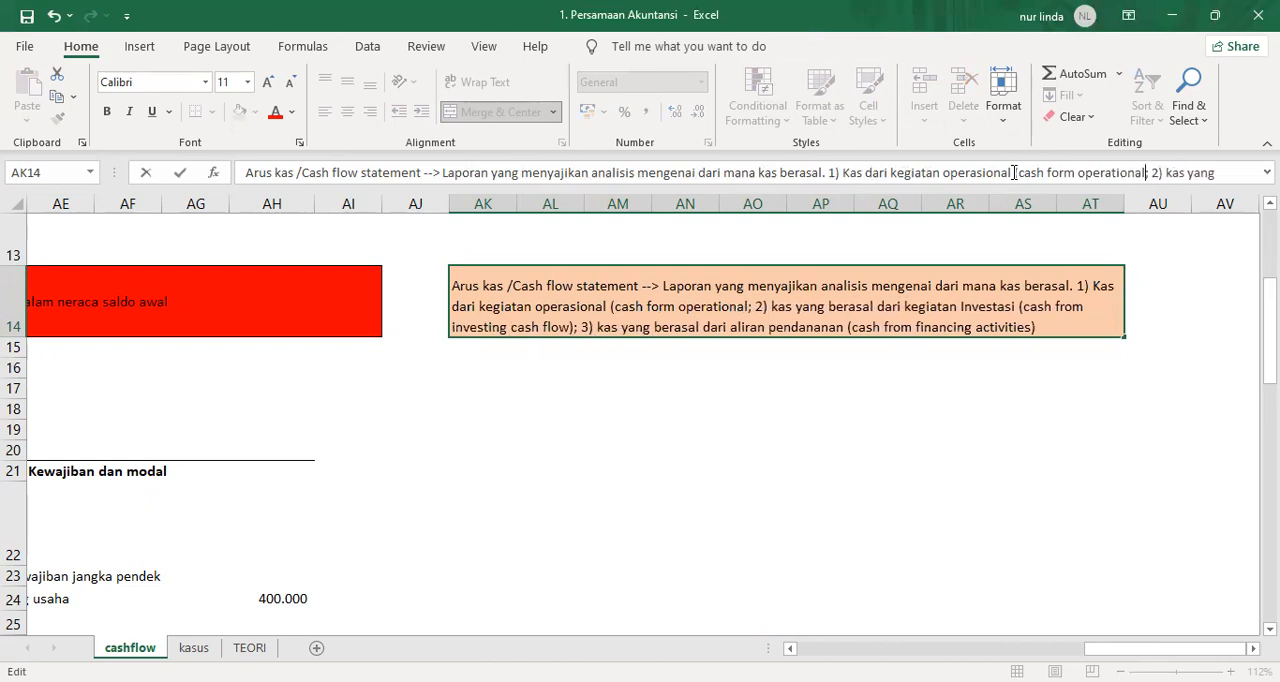
type("ities")
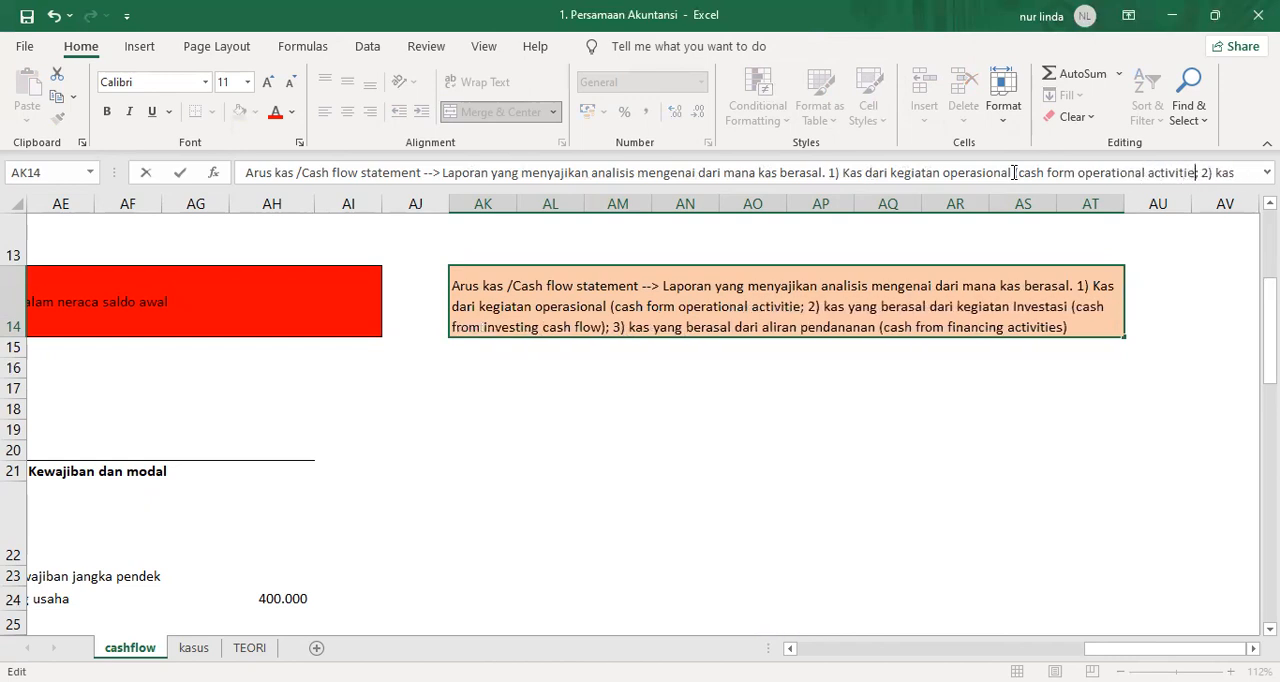
type(")")
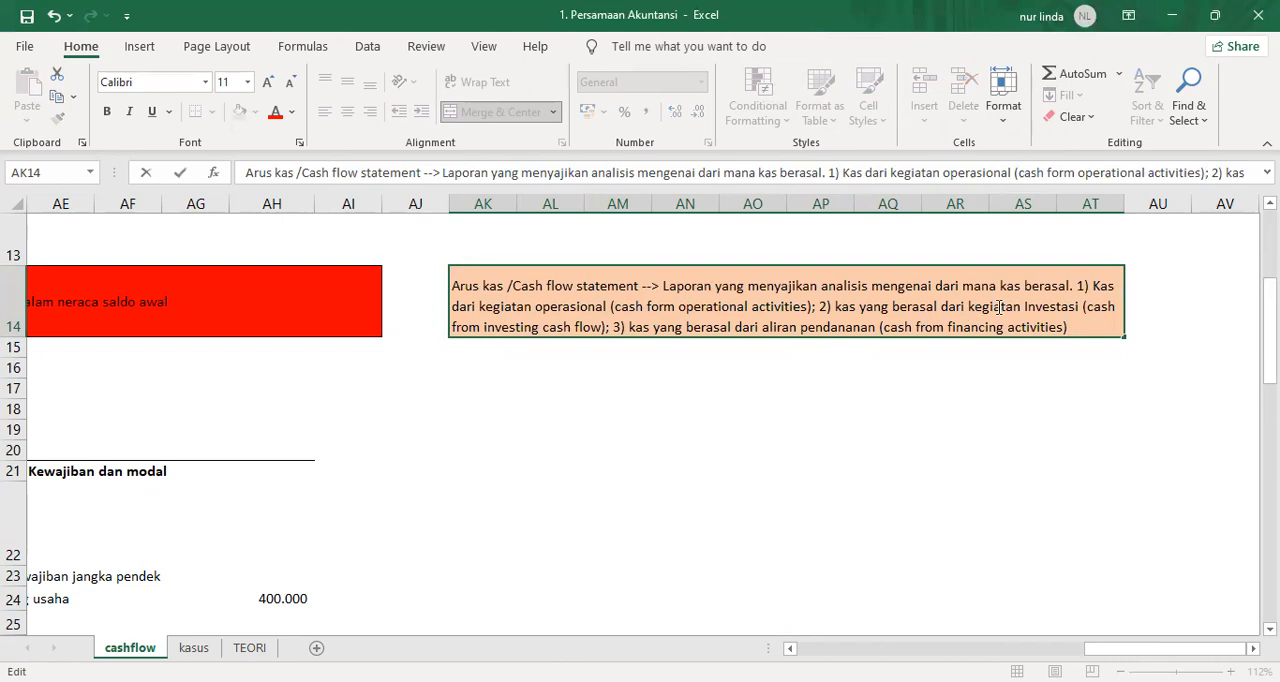
Replace "cash flow" in the bracketed investing term of AK14 with "activities" and commit the cell.
left_click(572, 327)
left_click_drag(542, 322, 600, 322)
type("as")
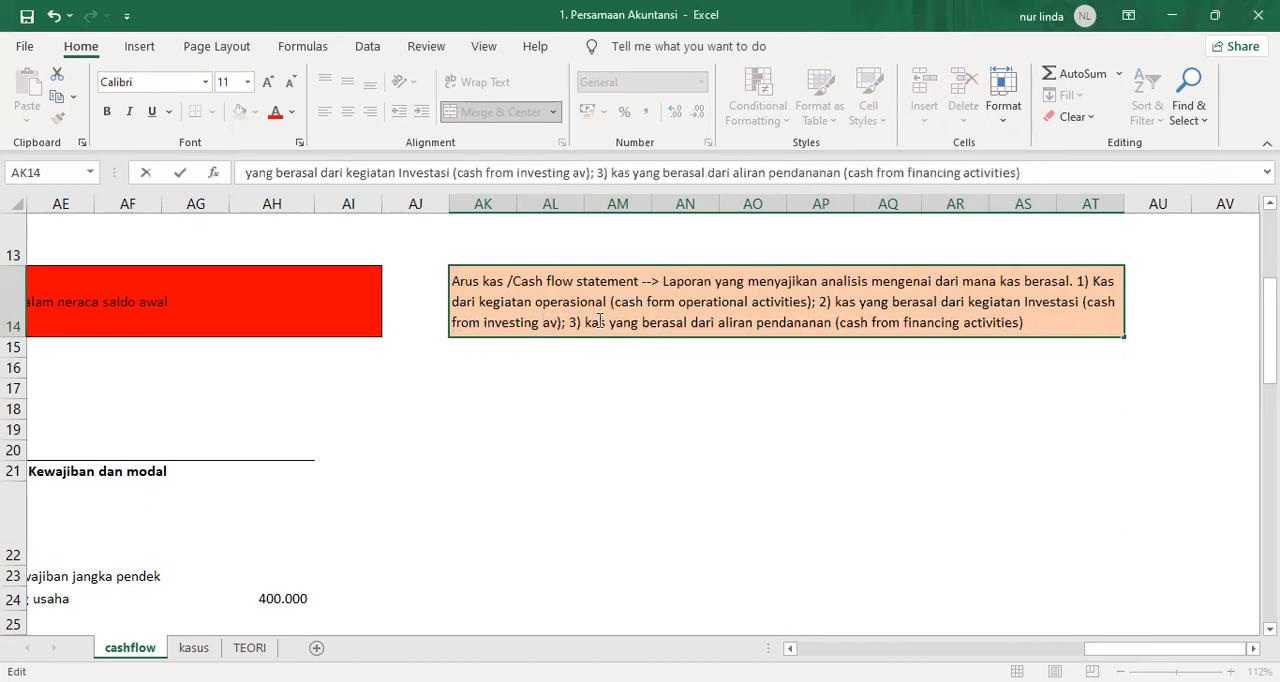
key("BackSpace")
type("ctivitie")
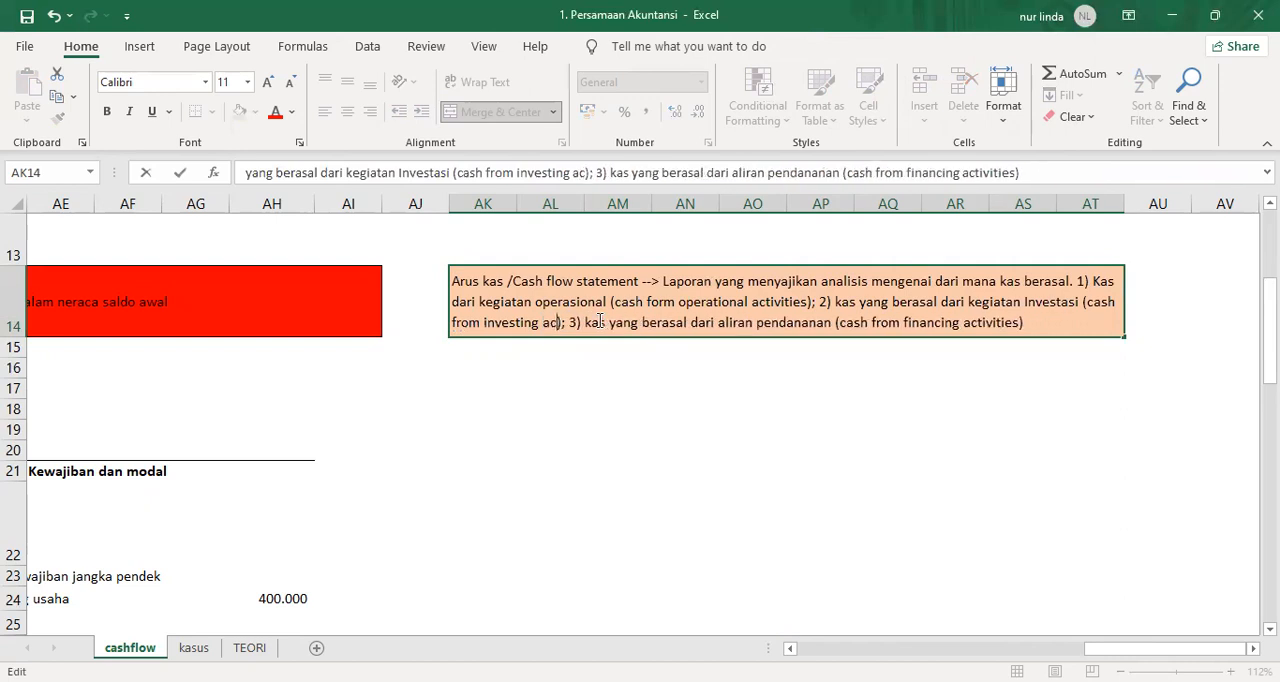
type("s")
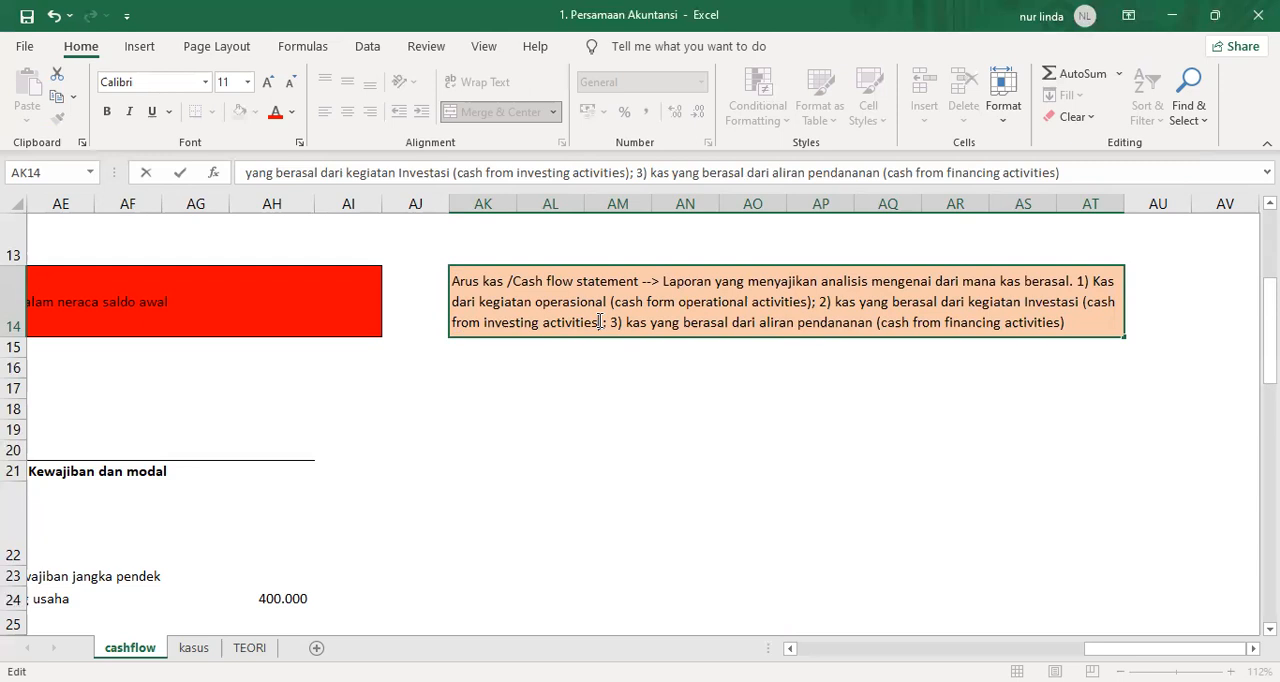
left_click(972, 372)
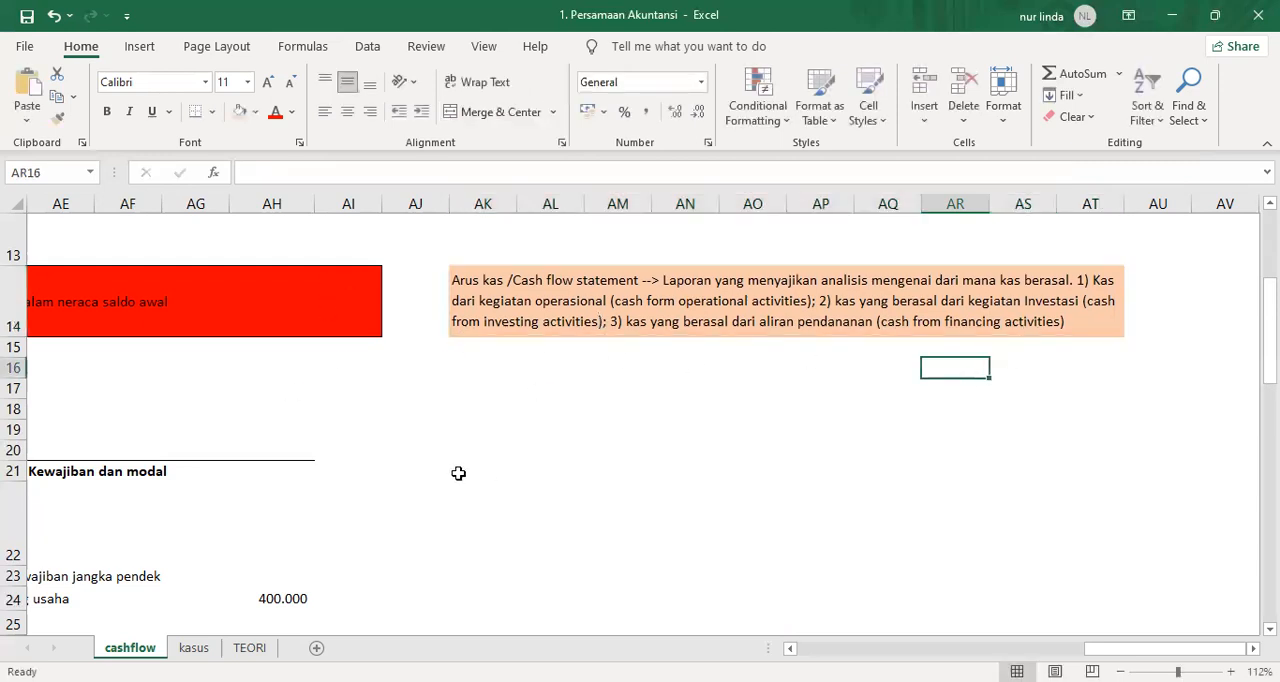
In AK15, directly below the definition, start a note reading "ada 2 metode yang digunakan: 1. metode langsung".
left_click(475, 359)
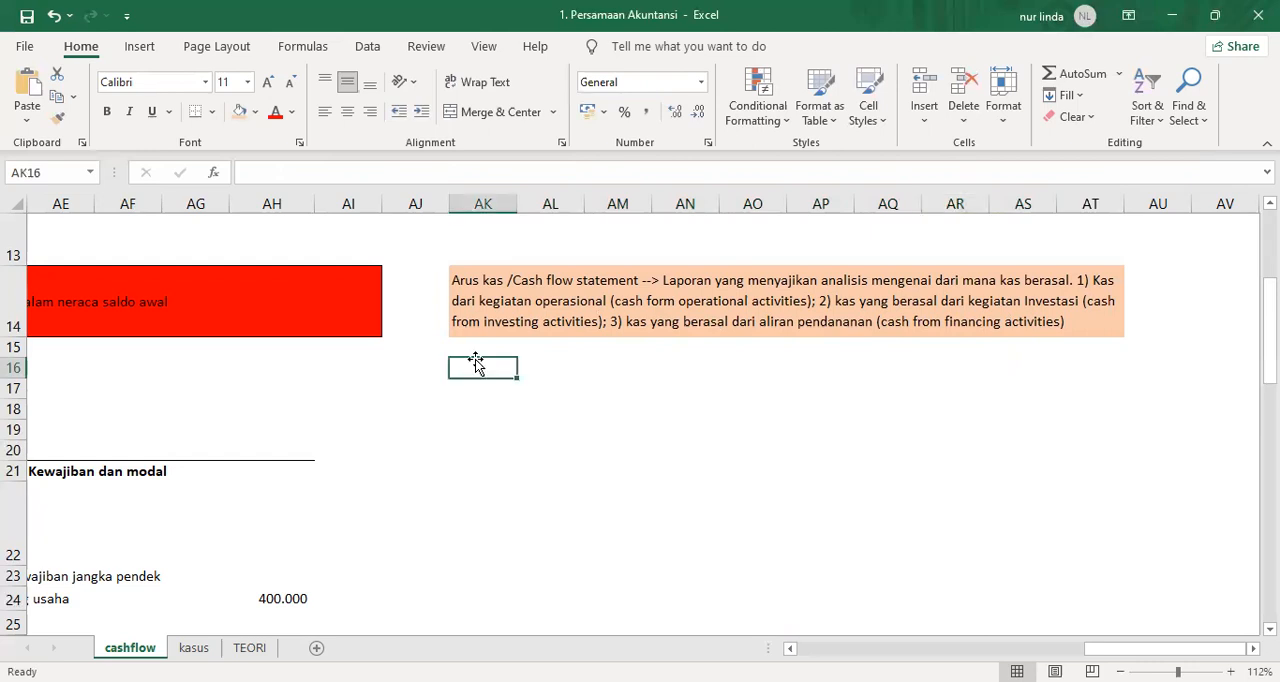
left_click(520, 343)
key("Left")
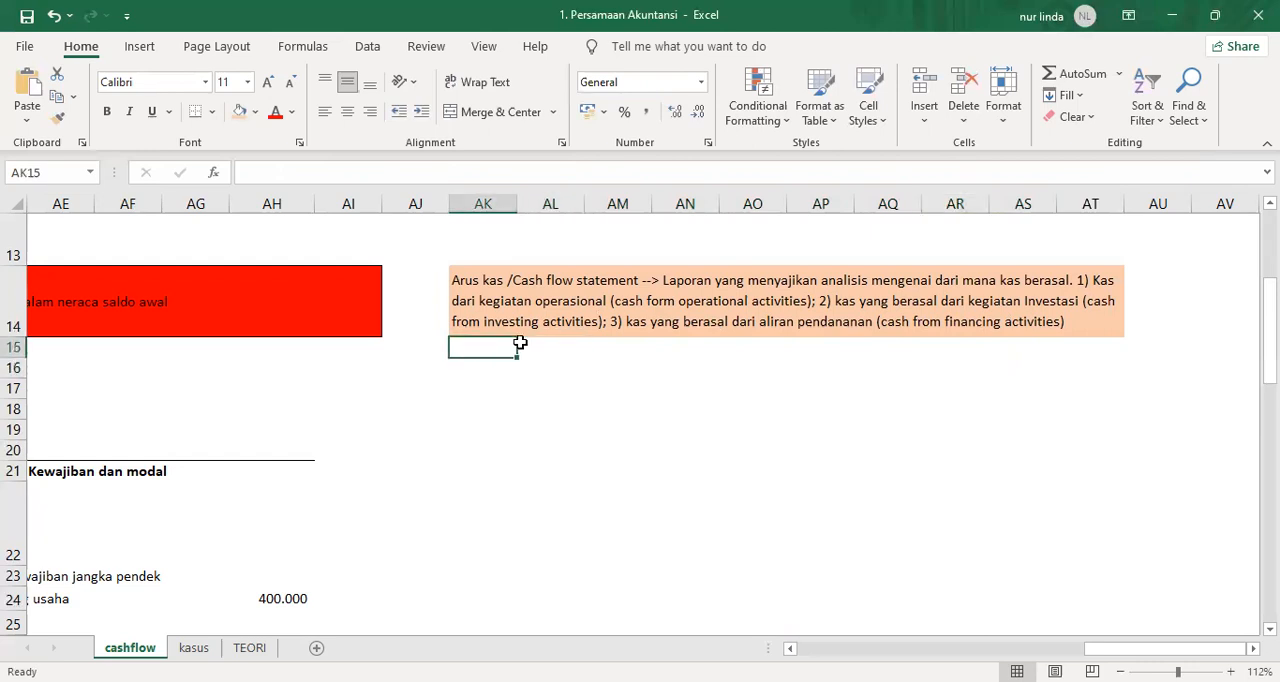
key("Left")
key("Left")
key("Left")
key("Left")
key("Left")
key("Left")
key("Left")
key("Left")
key("Left")
key("Left")
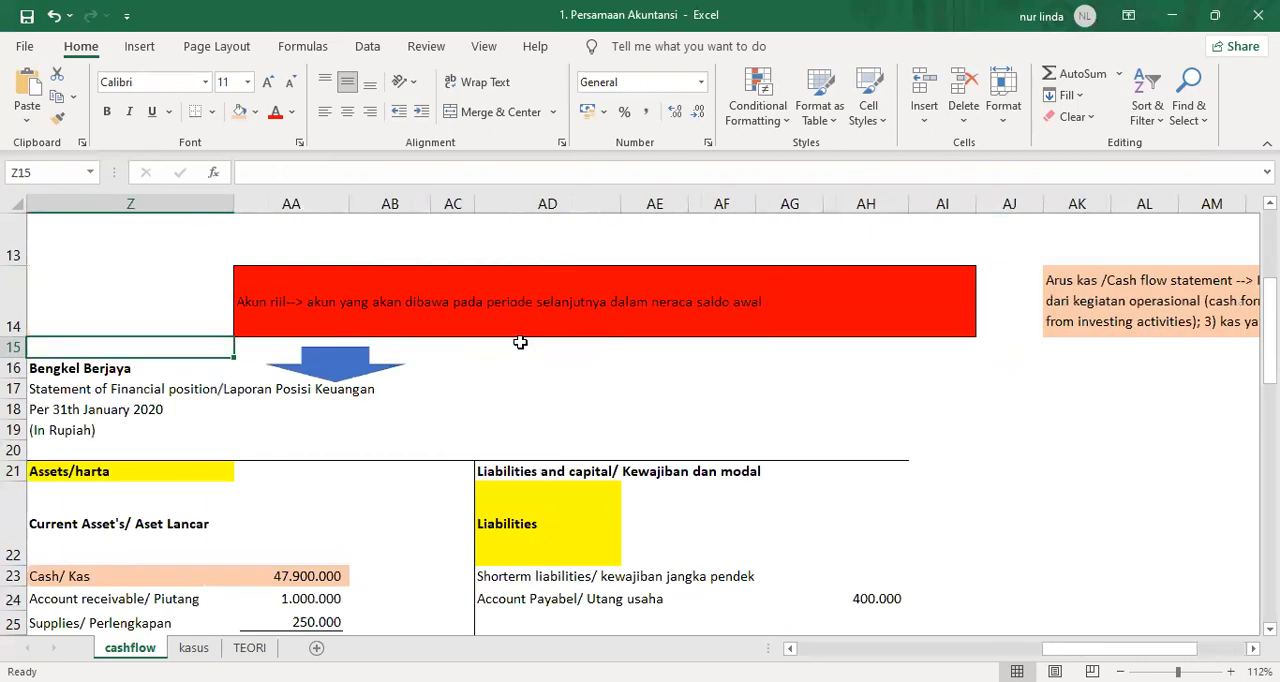
key("Right")
key("Right")
key("Right")
key("Right")
key("Right")
key("Right")
key("Right")
key("Right")
key("Right")
key("Right")
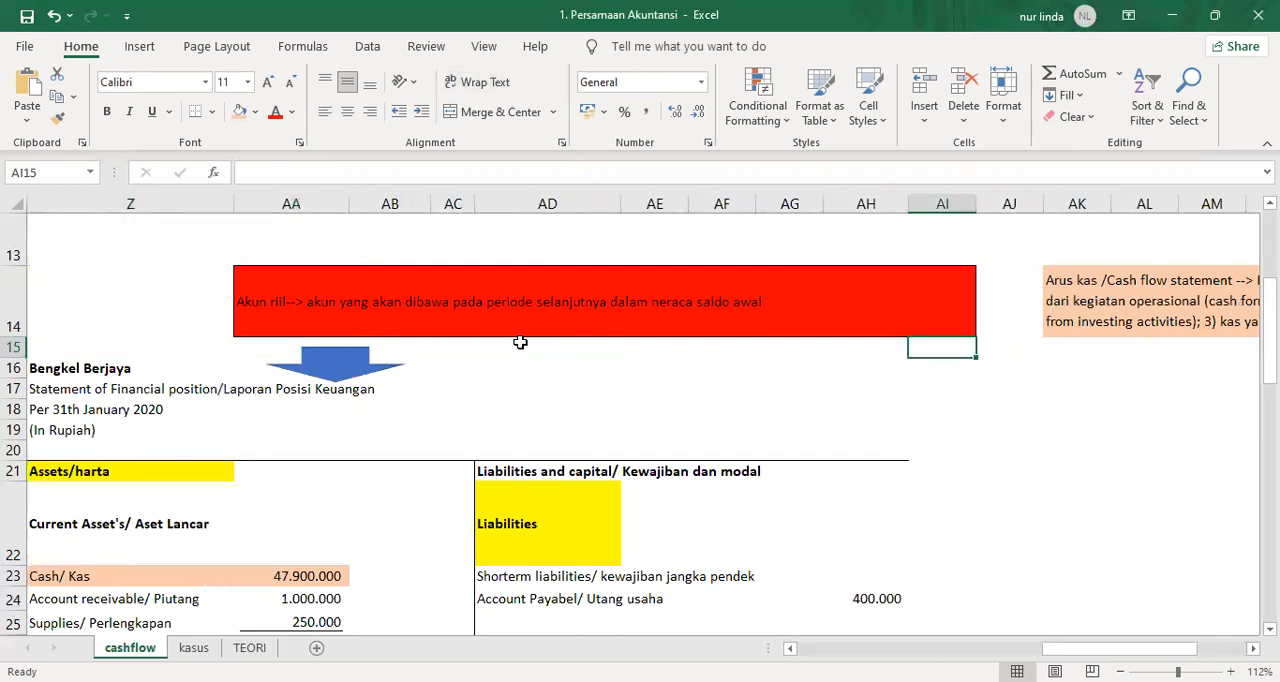
type("ada 2 metode yang digunakan: ")
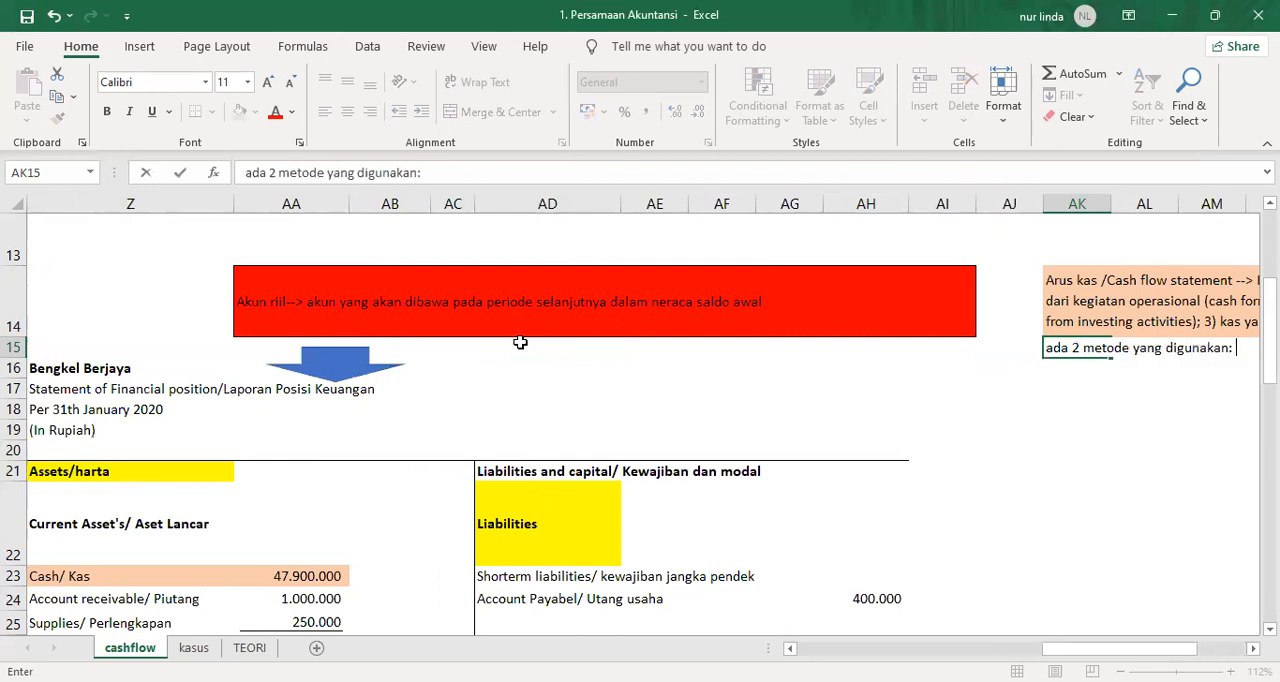
type("1. metod")
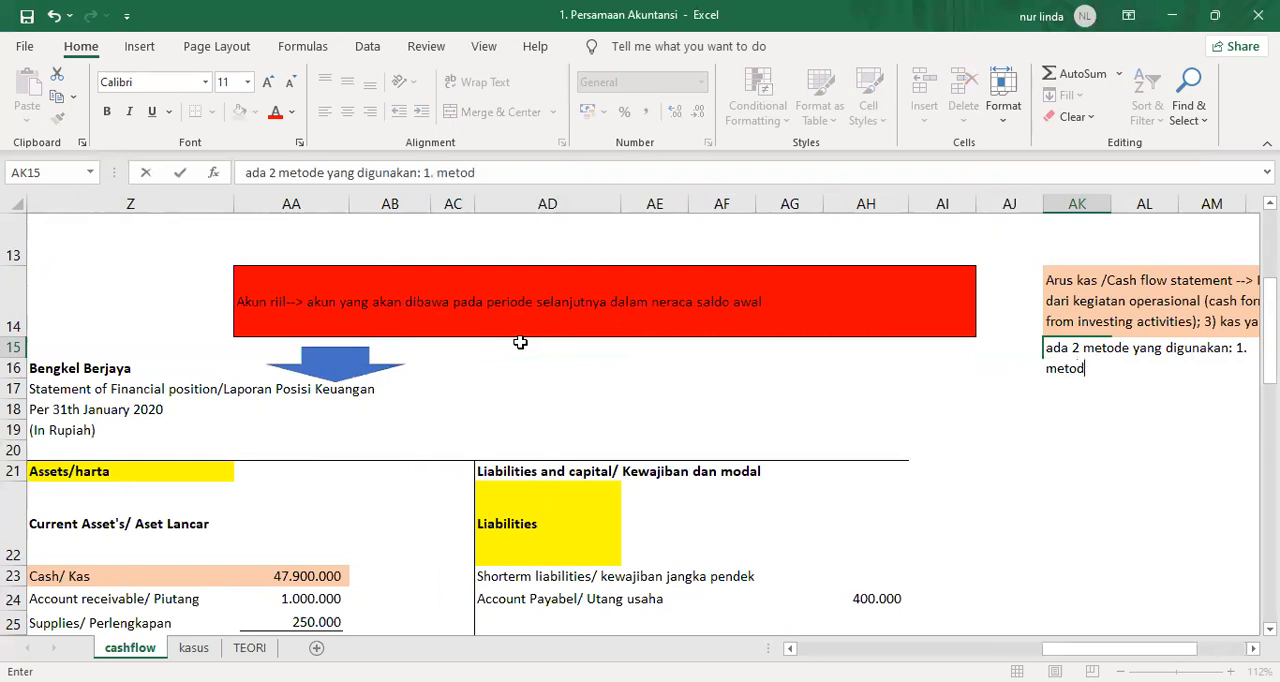
type("e langsung, ")
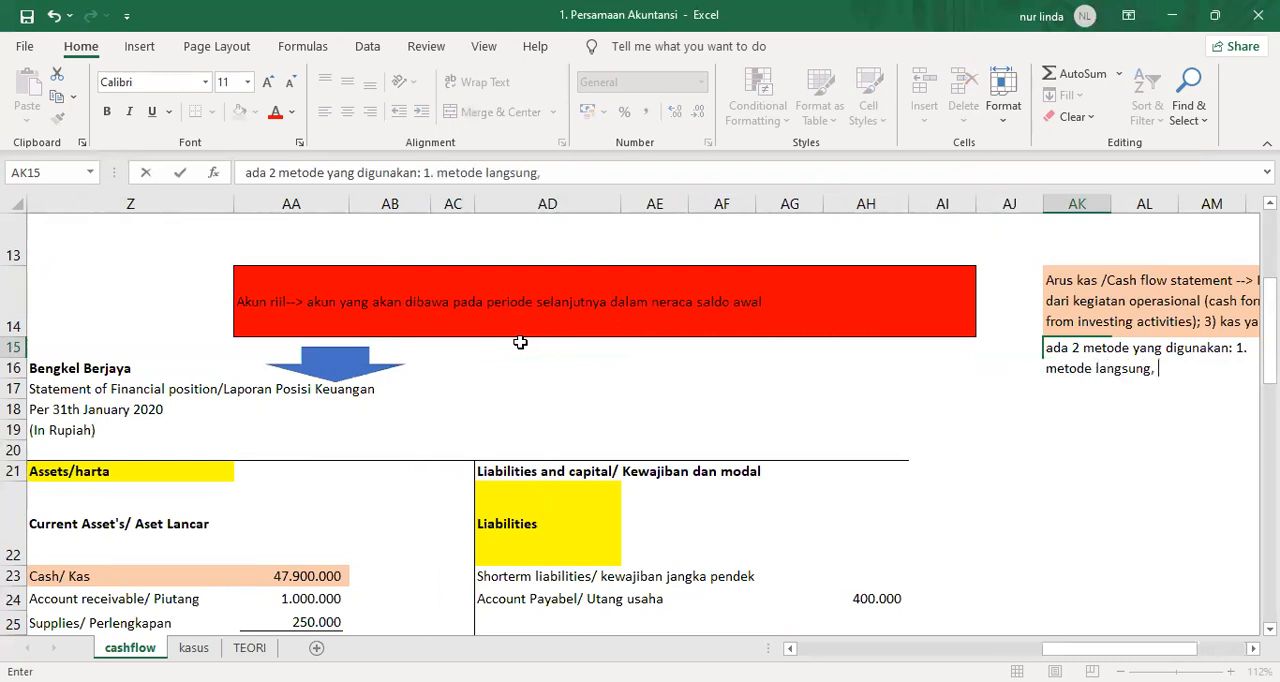
type("2")
Follow the first method in the AK15 note with the English term "(direct methode);", correcting any typing errors.
key("BackSpace")
key("BackSpace")
key("BackSpace")
type("/")
key("BackSpace")
type("(")
key("BackSpace")
type("(diere")
key("BackSpace")
key("BackSpace")
key("BackSpace")
type("rect methode);")
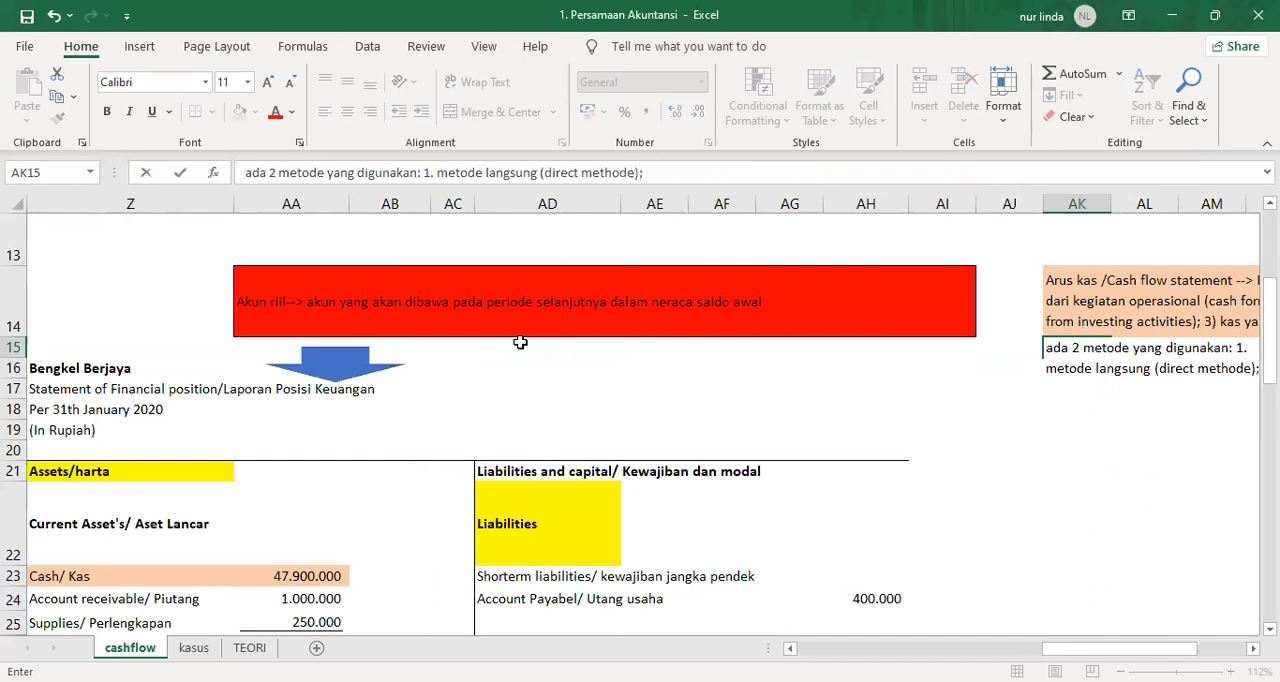
type(" 1)")
Add the second method to the AK15 note as "2) metode tidak langsung".
scroll(640, 420, "right", 2)
scroll(1140, 582, "right", 2)
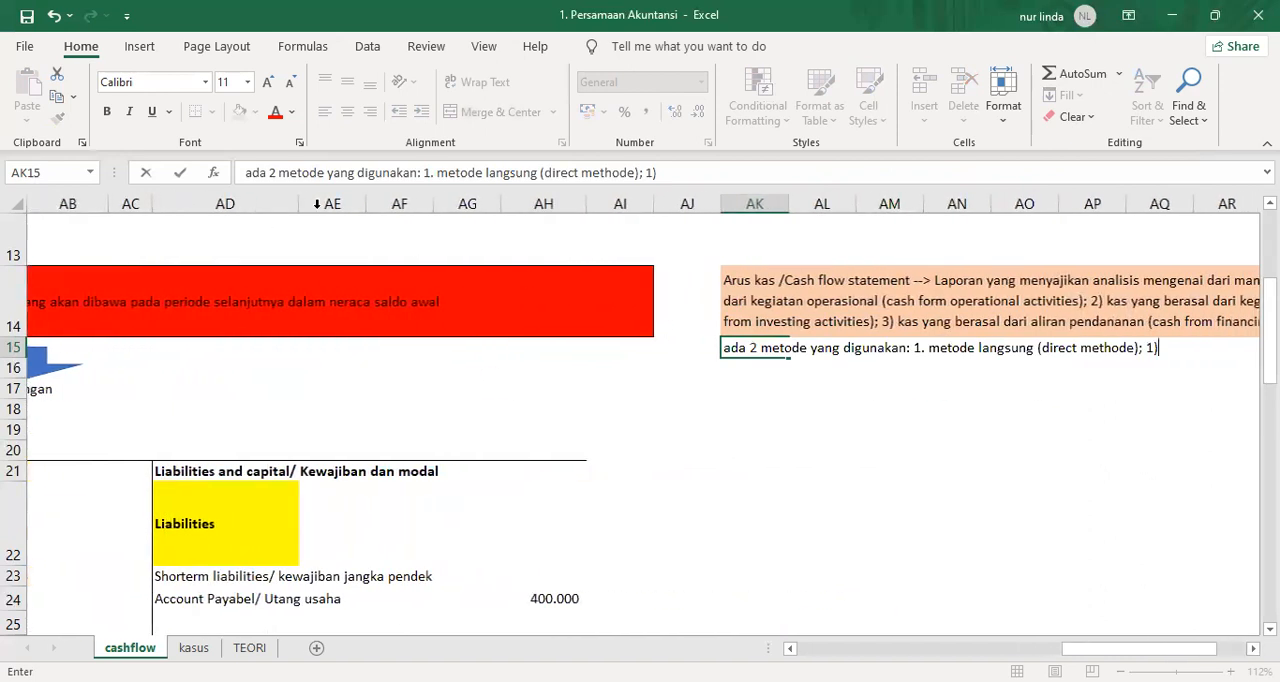
left_click(652, 172)
key("BackSpace")
type("2 metode tidak")
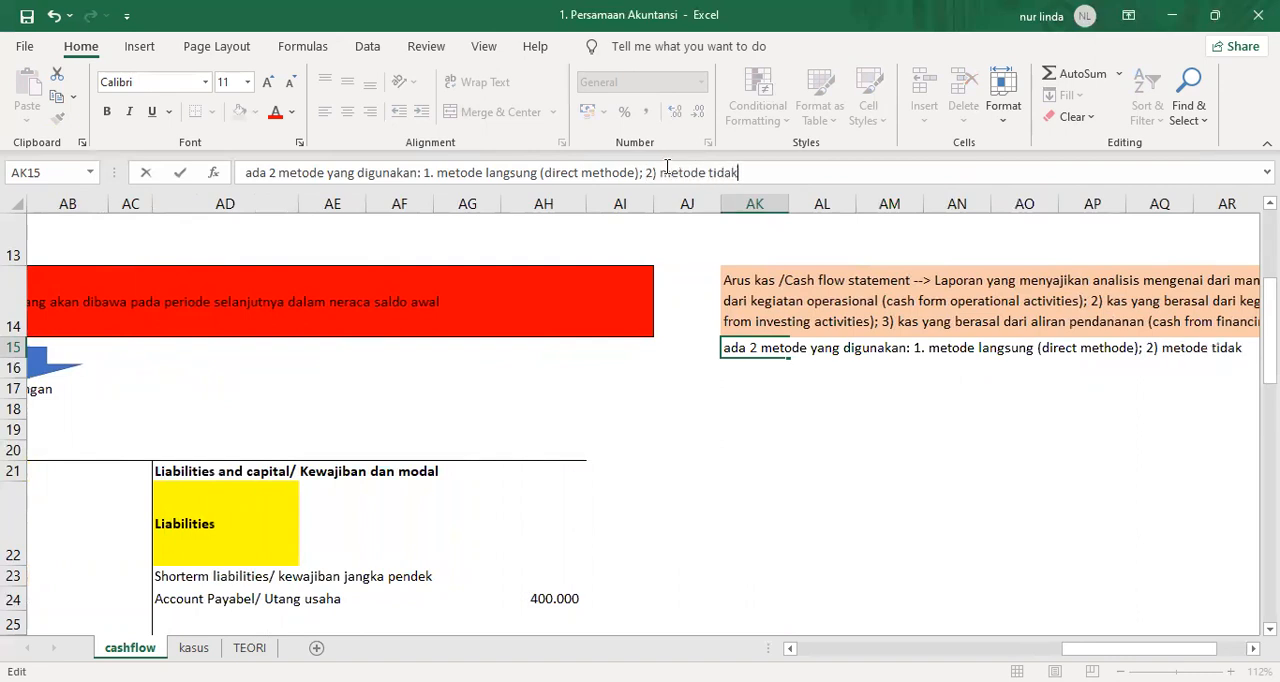
type(" langsung (")
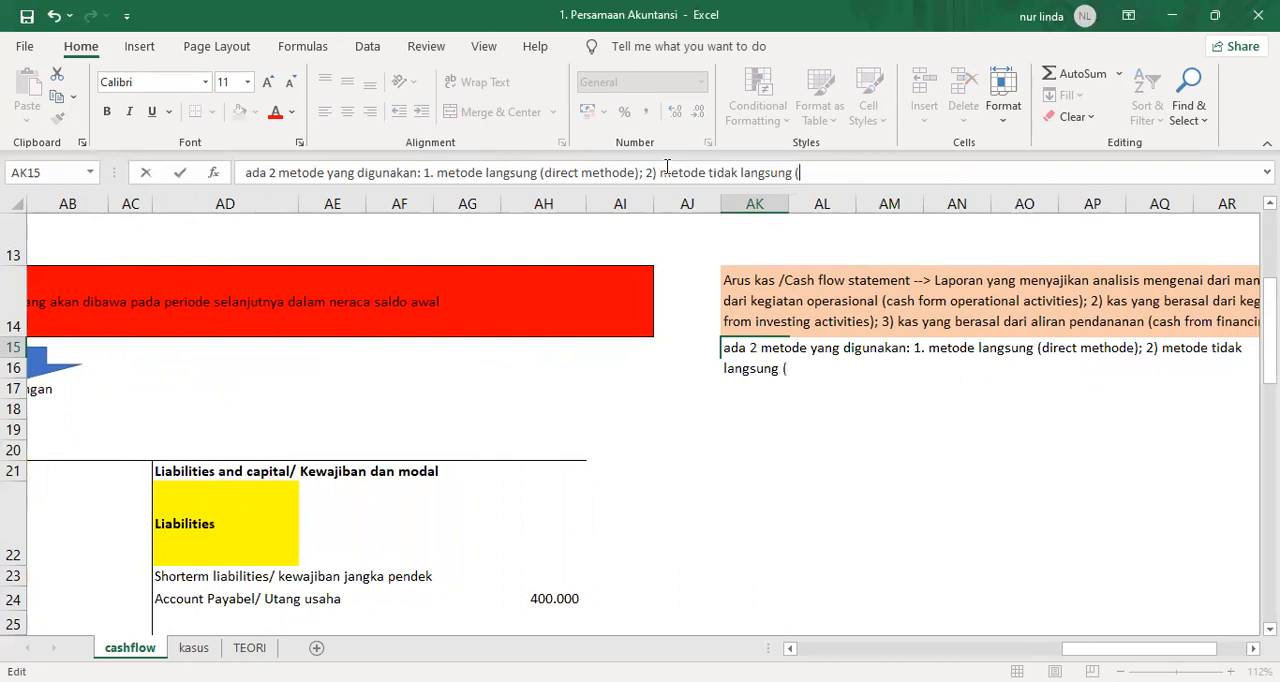
type("indirect method)")
Finish the AK15 note with "(indirect method)" and commit the cell.
key("Return")
key("Up")
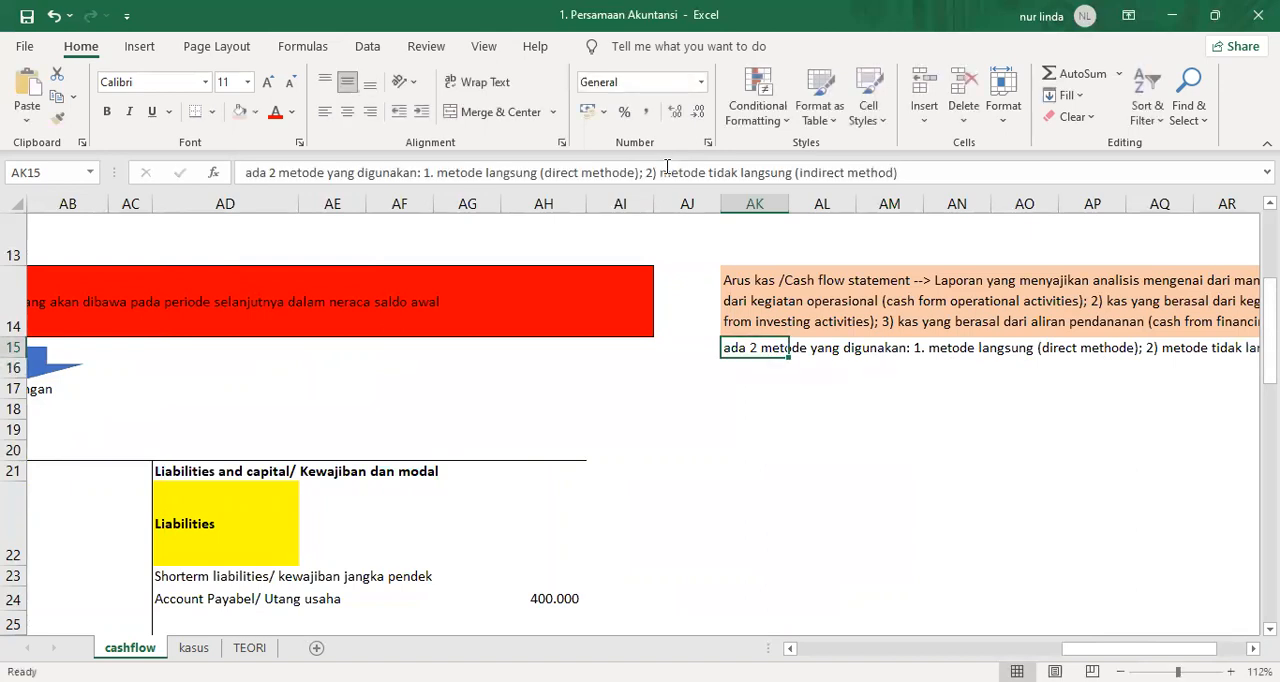
Review the full cash flow definition in row 14 and the two-method note in row 15.
key("Right")
key("Right")
key("Right")
key("Right")
key("Right")
key("Right")
key("Right")
key("Right")
key("Left")
key("Left")
key("Left")
key("Left")
key("Left")
key("Left")
key("Left")
key("Left")
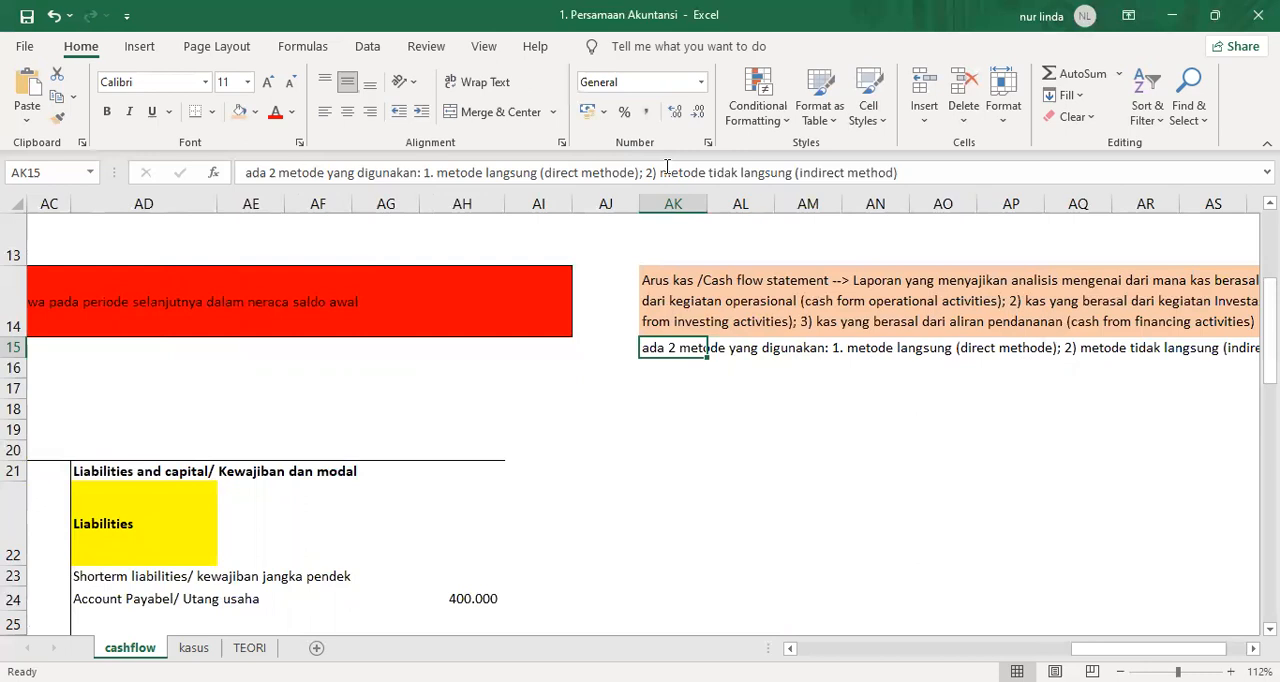
key("Right")
key("Right")
key("Right")
key("Right")
key("Right")
key("Right")
key("Right")
key("Right")
key("Right")
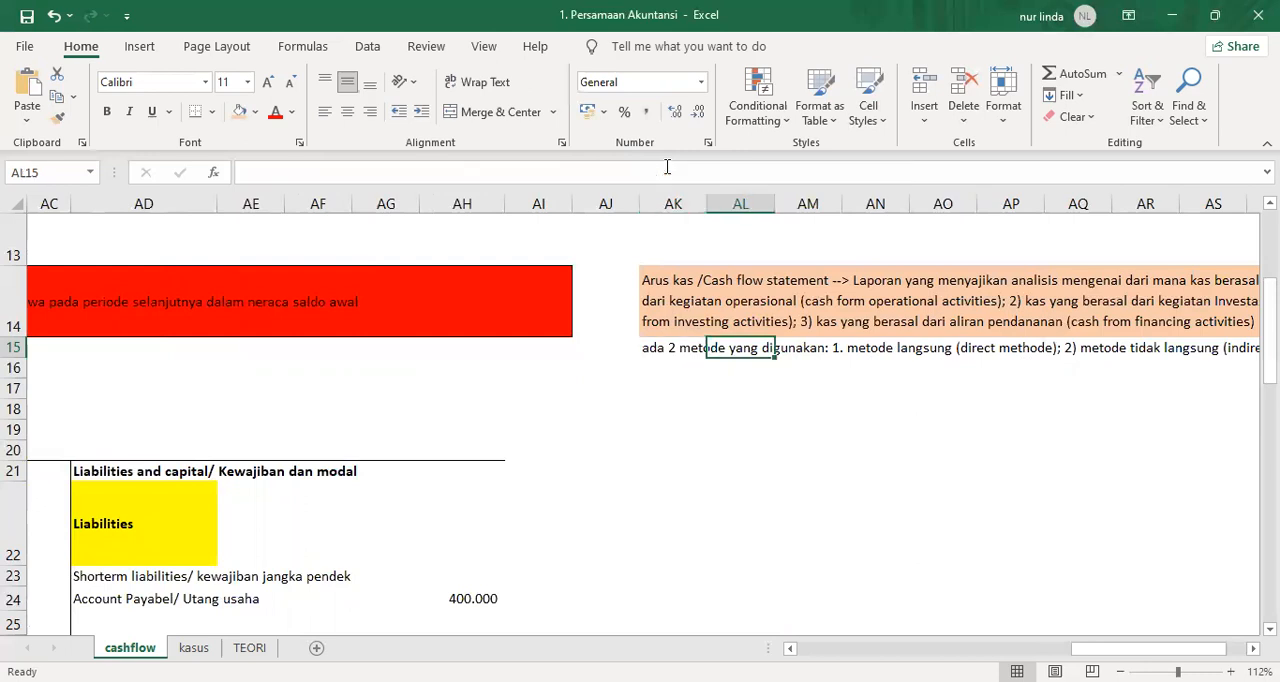
key("Right")
key("Left")
key("Left")
key("Left")
key("Left")
key("Left")
key("Left")
key("Left")
key("Left")
key("Left")
key("Left")
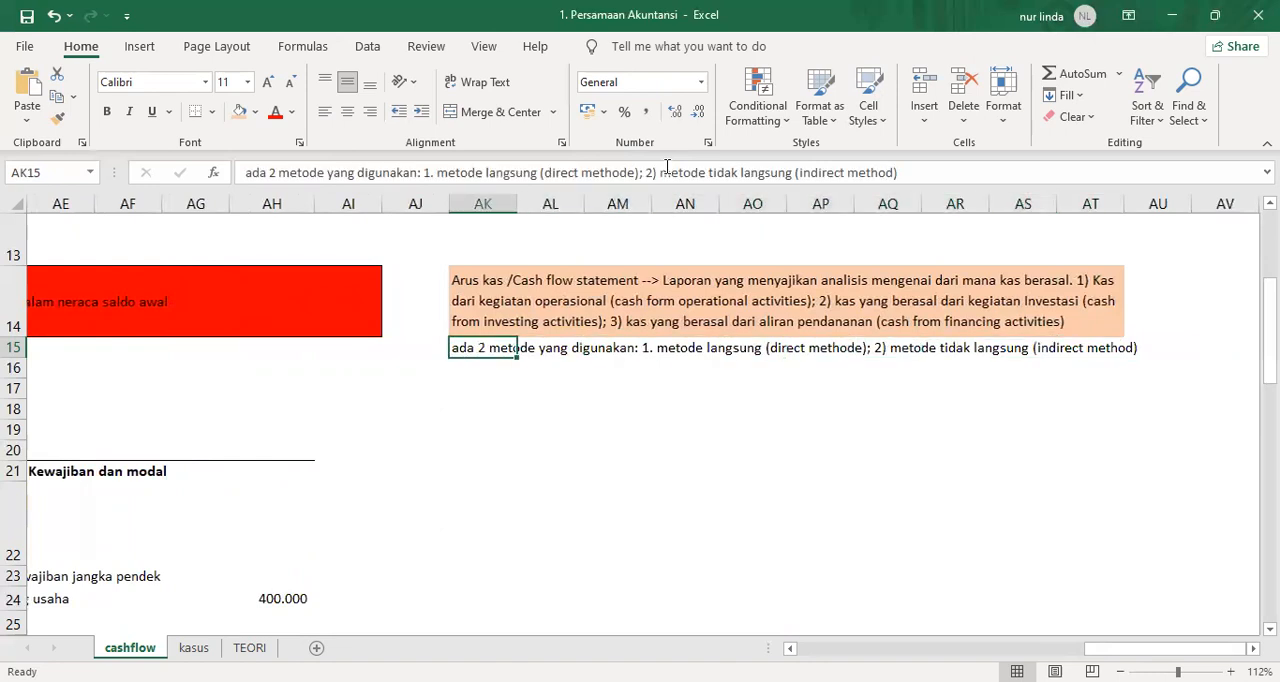
Insert a new sheet row at row 16, directly below the methods note.
key("Down")
key("alt+h")
key("i")
key("r")
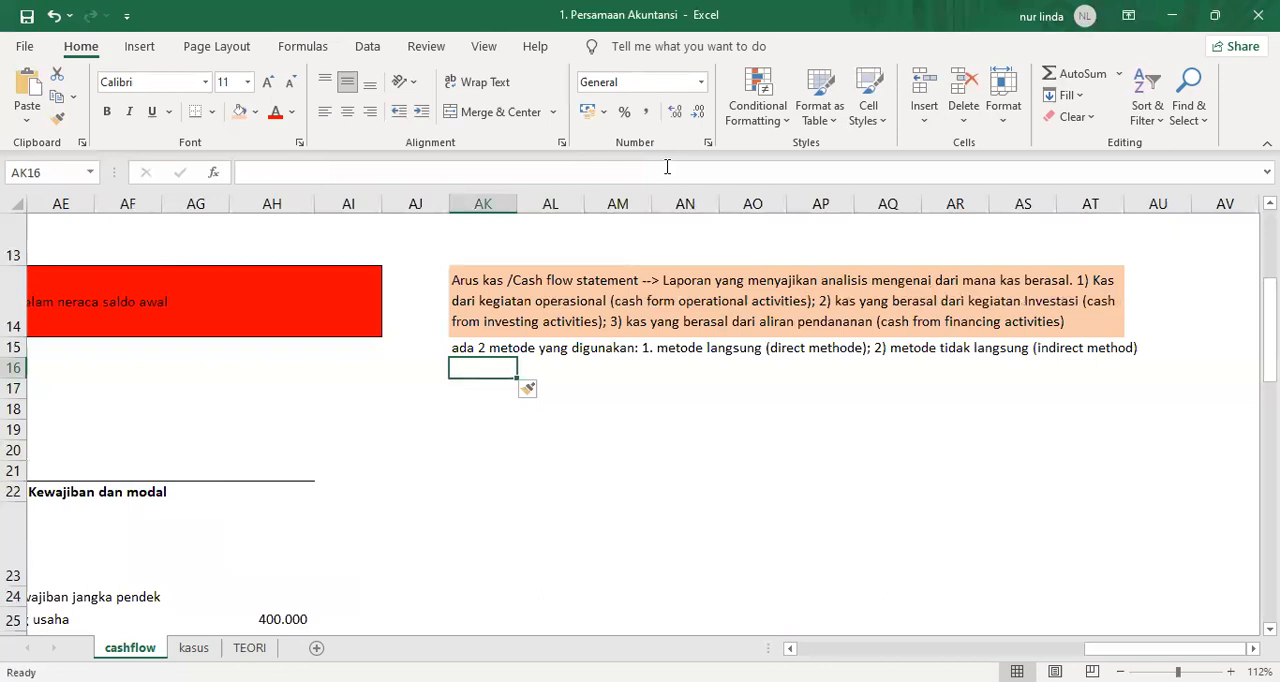
In AK16, write "laporan sumber yang dibutuhkan dalam menyusun arus kas: 1) laporan laba rugi dan laporan posisi keuangan".
type("laporan sum")
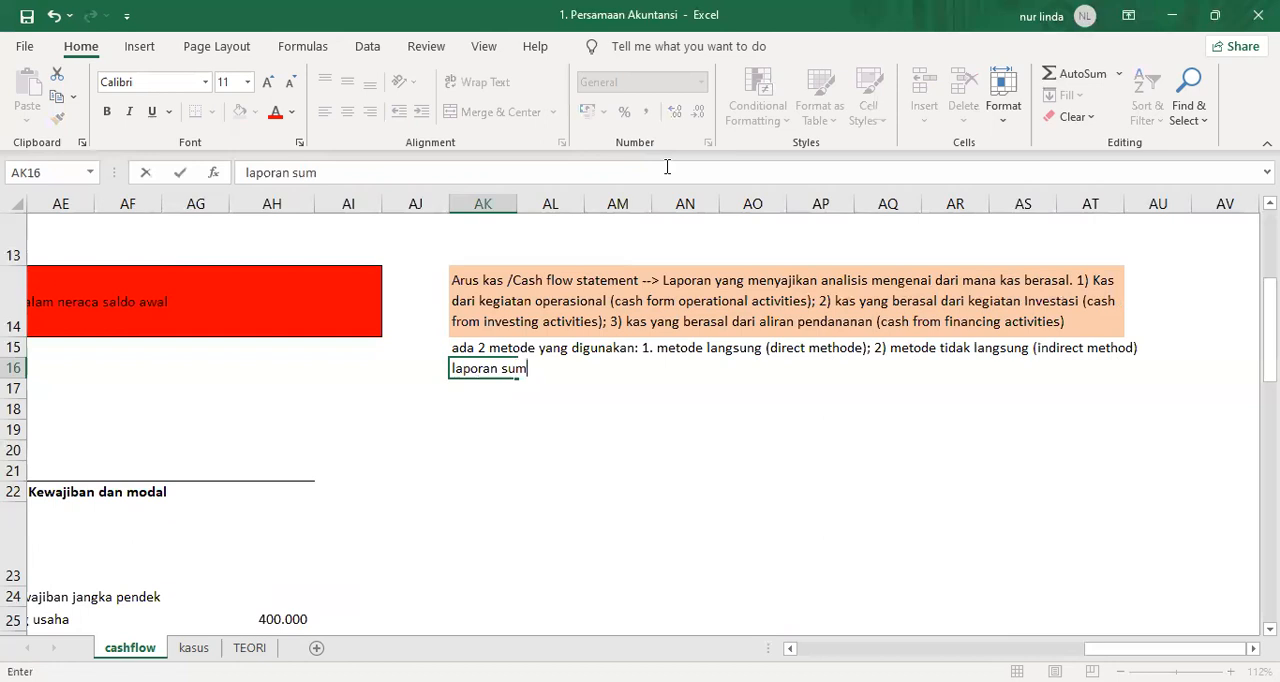
type("ber yang dibutu")
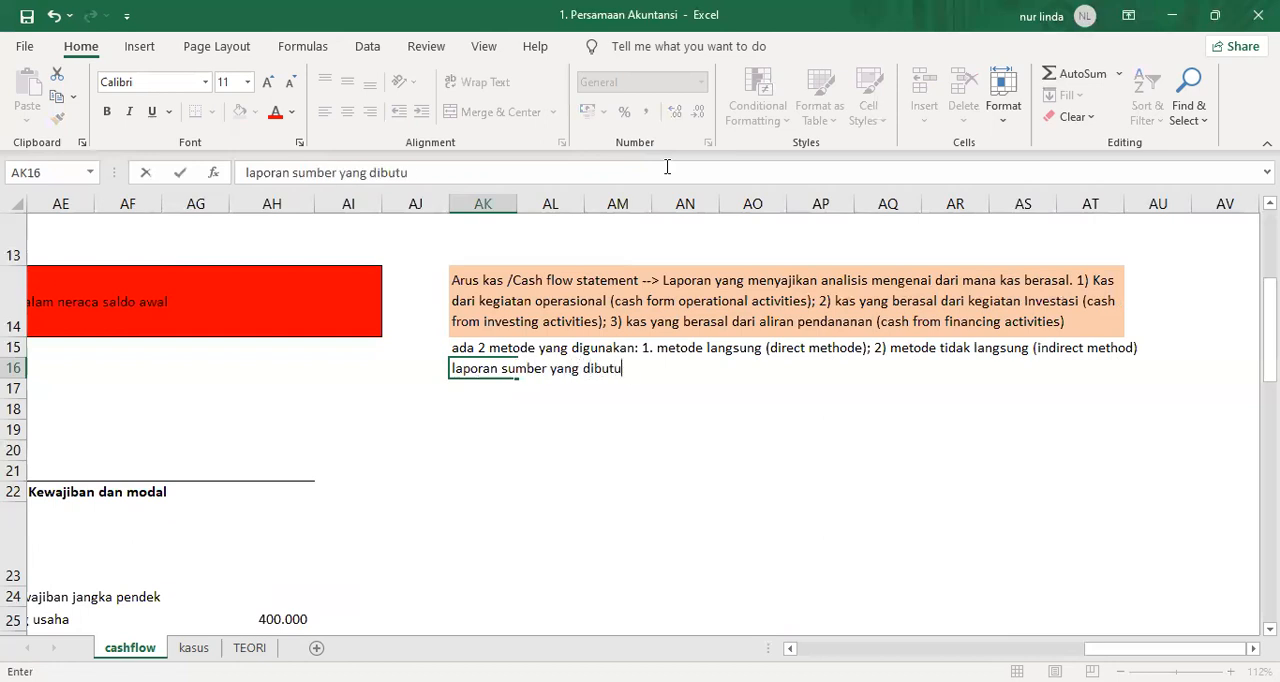
type("hkan dalam menyusun ar")
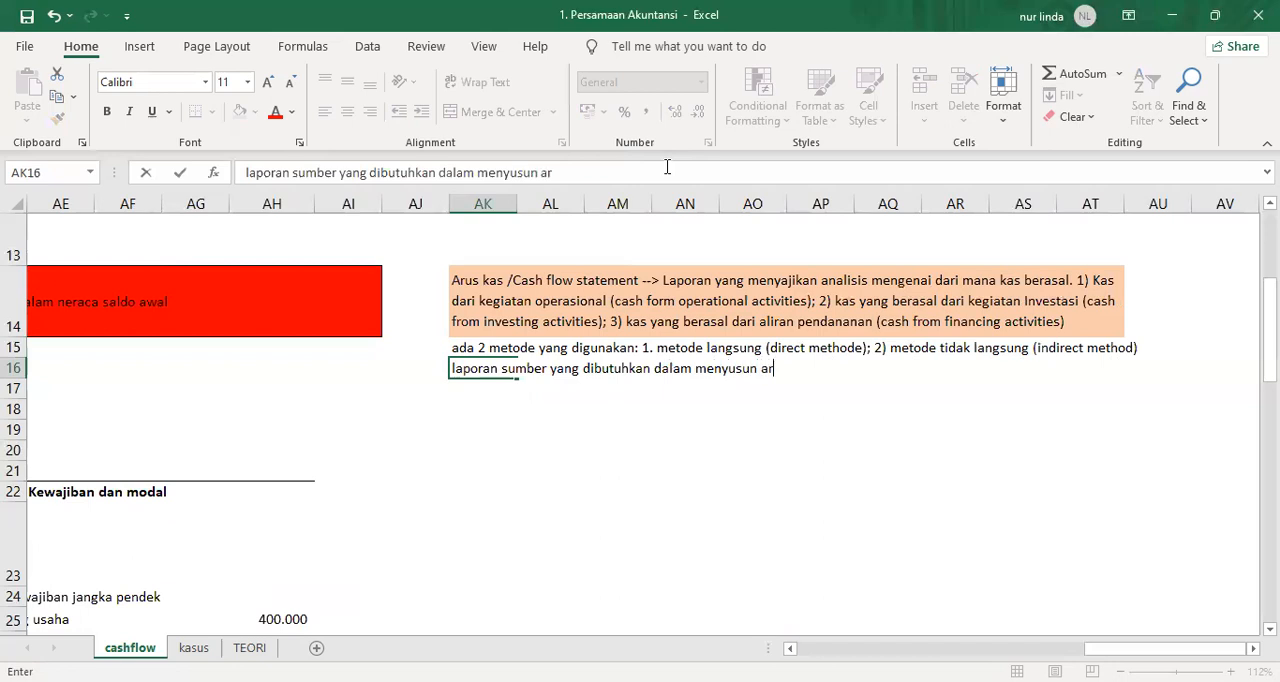
type("us kas: 1) lapor")
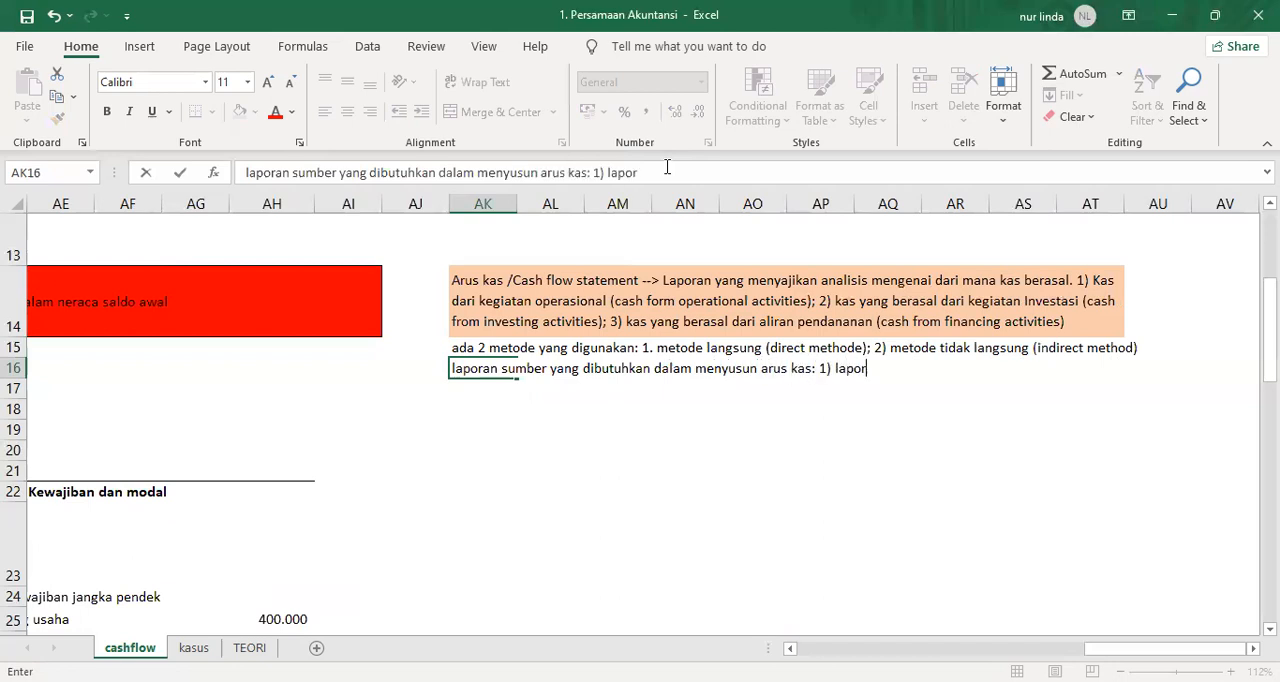
type("an laba rugi dan laporan posisi keuangan")
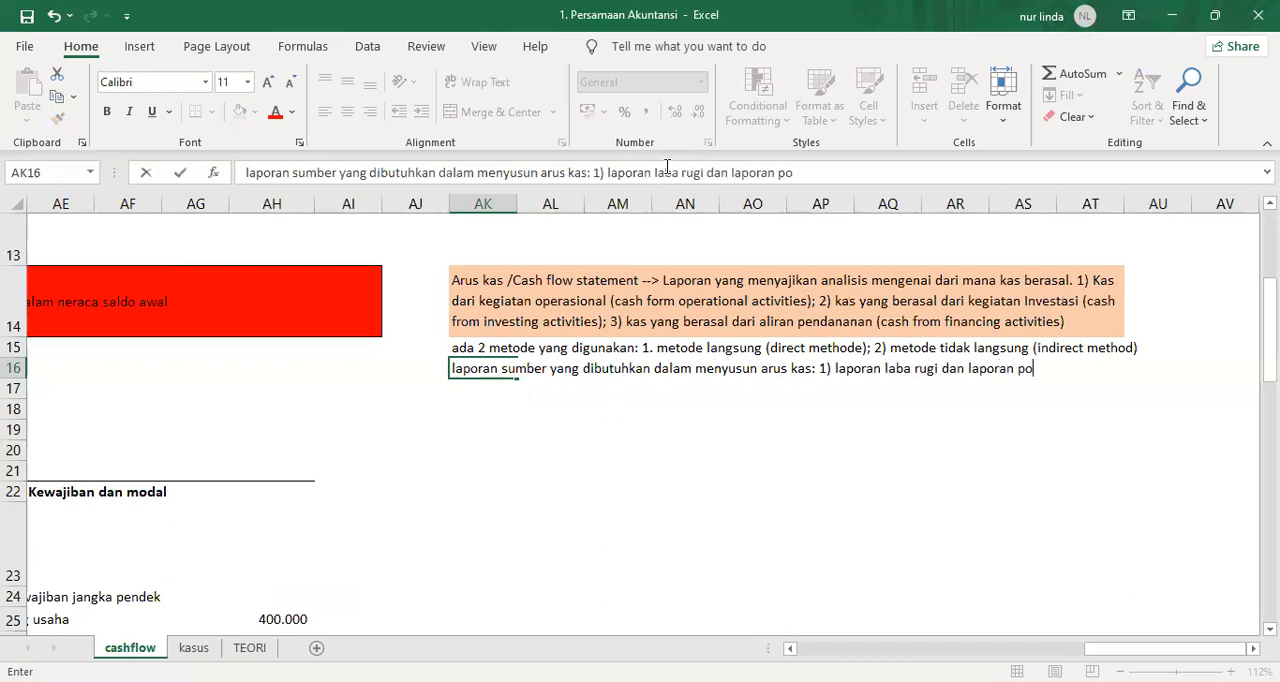
Remove the "1)" numbering before "laporan laba rugi" in AK16 and commit the cell.
left_click(607, 173)
key("BackSpace")
key("BackSpace")
key("BackSpace")
key("Return")
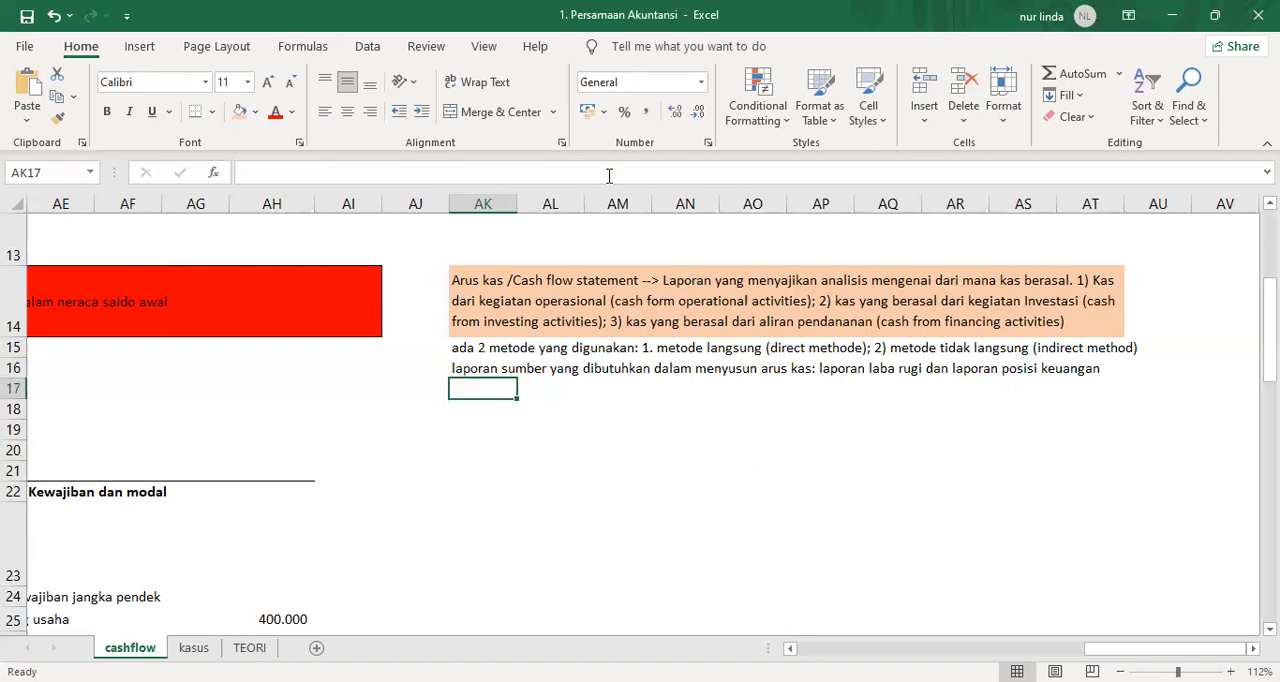
Enter the heading "Metode tidak langsung" in AK17, below the source reports note.
type("Met")
type("ti")
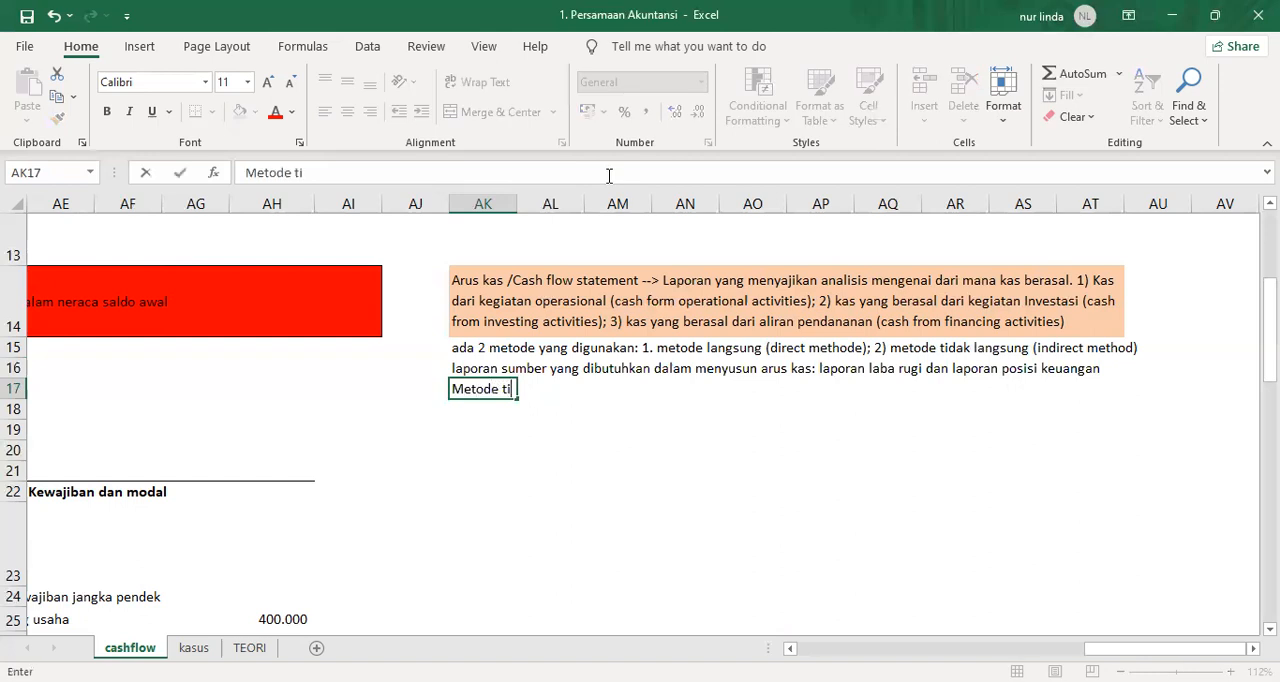
type("dak langsung")
key("Return")
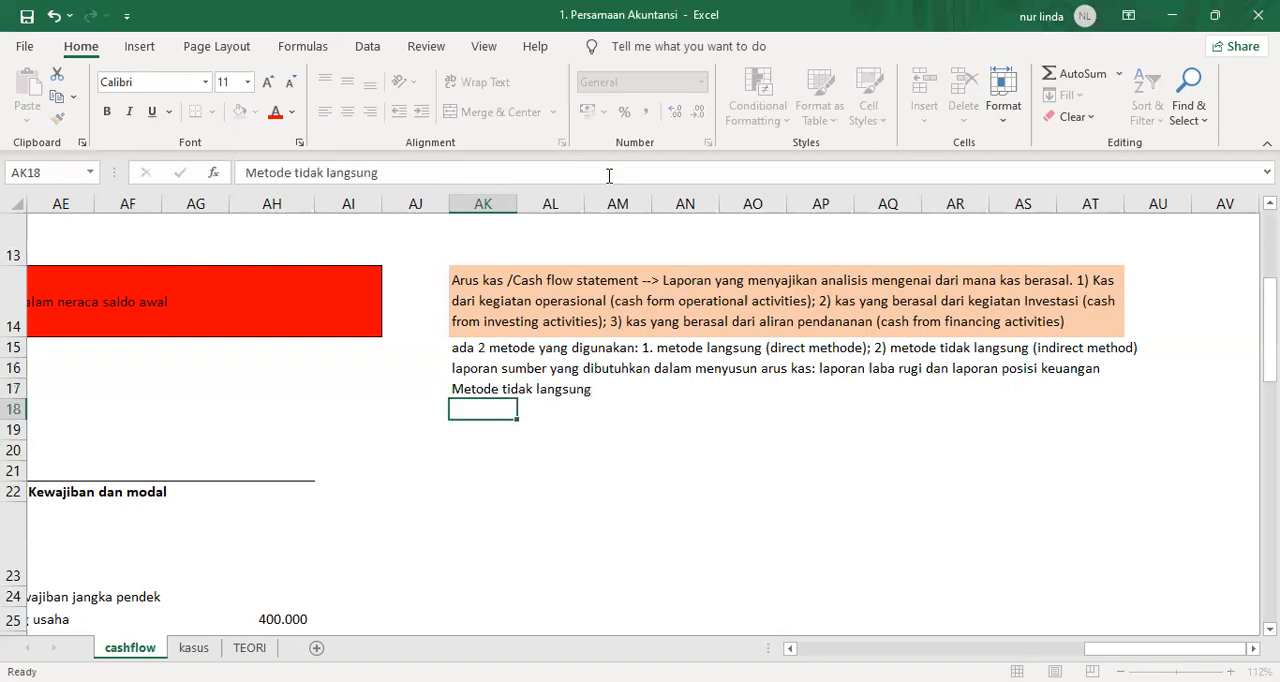
Delete the "Metode tidak langsung" heading from AK17, leaving AK18 selected.
key("Up")
key("ctrl+c")
key("Down")
key("Return")
key("Up")
key("Delete")
key("Down")
Enter the heading "METODE TIDAK LANGSUNG" in capitals in AK18.
type("mer")
key("BackSpace")
key("BackSpace")
key("BackSpace")
type("MTOD")
key("BackSpace")
key("BackSpace")
key("BackSpace")
type("ETODE")
key("BackSpace")
key("BackSpace")
type("DE TIDAK LANGSUNG")
key("Return")
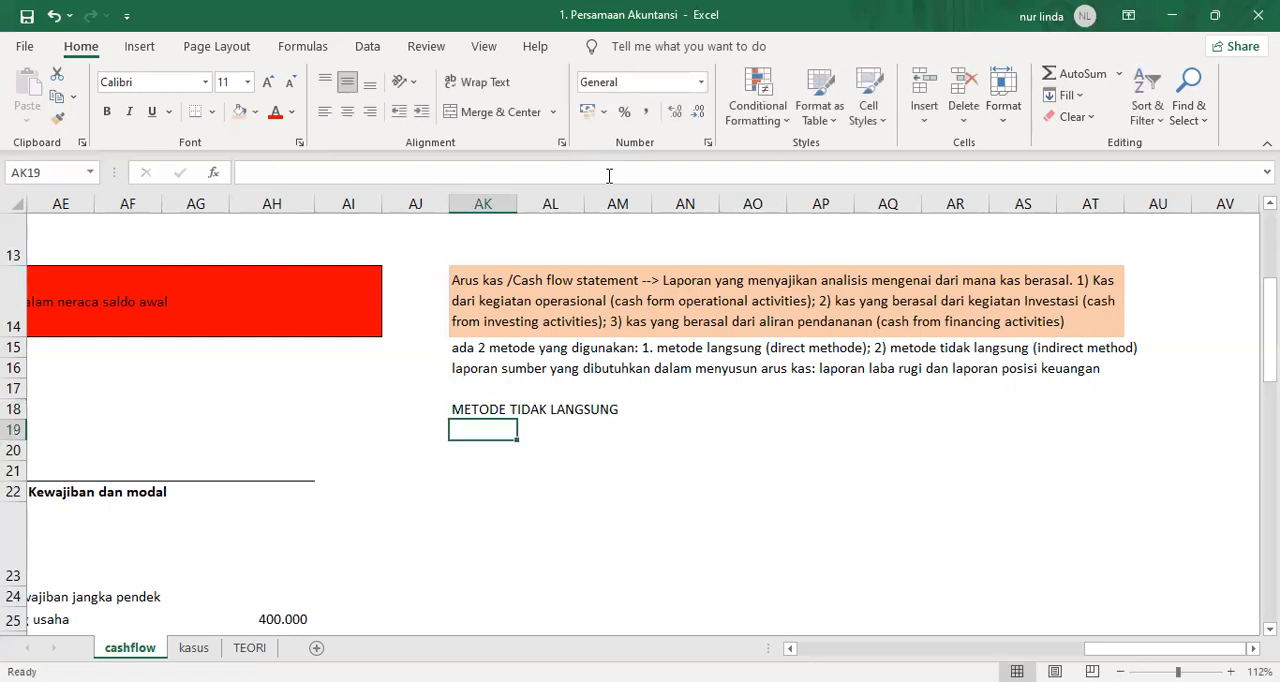
In AK20, two rows below the method heading, write "Comparative of statement of financial position".
key("Return")
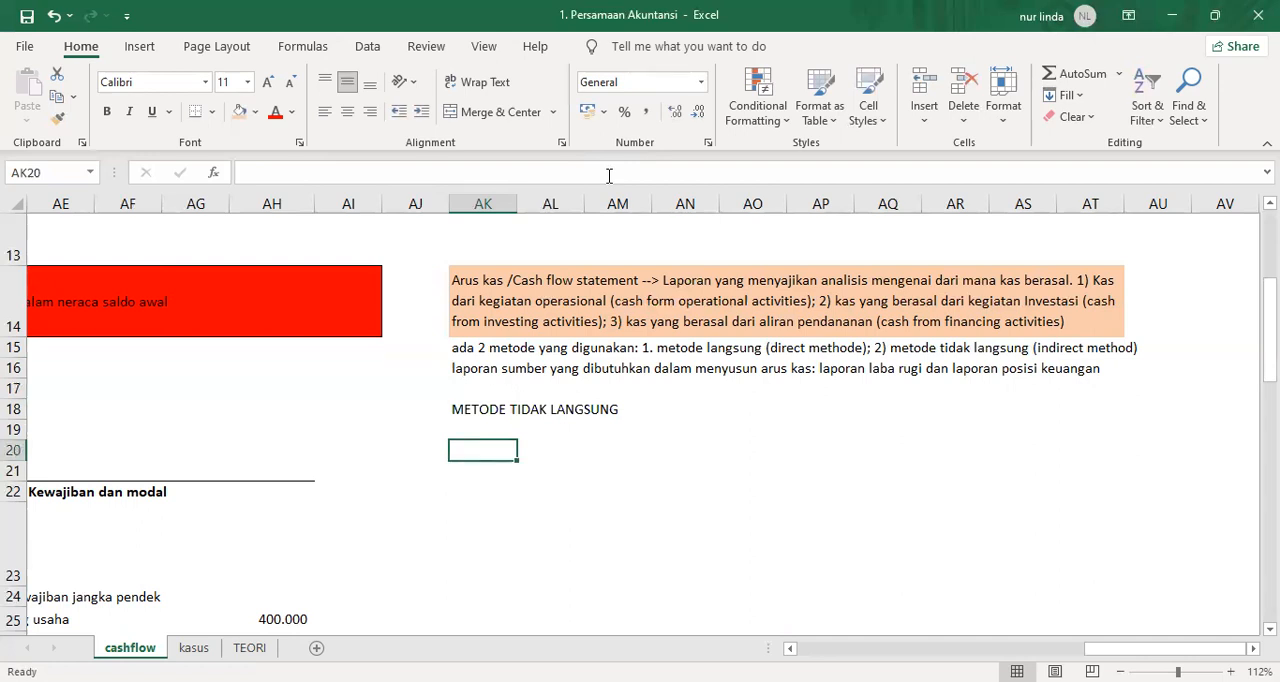
type("TIN")
key("BackSpace")
key("BackSpace")
key("BackSpace")
type("coMAP")
key("BackSpace")
key("BackSpace")
type("PAT")
key("BackSpace")
type("RATIVE")
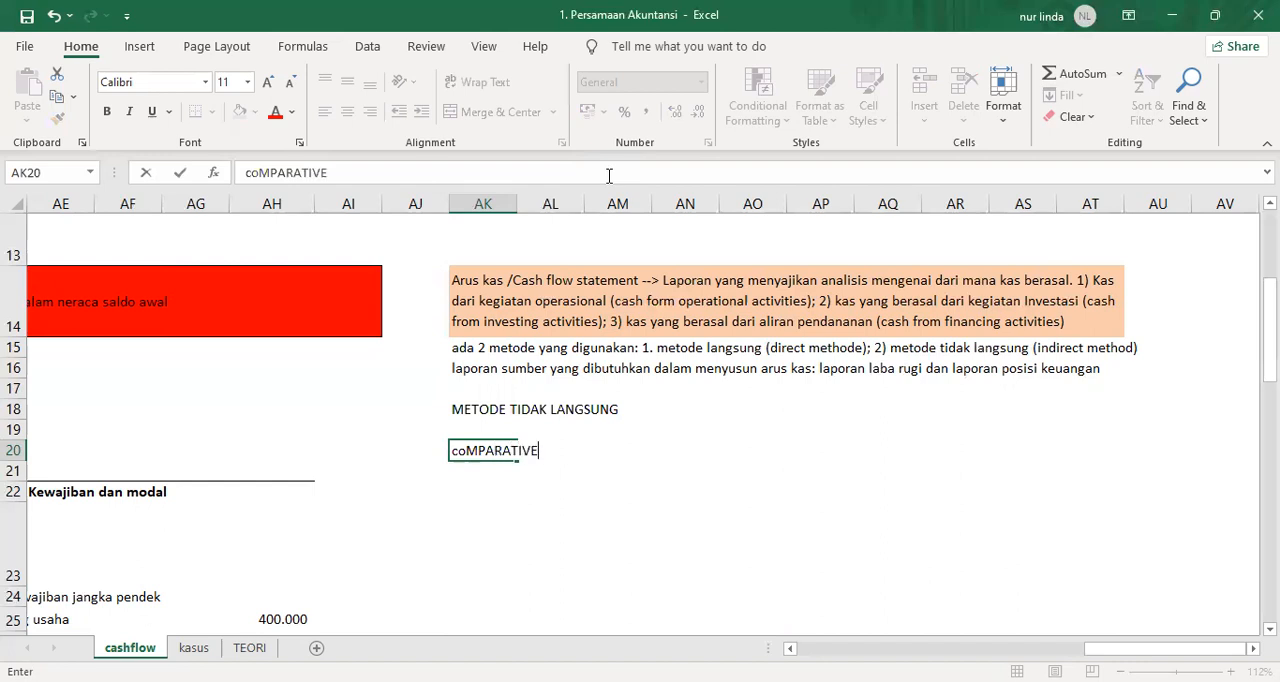
key("BackSpace")
key("BackSpace")
key("BackSpace")
key("BackSpace")
key("BackSpace")
key("BackSpace")
key("BackSpace")
key("BackSpace")
key("BackSpace")
key("BackSpace")
key("BackSpace")
type("Comparative of statament")
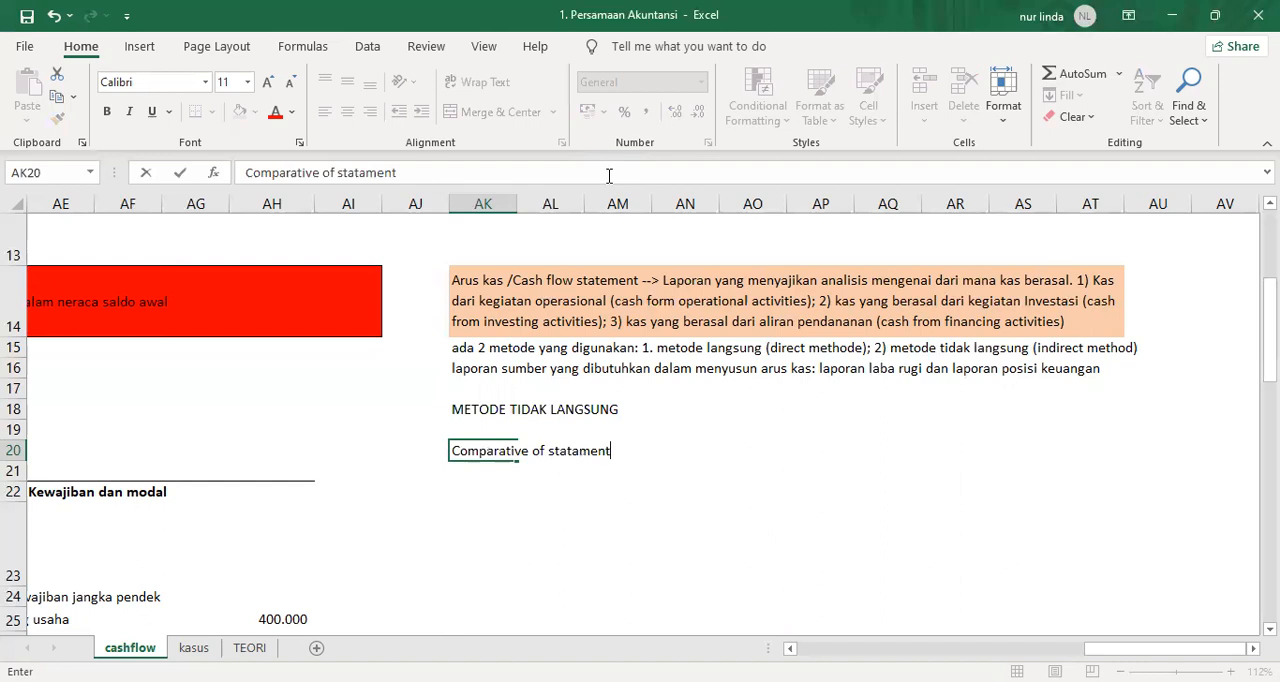
key("BackSpace")
key("BackSpace")
key("BackSpace")
key("BackSpace")
key("BackSpace")
type("ement of financial position")
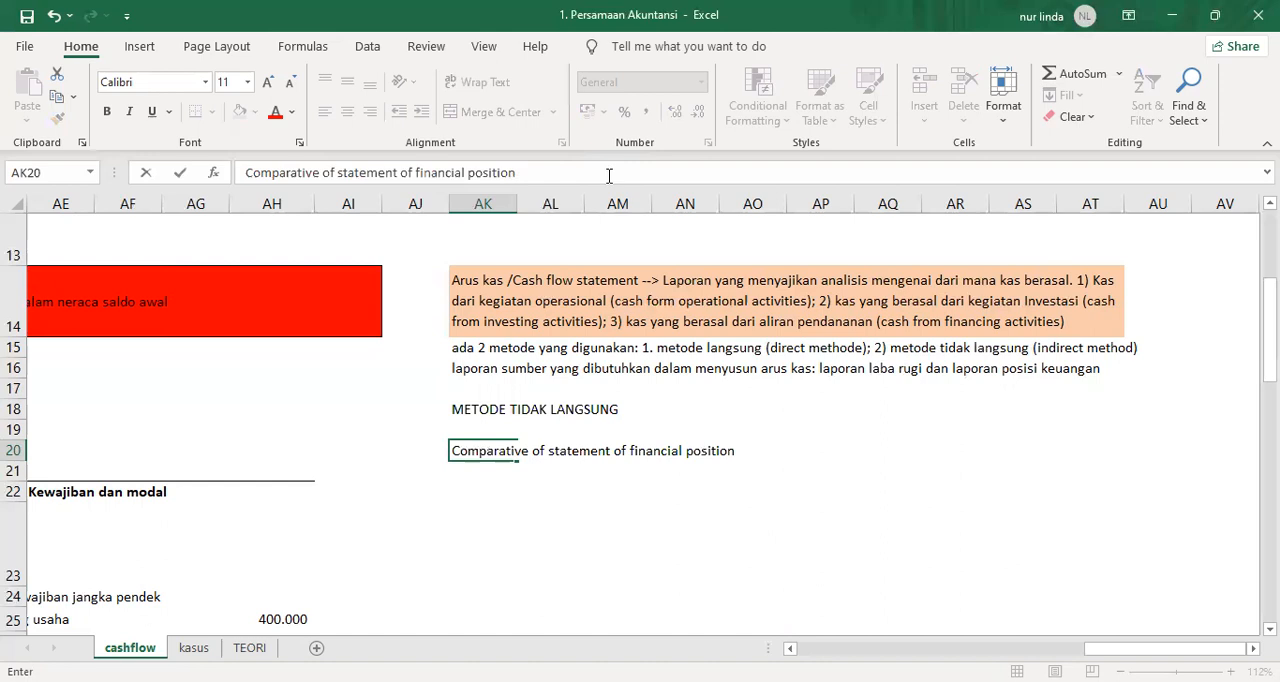
Append the Indonesian translation "/ laporan posisi keuangan perbandingan" to the title in AK20 and commit the cell.
type("/ laporan posisi ke")
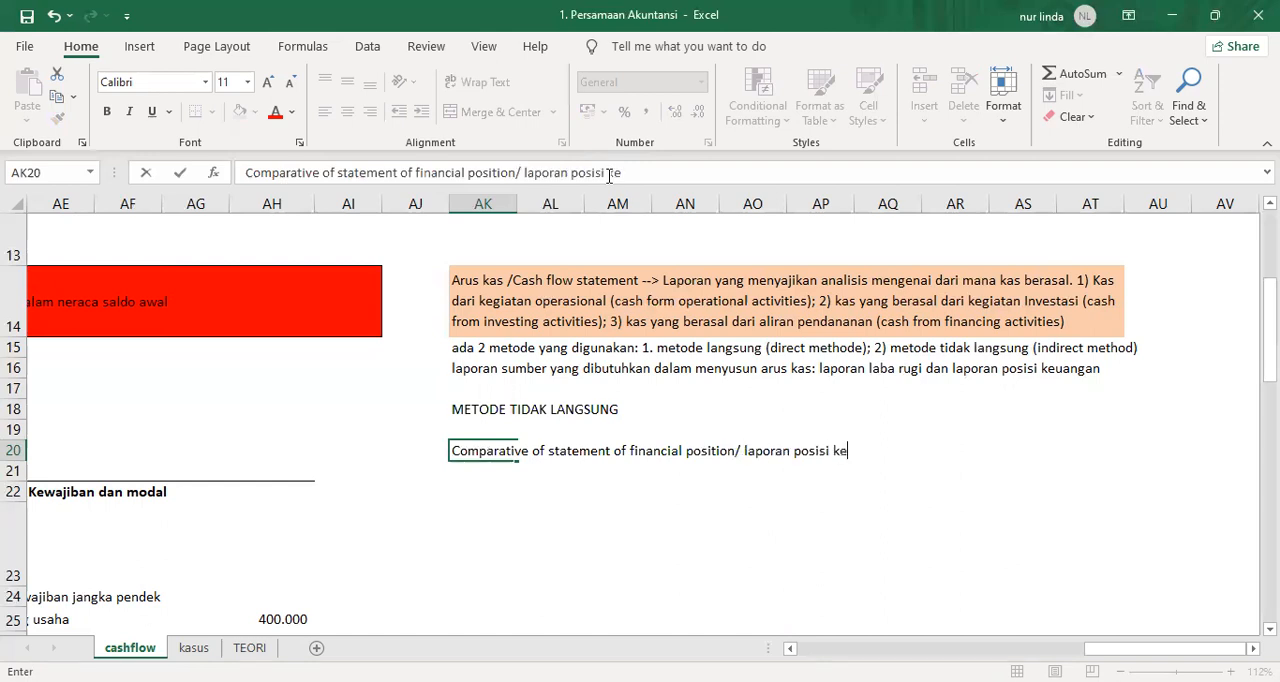
type("uangan k")
key("BackSpace")
type("perband")
key("BackSpace")
type("nding")
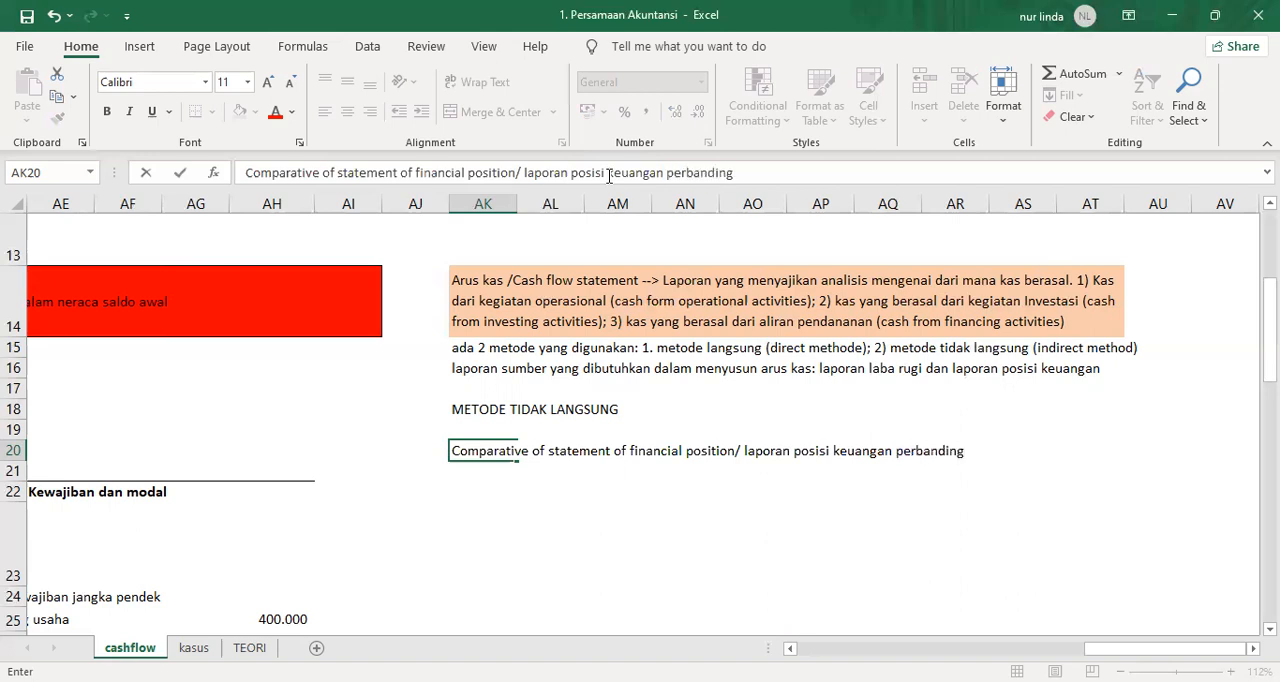
type("an")
key("Return")
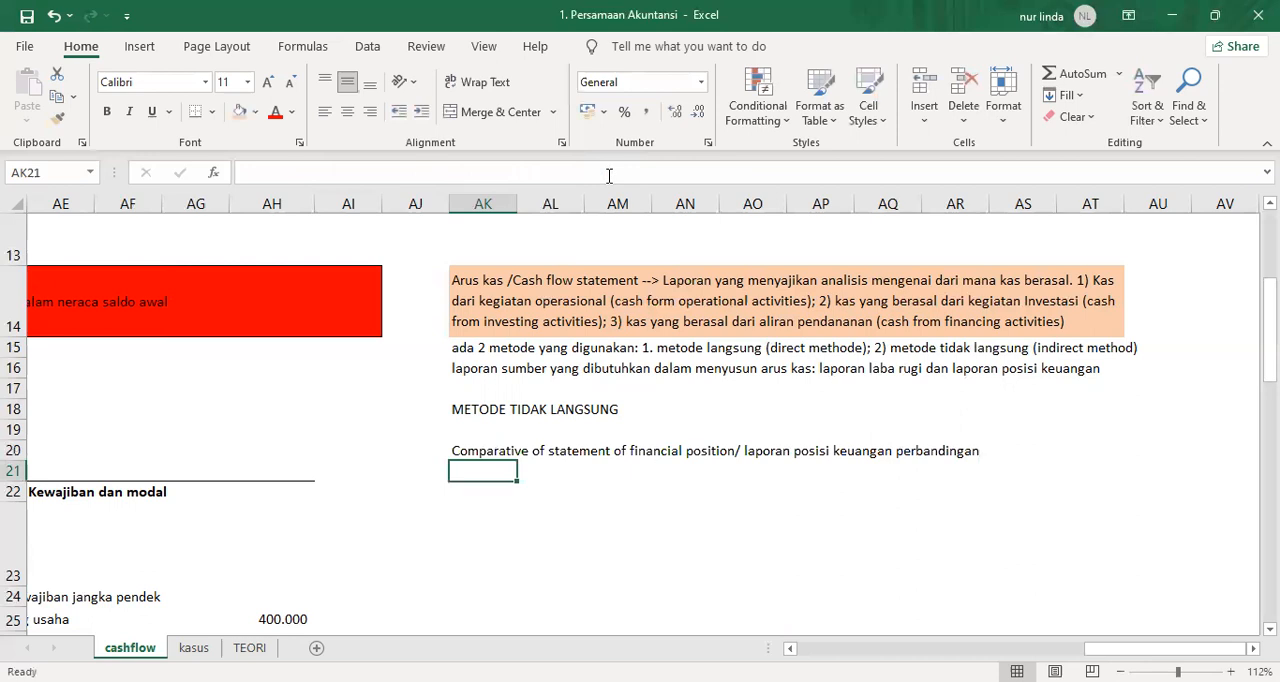
Enter the column header "Nama Akun" in AK22, below the comparative statement title.
key("Return")
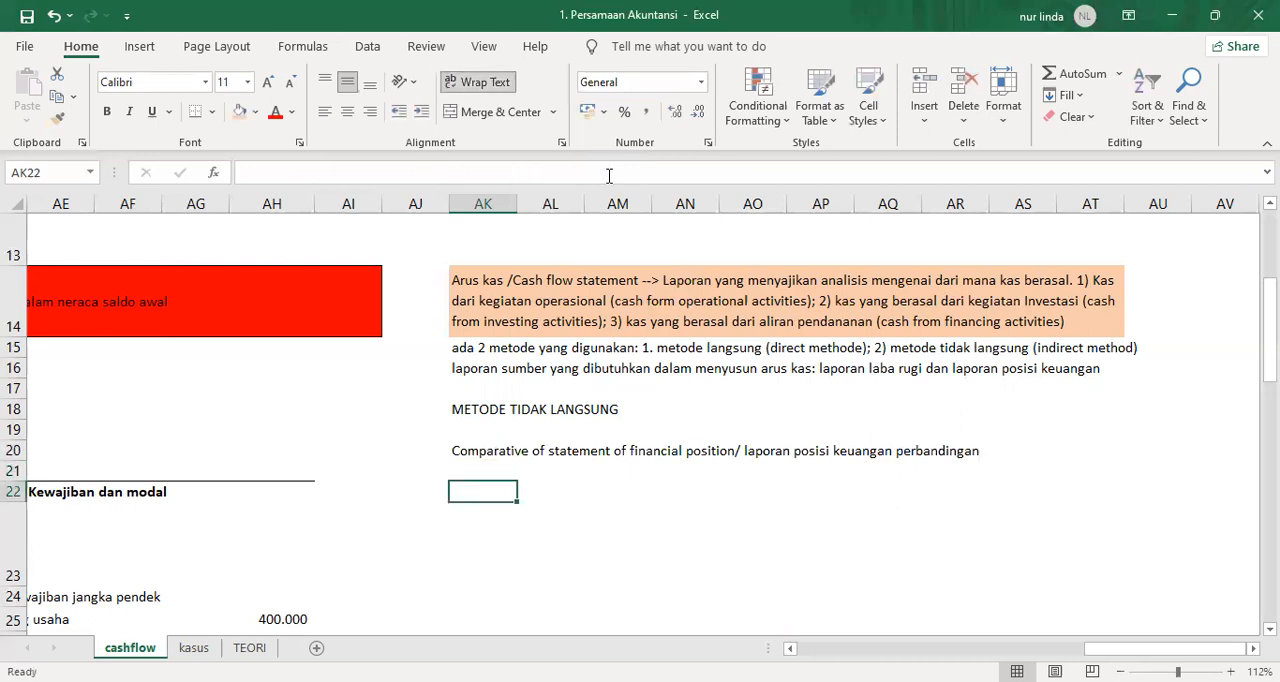
key("Up")
key("Down")
type("Nama Akun")
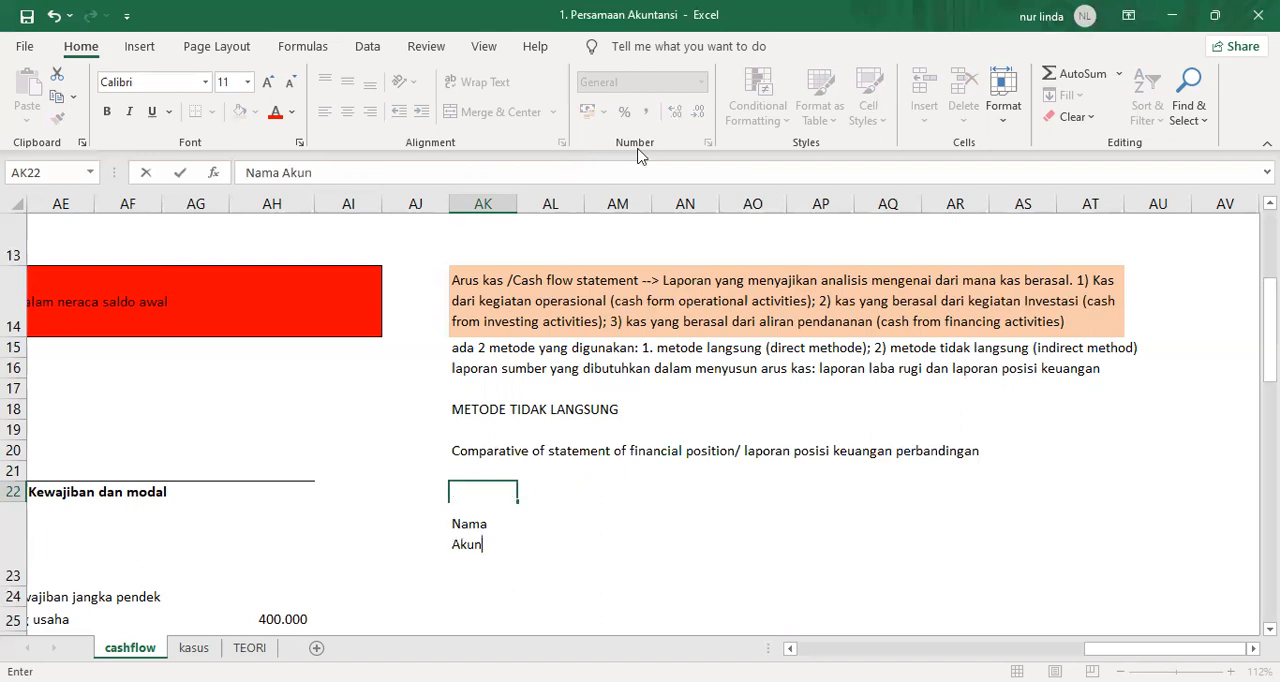
left_click(648, 518)
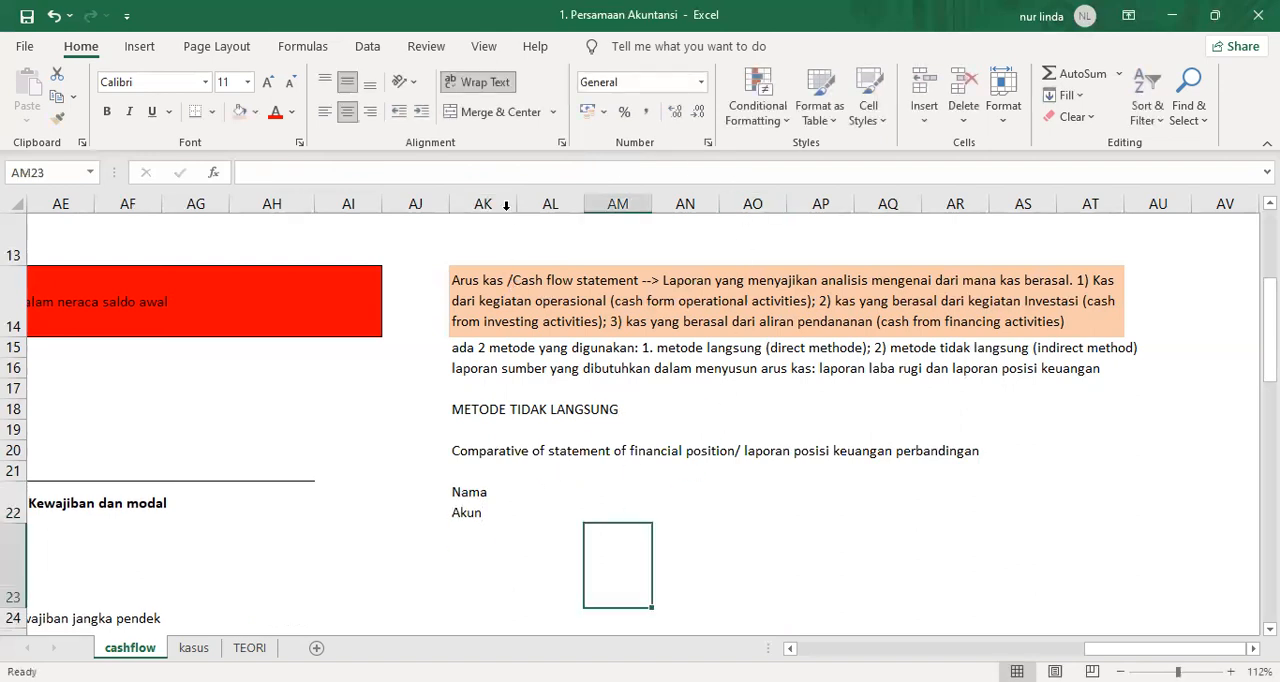
Widen column AK and extend the header in AK22 to "Nama Akun/ Name of Account)".
left_click_drag(518, 203, 575, 203)
left_click(479, 502)
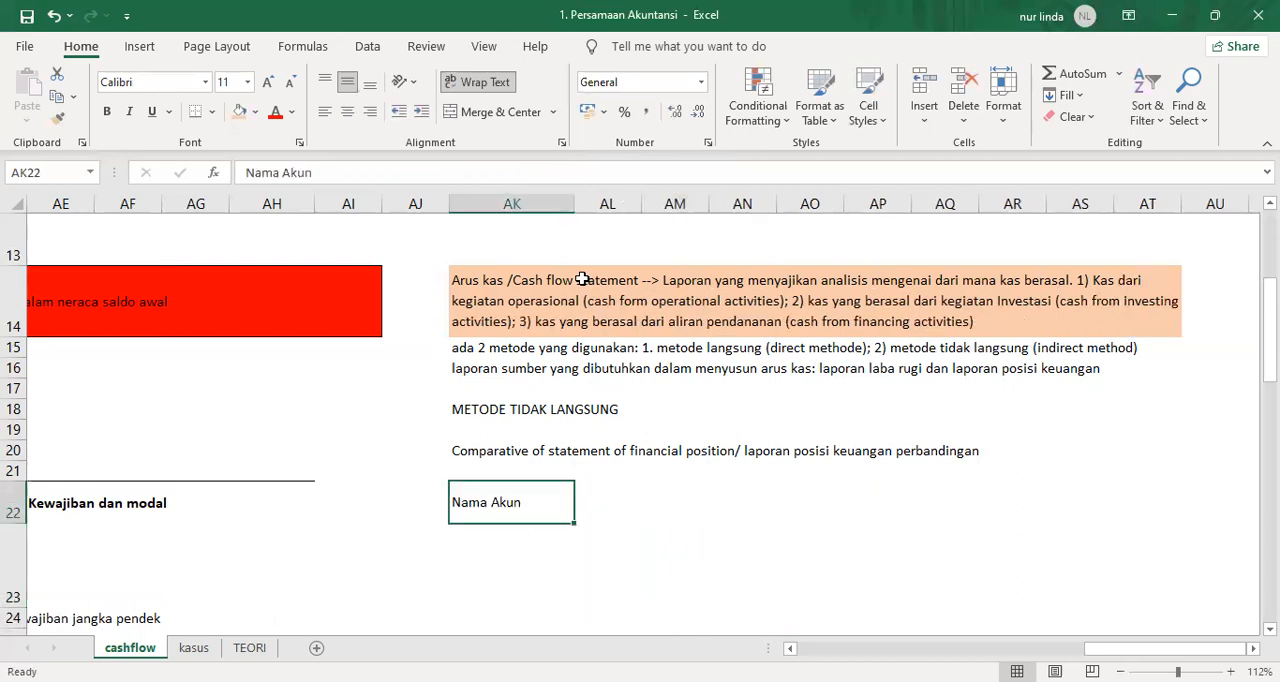
left_click(361, 171)
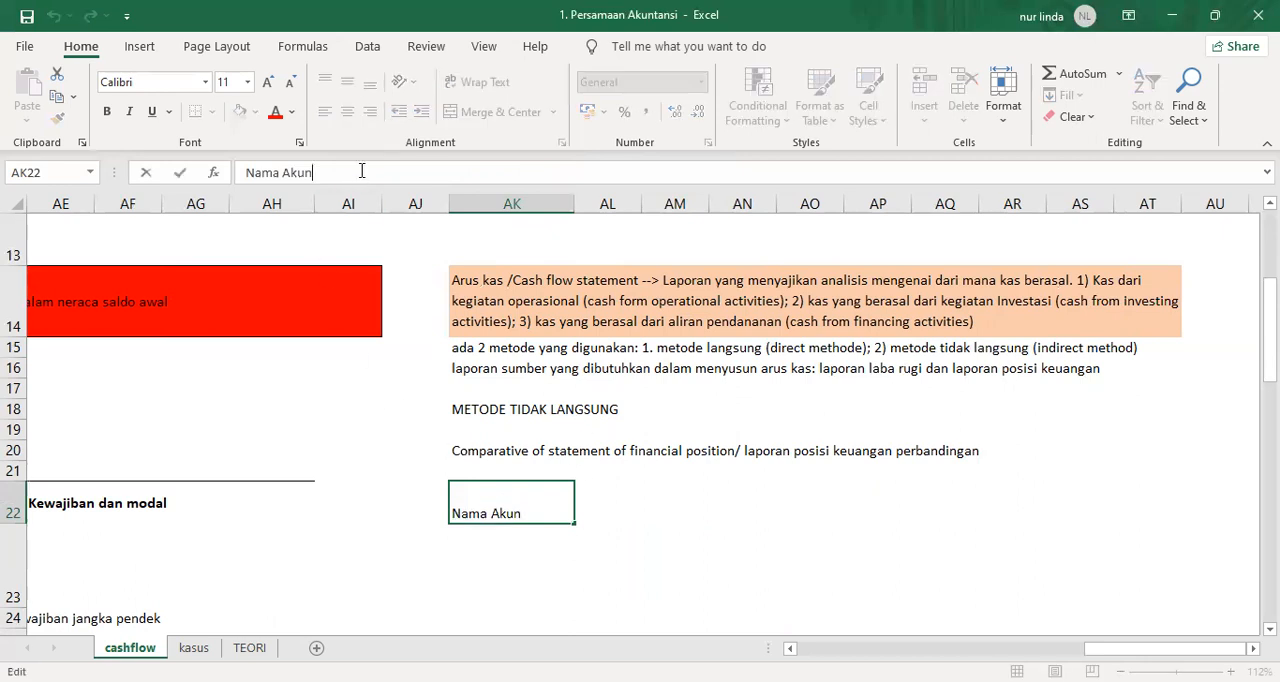
type("/ Name of Account)")
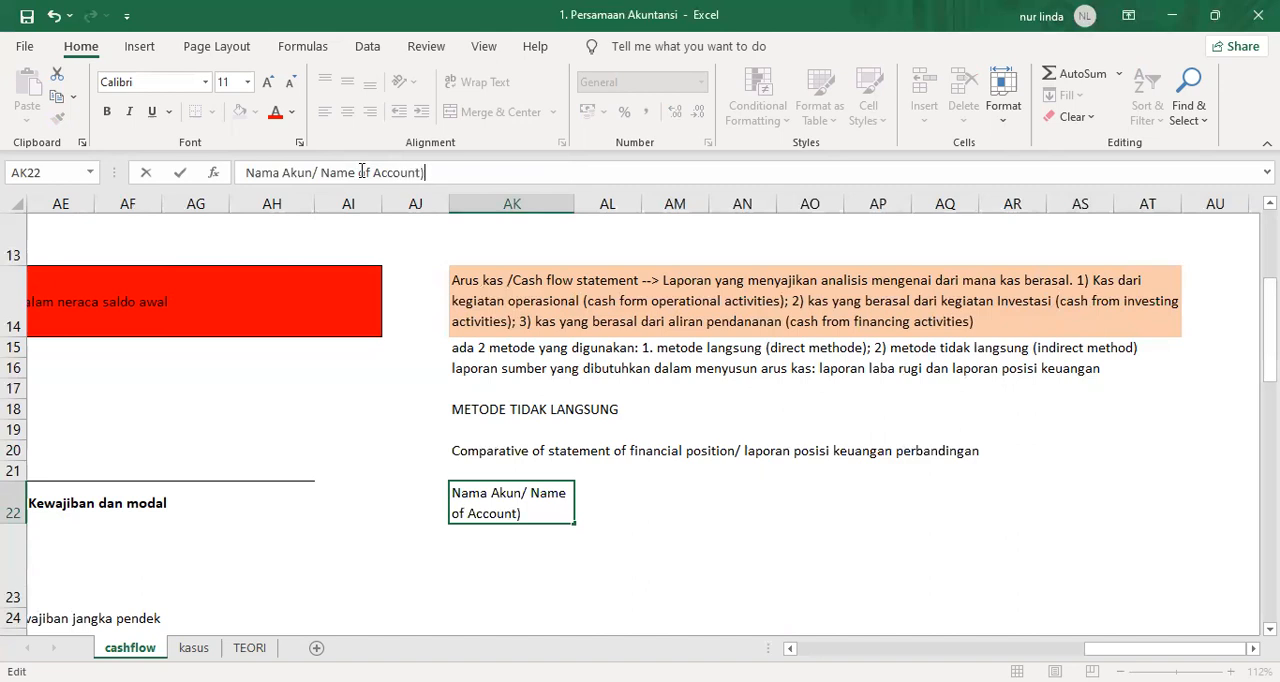
key("Return")
key("Return")
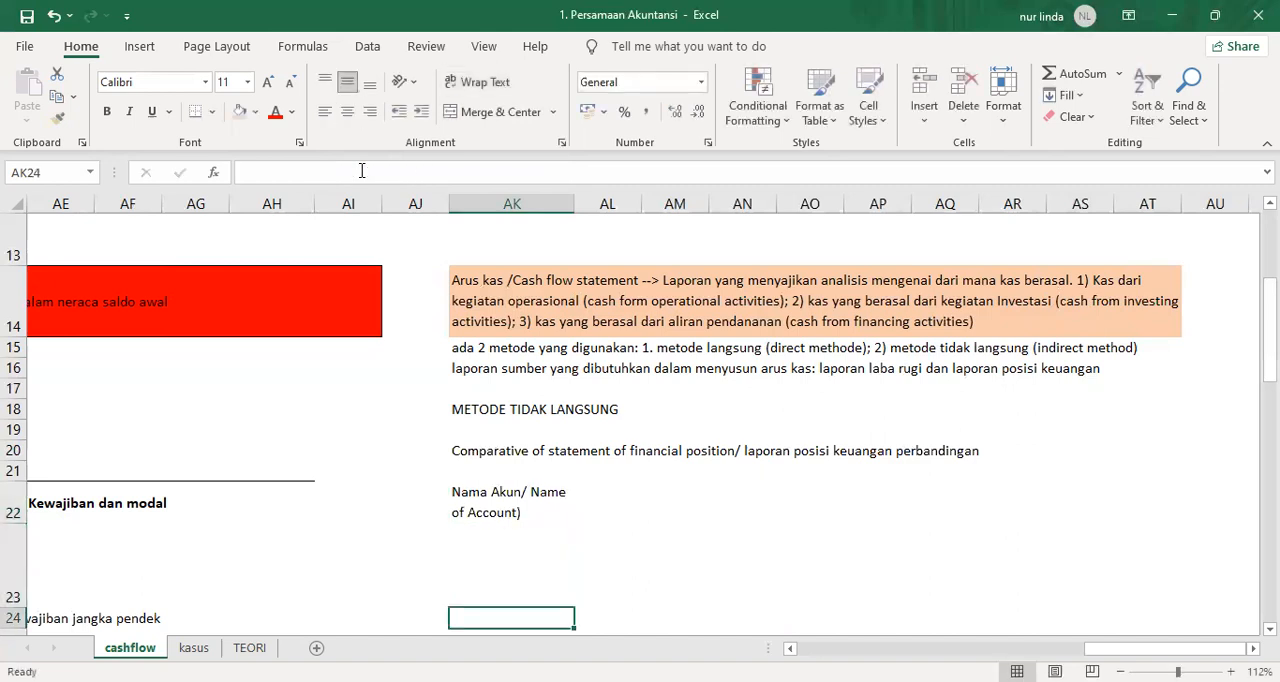
Widen column AL and enter the header "Beginning Balance" in AL22.
key("Up")
key("Up")
key("Right")
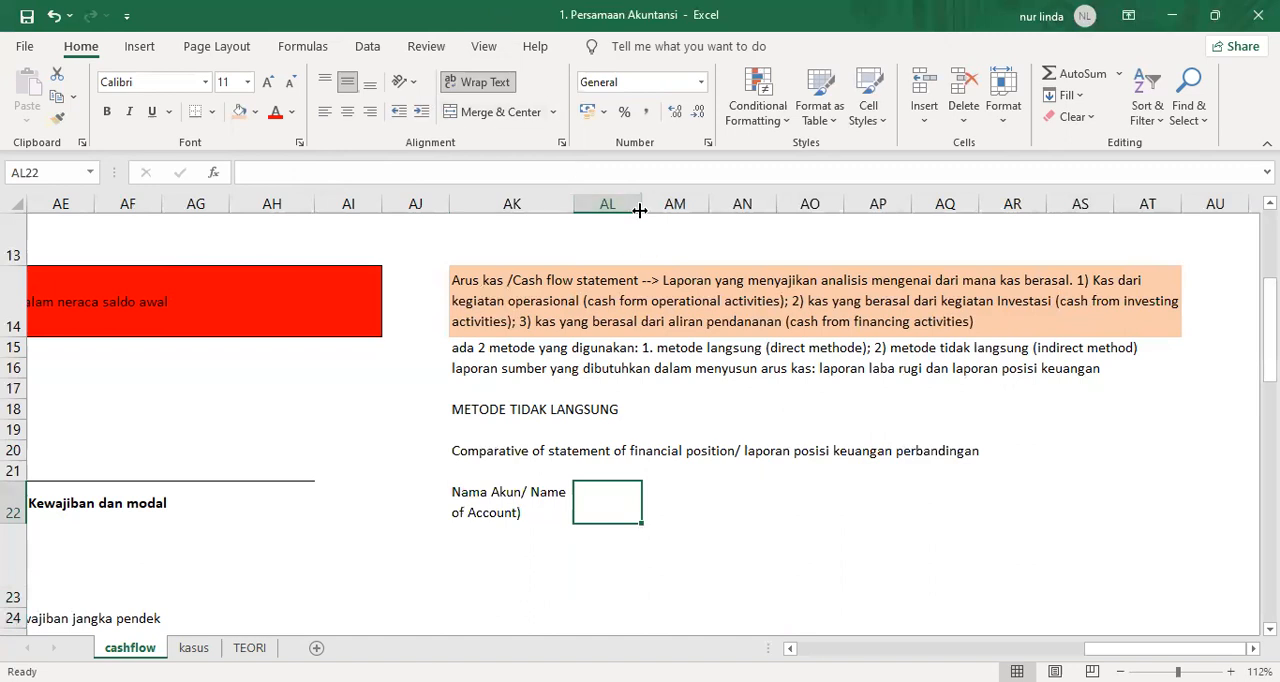
left_click_drag(641, 208, 702, 208)
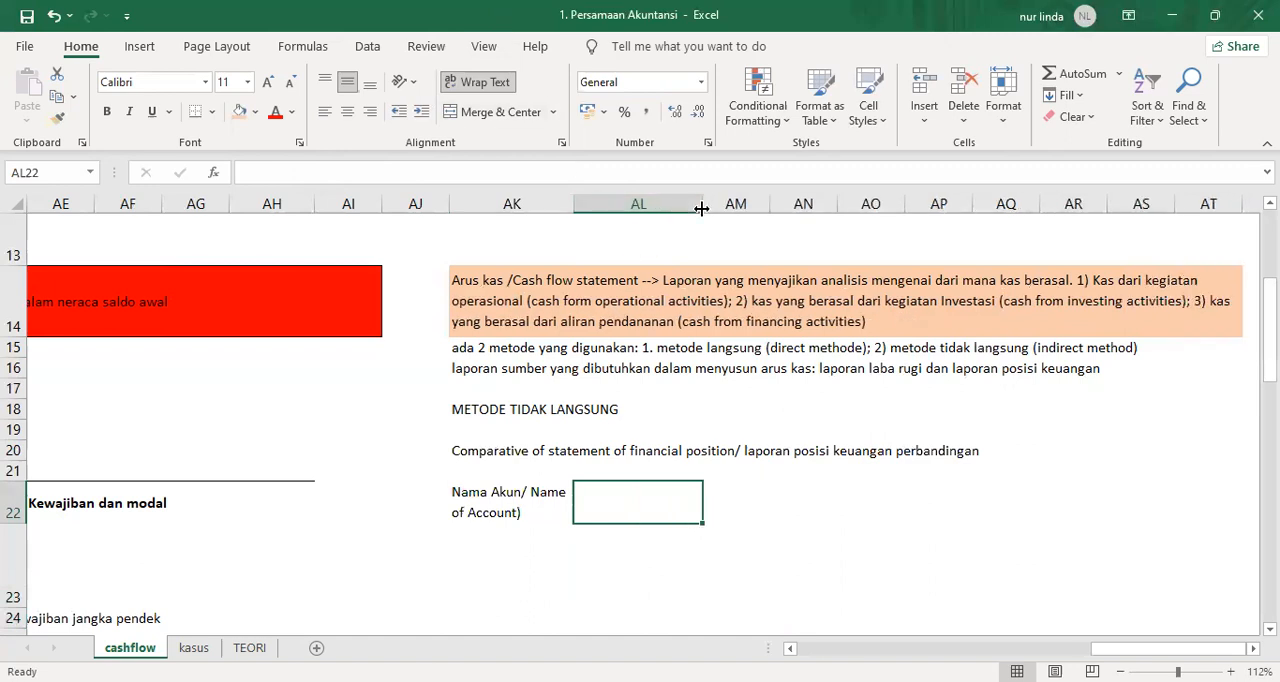
type("Bagi")
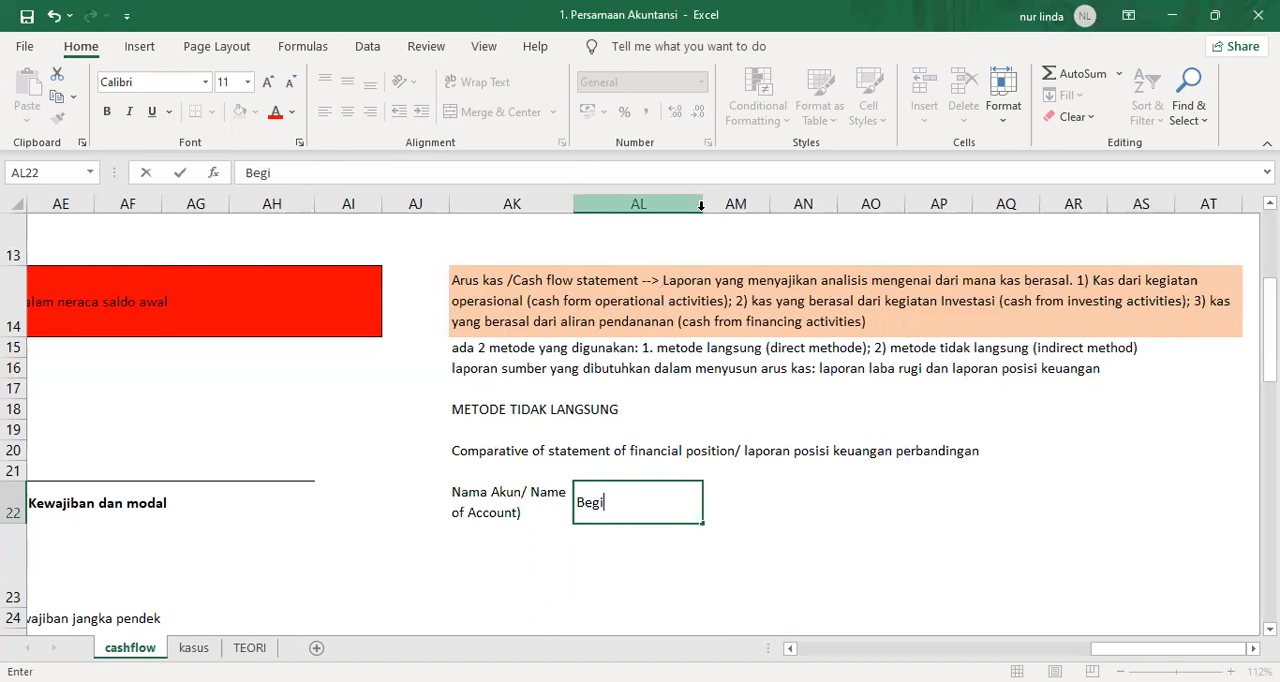
type("nning Balance")
key("Return")
key("Up")
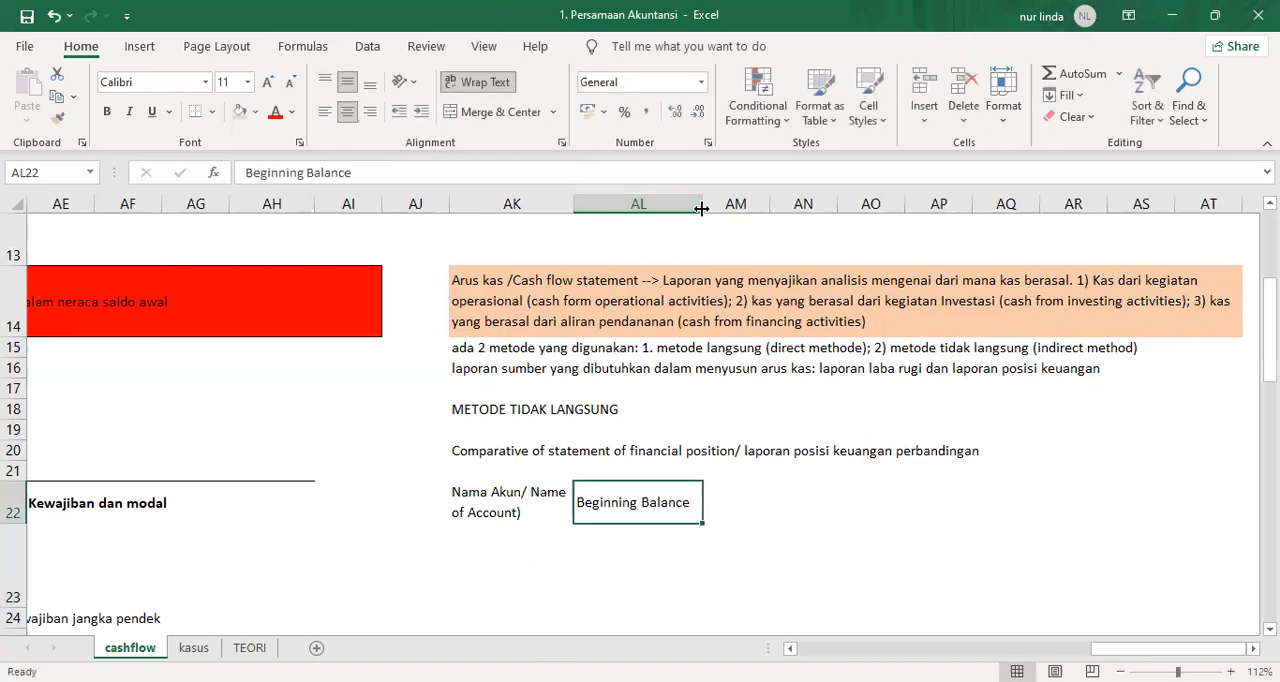
Enter the header "Ending Balance" in AM22 and widen column AM so it fits on one line.
key("ctrl+c")
key("Right")
key("ctrl+v")
type("E")
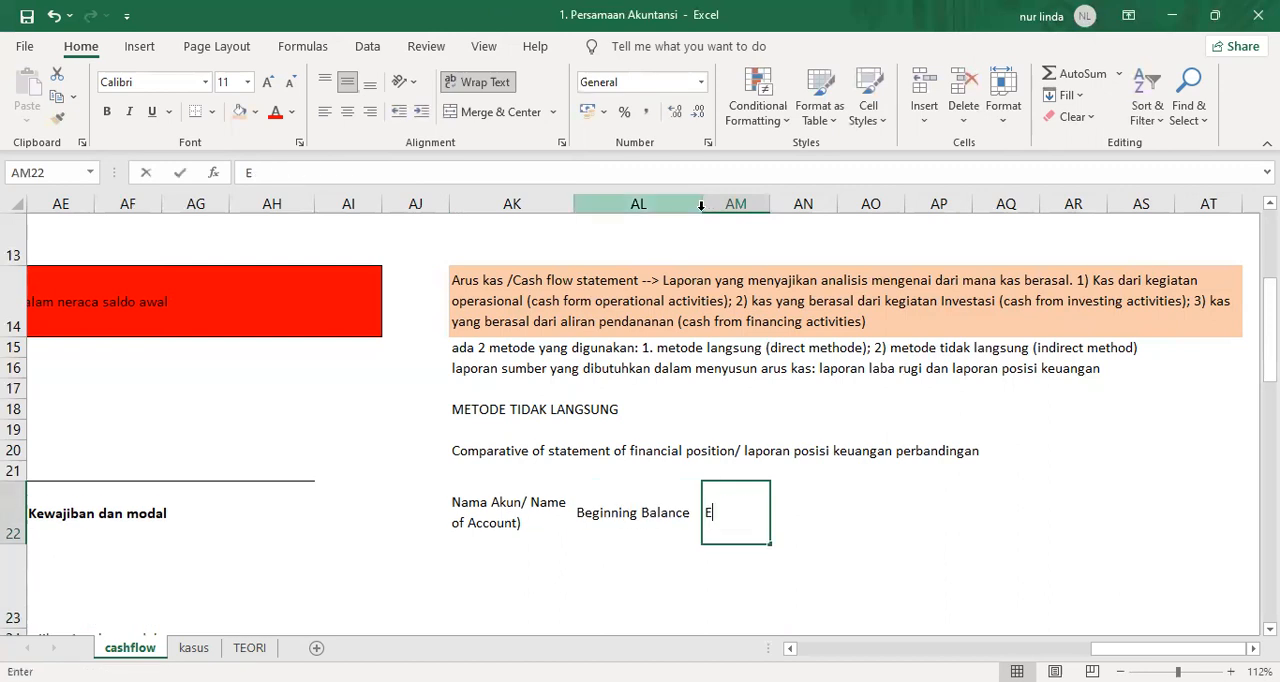
type("nding Ba")
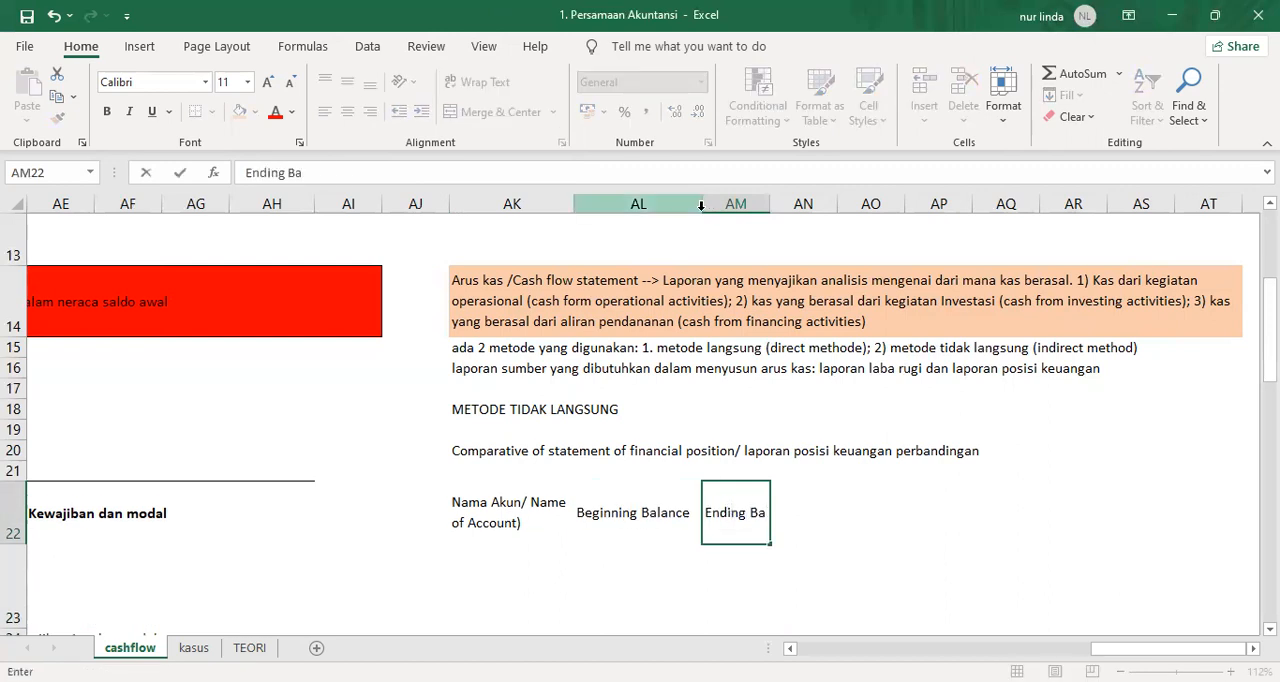
type("lance")
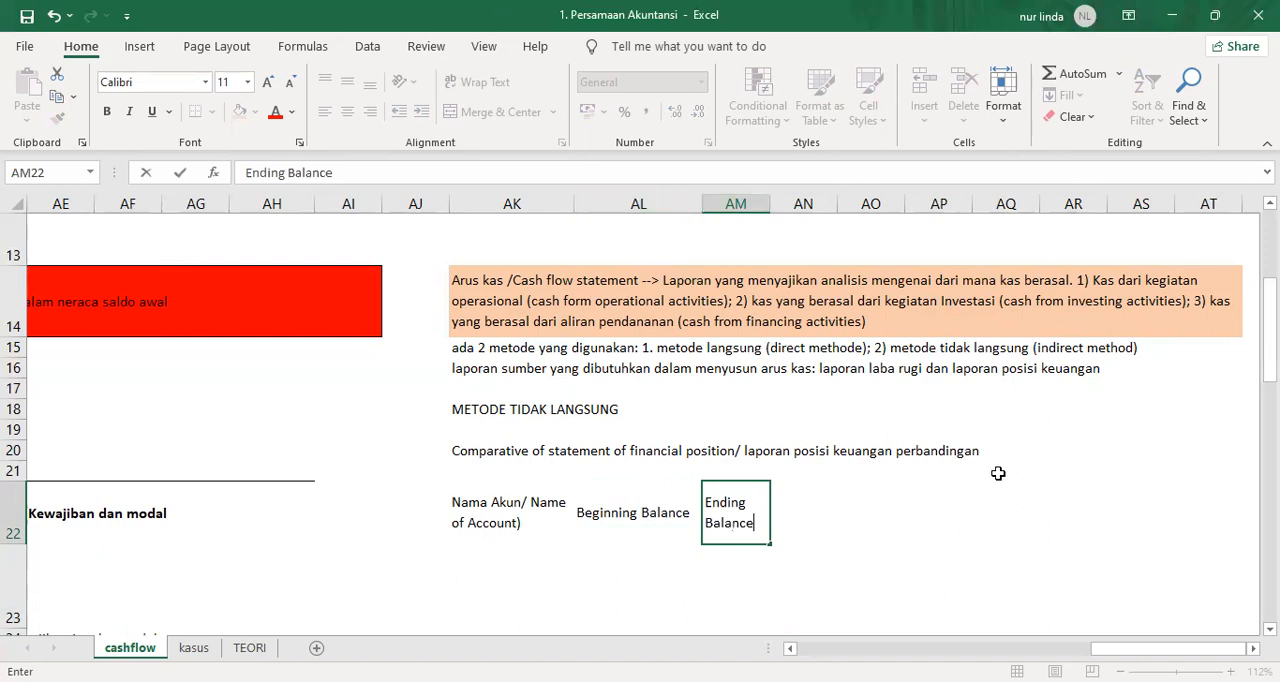
left_click(876, 566)
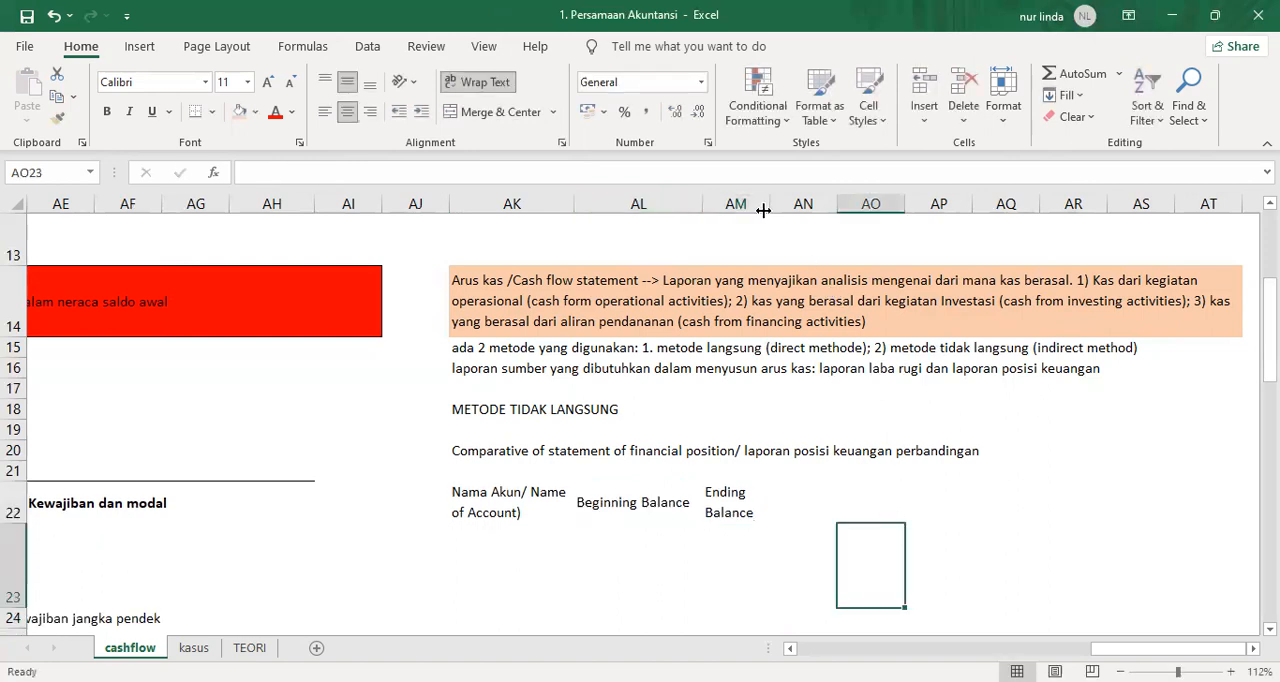
left_click_drag(770, 204, 824, 210)
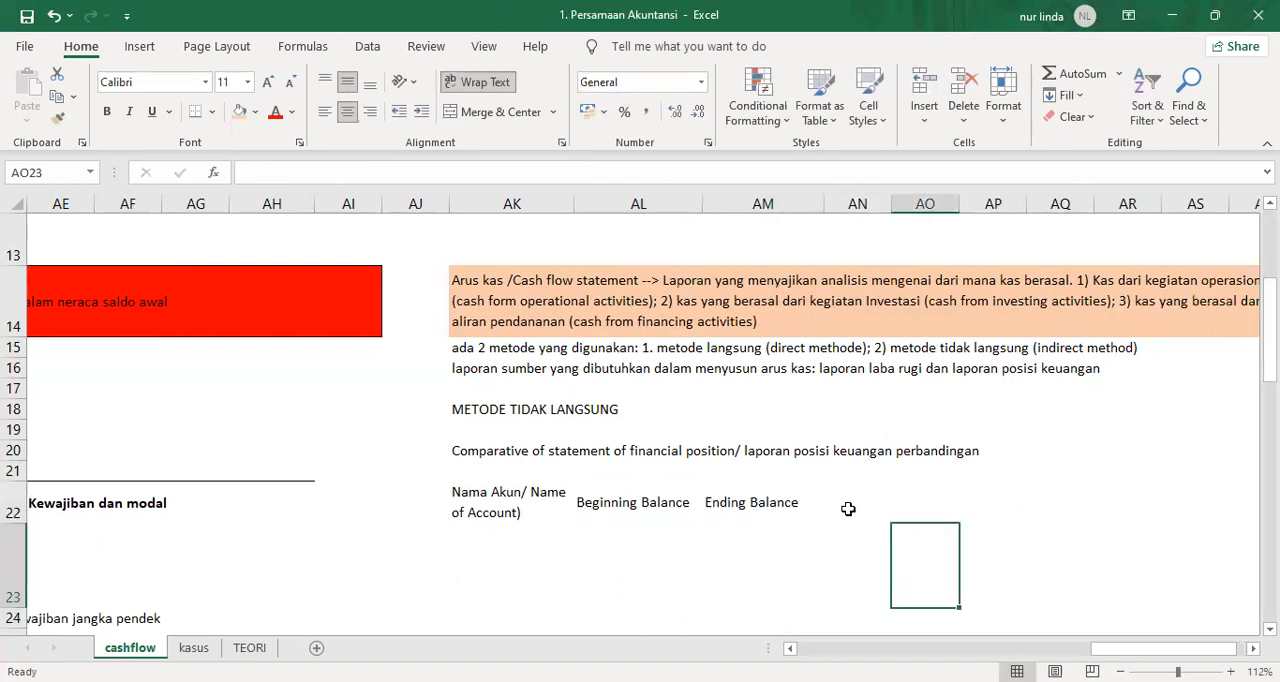
Enter "+/-" as a text header in AN22, beside the ending balance header.
left_click(846, 509)
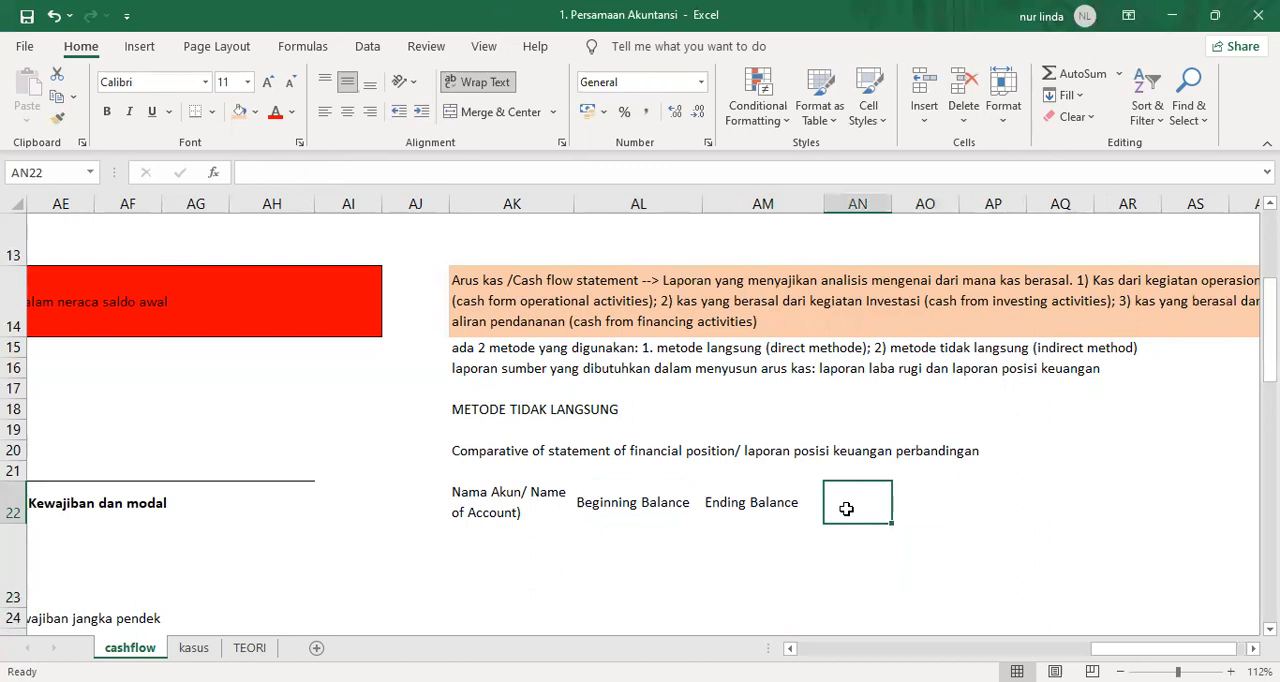
type("'+")
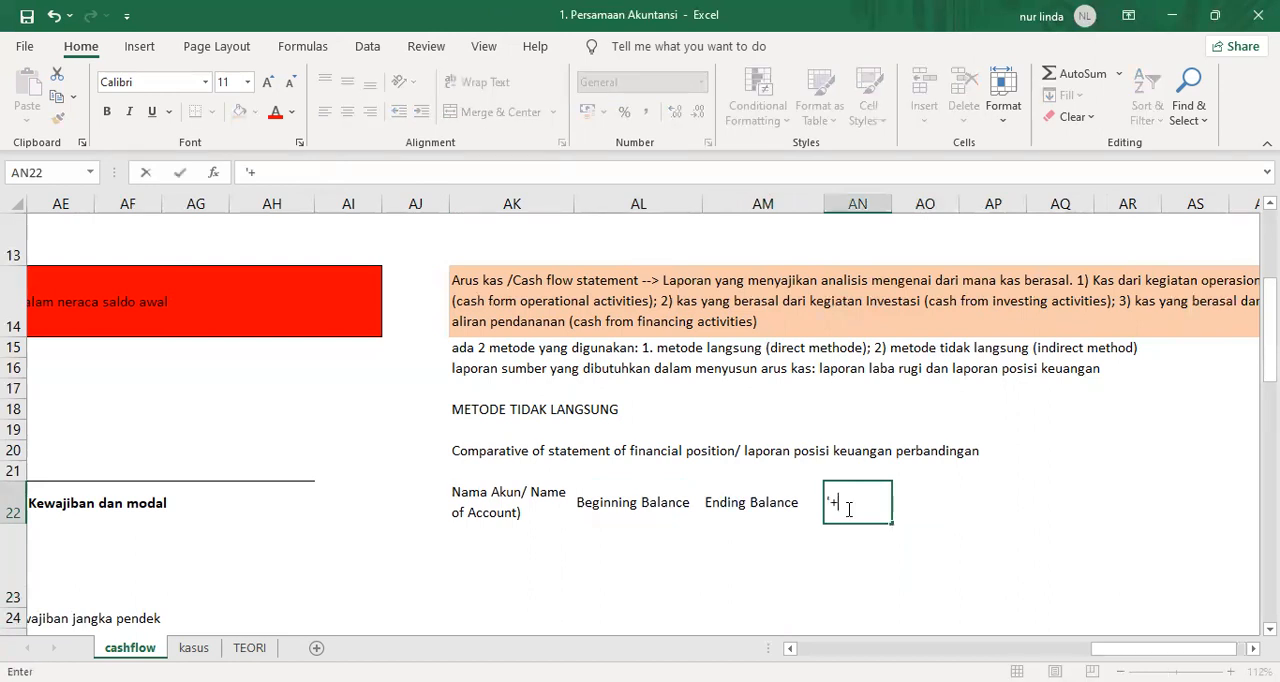
key("Return")
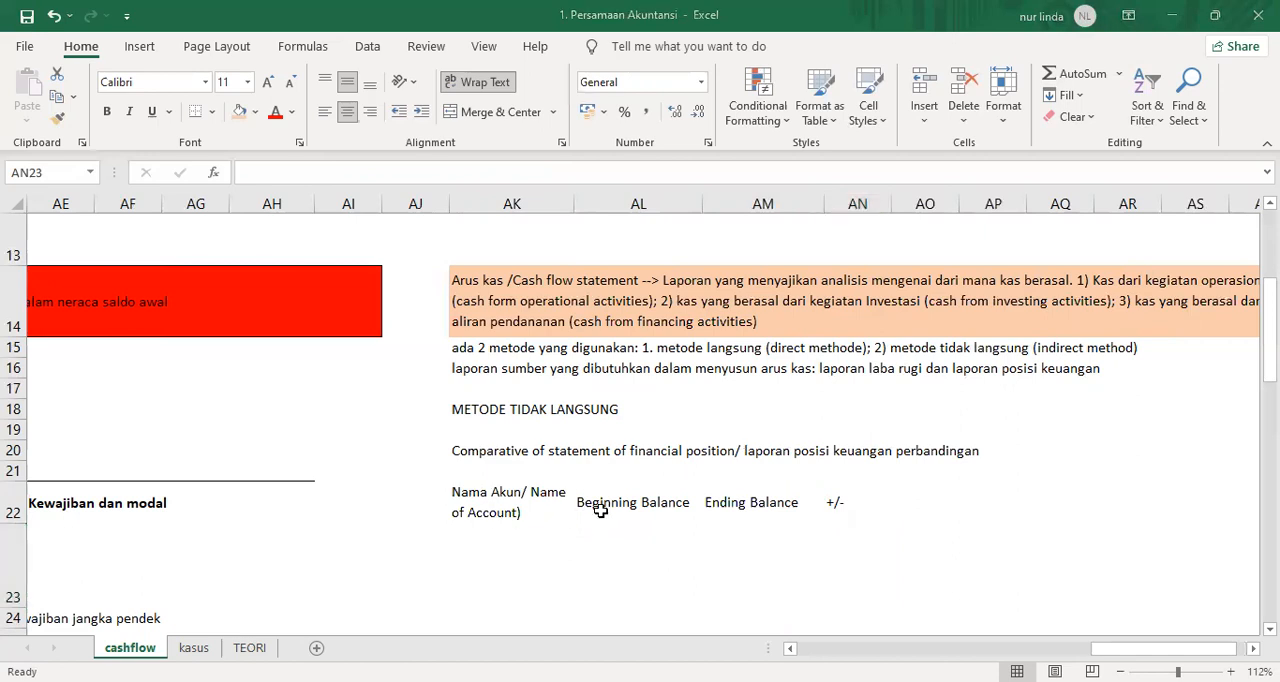
Examine the title, date and asset section of Bengkel Berjaya's statement of financial position, then return to the account name header.
left_click(477, 527)
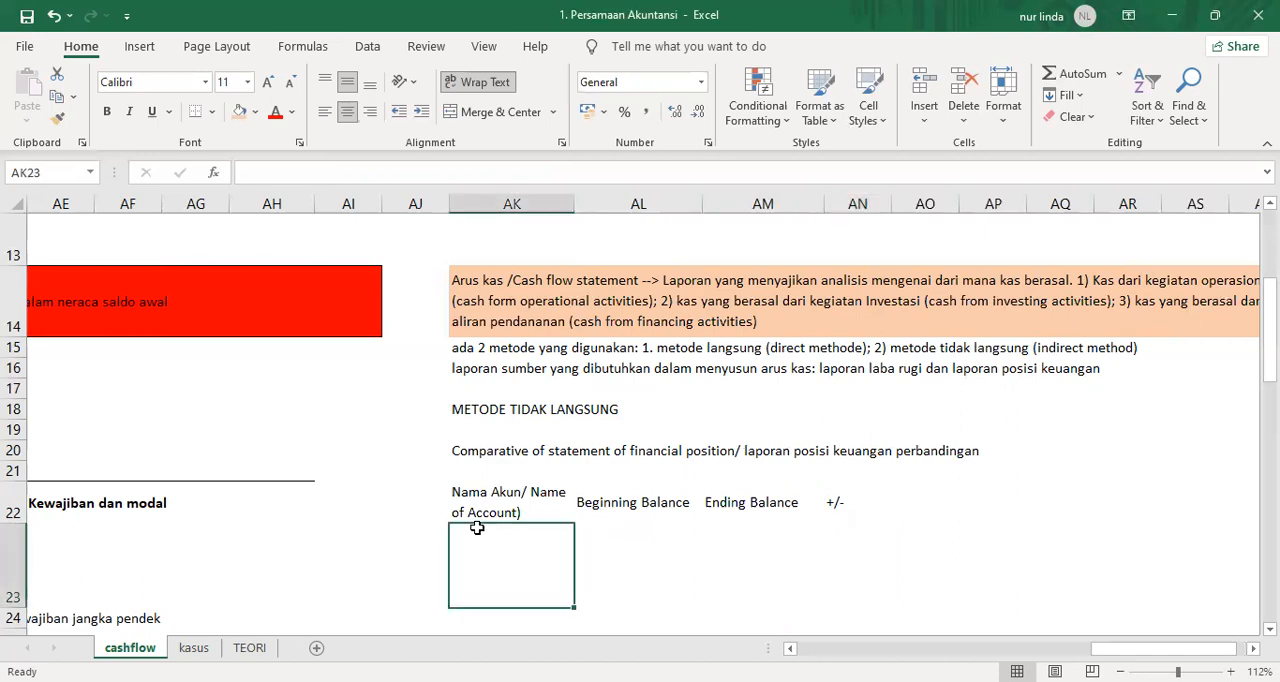
key("Left")
key("Left")
key("Left")
key("Left")
key("Left")
key("Left")
key("Left")
key("Left")
key("Left")
key("Left")
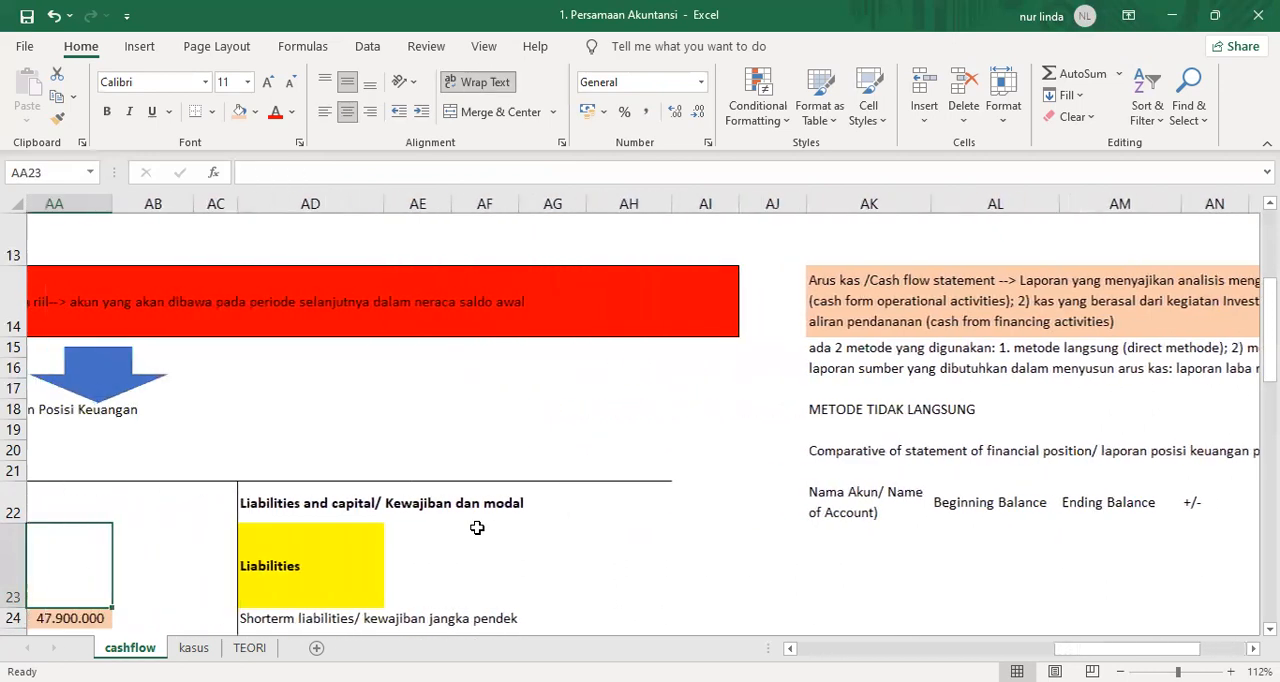
key("Left")
key("Up")
key("Up")
key("Up")
key("Up")
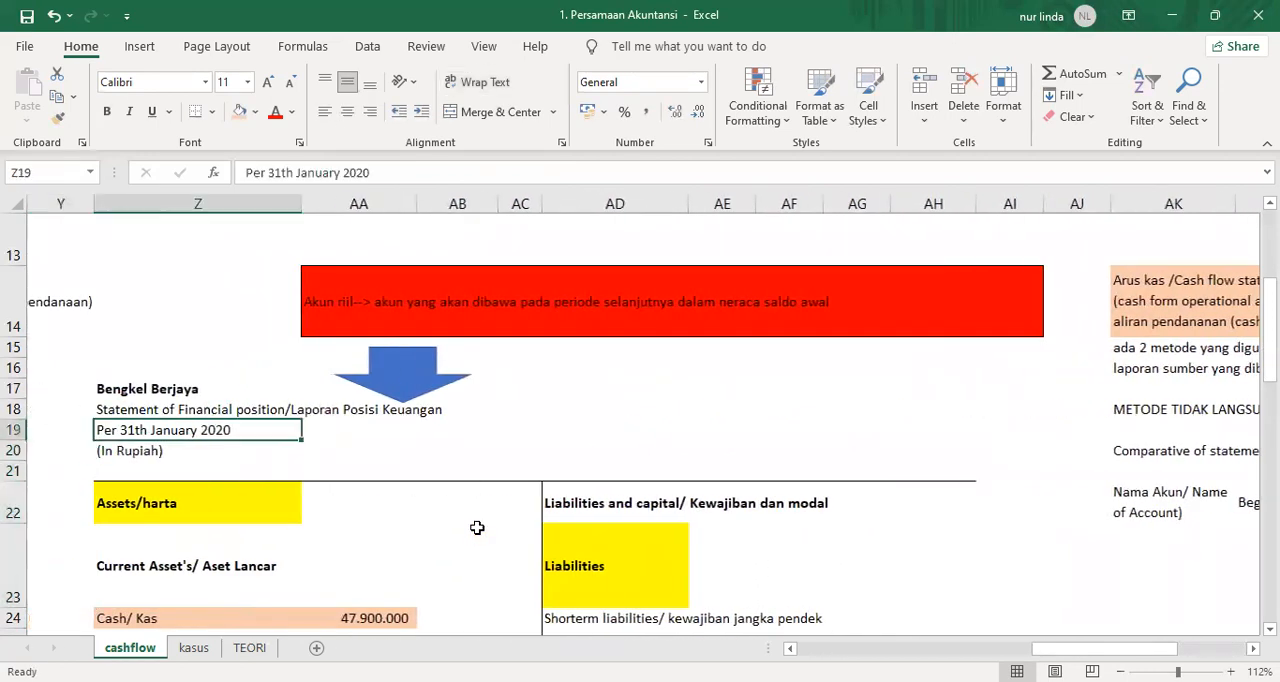
key("Up")
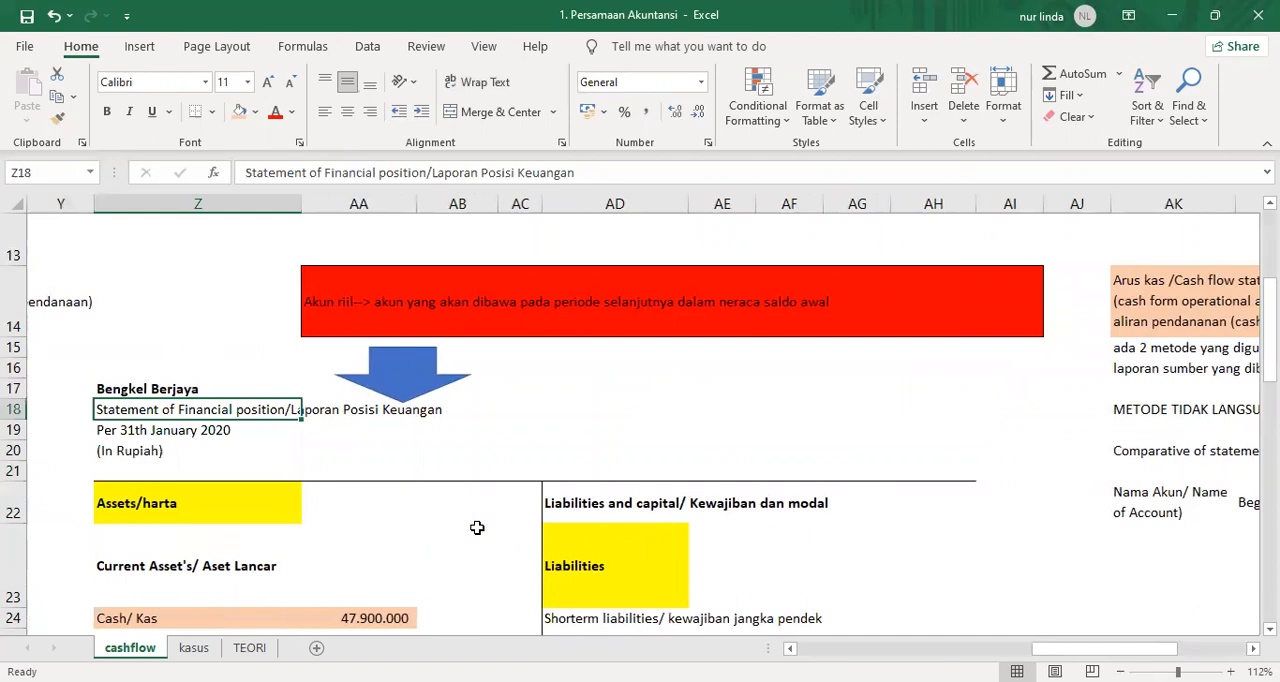
key("Right")
key("Right")
key("Right")
key("Right")
key("Right")
key("Right")
key("Right")
key("Right")
key("Right")
key("Down")
key("Down")
key("Down")
key("Down")
key("Down")
key("Right")
key("Right")
key("Up")
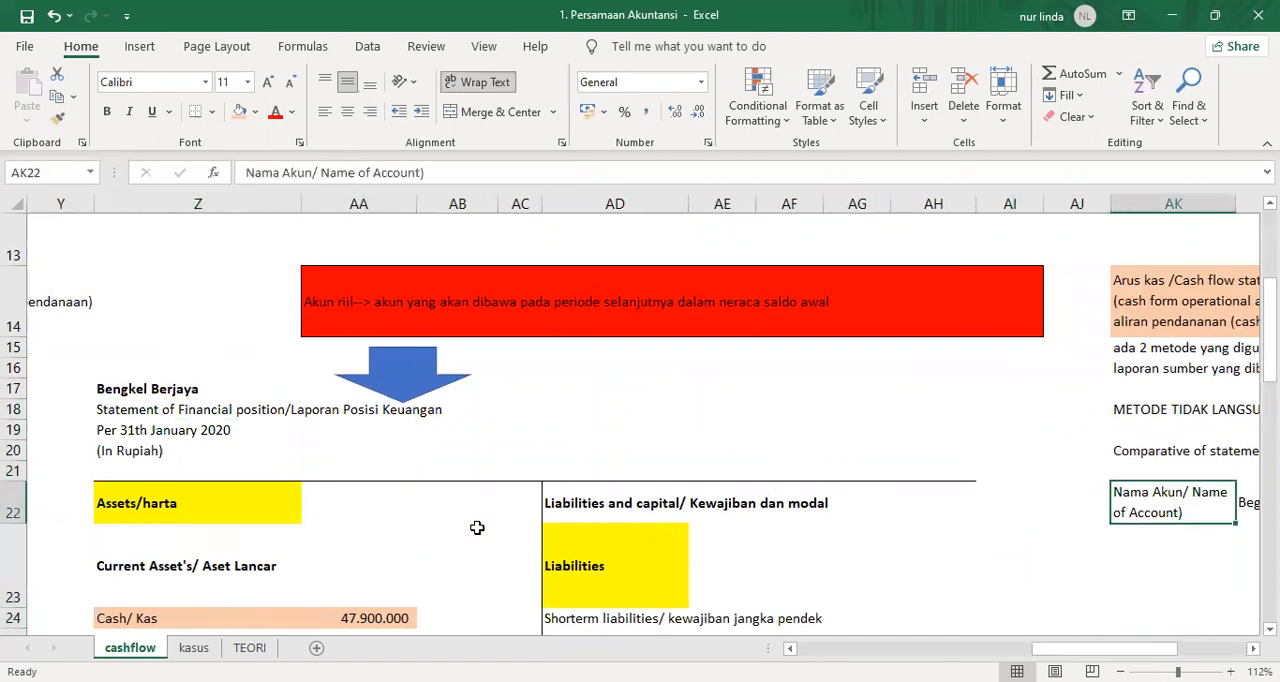
Link AK23, the first account name row, to the Cash/ Kas label with the formula =Z24.
key("Down")
type("=")
key("Left")
key("Left")
key("Left")
key("Left")
key("Left")
key("Left")
key("Left")
key("Left")
key("Left")
key("Left")
key("Left")
key("Left")
key("Down")
key("Down")
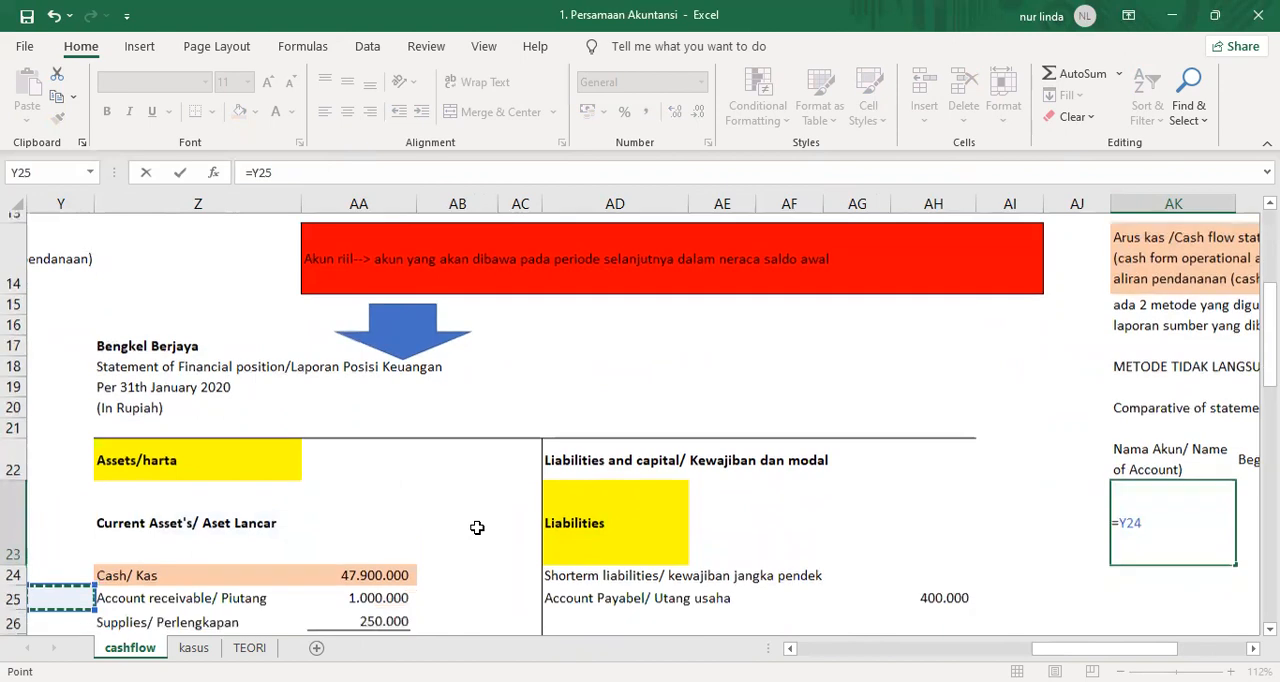
key("Up")
key("Right")
key("Return")
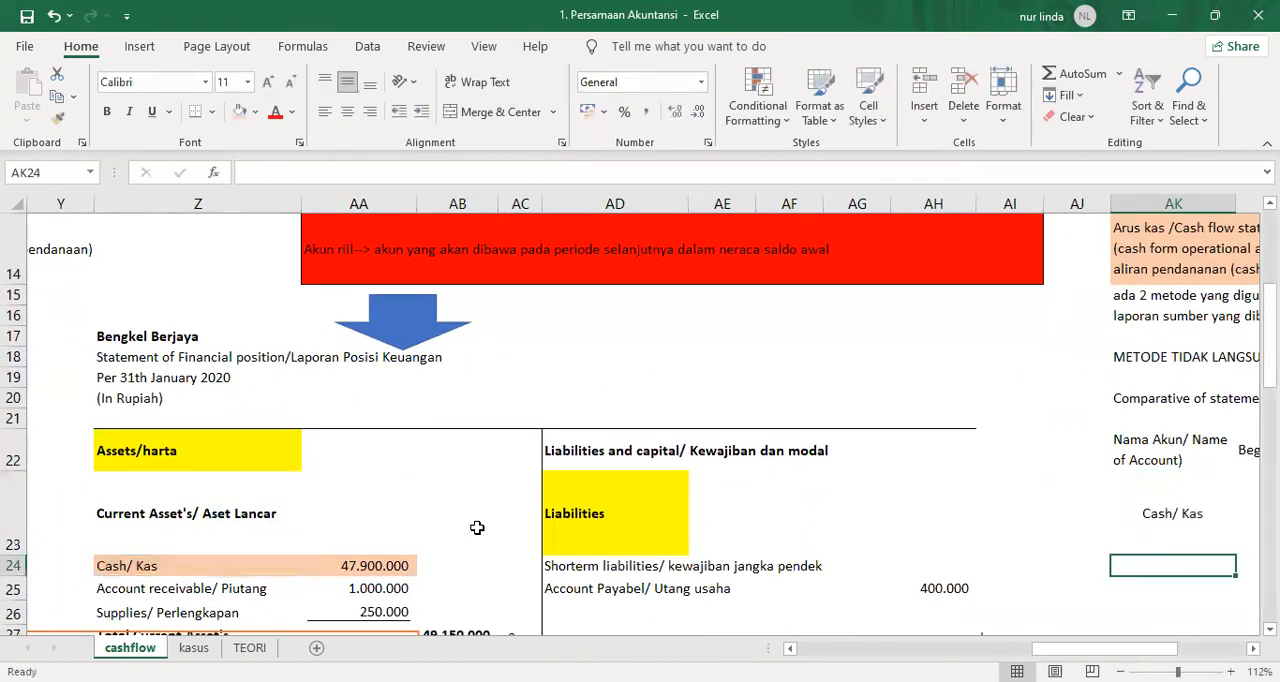
key("Up")
key("Up")
key("Down")
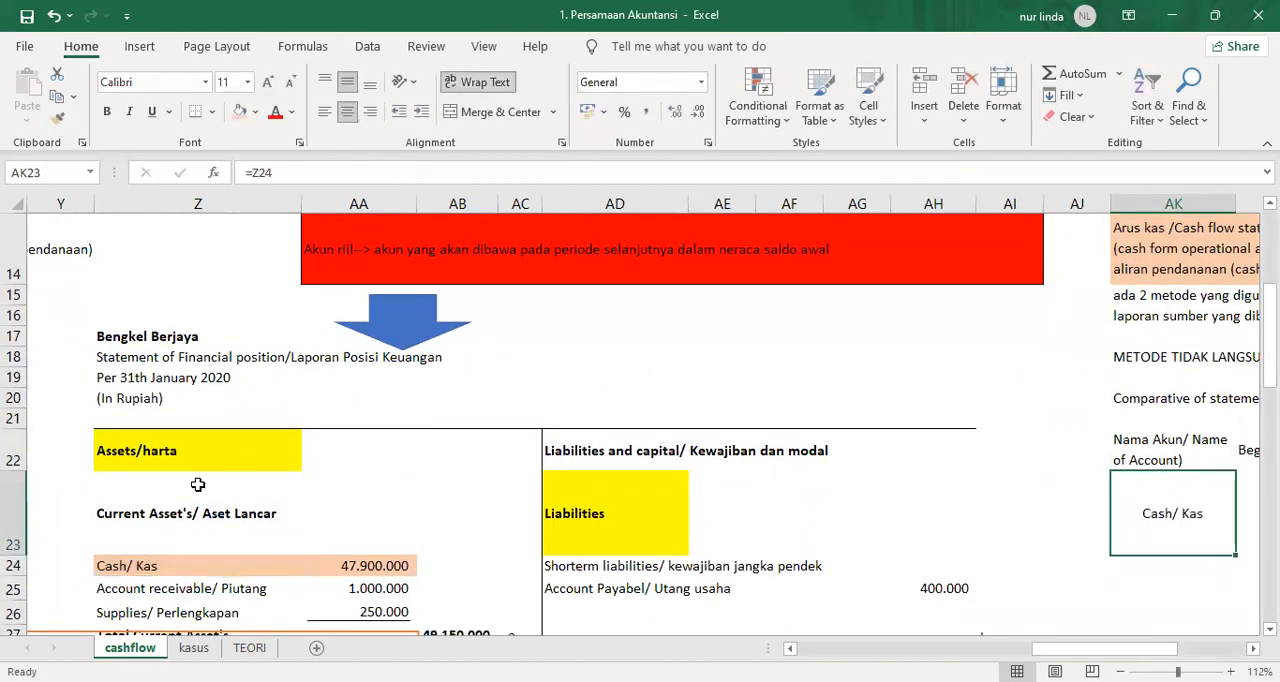
Left-align the Cash/ Kas label in AK23, and link AK24 to the Account receivable/ Piutang label with =Z25.
left_click(325, 112)
key("Down")
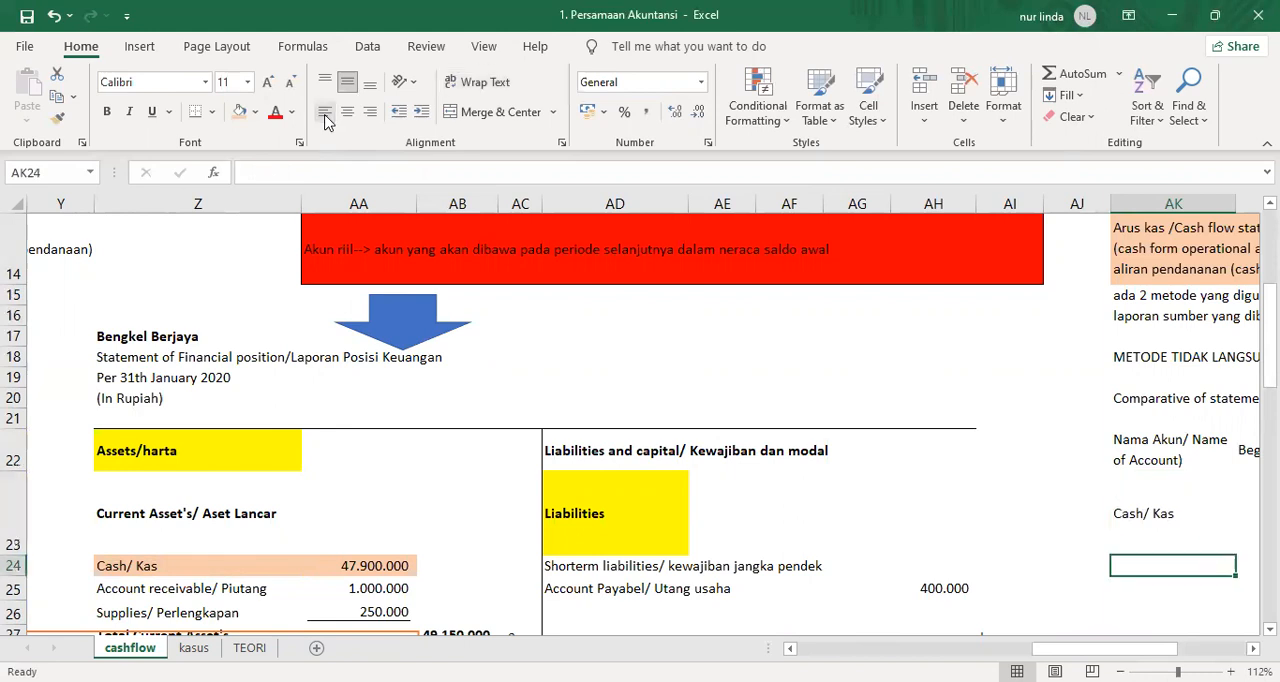
type("=")
key("Left")
key("Left")
key("Left")
key("Left")
key("Left")
key("Left")
key("Left")
key("Left")
key("Left")
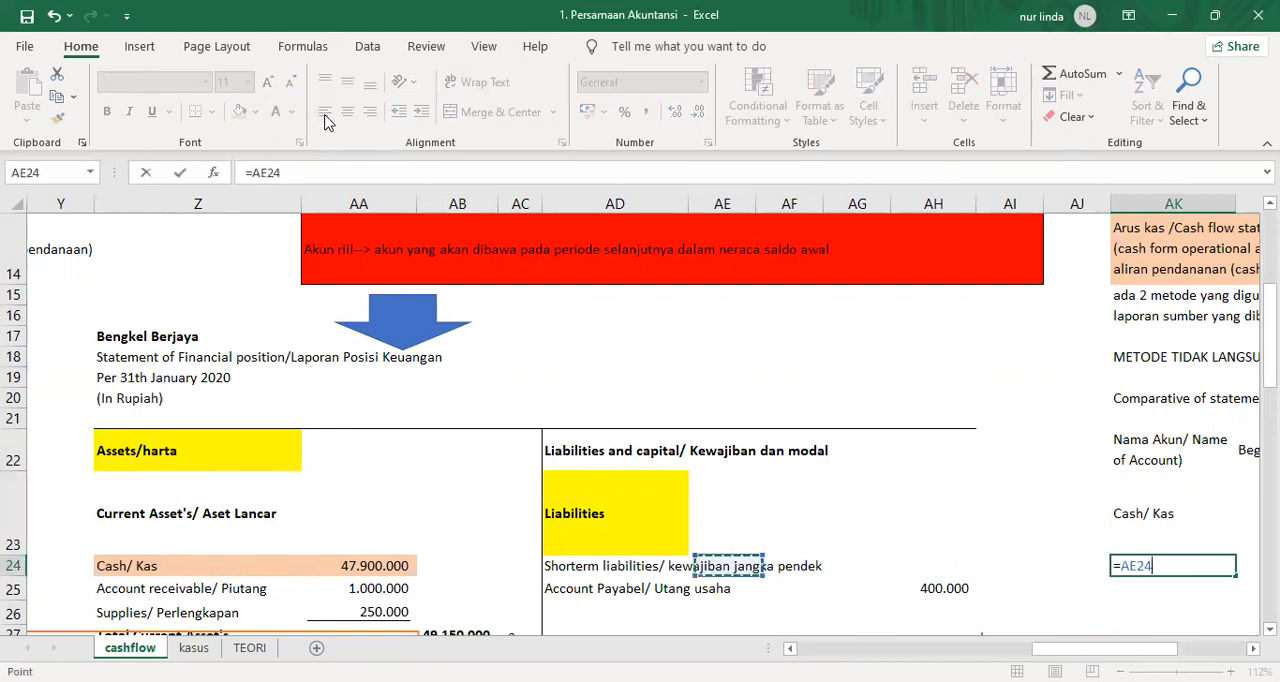
key("Left")
key("Left")
key("Down")
key("Return")
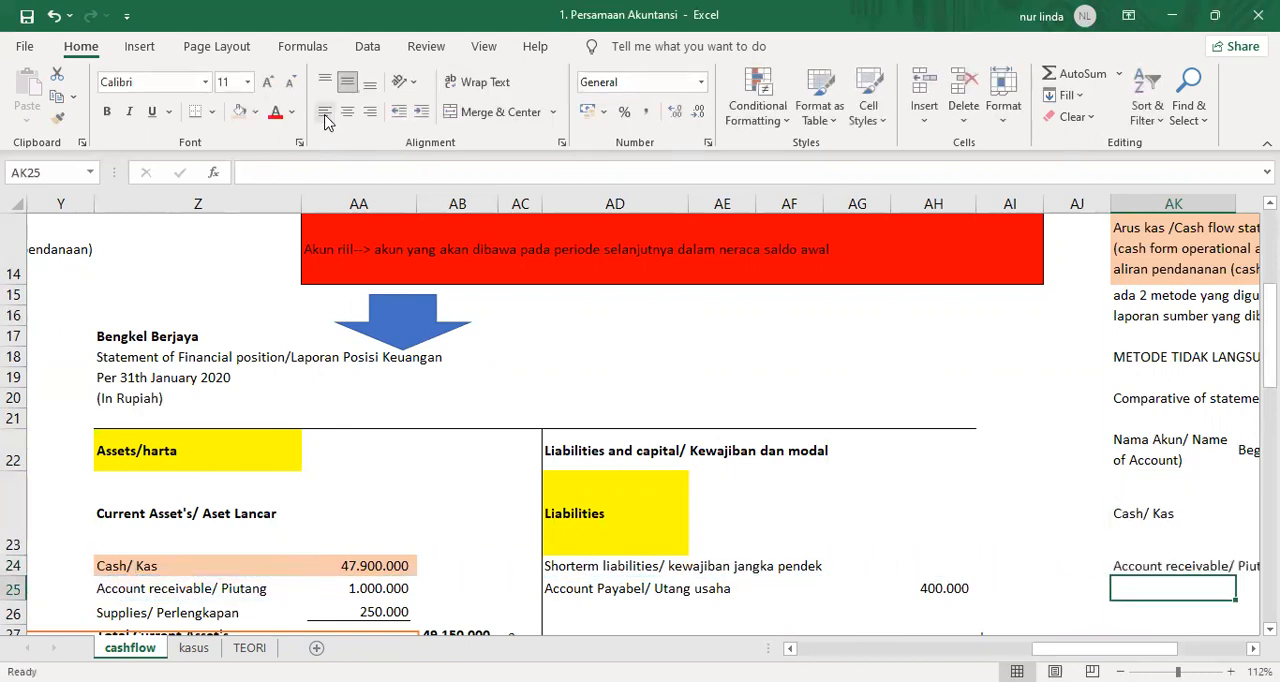
Link AK25 to the Supplies/ Perlengkapan label in the asset section with the formula =Z26.
type("=")
key("Left")
key("Left")
key("Left")
key("Left")
key("Left")
key("Left")
key("Left")
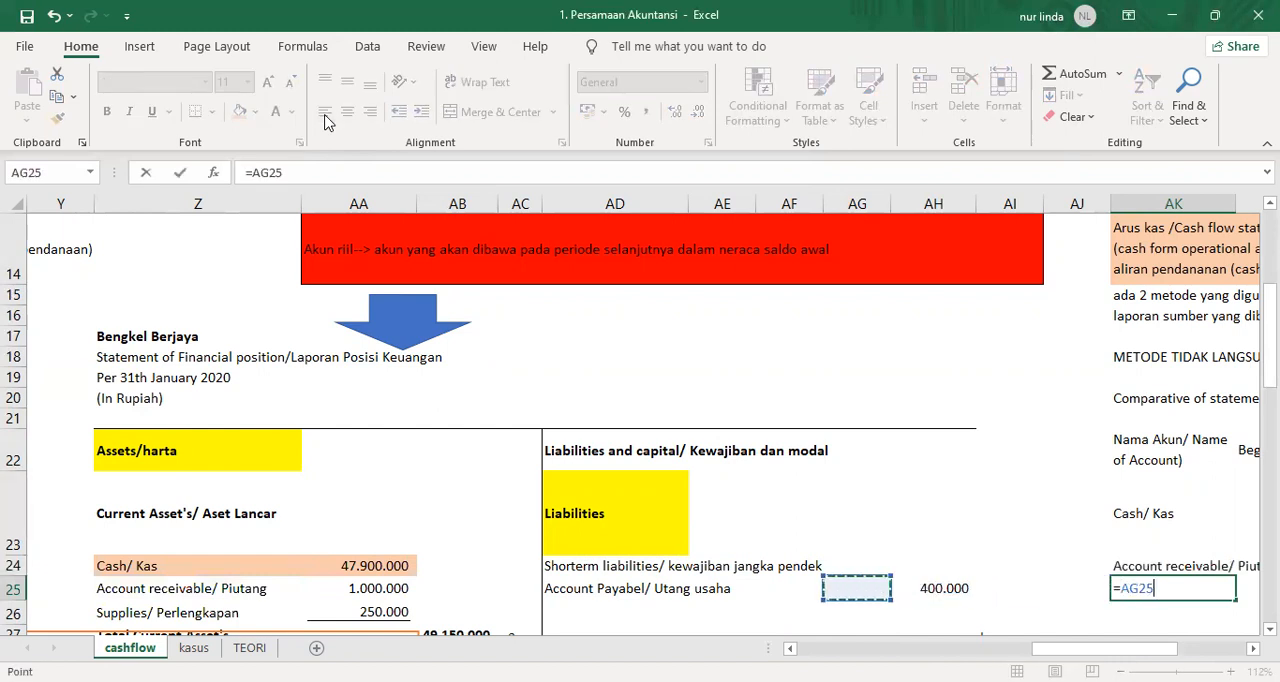
key("Left")
key("Left")
key("Left")
key("Left")
key("Down")
key("Return")
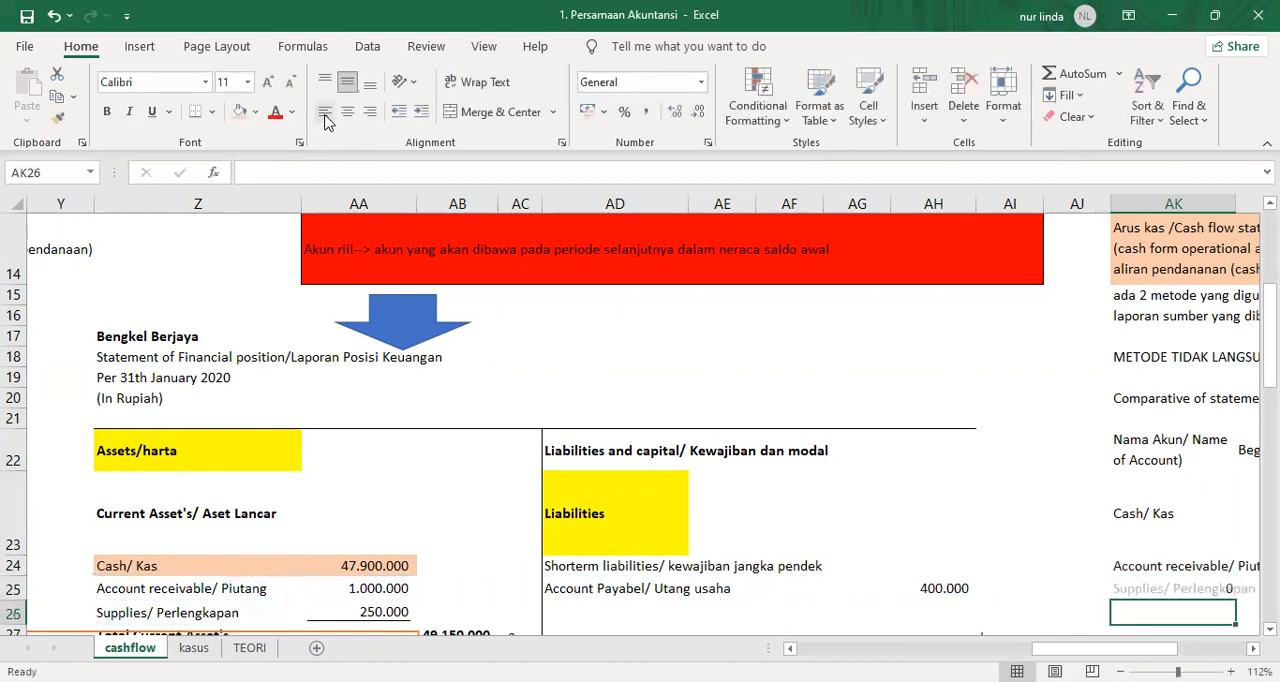
Link AK26 to the Equipment/peralatan label under fixed assets with the formula =Z30.
type("=")
key("Left")
key("Left")
key("Left")
key("Left")
key("Left")
key("Left")
key("Left")
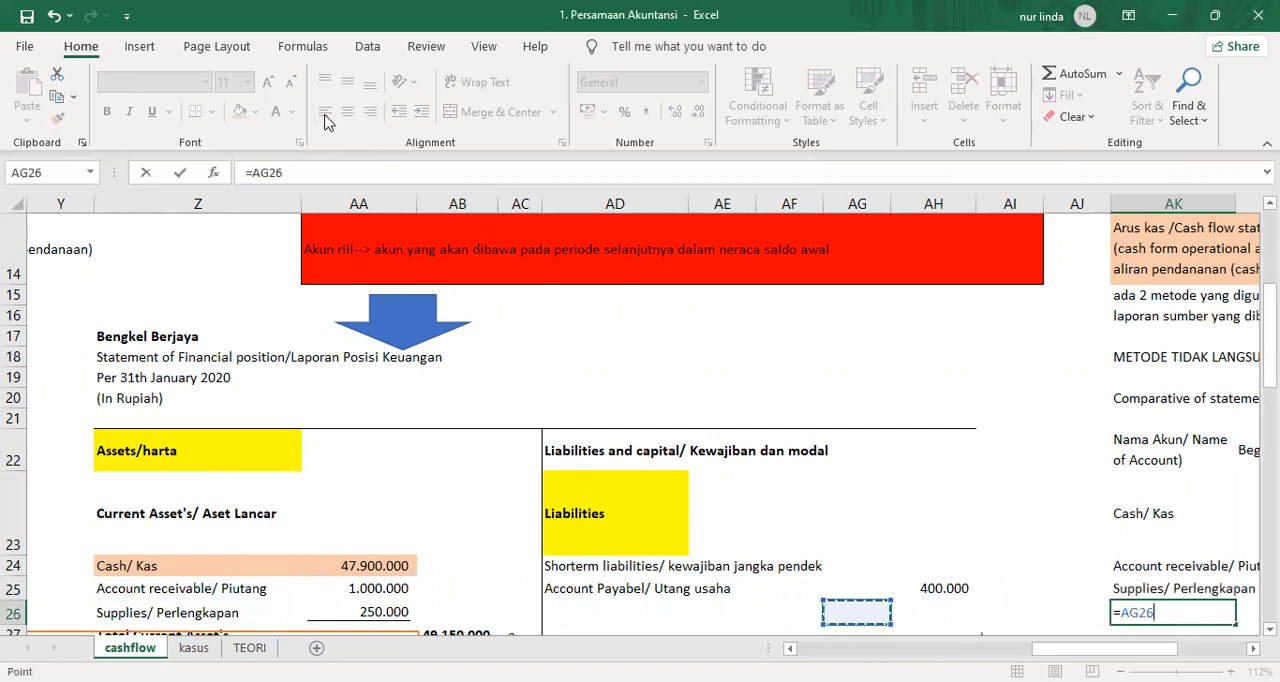
key("Left")
key("Left")
key("Left")
key("Left")
key("Down")
key("Down")
key("Down")
key("Down")
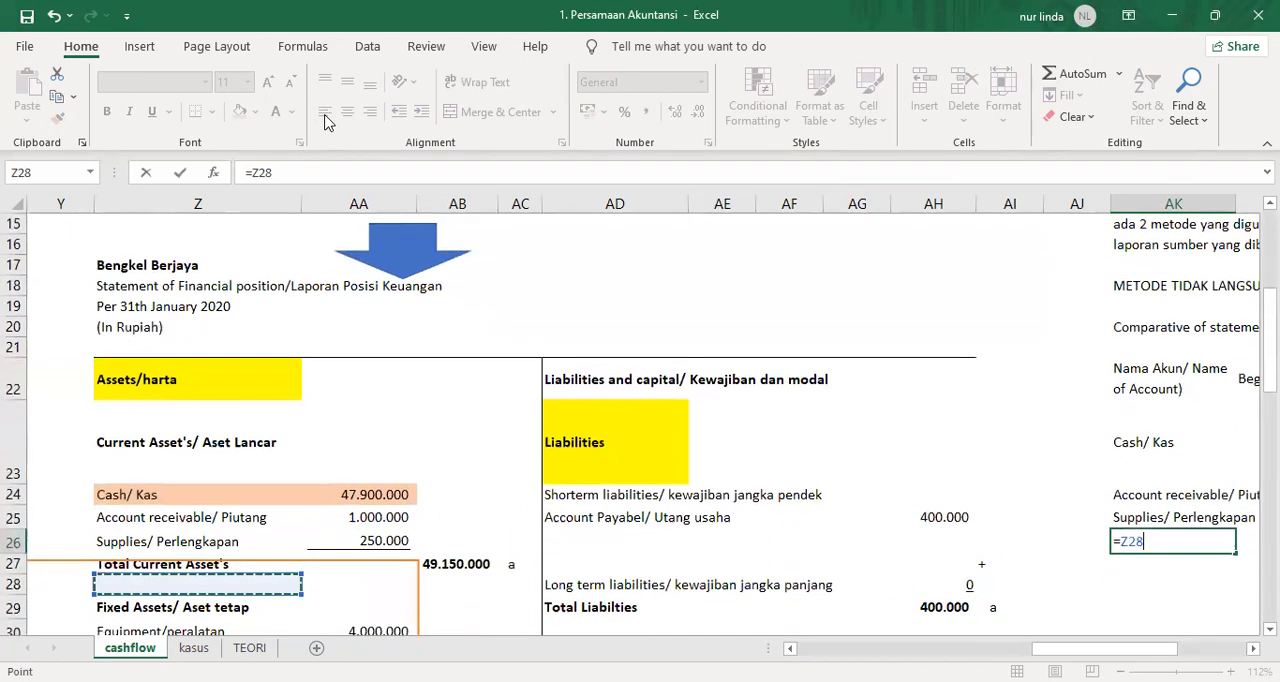
key("Return")
Link AK27 to the Accumulated Depreciation/ Akumulasi penyusutan label with the formula =Z31.
type("=")
key("Left")
key("Left")
key("Left")
key("Left")
key("Left")
key("Left")
key("Left")
key("Left")
key("Left")
key("Left")
key("Left")
key("Left")
key("Down")
key("Down")
key("Down")
key("Down")
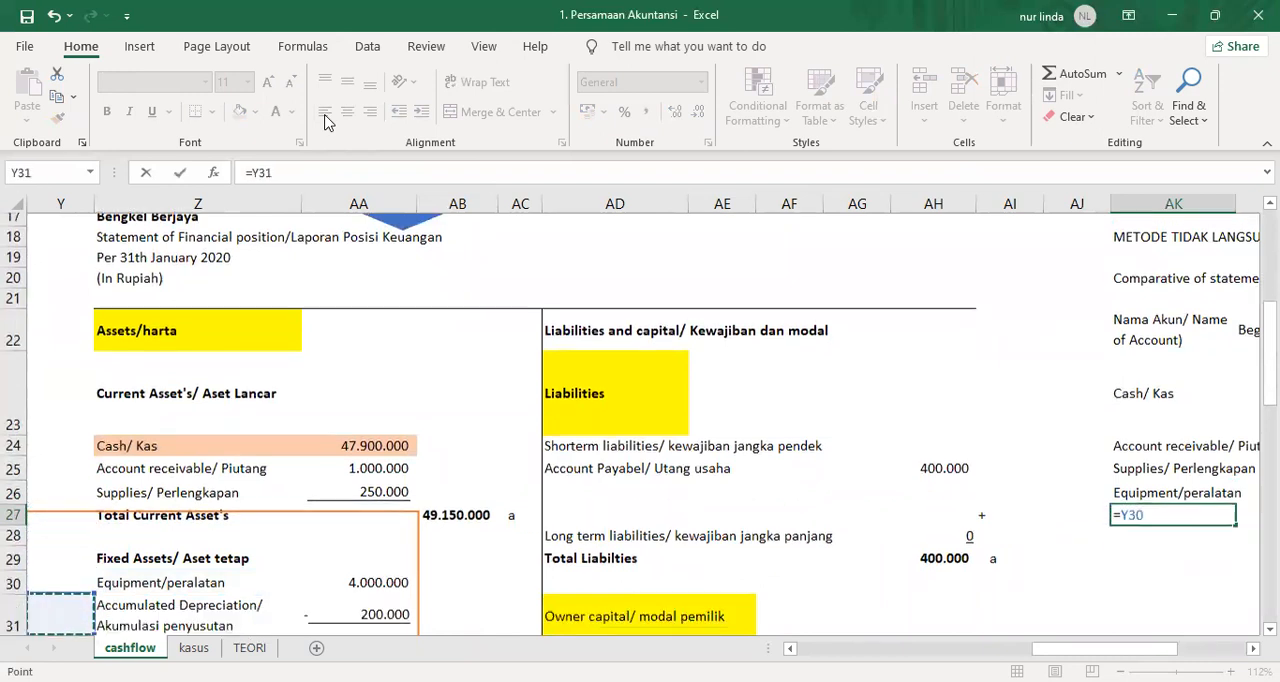
key("Right")
key("Return")
Widen column AK of the comparative table so the account name header fits on one line.
key("Up")
key("Up")
key("Up")
key("Up")
key("Up")
key("Up")
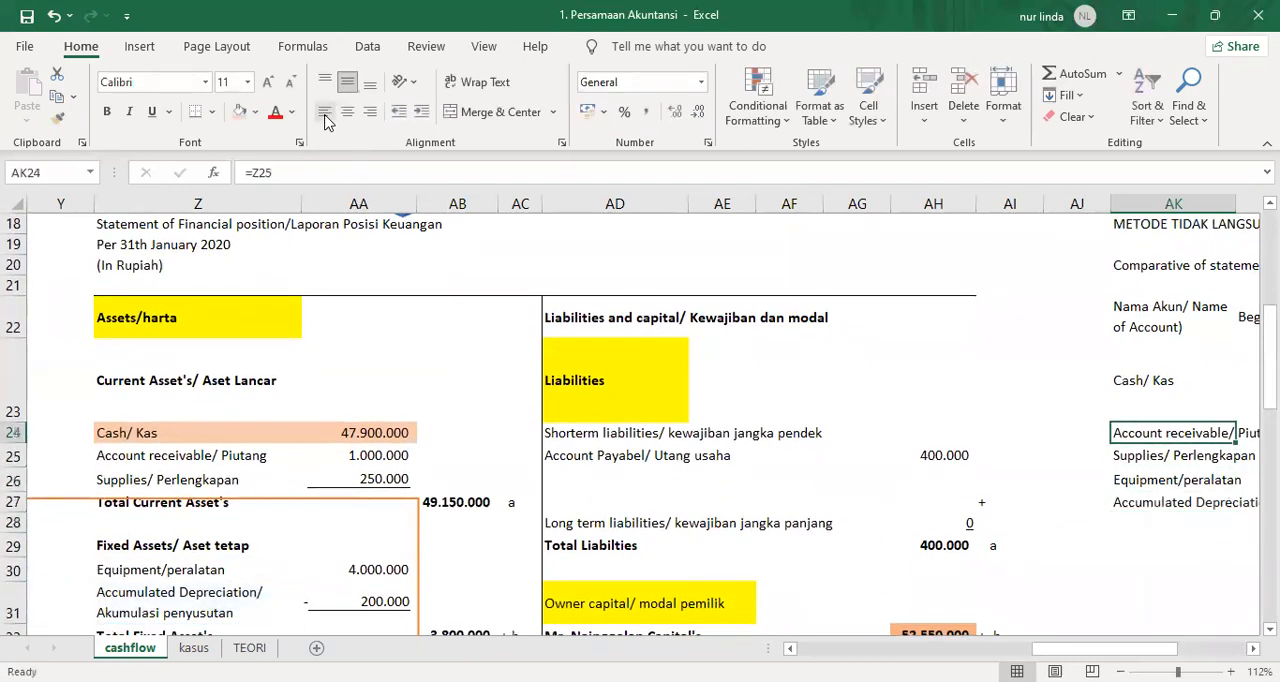
key("Right")
key("Right")
key("Right")
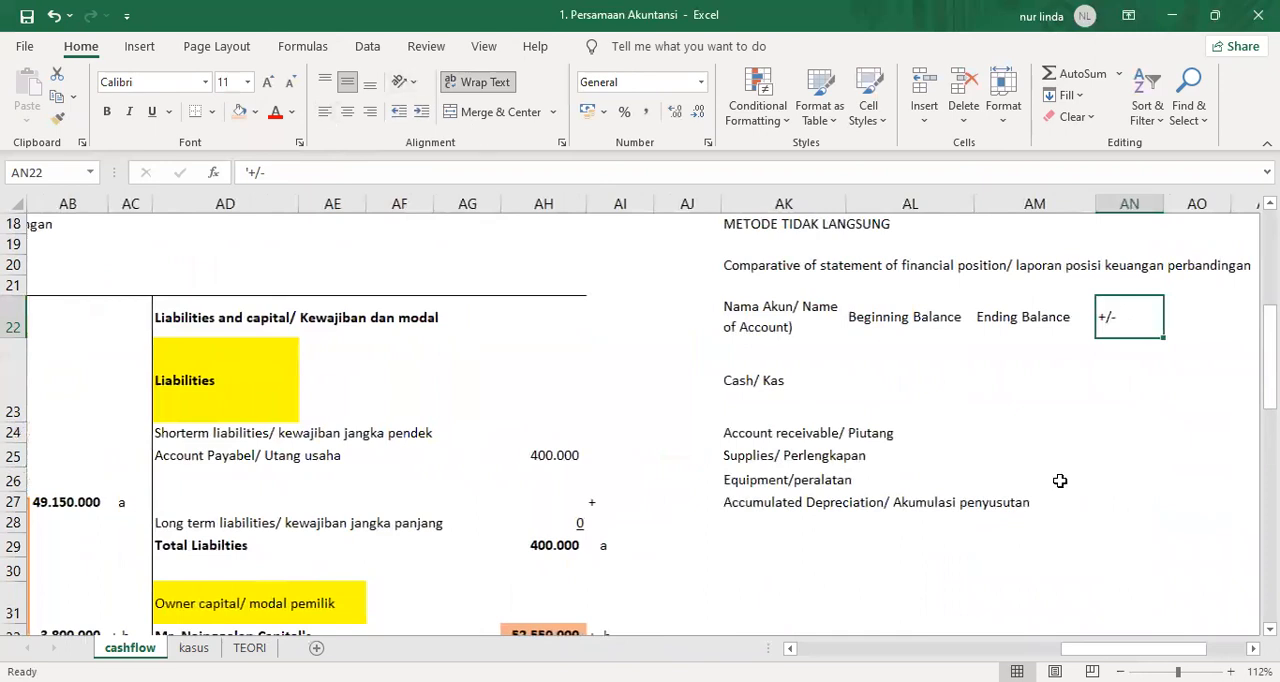
scroll(908, 411, "up", 2)
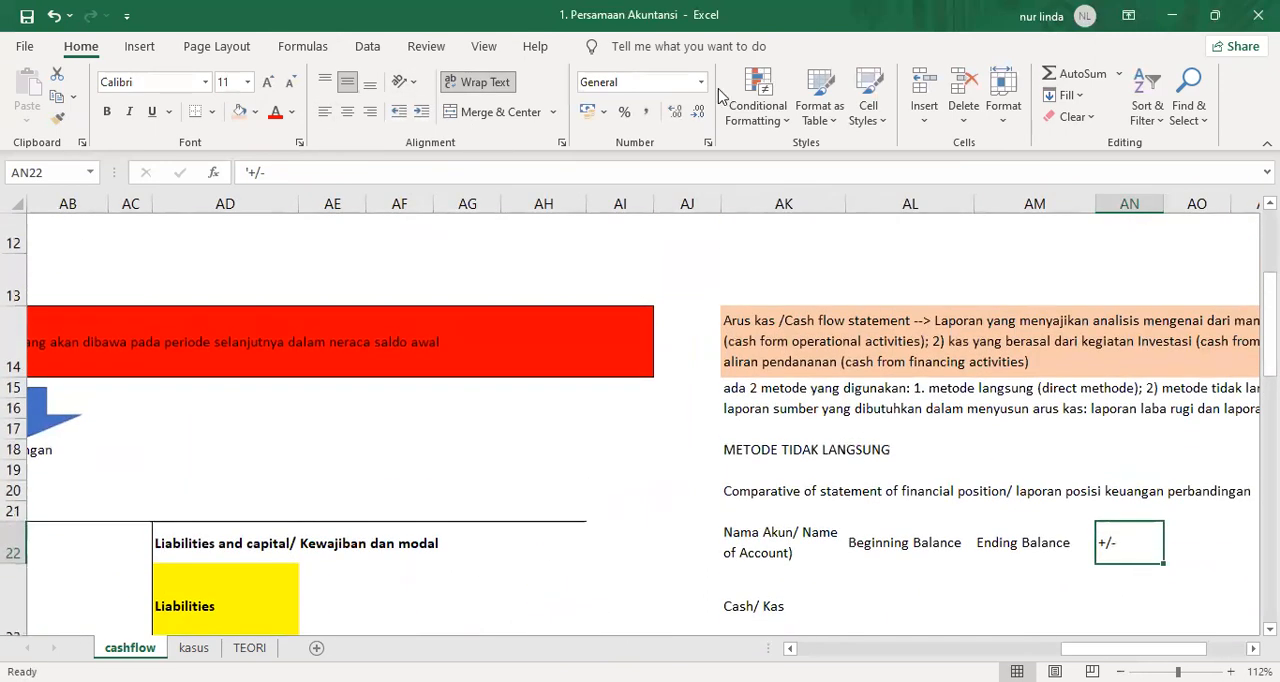
scroll(806, 590, "down", 1)
left_click_drag(798, 452, 795, 566)
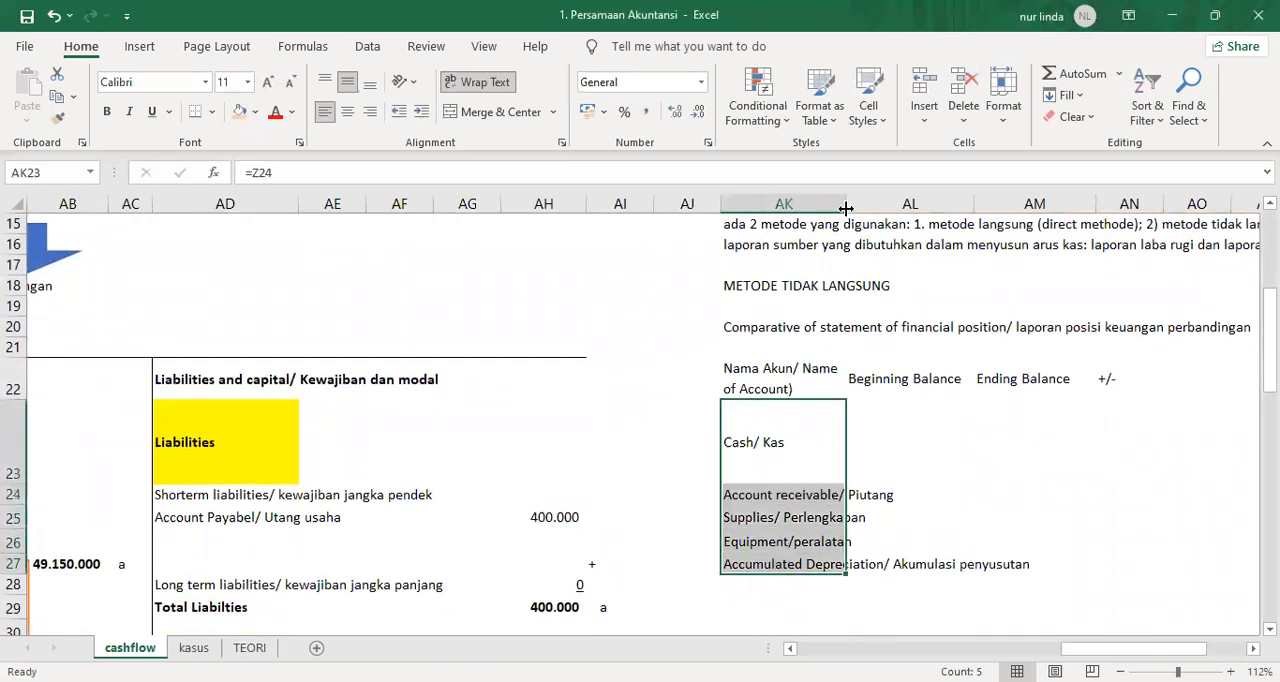
left_click_drag(846, 208, 959, 208)
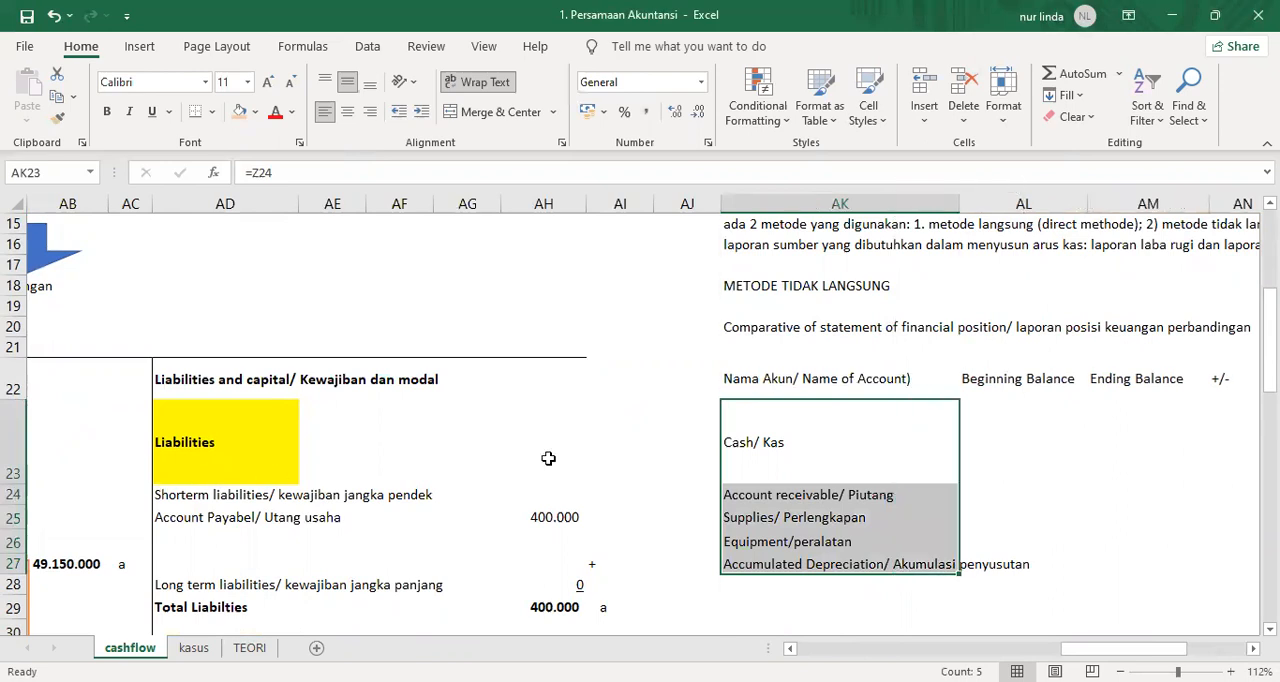
Move the comparative table in AK22:AN27 down one row so that its headers start in AK23.
left_click_drag(783, 383, 1217, 560)
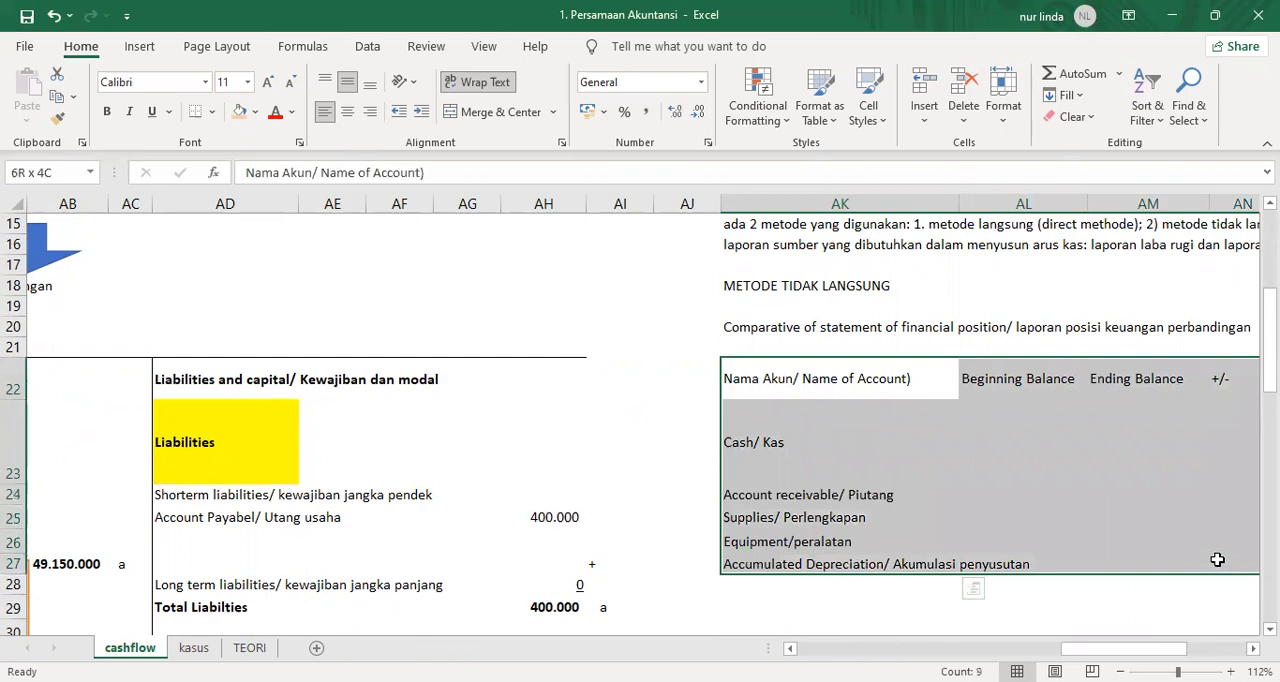
type("x")
key("Down")
key("ctrl+z")
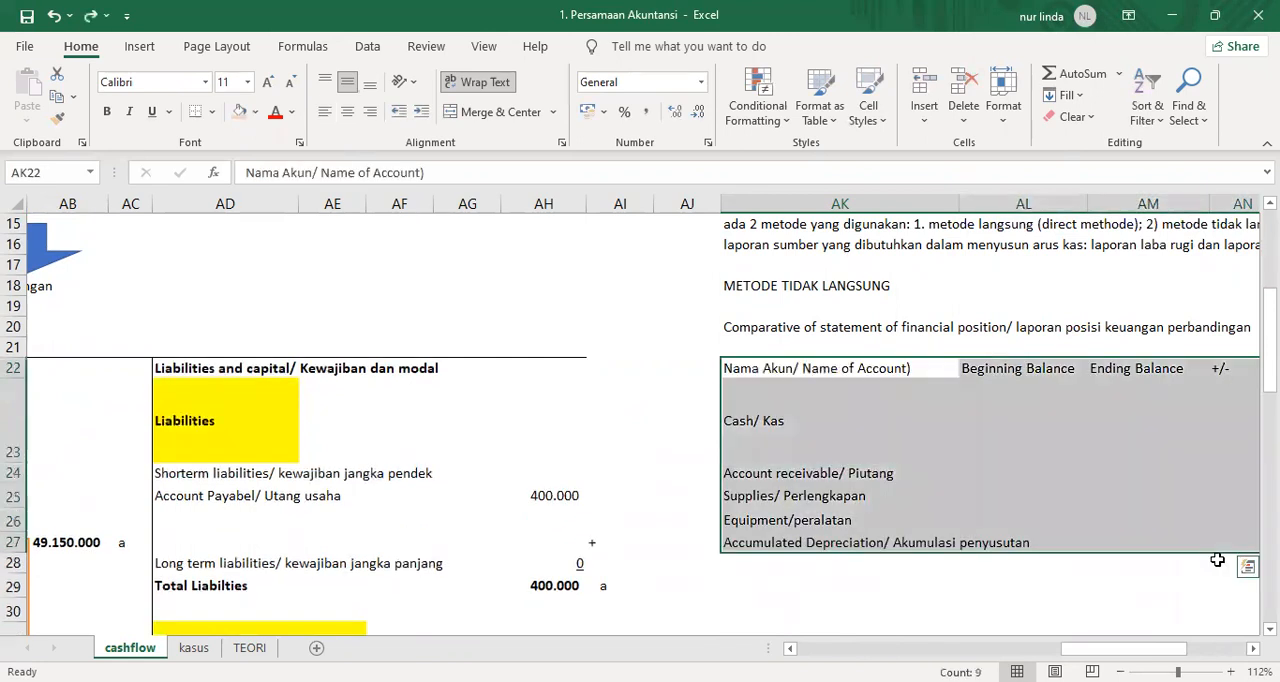
key("ctrl+x")
key("Down")
key("ctrl+v")
key("Down")
key("Down")
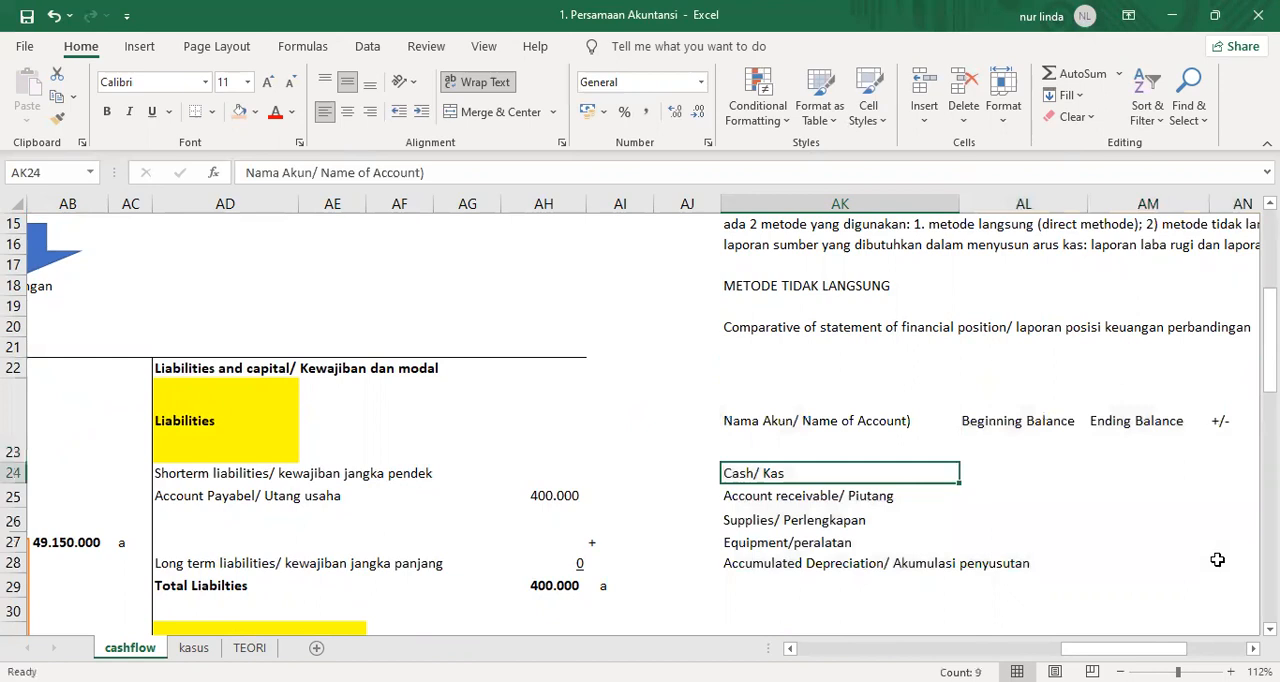
Link AK29, below the accumulated depreciation row, to the Account Payabel/ Utang usaha label with =AD25.
key("Up")
key("Right")
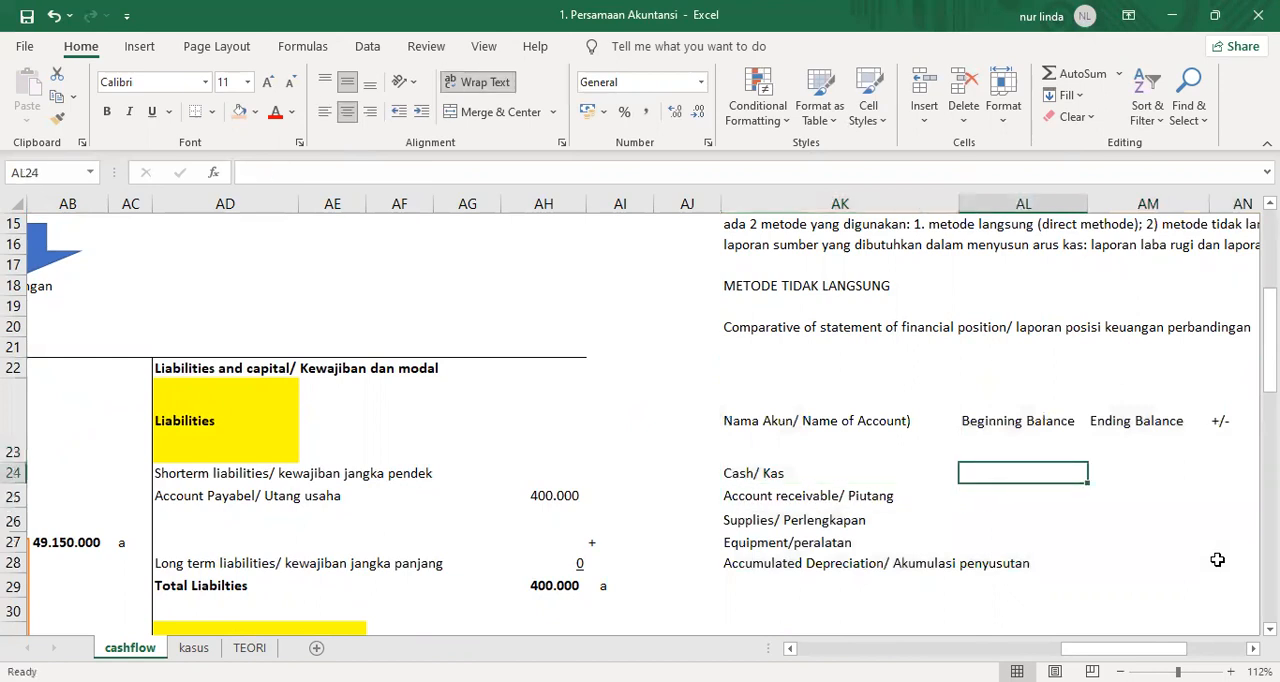
key("Left")
key("Left")
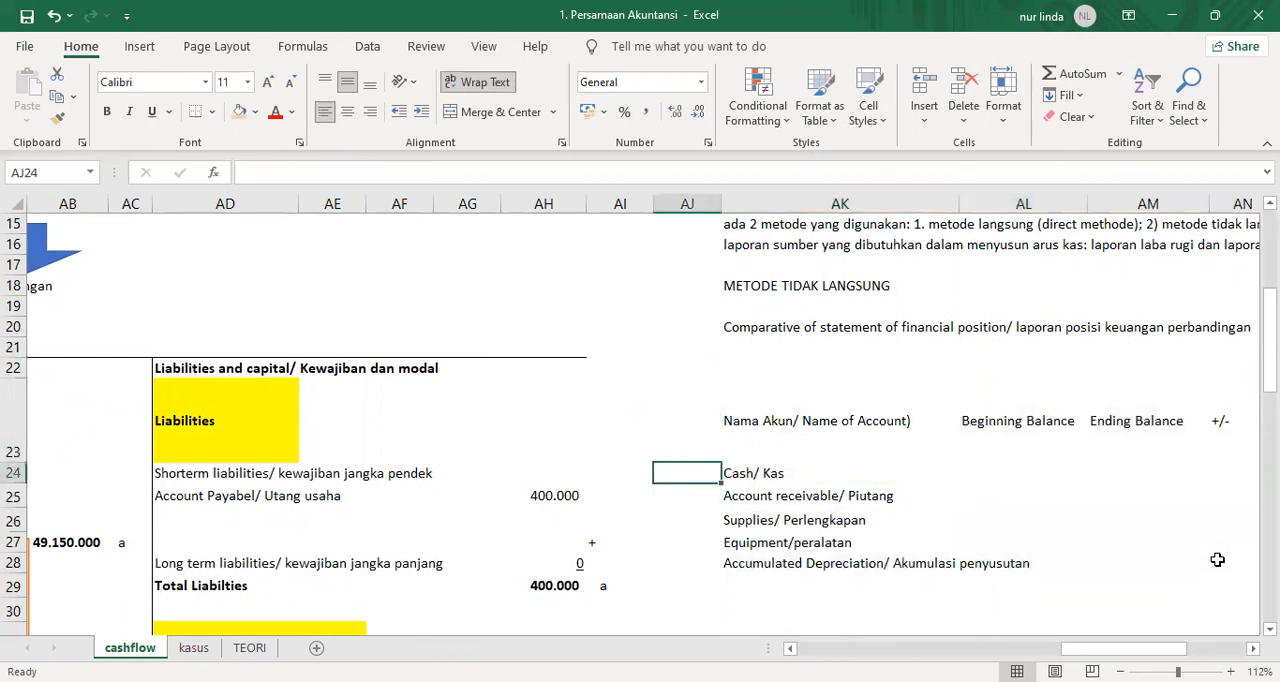
key("Right")
key("Down")
key("Down")
key("Down")
key("Down")
key("Down")
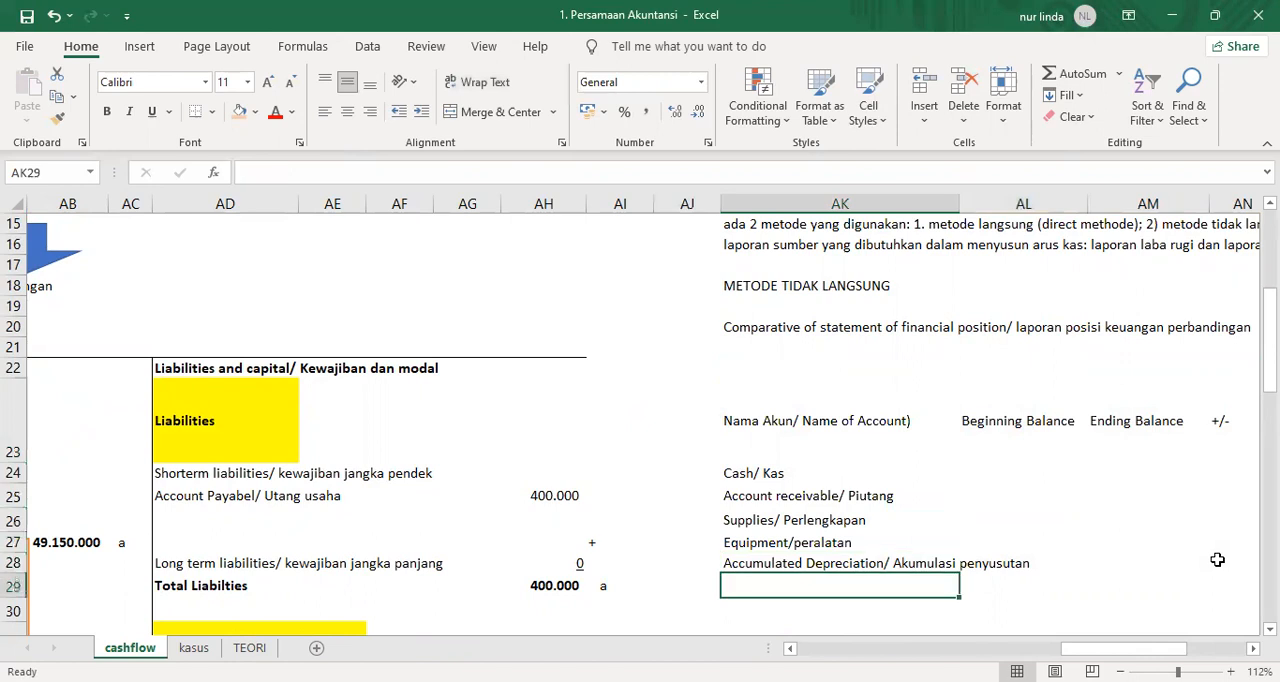
type("=")
left_click(183, 497)
key("Return")
Link AK30 to the owner's capital label in the financial position statement with the formula =AD32.
type("=")
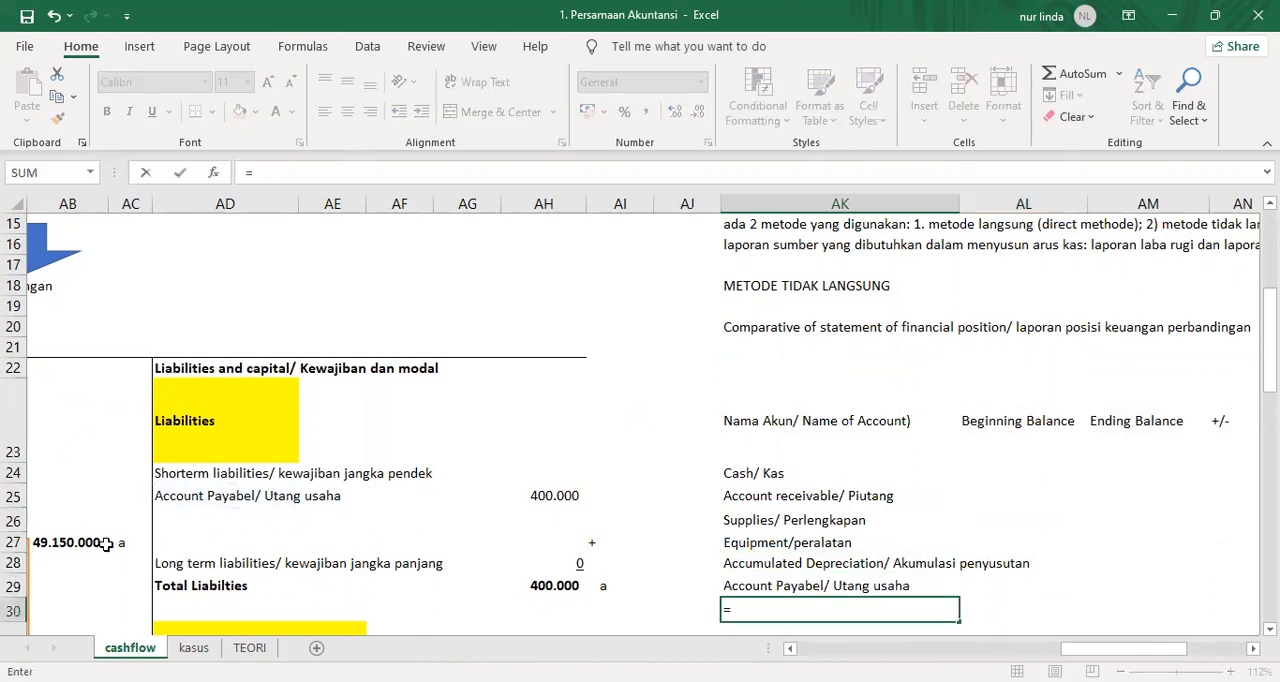
scroll(106, 543, "down", 1)
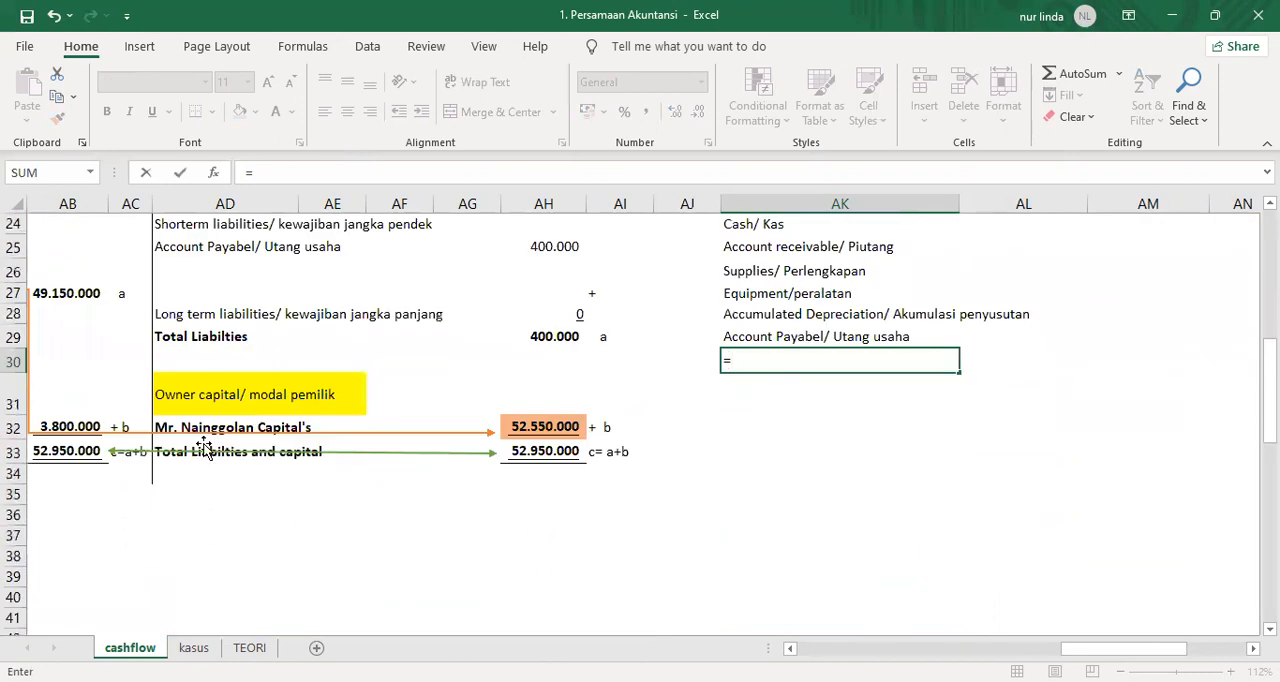
left_click(210, 404)
key("Down")
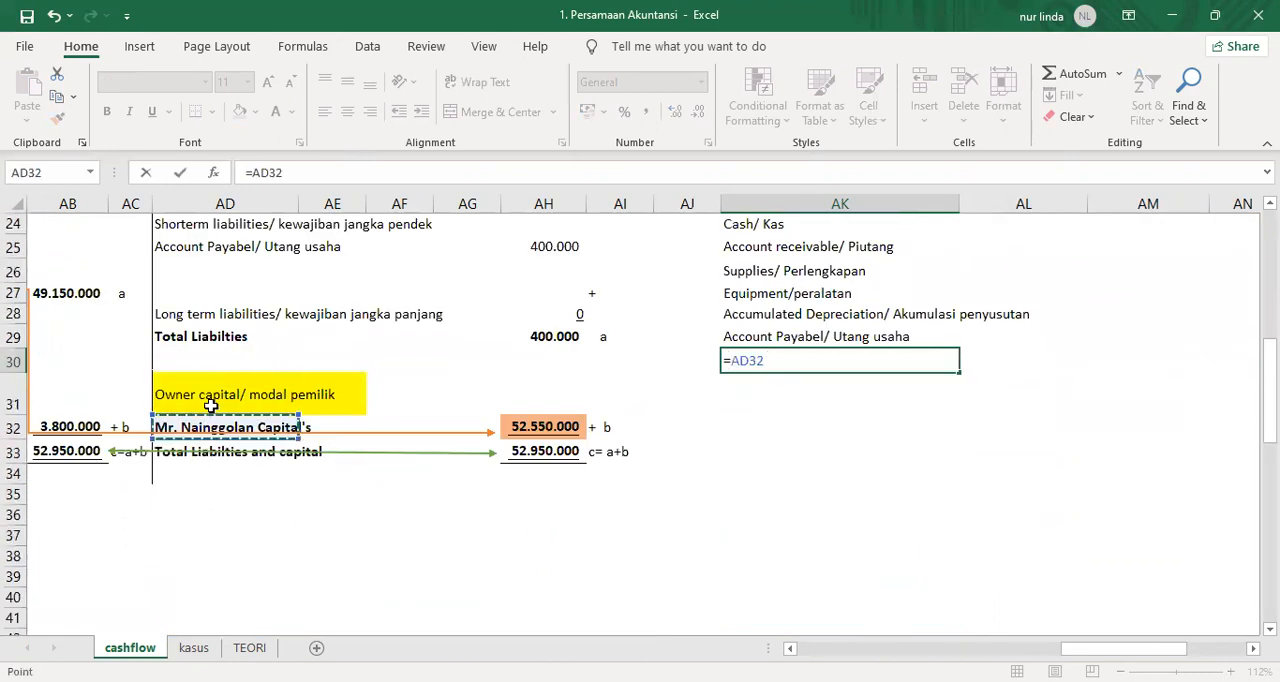
key("Return")
key("Up")
key("Up")
key("Up")
key("Up")
key("Up")
key("Up")
key("Up")
key("Up")
key("Up")
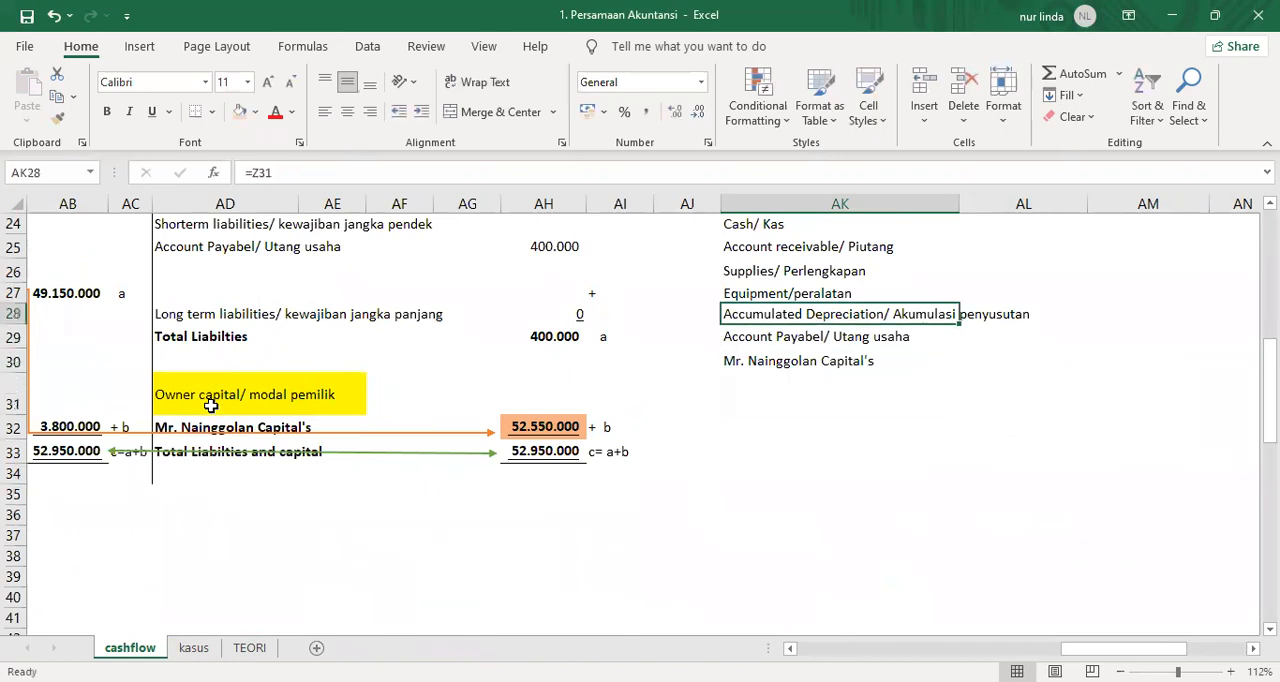
key("Down")
key("Down")
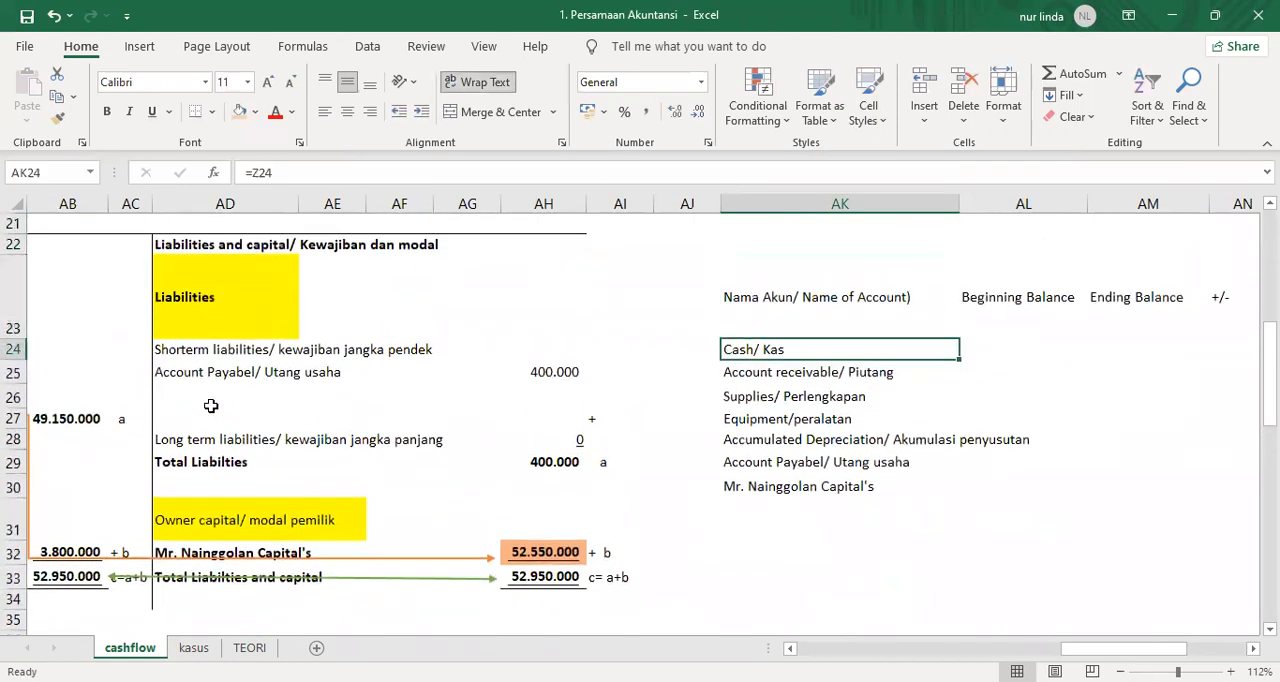
key("Right")
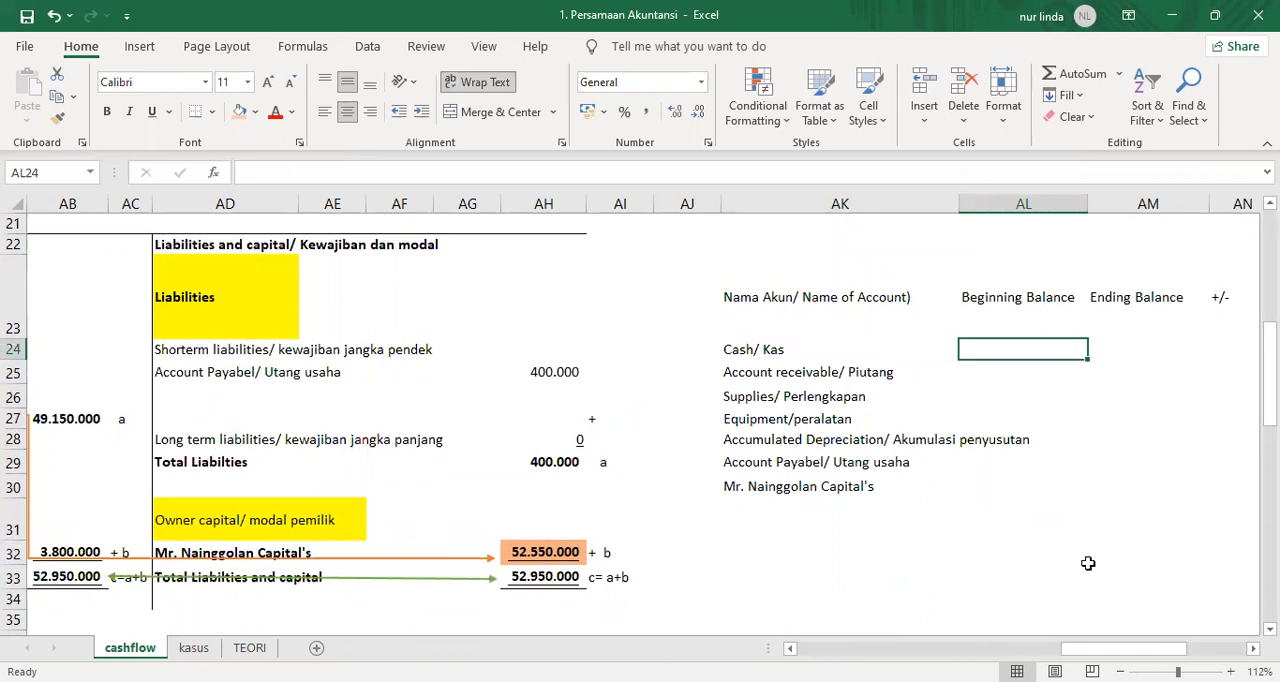
Insert a comment on the Beginning Balance header in AL23, start its text with "Ambil" and replace its heading with the author's name.
scroll(1088, 564, "up", 2)
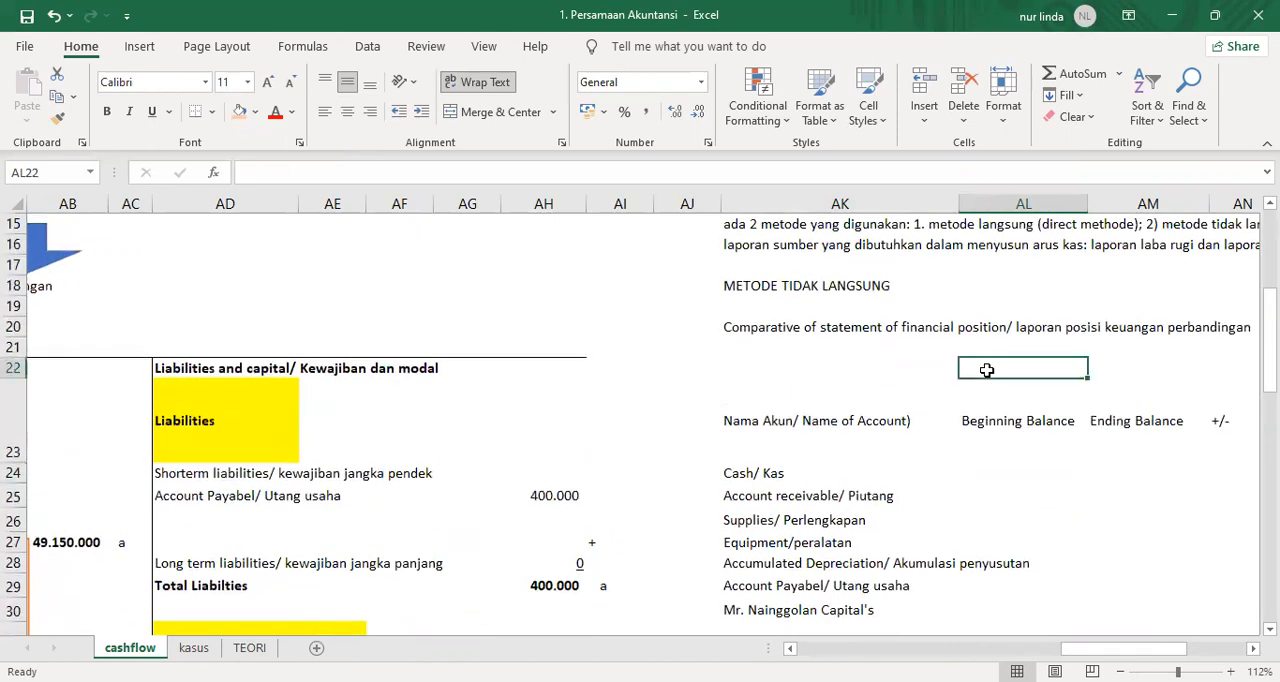
left_click(976, 422)
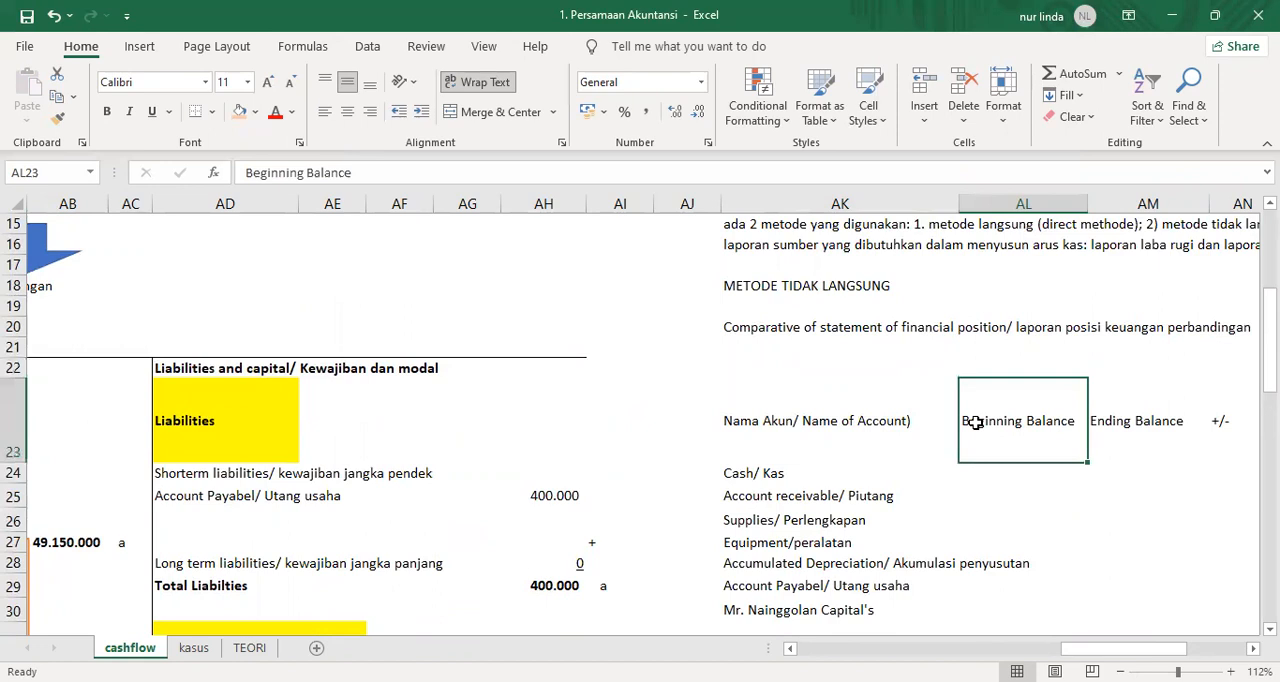
right_click(976, 422)
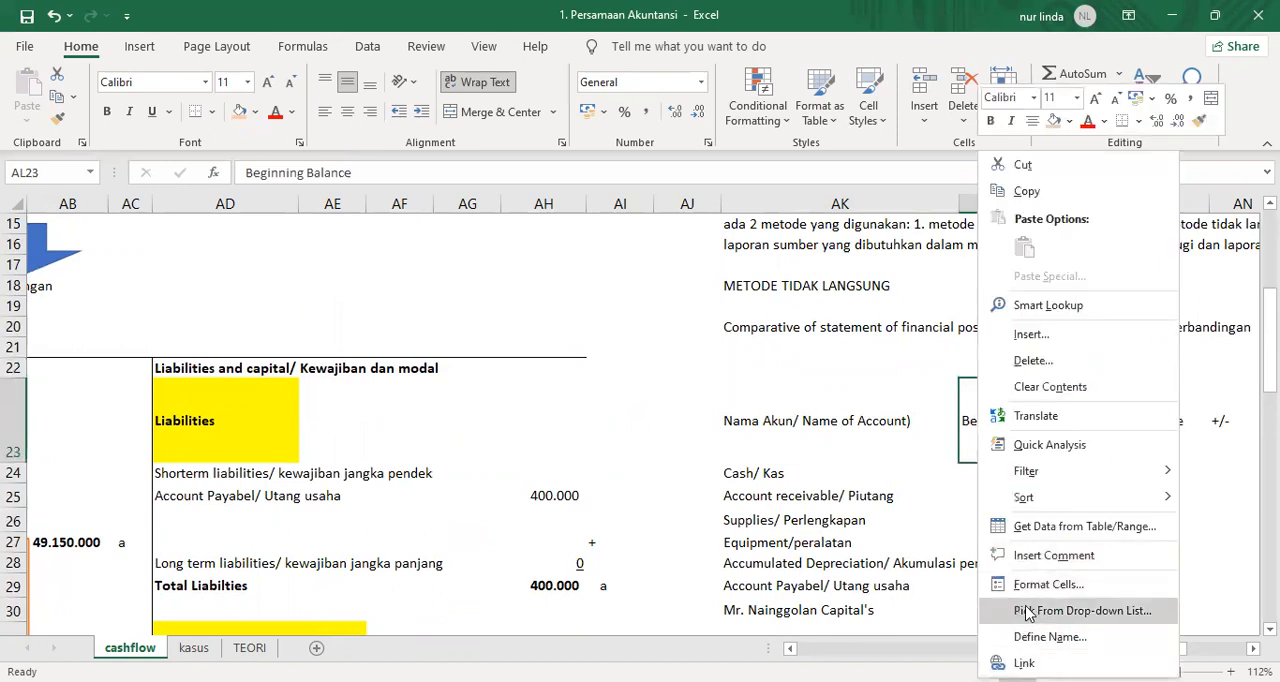
left_click(1040, 556)
type("Ambil")
key("Up")
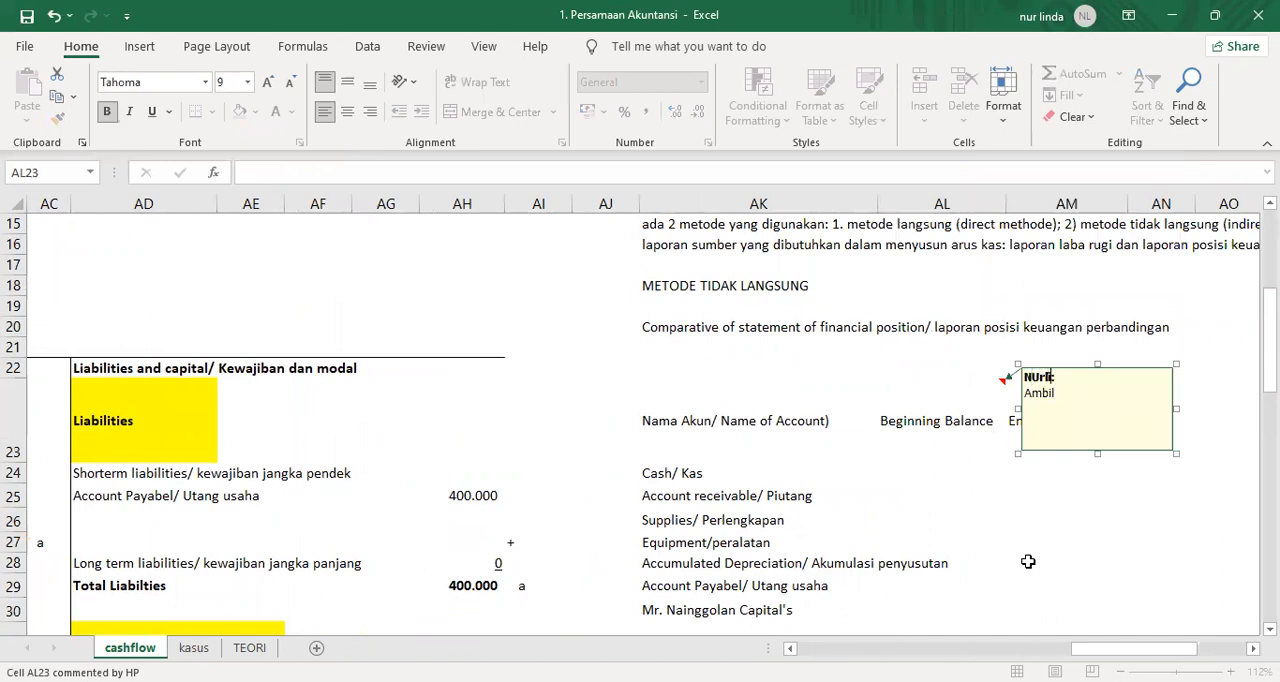
key("BackSpace")
key("BackSpace")
key("BackSpace")
key("BackSpace")
type("linda")
key("Down")
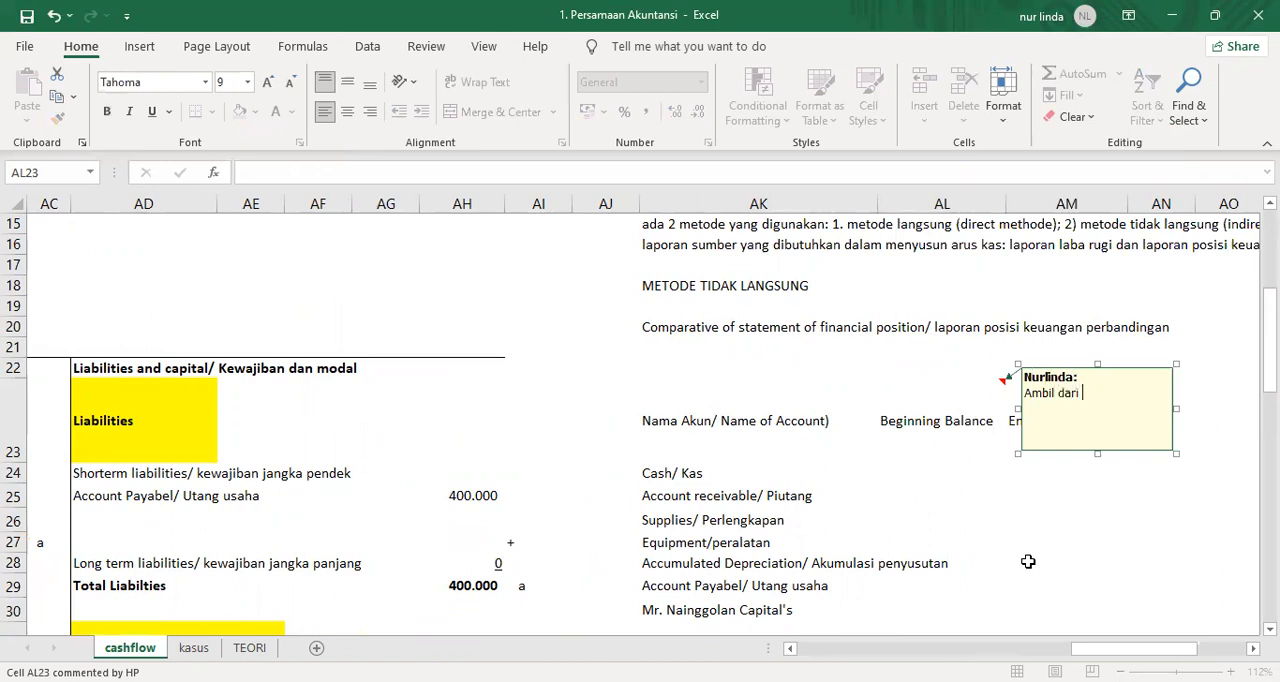
Complete the comment on AL23 so that it reads "Ambil dari saldo awal Persamaan Akuntansi".
type("dari saldo awal Posisi Keuangan")
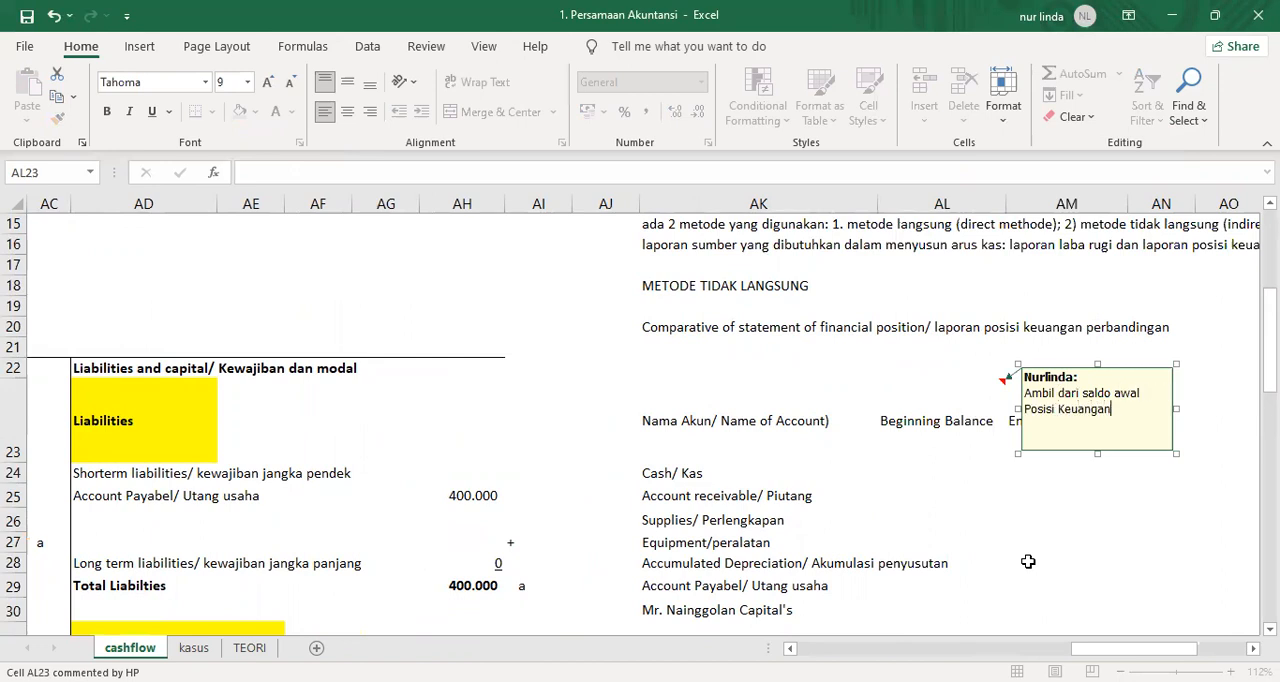
key("BackSpace")
key("BackSpace")
key("BackSpace")
key("BackSpace")
key("BackSpace")
key("BackSpace")
key("BackSpace")
key("BackSpace")
key("BackSpace")
key("BackSpace")
key("BackSpace")
key("BackSpace")
key("BackSpace")
key("BackSpace")
type("Persamaan Akuntansi")
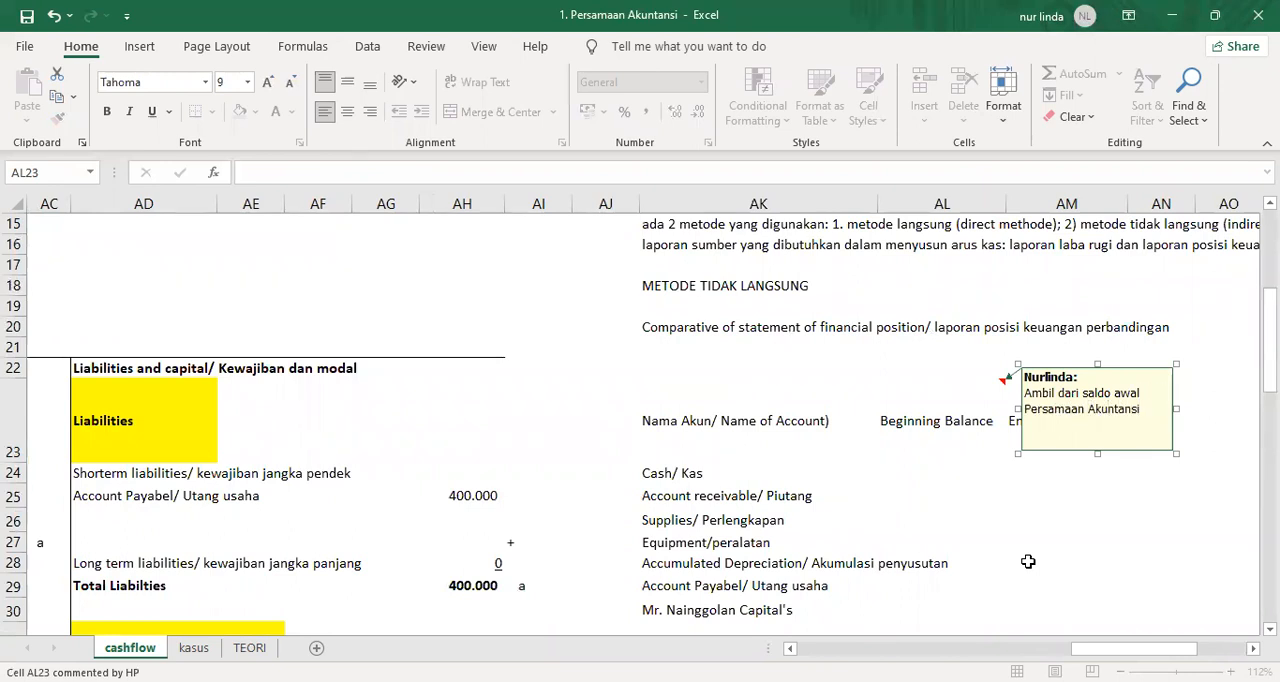
Set the comment on the Beginning Balance header to stay permanently shown.
left_click(917, 420)
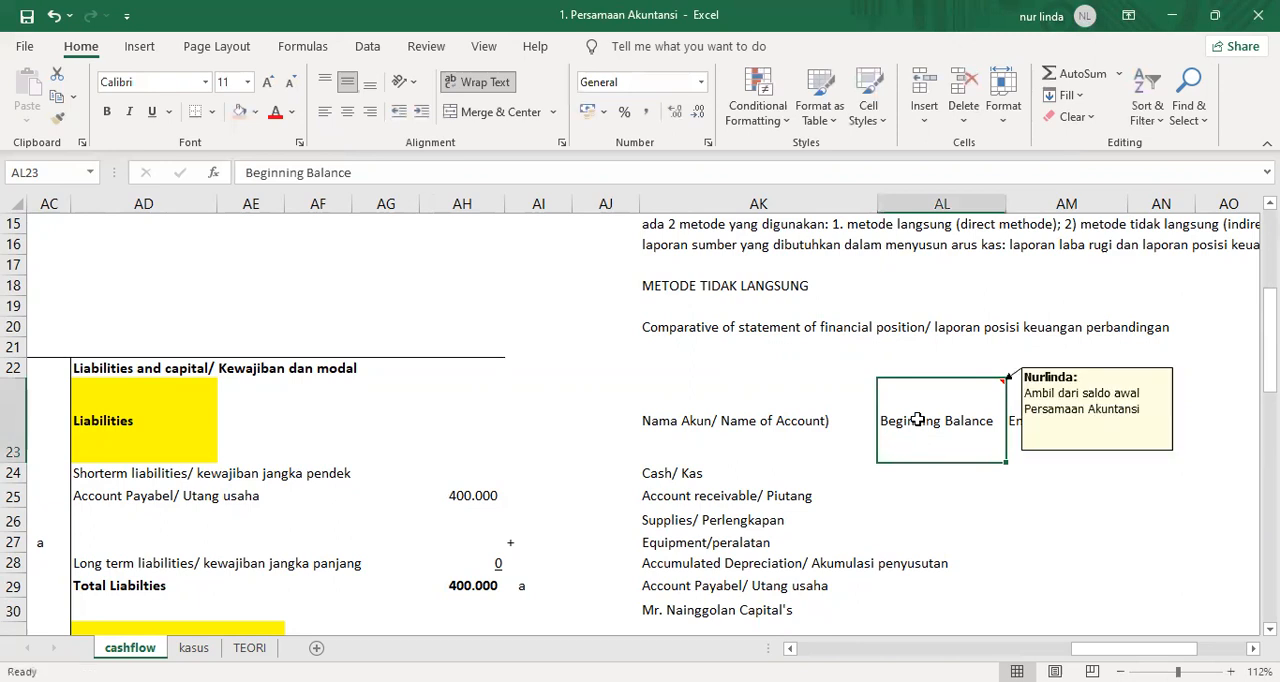
right_click(917, 420)
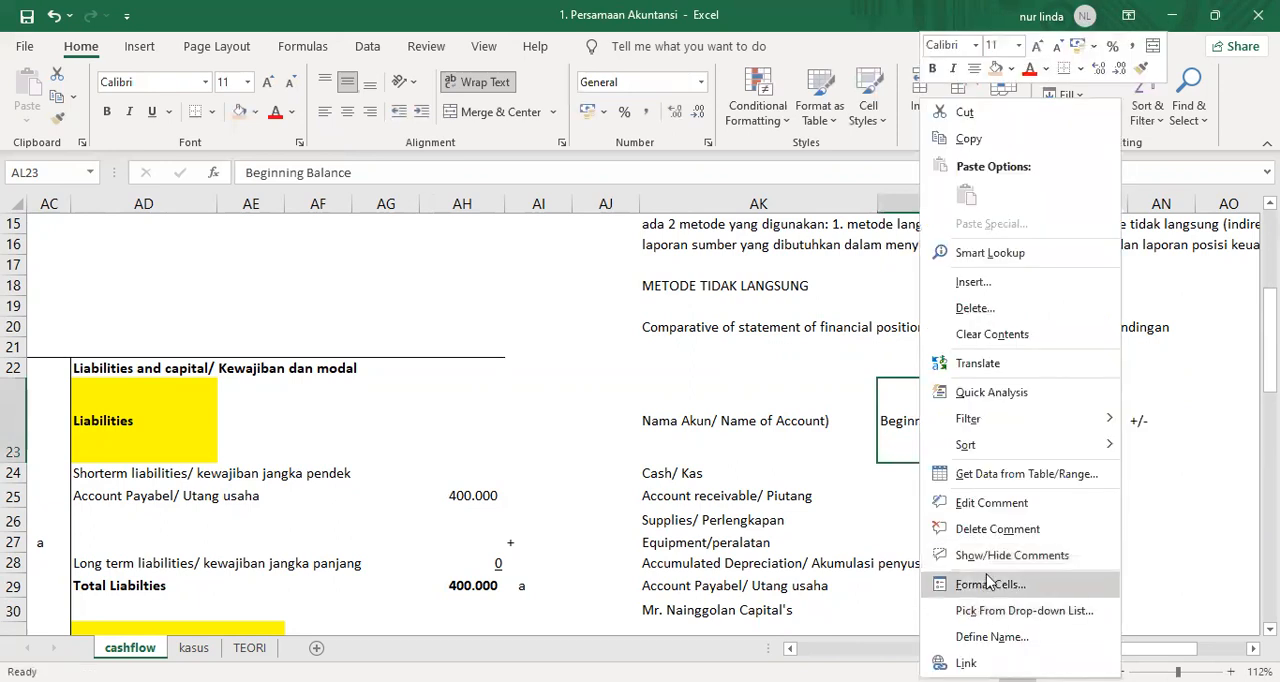
left_click(993, 556)
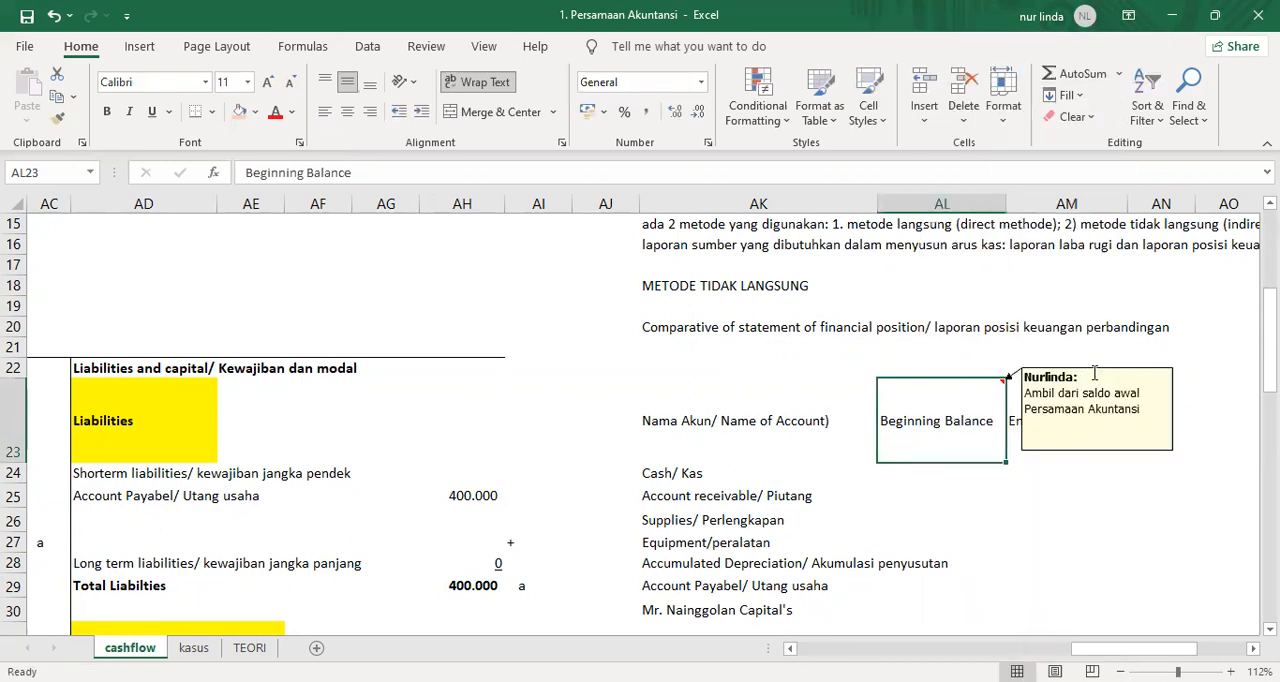
Shorten the Beginning Balance comment box to fit its text and move it above the header in AL23.
left_click(1094, 397)
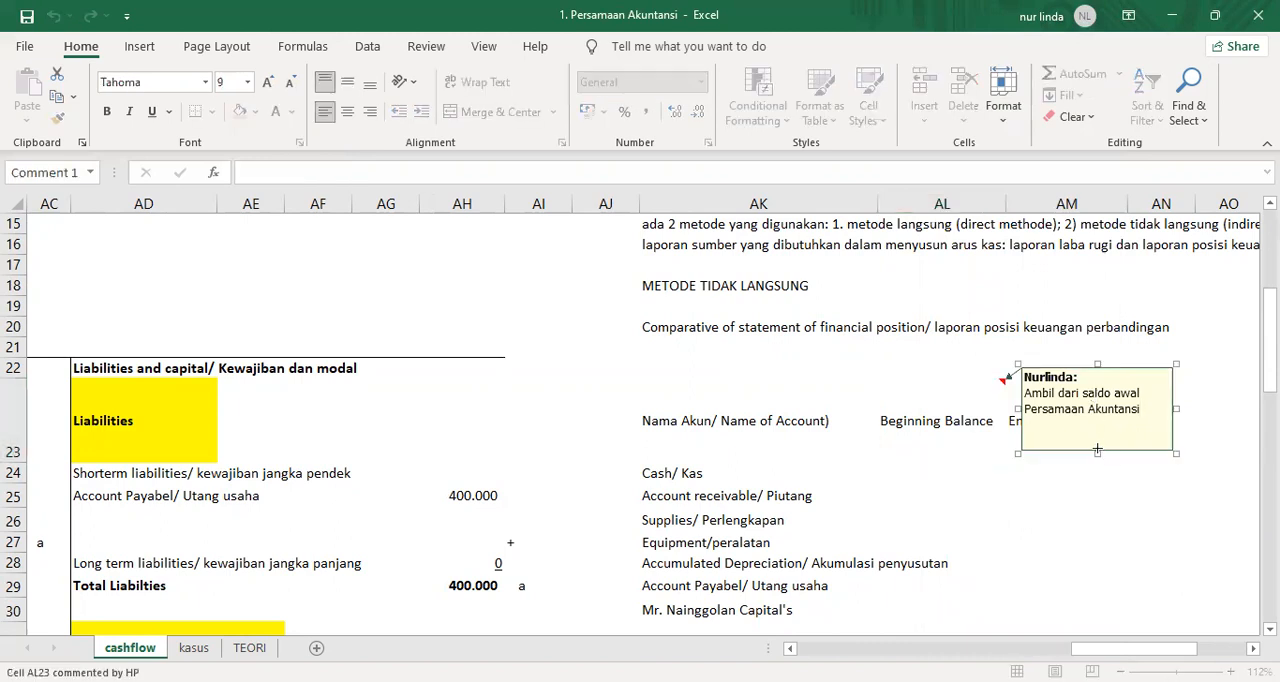
left_click_drag(1099, 423, 1099, 423)
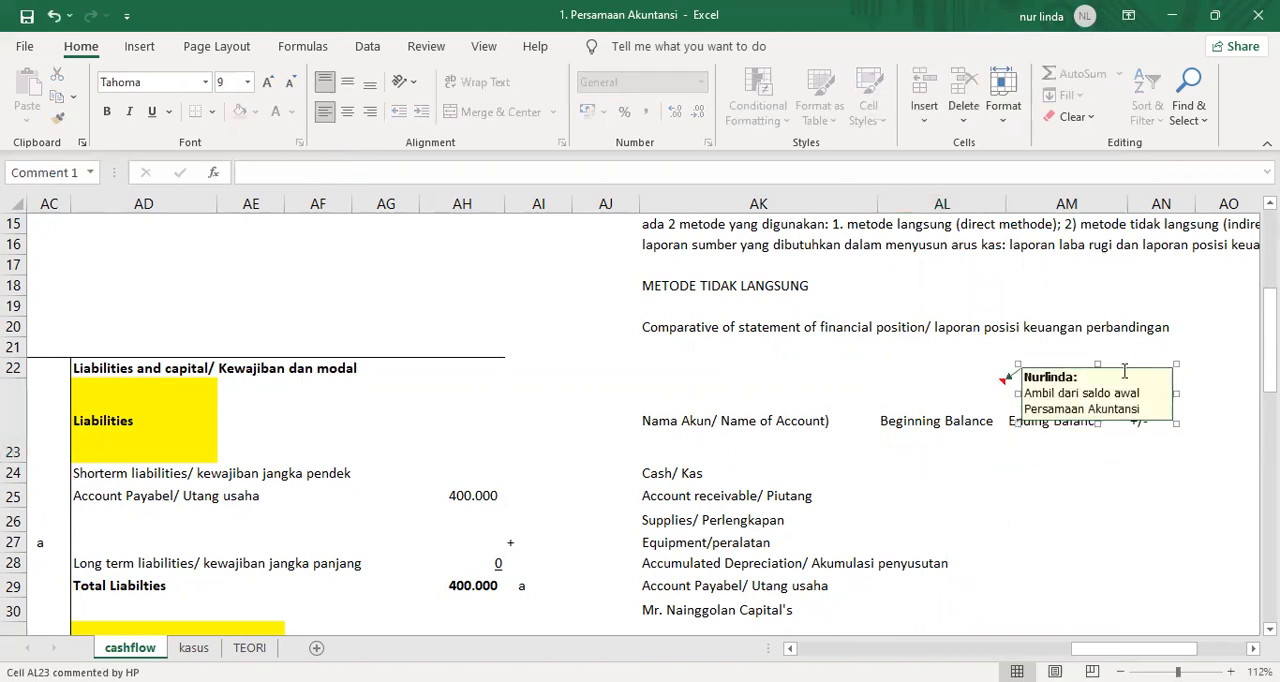
left_click_drag(1125, 368, 956, 340)
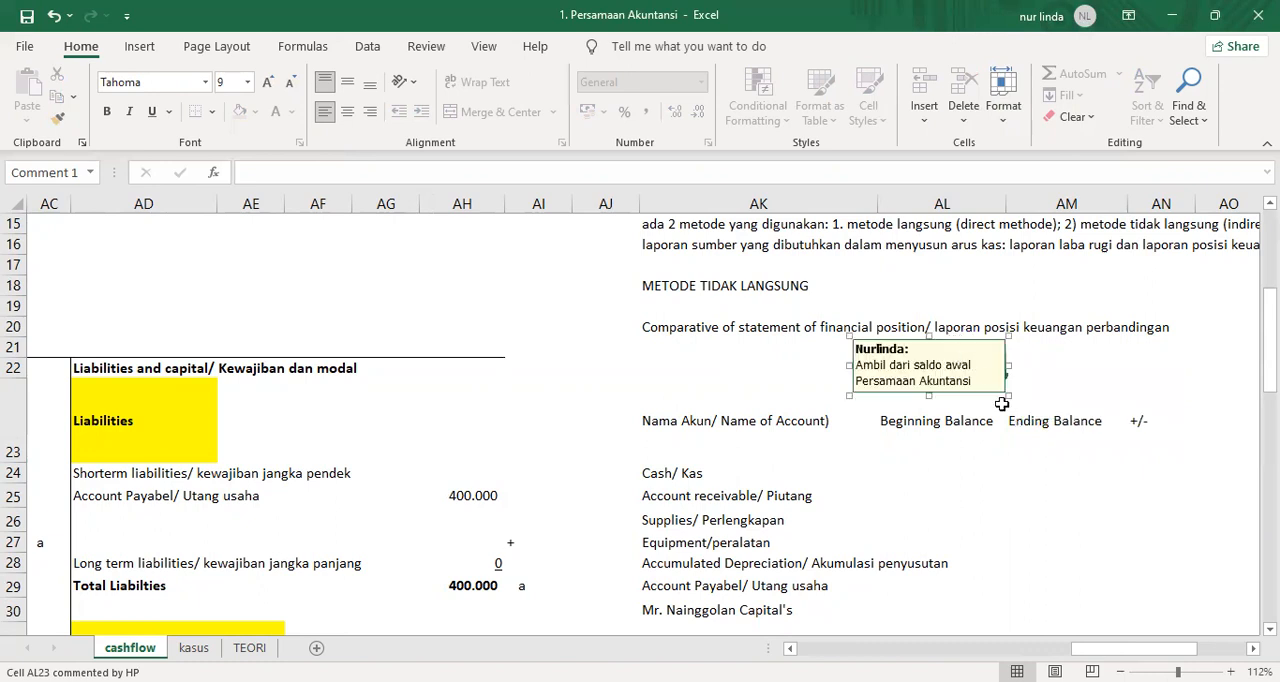
Insert a comment on the Ending Balance header in AM23 and replace its heading with the author's name.
left_click(1060, 418)
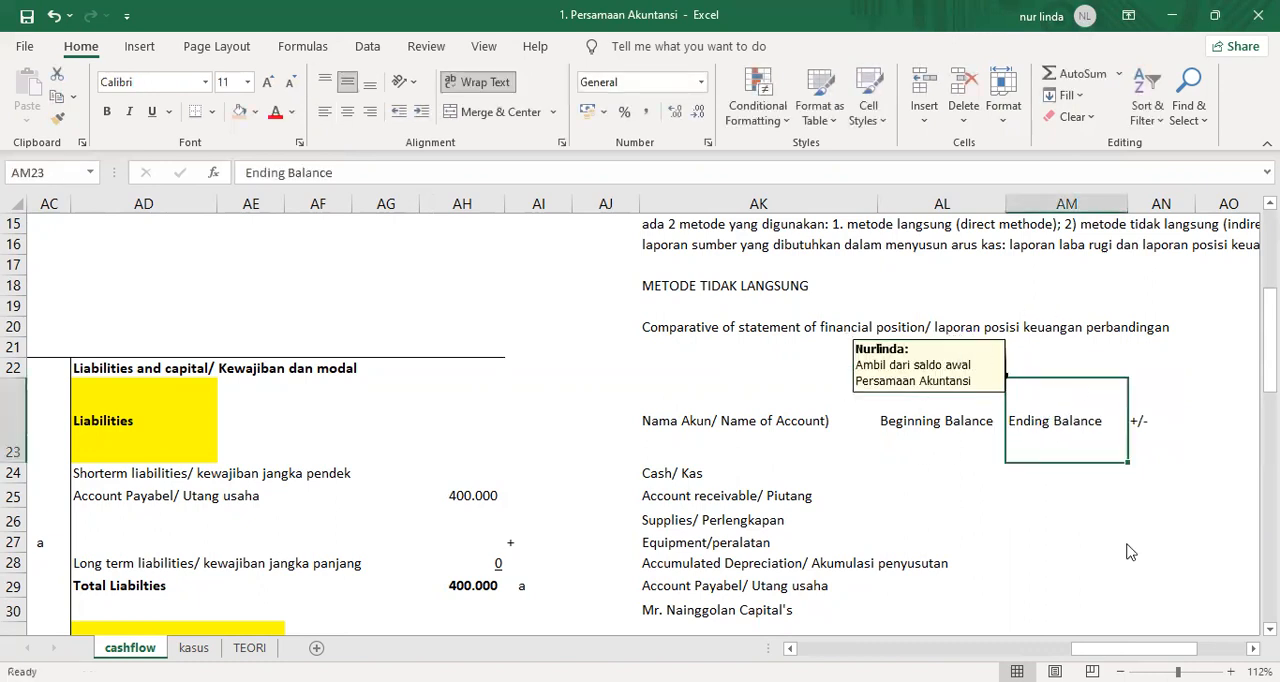
right_click(1046, 412)
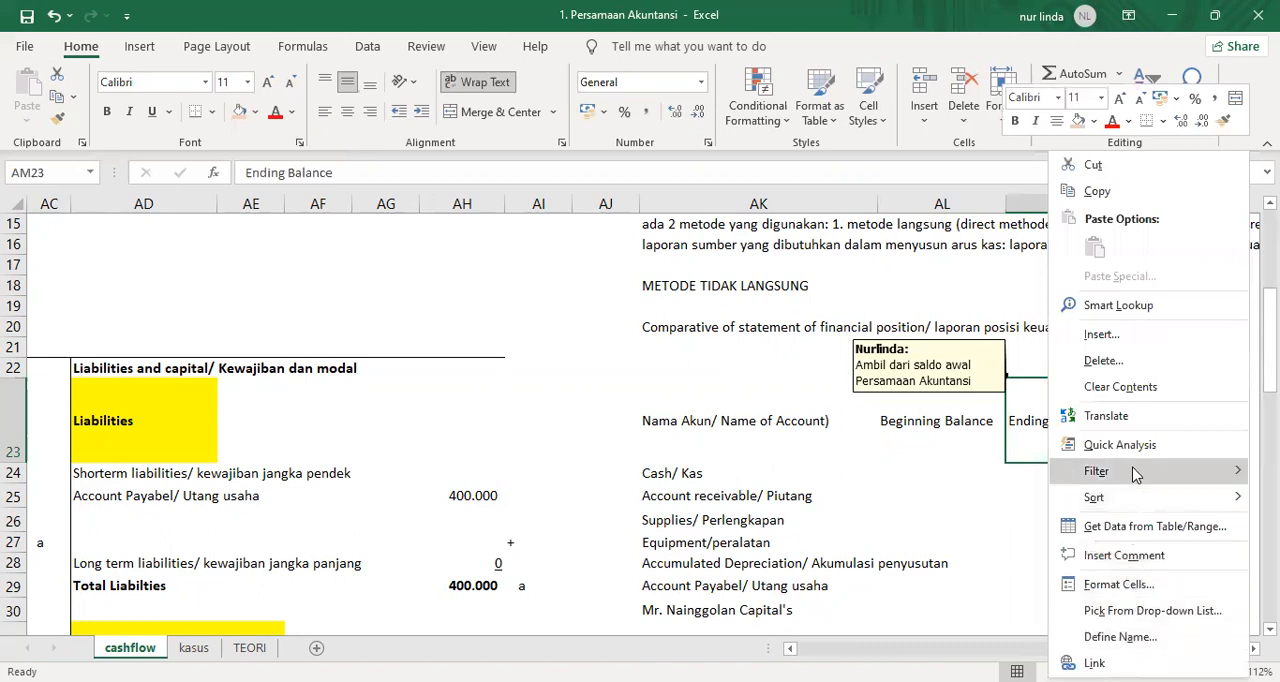
left_click(1124, 555)
key("Up")
key("Delete")
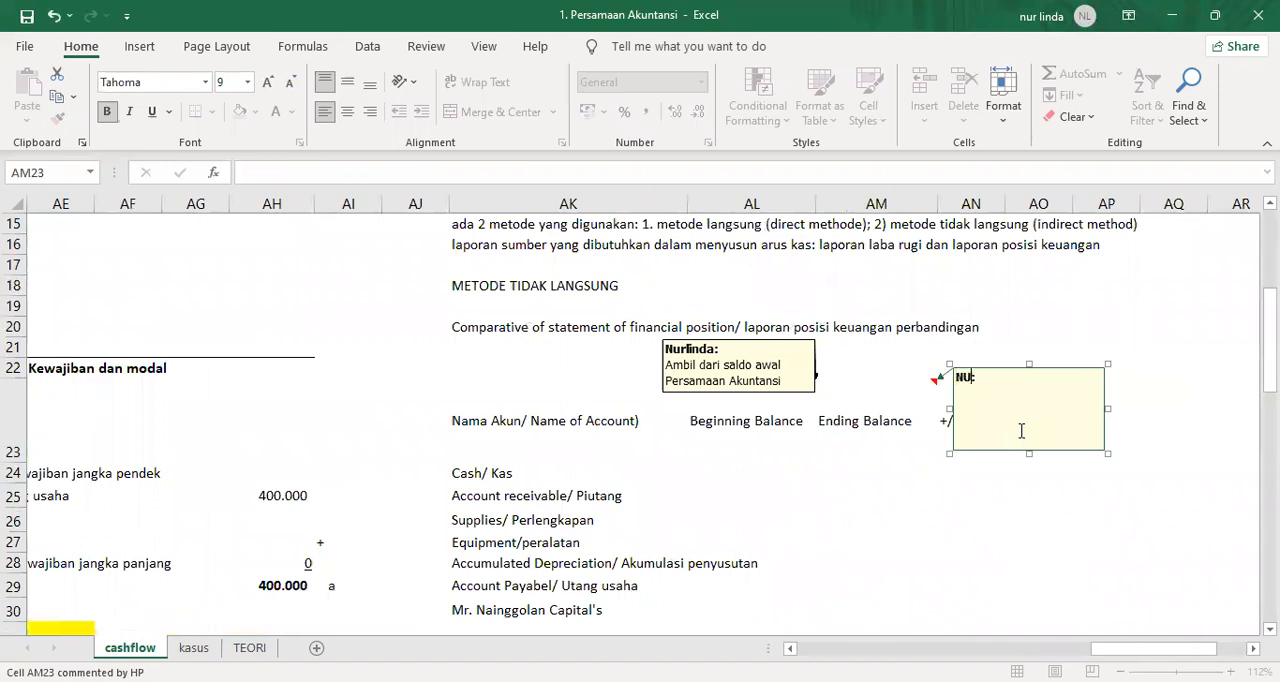
key("BackSpace")
type("urlinda:")
key("Down")
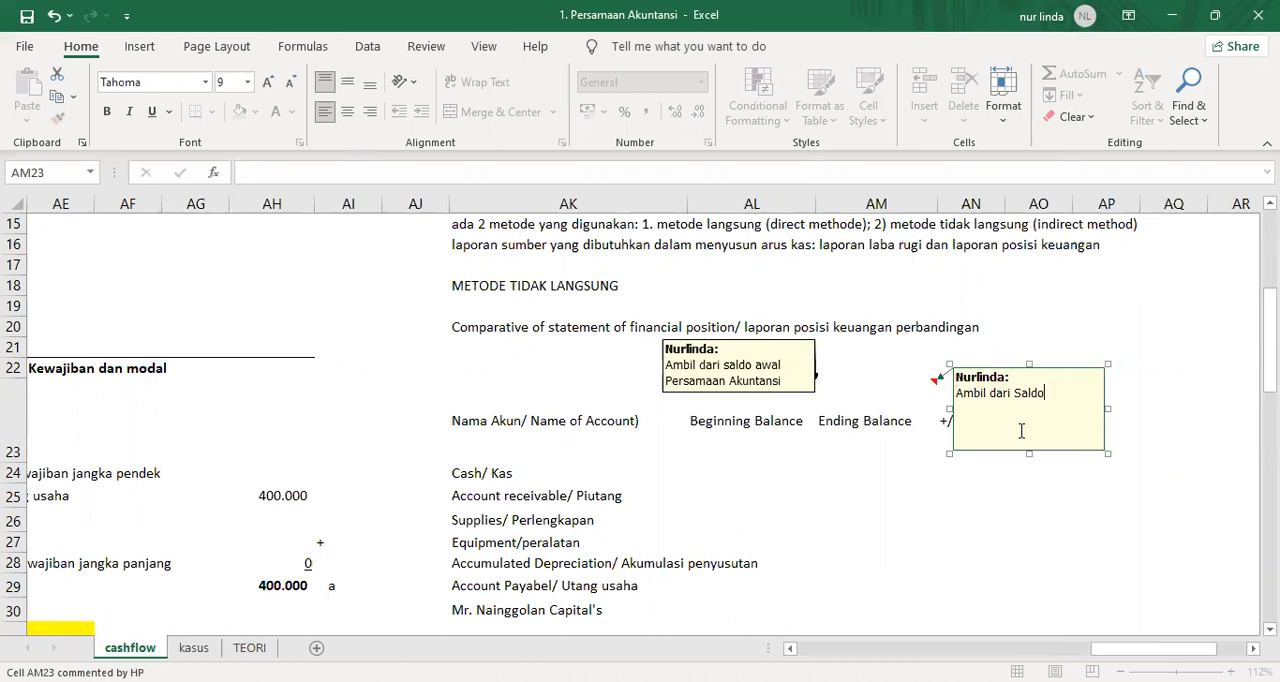
Complete the comment on AM23 so that it reads "Ambil dari Saldo yang berasal dari laporan posisi keuangan".
type("yang berasal dari laporan posisi keuangan")
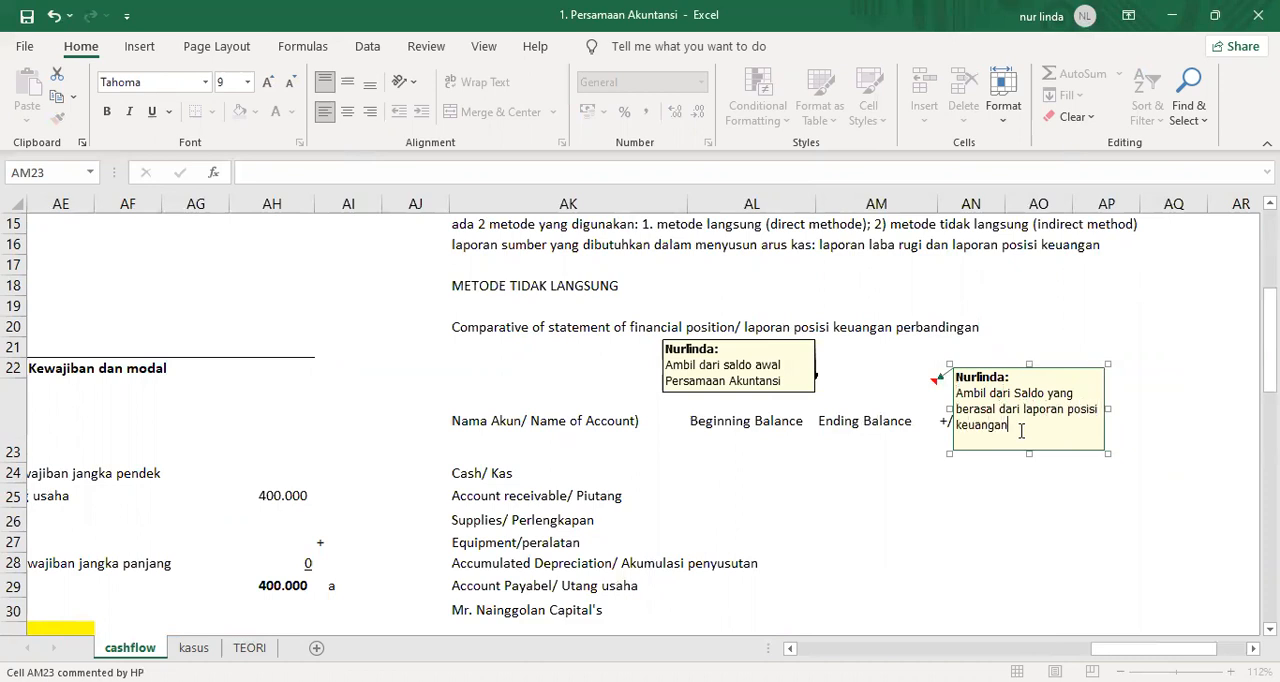
left_click(866, 426)
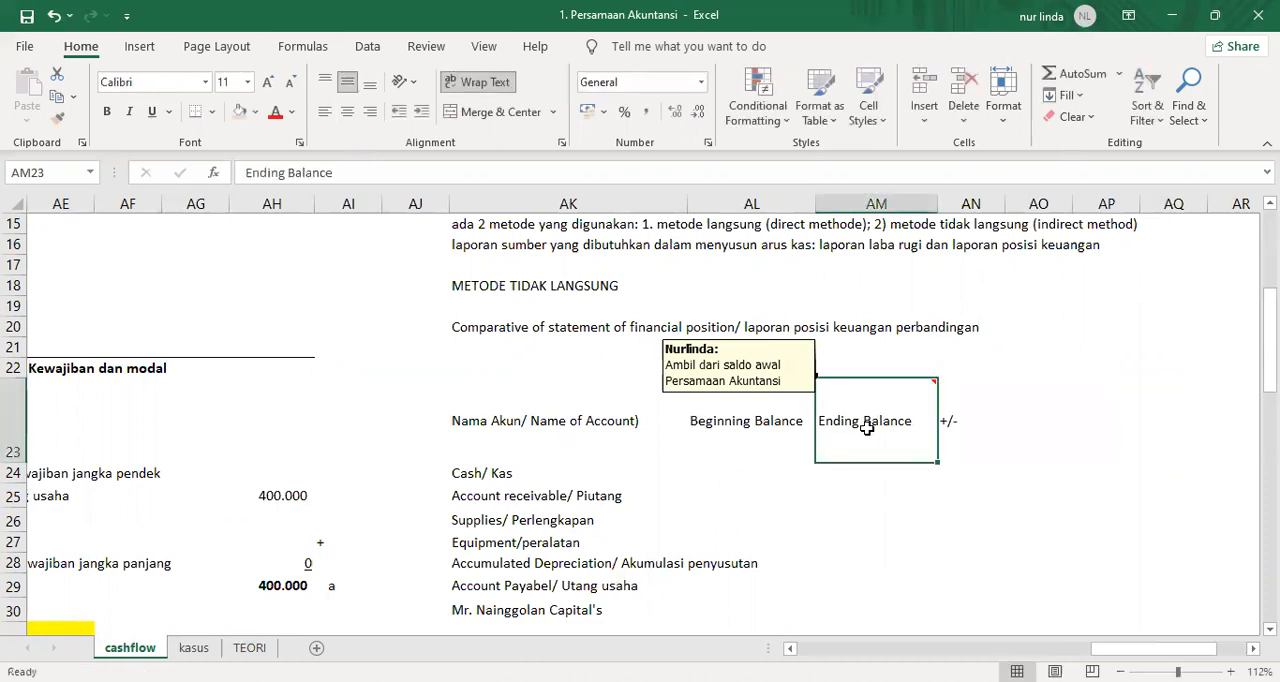
Set the Ending Balance comment to stay permanently shown and move its box up over the header.
right_click(866, 426)
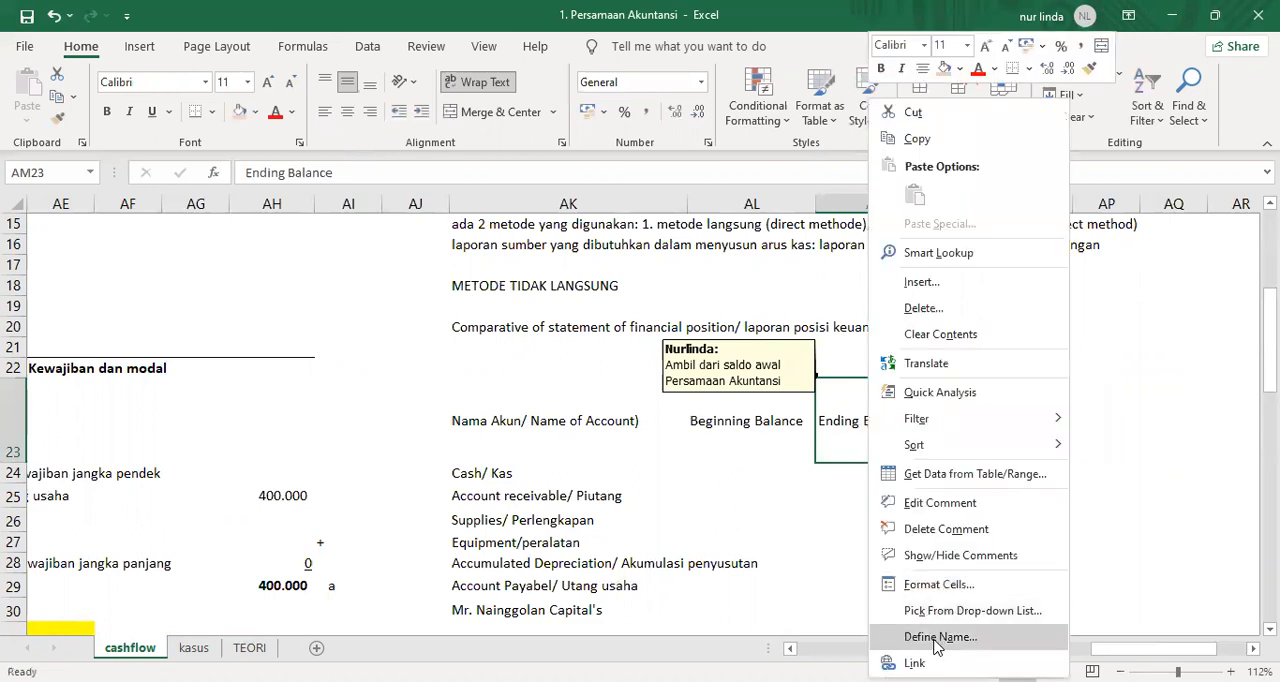
left_click(946, 557)
left_click(1036, 364)
left_click_drag(1036, 364, 916, 338)
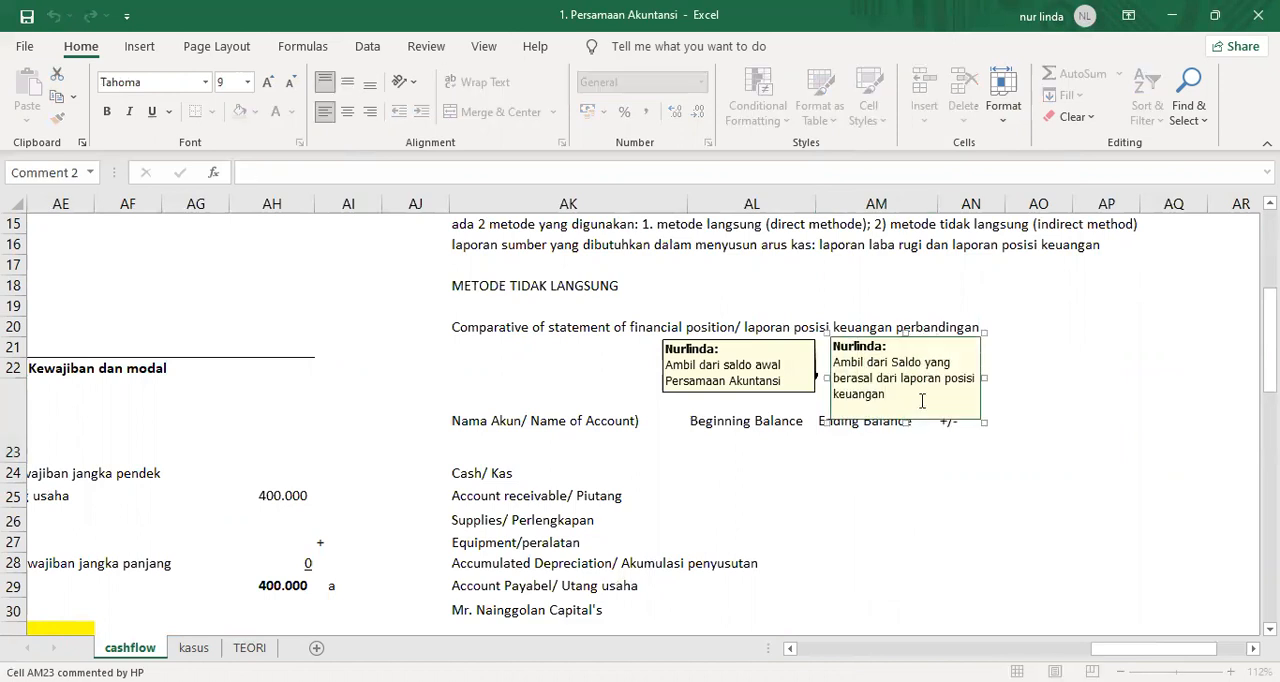
Shorten the Ending Balance comment box to fit its three lines of text so the header is uncovered.
left_click(967, 345)
left_click(982, 394)
left_click_drag(904, 421, 904, 400)
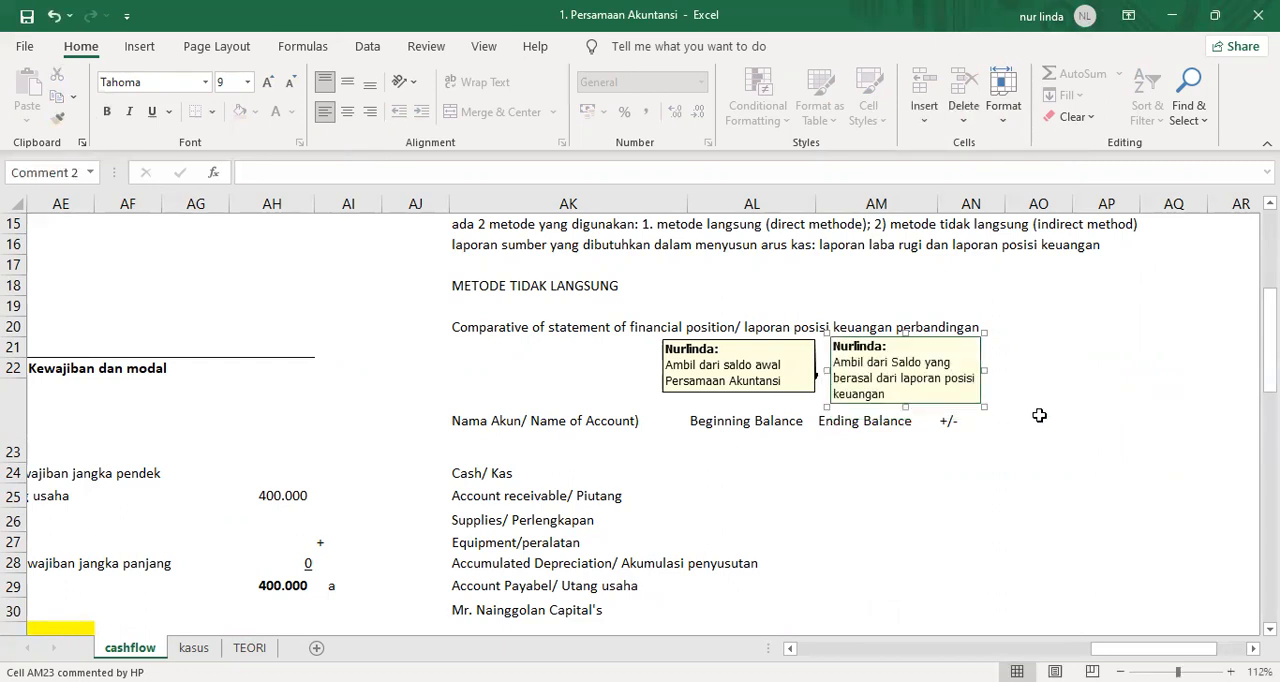
left_click(1040, 416)
left_click(874, 420)
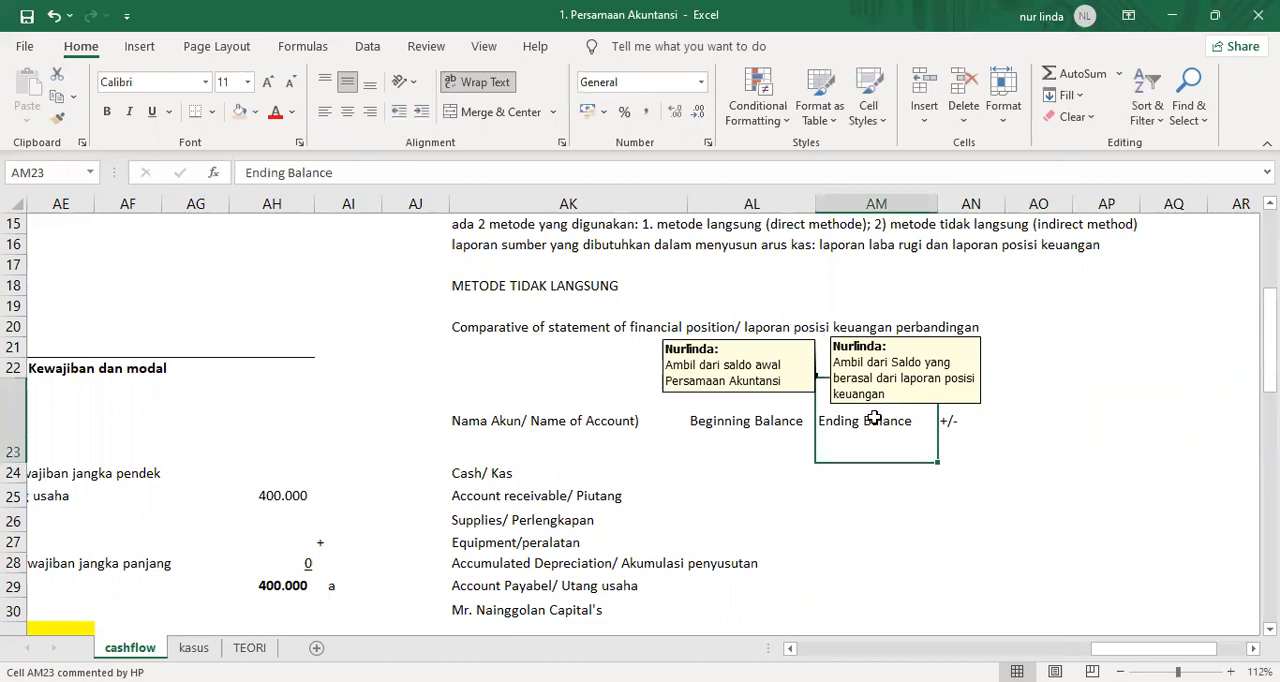
Reposition both comment boxes side by side, shifting the Beginning Balance one towards column AK and the Ending Balance one over columns AL and AM.
left_click(750, 385)
left_click_drag(700, 337, 636, 337)
left_click(858, 340)
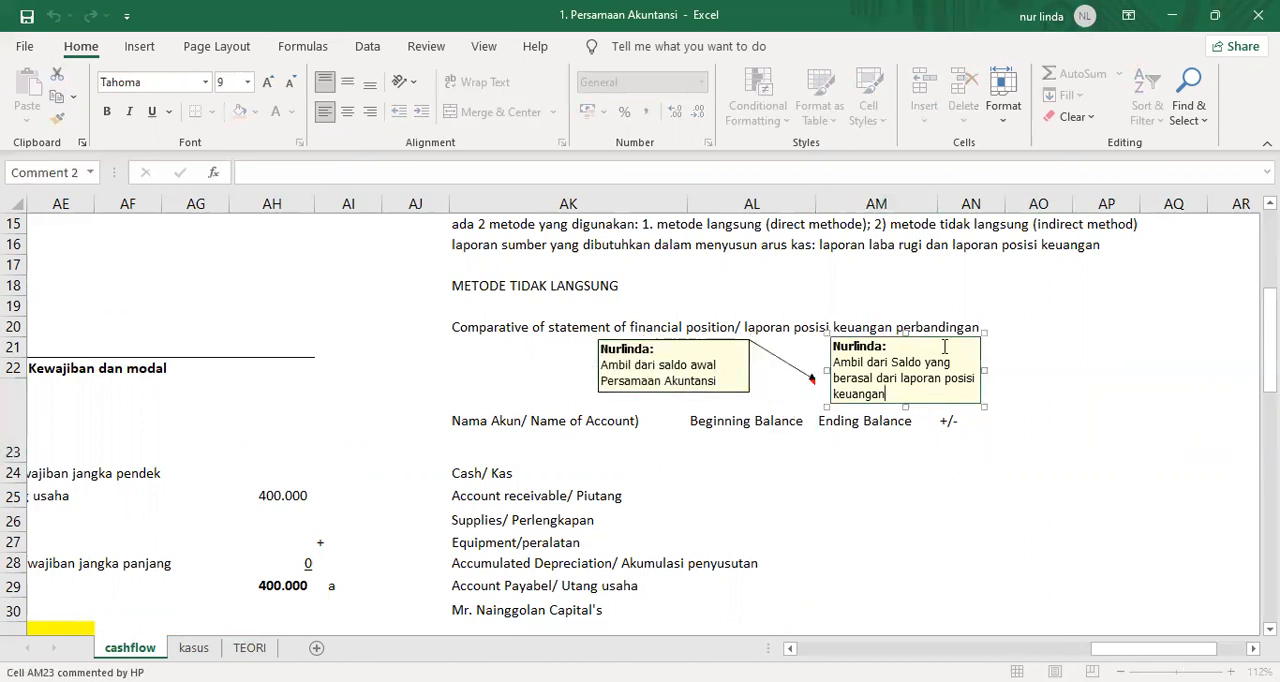
left_click_drag(956, 334, 876, 343)
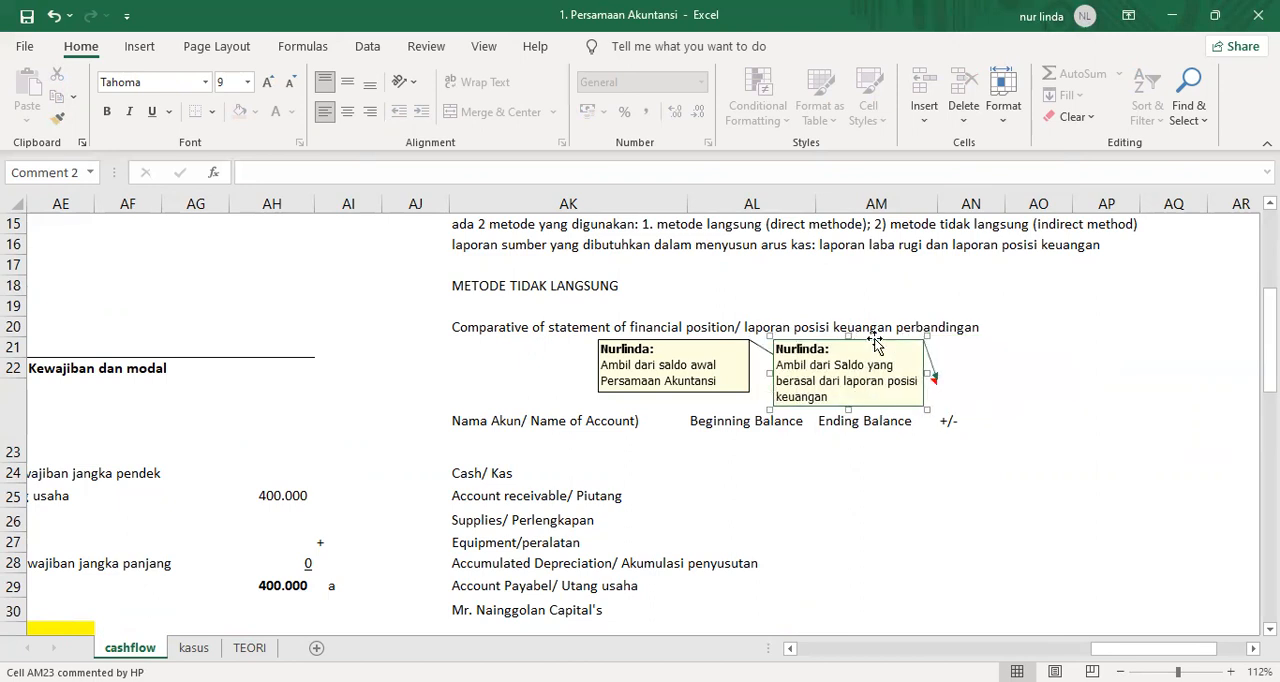
left_click(777, 442)
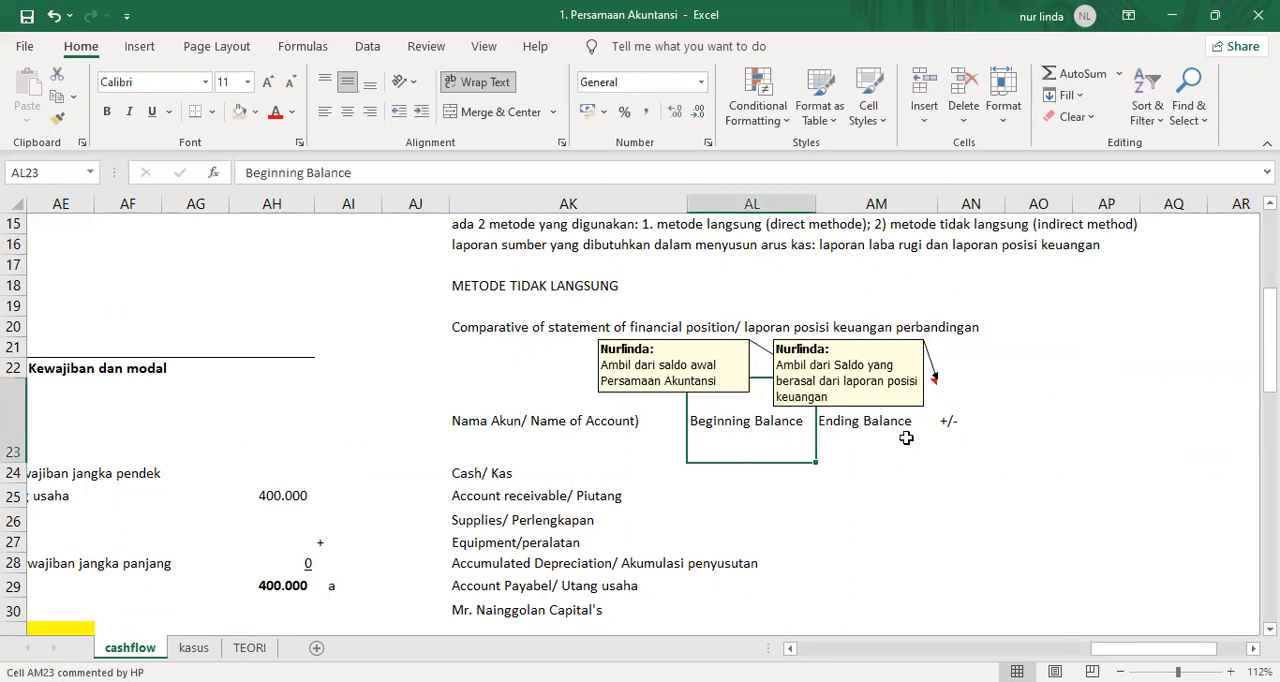
mouse_move(714, 340)
left_mouse_down()
mouse_move(675, 340)
mouse_move(721, 344)
left_mouse_up()
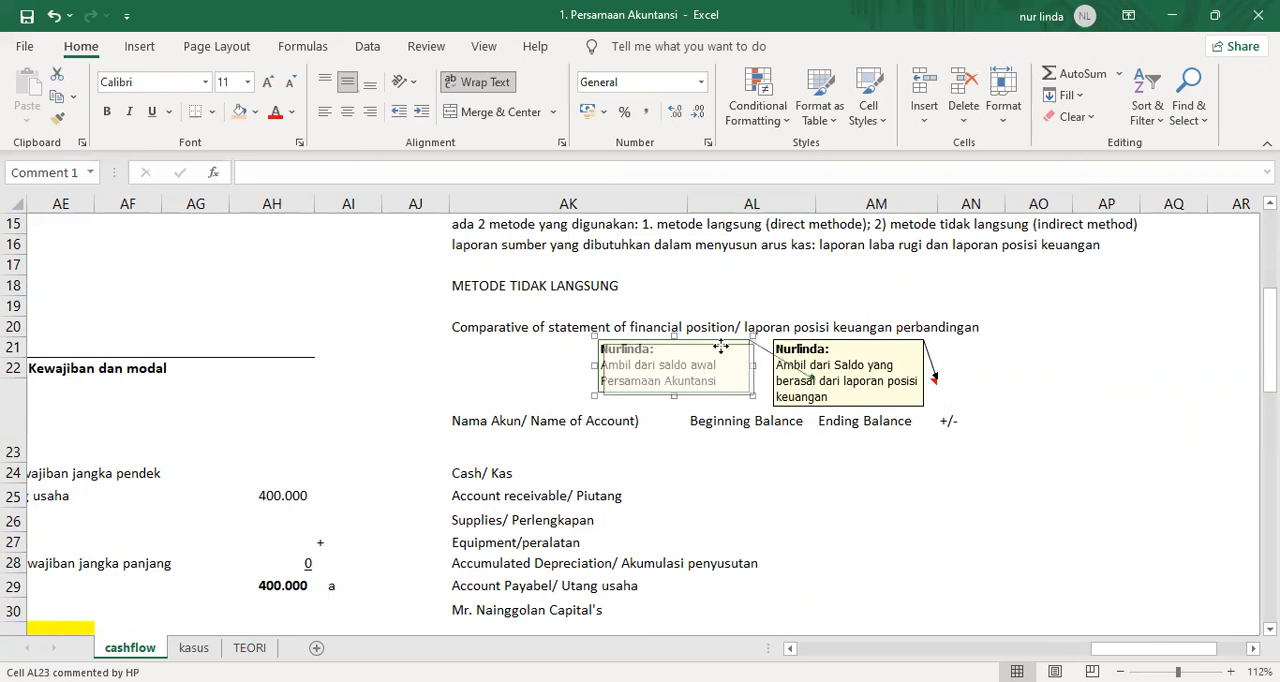
left_click(535, 387)
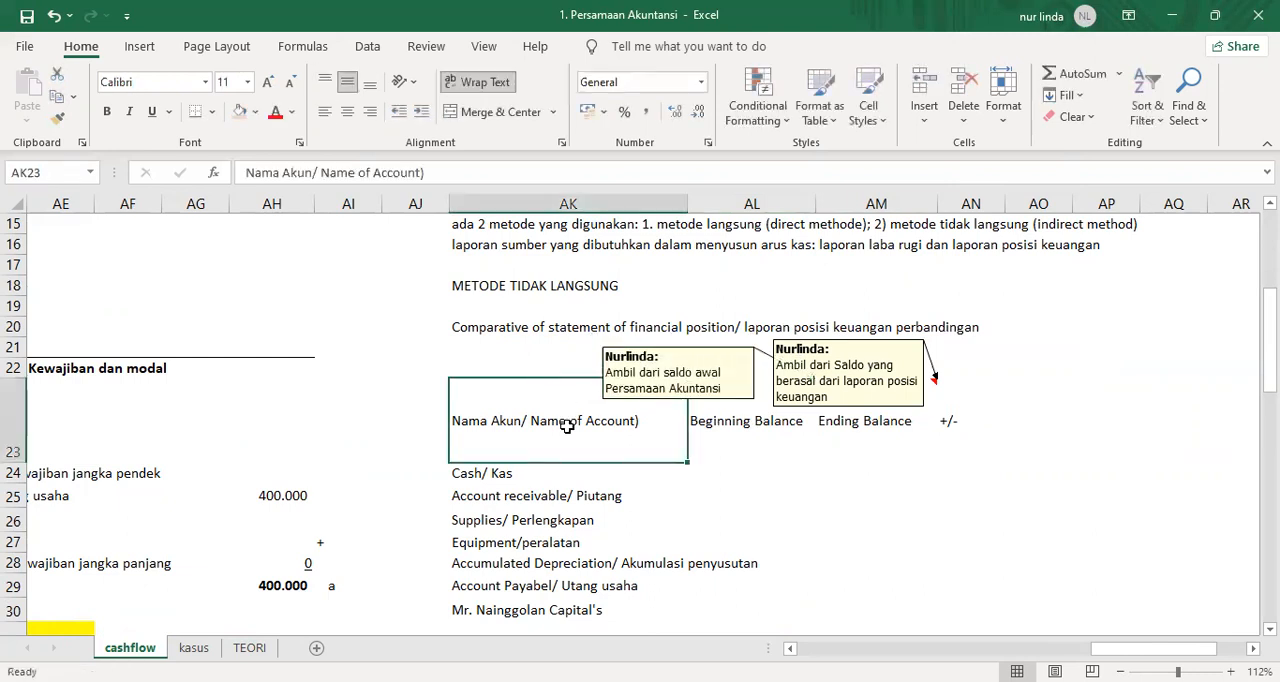
scroll(509, 548, "down", 1)
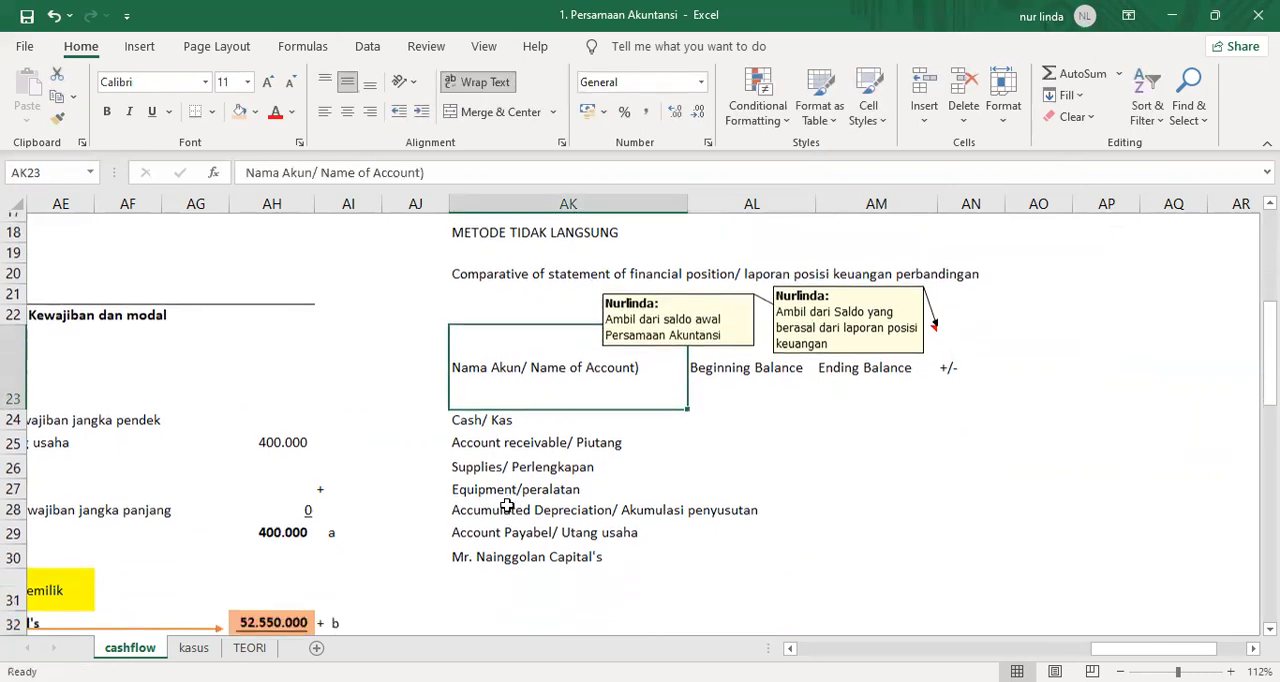
left_click_drag(490, 411, 511, 548)
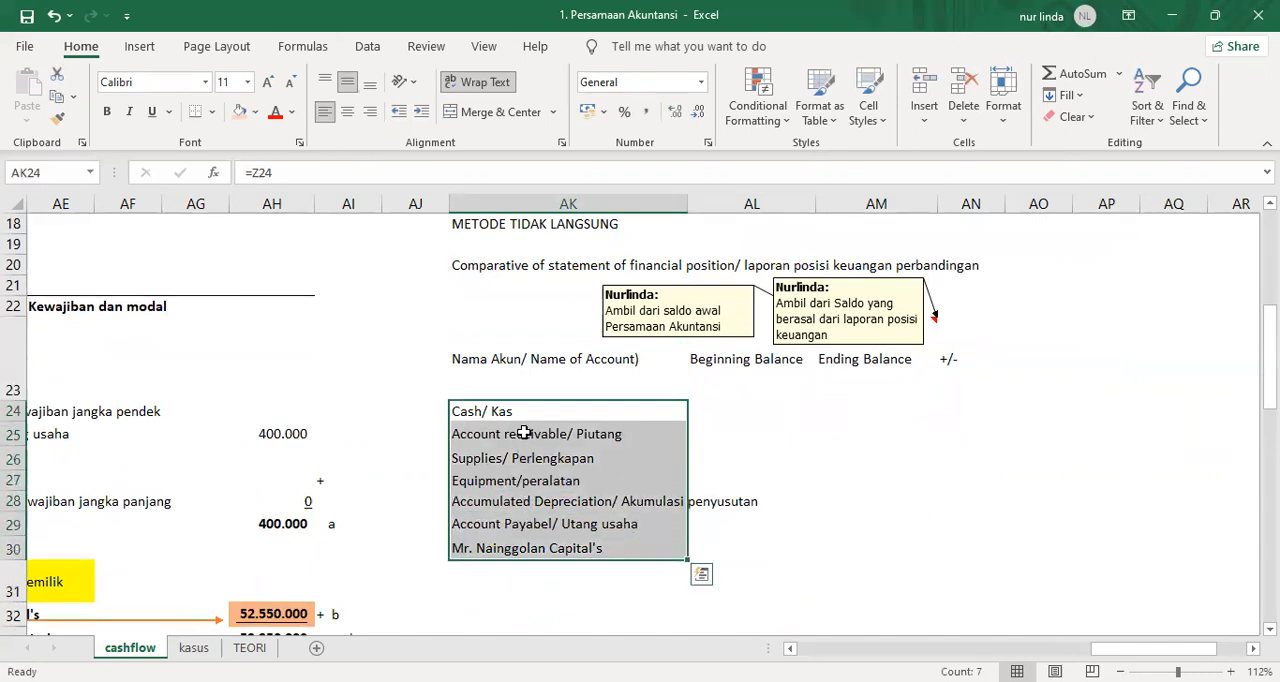
left_click(844, 443)
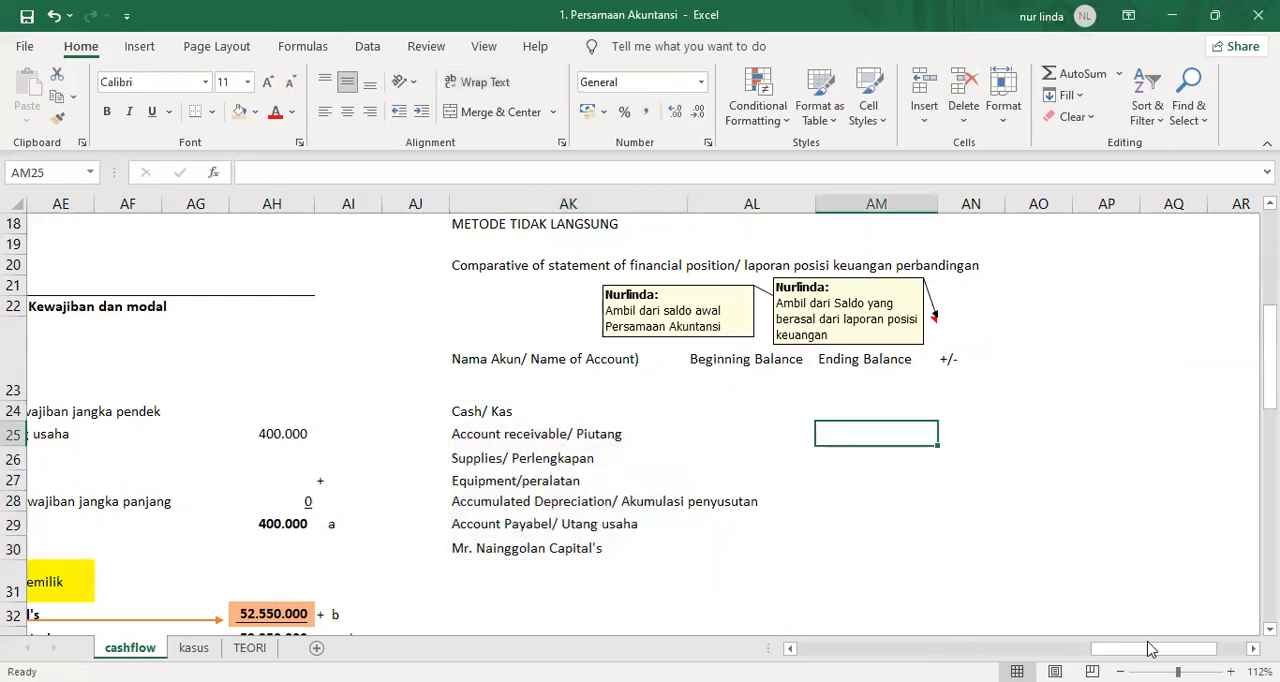
Fill the 01-Jan-21 opening balances in C24:I24 of the accounting equation table with yellow.
left_click_drag(1150, 648, 1086, 648)
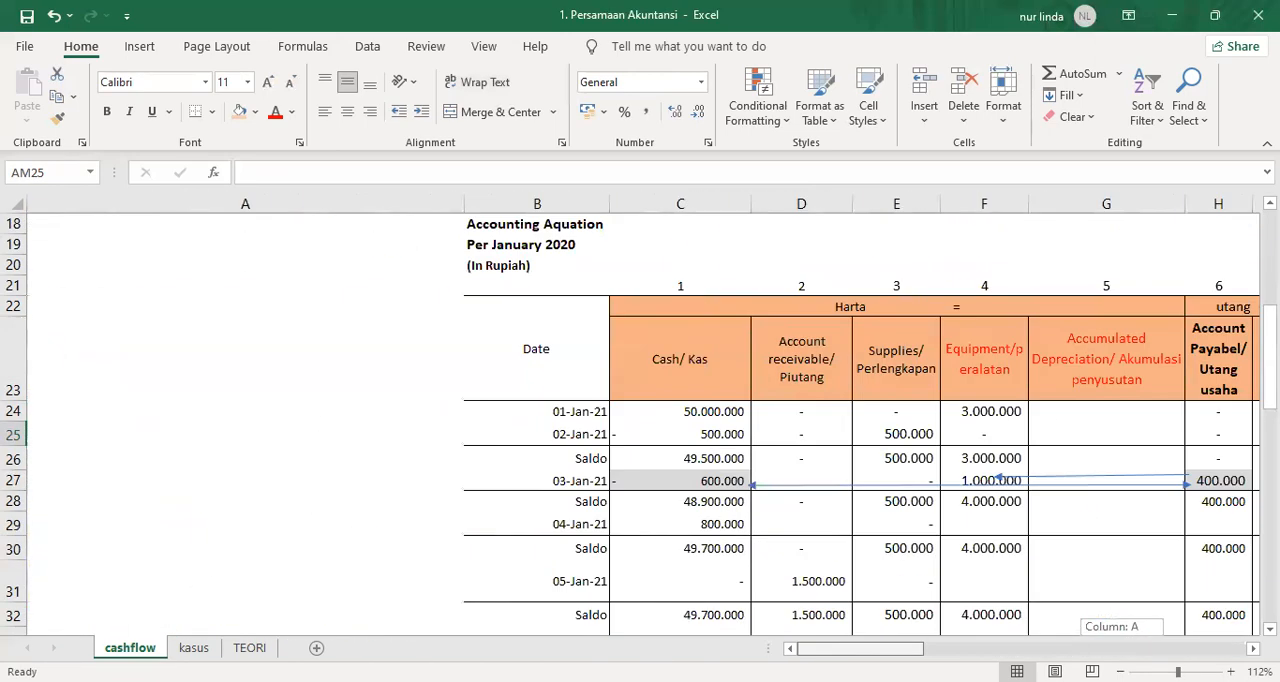
left_click(668, 436)
left_click_drag(825, 443, 1060, 438)
left_click_drag(667, 408, 862, 412)
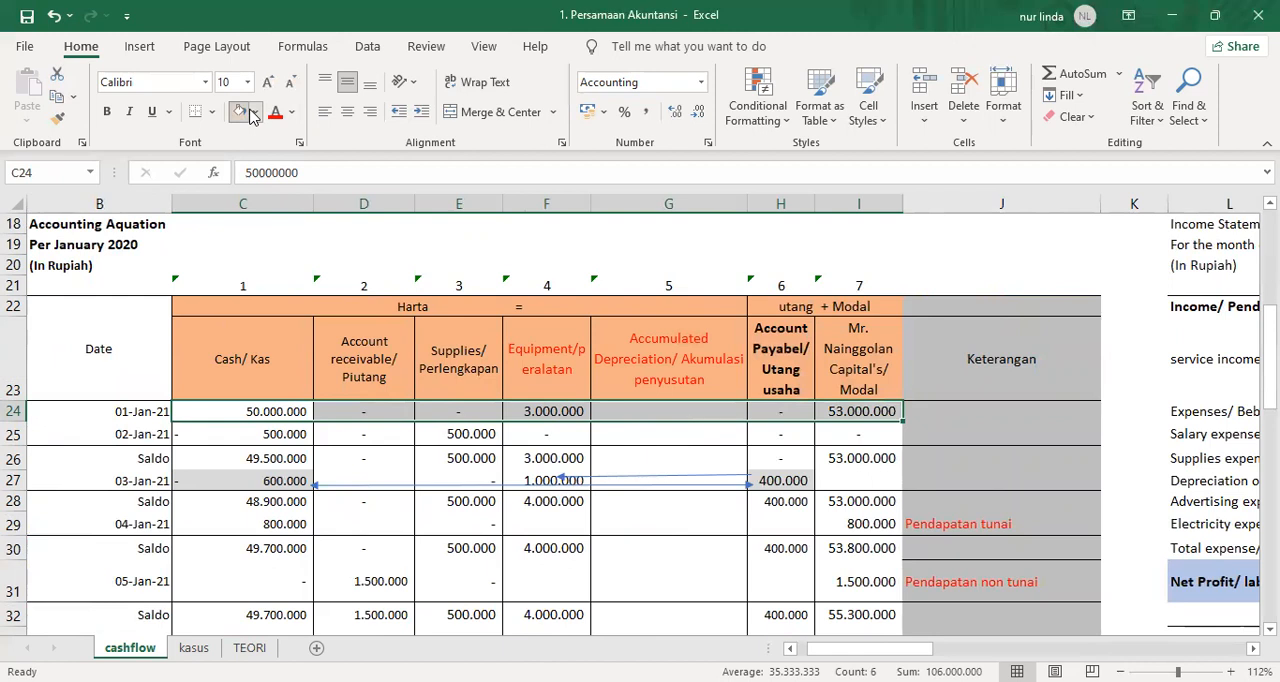
left_click(253, 116)
left_click(289, 288)
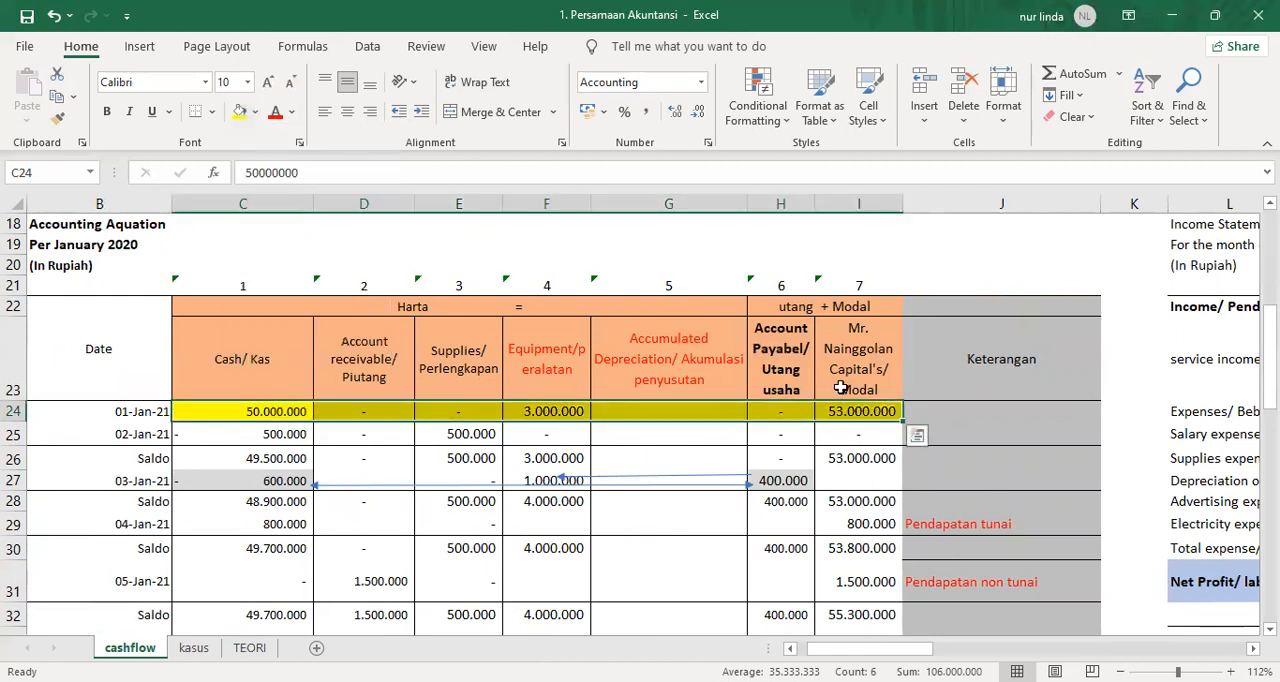
Link the beginning balance of Cash in AL24 to the accounting equation with the formula =C24.
scroll(643, 415, "right", 1)
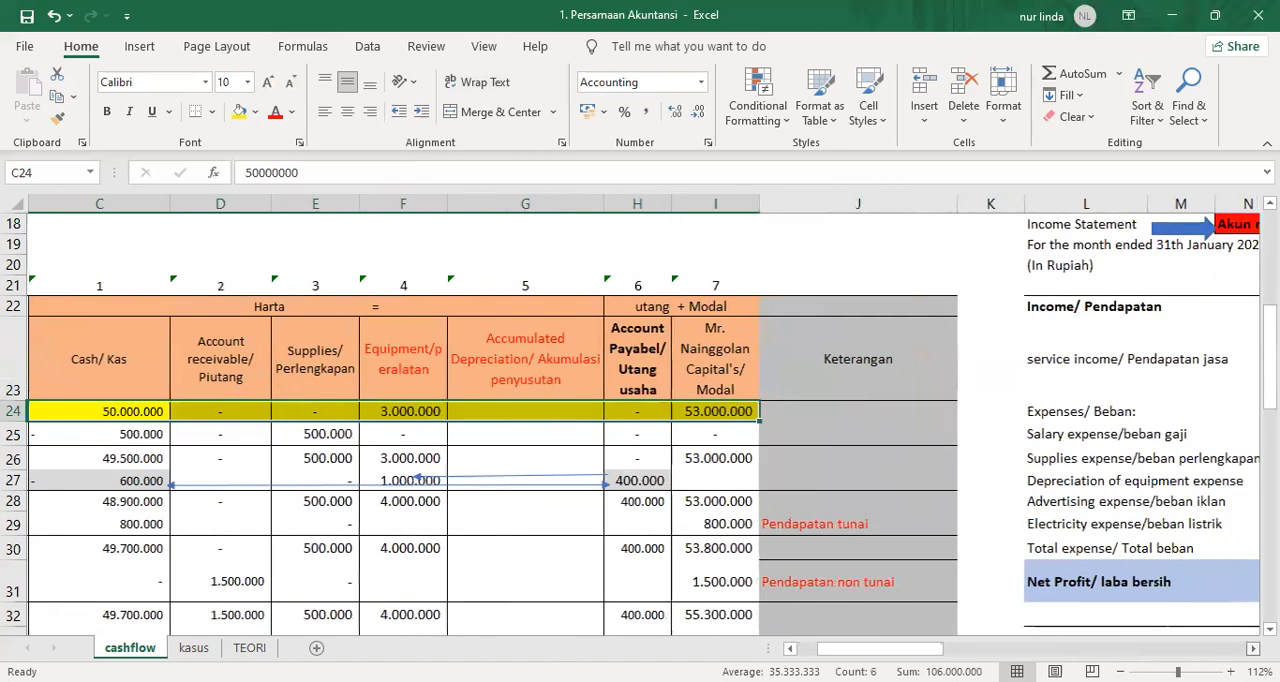
scroll(786, 535, "right", 10)
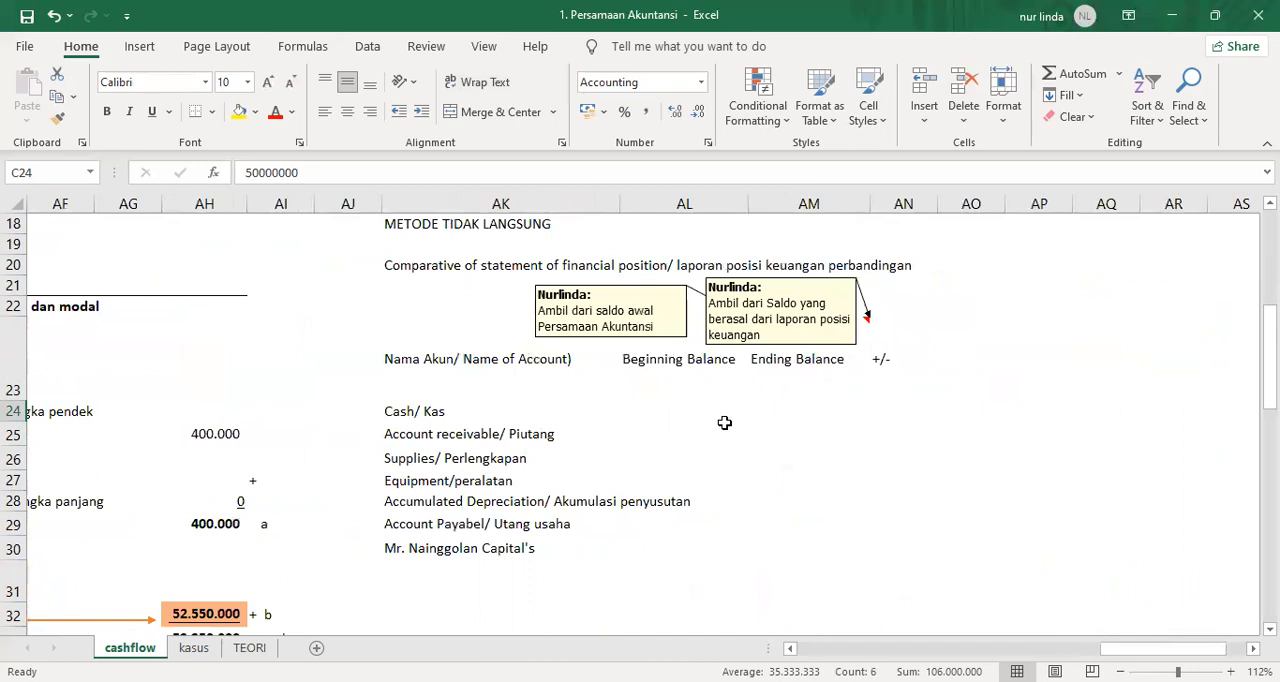
left_click(674, 398)
left_click(677, 410)
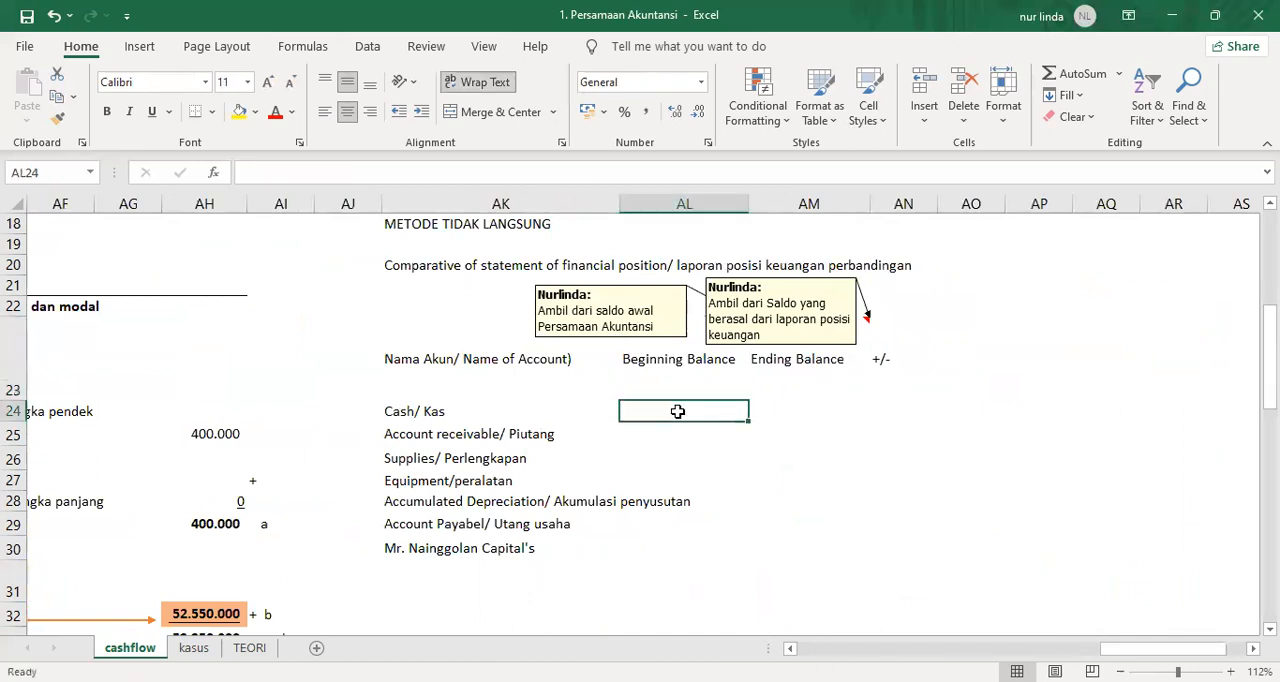
type("=")
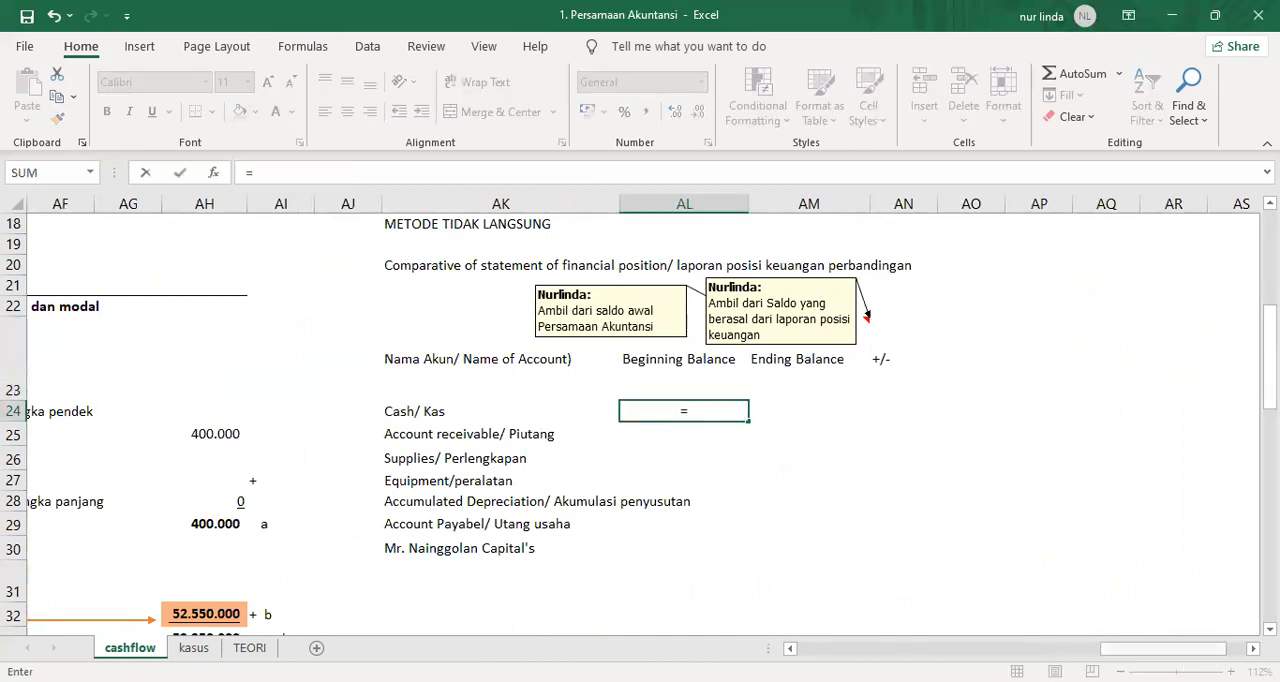
left_click_drag(1127, 649, 820, 649)
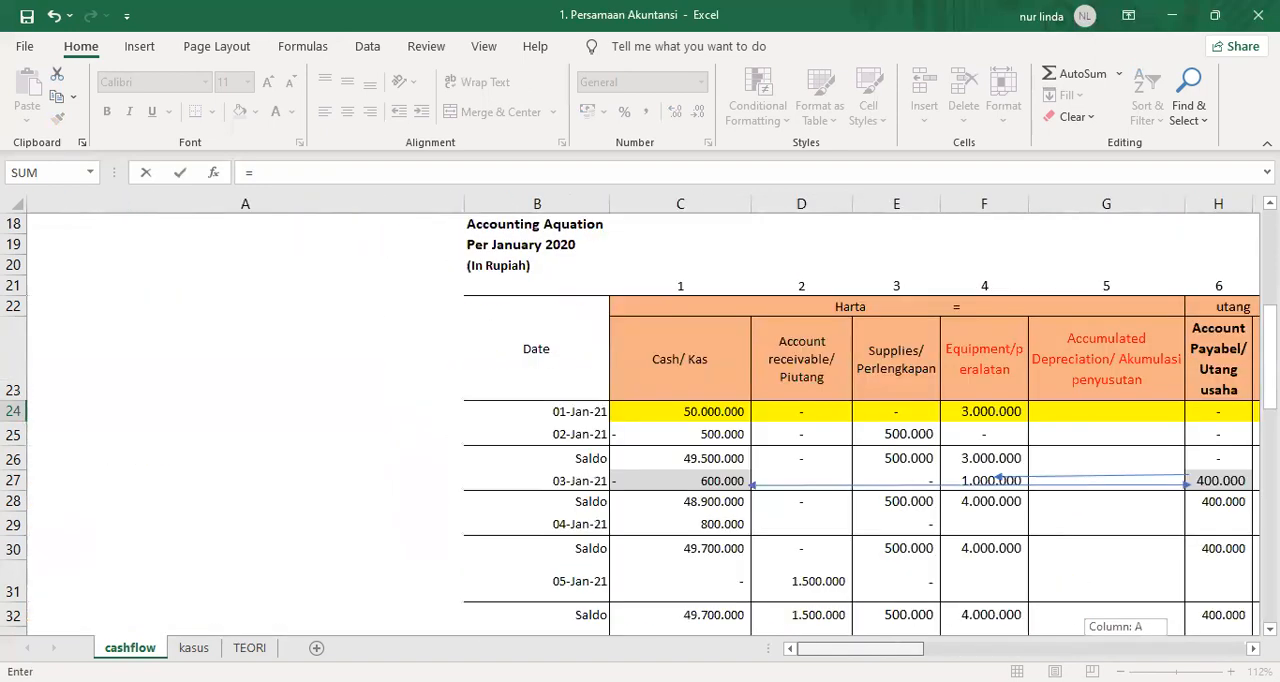
left_click(703, 410)
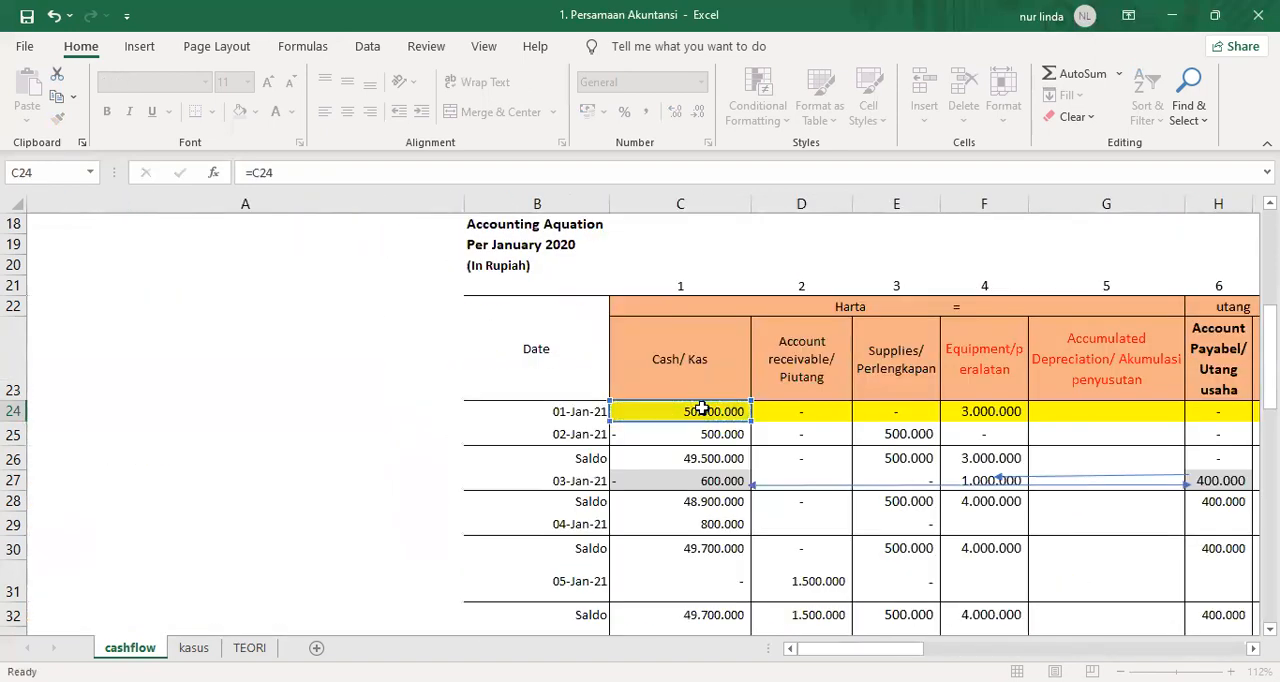
key("Return")
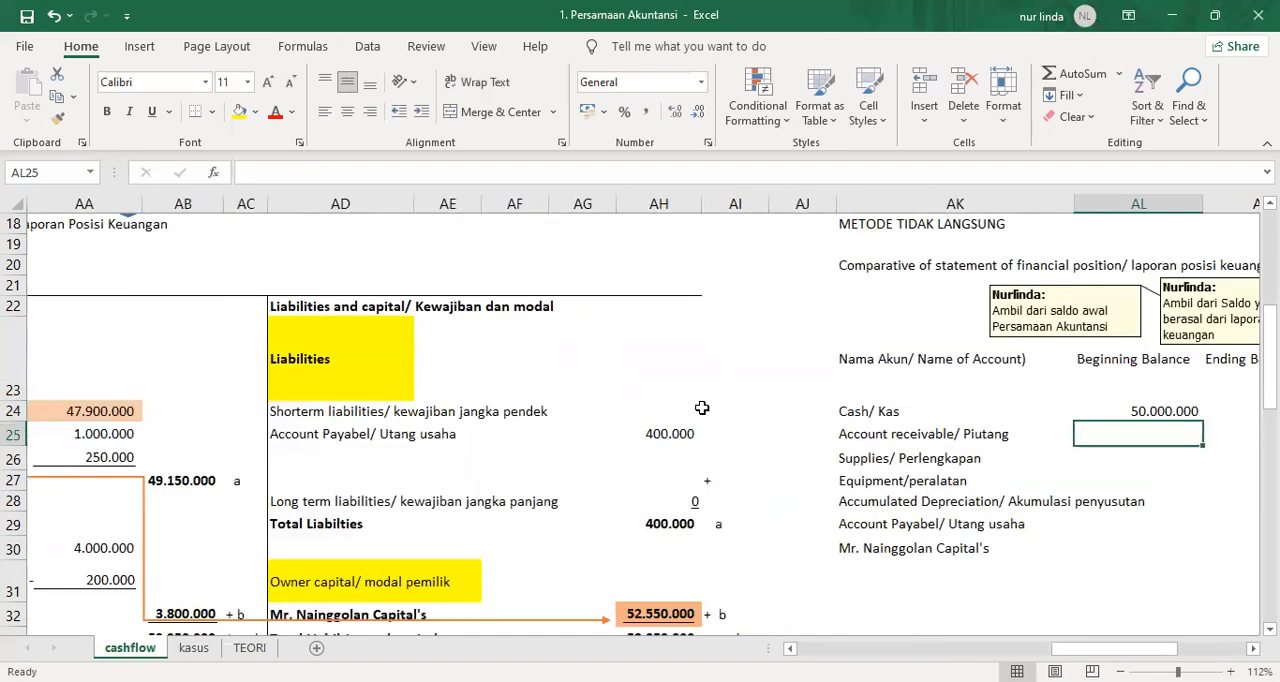
Enter 0 as the beginning balance of Account receivable in AL25 and of Supplies in AL26.
type("0")
key("Return")
type("0")
key("Return")
Link the beginning balance of Equipment in AL27 to the accounting equation with the formula =F24.
type("=")
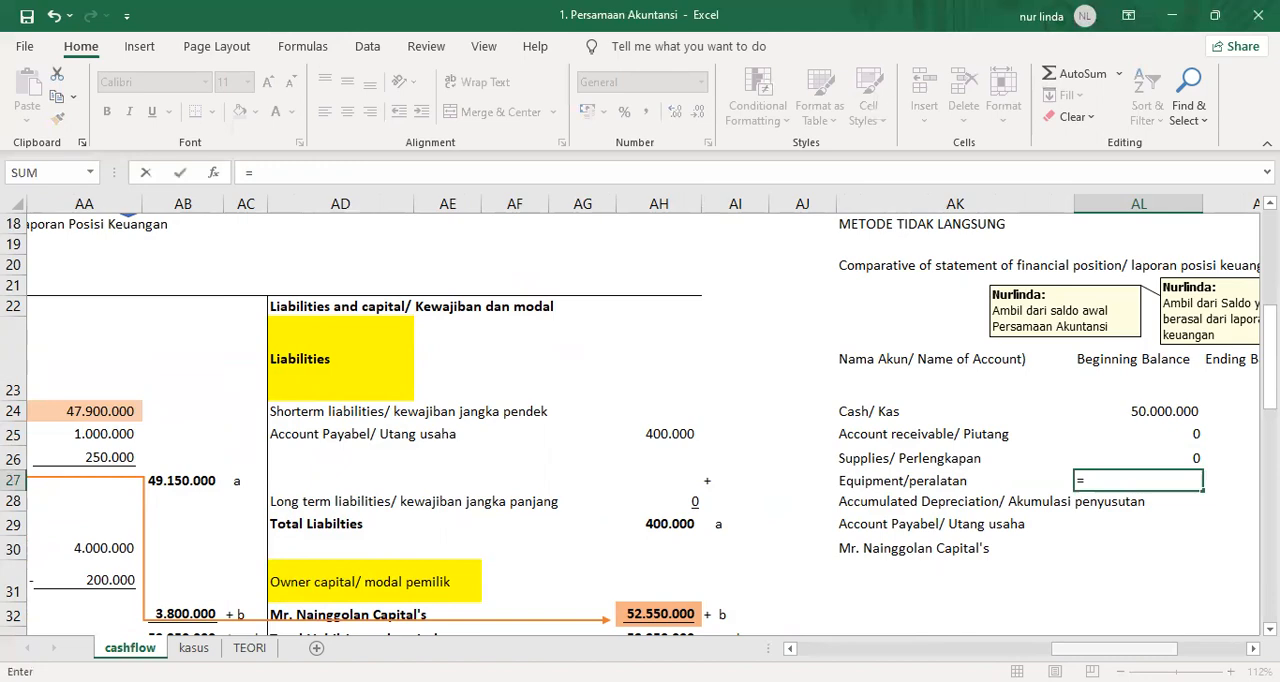
left_click_drag(1124, 649, 864, 649)
left_click(964, 411)
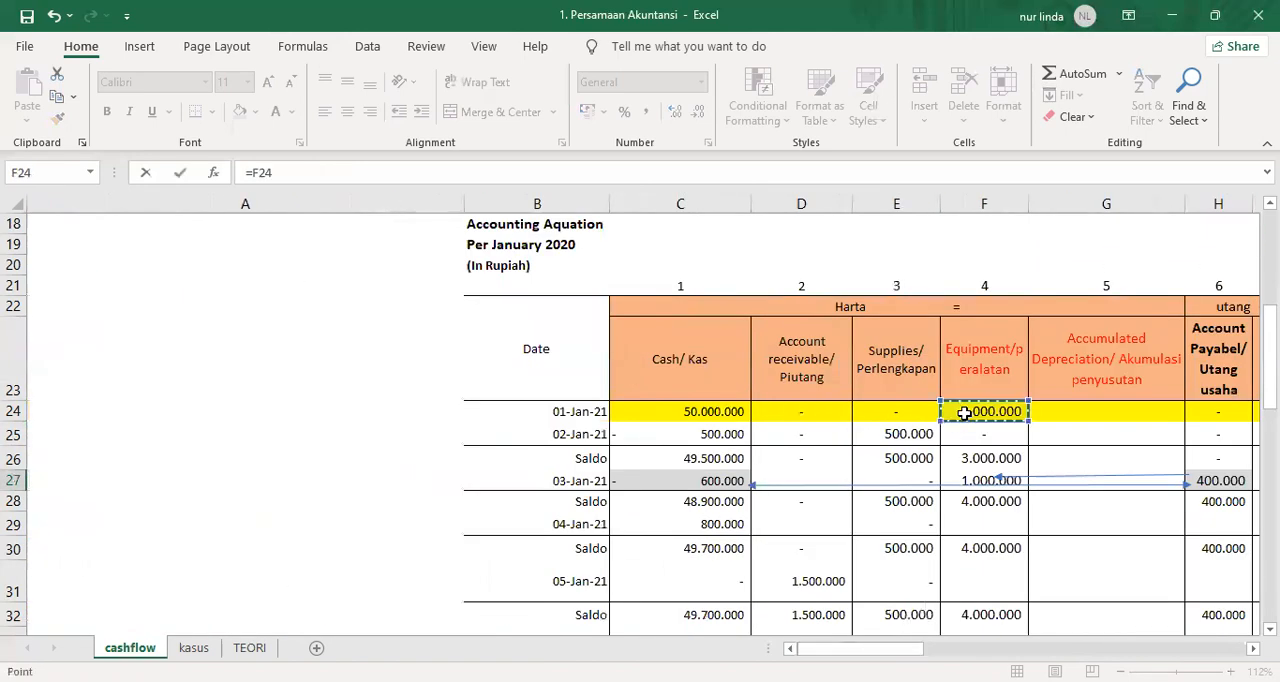
key("Return")
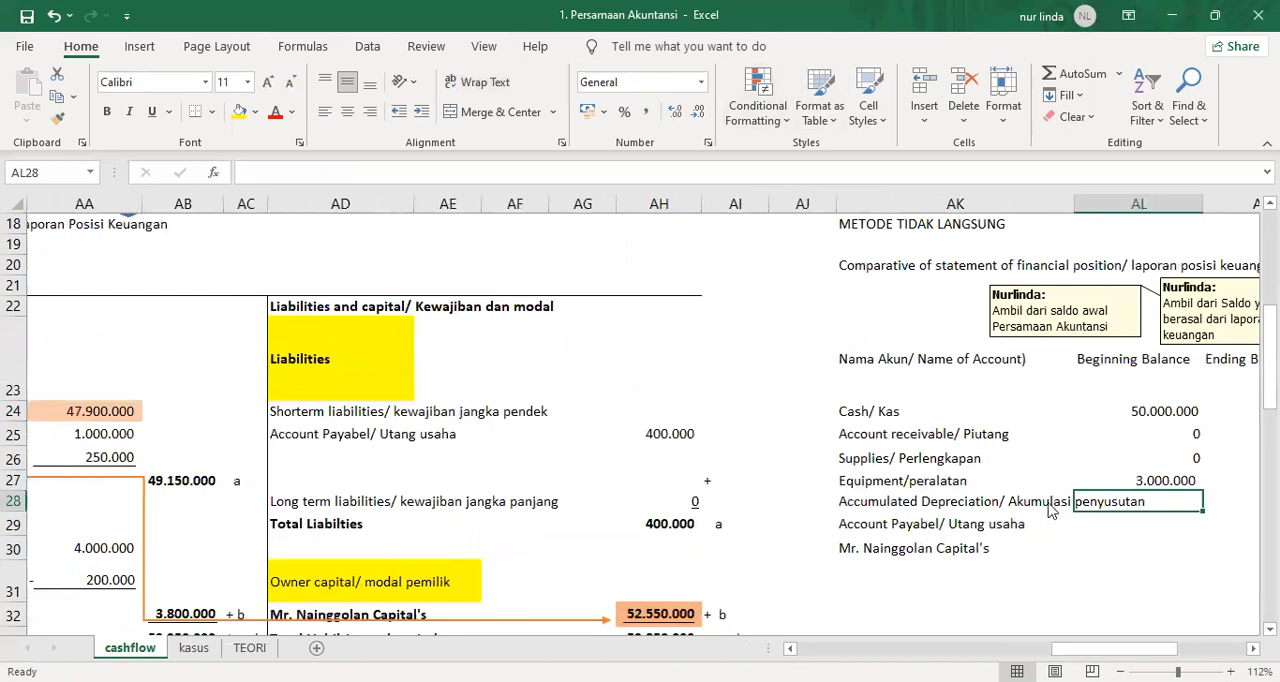
Enter 0 as the beginning balance of Accumulated Depreciation in AL28.
left_click(1048, 516)
left_click(1112, 503)
type("-")
key("Escape")
type("0")
key("Return")
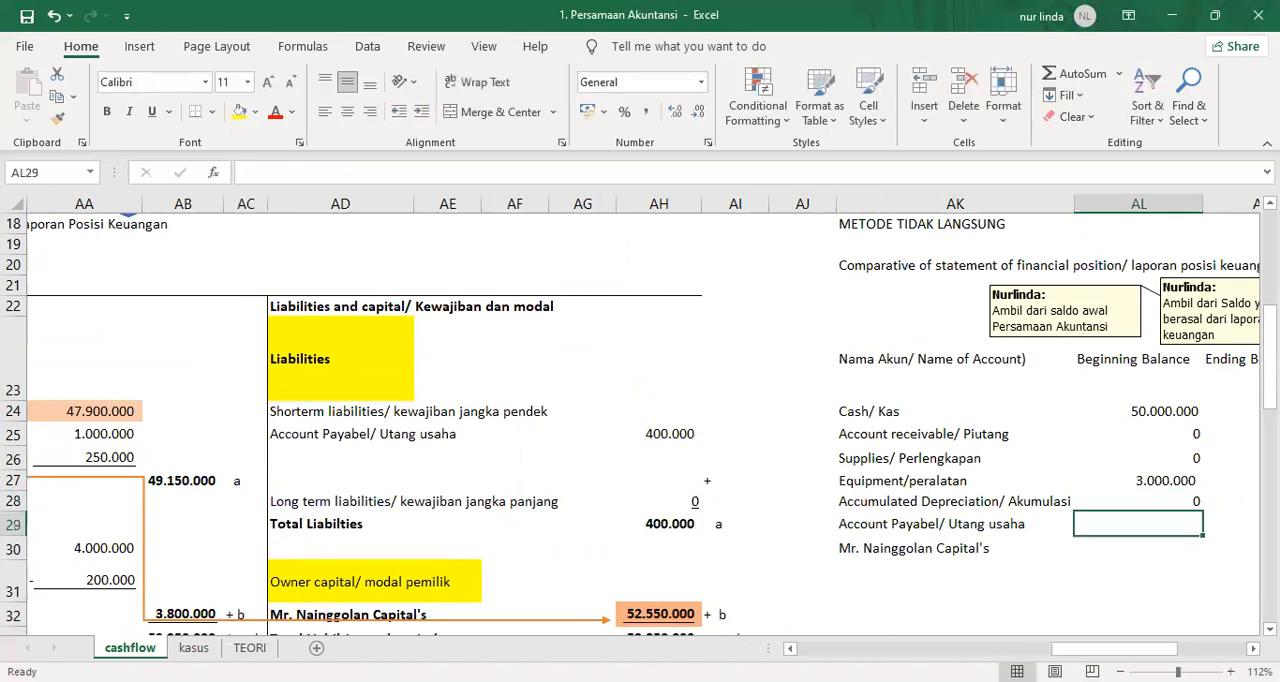
type("=0")
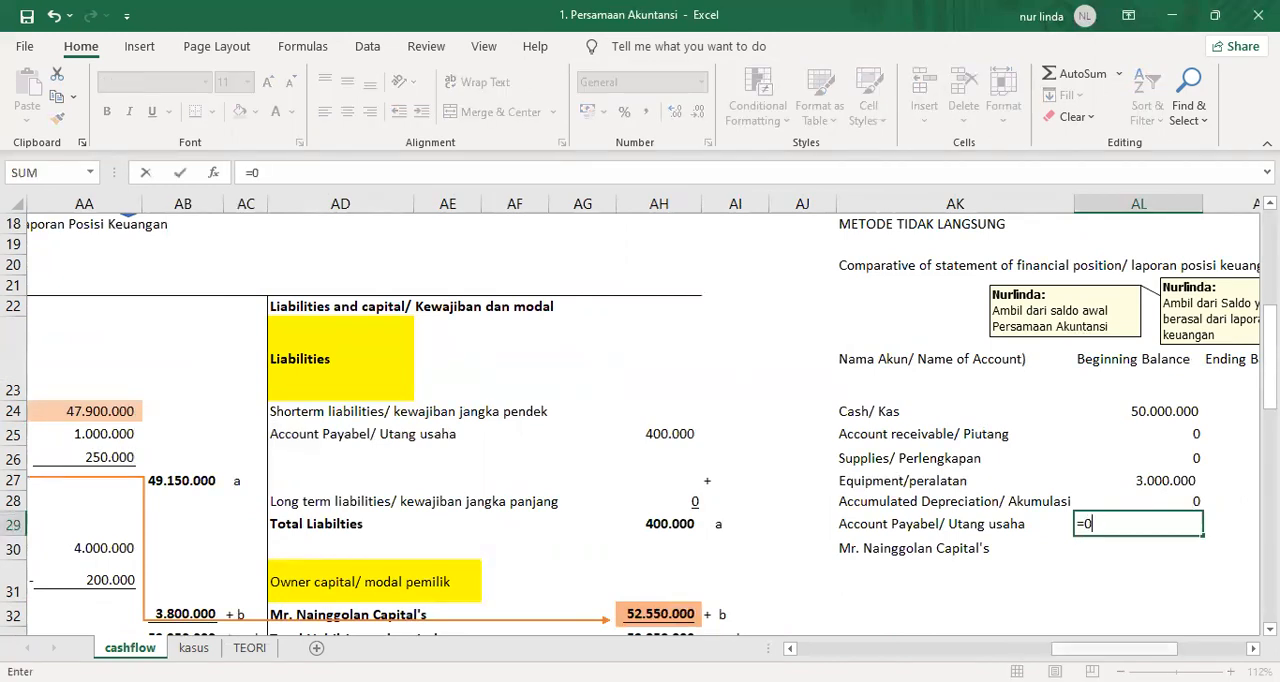
Enter 0 as the beginning balance of Account Payable in AL29.
key("Return")
type("=")
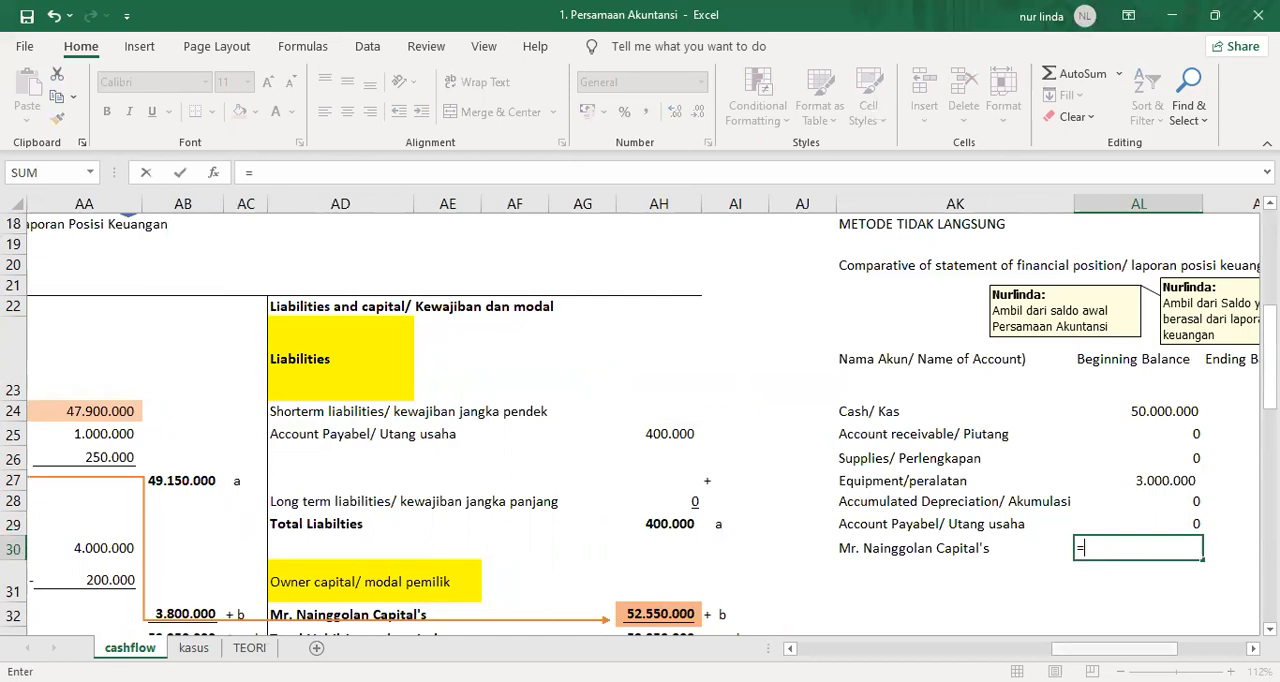
Link the beginning balance of the owner's capital in AL30 to the accounting equation with the formula =I24.
left_click_drag(1113, 648, 866, 648)
left_click(830, 411)
key("Return")
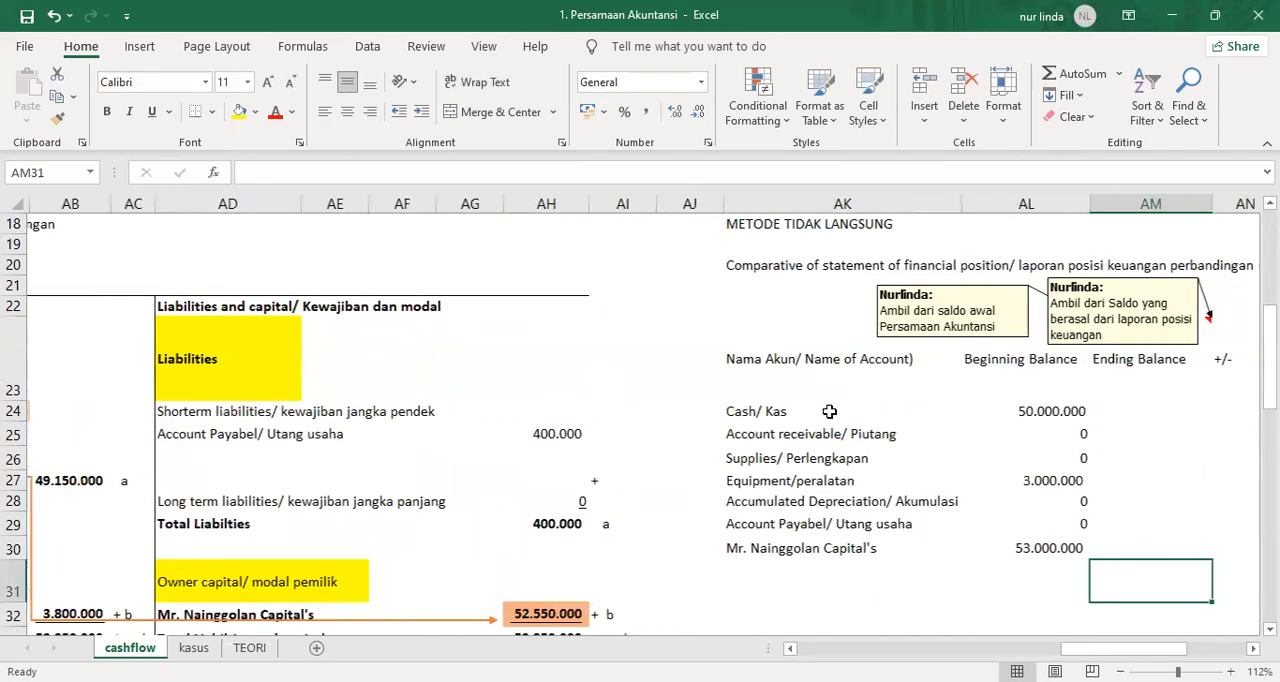
key("Left")
key("Up")
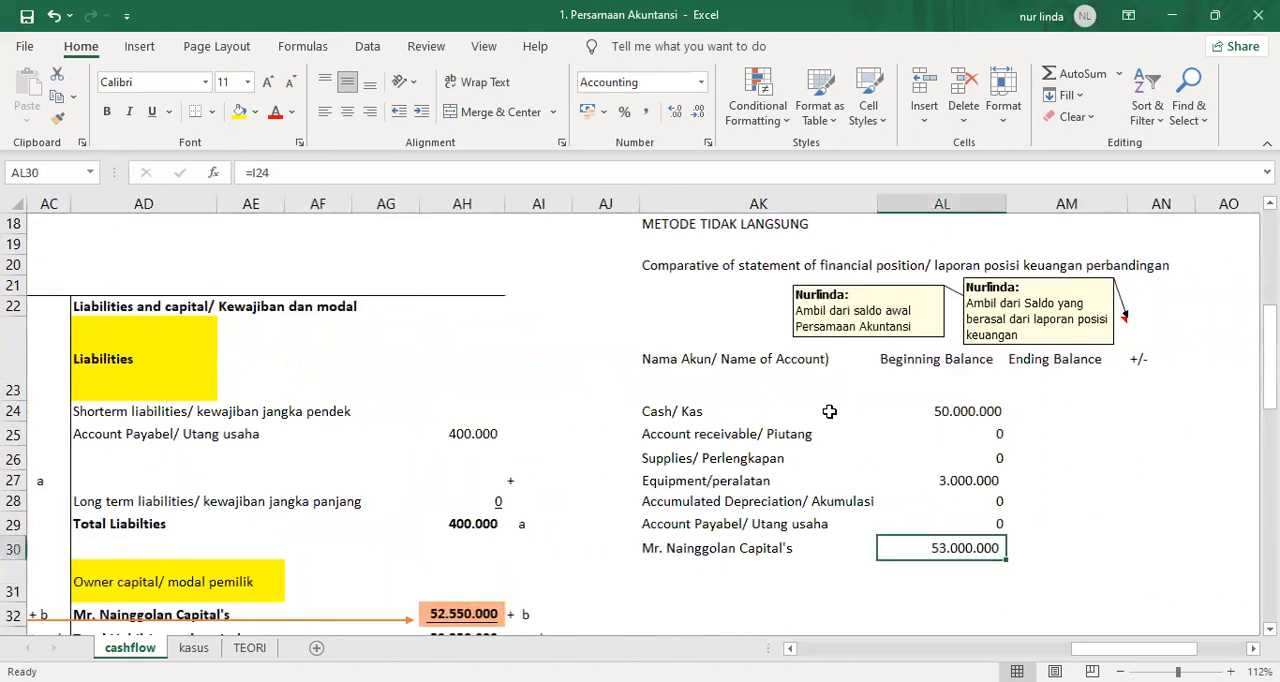
key("Up")
key("Up")
key("Up")
key("Up")
key("Up")
key("Up")
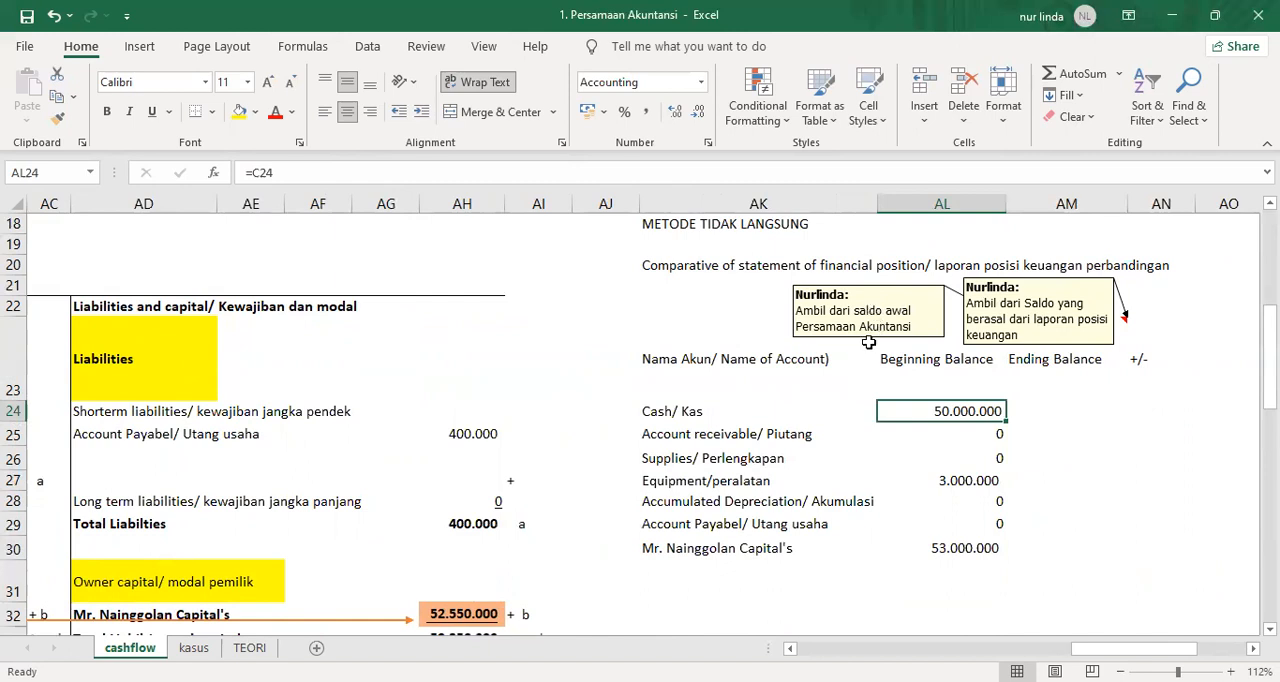
left_click(1075, 393)
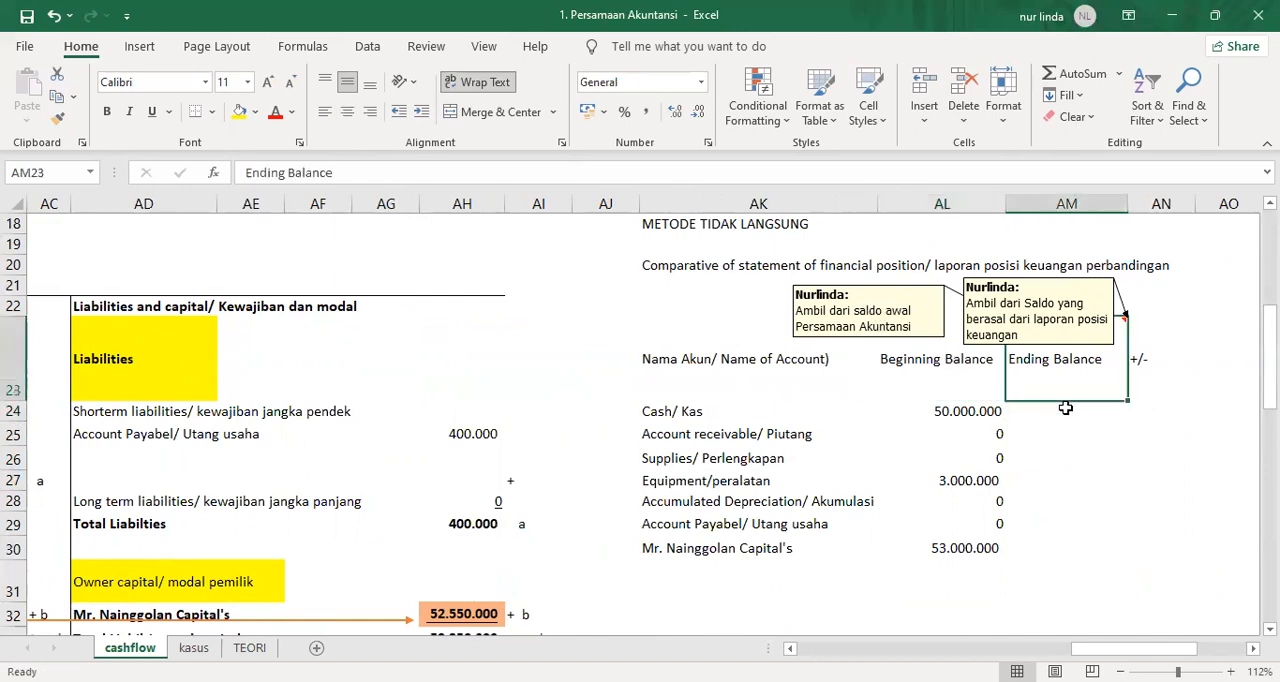
left_click(1064, 429)
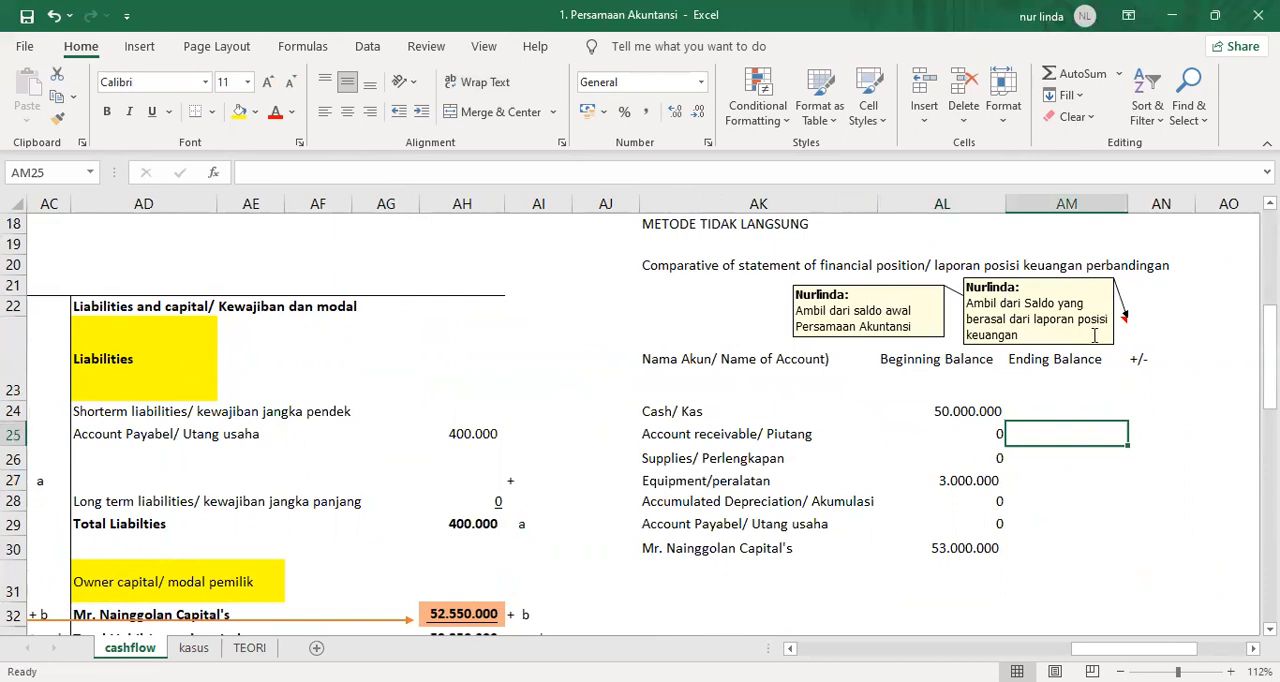
type("=")
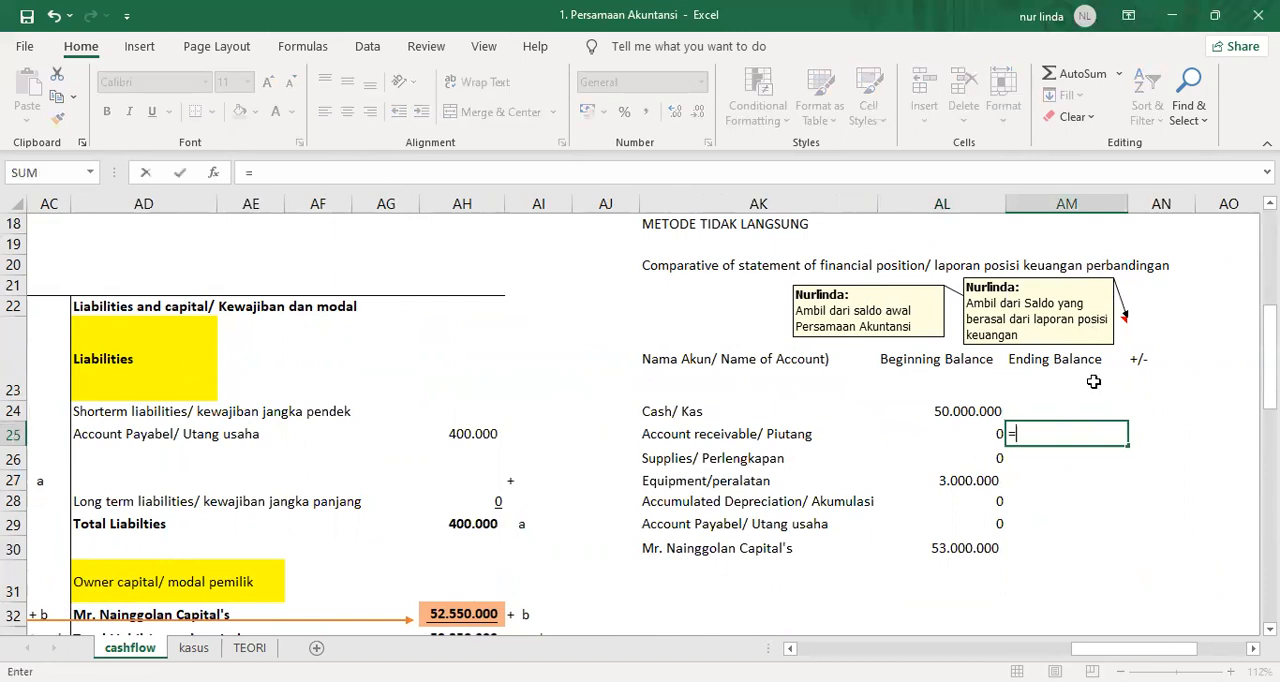
key("Escape")
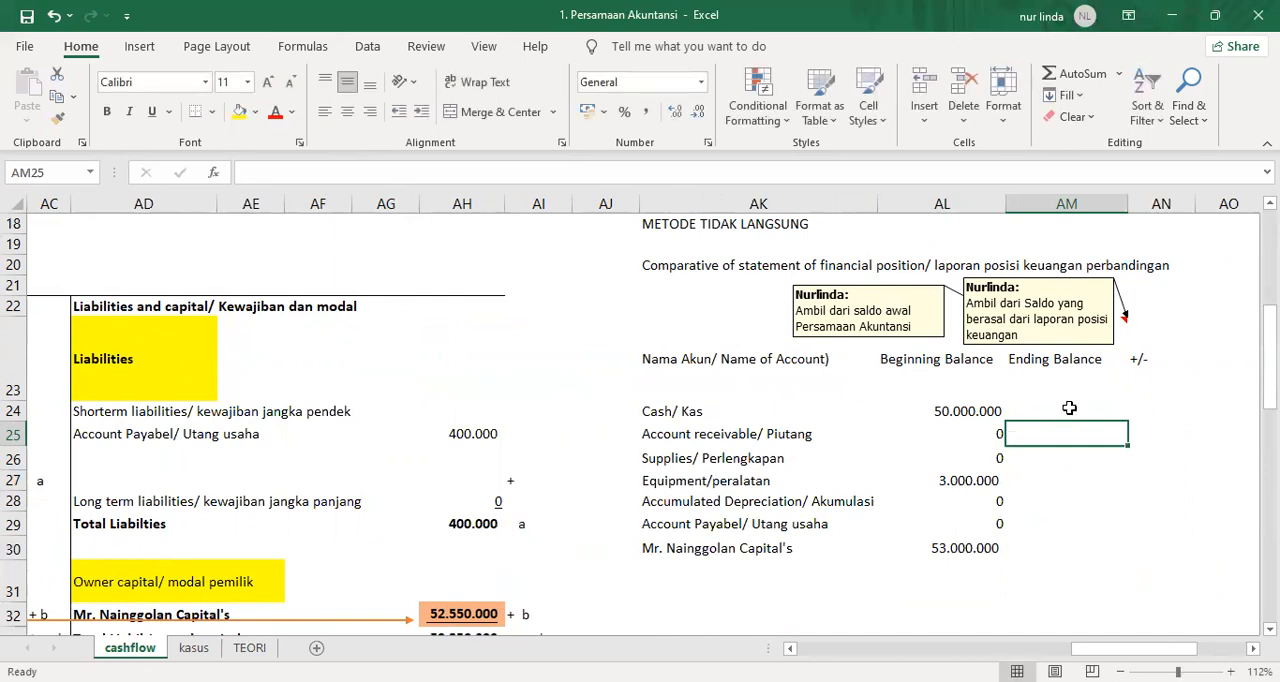
Link the ending balance of Cash in AM24 to the statement of financial position with the formula =AA24.
left_click(1070, 410)
type("=")
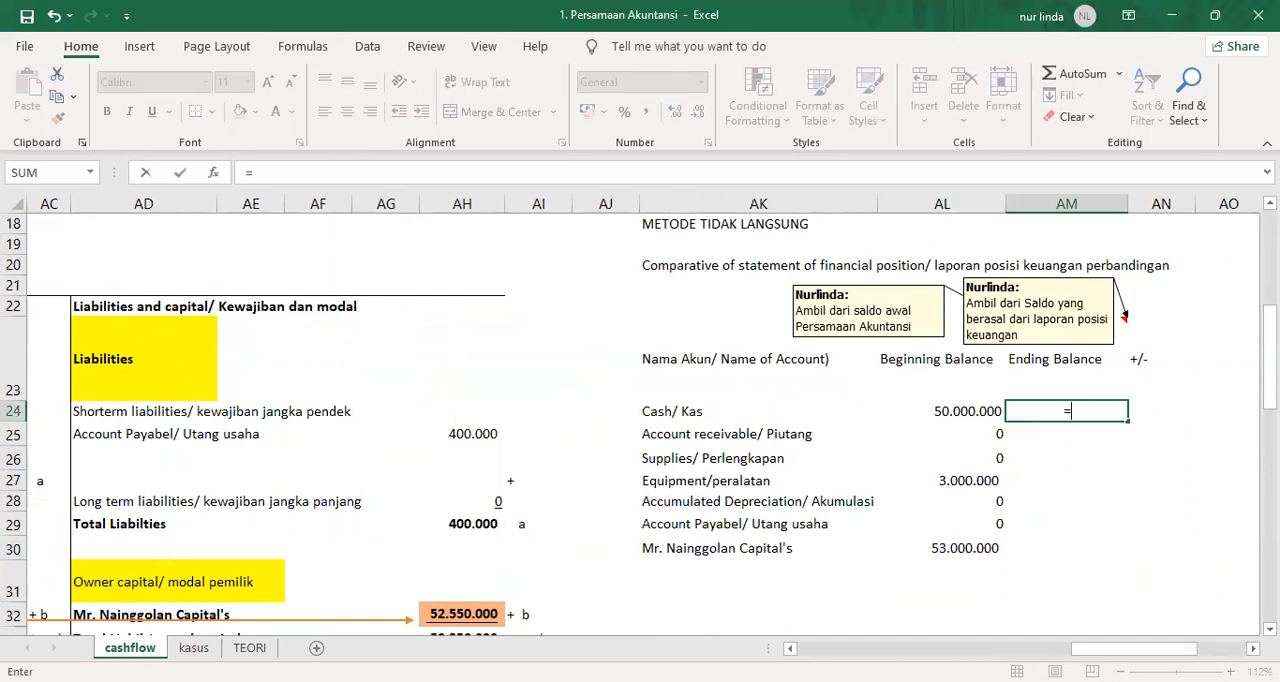
left_click_drag(1130, 648, 996, 648)
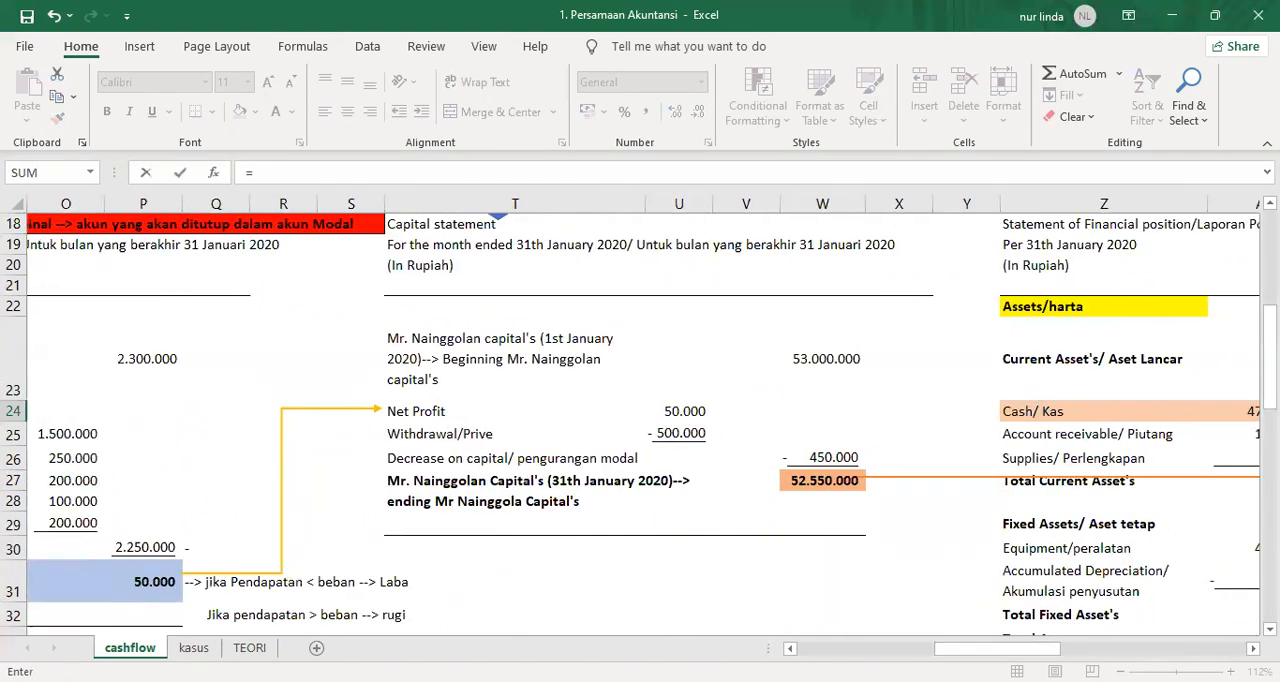
scroll(1105, 597, "right", 8)
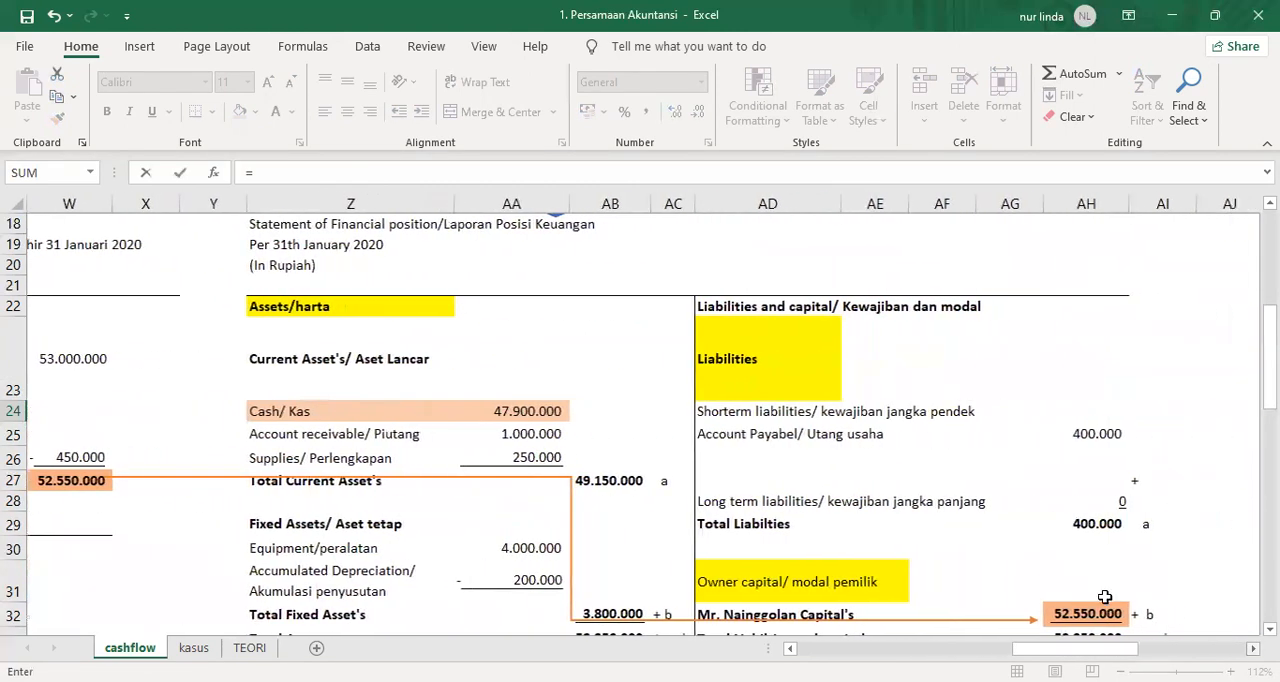
left_click(518, 408)
key("Return")
Link the ending balances of Account receivable in AM25 to AA25 and of Supplies in AM26 to AA26.
type("=")
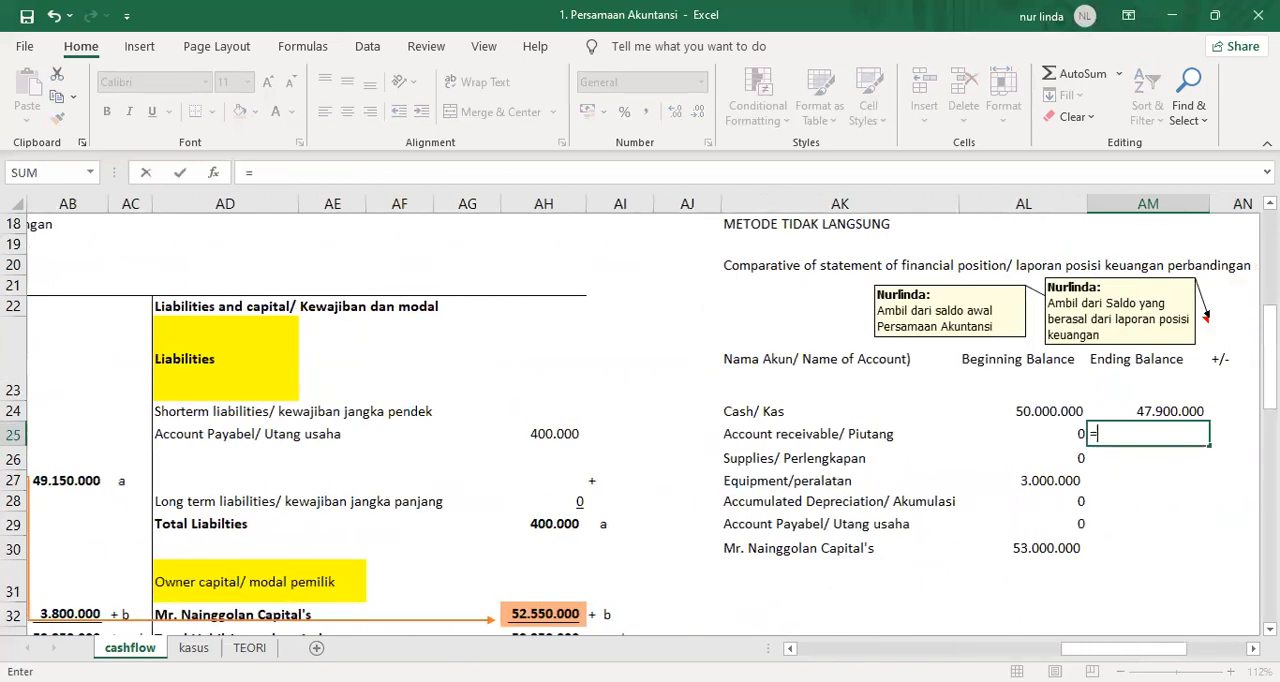
left_click(791, 648)
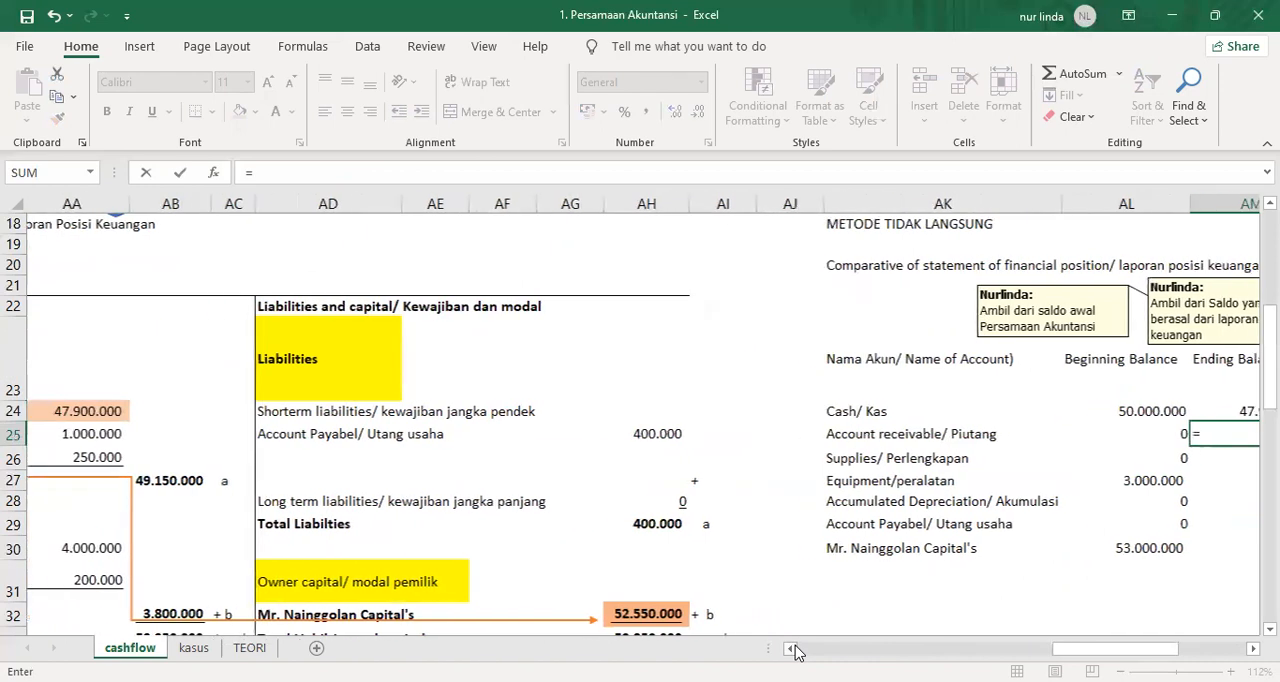
left_click(115, 435)
key("Return")
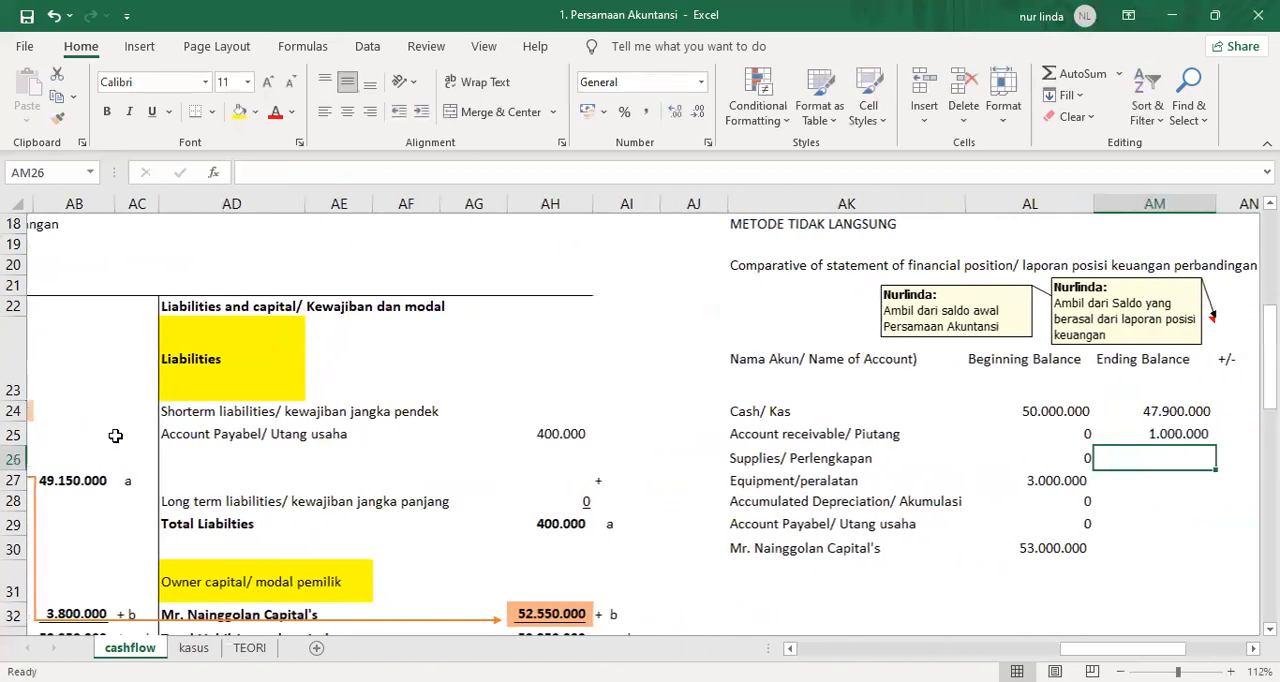
type("=")
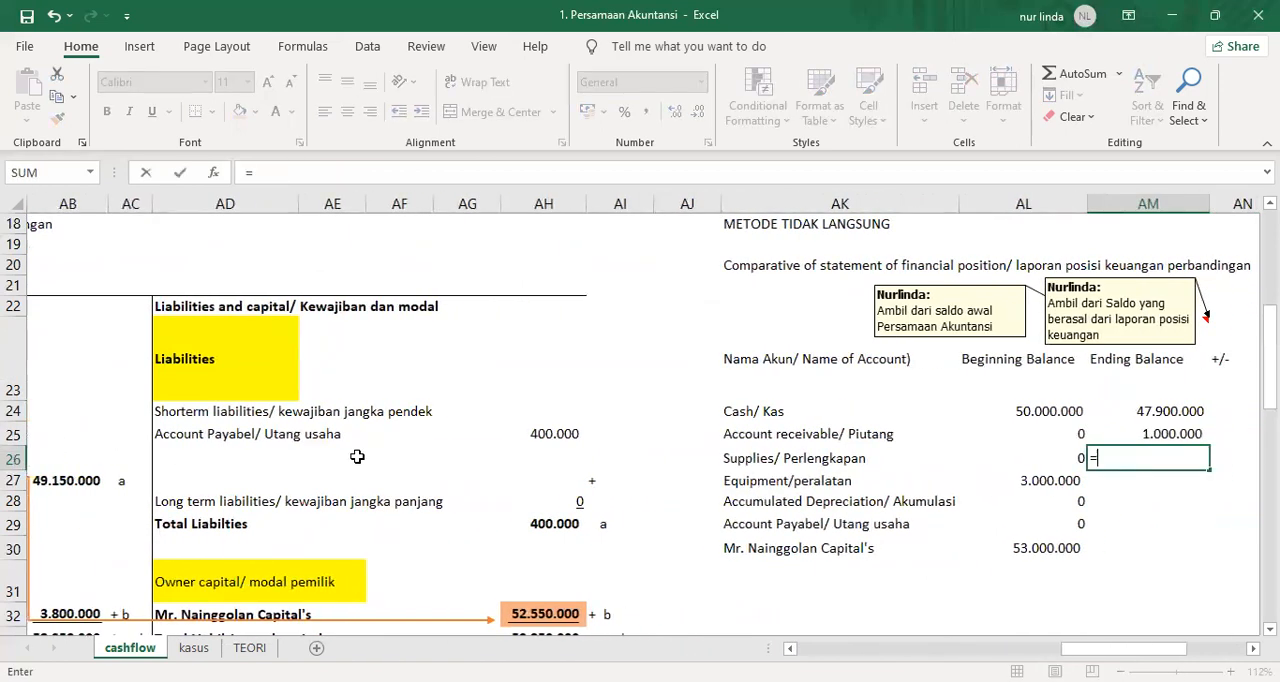
scroll(248, 482, "left", 1)
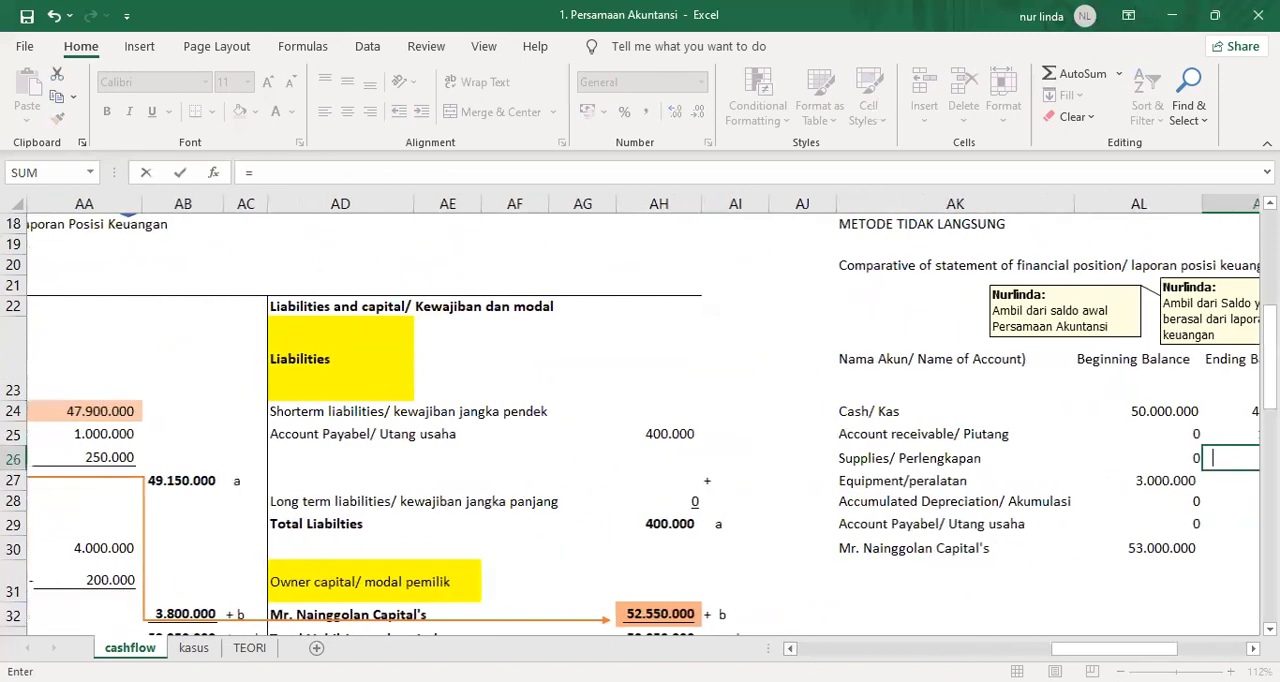
left_click(101, 458)
key("Return")
Link the ending balances of Equipment in AM27 to AA30 and of Accumulated Depreciation in AM28 to AA31.
type("=")
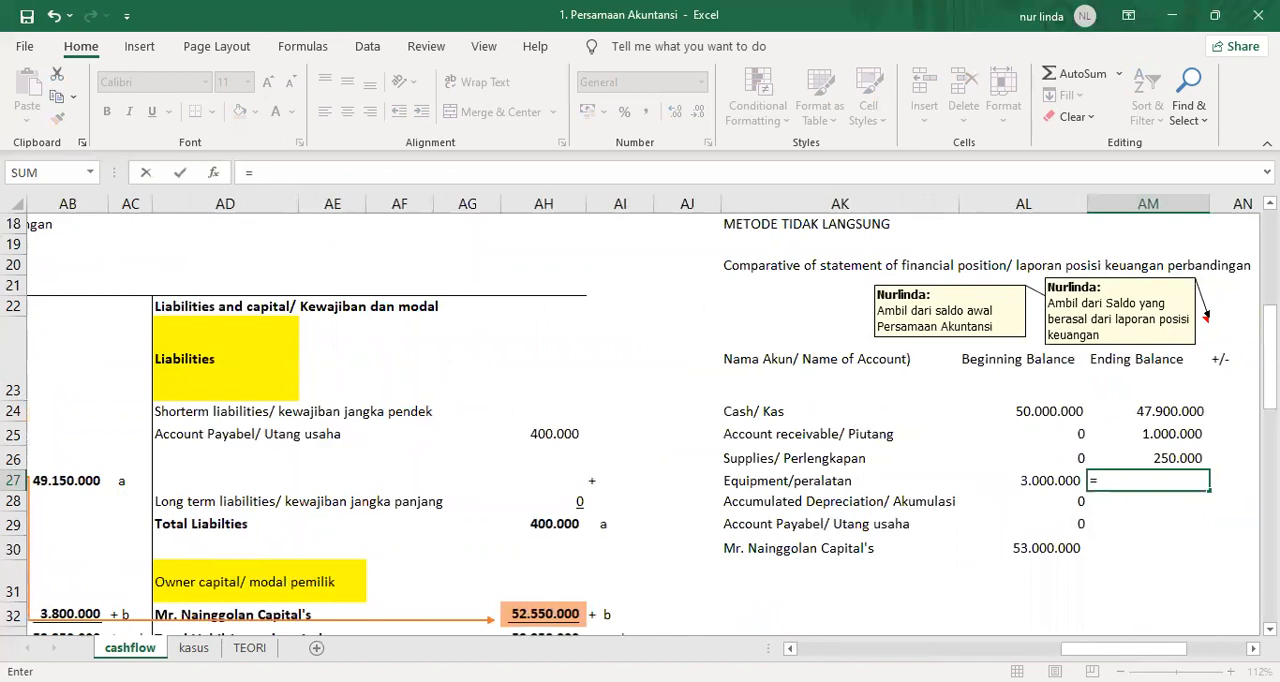
scroll(300, 480, "left", 1)
left_click(86, 549)
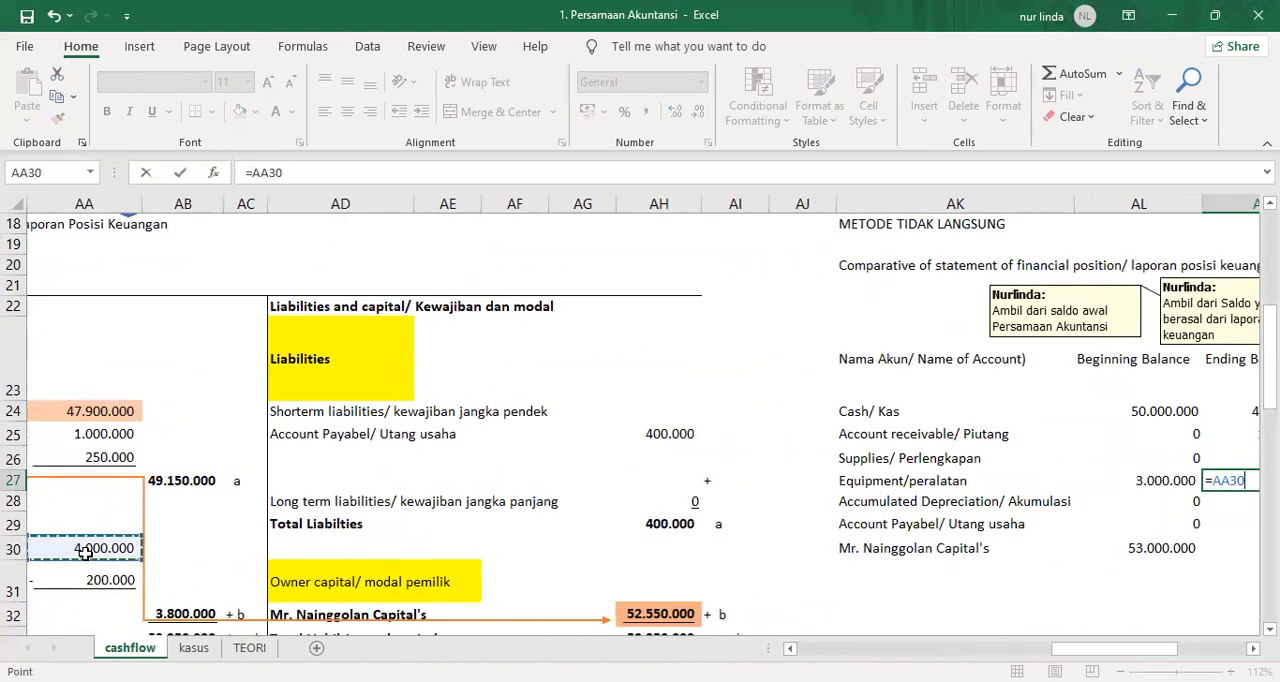
key("Return")
type("=")
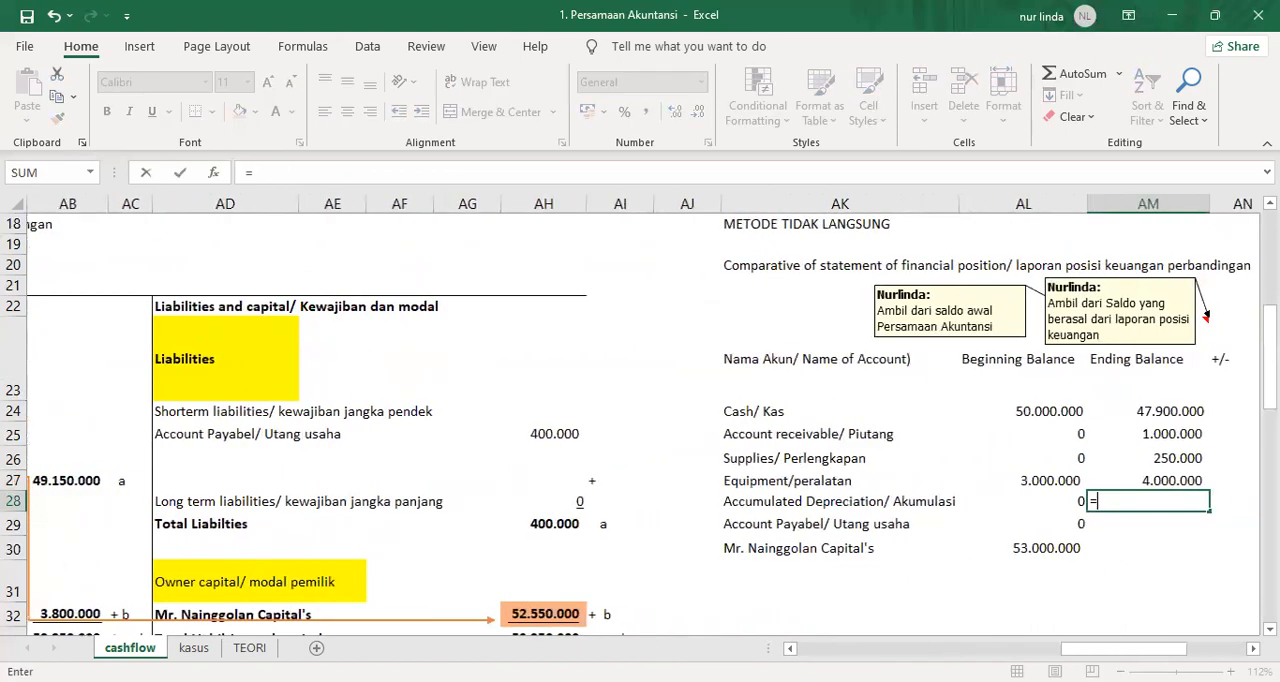
scroll(448, 578, "left", 1)
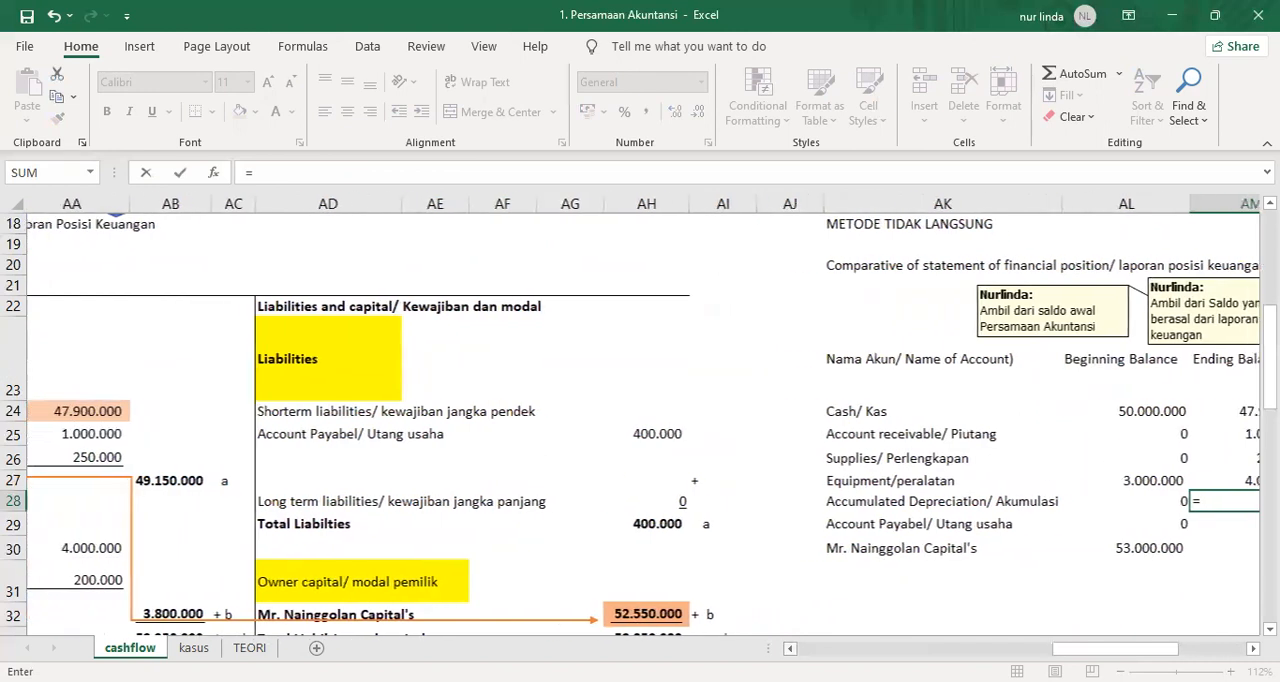
left_click(115, 576)
key("Return")
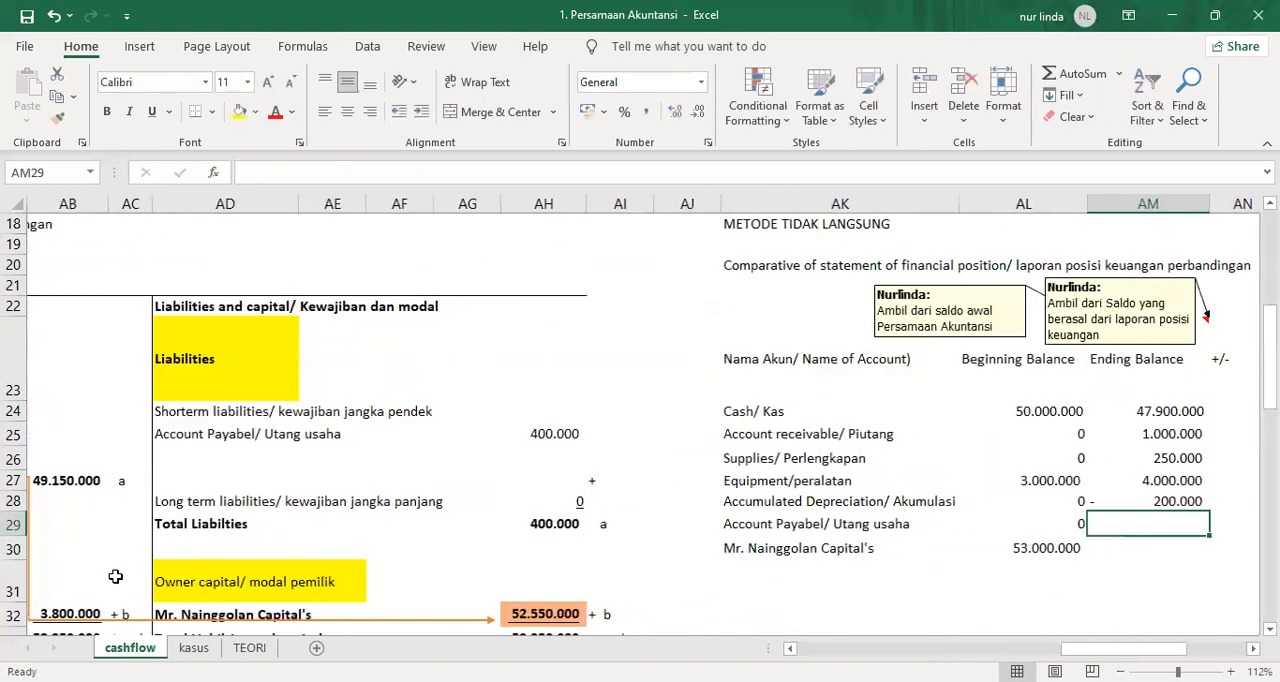
Link the ending balances of Account Payable in AM29 to AH25 and of the owner's capital in AM30 to AH32.
type("=")
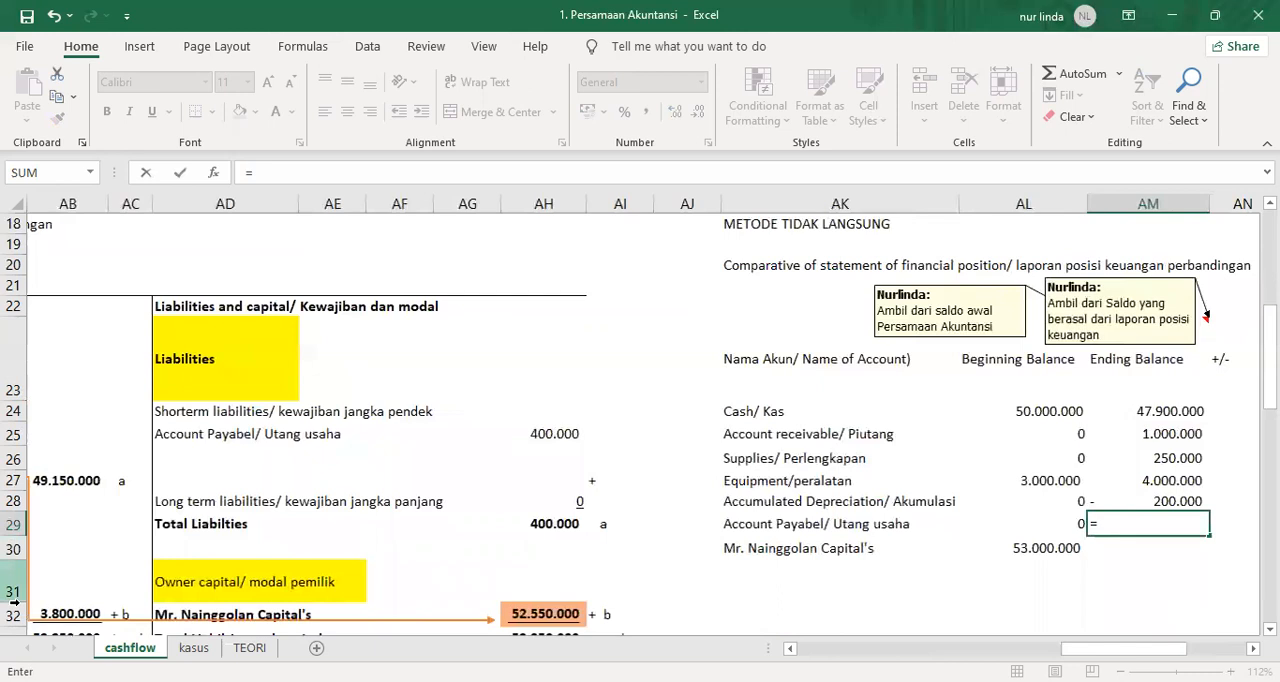
left_click(550, 436)
key("Return")
type("=")
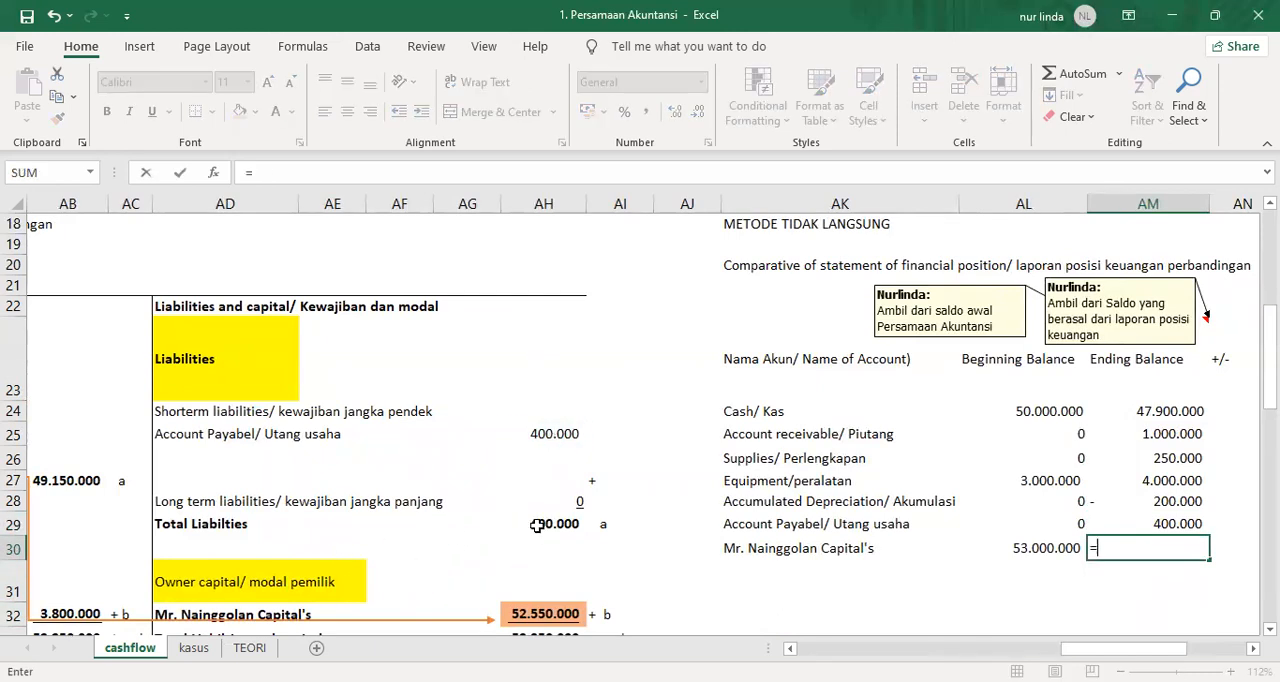
left_click(540, 613)
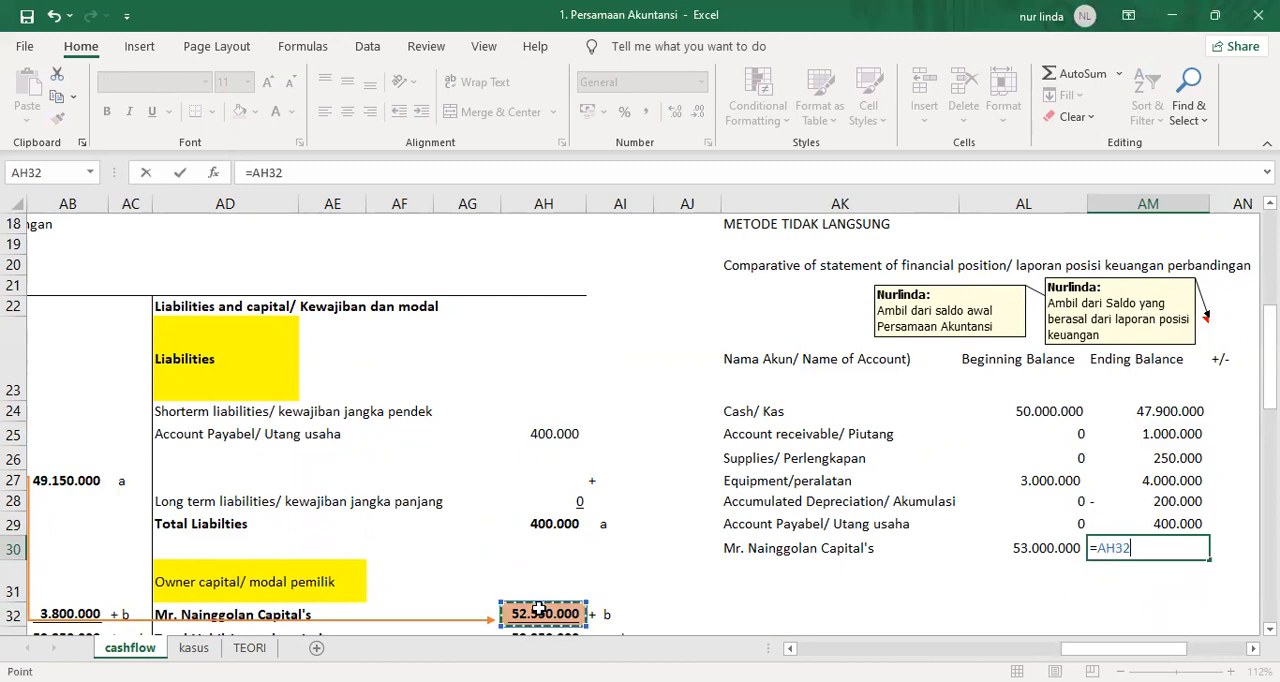
key("Return")
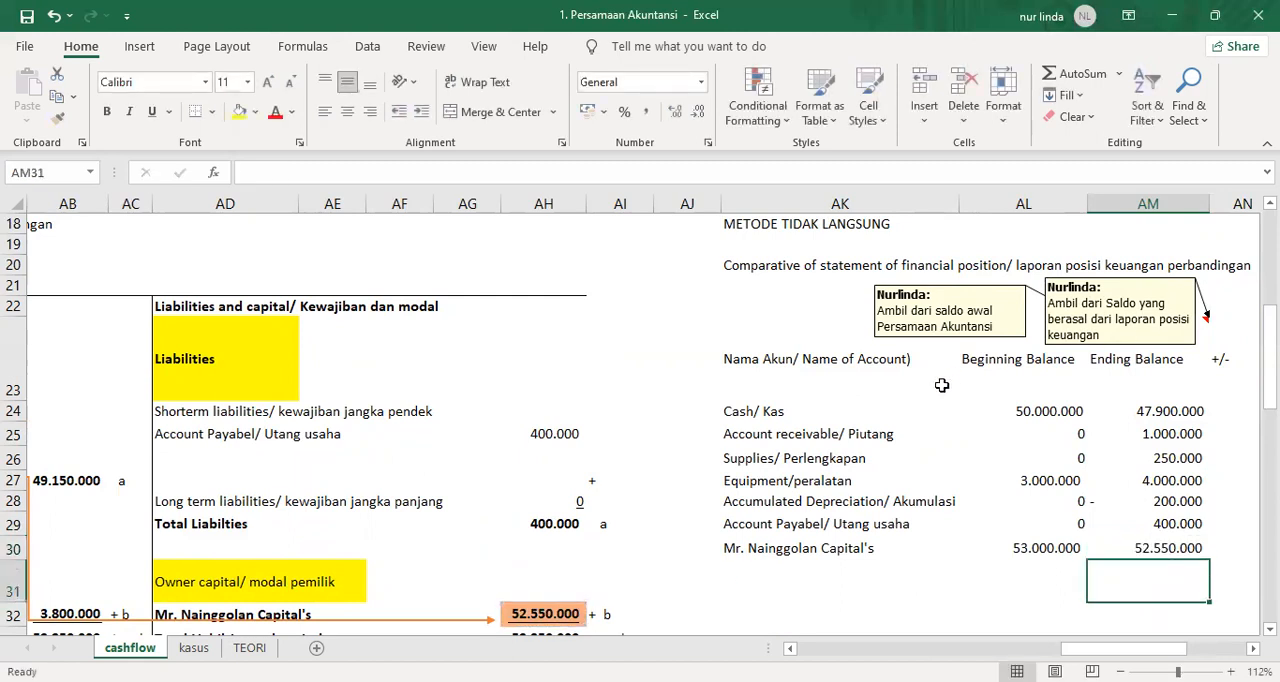
left_click_drag(763, 414, 1178, 558)
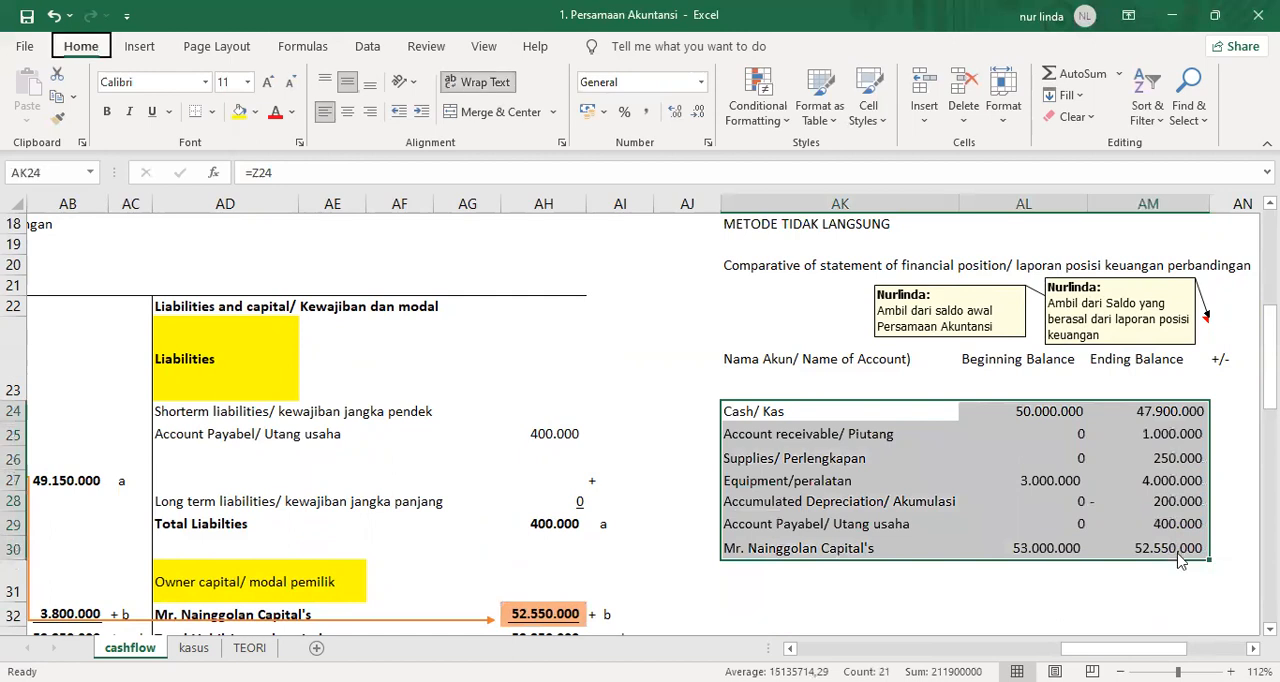
key("ctrl+1")
left_click(311, 107)
left_click(361, 107)
left_click(512, 442)
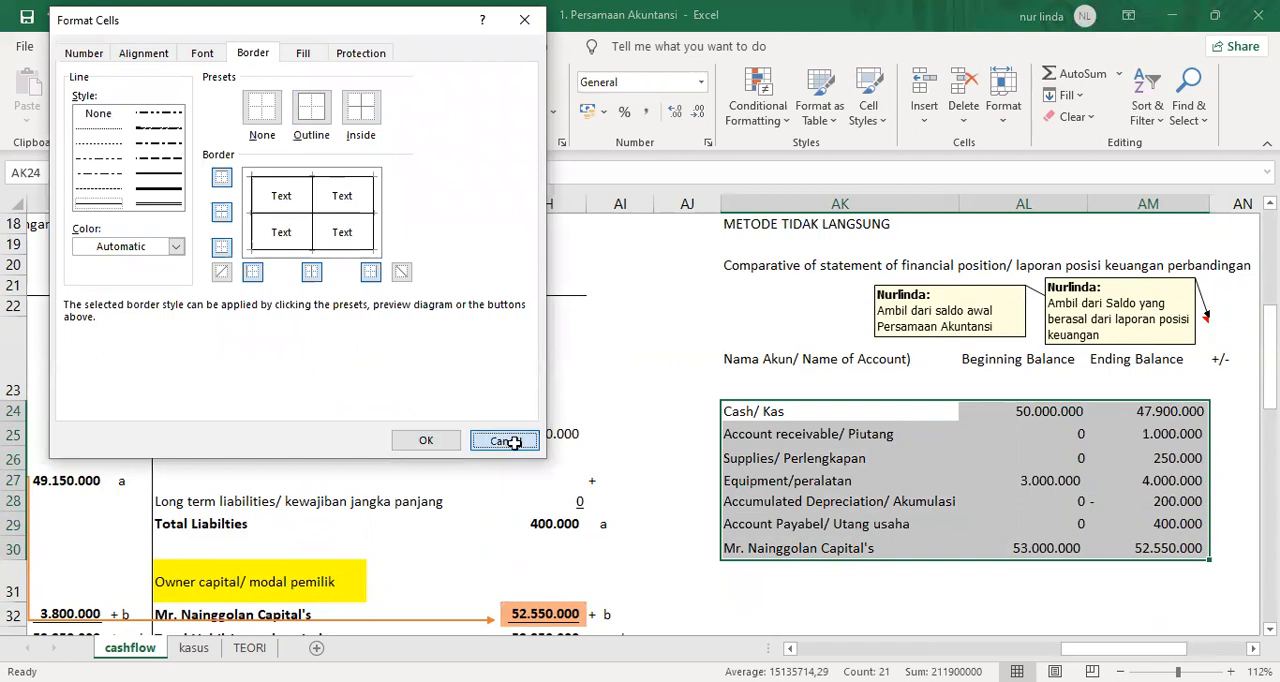
Add thin outline and inside borders to the comparative statement table in AK23:AN30.
left_click_drag(740, 340, 1094, 541)
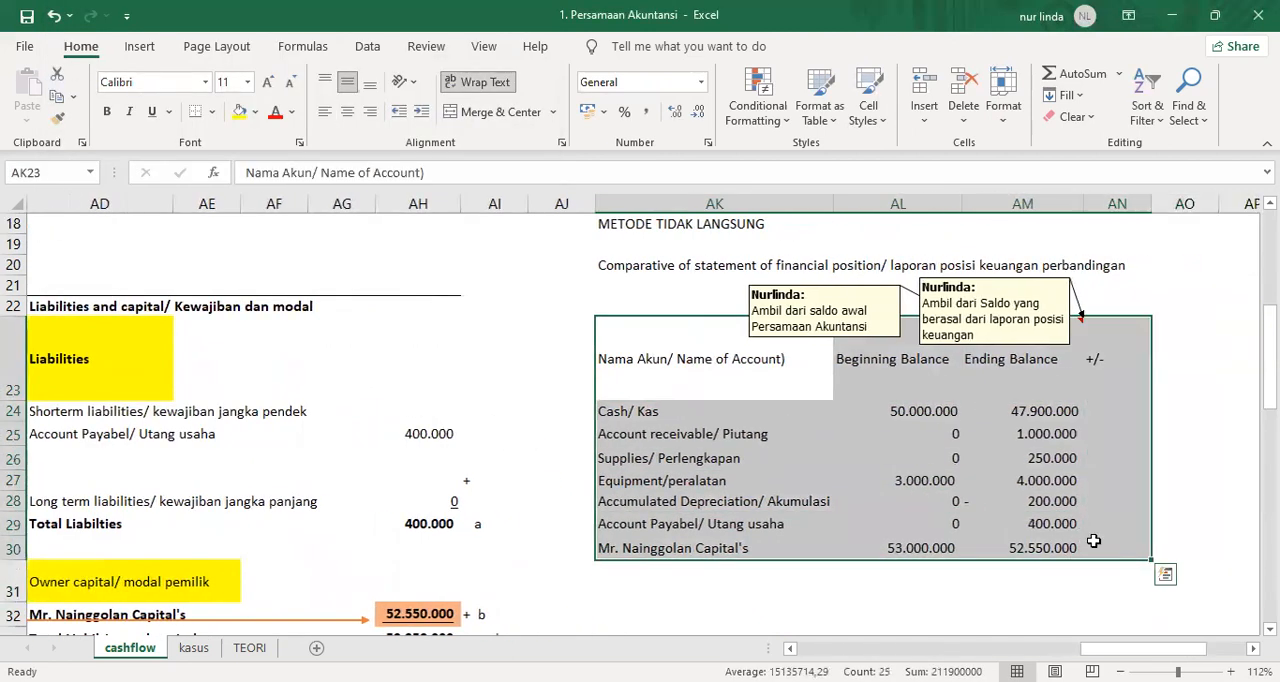
key("alt")
key("o")
key("e")
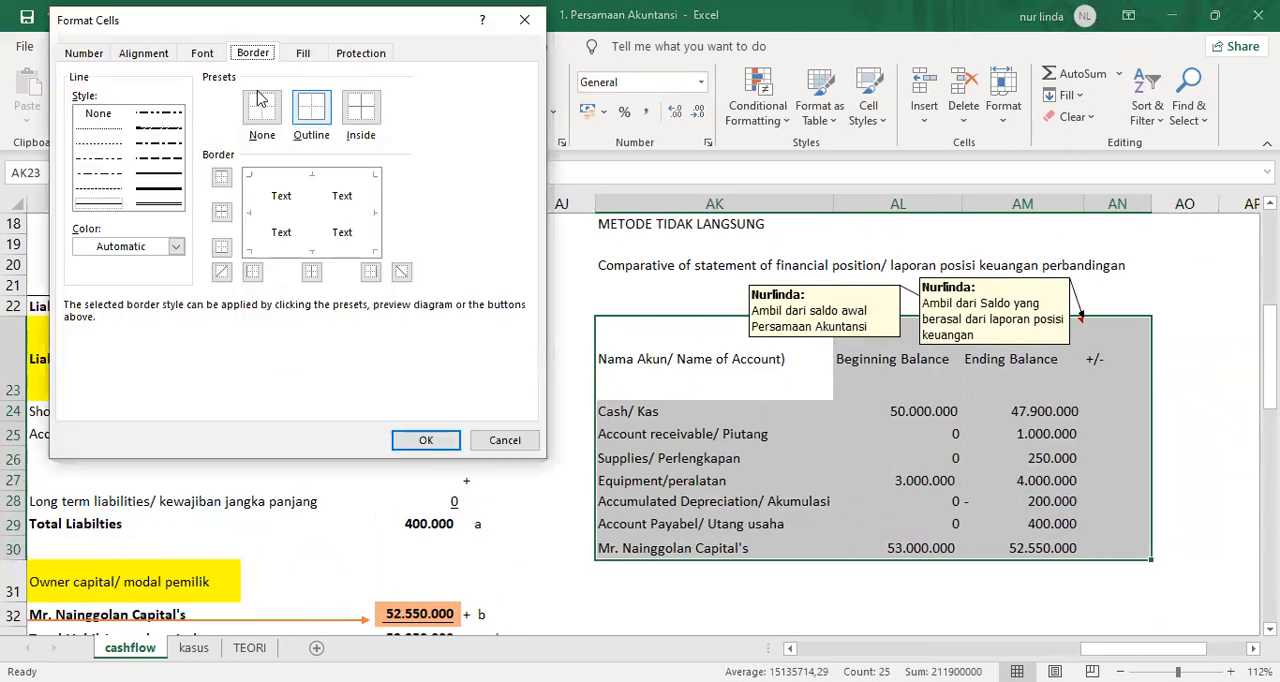
left_click(112, 206)
left_click(311, 107)
left_click(361, 107)
left_click(426, 440)
left_click(810, 515)
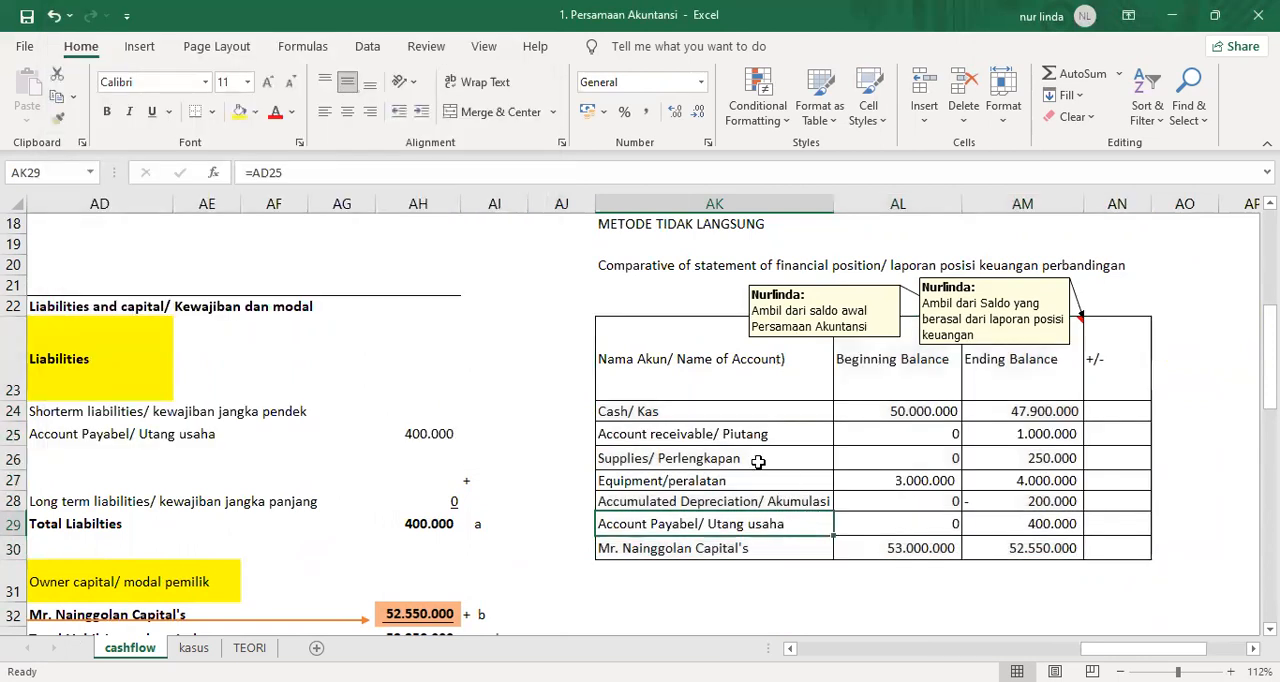
left_click(1120, 413)
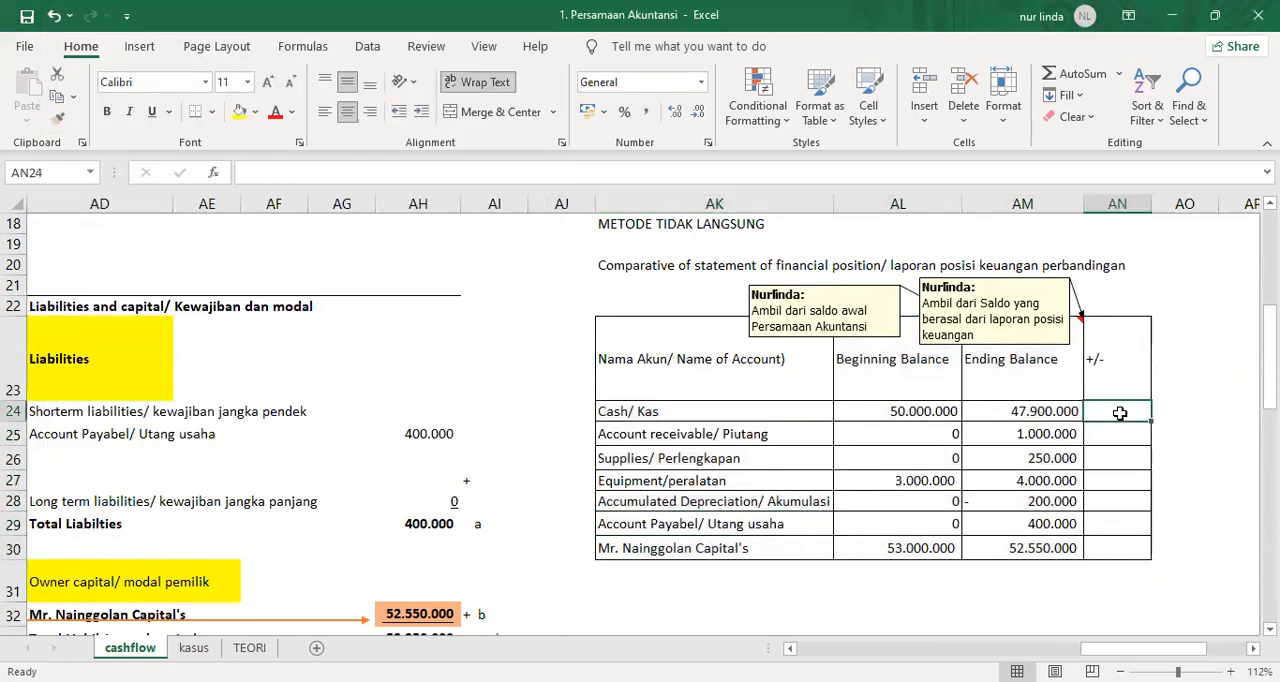
left_click(876, 395)
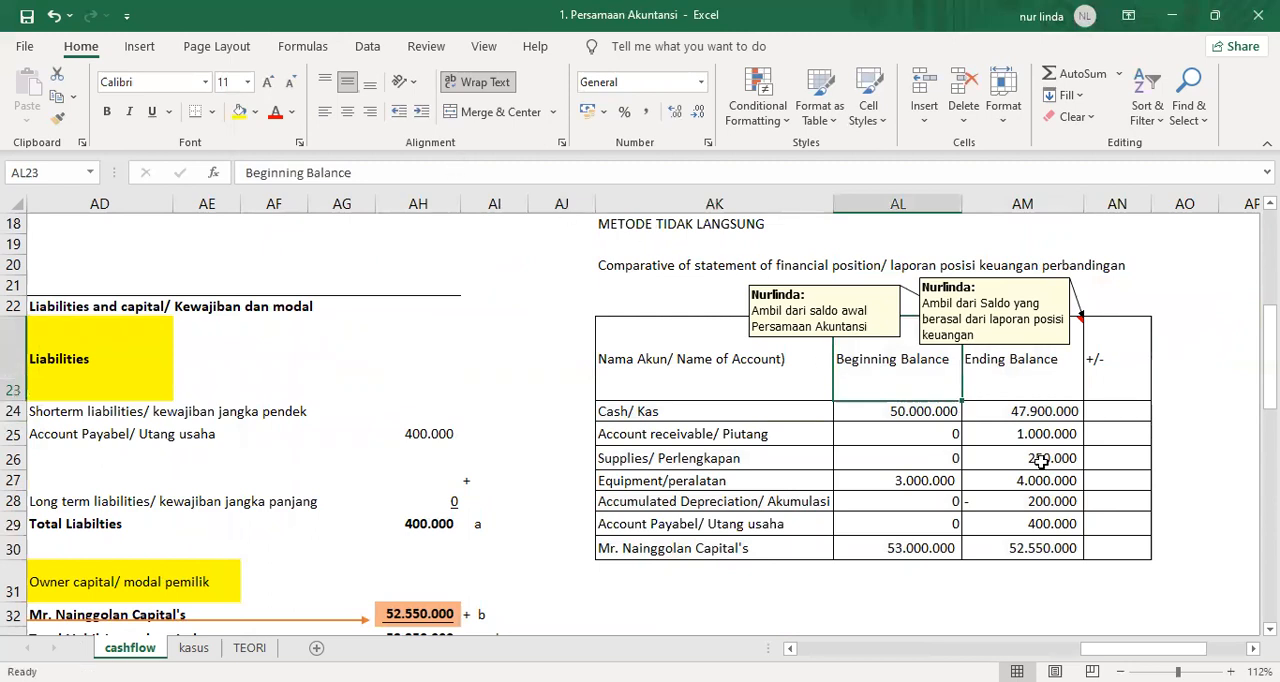
left_click_drag(620, 410, 1112, 549)
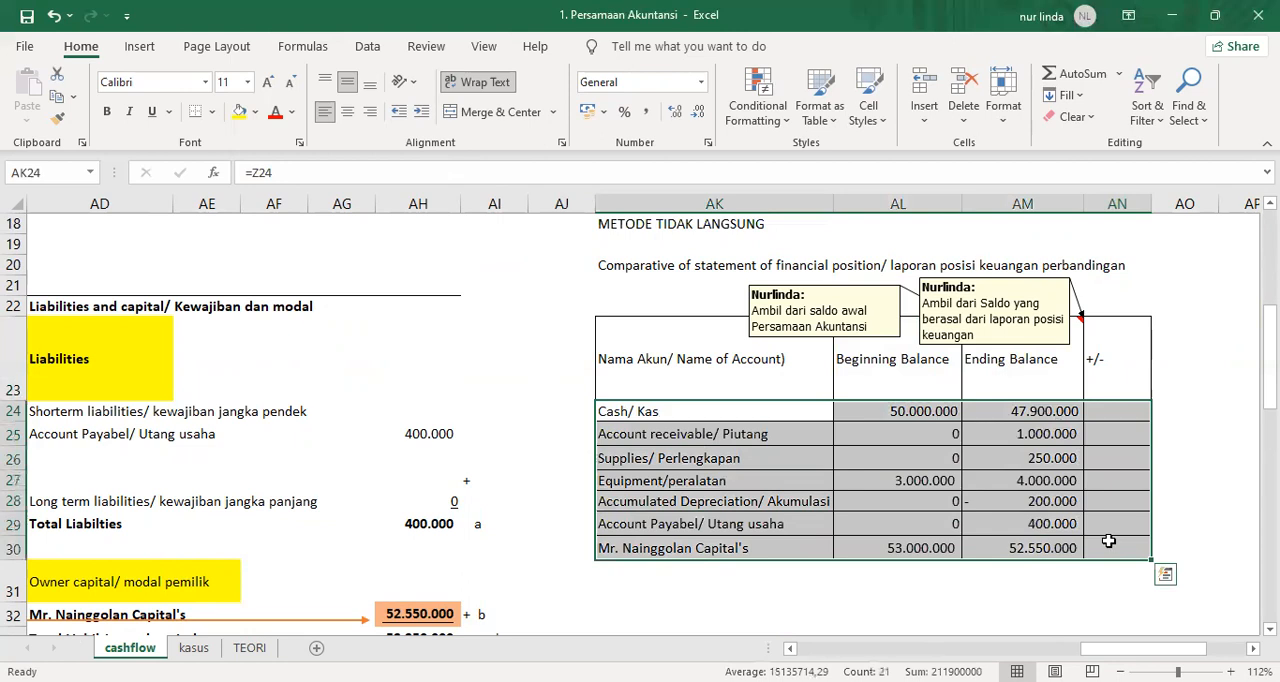
type("x")
key("Down")
key("ctrl+z")
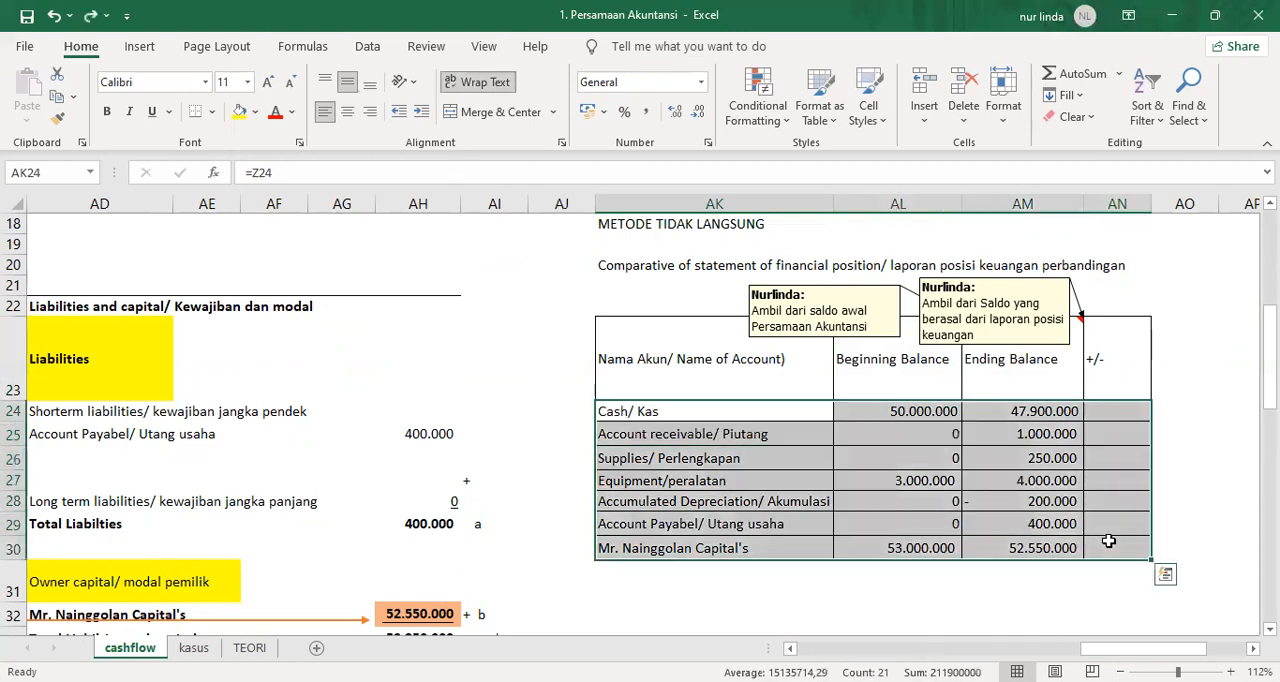
Move the account rows AK24:AN30 of the comparative statement down one row, leaving row 24 empty.
key("ctrl+x")
key("Down")
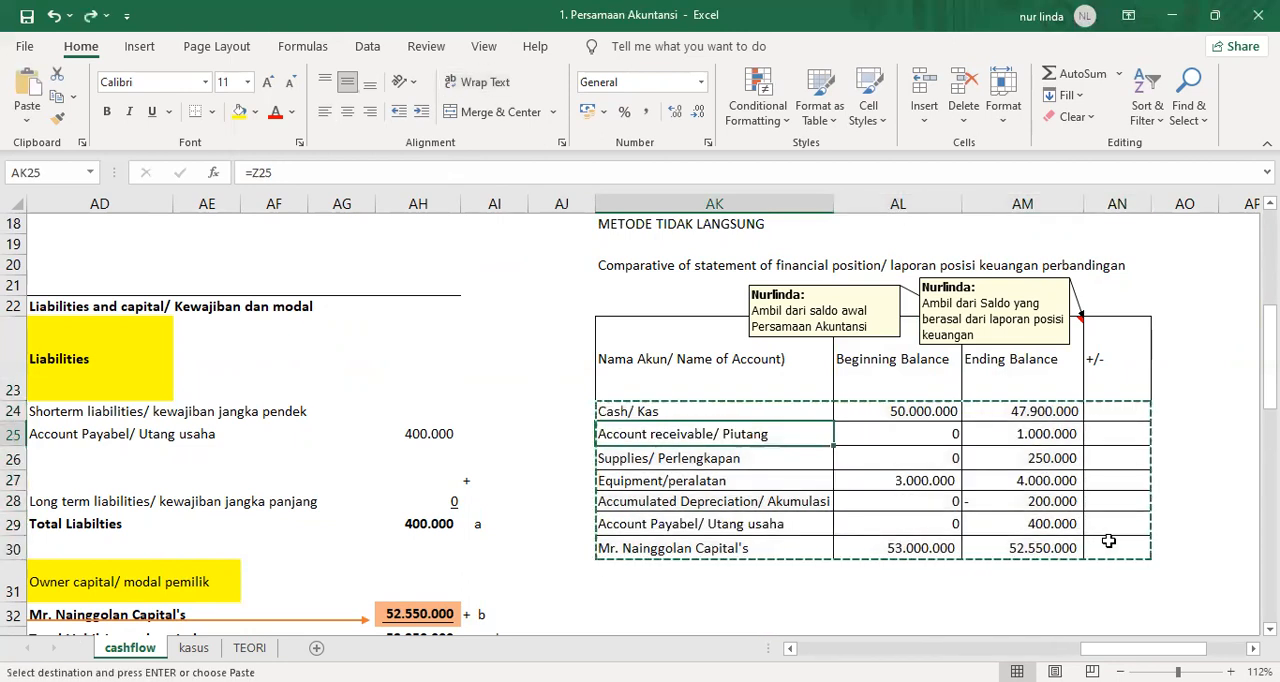
key("ctrl+v")
Label the columns in row 24 as a in AK24, b in AL24, c in AM24 and d = c-b in AN24.
key("Up")
type("a")
key("Tab")
type("b")
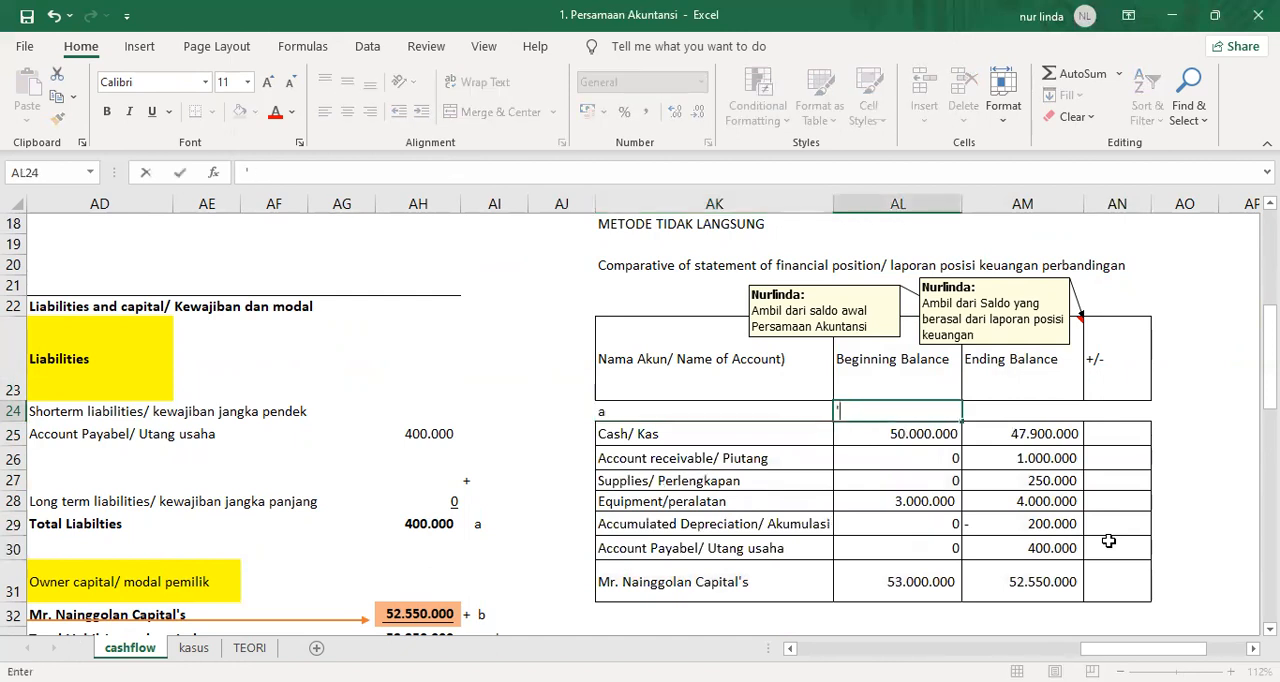
key("Tab")
type("c")
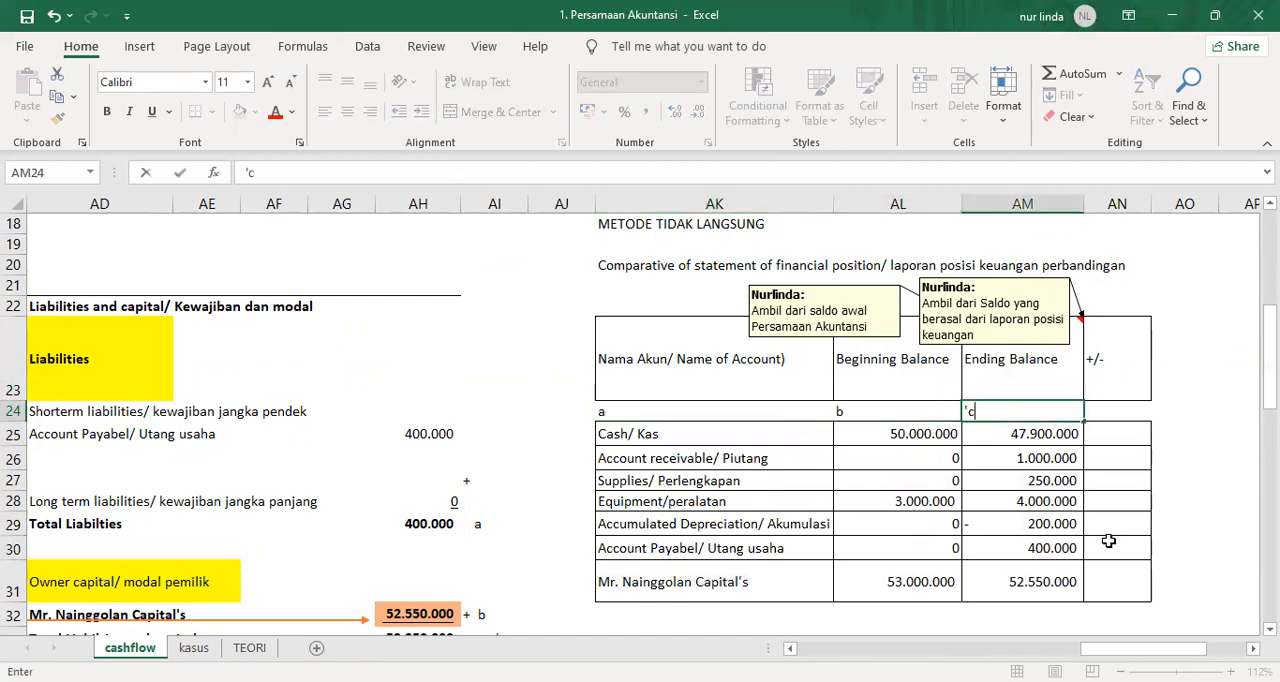
key("Tab")
type("'d")
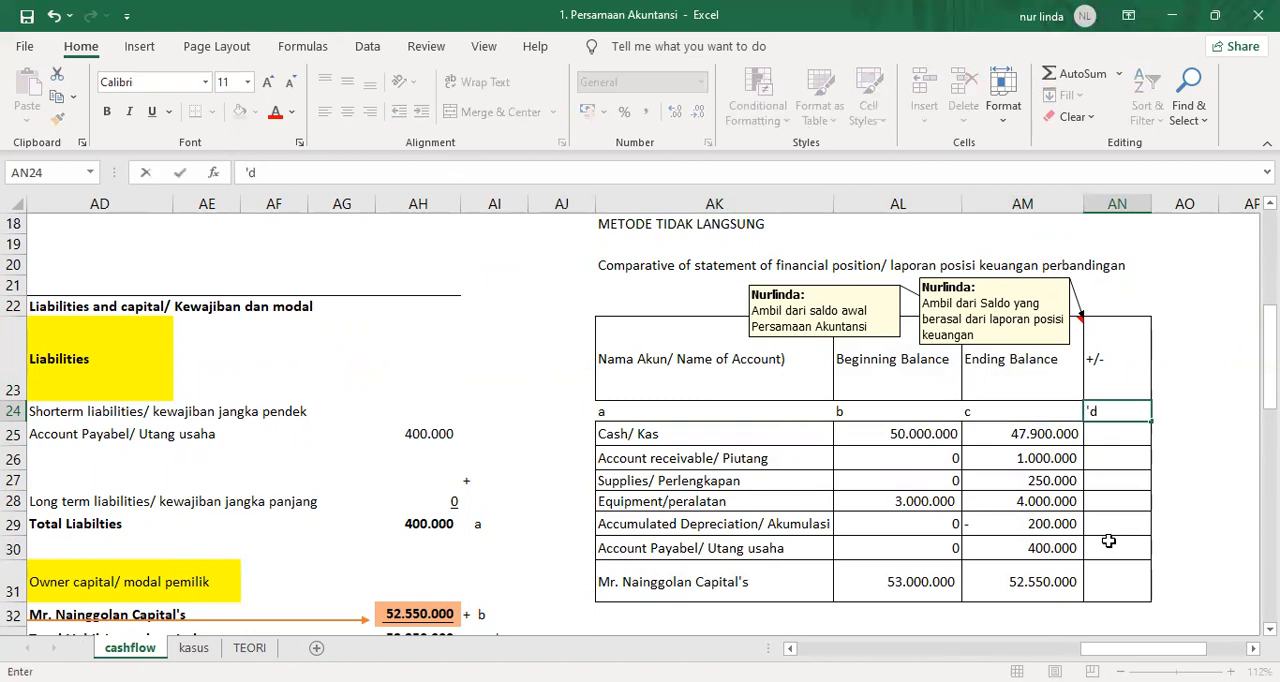
type(" = c-b")
key("Return")
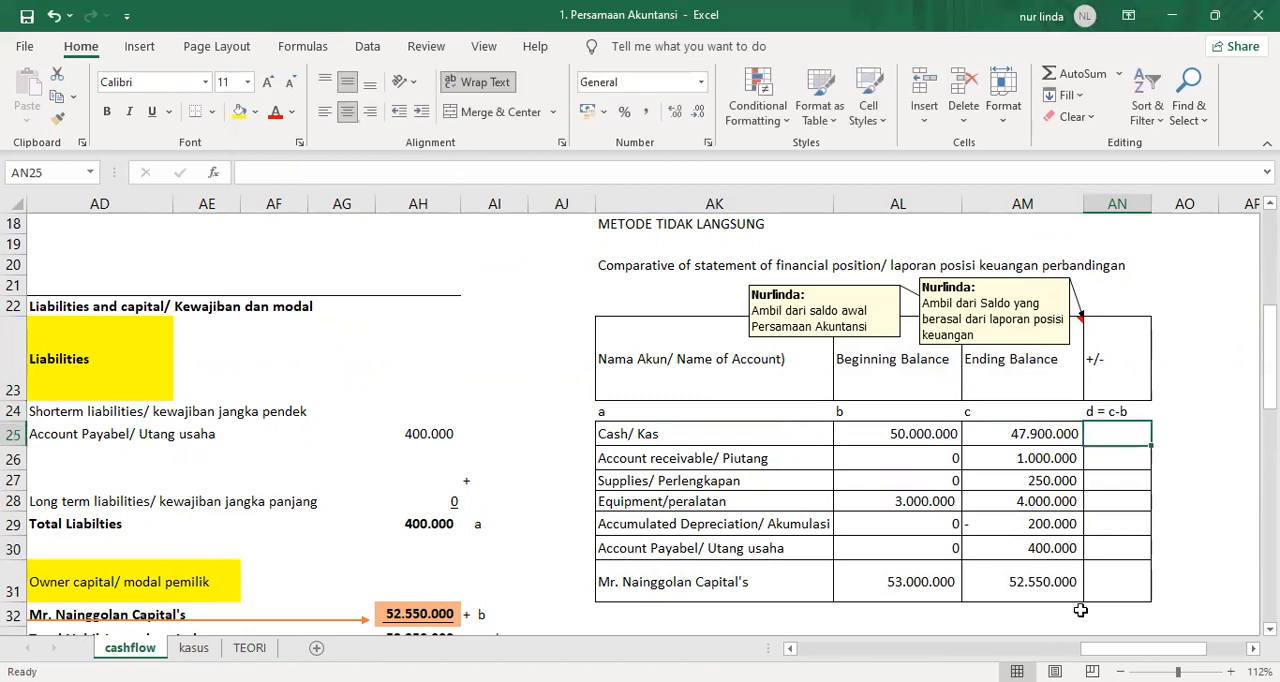
Center the column labels in AK24:AN24 and the table headers in AK23:AN23 horizontally.
left_click_drag(796, 411, 1118, 413)
left_click(347, 111)
left_click_drag(792, 362, 1118, 363)
left_click(347, 111)
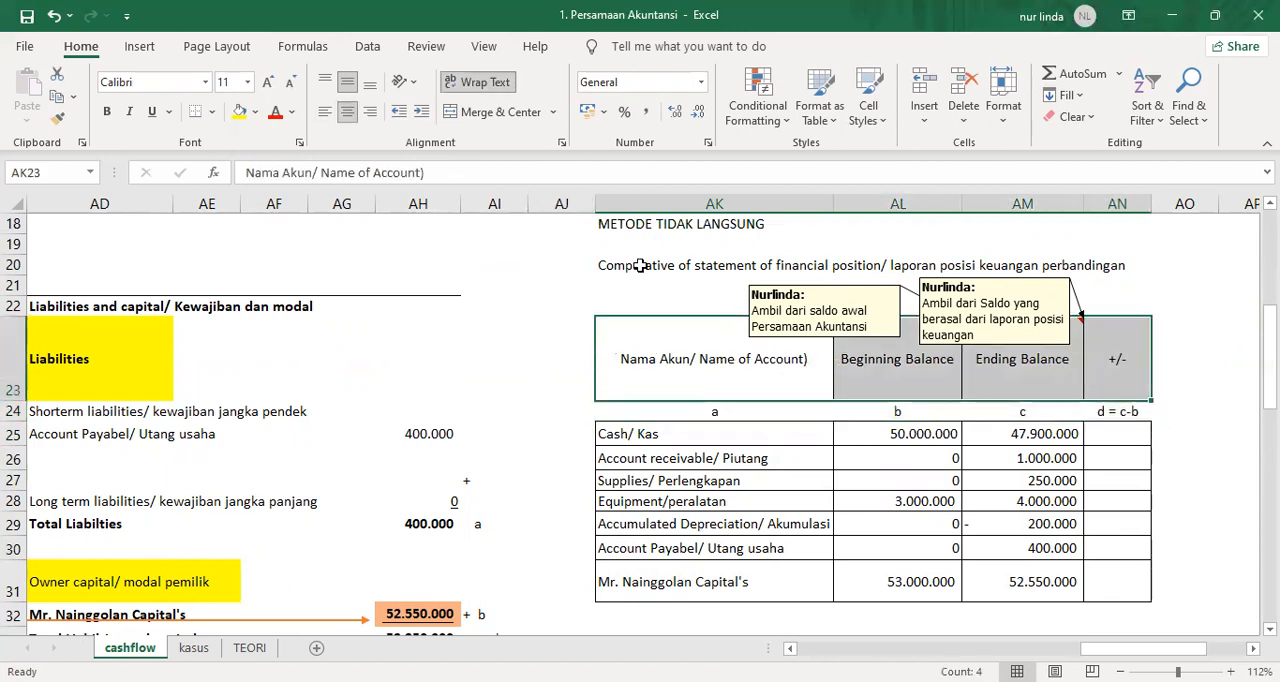
Calculate the change in Cash in AN25 as ending minus beginning balance with =AM25-AL25.
left_click(1103, 434)
type("=")
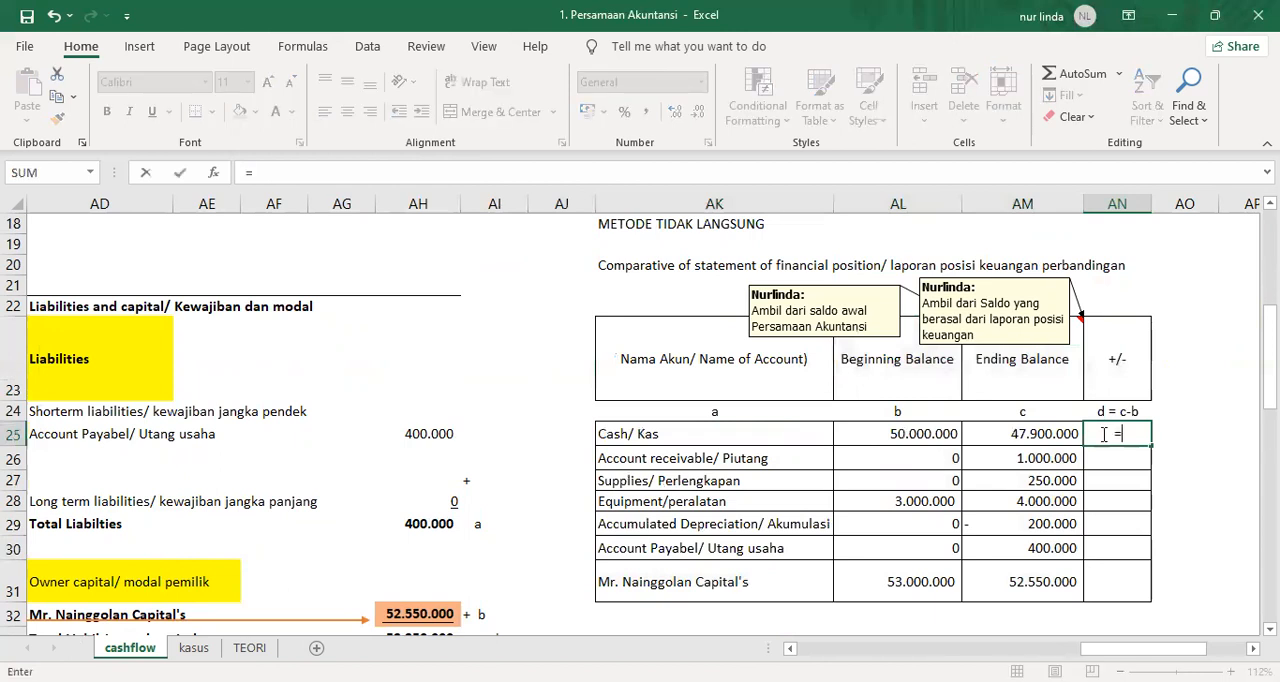
key("Left")
type("-")
key("Left")
key("Left")
key("Return")
Copy the difference formula from AN25 down through AN31 and fill the Cash change cell AN25 with yellow.
left_click(1103, 434)
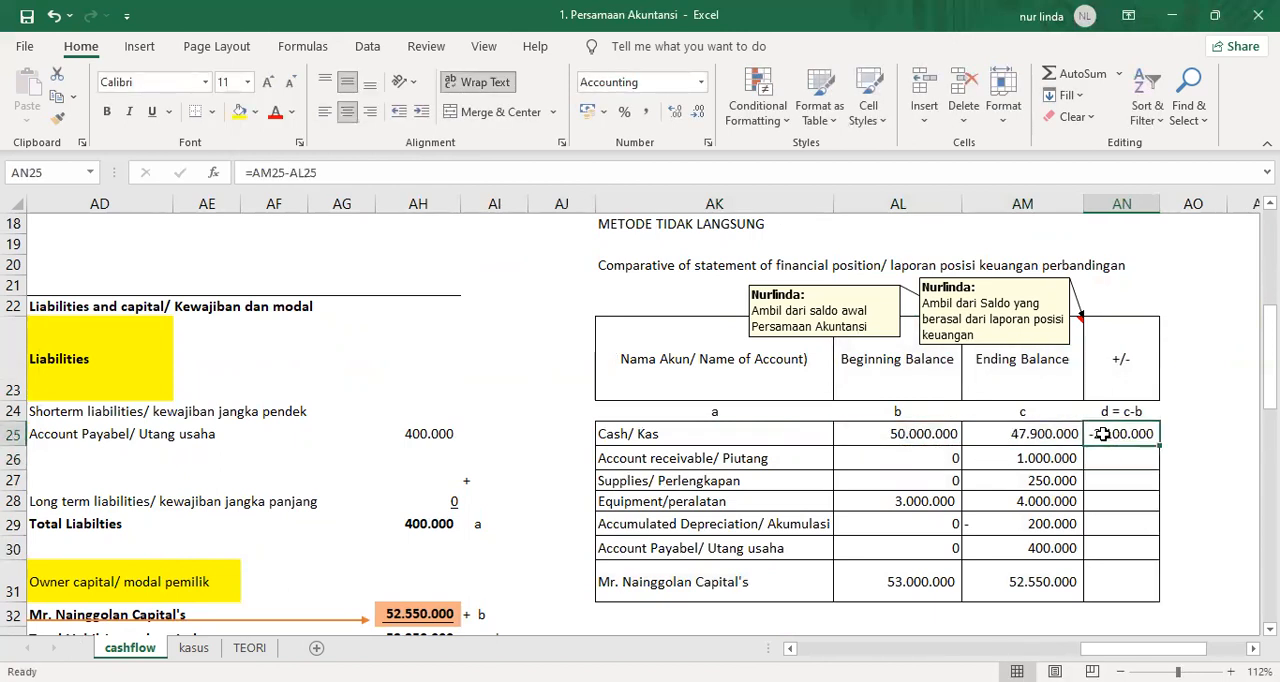
key("ctrl+c")
key("shift+Down")
key("shift+Down")
key("shift+Down")
key("shift+Down")
key("shift+Down")
key("shift+Down")
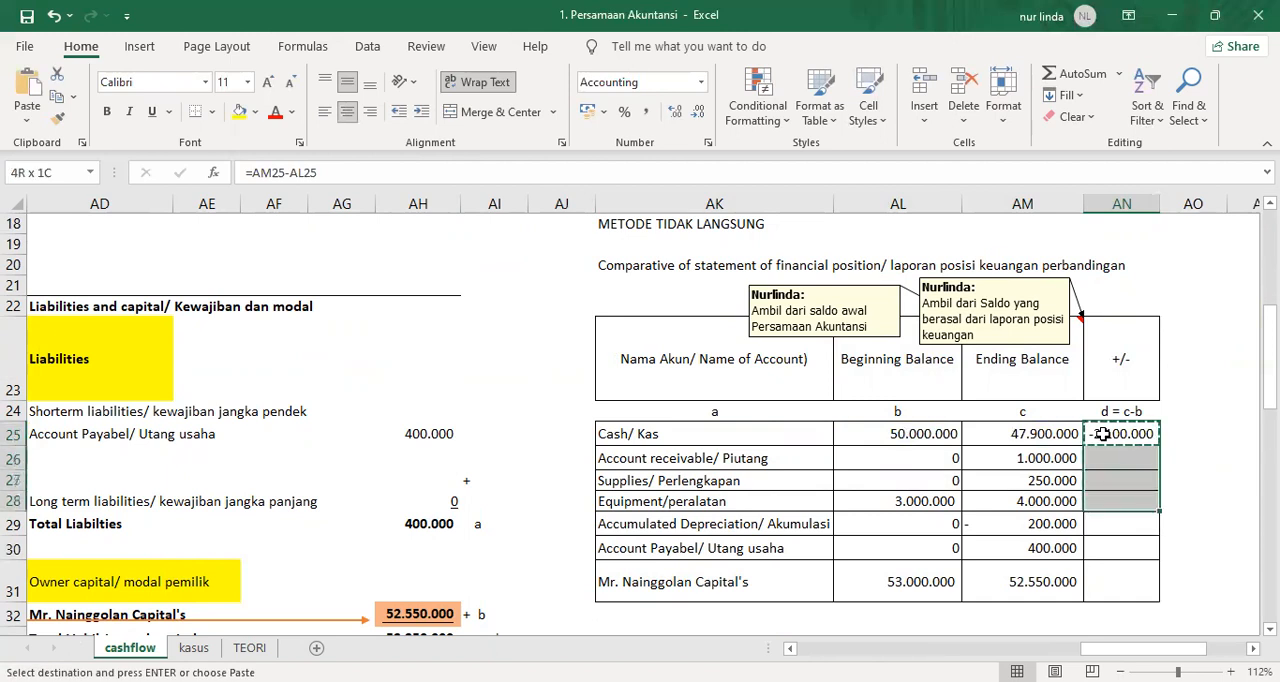
key("Return")
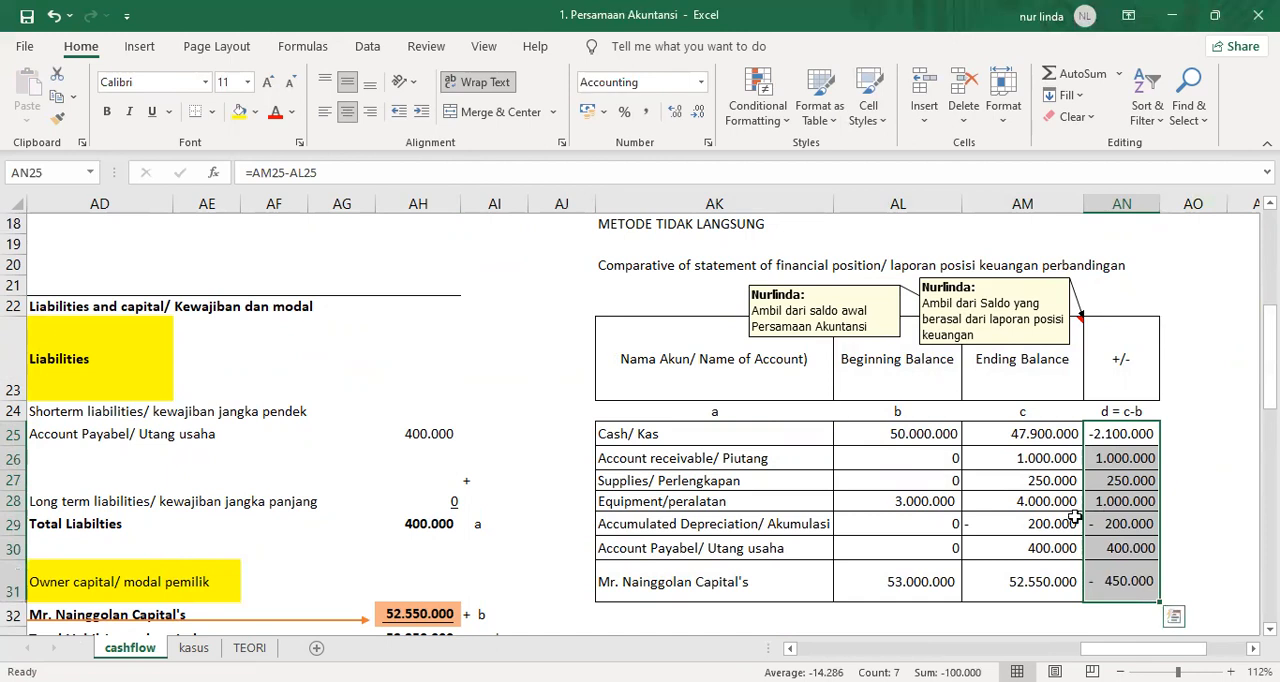
left_click(1083, 437)
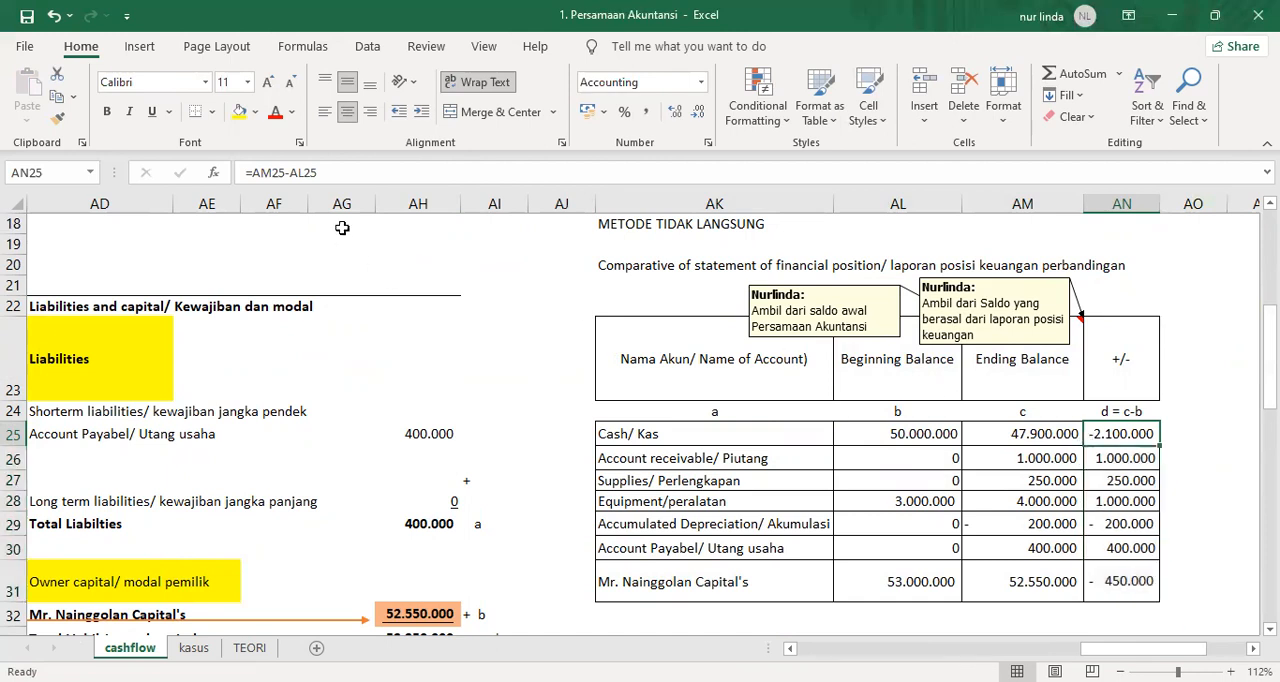
left_click(239, 112)
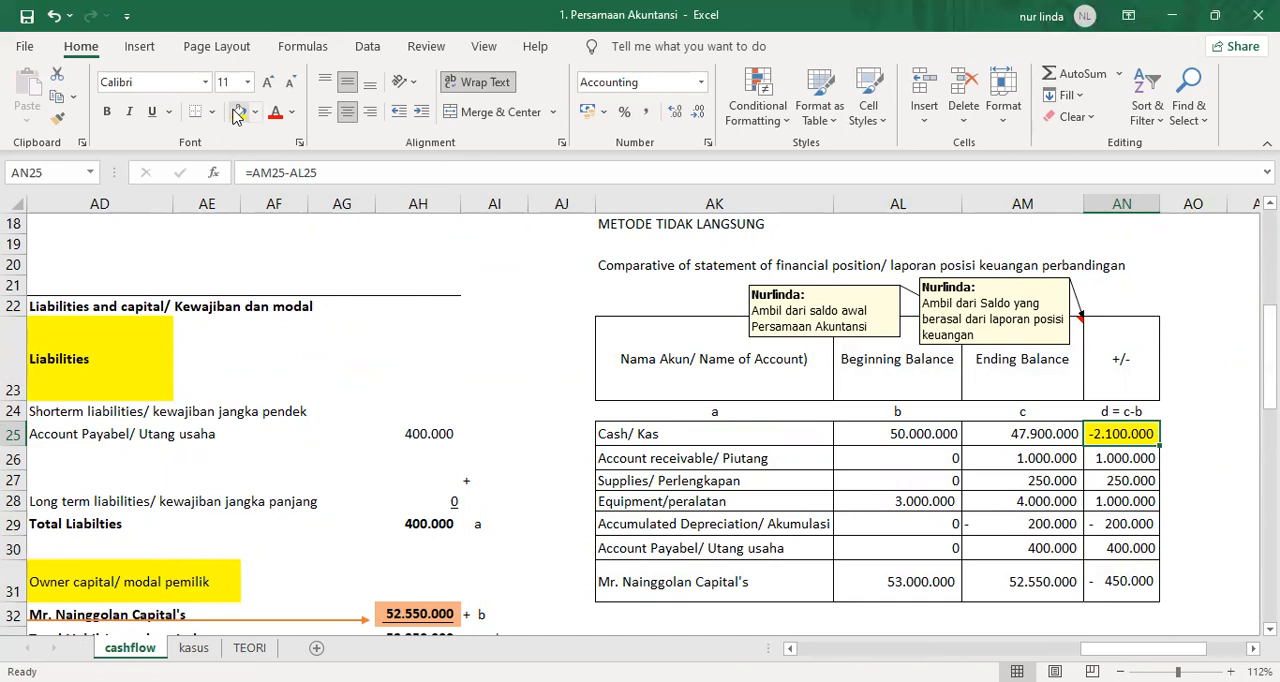
Insert a comment on the Cash balance in AA24 reading "Nilai Kas ini akan di jelaskan pada laporan arus kas".
left_click_drag(1095, 651, 1000, 651)
left_click(925, 410)
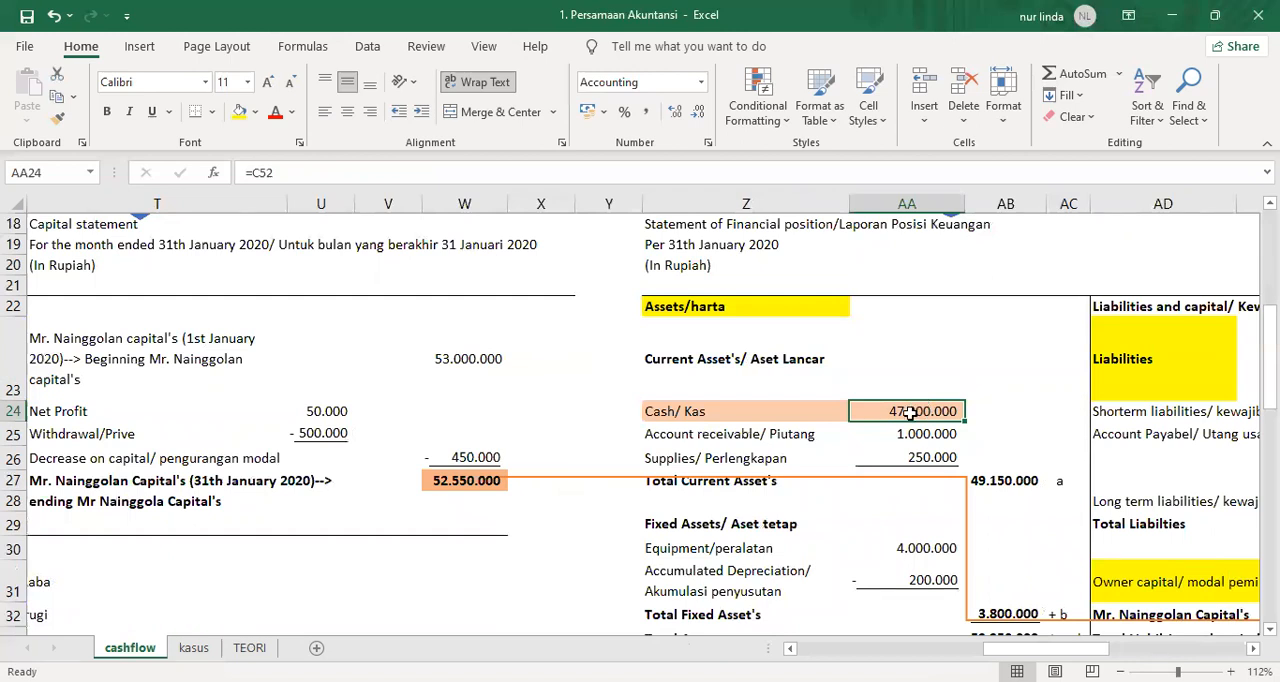
right_click(910, 412)
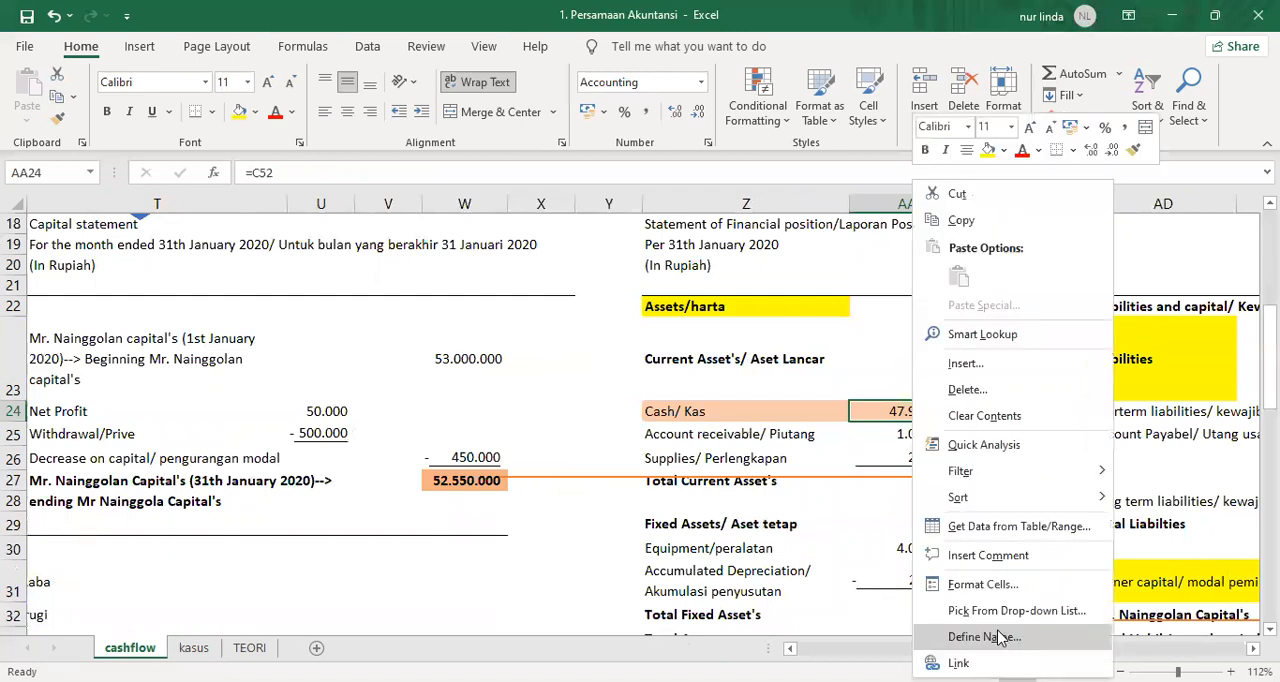
left_click(990, 555)
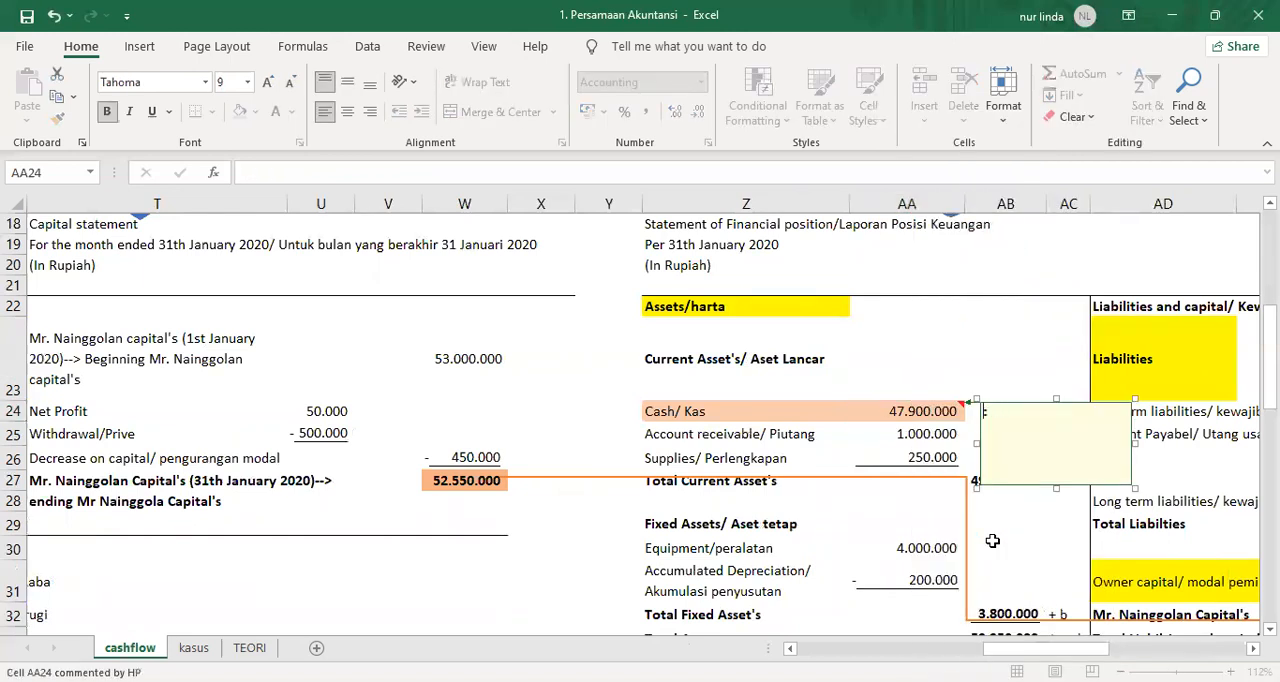
type("Nurlinda:")
key("Return")
key("ctrl+b")
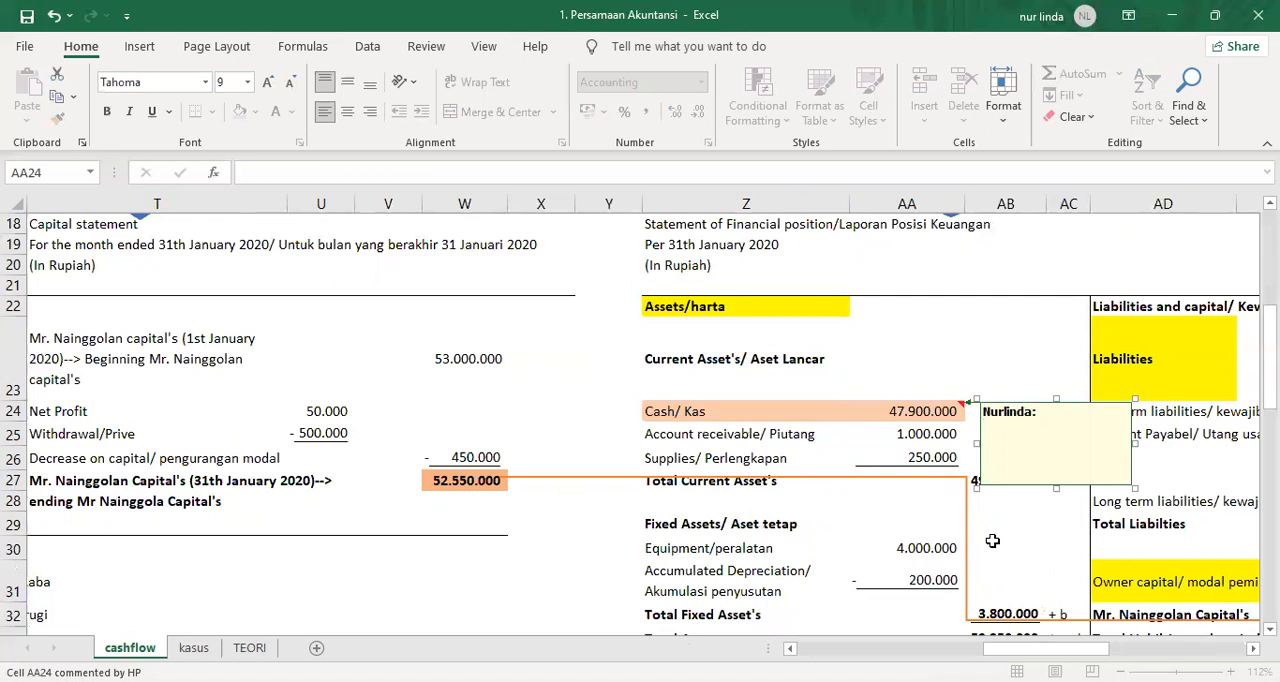
type("Nilai Kas ini akan di jelaskan pad")
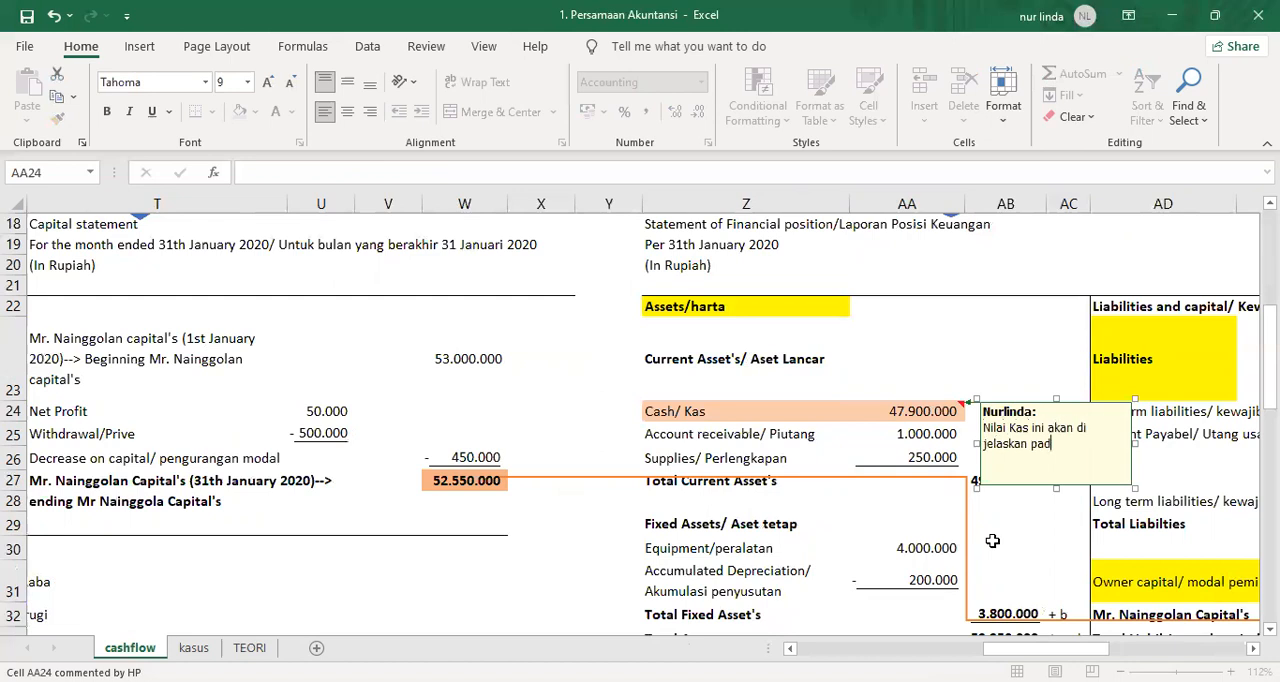
type("a laporan posis")
key("BackSpace")
key("BackSpace")
key("BackSpace")
key("BackSpace")
type("asuus")
left_click(952, 362)
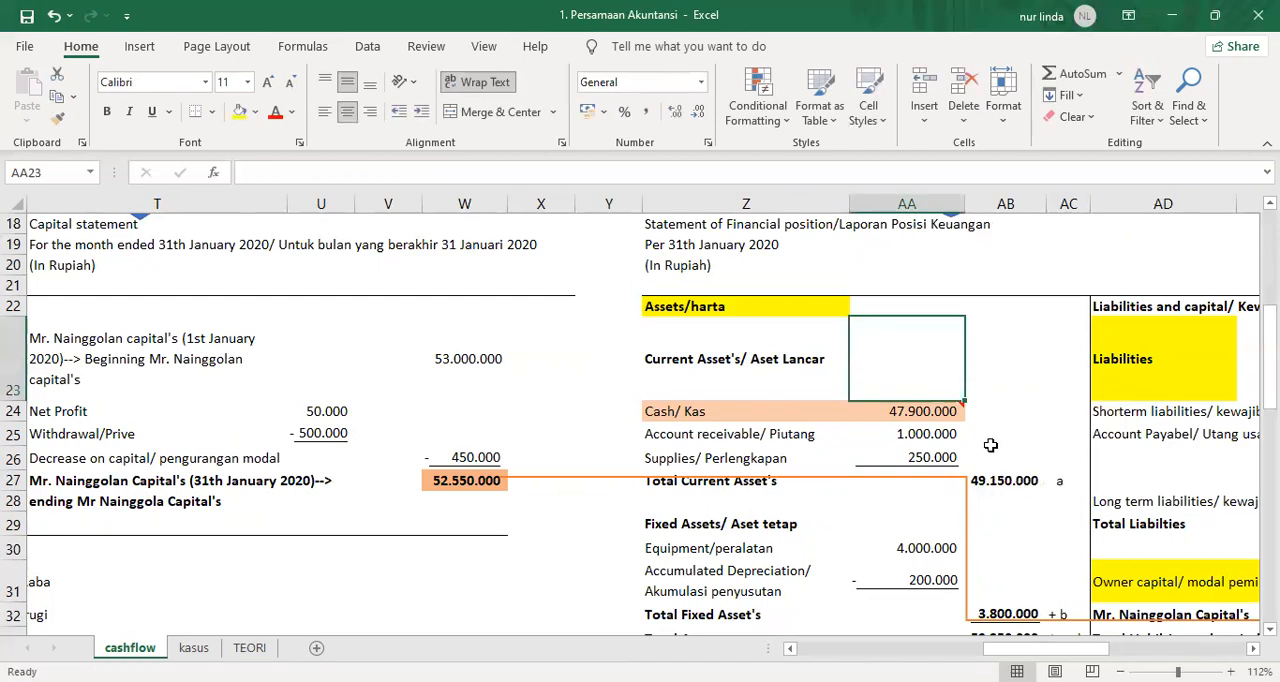
Keep the comment on AA24 shown and move it above the Cash row so the neighbouring cells are uncovered.
left_click(921, 413)
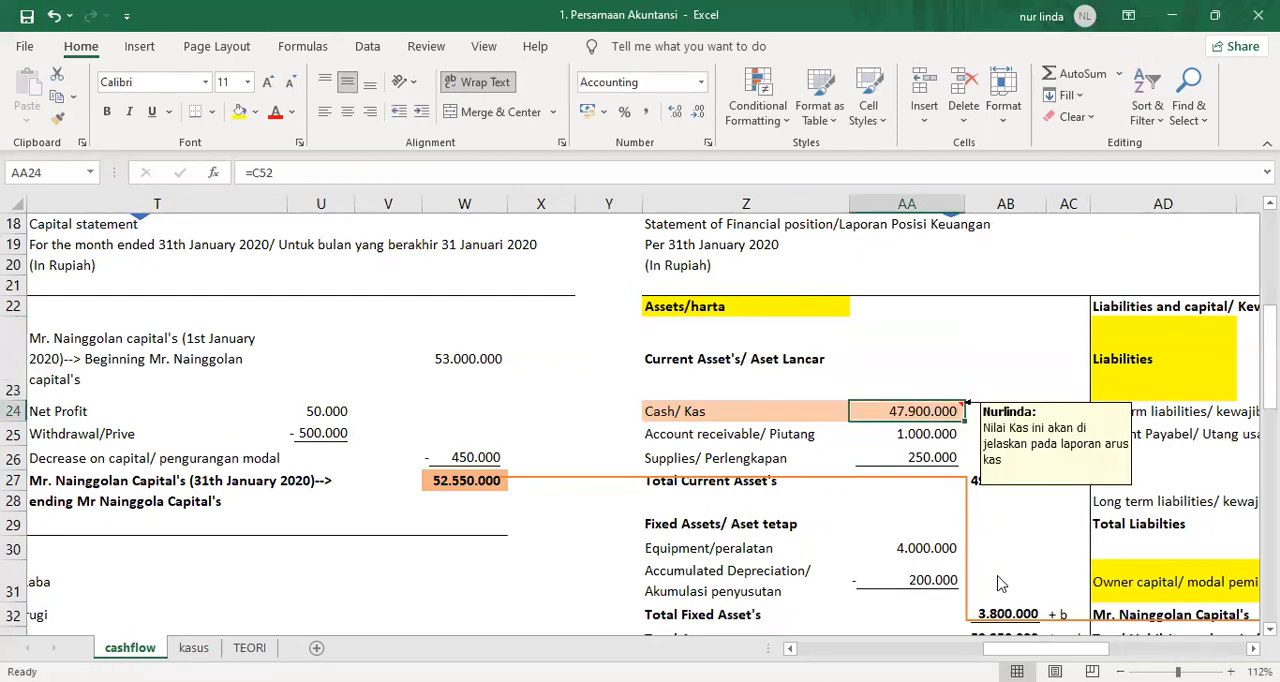
right_click(921, 411)
left_click(1012, 556)
left_click(1055, 395)
left_click(1055, 404)
left_click_drag(1055, 404, 1000, 269)
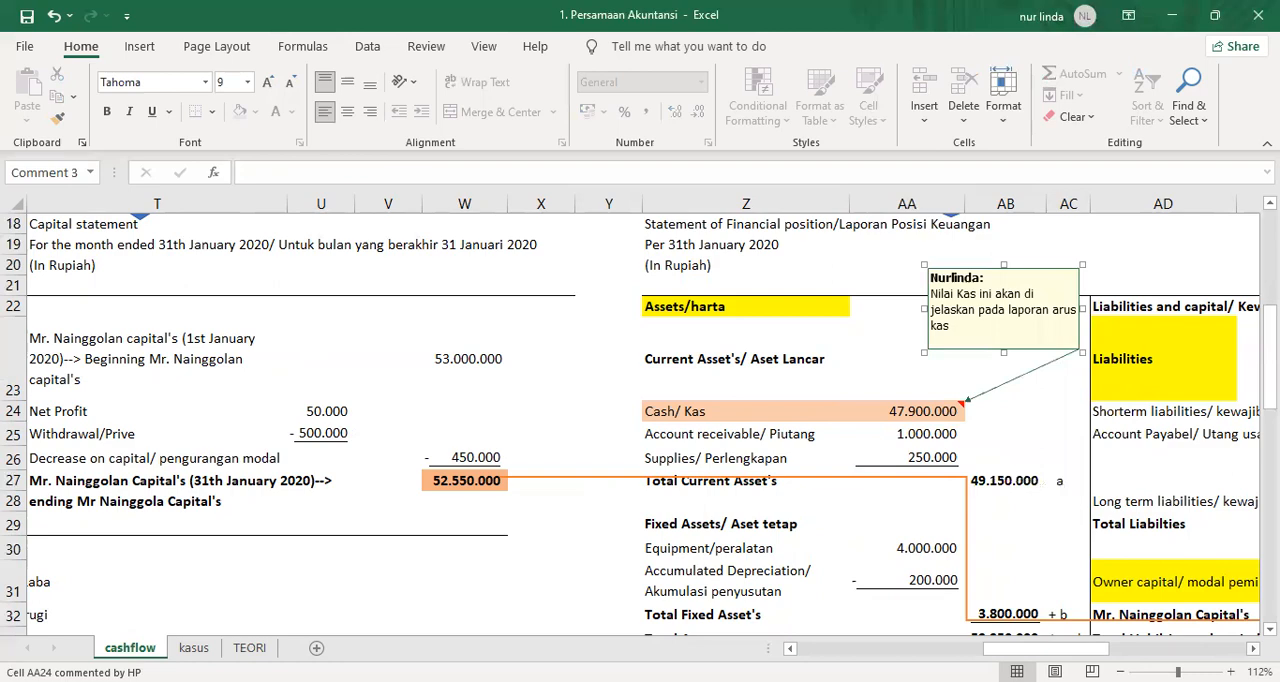
Examine the Cash change formula in AN25 of the comparative statement of financial position.
scroll(640, 420, "right", 3)
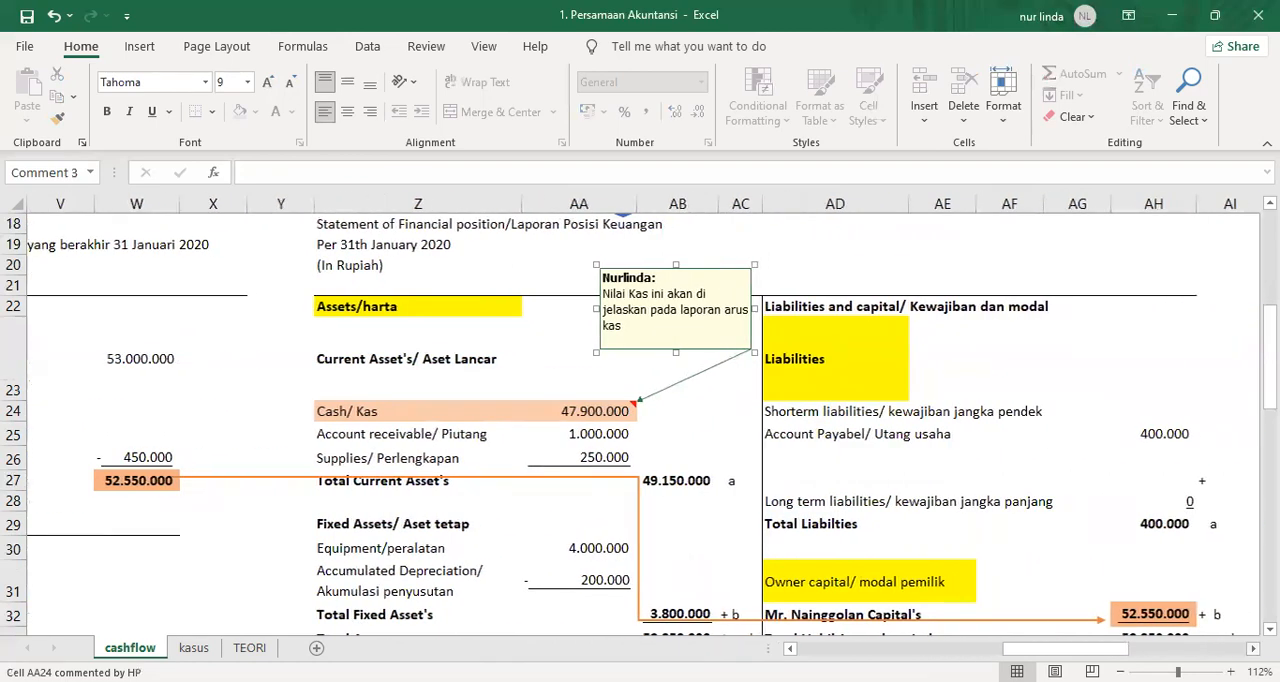
scroll(640, 420, "right", 6)
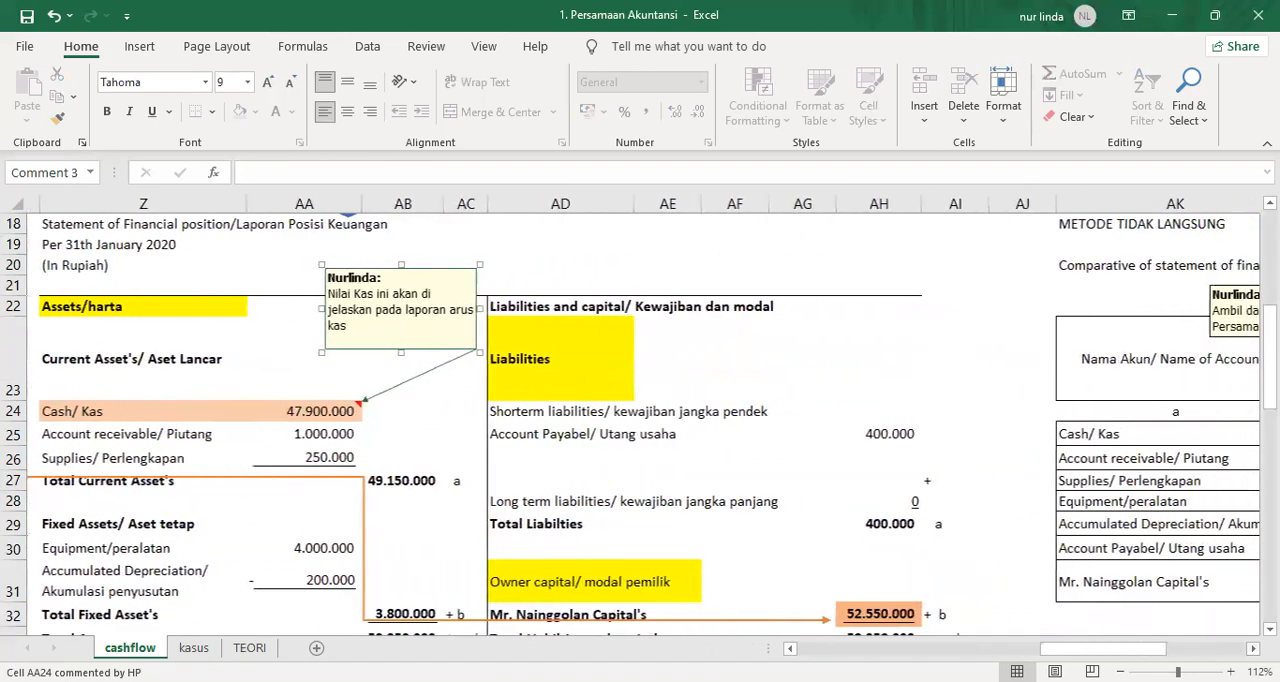
scroll(640, 420, "right", 3)
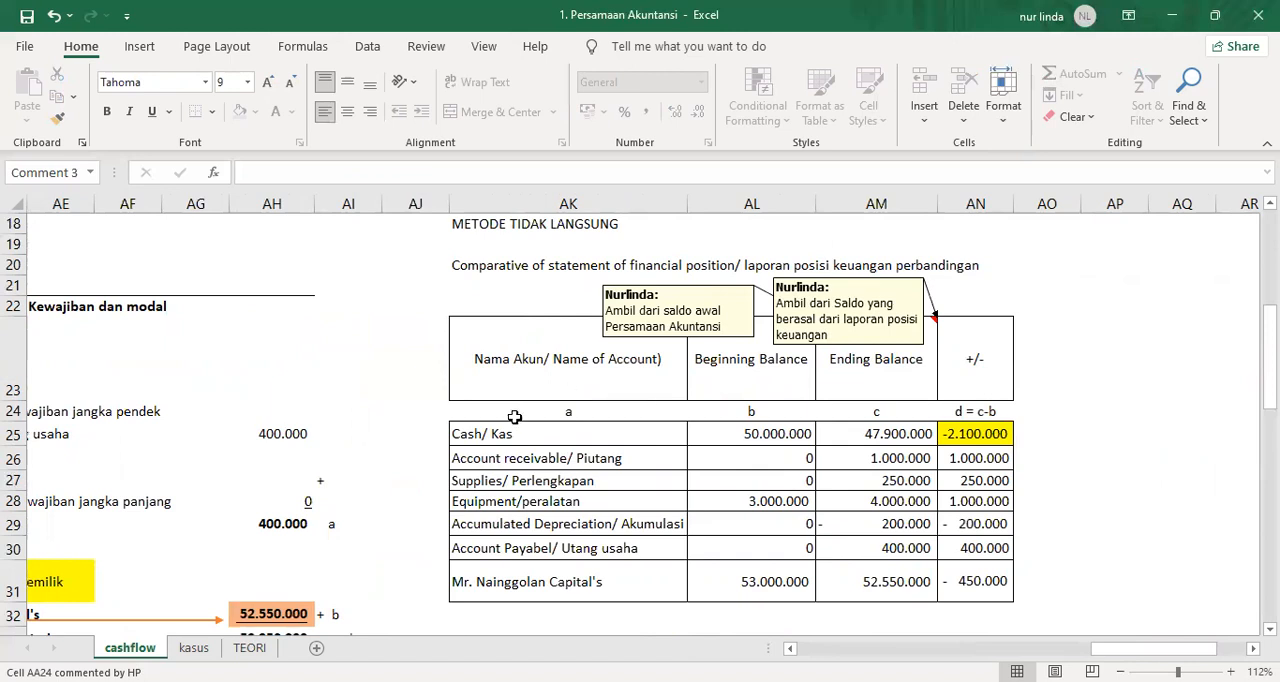
left_click(977, 432)
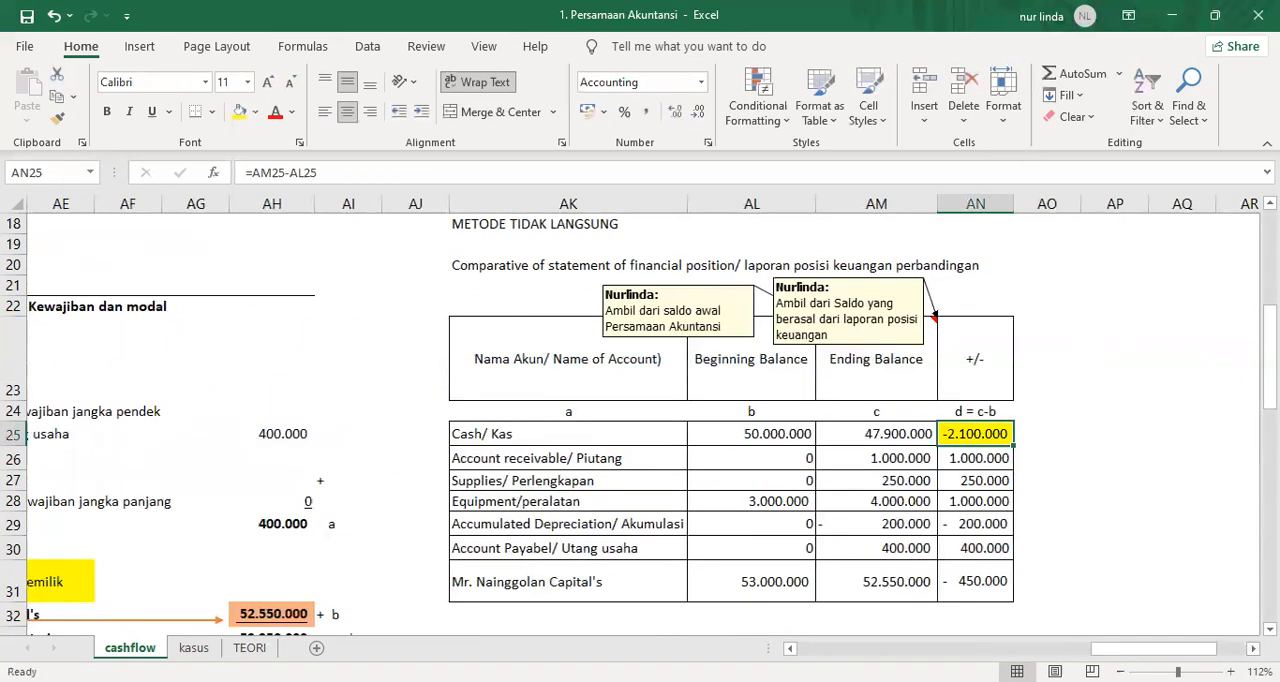
scroll(811, 563, "right", 4)
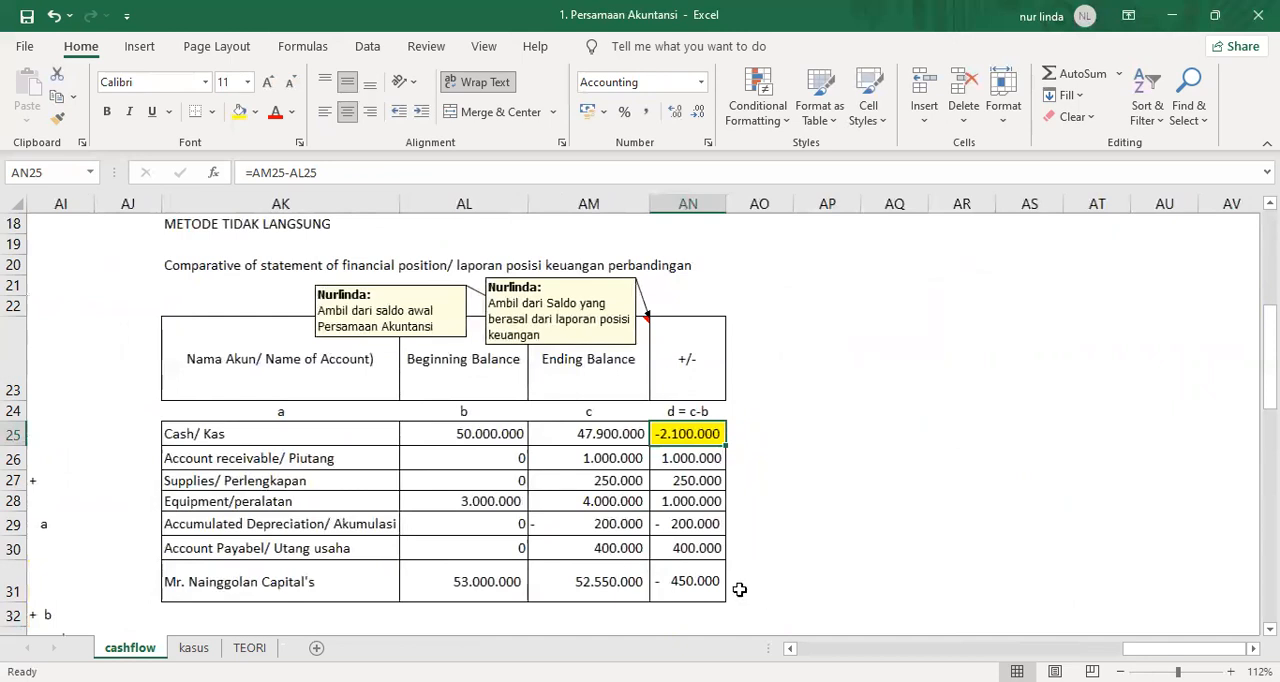
scroll(623, 500, "left", 2)
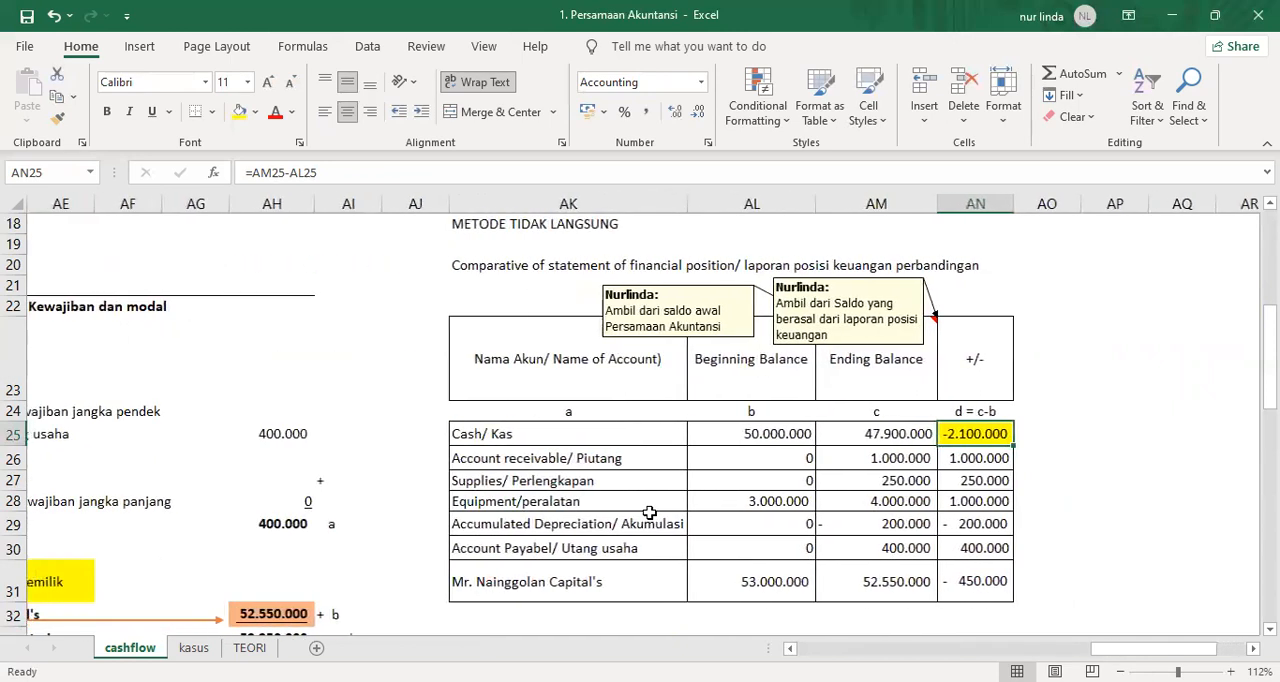
Link the company name into AK34 below the comparative table with =Z17 and make it bold and underlined.
scroll(623, 500, "down", 3)
left_click(501, 400)
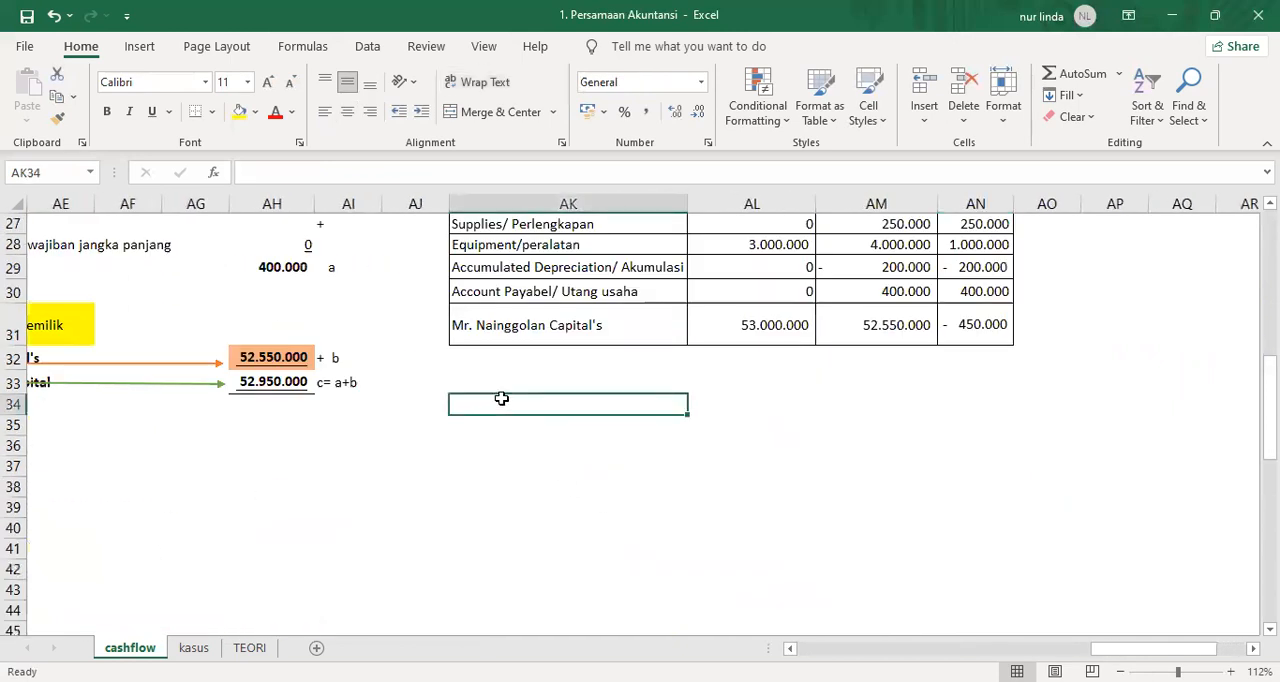
type("=")
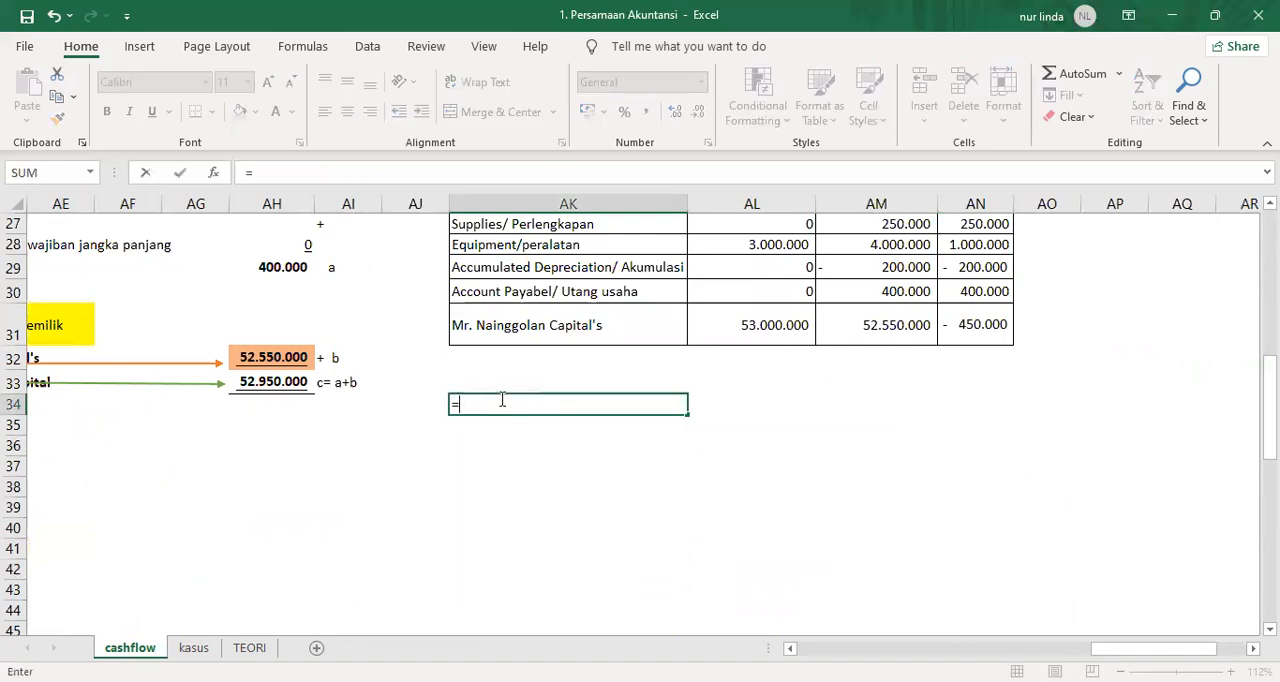
scroll(240, 420, "left", 2)
scroll(240, 420, "up", 5)
left_click(208, 431)
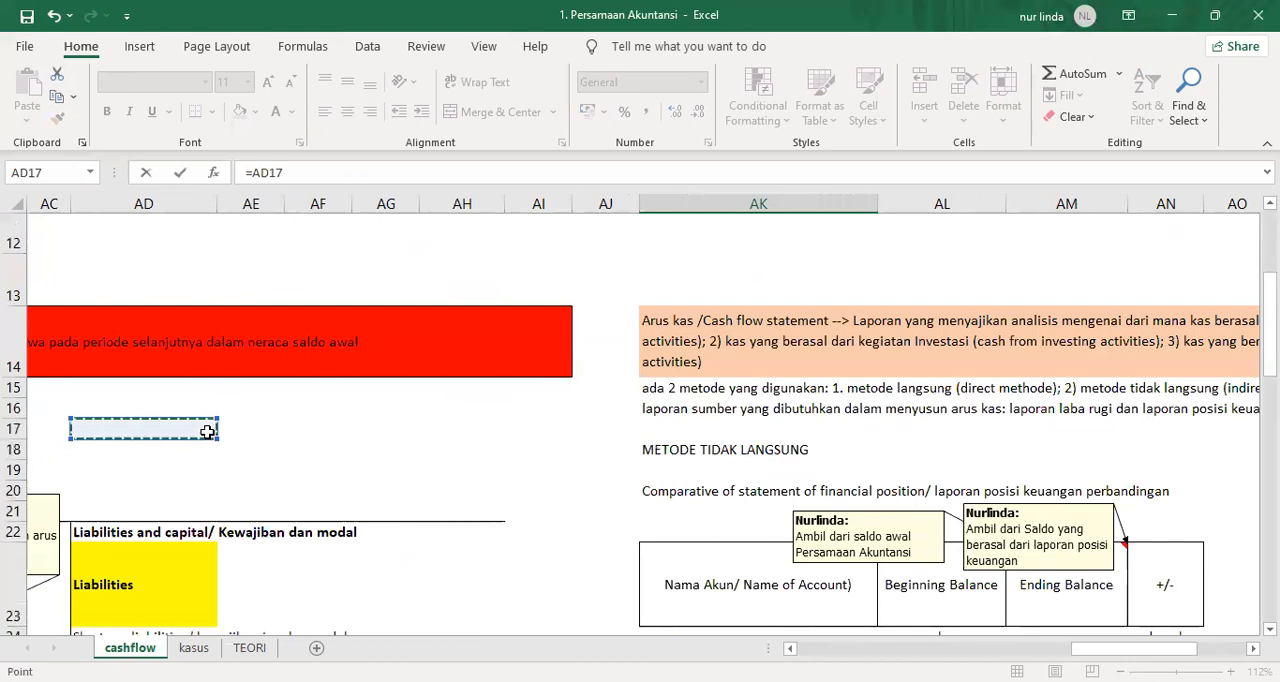
key("Left")
key("Left")
key("Left")
key("Left")
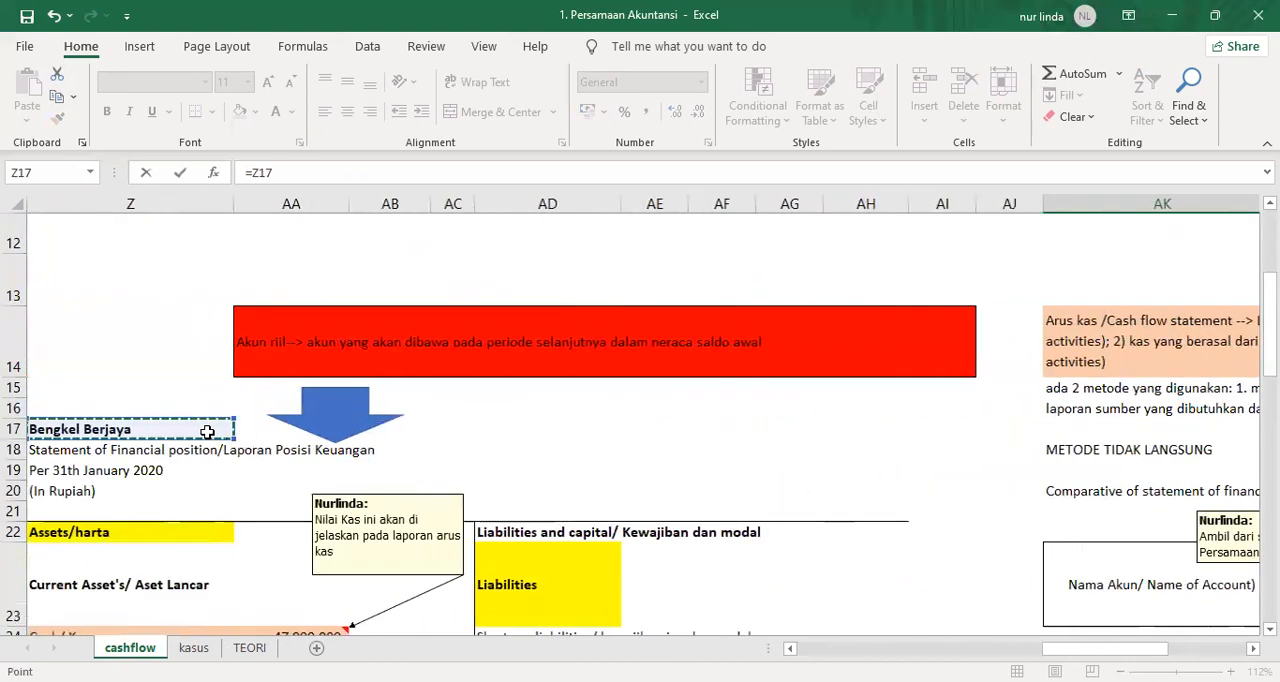
key("Left")
key("Right")
key("Return")
key("Up")
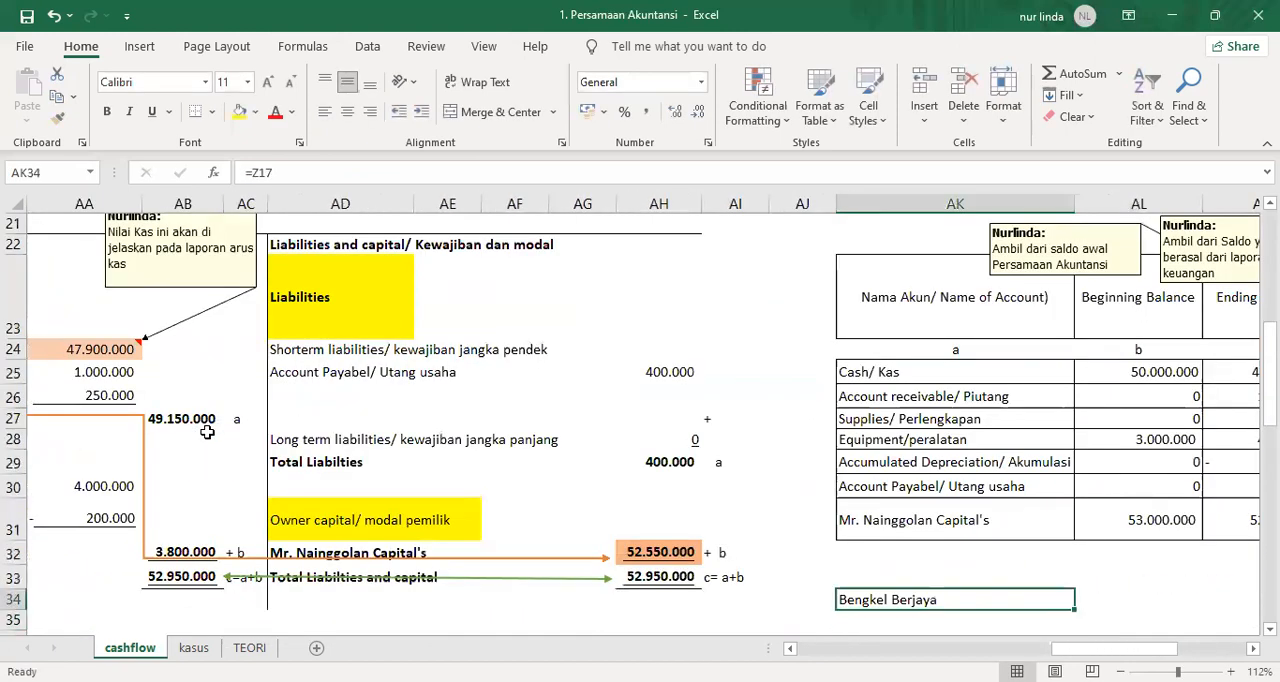
key("ctrl+b")
key("ctrl+u")
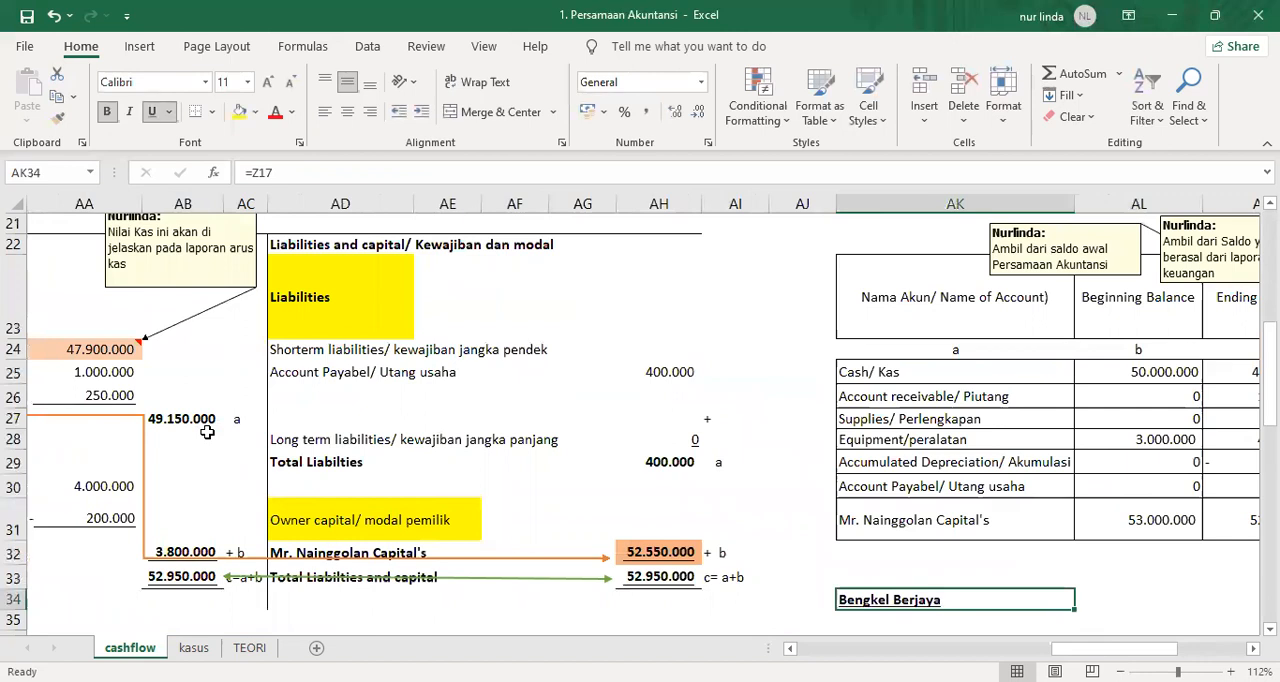
Enter the report title "Cash flow statement" in AK35 under the company name.
key("Return")
type("Cas")
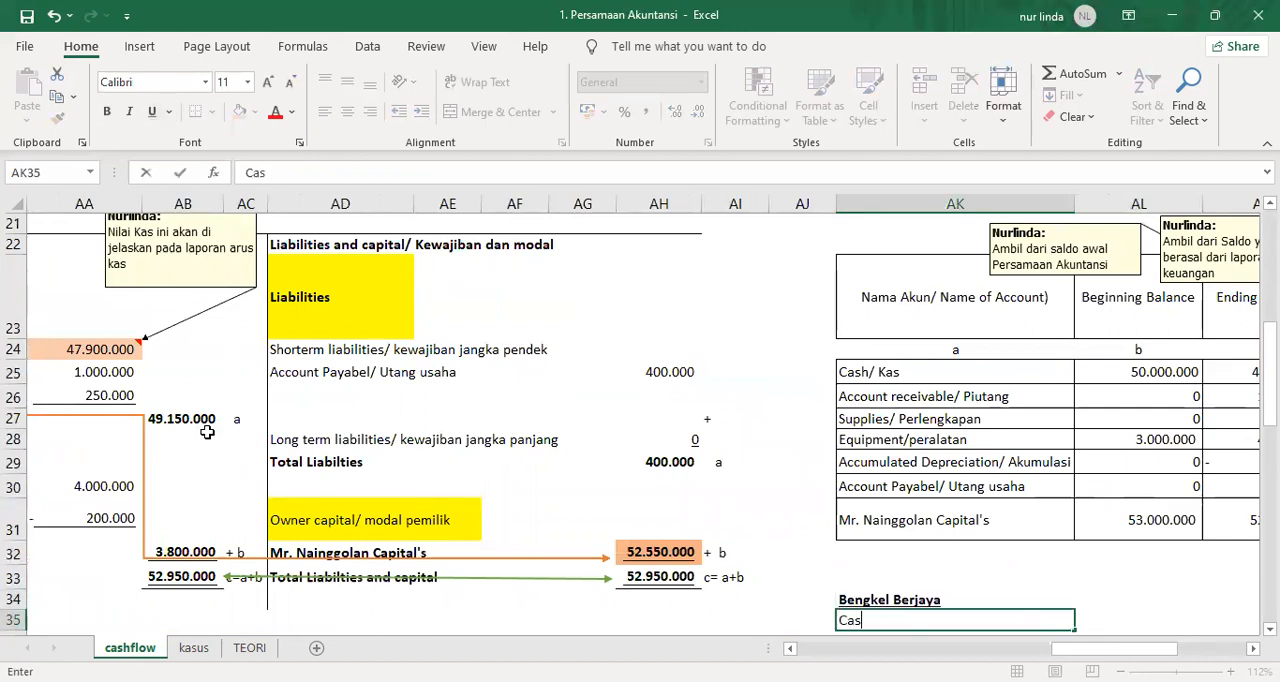
type("h flow stat")
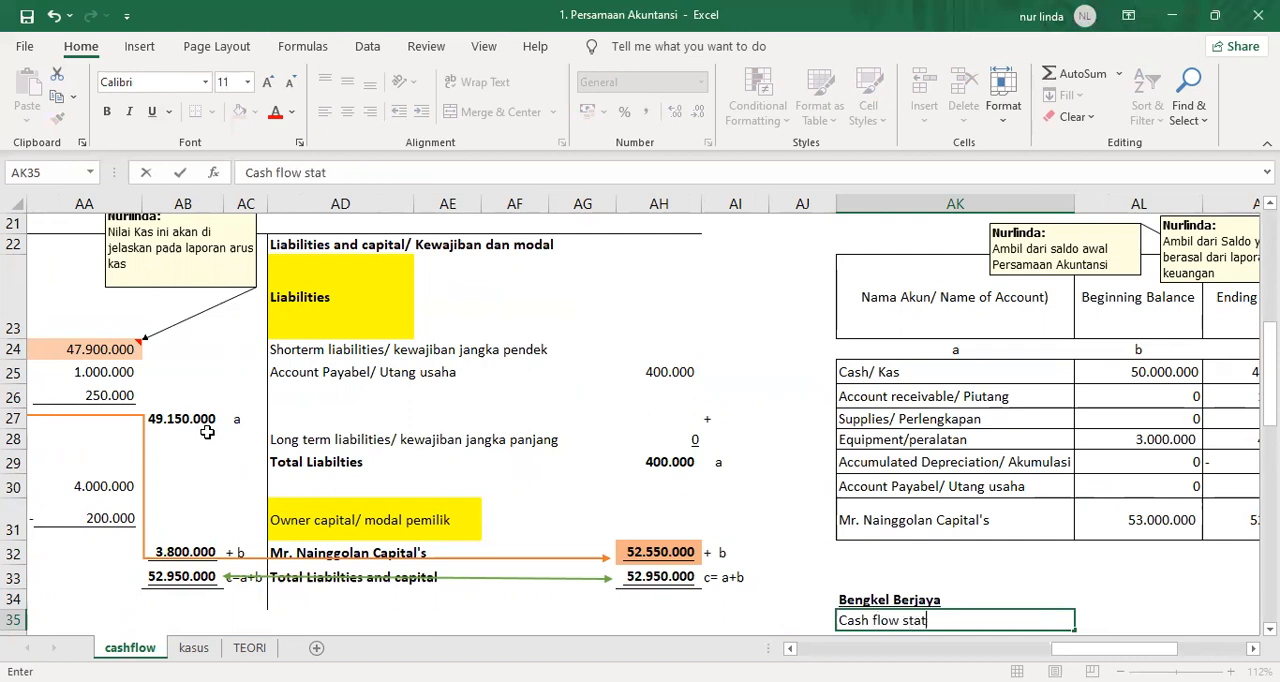
type("ement")
key("Return")
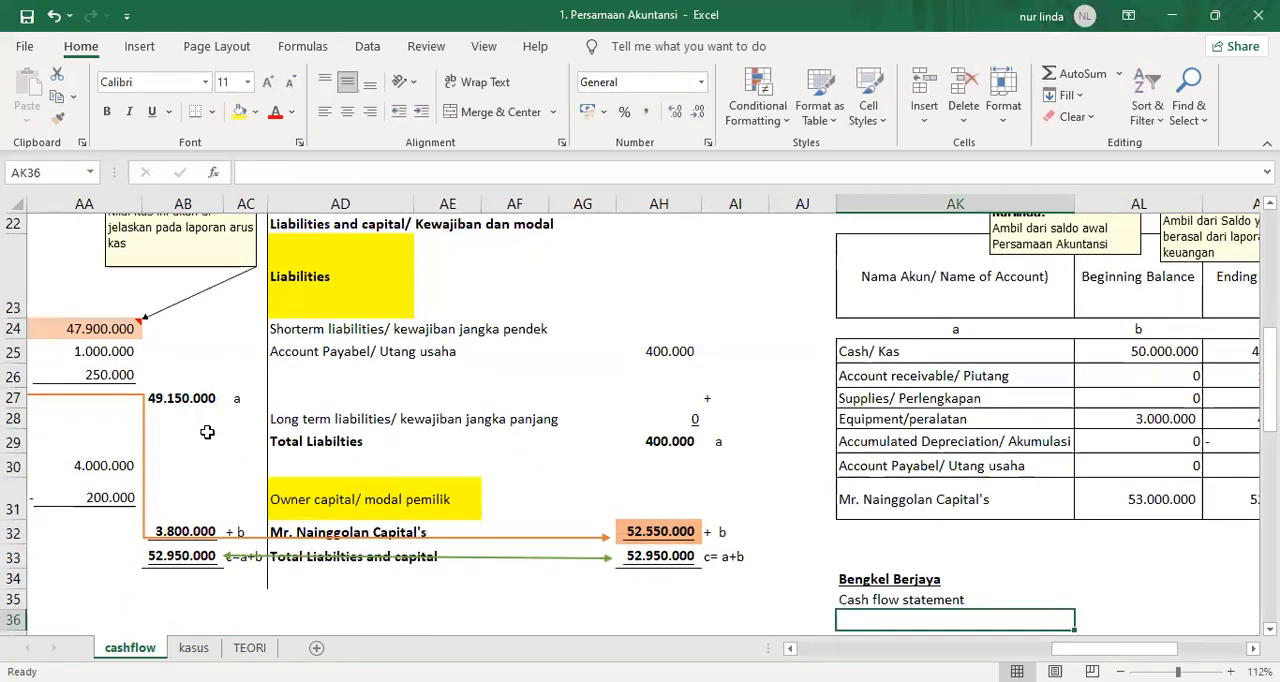
Link the reporting period line from the capital statement into AK36 with =T19.
type("=")
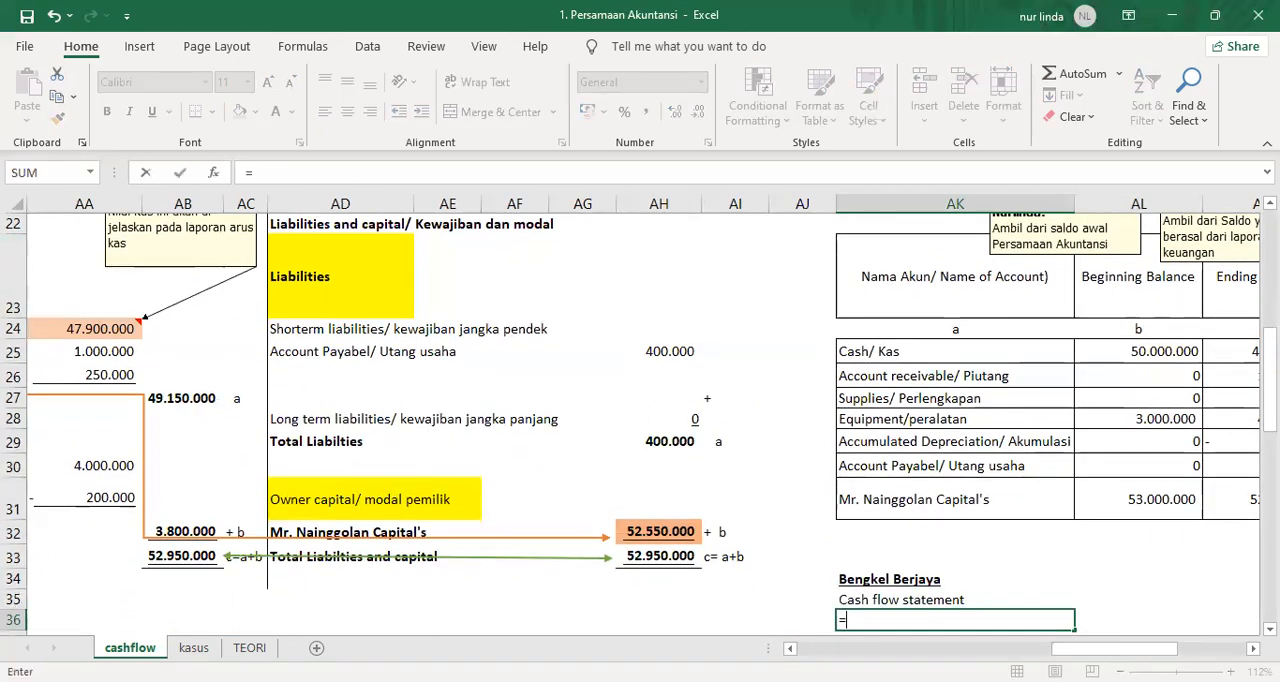
scroll(395, 427, "left", 3)
scroll(395, 427, "up", 3)
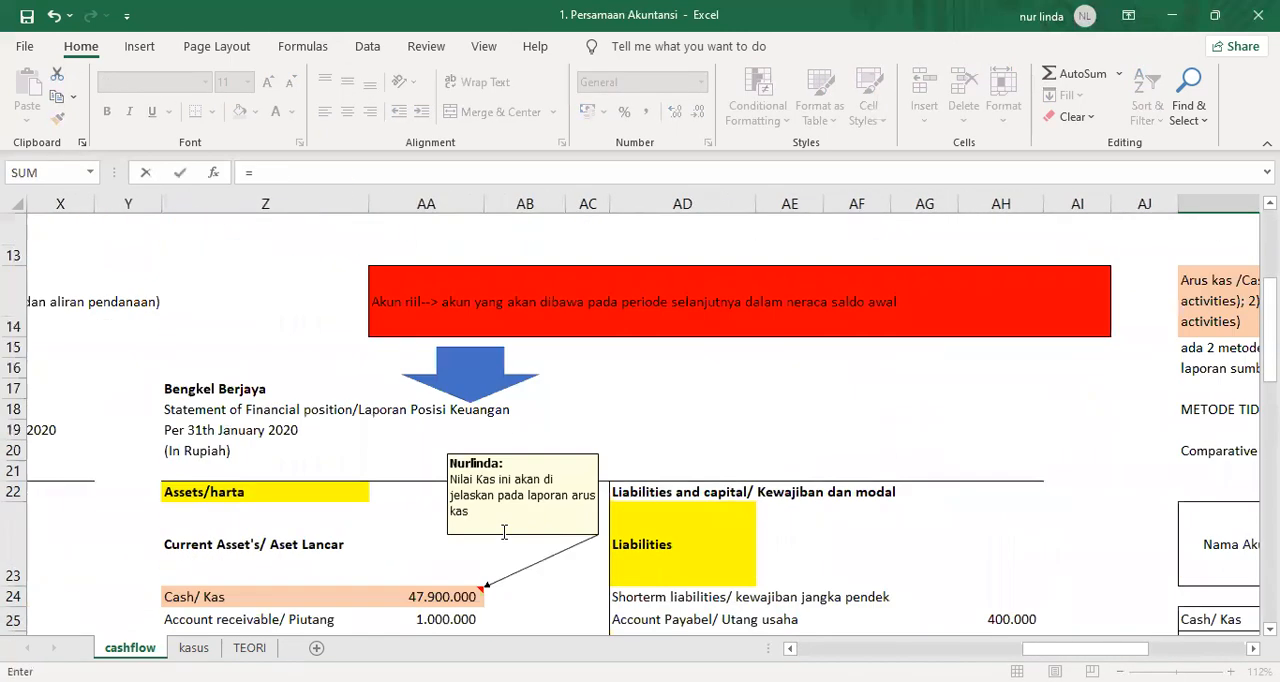
left_click(236, 424)
key("Left")
key("Left")
key("Left")
key("Left")
key("Left")
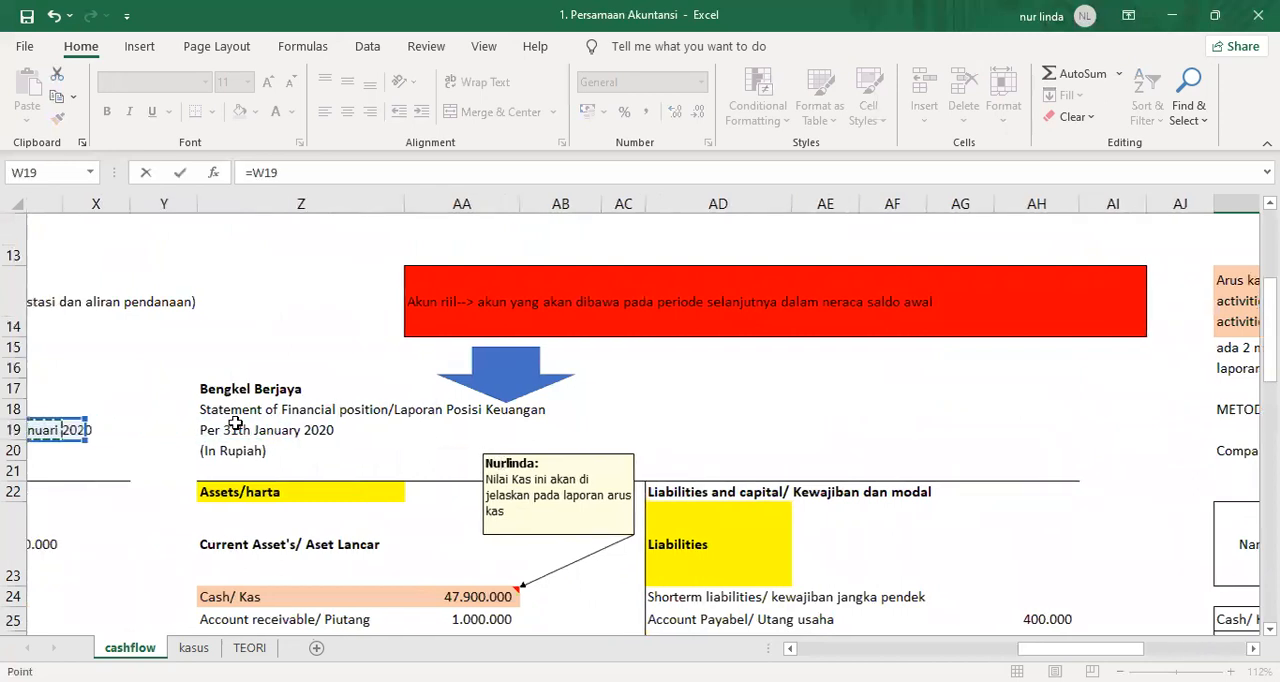
key("Left")
key("Left")
key("Left")
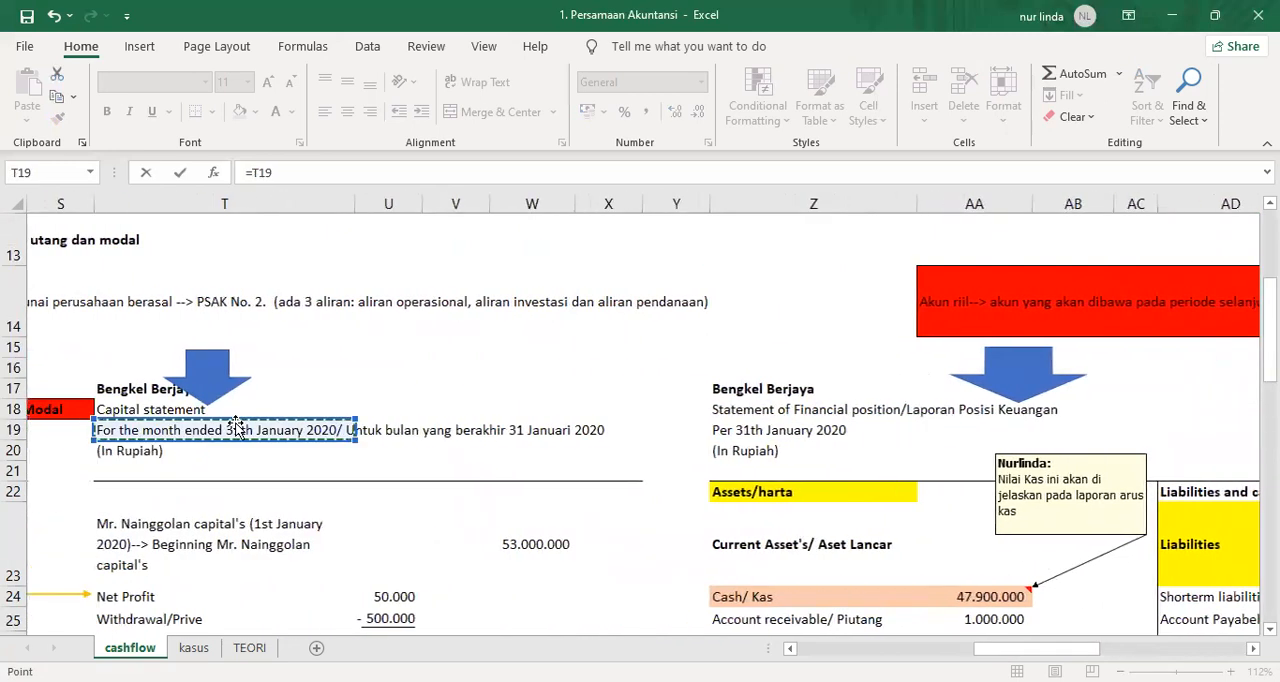
key("Return")
Copy the period link from AK36 down to AK37 to bring in the currency line.
key("Up")
key("ctrl+c")
key("Down")
key("Return")
Add a bottom border across AK38:AN38 beneath the cash flow statement heading.
key("Down")
key("Down")
key("Down")
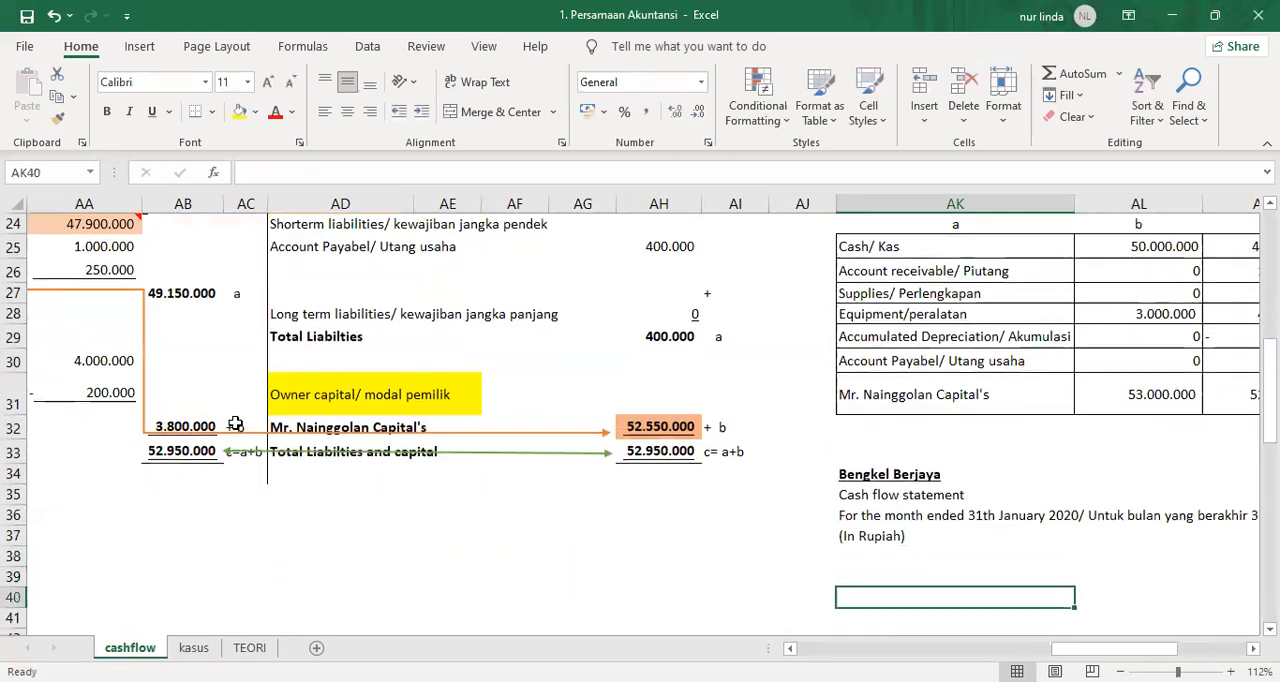
key("Up")
key("Up")
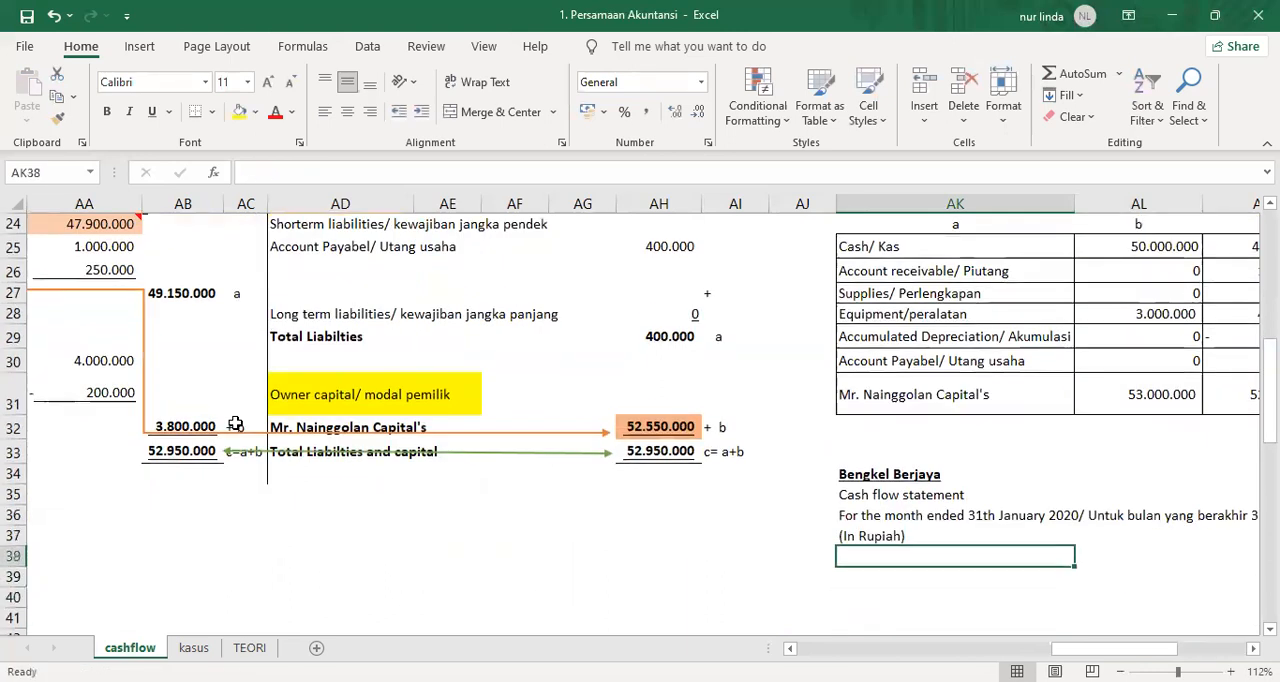
key("shift+Right")
key("shift+Right")
key("shift+Right")
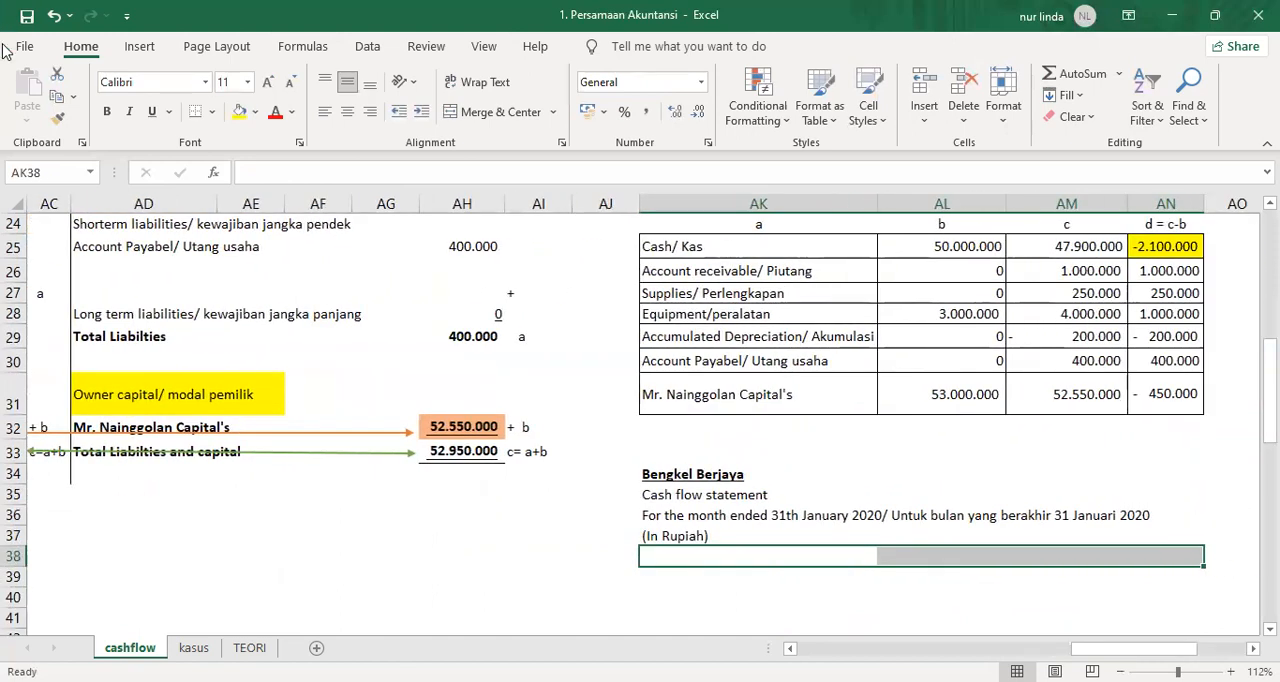
left_click(747, 600)
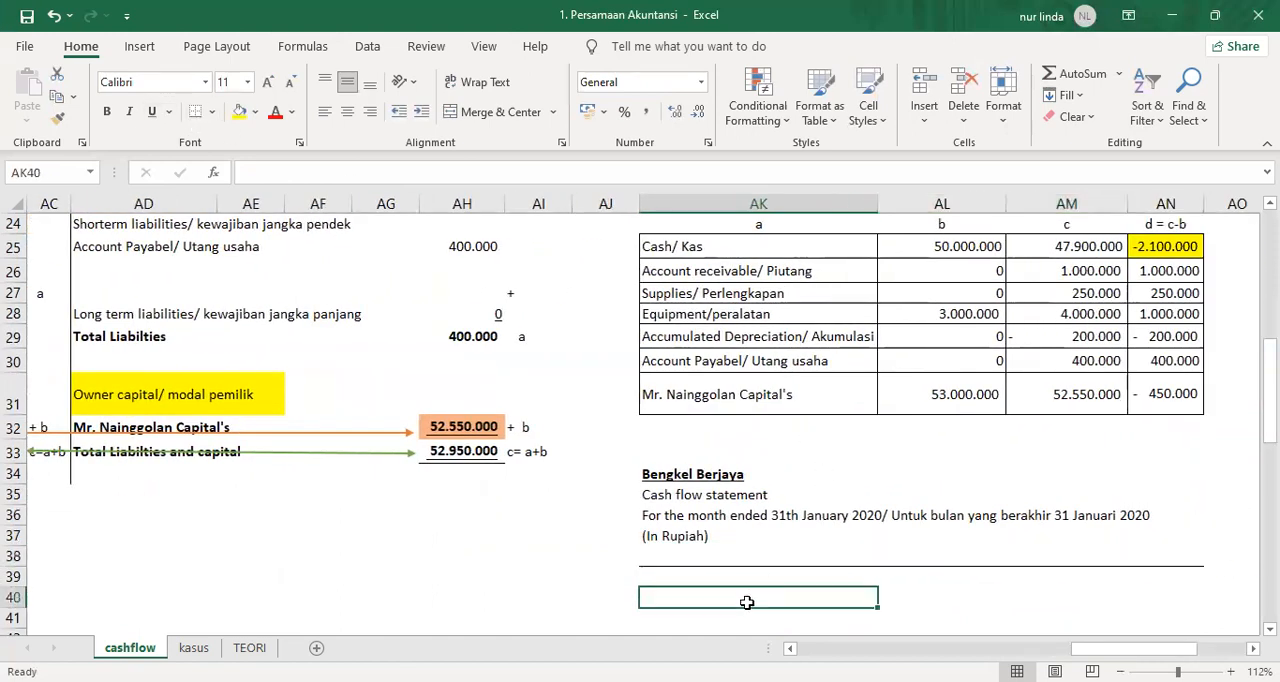
Enter the section heading "Cash flow from operational activities" in AK40 below the statement heading.
key("Down")
key("Down")
key("Down")
key("Up")
key("Up")
key("Up")
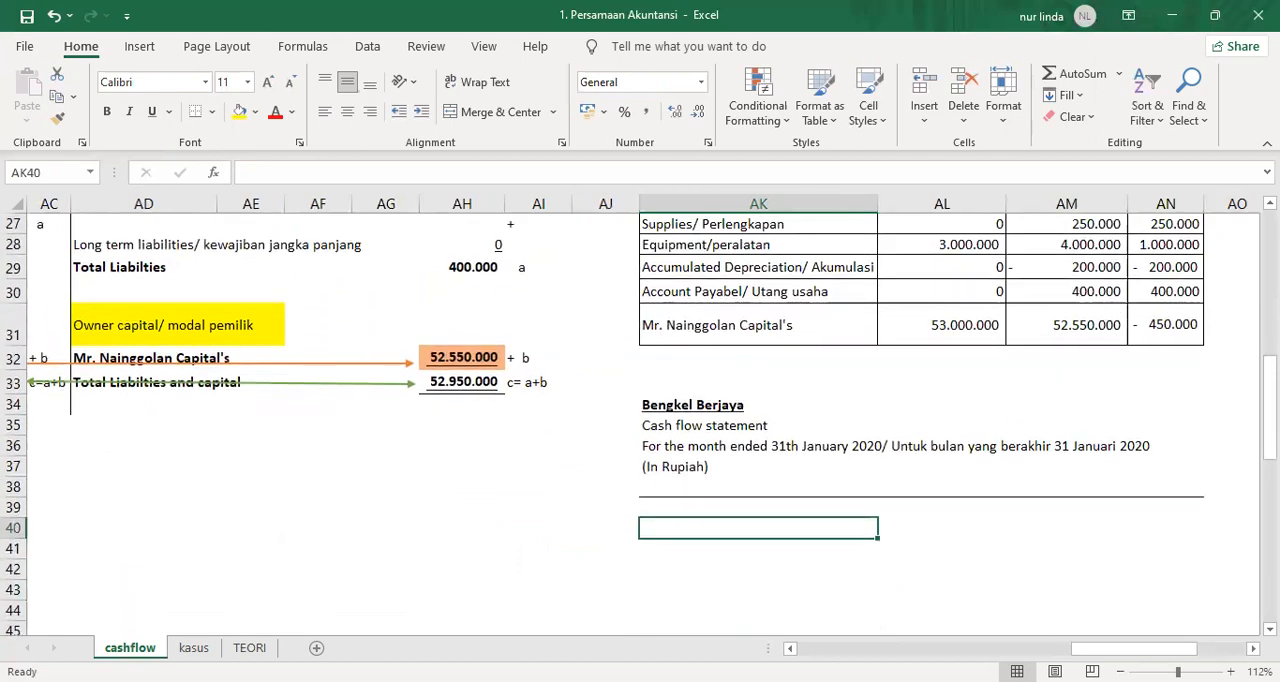
type("Cash ")
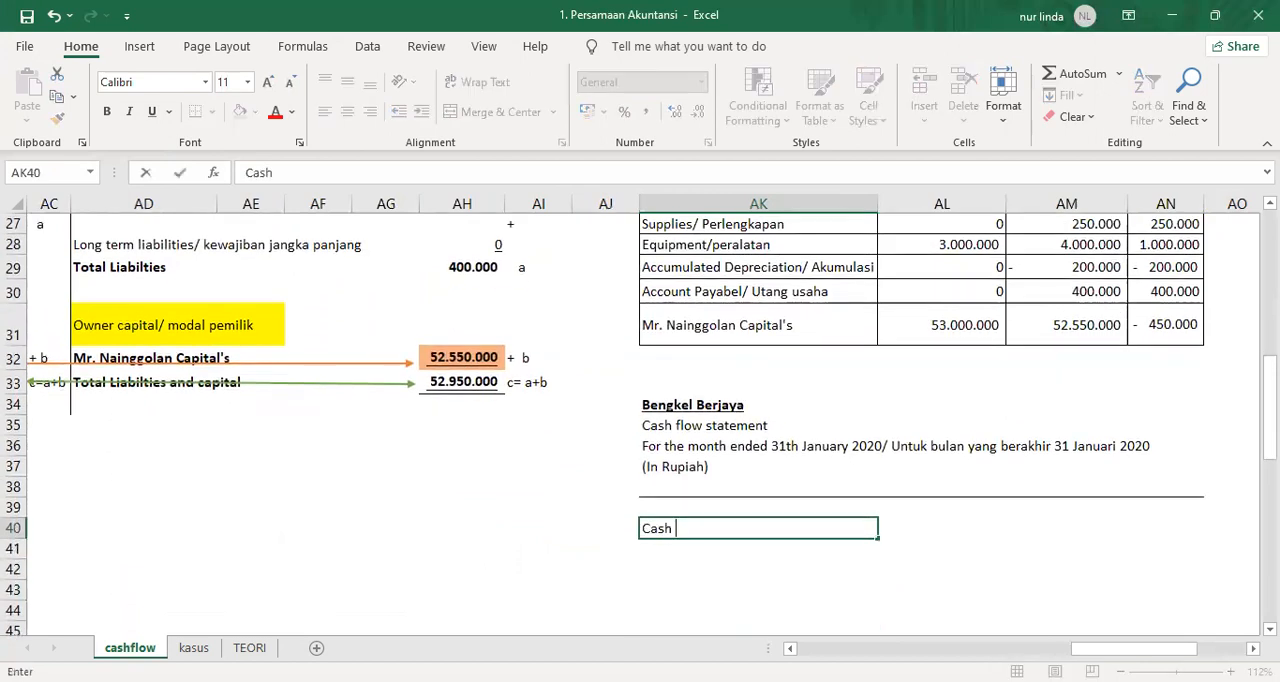
type("flow from ac")
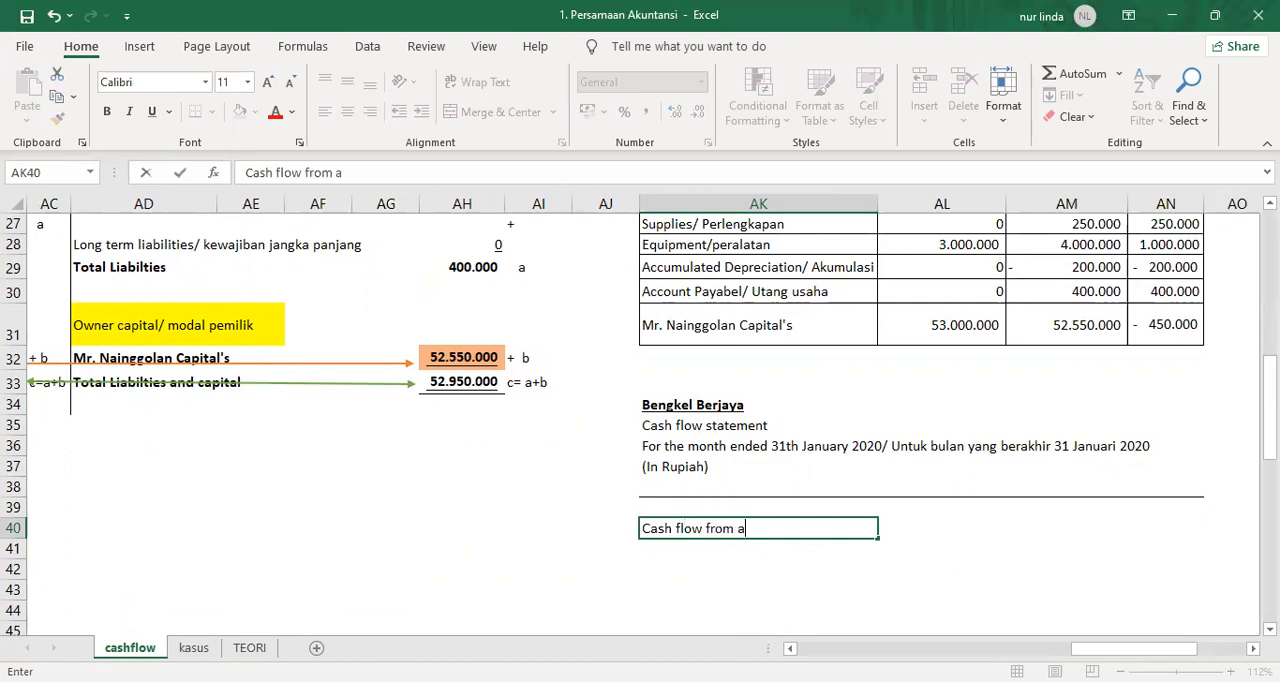
key("BackSpace")
key("BackSpace")
type("operational activi")
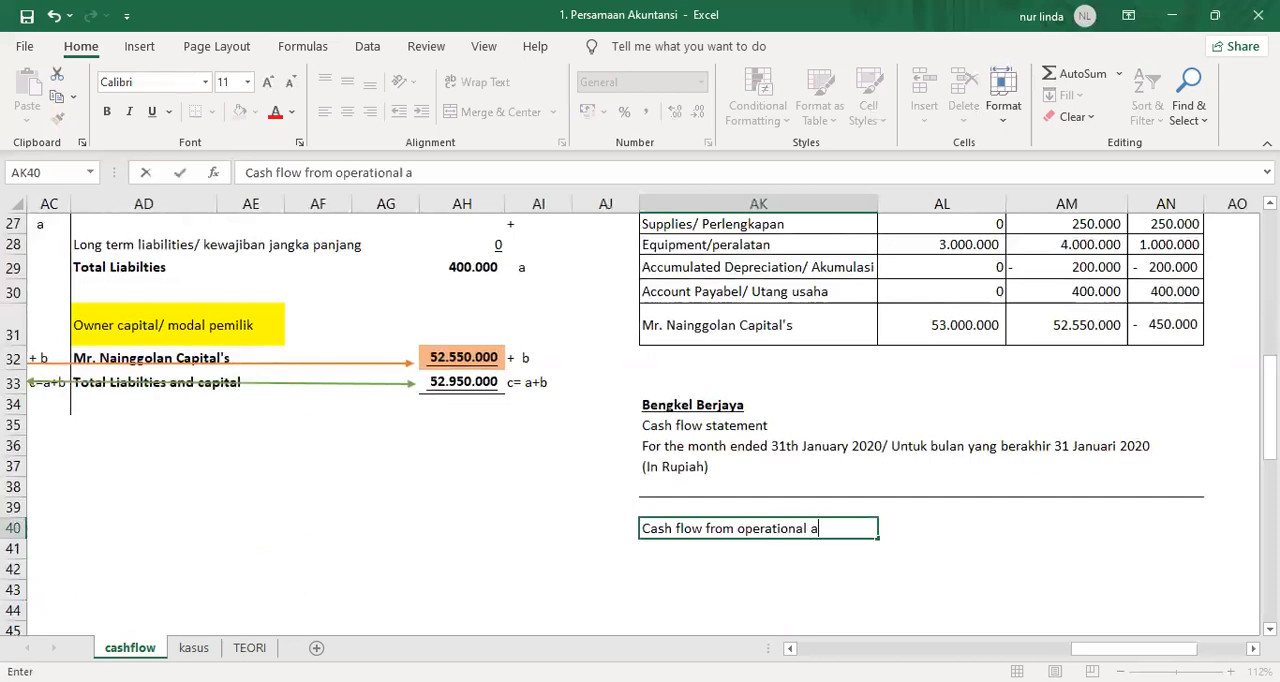
type("ties")
key("Return")
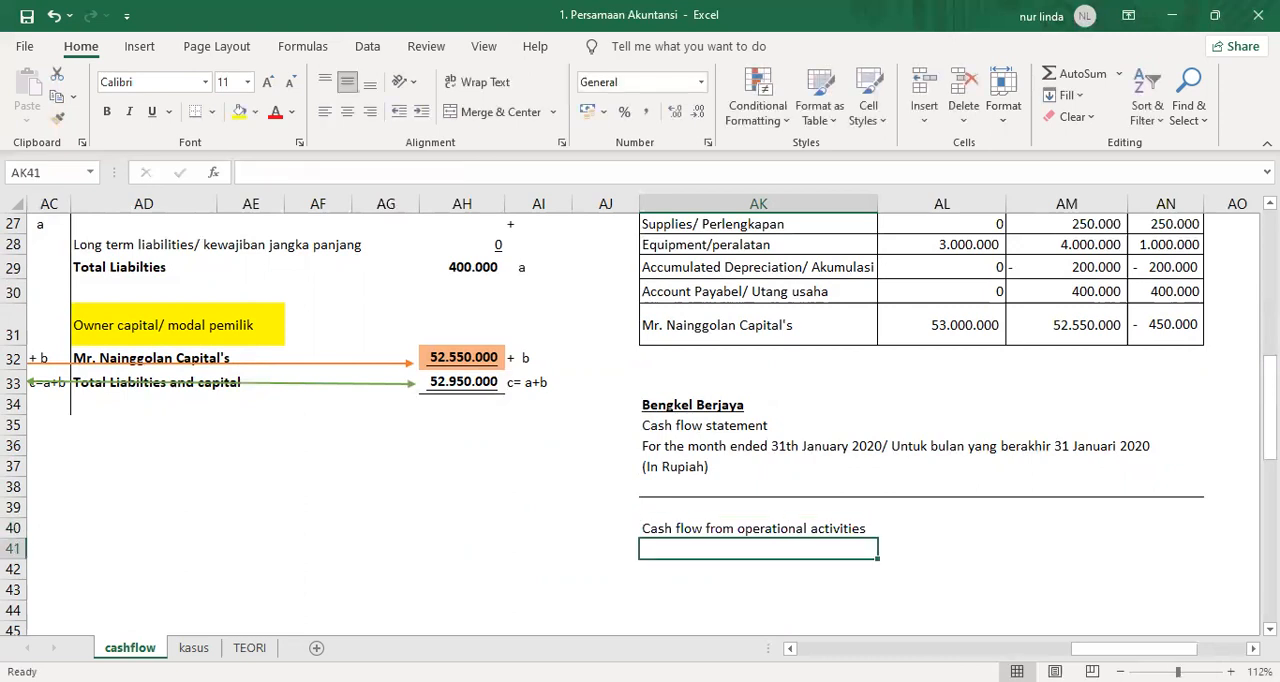
Try moving the operational activities heading from AK40 down to AK41, and undo the move.
key("Up")
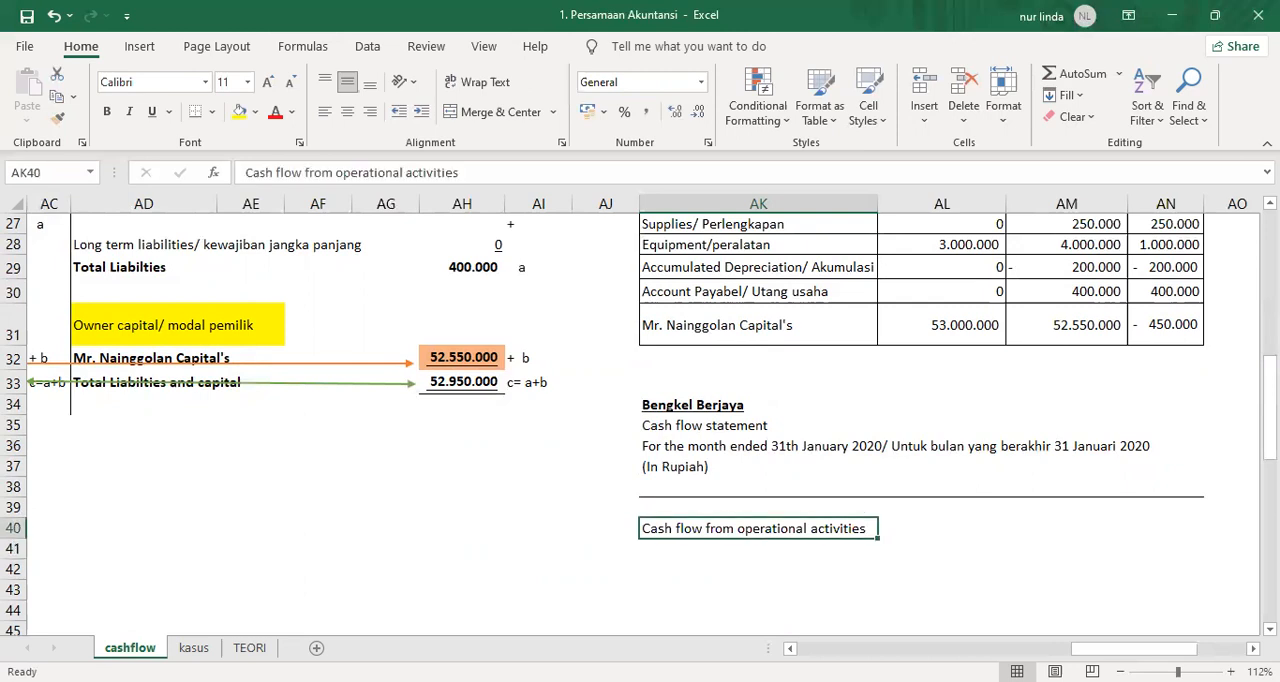
key("ctrl+x")
key("Down")
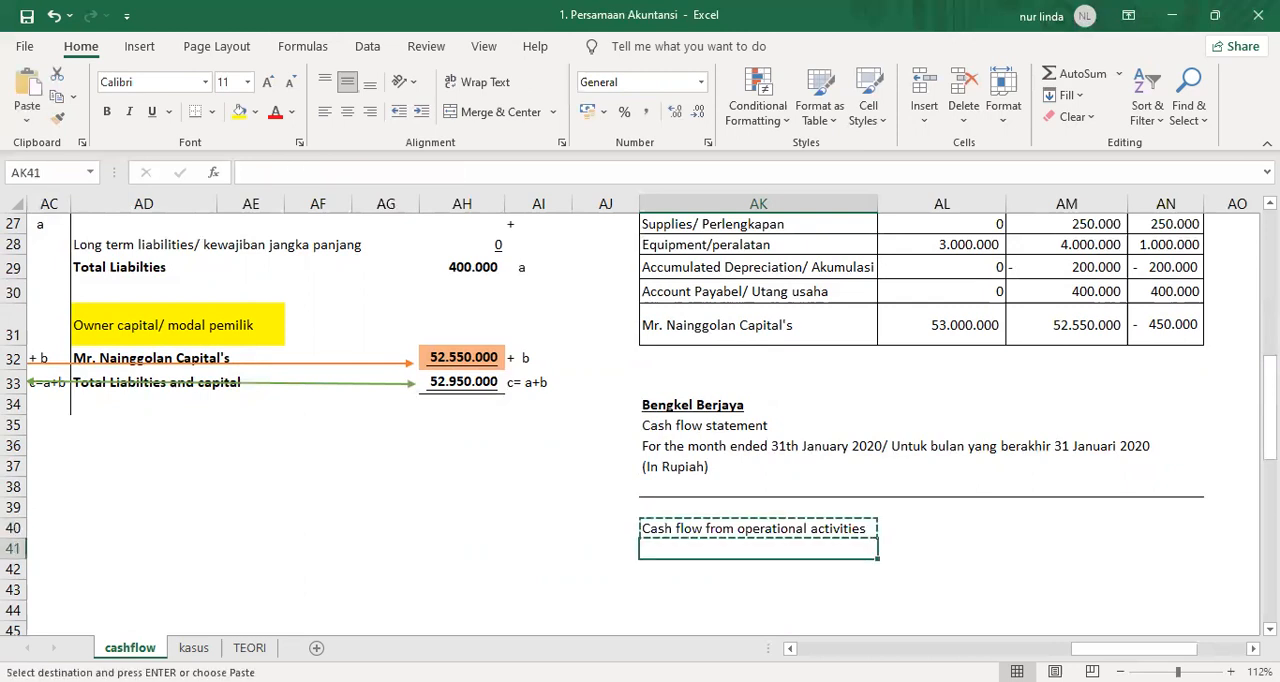
key("ctrl+v")
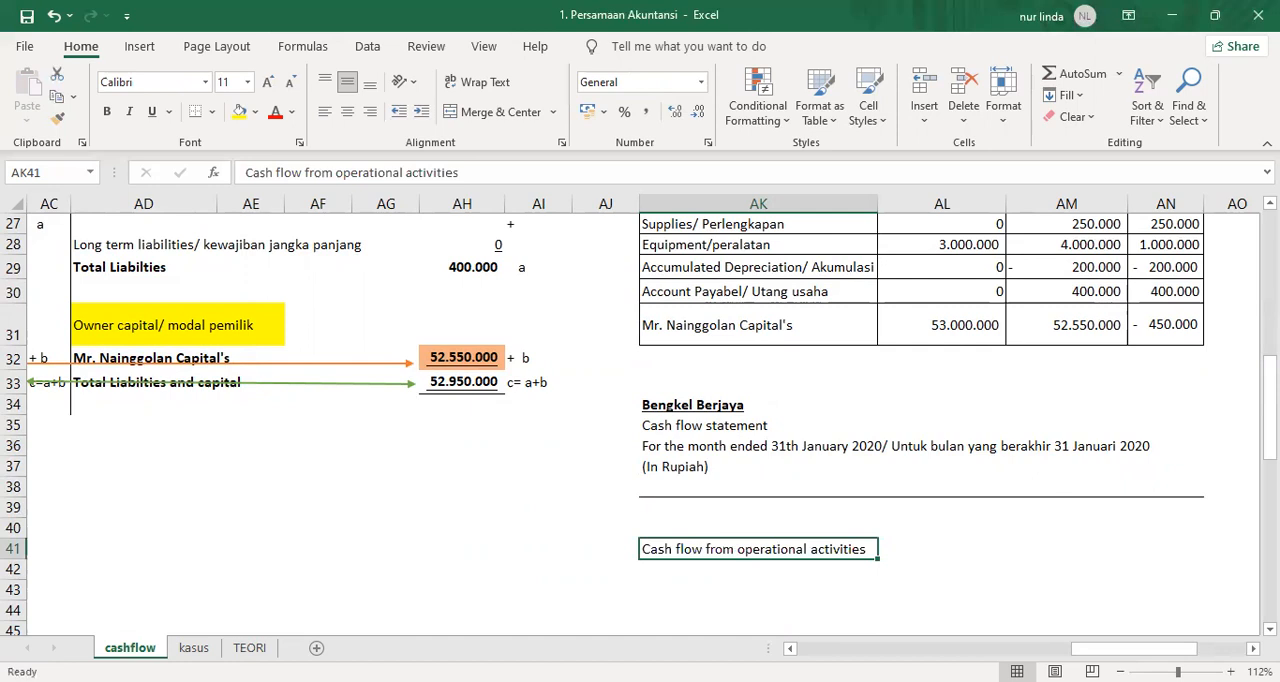
key("ctrl+z")
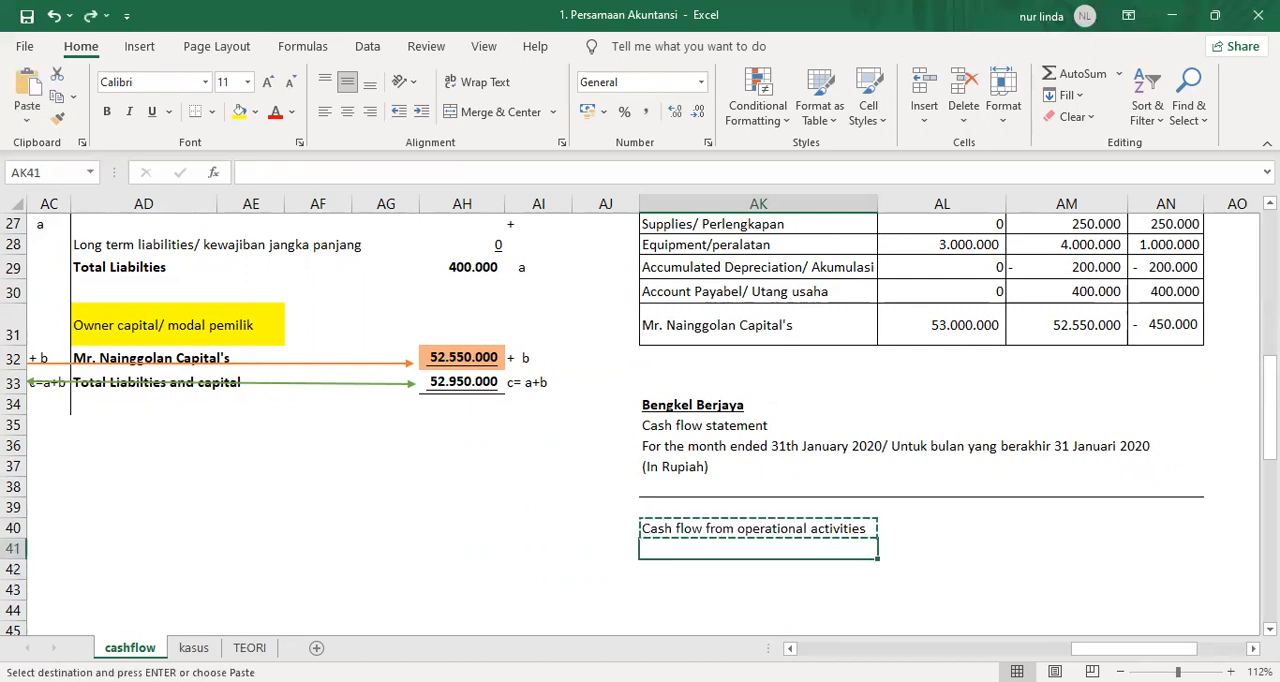
Enter the line label "net Profit" in AK41 under the operational activities heading.
type("net Profit")
key("Return")
left_click(758, 549)
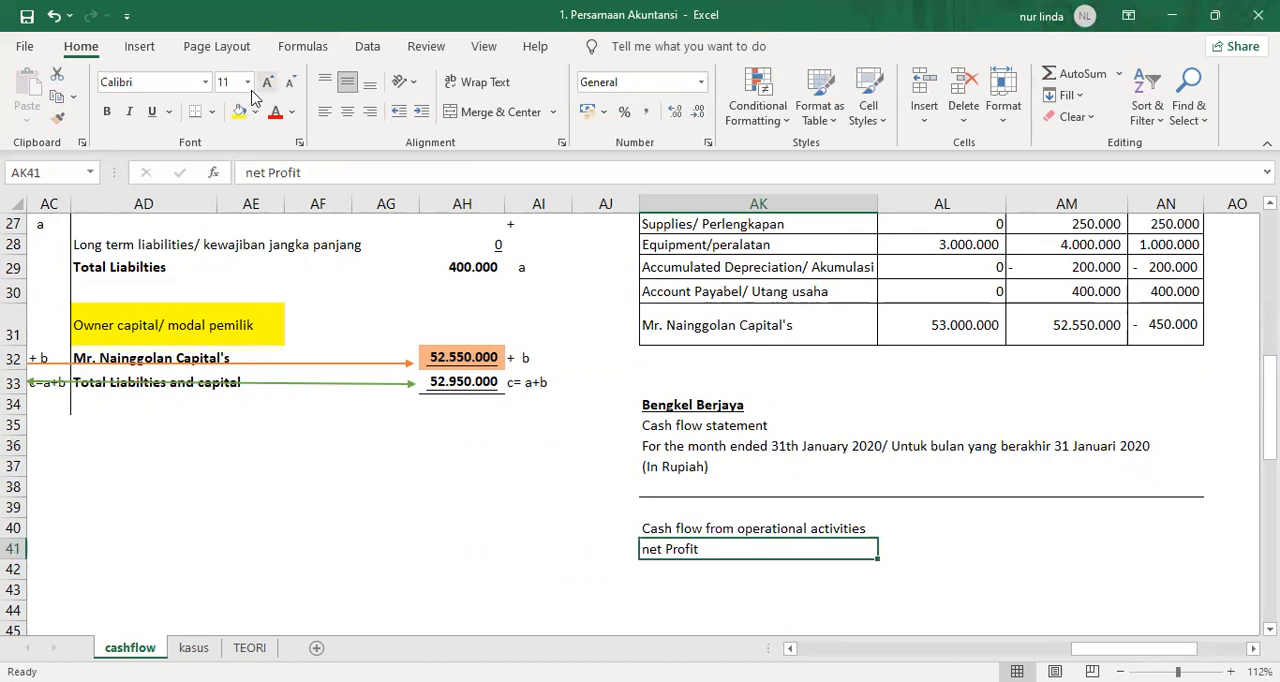
Link the net profit amount in AN41 to the income statement's result in P31.
key("Right")
key("Right")
key("Right")
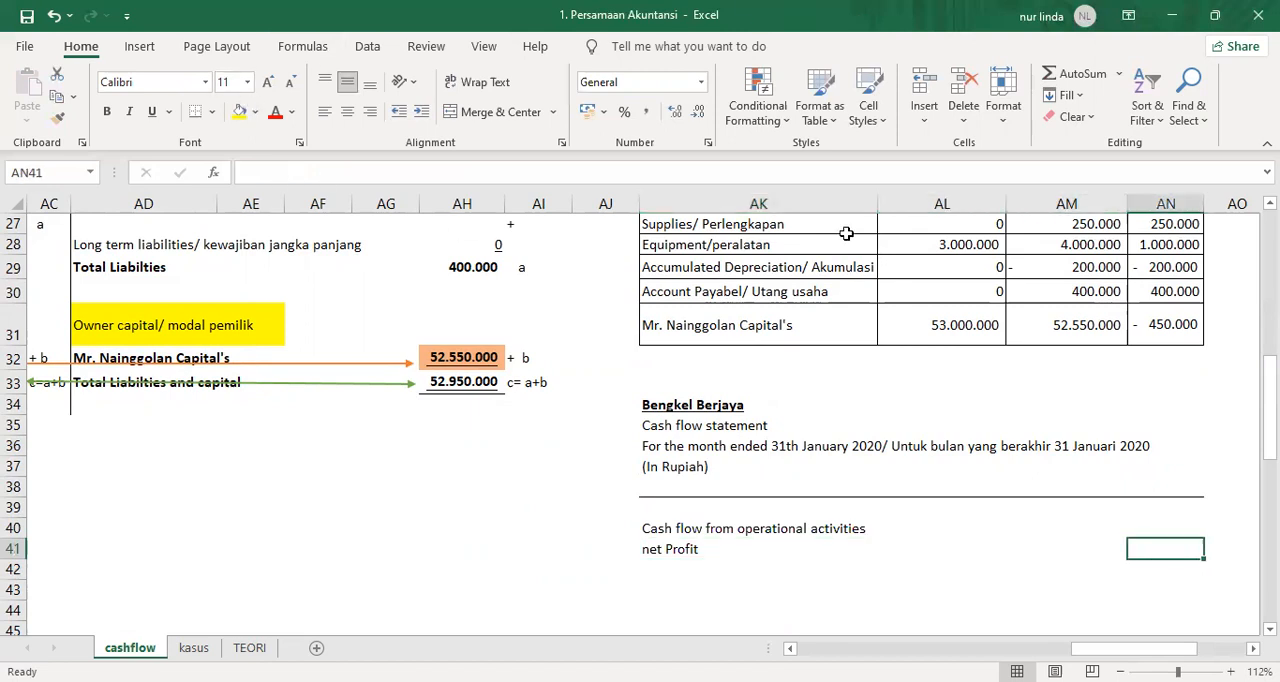
type("=")
key("Left")
key("Left")
key("Left")
key("Left")
key("Left")
key("Left")
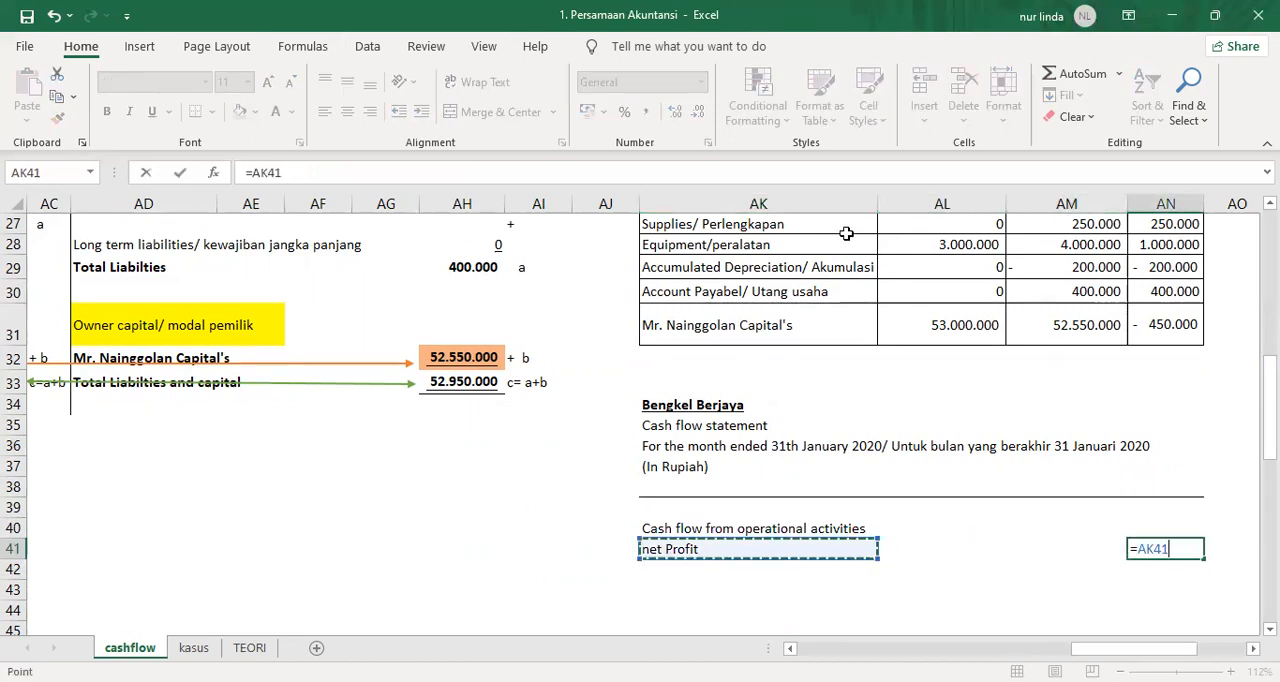
key("Left")
key("Left")
key("Left")
key("Left")
key("Left")
key("Left")
key("Left")
key("Left")
key("Left")
key("Left")
key("Left")
key("Left")
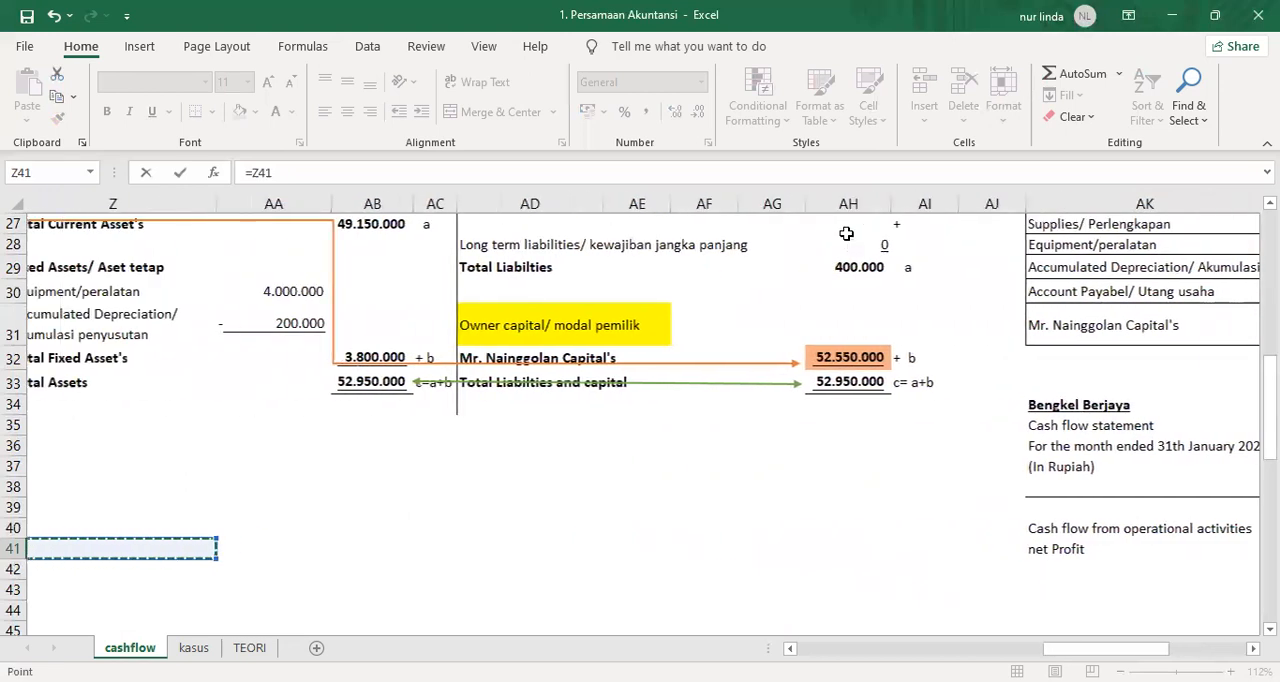
key("Left")
key("Left")
key("Left")
key("Left")
key("Left")
key("Left")
key("Left")
key("Left")
key("Left")
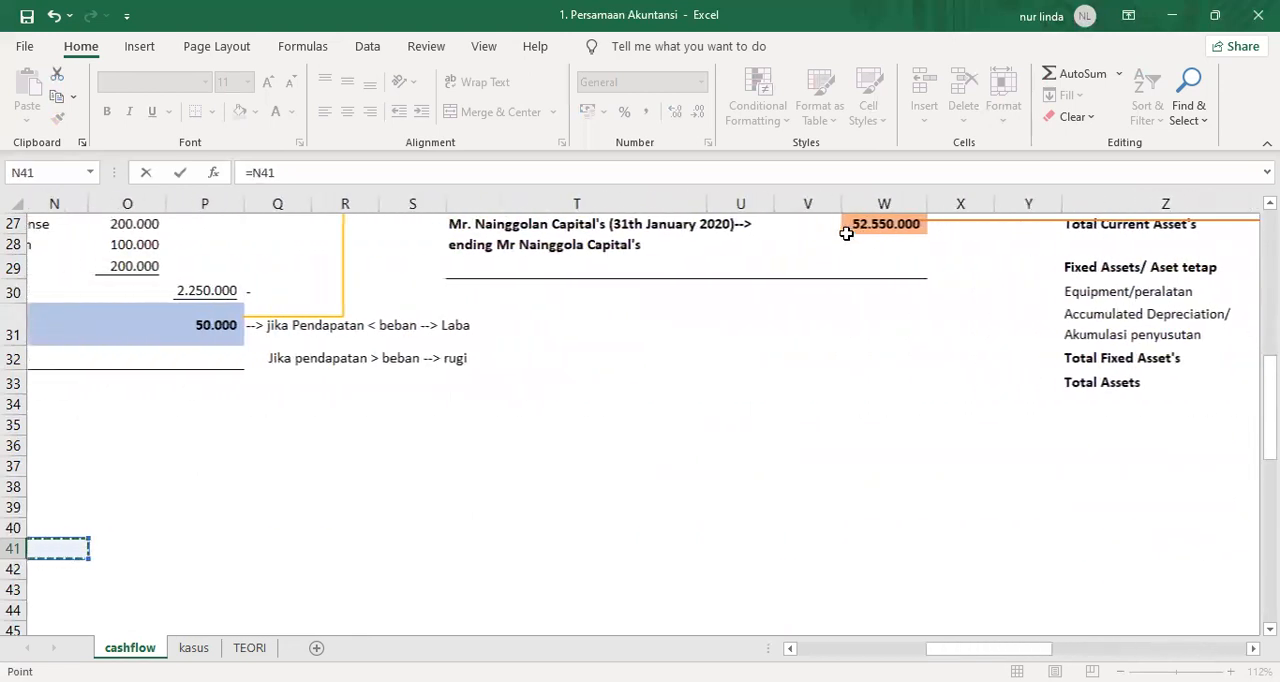
key("Up")
key("Up")
key("Up")
key("Up")
key("Up")
key("Up")
key("Up")
key("Up")
key("Up")
key("Up")
key("Up")
key("Right")
key("Right")
key("Right")
key("Down")
key("Return")
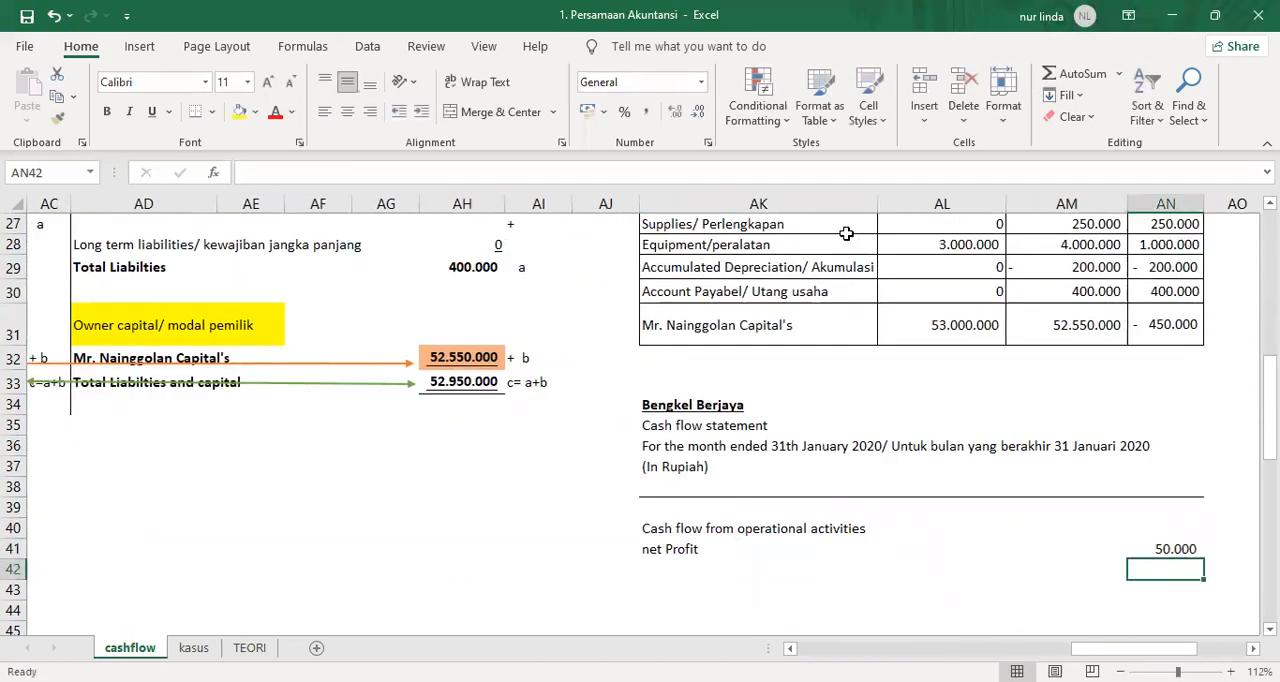
Enter the subheading "Cash in flow:" in AK43, leaving a blank row below the net profit line.
key("Left")
key("Left")
key("Left")
key("Left")
key("Left")
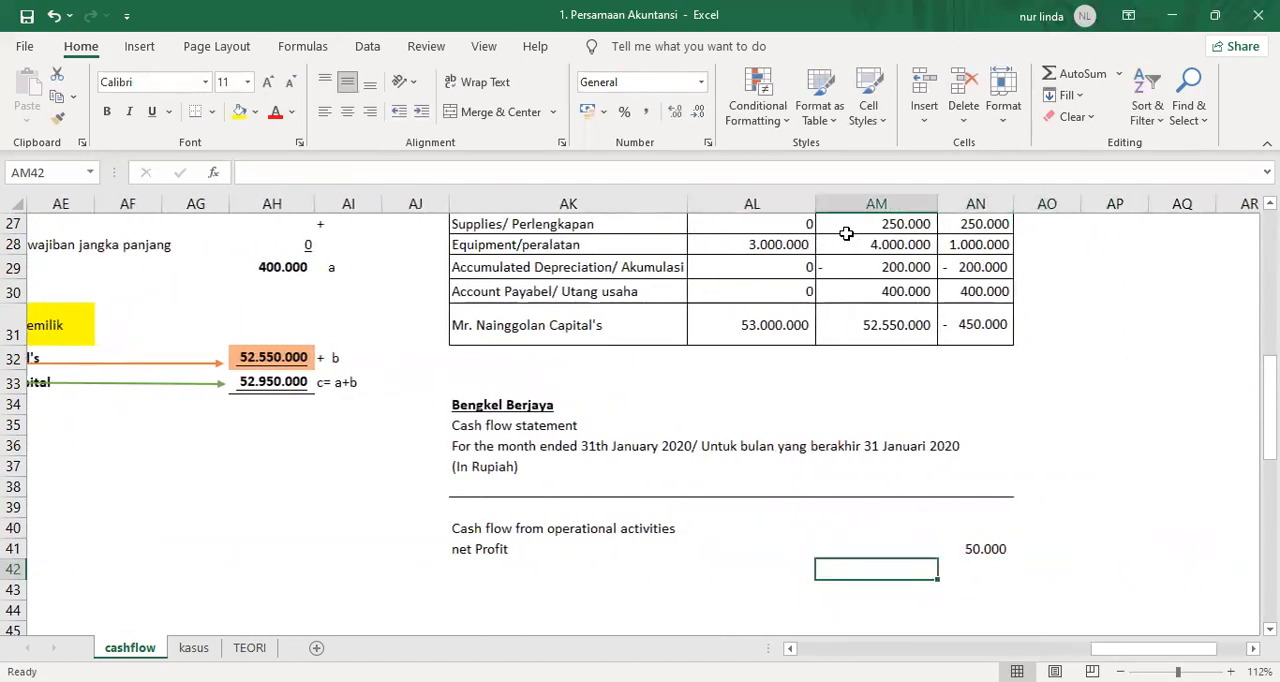
key("Down")
key("Right")
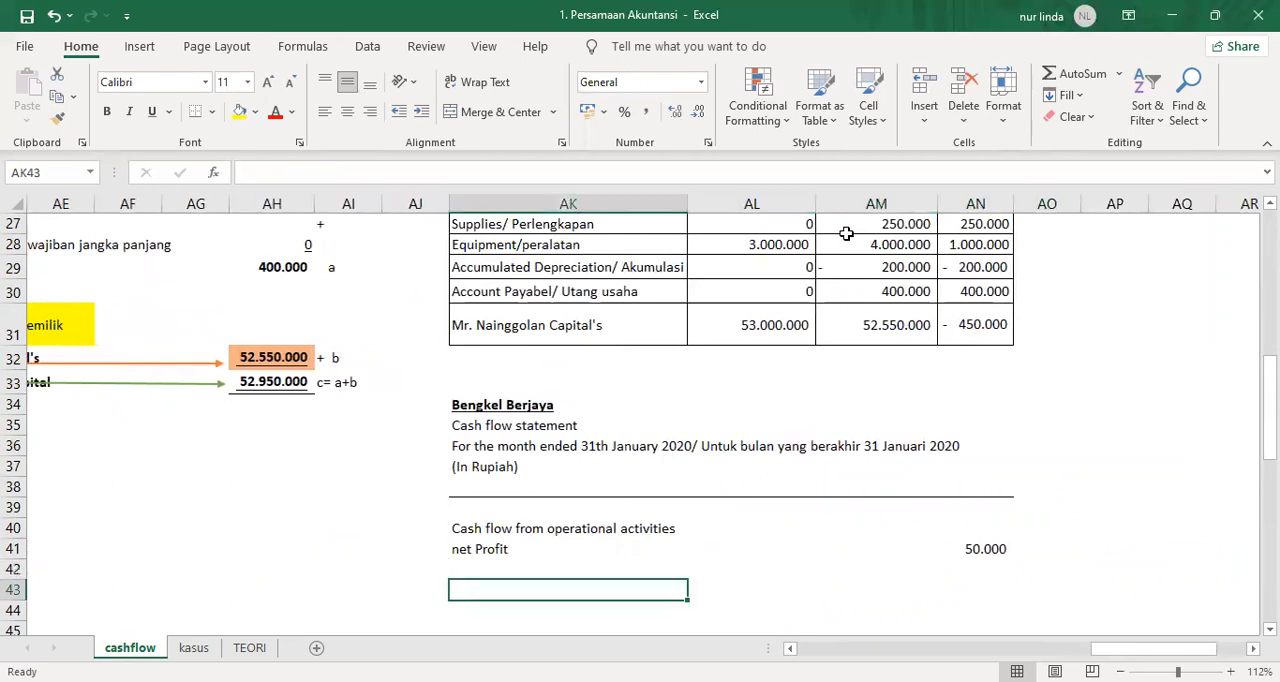
type("Cash in f")
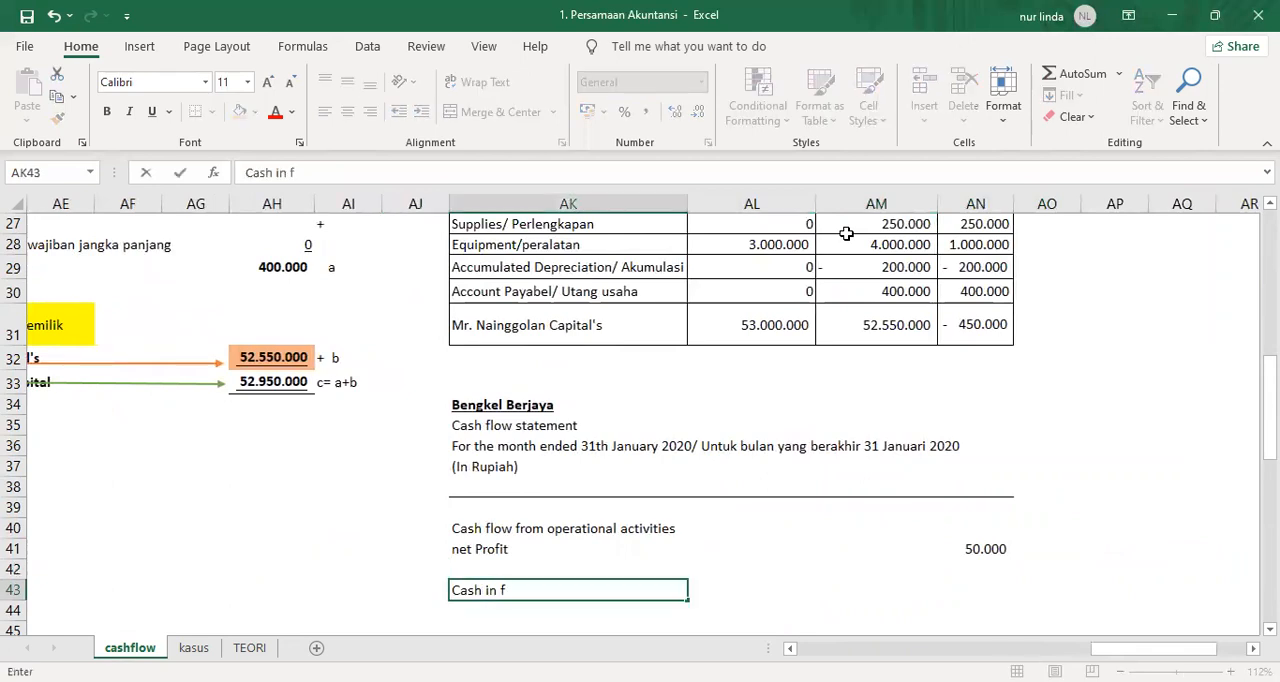
type("low:")
key("Return")
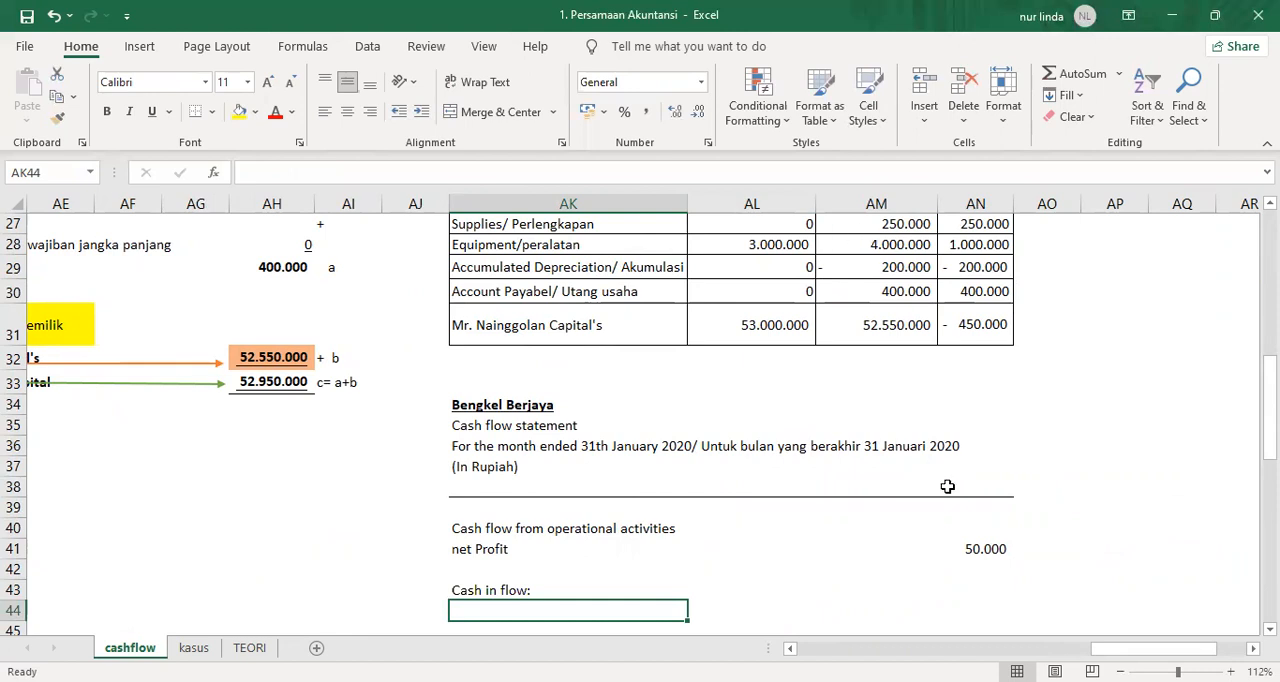
Check the account receivable balance and change in row 26, and add the column heading "Analysisi" in AO23.
scroll(948, 485, "up", 2)
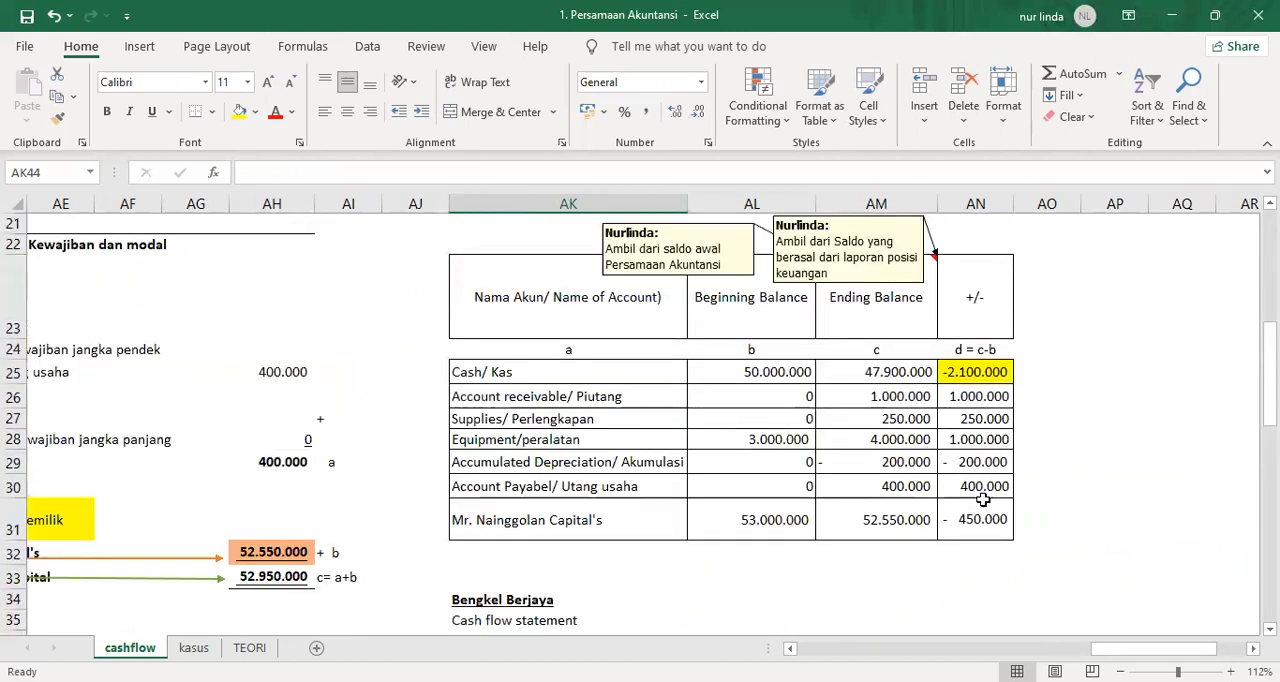
left_click(861, 398)
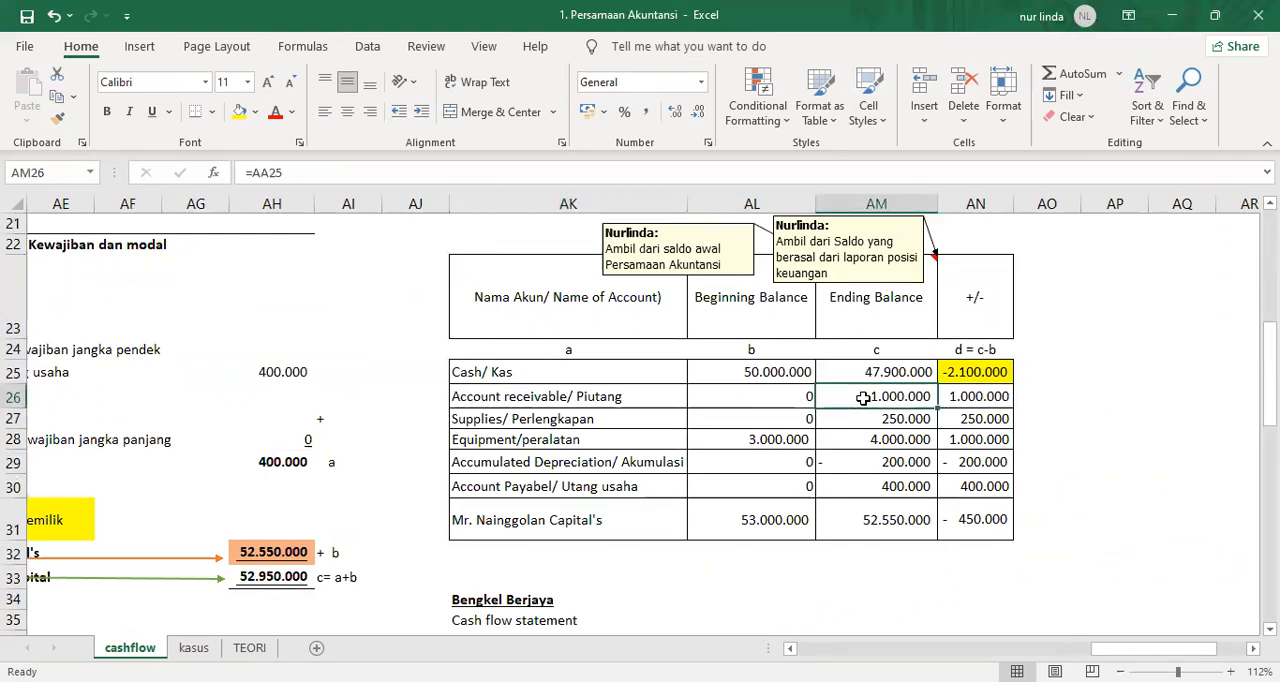
left_click(981, 398)
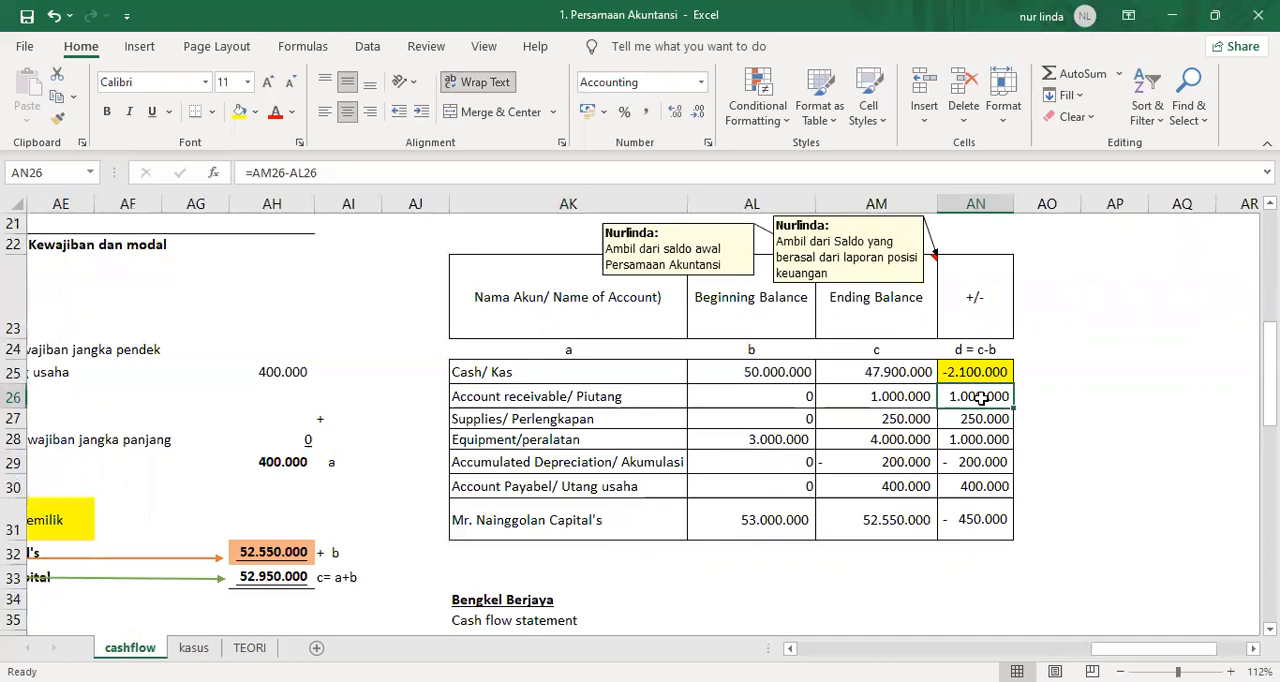
left_click(1053, 307)
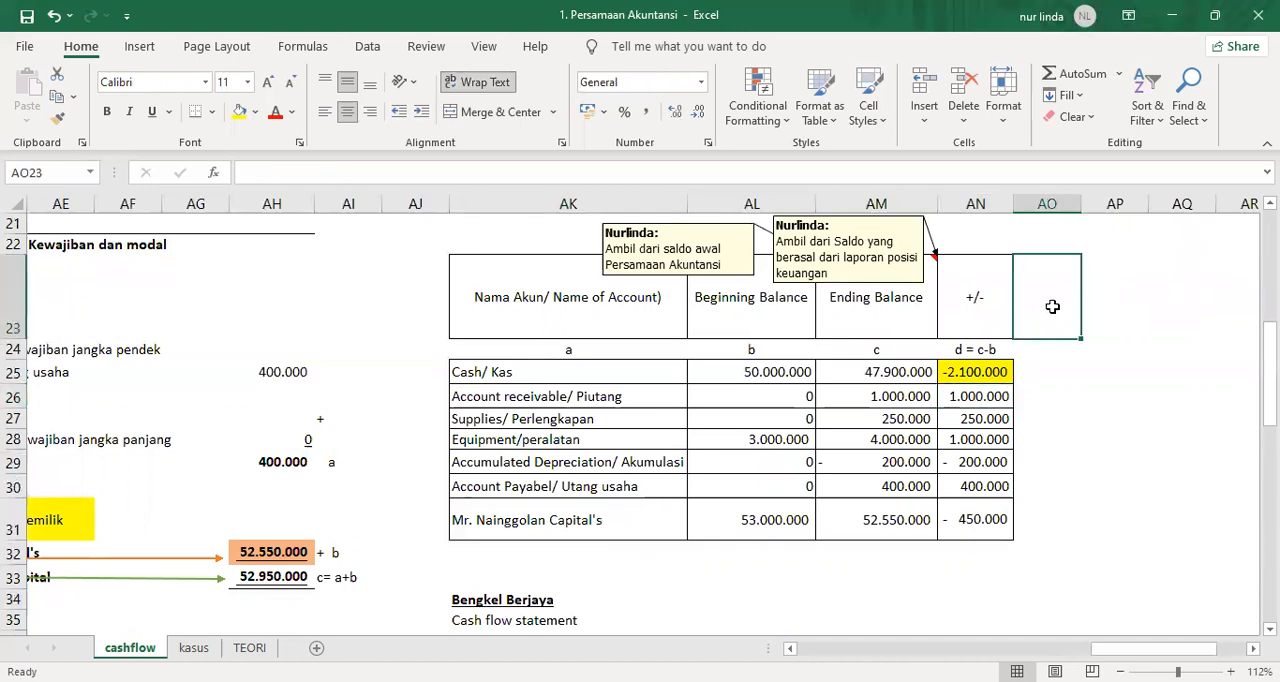
type("Analysisi")
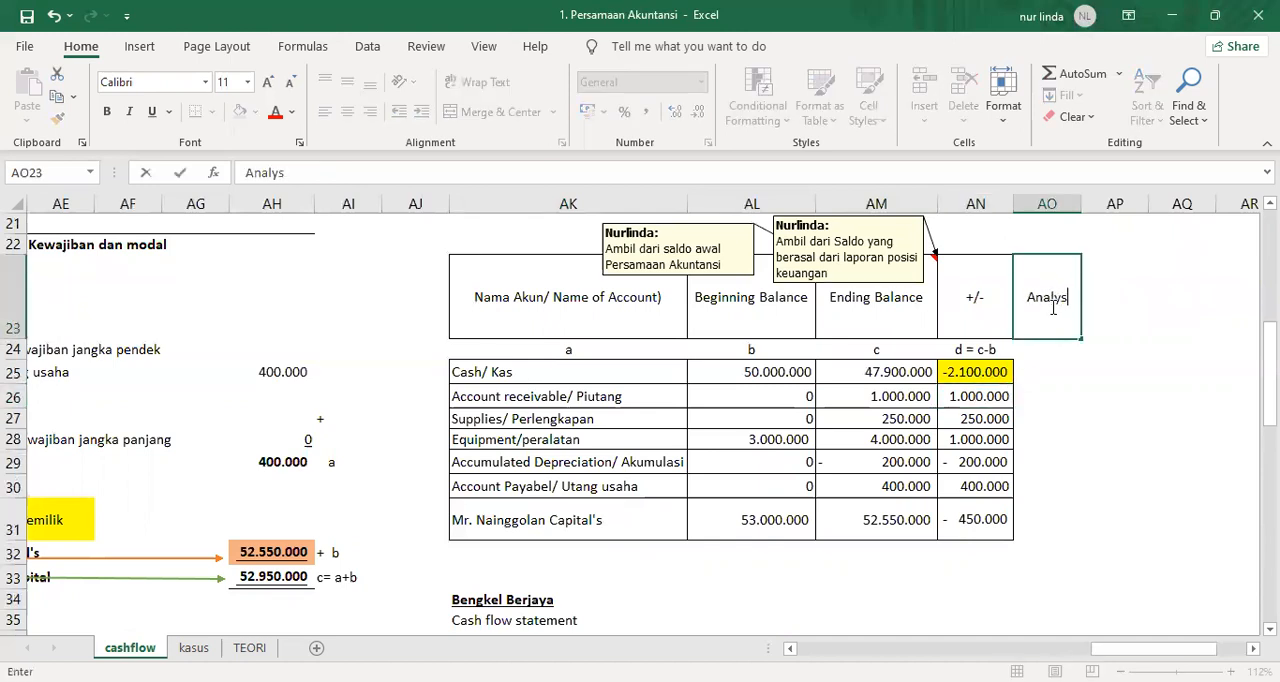
key("Return")
Enter the analysis "COF--> Operational" in AO26 for Account receivable/ Piutang.
key("Down")
key("Down")
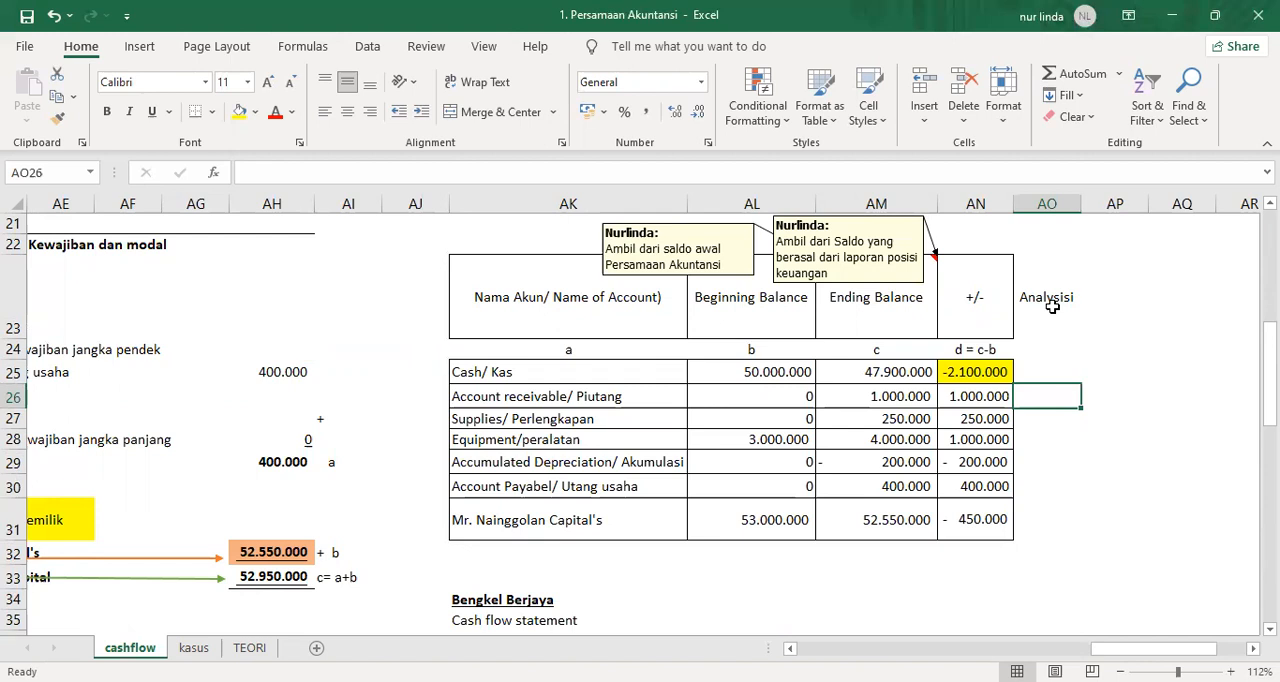
type("COF")
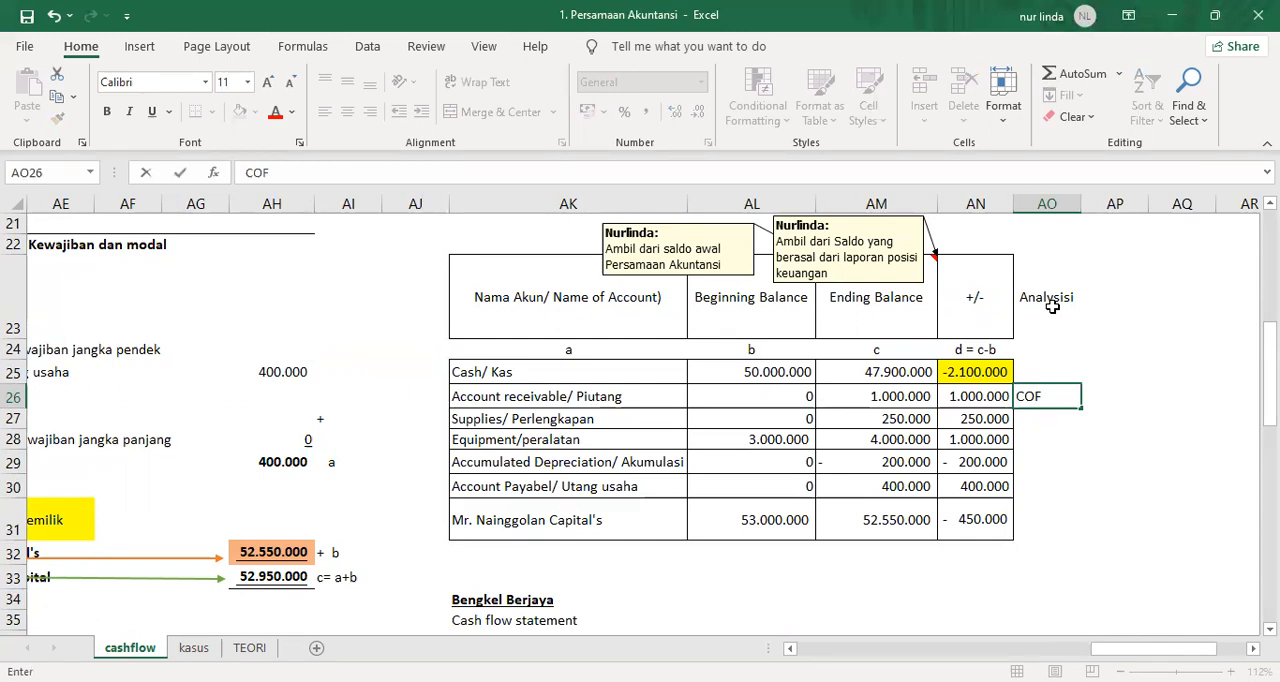
type("--> Operational")
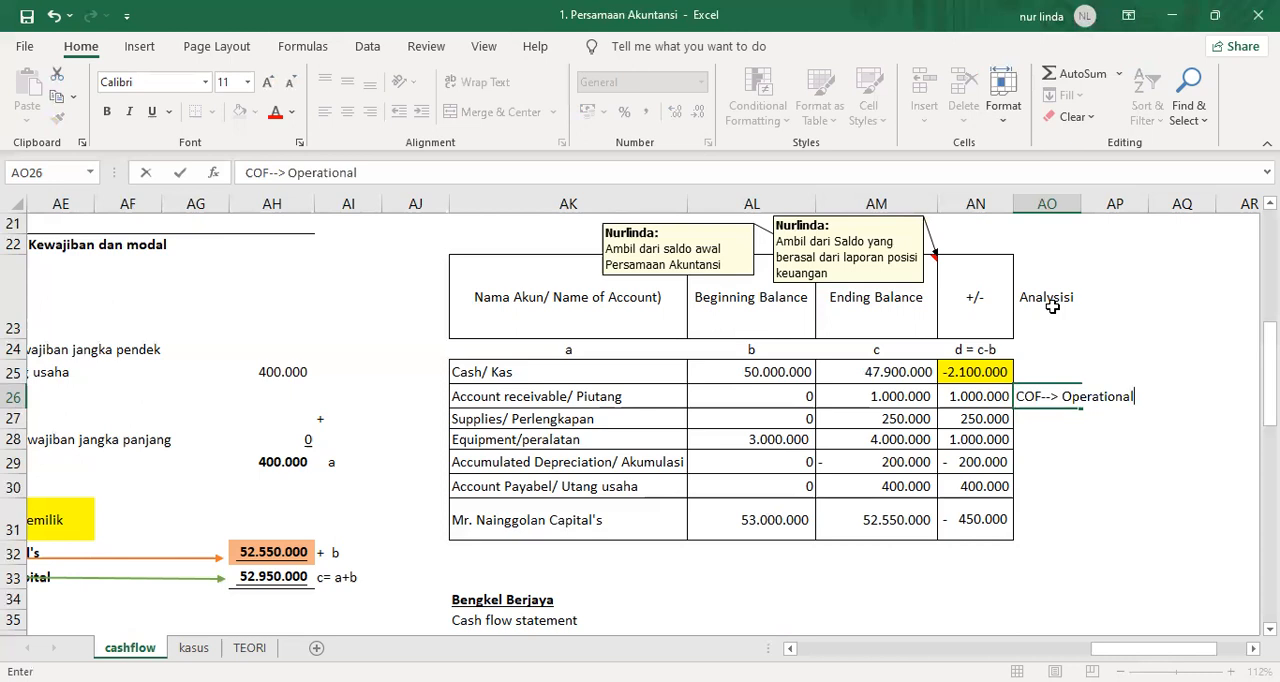
key("Return")
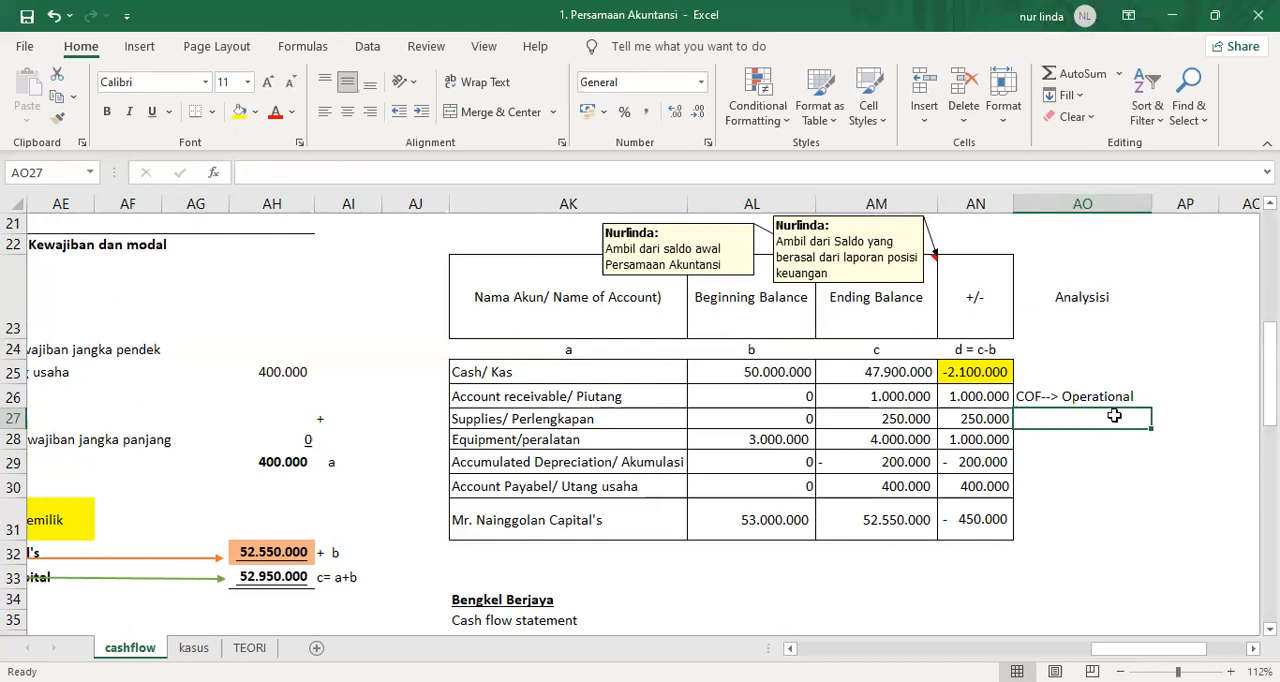
Make the "Cash in flow:" subheading in AK43 bold and underlined.
scroll(652, 531, "down", 2)
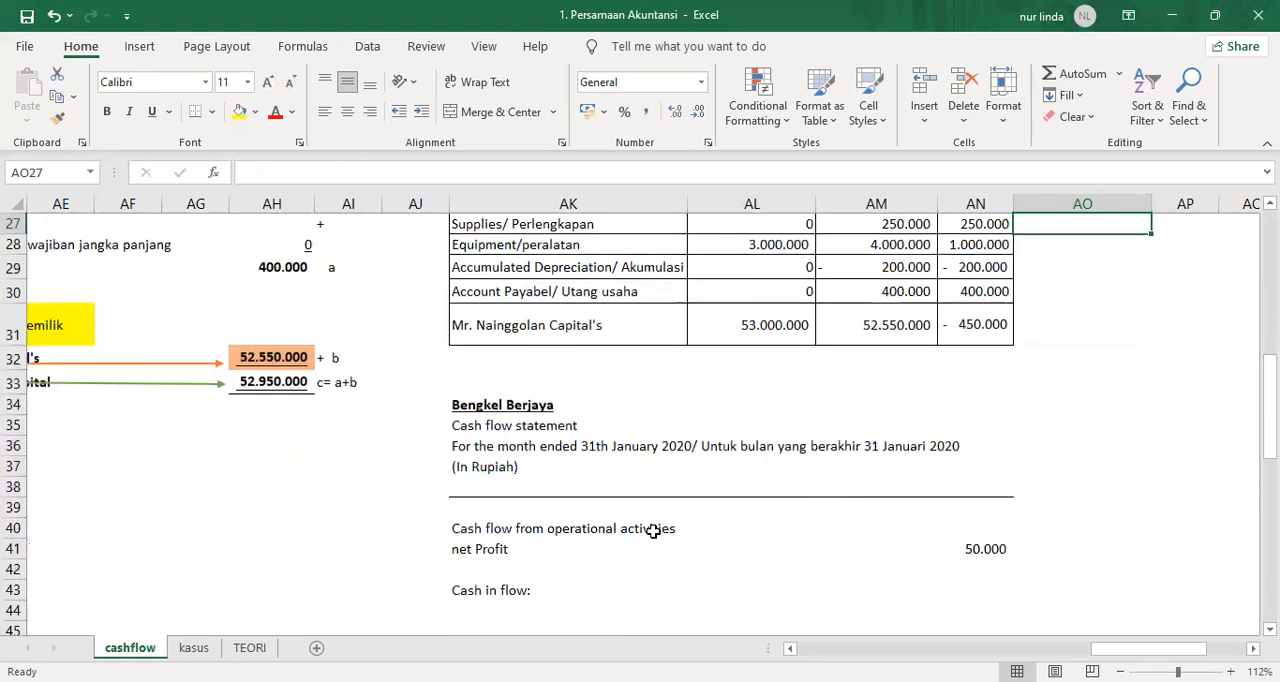
left_click(520, 590)
key("ctrl+b")
key("ctrl+u")
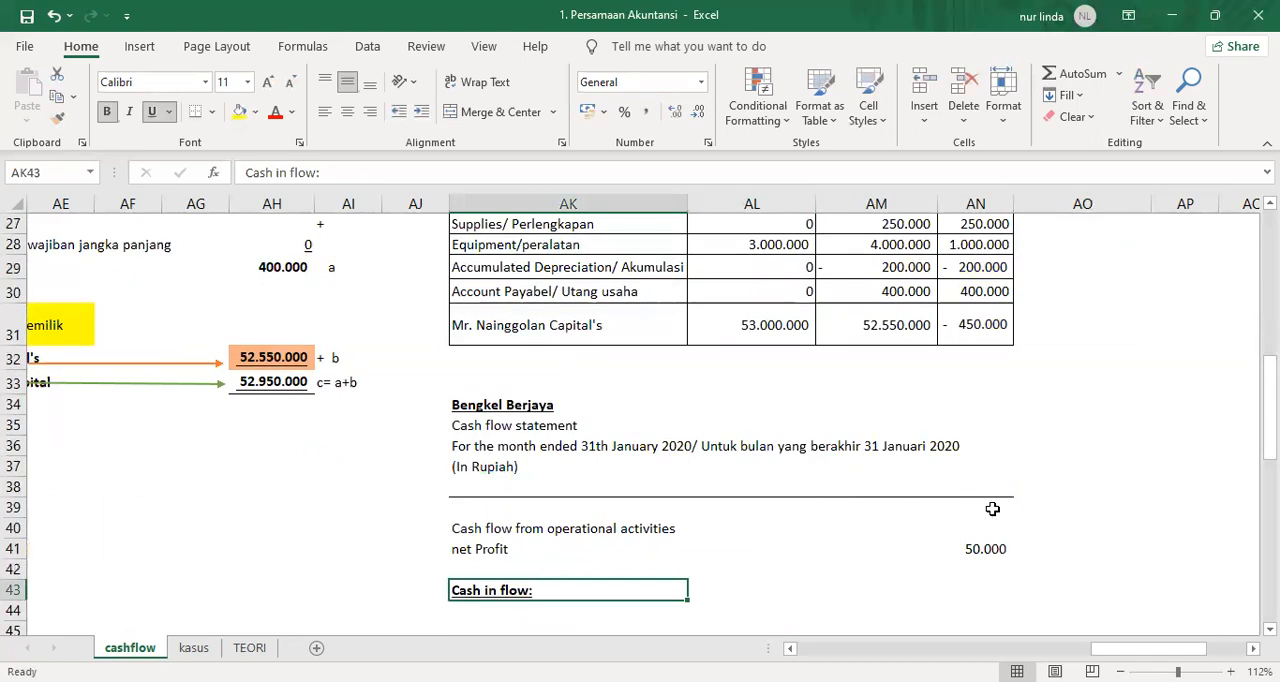
Enter the analysis "COF--> Operational" in AO27 for Supplies/ Perlengkapan after checking its balances and change in row 27.
scroll(964, 490, "up", 1)
left_click(516, 296)
left_click(968, 297)
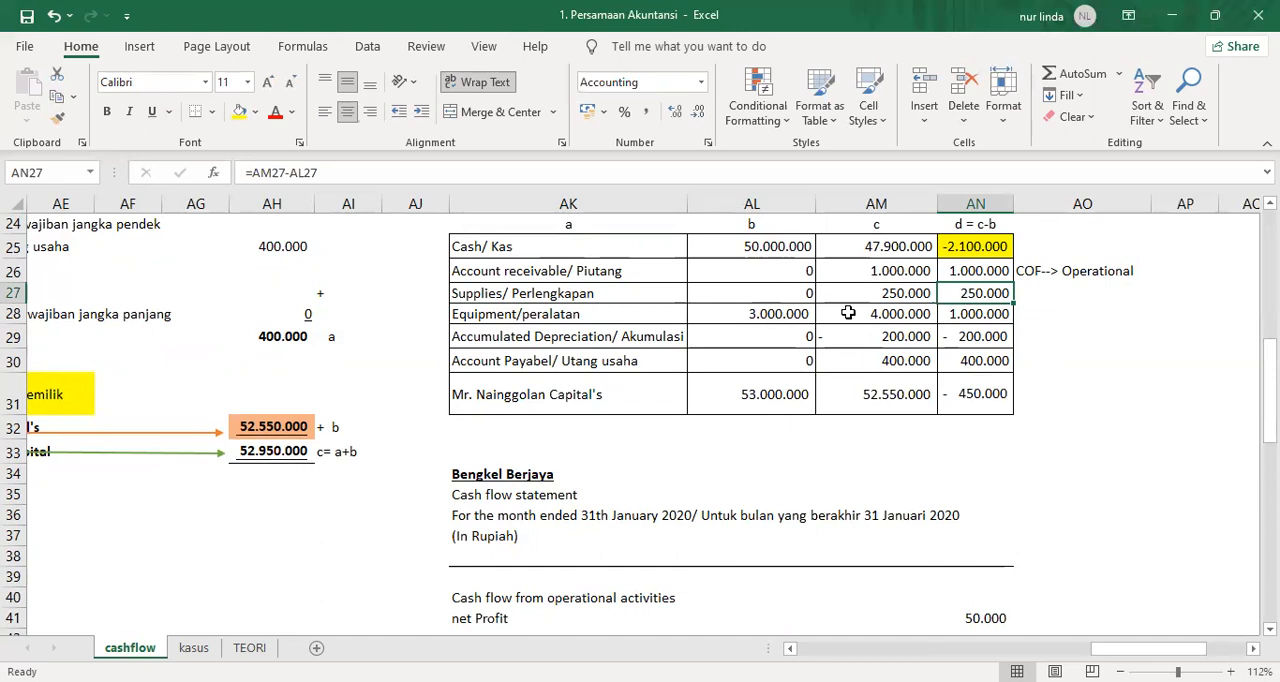
scroll(809, 323, "up", 1)
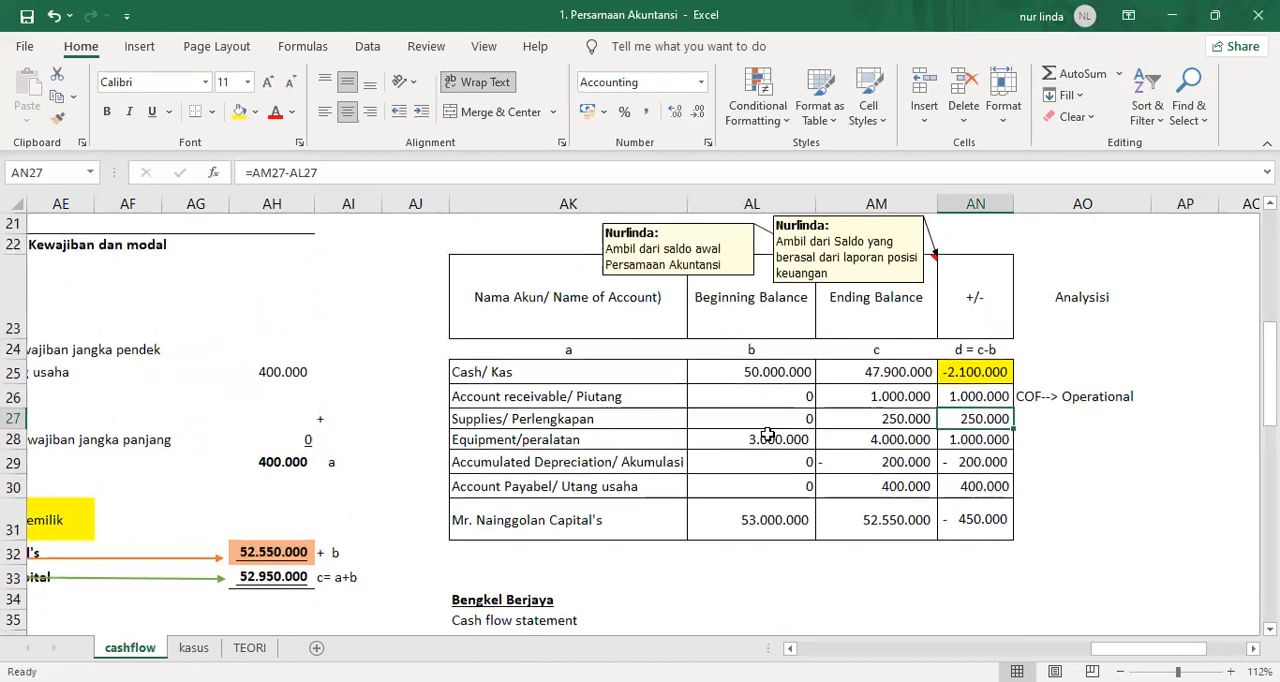
left_click(773, 419)
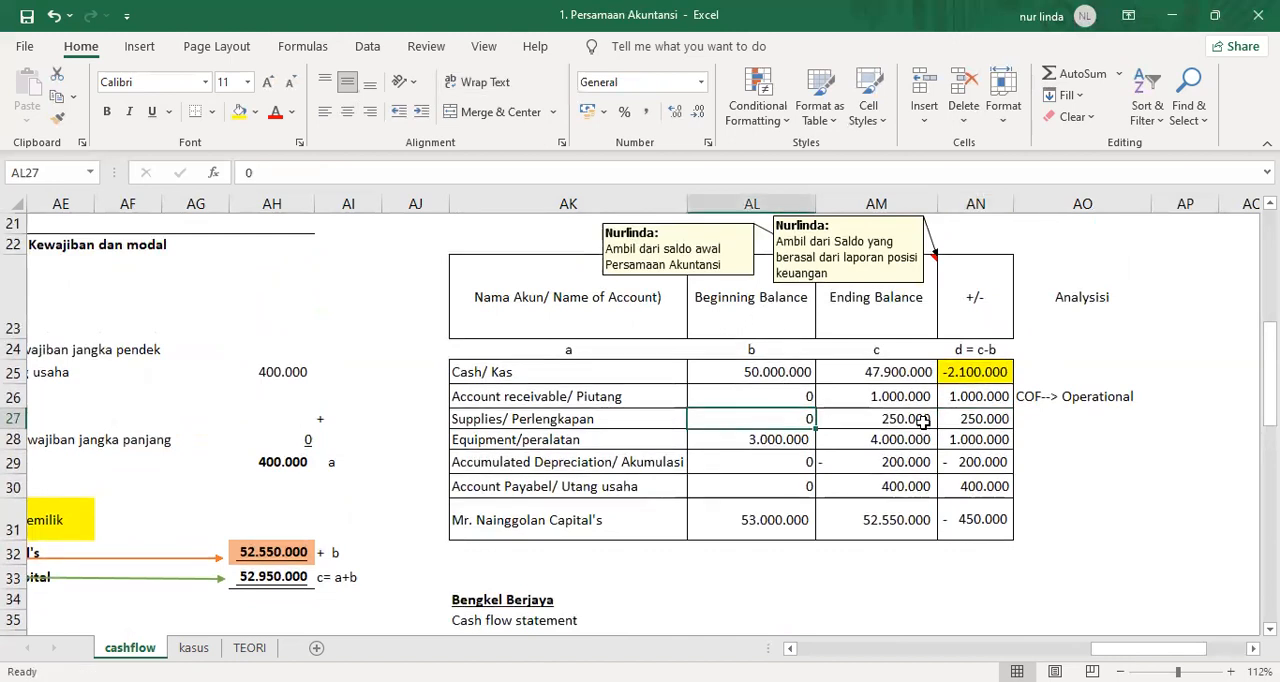
left_click(922, 424)
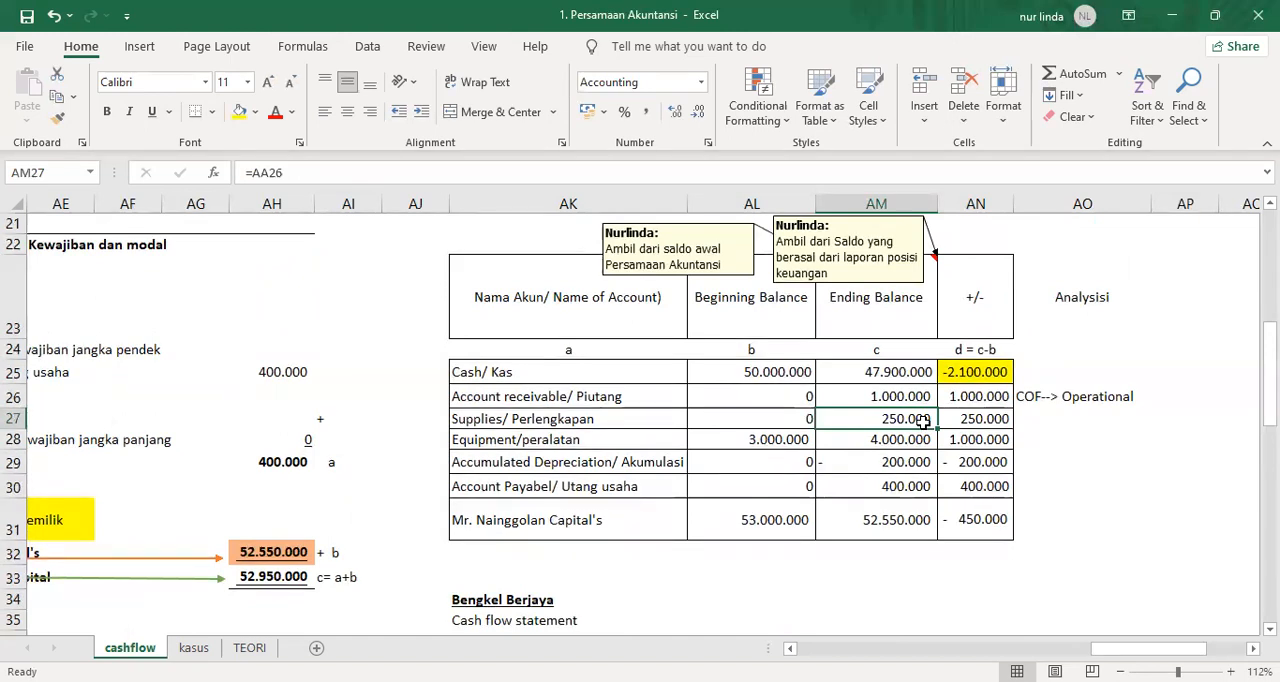
key("Right")
key("Right")
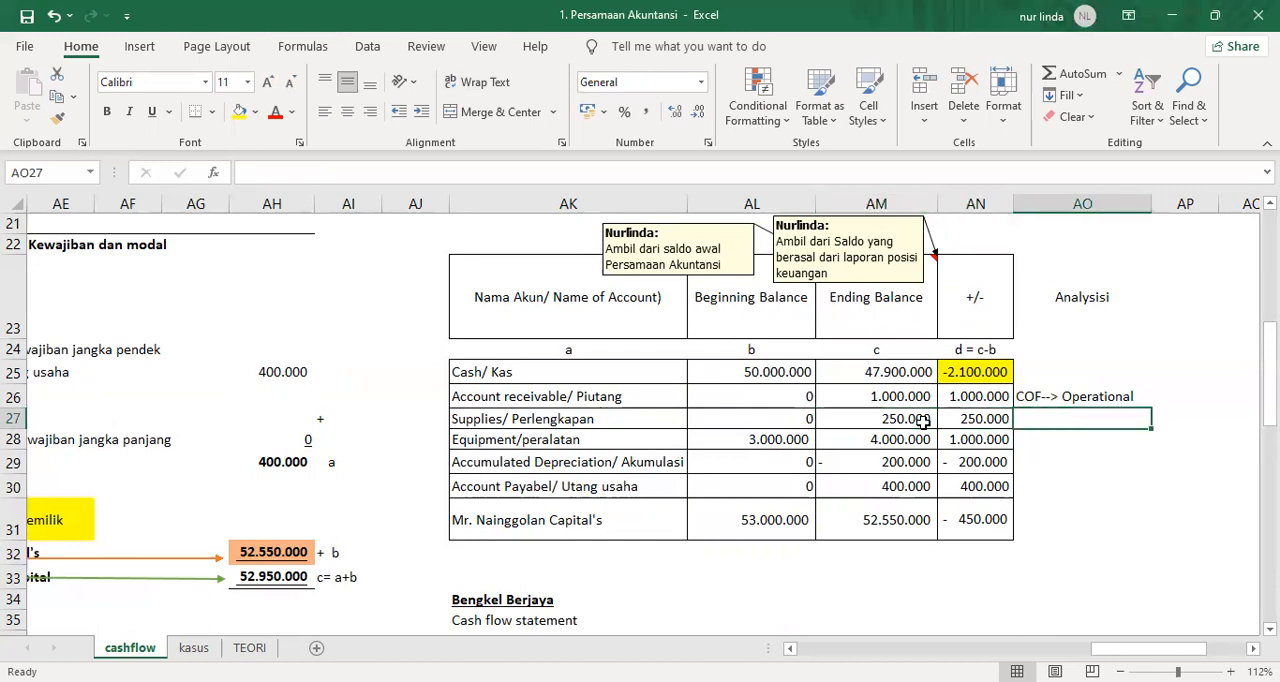
type("COF")
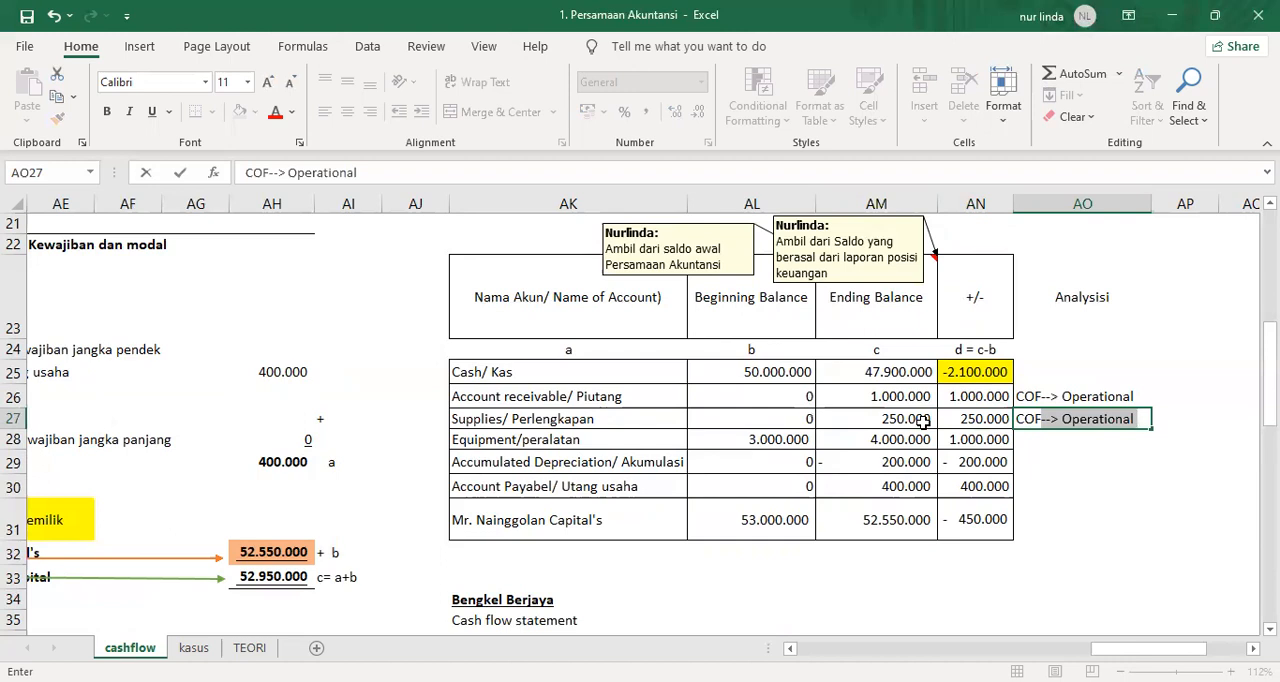
key("Return")
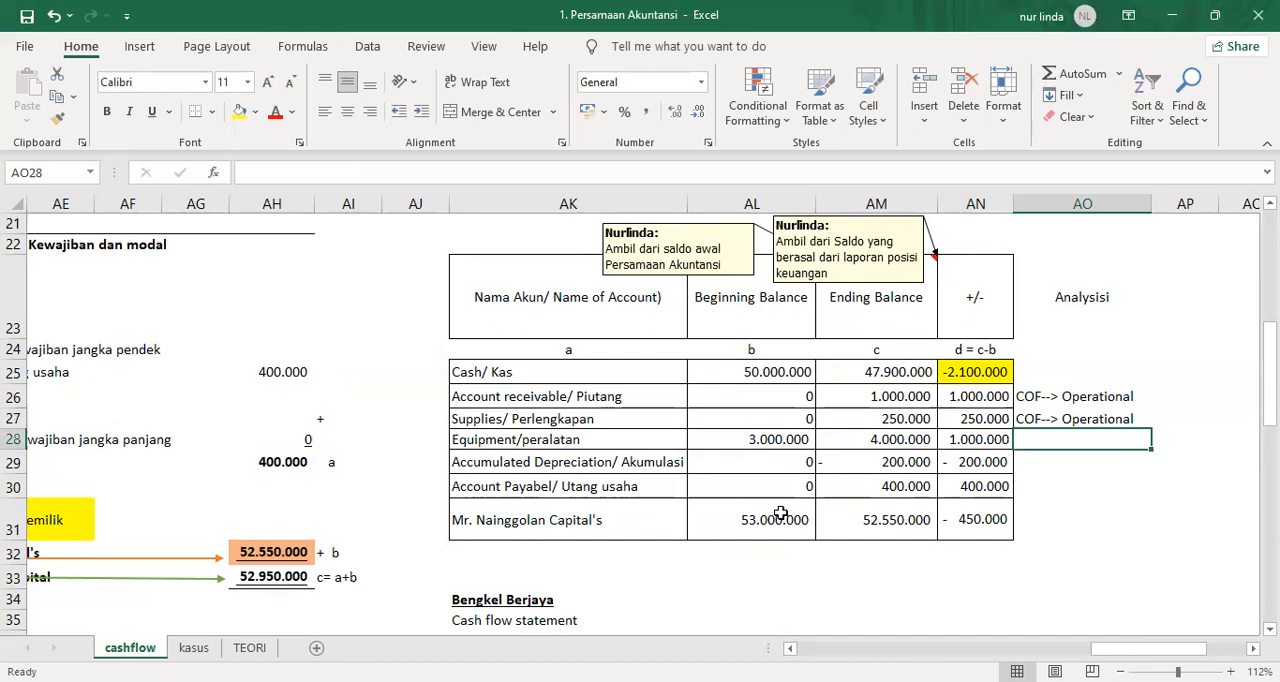
Enter the analysis "COF-->investing" in AO28 for Equipment/peralatan after checking its beginning balance, ending balance and change.
scroll(776, 515, "down", 3)
scroll(781, 512, "down", 1)
left_click(484, 436)
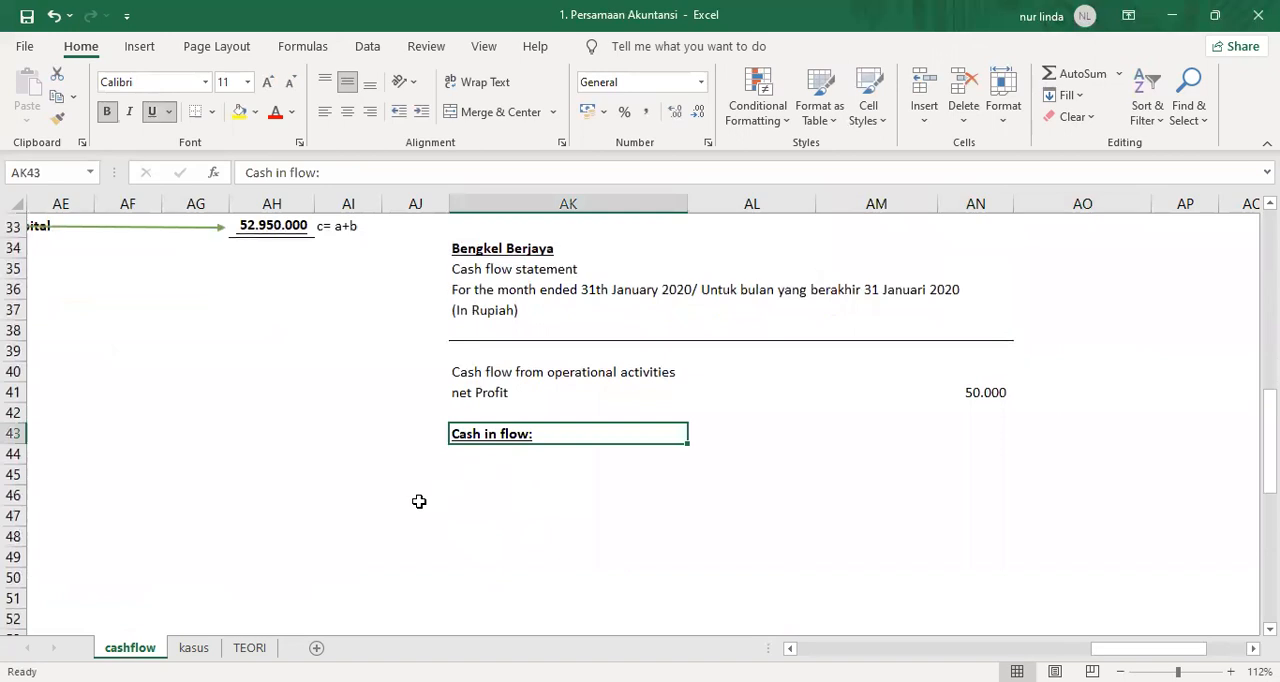
scroll(782, 568, "up", 3)
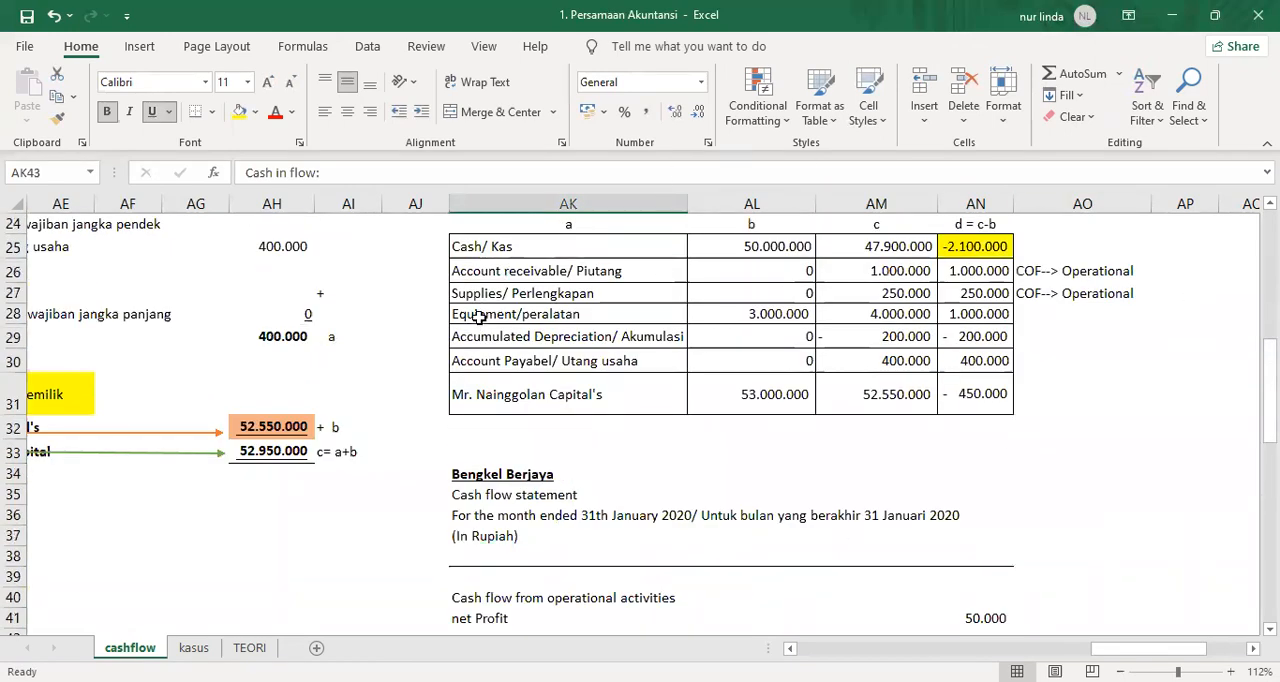
left_click(741, 313)
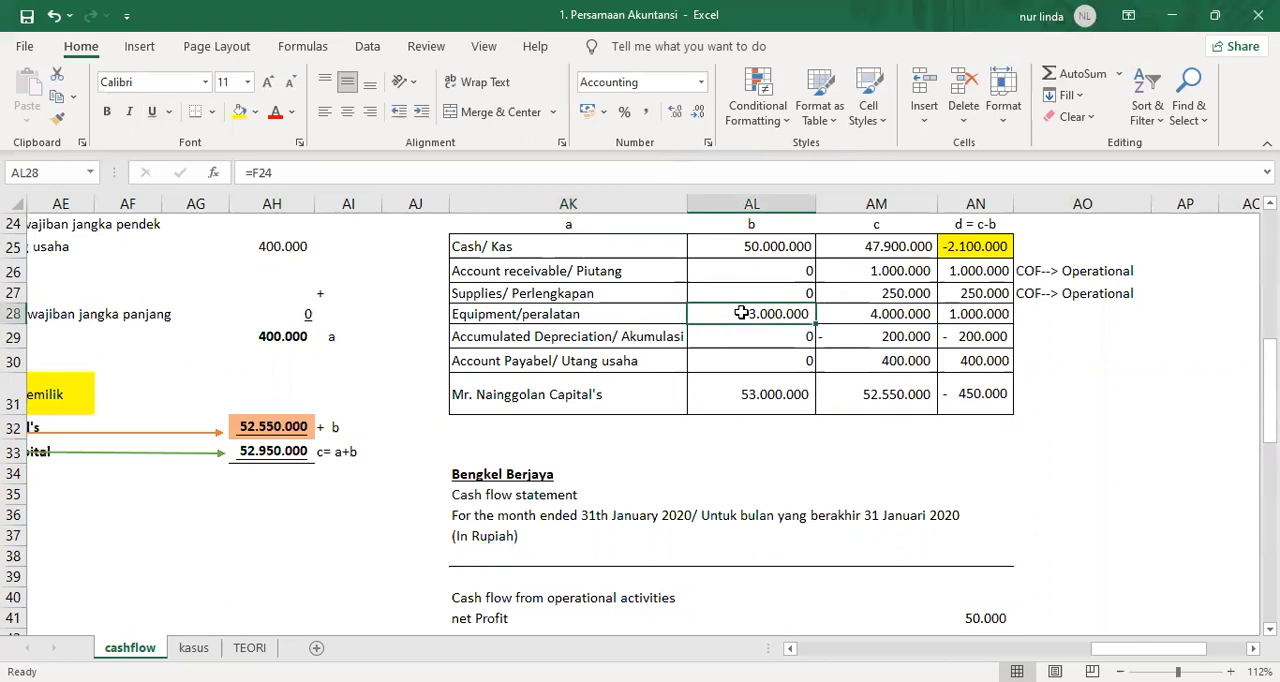
left_click(835, 317)
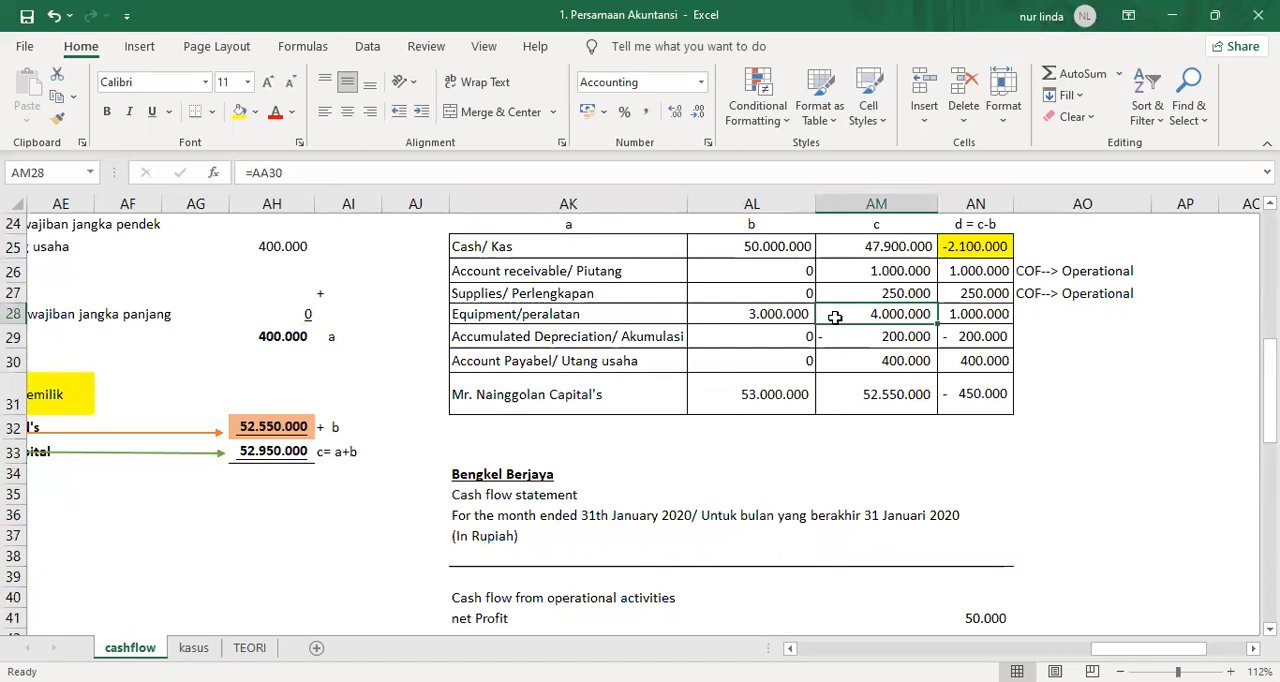
key("Right")
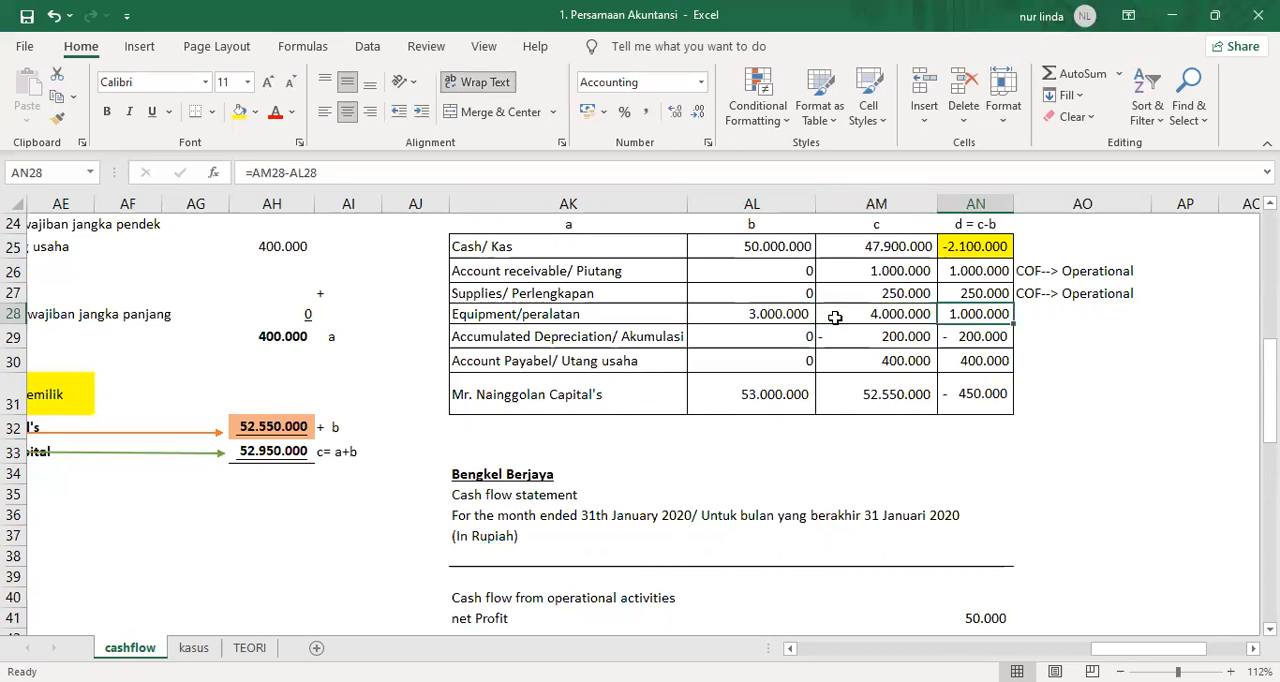
key("Right")
type("COF--")
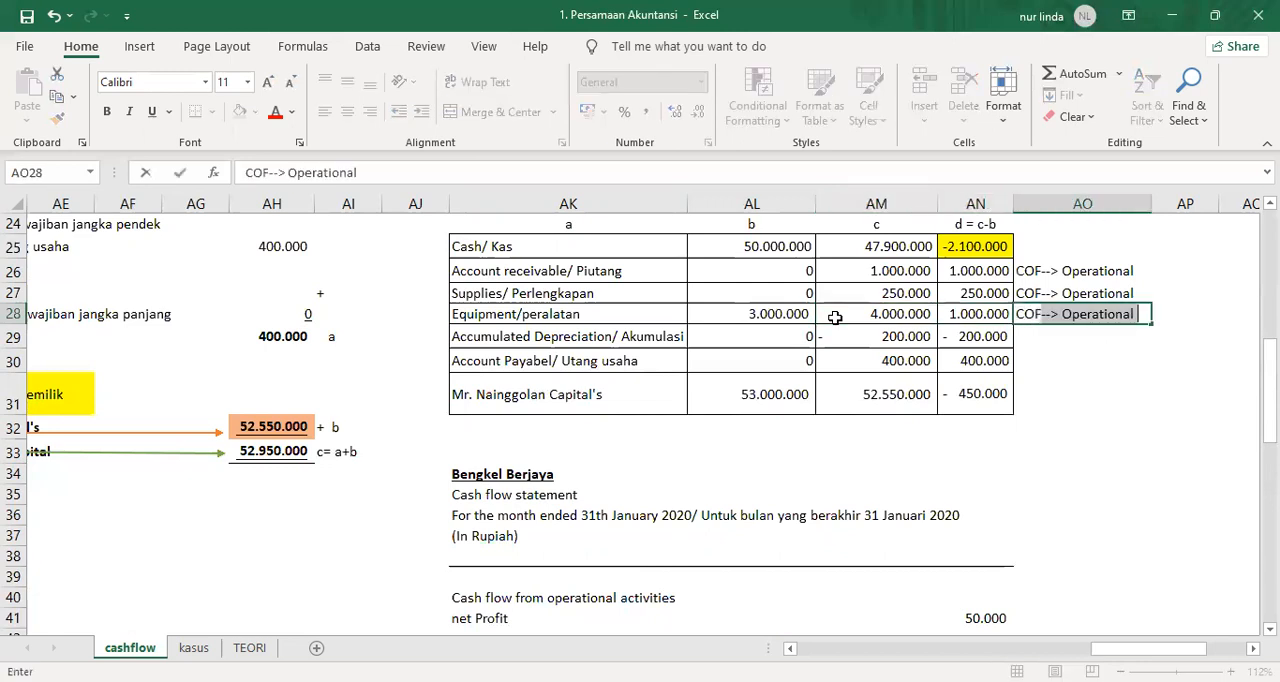
type(">")
key("BackSpace")
type("investing")
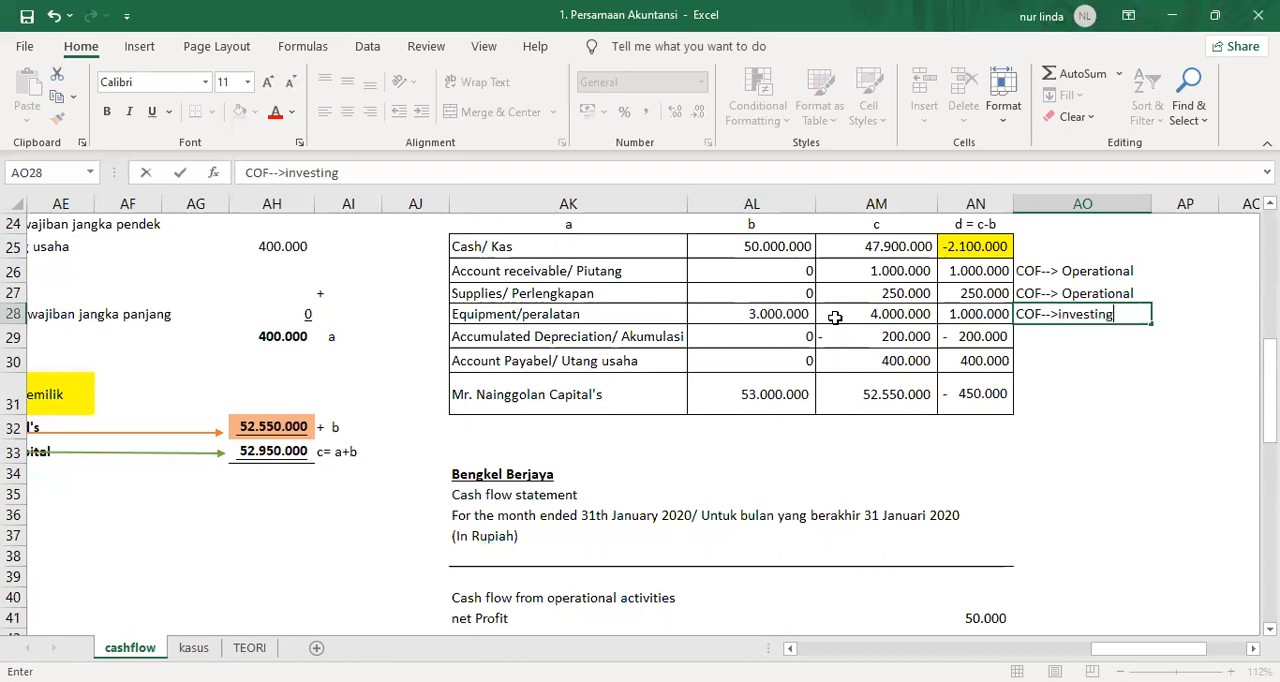
key("Return")
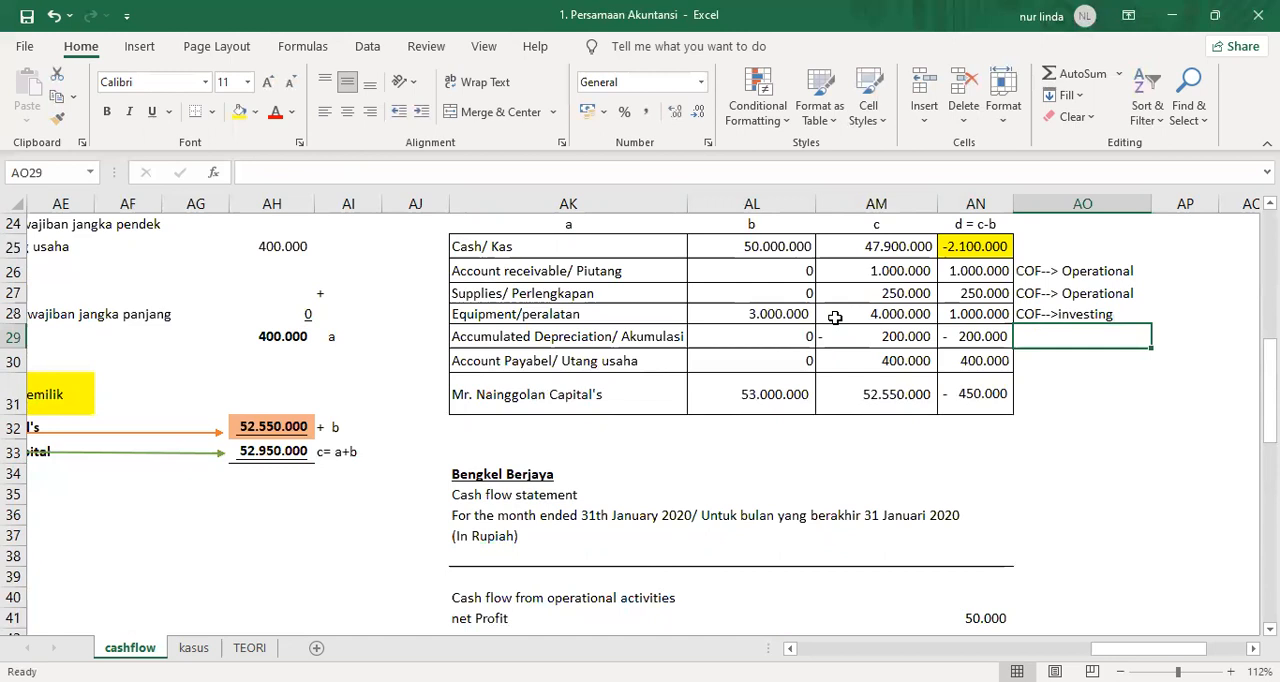
Check the beginning and ending balances of Accumulated Depreciation in row 29 of the comparative table.
key("Left")
key("Left")
key("Left")
key("Left")
key("Right")
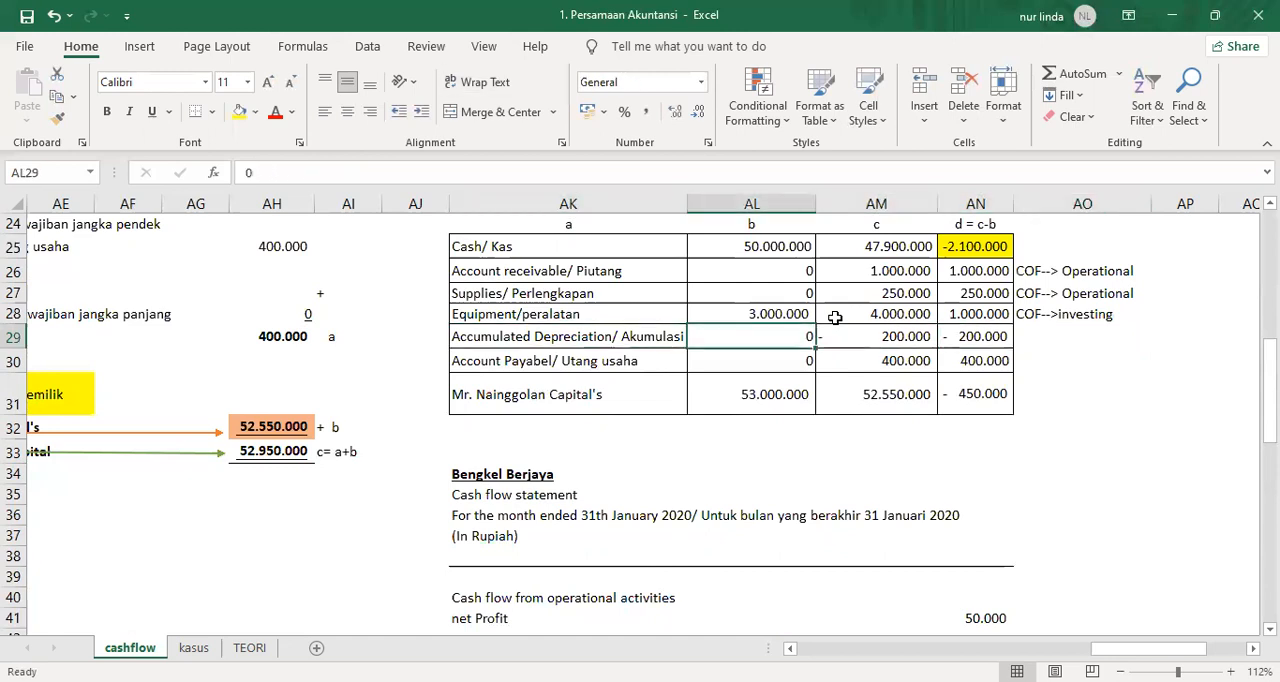
key("Right")
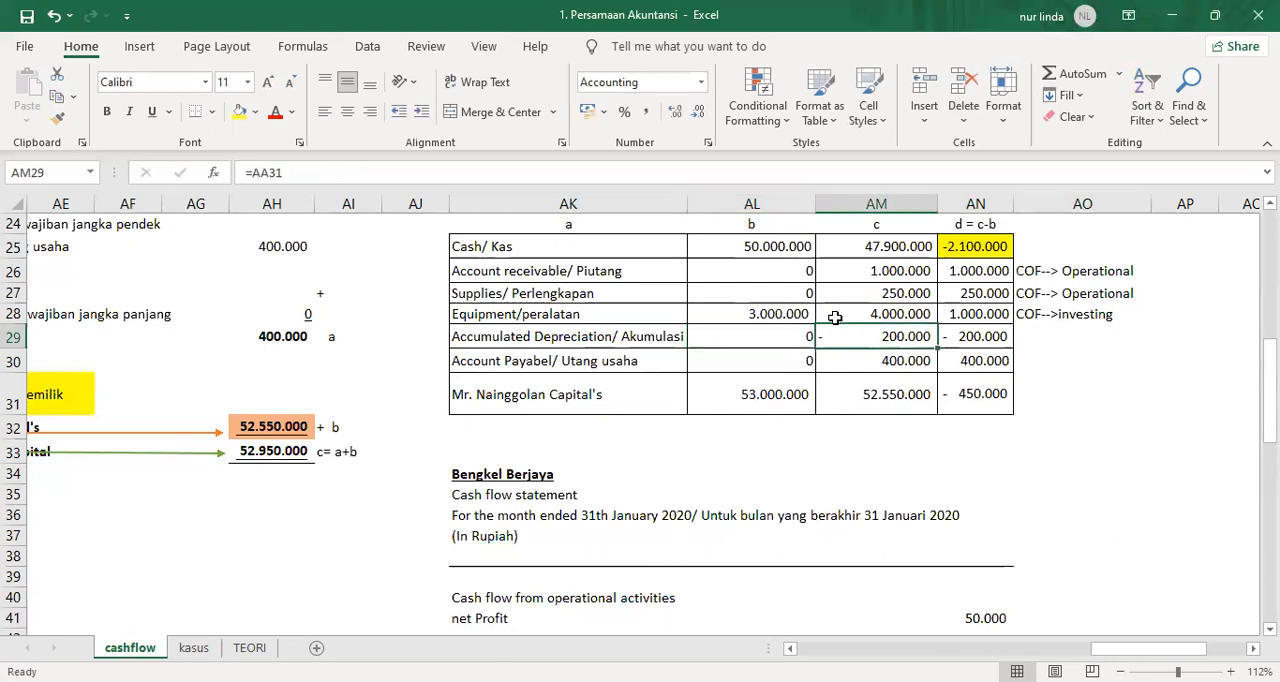
Go back to the income statement and examine the net profit formula in P31.
key("Left")
key("Left")
key("Left")
key("Left")
key("Left")
key("Left")
key("Left")
key("Left")
key("Left")
key("Left")
key("Left")
key("Left")
key("Left")
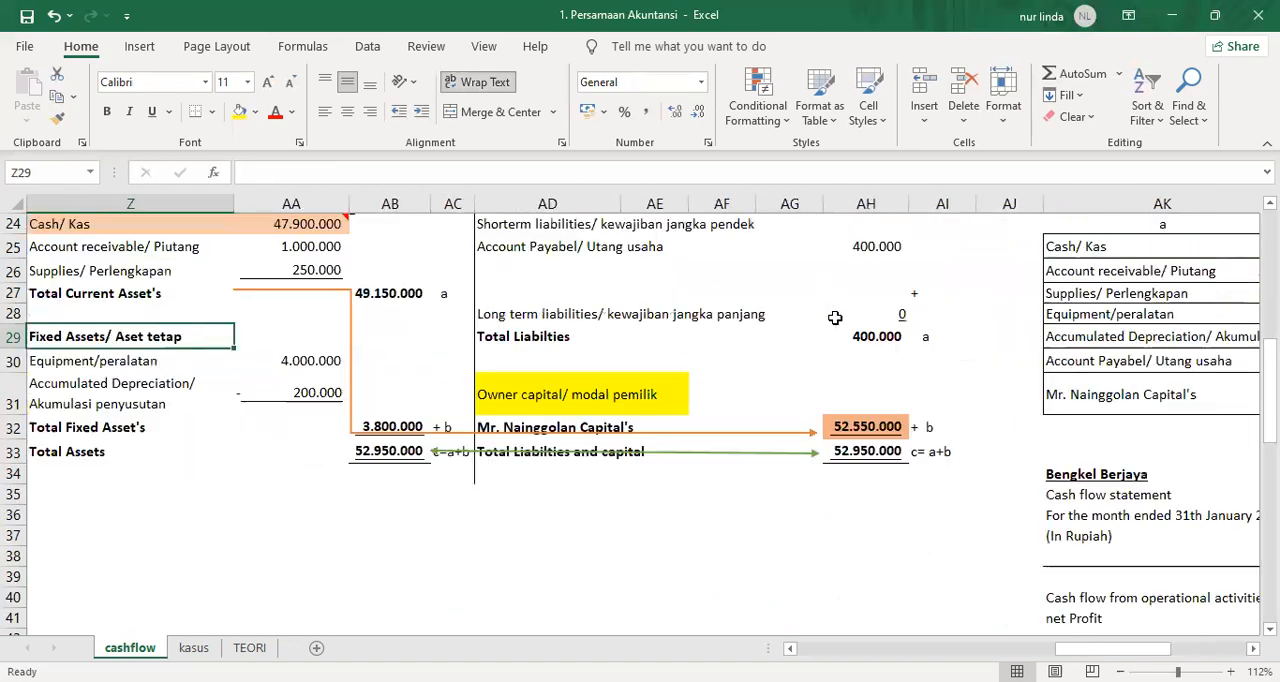
key("Left")
key("Left")
key("Left")
key("Left")
key("Left")
key("Left")
key("Left")
key("Left")
key("Up")
key("Up")
key("Up")
key("Up")
key("Up")
key("Up")
key("Up")
key("Up")
key("Up")
key("Up")
key("Up")
key("Up")
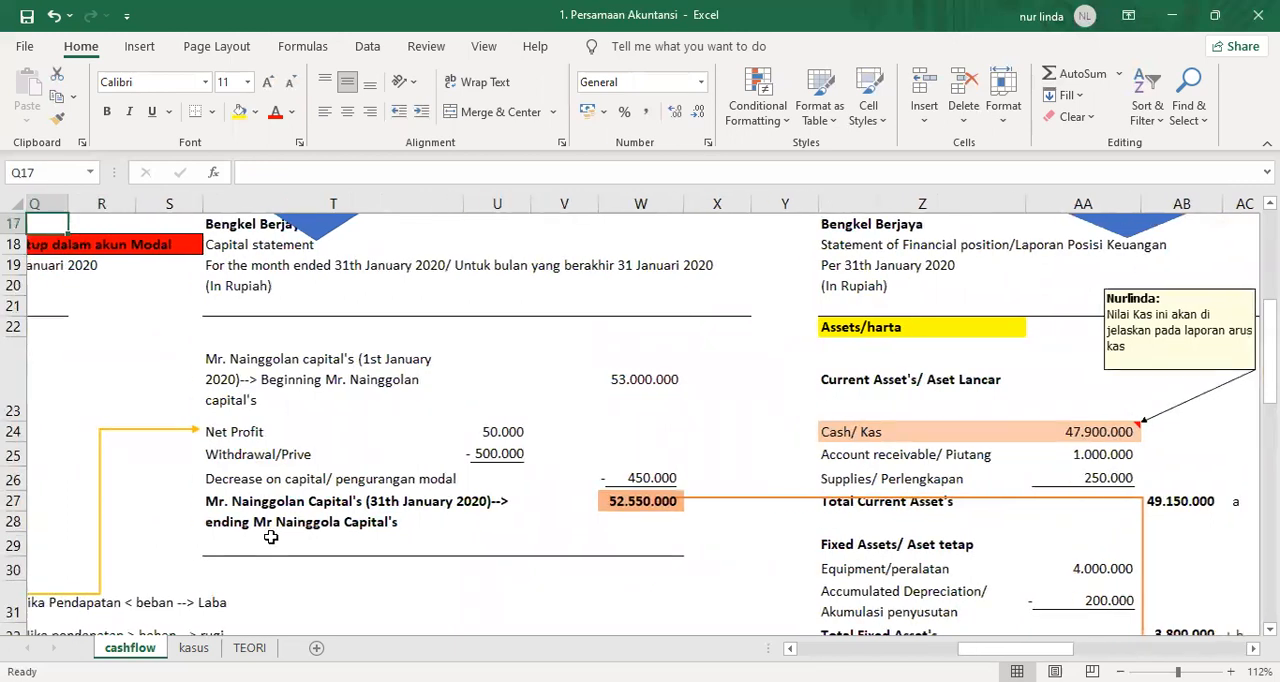
key("Left")
key("Left")
key("Left")
key("Left")
key("Left")
key("Left")
key("Left")
key("Left")
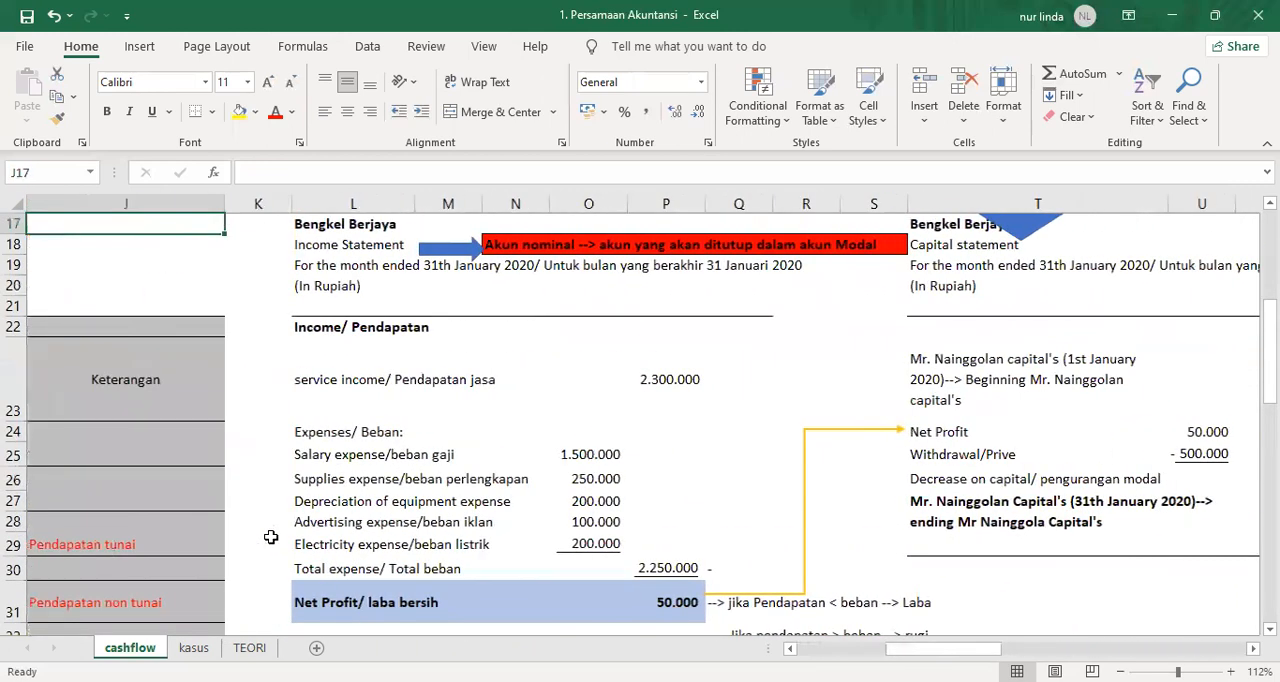
left_click(686, 600)
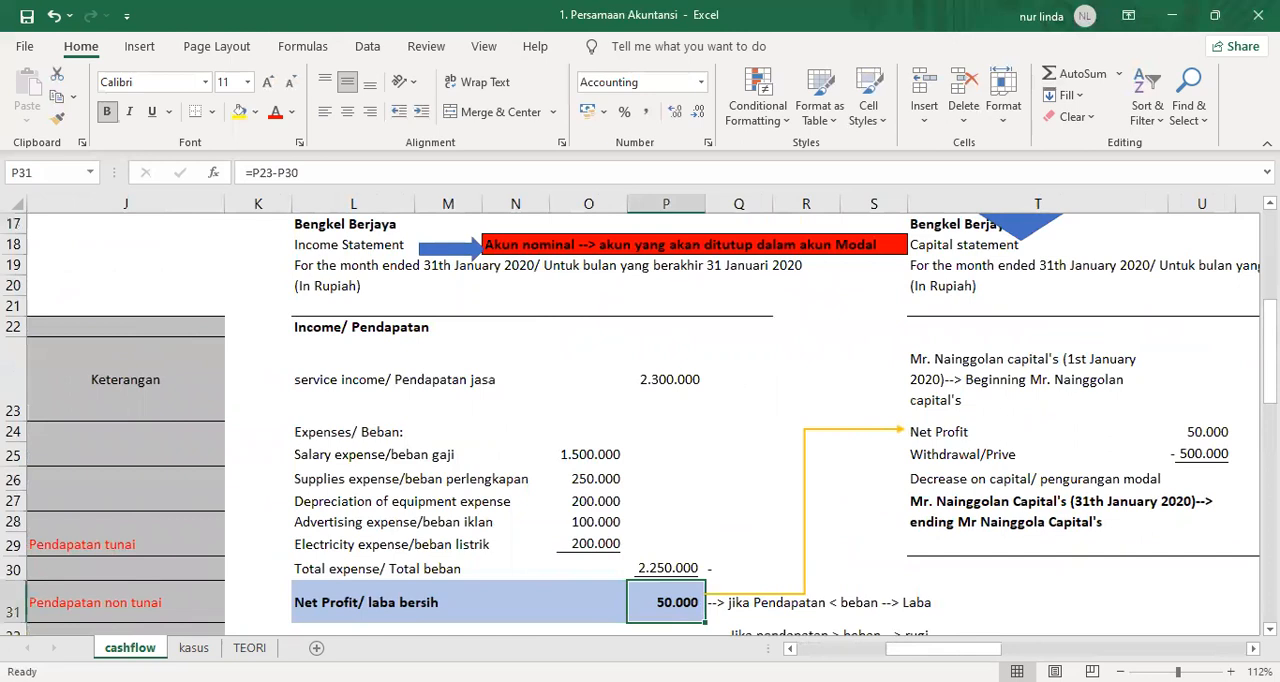
Highlight the "Depreciation of equipment expense" line, L27 to O27, in yellow on the income statement.
left_click(305, 522)
left_click_drag(310, 502, 577, 492)
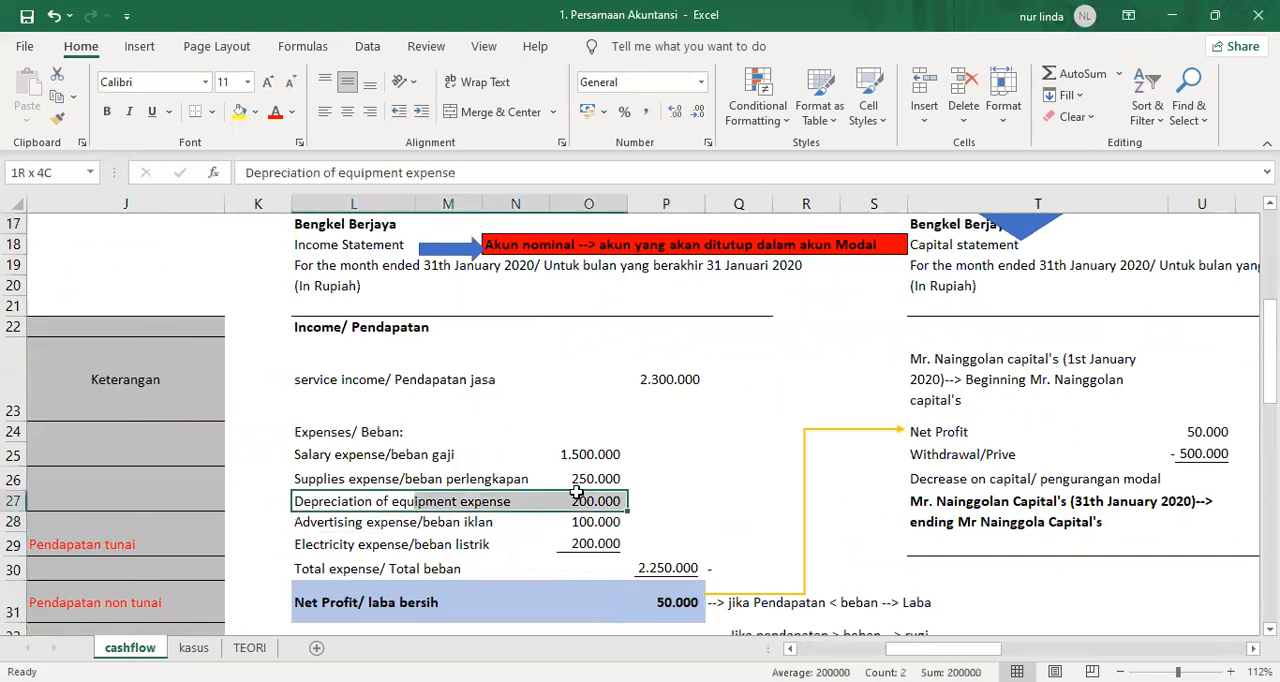
left_click(240, 112)
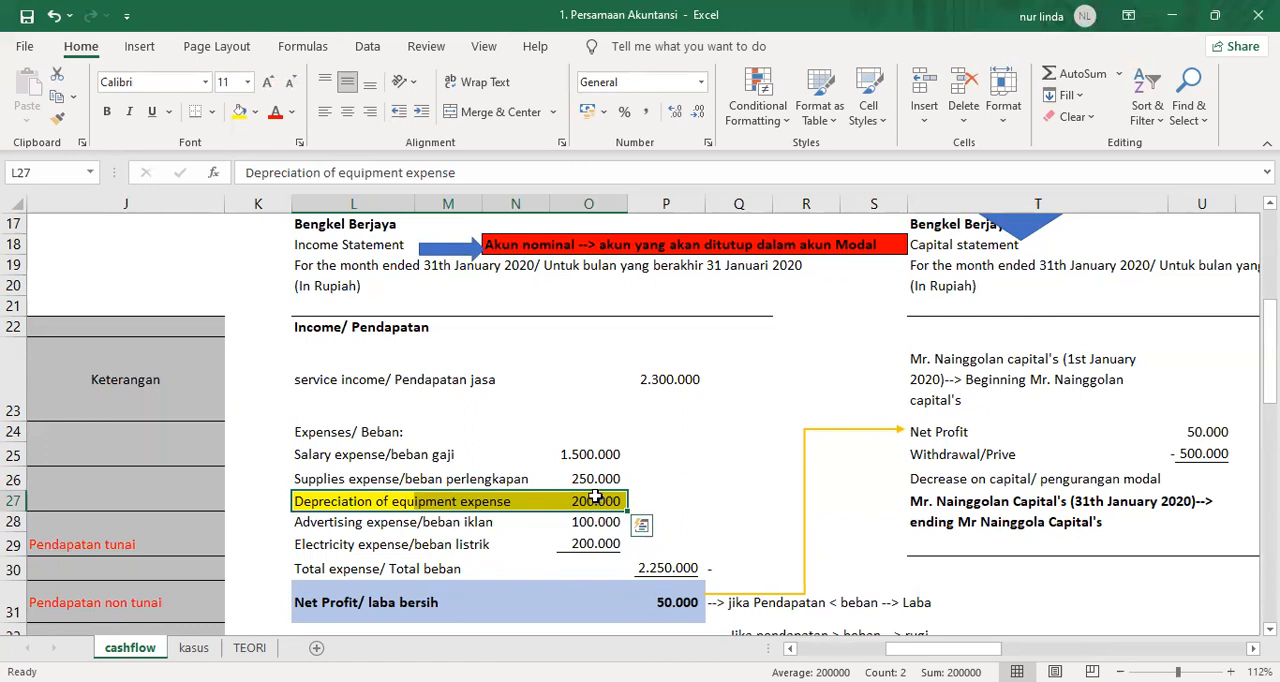
left_click(595, 498)
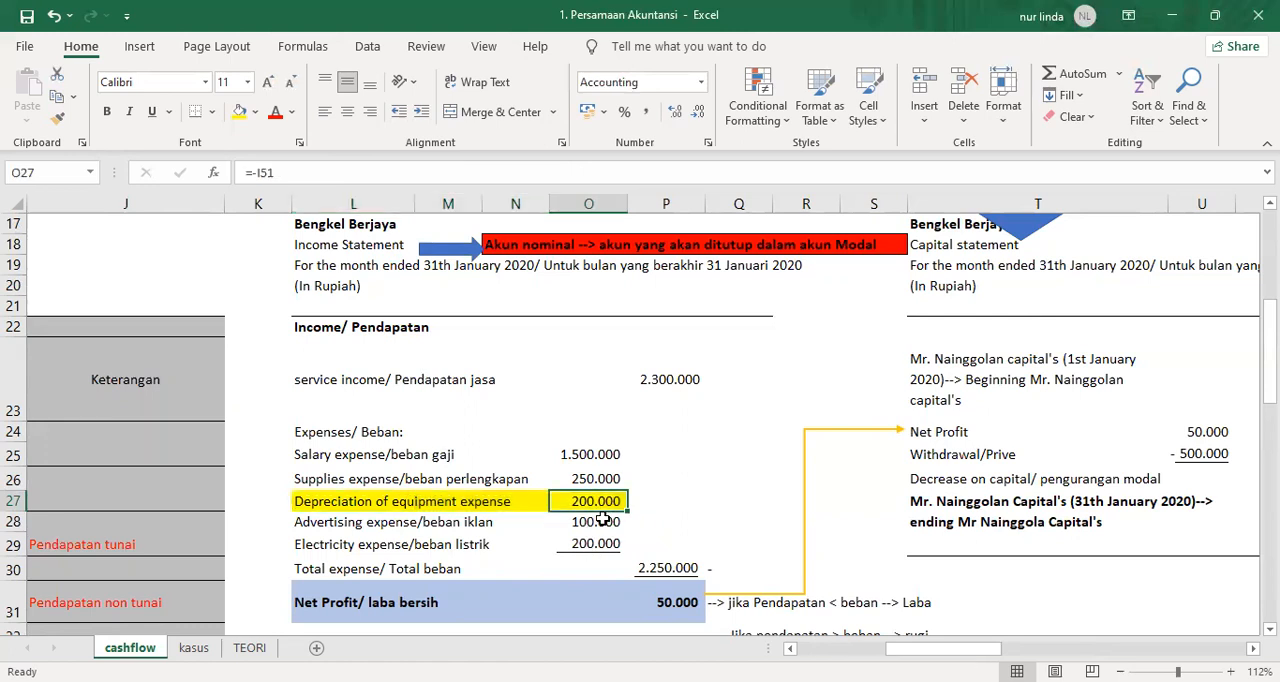
Enter the analysis "CiF-->operational" in AO29 for Accumulated Depreciation in the comparative table.
scroll(1238, 634, "right", 10)
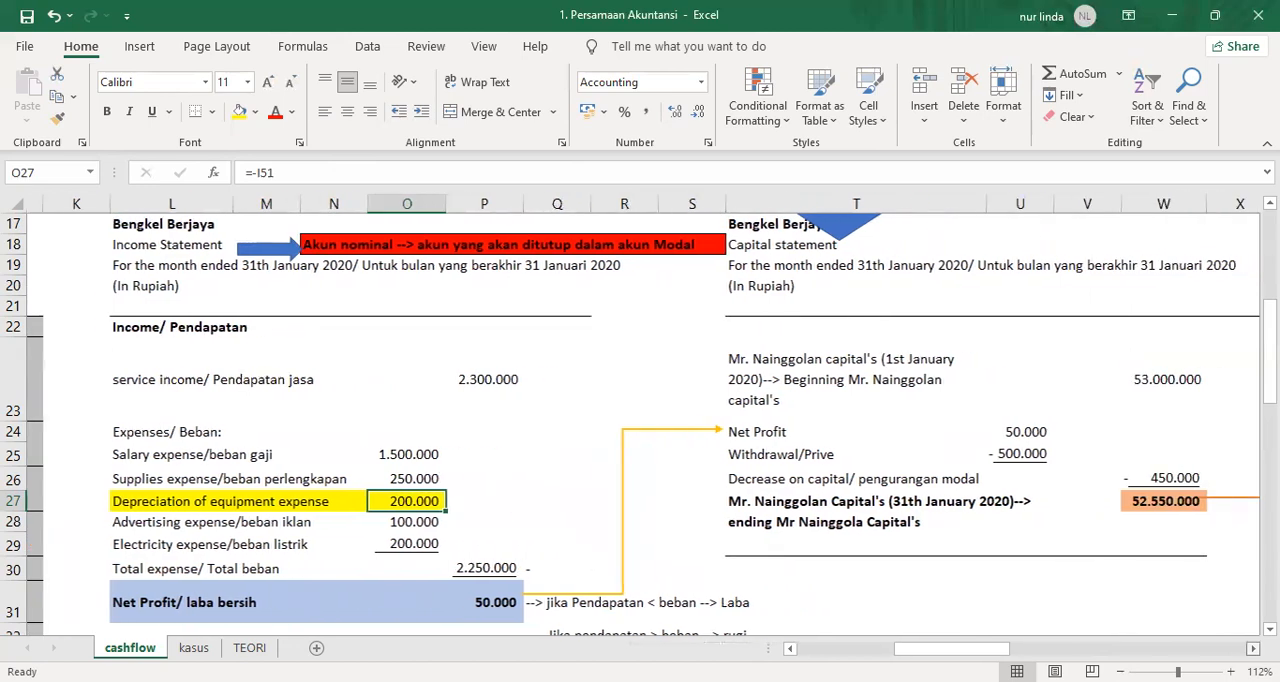
scroll(643, 425, "right", 9)
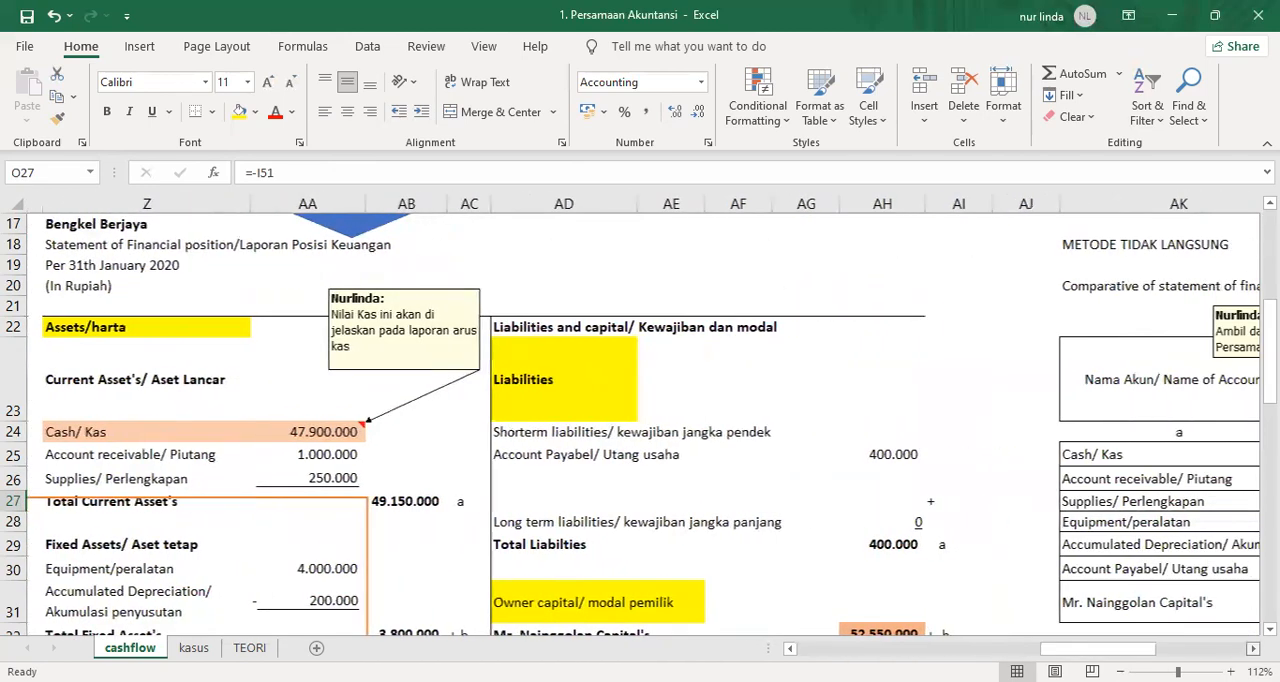
scroll(643, 425, "right", 2)
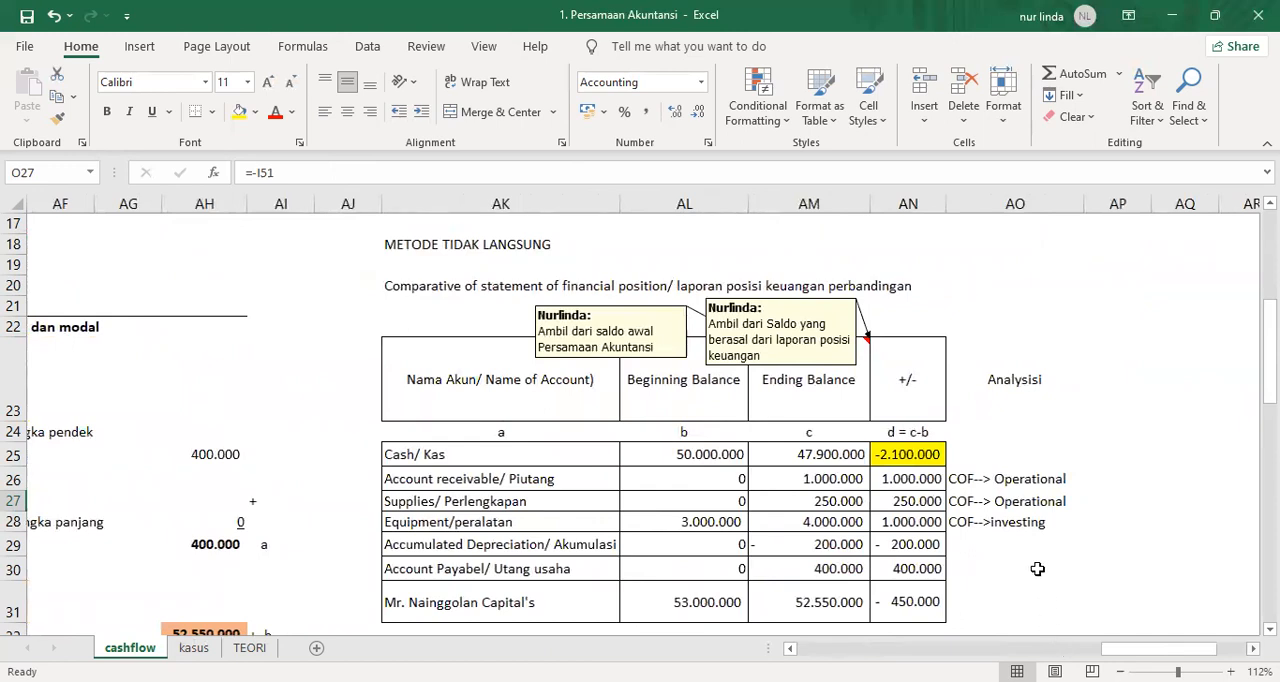
left_click(962, 540)
type("C")
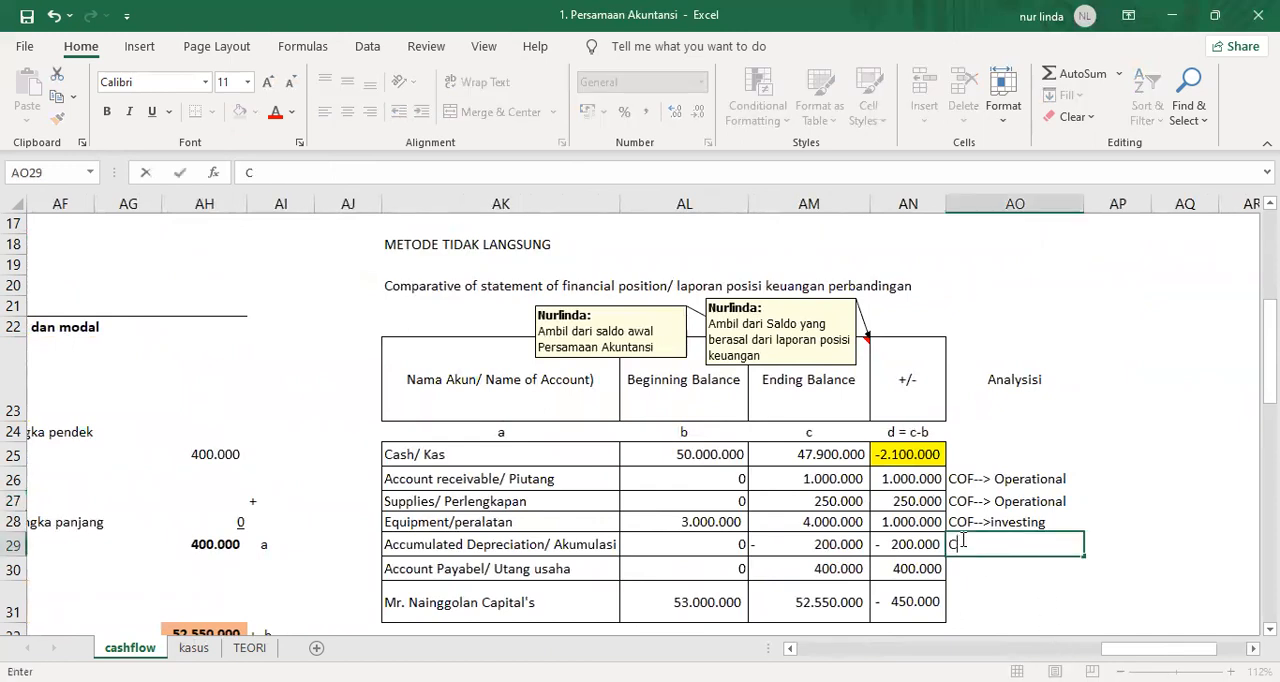
type("iF-->")
type("operatiion")
key("BackSpace")
key("BackSpace")
key("BackSpace")
key("BackSpace")
type("ional")
key("Return")
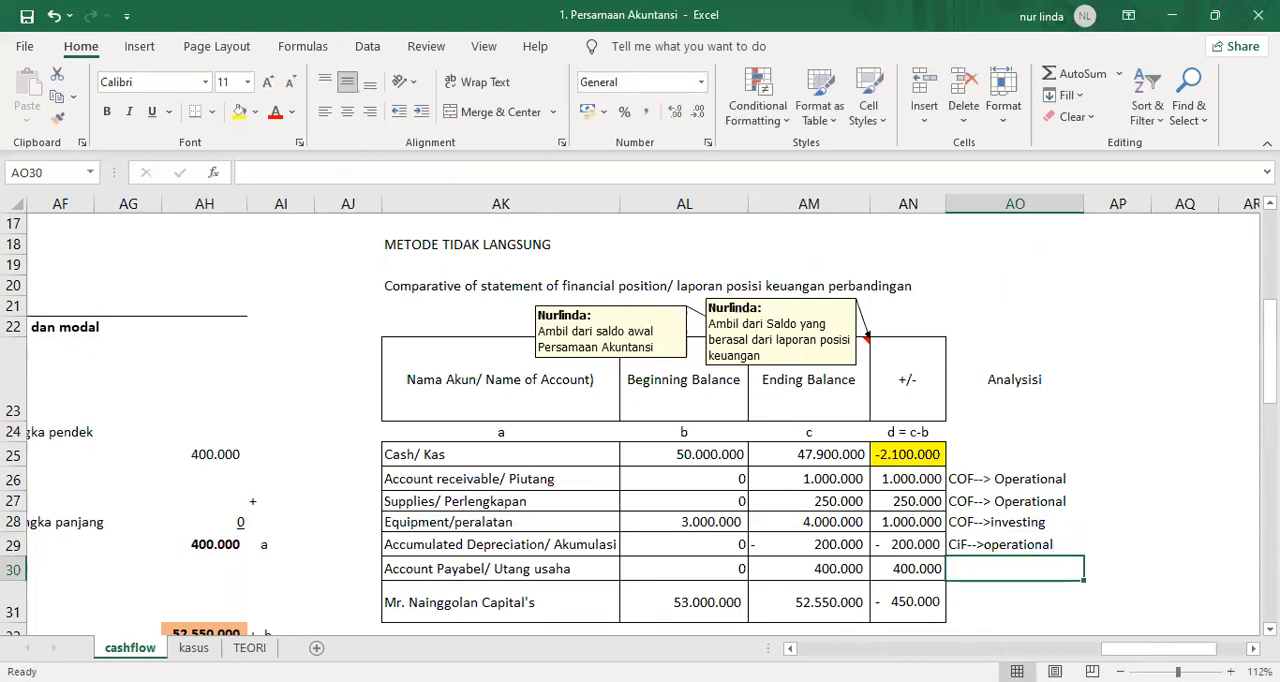
Write the line label "Adjustment of Depreciation of Equipmet" in AK44 under the "Cash in flow:" subheading.
scroll(756, 563, "down", 4)
left_click(413, 568)
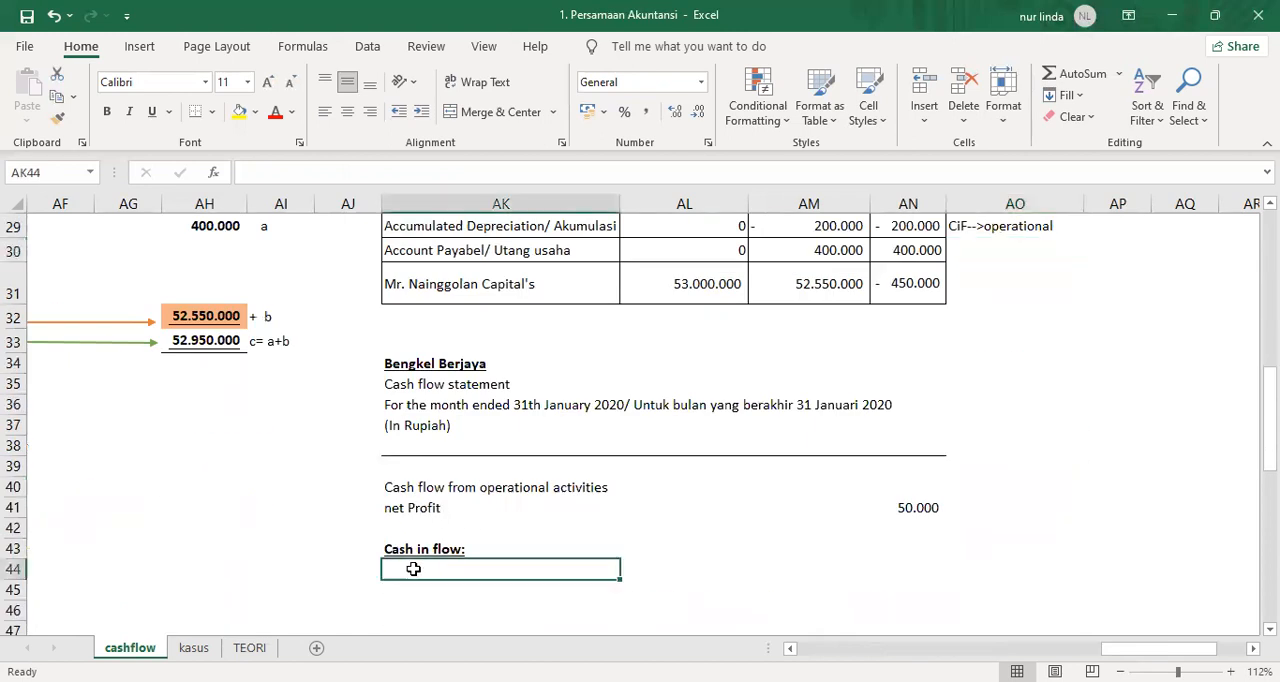
type("Adj")
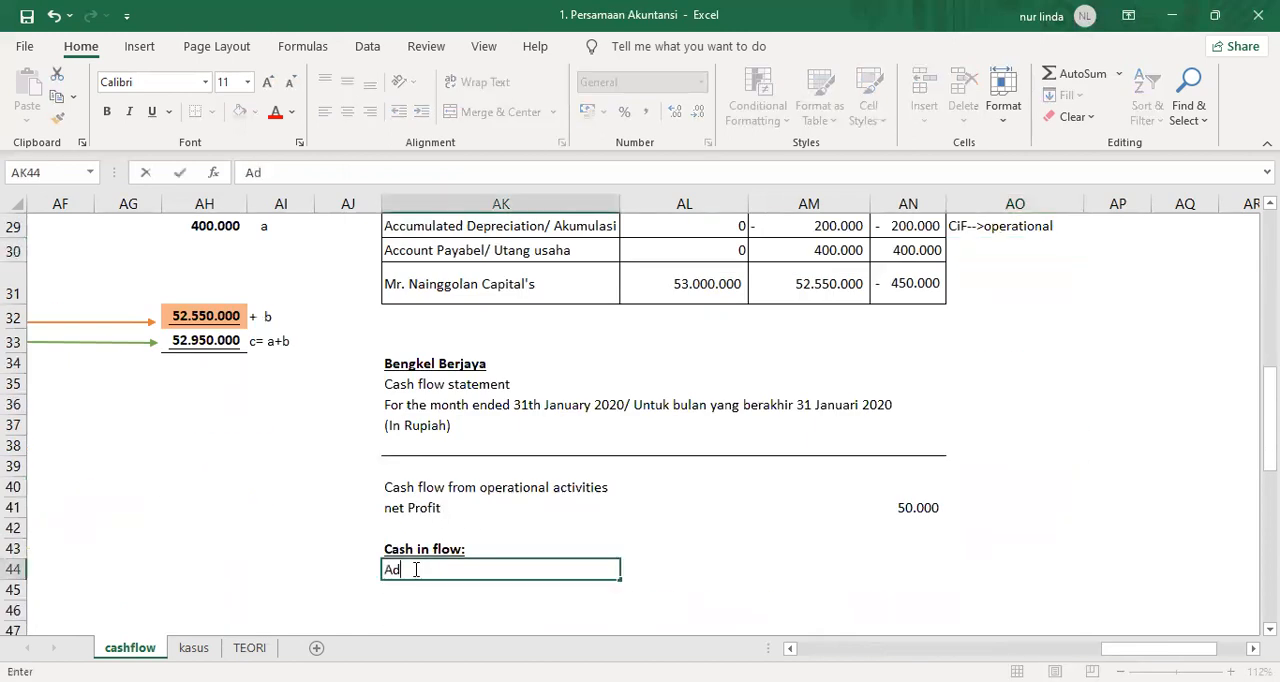
key("BackSpace")
key("BackSpace")
key("BackSpace")
type("Adjuste")
key("BackSpace")
key("BackSpace")
type("tment")
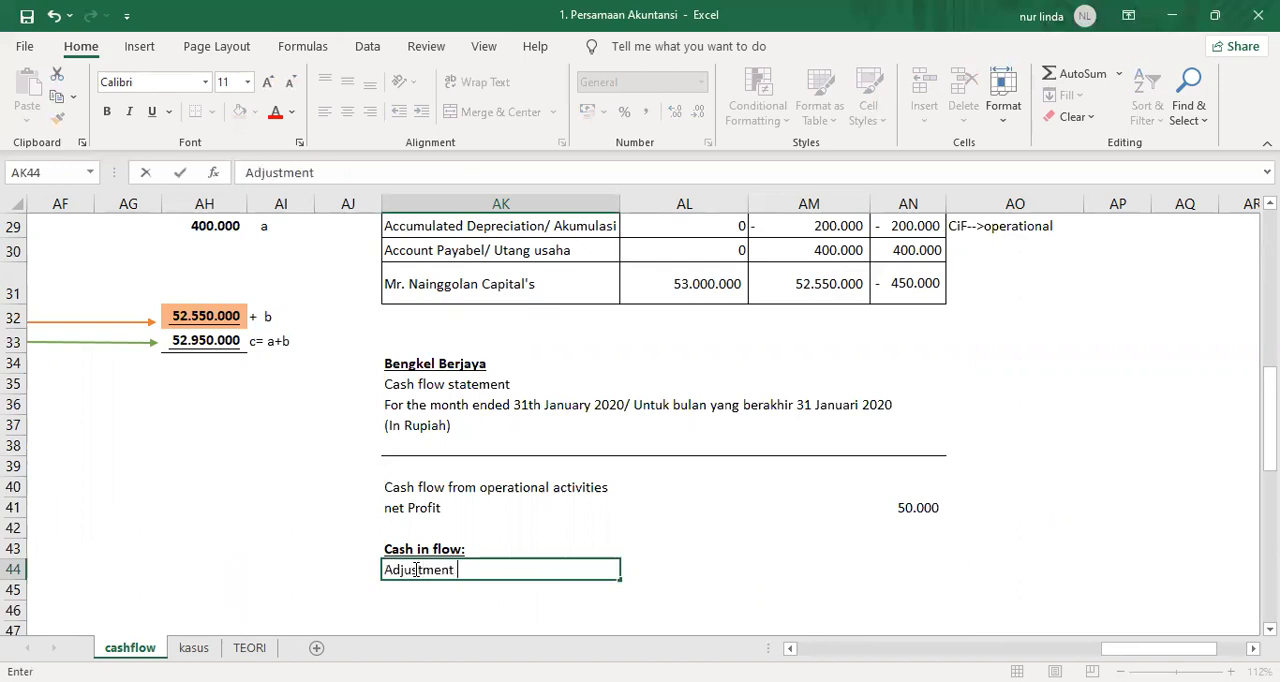
type(" of Deprec")
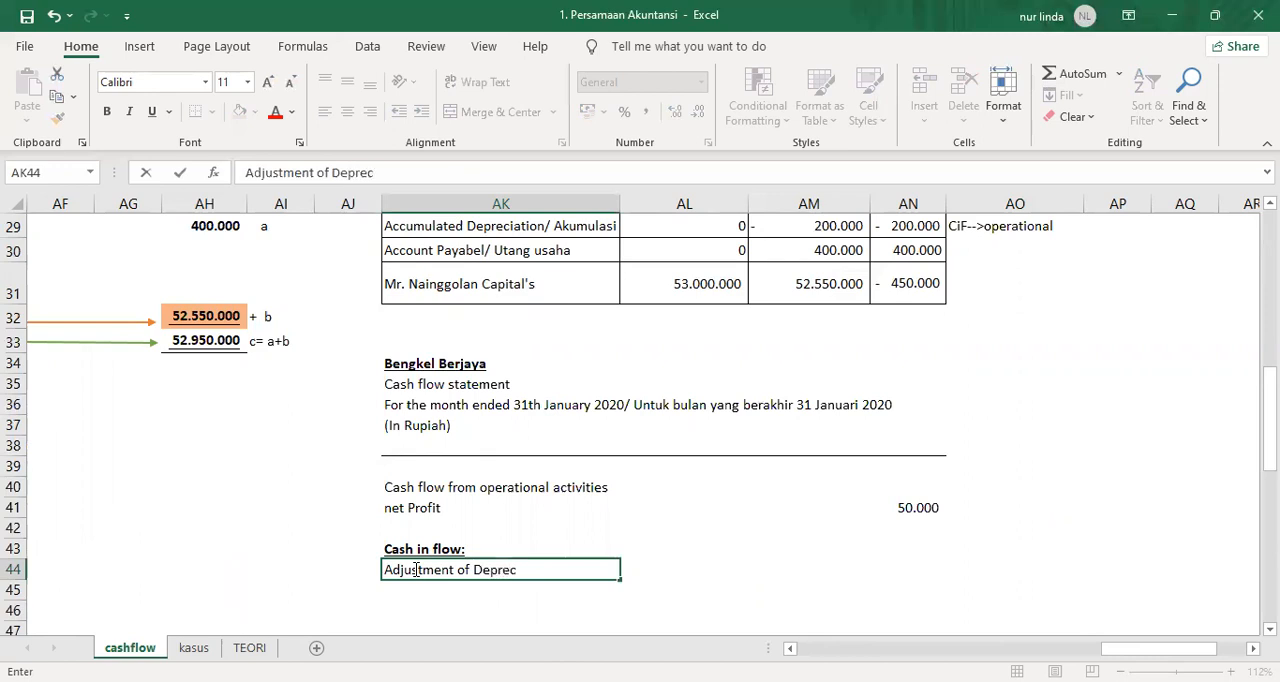
type("iation of Equipmet")
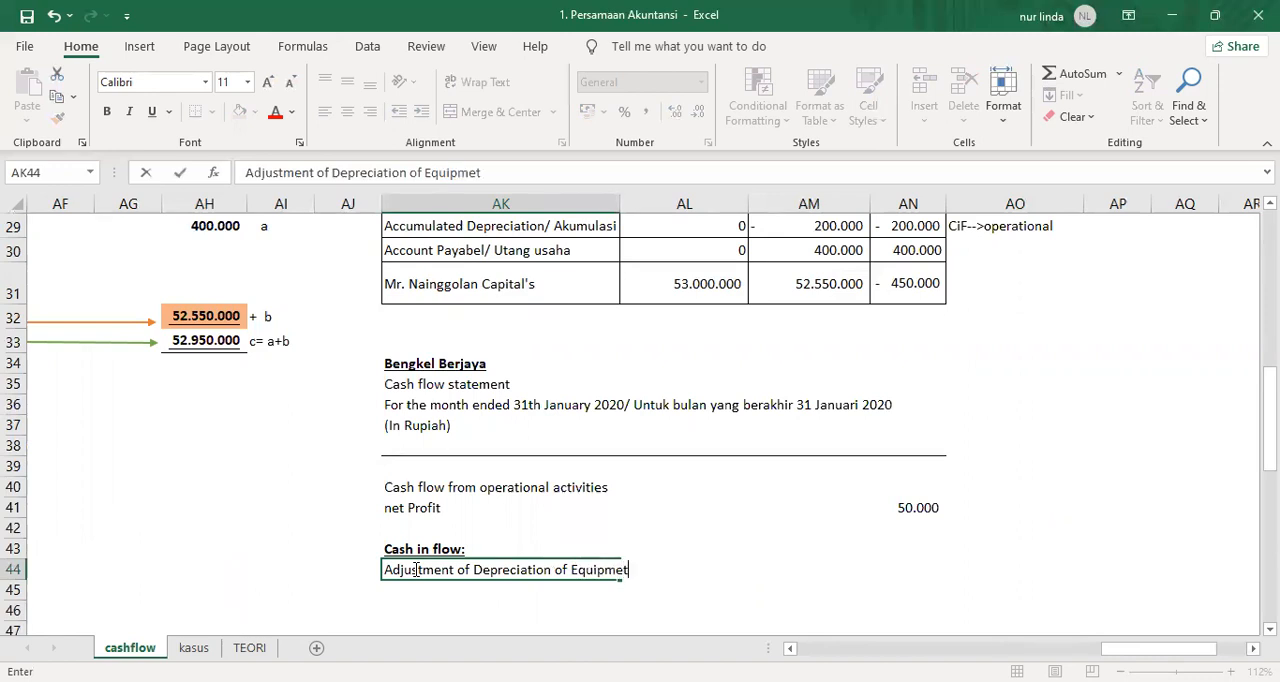
Reword the label in AK44 to "Adjustment: Depreciation of Equipmet".
left_click(331, 173)
key("BackSpace")
key("BackSpace")
key("BackSpace")
key("BackSpace")
key("BackSpace")
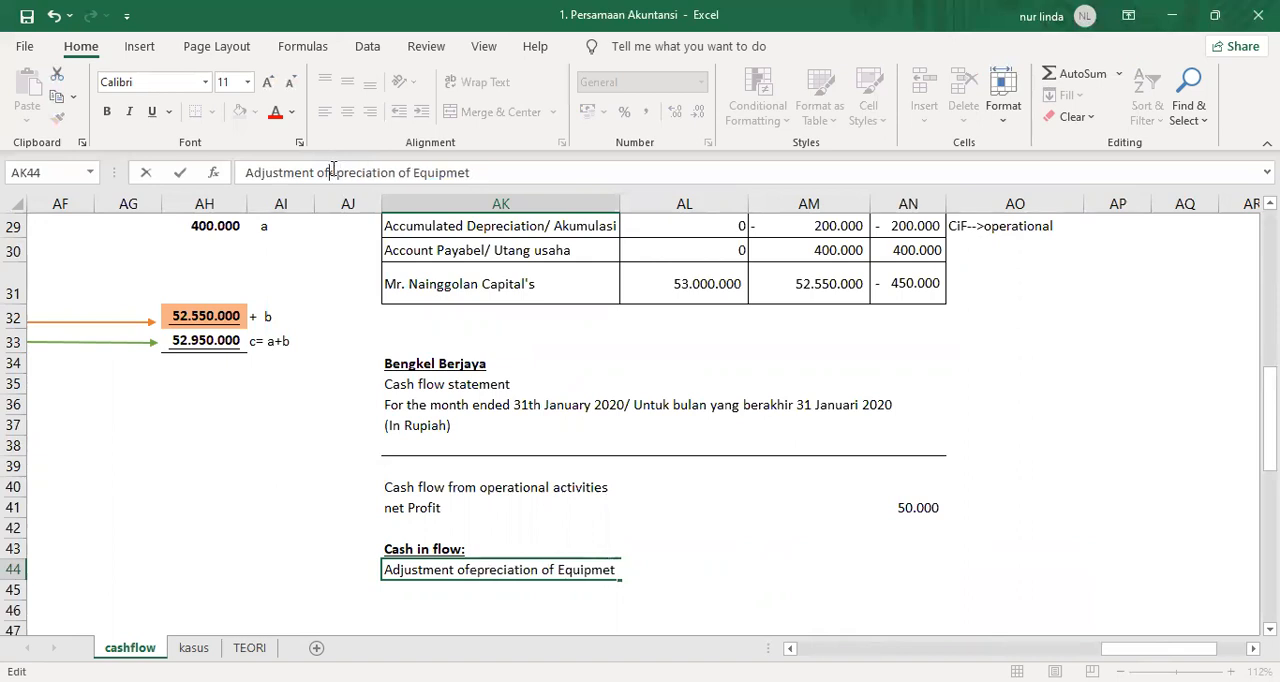
type(":")
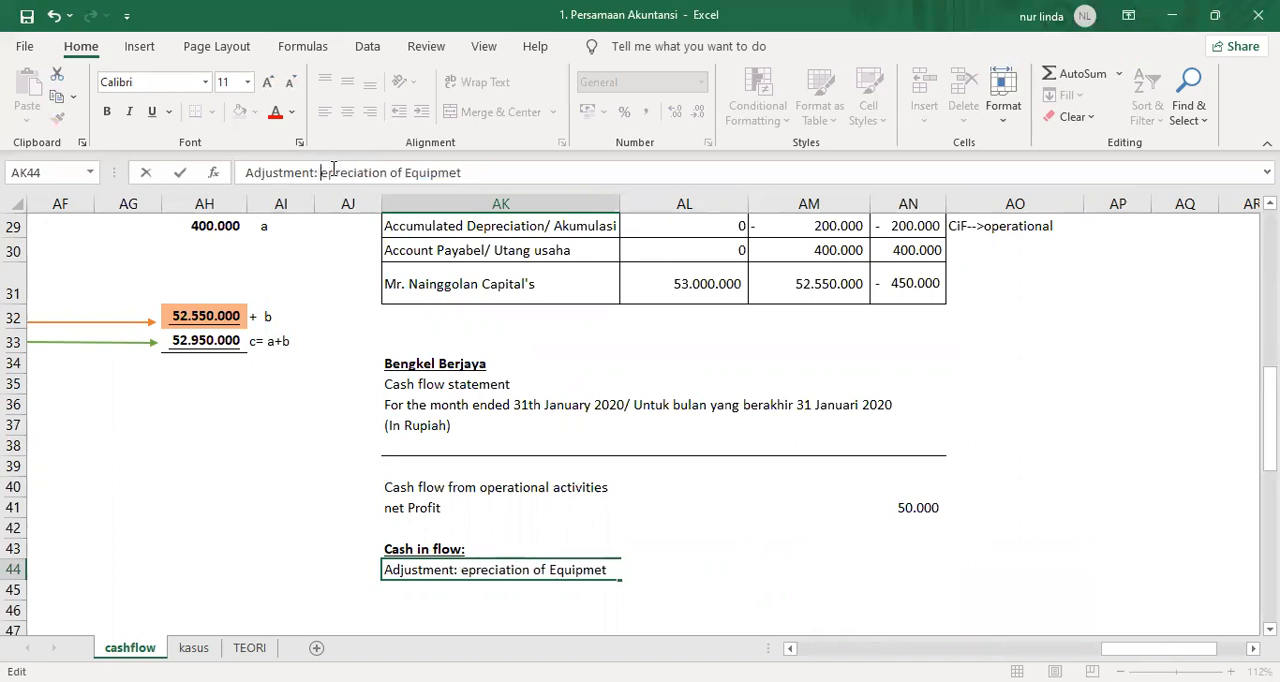
key("Return")
key("Up")
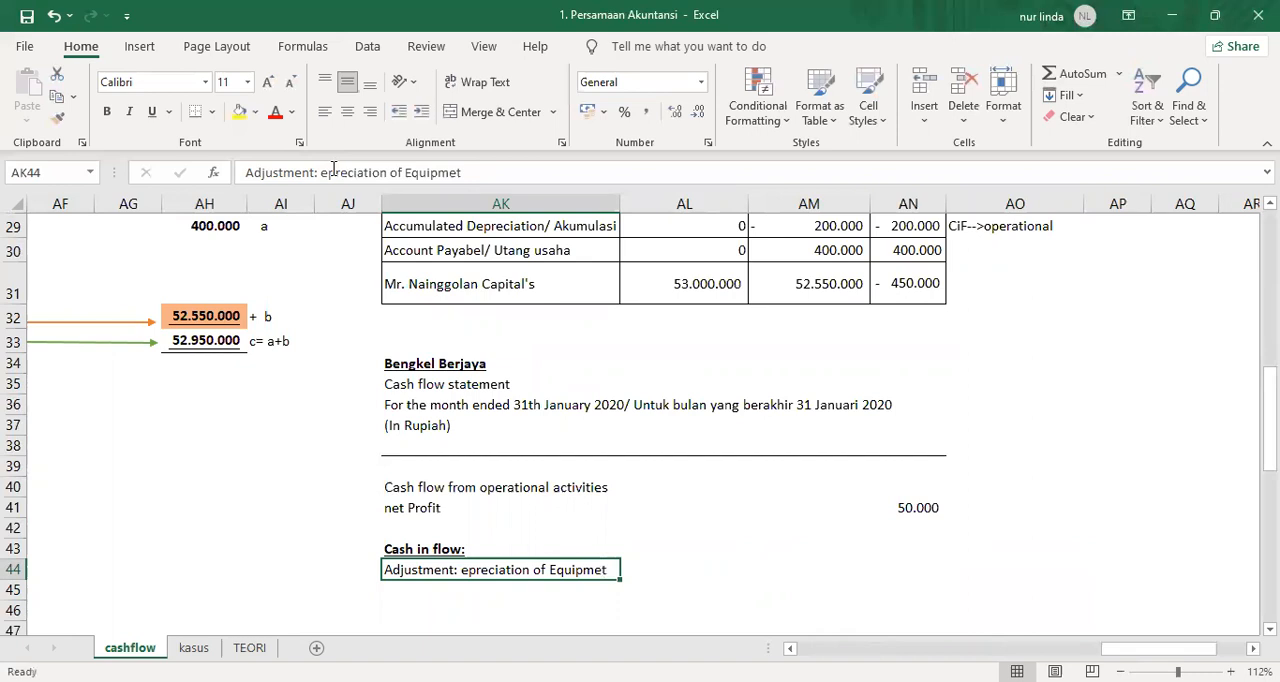
left_click(321, 172)
type("D")
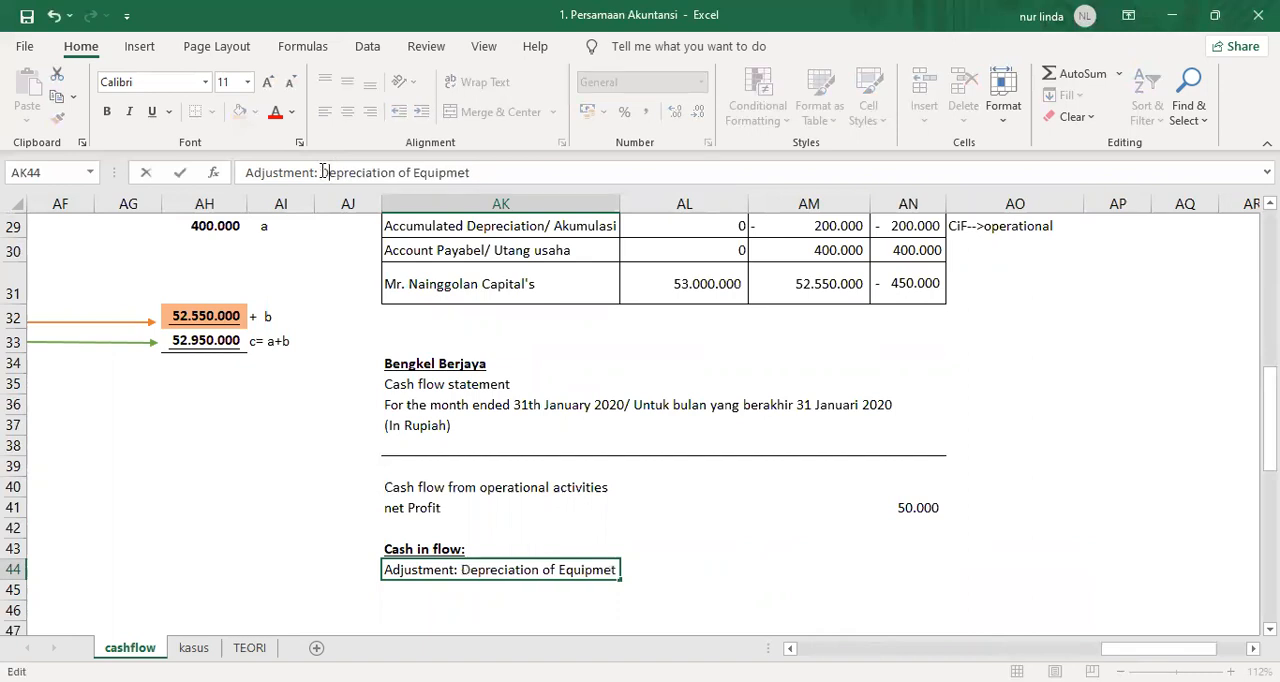
key("Return")
key("Up")
Enter a formula in AL44 that takes the Accumulated Depreciation change from AN29 with its sign reversed.
key("Right")
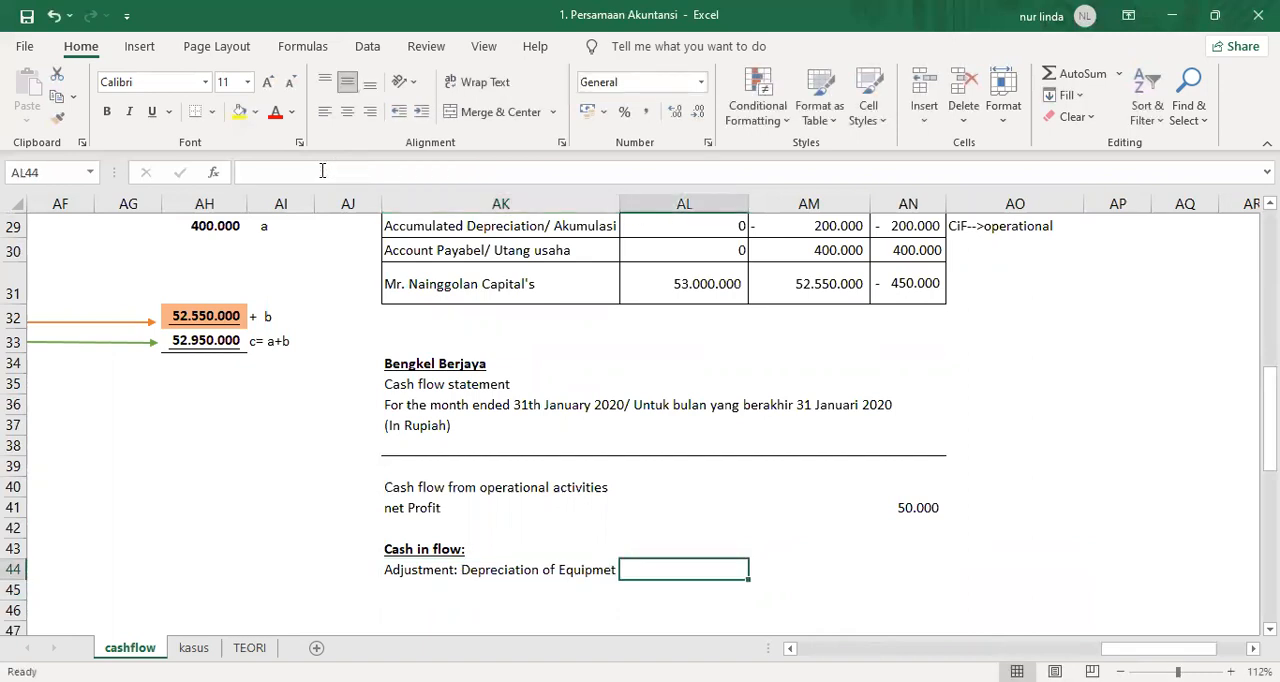
type("=")
scroll(954, 368, "up", 3)
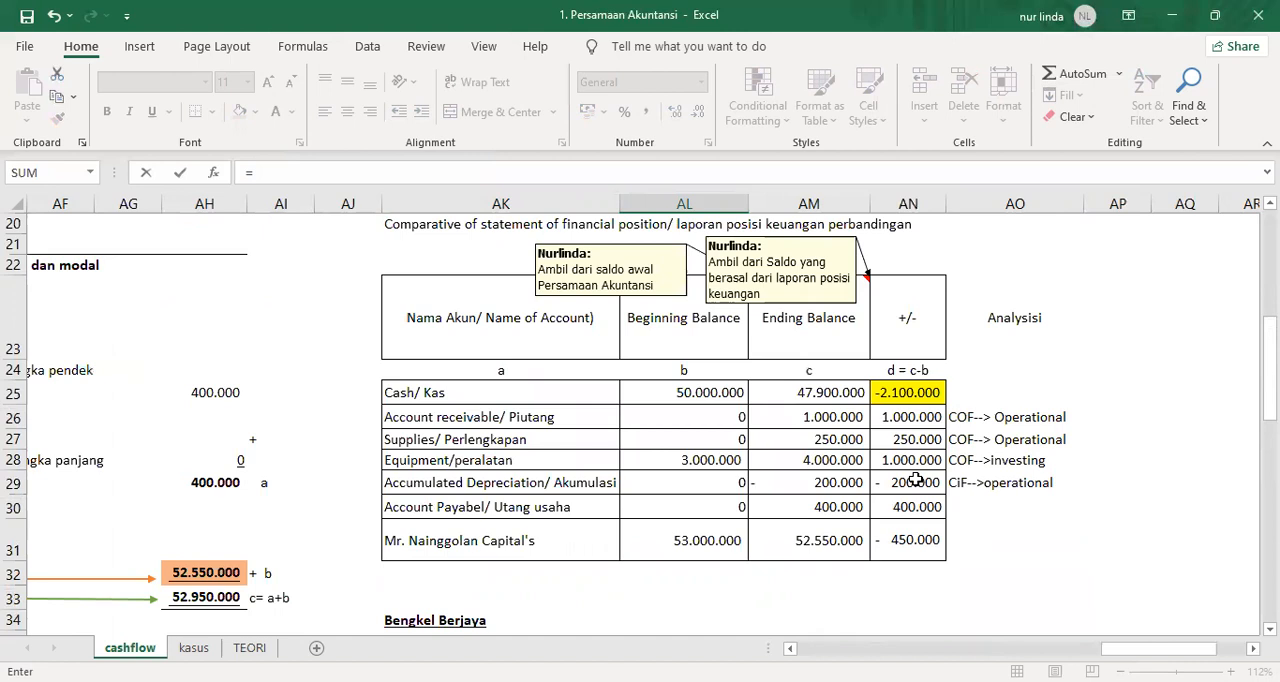
left_click(916, 480)
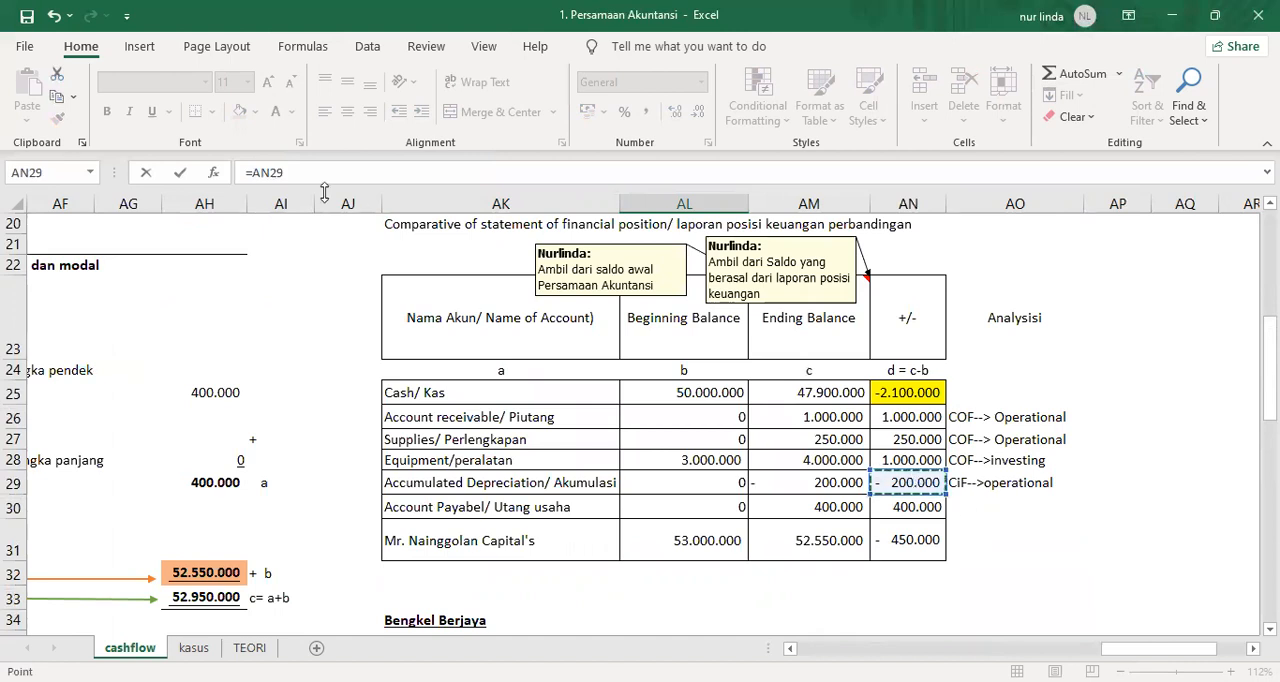
left_click(255, 172)
key("BackSpace")
type("=")
key("Return")
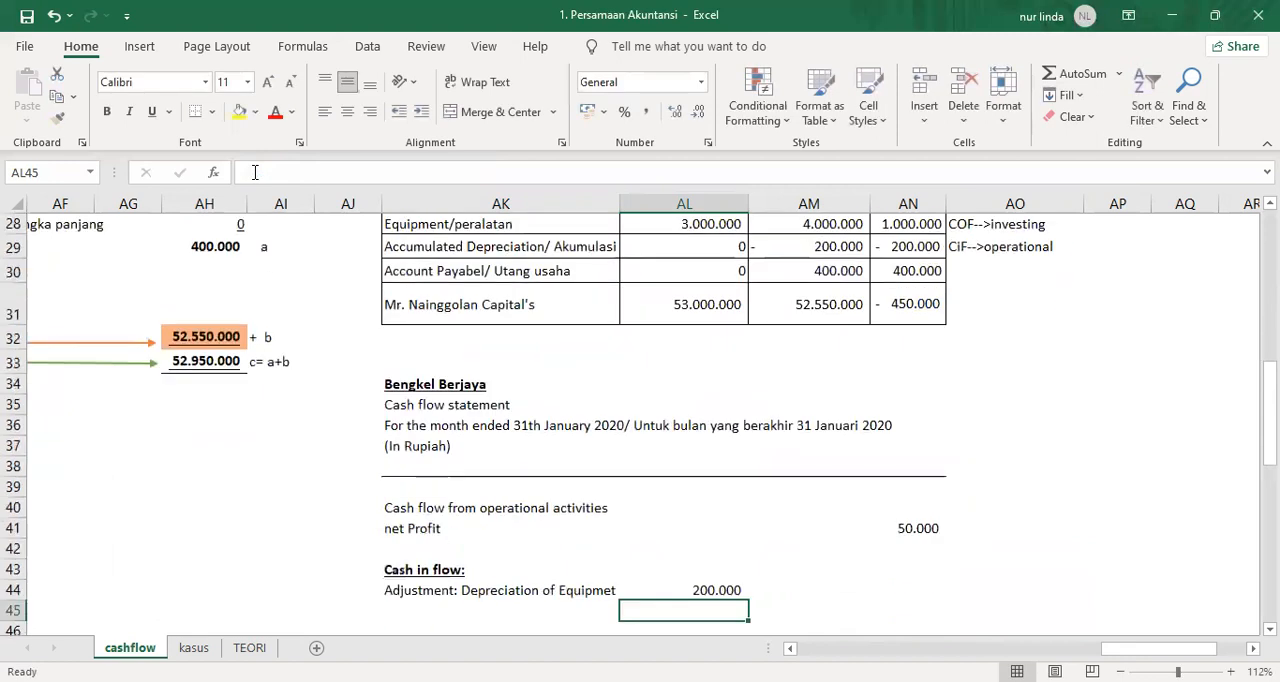
Highlight the Accumulated Depreciation analysis in AO29 in yellow.
left_click(972, 254)
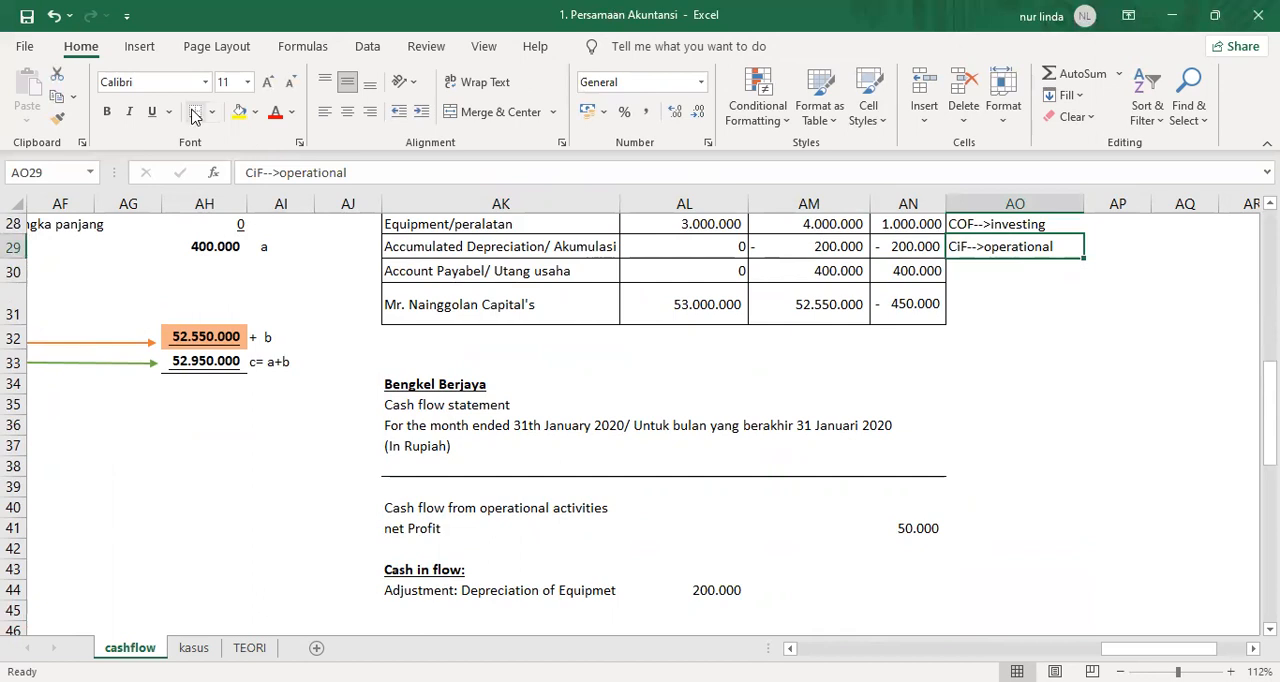
left_click(239, 112)
left_click(982, 266)
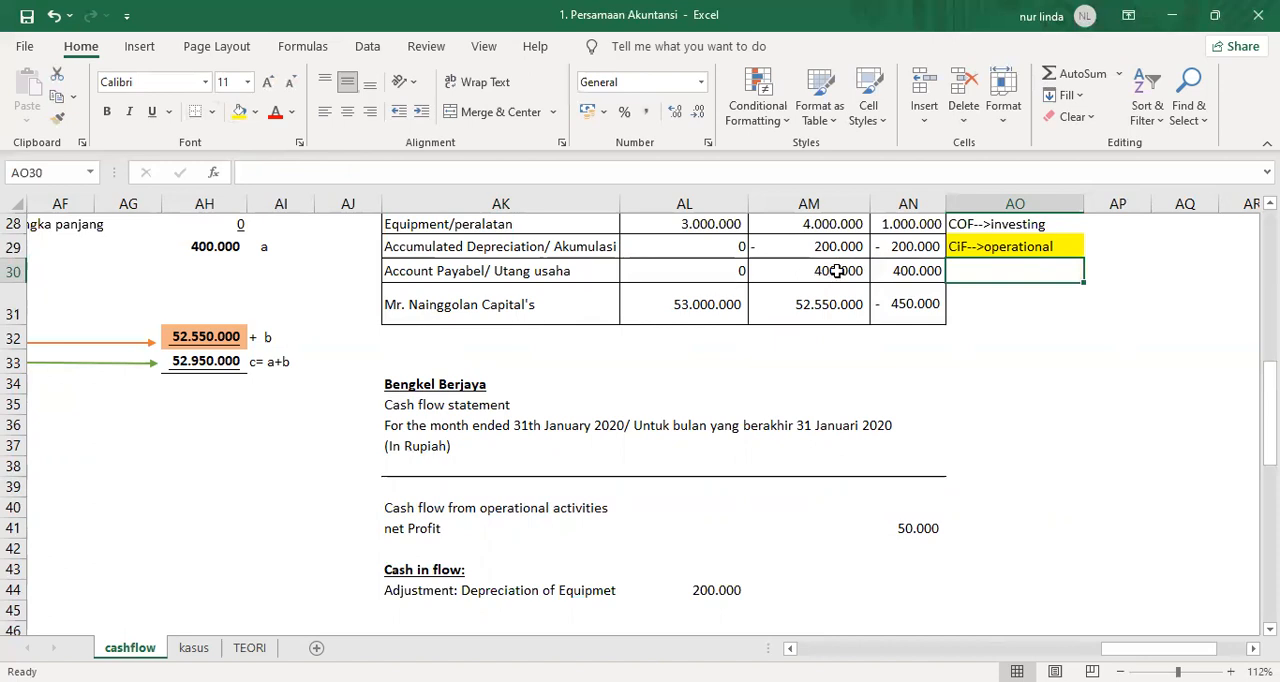
Review the Account Payable balances and enter the analysis "CiF-->operational" in AO30.
left_click(713, 271)
scroll(740, 397, "up", 3)
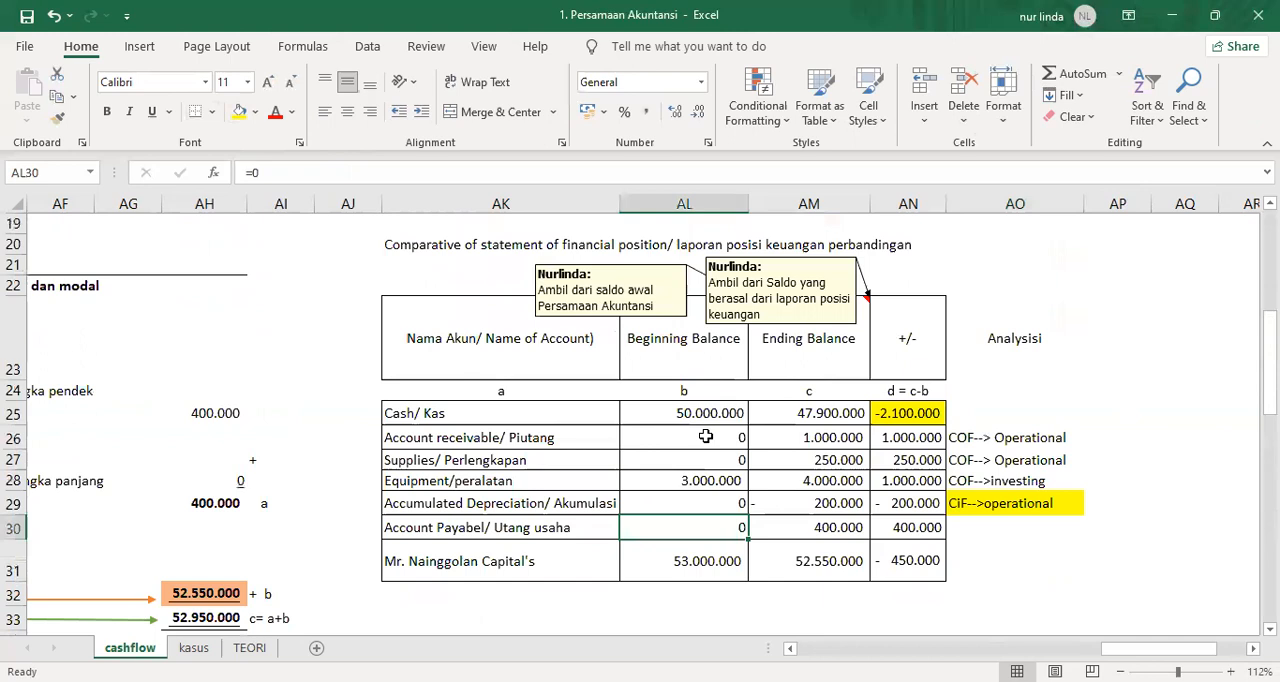
left_click(815, 527)
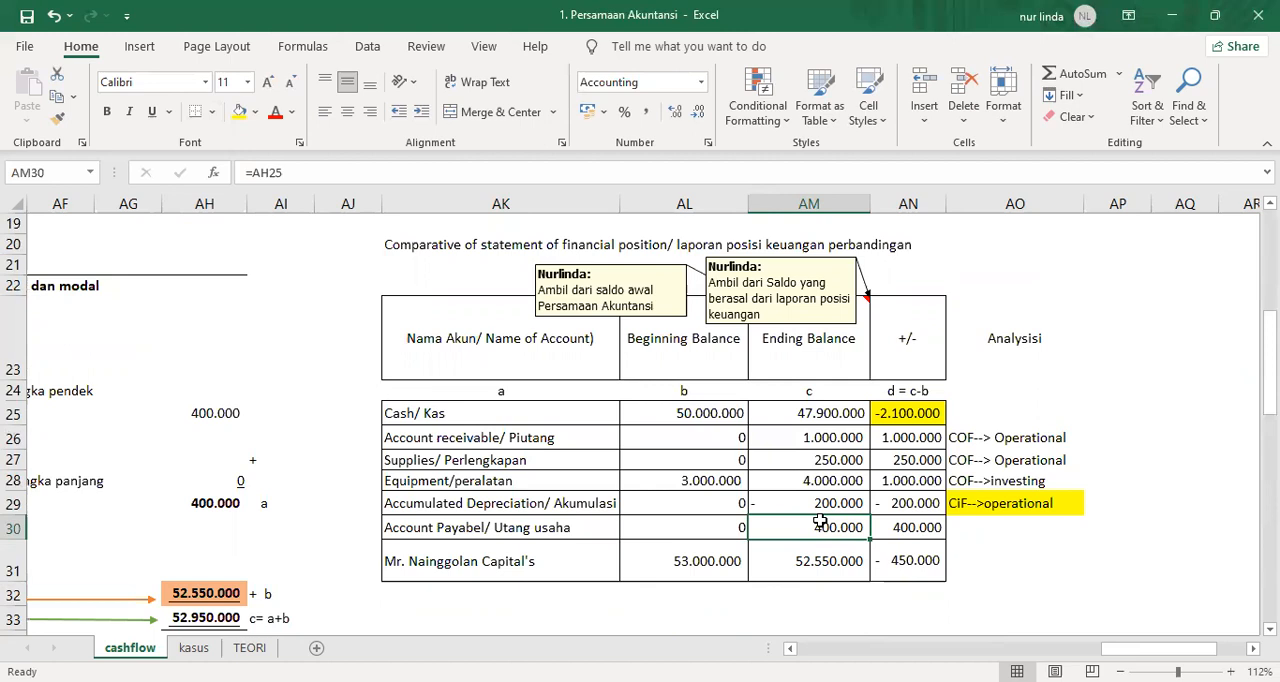
left_click(966, 528)
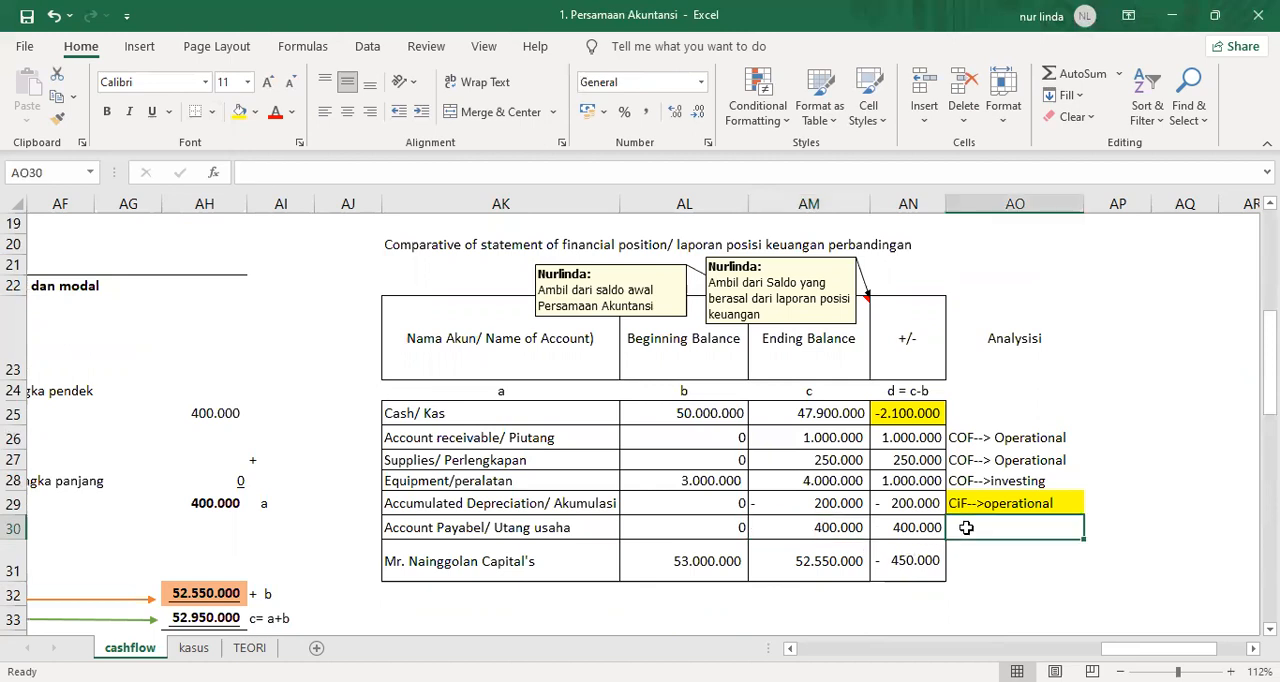
type("CIF")
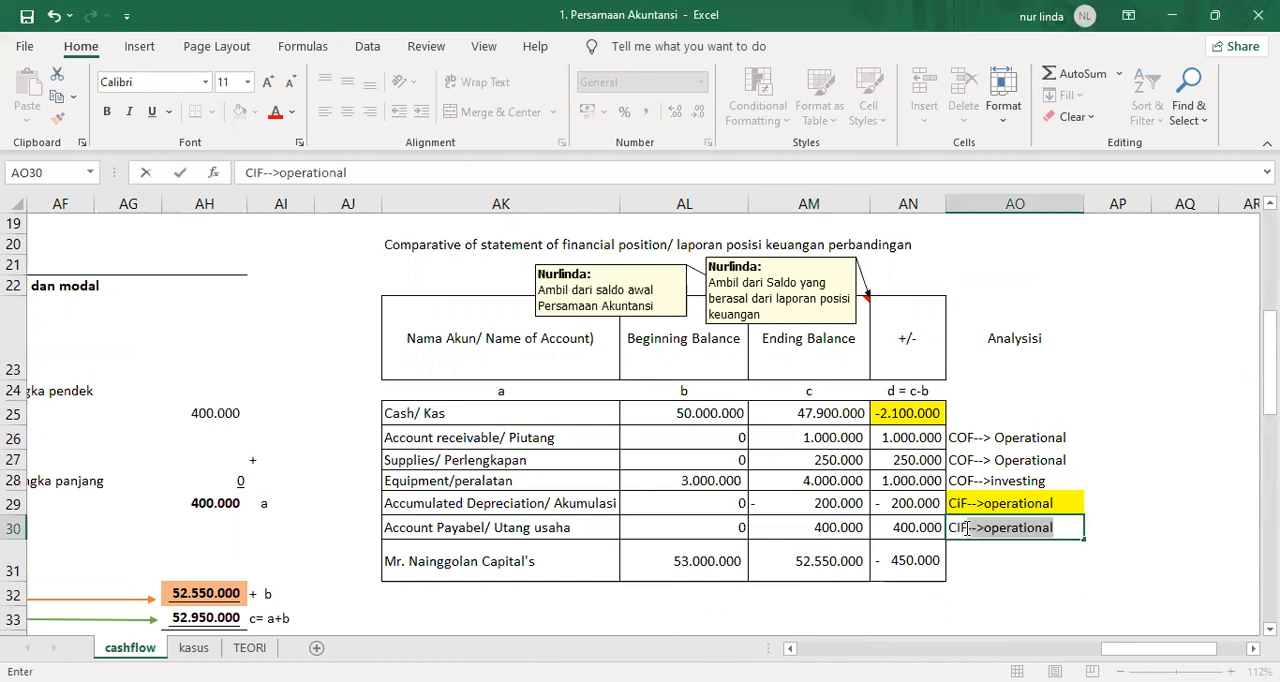
type("-->")
key("Return")
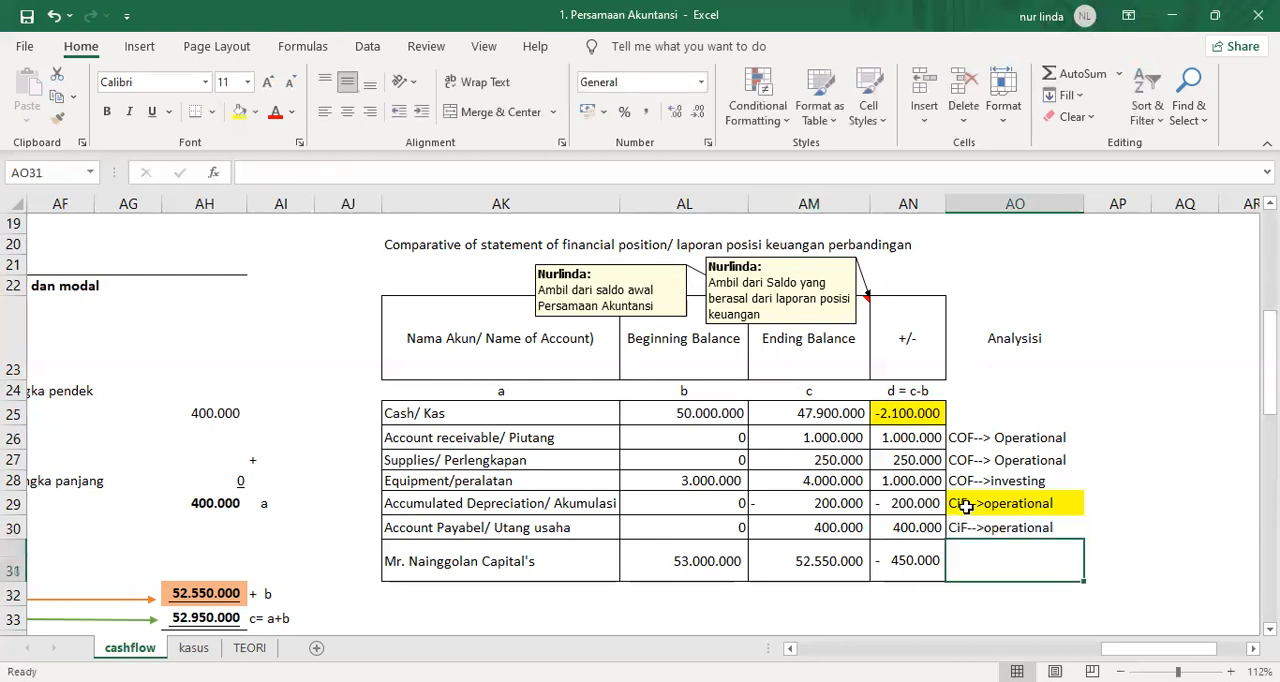
Correct the capitalization of the Accumulated Depreciation analysis in AO29 to "CIF-->operational".
left_click(966, 505)
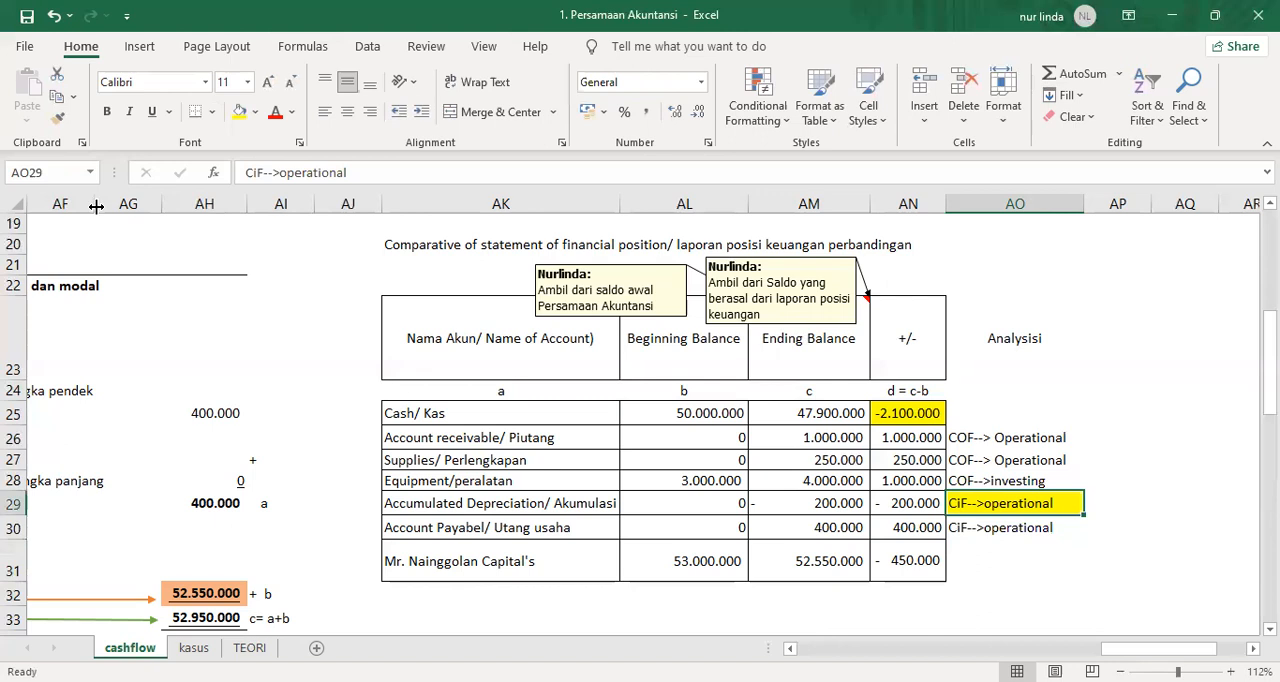
left_click(256, 173)
key("BackSpace")
type("I")
key("Return")
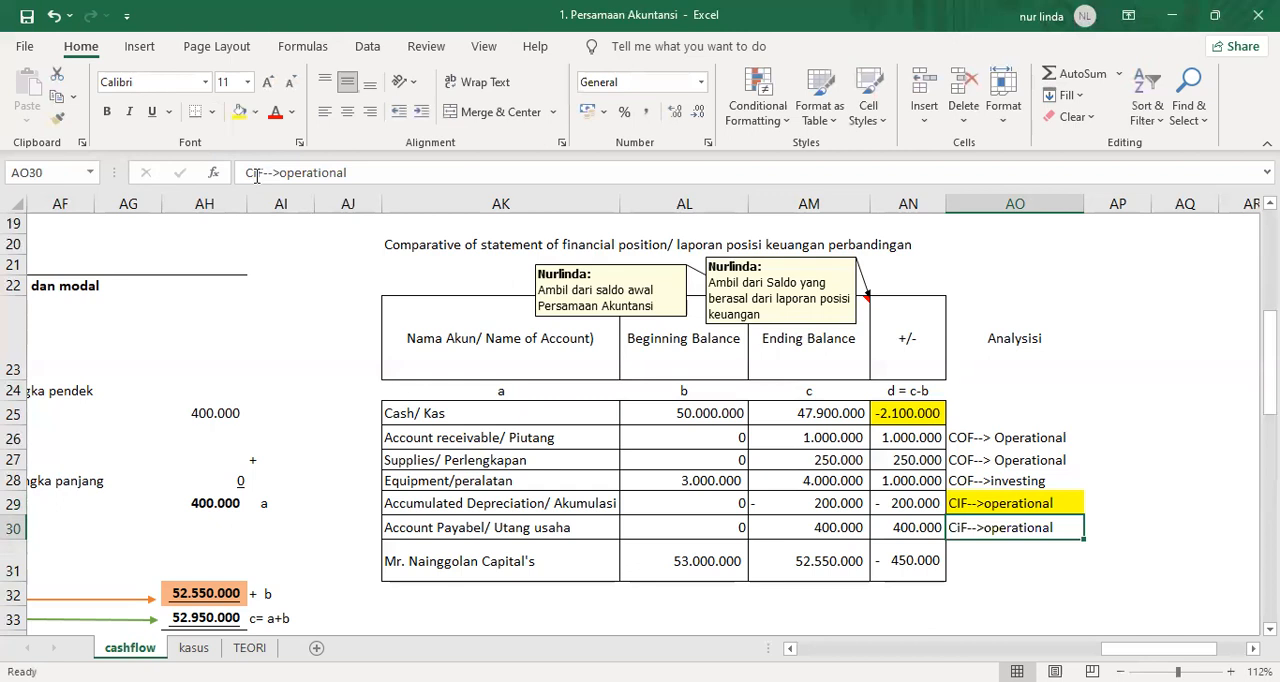
Write the line label "Increase of Account payable" in AK45 under the depreciation adjustment.
scroll(454, 414, "down", 5)
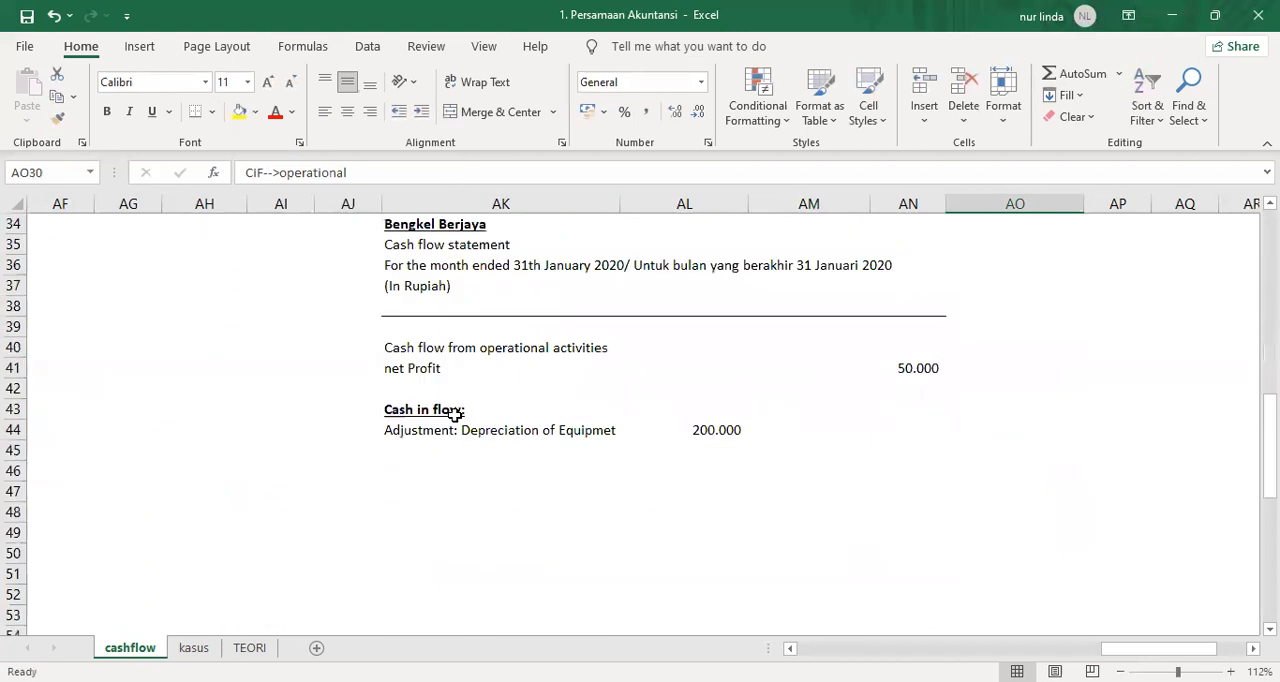
left_click(425, 446)
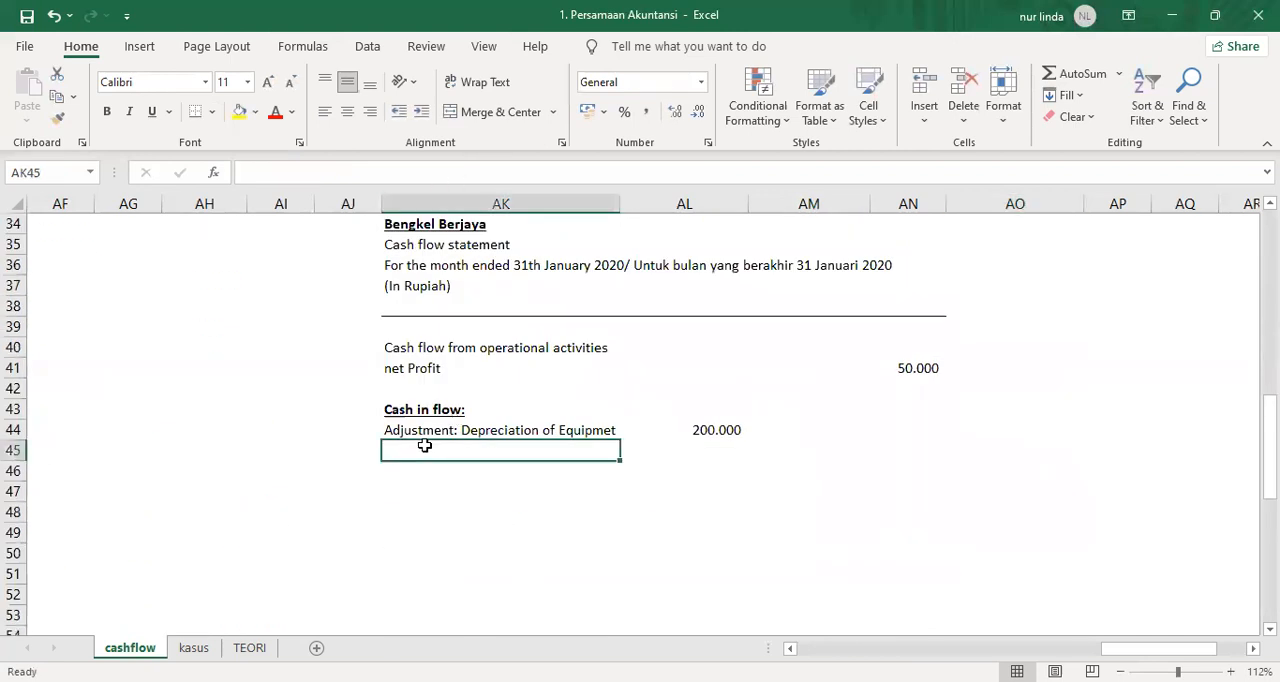
type("Increa")
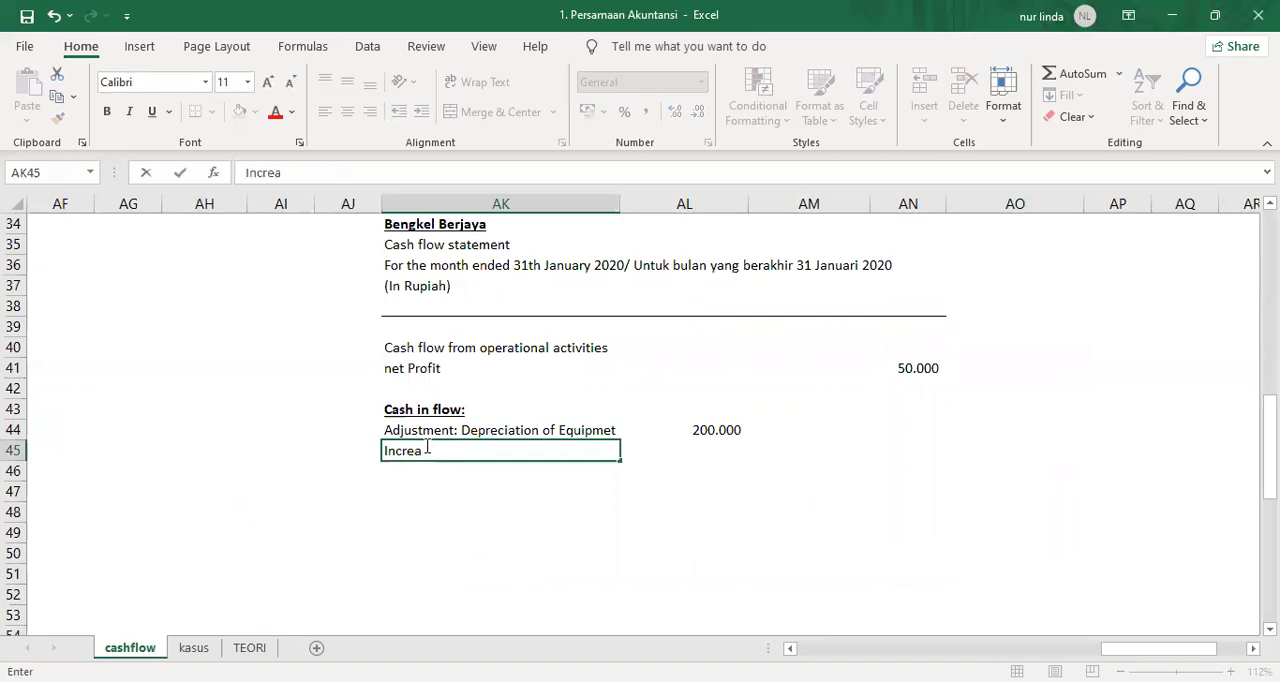
type("se of Account payabe")
key("BackSpace")
key("BackSpace")
key("BackSpace")
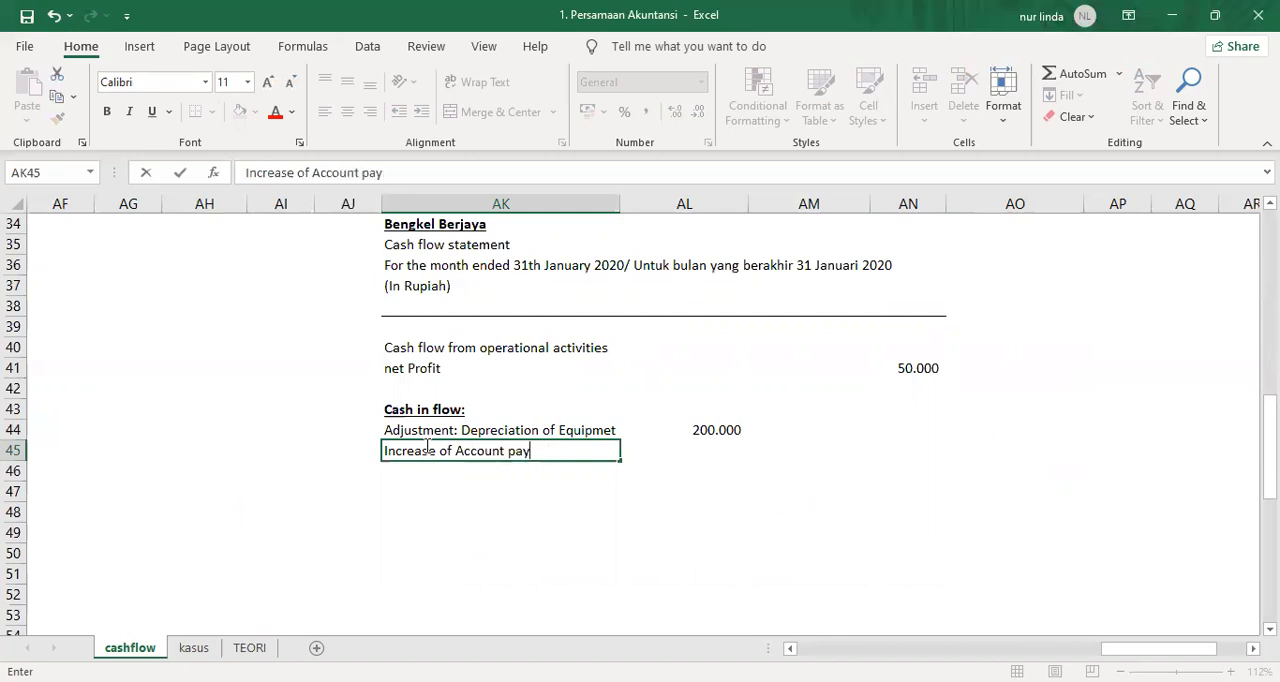
type("able")
key("Return")
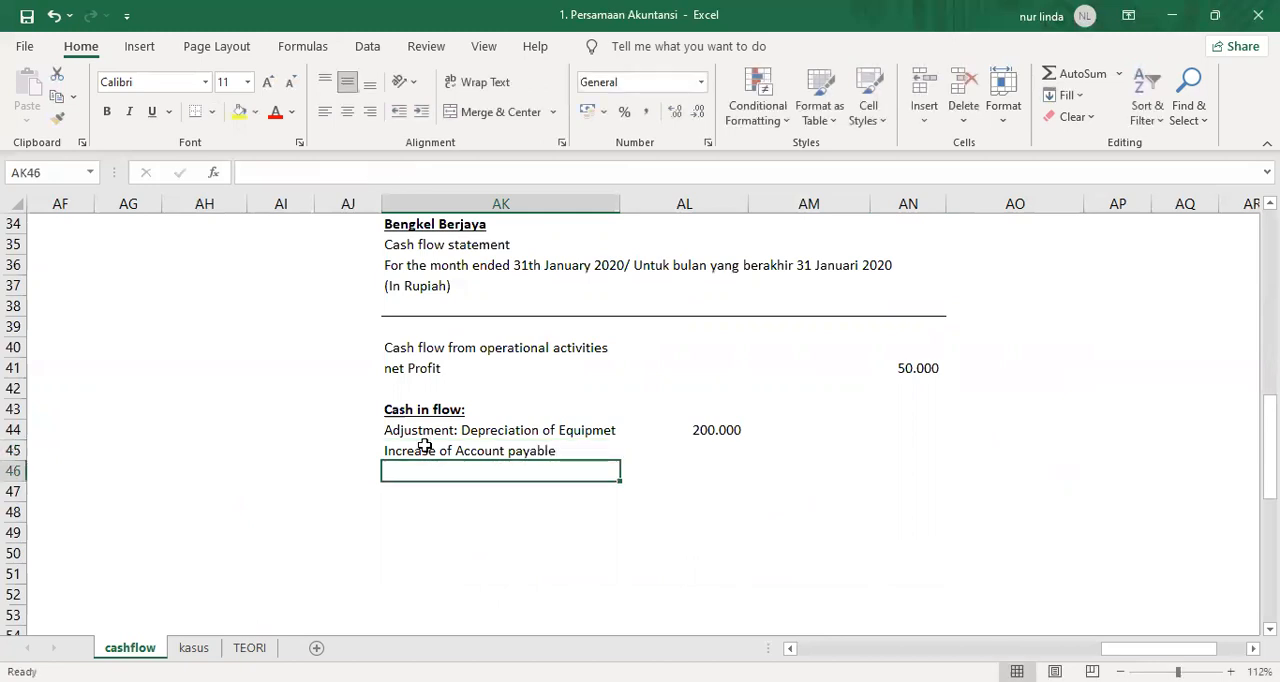
Link AL45 to the Account Payable change in AN30 of the comparative table.
key("Right")
key("Up")
type("=")
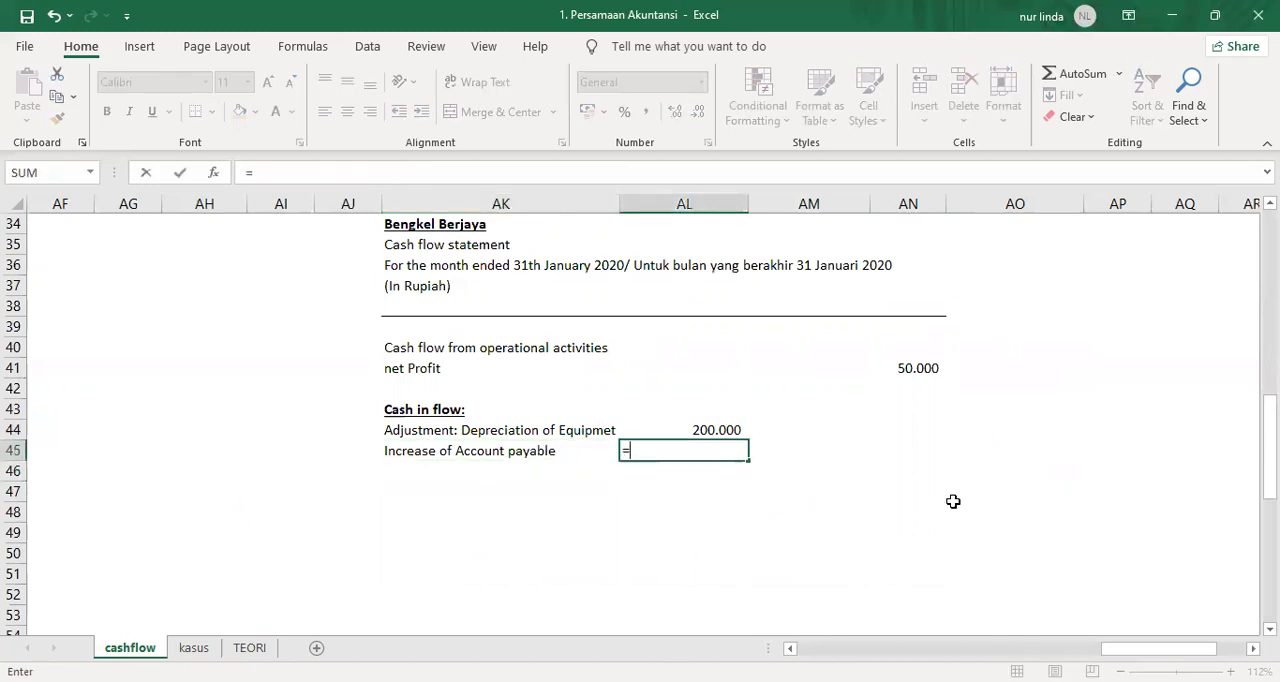
scroll(965, 488, "up", 3)
left_click(907, 341)
key("Return")
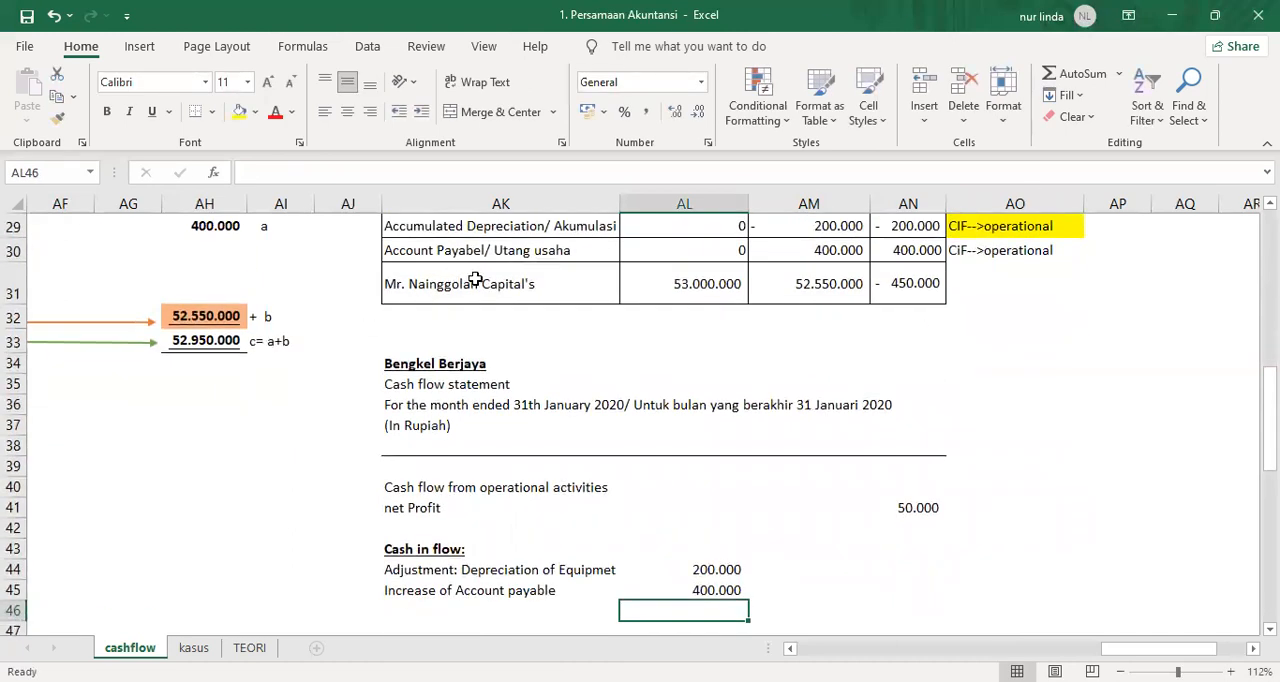
Check the owner's capital balances in row 31 and enter the analysis "--> prive --> COF --> Financing" in AO31.
left_click(893, 283)
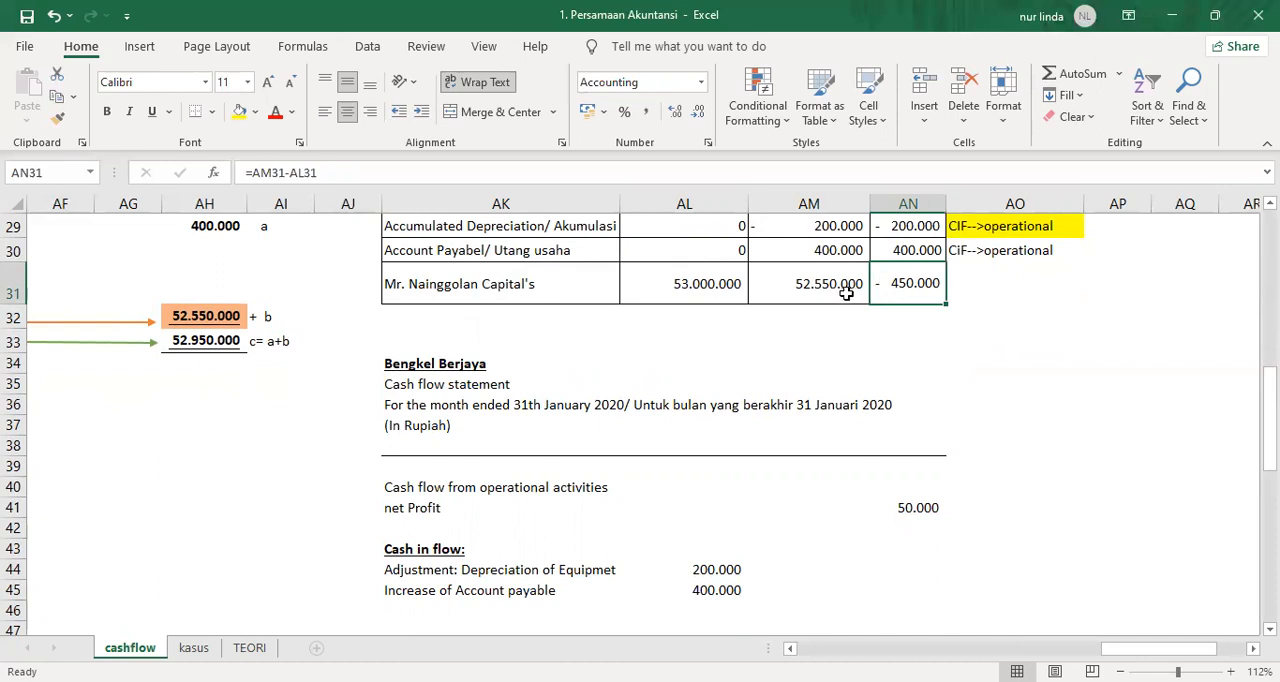
left_click(705, 290)
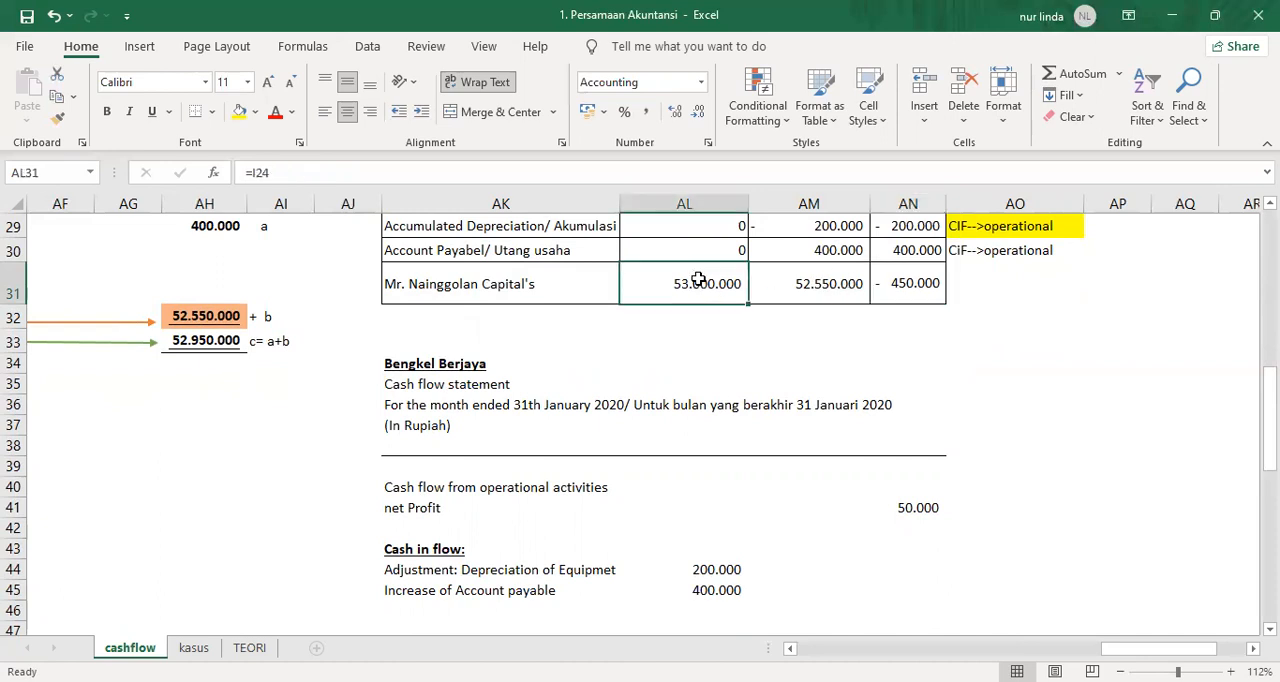
left_click(908, 317)
scroll(908, 317, "up", 2)
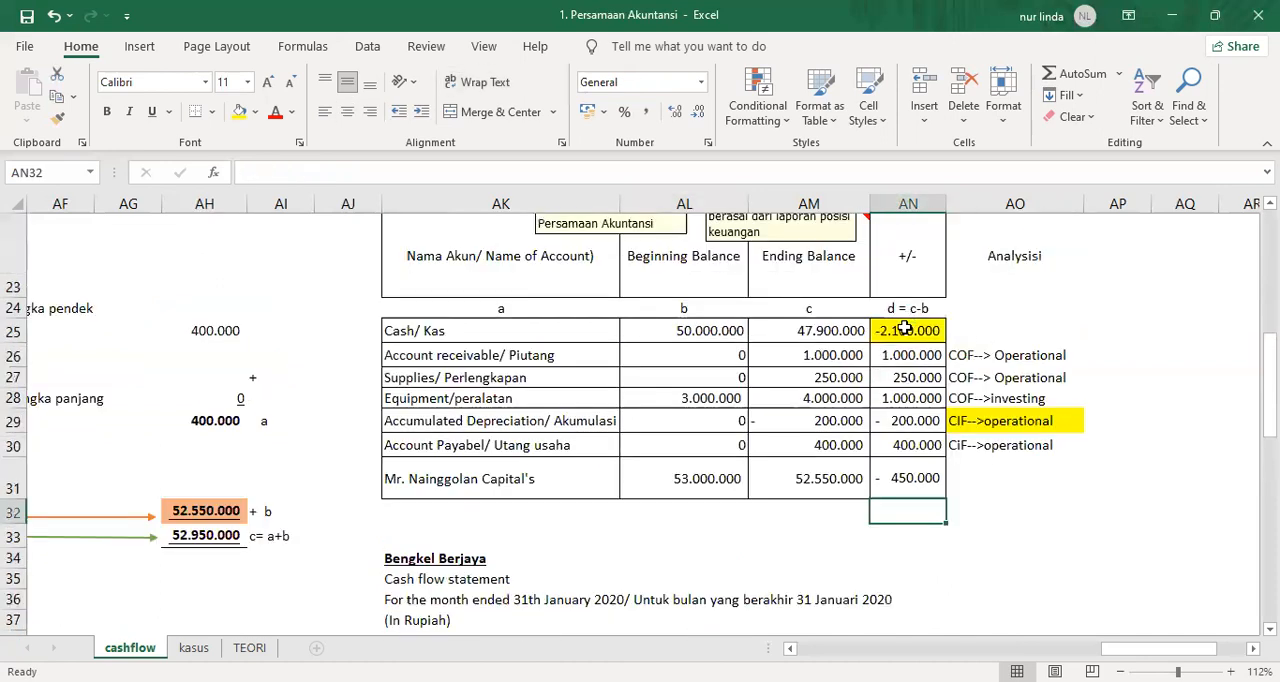
left_click(806, 478)
left_click(701, 477)
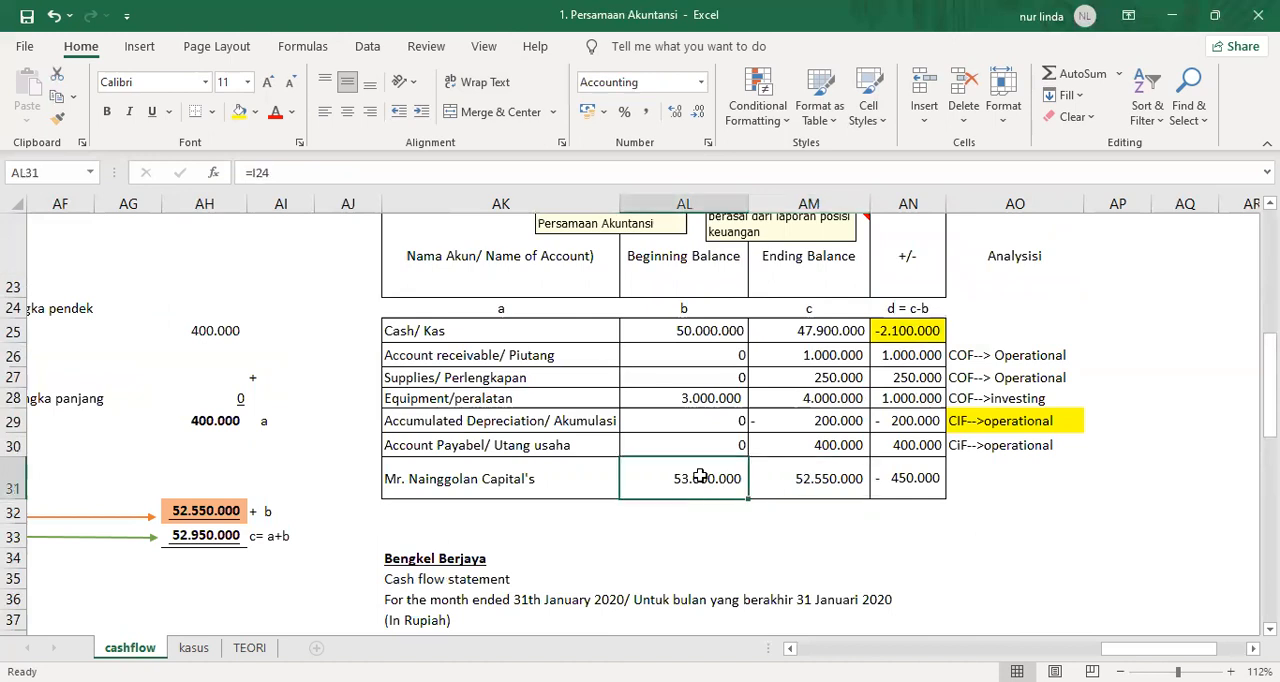
left_click(955, 470)
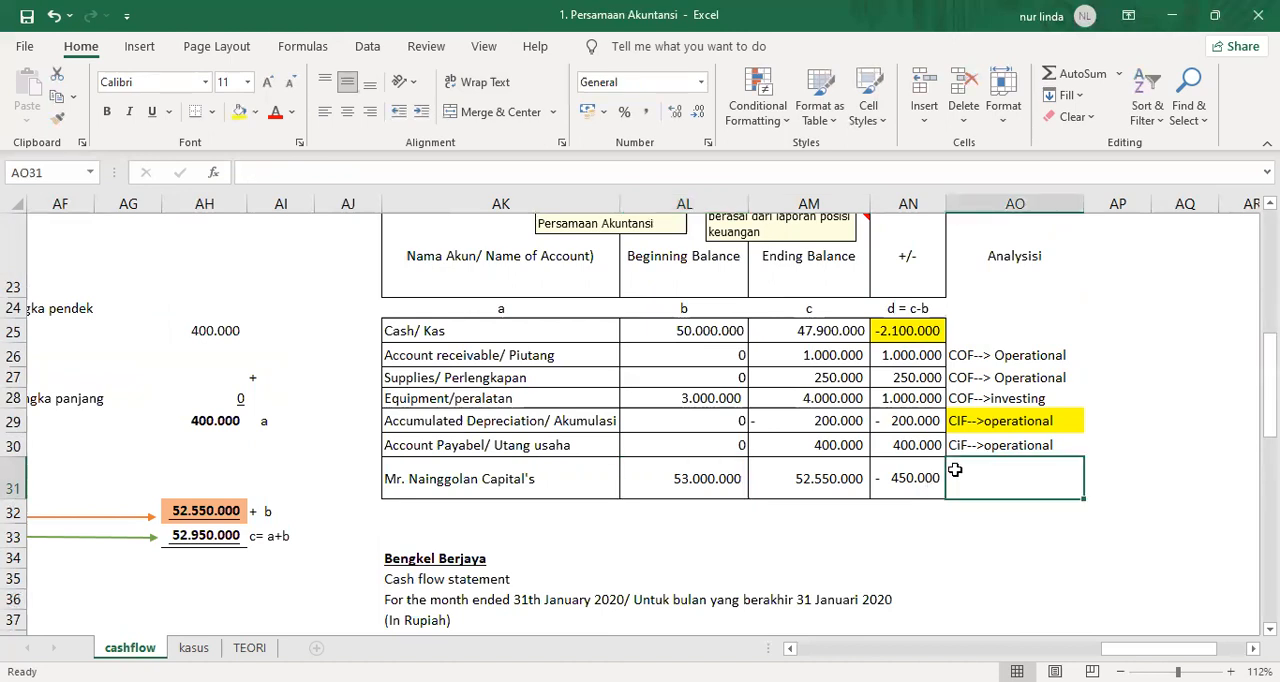
type("'--> prive --")
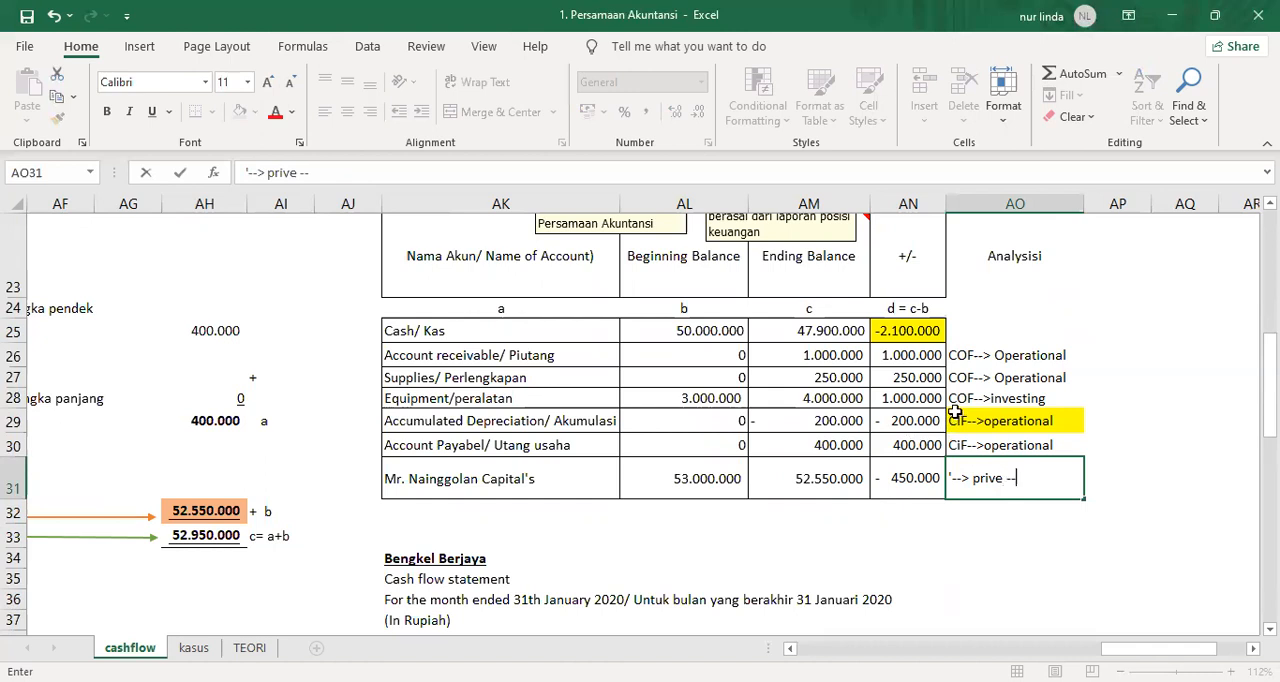
type("COF")
type("--> FIn")
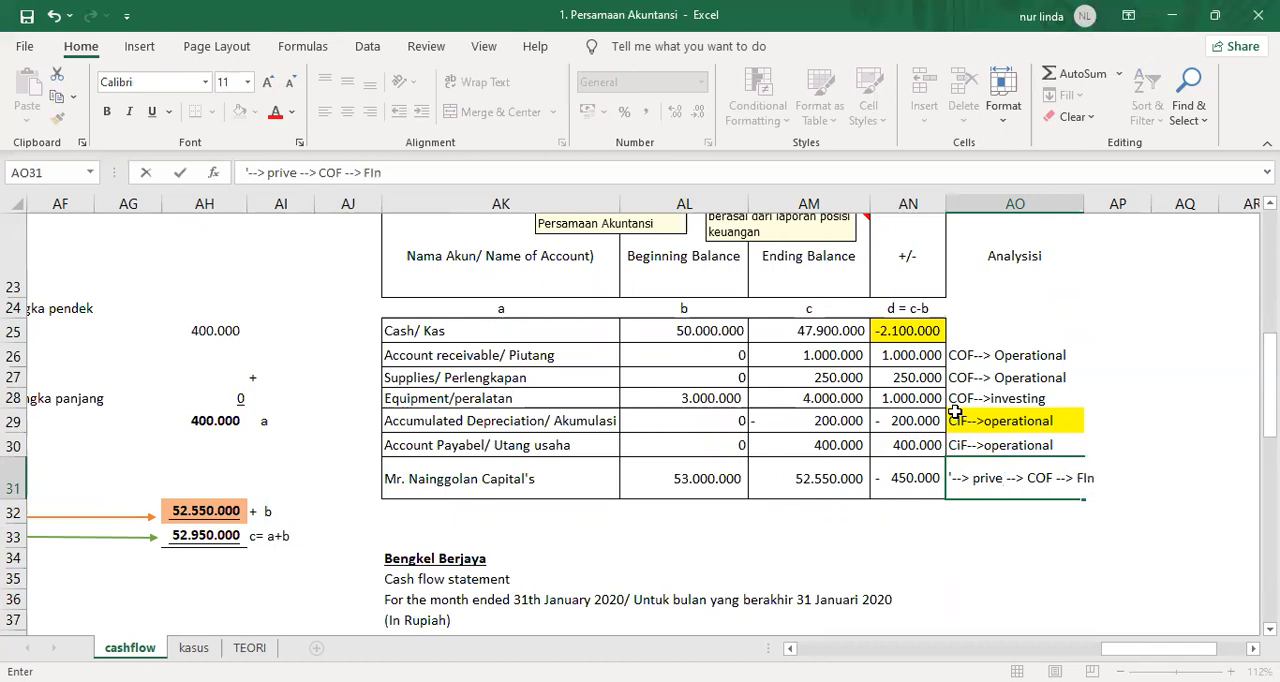
type("ancing")
key("Return")
Highlight the Account Payable analysis in AO30 in yellow.
key("Up")
key("Up")
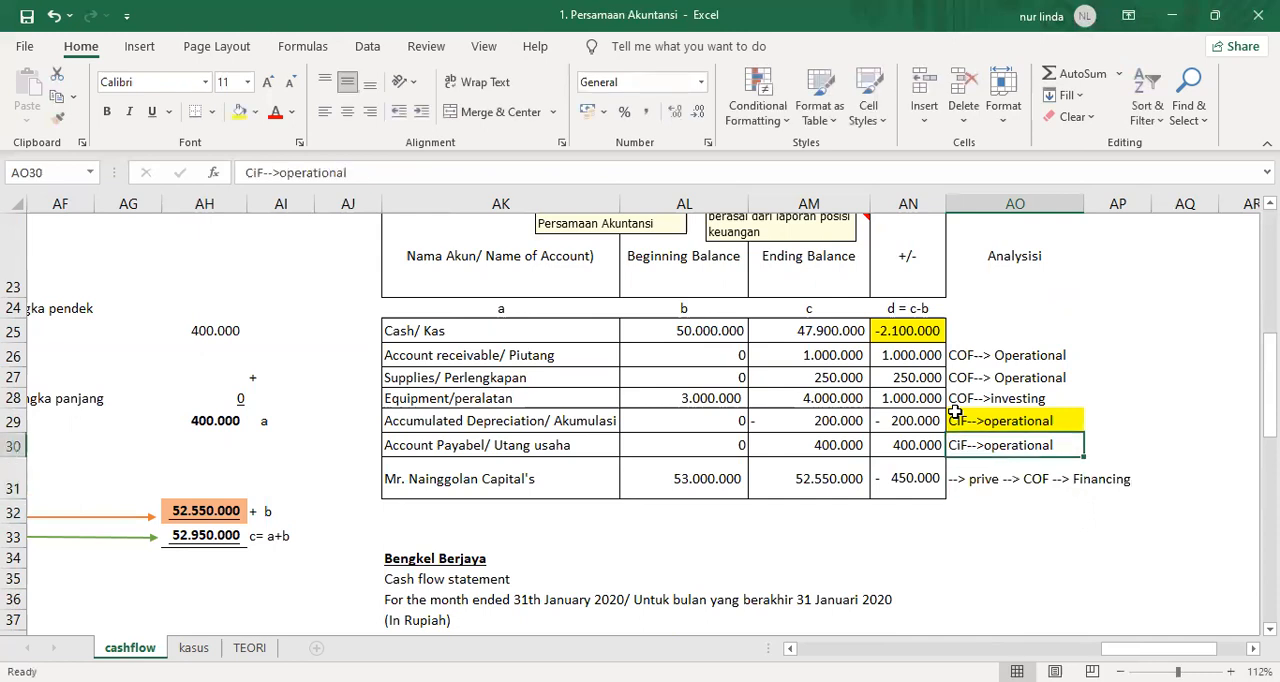
left_click(247, 120)
Underline the Account payable increase amount in AL45 of the cash flow statement.
scroll(895, 527, "down", 4)
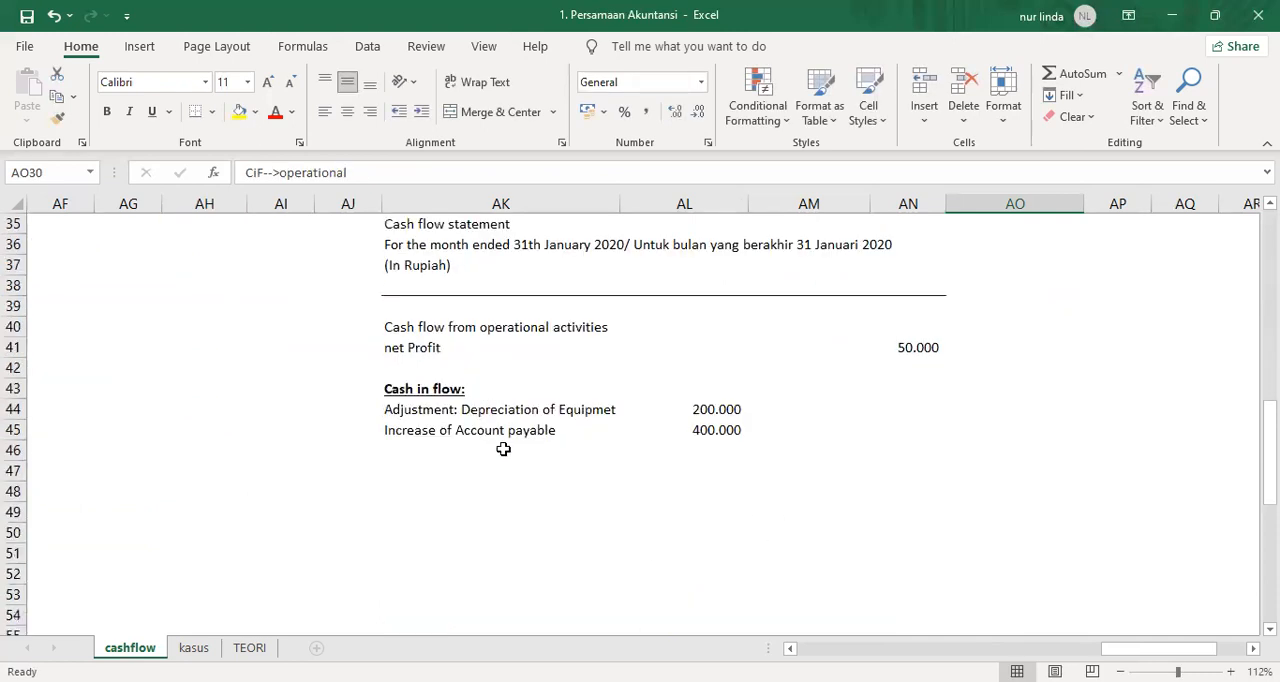
left_click(510, 432)
left_click(695, 432)
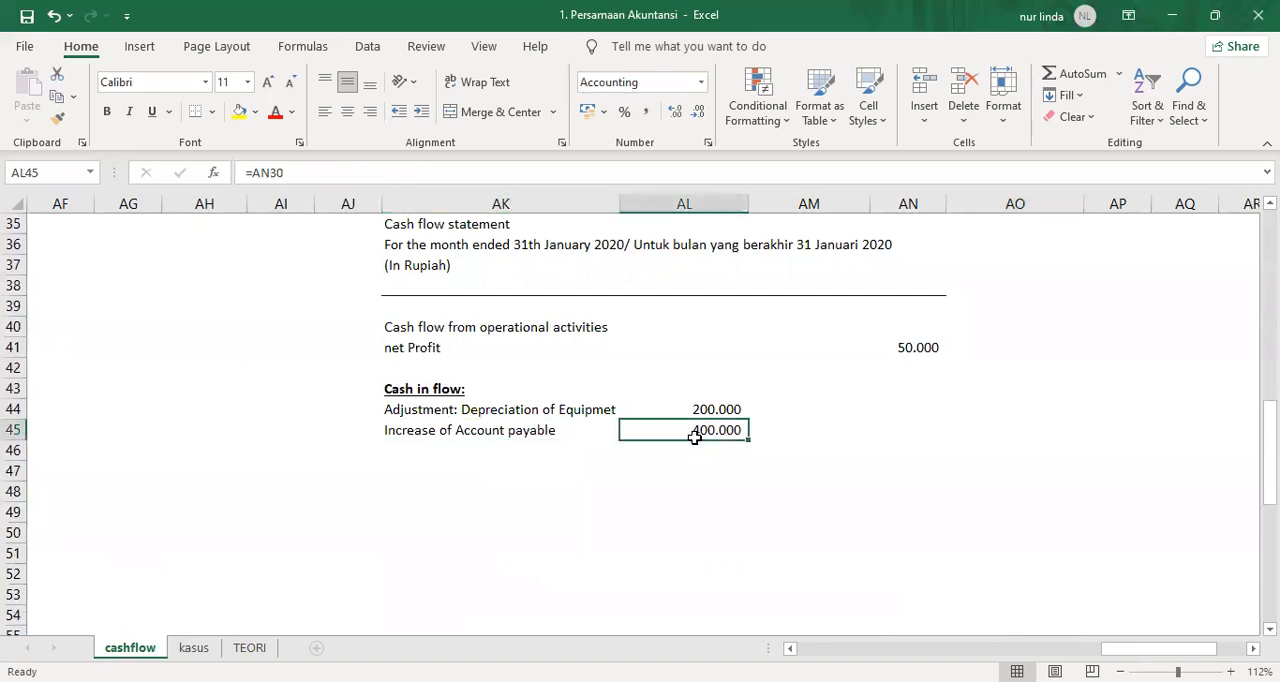
key("ctrl+u")
Total the cash inflows in AM46 by adding AL44 and AL45.
key("Down")
key("Right")
type("=")
key("Left")
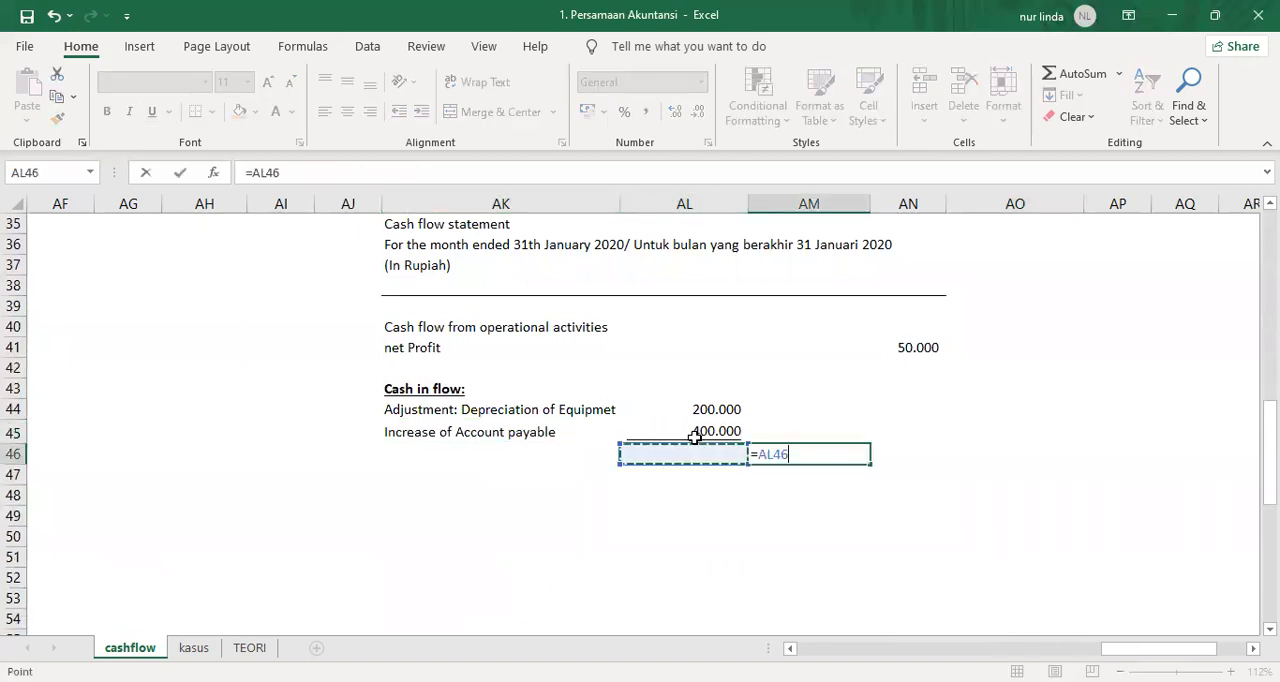
key("Up")
key("Up")
type("+")
key("Left")
key("Up")
key("Return")
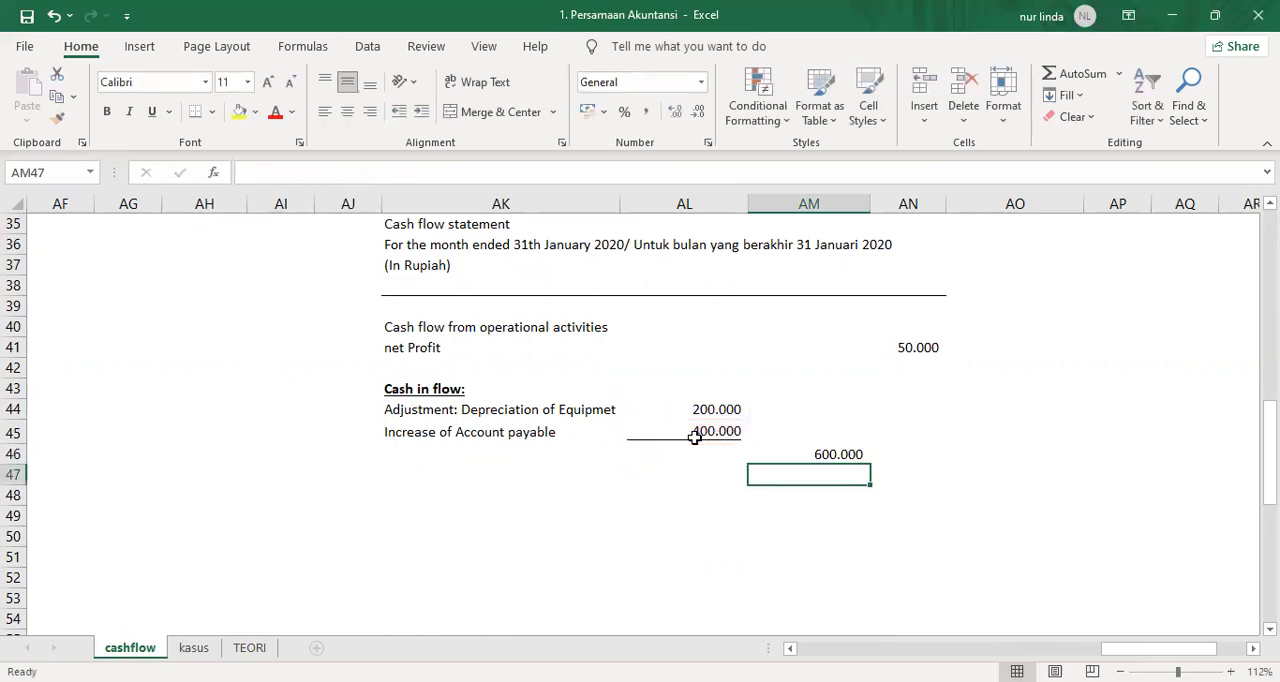
Enter the bold heading "Cash out flow" in AK48, below the cash inflow section.
key("Left")
key("Left")
key("Left")
key("Right")
key("Down")
key("Up")
key("Down")
key("ctrl+b")
type("Cas")
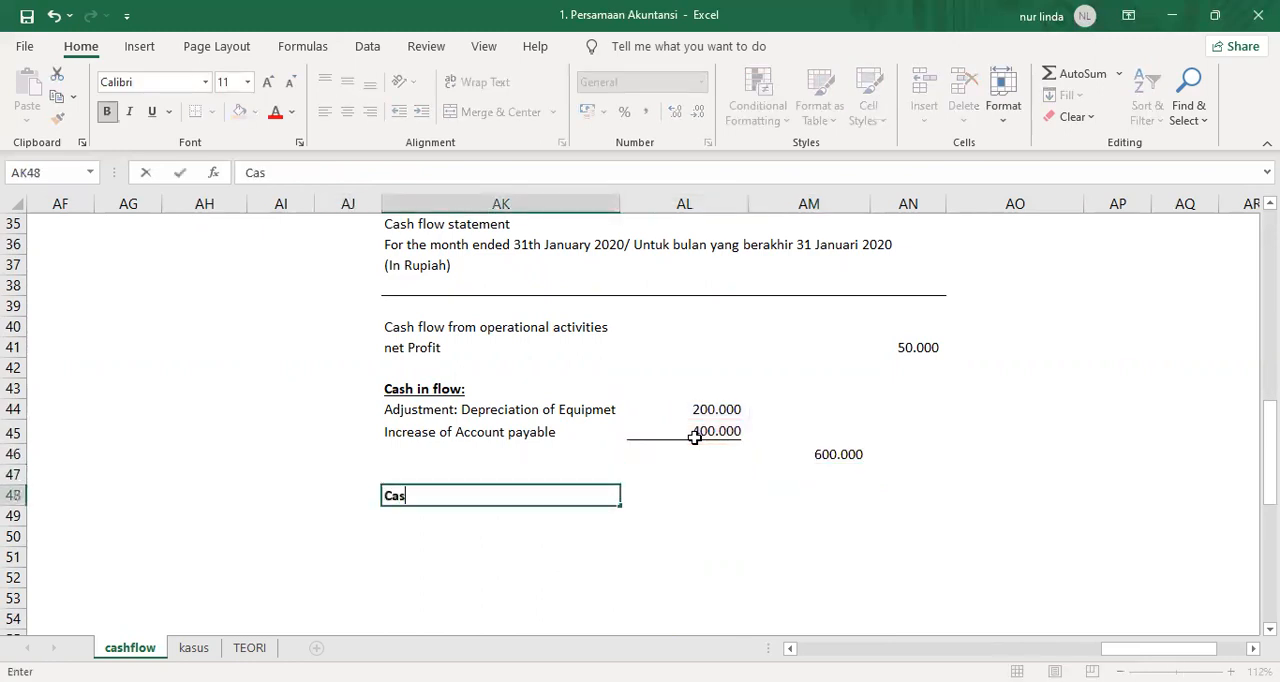
type("h Out F")
key("BackSpace")
key("BackSpace")
key("BackSpace")
key("BackSpace")
key("BackSpace")
key("BackSpace")
key("BackSpace")
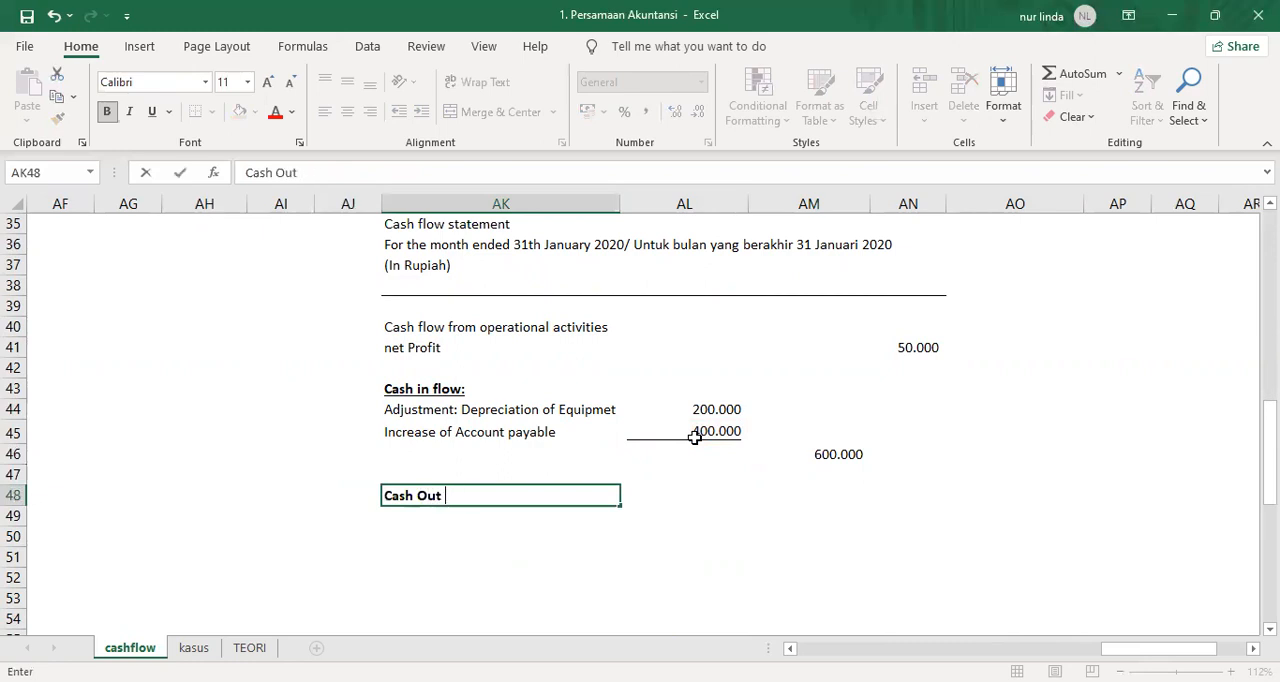
type("out flow")
key("Return")
Make the "Cash flow from operational activities" heading in AK40 bold and underlined.
key("Up")
key("Up")
key("Up")
key("Up")
key("Up")
key("Up")
key("Up")
key("Up")
key("Up")
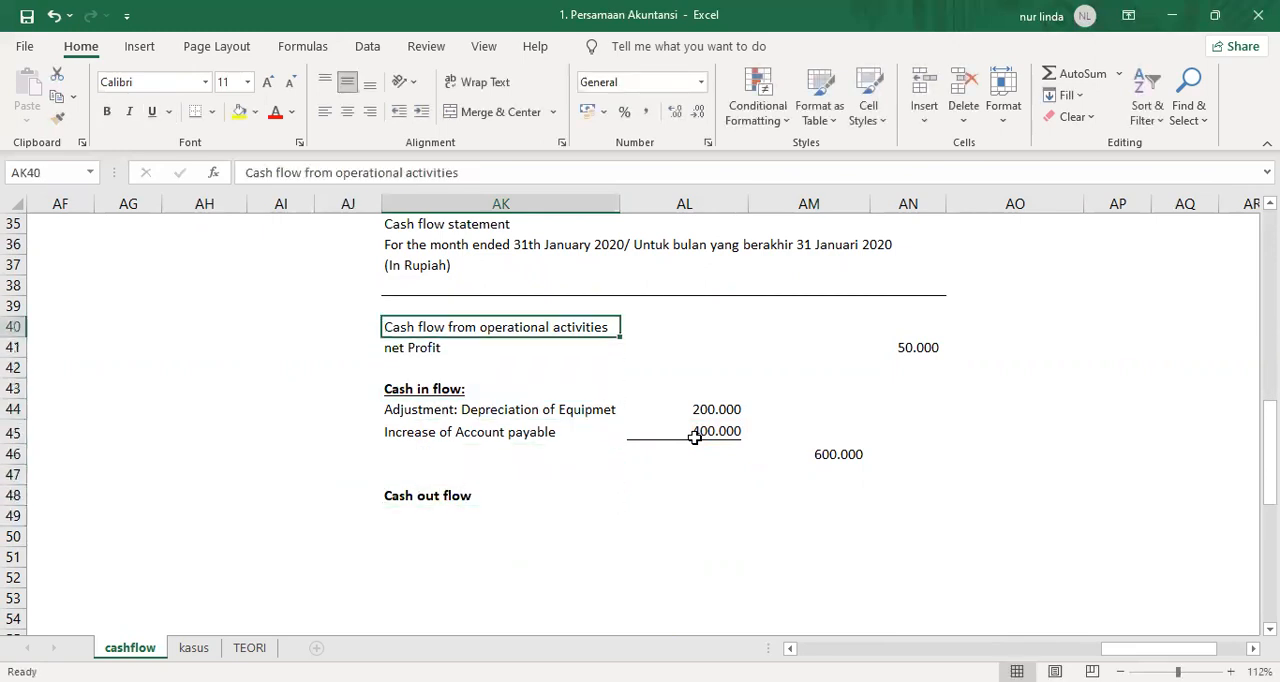
key("ctrl+b")
key("ctrl+u")
Remove the underline from the "Cash in flow:" heading in AK43.
key("Down")
key("Down")
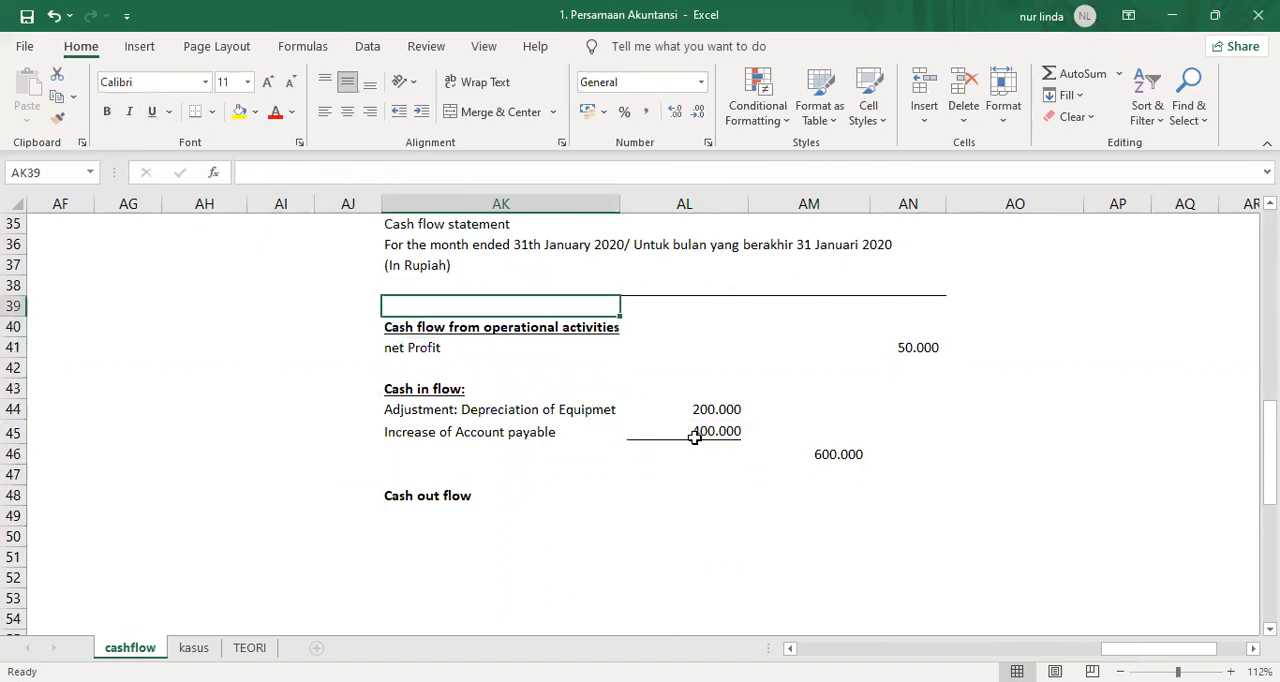
key("Down")
key("ctrl+u")
key("Down")
key("Down")
key("Down")
key("Down")
key("Down")
key("Down")
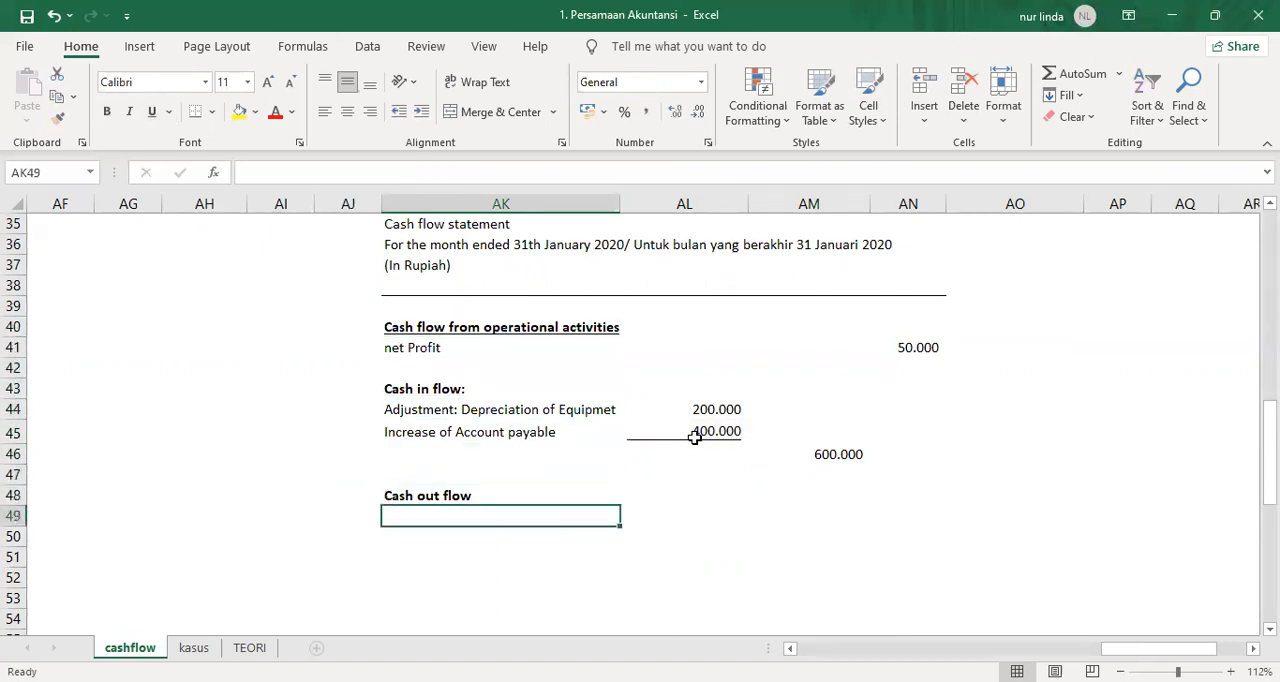
Highlight the Account receivable analysis in AO26 in light orange.
scroll(790, 490, "up", 4)
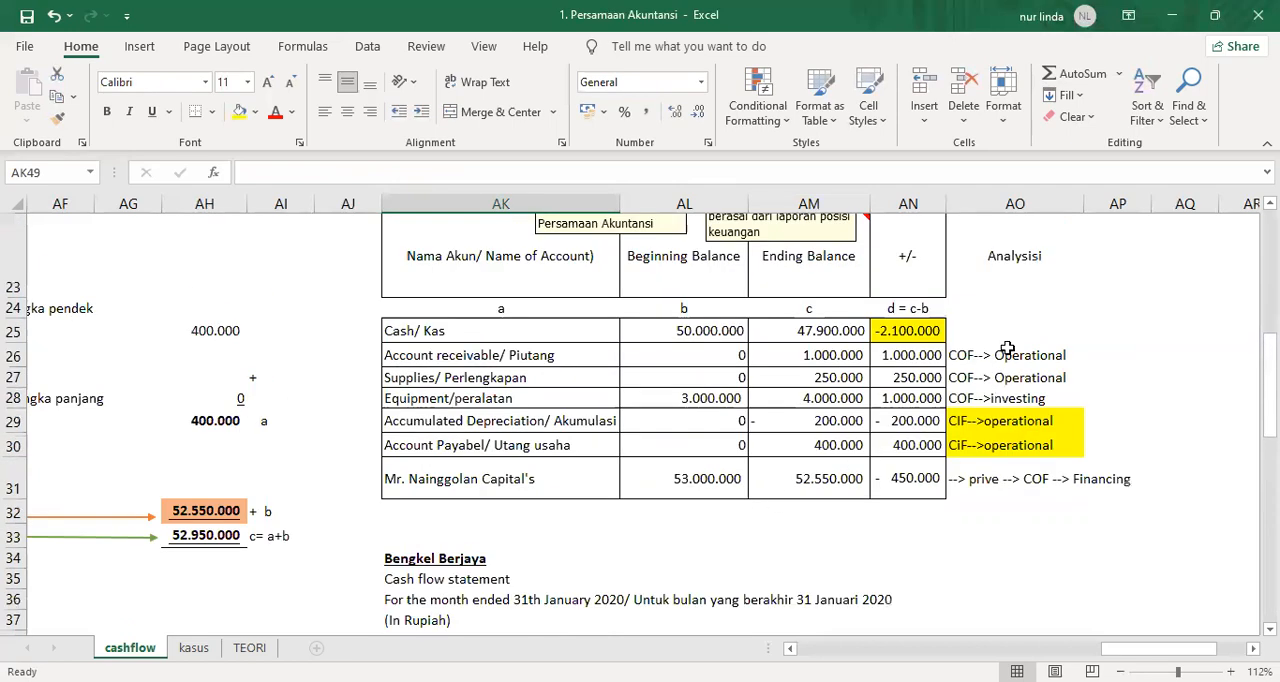
left_click(1007, 350)
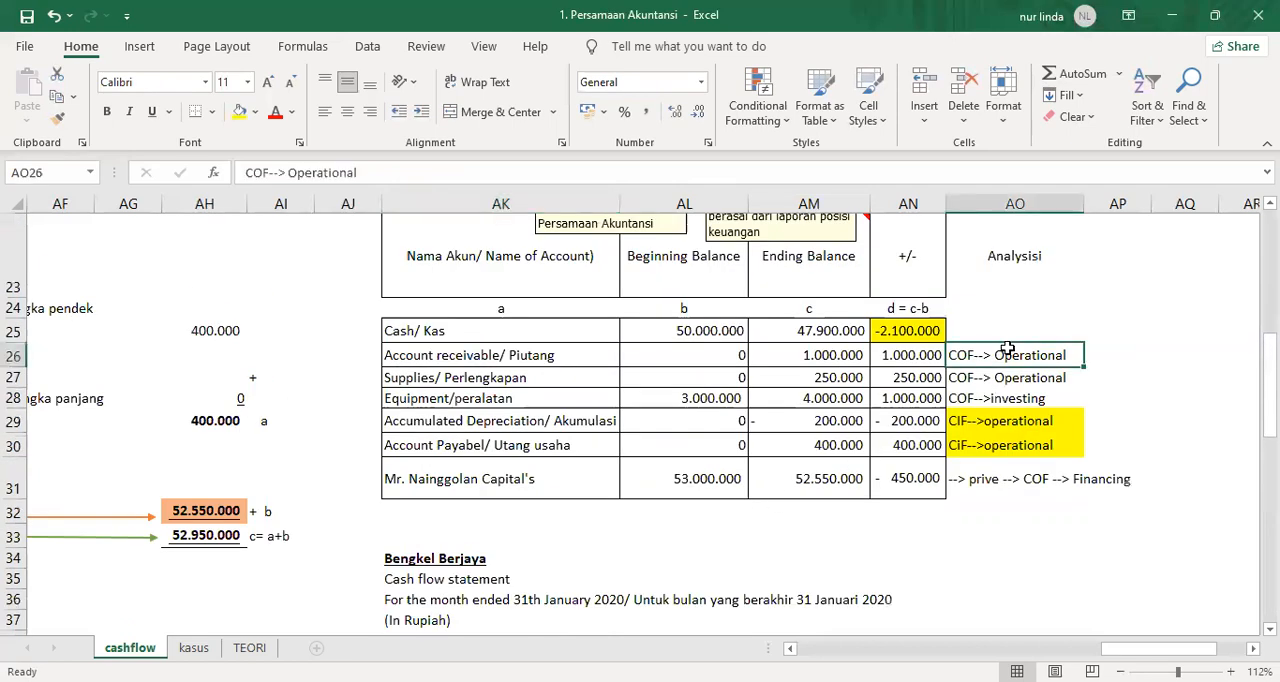
left_click(255, 112)
left_click(321, 203)
Enter the label "Increase of Account receivable" in AK49 under the cash outflow heading.
scroll(526, 523, "down", 3)
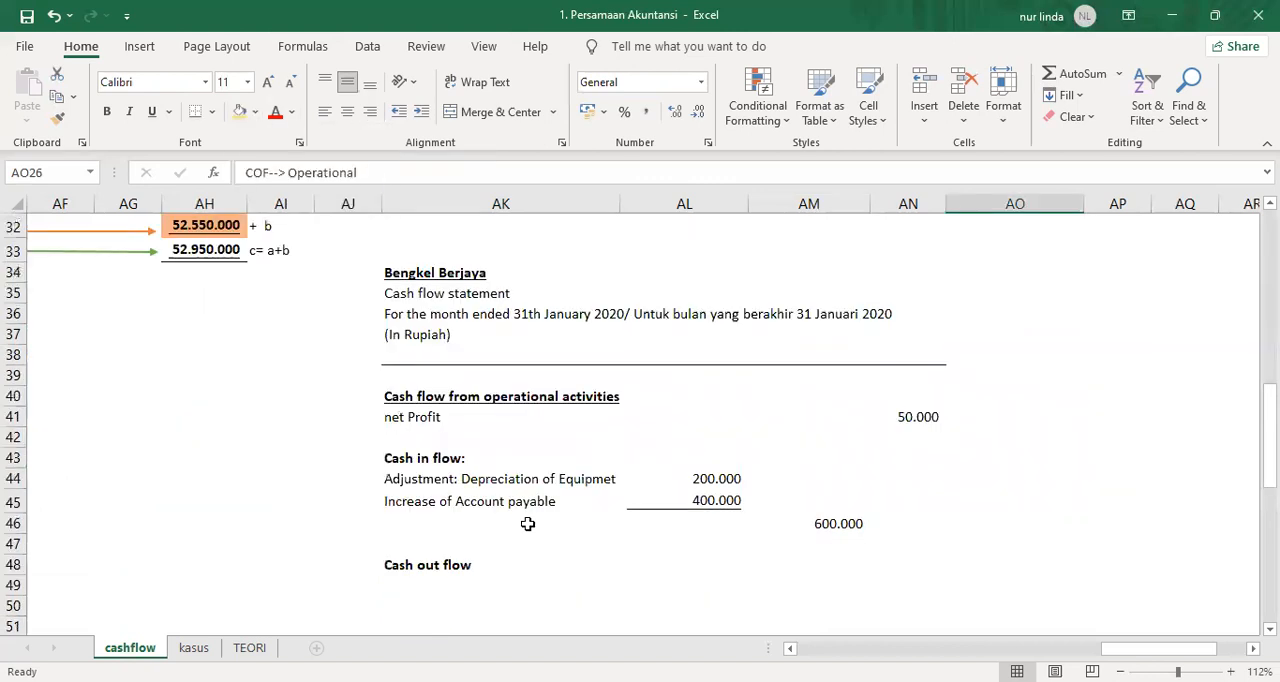
scroll(527, 523, "up", 2)
scroll(527, 521, "down", 3)
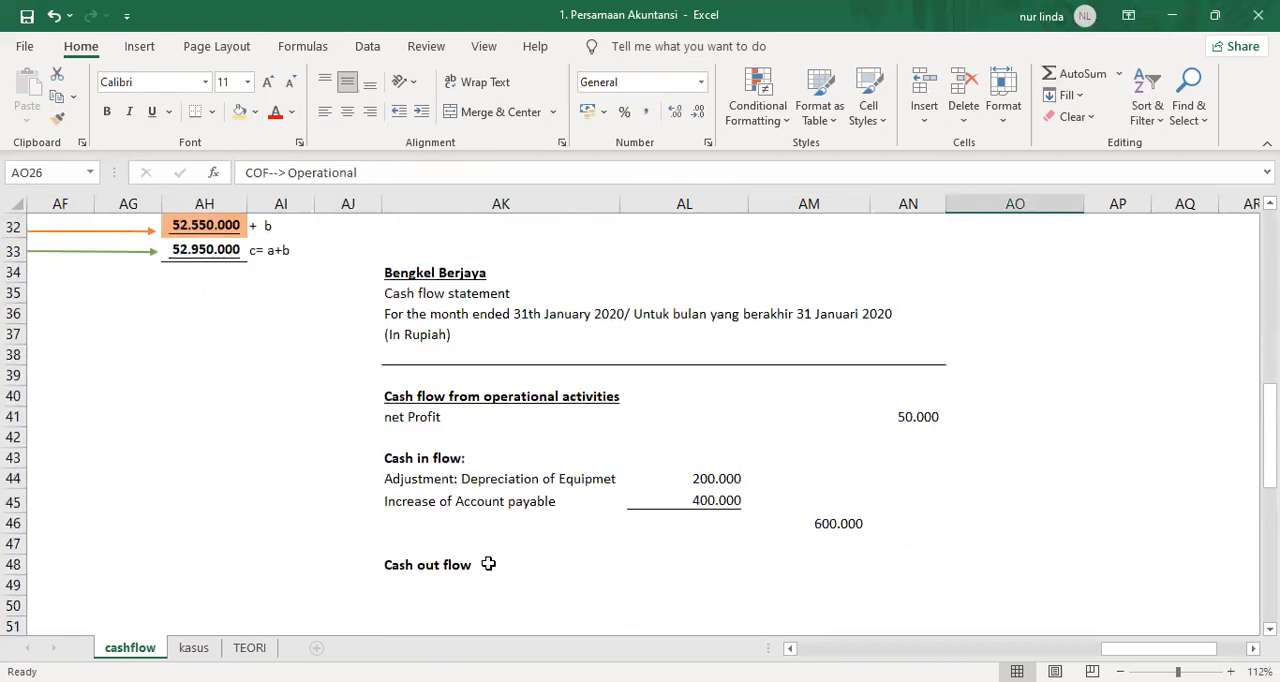
left_click(426, 514)
type("I")
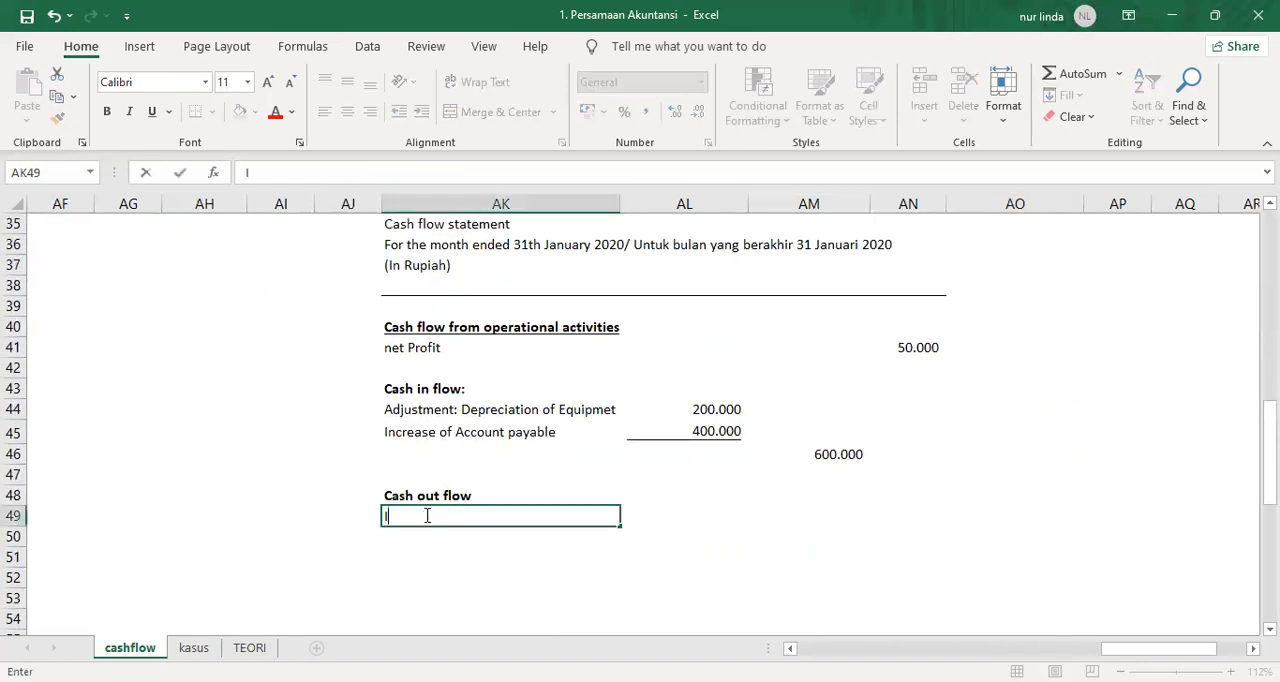
type("ncrease of Account receivable")
key("Return")
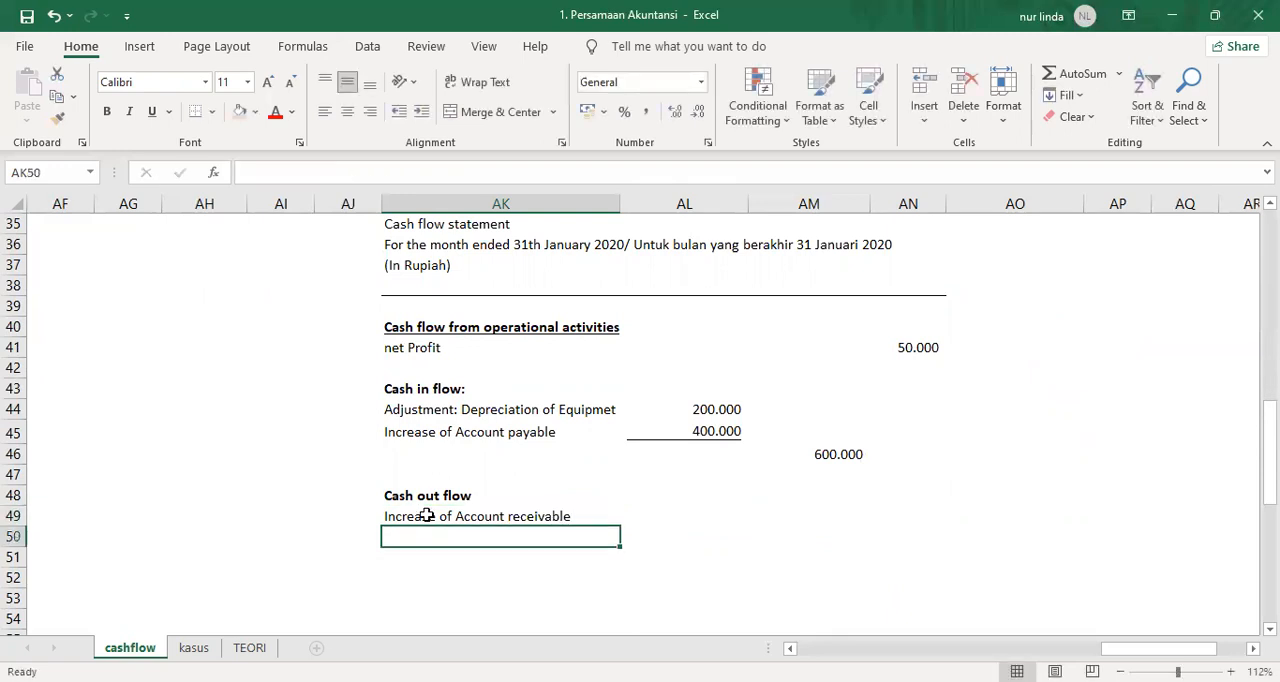
Link AL49 to the Account receivable change in AN26 of the comparative table.
key("Up")
key("Right")
key("Right")
key("Left")
type("=")
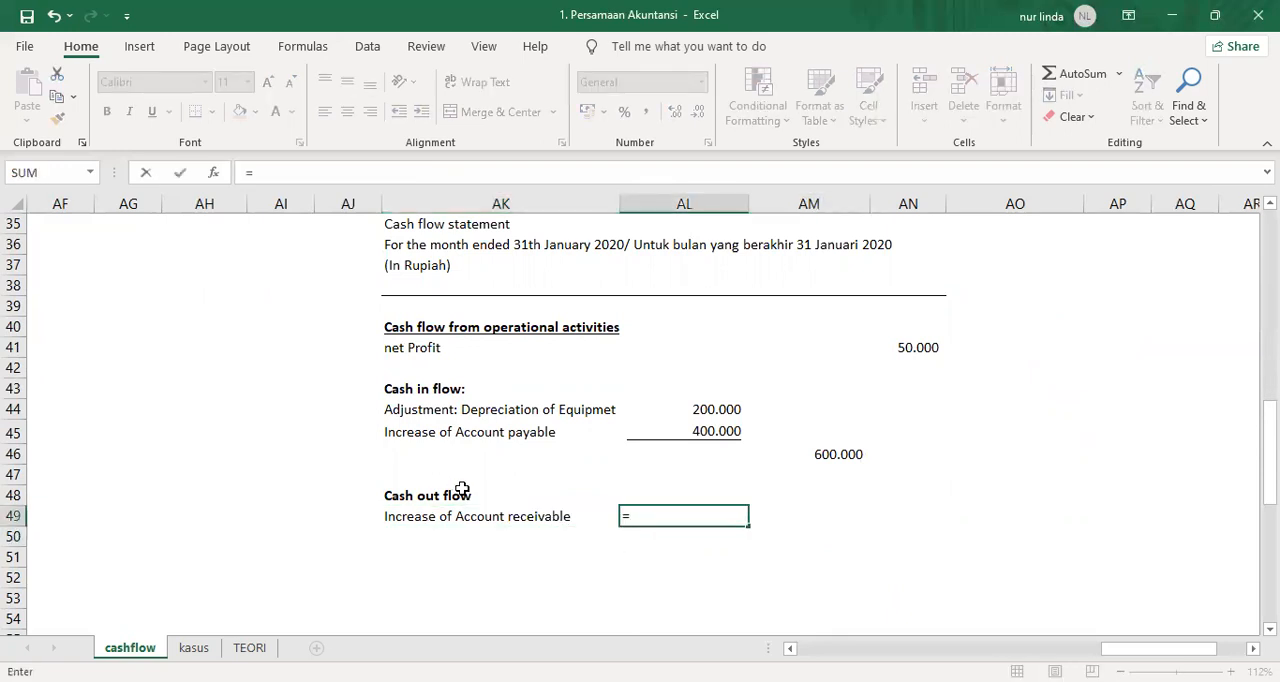
scroll(934, 364, "up", 3)
scroll(934, 362, "up", 2)
left_click(908, 420)
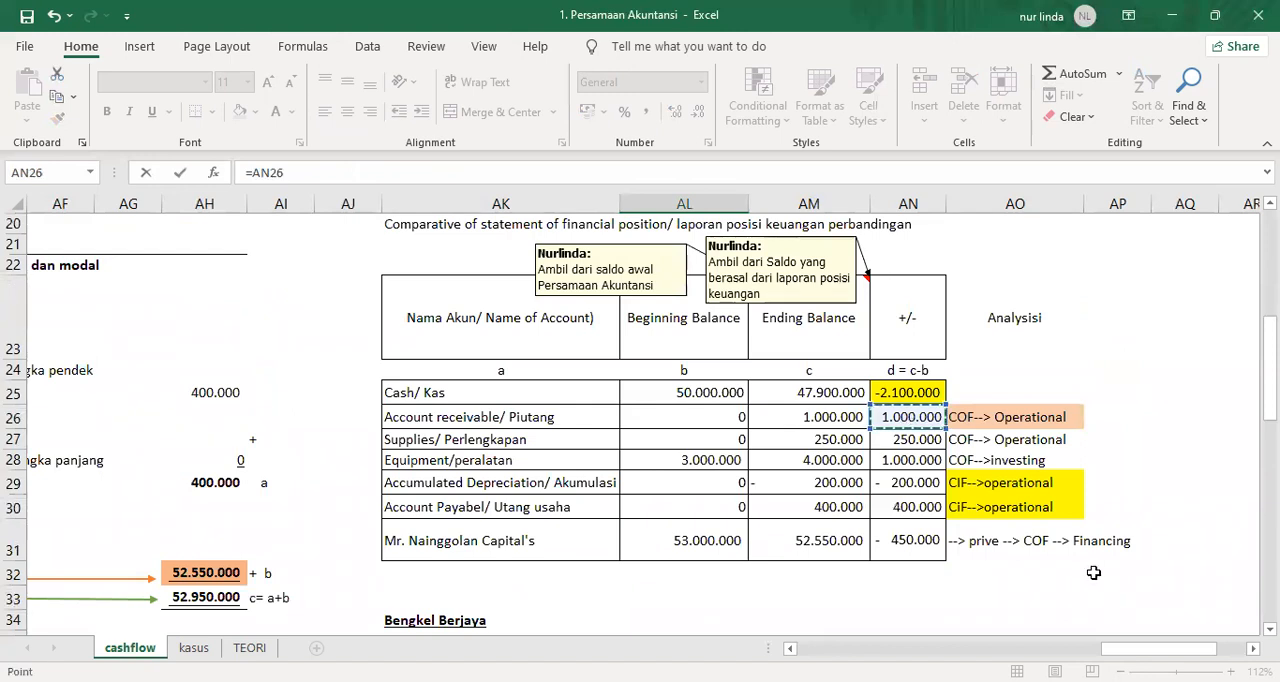
key("Return")
Highlight the Supplies analysis in AO27 in the same light orange.
key("Left")
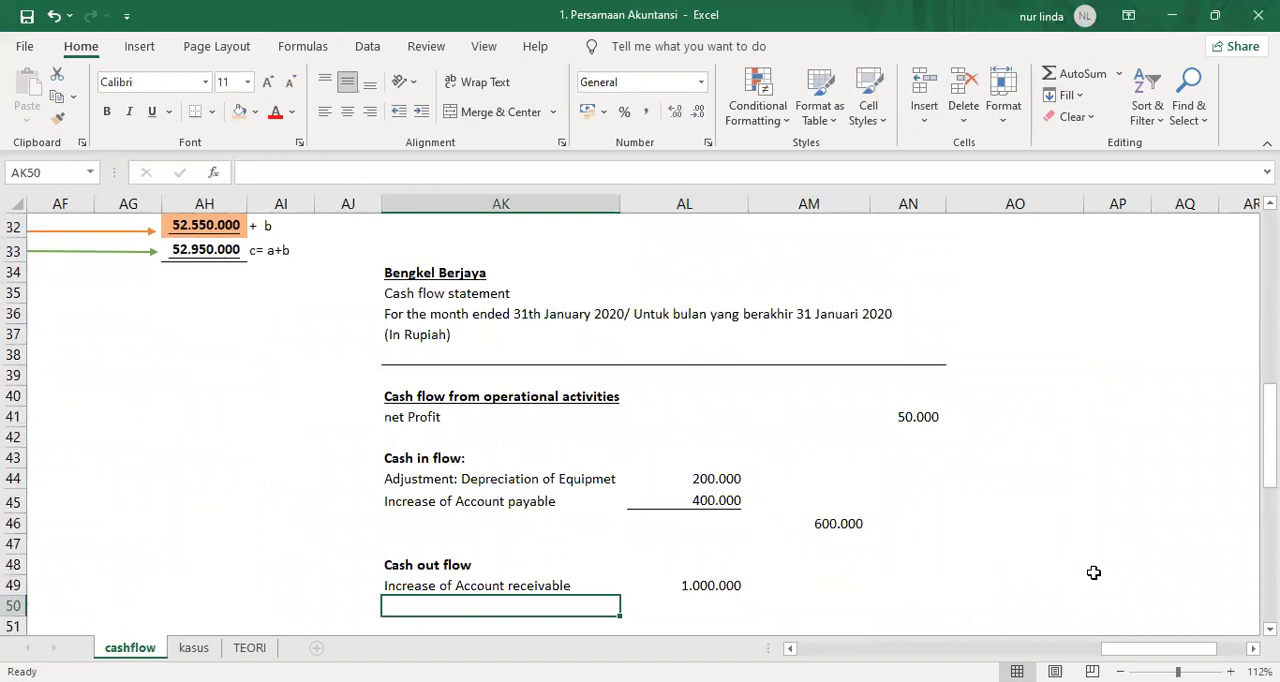
scroll(1248, 536, "up", 3)
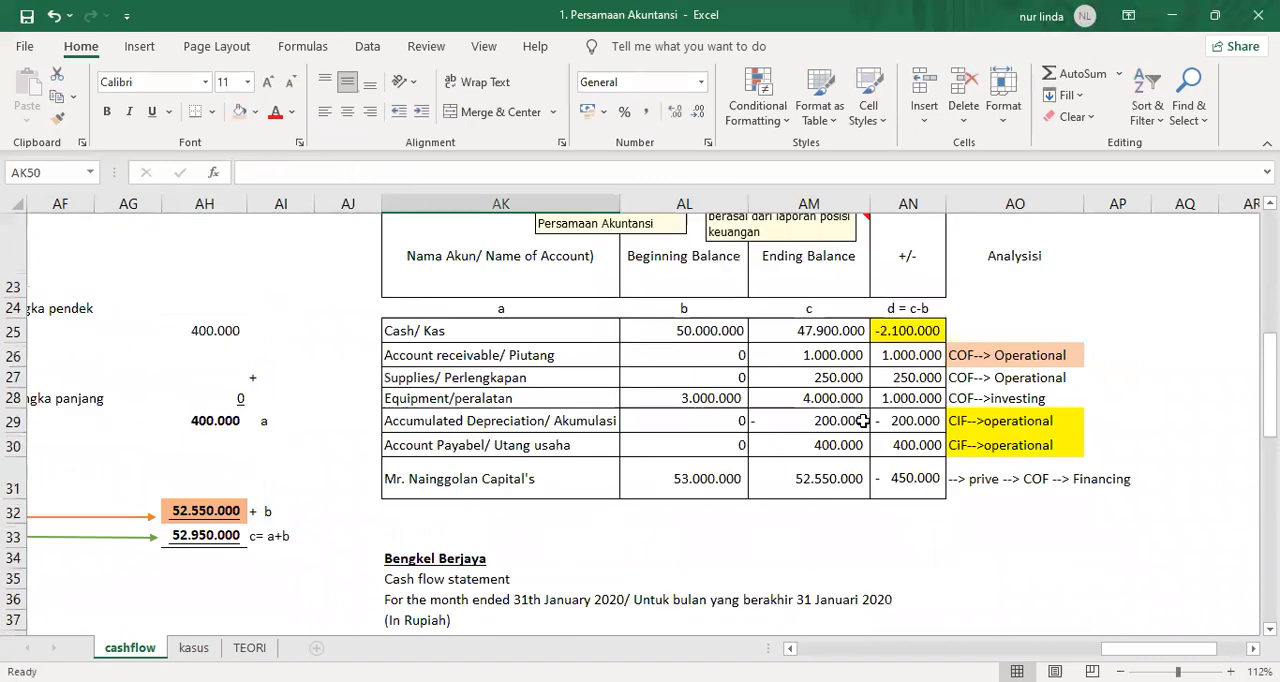
left_click(1050, 383)
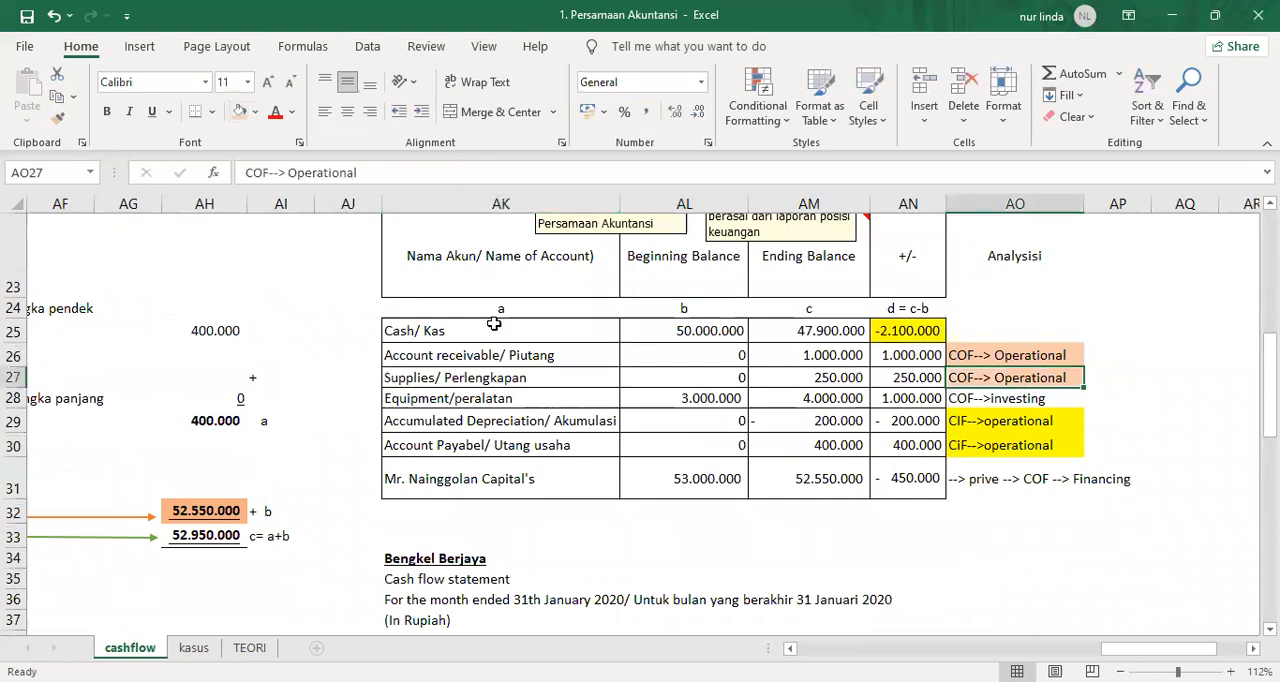
Enter the label "purchase of Supplies" in AK50 under the cash outflow items.
scroll(494, 398, "down", 3)
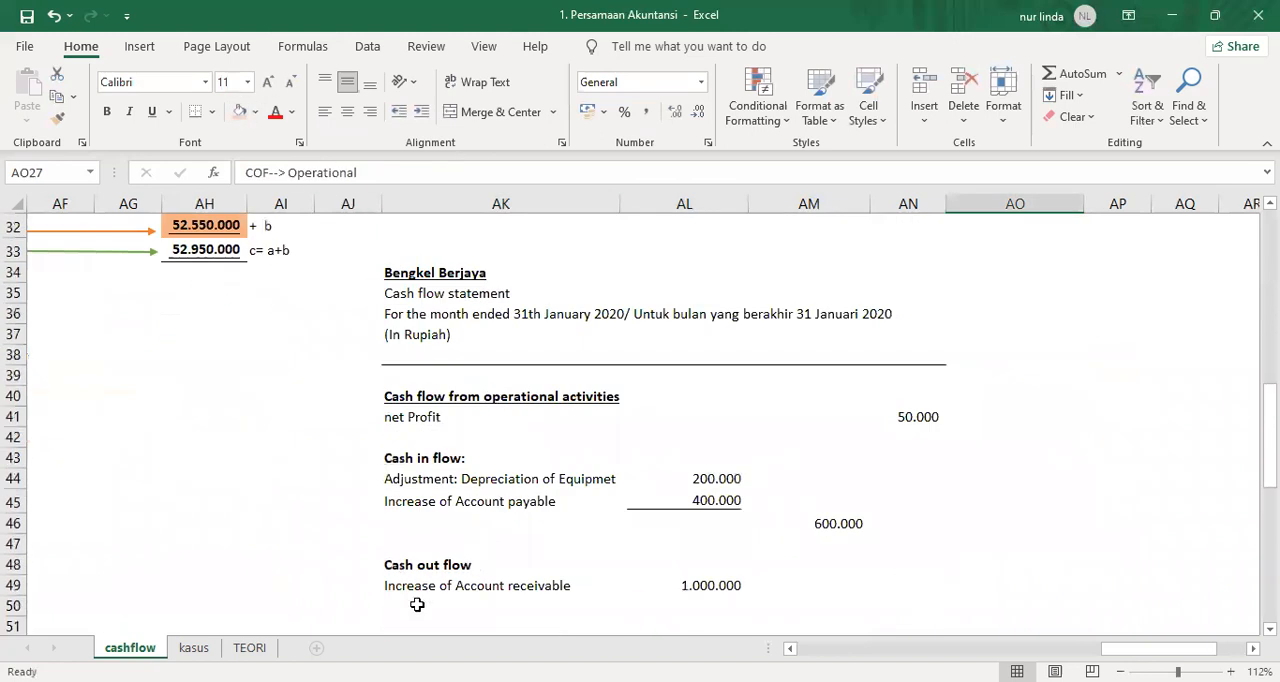
left_click(417, 605)
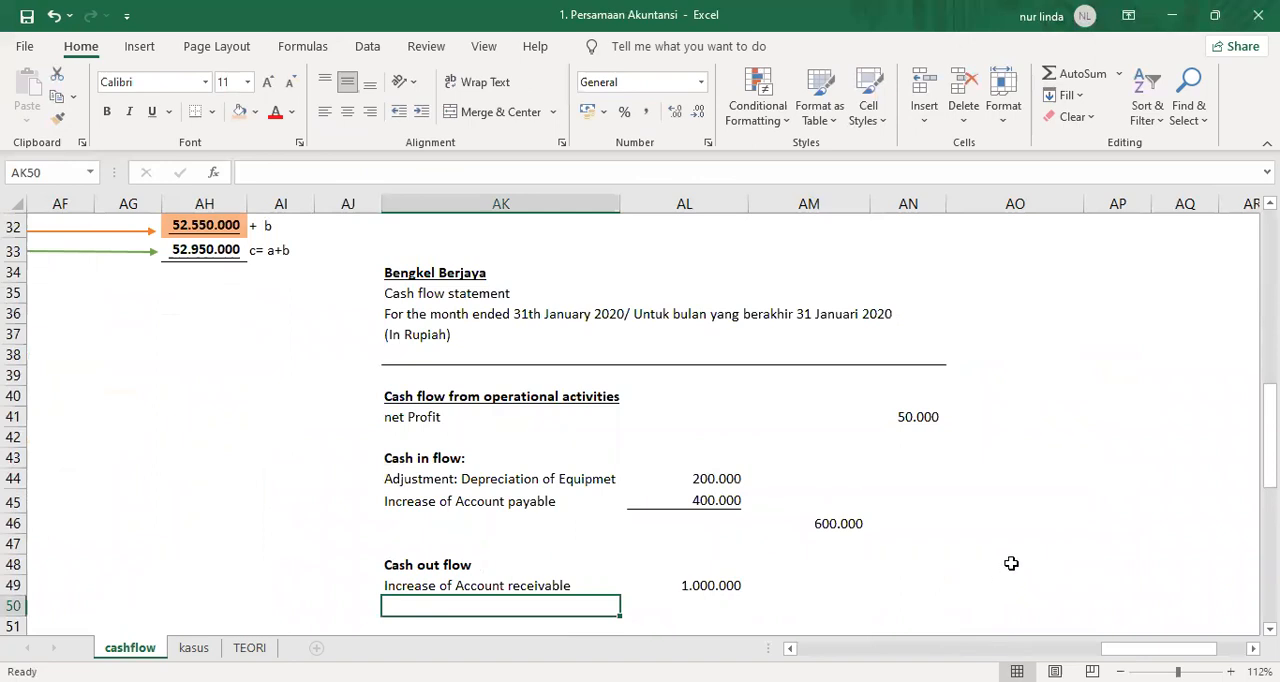
type("purcha")
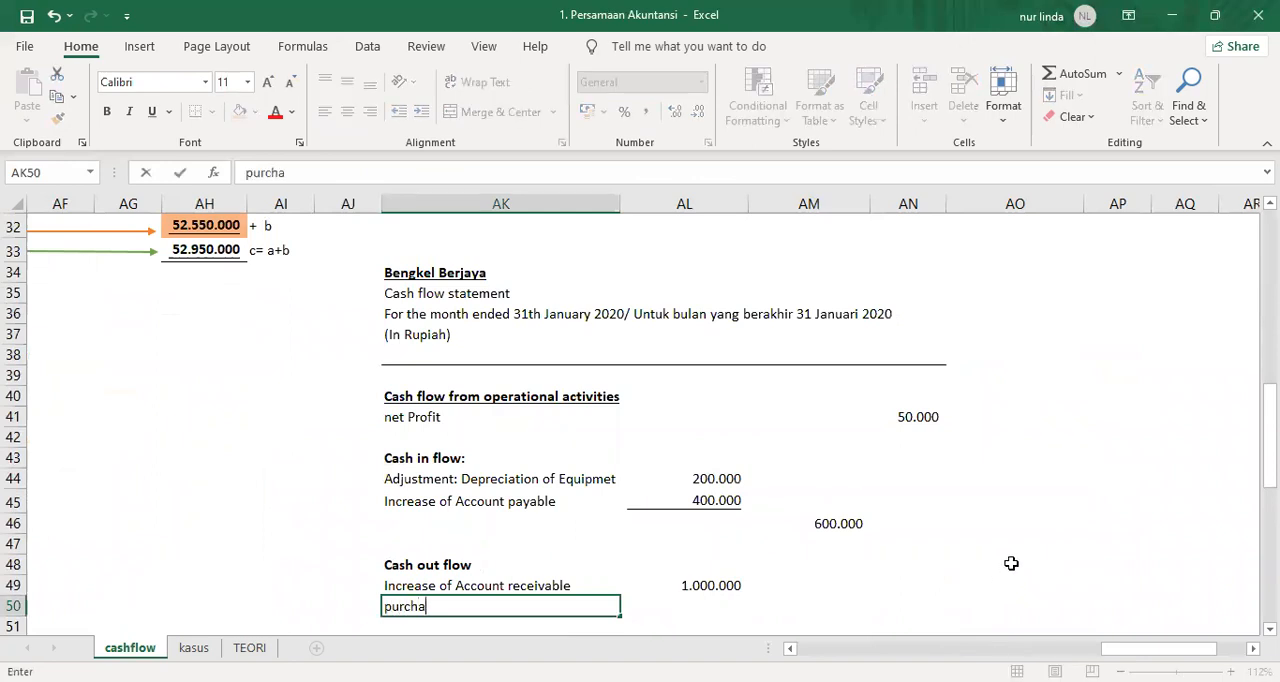
type("se of Supplies")
key("BackSpace")
key("BackSpace")
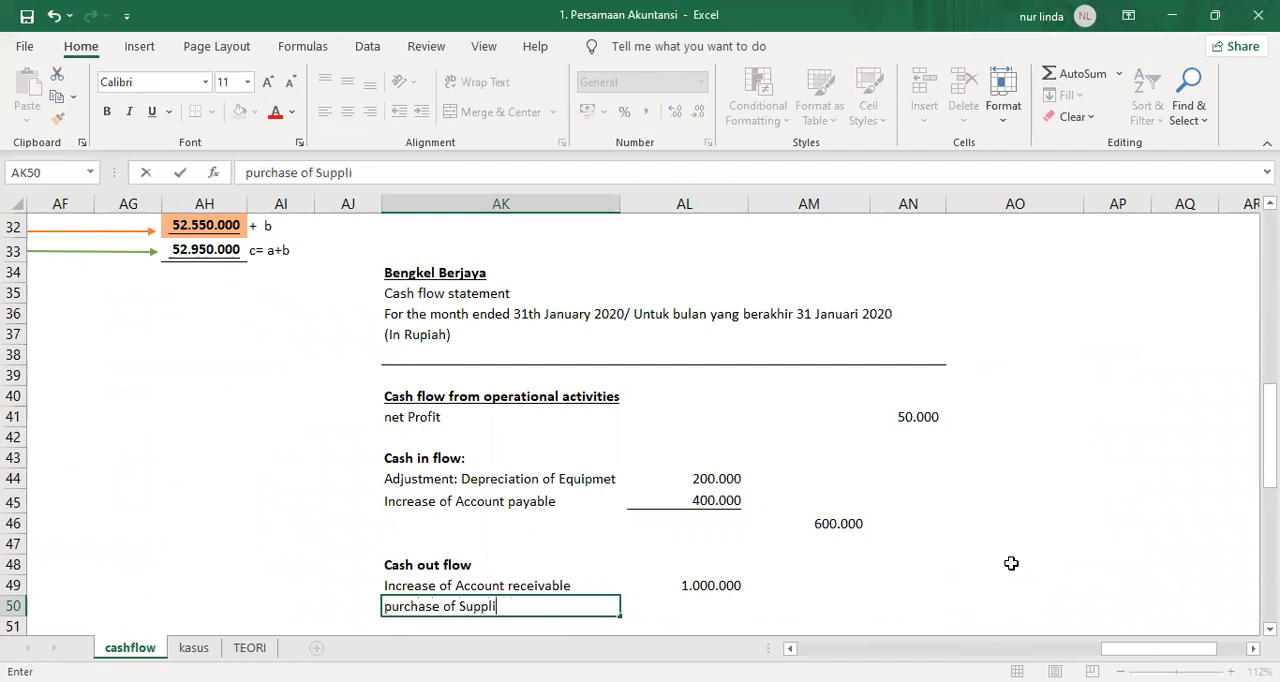
type("es")
key("Return")
Link AL50 to the Supplies change in AN27 of the comparative table and underline the amount.
key("Up")
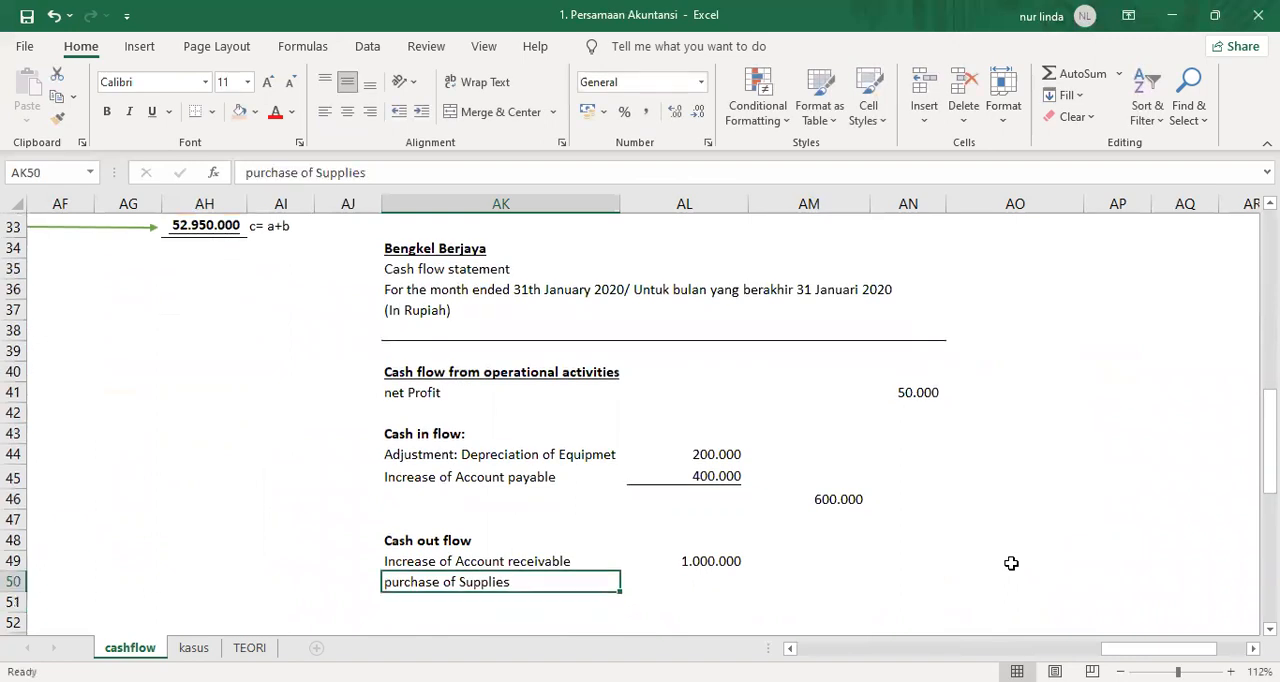
key("Right")
type("=")
scroll(1100, 546, "up", 3)
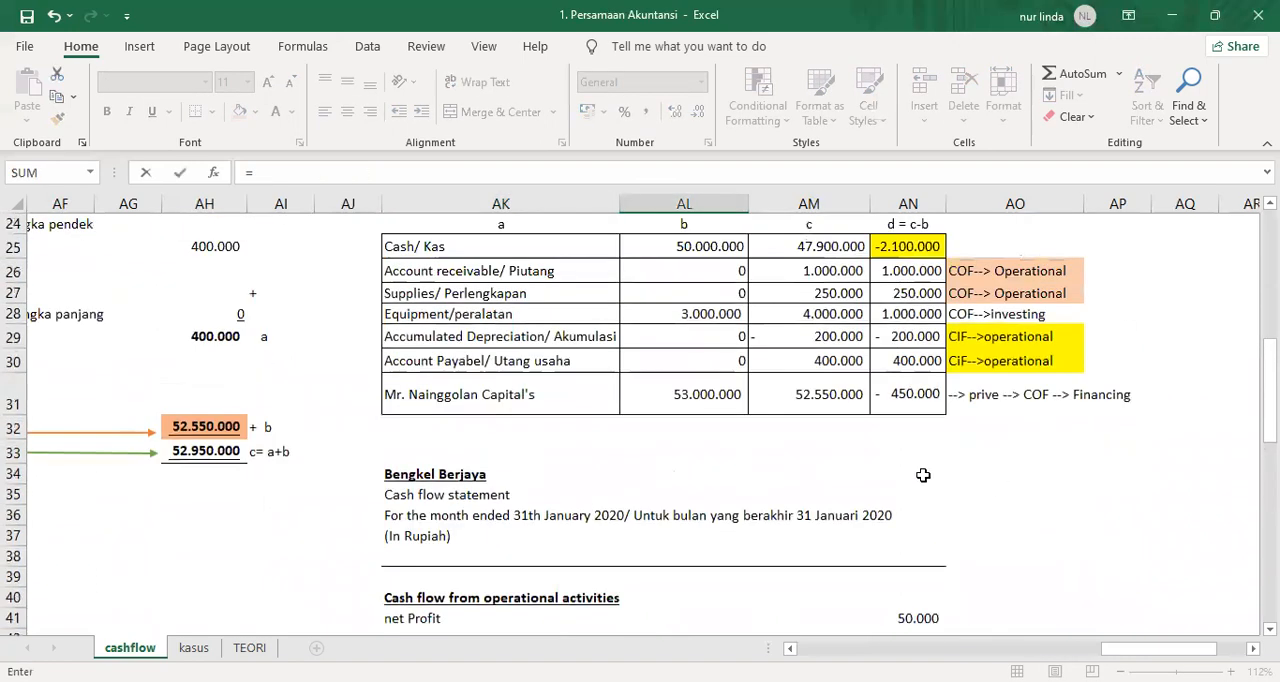
left_click(903, 292)
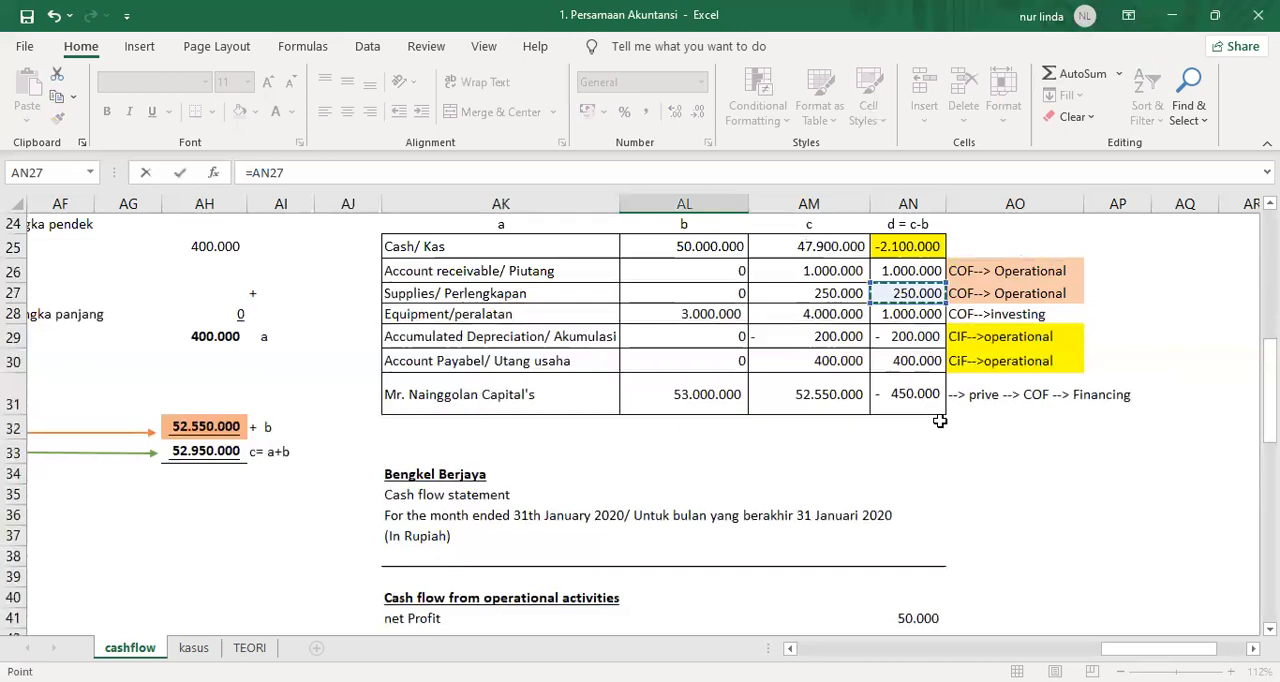
key("Return")
key("Up")
key("ctrl+u")
Total the cash outflows in AM51 by adding AL49 and AL50, and underline the total.
key("Down")
key("Right")
type("=")
key("Left")
key("Up")
key("Up")
type("+")
key("Up")
key("Left")
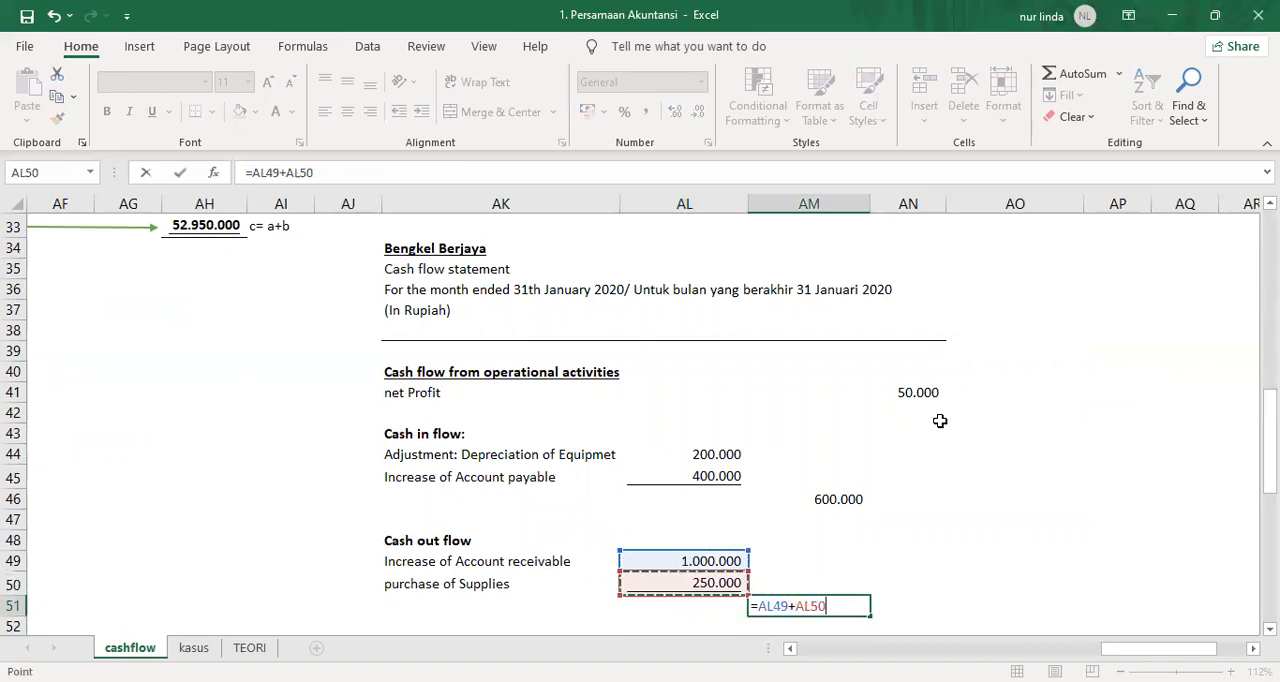
key("Return")
key("Up")
key("ctrl+u")
Enter a minus sign "-" in AN51 beside the cash outflow total.
key("Right")
key("Left")
key("Right")
type("-")
key("Return")
key("Left")
key("Left")
key("Left")
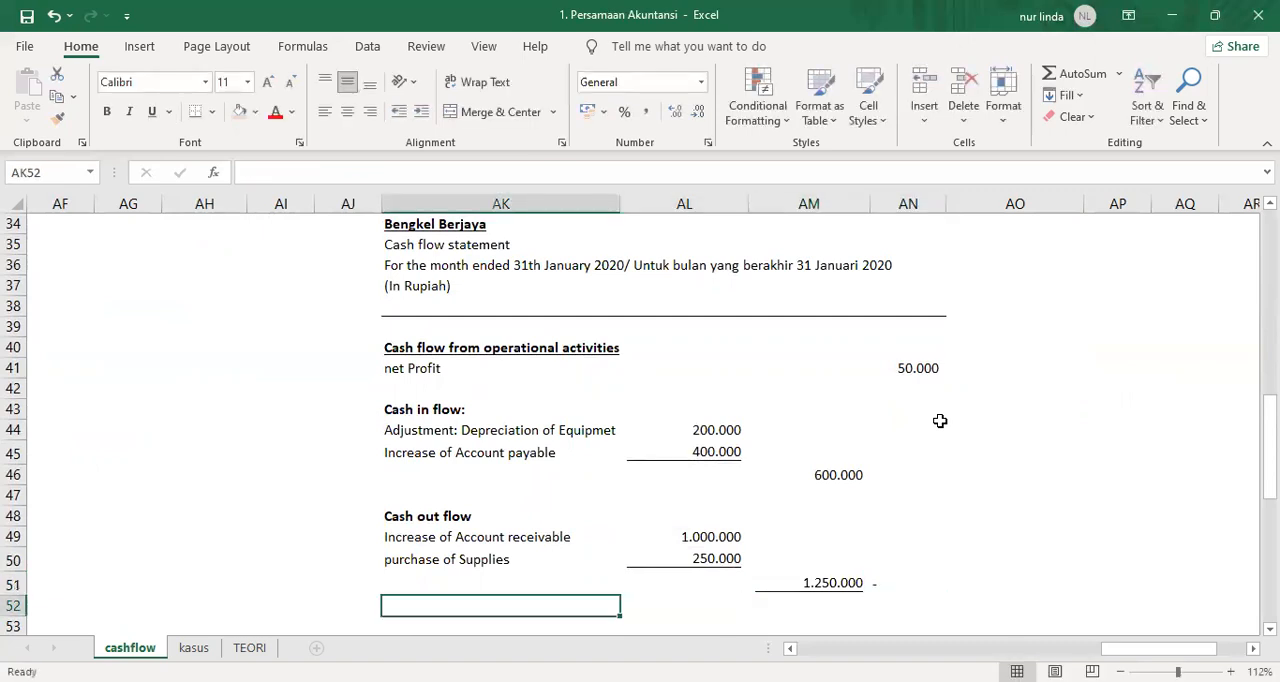
type("Decrea")
key("Escape")
Calculate the net adjustment in AN52 by subtracting the outflow total in AM51 from the inflow total in AM46.
key("Right")
key("Right")
key("Right")
type("=")
key("Left")
key("Up")
key("Up")
key("Up")
key("Up")
key("Up")
key("Up")
type("+")
key("Left")
key("Up")
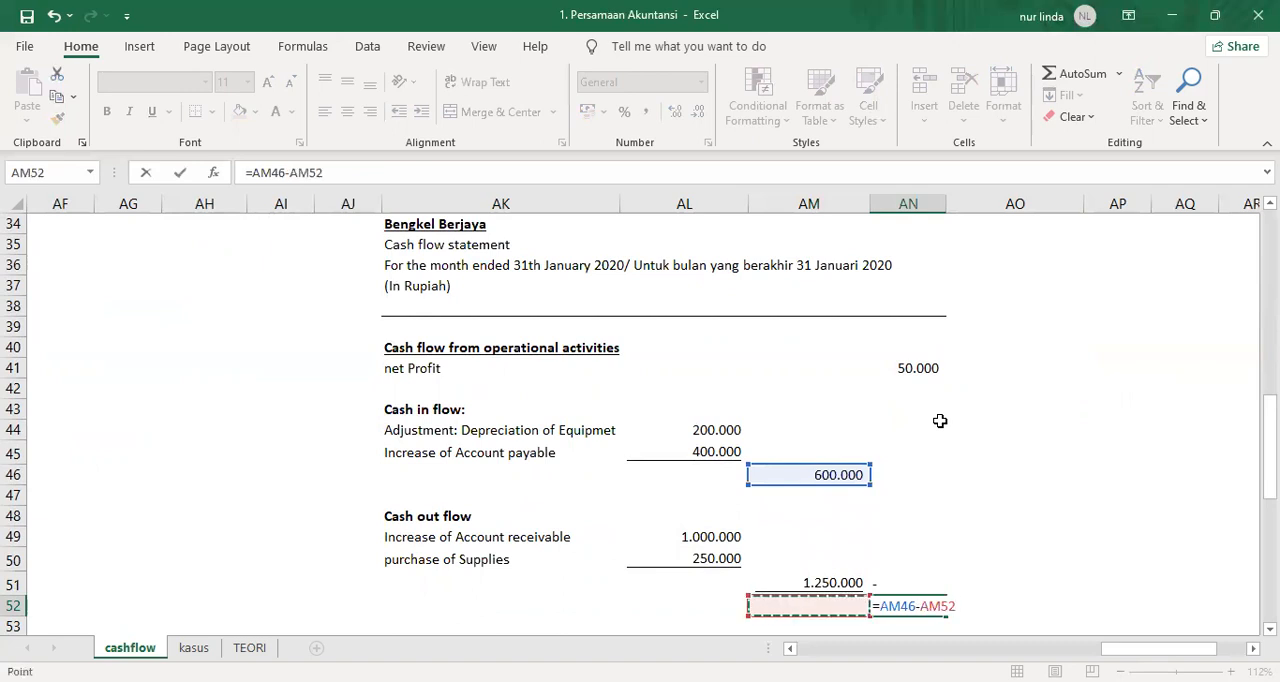
key("Return")
Enter the label "cash flow from operational activities" in AK52 for the operating result row.
key("Up")
key("Left")
key("Left")
key("Left")
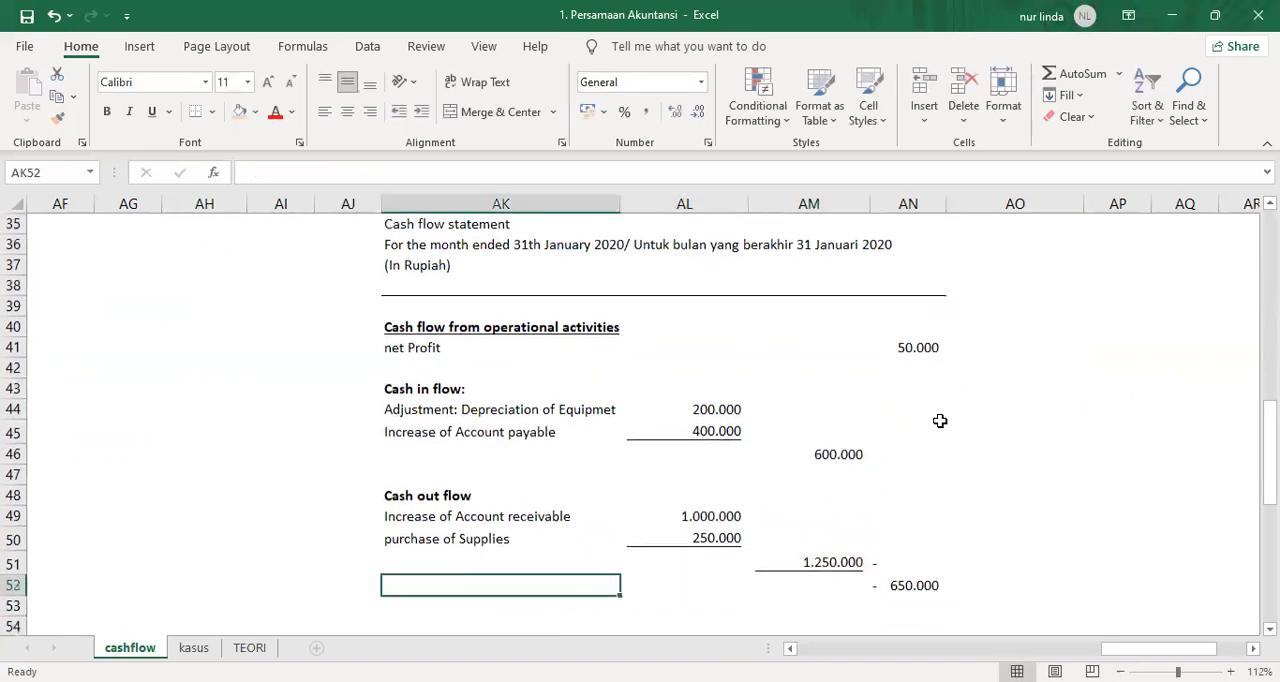
type("Decre")
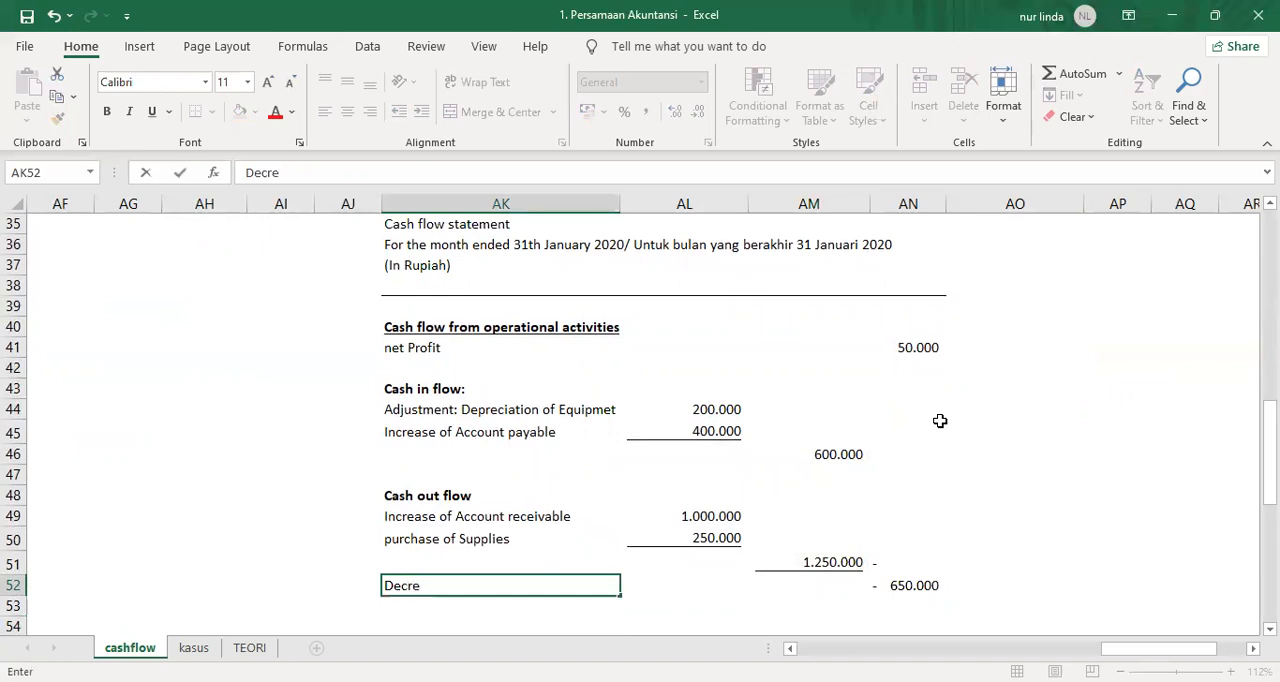
key("Escape")
type("cash fl")
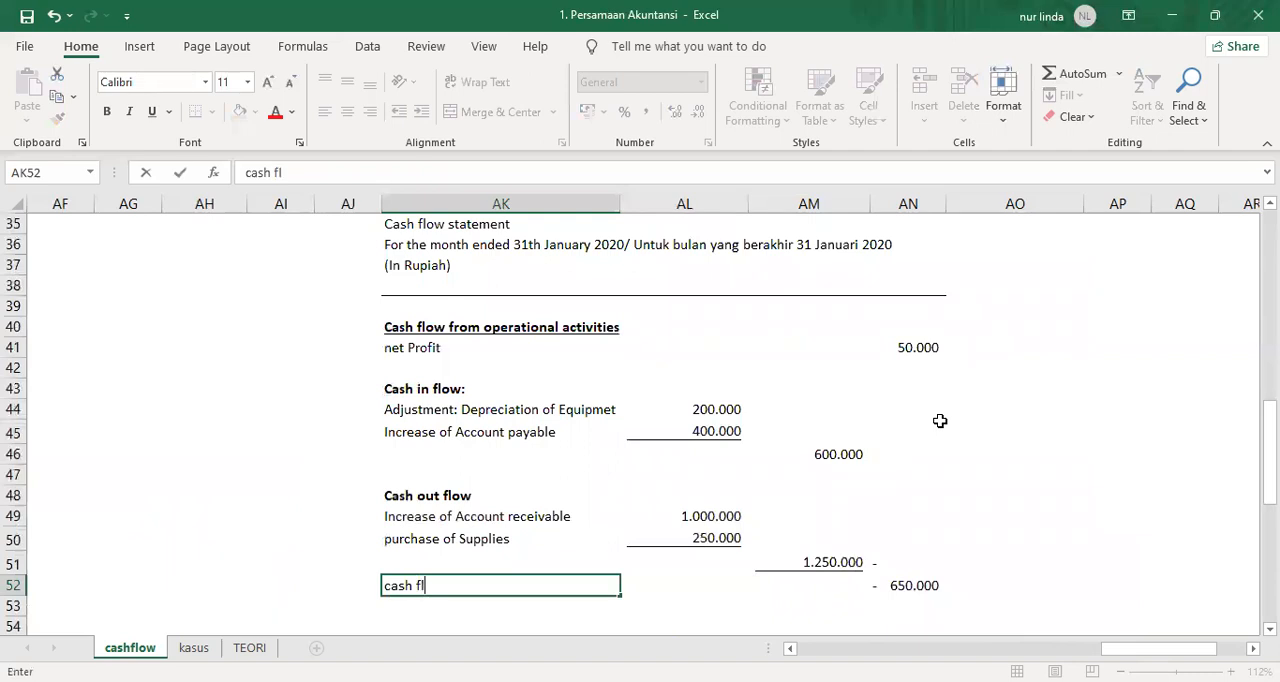
type("ow from operational a")
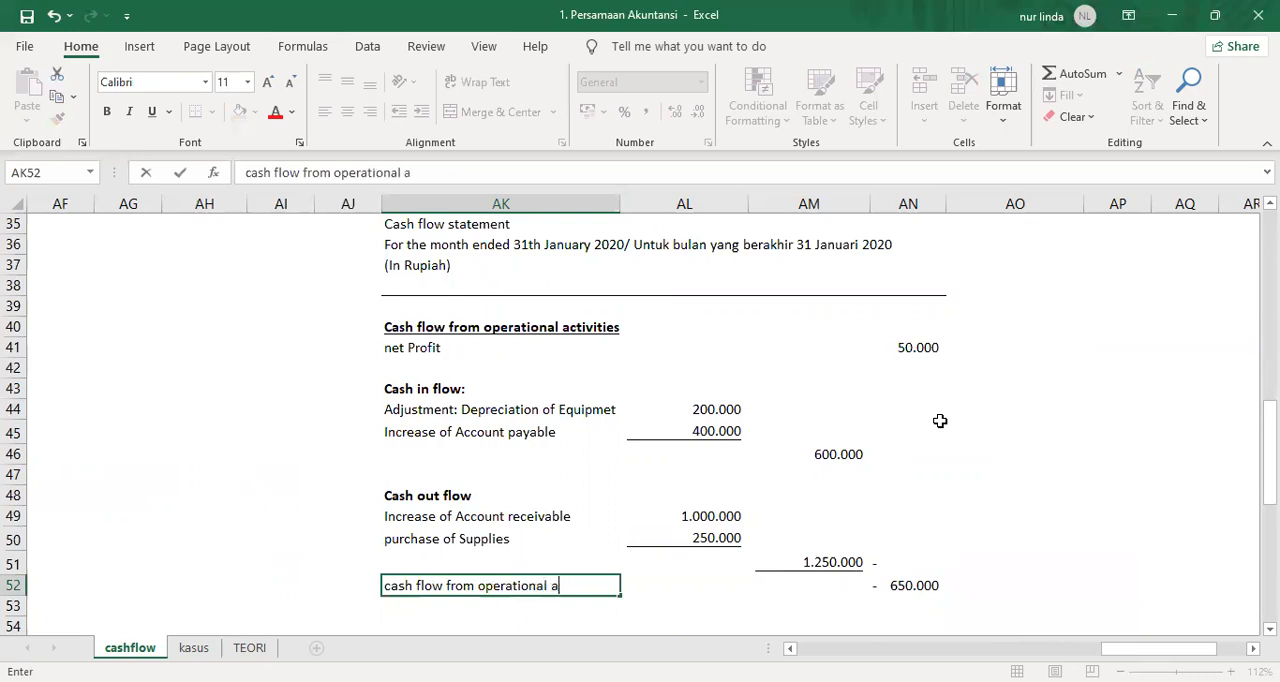
type("ctivities")
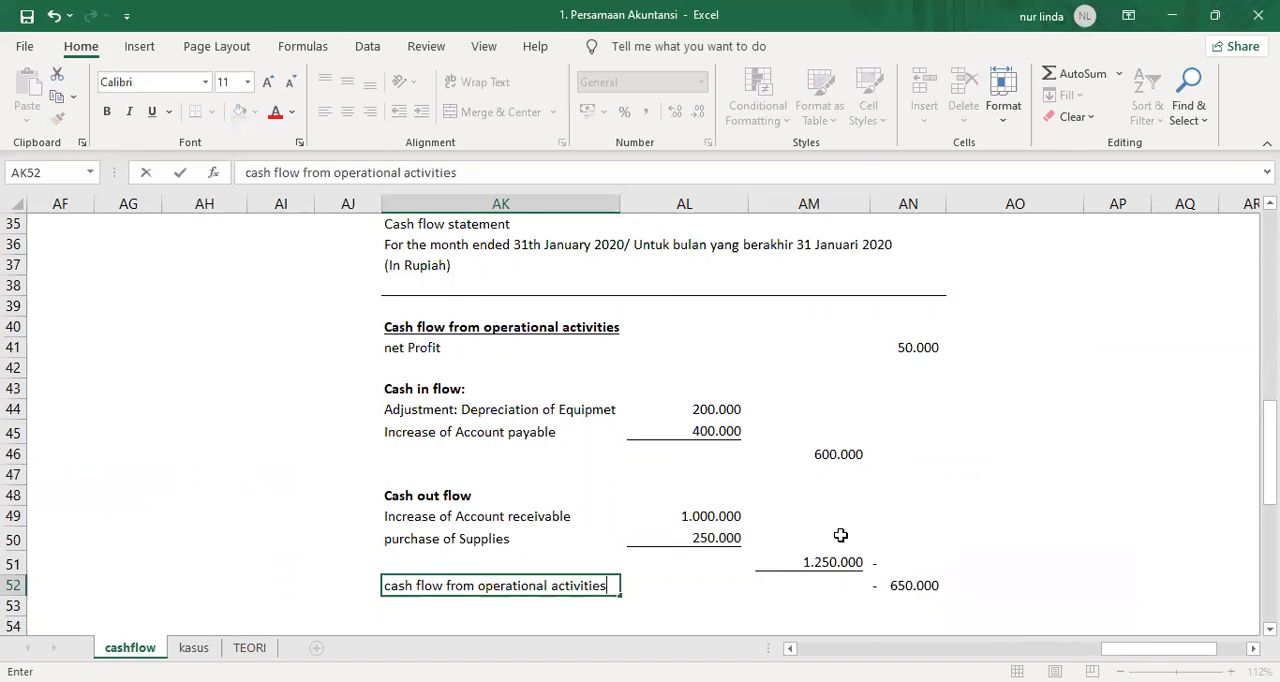
left_click(796, 600)
Make the operating result row AK52:AN52 bold.
left_click_drag(486, 585, 899, 577)
key("ctrl+b")
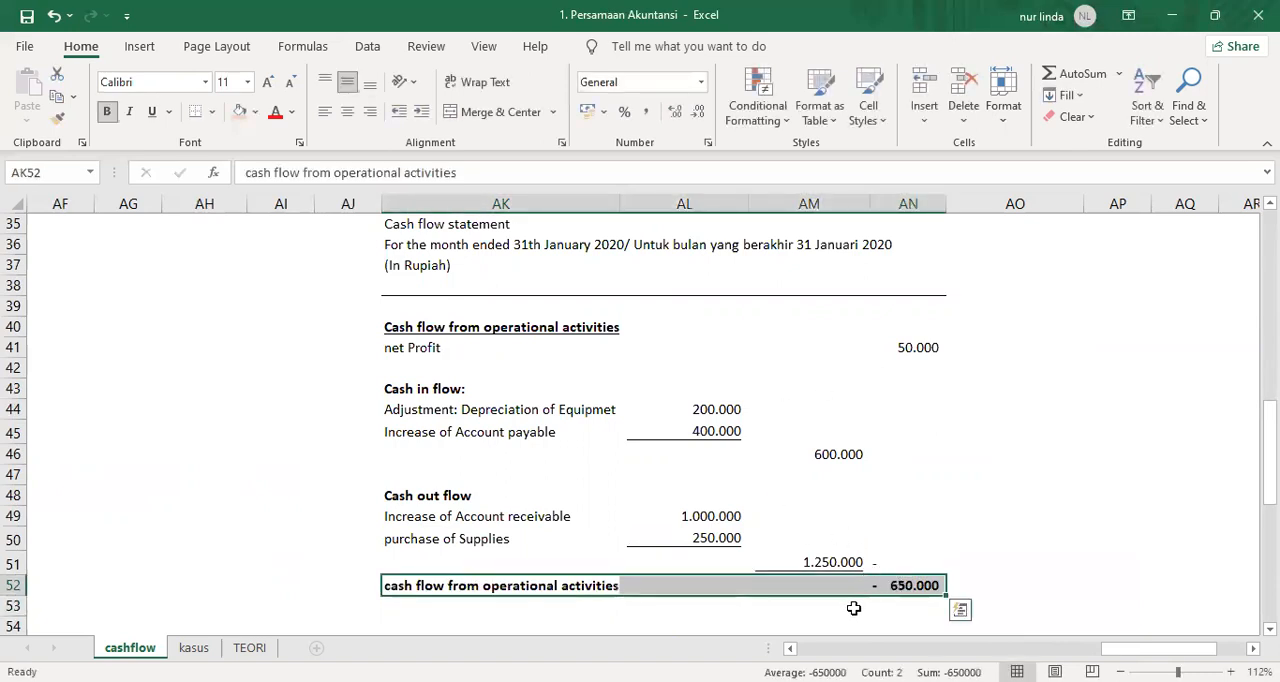
left_click(846, 588)
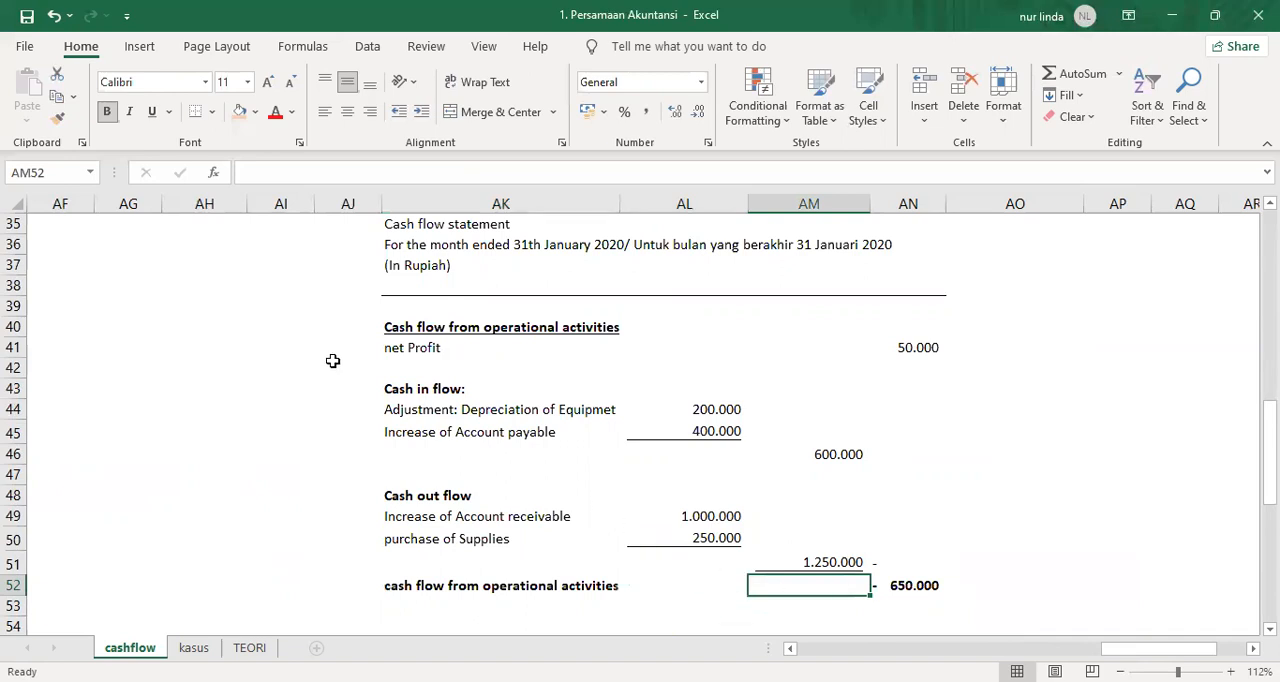
Number the operational activities heading 1 in AJ40 and enter 2 in AJ54 for the second section.
left_click(372, 325)
key("Down")
key("Down")
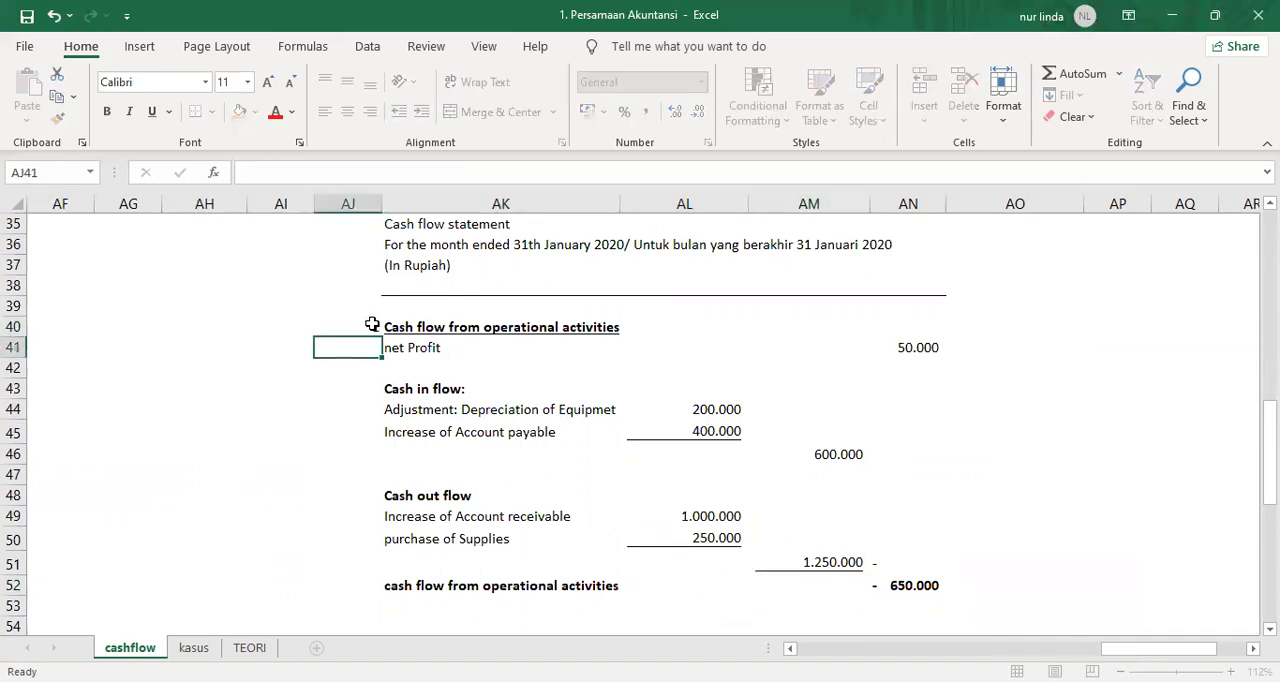
scroll(996, 417, "down", 3)
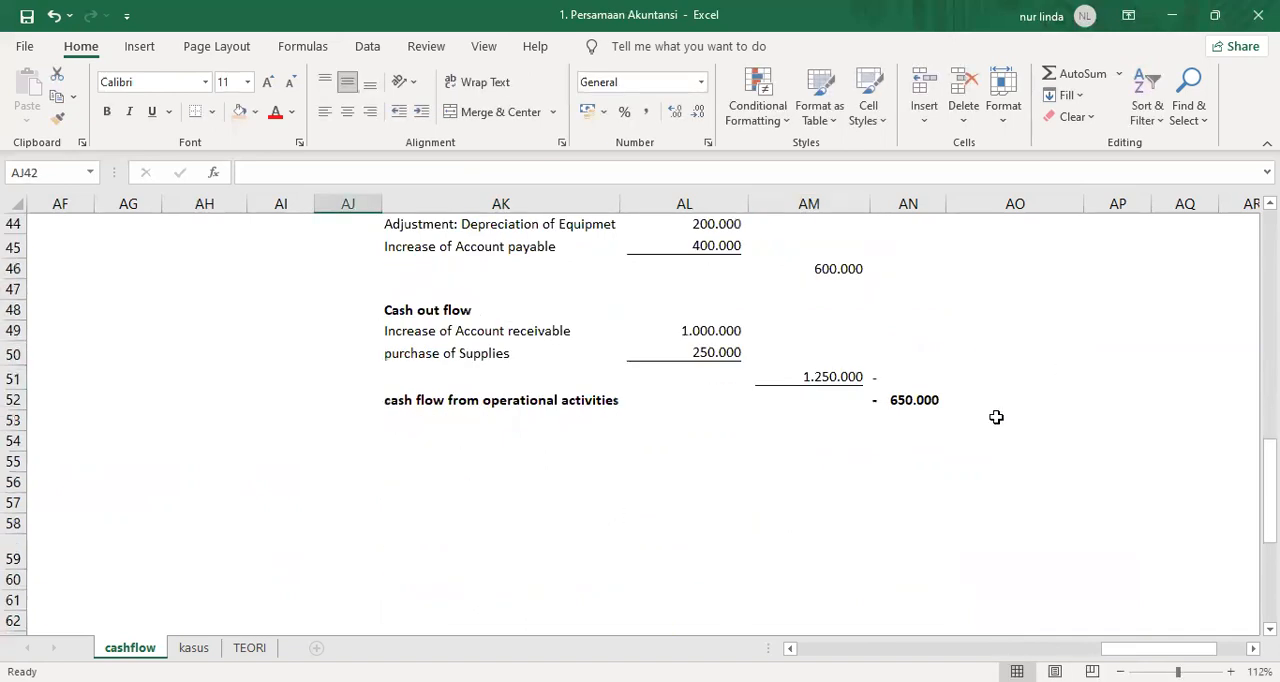
left_click(363, 446)
type("2")
key("Tab")
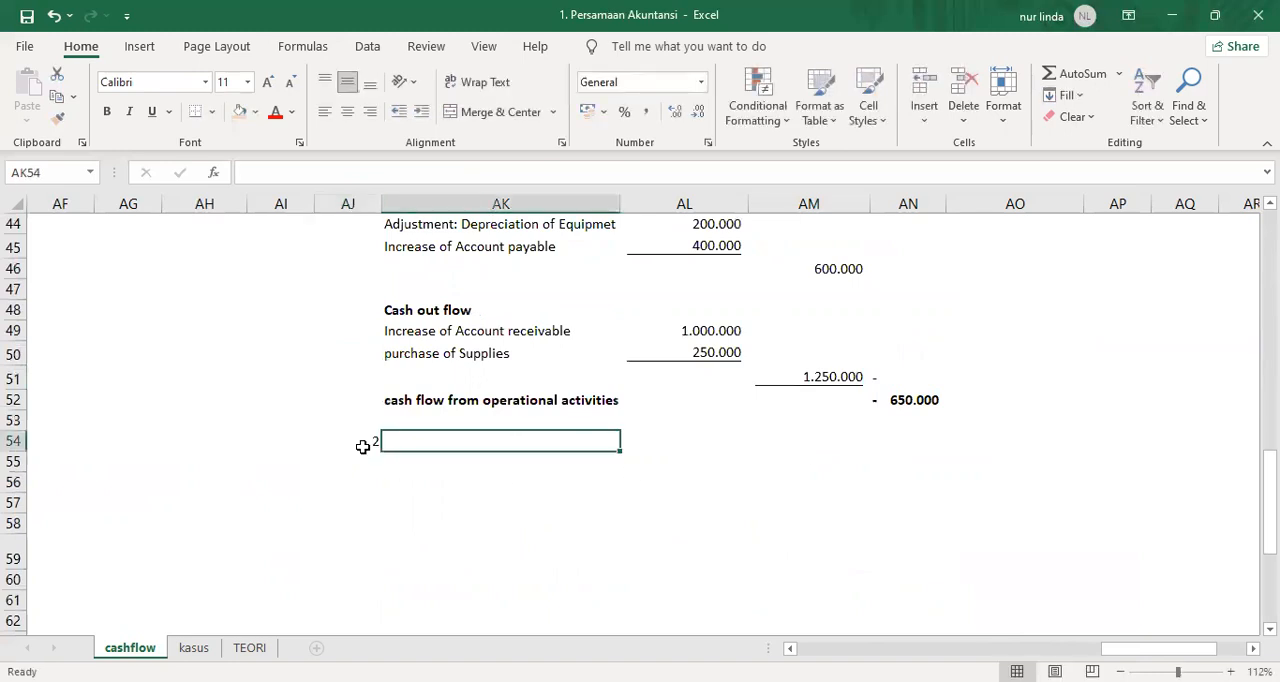
Copy the operational activities heading from AK40 to AK54 and reword it as "Cash flow from Investing activities".
scroll(370, 393, "up", 4)
left_click(428, 400)
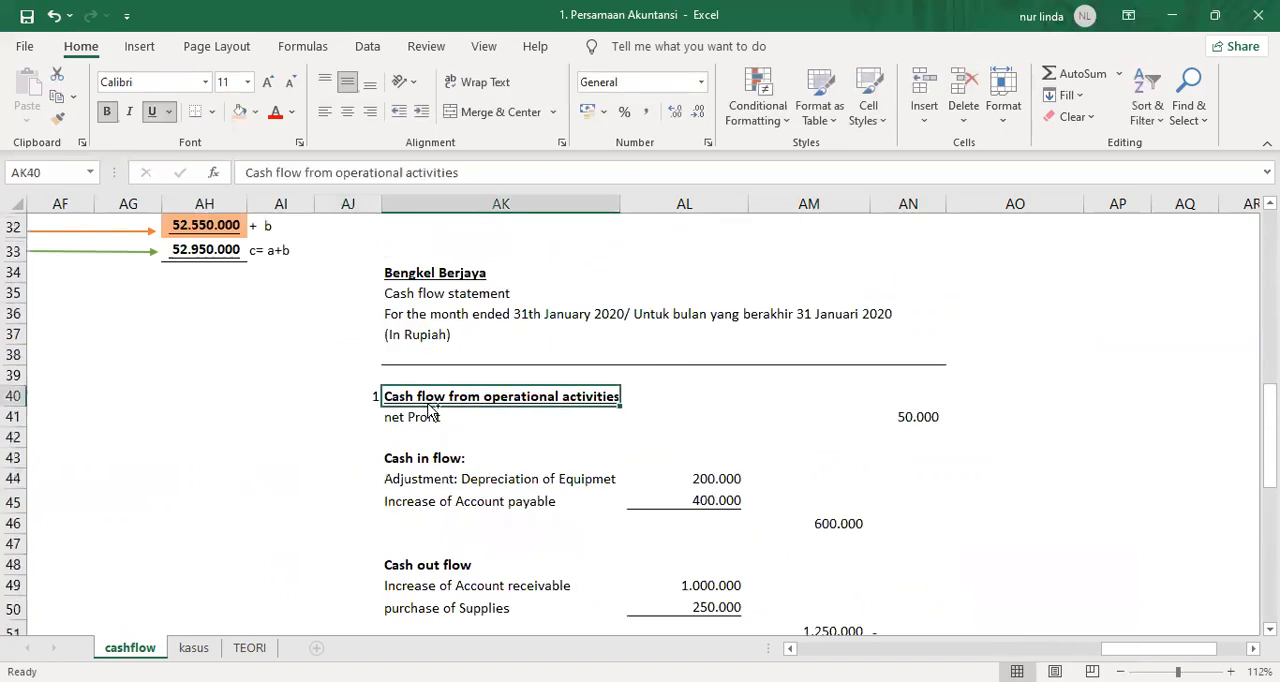
key("ctrl+c")
scroll(428, 405, "down", 5)
left_click(430, 371)
key("Return")
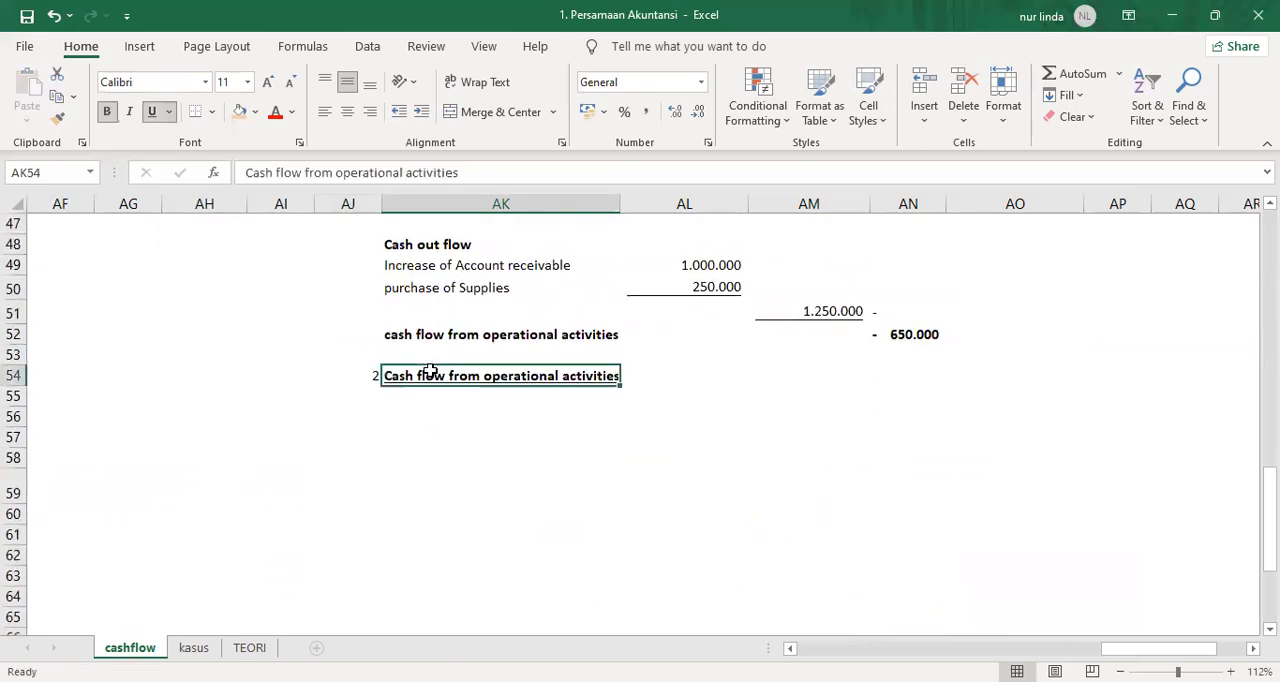
left_click_drag(400, 173, 340, 173)
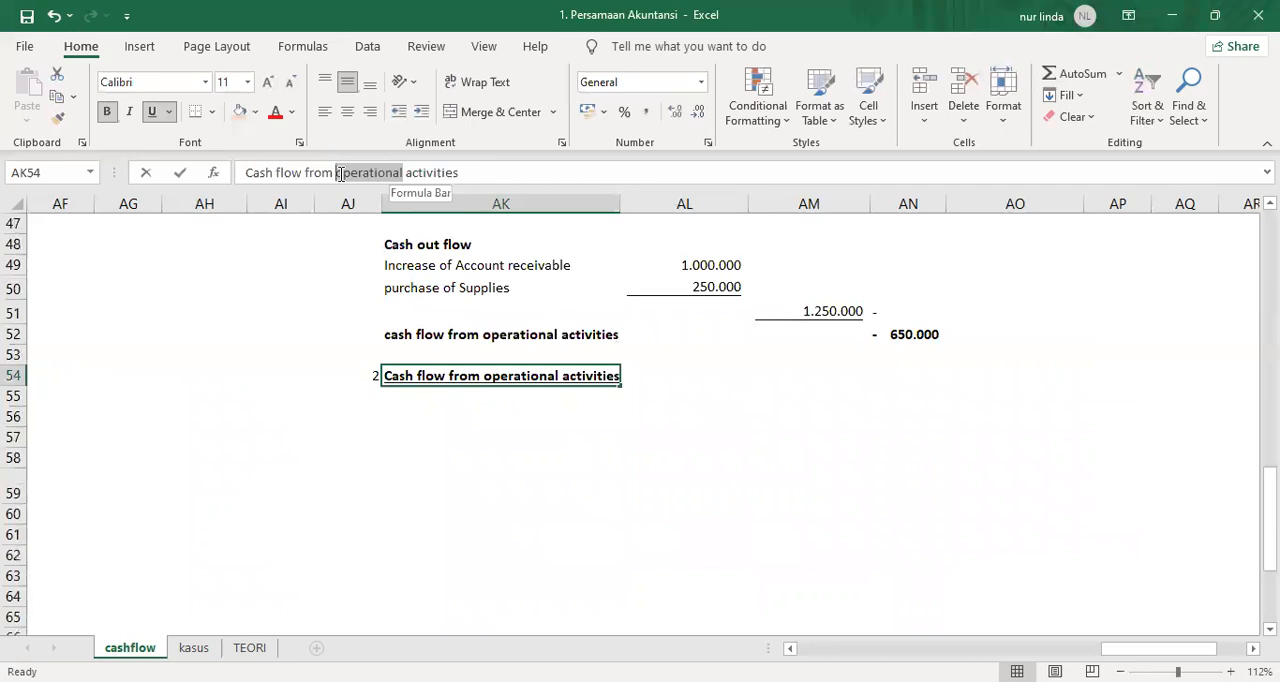
type("Investing")
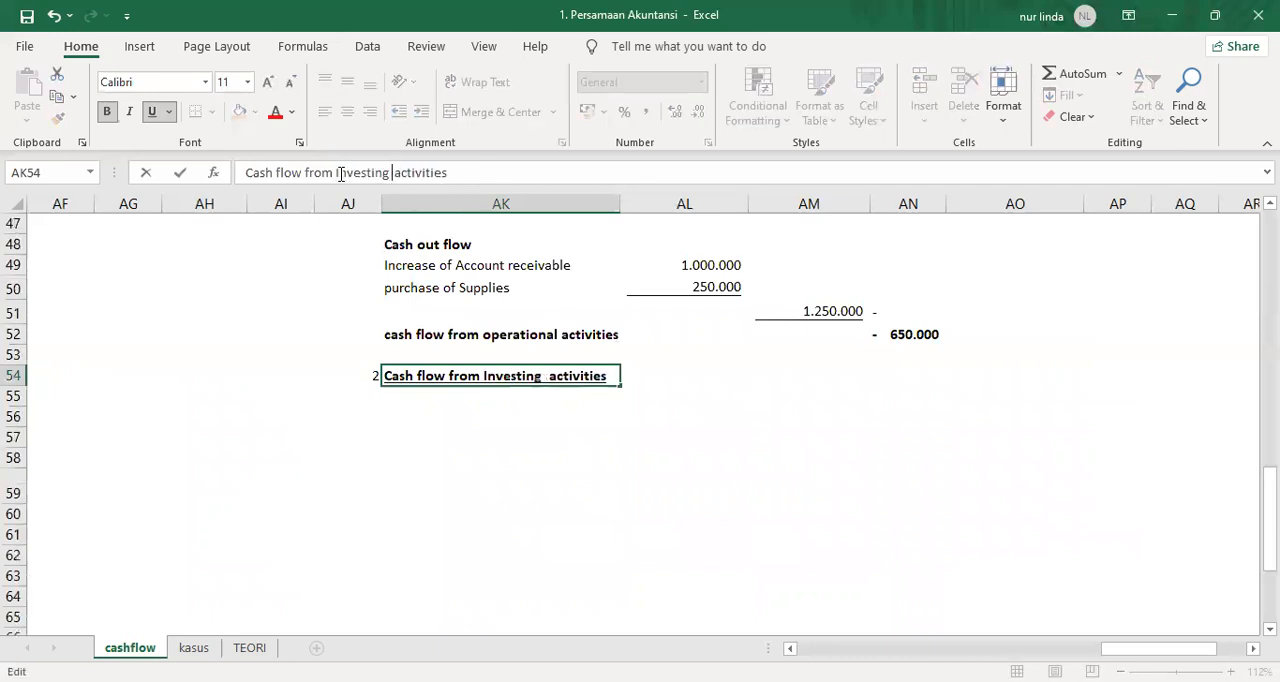
key("Return")
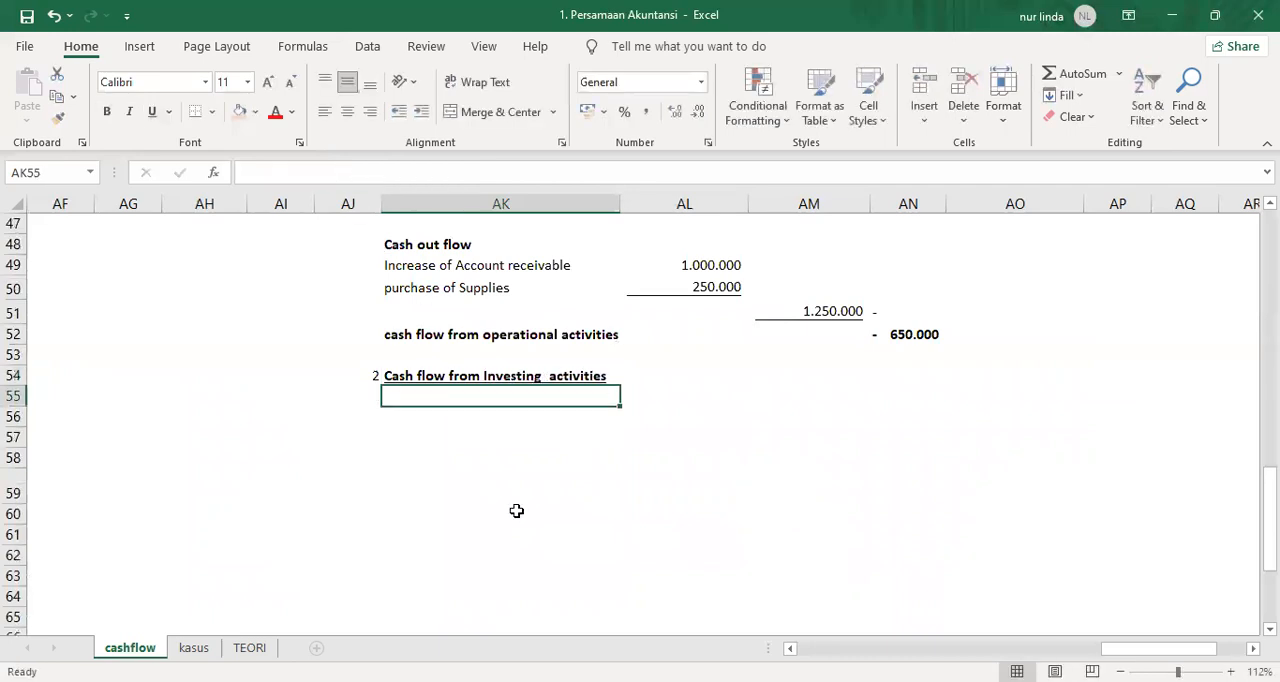
Copy the "Cash in flow:" subheading from AK43 to AK55 under the investing heading.
scroll(516, 511, "up", 3)
left_click(408, 327)
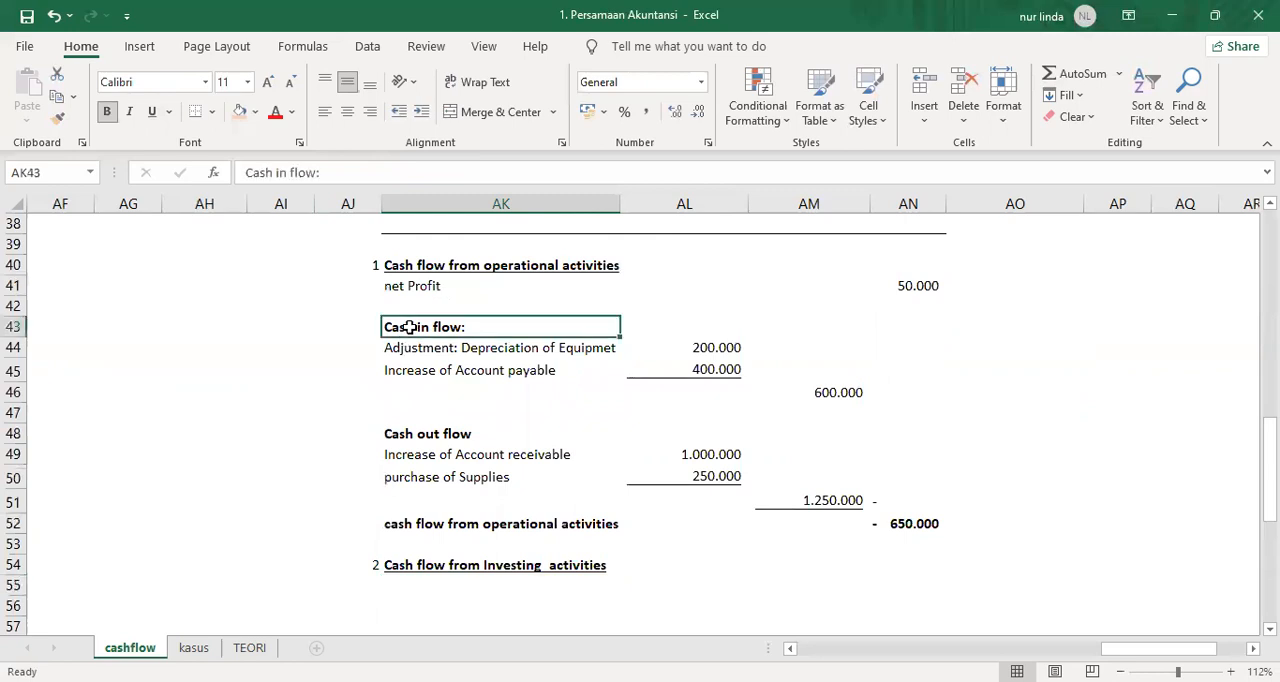
key("ctrl+c")
scroll(430, 420, "down", 3)
left_click(411, 399)
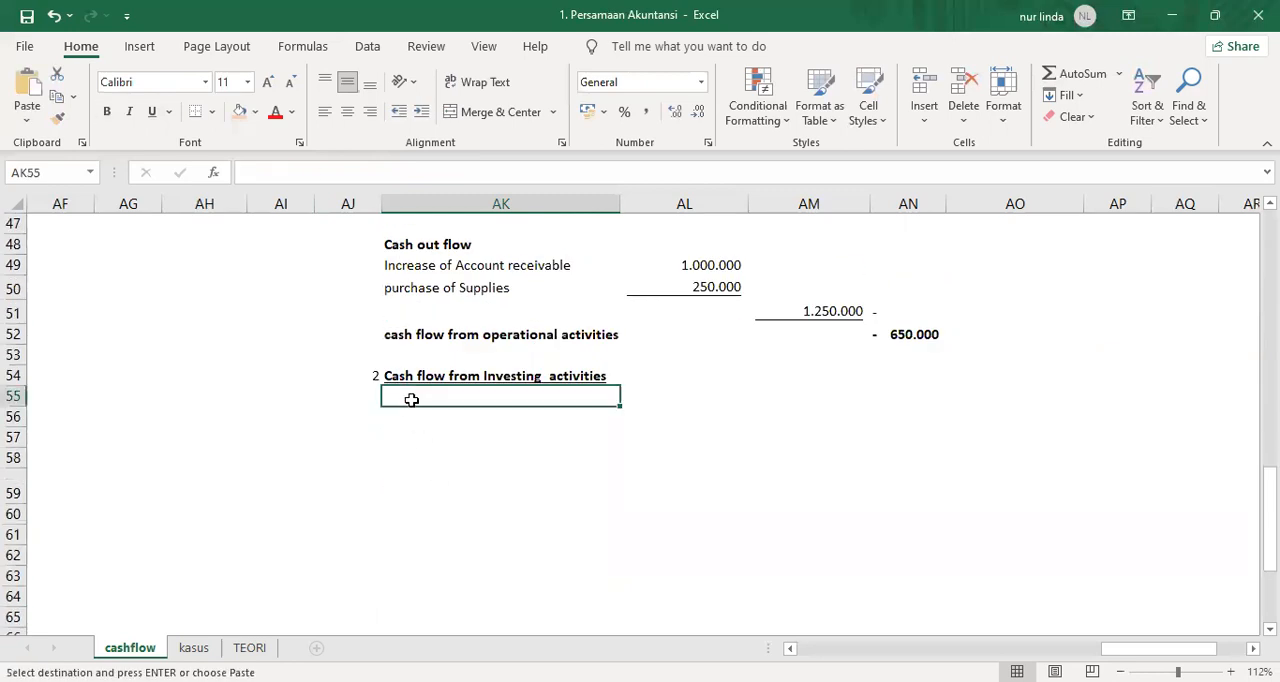
key("Return")
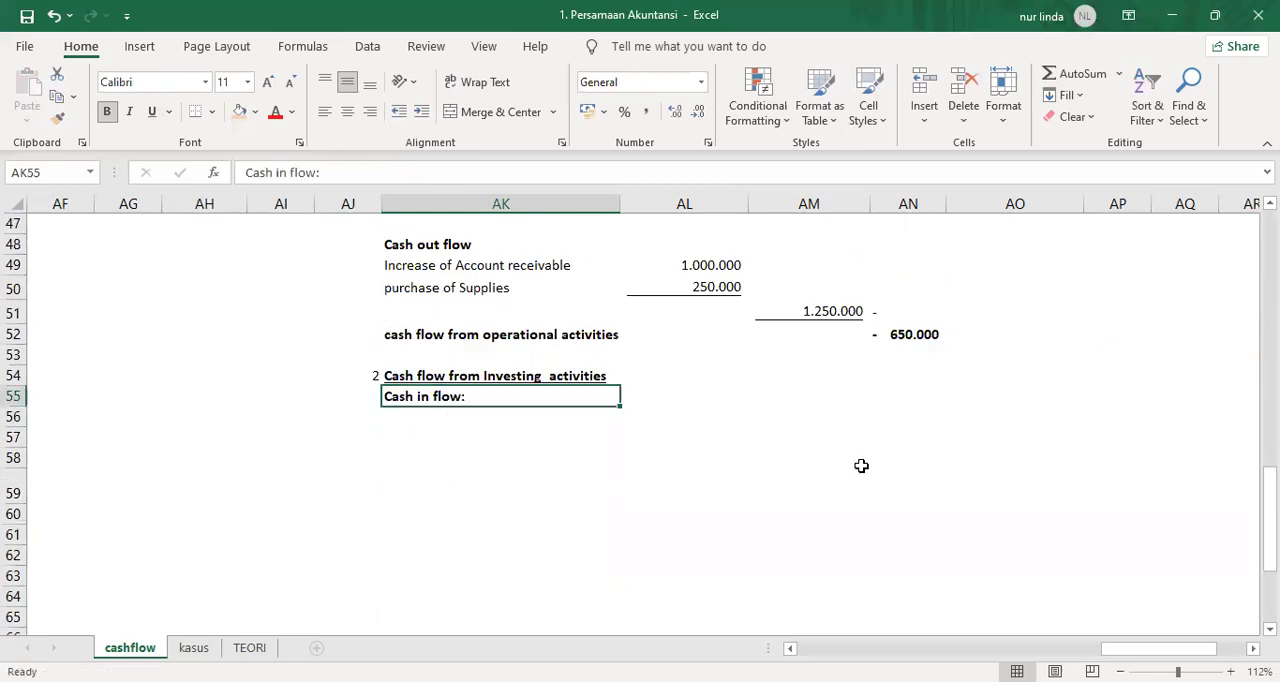
Check the investing entry in the account analysis table, and enter 0 in AL55 as the investing cash inflow.
scroll(870, 480, "up", 8)
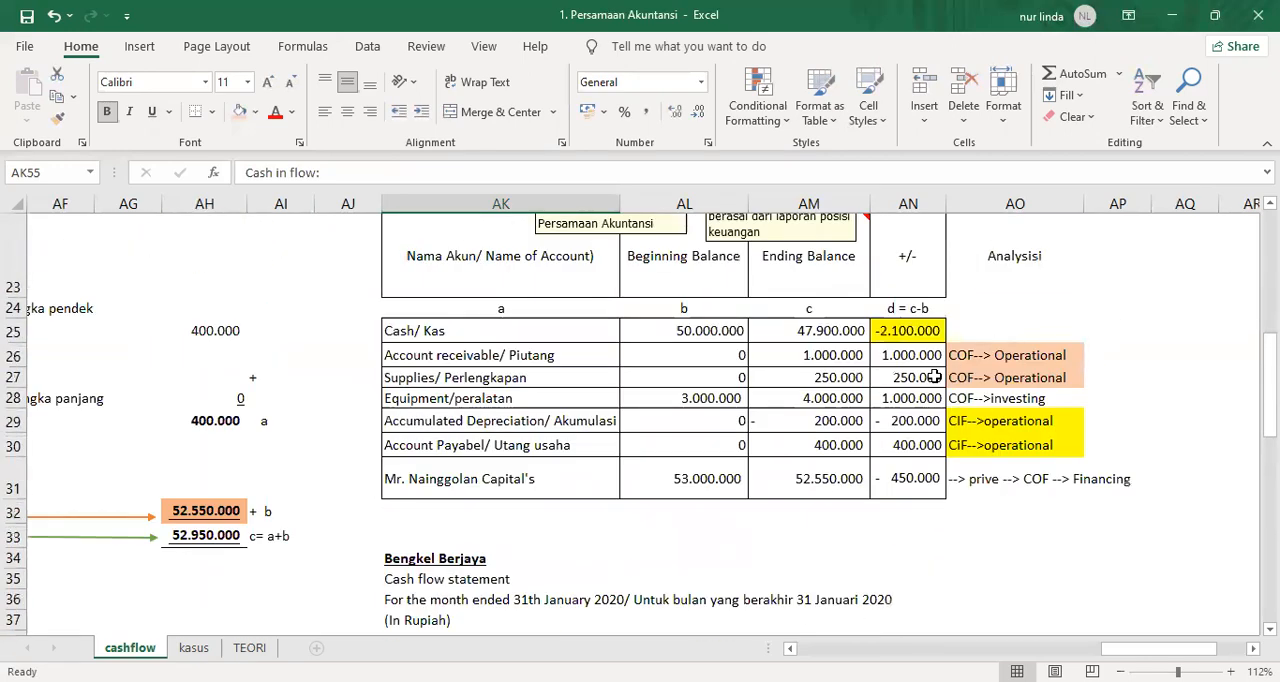
left_click(982, 398)
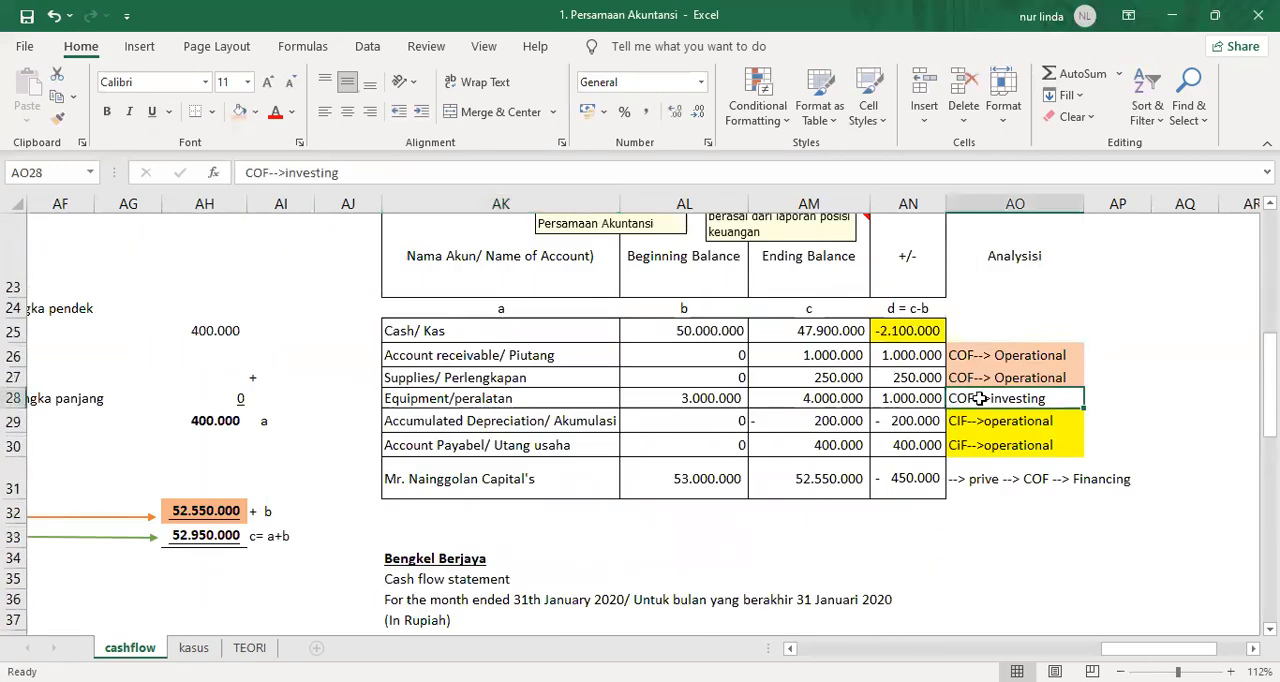
scroll(571, 590, "down", 5)
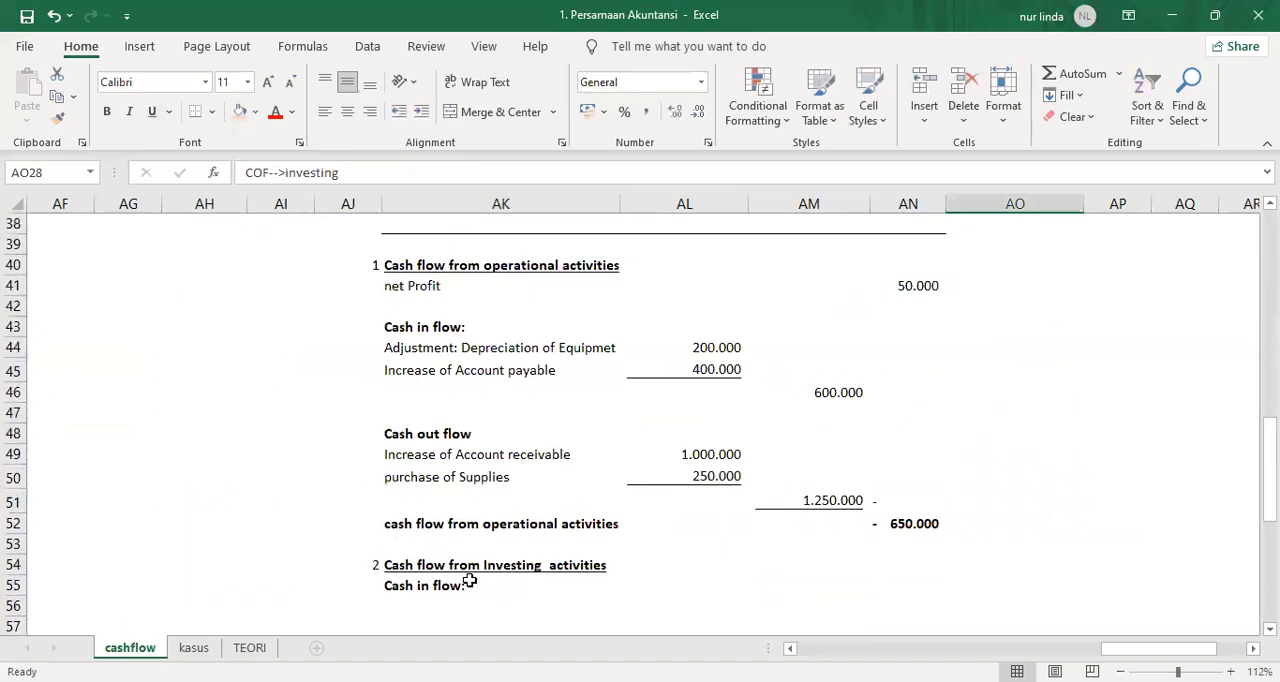
left_click(715, 581)
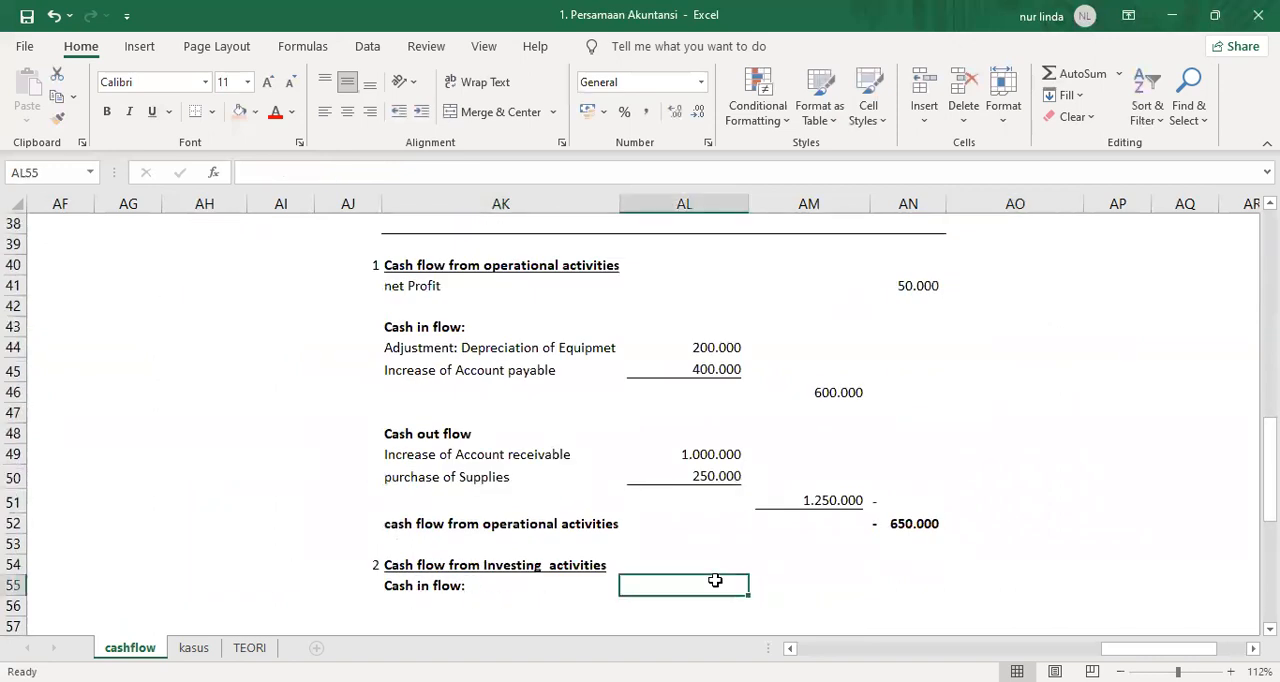
type("0")
key("Return")
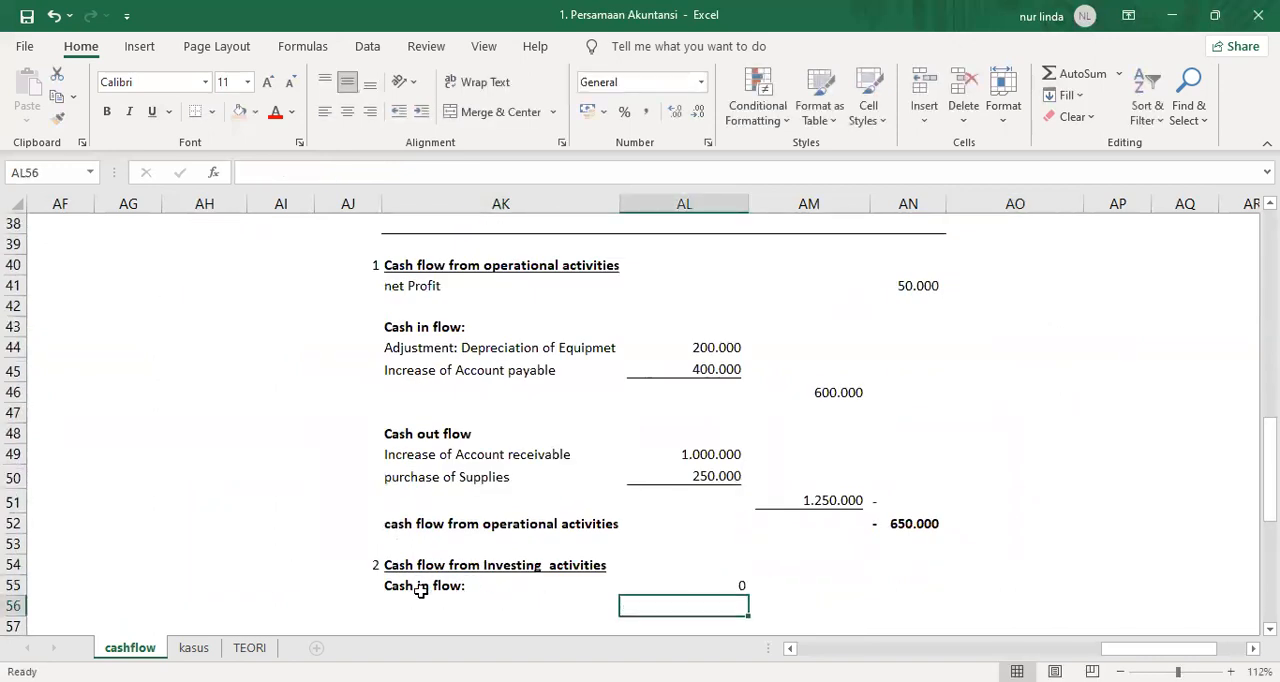
Copy the "Cash out flow" subheading from AK48 to AK57 in the investing section.
scroll(439, 544, "down", 1)
left_click(434, 558)
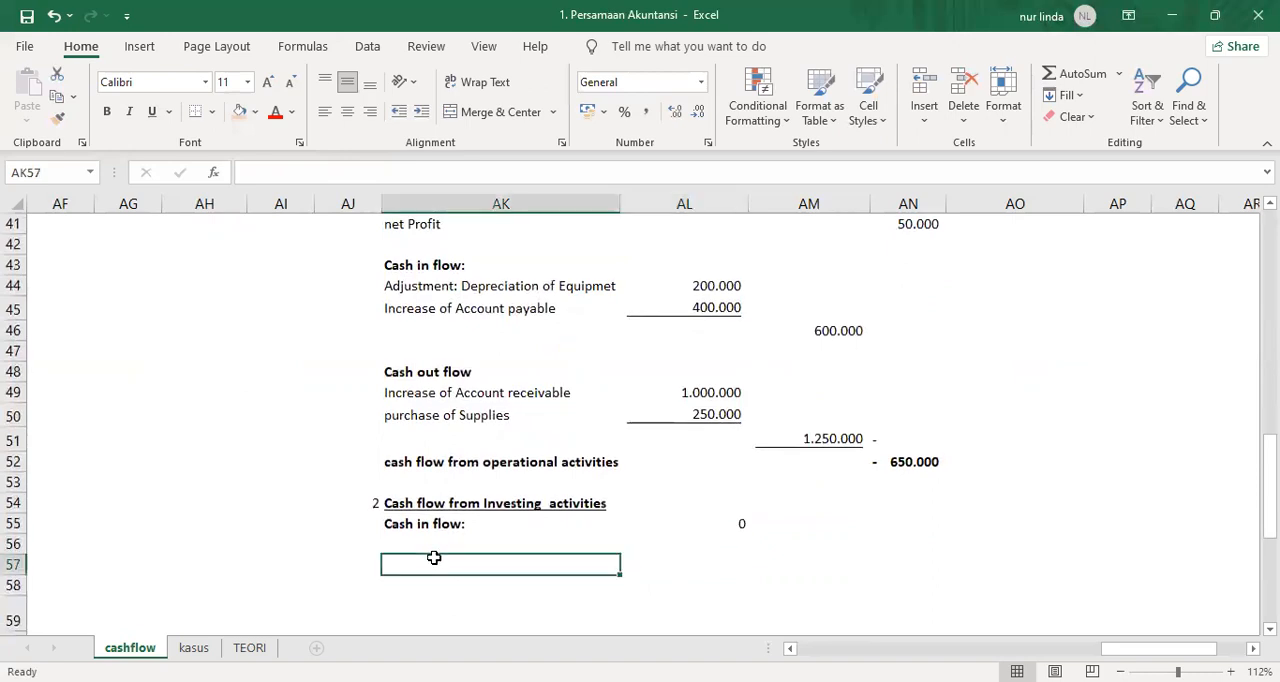
key("ctrl+c")
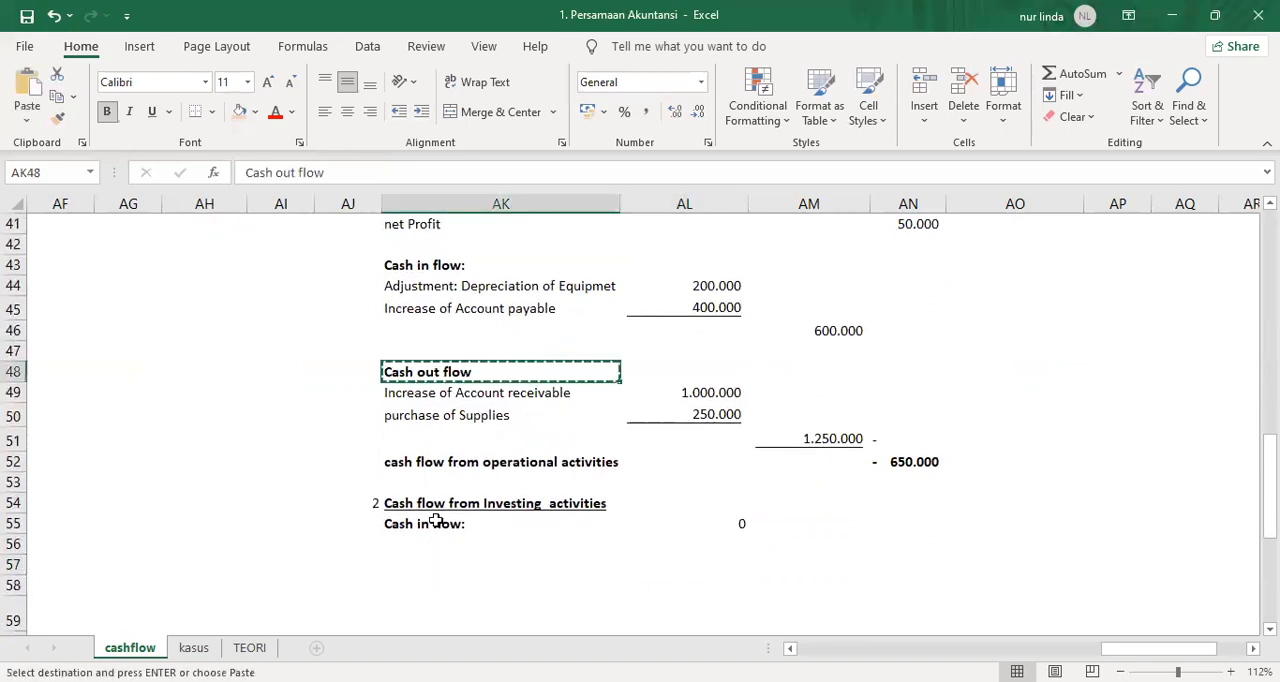
left_click(412, 580)
left_click(415, 564)
key("Return")
Fill the "COF-->investing" analysis cell AO28 with light blue.
scroll(788, 494, "up", 6)
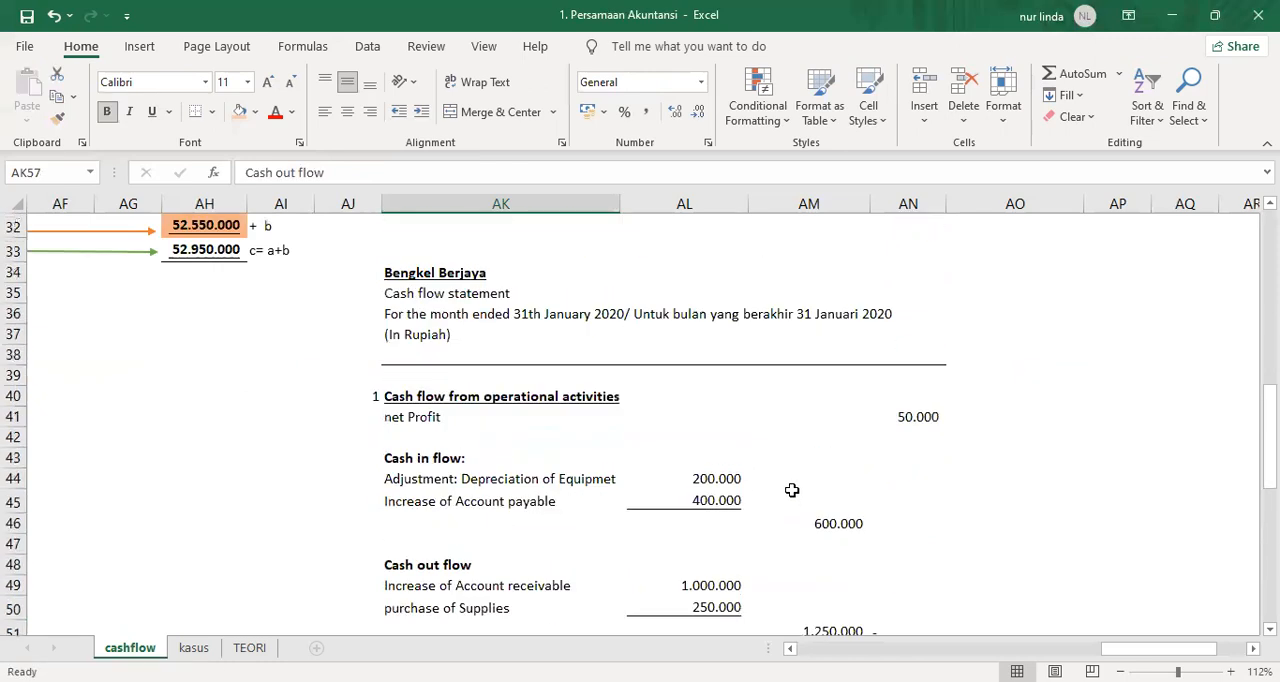
left_click(996, 414)
left_click(996, 398)
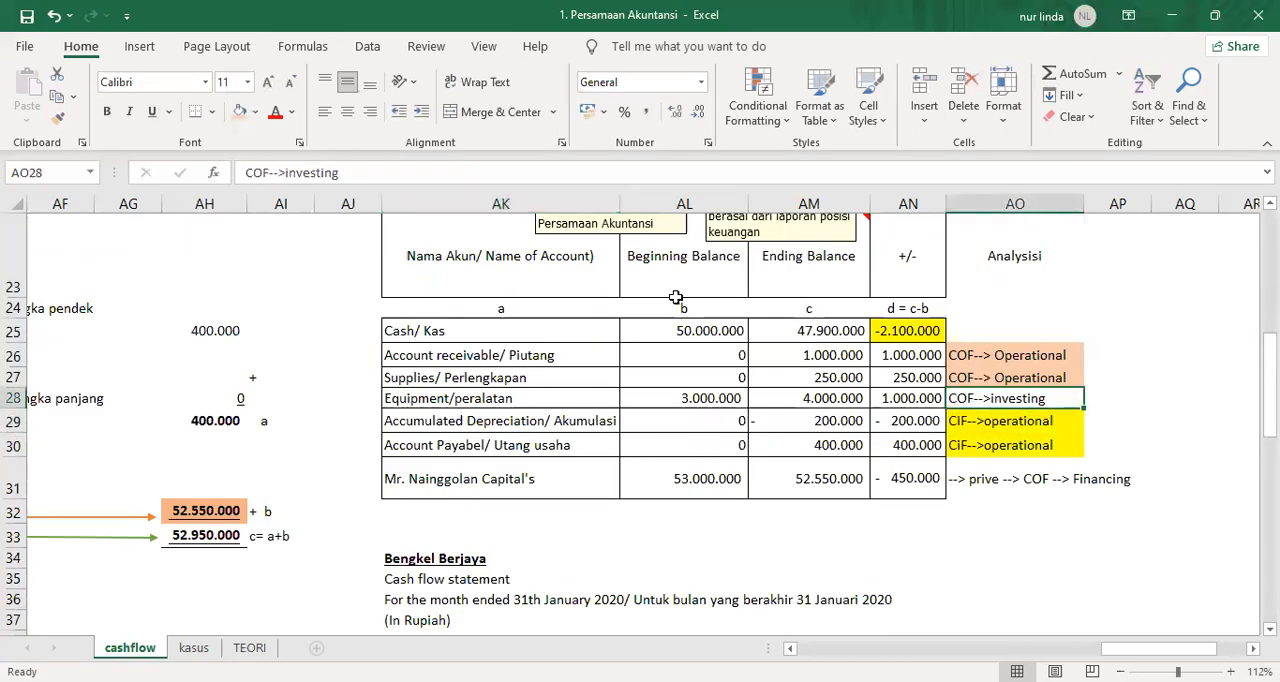
left_click(255, 113)
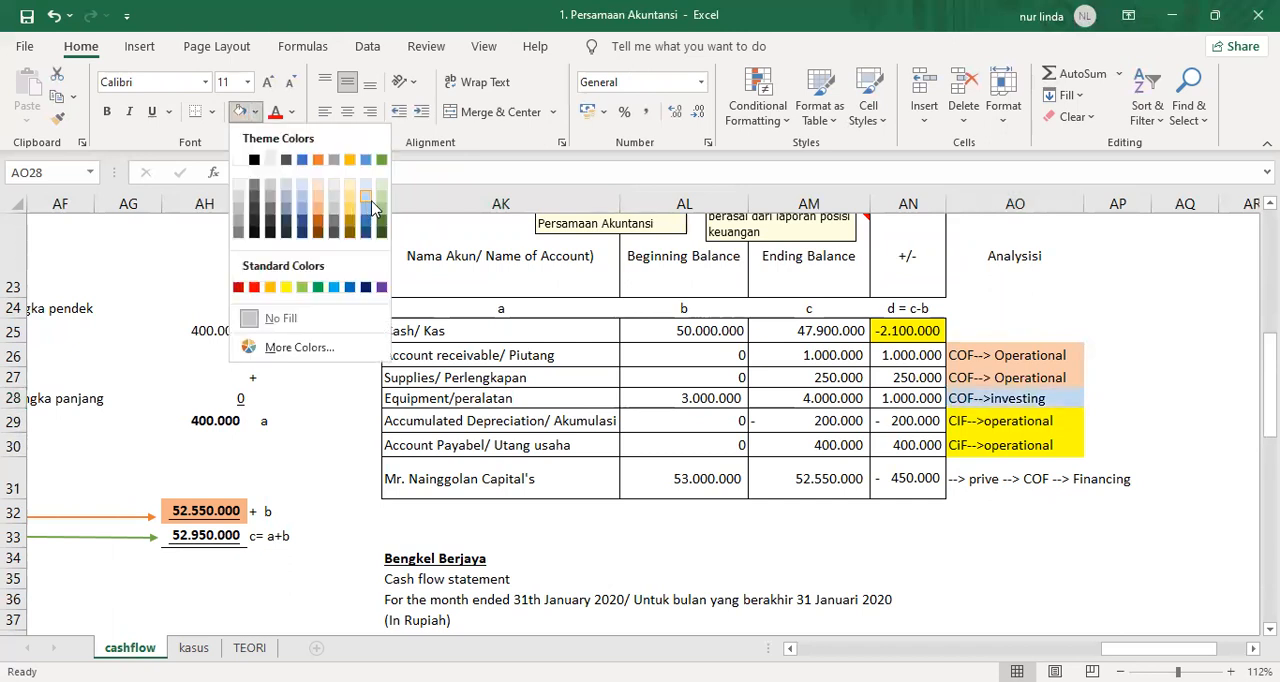
left_click(367, 198)
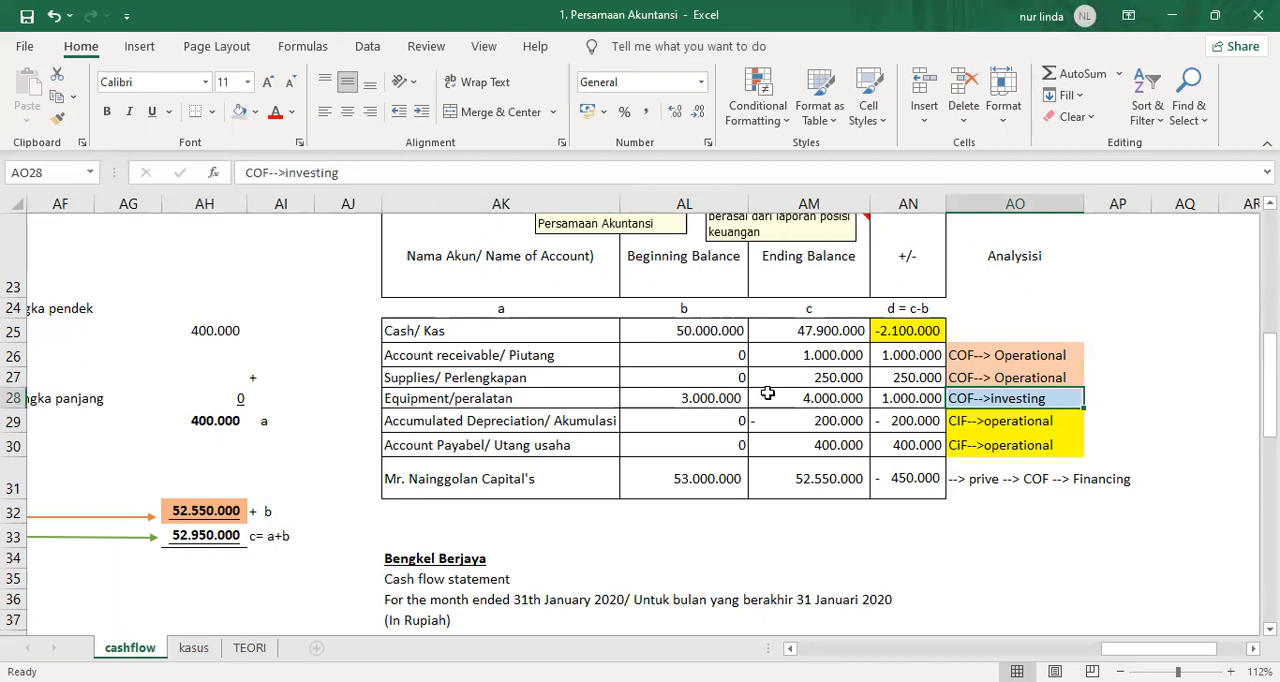
Review the equipment balances in row 28 and link AL57 to the equipment change with =AN28.
left_click(710, 398)
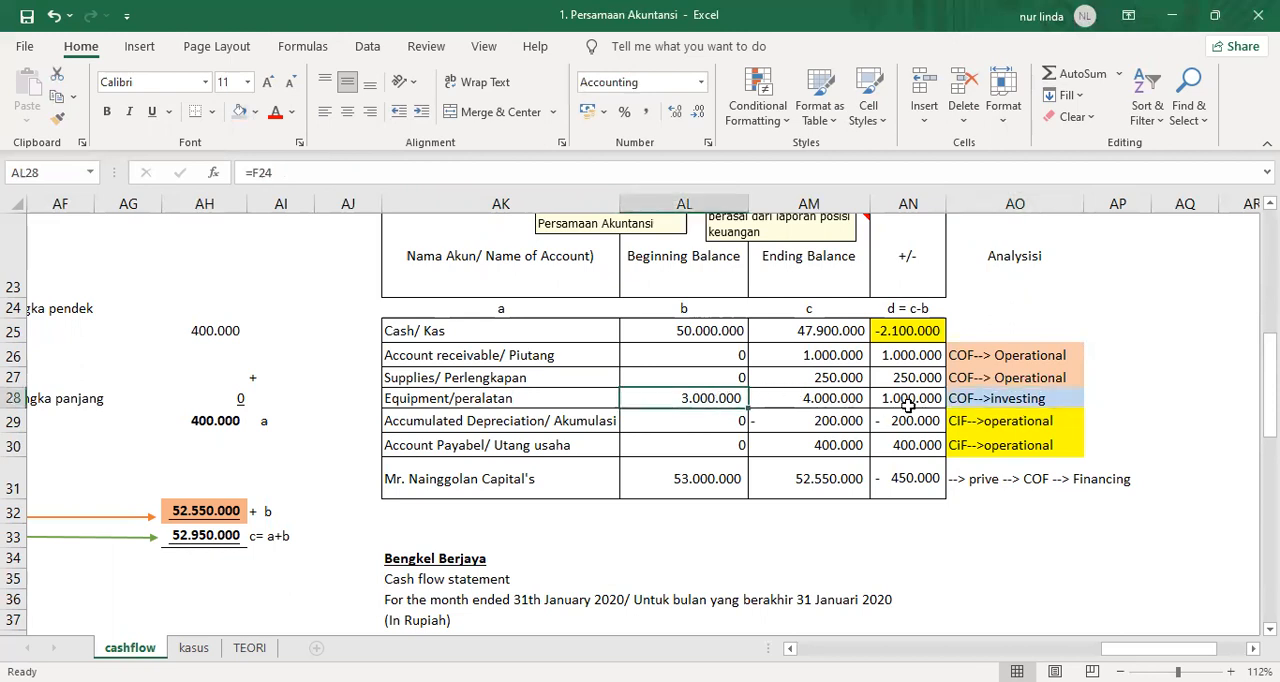
left_click(812, 396)
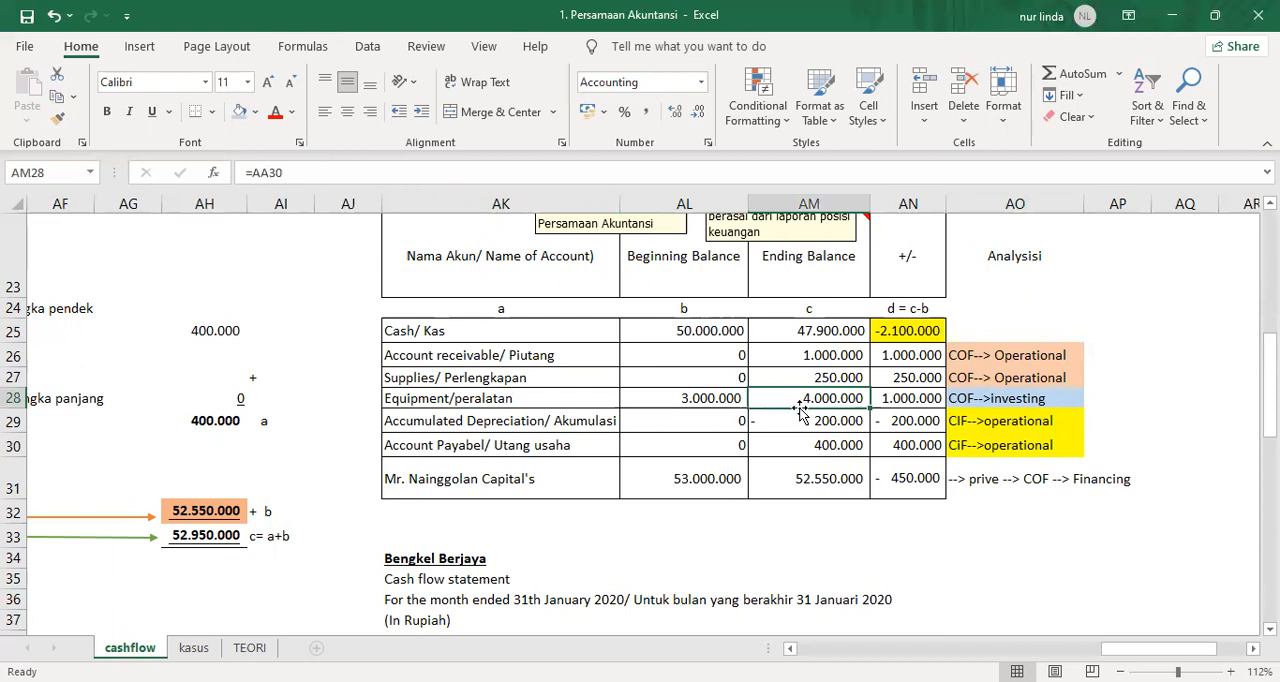
scroll(800, 412, "down", 10)
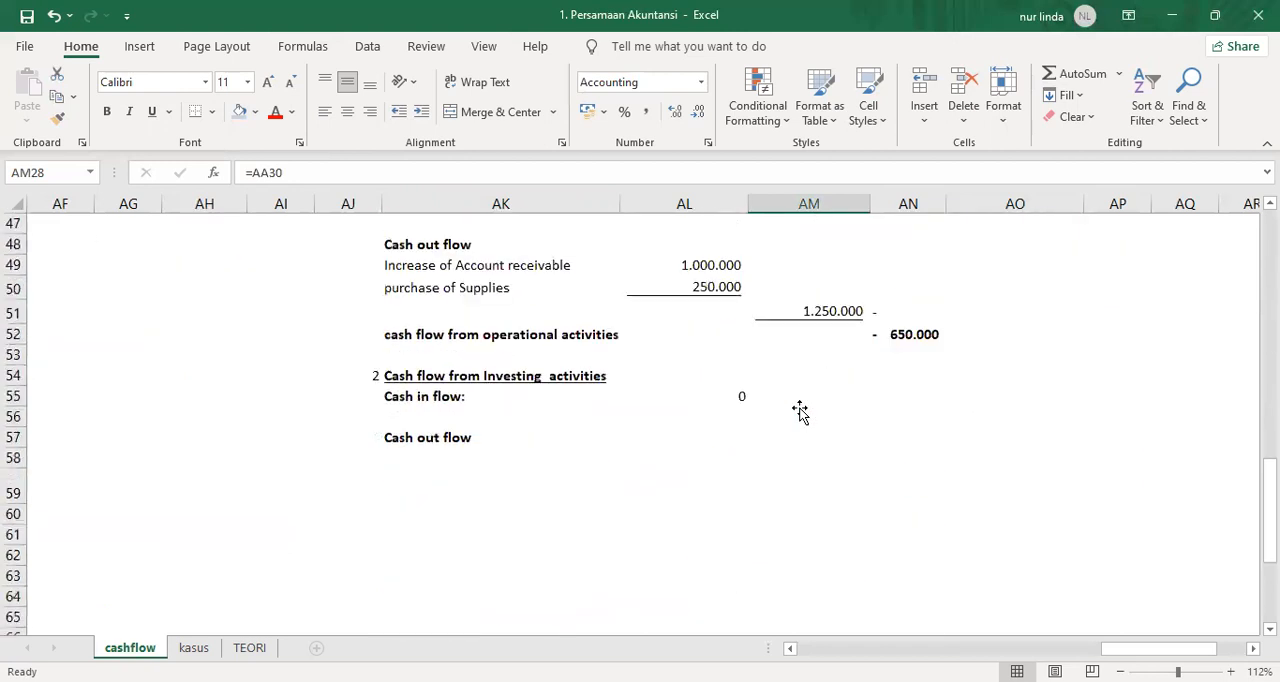
scroll(705, 419, "up", 2)
left_click(736, 424)
left_click(738, 436)
type("=")
scroll(786, 434, "up", 7)
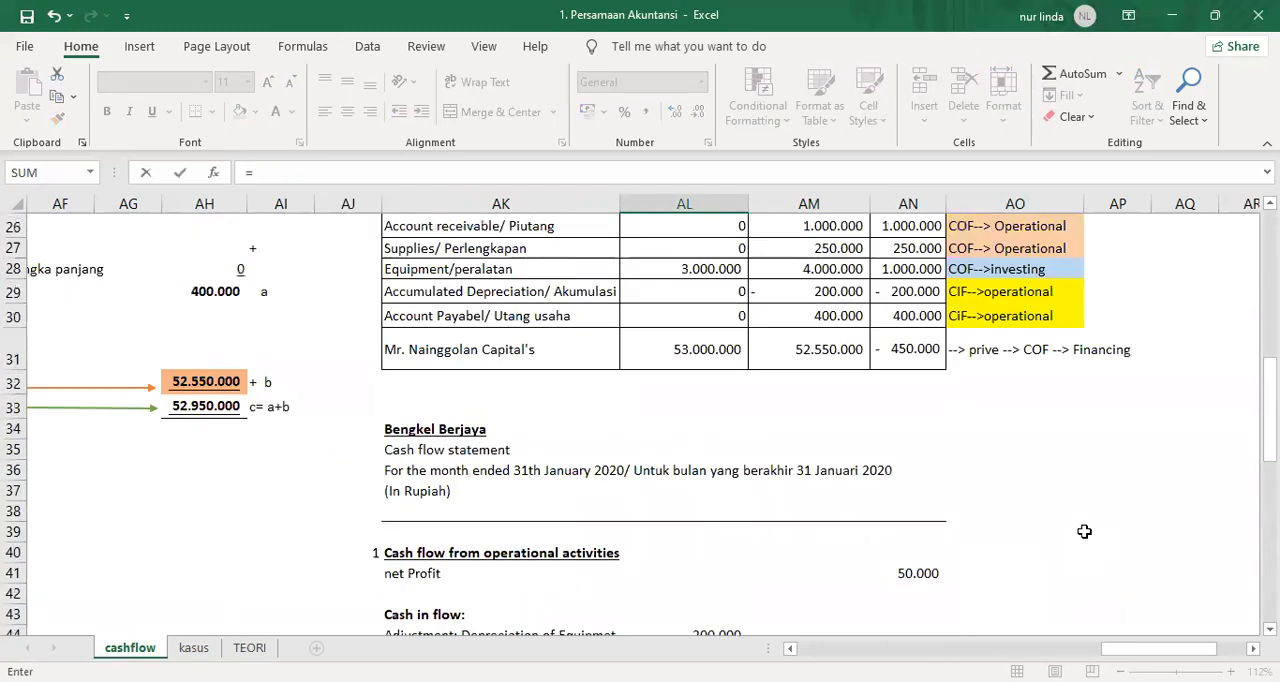
left_click(923, 266)
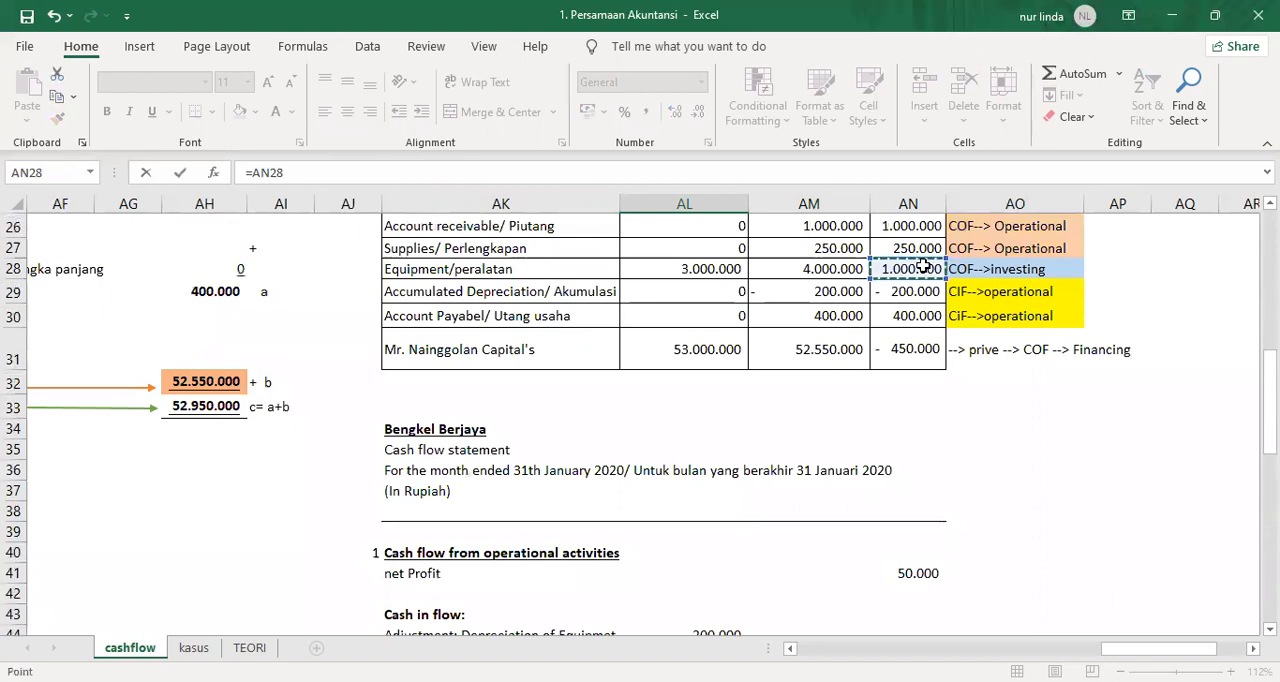
key("Return")
key("Up")
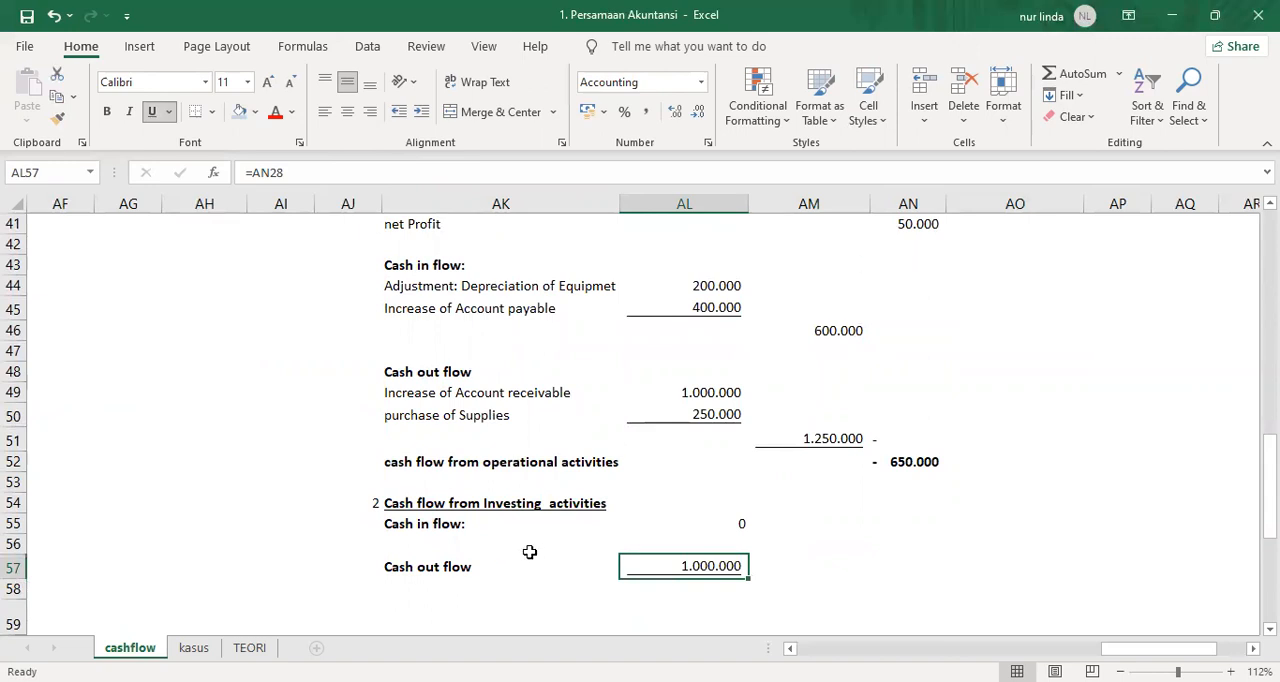
Move the linked equipment outflow amount from AL57 down to AL58.
key("ctrl+x")
key("Down")
key("Return")
Enter the label "investing on Equipment" in AK58 for the investing outflow.
key("Left")
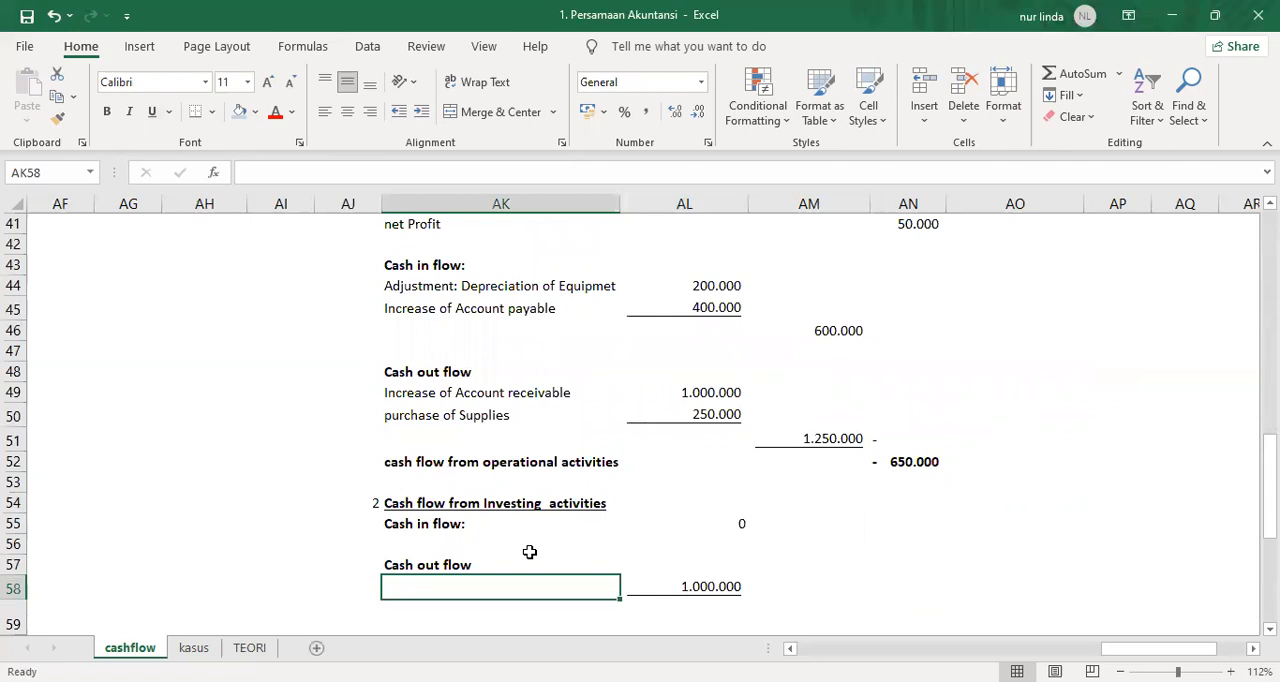
type("I")
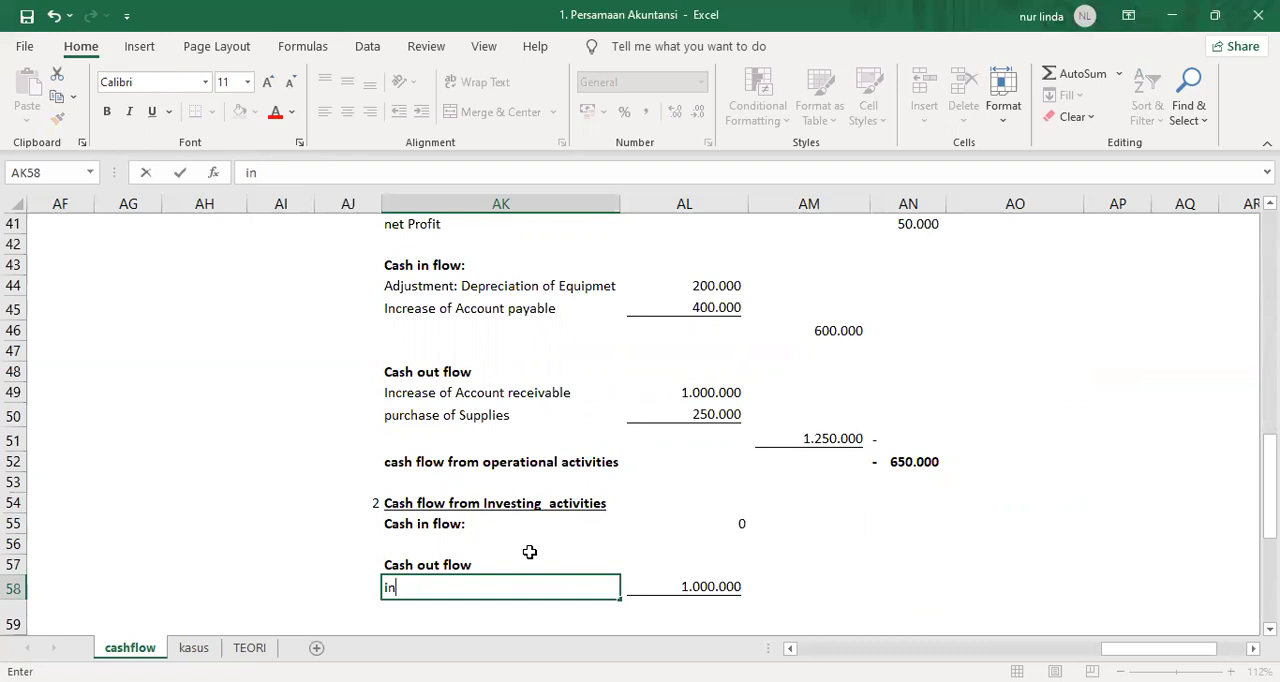
type("vesting on")
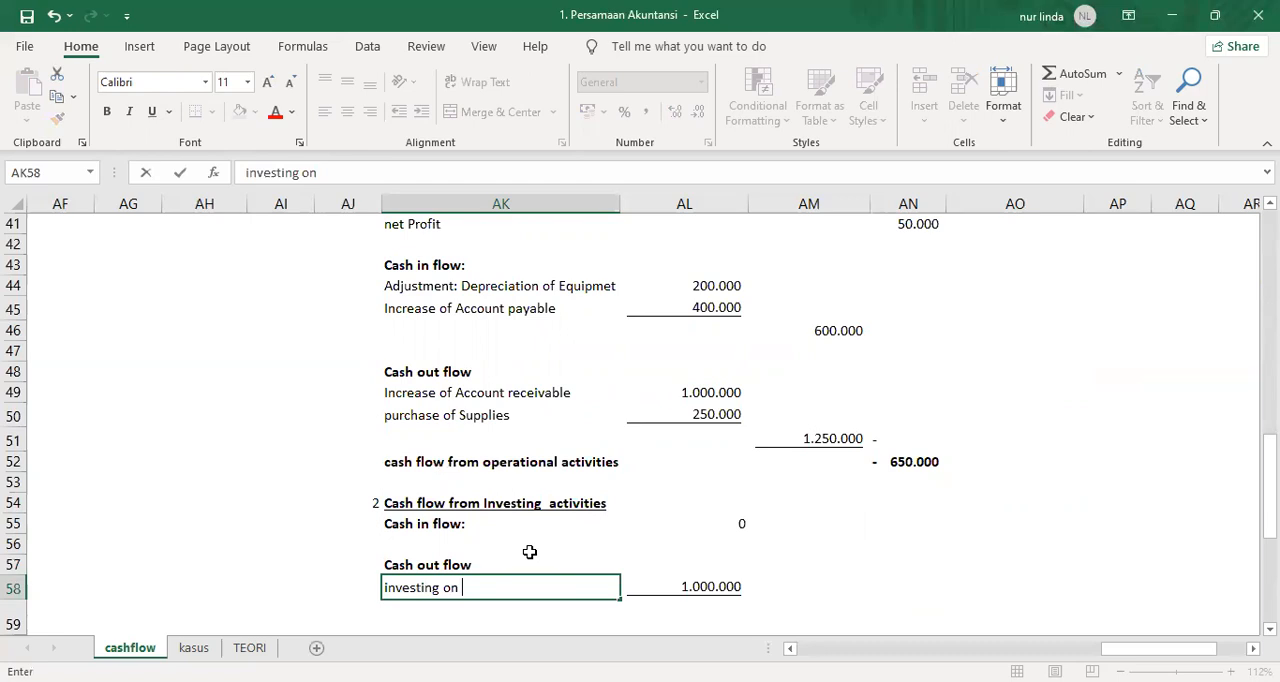
type(" Equipm")
key("Return")
Calculate the net investing cash flow in AM59 with =AL55-AL58.
key("Up")
key("Right")
key("Right")
key("Down")
type("=")
key("Left")
key("Up")
key("Up")
key("Up")
key("Up")
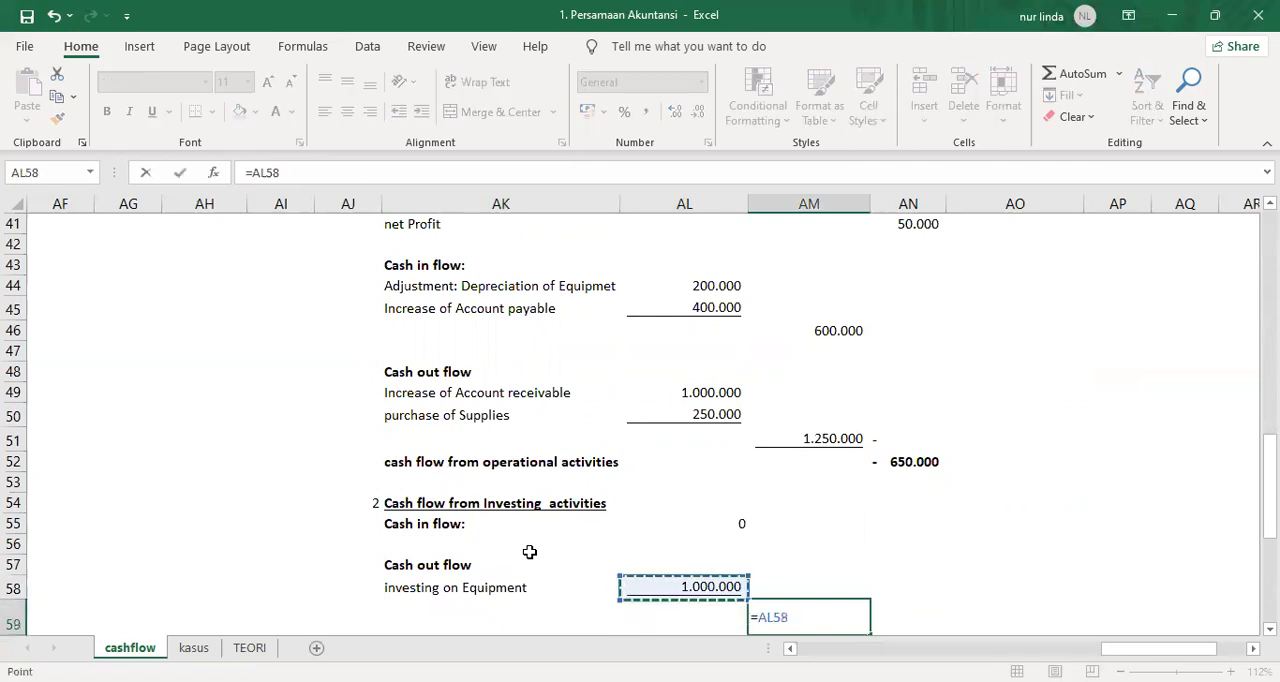
type("-")
key("Left")
key("Up")
key("Return")
Enter a minus sign "-" in AM58 beside the equipment outflow amount.
key("Up")
key("Up")
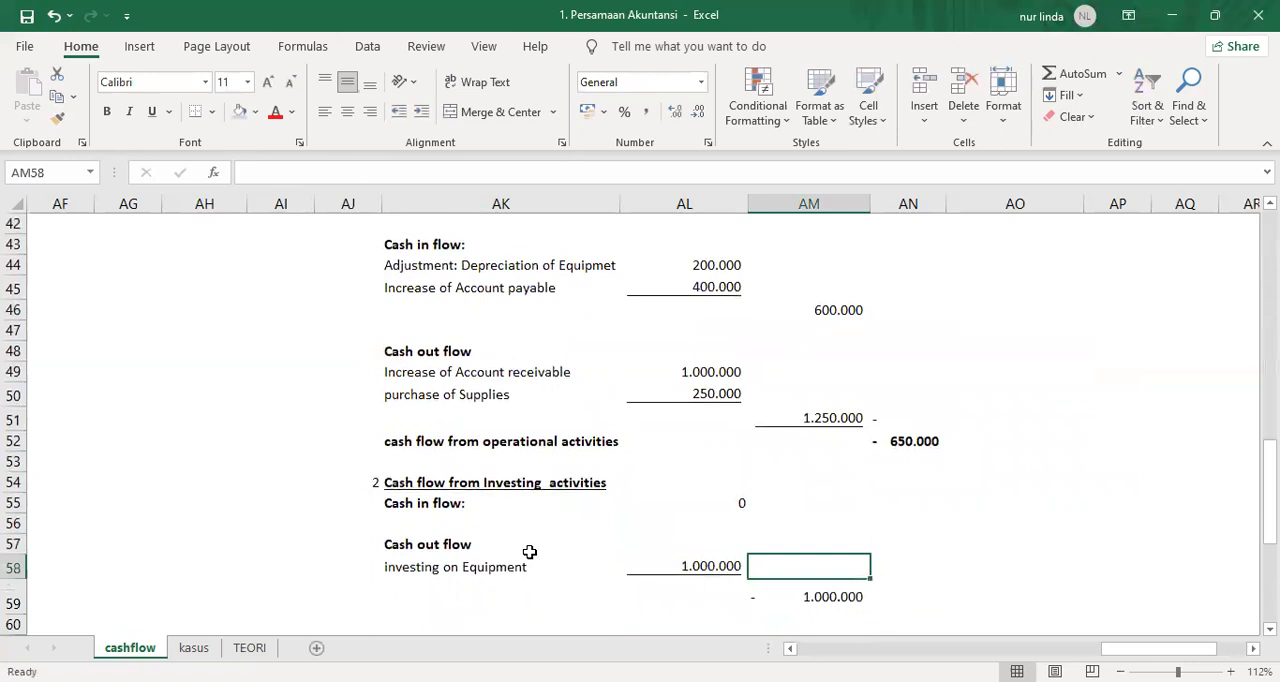
key("Return")
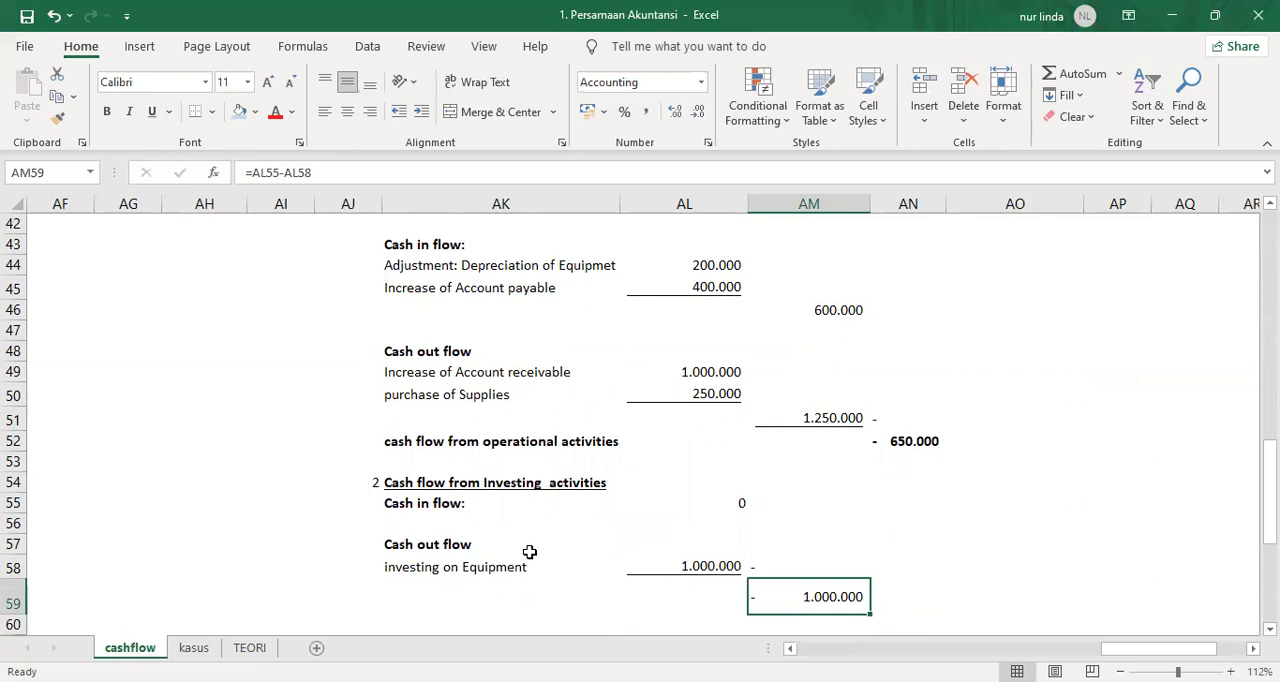
Move the net investing cash flow formula from AM59 to AN59.
key("ctrl+x")
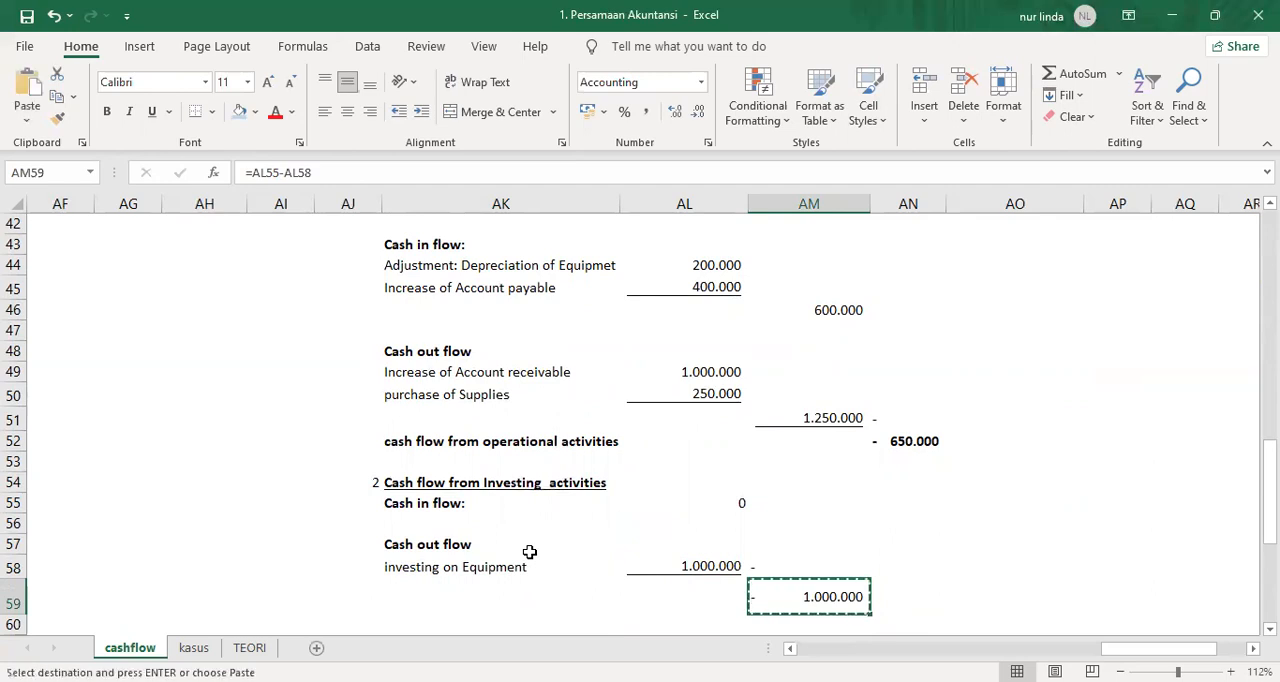
key("Right")
key("ctrl+v")
Reuse the AK52 operational total label in AK59, reworded as "cash flow from investing activities", keeping the original label in AK52.
key("Left")
key("Left")
key("Left")
key("Up")
key("Up")
key("Up")
key("Up")
key("Up")
key("Up")
key("Up")
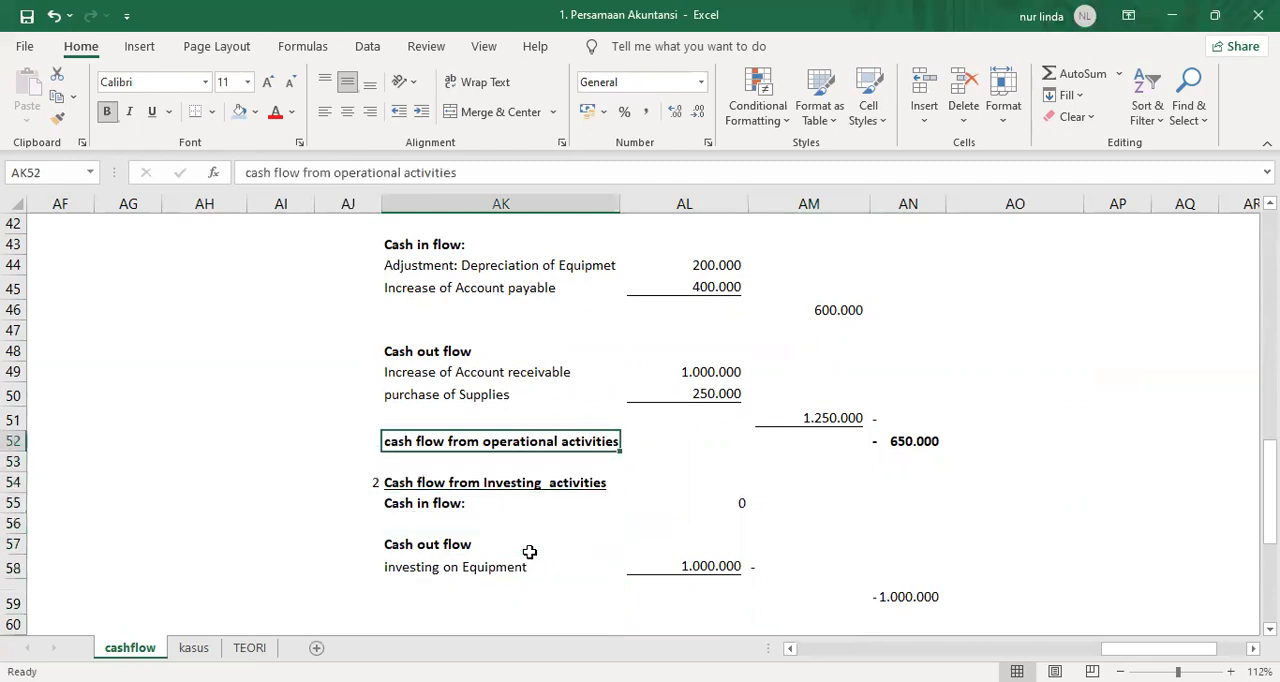
key("ctrl+x")
key("Down")
key("Down")
key("Down")
key("Down")
key("Down")
key("Down")
key("Down")
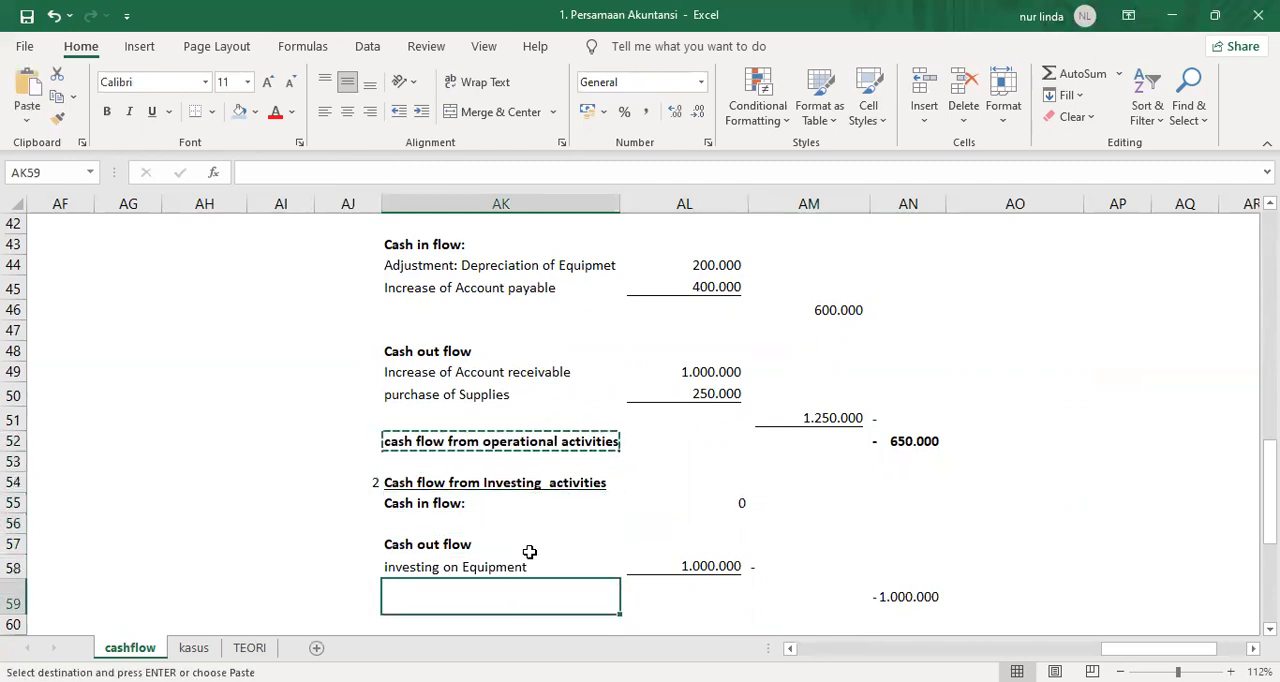
key("ctrl+v")
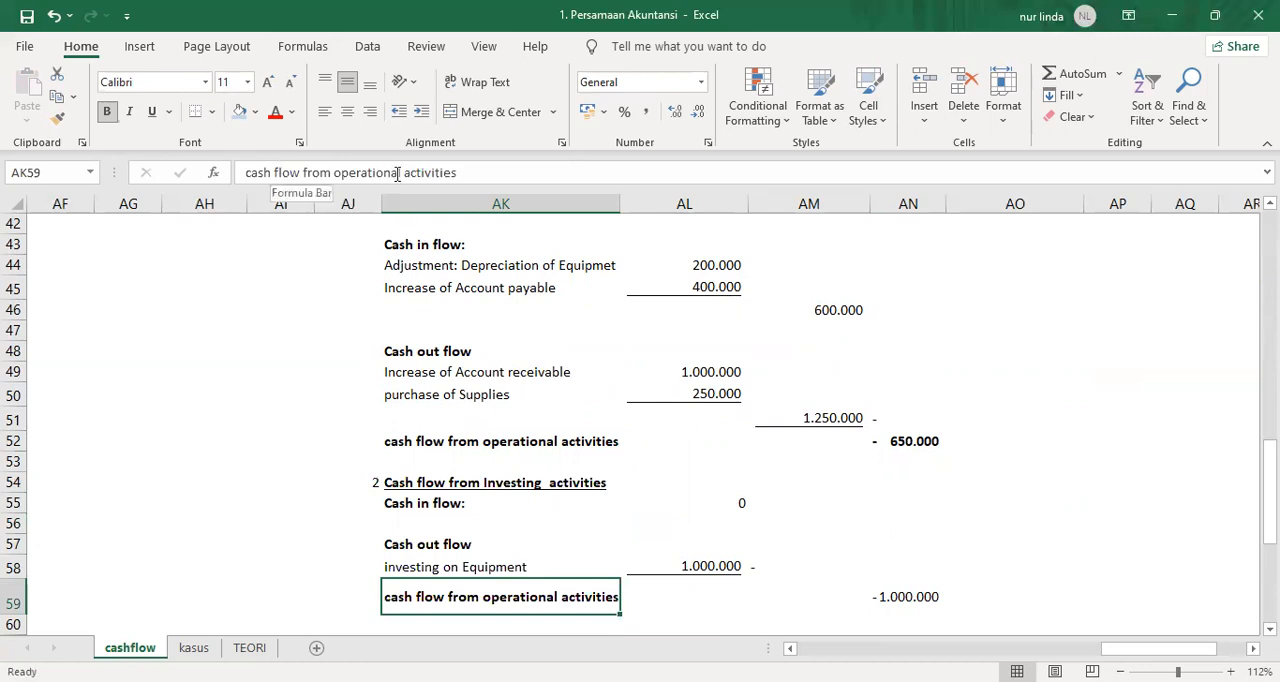
left_click_drag(403, 172, 336, 171)
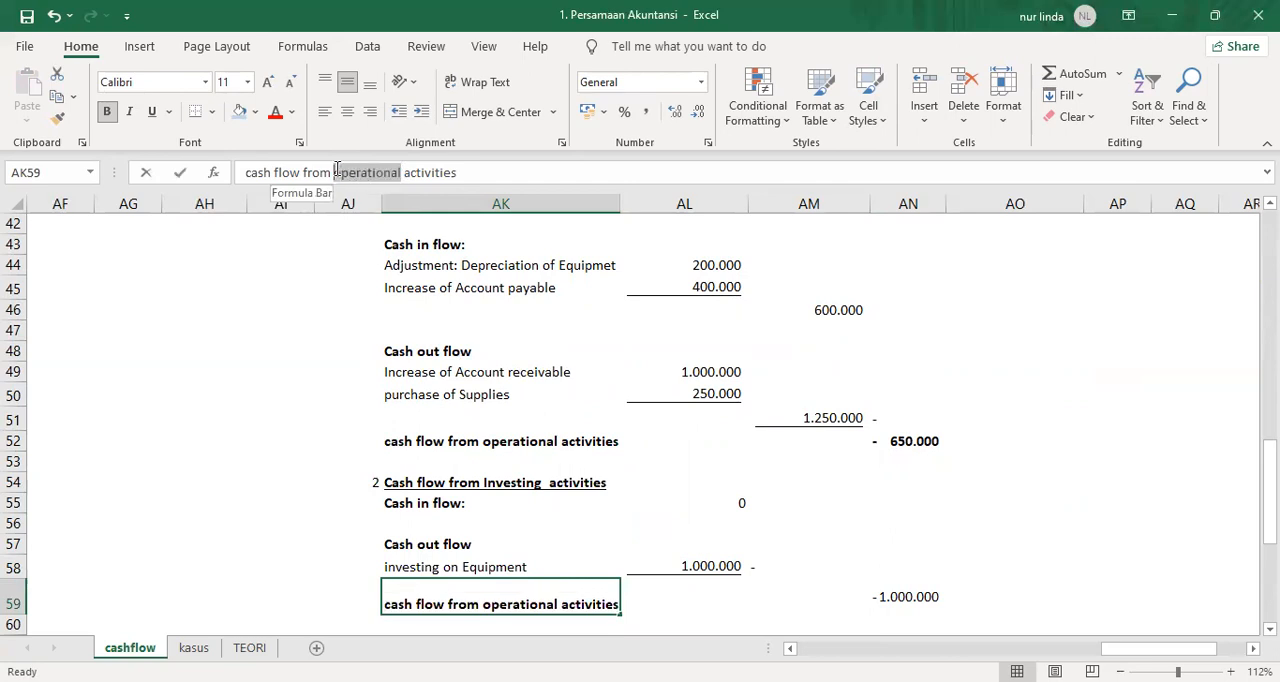
type("investing")
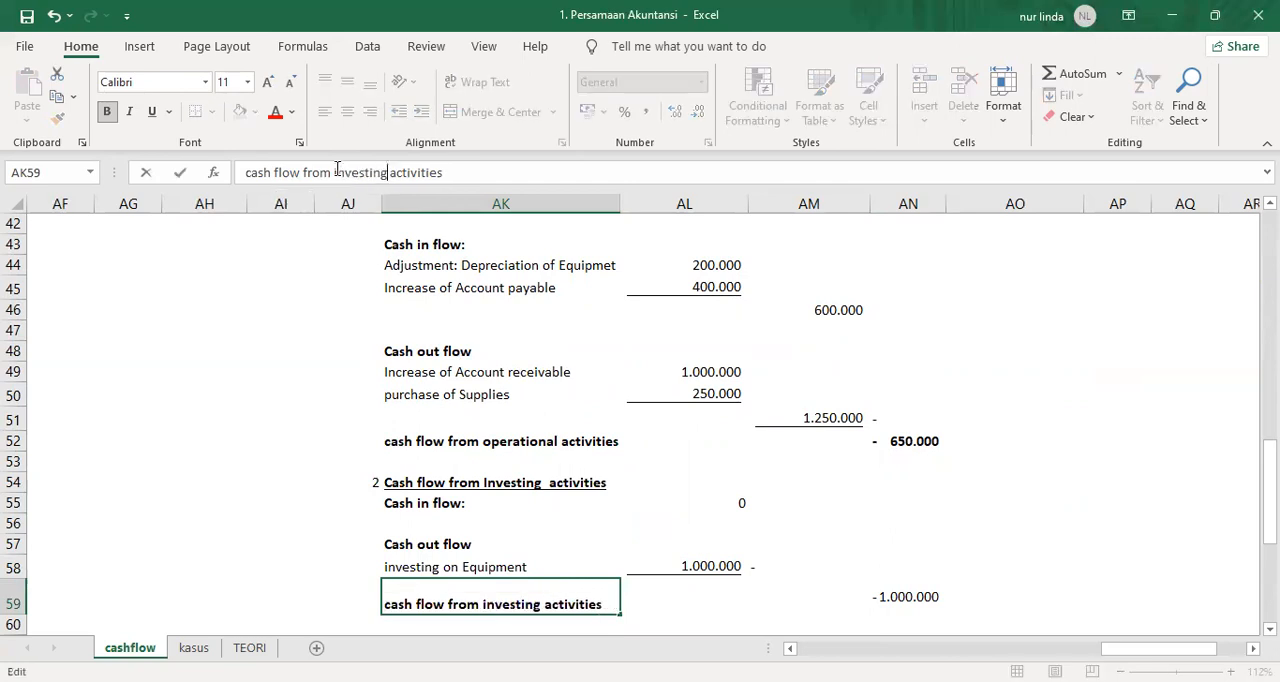
key("Return")
Make the investing cash flow total row, AK59 through AN59, bold.
key("Up")
key("shift+Right")
key("shift+Right")
key("shift+Right")
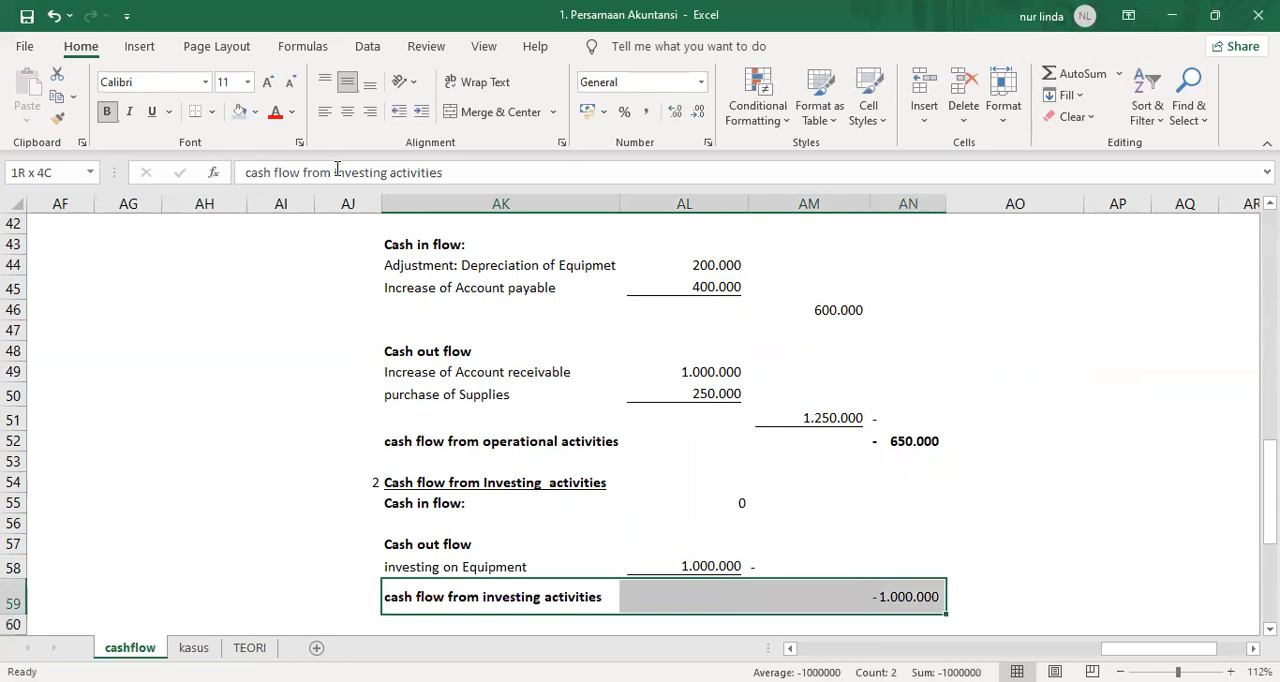
key("ctrl+b")
key("ctrl+b")
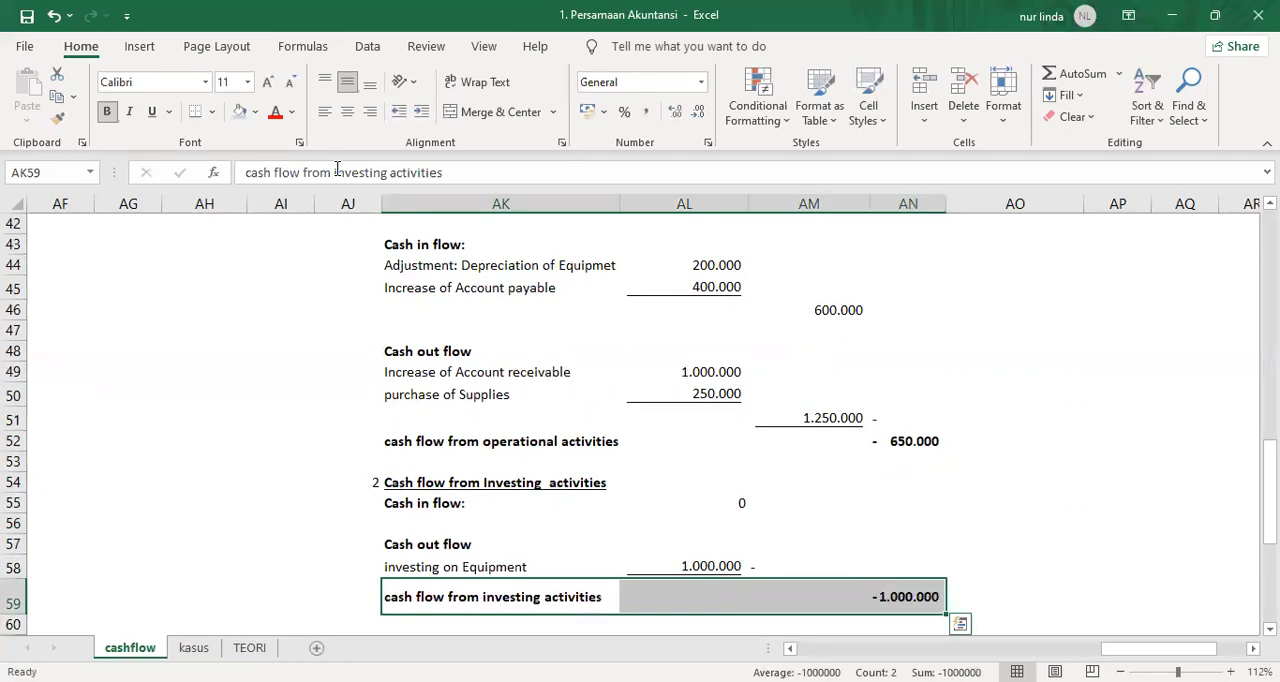
Enter the section number 3 in AJ61 below the investing section.
scroll(372, 586, "down", 1)
left_click(370, 586)
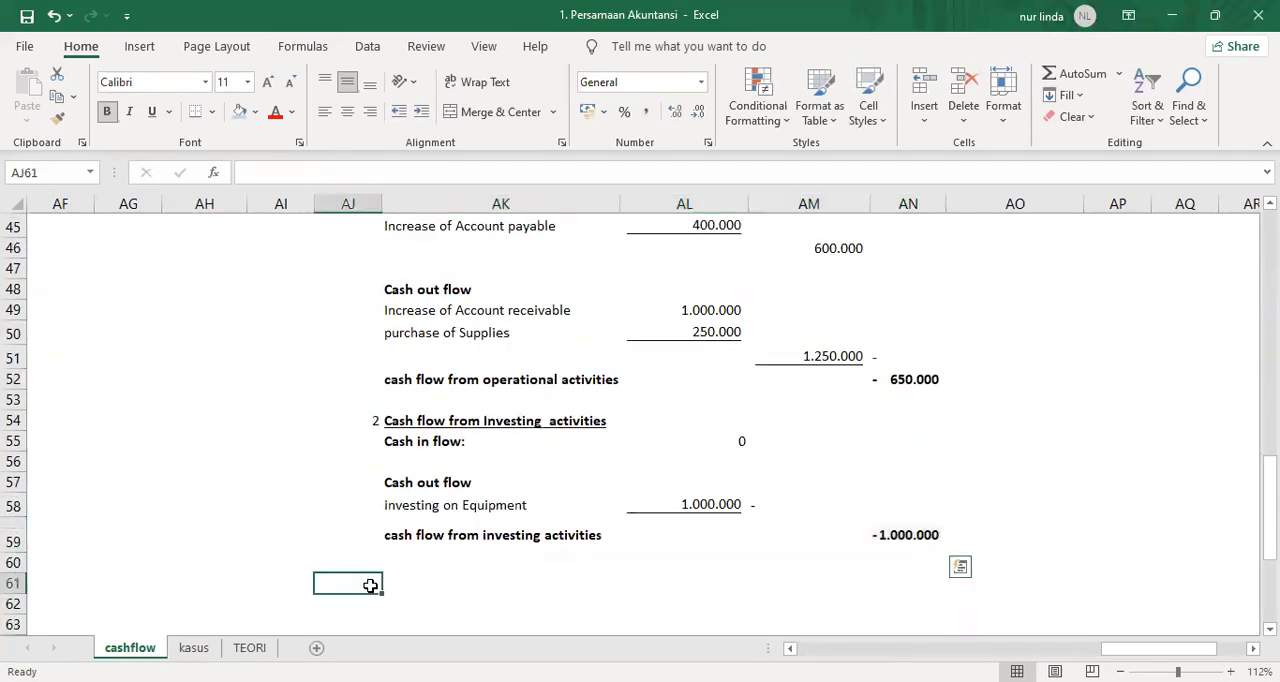
type("3")
key("Return")
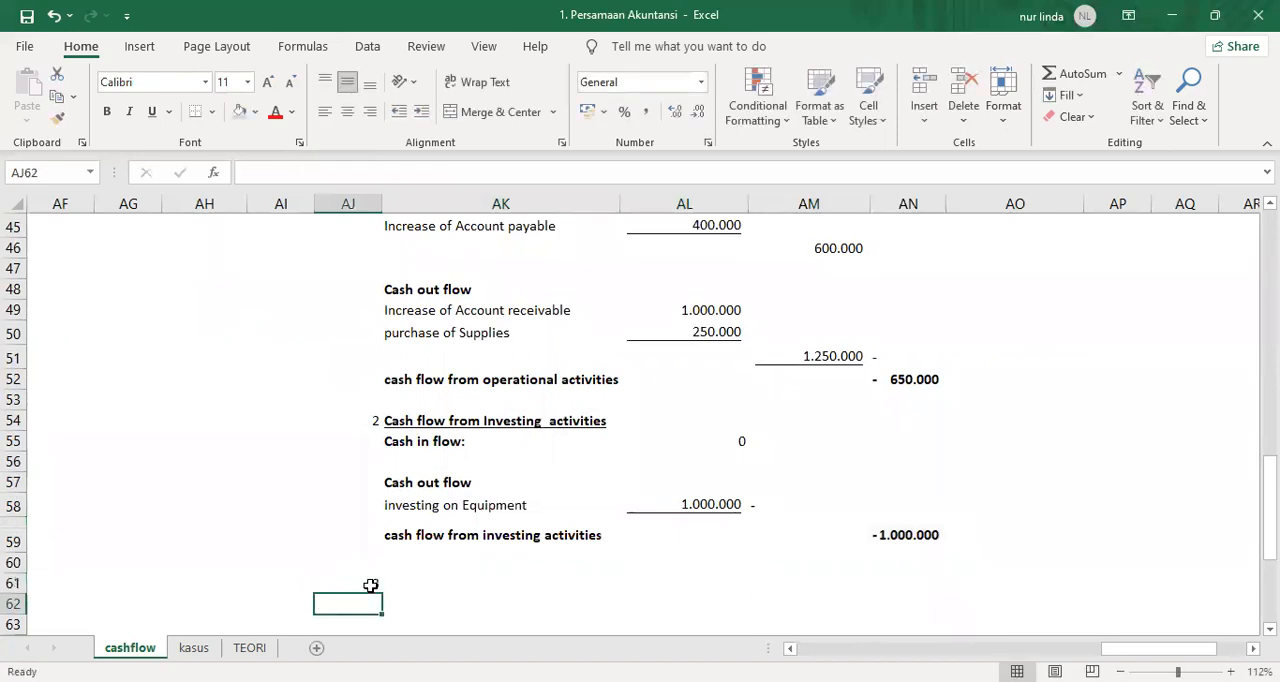
Copy the underlined investing section heading from AK54 to AK61.
left_click(410, 421)
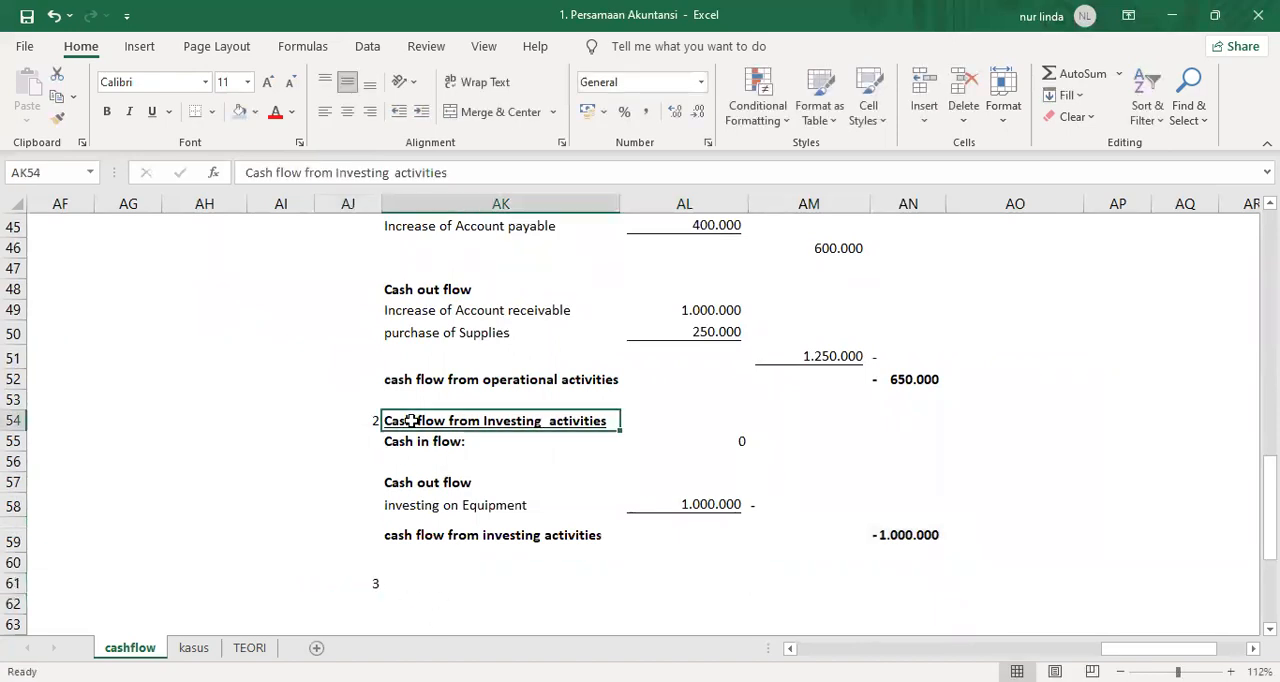
key("ctrl+c")
key("Down")
key("Down")
key("Down")
key("Down")
key("Down")
key("Down")
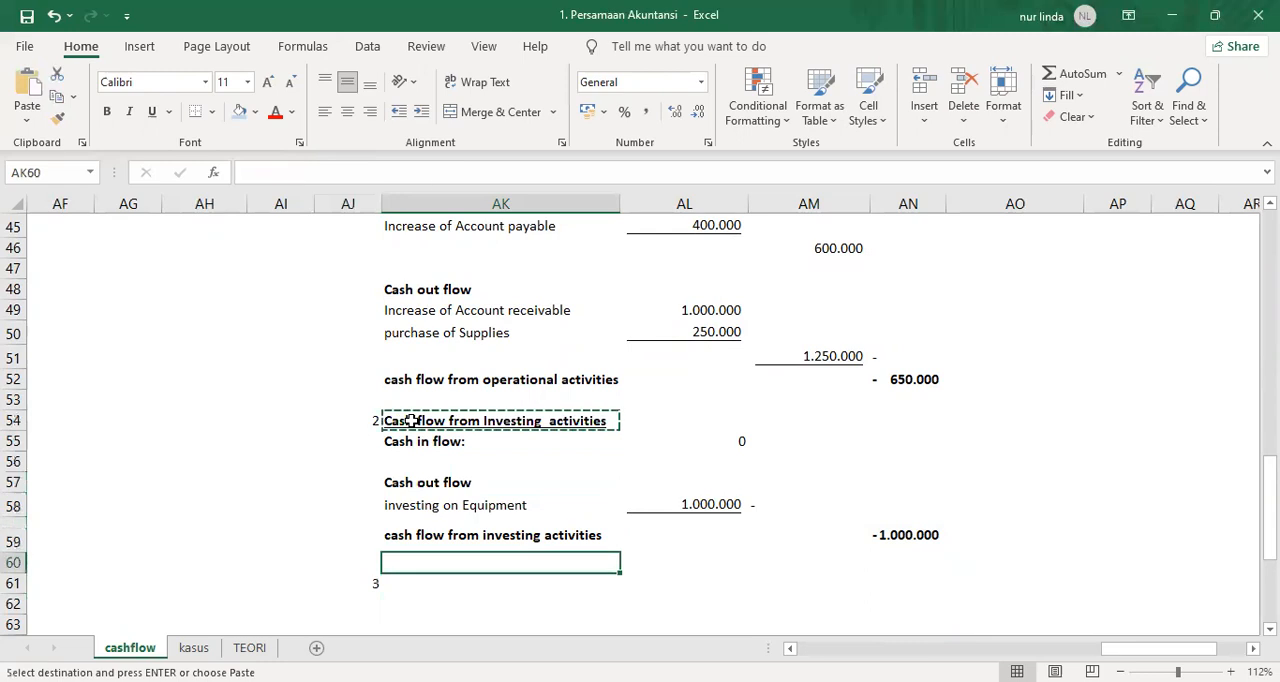
key("Down")
key("Return")
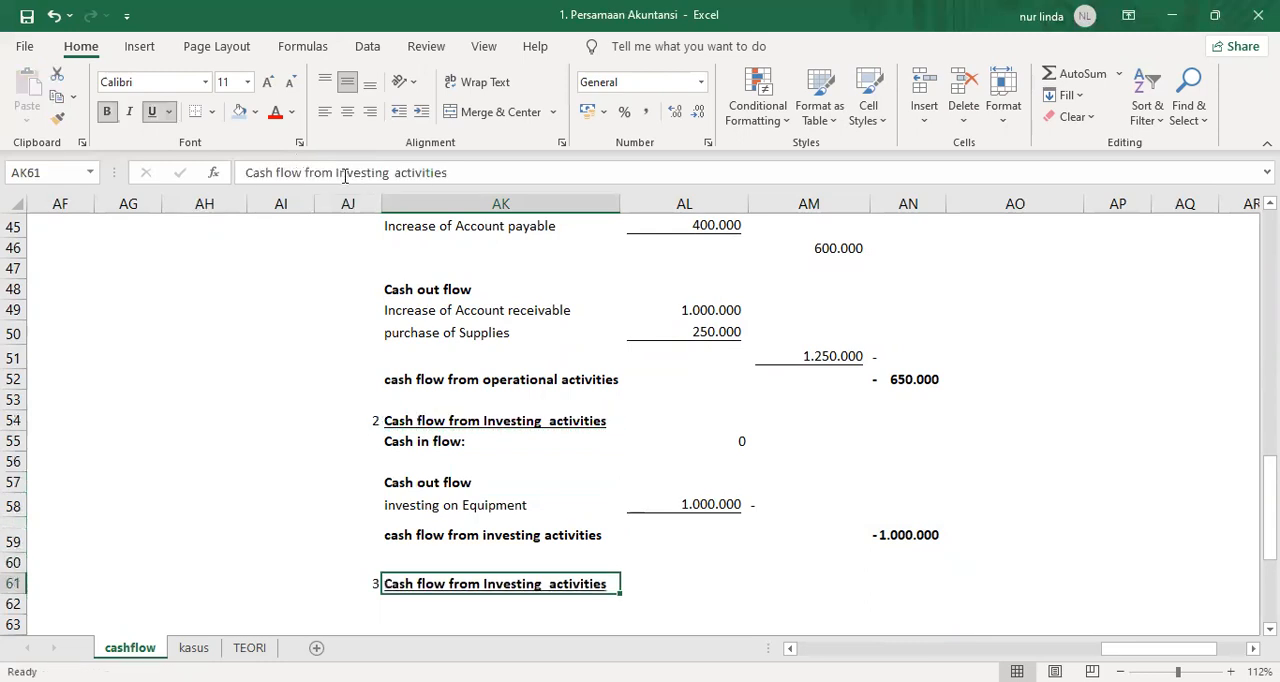
Reword the copied heading in AK61 as "Cash flow from Financing activities".
left_click_drag(336, 174, 394, 175)
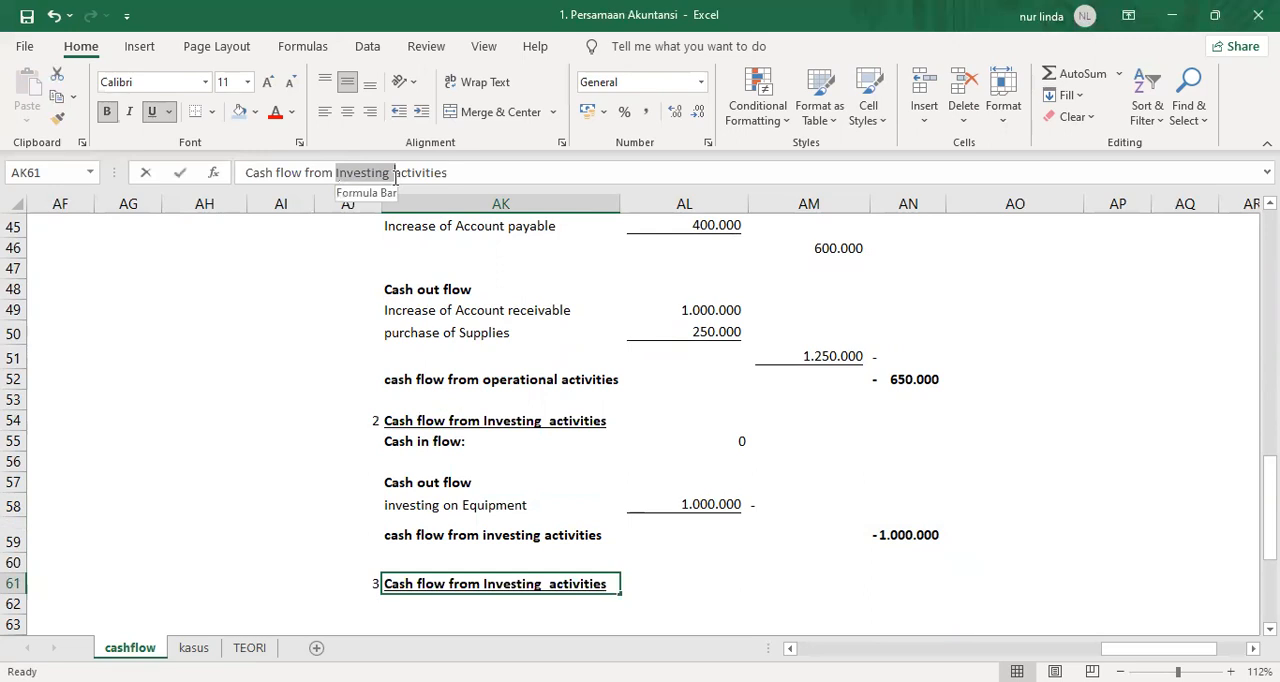
type("Fin")
key("BackSpace")
key("BackSpace")
type("inancing")
key("Return")
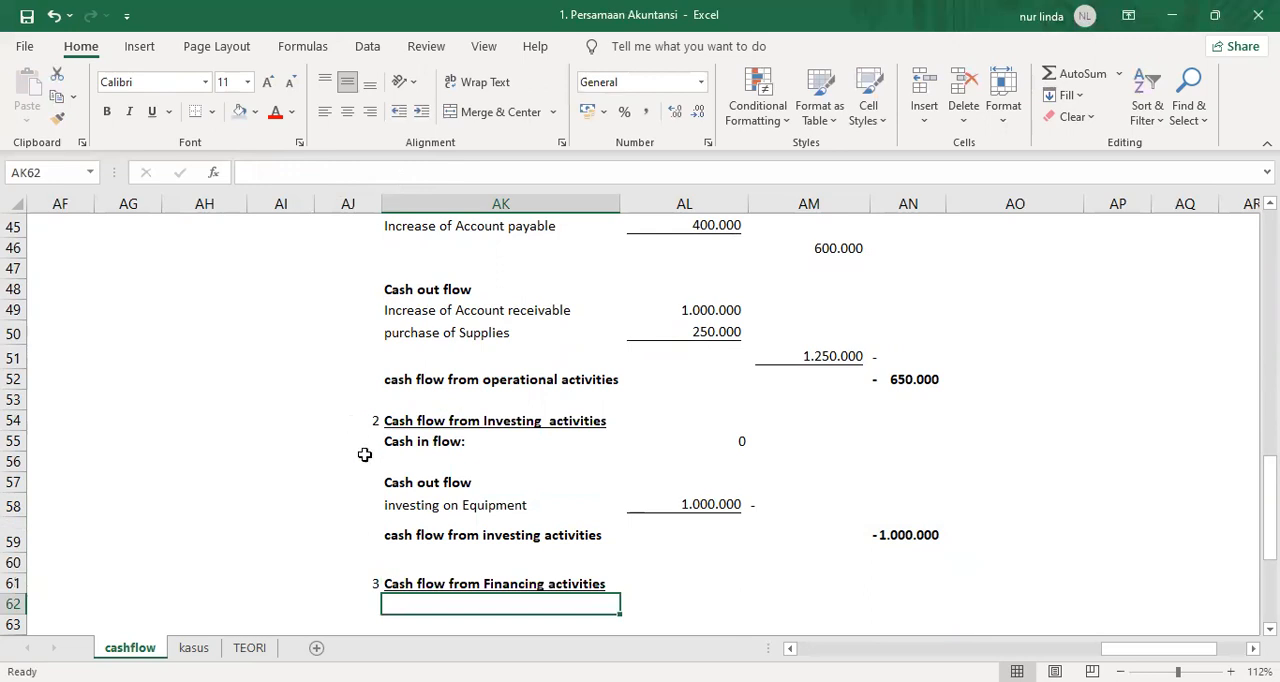
Copy the "Cash in flow:" subheading from AK55 to AK62 in the financing section.
scroll(617, 505, "down", 2)
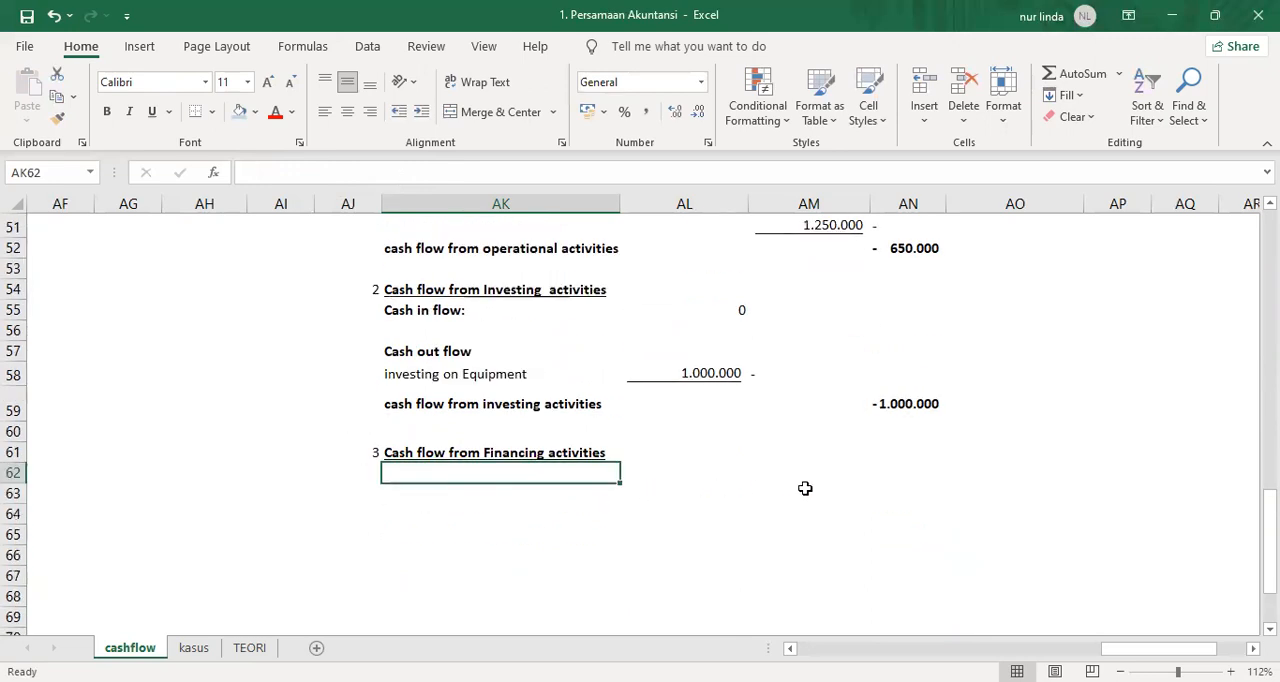
left_click(420, 311)
key("ctrl+c")
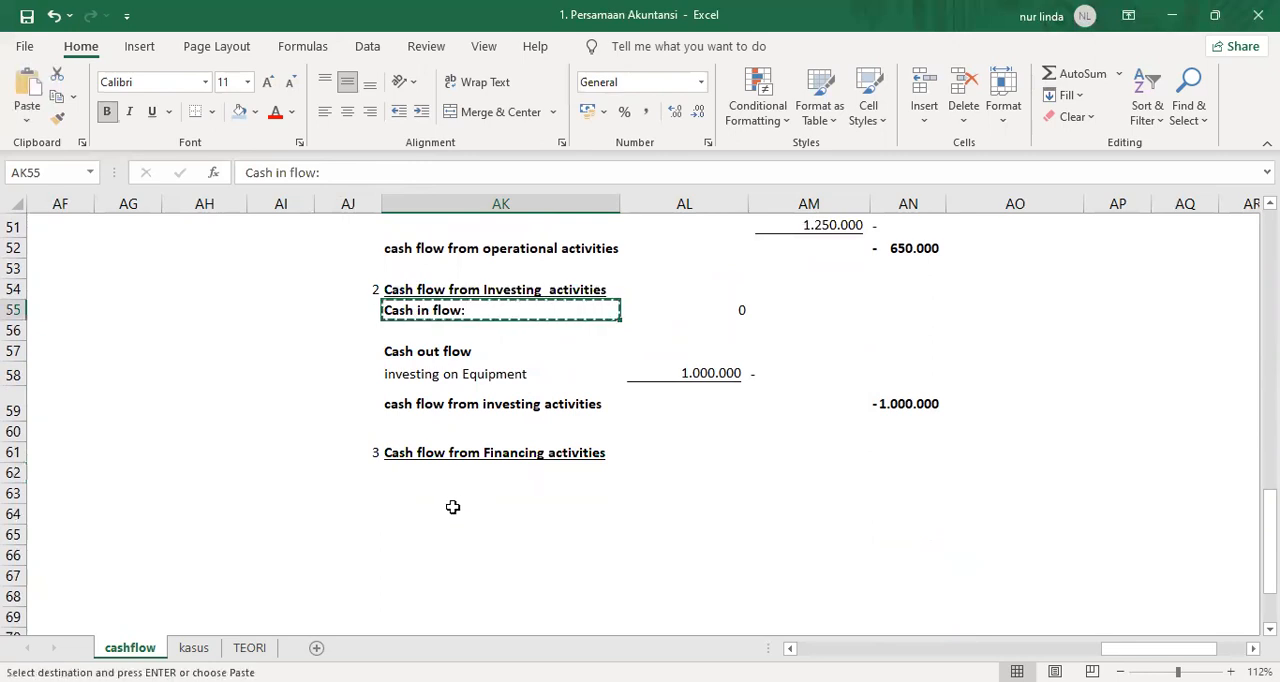
left_click(428, 471)
key("Return")
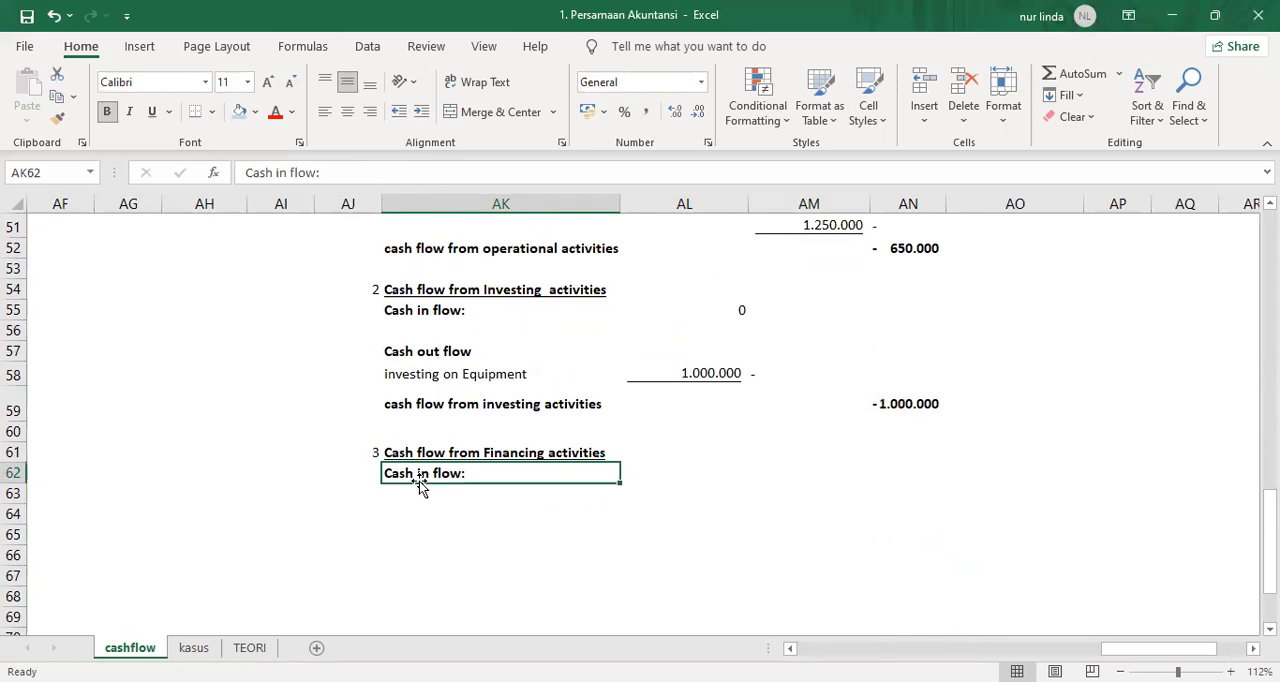
Shade the capital row's financing analysis note in AO31 light green and widen column AO to fit its text.
scroll(784, 462, "up", 10)
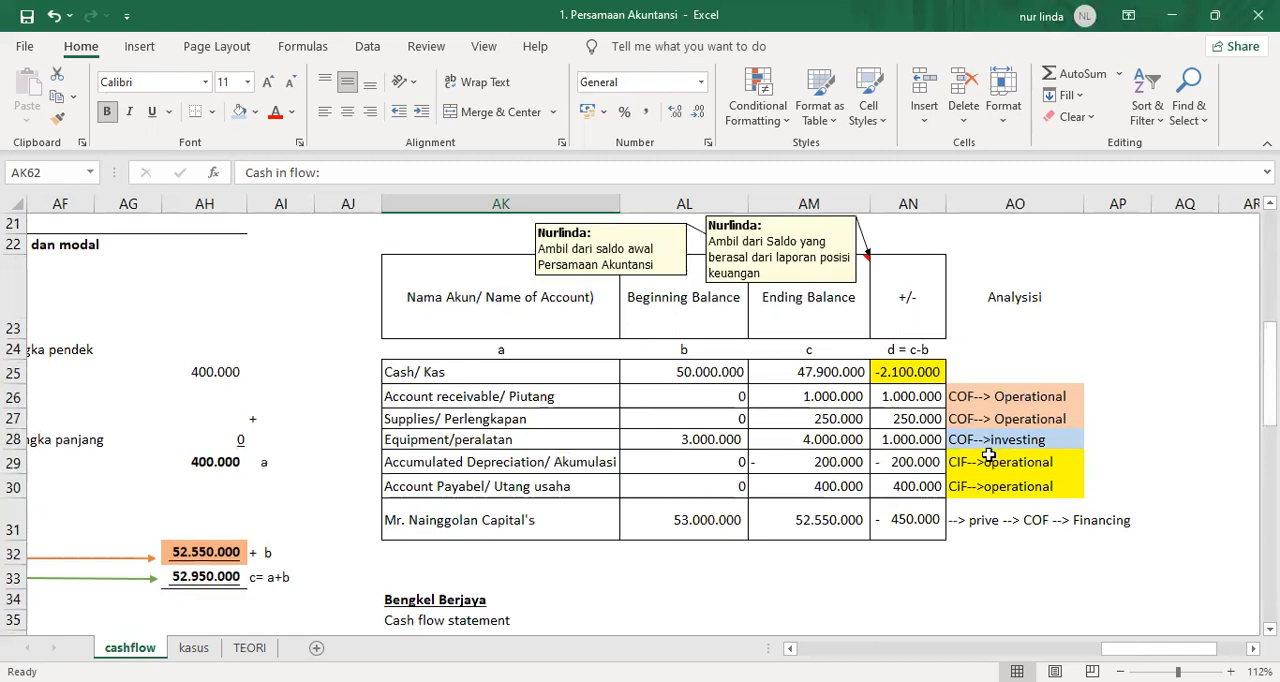
left_click(978, 526)
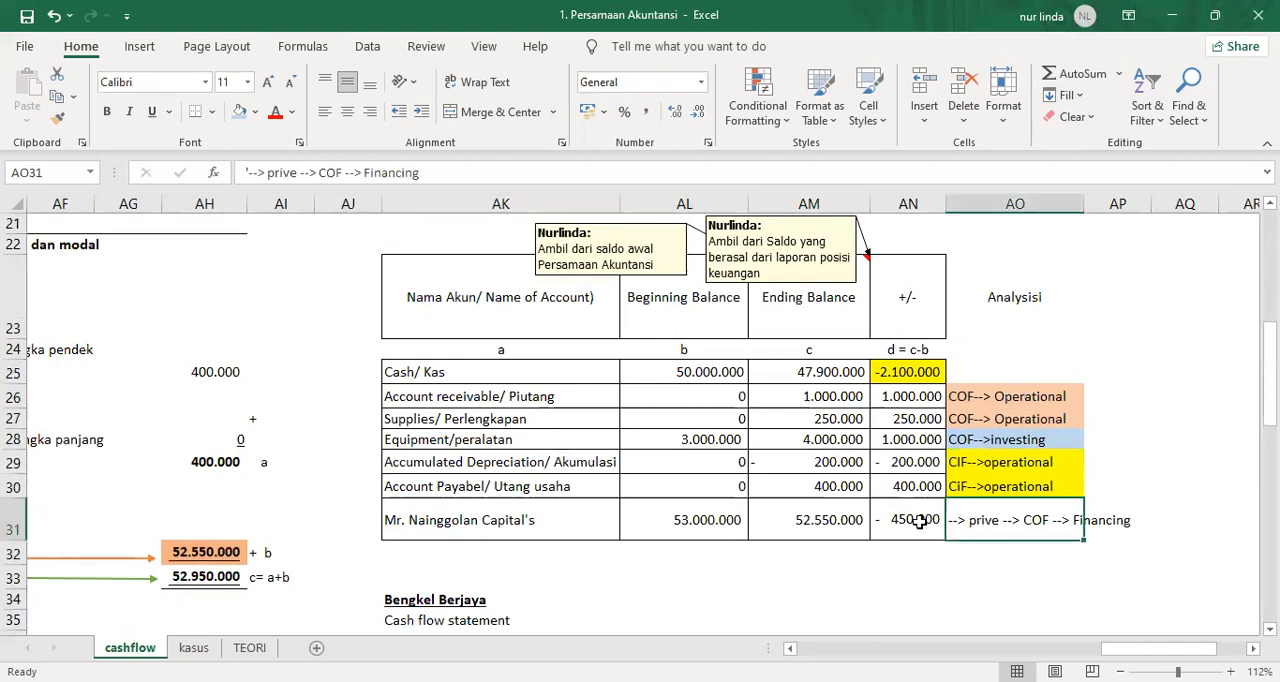
left_click(240, 112)
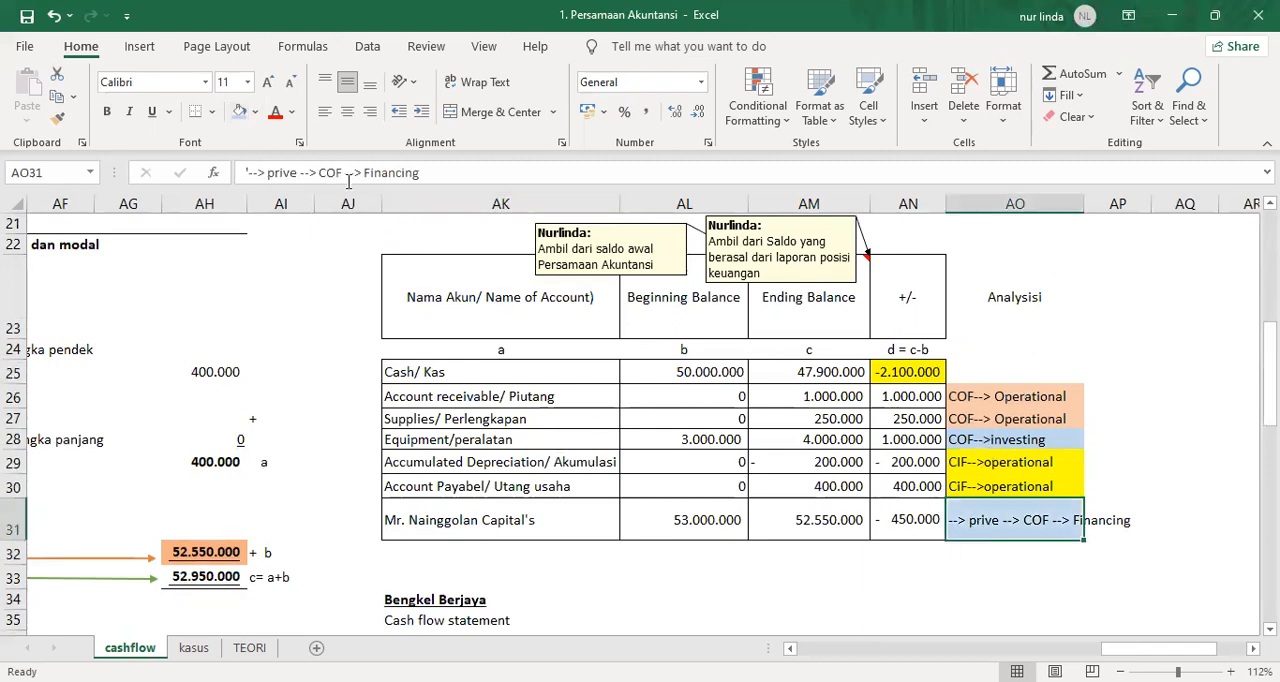
left_click(255, 112)
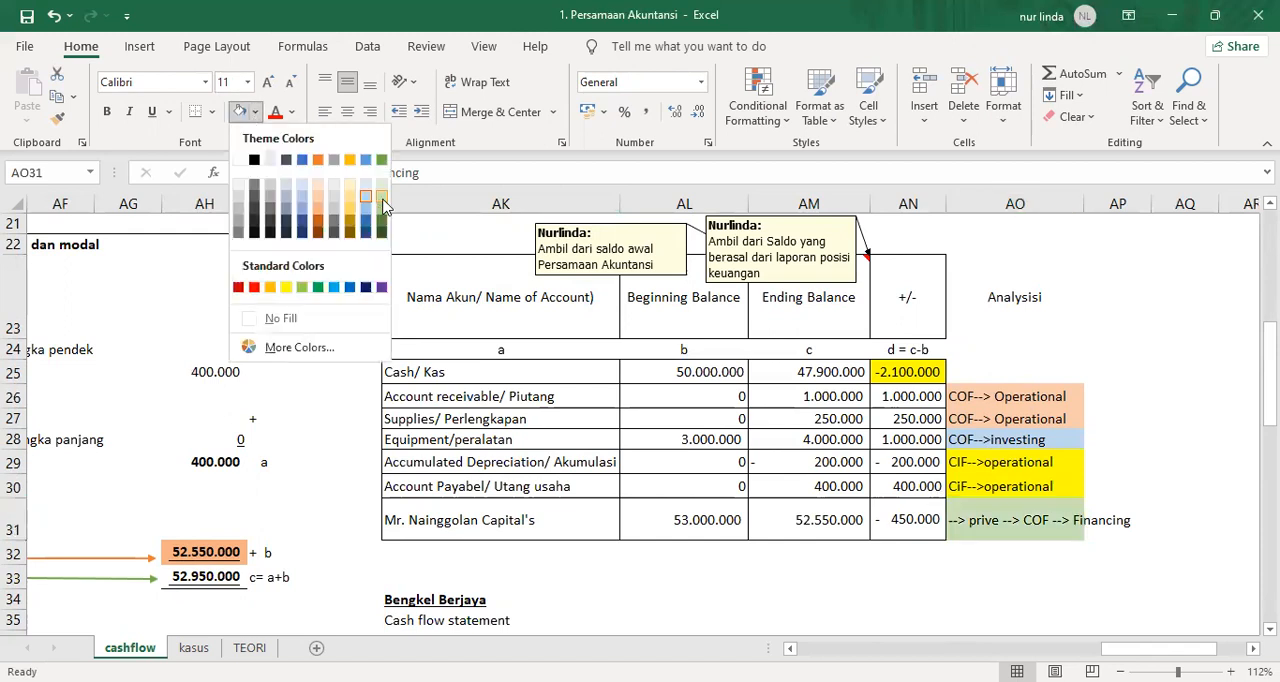
left_click(908, 520)
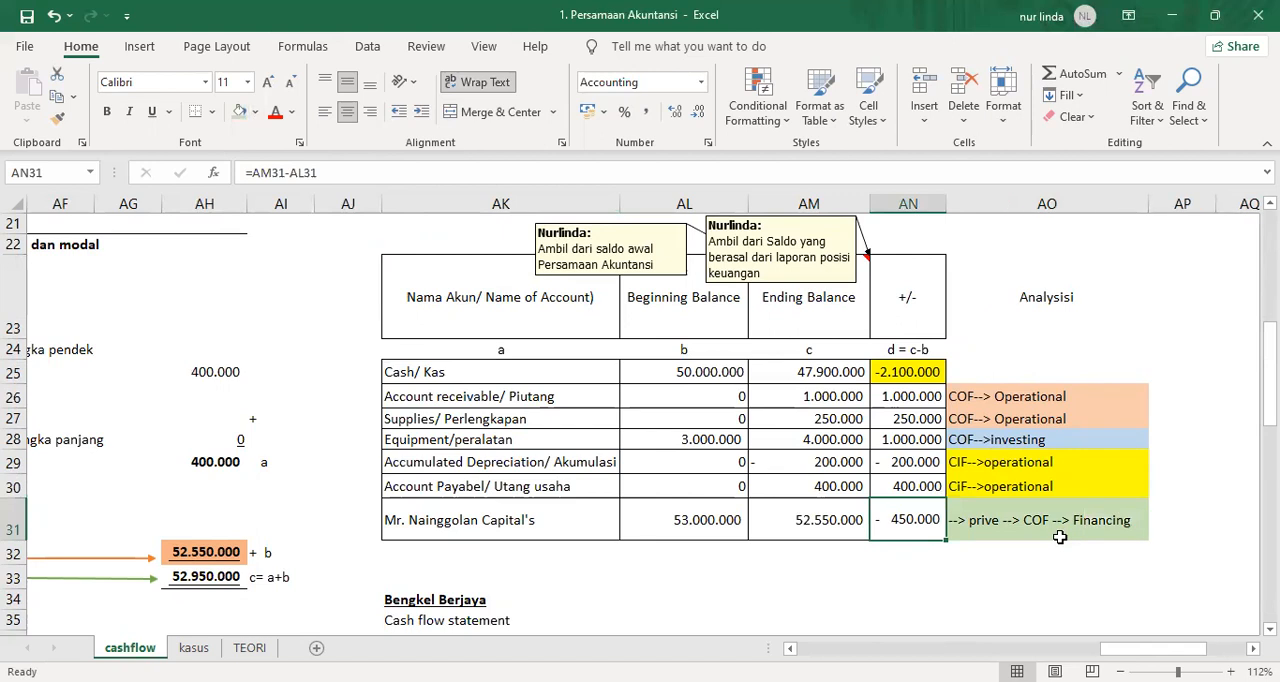
Enter 0 in AL62 as the financing cash inflow.
scroll(728, 514, "down", 6)
scroll(728, 514, "down", 3)
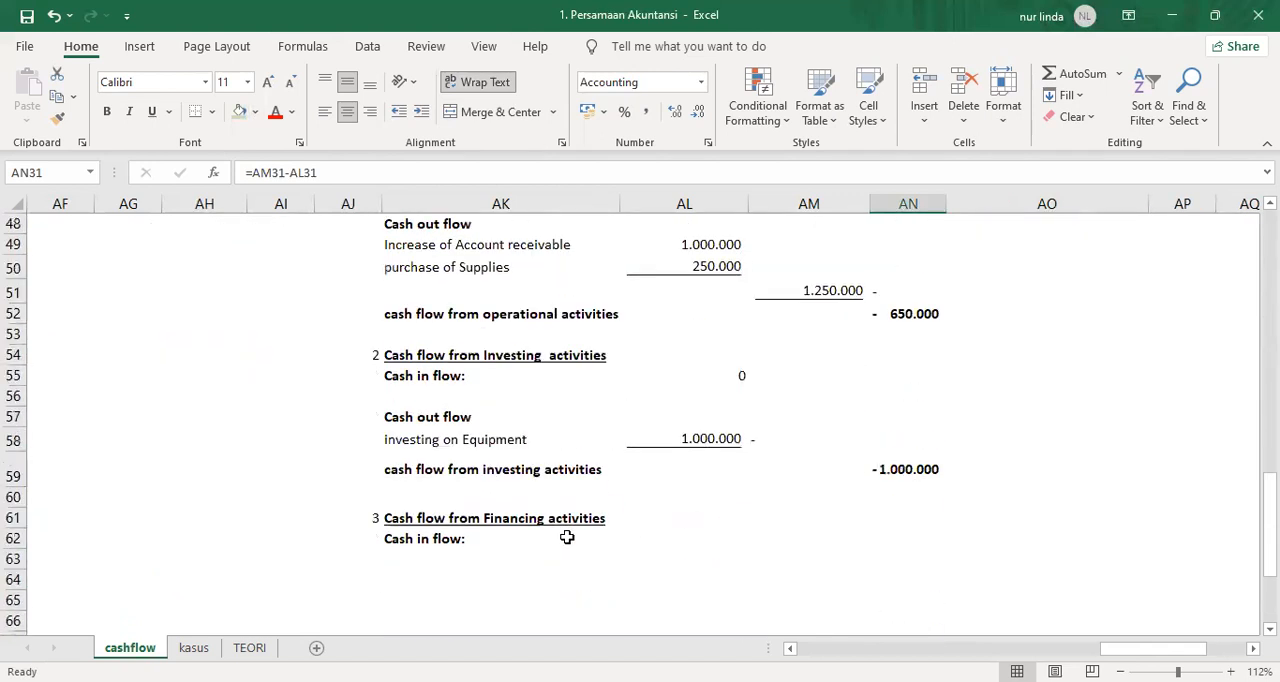
left_click(705, 540)
type("0")
key("Return")
Copy the "Cash out flow" subheading from AK57 to AK64 in the financing section.
left_click(415, 423)
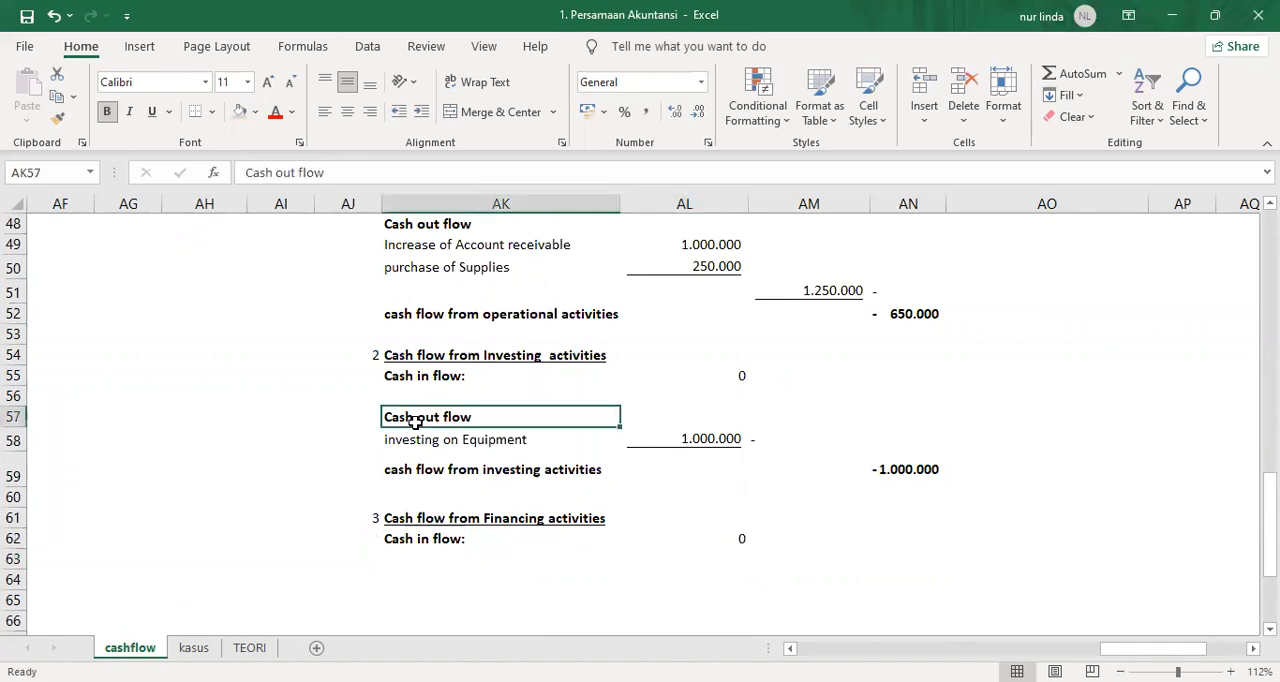
key("ctrl+c")
key("Down")
key("Down")
key("Down")
key("Down")
key("Down")
key("Down")
key("Down")
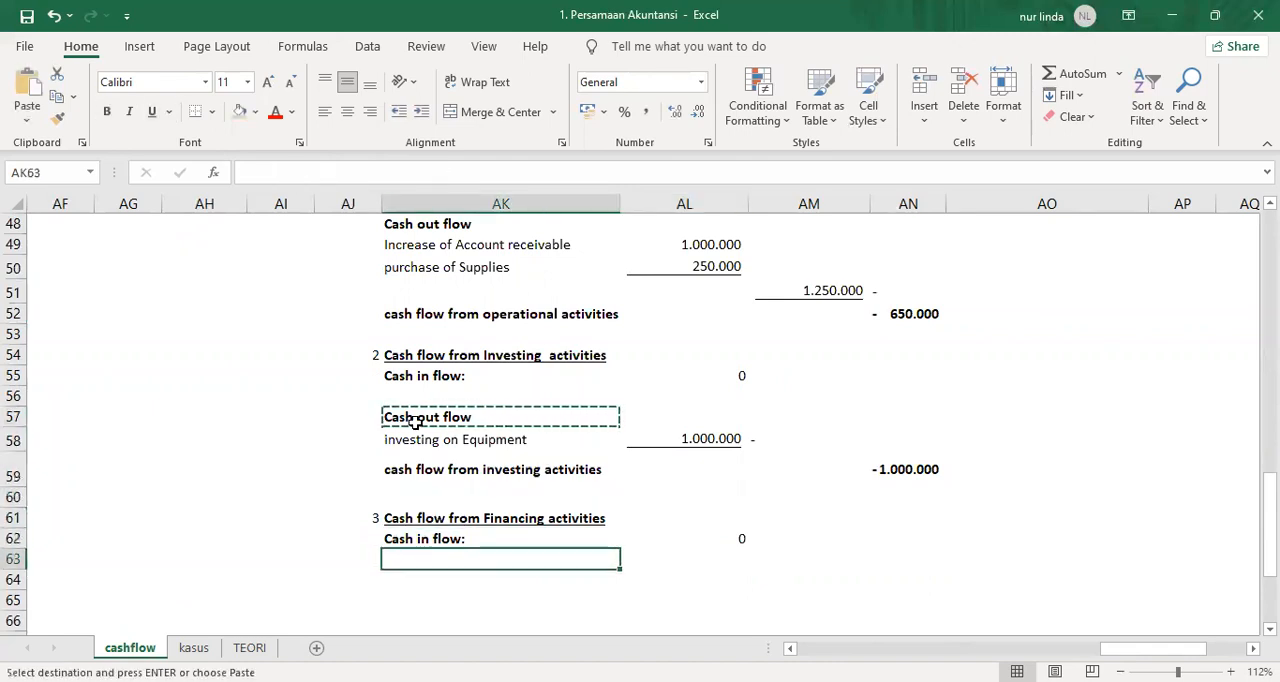
key("Return")
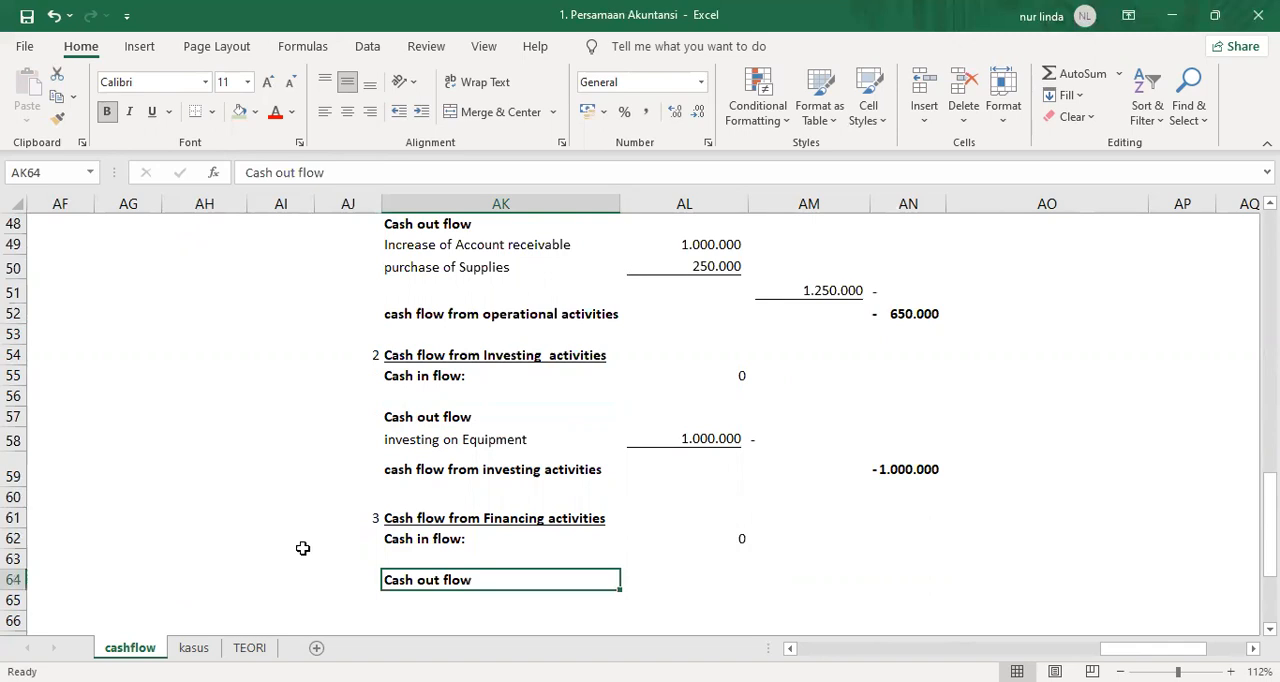
Enter the owner's withdrawal label, with the owner's name followed by "withdrawal", in AK65 under the financing cash outflow.
left_click(417, 600)
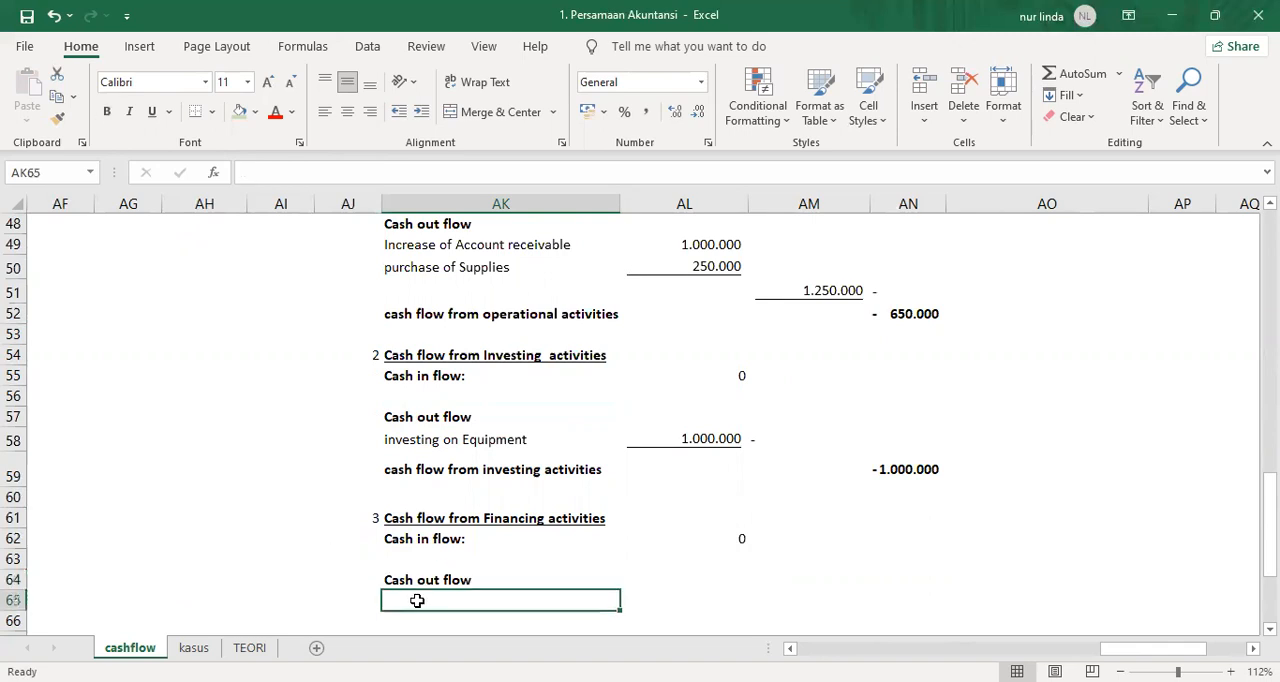
type("Mr.")
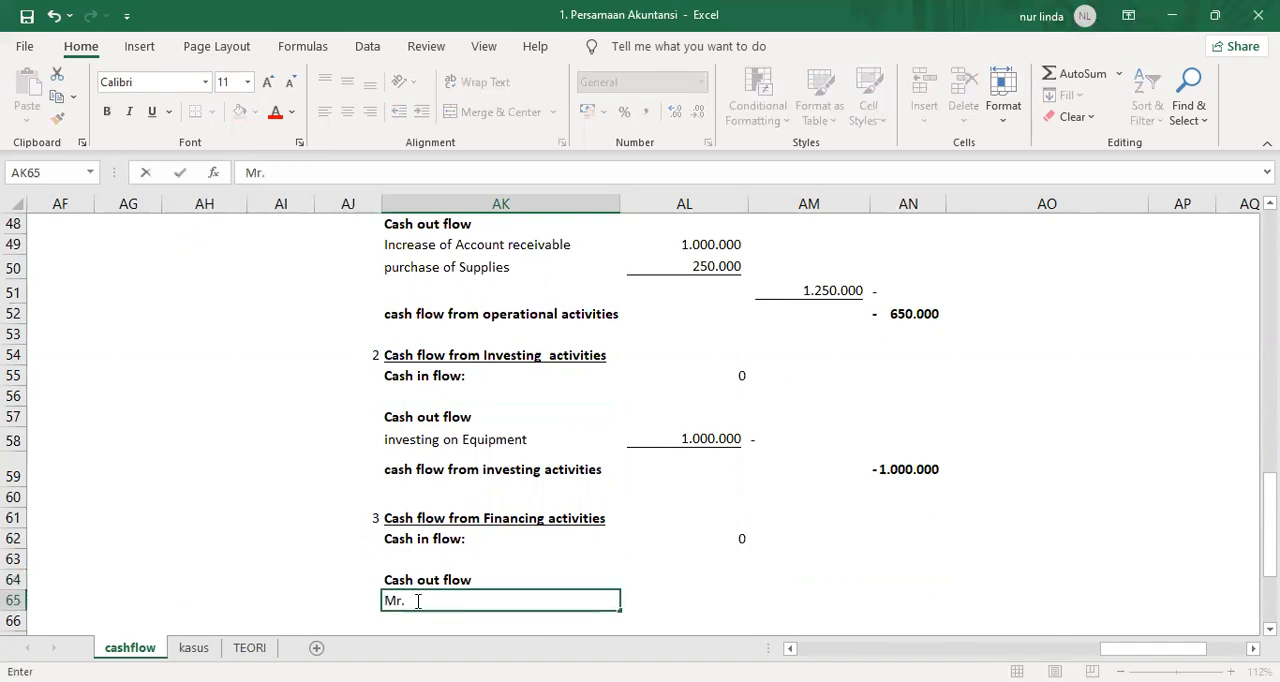
type(" Nainggilan w")
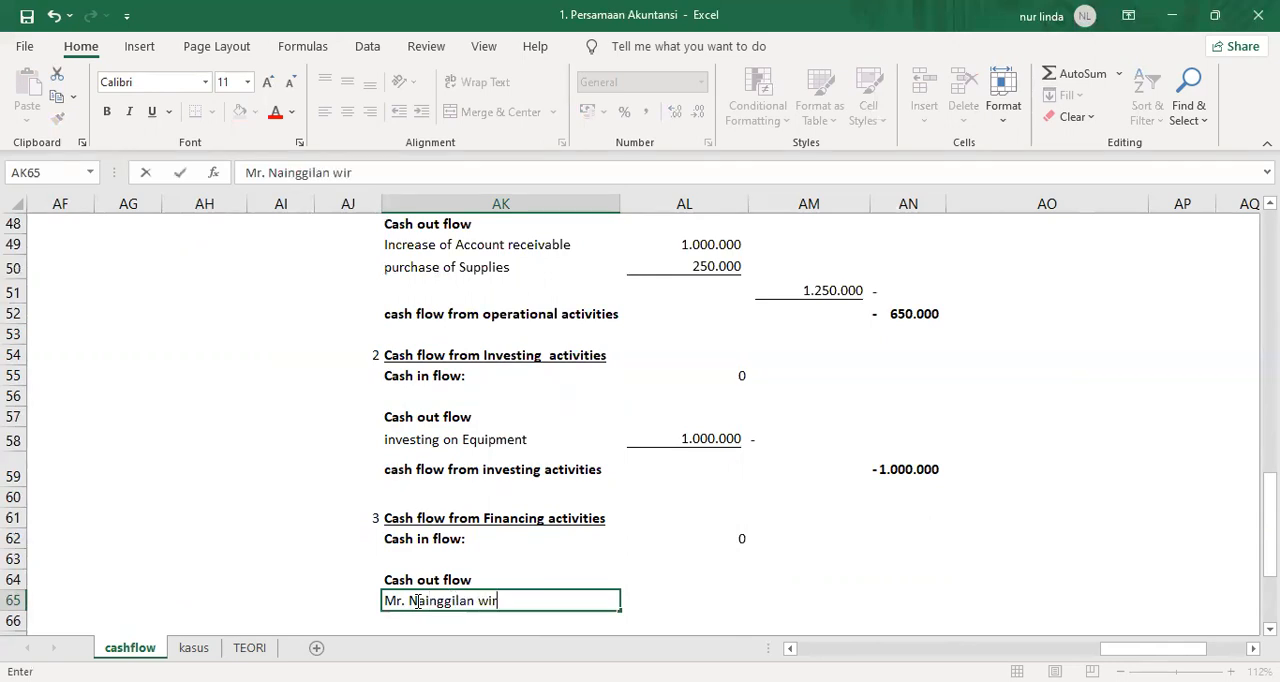
type("ithdrawal")
key("Return")
Look up the Withdrawal/Prive amount in U25 of the capital statement for the financing outflow.
key("Up")
key("Up")
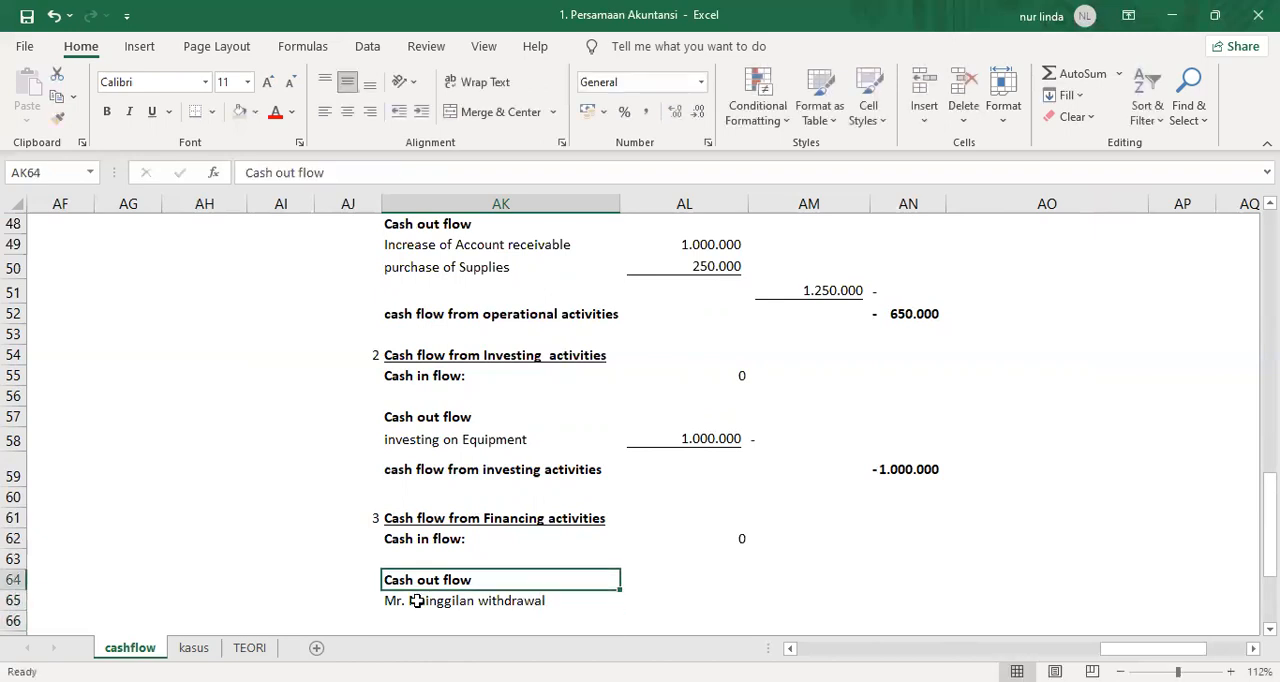
key("Right")
key("Right")
key("Down")
key("Left")
key("Left")
key("Left")
key("Left")
key("Left")
key("Left")
key("Left")
key("Left")
key("Left")
key("Left")
key("Left")
key("Left")
key("Left")
key("Left")
key("Left")
key("Left")
key("Left")
key("Left")
key("Left")
key("Left")
key("Left")
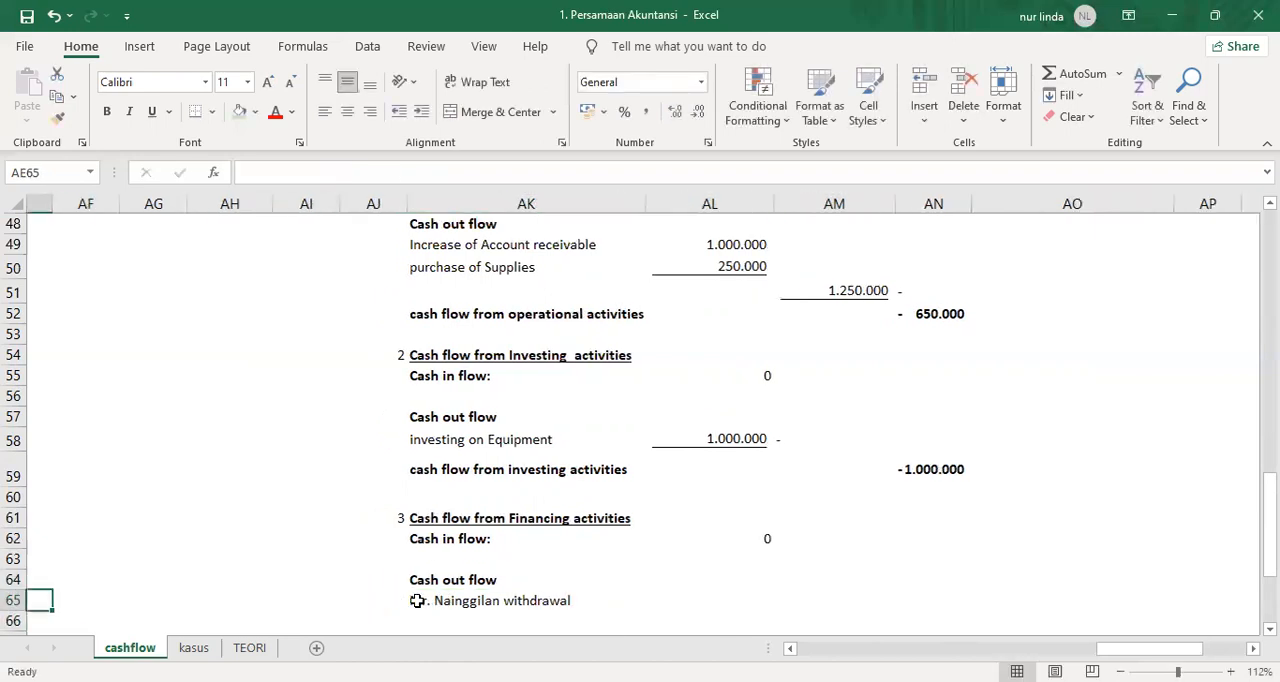
scroll(1082, 448, "up", 10)
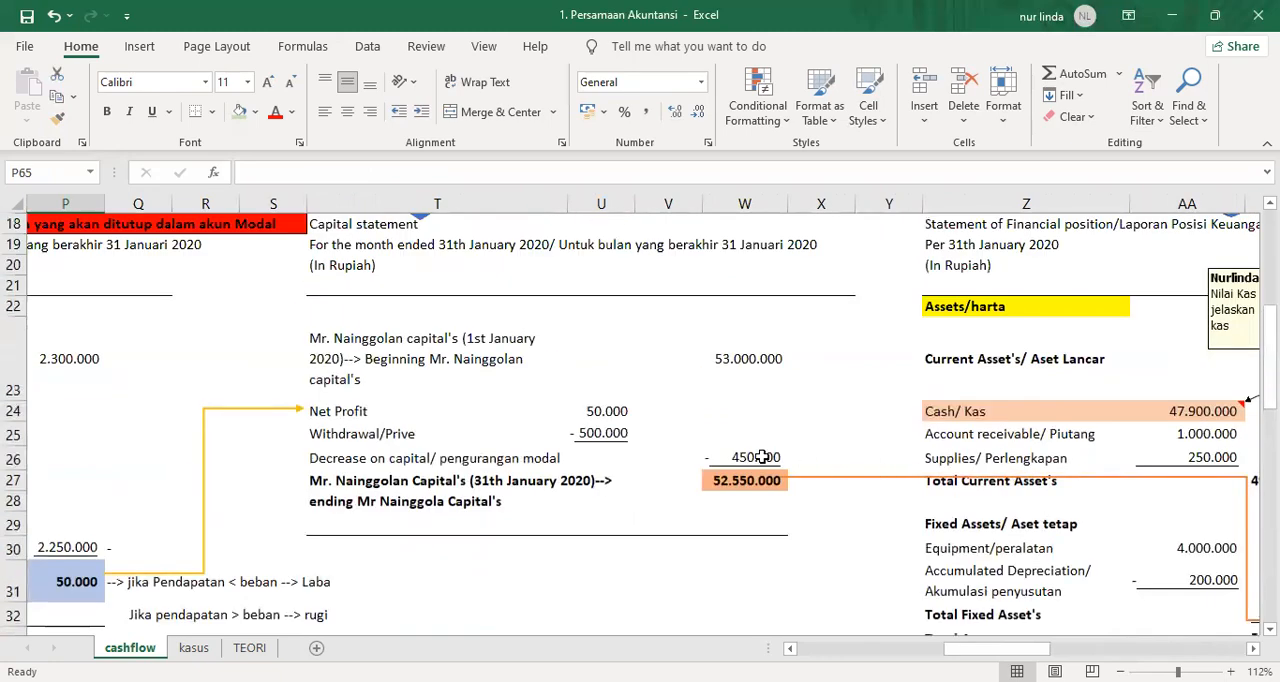
left_click(590, 432)
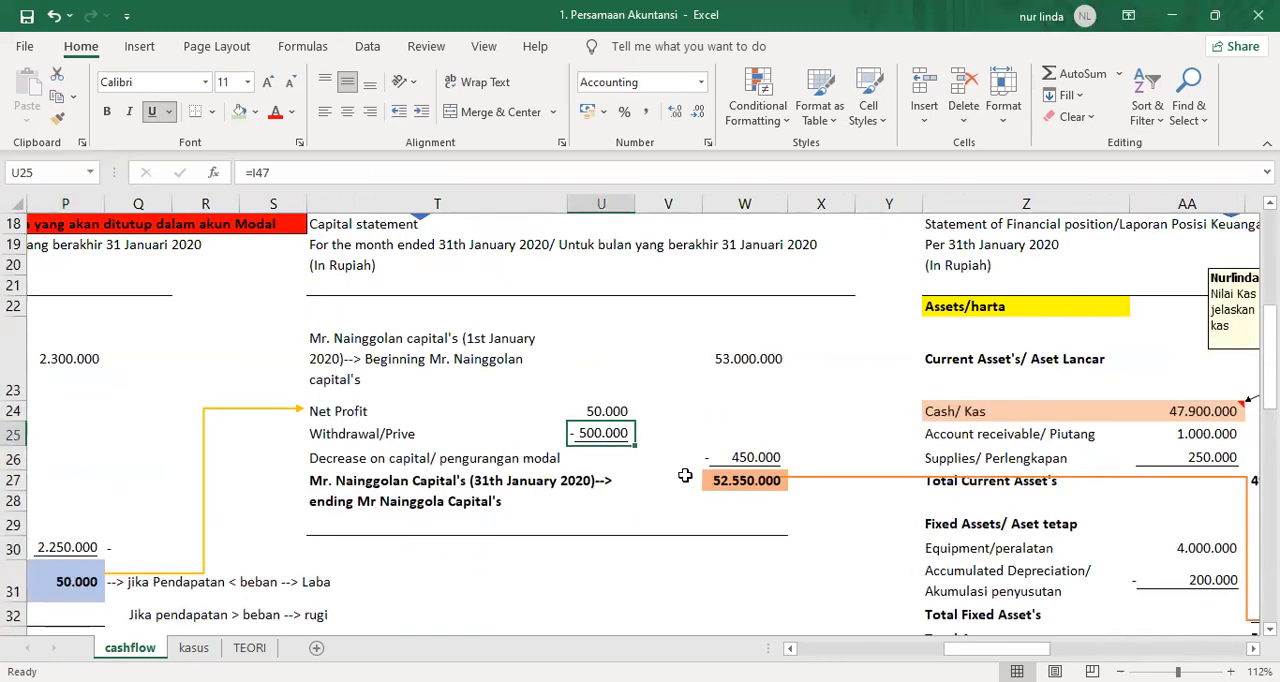
left_click(1253, 648)
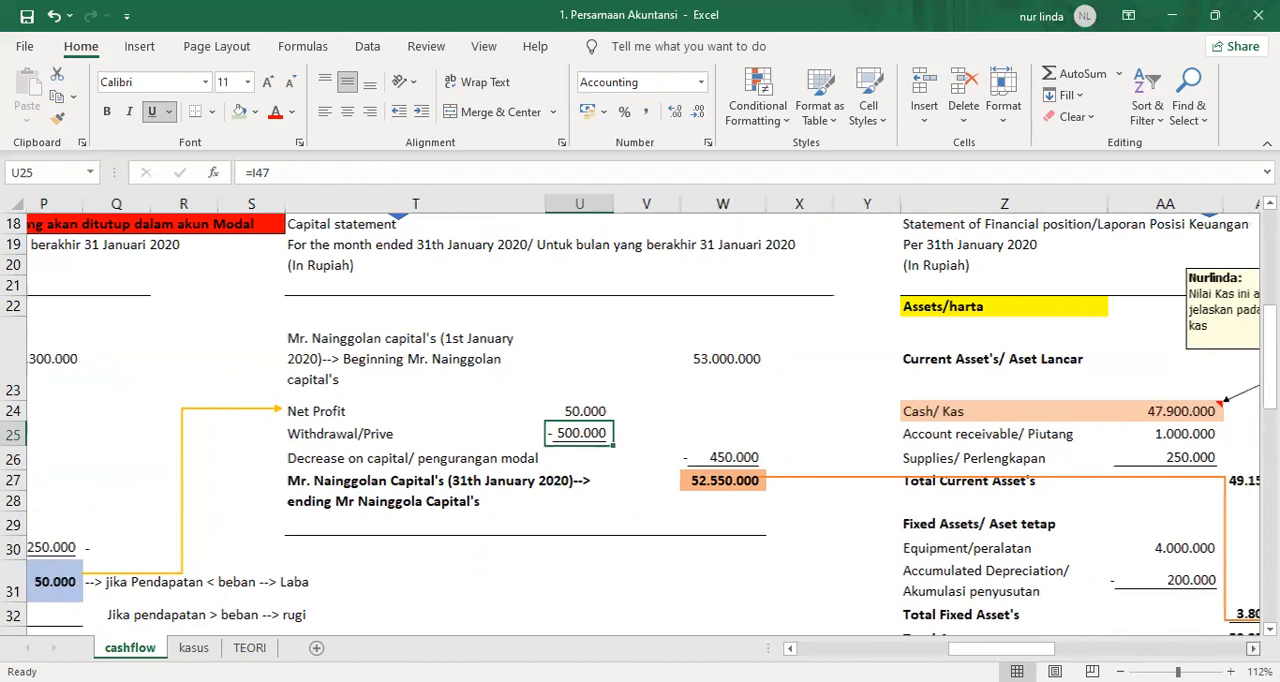
Check the owner's capital change in AN31, and enter 500000 in AL65 as the withdrawal under the financing cash outflow.
left_click(1253, 648)
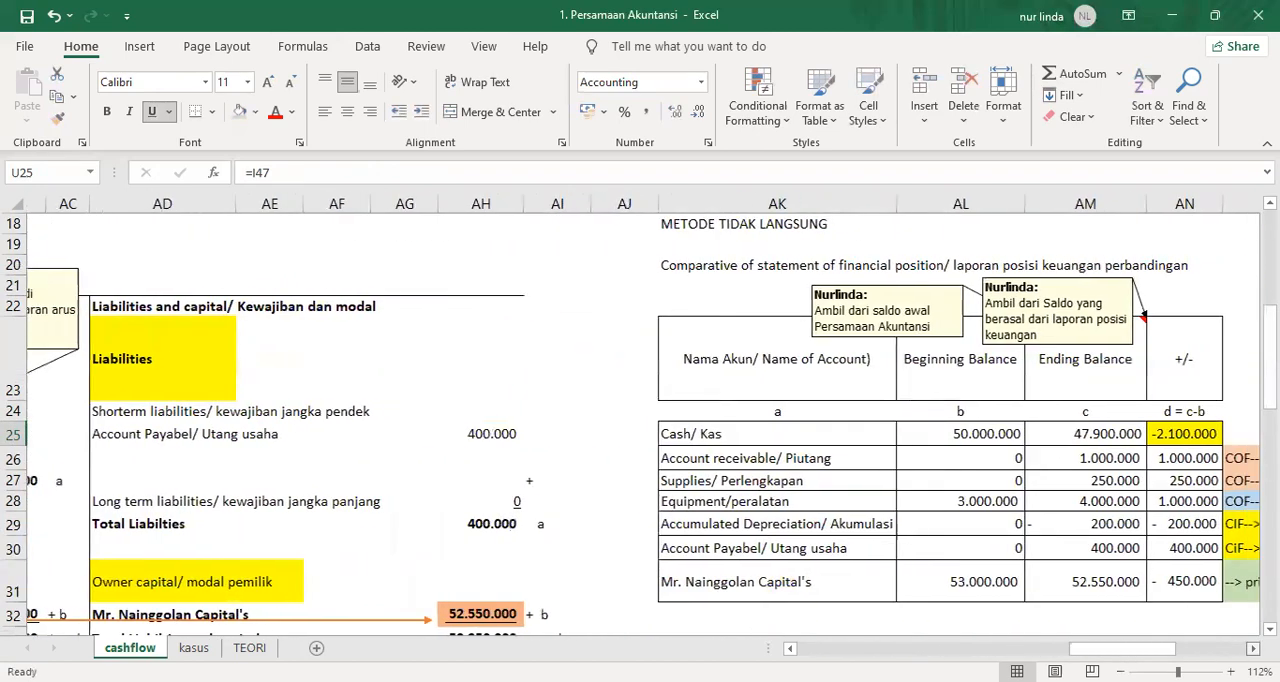
left_click(848, 583)
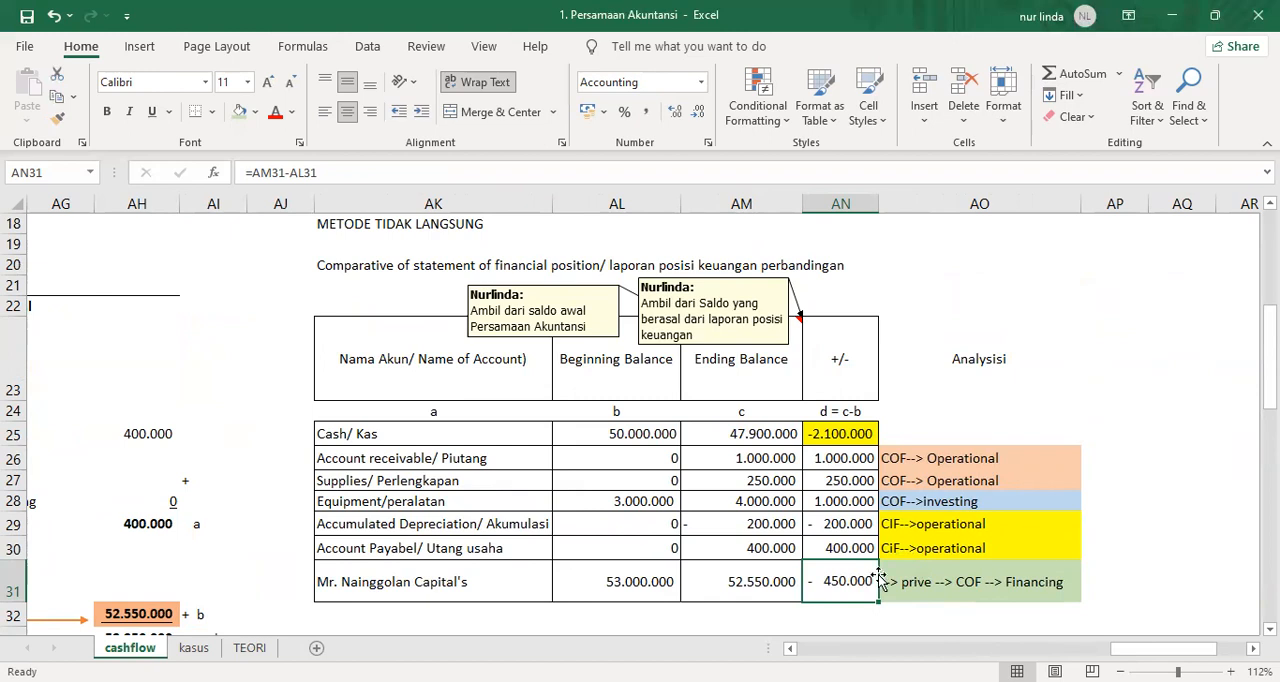
scroll(877, 575, "down", 3)
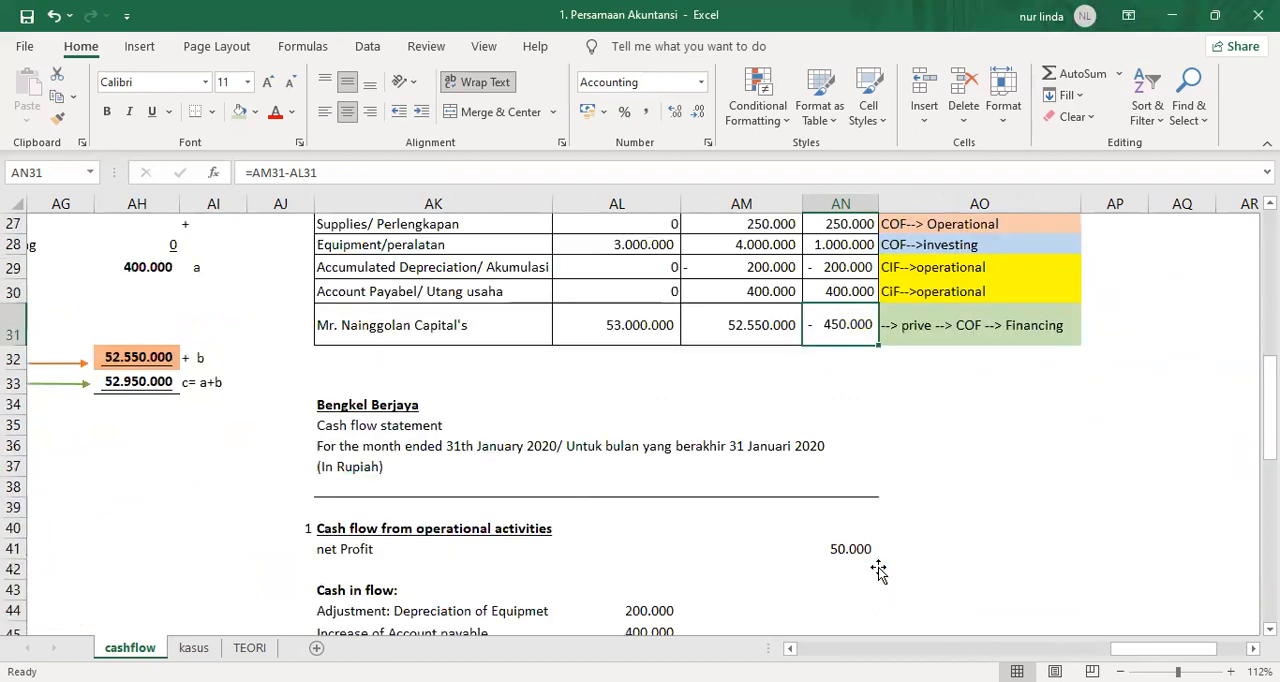
scroll(877, 570, "down", 6)
scroll(880, 571, "down", 2)
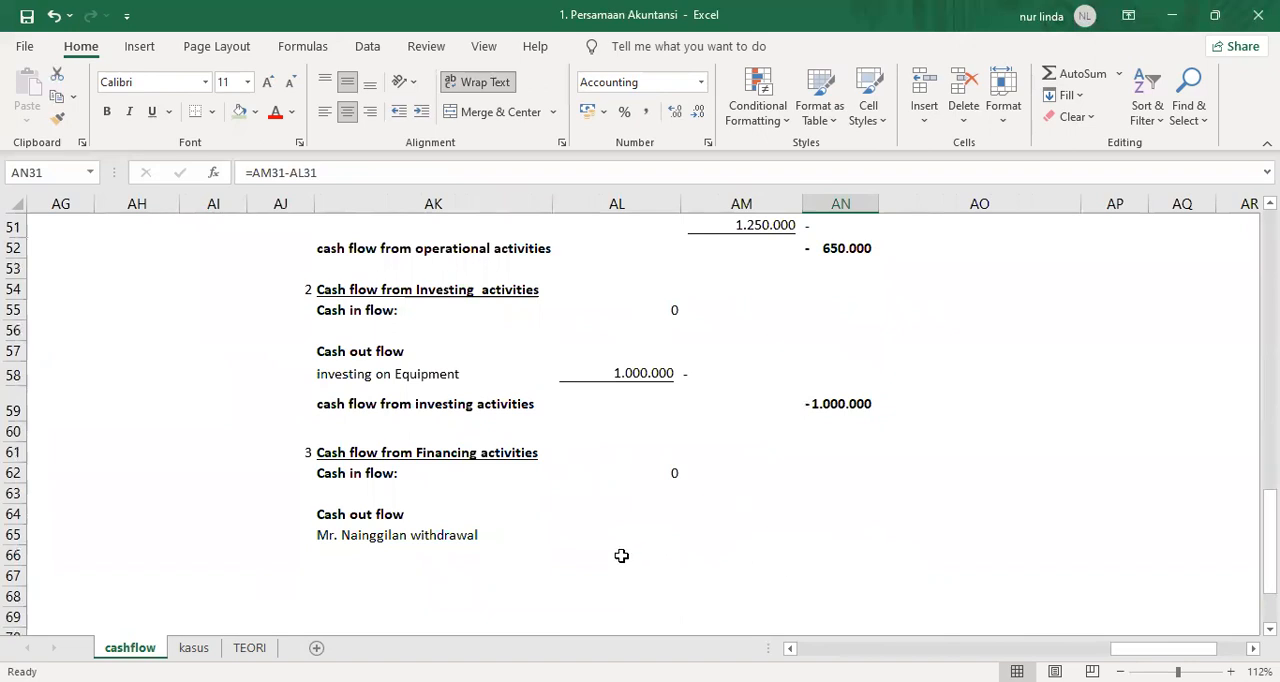
left_click(663, 518)
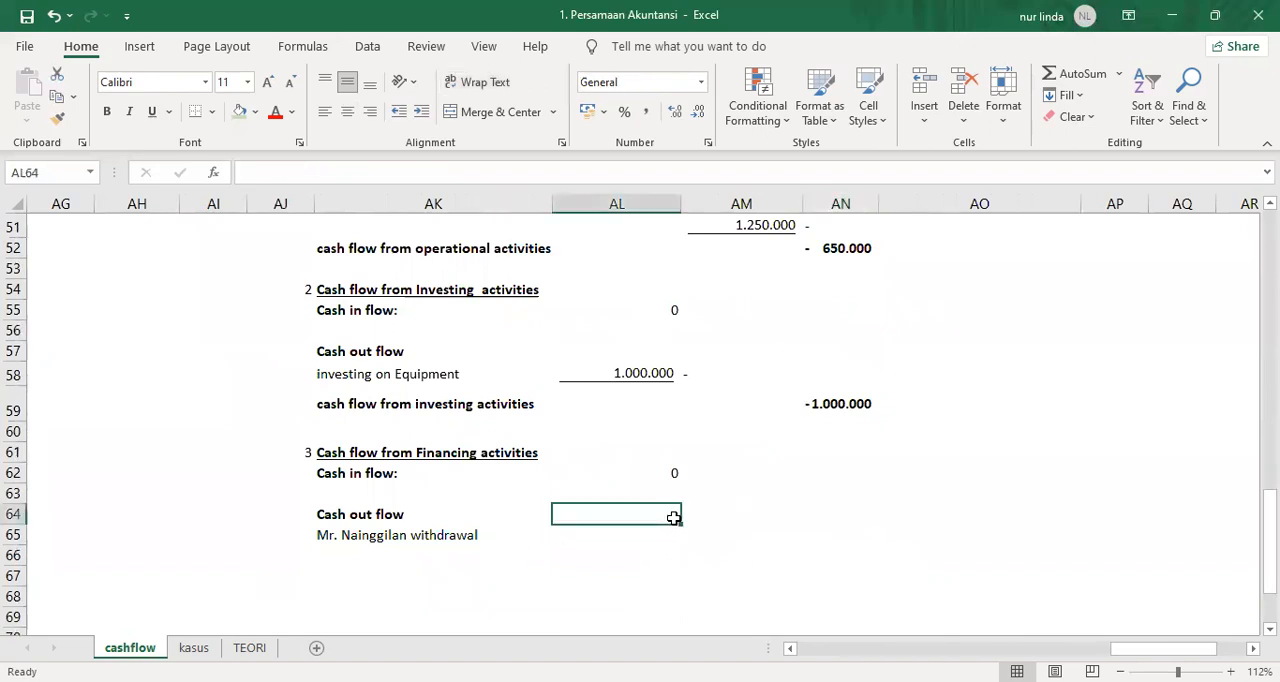
type("500000")
key("Escape")
key("Down")
type("5000")
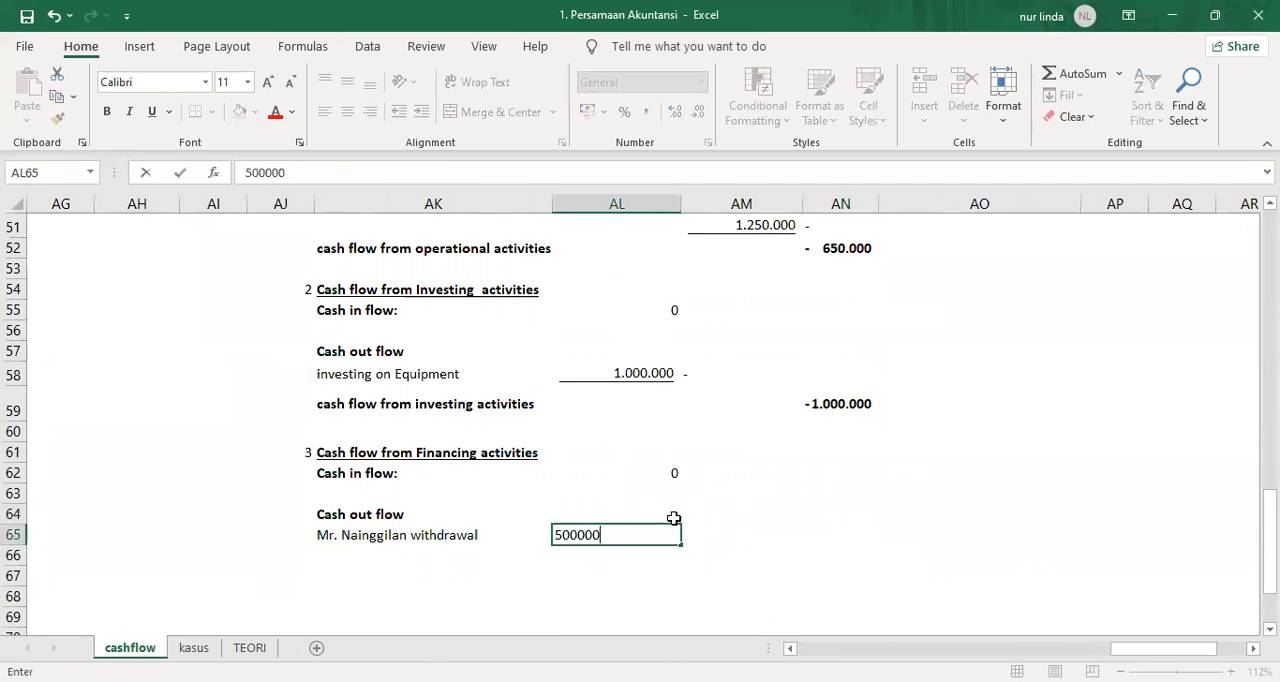
key("Return")
key("Up")
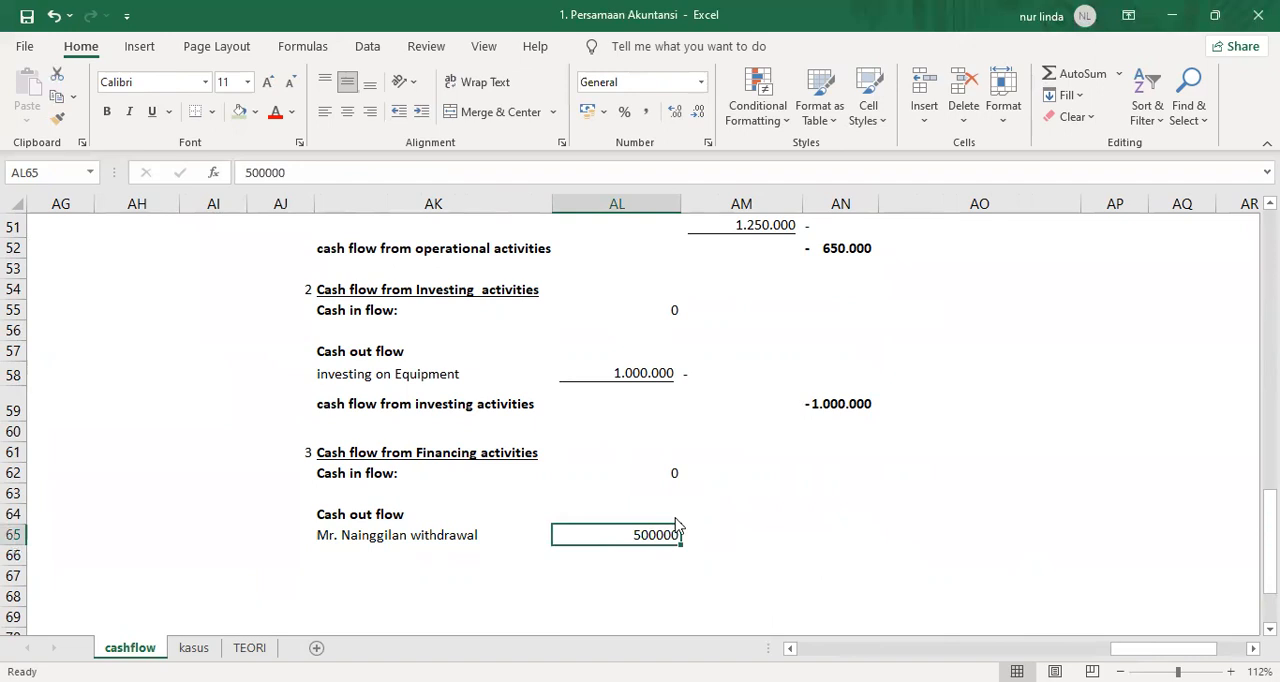
Format the withdrawal amount in AL65 as Accounting with 0 decimal places and no currency symbol.
key("ctrl+1")
left_click(83, 53)
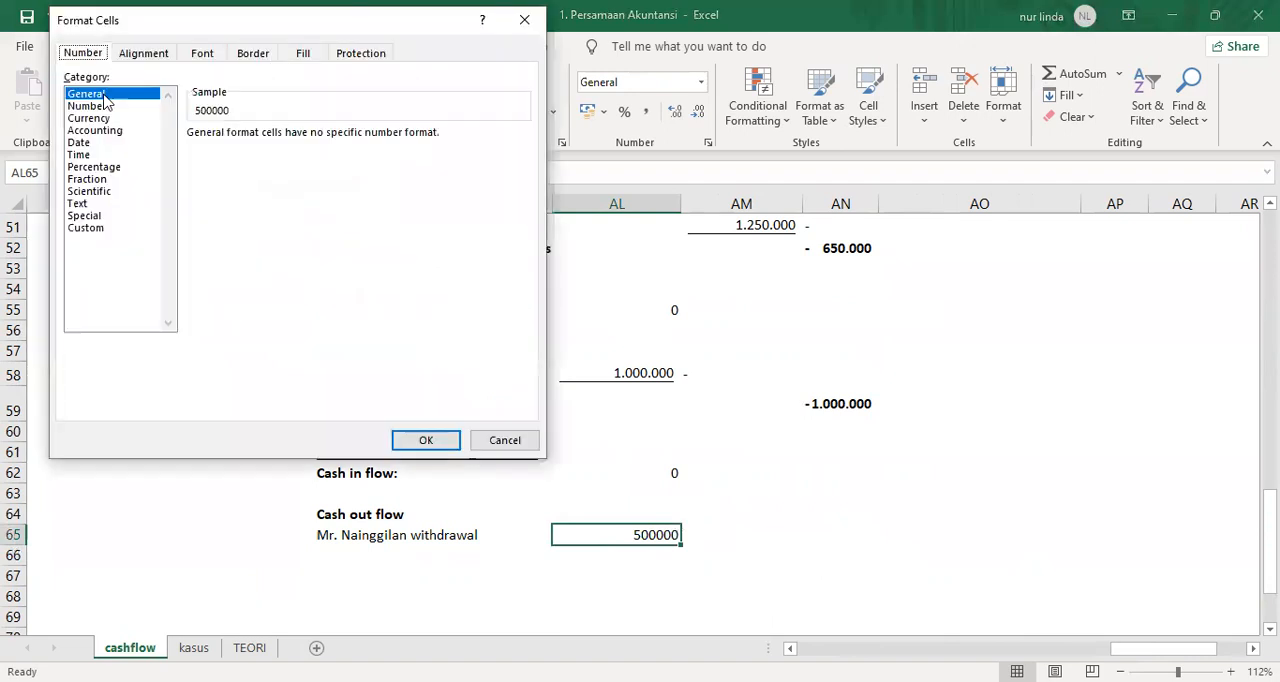
left_click(108, 143)
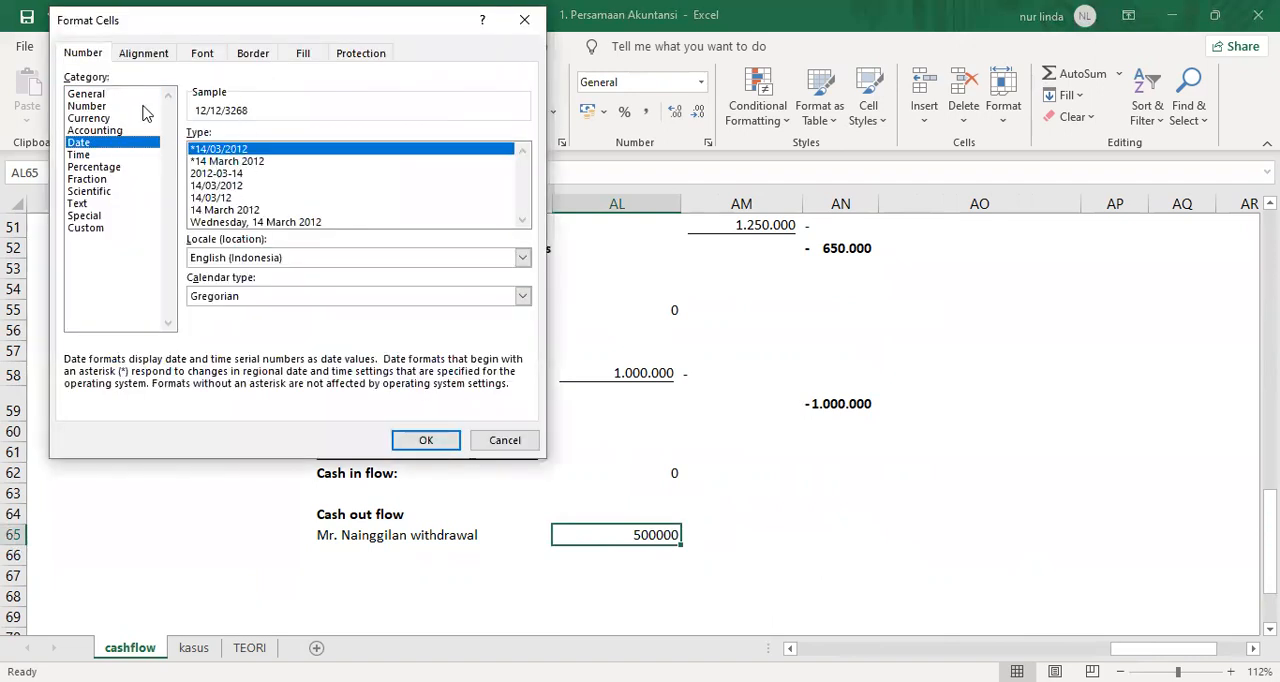
left_click(108, 131)
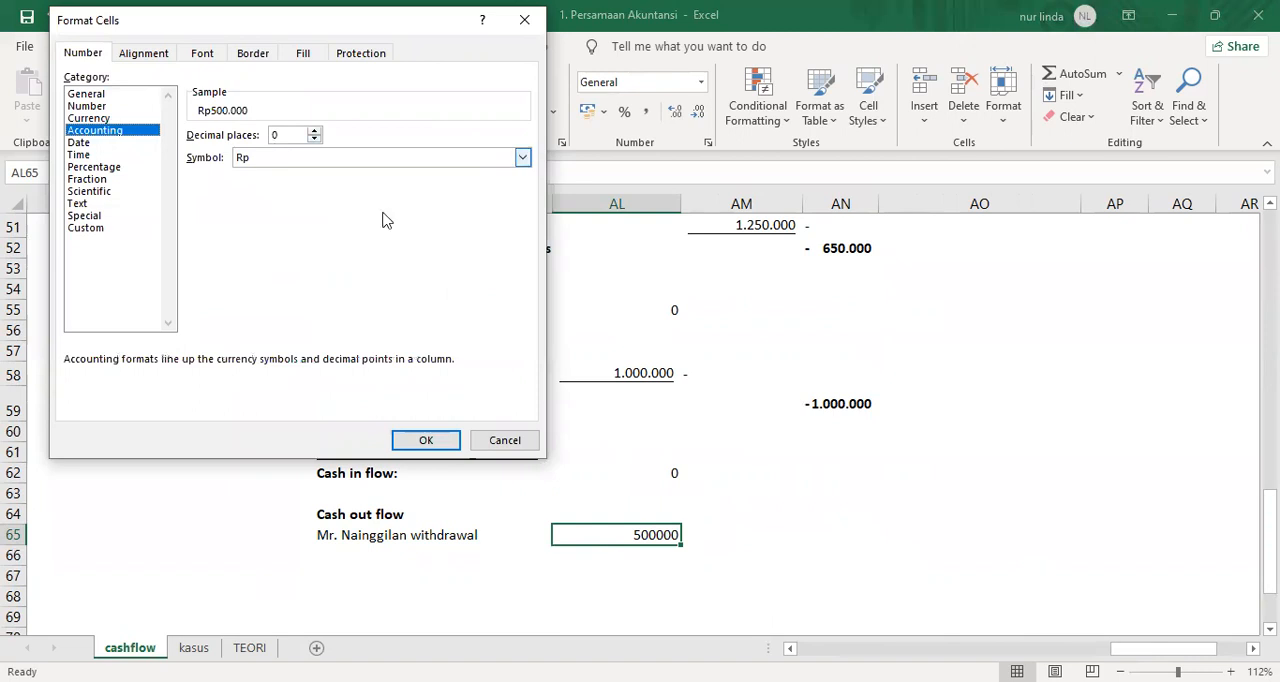
left_click(390, 160)
left_click(366, 177)
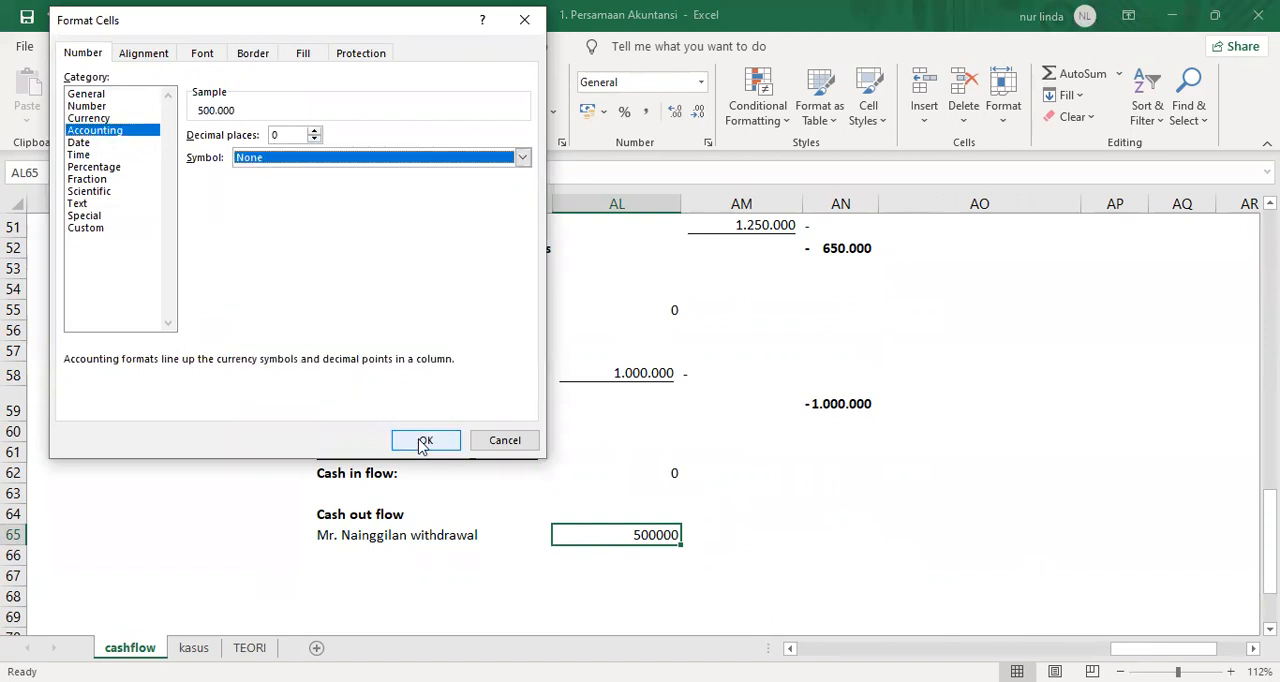
left_click(426, 440)
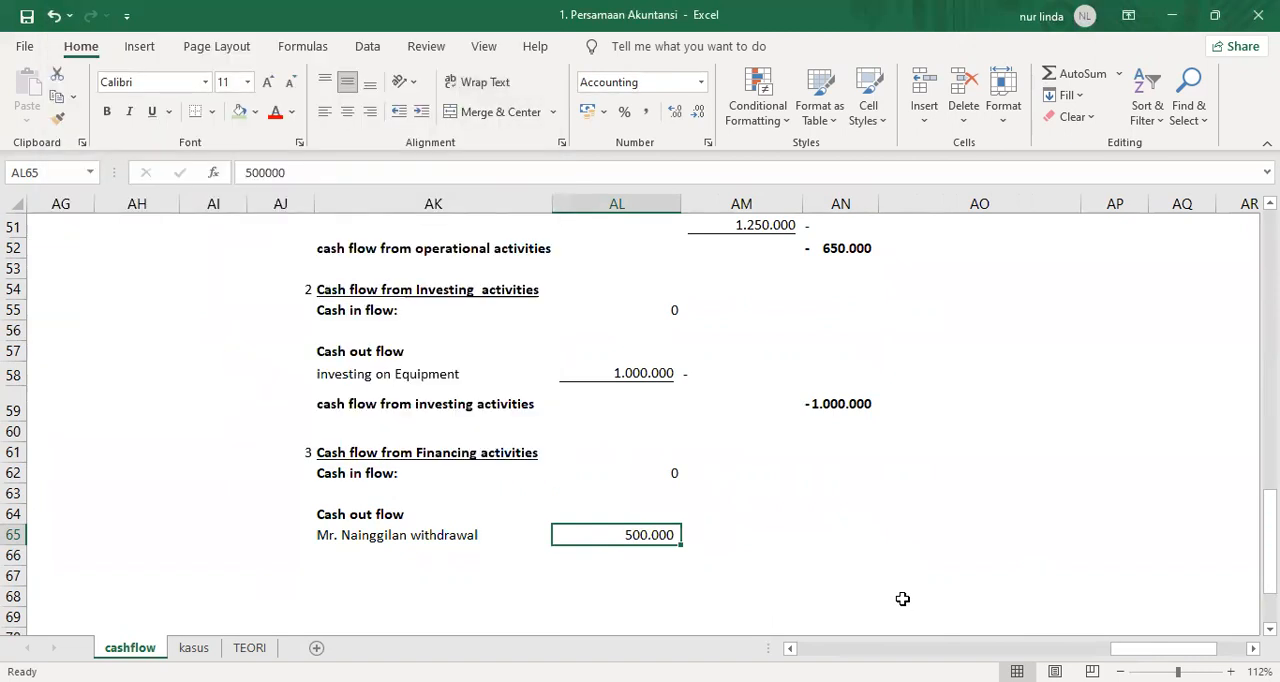
Underline the withdrawal amount in AL65 and enter a minus sign beside it in AM65.
key("ctrl+u")
key("Right")
type("-")
key("Return")
Enter the formula =AL62+AL65 in AN66 as the financing total.
key("Right")
type("=")
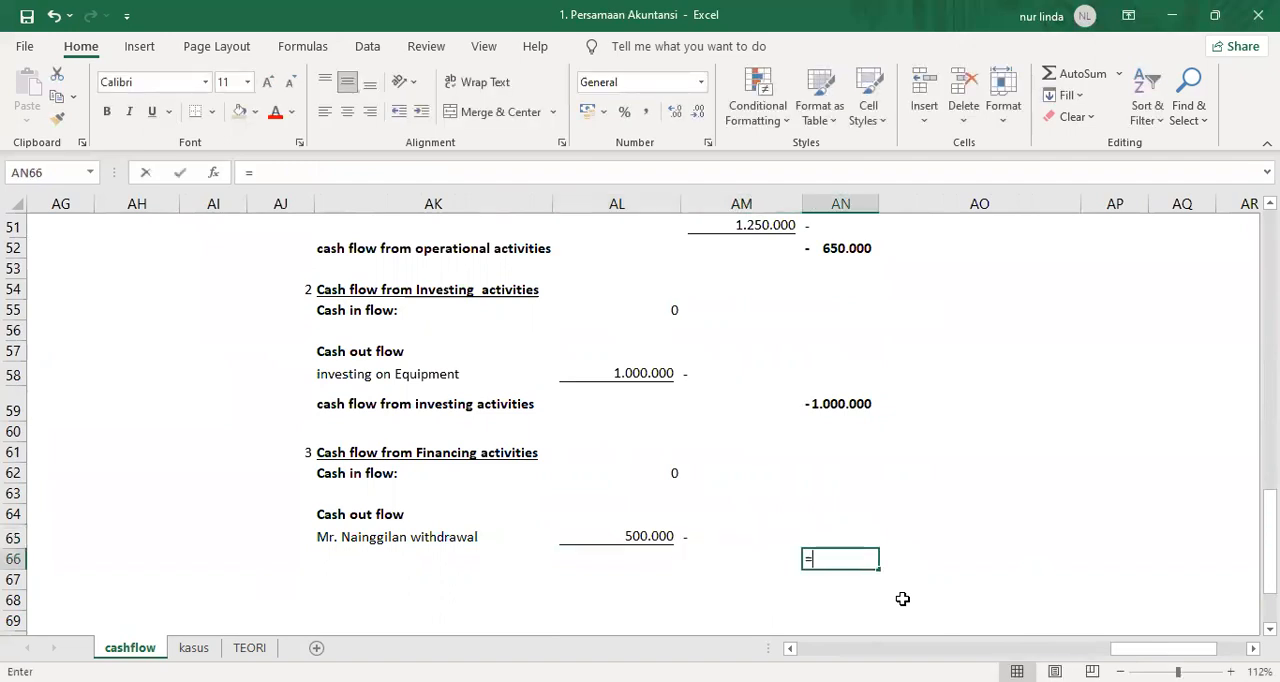
key("Left")
key("Left")
key("Up")
key("Up")
key("Up")
key("Up")
type("+")
key("Left")
Copy the "cash flow from investing activities" label from AK59 to AK66.
key("Left")
key("Up")
key("Return")
key("Up")
key("Left")
key("Left")
key("Left")
key("Up")
key("Up")
key("Up")
key("Up")
key("Up")
key("Up")
key("Up")
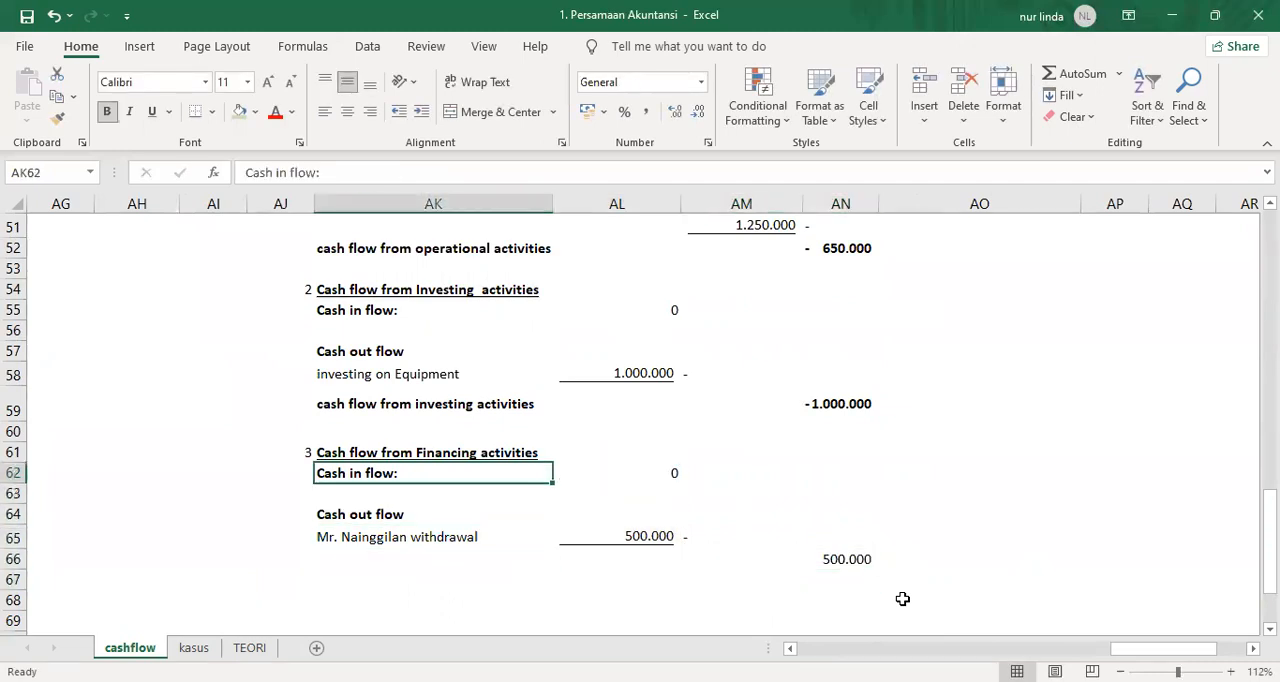
key("ctrl+c")
key("Down")
key("Down")
key("Down")
key("Down")
key("Down")
key("Down")
key("Down")
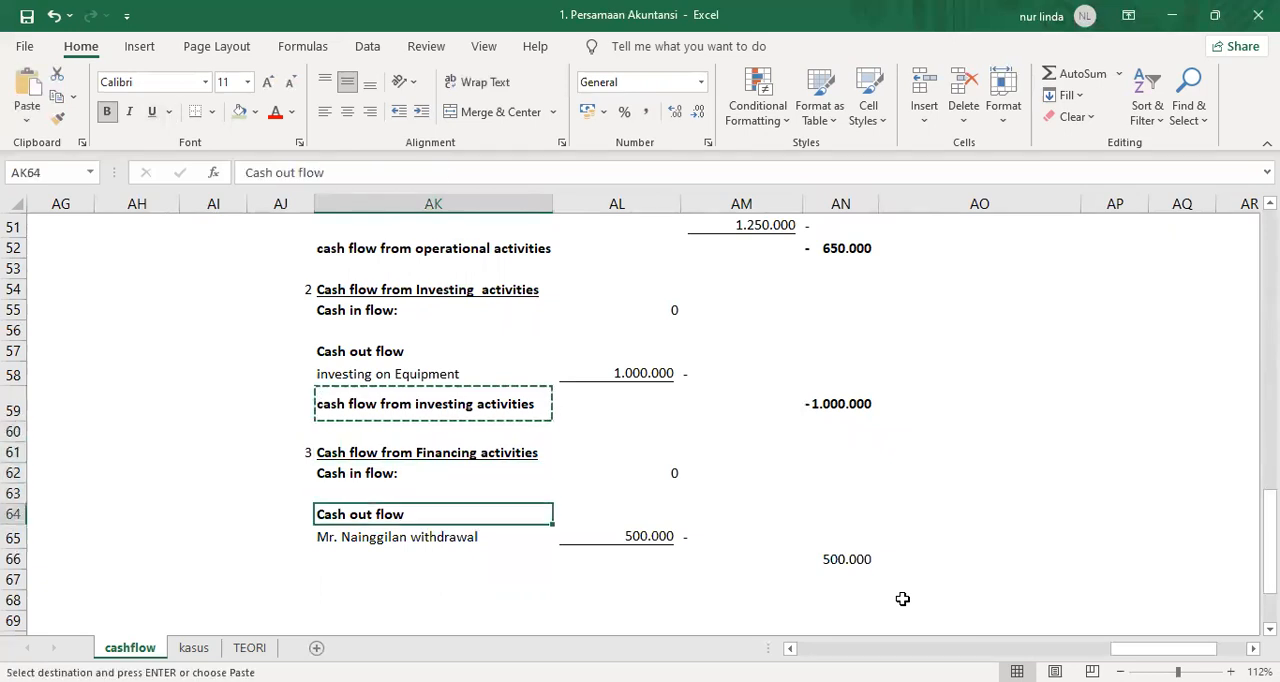
key("Return")
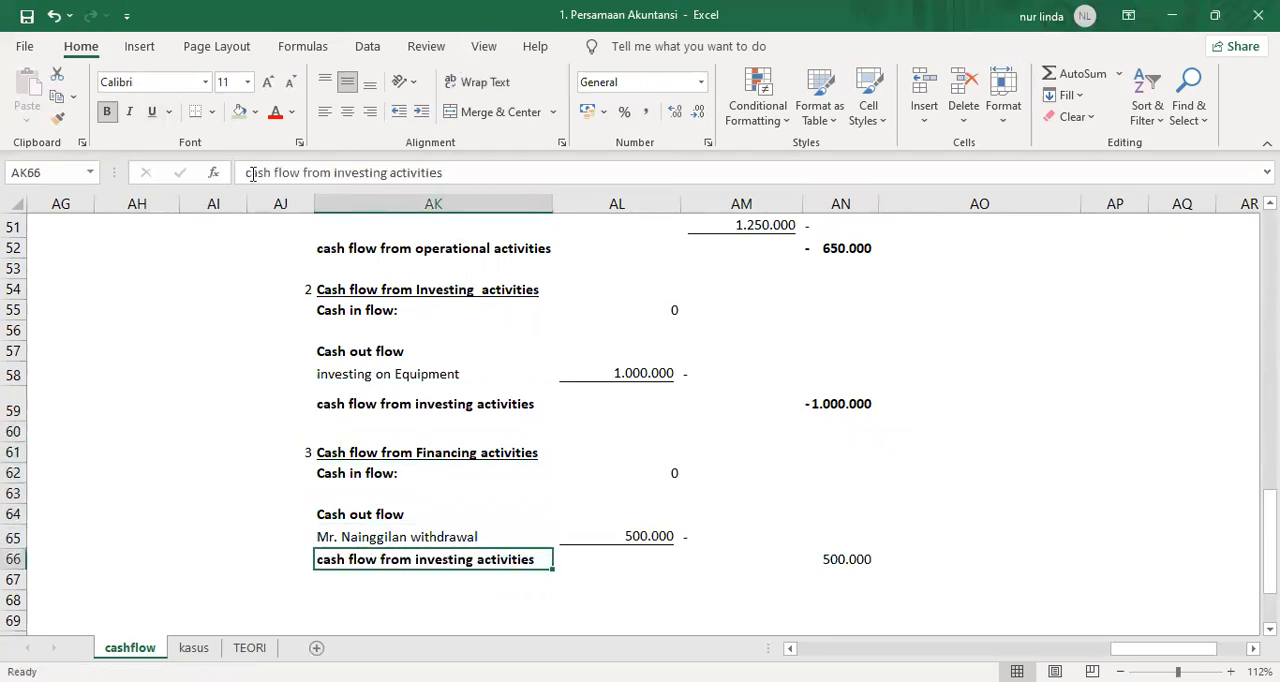
Change "investing" to "financing" in the AK66 label so it reads "cash flow from financing activities".
left_click_drag(335, 172, 380, 172)
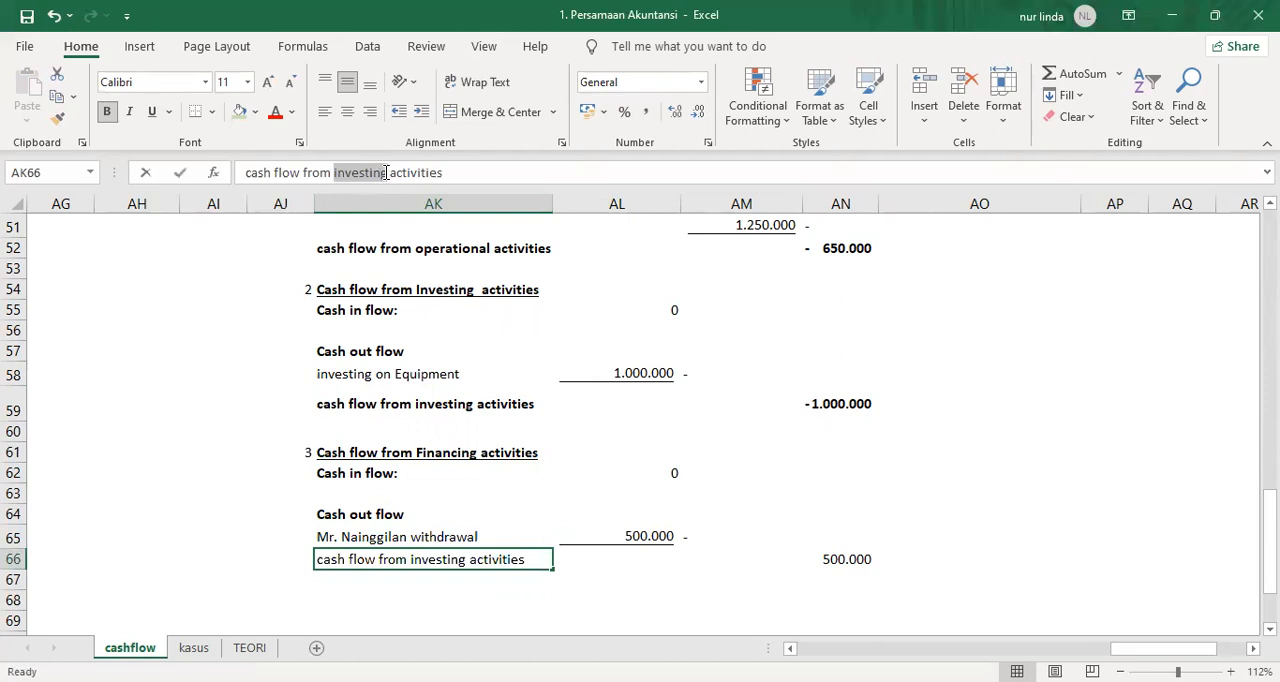
type("financing")
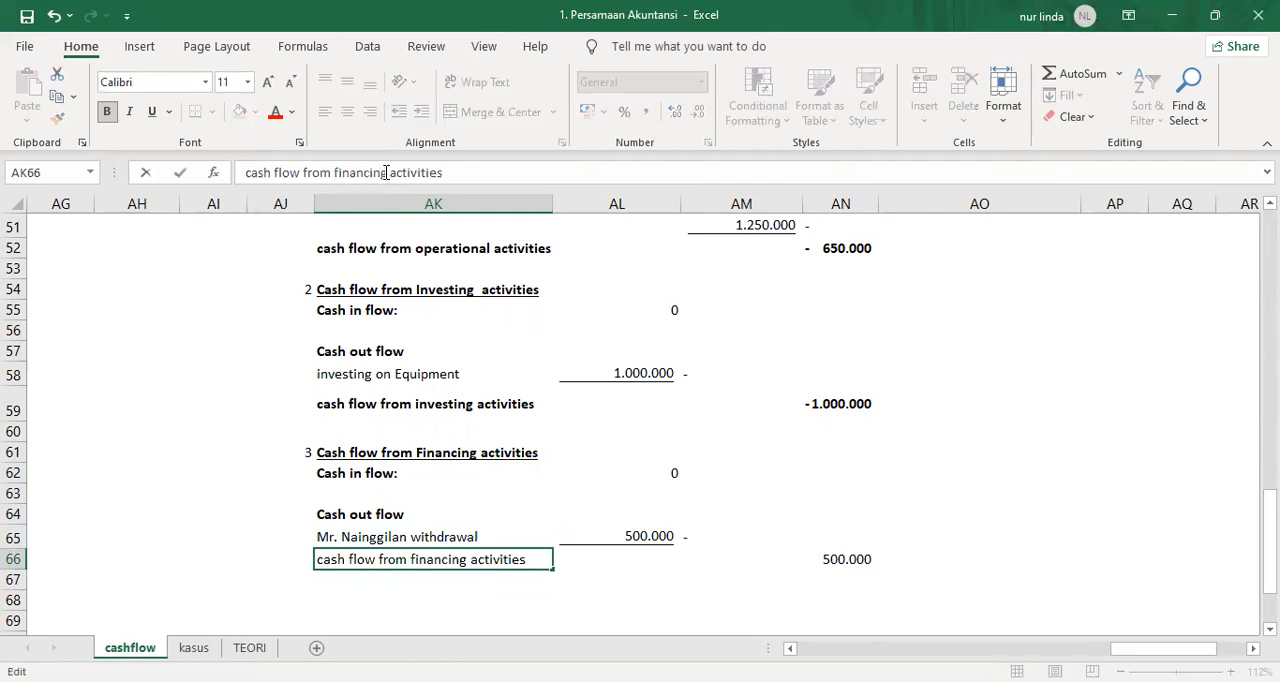
key("Return")
Make the financing total row AK66:AN66 bold.
key("Right")
key("Right")
key("Right")
key("Left")
key("Left")
key("Up")
key("Left")
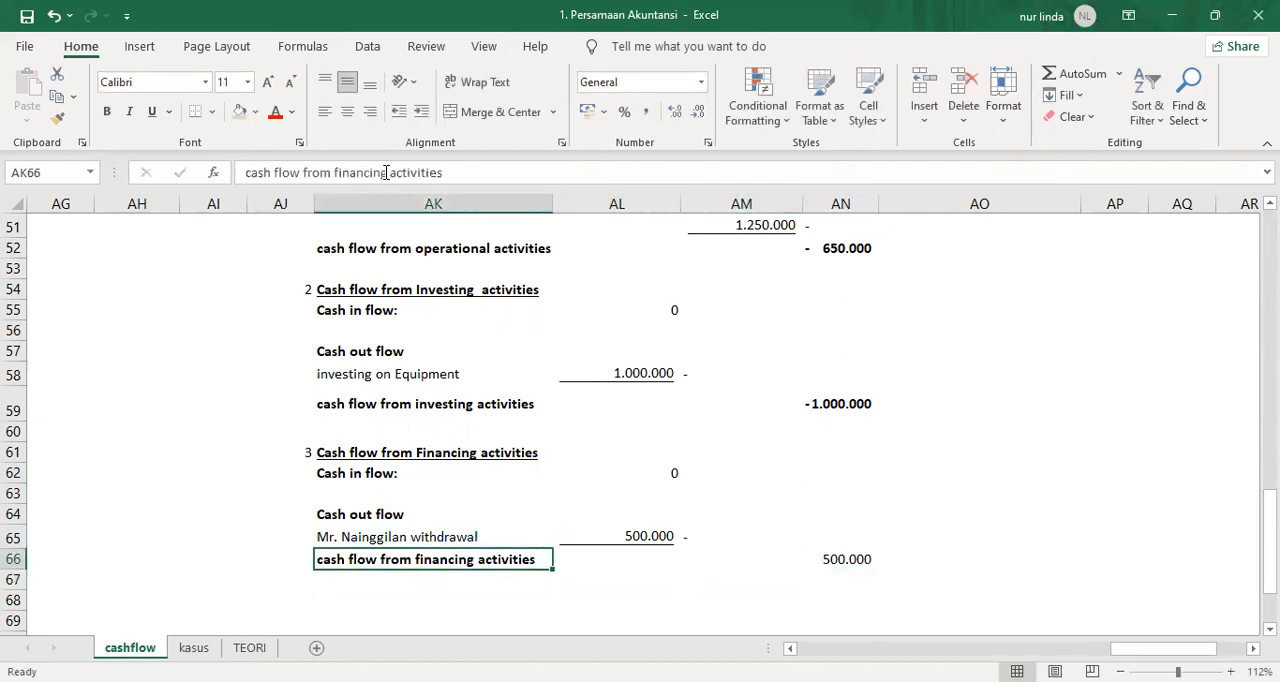
key("shift+Right")
key("shift+Right")
key("shift+Right")
key("ctrl+b")
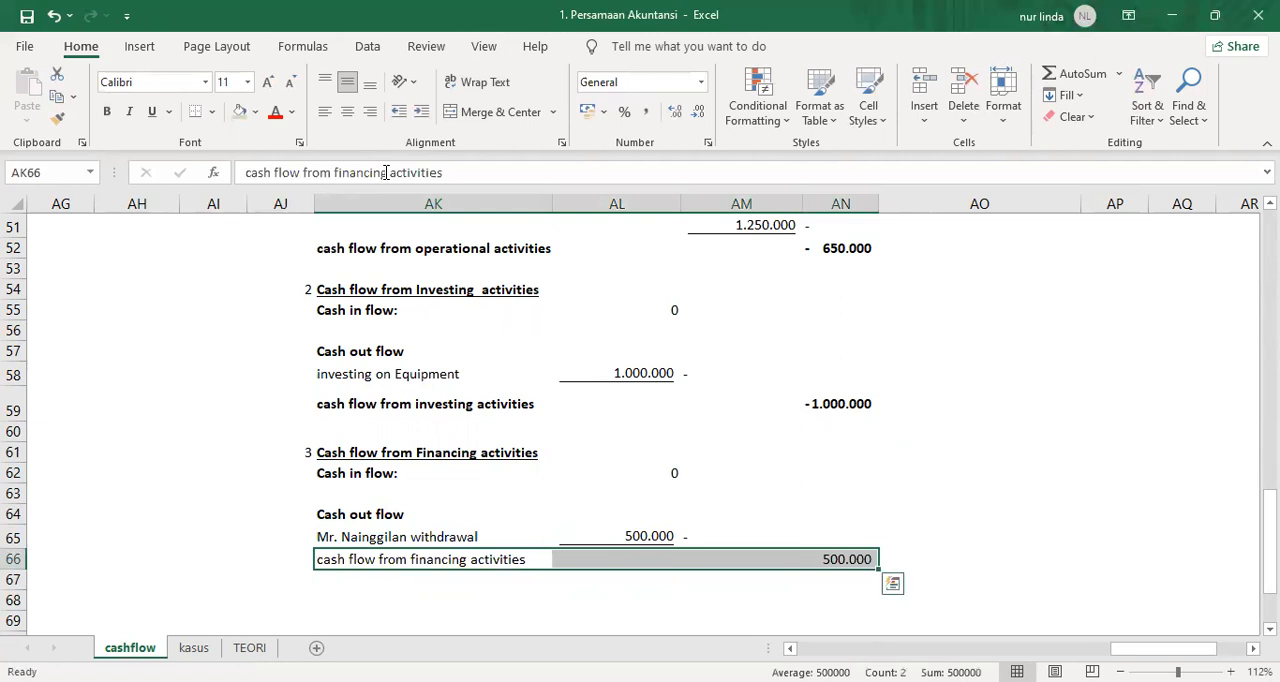
key("ctrl+b")
Underline the financing total in AN66.
key("Right")
key("Right")
key("Right")
key("ctrl+u")
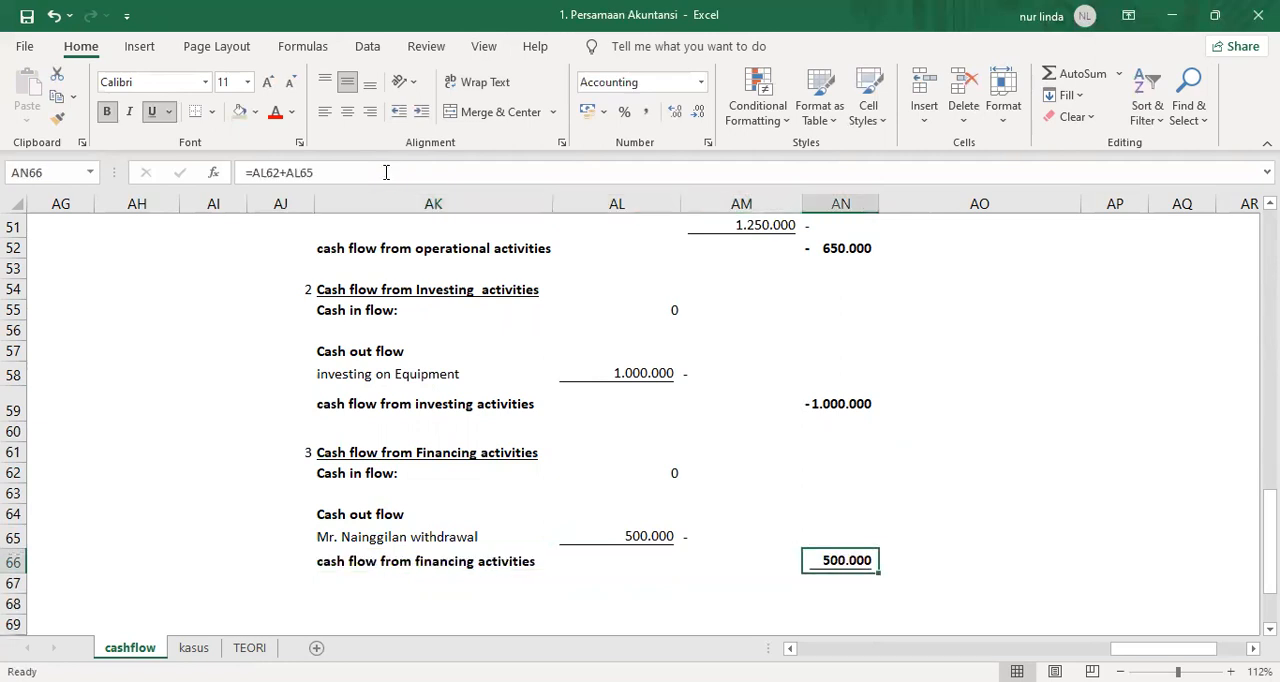
Sum the whole cash flow column in AN67 with a SUM formula over AN41:AN66.
key("Down")
type("=")
scroll(1125, 309, "up", 3)
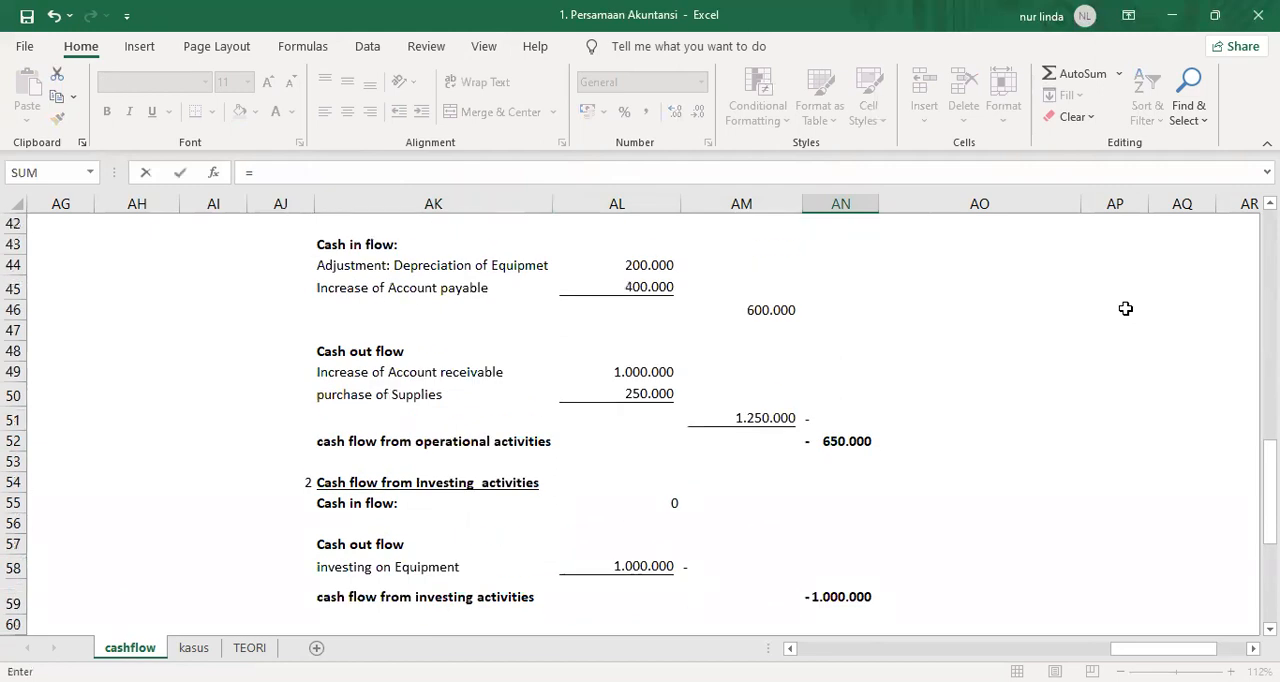
type("sum(")
scroll(1083, 317, "up", 3)
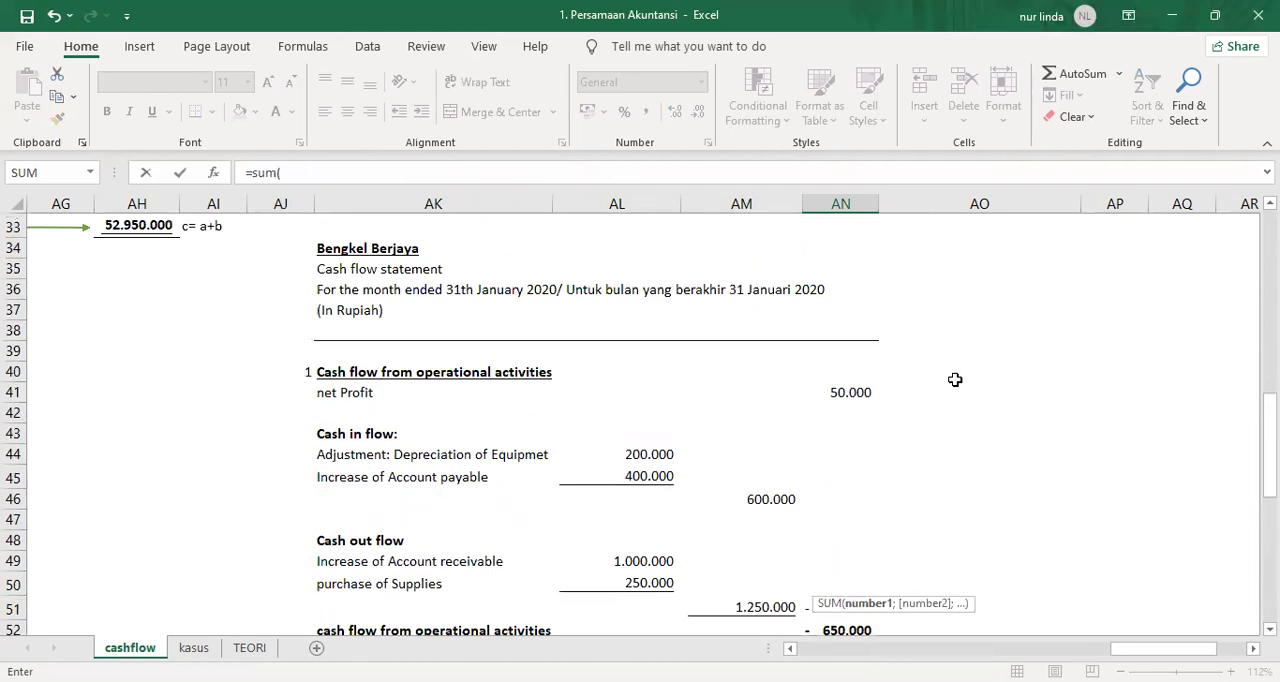
left_click(862, 392)
key("F8")
key("Down")
key("Down")
key("Down")
key("Down")
key("Down")
key("Down")
key("Down")
key("Down")
key("Down")
key("Down")
key("Down")
key("Down")
key("Down")
key("Down")
key("Down")
key("Down")
key("Down")
key("Down")
key("Down")
key("Down")
key("Down")
key("Down")
key("Down")
key("Up")
key("Up")
key("Up")
key("Up")
key("Up")
key("Down")
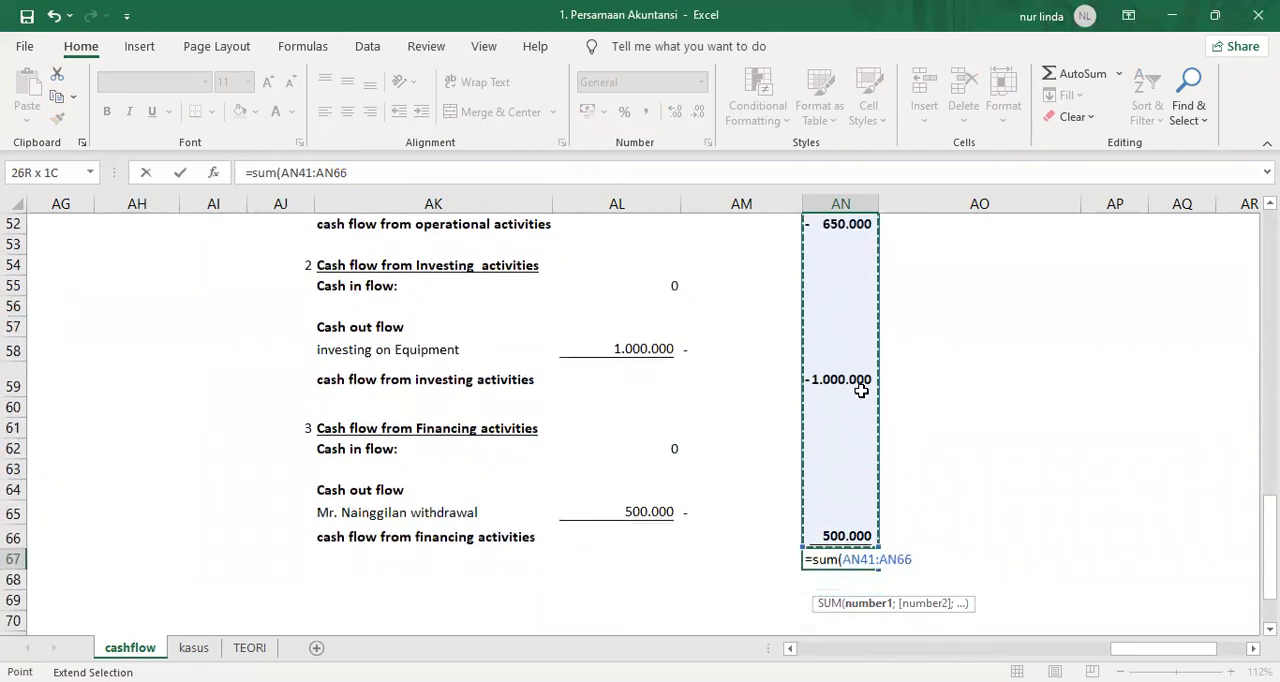
key("Return")
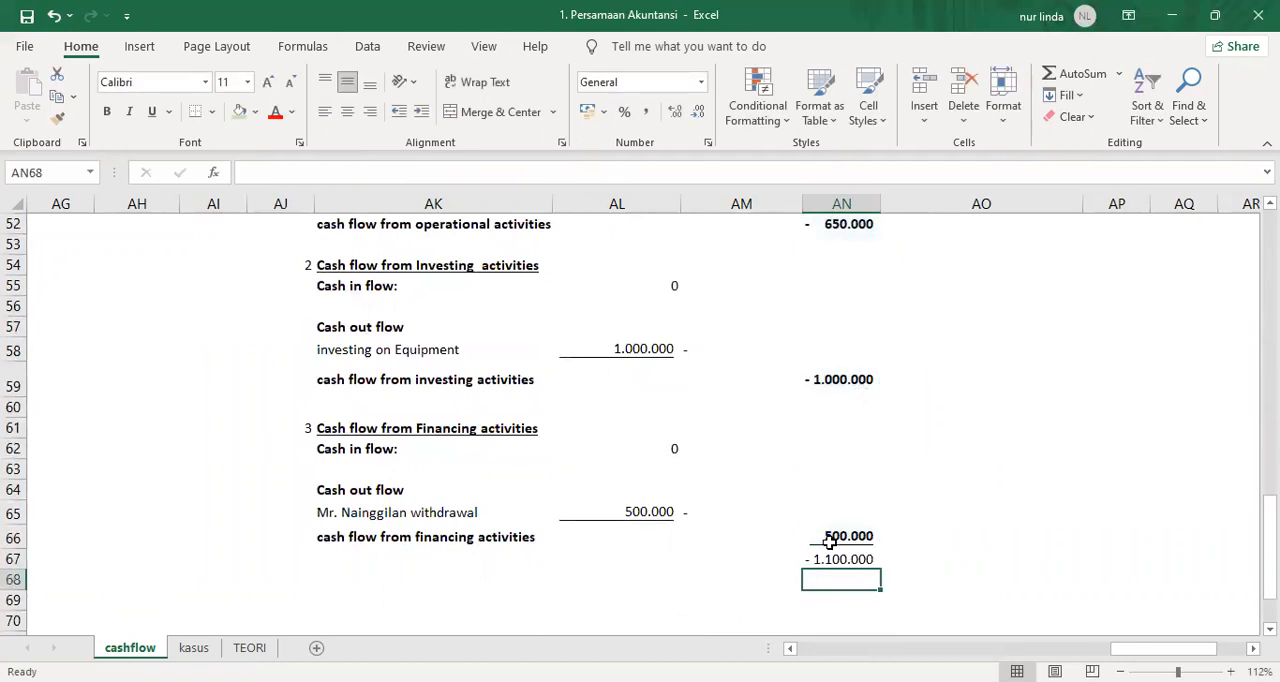
Replace the financing total formula in AN66 with =AL62-AL65 so the withdrawal is subtracted.
left_click(827, 537)
type("=")
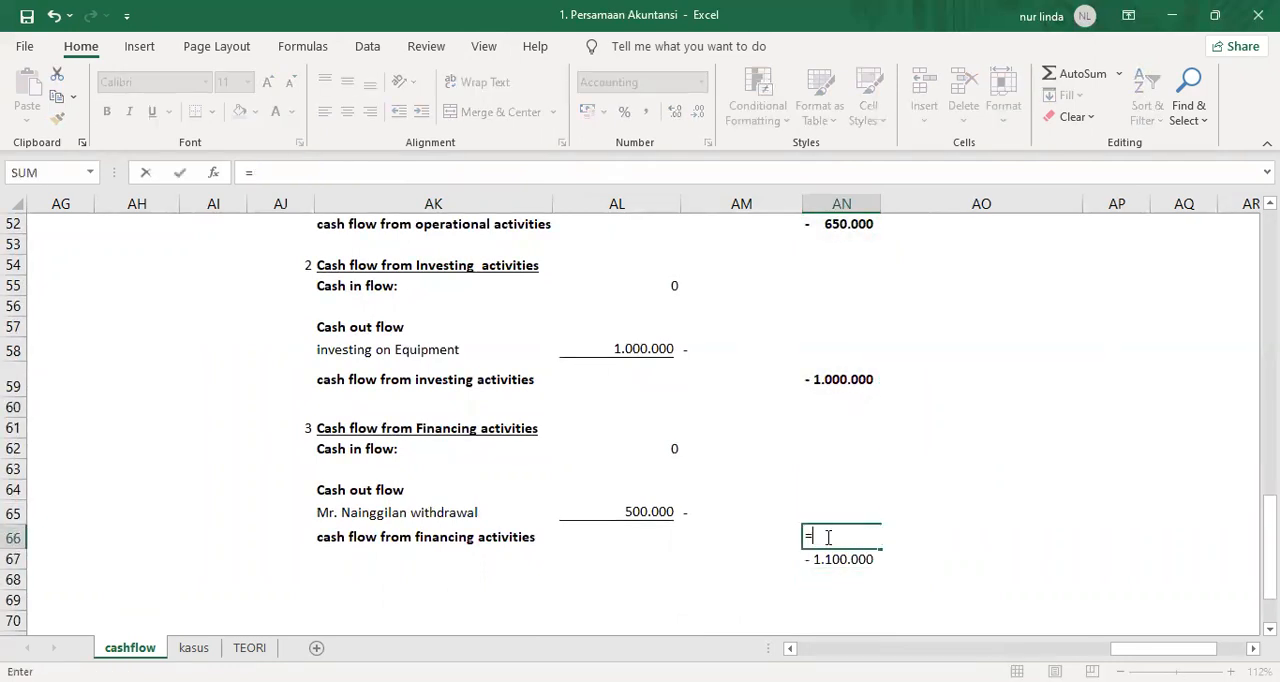
left_click(657, 445)
type("-")
key("Left")
key("Left")
key("Up")
key("Return")
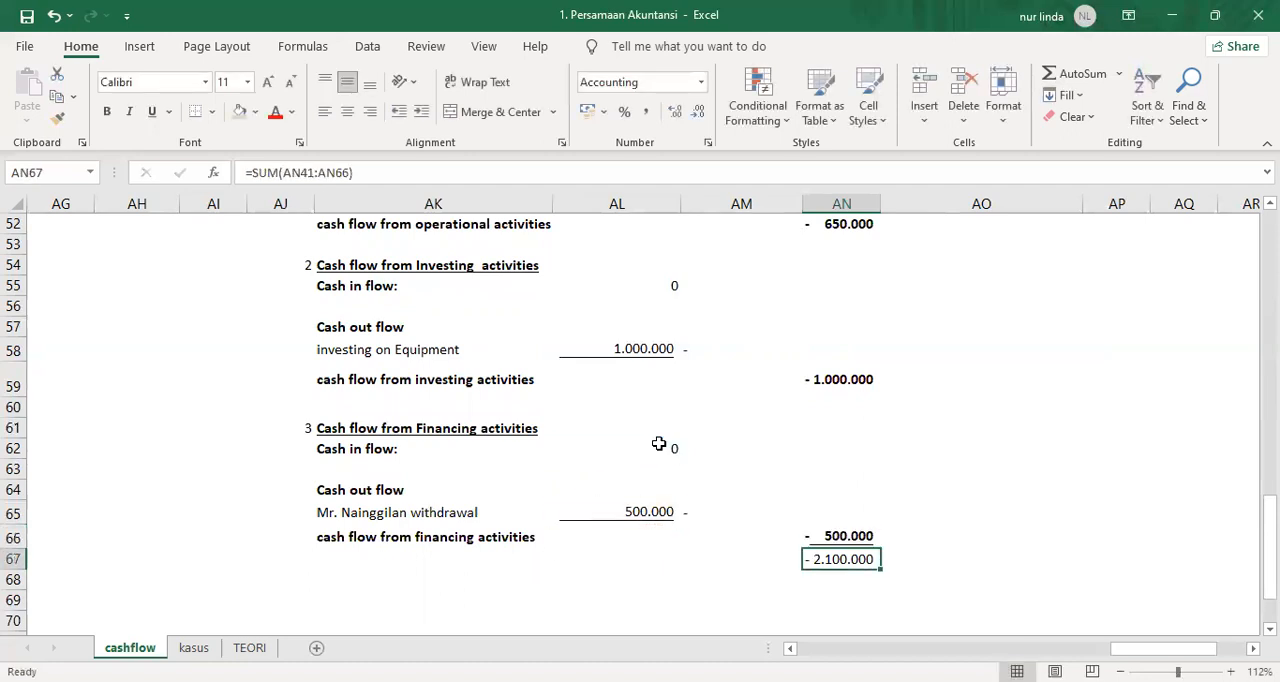
Start the label for the overall cash flow total in AK67 with "Ca".
left_click(476, 562)
type("Cash flow")
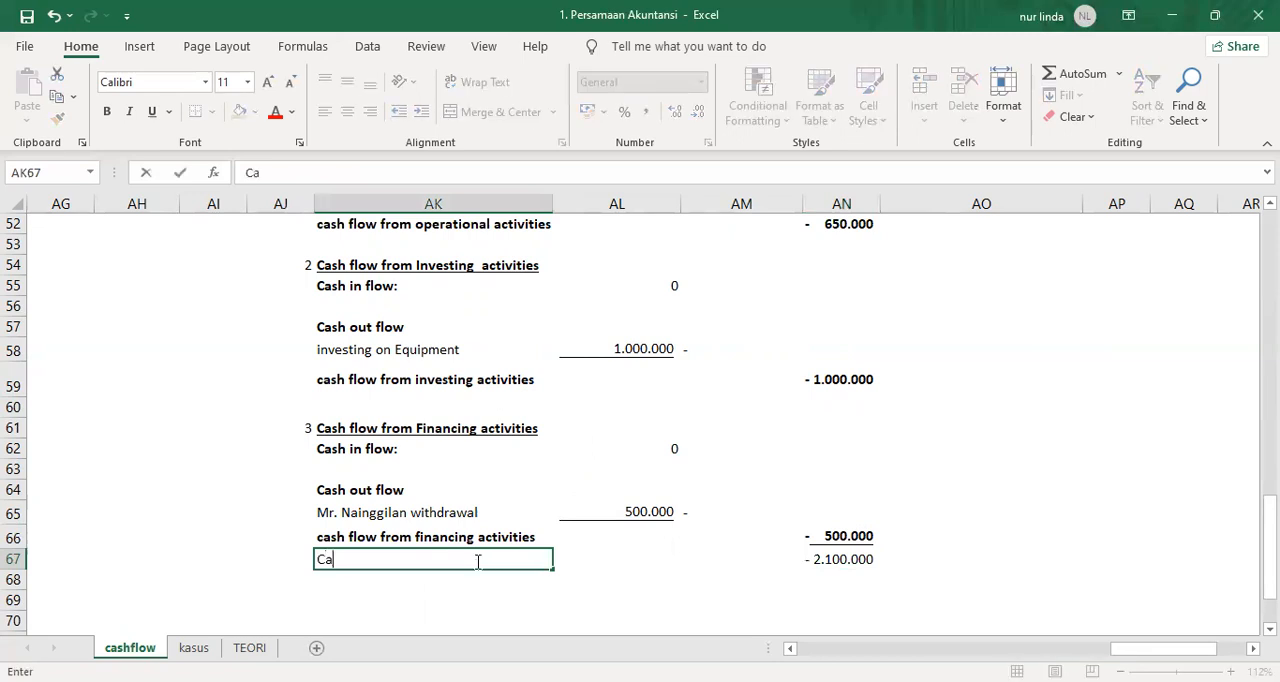
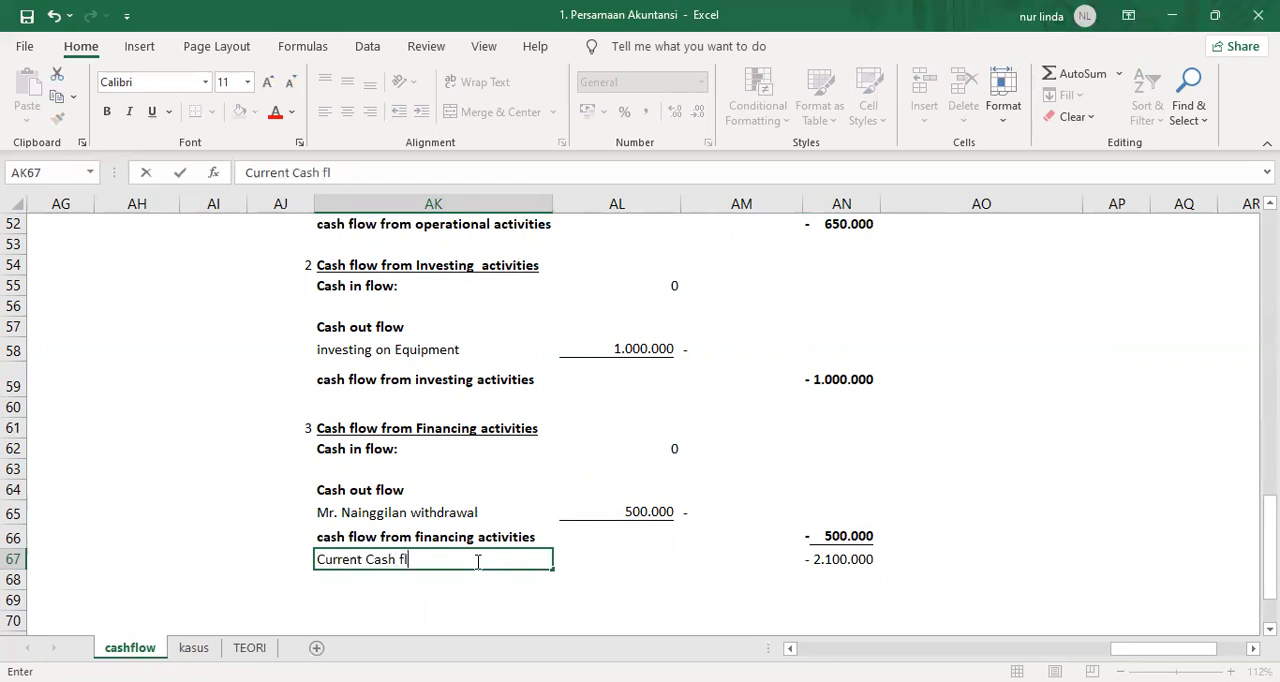
Finish the AK67 label as "Current Cash flow" and make AK67:AN67 bold.
key("Return")
key("Up")
key("shift+Right")
key("shift+Right")
key("shift+Right")
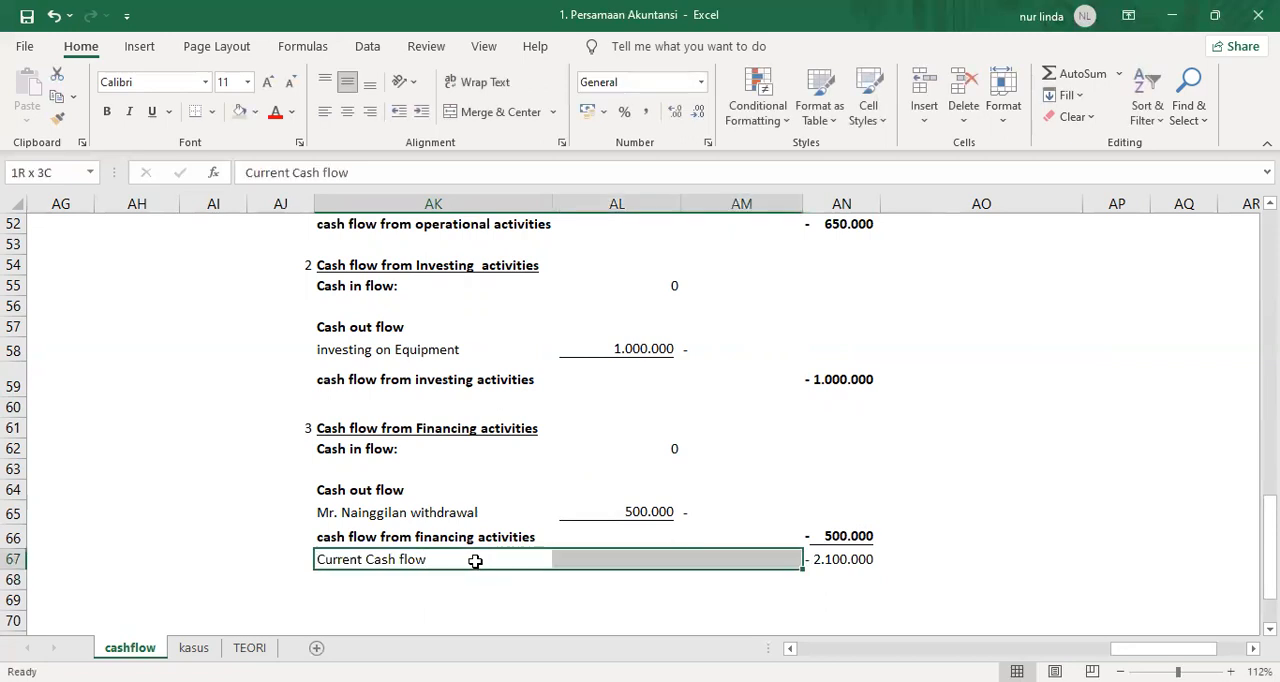
key("ctrl+b")
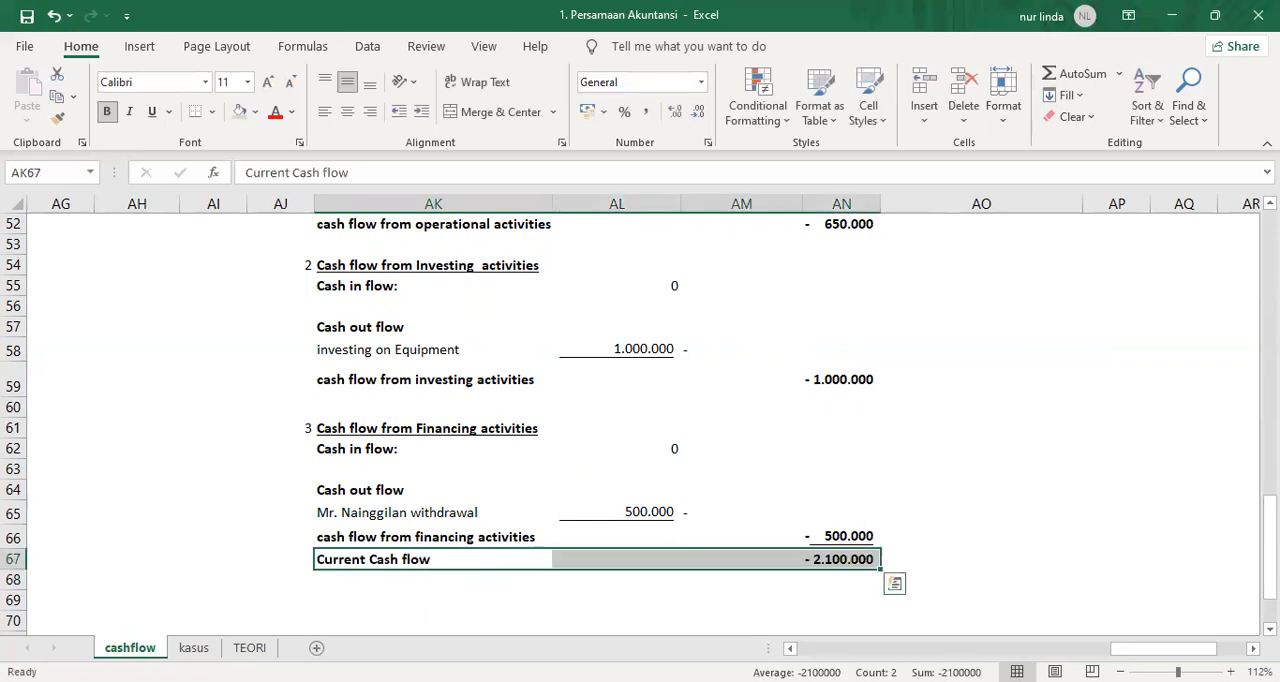
Fill the cash difference cell AN25 in the comparative table with red.
left_click(866, 562)
scroll(937, 380, "up", 10)
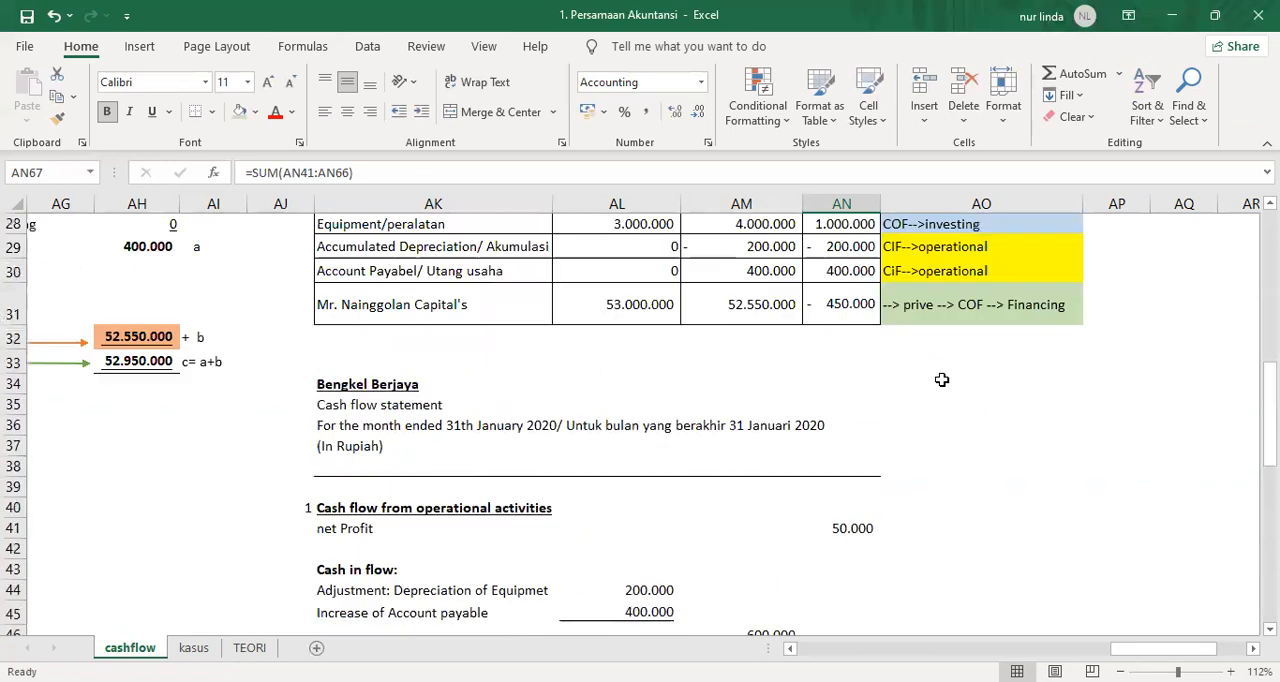
left_click(822, 354)
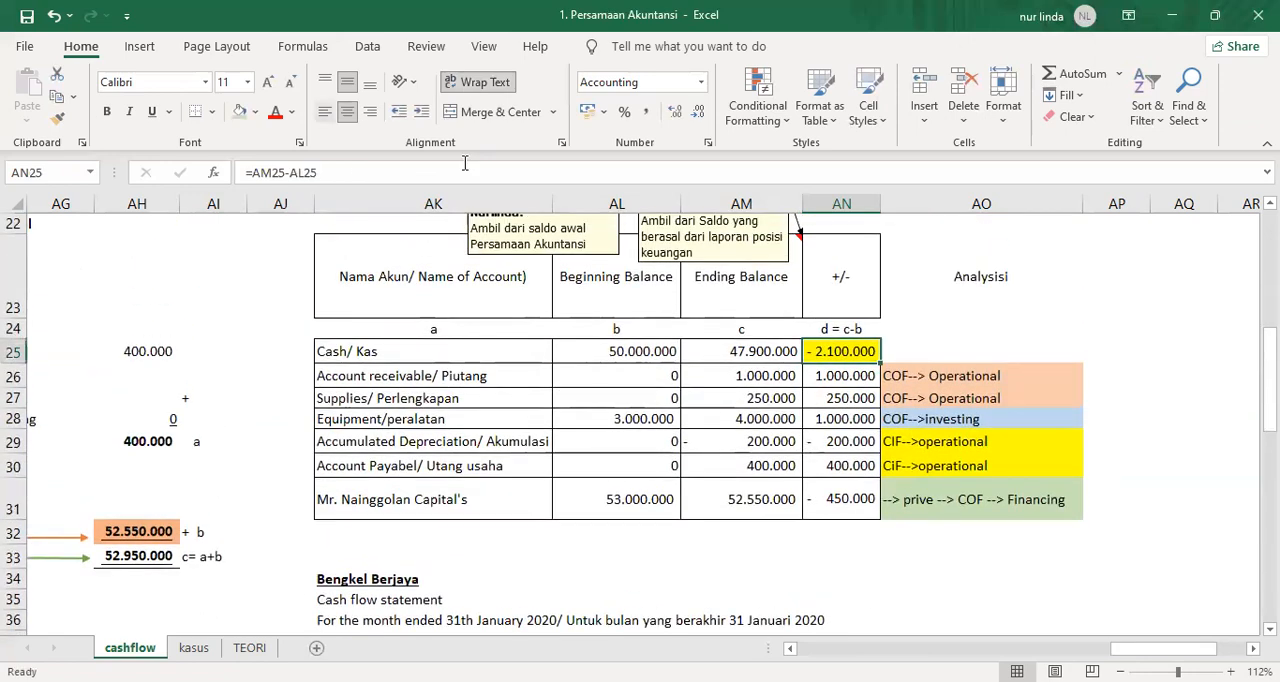
left_click(258, 113)
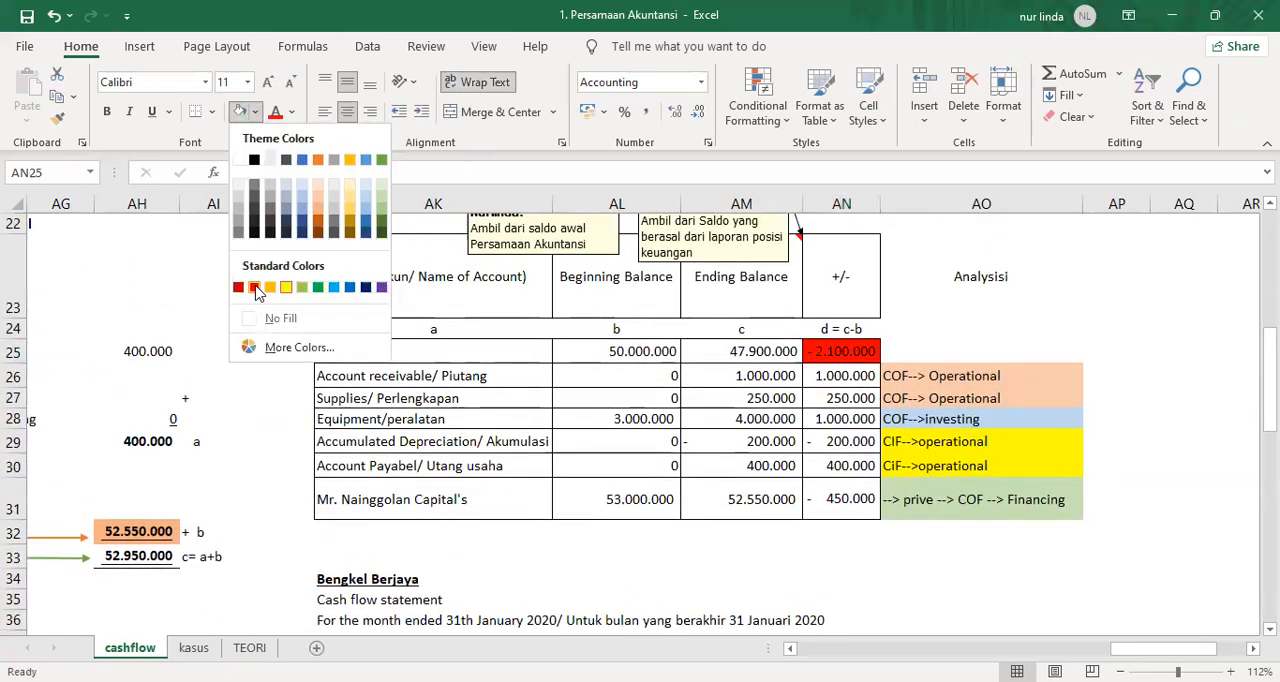
left_click(964, 301)
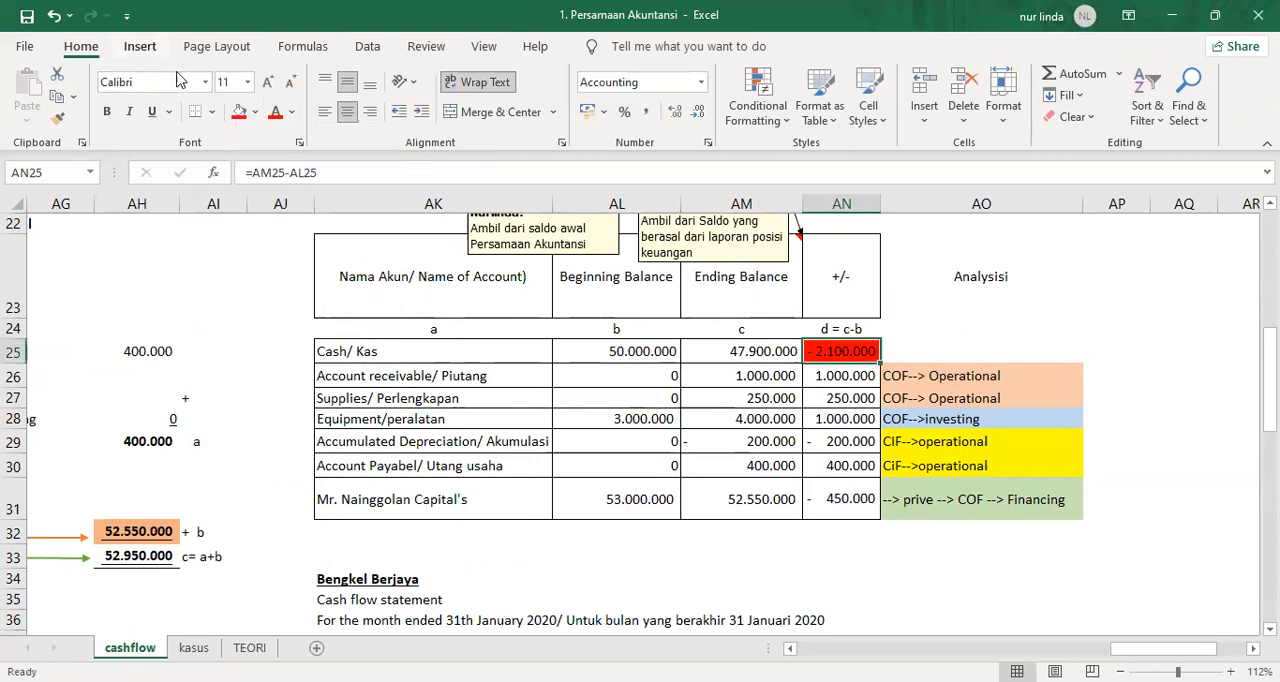
Draw a double-headed arrow about 23.41 cm tall linking the cash difference in AN25 to the current cash flow total in AN67.
left_click(140, 46)
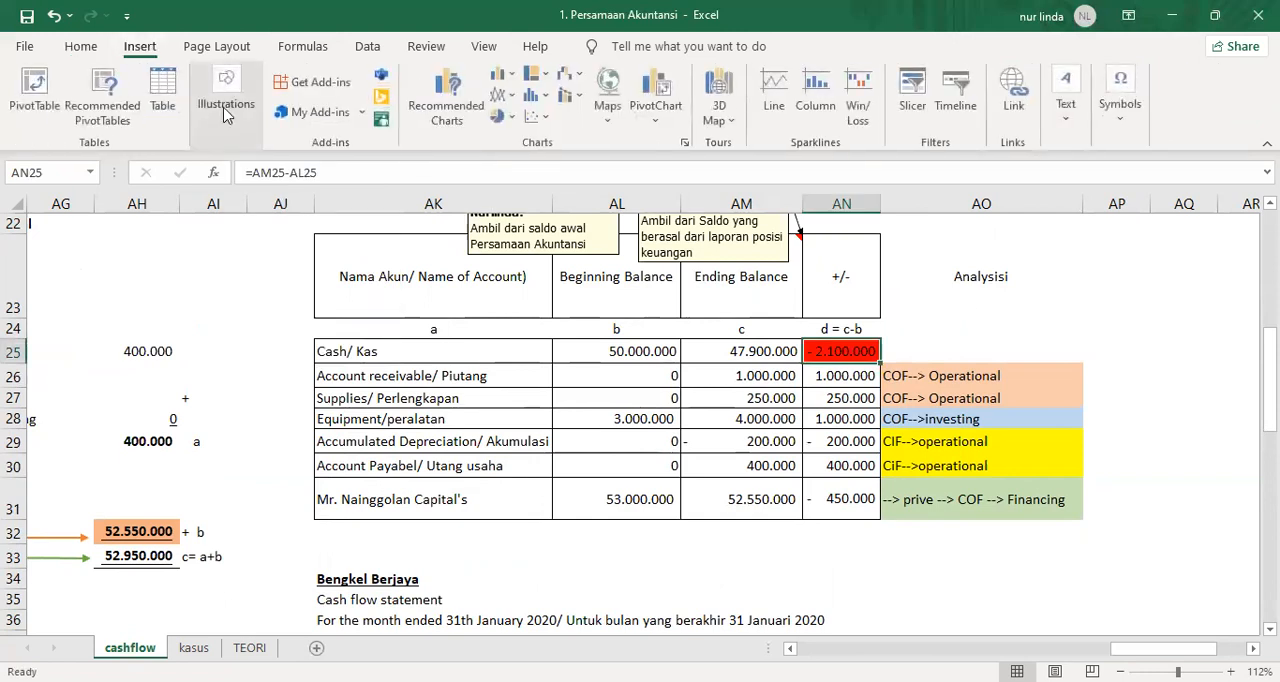
left_click(215, 118)
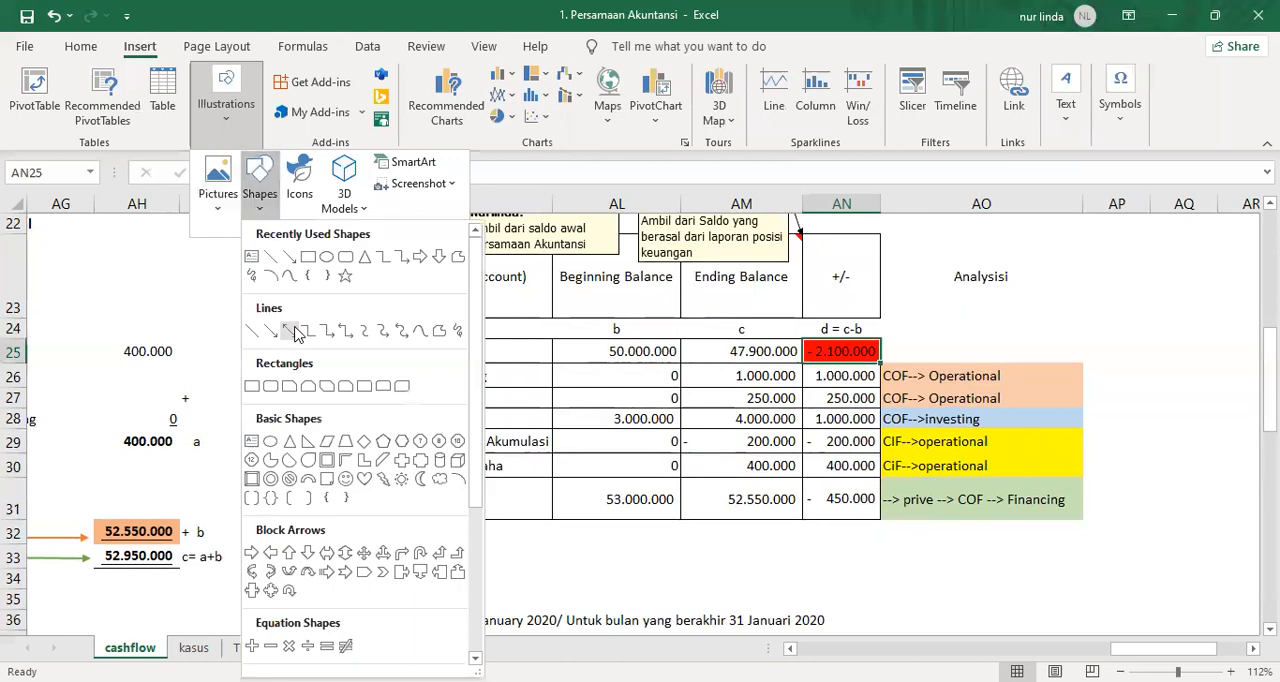
left_click(289, 330)
mouse_move(838, 518)
left_mouse_down()
mouse_move(829, 629)
mouse_move(831, 609)
mouse_move(830, 636)
mouse_move(842, 630)
mouse_move(849, 546)
mouse_move(846, 651)
mouse_move(843, 490)
mouse_move(845, 630)
mouse_move(851, 514)
left_mouse_up()
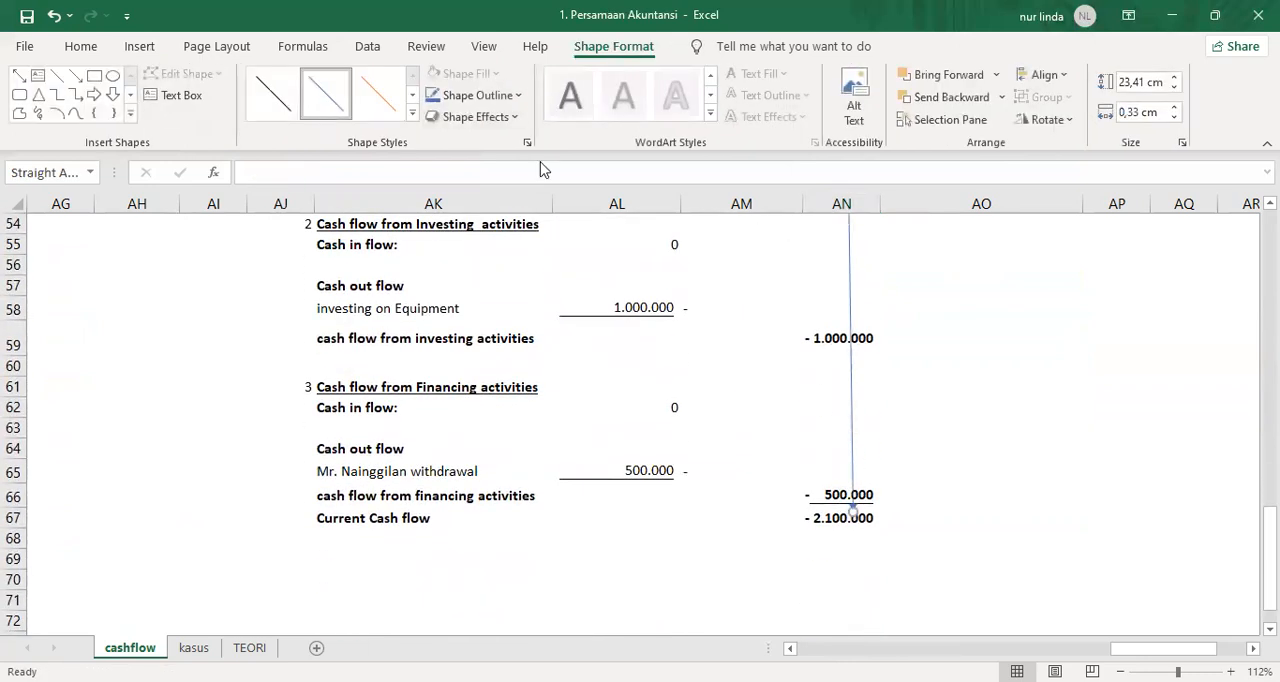
Apply the Intense Line - Accent 2 style to the arrow between AN25 and AN67.
left_click(81, 50)
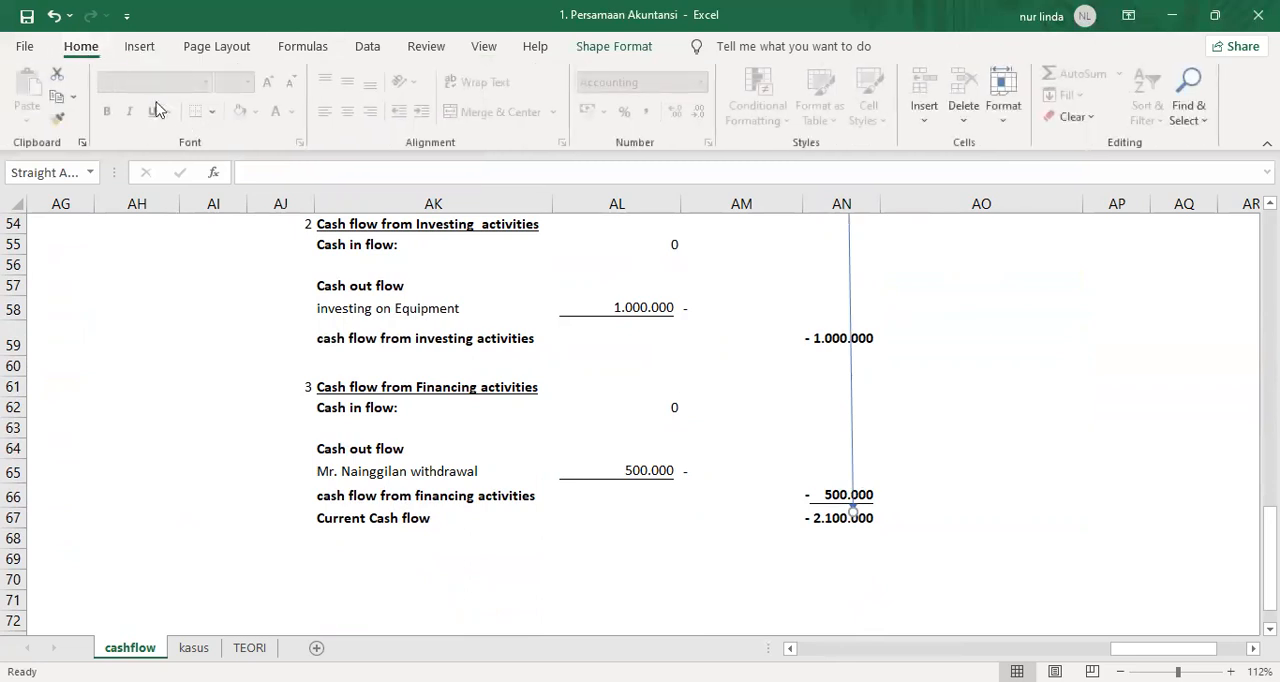
left_click(848, 297)
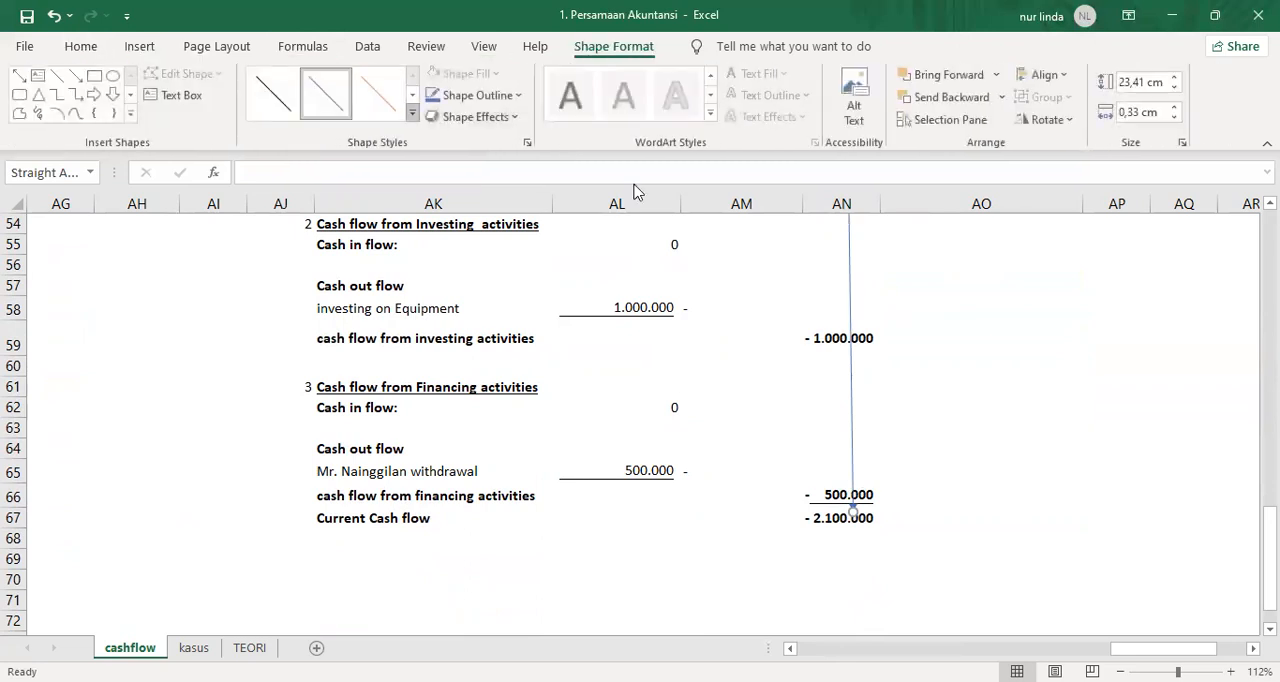
left_click(412, 113)
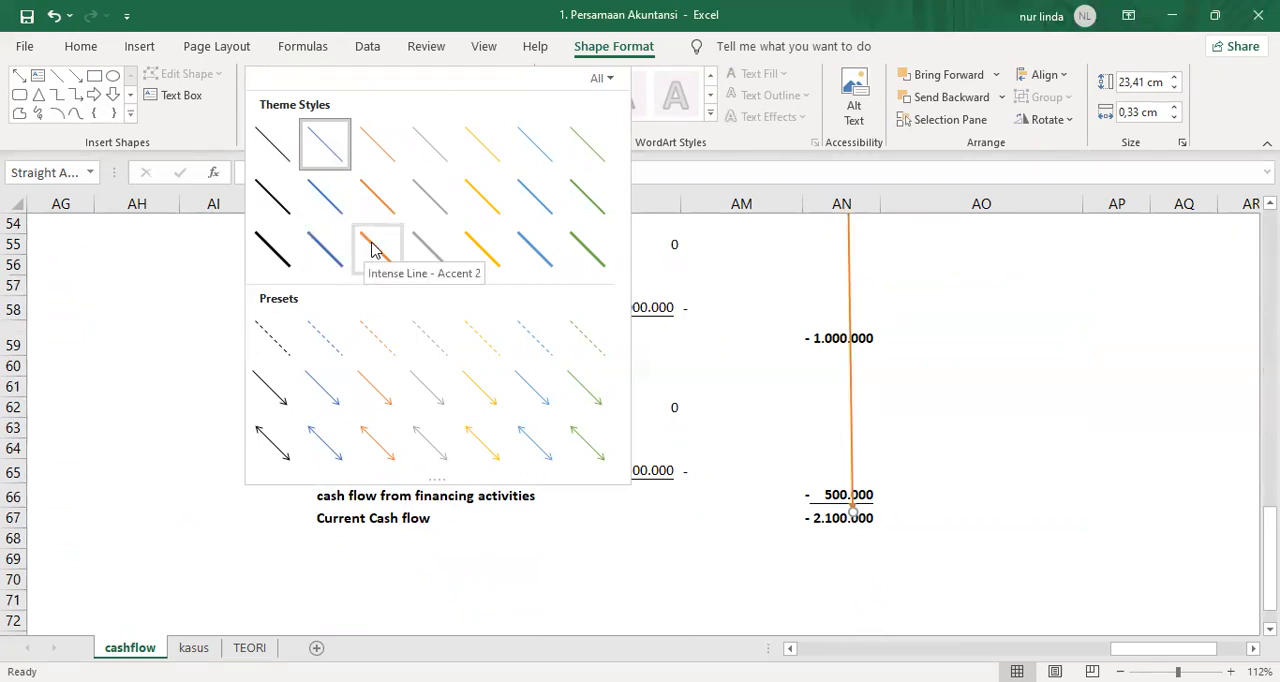
scroll(880, 450, "up", 12)
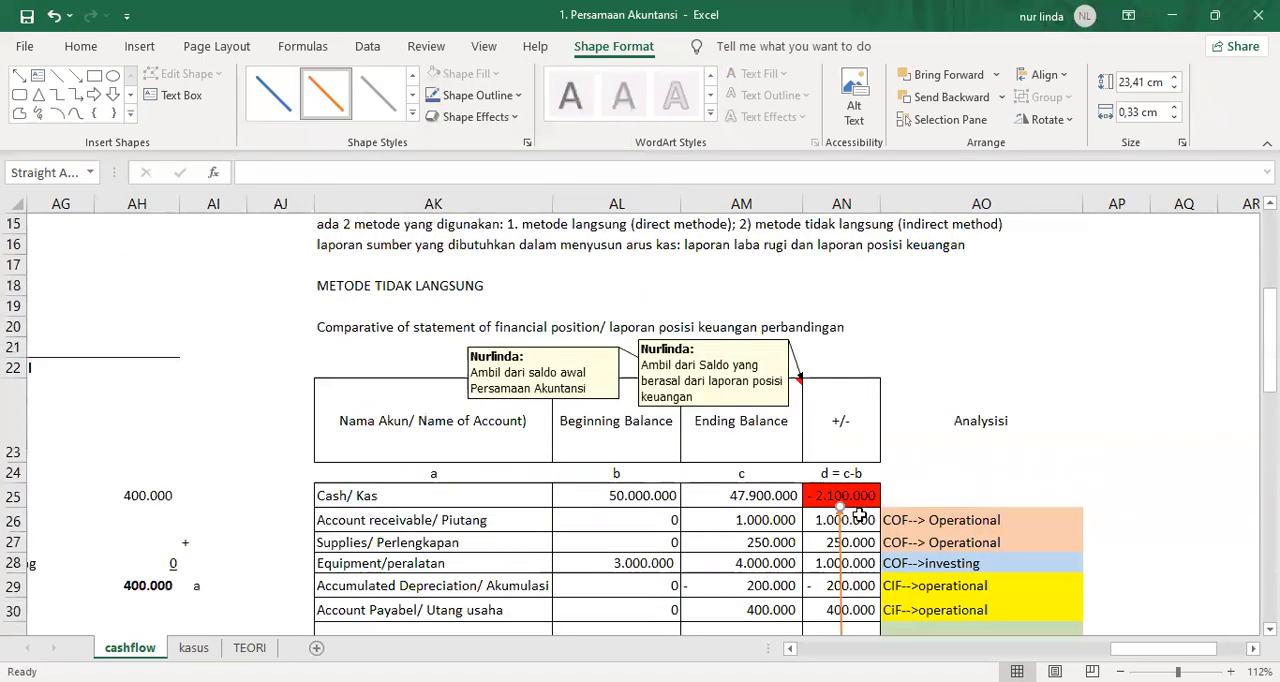
scroll(859, 512, "down", 6)
scroll(859, 512, "down", 6)
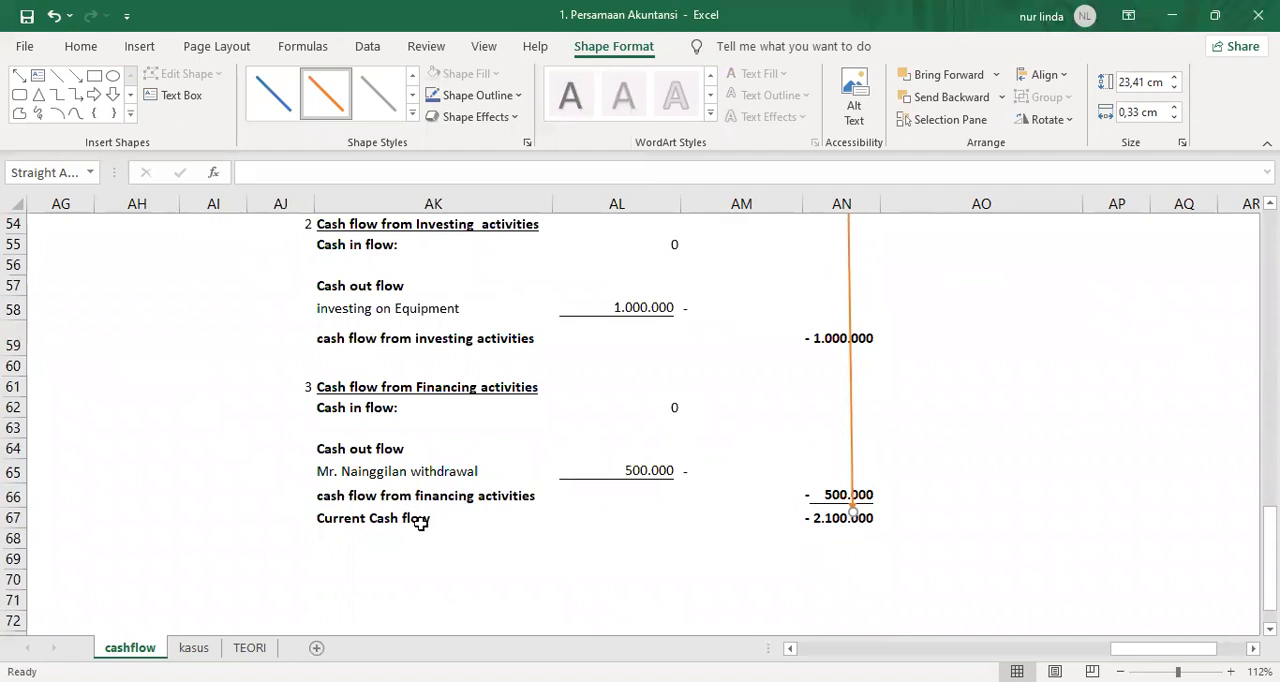
Enter the label "Beginning Cash flow" in AK68.
left_click(390, 533)
type("Beginnin")
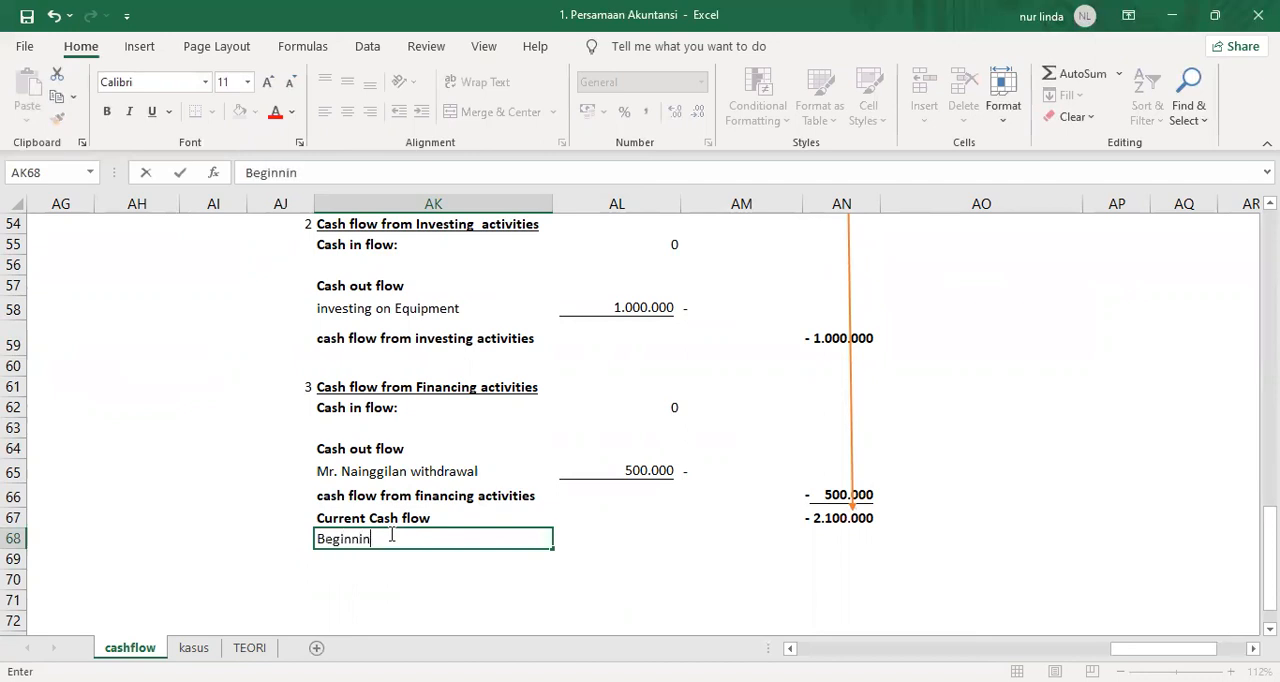
type("g Cash flo")
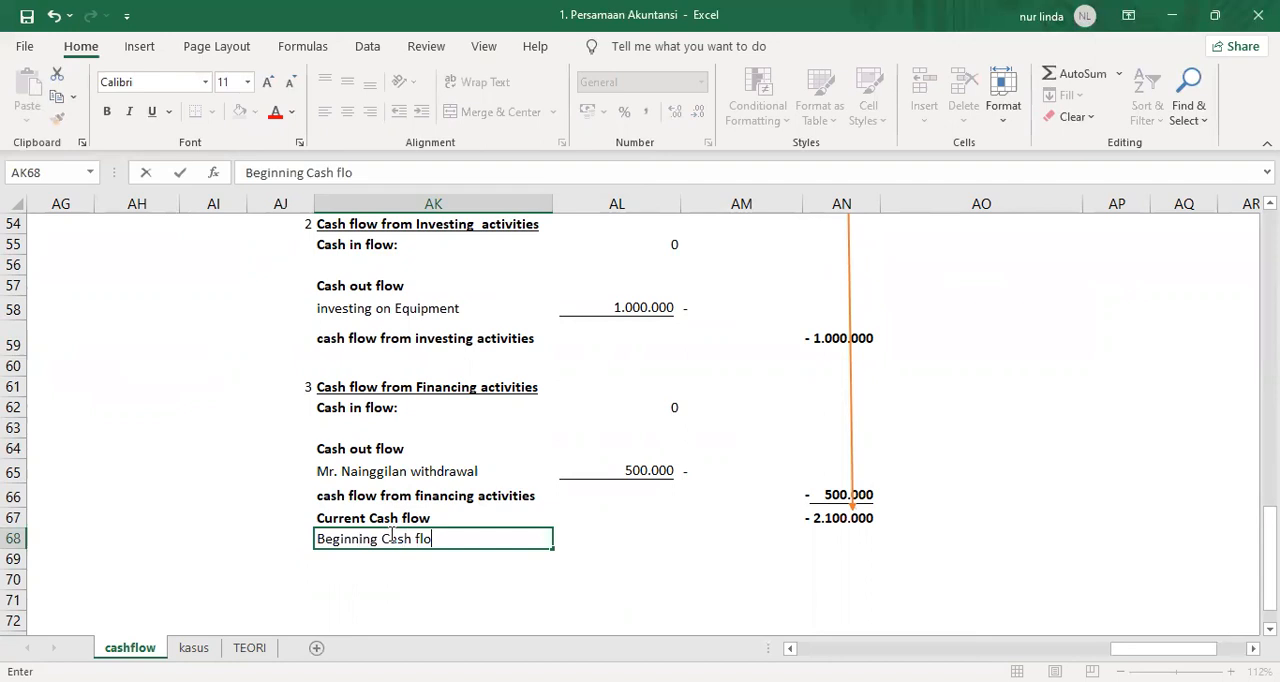
type("w")
key("Return")
Link AN68 to the beginning cash balance in the comparative table with =AL25.
key("Up")
key("Up")
key("Up")
key("Right")
key("Right")
key("Right")
key("Down")
key("Down")
type("=")
key("Left")
key("Left")
key("Left")
key("Left")
key("Left")
key("Left")
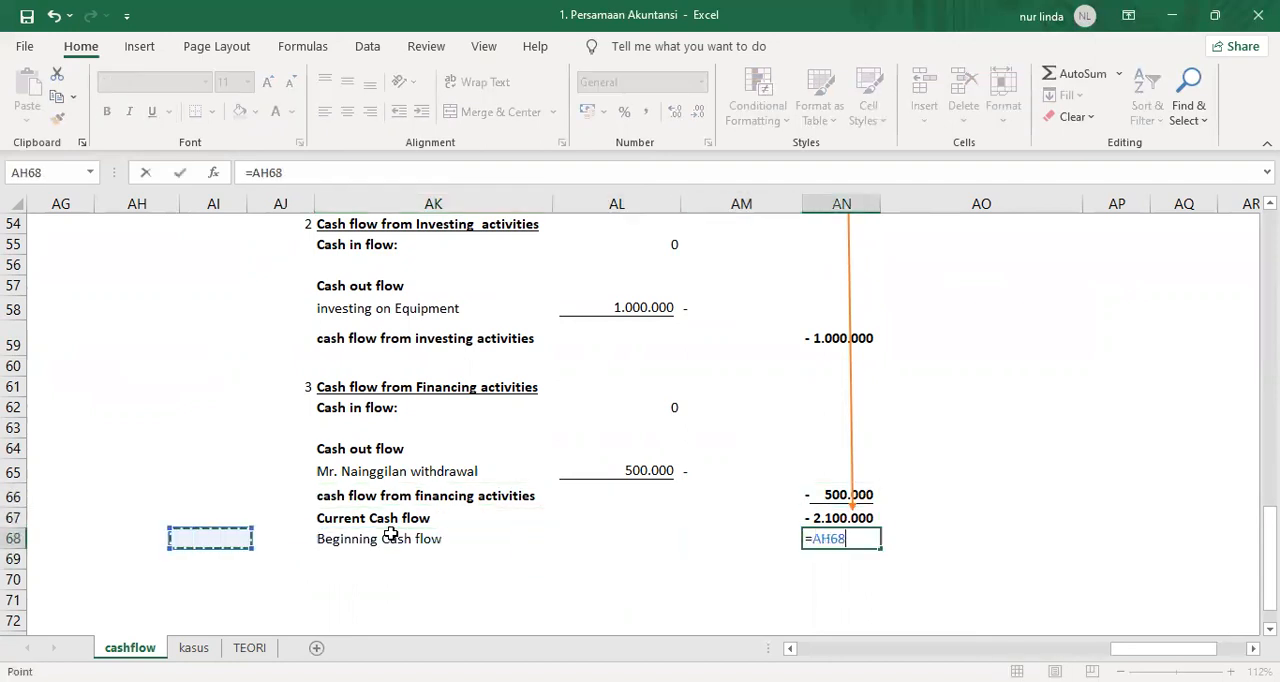
key("Left")
key("Left")
key("Left")
key("Left")
key("Left")
key("Left")
scroll(206, 489, "up", 11)
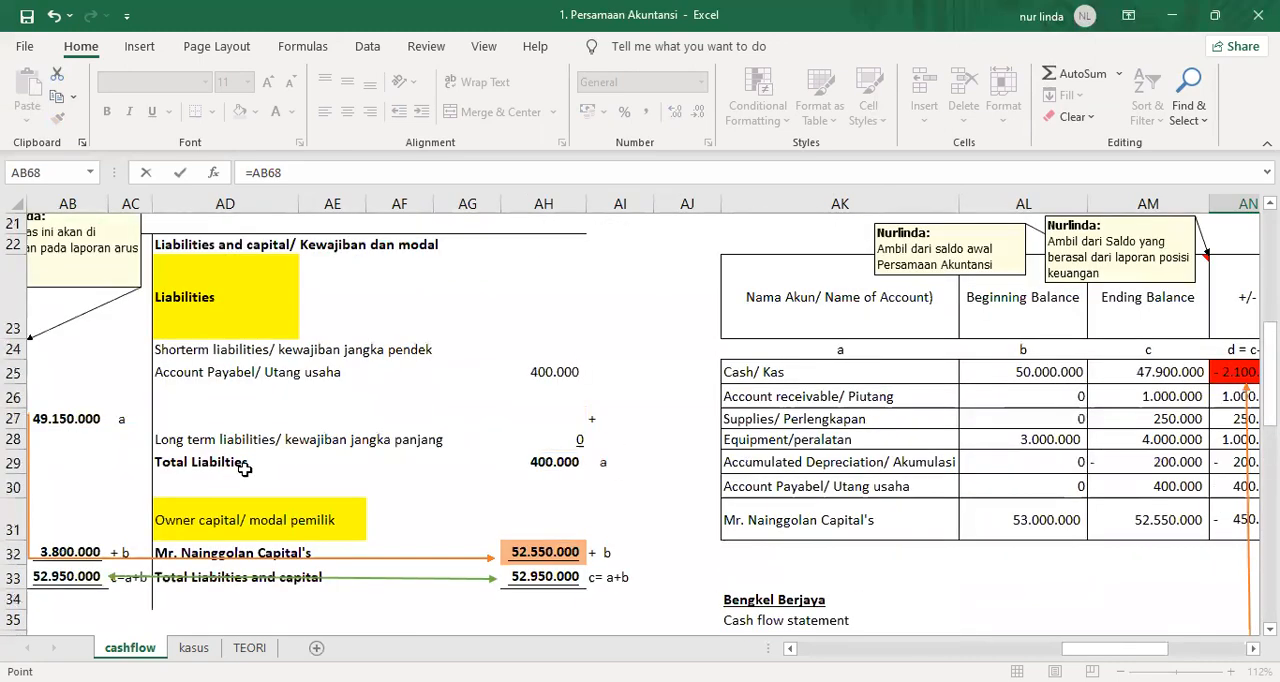
left_click(843, 373)
key("Right")
key("Right")
key("Right")
key("Left")
key("Left")
key("Return")
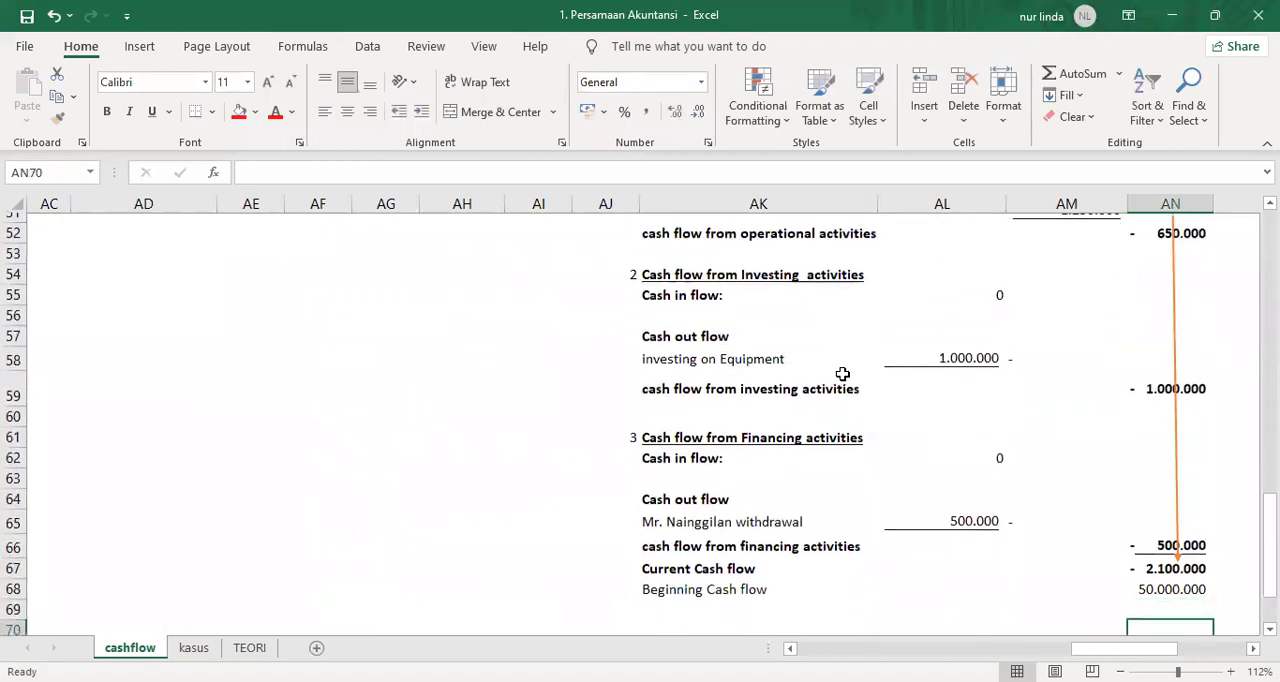
Underline the beginning cash amount in AN68 and enter a "+" sign beside it in AO68.
key("Up")
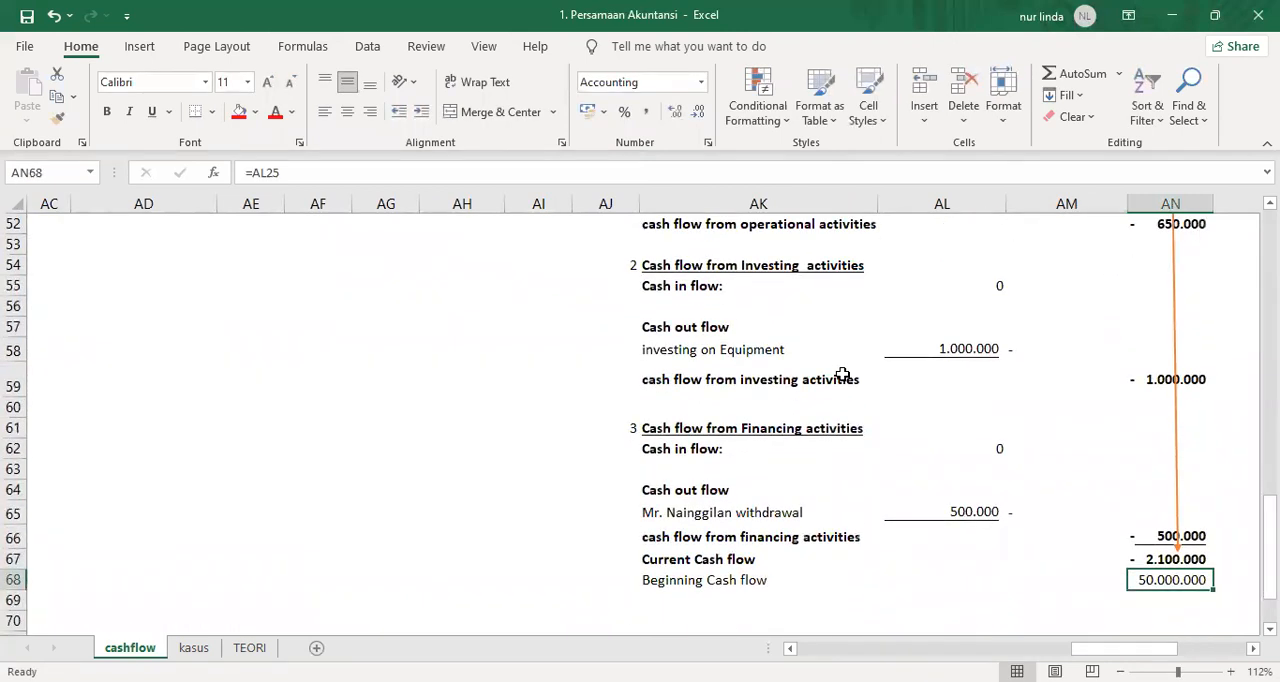
key("ctrl+u")
key("Right")
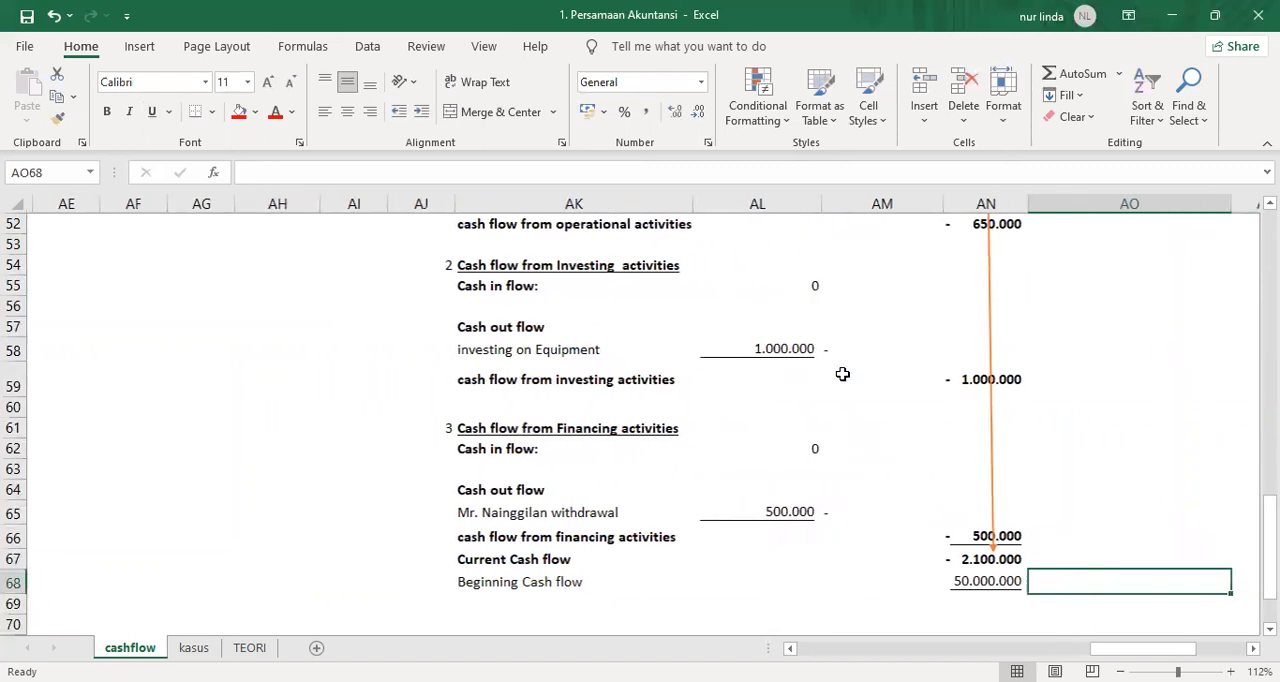
type("+")
key("Return")
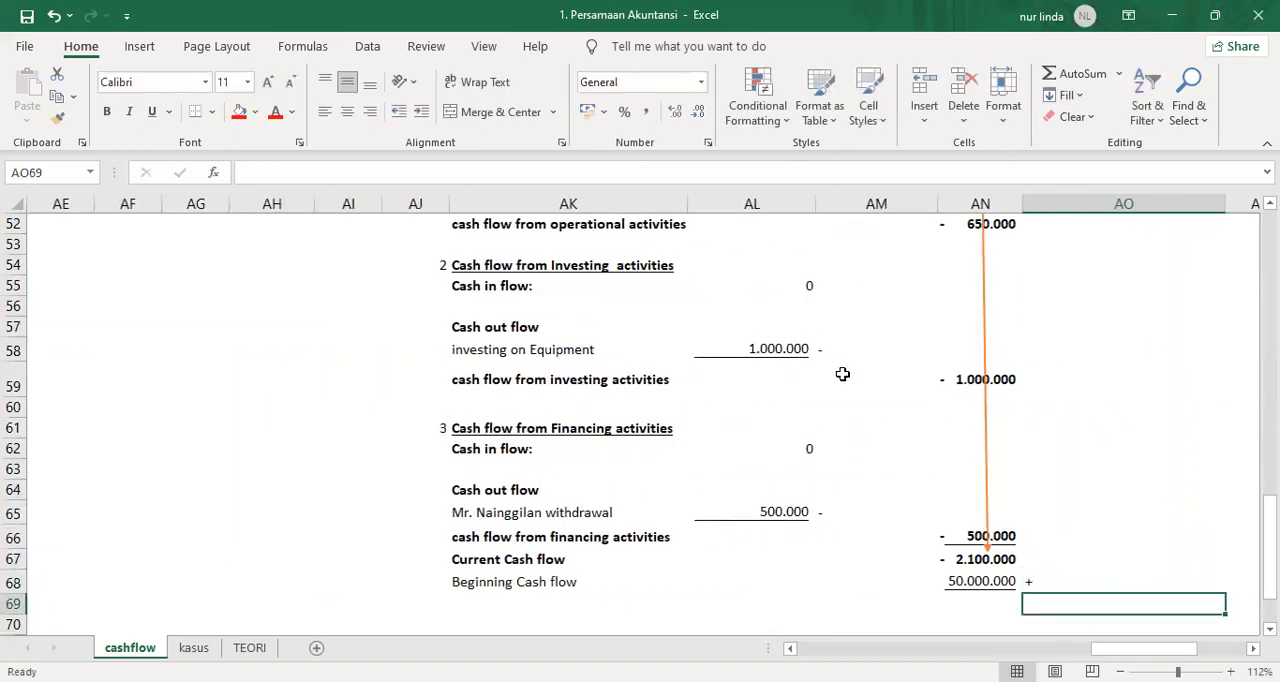
Calculate the ending cash in AN69 with =AN67+AN68.
key("Left")
type("=")
key("Up")
key("Up")
type("+")
key("Up")
key("Return")
Enter the label "Ending cash flow" in AK69.
key("Up")
key("Left")
key("Left")
key("Left")
key("Left")
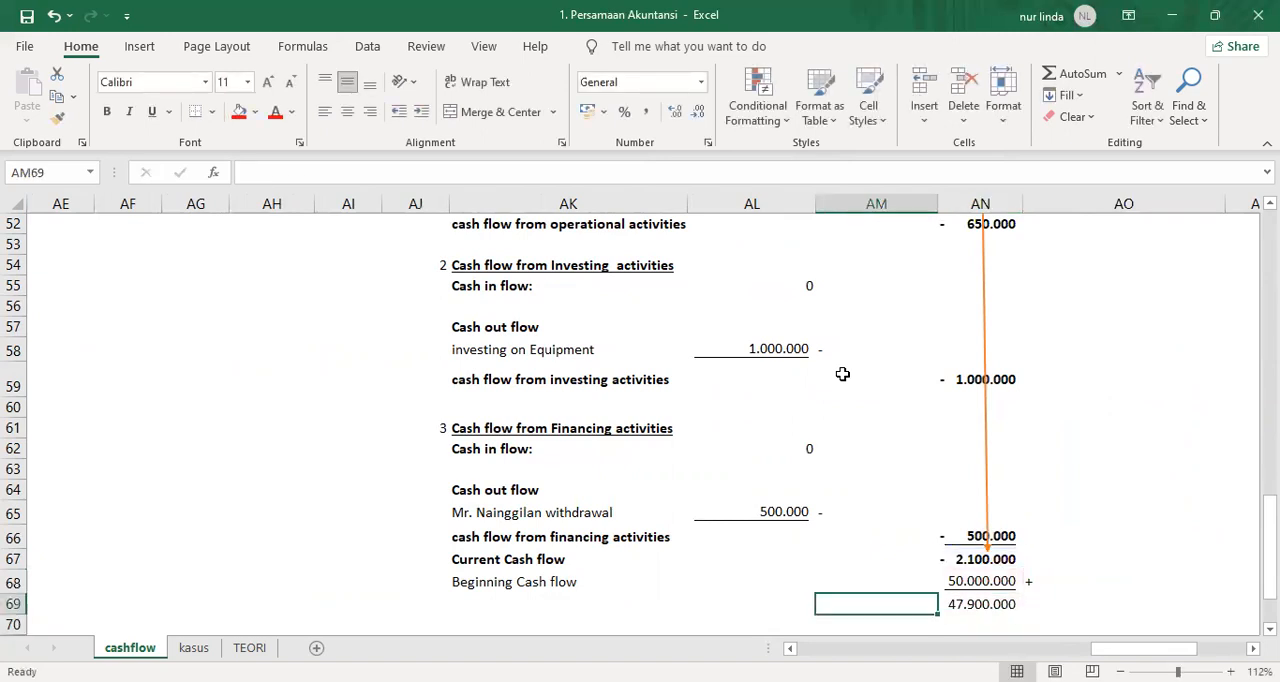
key("Right")
type("Endin")
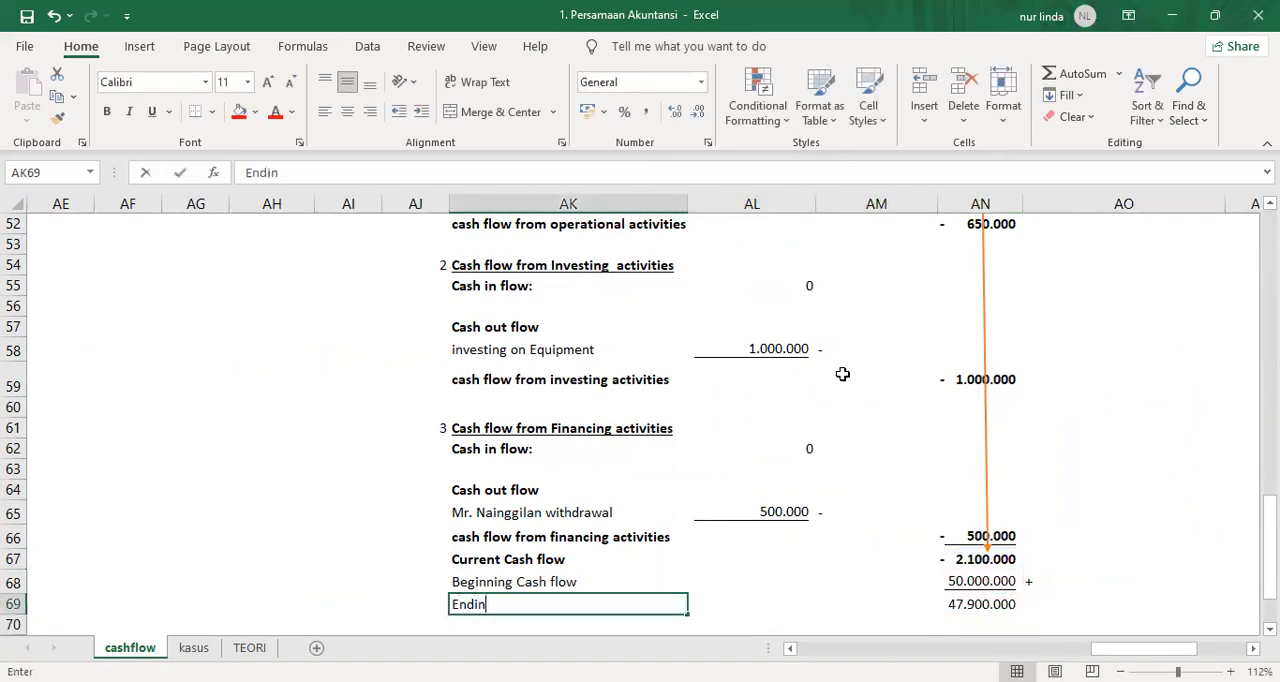
type("g cash flo")
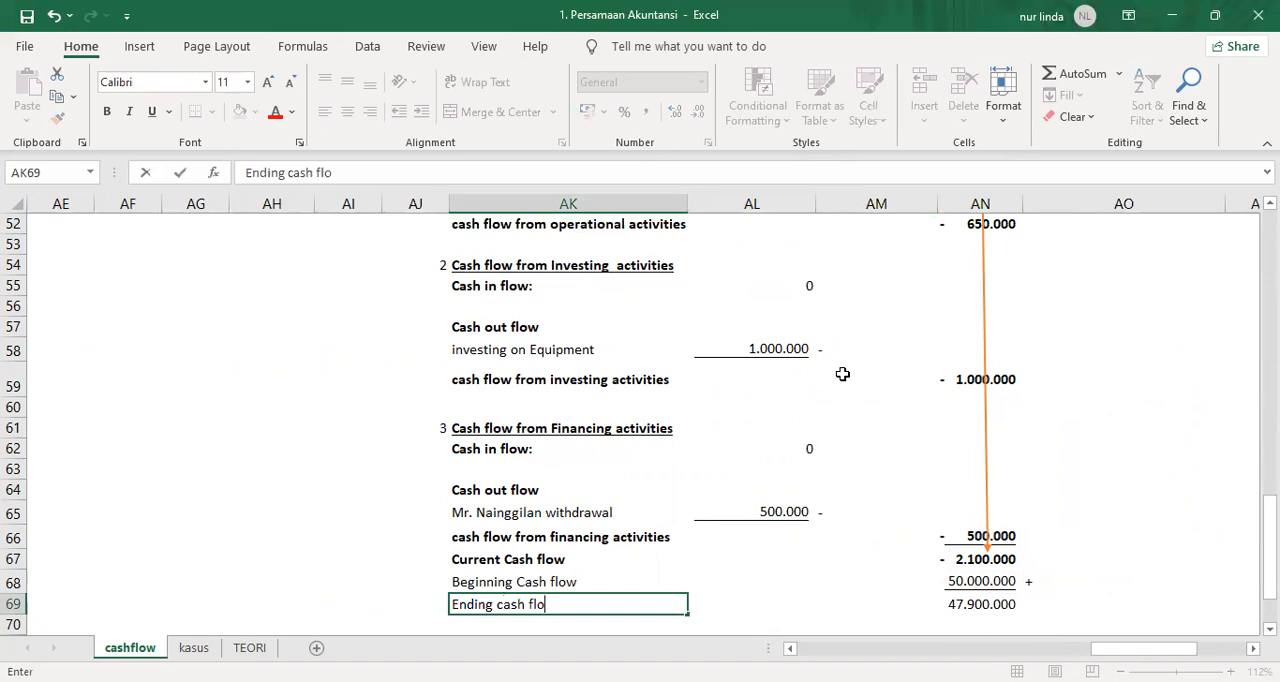
type("w")
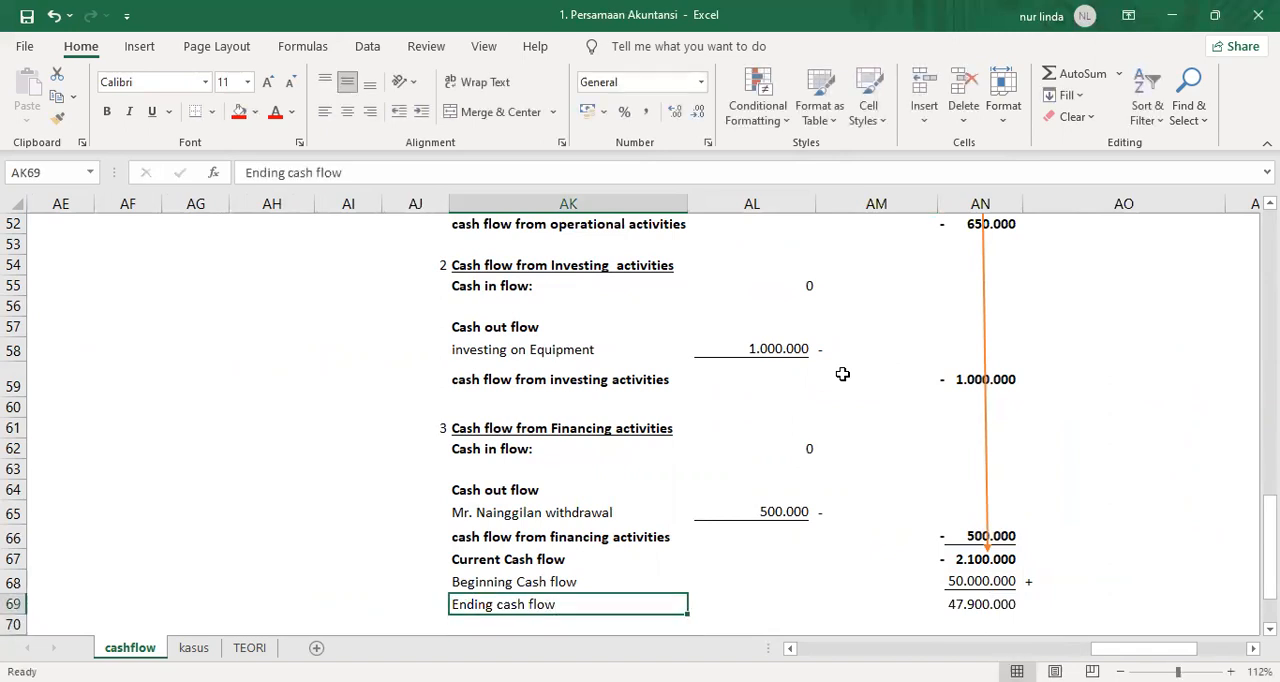
Make the ending cash amount in AN69 bold and underlined.
key("Right")
key("Right")
key("Right")
key("ctrl+b")
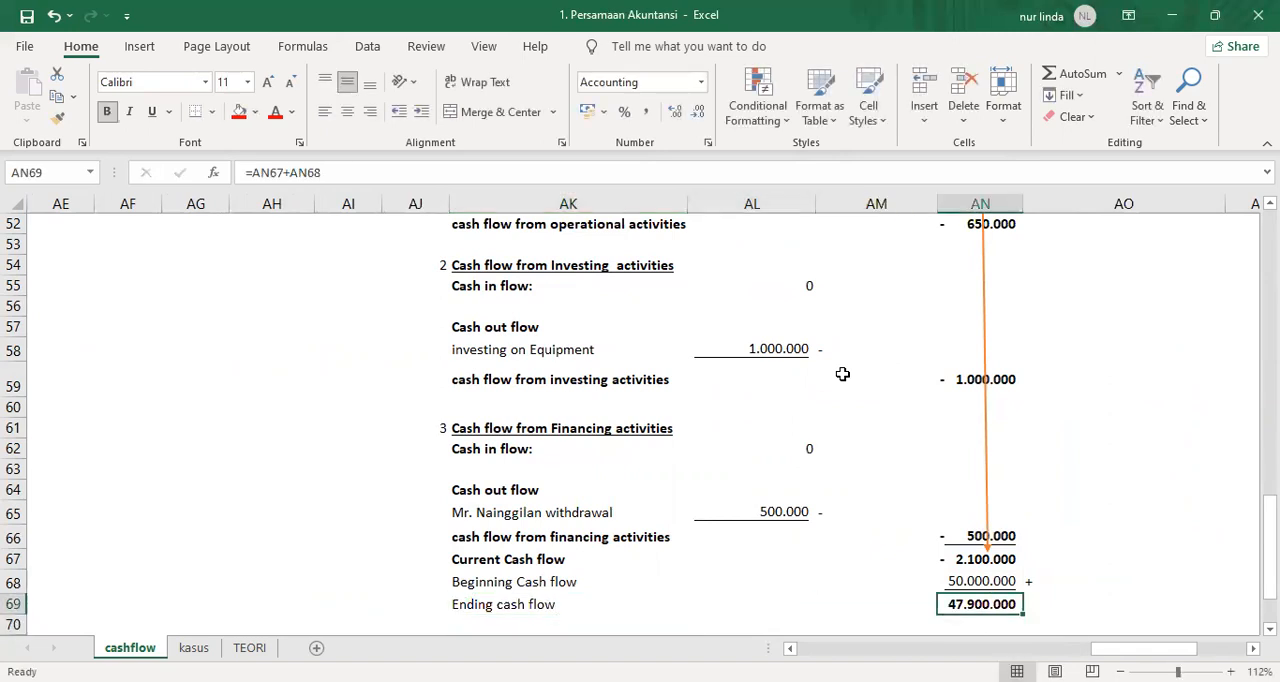
key("ctrl+u")
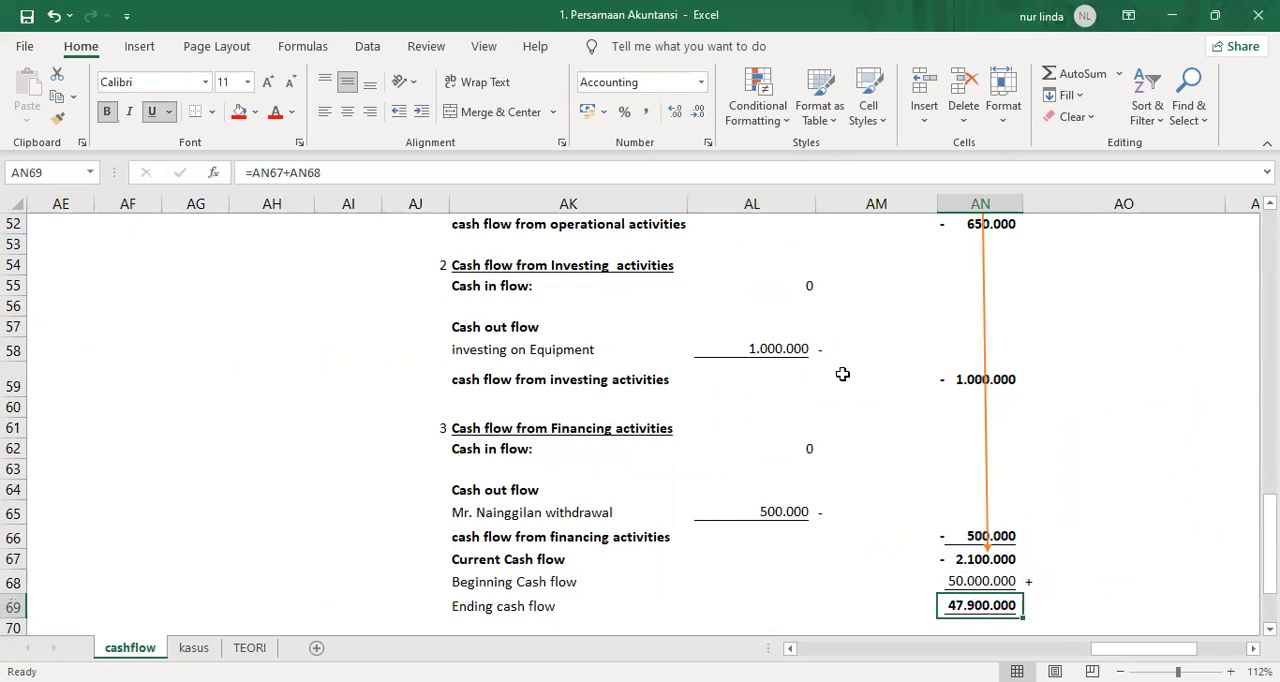
Add a bottom border to AK70:AN70 to close off the cash flow statement.
scroll(750, 450, "down", 1)
left_click_drag(534, 572, 985, 571)
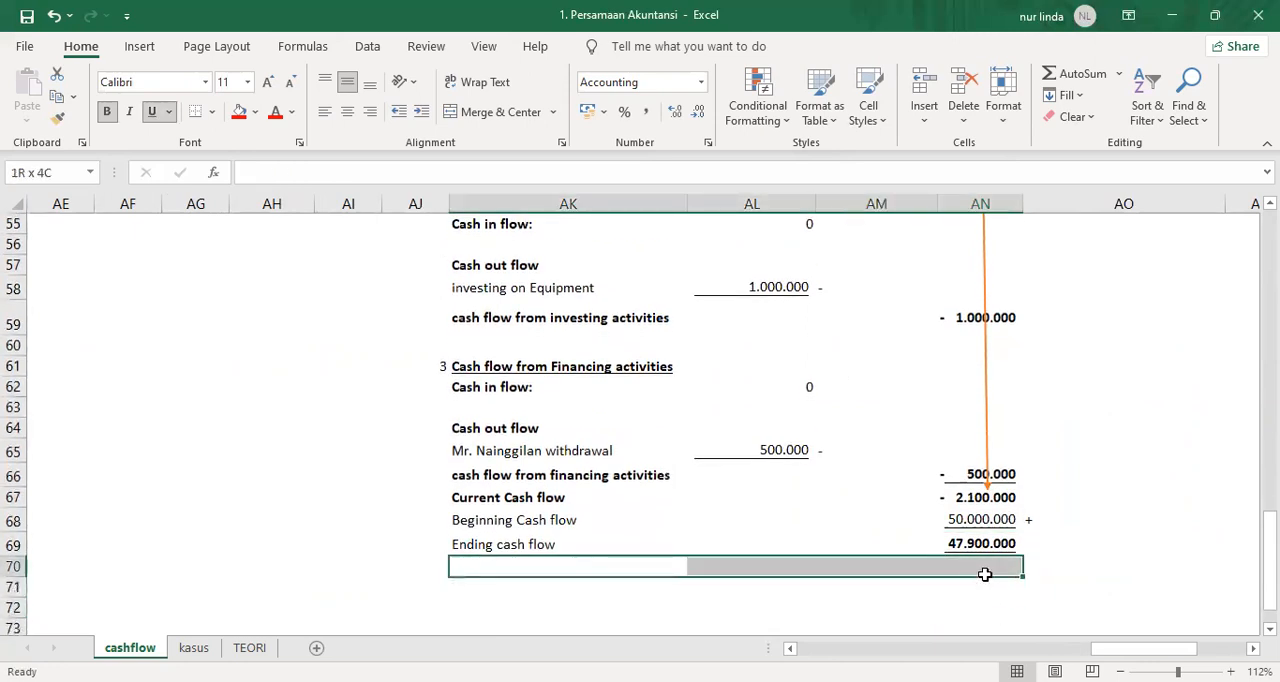
left_click(205, 113)
left_click(1025, 436)
left_click(964, 546)
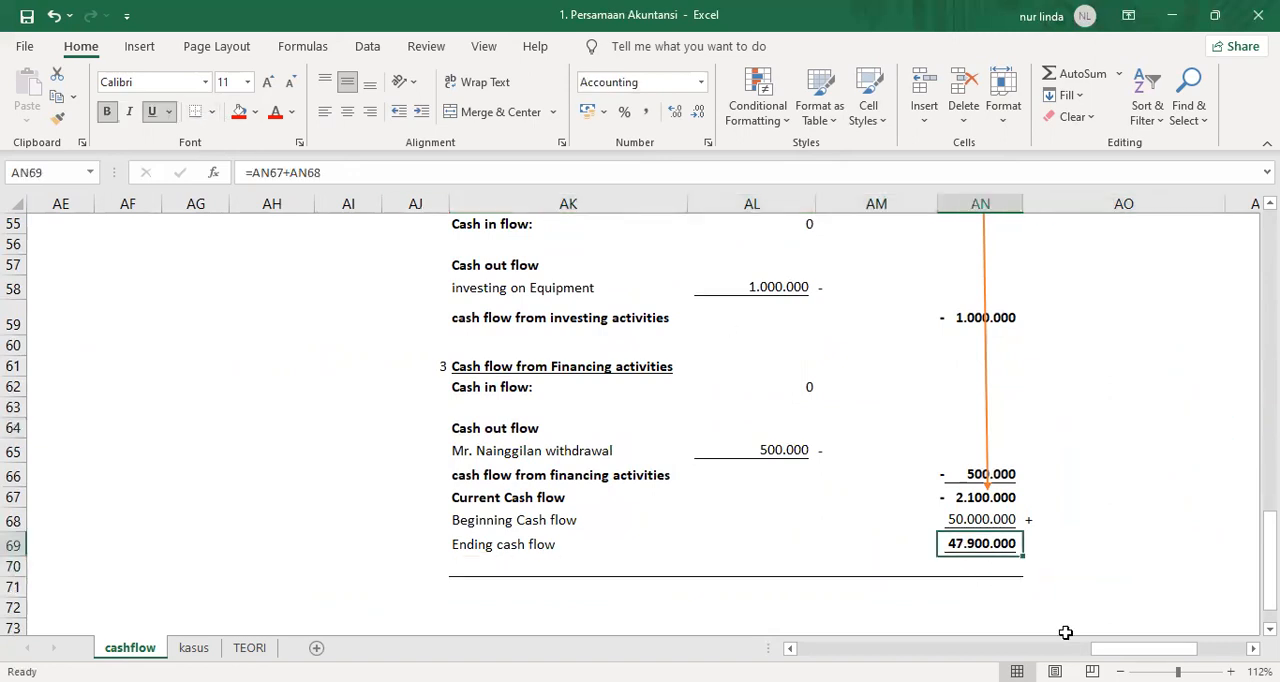
Draw a double-headed straight arrow about 12.8 cm wide and 5.7 cm high from the Cash/Kas amount in AA24 to AH33.
left_click_drag(1096, 648, 991, 645)
scroll(988, 550, "up", 3)
scroll(988, 550, "up", 9)
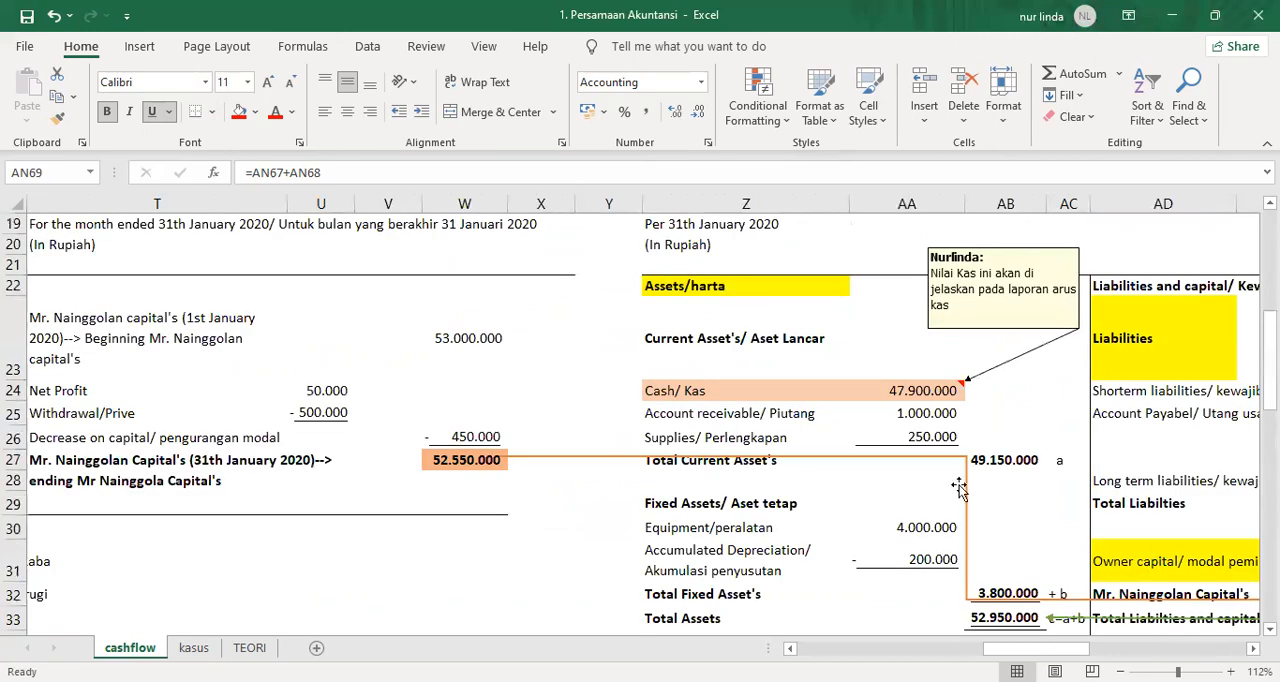
left_click(917, 391)
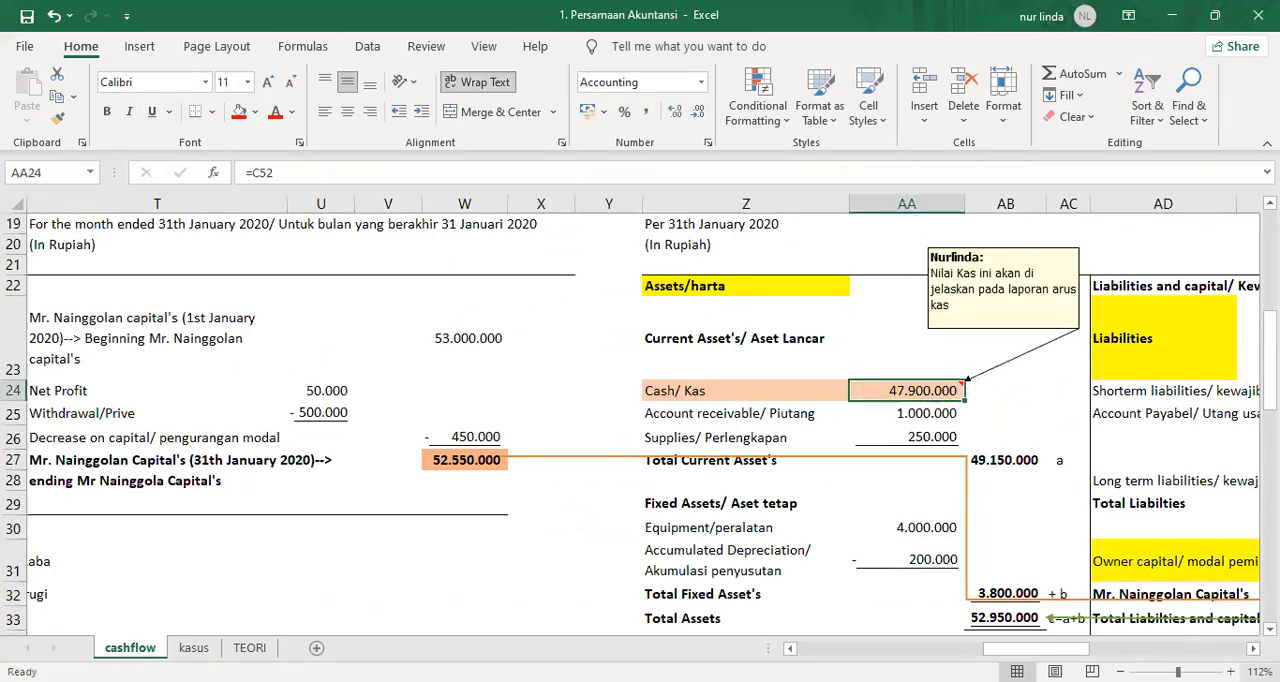
left_click(1253, 649)
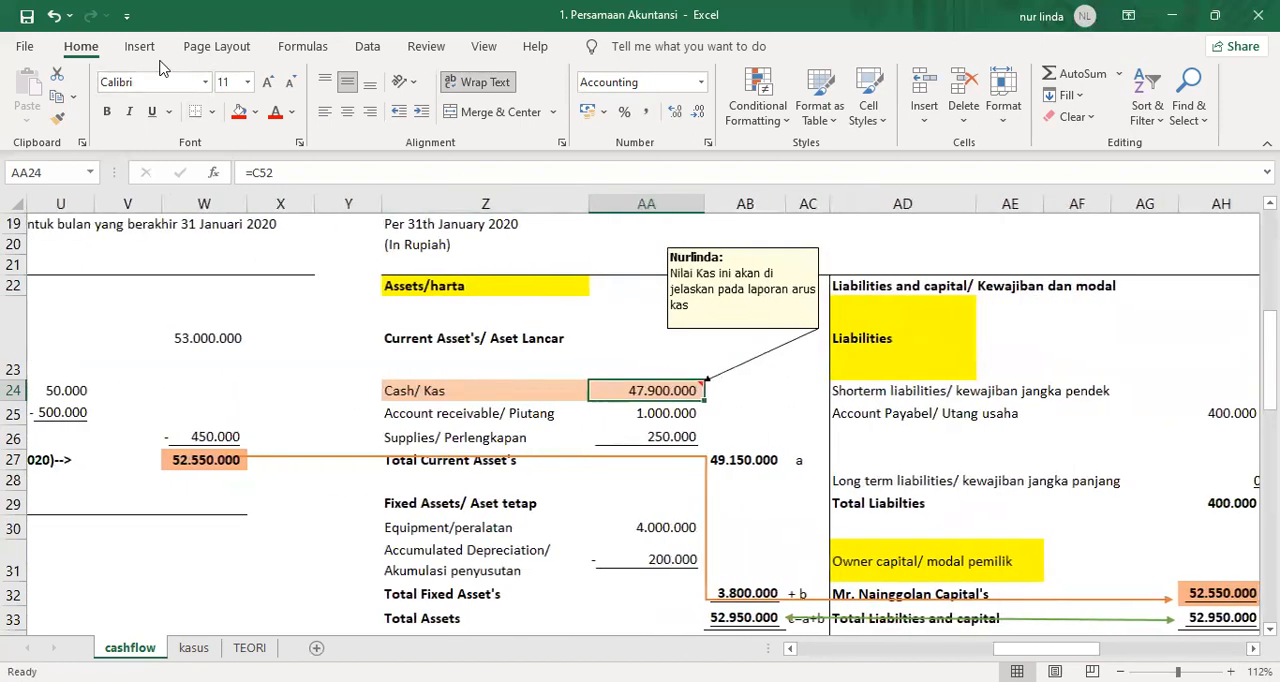
left_click(139, 48)
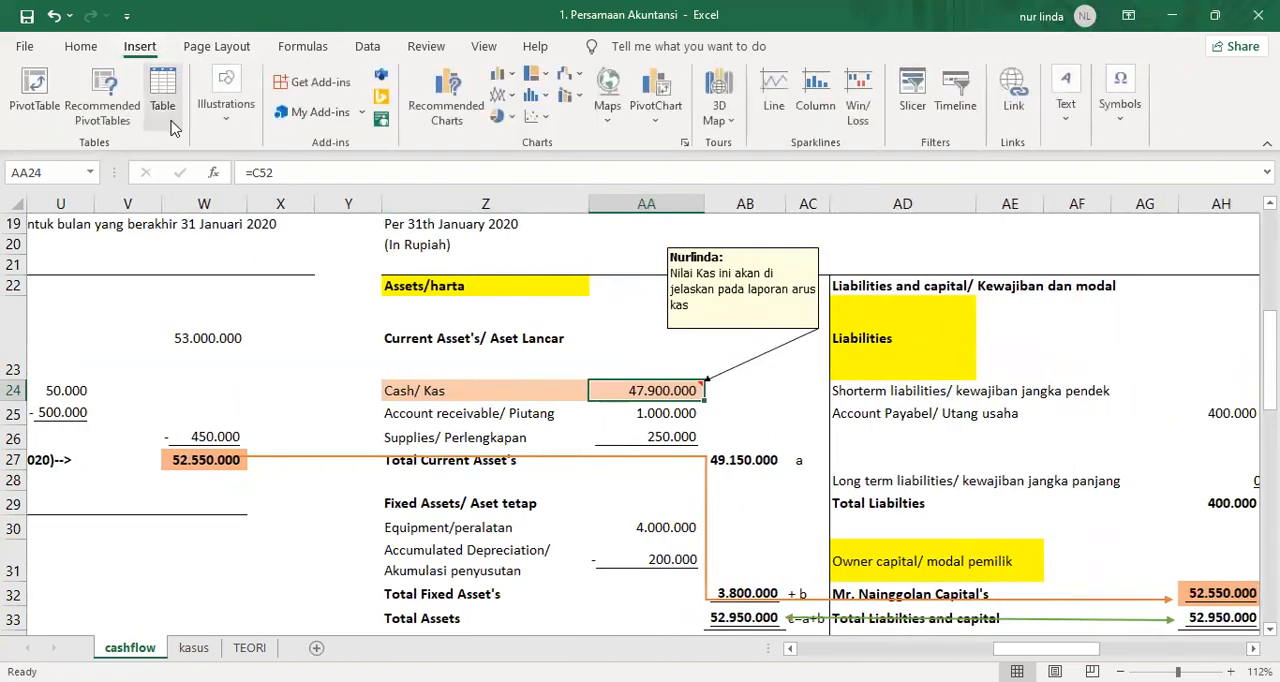
left_click(227, 118)
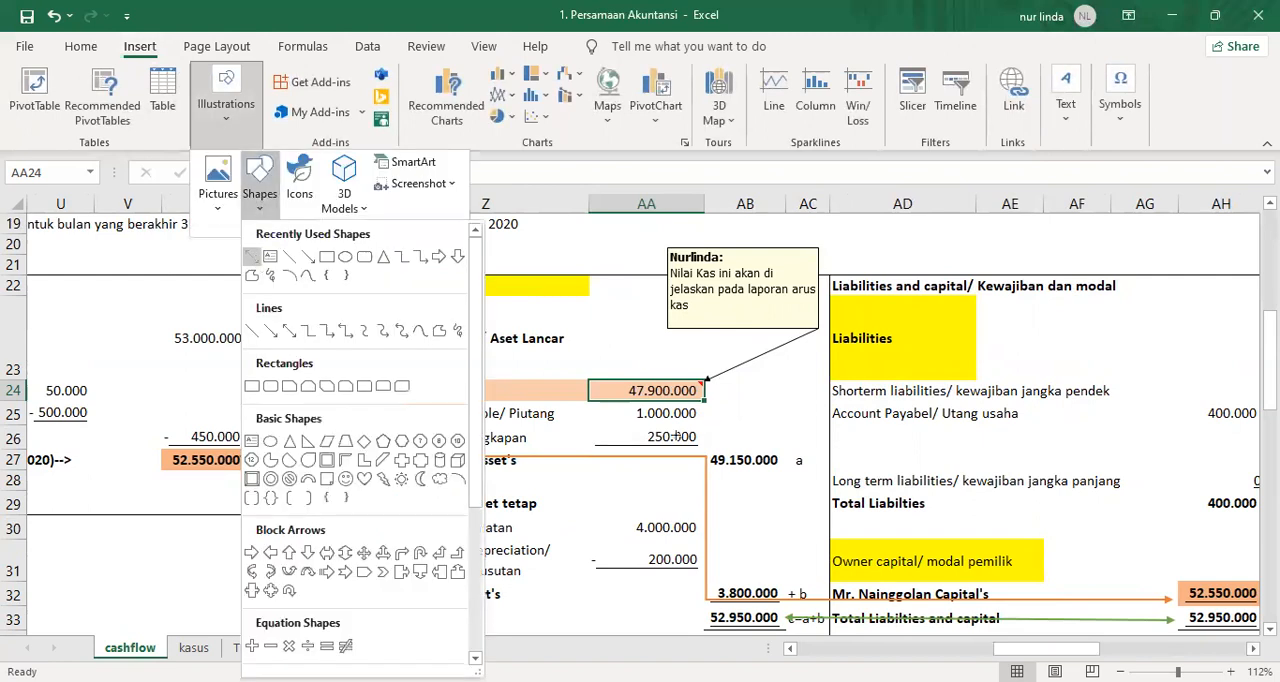
left_click(252, 256)
mouse_move(705, 393)
left_mouse_down()
mouse_move(904, 540)
mouse_move(1210, 620)
left_mouse_up()
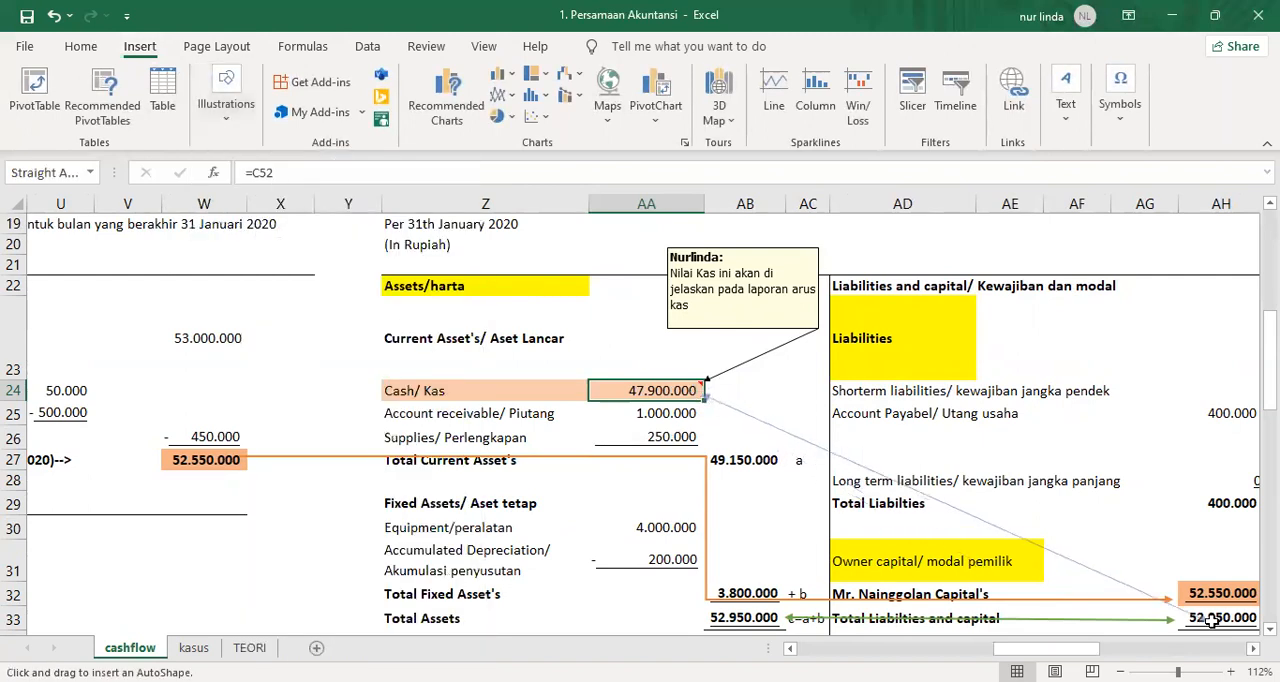
Extend the arrow's lower end to the ending cash amount in AN69, making it about 25.7 cm high and 30.1 cm wide.
scroll(1208, 620, "right", 5)
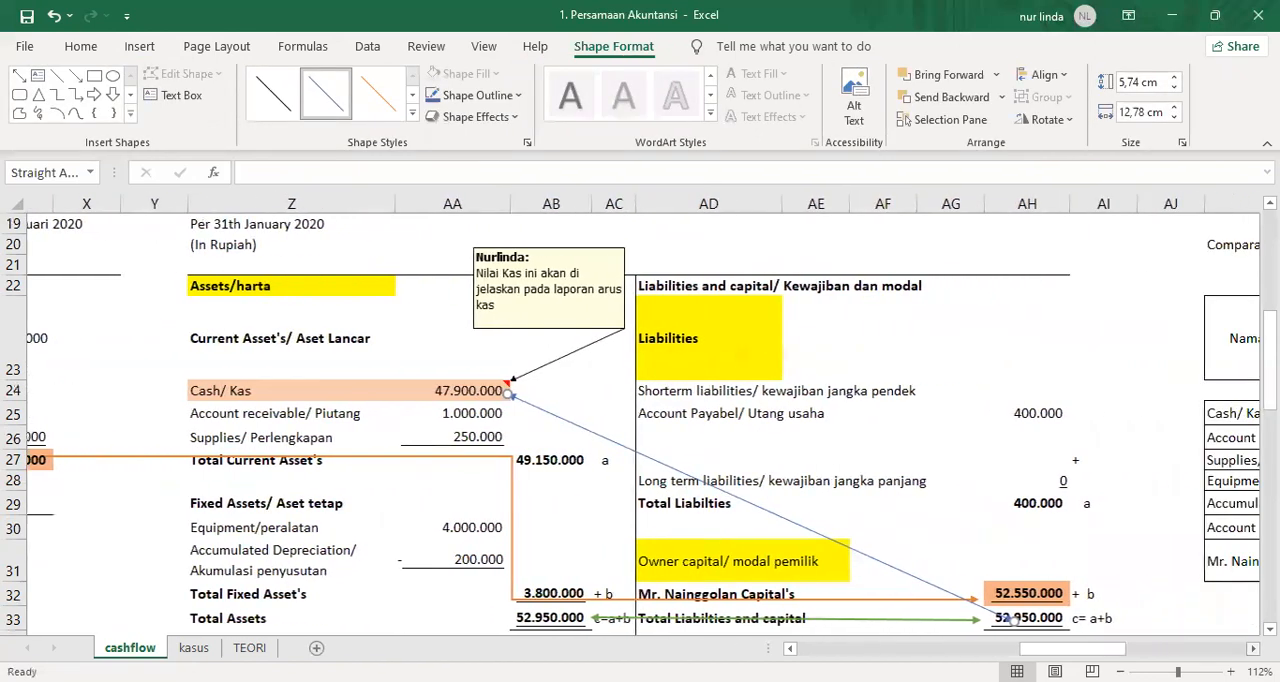
scroll(1146, 532, "down", 2)
scroll(1146, 532, "down", 2)
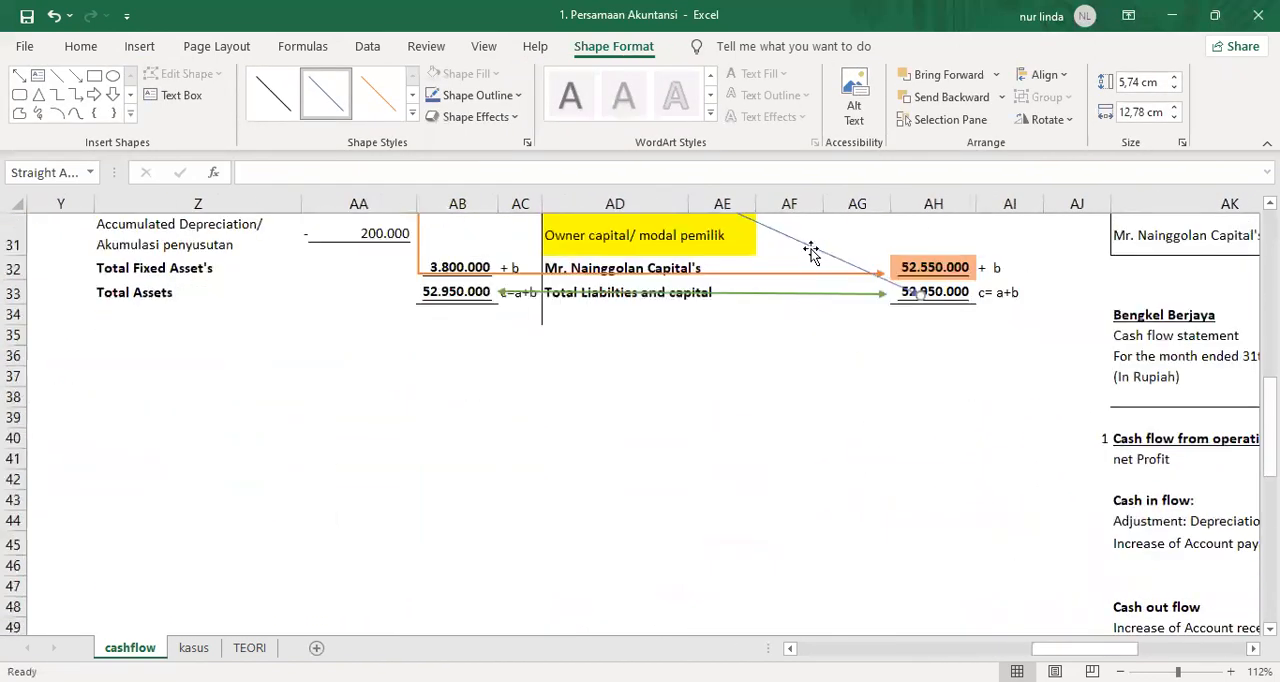
left_click_drag(918, 297, 1250, 625)
scroll(1250, 625, "right", 5)
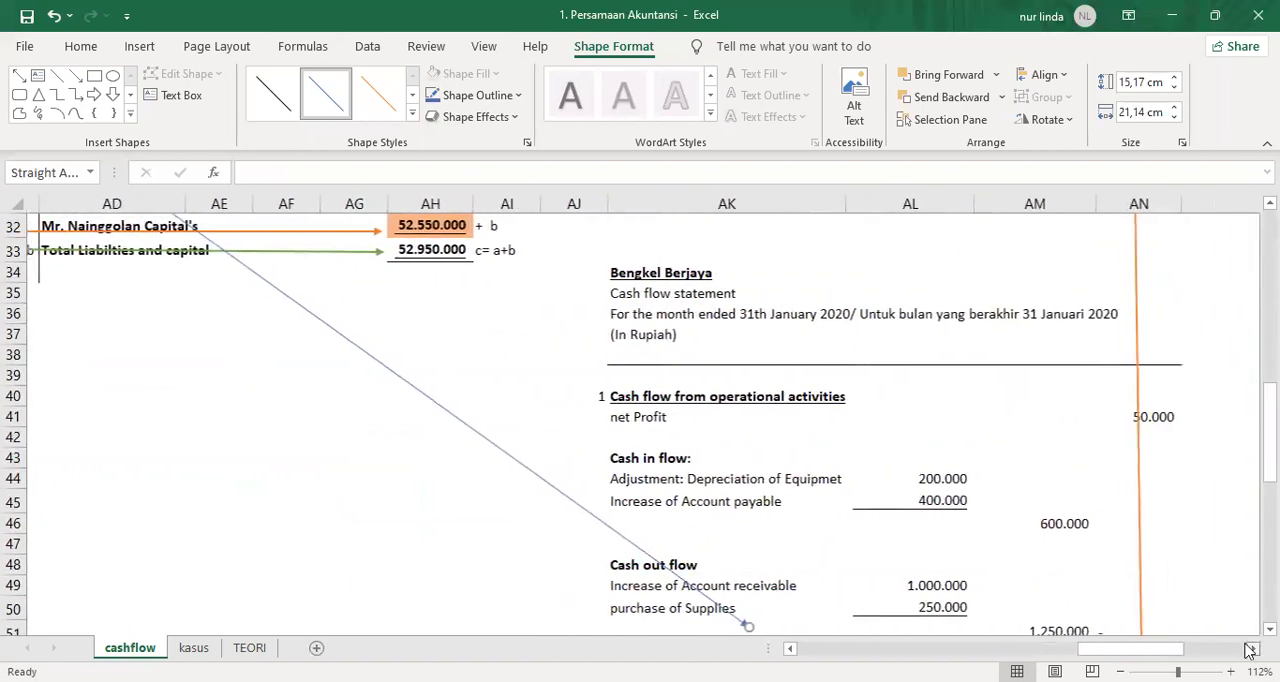
scroll(1080, 555, "down", 5)
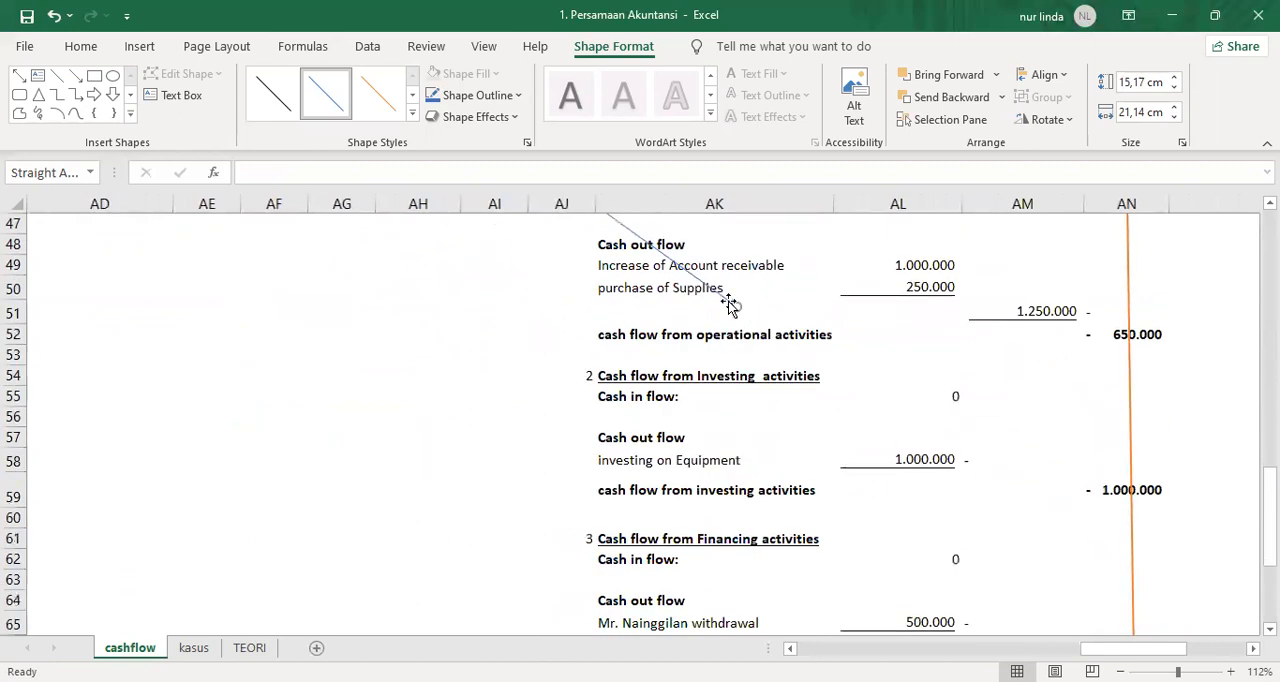
left_click_drag(735, 305, 1084, 586)
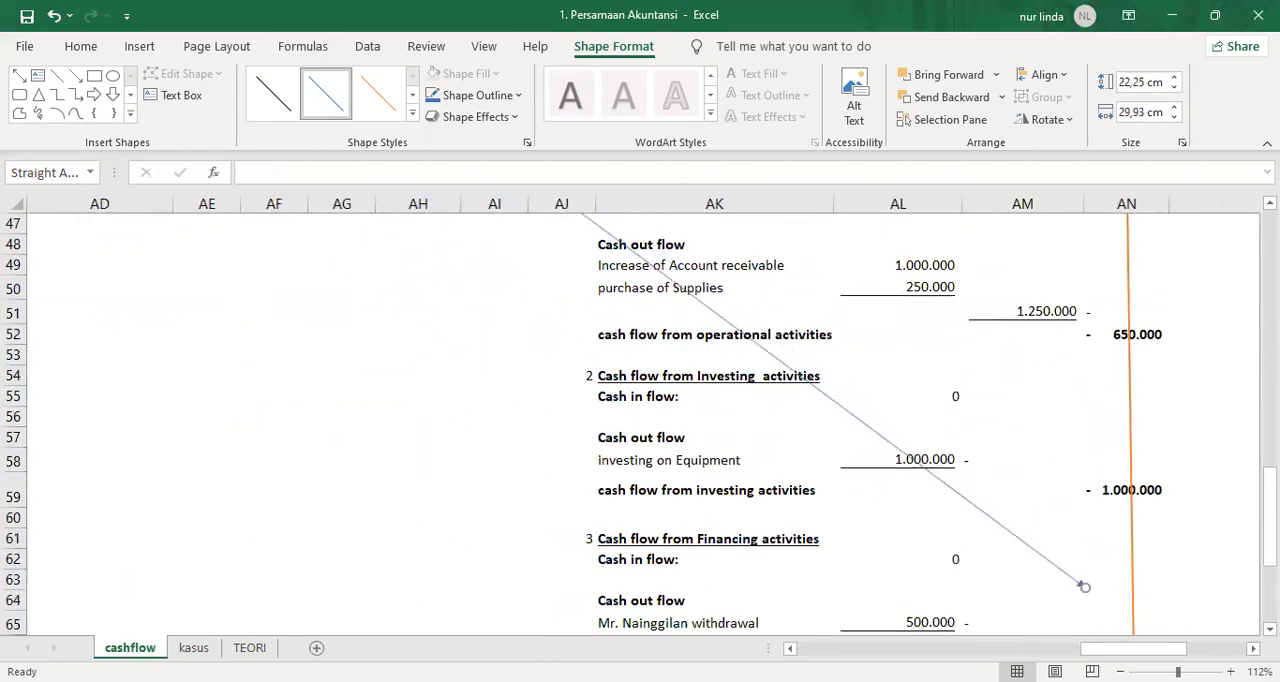
scroll(990, 560, "right", 2)
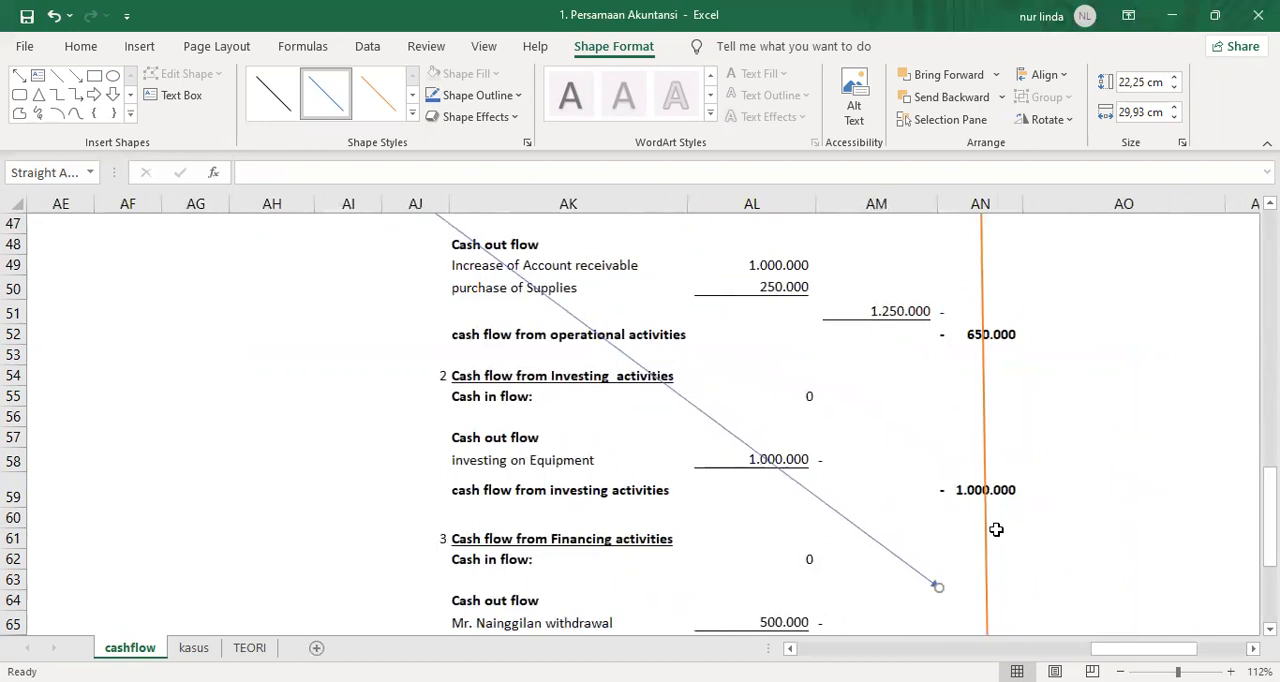
scroll(994, 528, "down", 3)
left_click_drag(937, 391, 945, 530)
left_click_drag(943, 530, 941, 527)
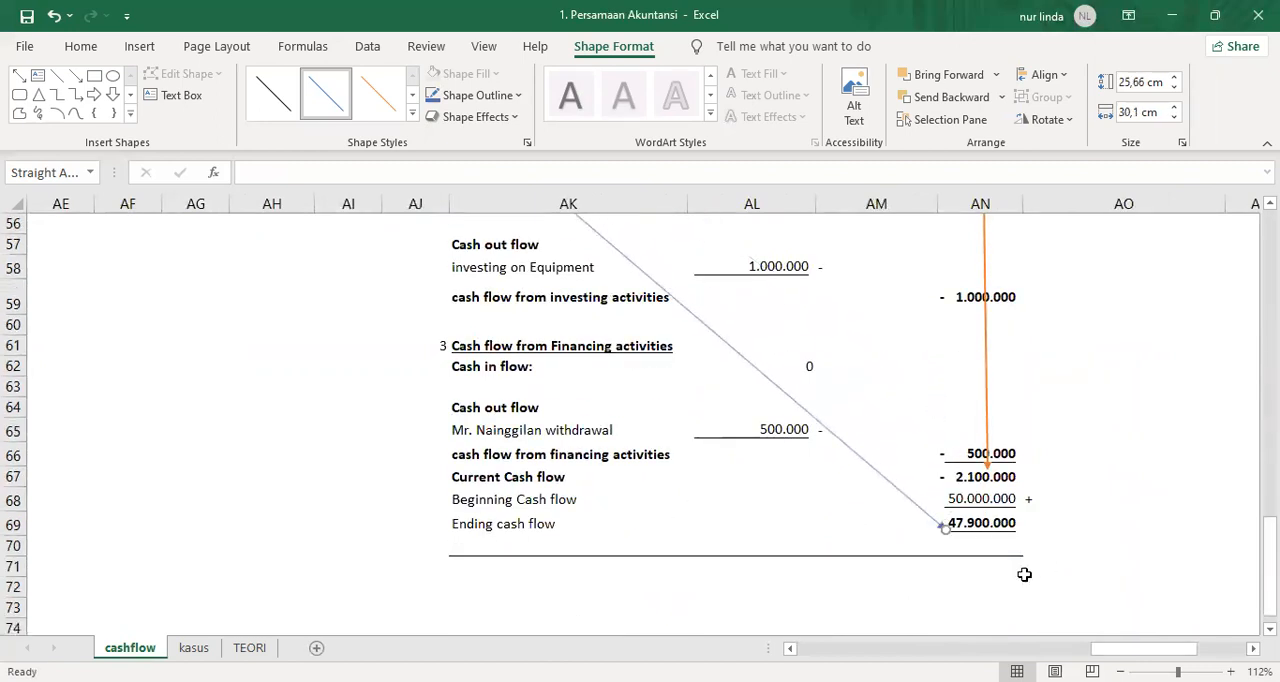
Fill the ending cash cell AN69 with light orange.
left_click(965, 523)
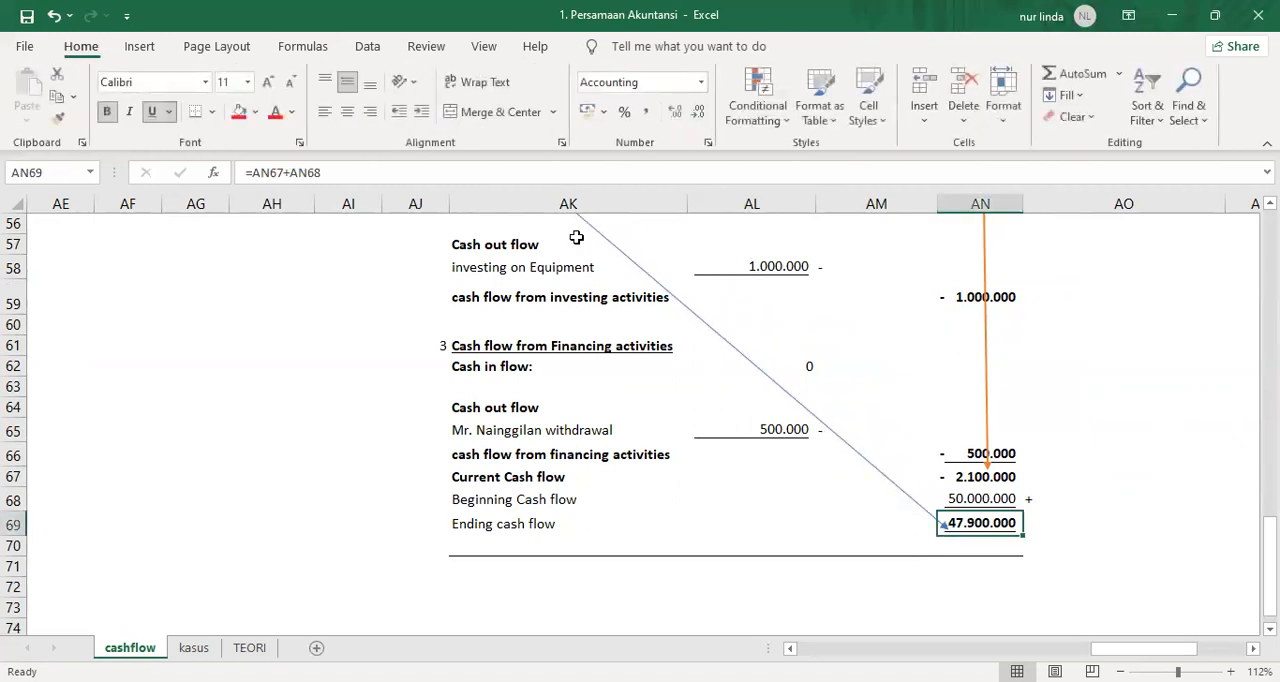
left_click(258, 112)
key("Escape")
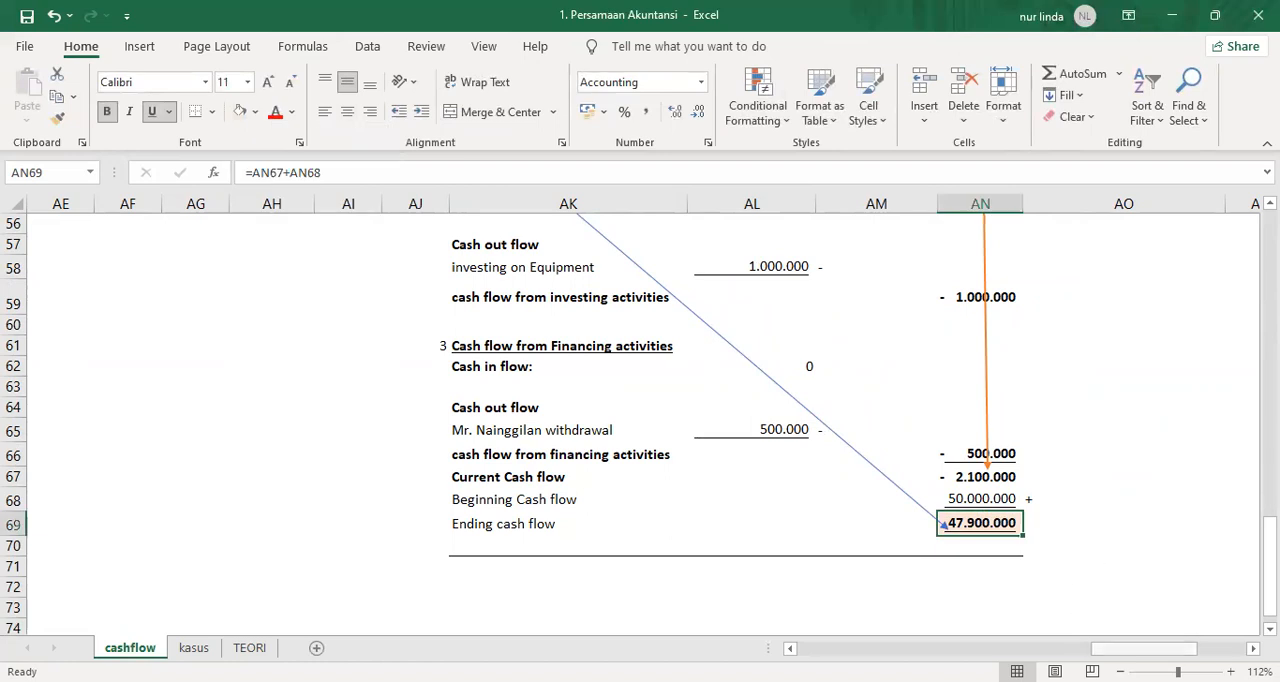
double_click(943, 525)
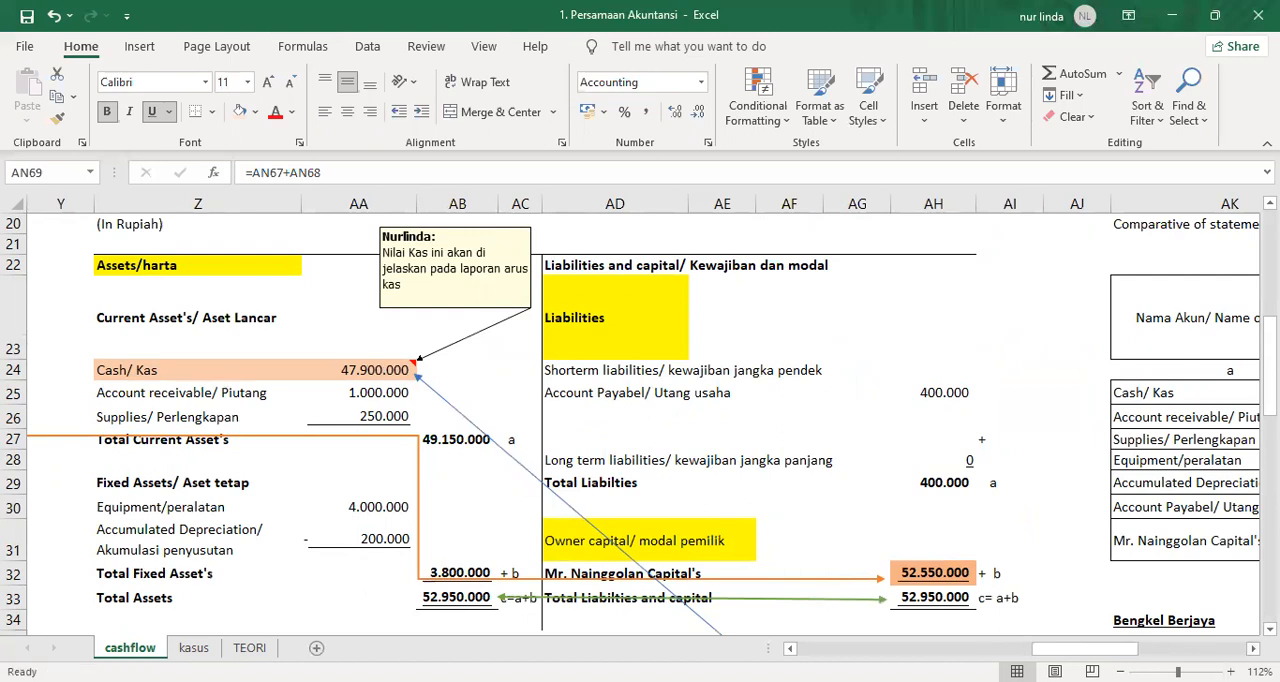
Examine the comparative table, net profit, the operational, investing and financing cash flow totals, and the ending cash in column AN.
scroll(808, 578, "right", 6)
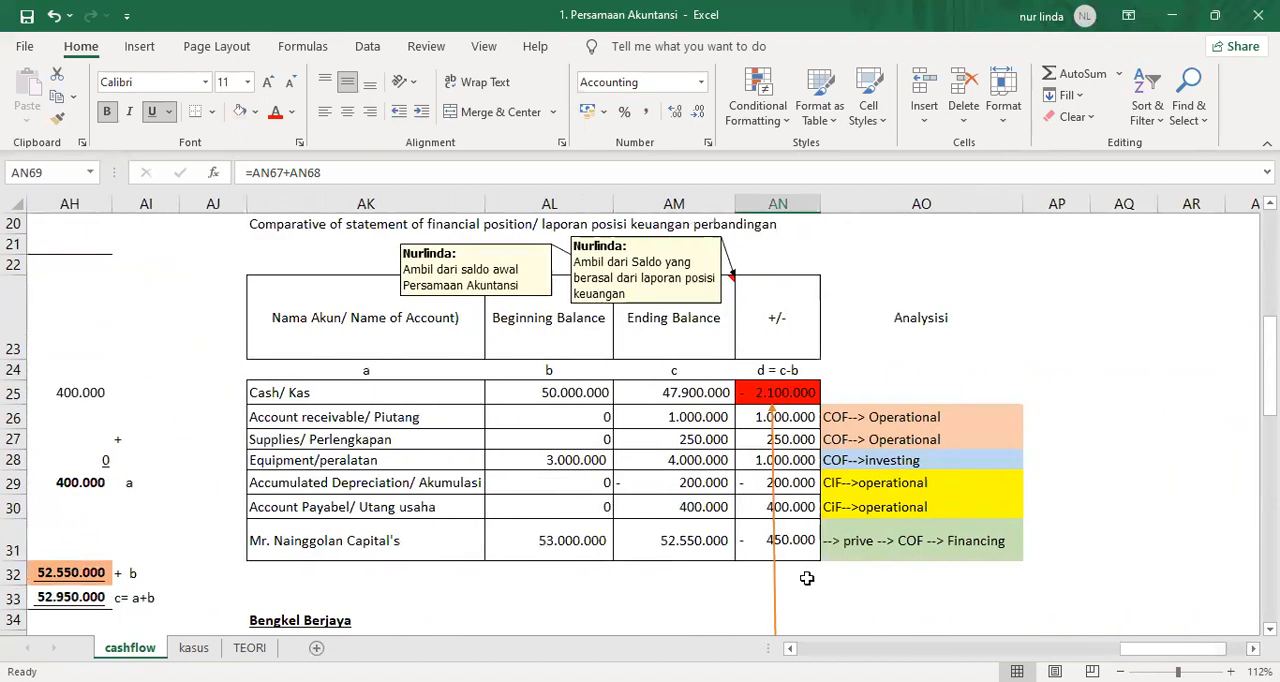
scroll(812, 541, "down", 2)
scroll(812, 541, "down", 2)
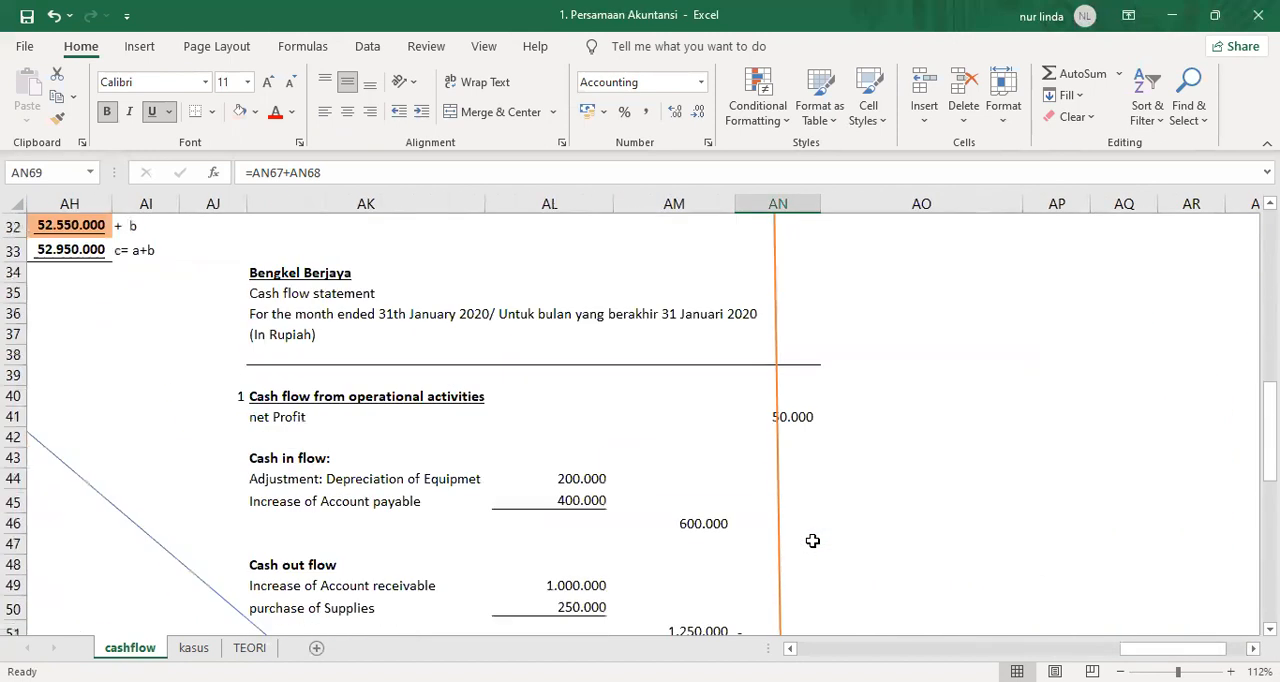
left_click(789, 414)
scroll(855, 529, "down", 3)
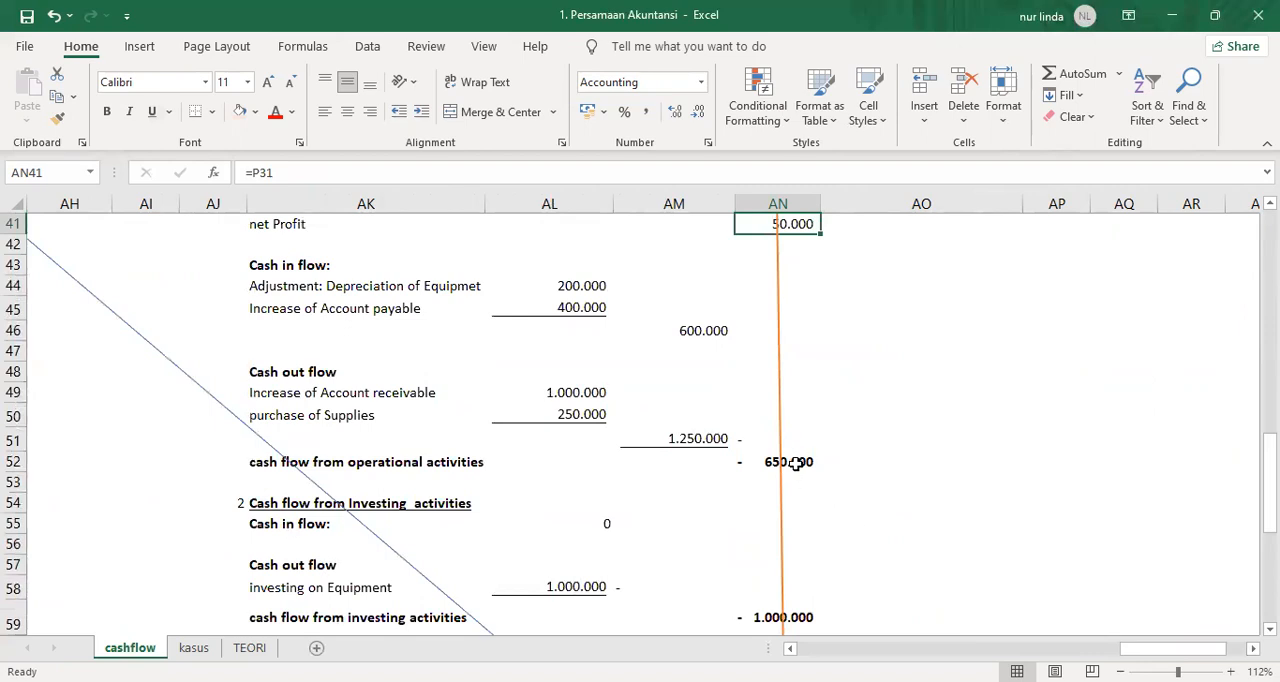
left_click(803, 461)
scroll(912, 562, "down", 3)
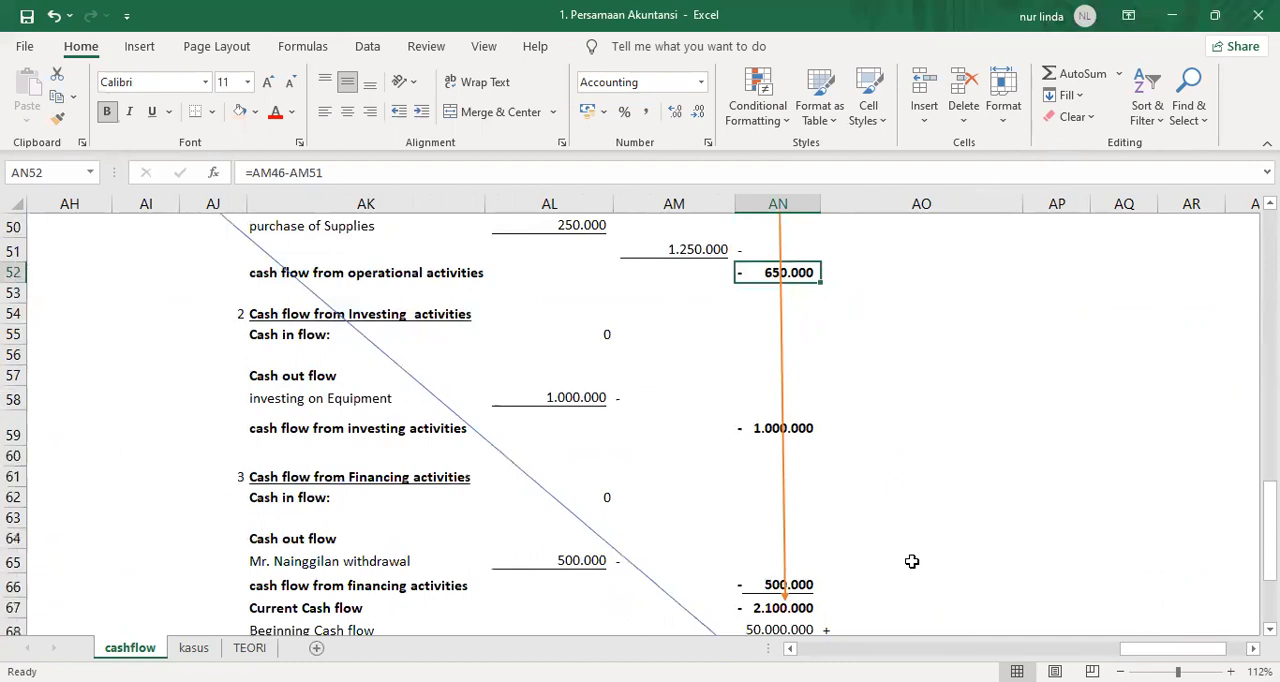
left_click(810, 420)
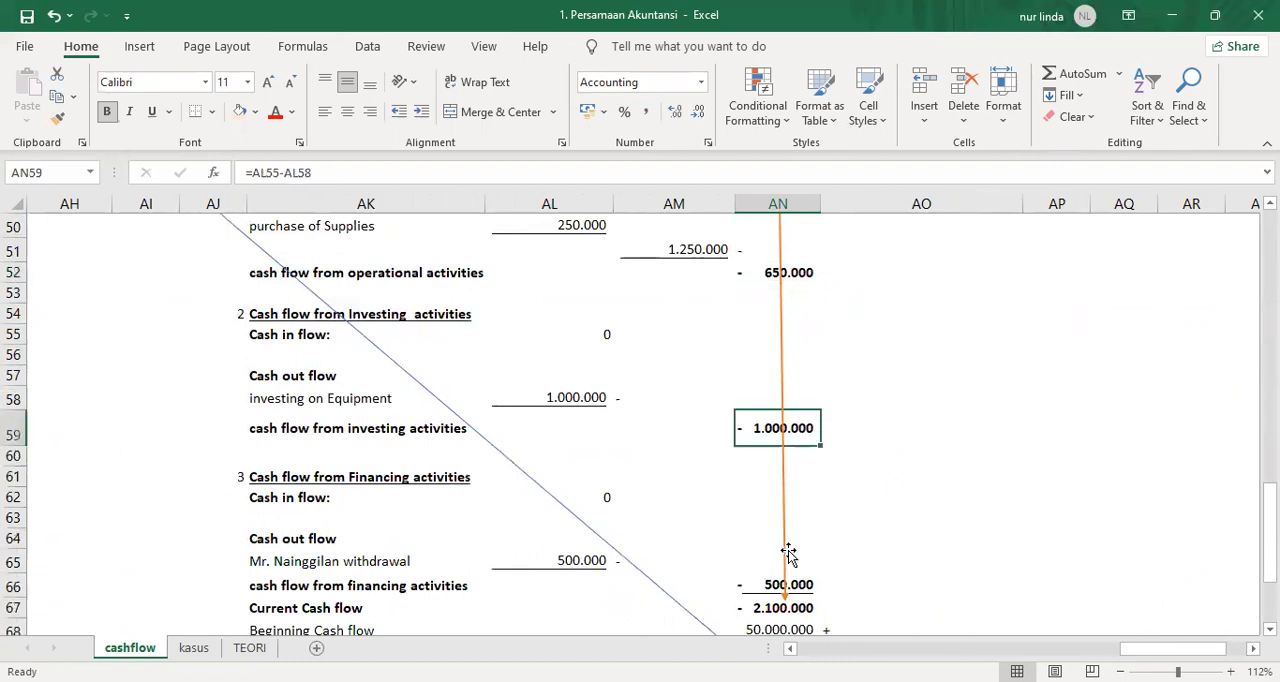
scroll(805, 546, "down", 2)
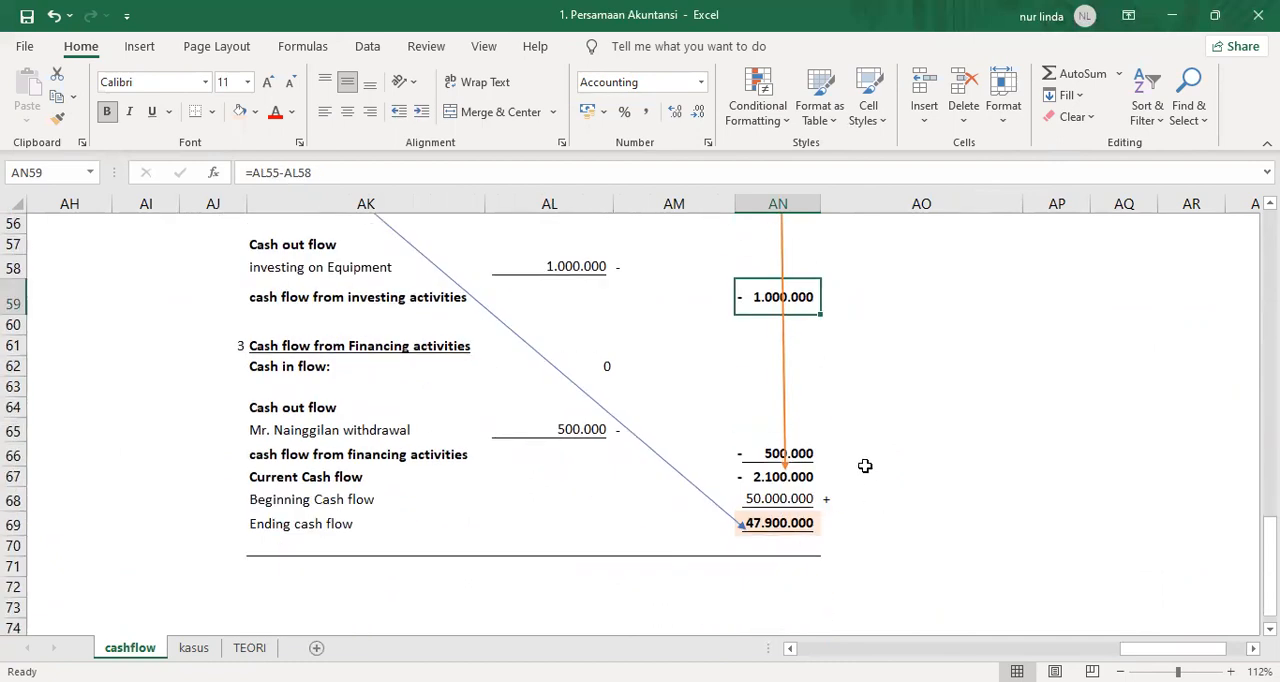
left_click(810, 453)
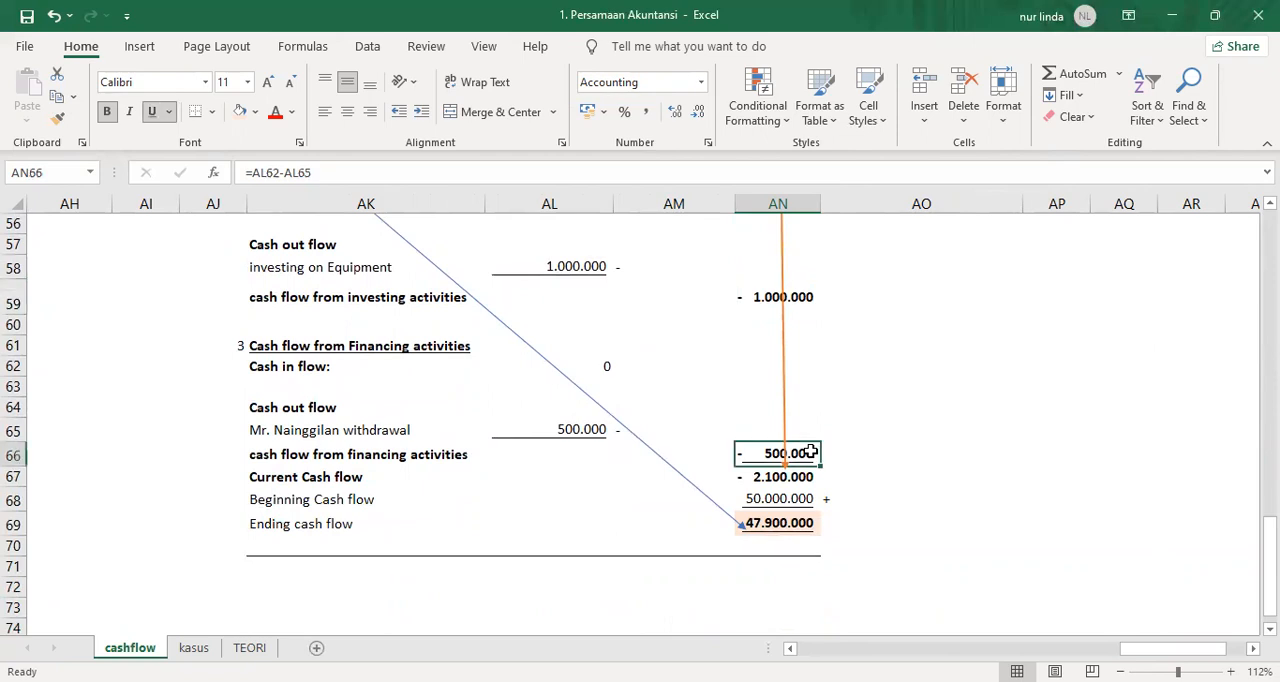
left_click(799, 522)
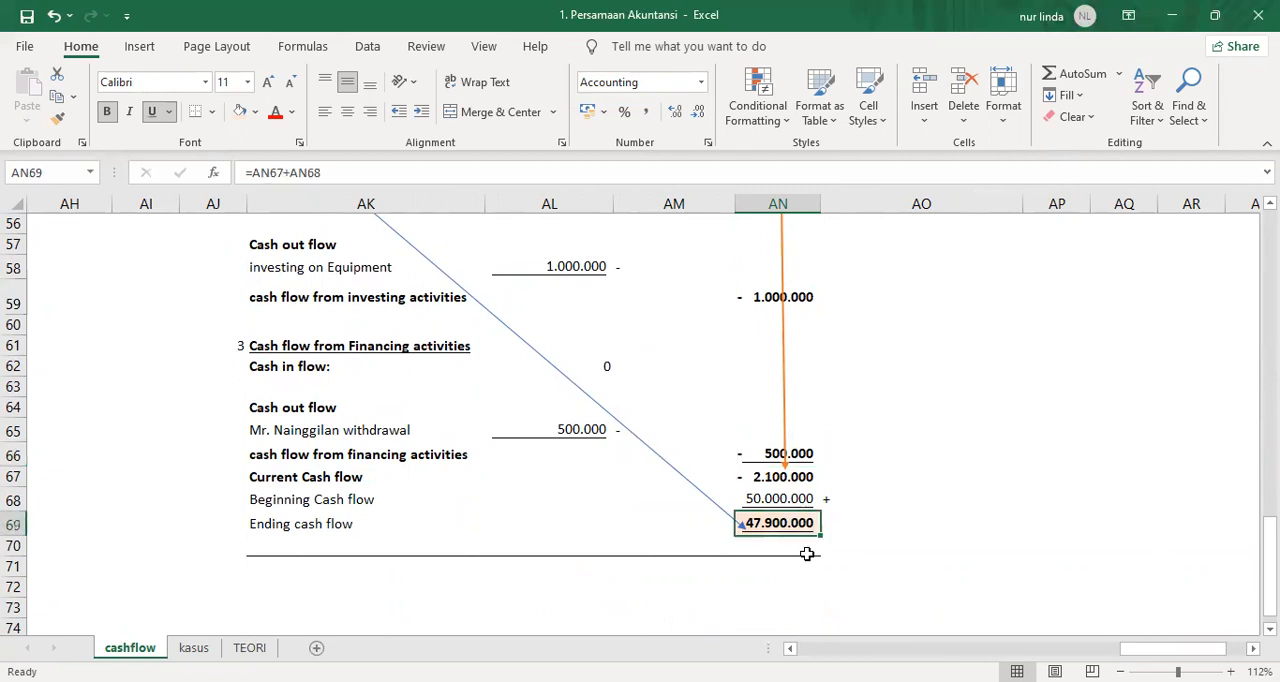
Look back over the cash flow statement up to the METODE TIDAK LANGSUNG heading above the comparative table.
scroll(807, 554, "up", 8)
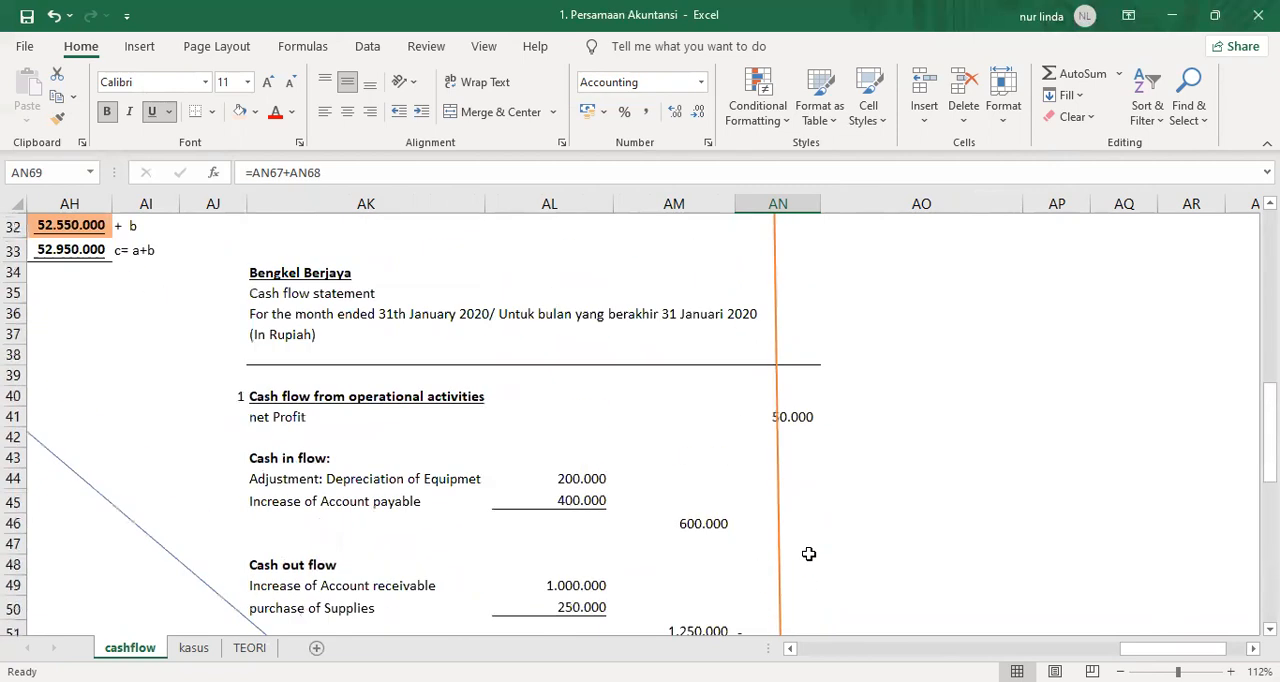
scroll(808, 554, "down", 8)
scroll(810, 554, "up", 11)
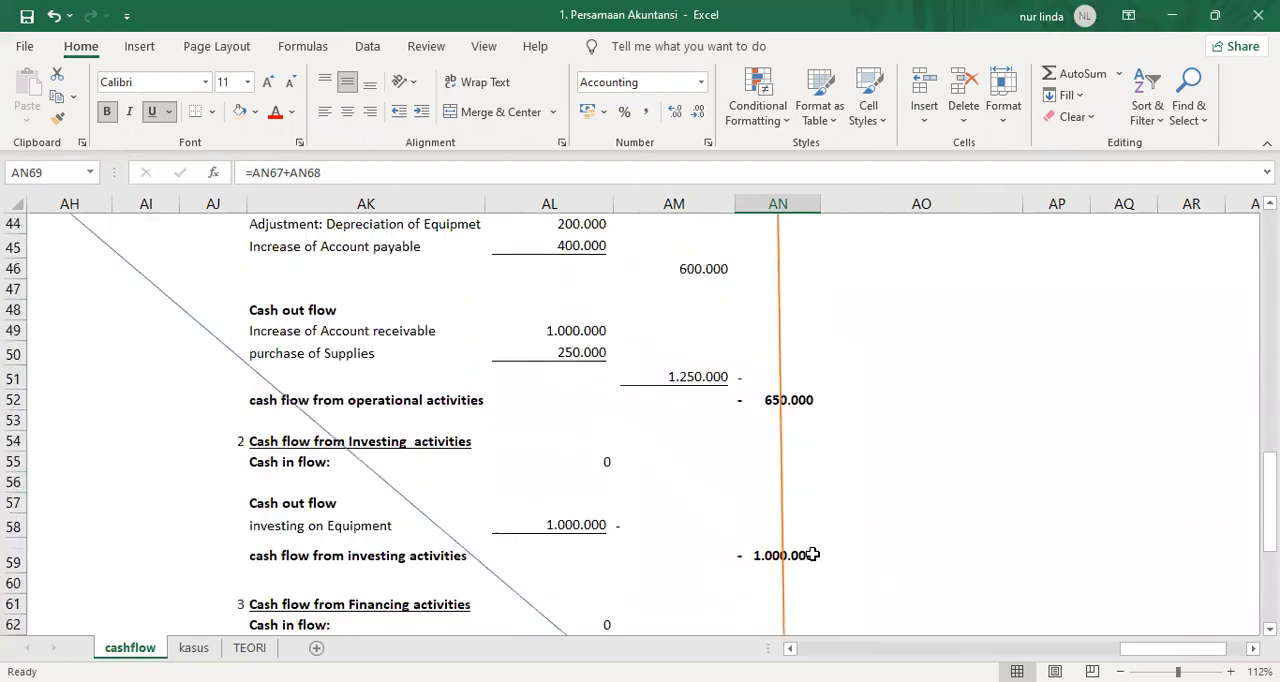
scroll(815, 553, "up", 5)
scroll(819, 553, "down", 2)
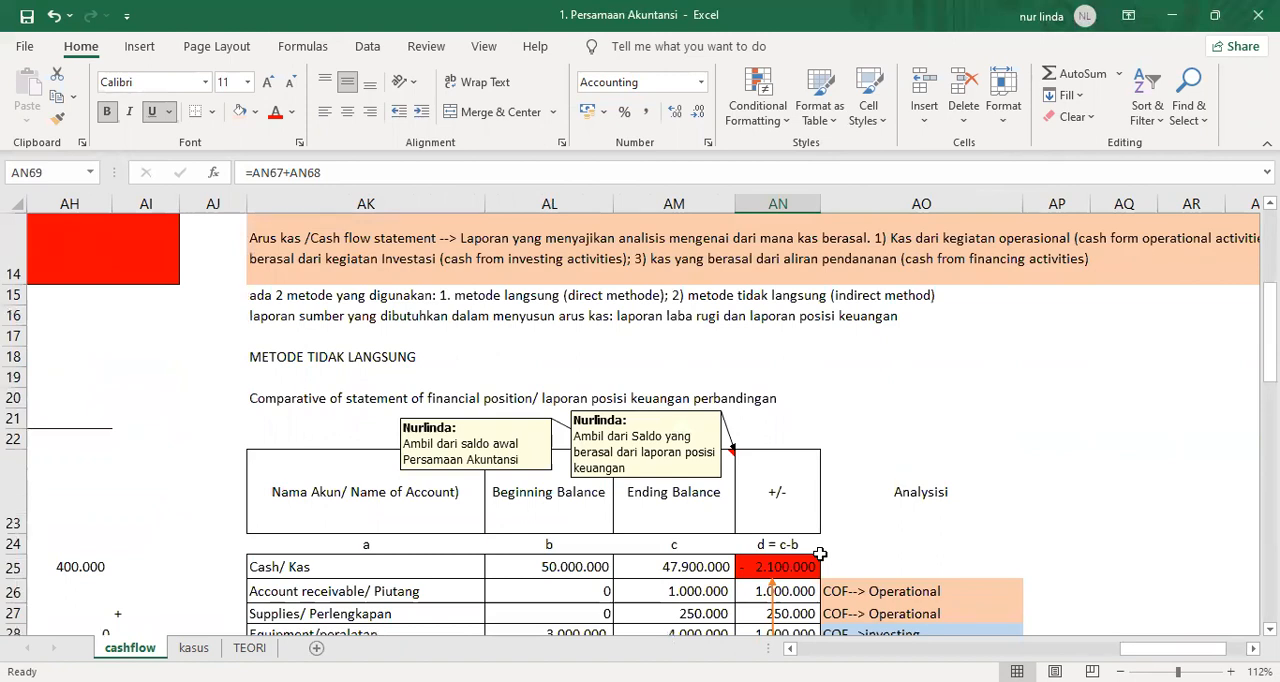
left_click(342, 372)
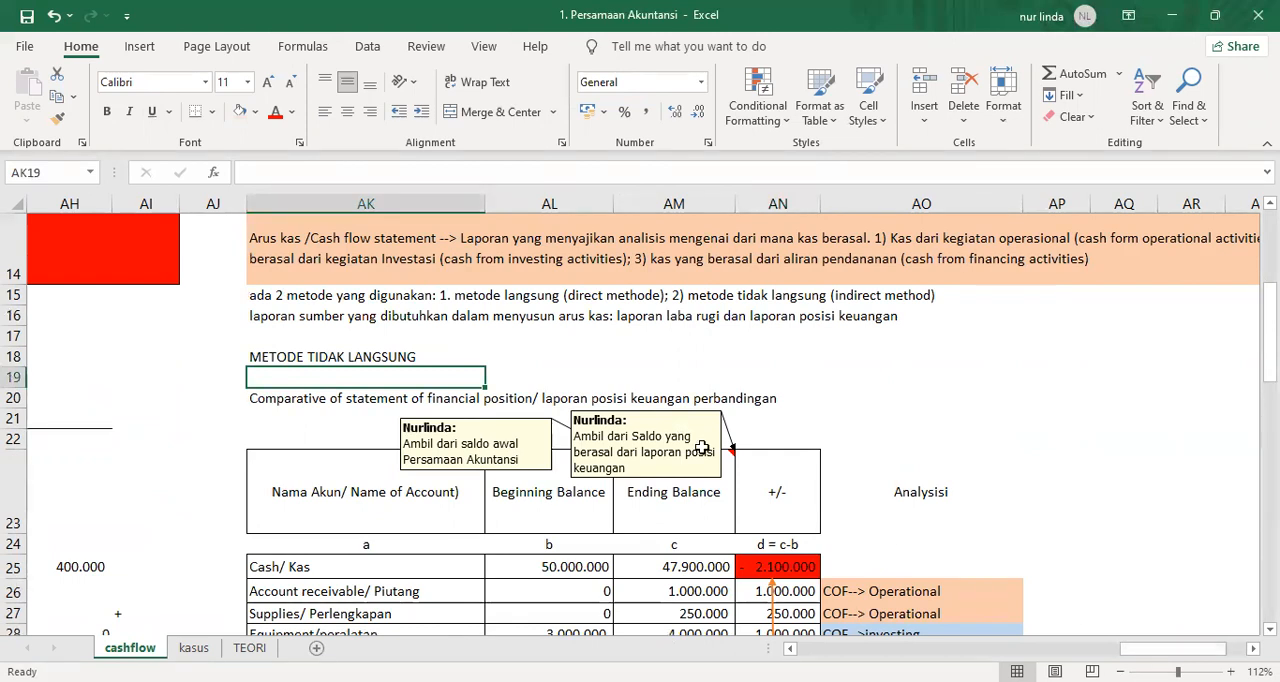
Delete the spare columns AQ to AT beside the comparative table, shortening the merged cash flow explanation banner in row 14.
left_click(1034, 364)
key("Right")
key("Right")
key("Right")
key("Right")
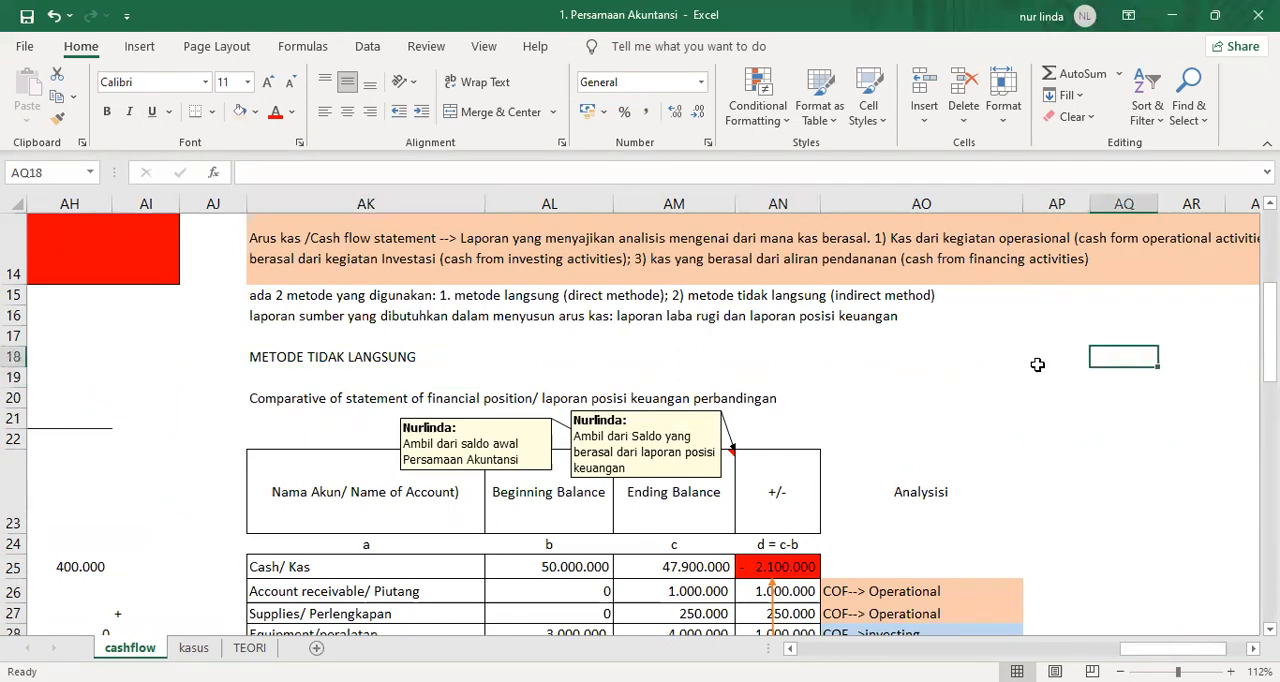
key("Right")
key("Right")
key("Right")
key("Right")
key("Left")
key("Left")
key("Left")
key("Left")
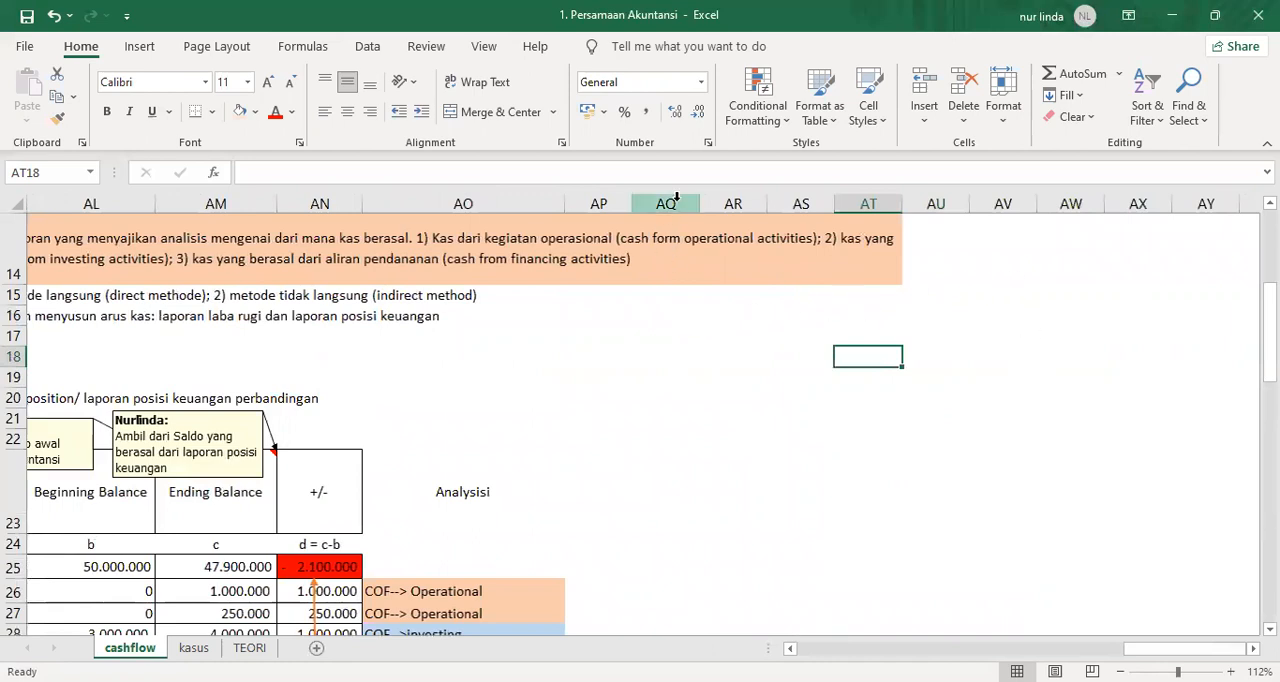
scroll(673, 197, "down", 16)
scroll(673, 197, "up", 9)
scroll(673, 197, "up", 9)
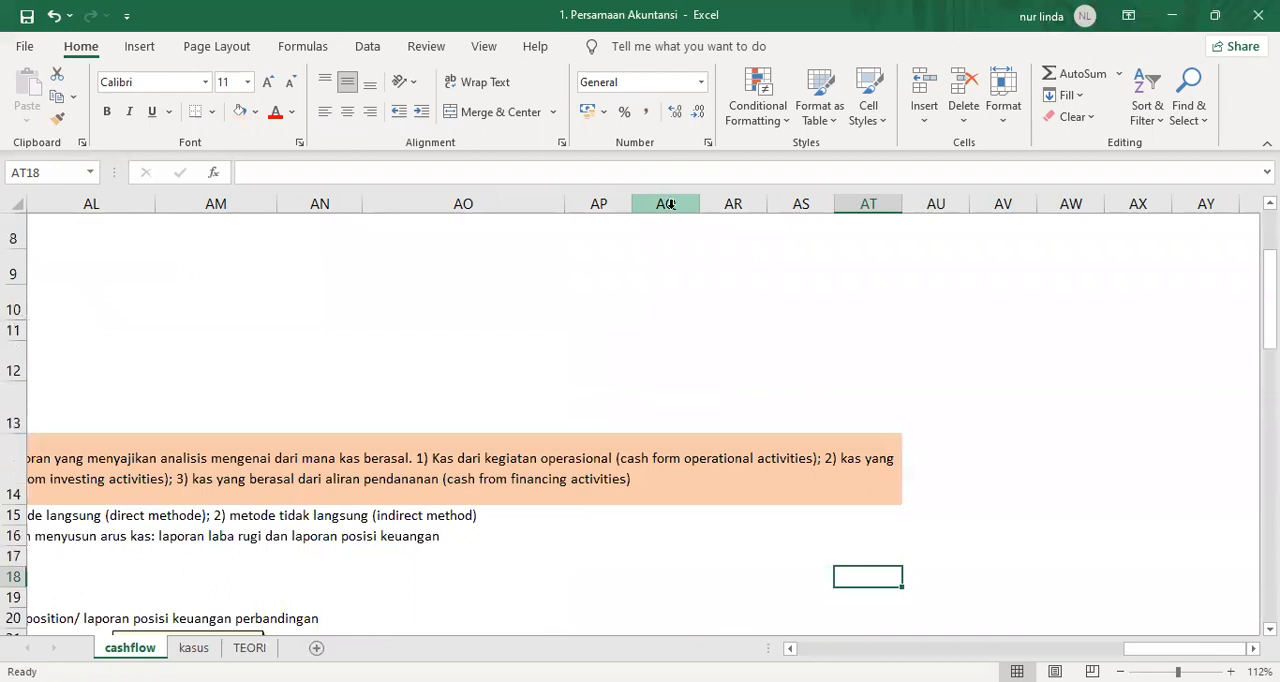
scroll(670, 204, "down", 2)
left_click(668, 204)
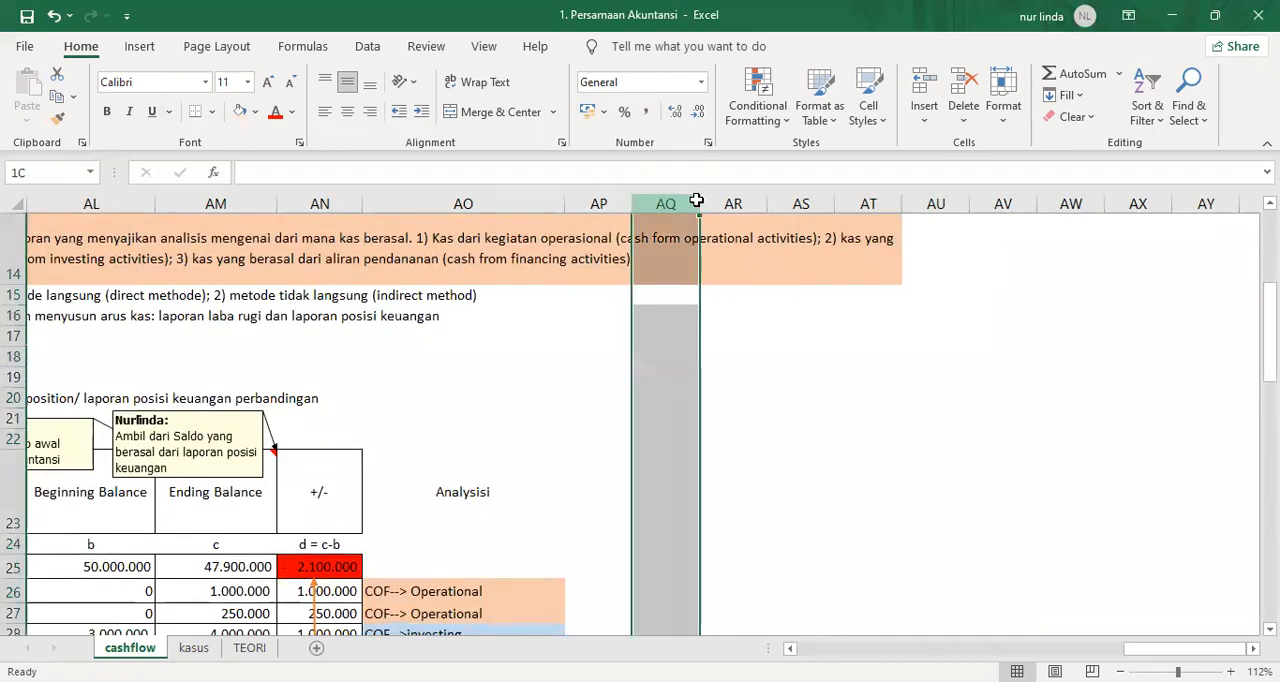
left_click_drag(668, 204, 856, 203)
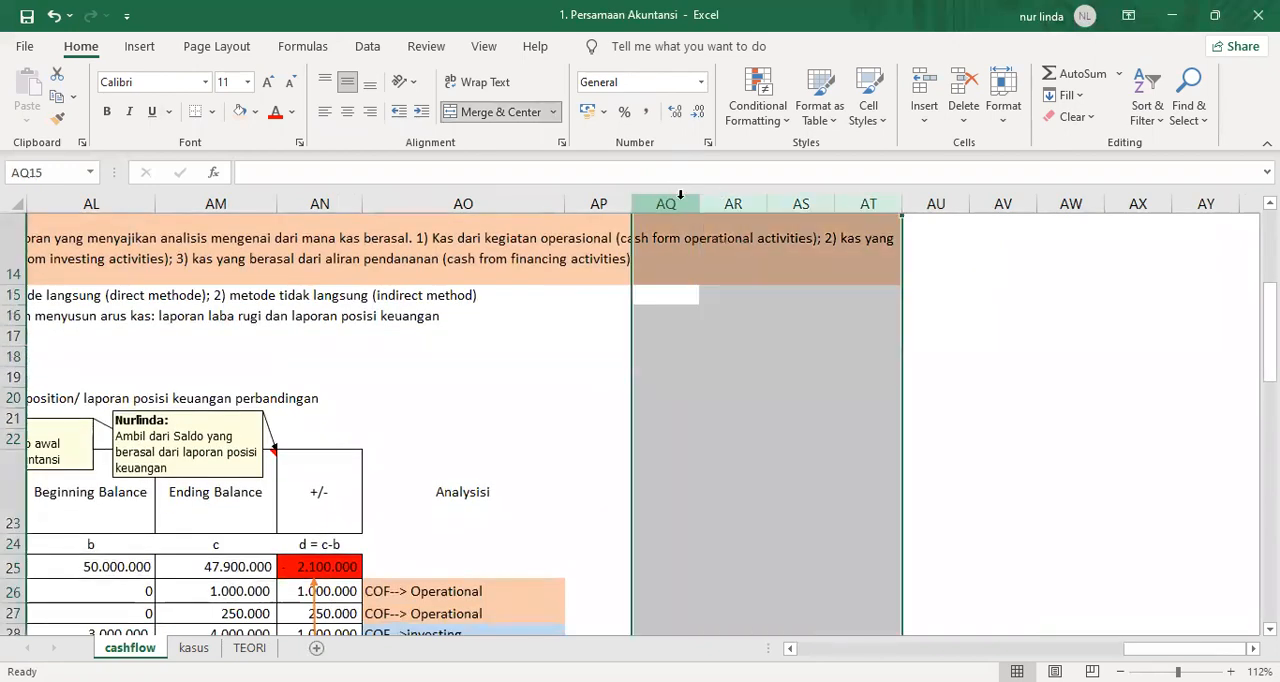
right_click(681, 198)
left_click(743, 383)
left_click(609, 357)
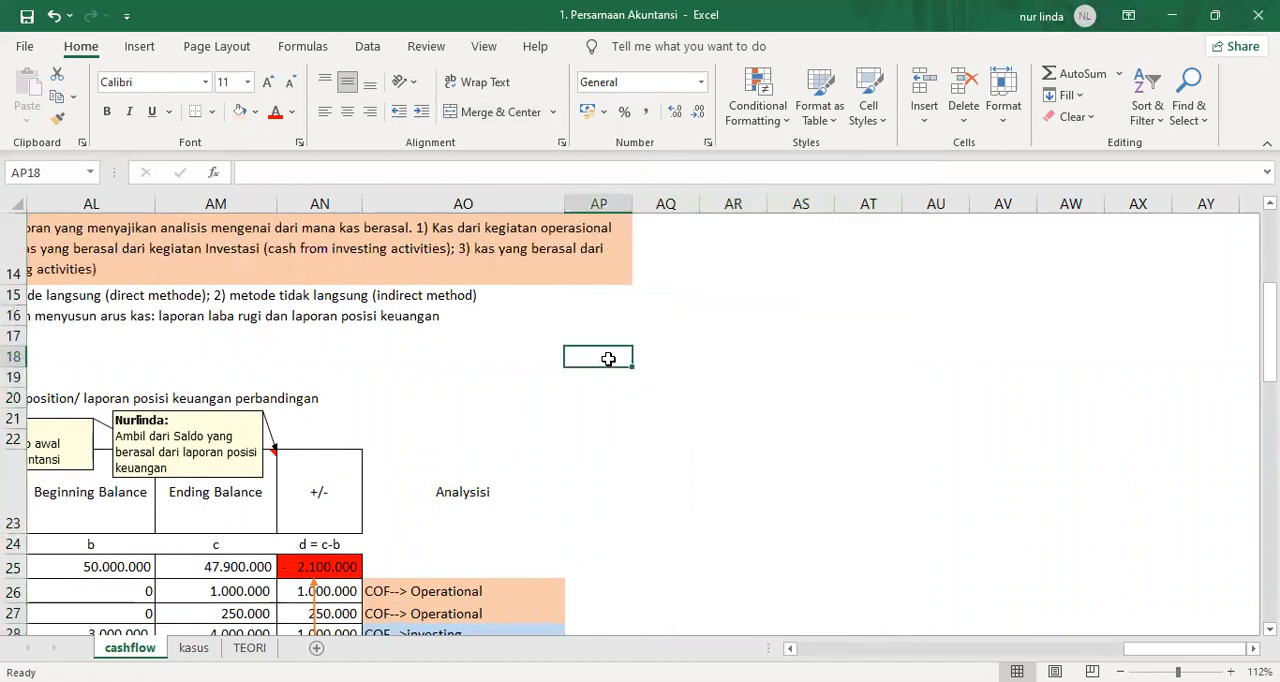
scroll(610, 356, "down", 9)
scroll(612, 355, "up", 9)
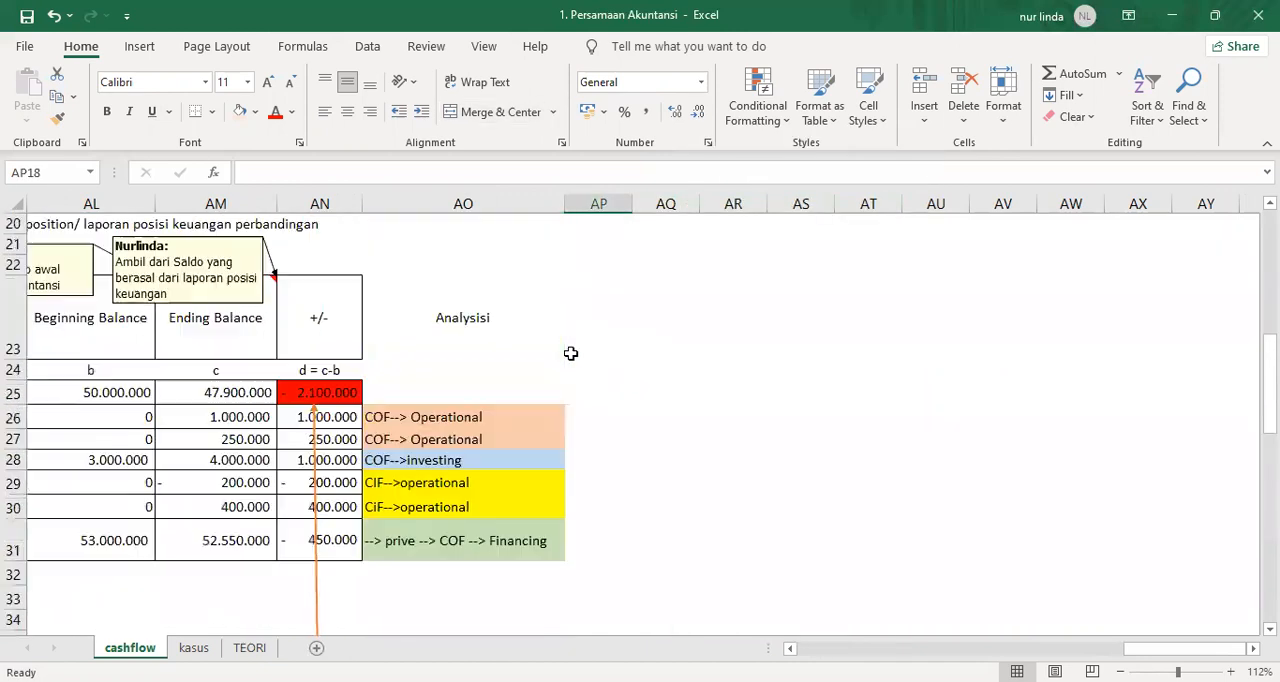
Delete the spare column AP so the merged cash flow explanation banner in row 14 ends at column AO.
left_click(585, 203)
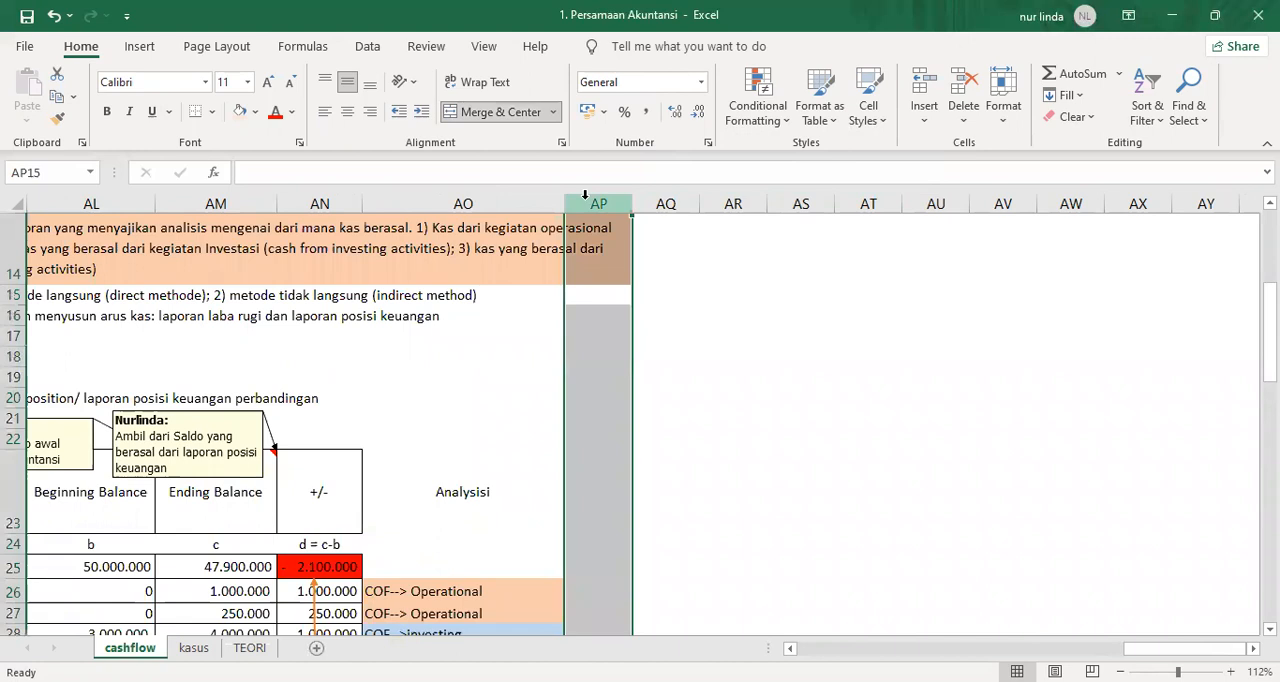
right_click(585, 200)
left_click(680, 380)
left_click(705, 395)
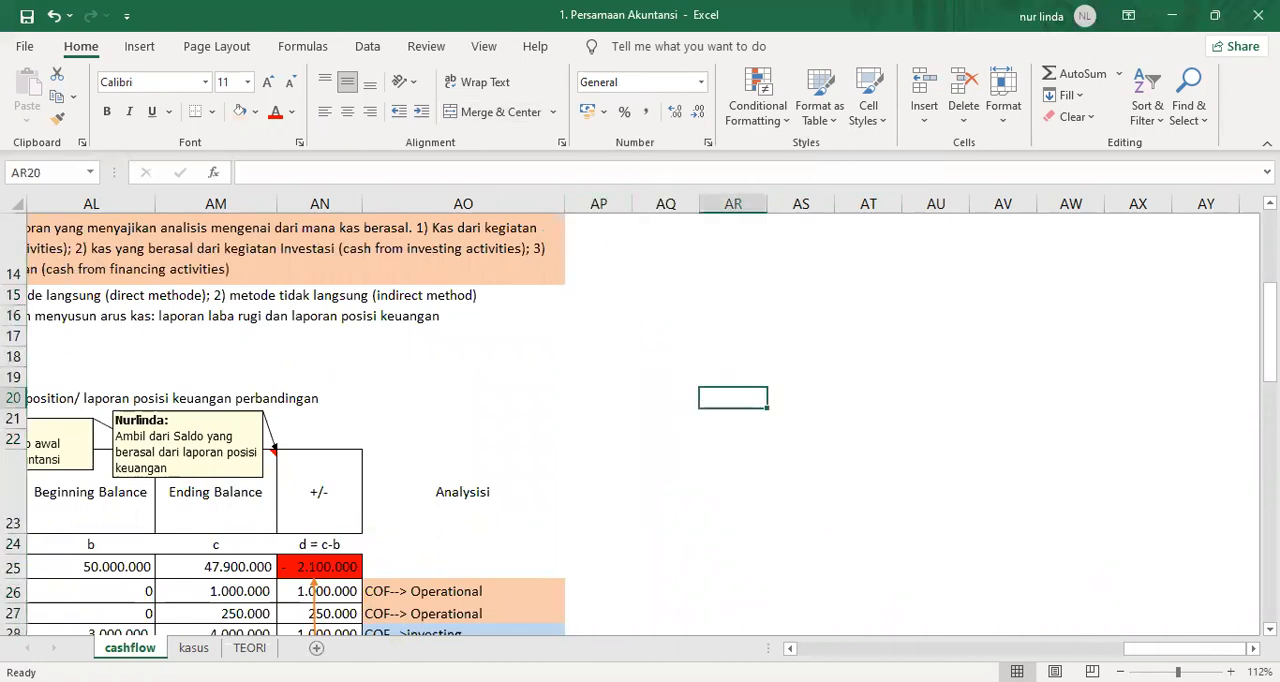
Copy the merged cash flow explanation banner from AK14 to AQ14.
left_click(523, 256)
key("ctrl+c")
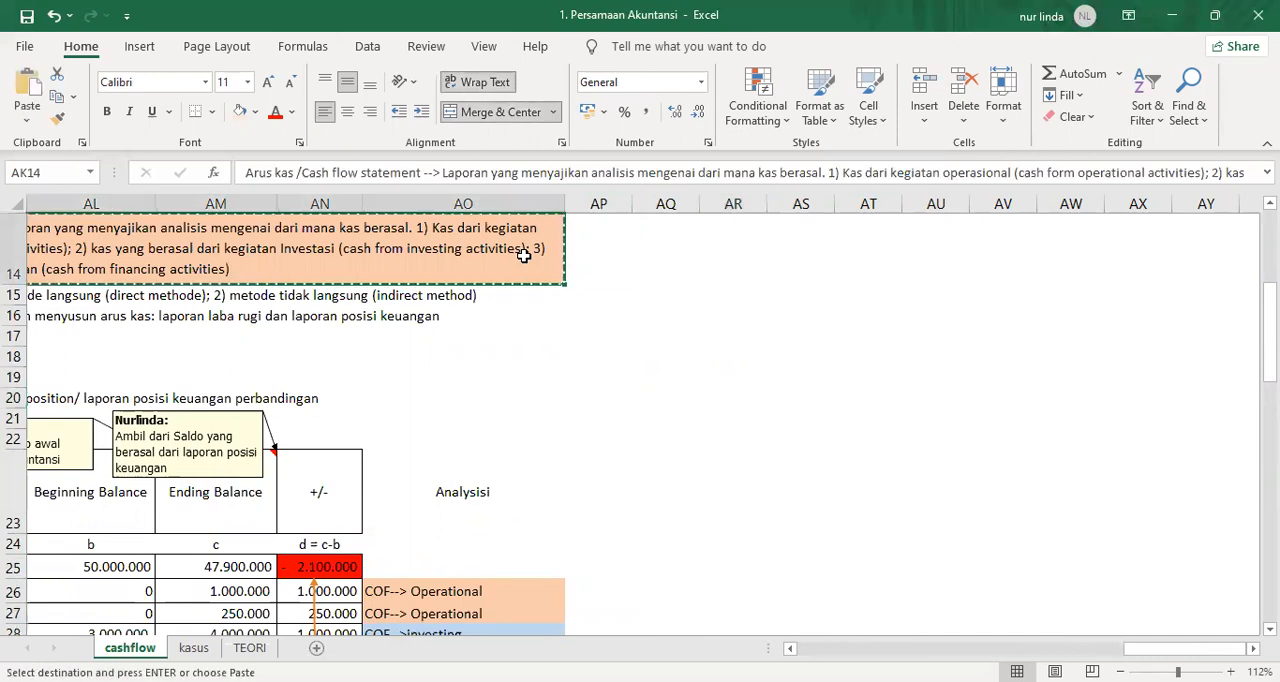
key("Right")
key("Right")
key("Return")
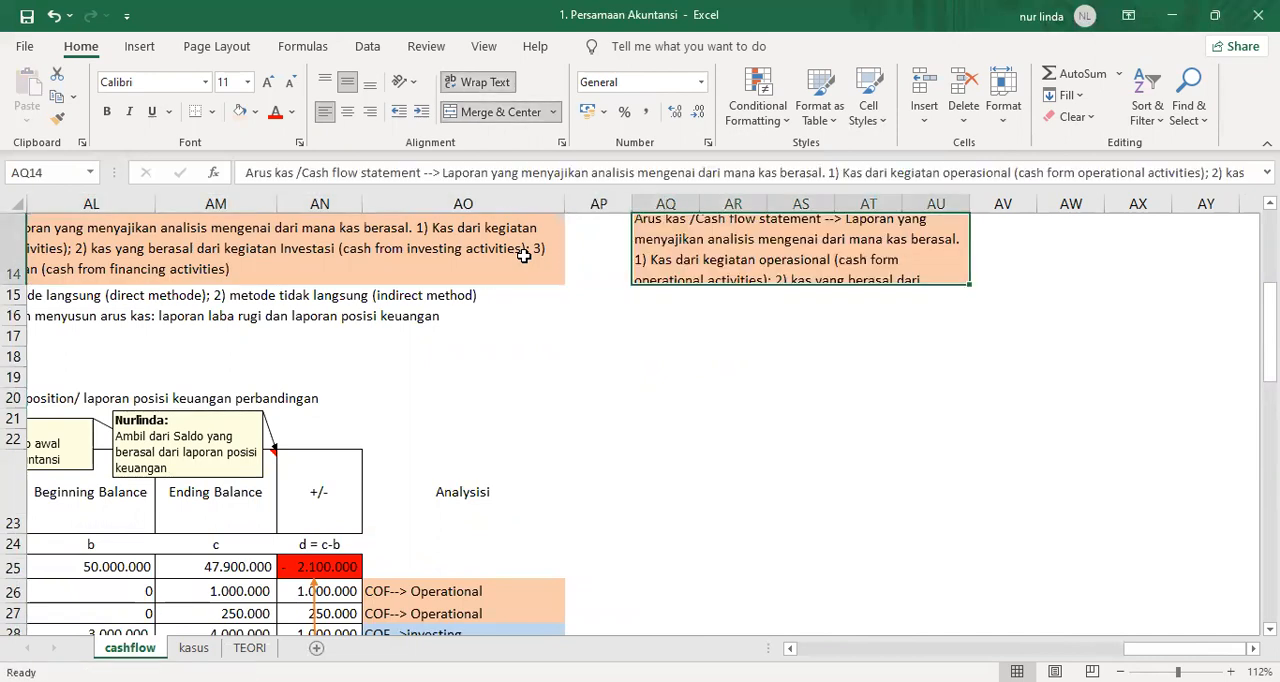
Replace the copied banner's text in AQ14 with "CALK/ catatan atas laporan keuangan / note's of financial position".
type("CALK")
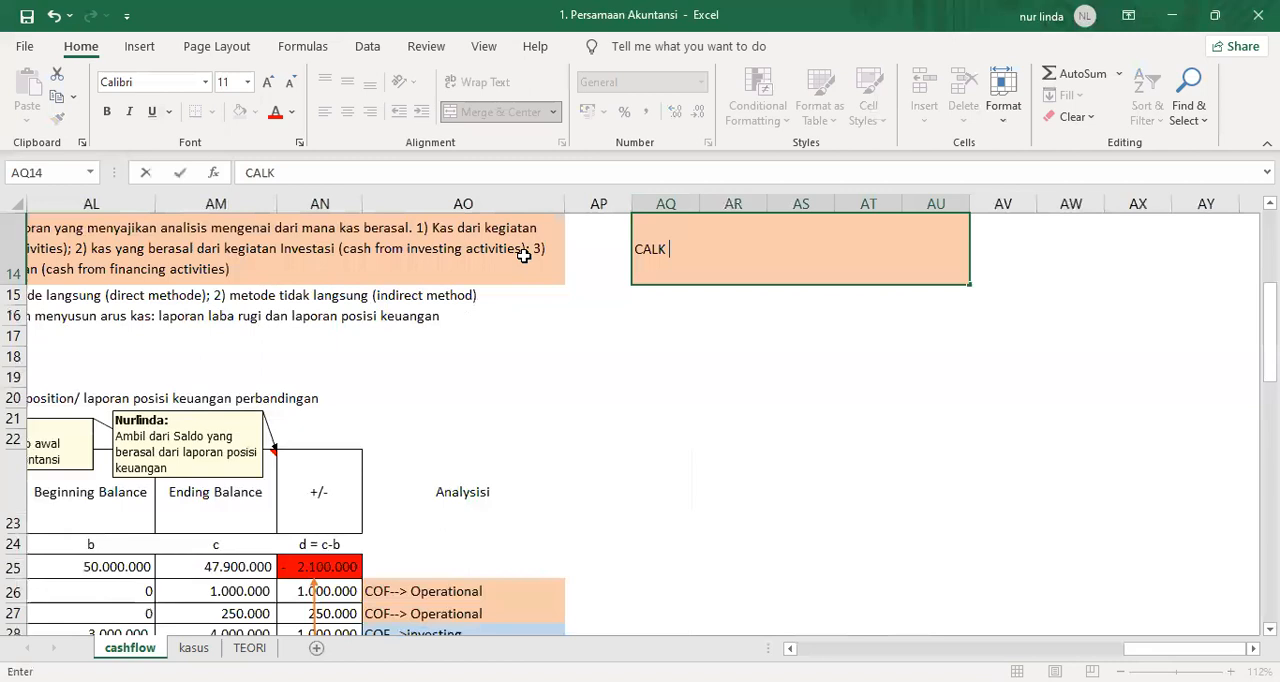
key("BackSpace")
type("/ catatan at")
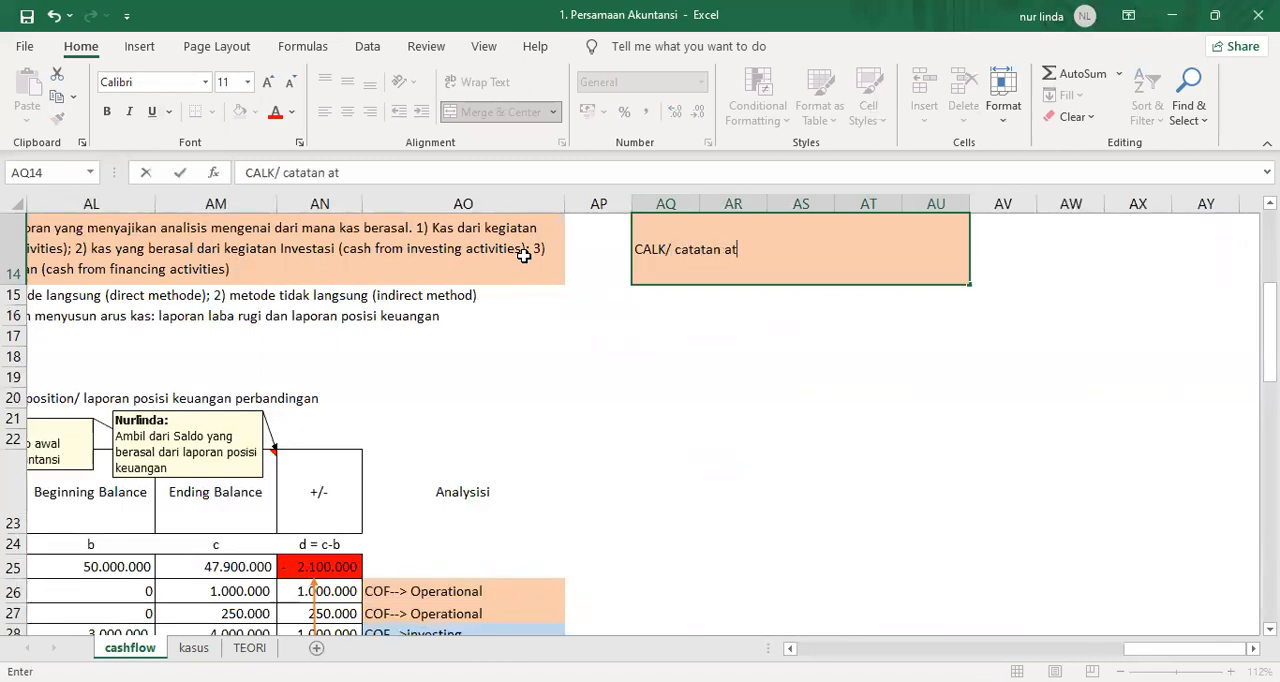
type("as laporan keuangan")
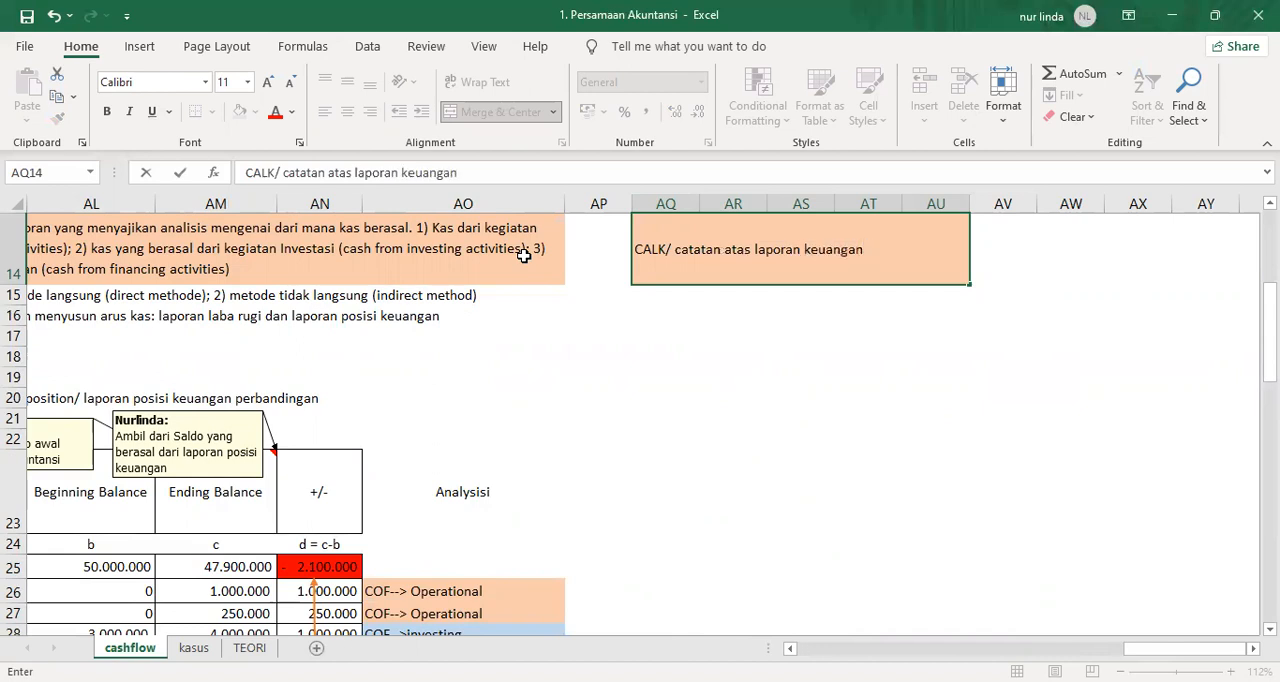
type(" / note's of financ")
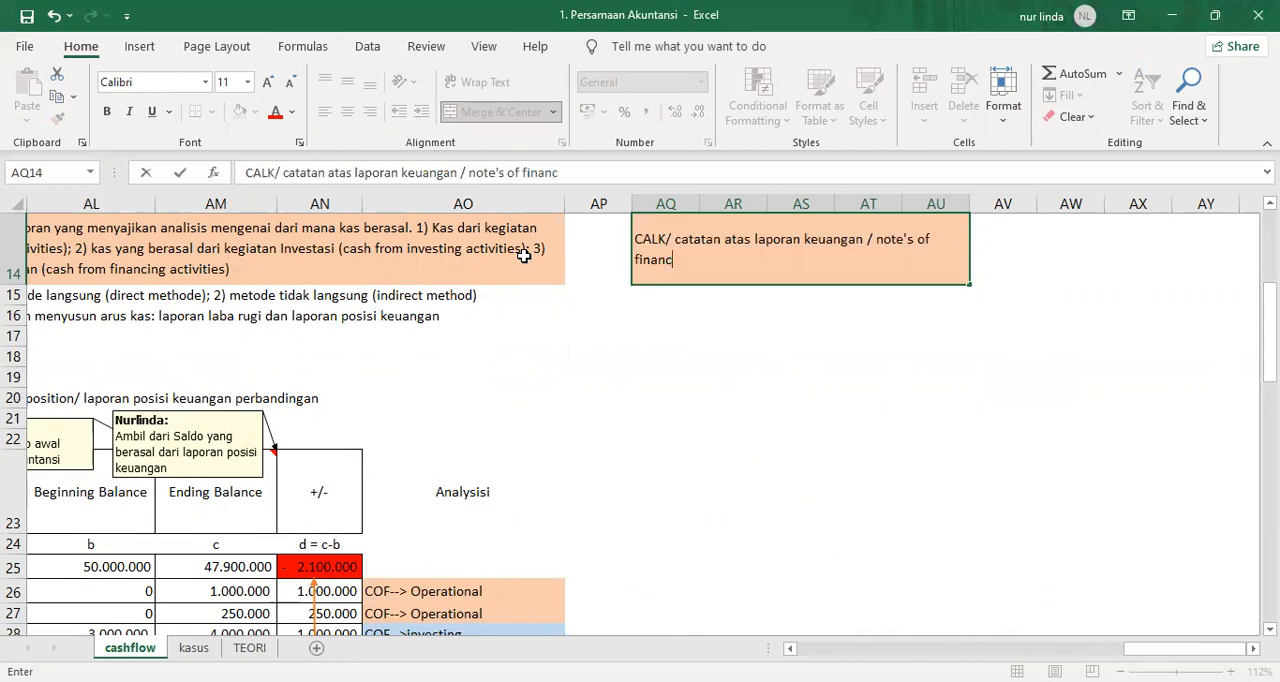
type("ial positon")
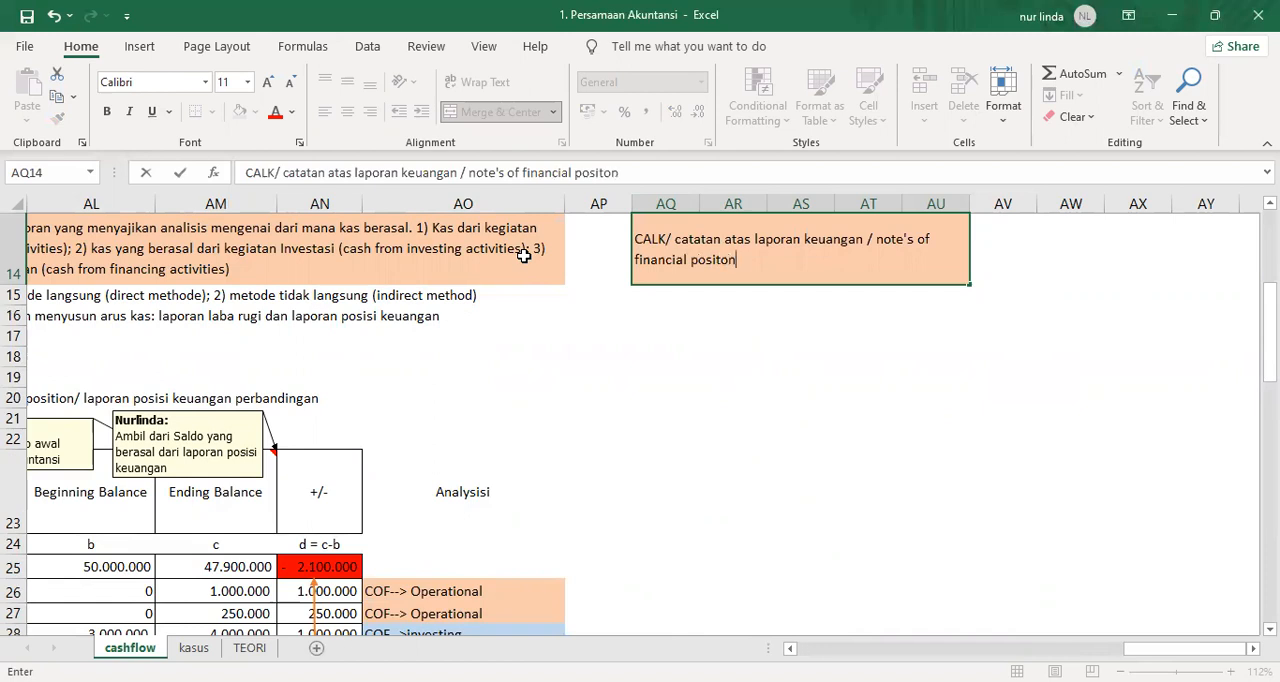
key("BackSpace")
key("BackSpace")
type("ion")
key("Return")
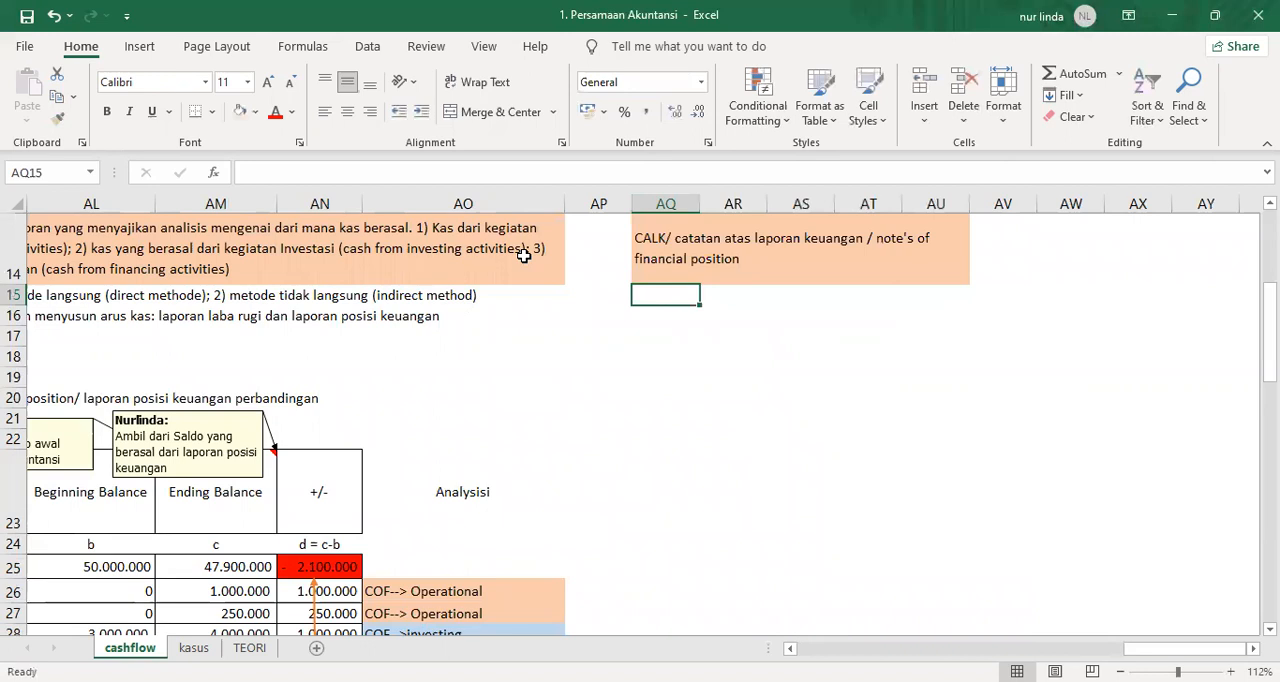
Copy the four heading lines Z17:Z20 of Bengkel Berjaya's Statement of Financial position.
key("Left")
key("Left")
key("Left")
key("Left")
key("Left")
key("Left")
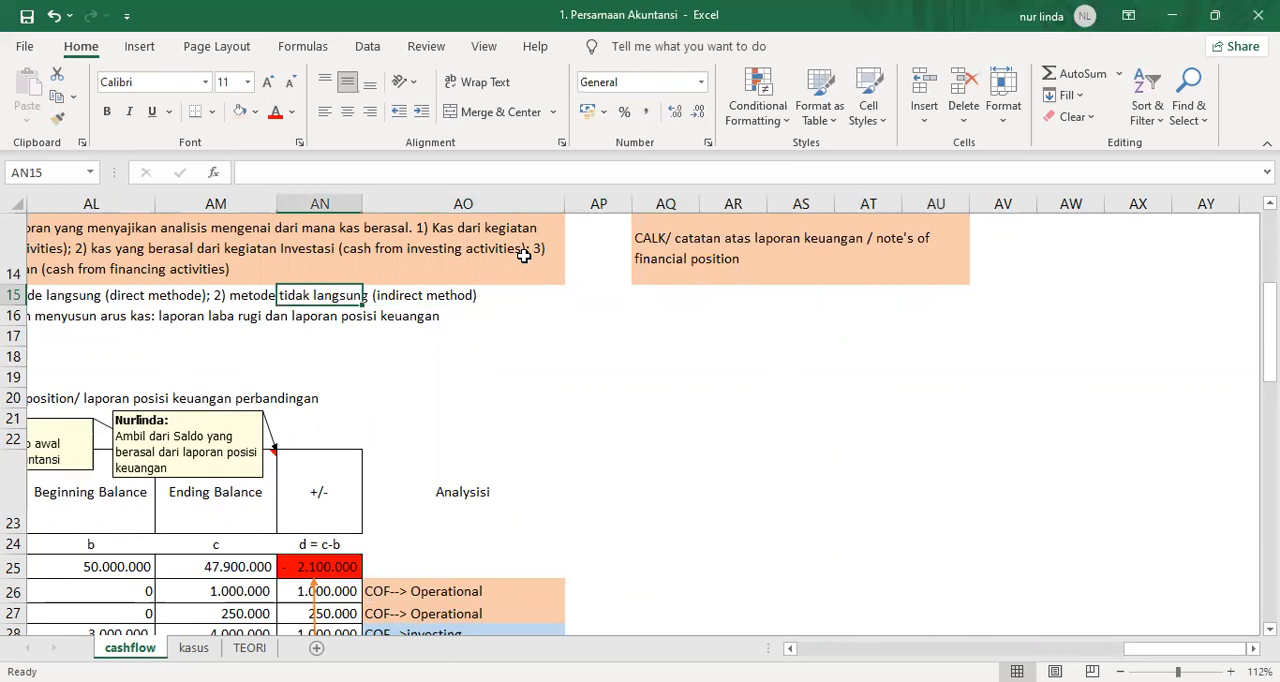
key("Right")
key("Right")
key("Right")
key("Right")
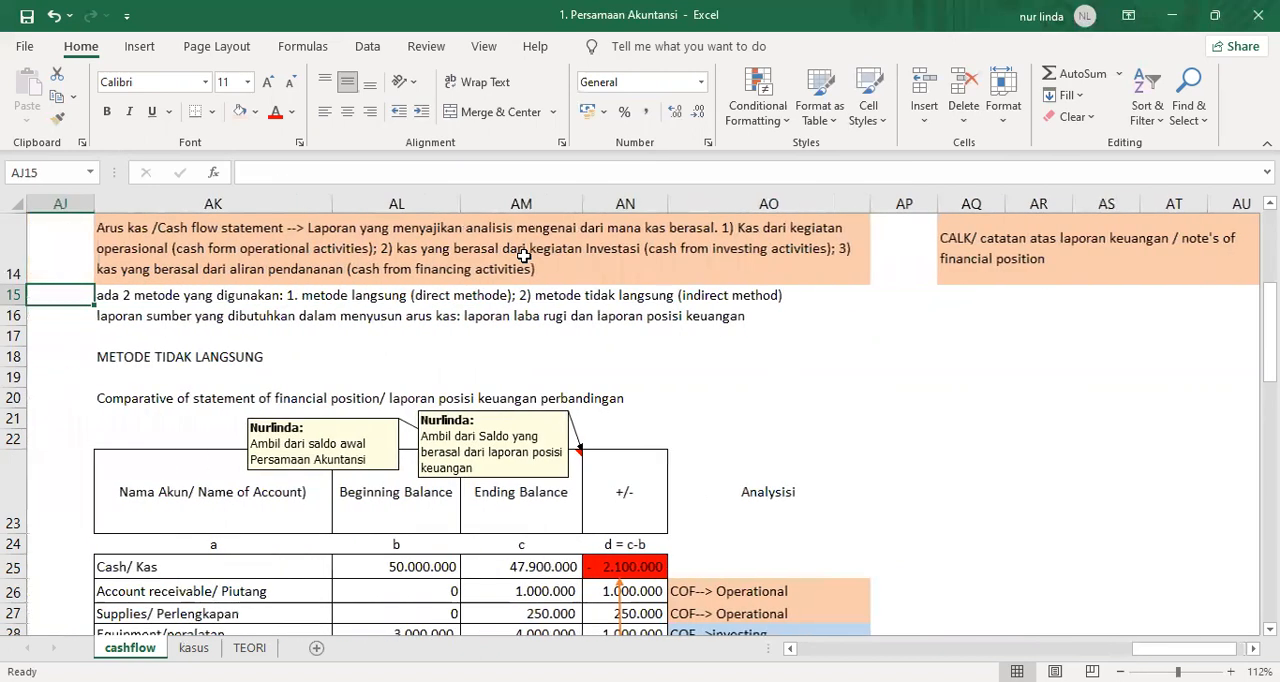
key("Right")
key("Down")
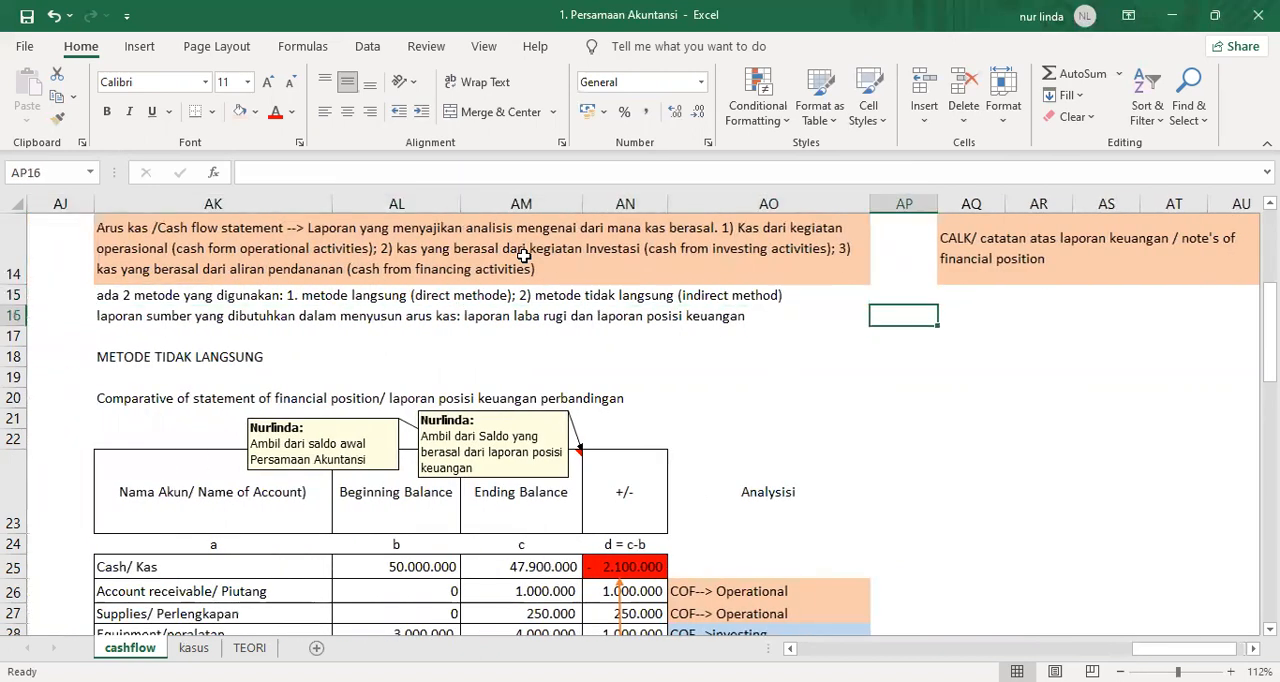
key("Right")
key("Down")
key("Down")
key("Left")
key("Left")
key("Left")
key("Left")
key("Left")
key("Left")
key("Left")
key("Left")
key("Left")
key("Left")
key("Left")
key("Left")
key("Left")
key("Left")
key("Left")
key("Left")
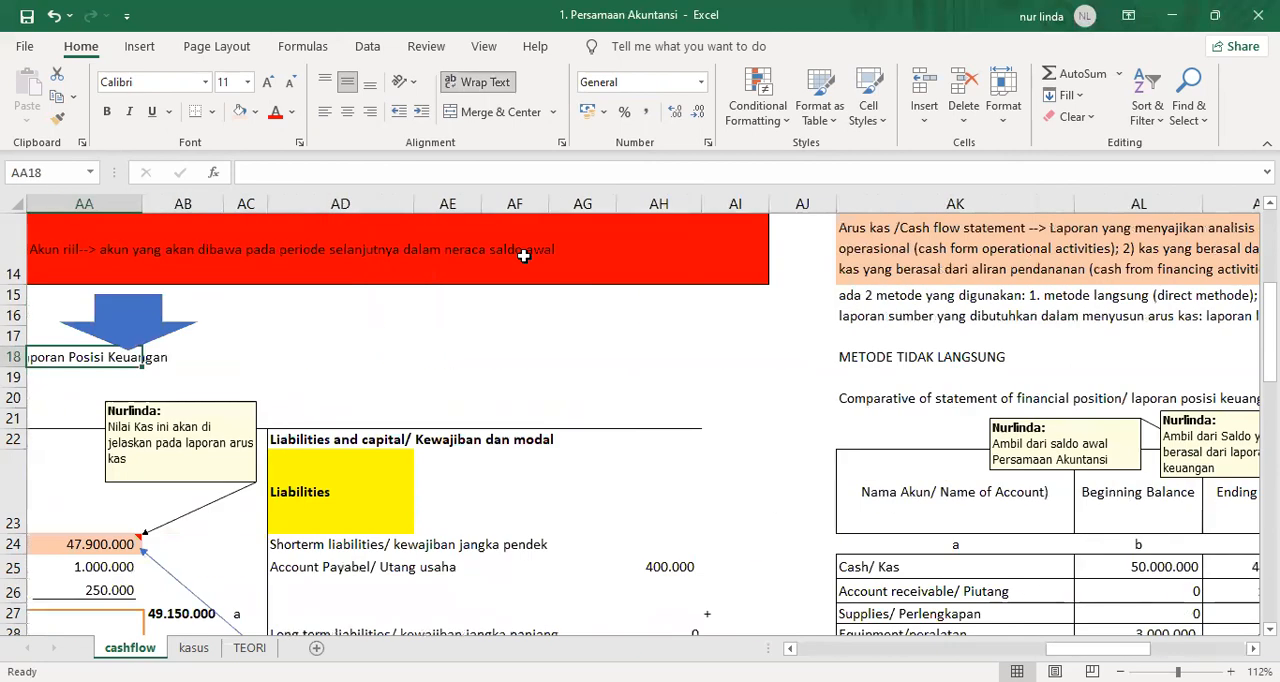
key("Left")
key("Left")
key("Up")
key("Right")
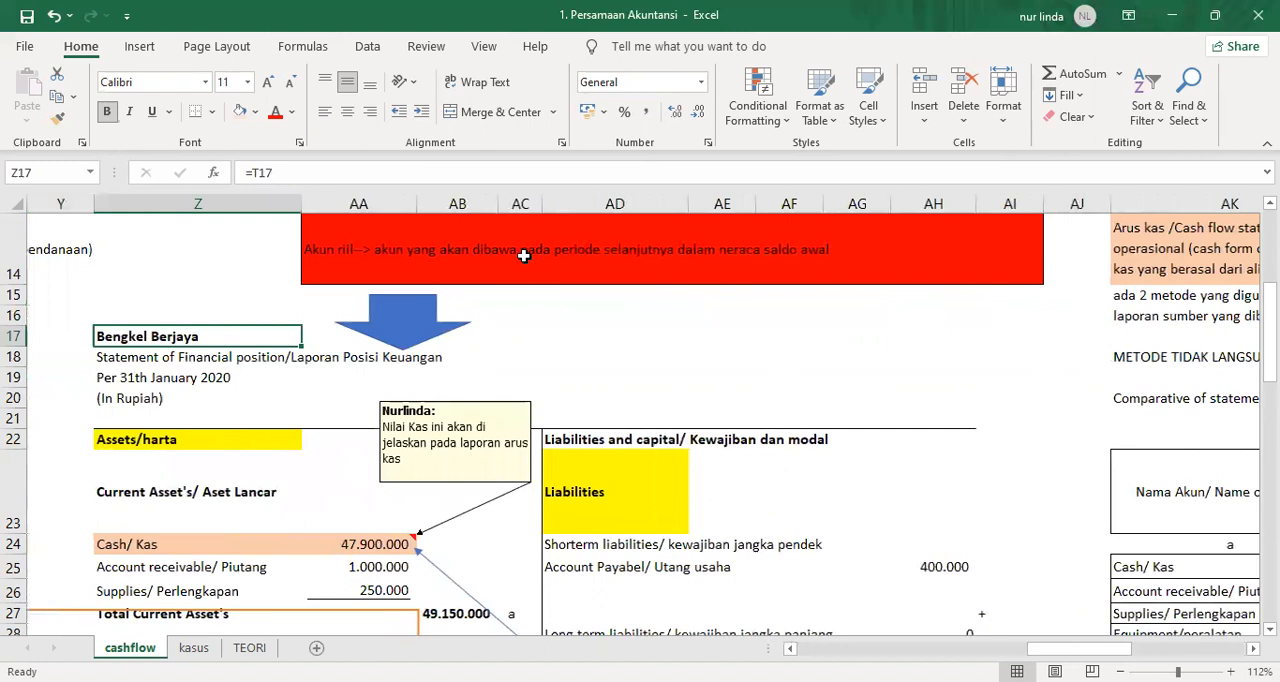
key("shift+Down")
key("shift+Down")
key("shift+Down")
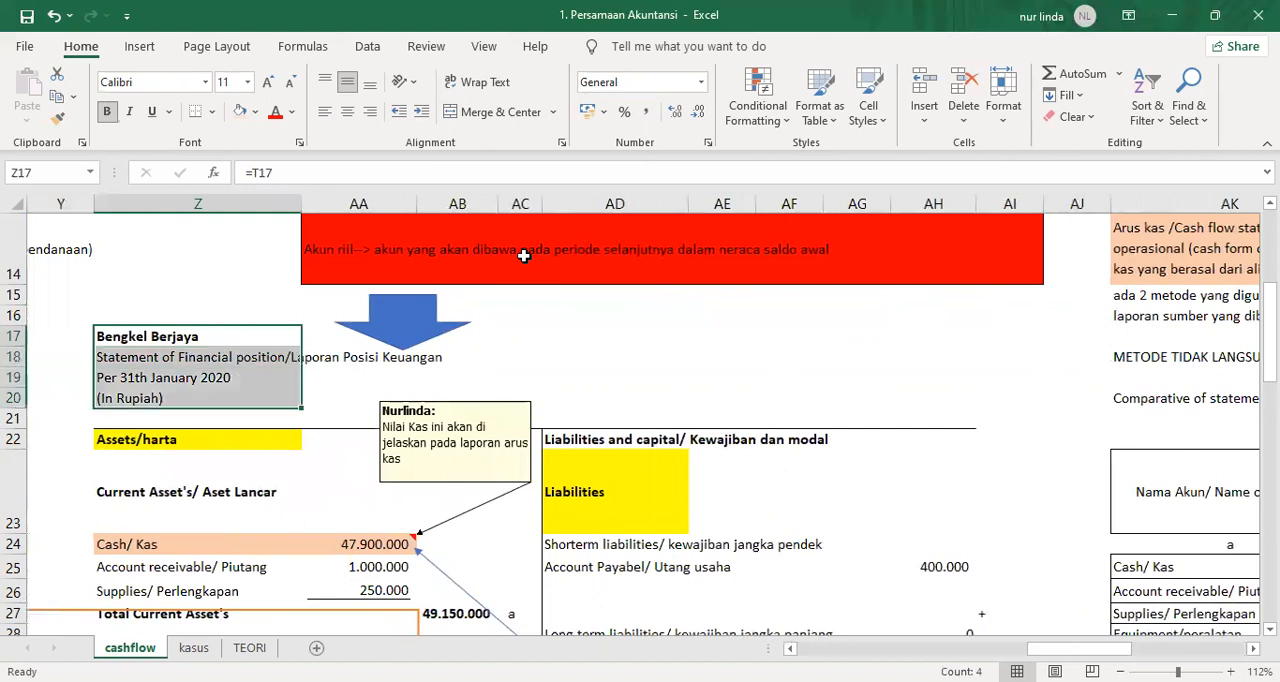
key("ctrl+c")
Paste the copied heading lines as plain values into AQ17:AQ20 below the CALK banner.
key("Right")
key("Right")
key("Right")
key("Right")
key("Right")
key("Right")
key("Right")
key("Right")
key("Right")
key("Right")
key("Right")
key("Right")
key("Right")
key("Right")
key("Right")
key("Right")
key("Right")
key("Right")
key("Right")
key("Right")
key("Right")
key("Right")
key("Right")
key("Right")
key("Left")
key("Left")
key("Left")
key("Left")
key("Left")
key("Left")
key("Left")
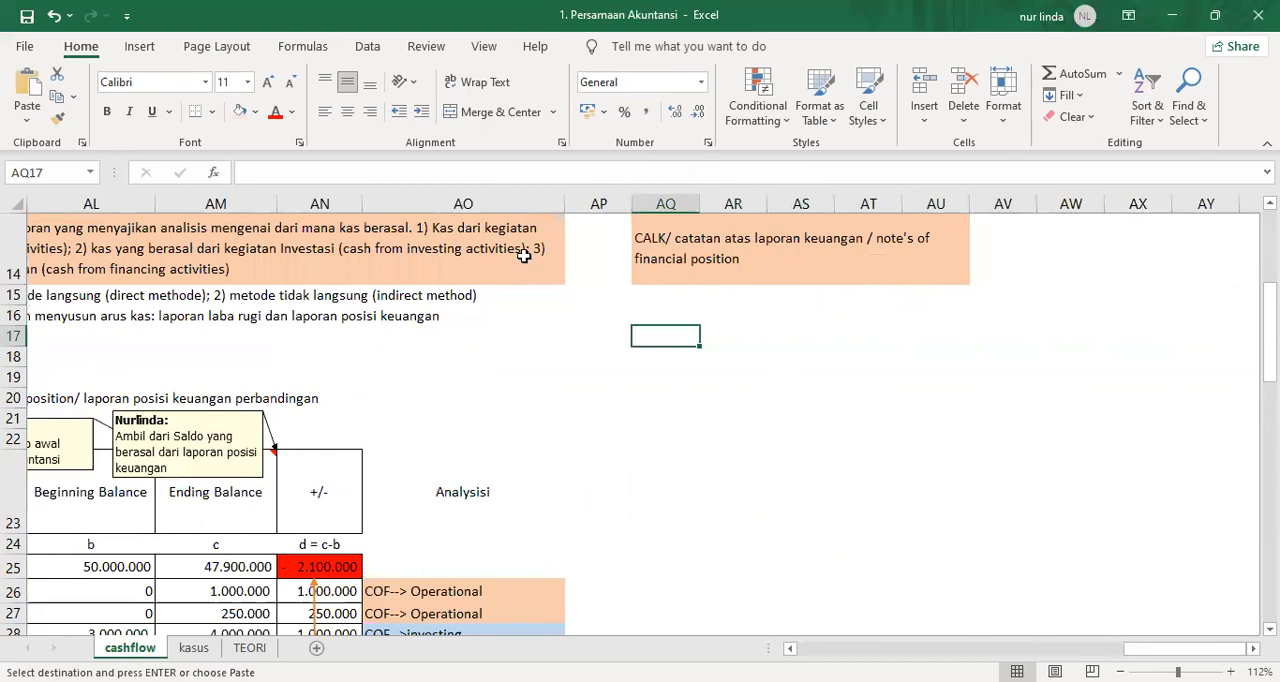
key("ctrl+v")
Change the report title in AQ18 to "Note's of financial position" and fit column AQ to its contents.
key("Down")
type("Note")
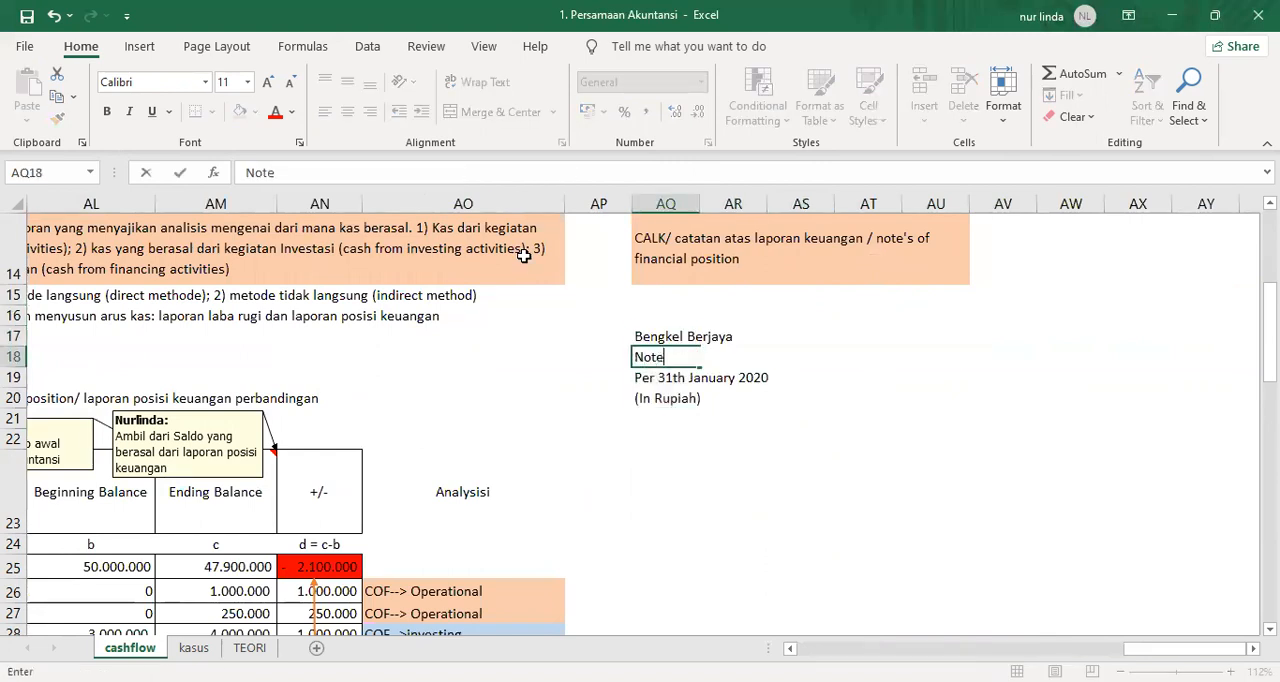
type("'s of financia")
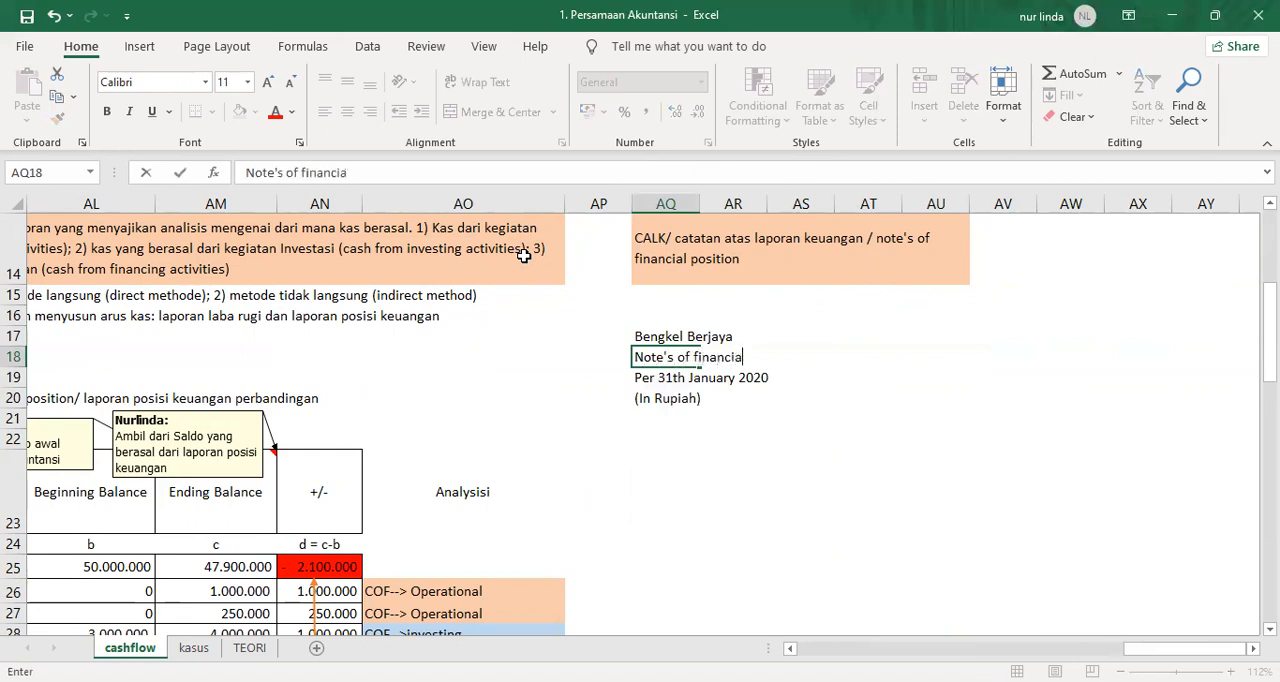
type("l pos")
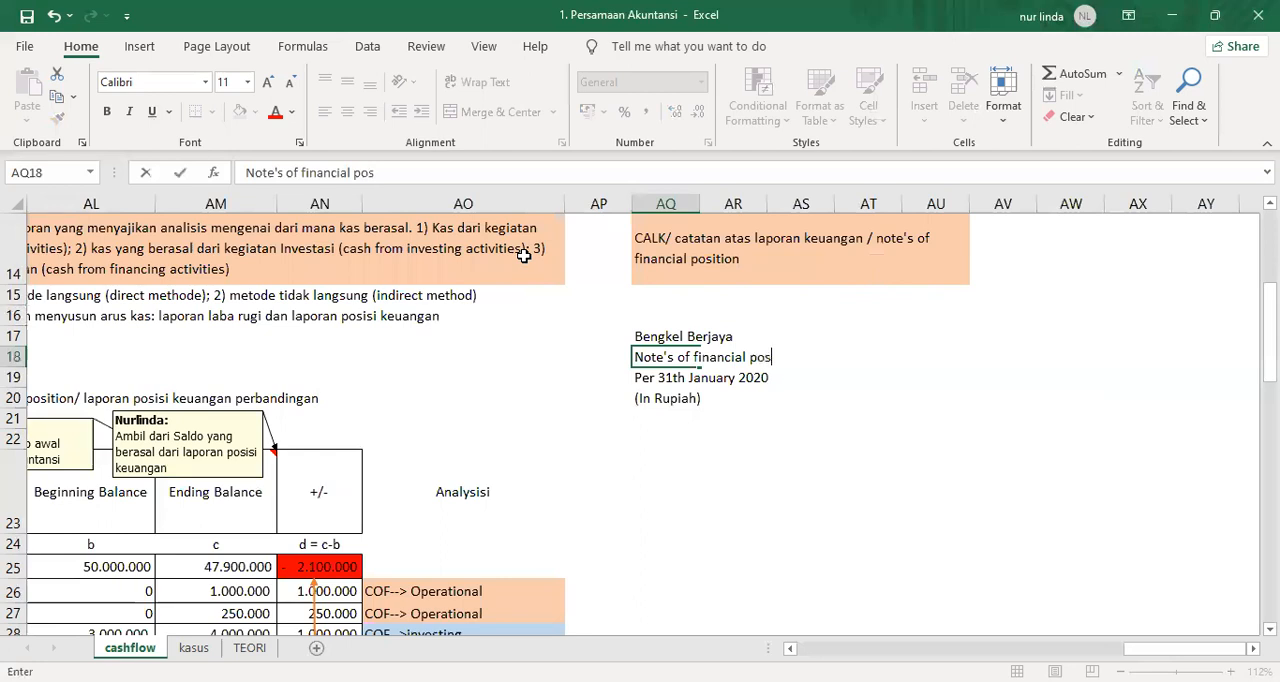
type("ition")
key("Return")
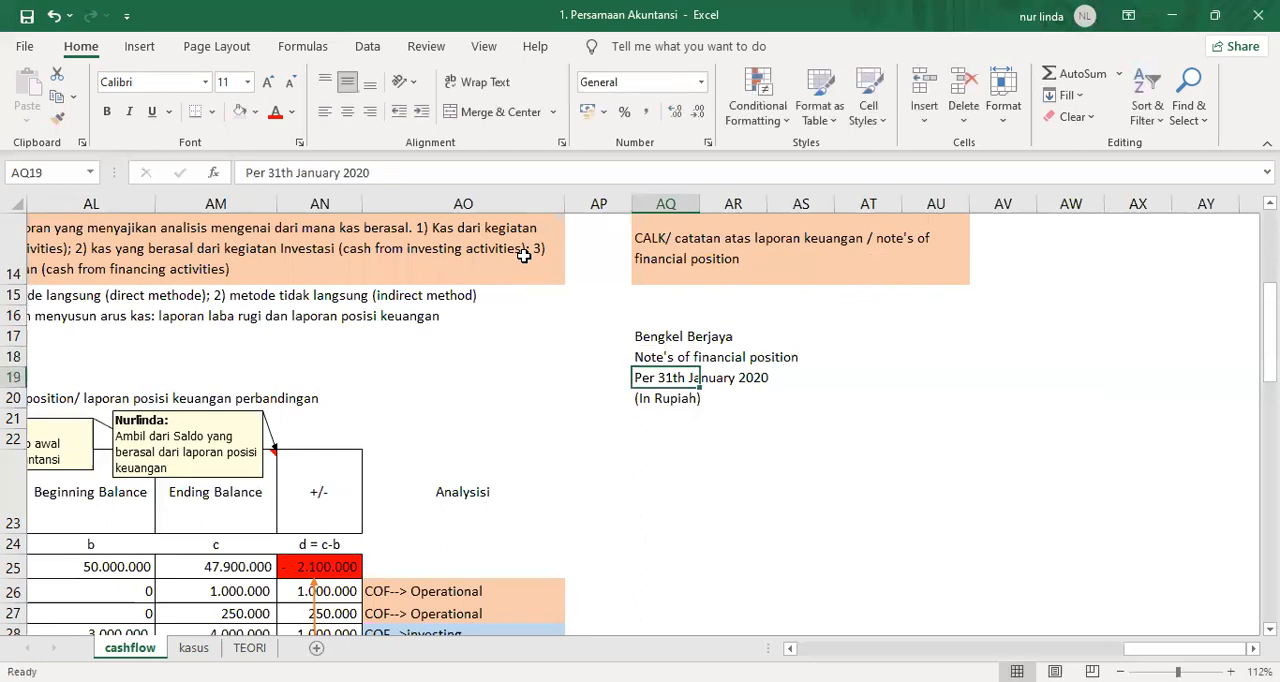
double_click(700, 203)
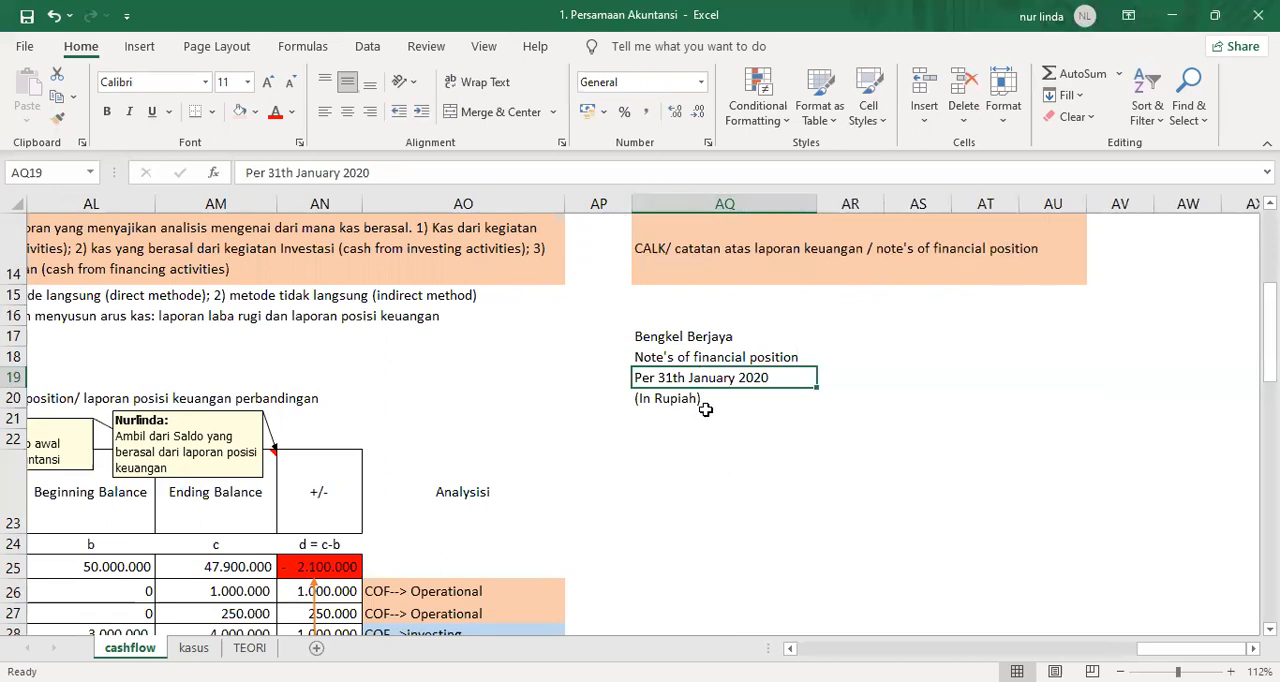
Clear the "(In Rupiah)" line in AQ20 and add a bottom border across AQ20:AU20.
left_click(651, 402)
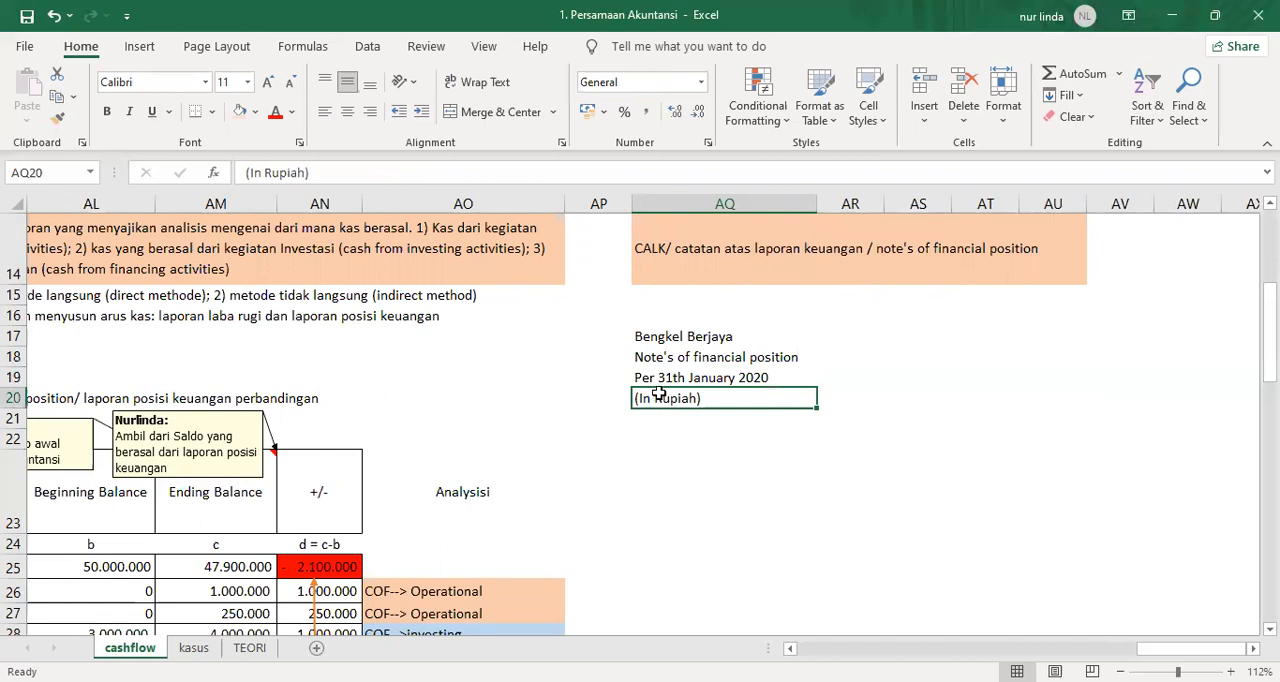
key("Delete")
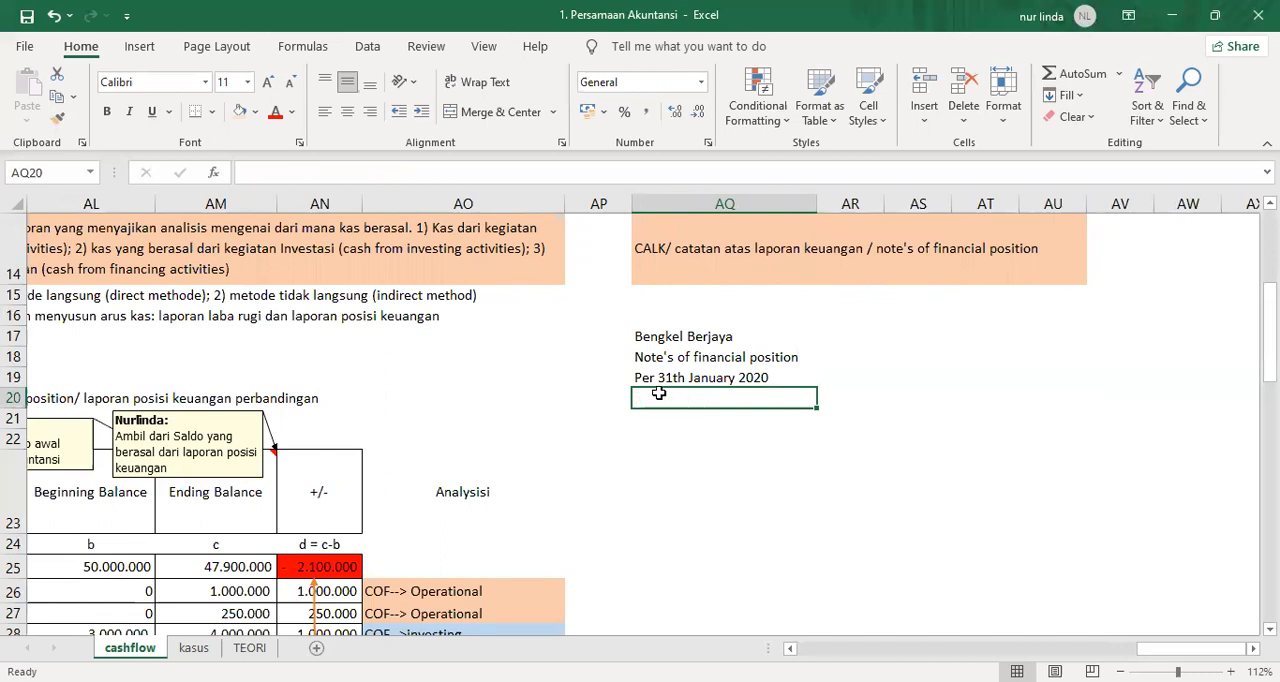
left_click_drag(659, 393, 1060, 397)
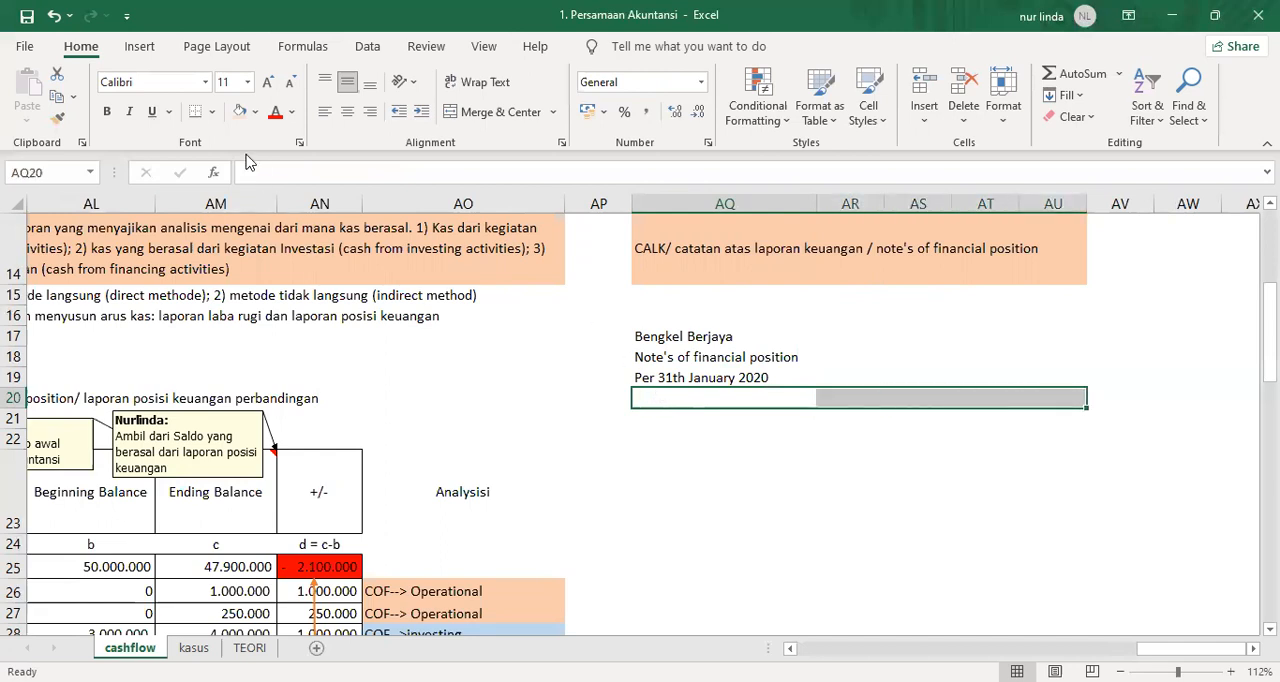
left_click(196, 111)
Enter "Umum/ General" in AQ21 and "Pendirian perusahaan" in AQ22 under the heading line.
left_click(643, 417)
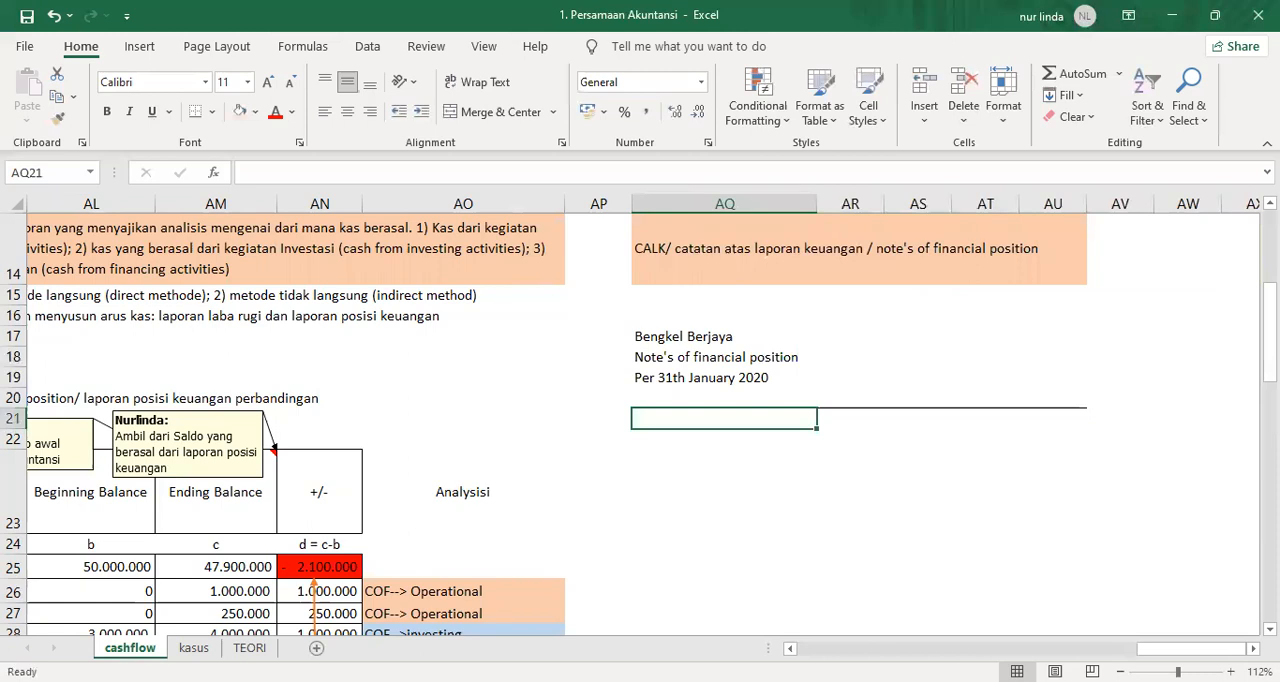
type("Umum/ Genar")
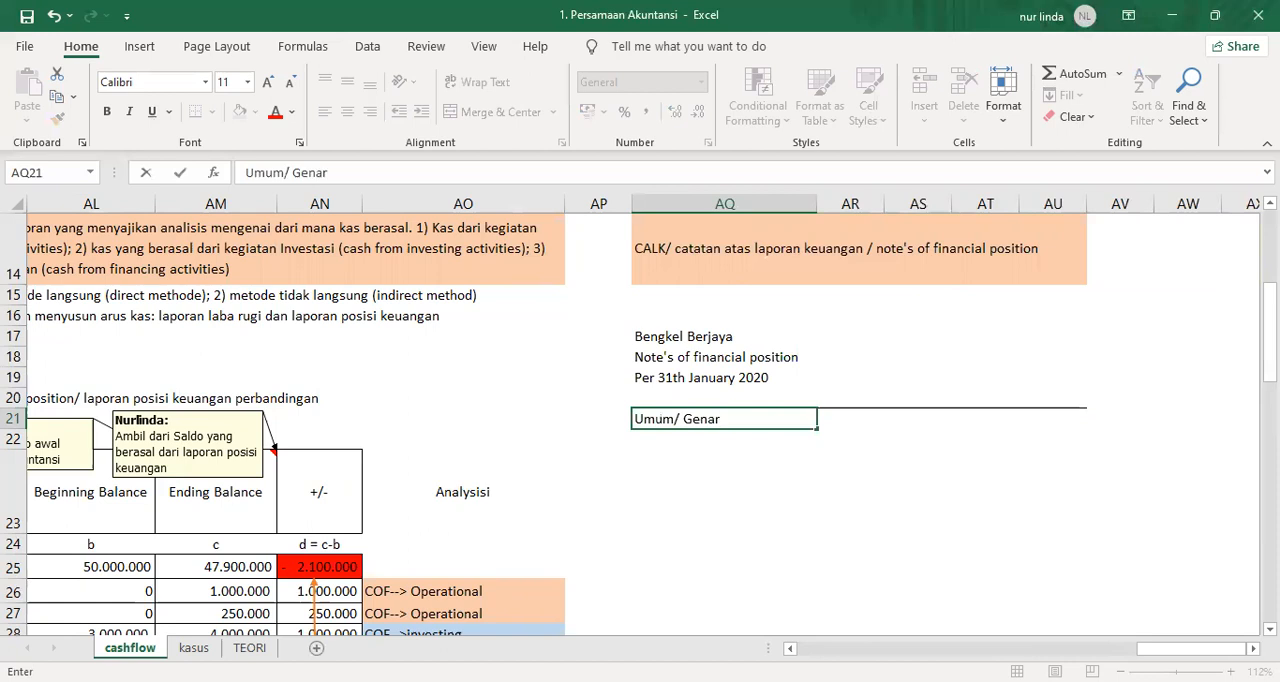
key("BackSpace")
key("BackSpace")
type("eral")
key("Return")
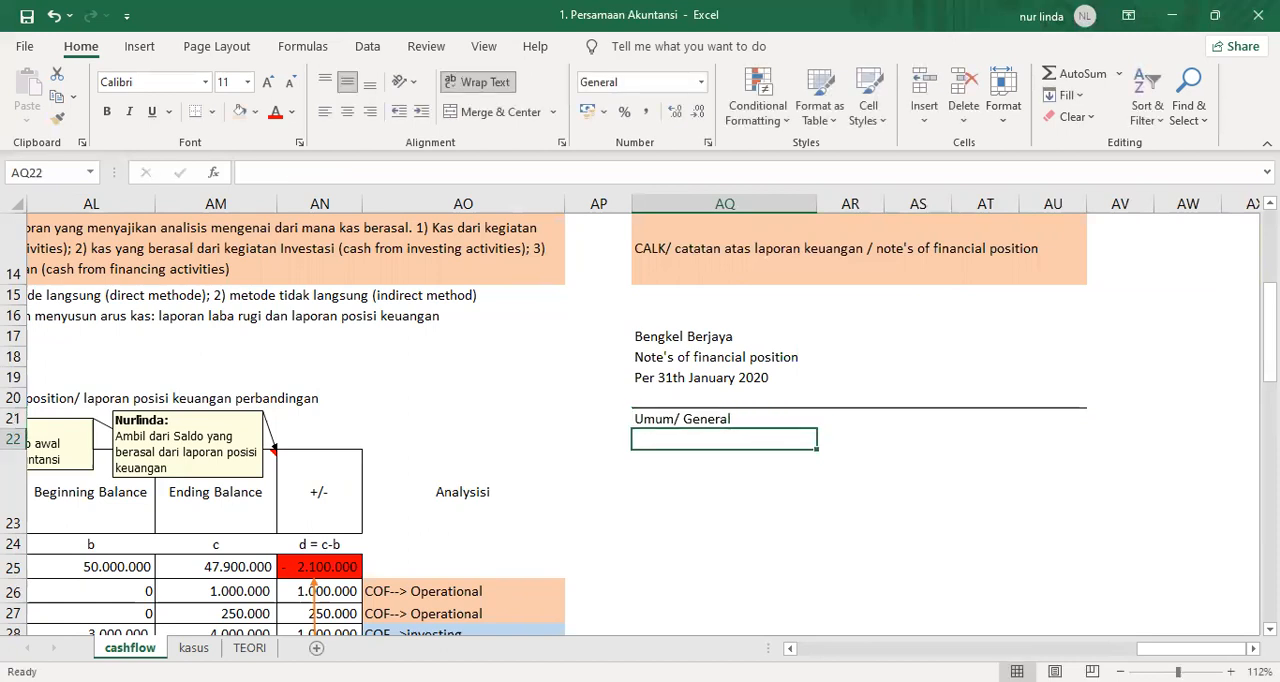
type("Pendirian ")
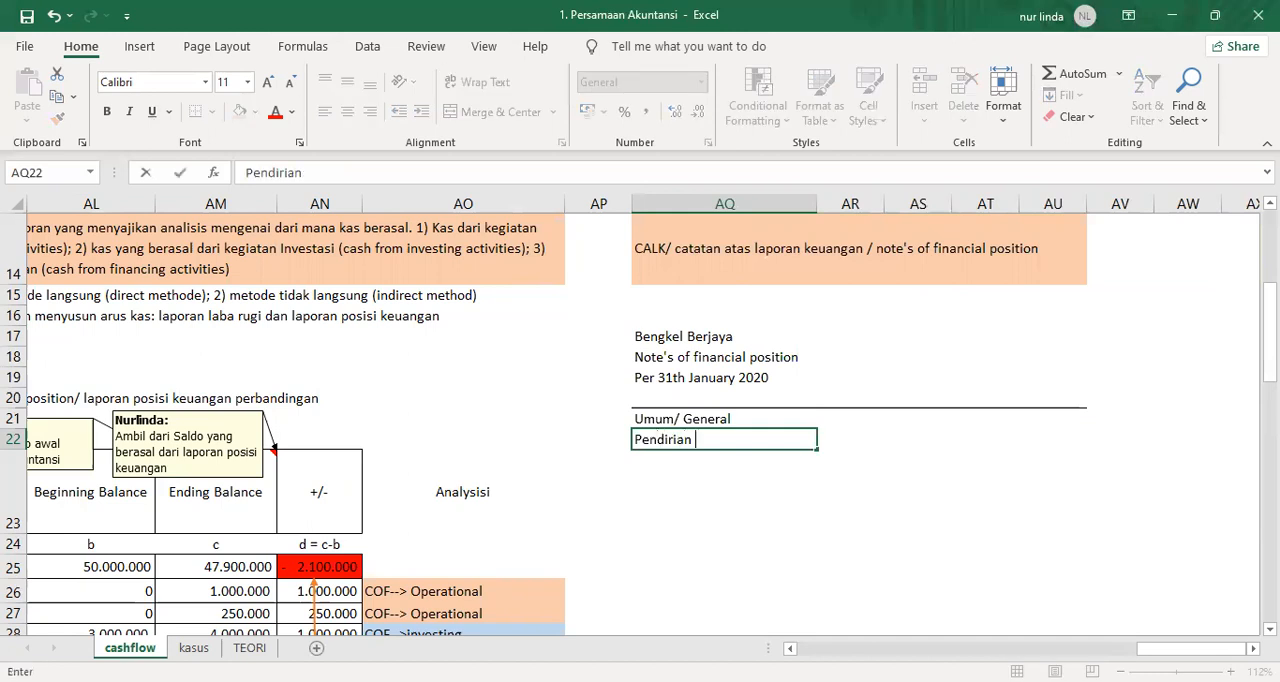
type("perusahaan")
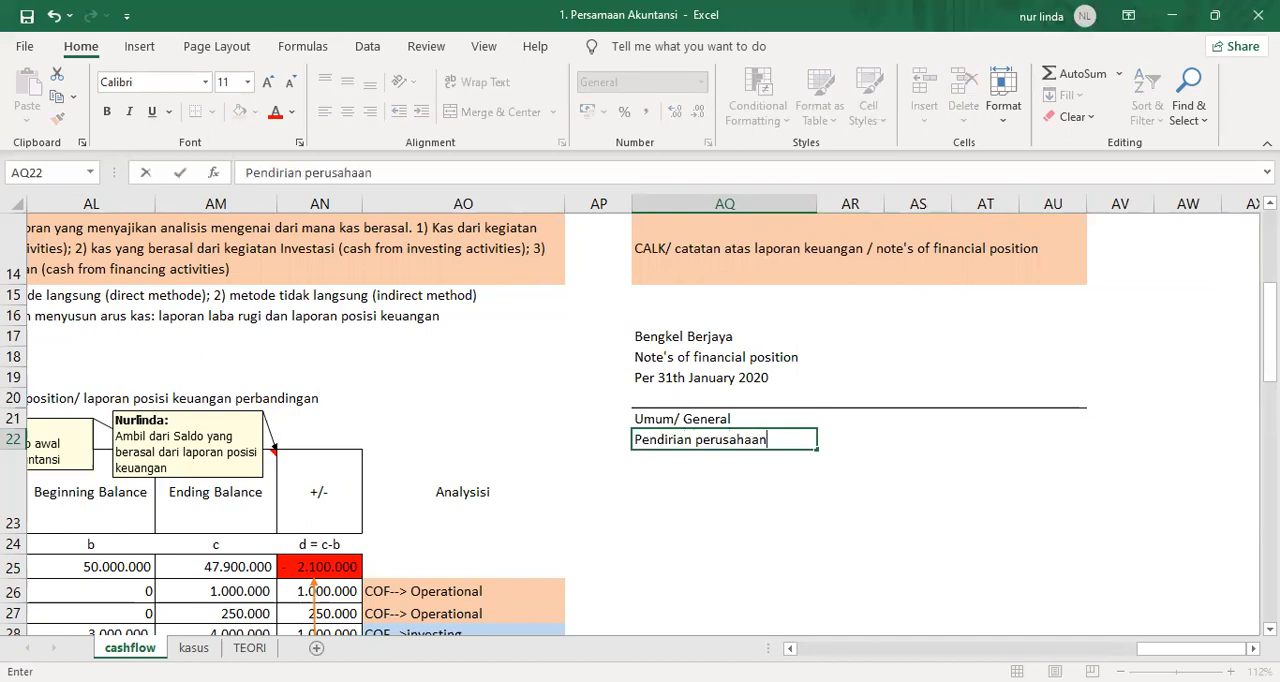
key("Return")
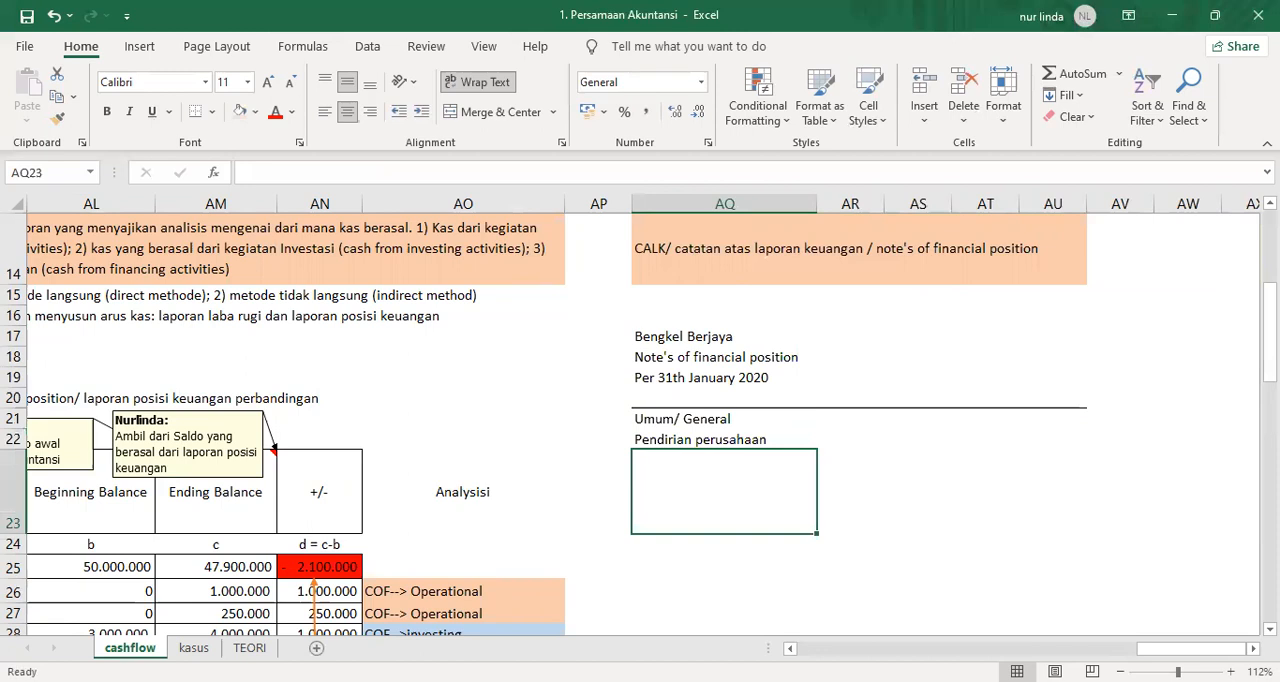
Enter "Pemilik perusahaan/dewan komisaris" in AQ23 below the company establishment line.
type("Pemi")
type("le")
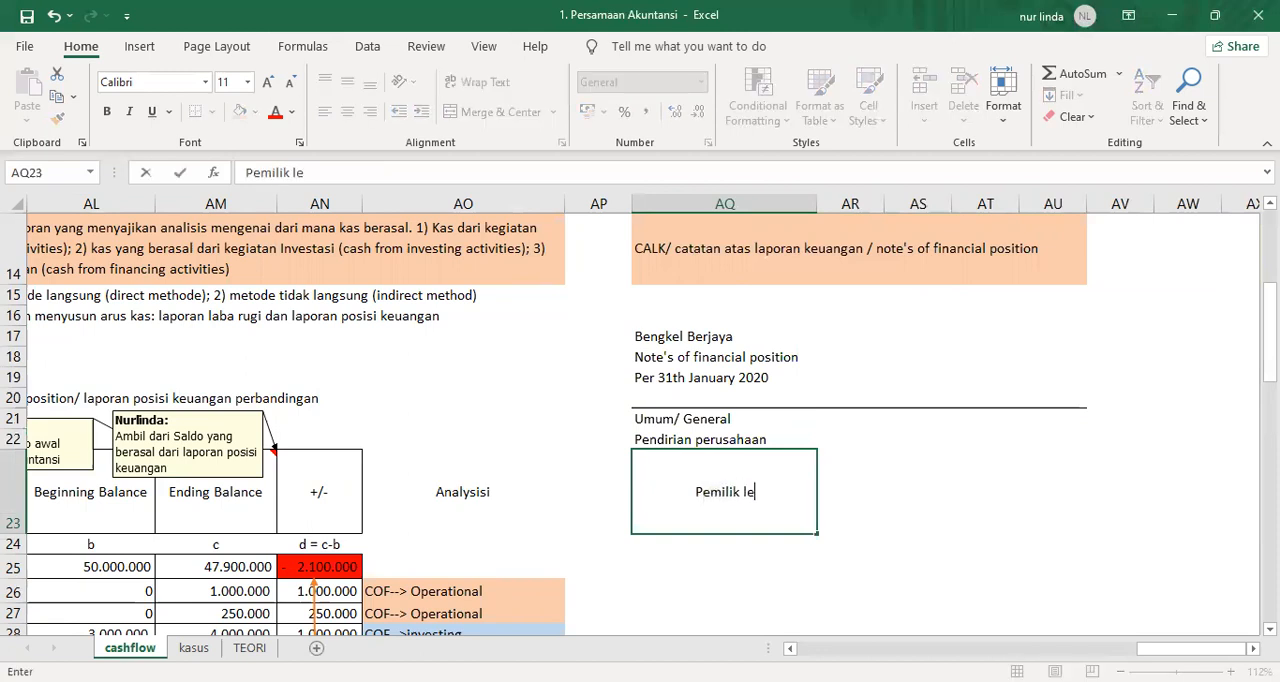
key("BackSpace")
key("BackSpace")
type("perusaha")
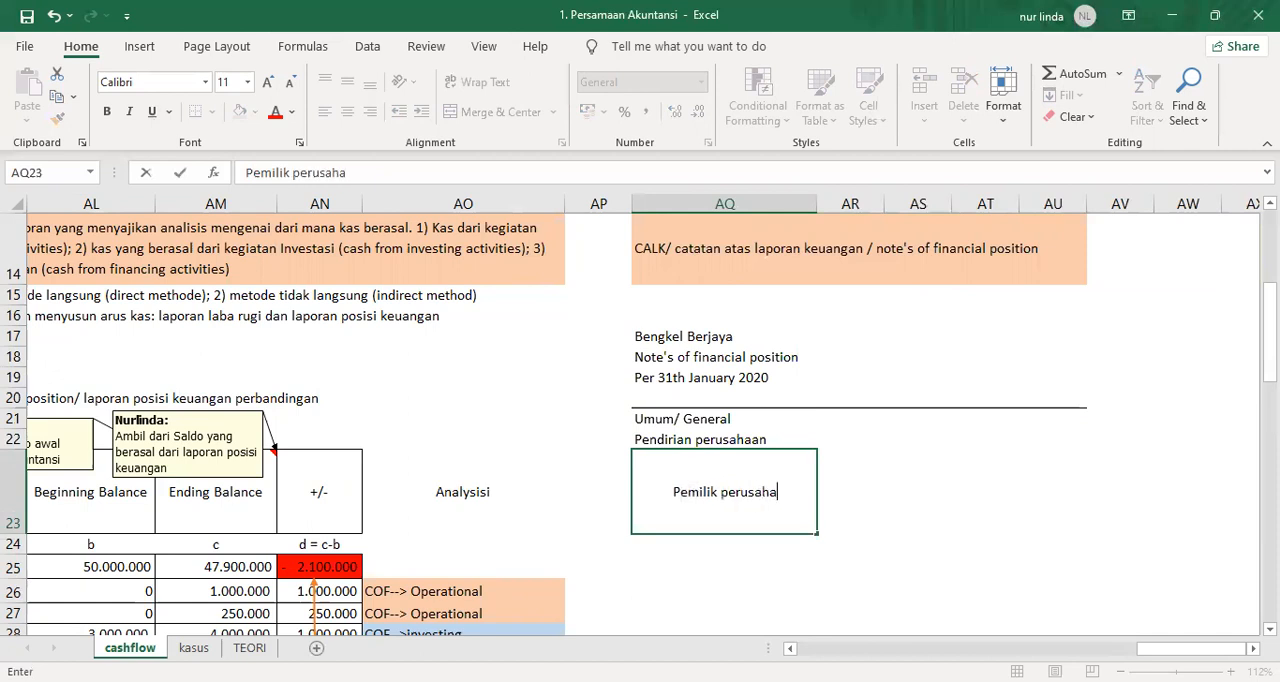
type("an/dewan komista")
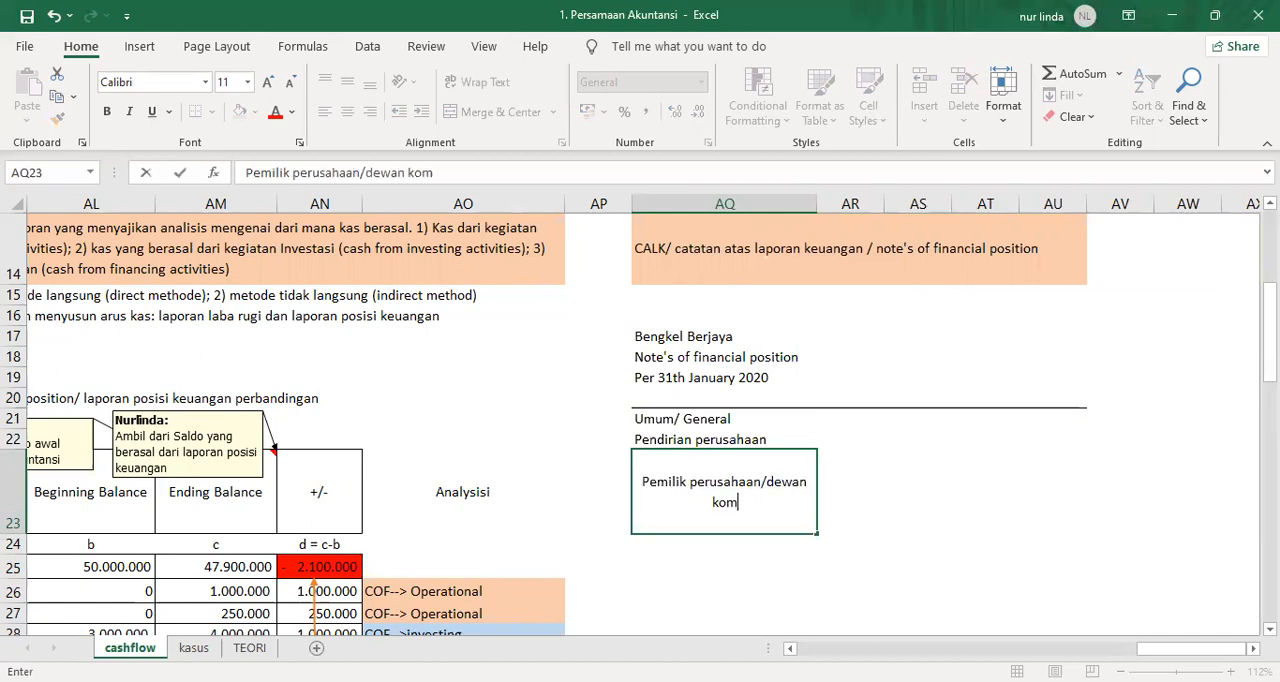
key("BackSpace")
key("BackSpace")
type("aris")
key("ctrl+Return")
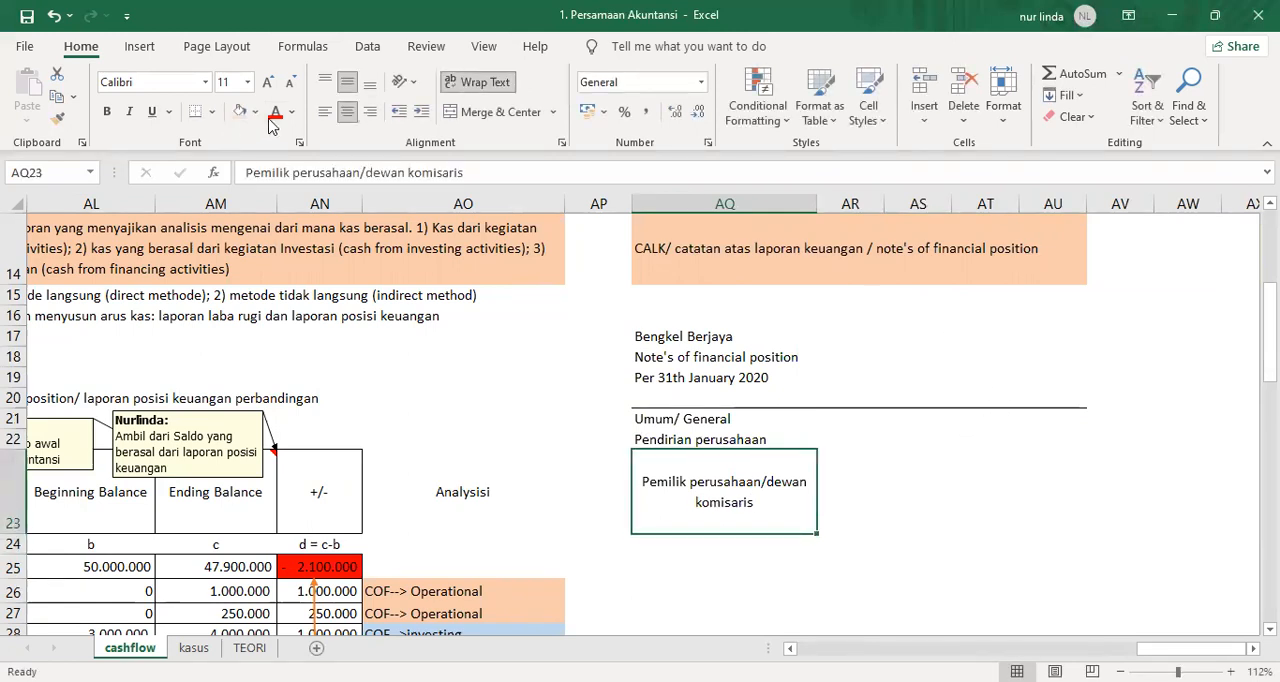
Left-align the "Pemilik perusahaan/dewan komisaris" entry in AQ23 and move it down to AQ25.
left_click(325, 111)
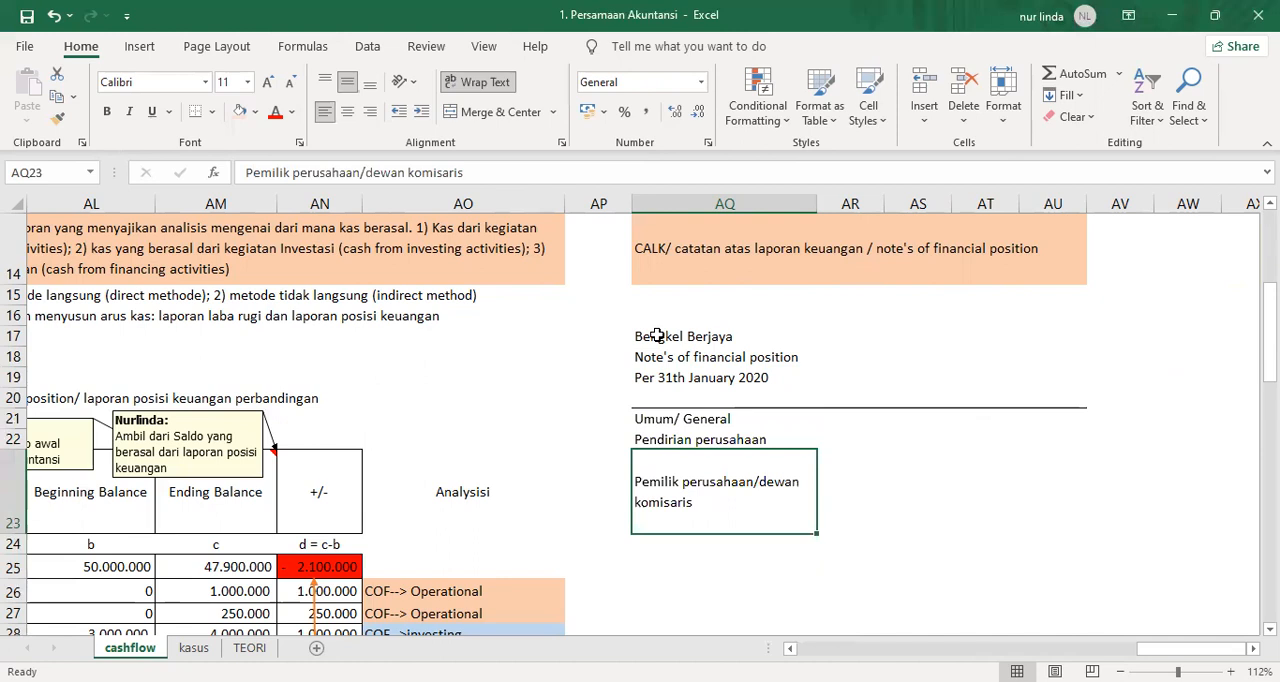
key("Up")
key("Down")
key("ctrl+x")
key("Down")
key("Down")
key("Return")
key("Up")
key("Up")
key("Up")
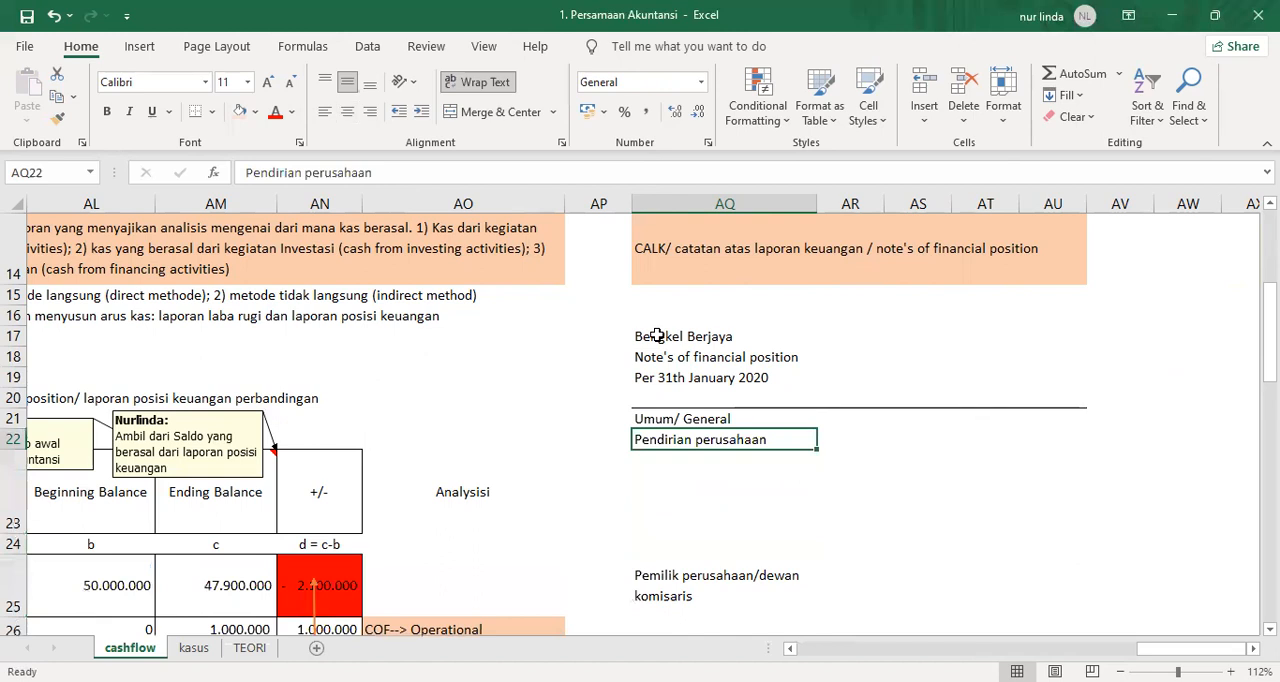
Change the heading in AQ21 to "Informasi Umum/ General information".
key("Up")
key("Left")
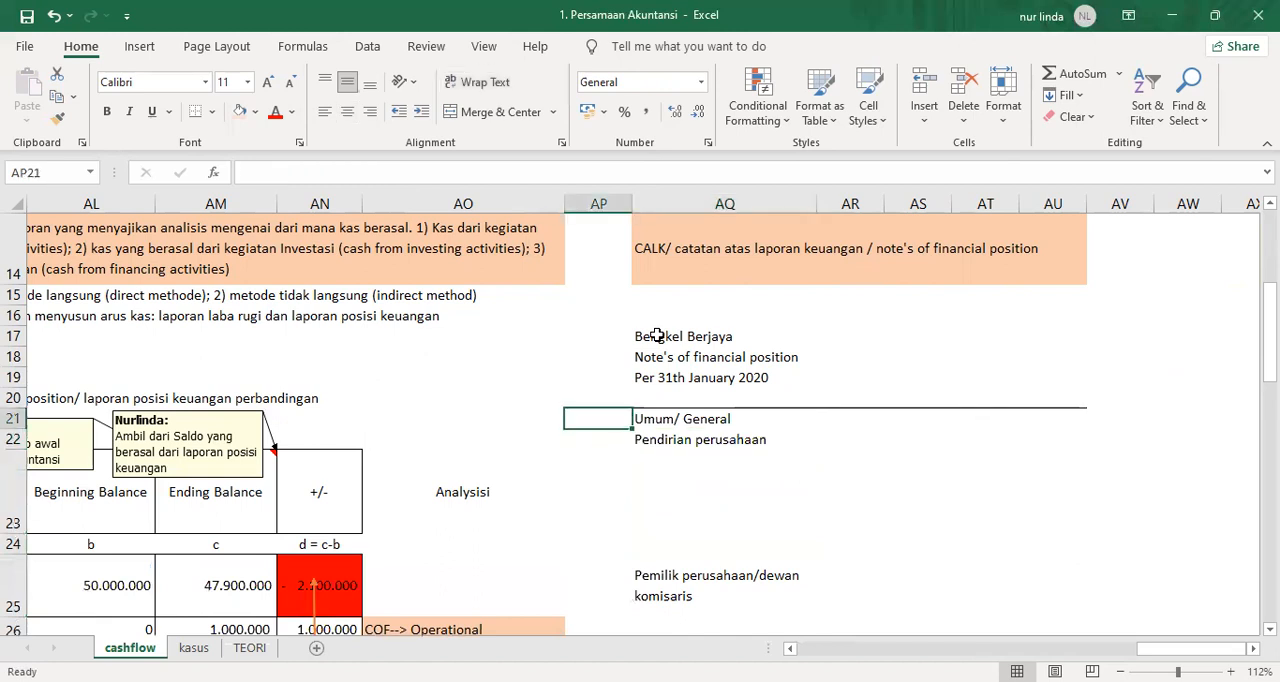
key("Right")
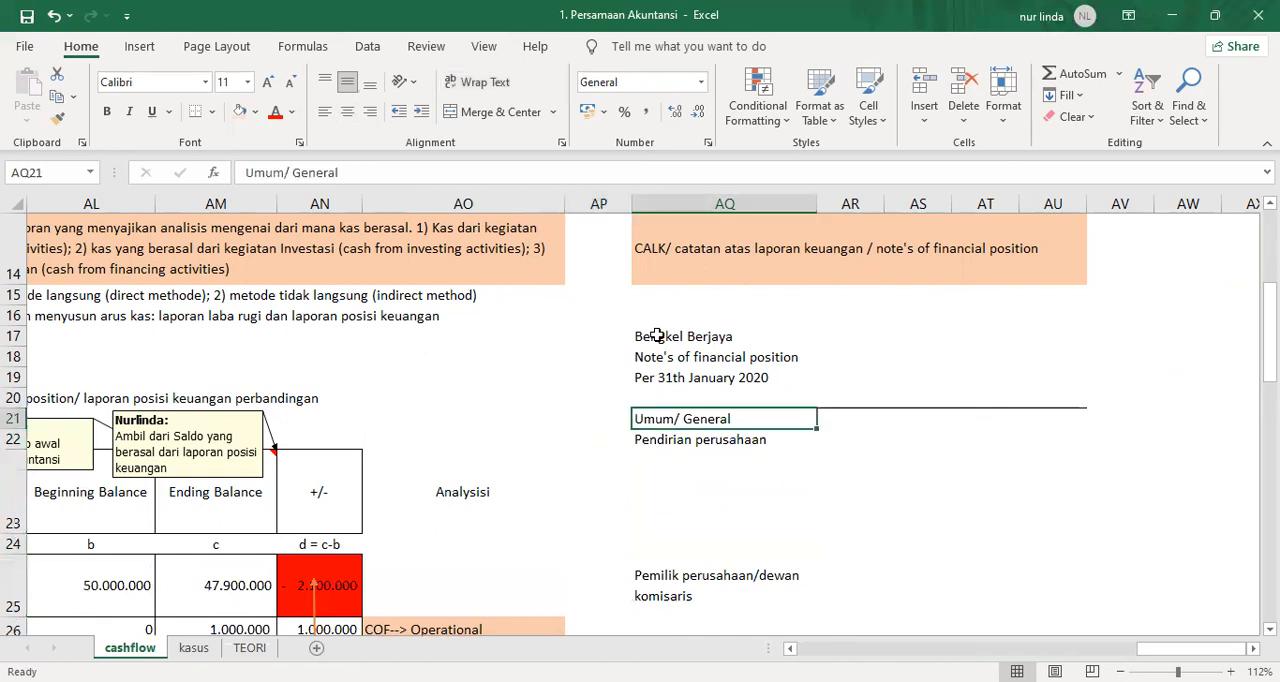
left_click(435, 169)
type("information")
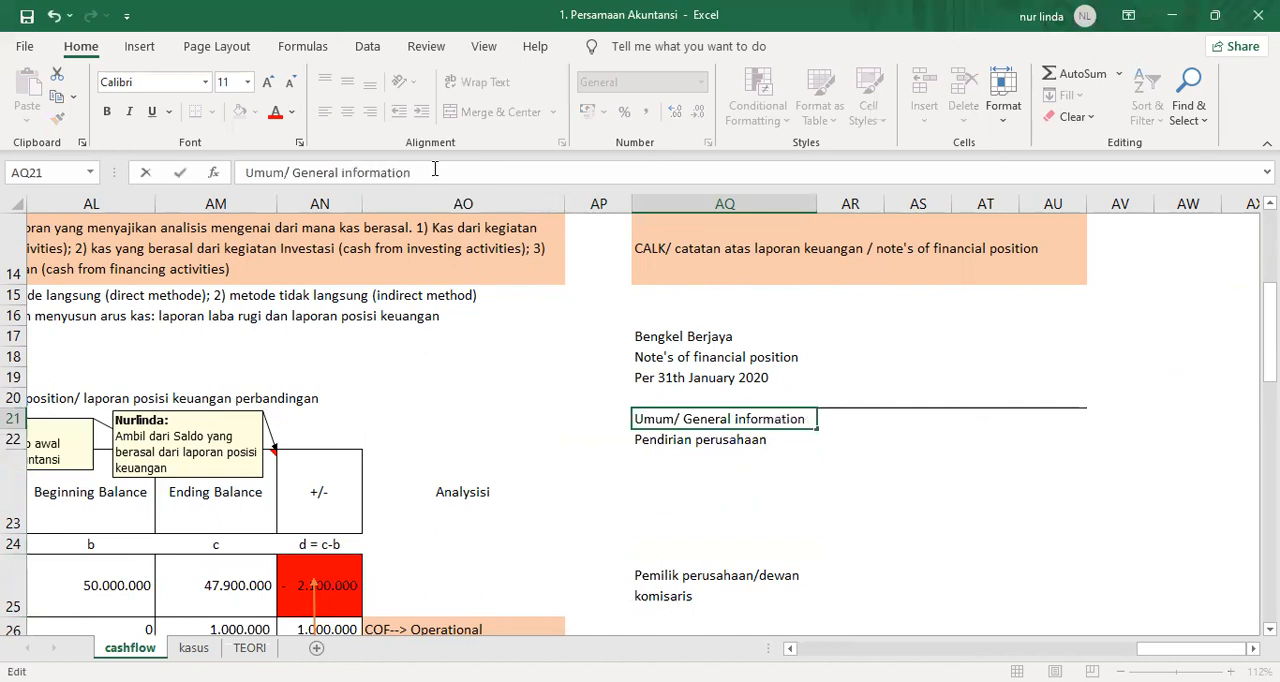
key("ctrl+Return")
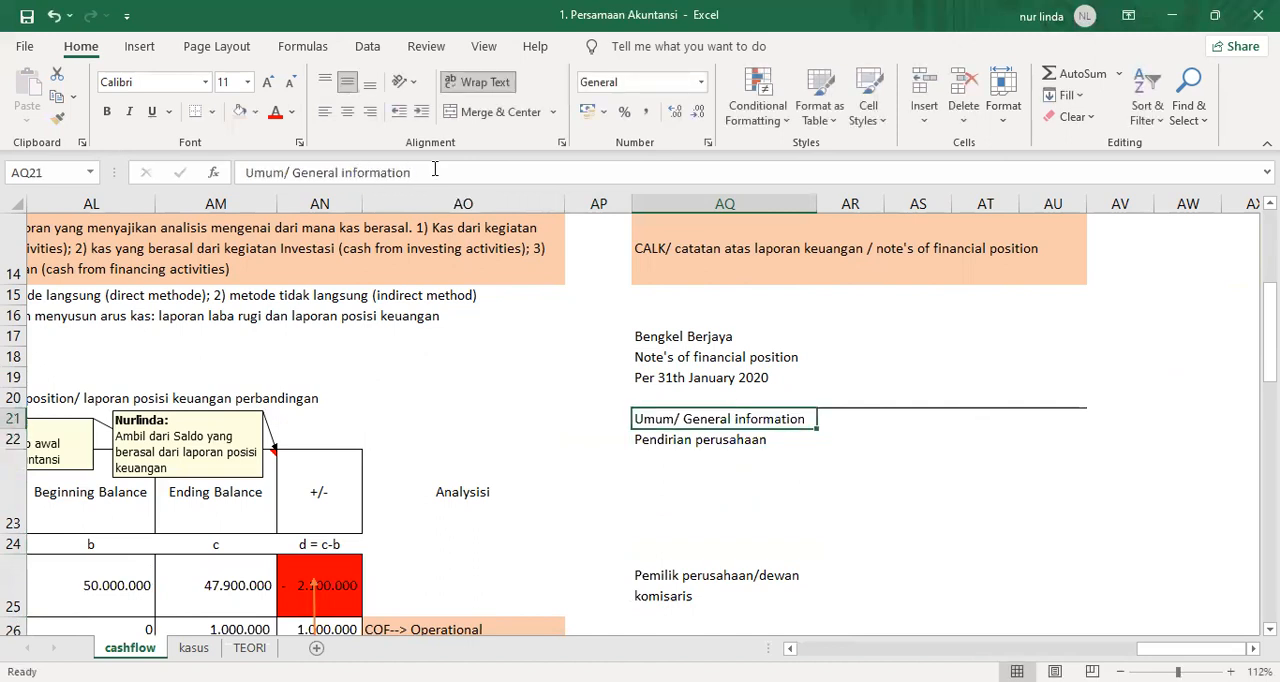
left_click(243, 175)
type("Informasi")
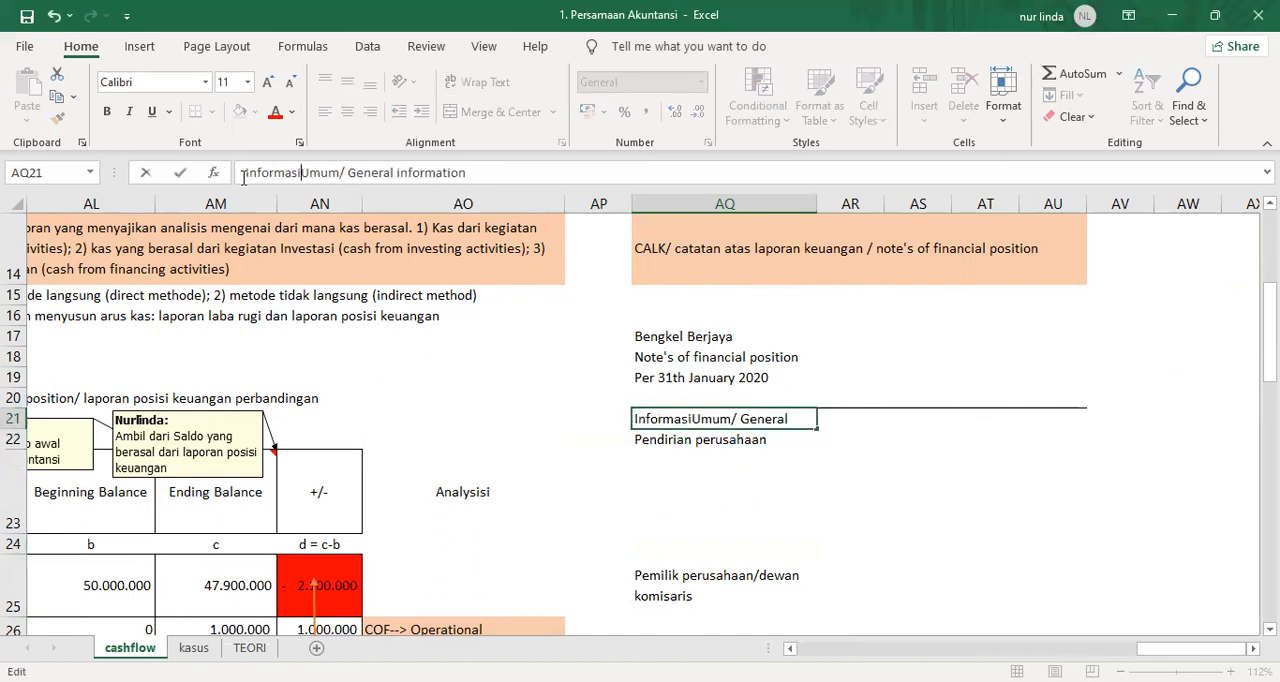
key("Return")
Merge AQ23:AU23 below "Pendirian perusahaan" into one cell and left-align it.
key("Down")
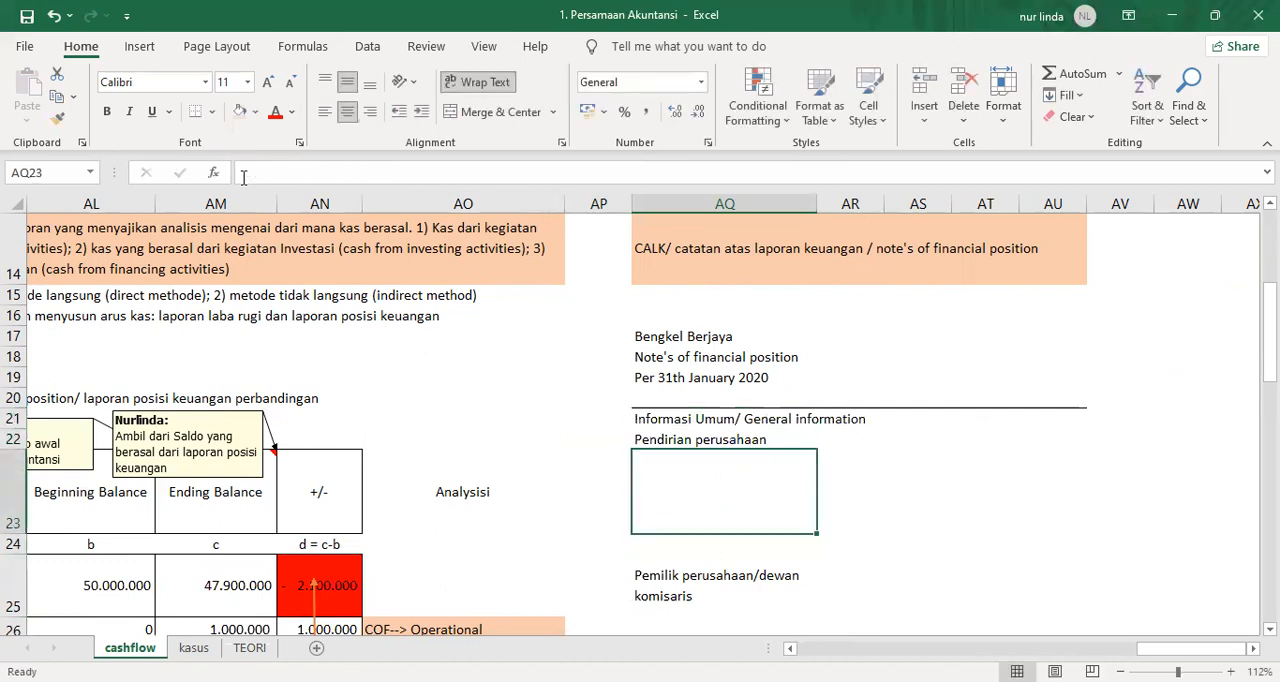
key("shift+Right")
key("shift+Right")
key("shift+Right")
key("shift+Right")
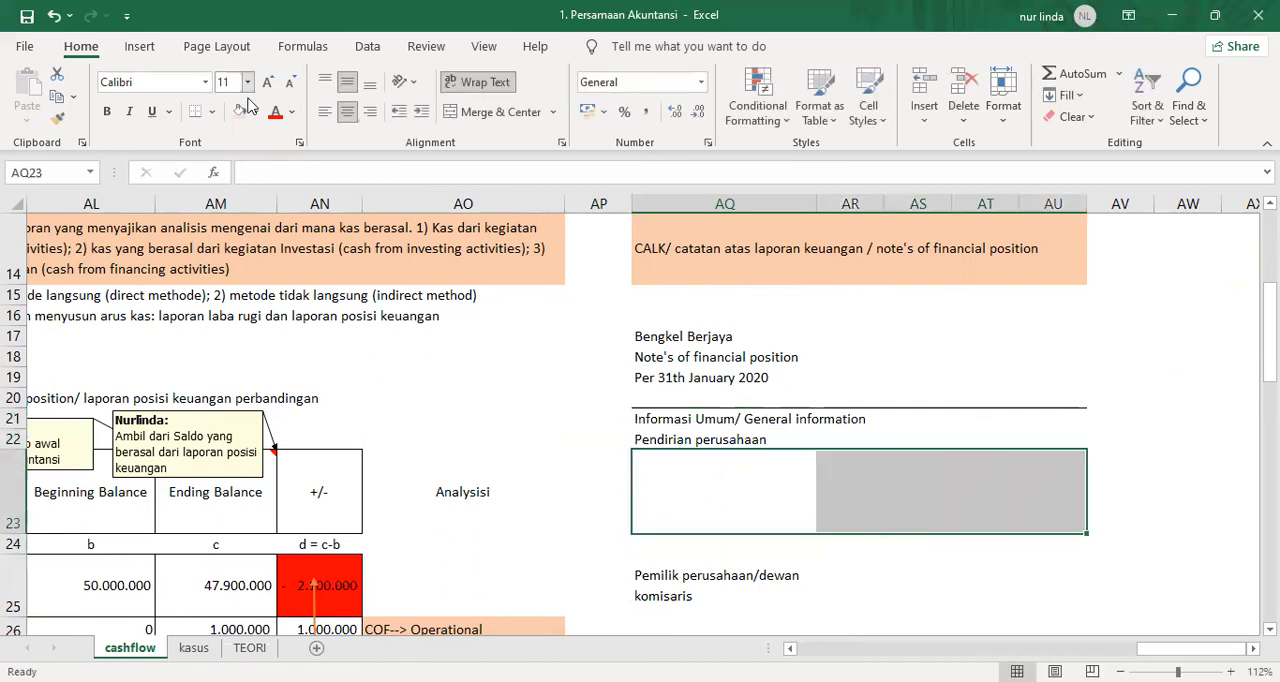
key("alt+h")
key("m")
key("c")
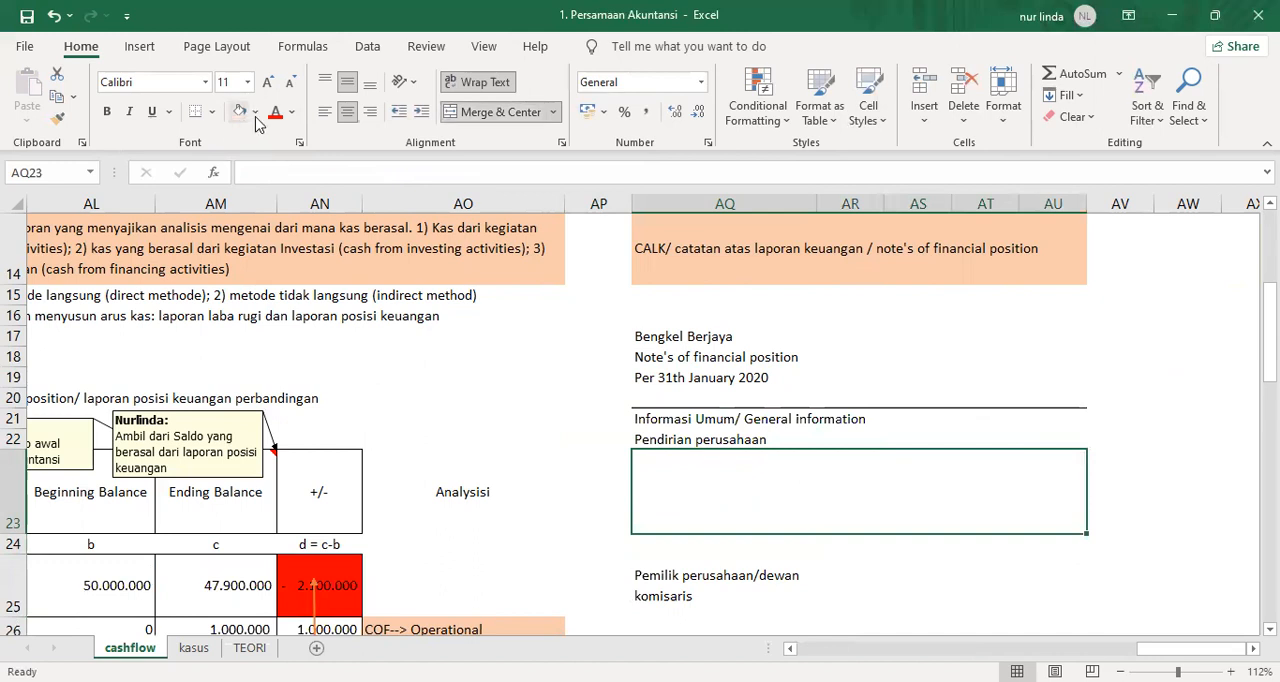
left_click(325, 112)
type("Bengke")
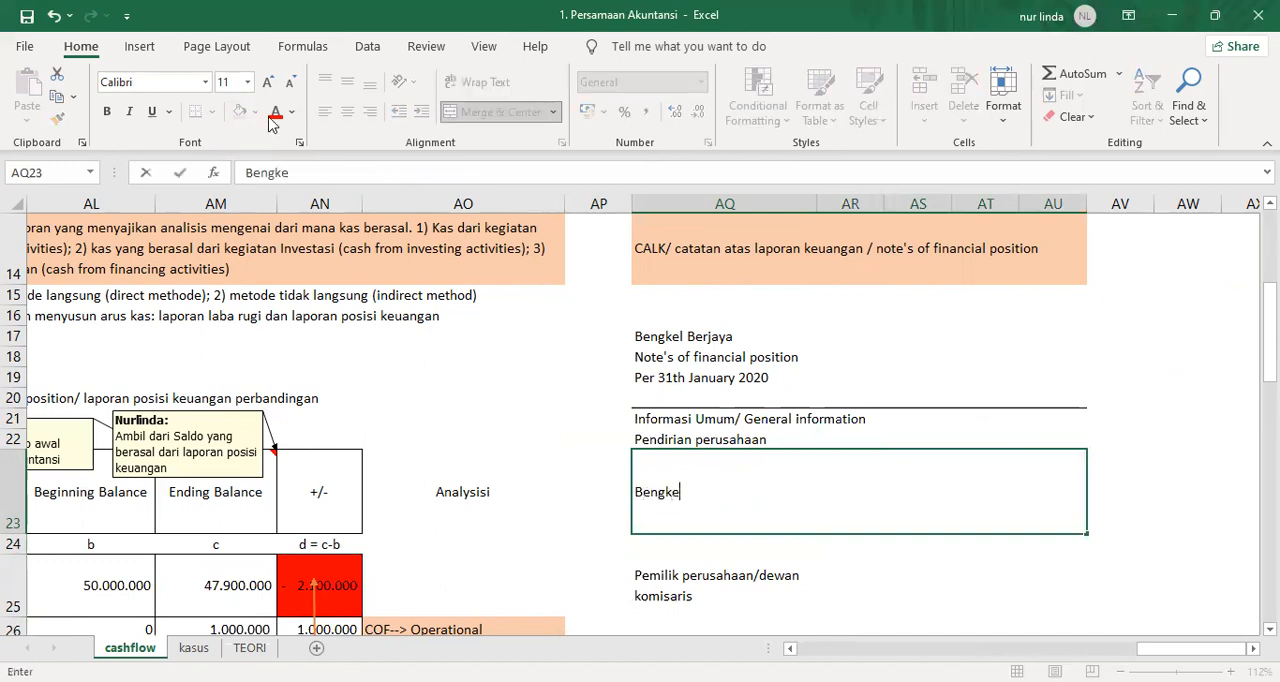
type("l berjaya ada")
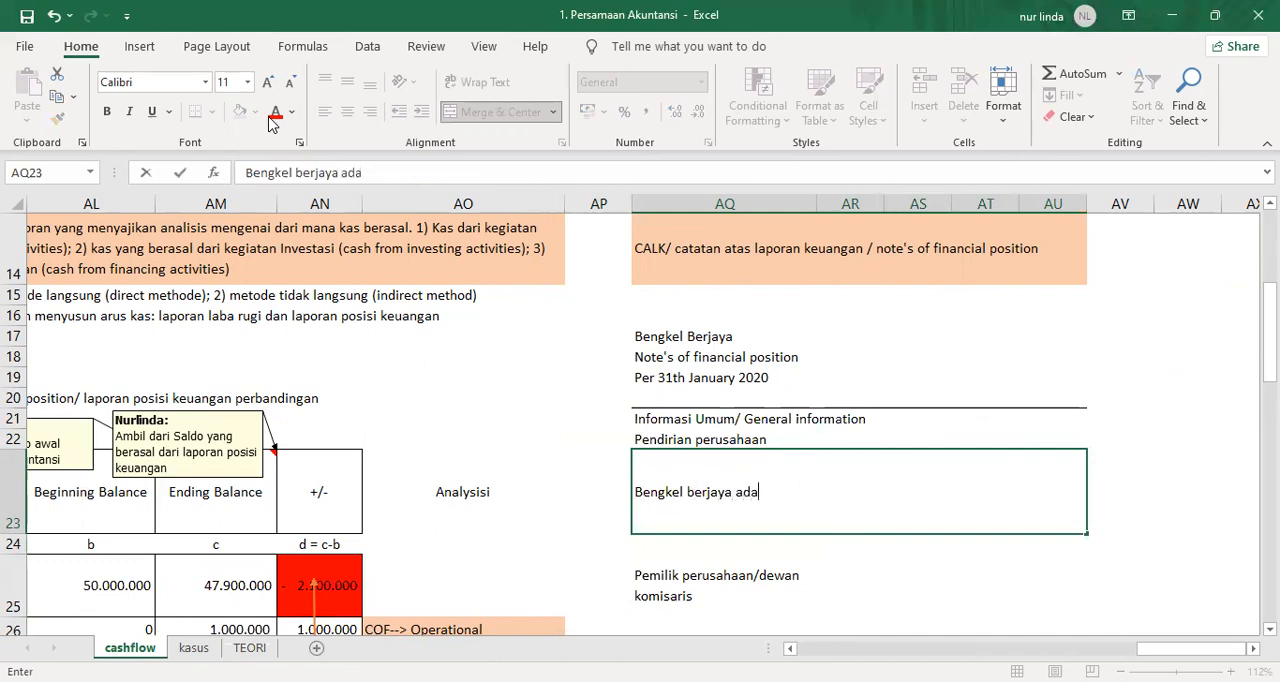
key("BackSpace")
key("BackSpace")
key("BackSpace")
key("Escape")
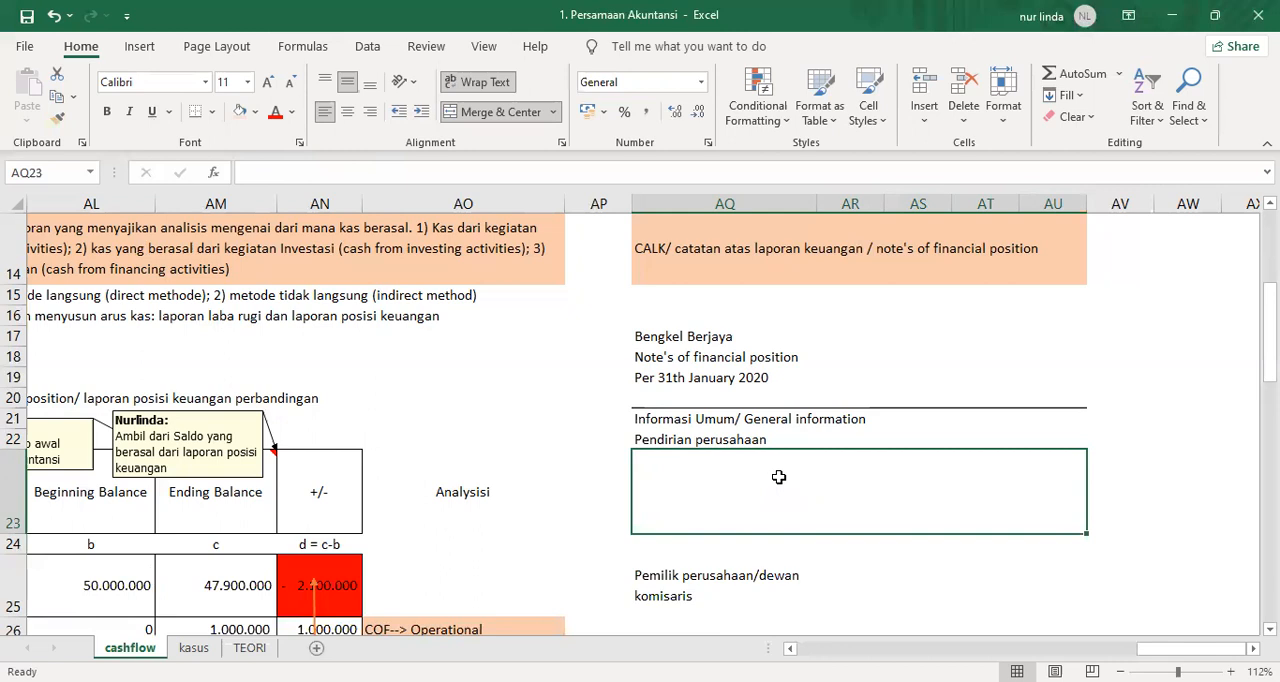
Begin the establishment note in merged cell AQ23 with "Bengkel Berjaya didirikan di Indonesia pada tanggal 1 Januari 2019".
type("Bengkel Berjaya diridi")
key("BackSpace")
key("BackSpace")
key("BackSpace")
type("dirikan di ")
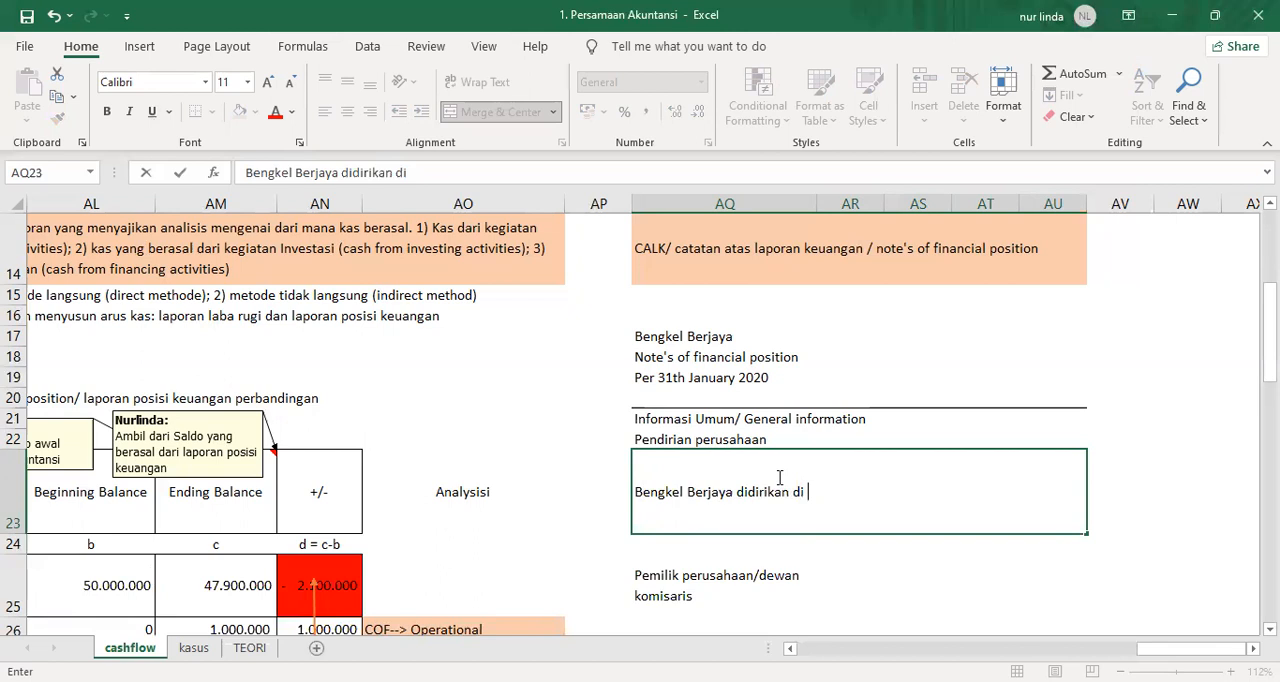
type("Indonesia pada tanggal 1 Januari 2019")
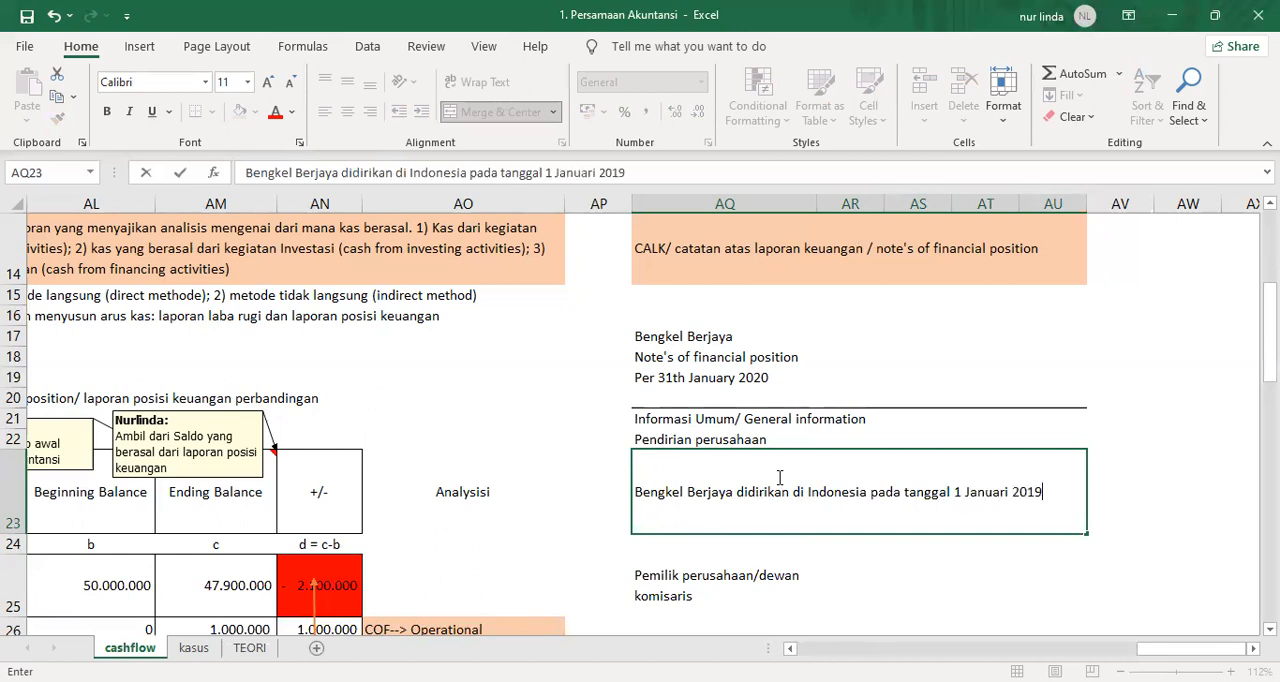
type(", dengan")
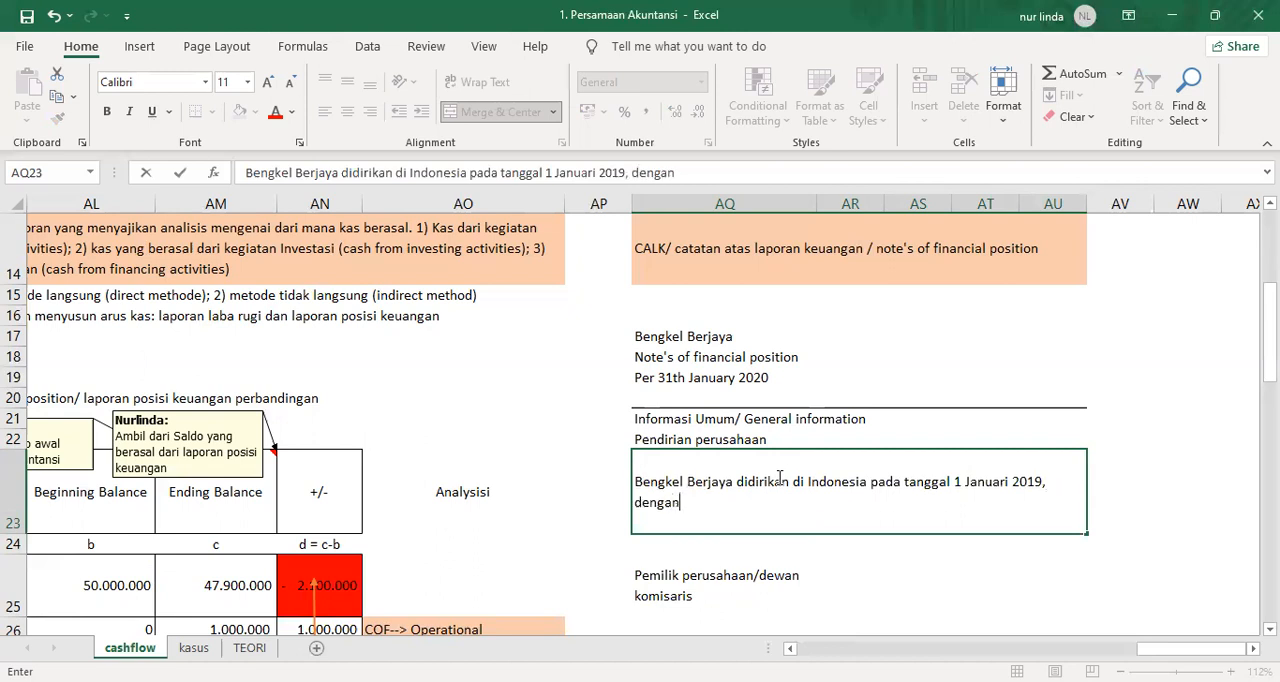
type(" aktivitas")
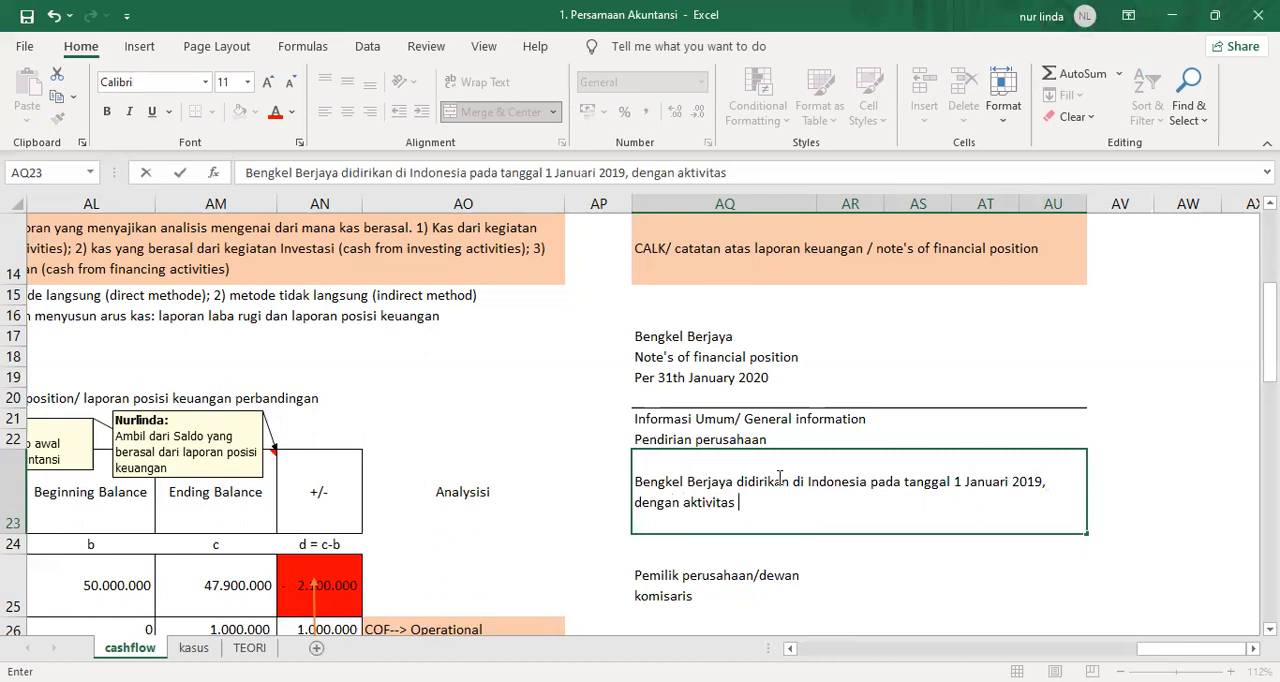
Continue the establishment note in AQ23 with ", dengan aktivitas usaha bergerak di bidang jasa perbengkelan".
type("usaha berge")
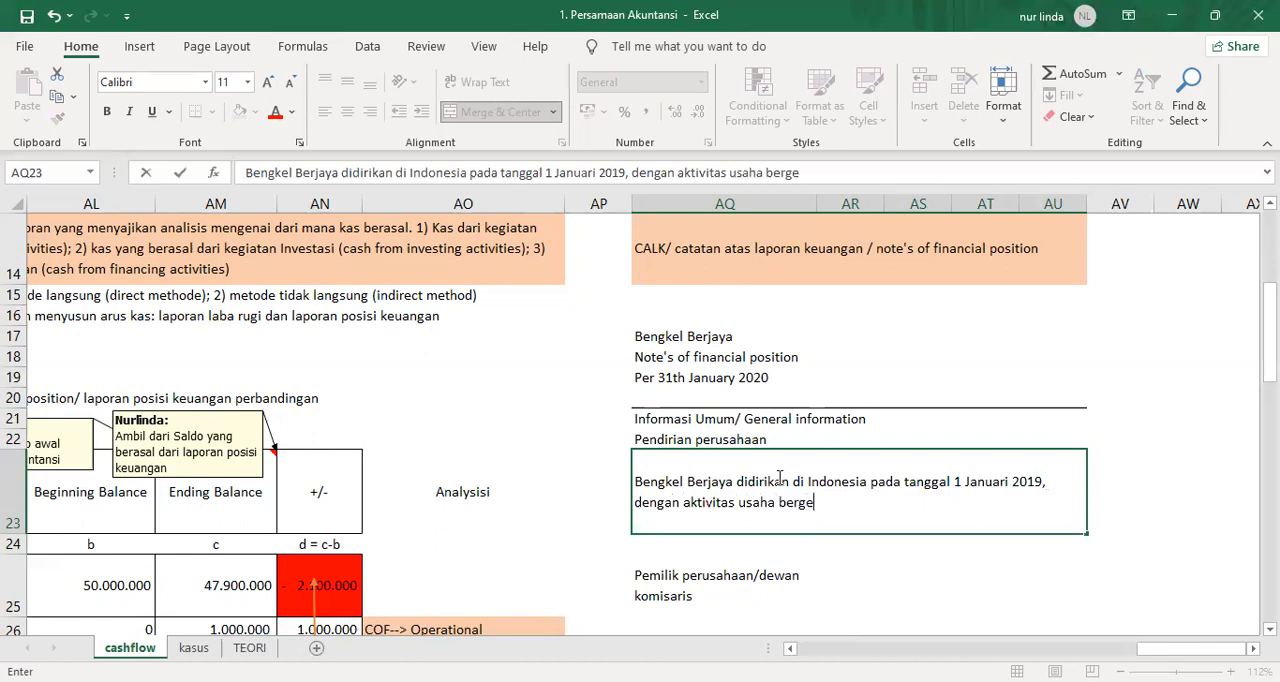
type("rak di bidang jasa perbengkelan")
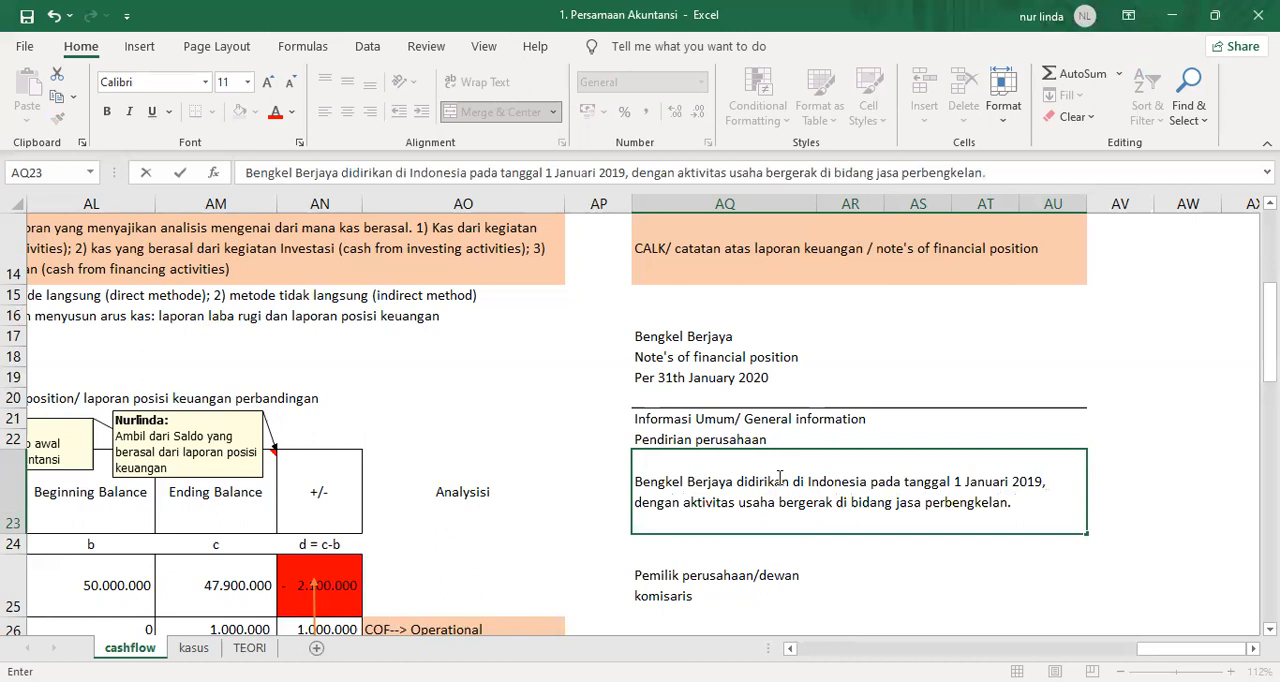
type(". Bengkel be")
type("ra")
End the first sentence in AQ23 with a period and start a second one with "Bengkel Ber".
key("BackSpace")
key("BackSpace")
key("BackSpace")
key("BackSpace")
type("Be")
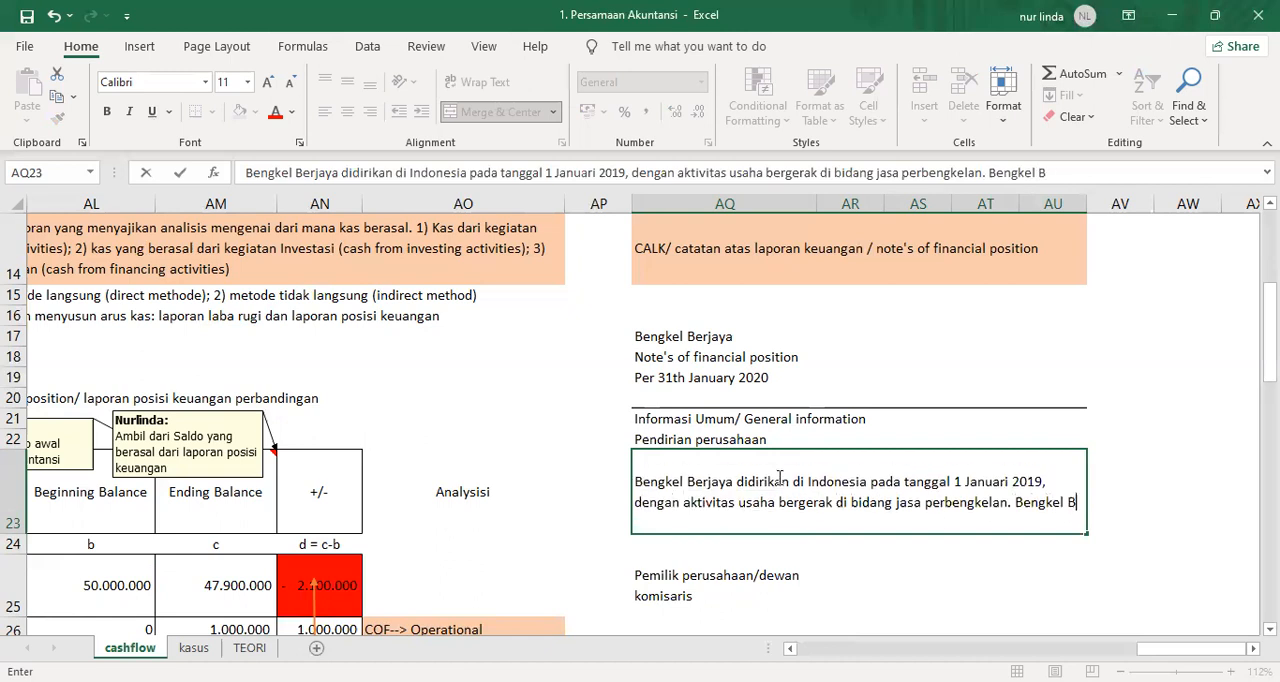
type("rjaya di")
key("BackSpace")
key("BackSpace")
key("BackSpace")
key("BackSpace")
key("BackSpace")
key("BackSpace")
key("BackSpace")
type("r")
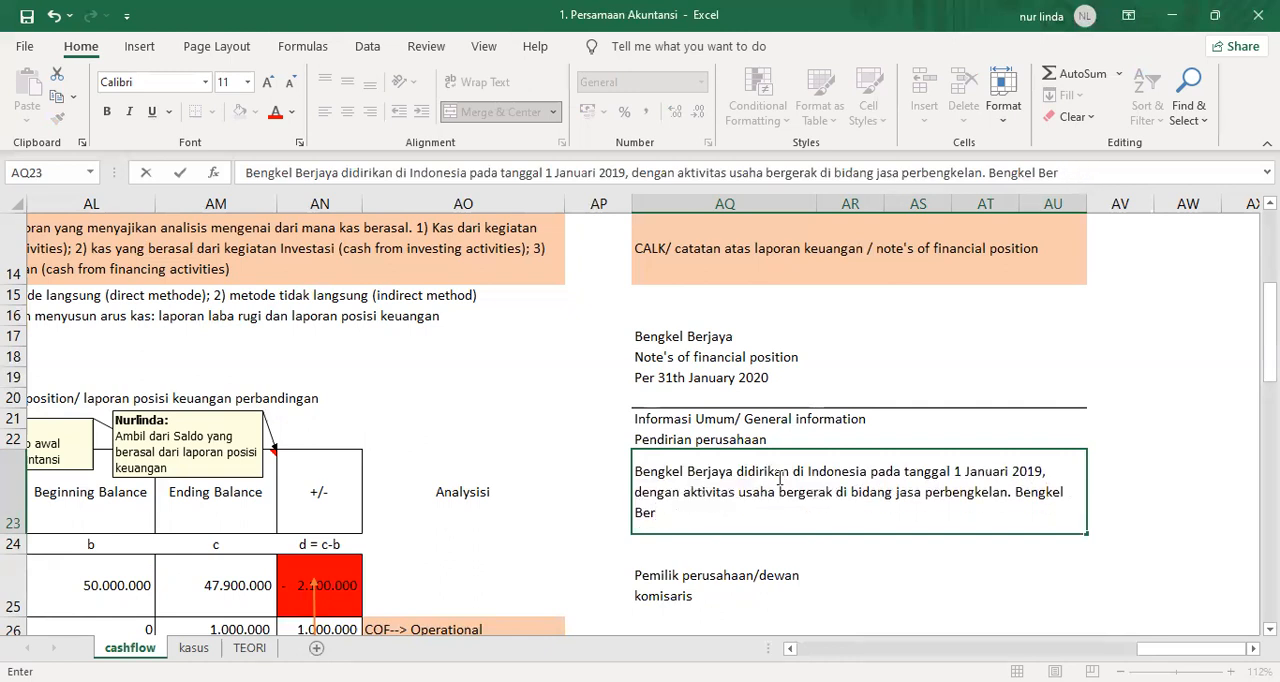
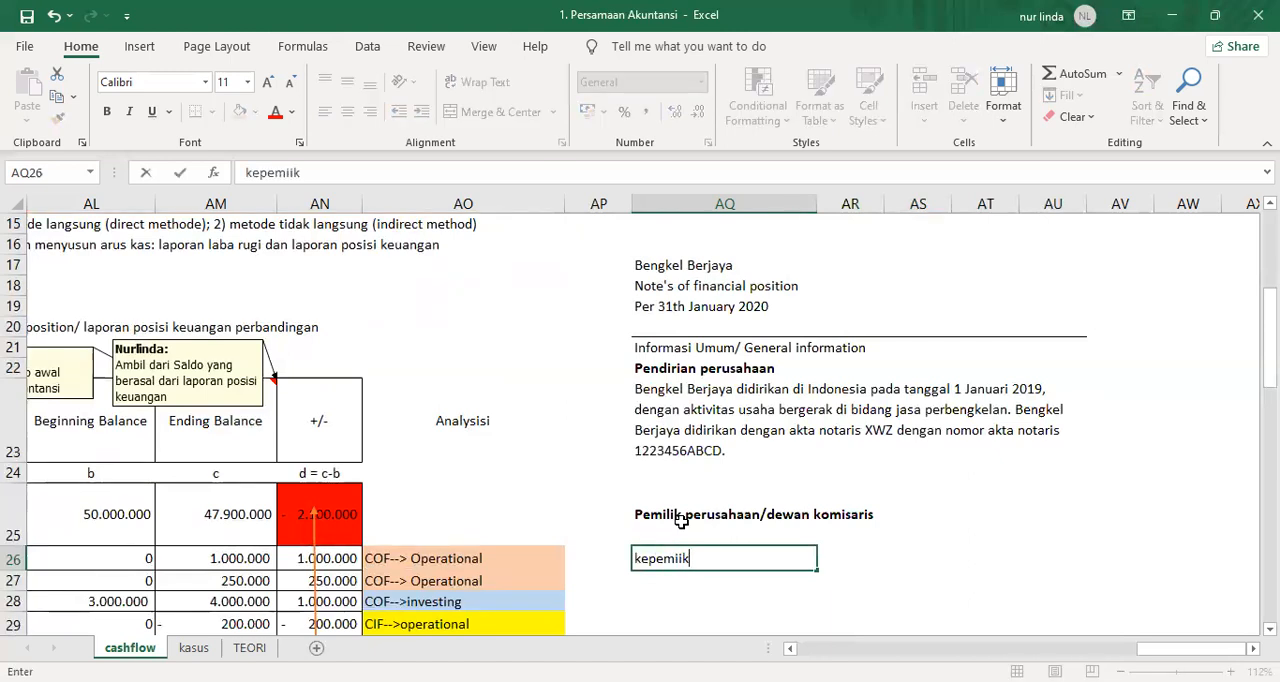
Write the ownership note in AQ26 as "kepemilikan usaha 100% modal berasal dari Modal Tuan" followed by the owner's name.
type("ikan usaha 100% modal nera")
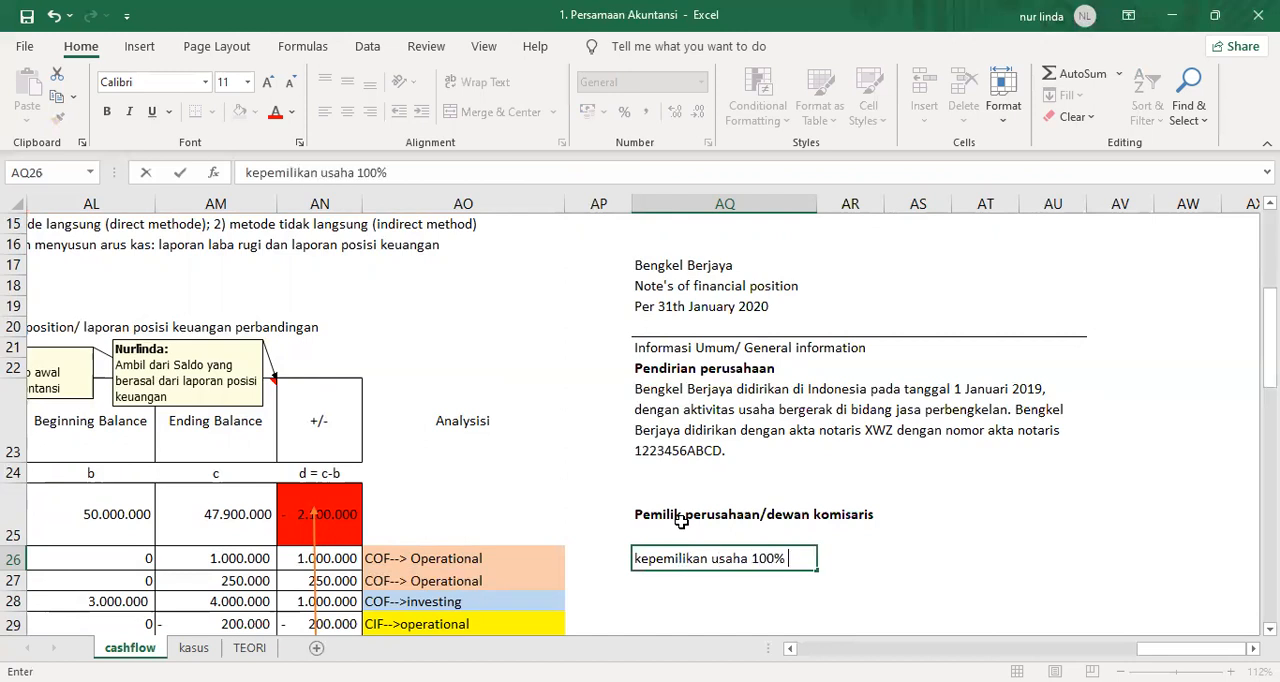
key("BackSpace")
key("BackSpace")
key("BackSpace")
key("BackSpace")
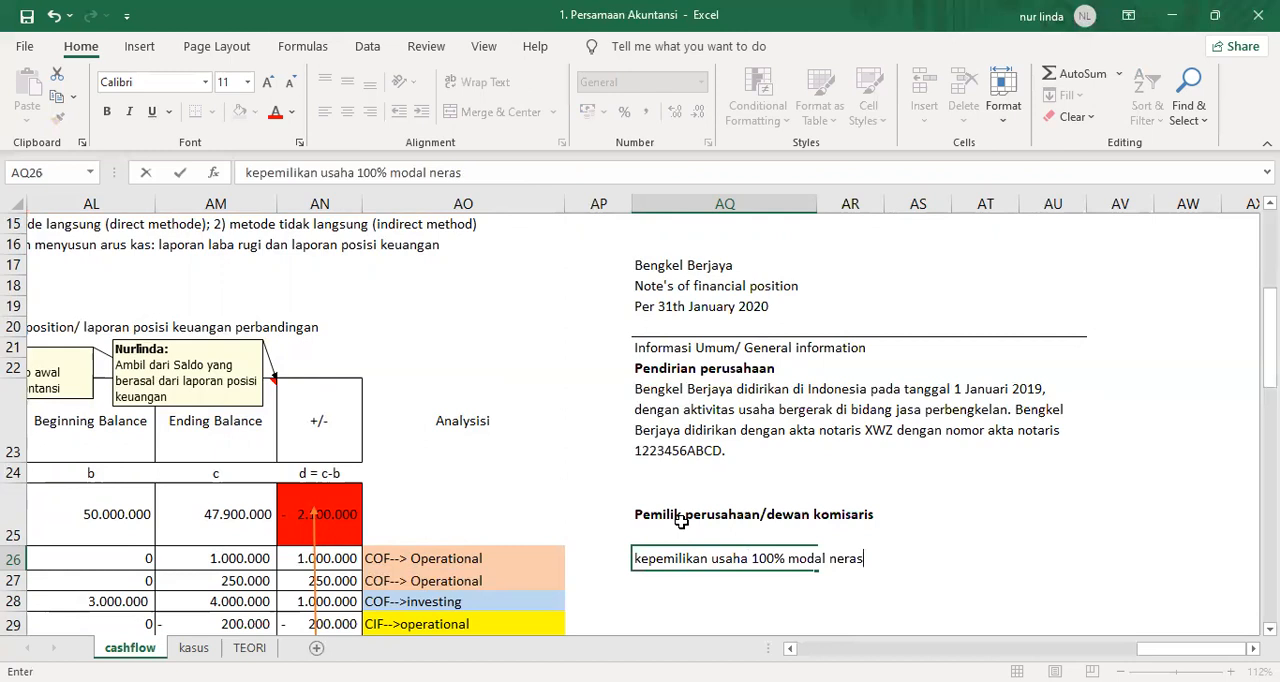
type("berasal dari Modal ")
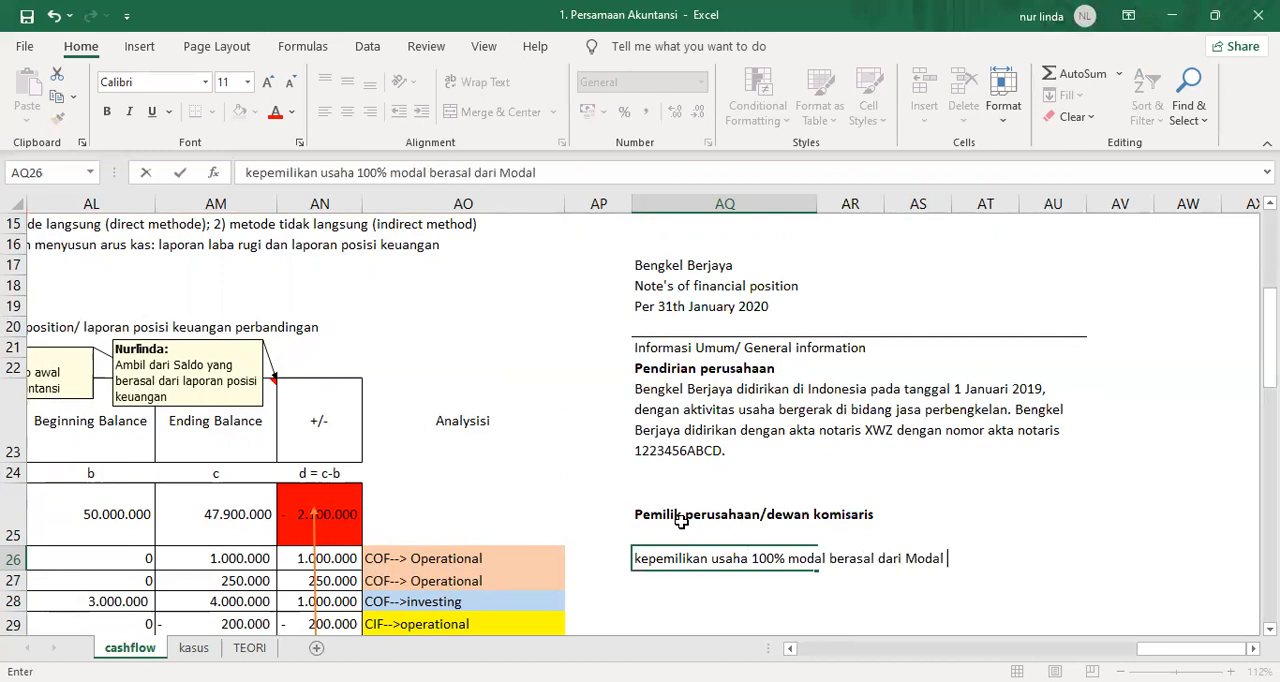
type("Tuan Naingg")
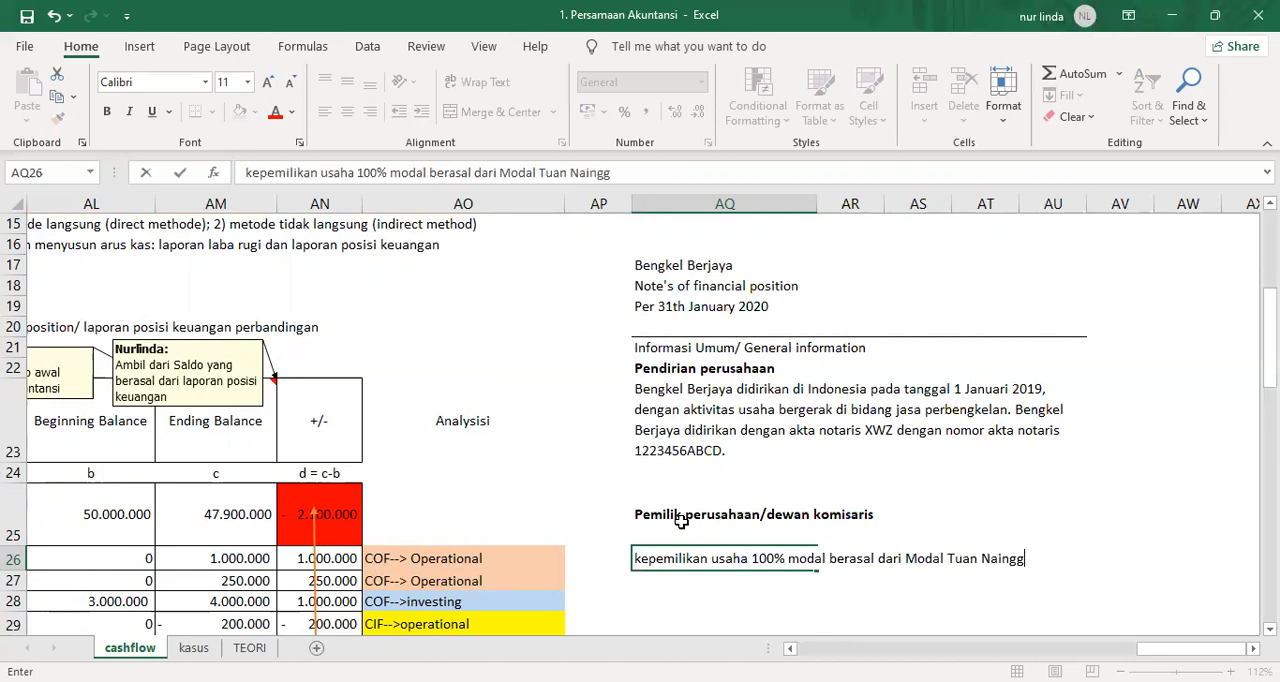
type("olan karena per")
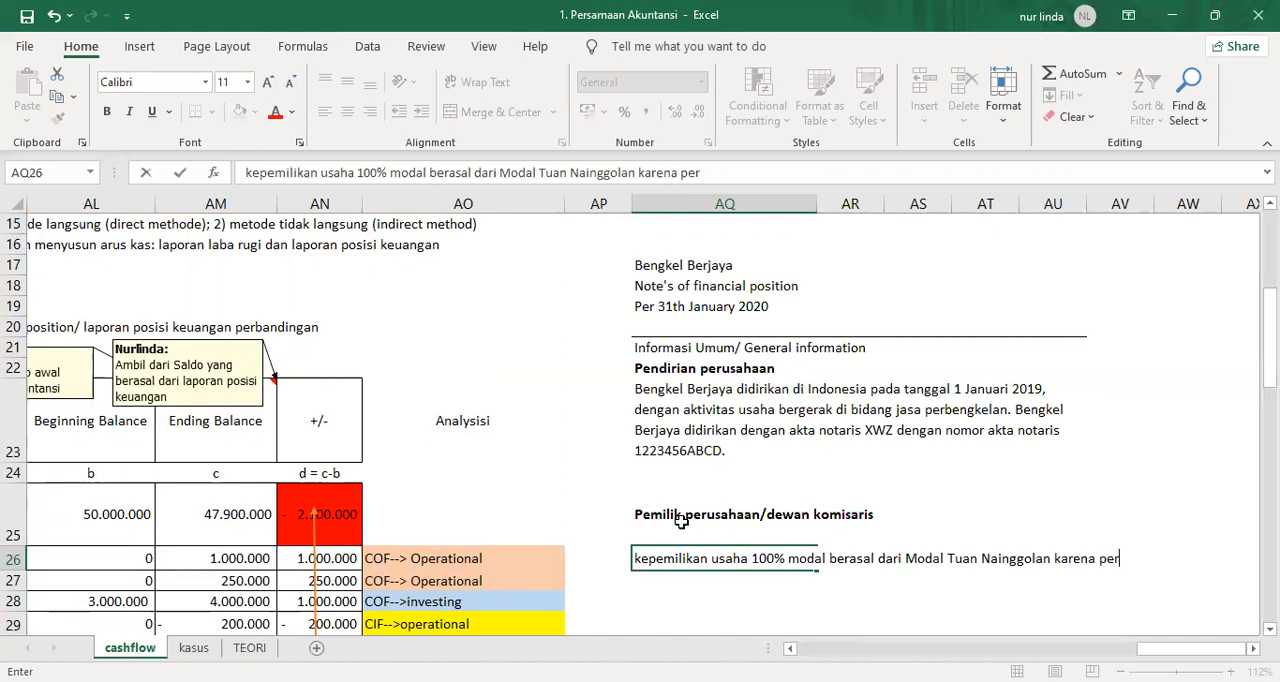
Continue the ownership note in AQ26 with "karena perusahaan merupakan perusahaan".
type("usahaan mer")
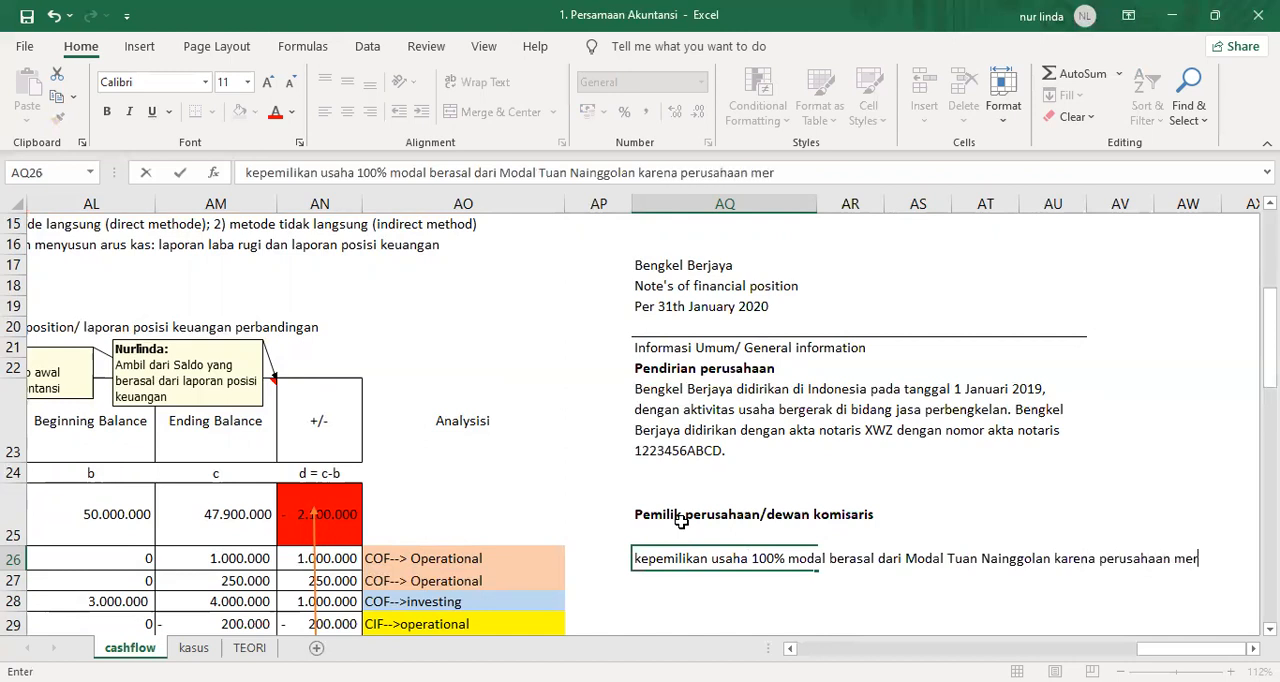
type("upakan perusahaan")
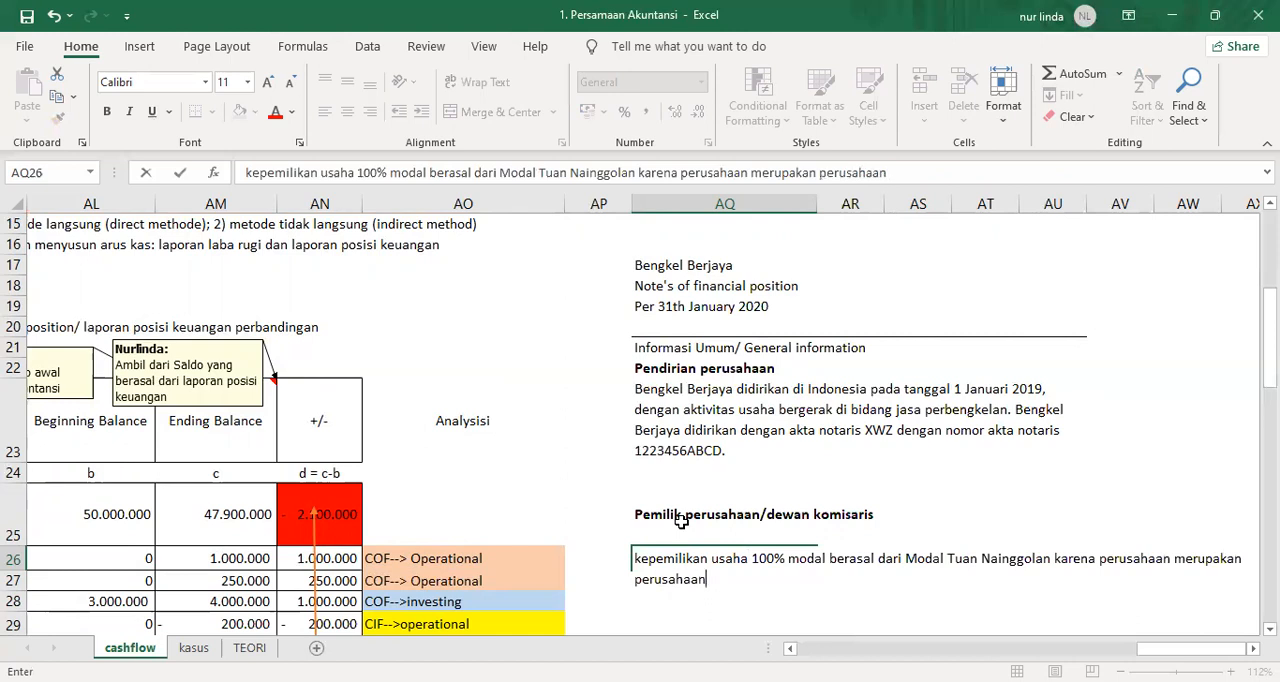
type(" p")
Finish the ownership note in AQ26 with the word "perorarangan" and reselect the cell.
key("BackSpace")
type("peroraeran")
key("BackSpace")
key("BackSpace")
key("BackSpace")
key("BackSpace")
type("ranga")
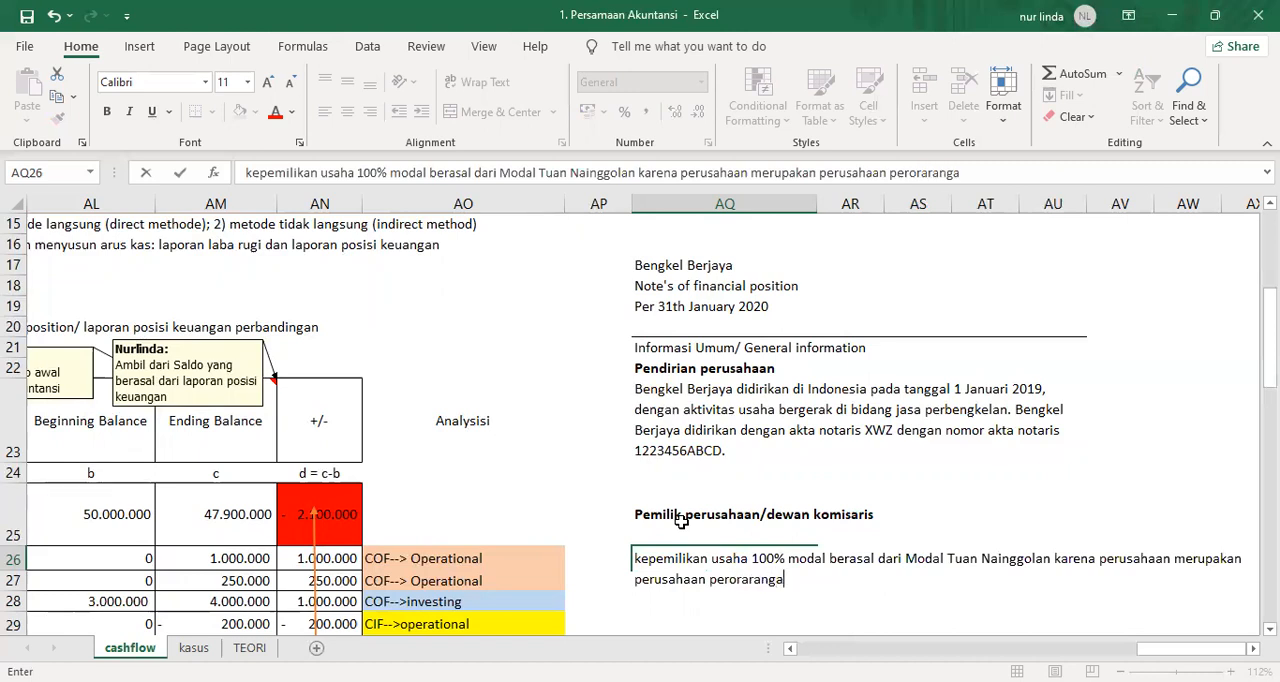
type("n")
key("Return")
key("Up")
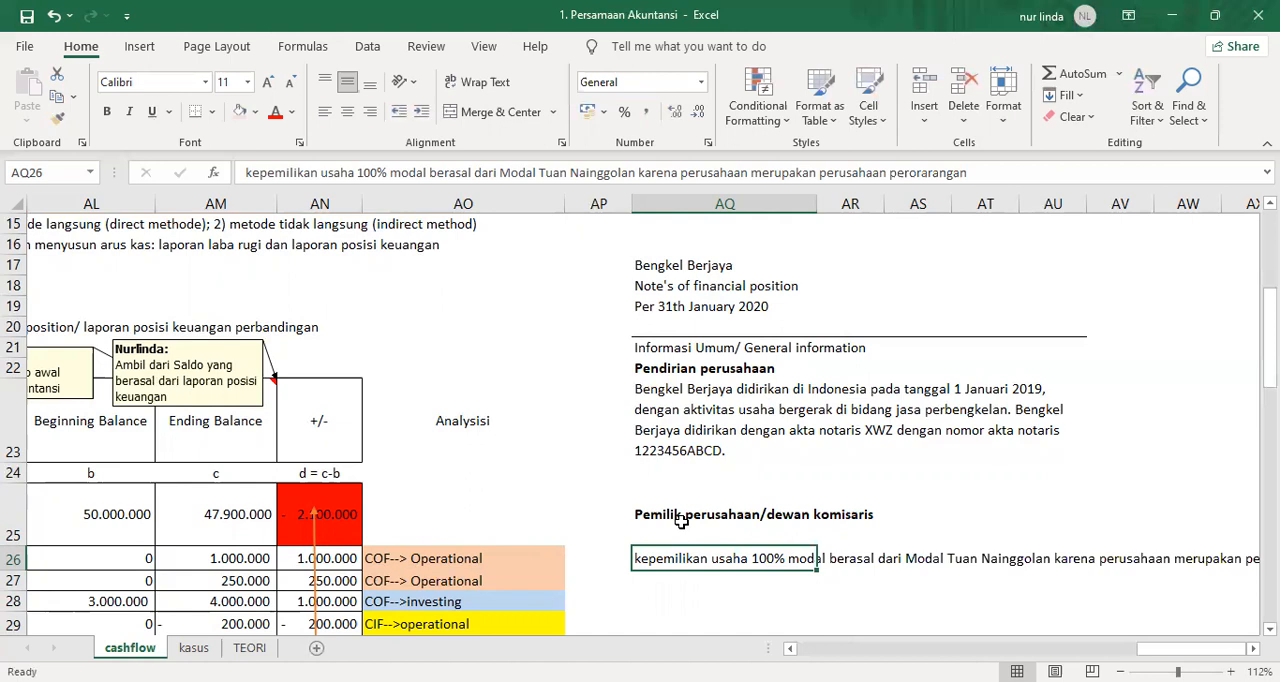
Merge AQ26:AU27 into one cell for the ownership note, wrap its text and left-align it.
key("shift+Down")
key("shift+Right")
key("shift+Right")
key("shift+Right")
key("shift+Right")
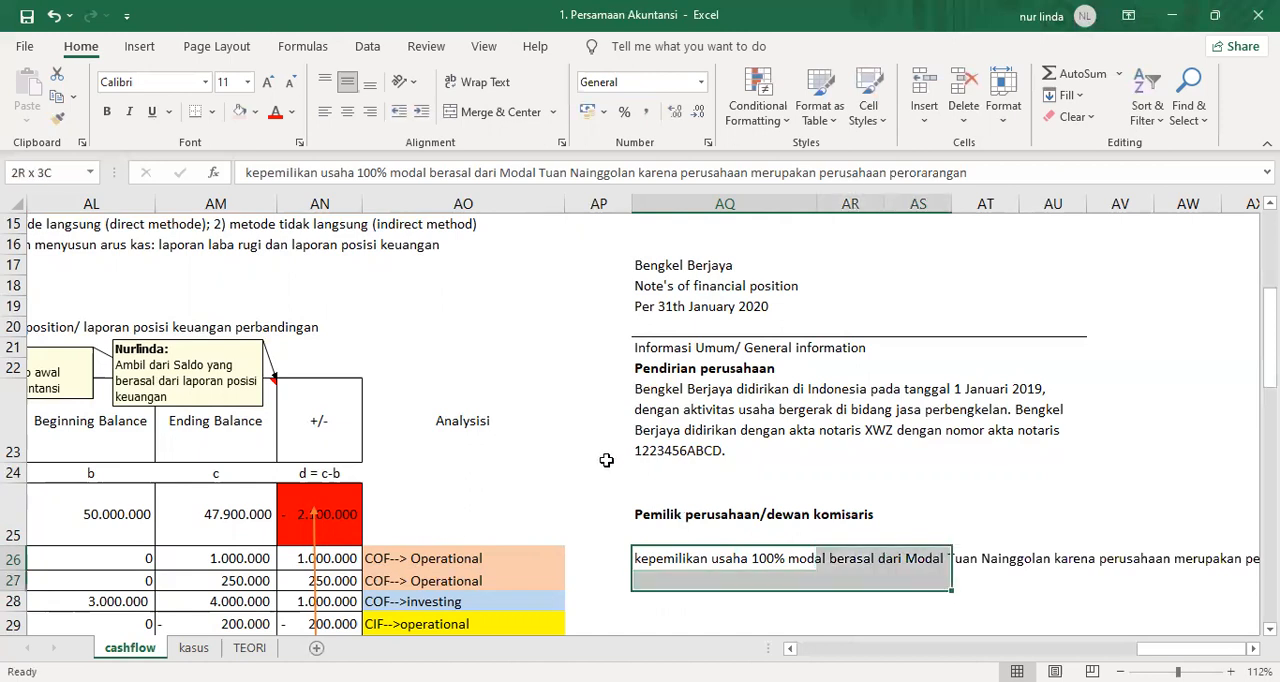
key("alt+h")
key("m")
key("c")
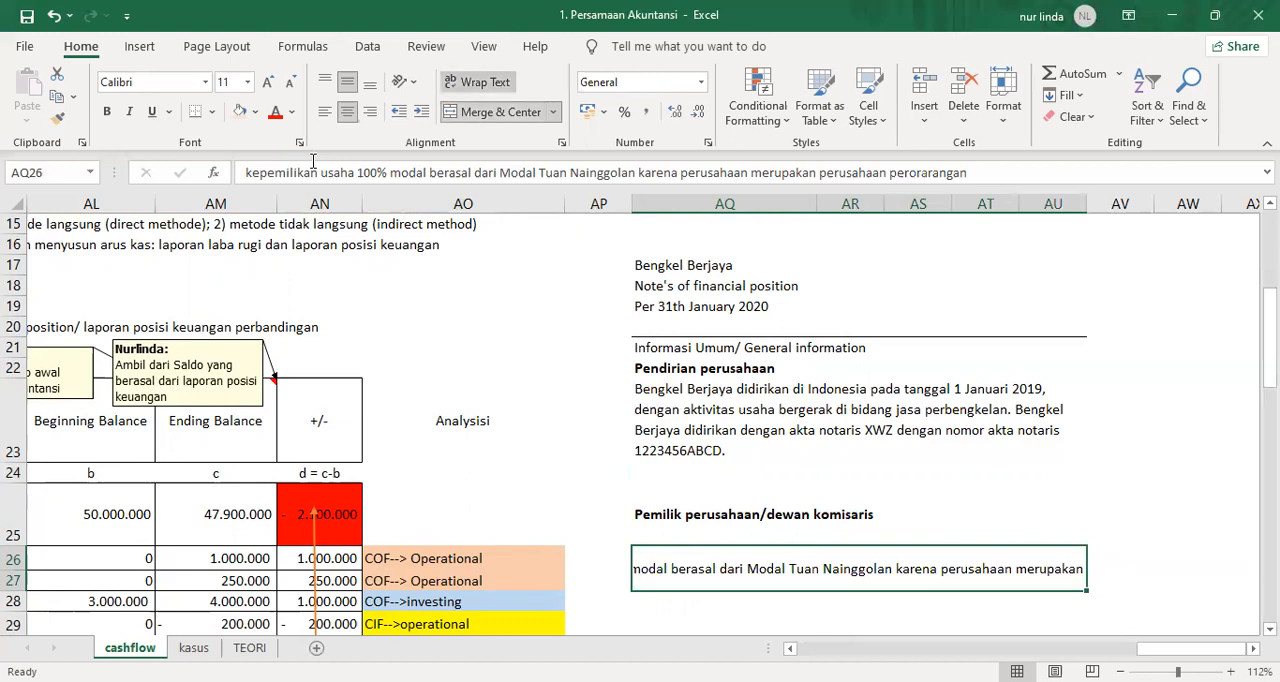
key("alt+h")
key("w")
key("alt+h")
key("a")
key("l")
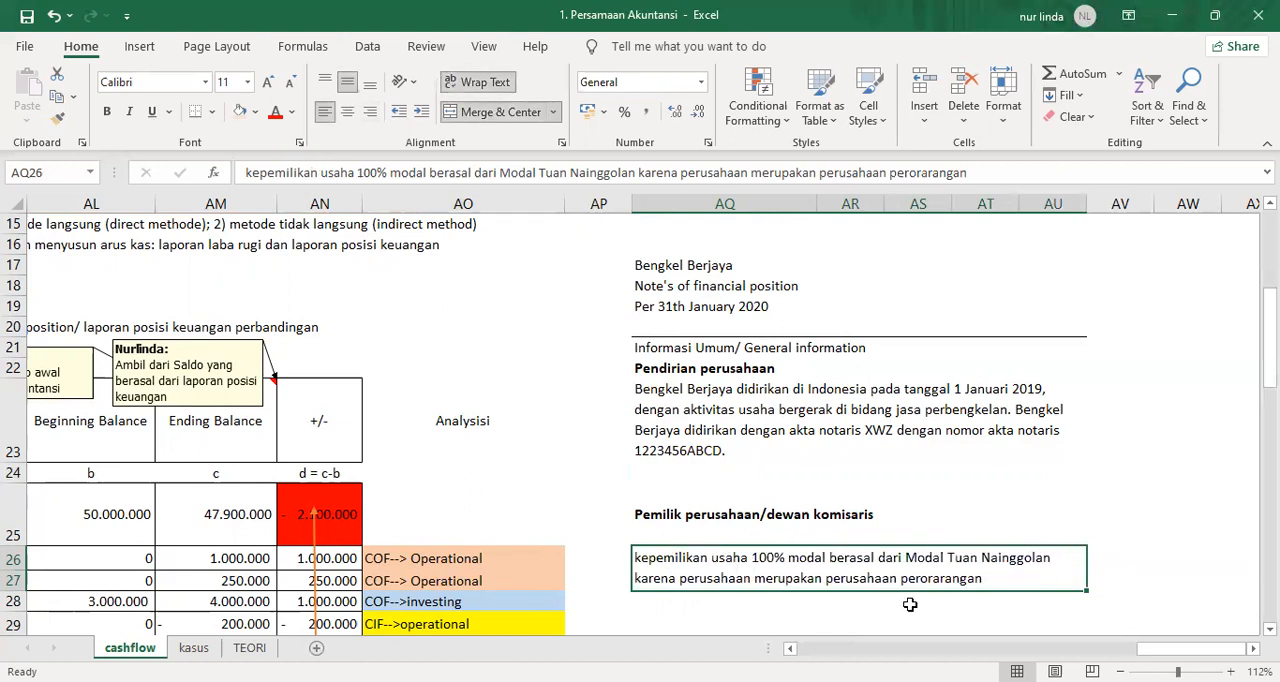
Number the "Informasi Umum/ General information" heading by entering 1 in AP21.
left_click(792, 520)
key("Down")
key("Down")
key("Down")
key("Up")
key("Up")
key("Up")
key("Up")
key("Up")
Enter the section number 2 in AP29, below the ownership note.
key("Up")
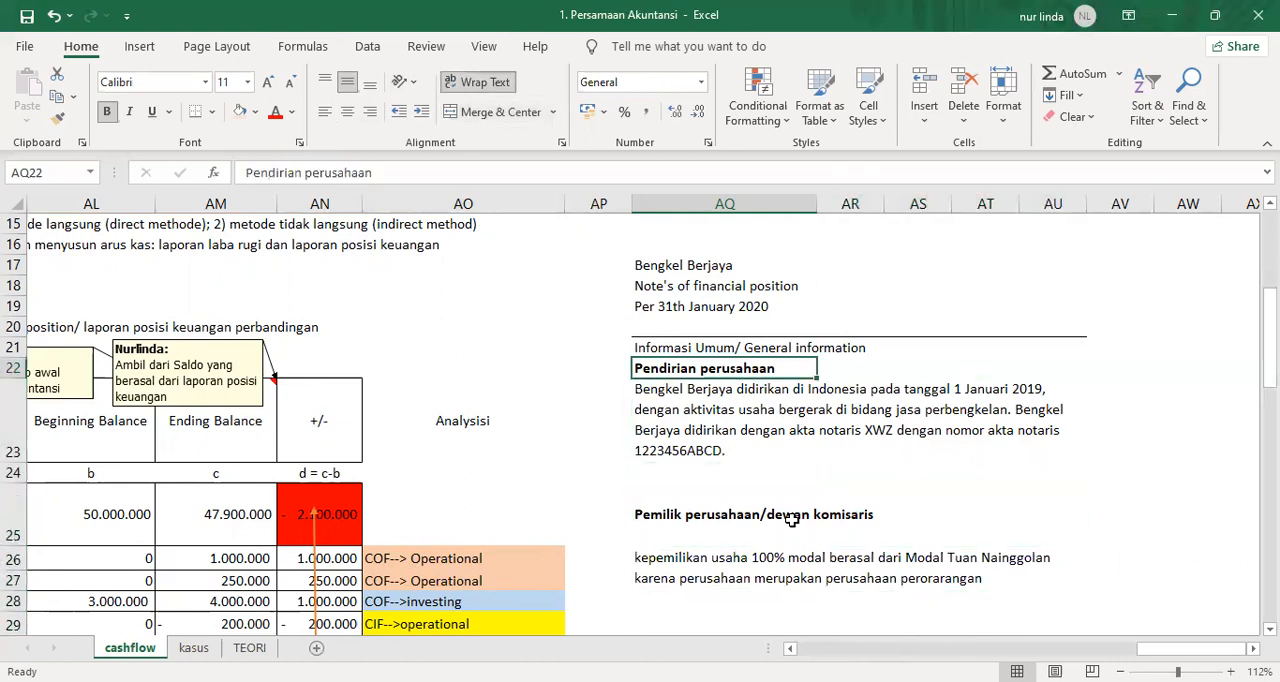
key("Up")
key("Left")
type("1")
key("Return")
key("Down")
key("Down")
key("Down")
key("Down")
key("Down")
key("Down")
key("Down")
key("Down")
key("Down")
key("Down")
key("Down")
key("Down")
key("Up")
key("Up")
key("Up")
key("Up")
key("Up")
type("2")
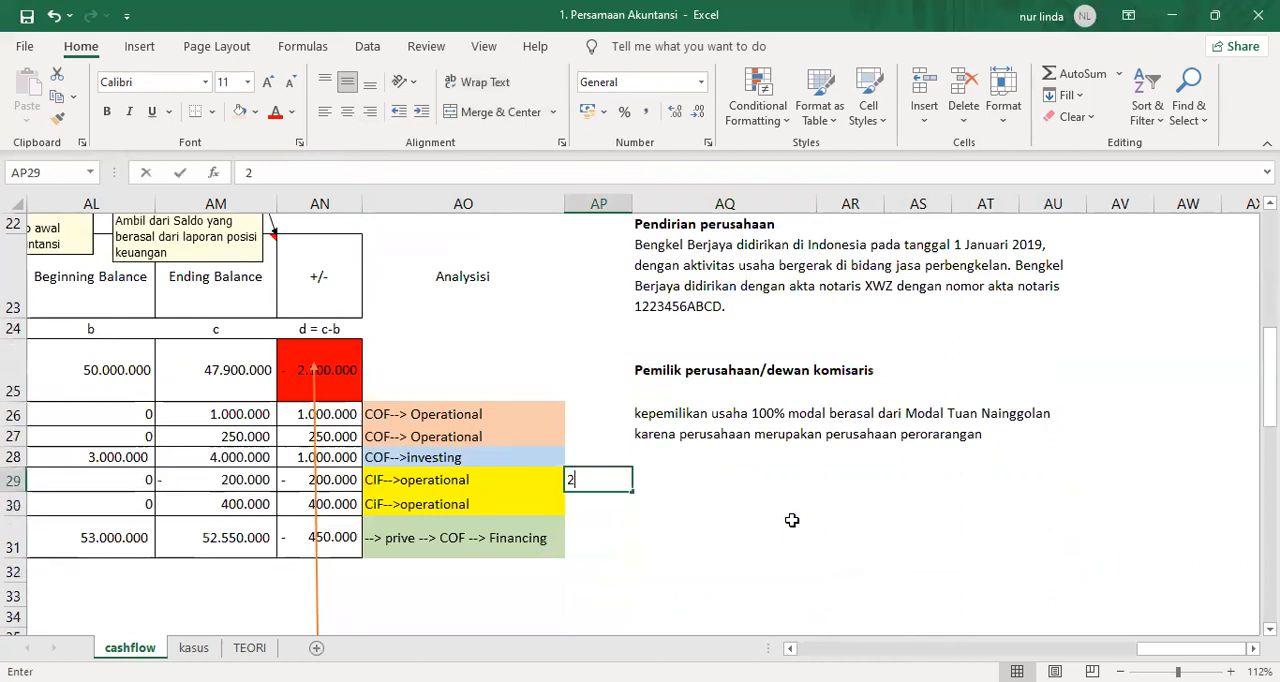
key("Right")
Begin the section 2 heading in AQ29 with "Ikhtisar Kebijakan Akuntansi".
type("Ikt")
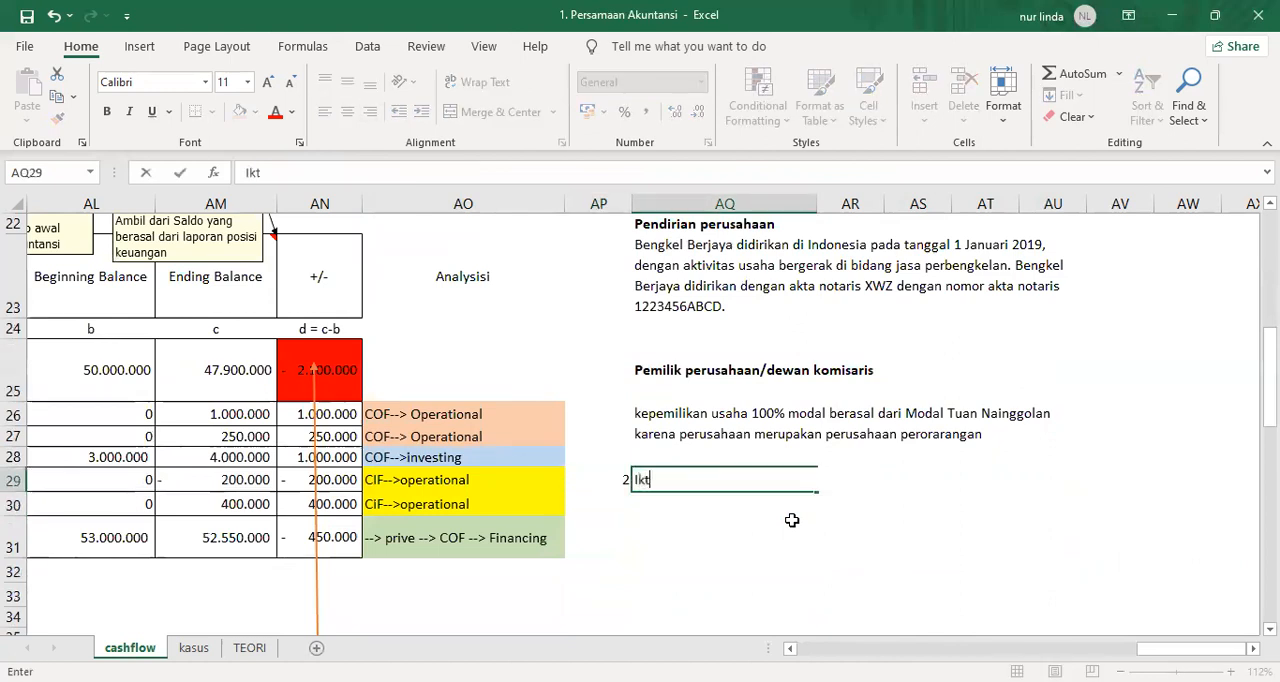
type("isar")
key("BackSpace")
key("BackSpace")
key("BackSpace")
key("BackSpace")
key("BackSpace")
type("htisar Kebi")
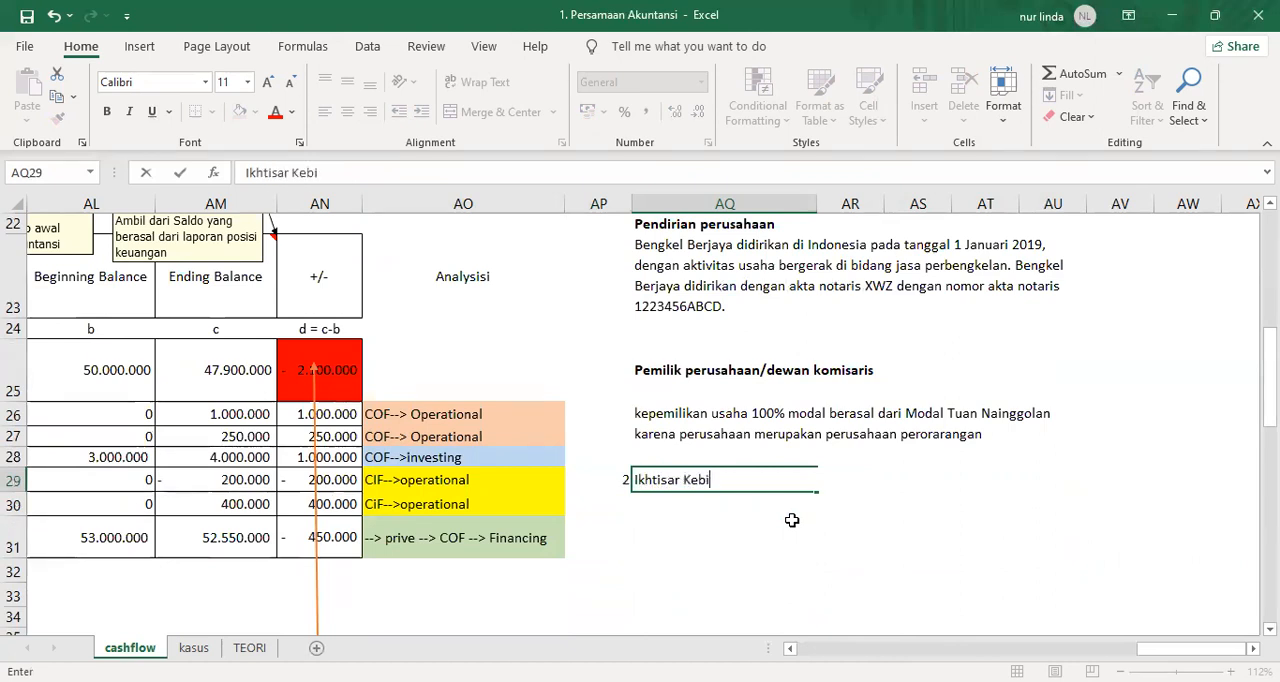
type("jakan Akuntansi ")
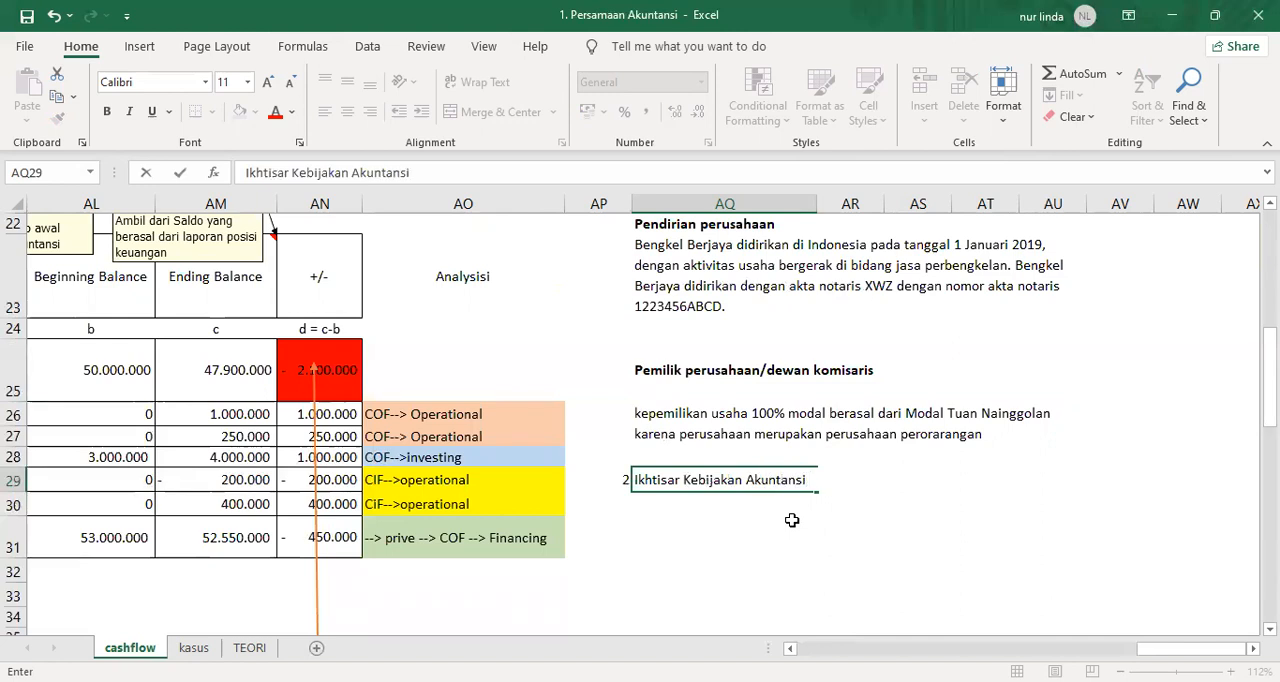
type("Signifikan")
Complete the section 2 heading in AQ29 with the word "Signifikan".
key("Return")
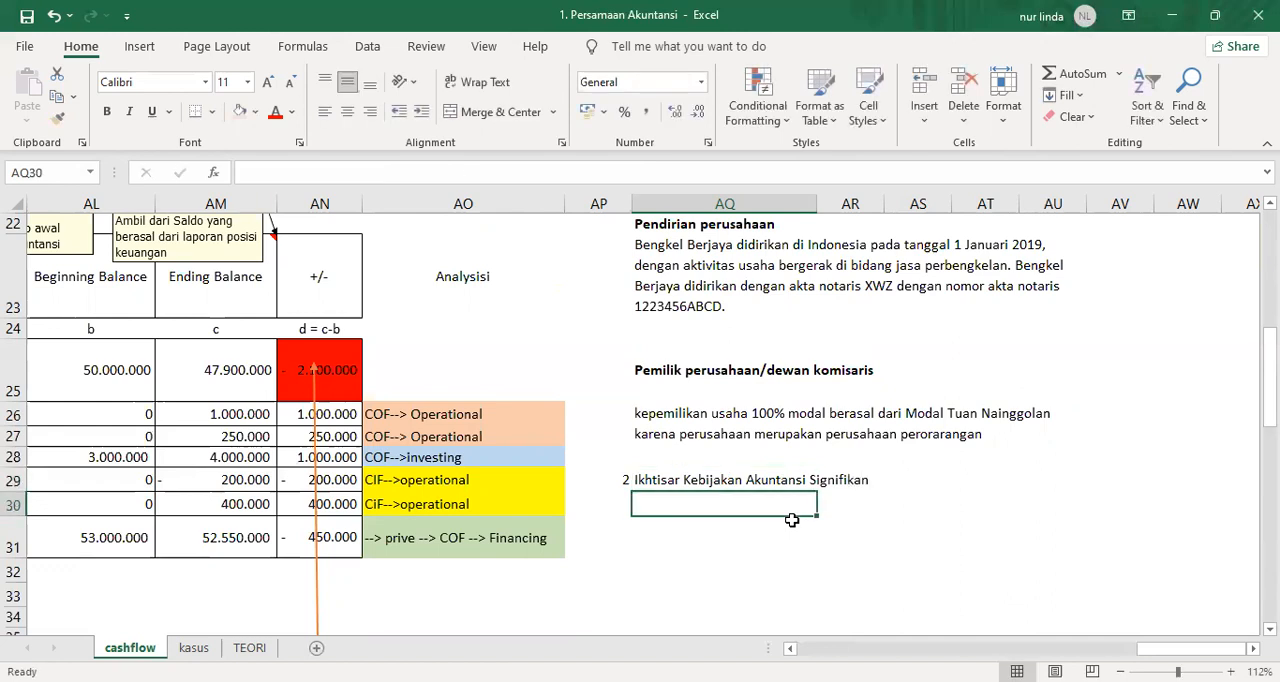
Enter the subheading "a. Dasar penyajian laporan keuangan" in AQ30.
type("a. Da")
type("sar")
key("BackSpace")
type("ar pen")
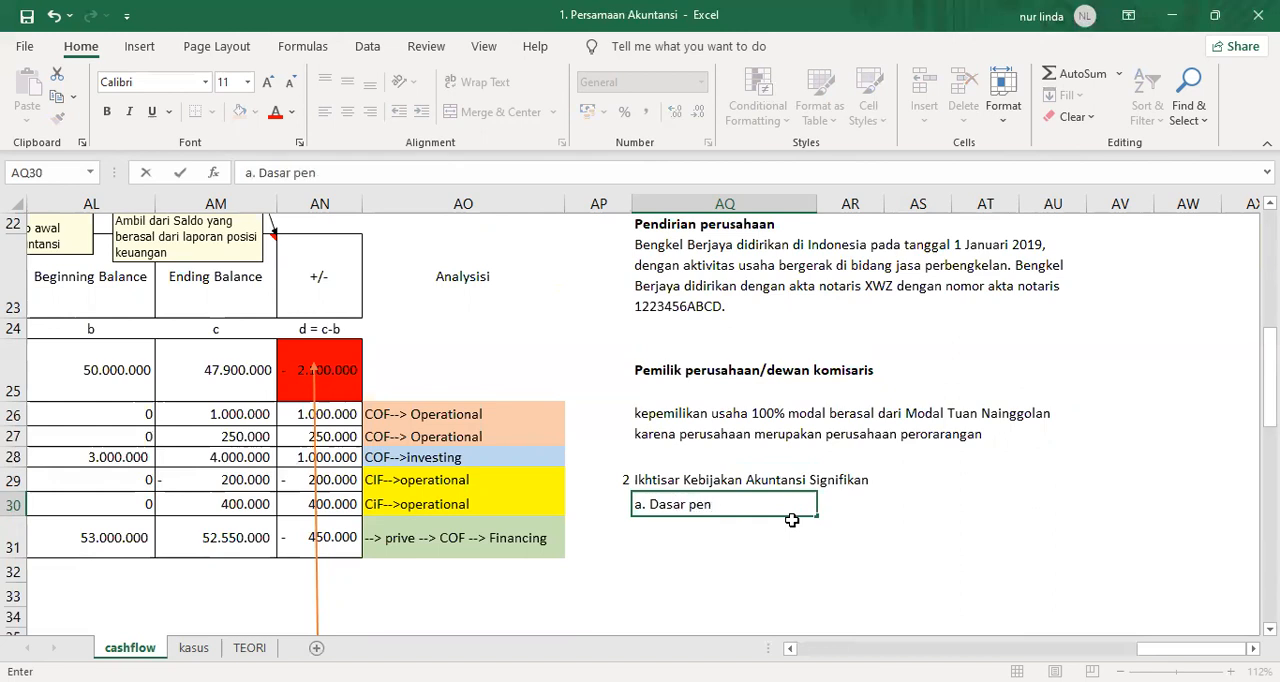
type("yajian laporan ke")
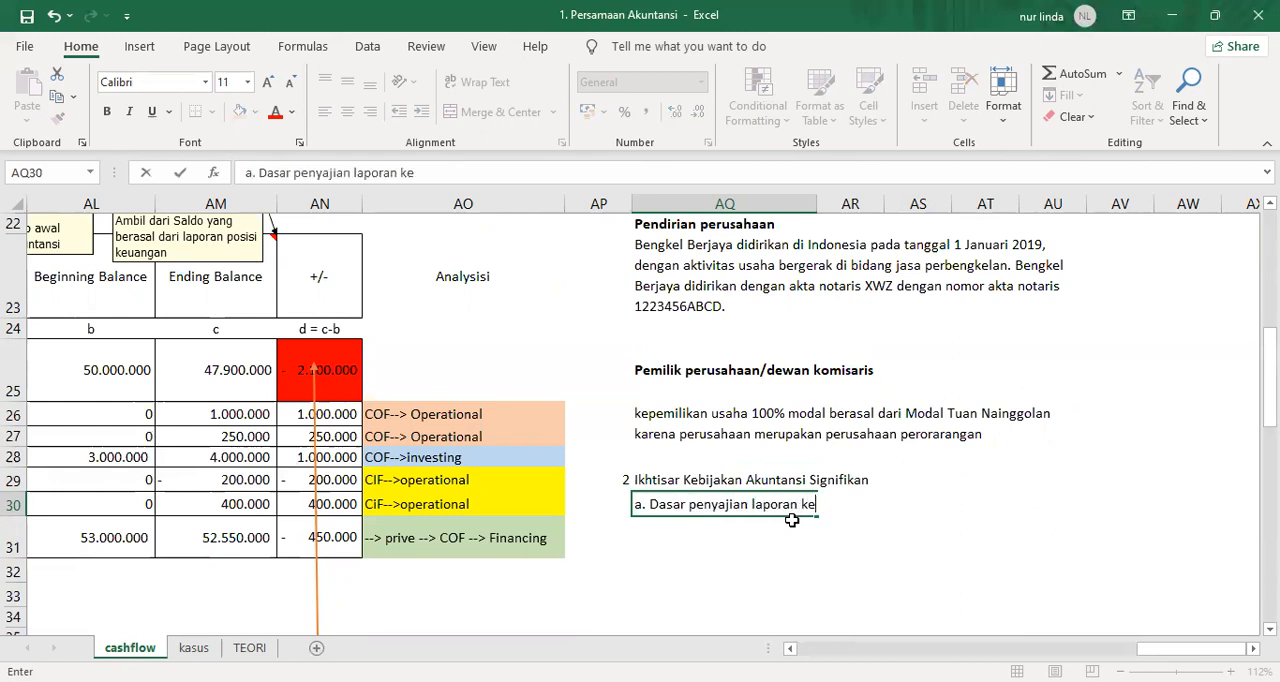
type("uangan")
key("Return")
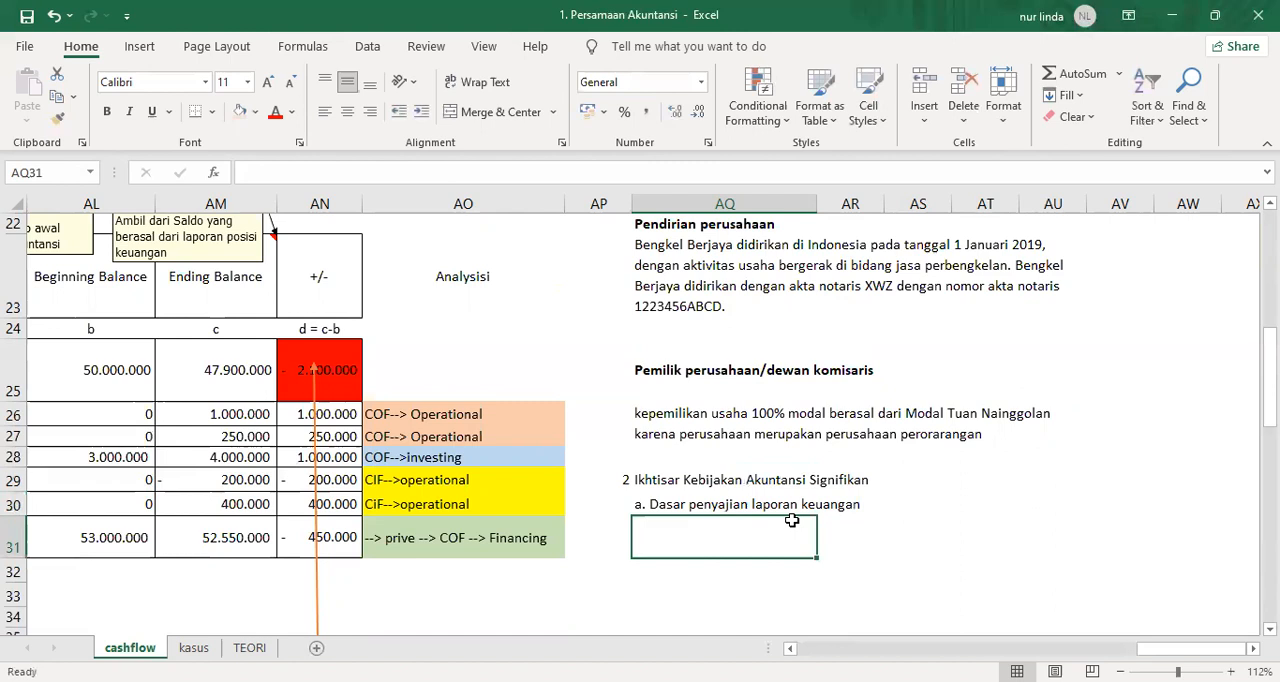
Merge and center AQ31:AU31 and begin its note with "Laporan keuangan disusun".
left_click_drag(791, 520, 1050, 537)
left_click(492, 112)
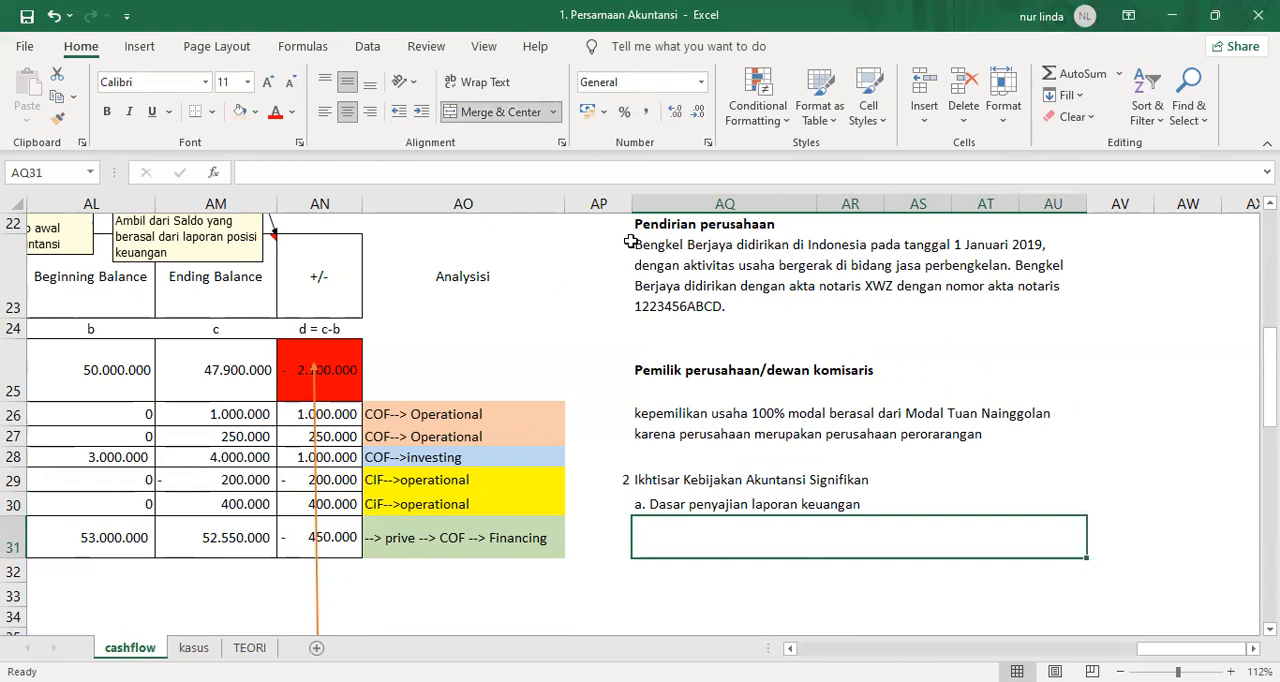
type("Laporan keuanaga")
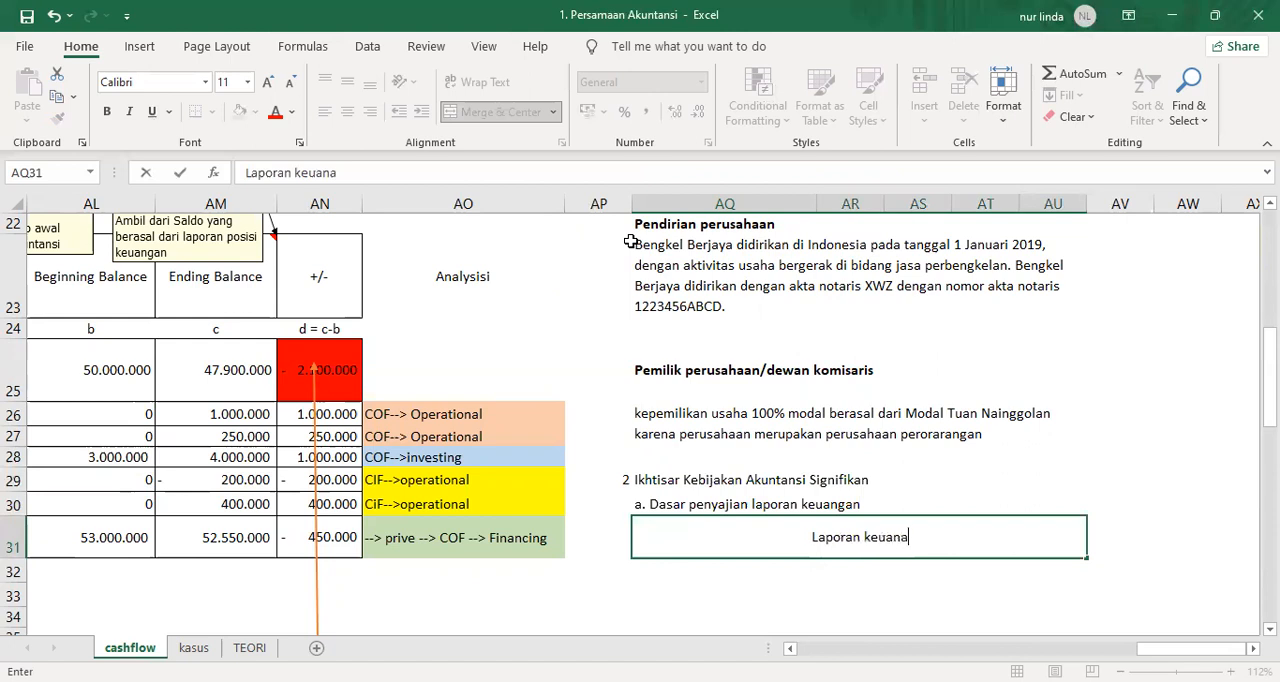
key("BackSpace")
key("BackSpace")
key("BackSpace")
type("gan")
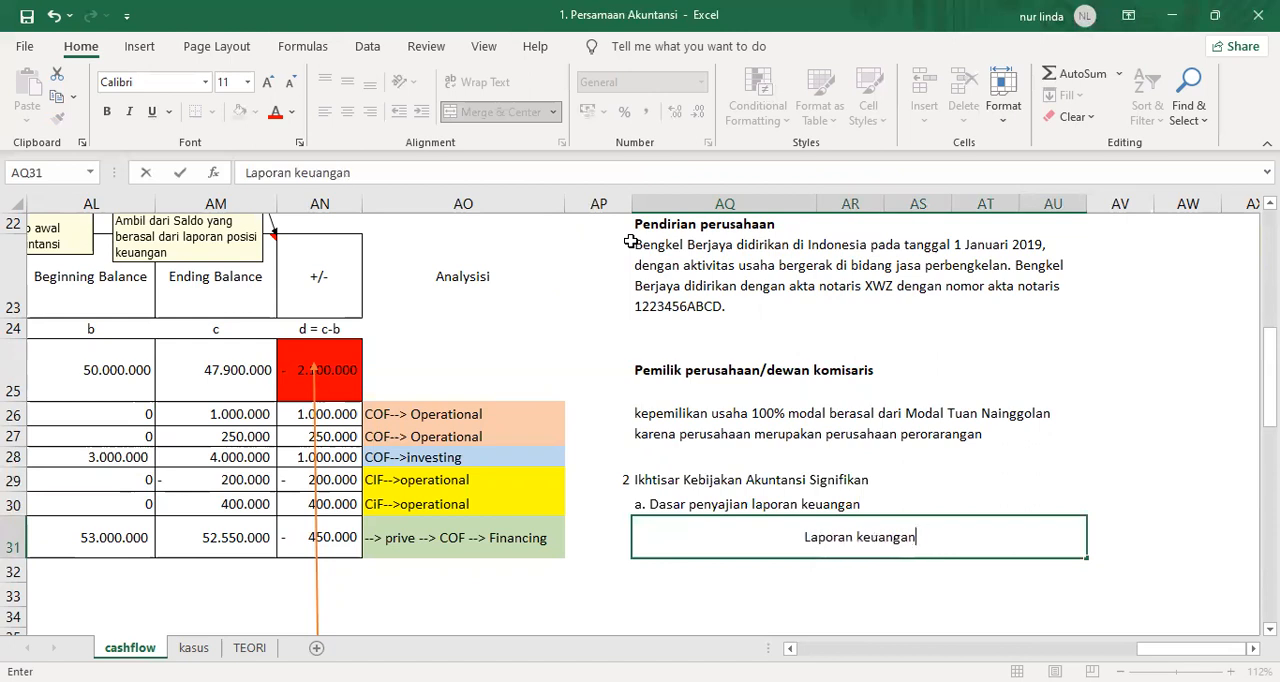
type(" disusun b")
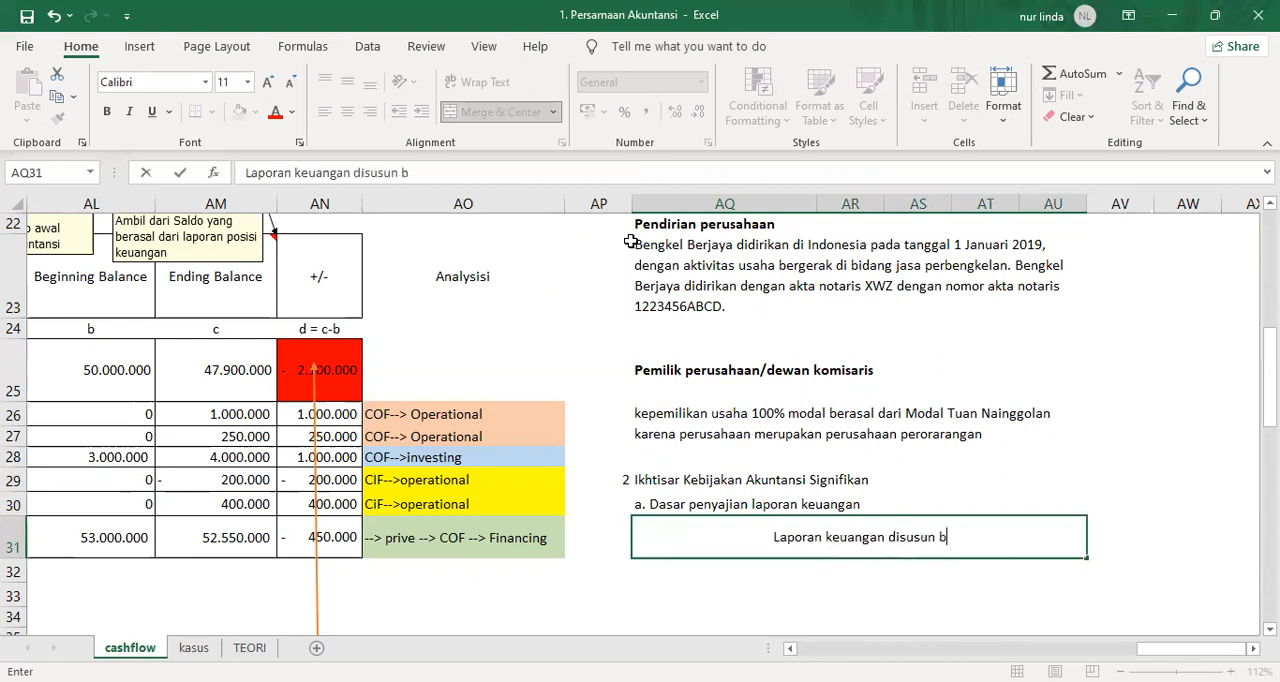
type("erdasarkan Stan")
Continue the presentation basis note in AQ31 with "berdasarkan Standar Akuntansi".
key("BackSpace")
key("BackSpace")
type("tandar AKunta")
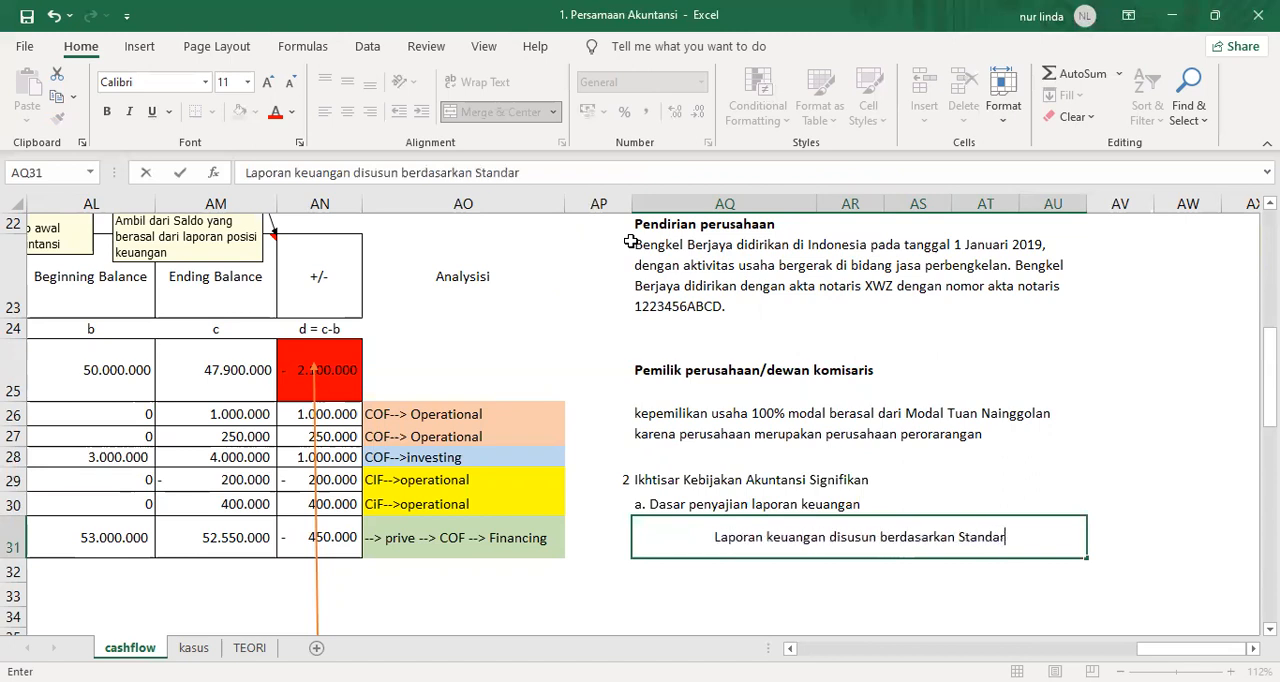
key("BackSpace")
key("BackSpace")
key("BackSpace")
key("BackSpace")
key("BackSpace")
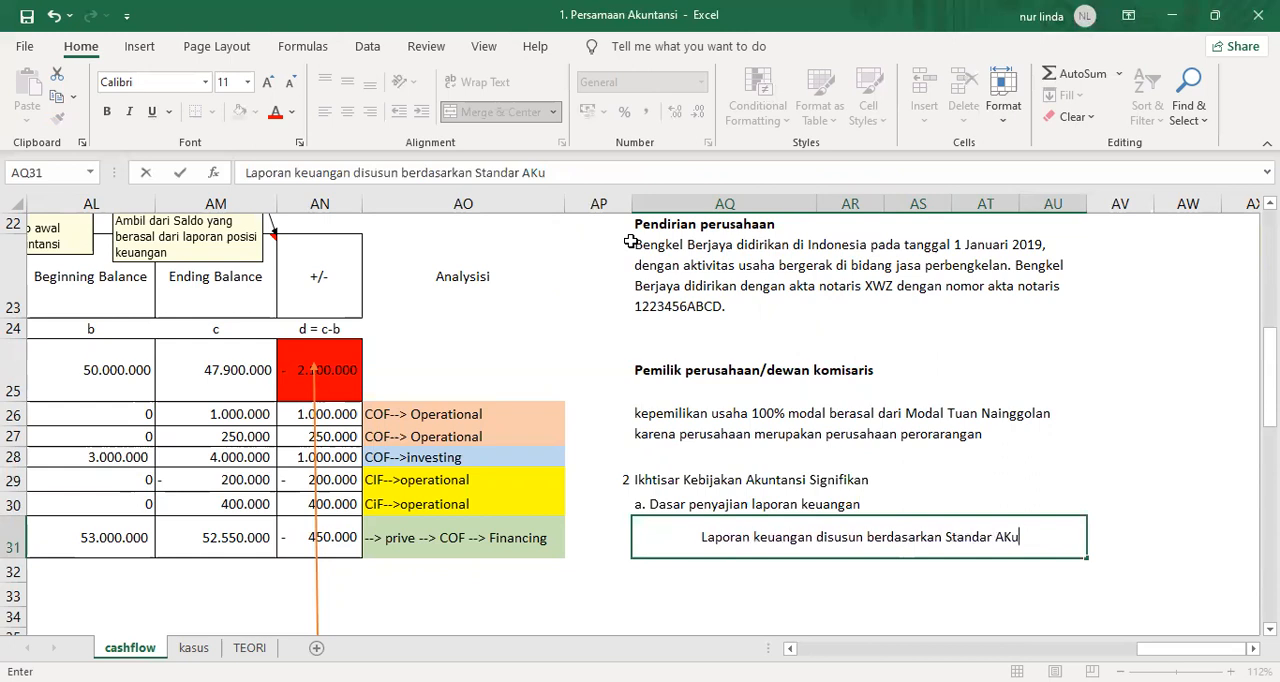
type("kuntansi ")
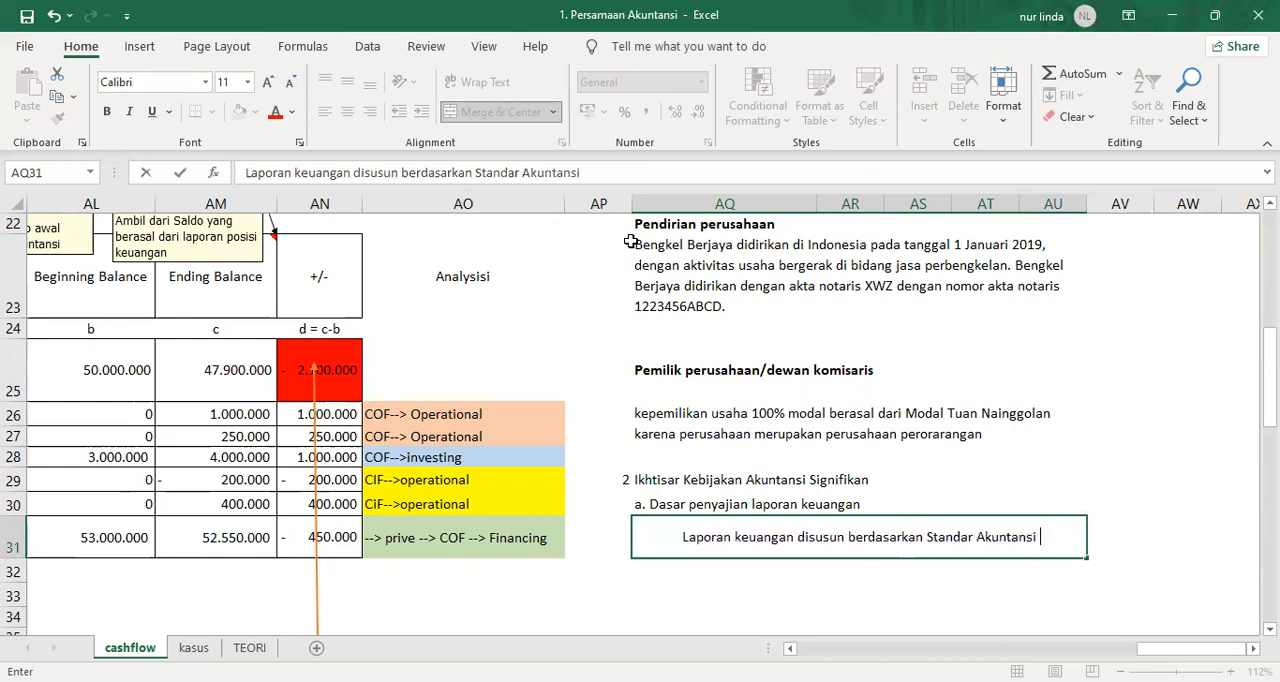
type("Mikro")
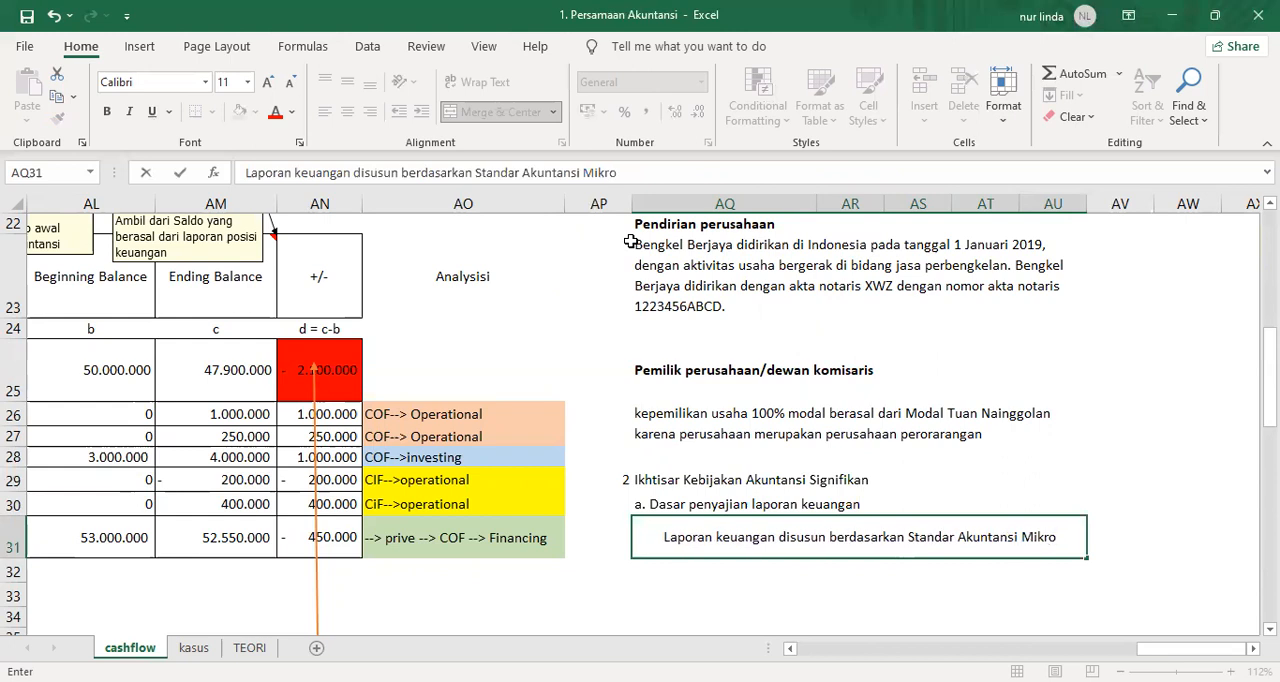
type(" Kecil men")
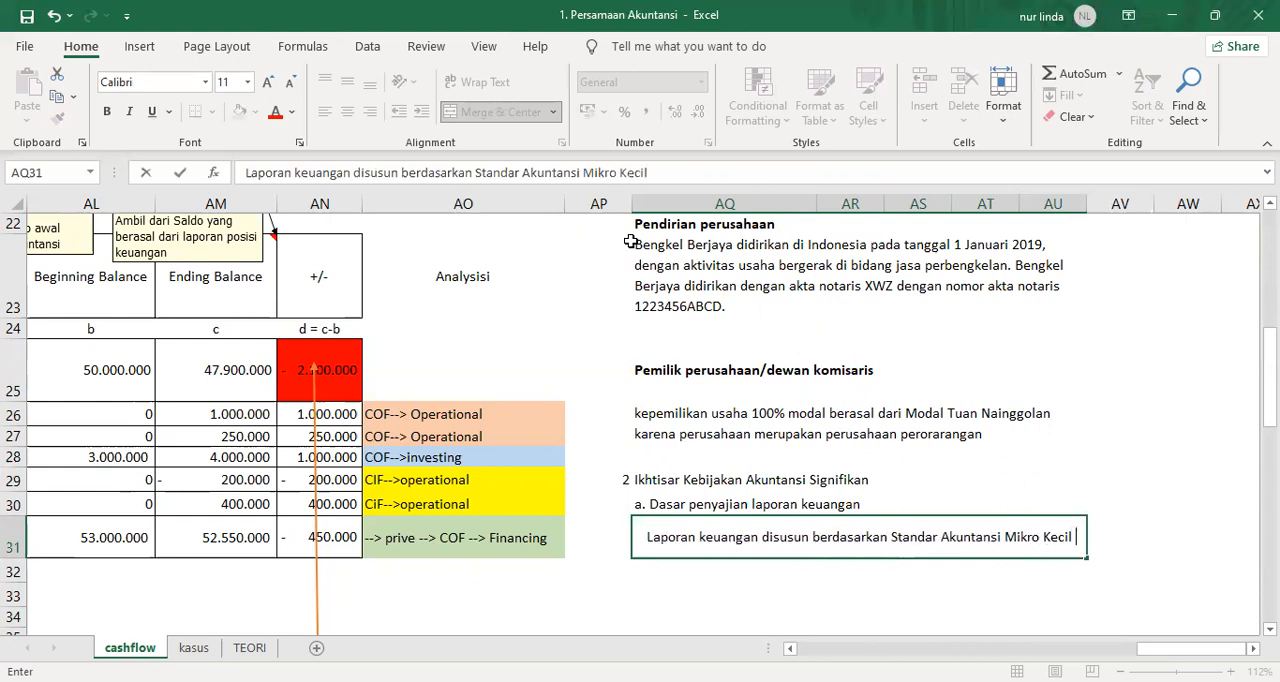
Extend the accounting standard's name in AQ31 with "Mikro Kecil Menengah".
key("BackSpace")
key("BackSpace")
key("BackSpace")
type("Meneg")
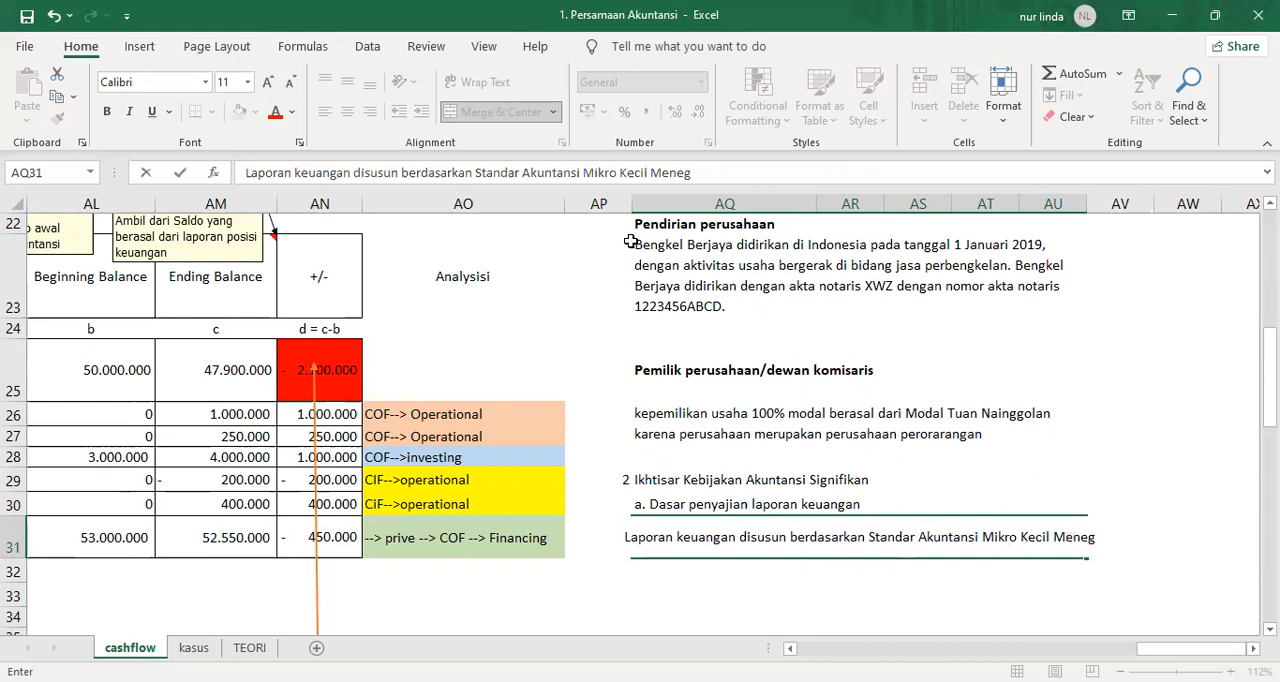
key("BackSpace")
type("nga")
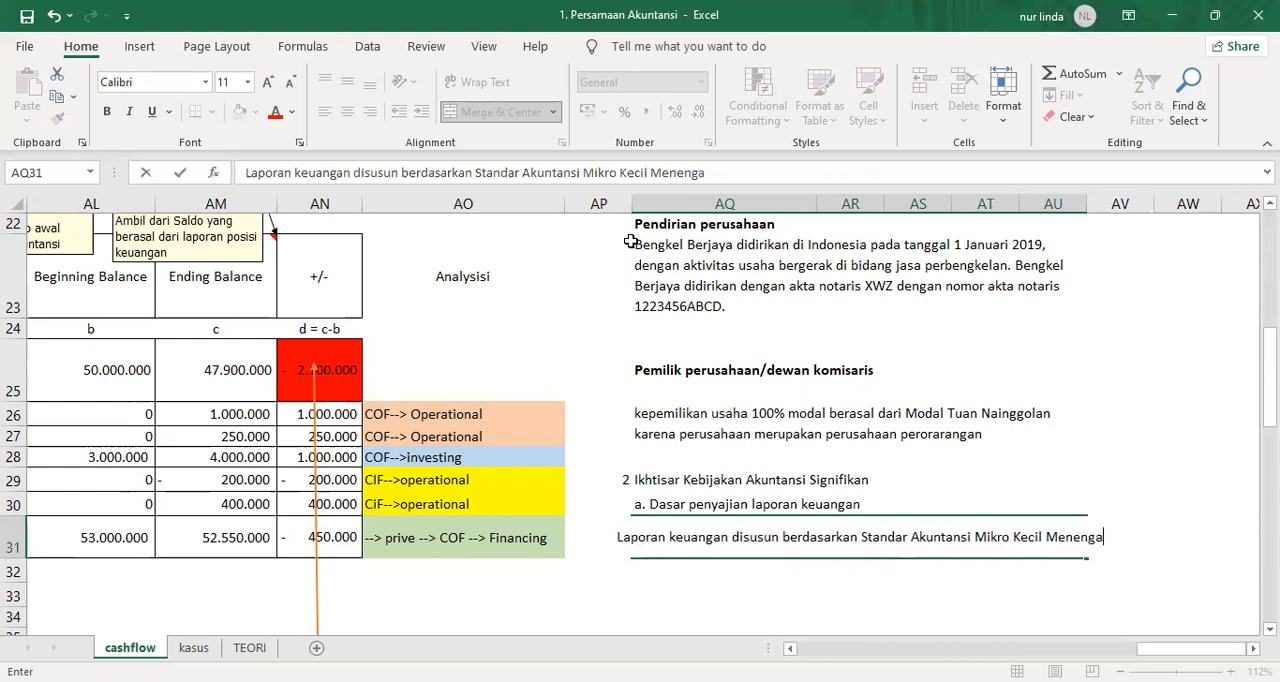
type("h (SA")
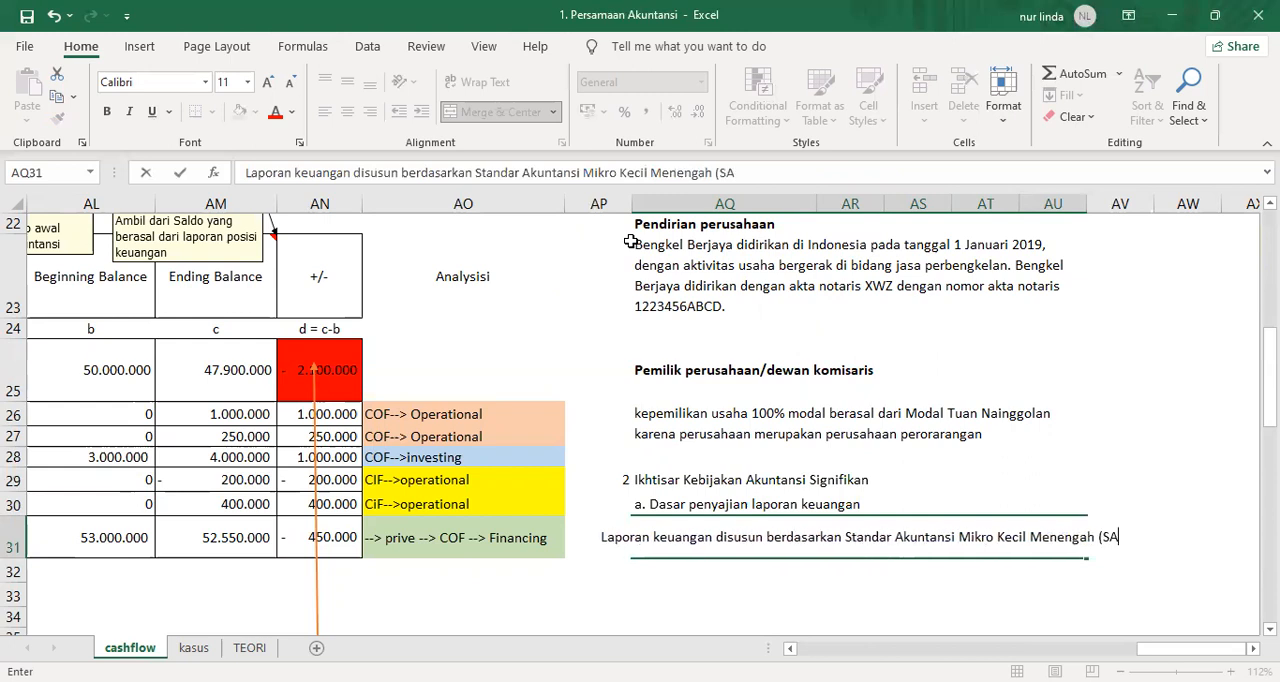
Finish the note in AQ31 with "(SAK EMKM)" and wrap the text in the merged cell.
key("BackSpace")
type("AK")
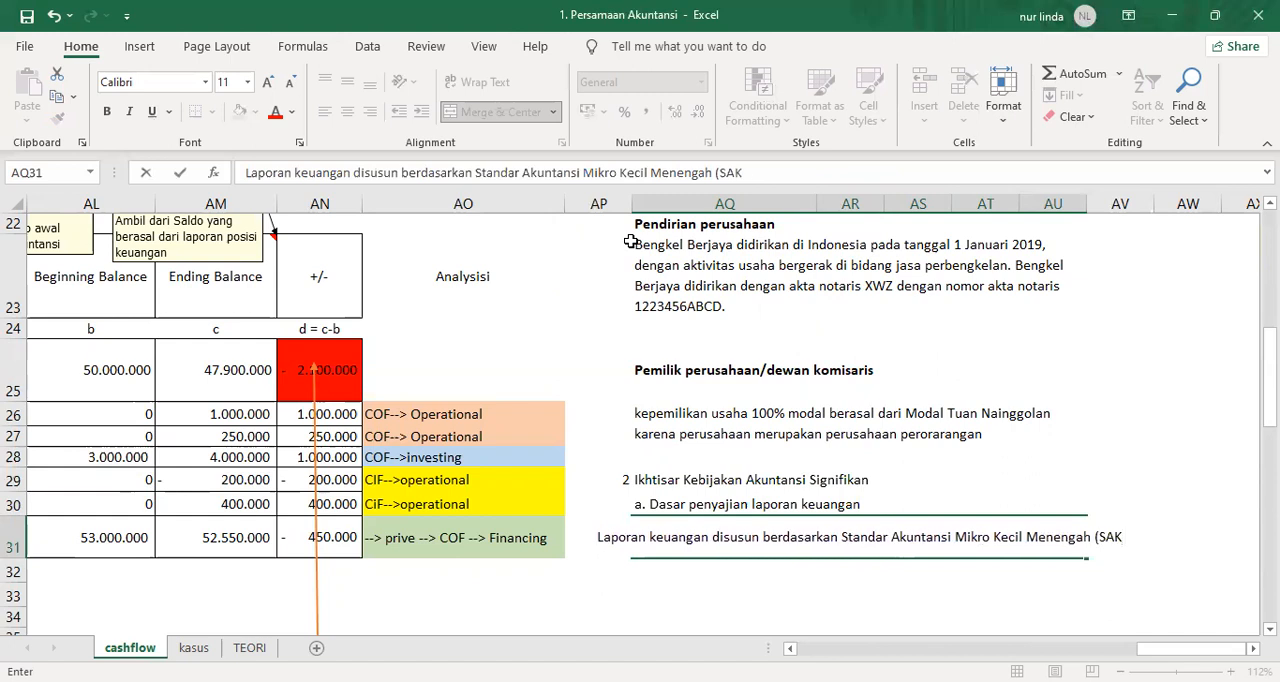
type(" EMKM)")
key("Return")
key("Up")
key("alt+h")
key("w")
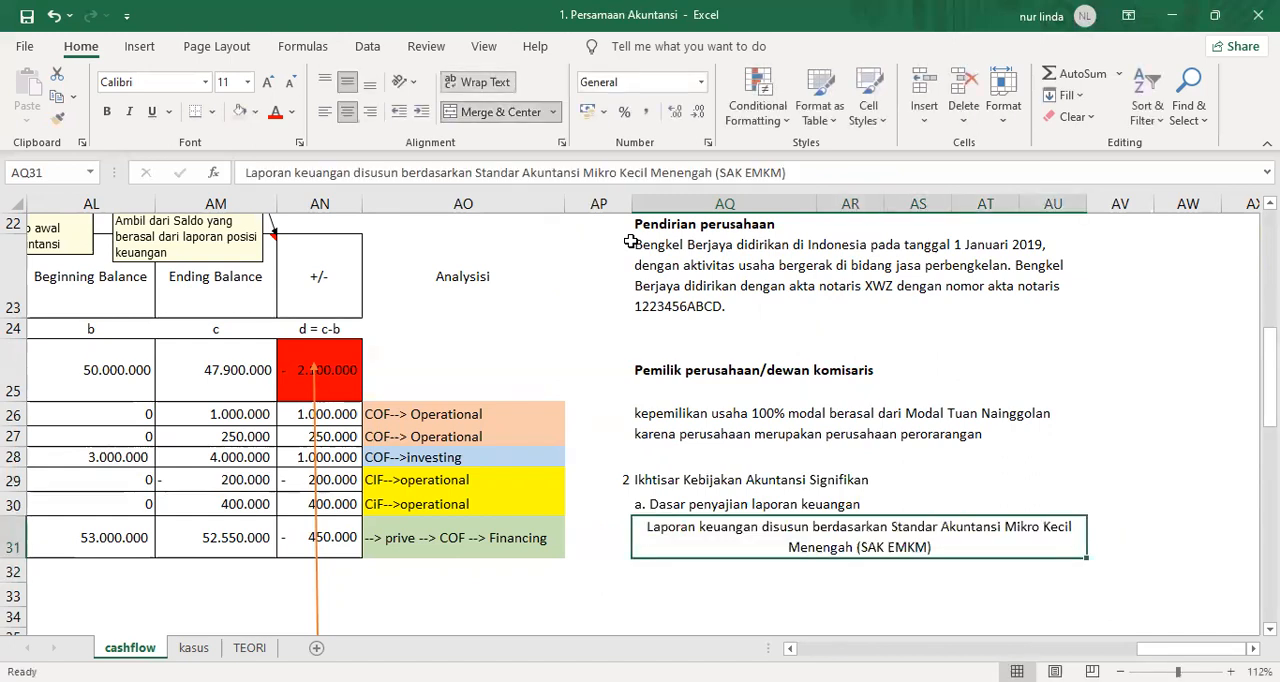
Left-align the presentation basis note in AQ31 and enter the heading "b. Kas" in AQ32.
key("alt+h")
key("a")
key("l")
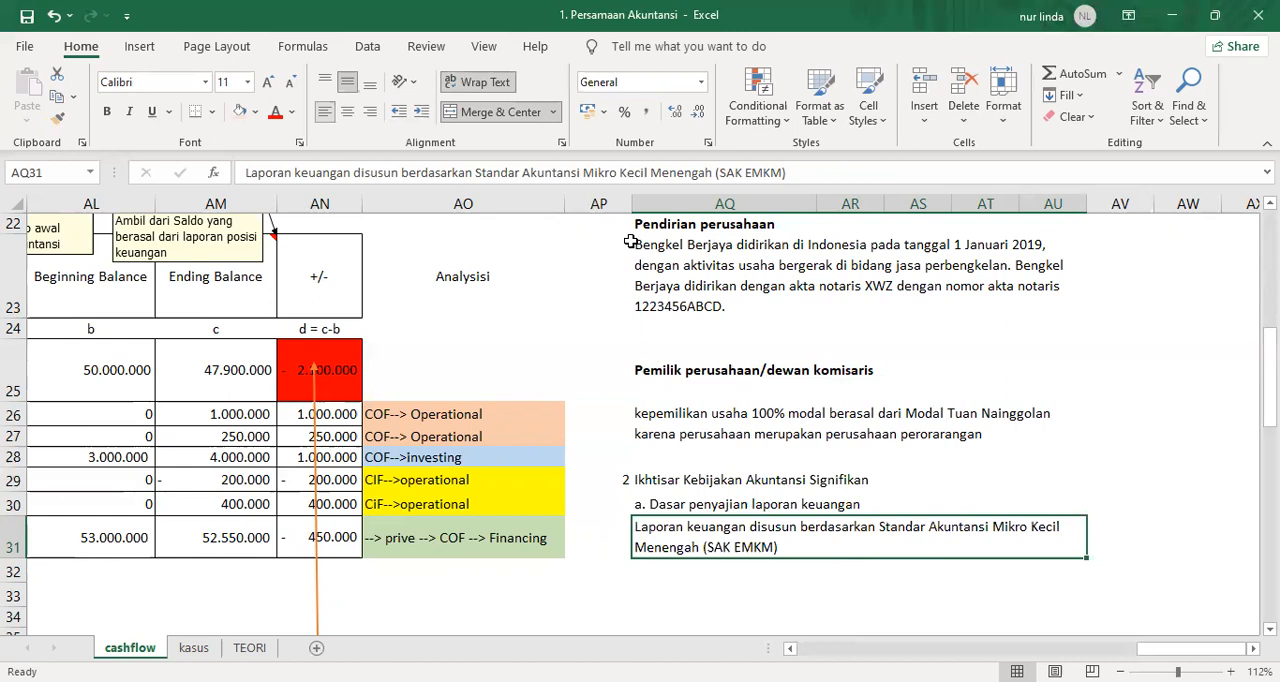
key("Down")
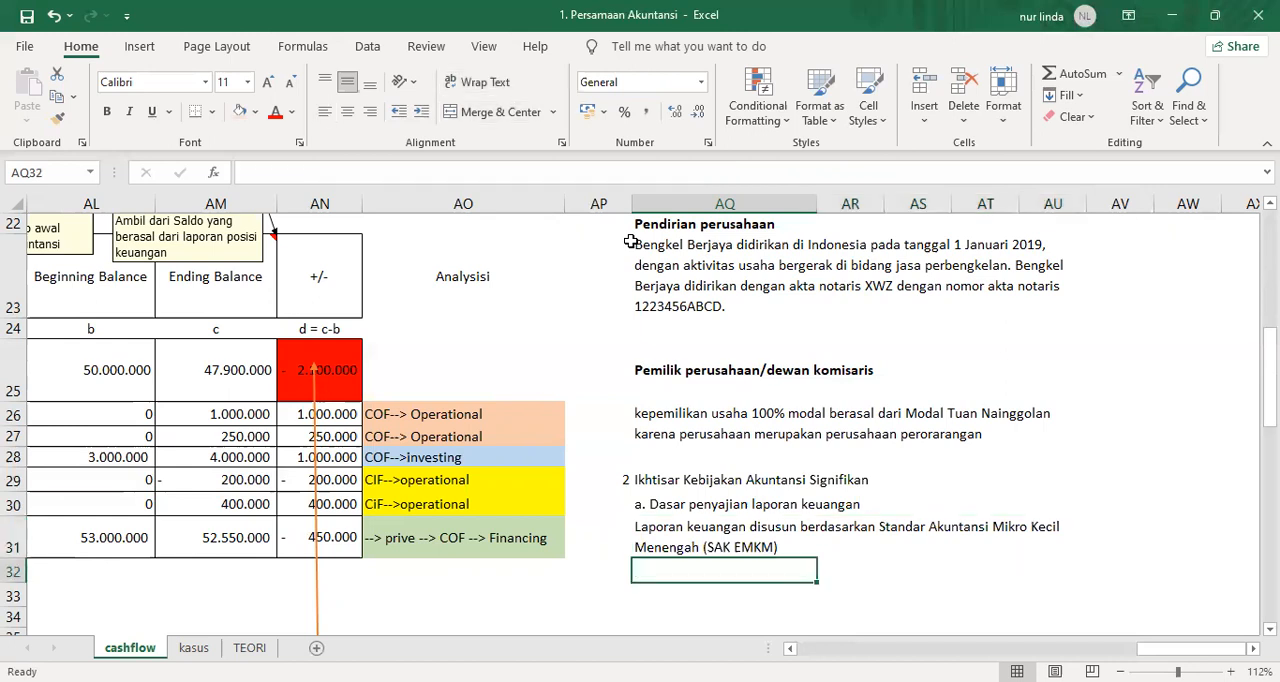
type("b. Kas")
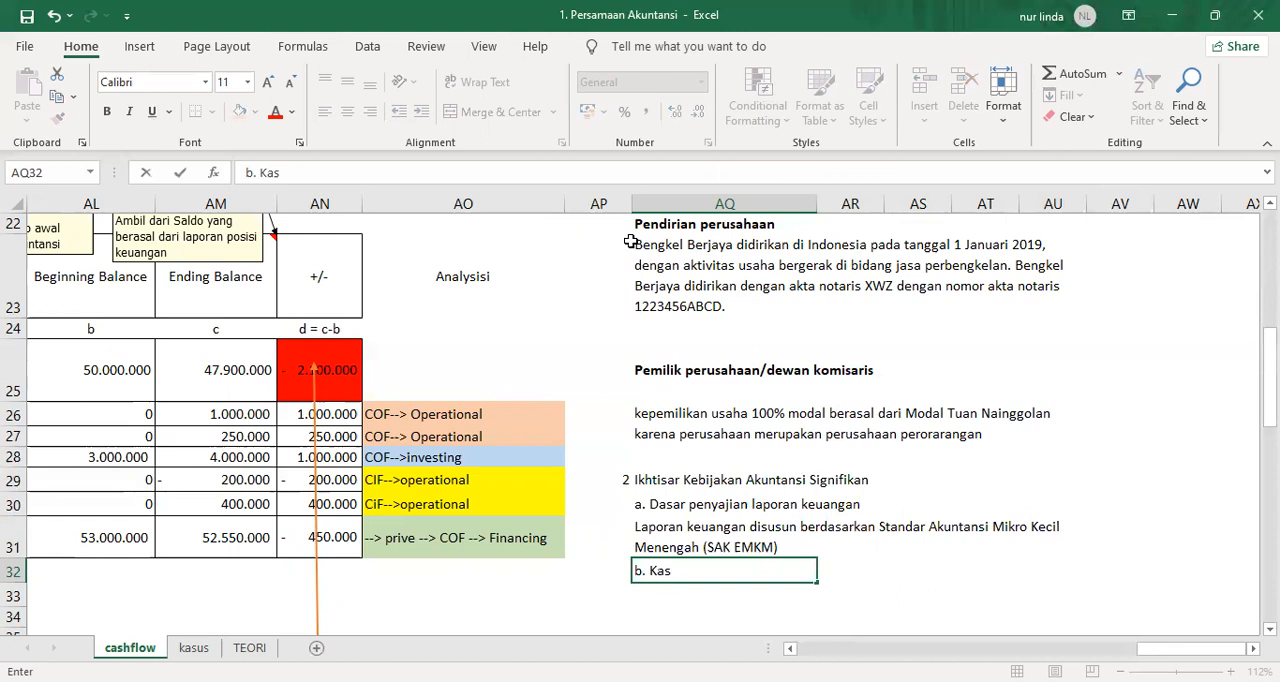
key("Return")
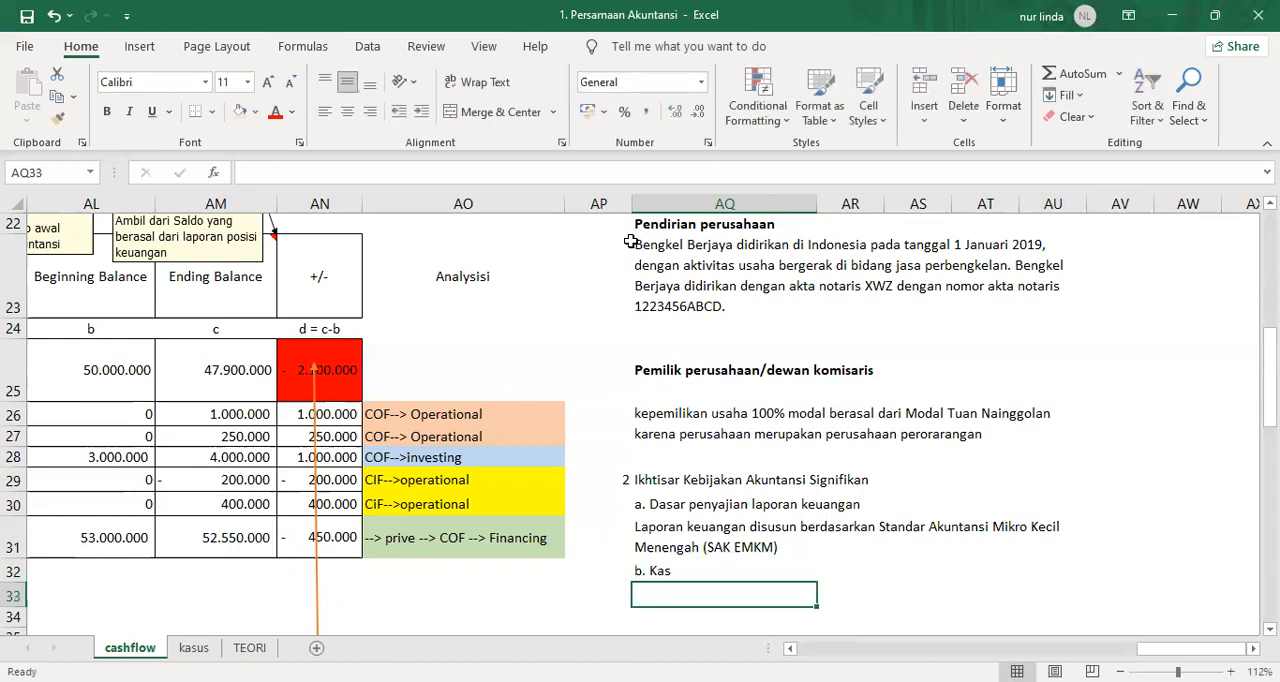
Copy the merged, wrapped note cell AQ31 to AQ33 below the "b. Kas" heading.
key("Up")
key("Up")
key("ctrl+c")
key("Down")
key("Down")
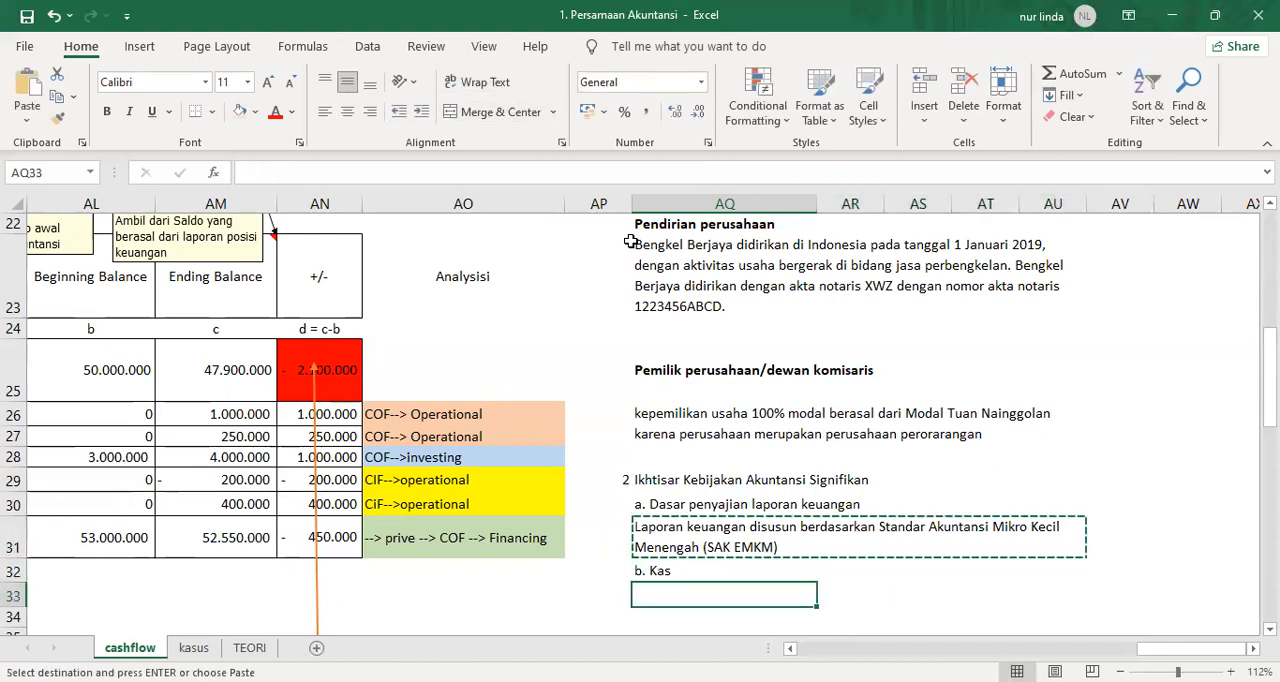
key("Return")
Overwrite the copied text in AQ33 with "Kas dan setara kas seluruh uang tunai".
type("Kas")
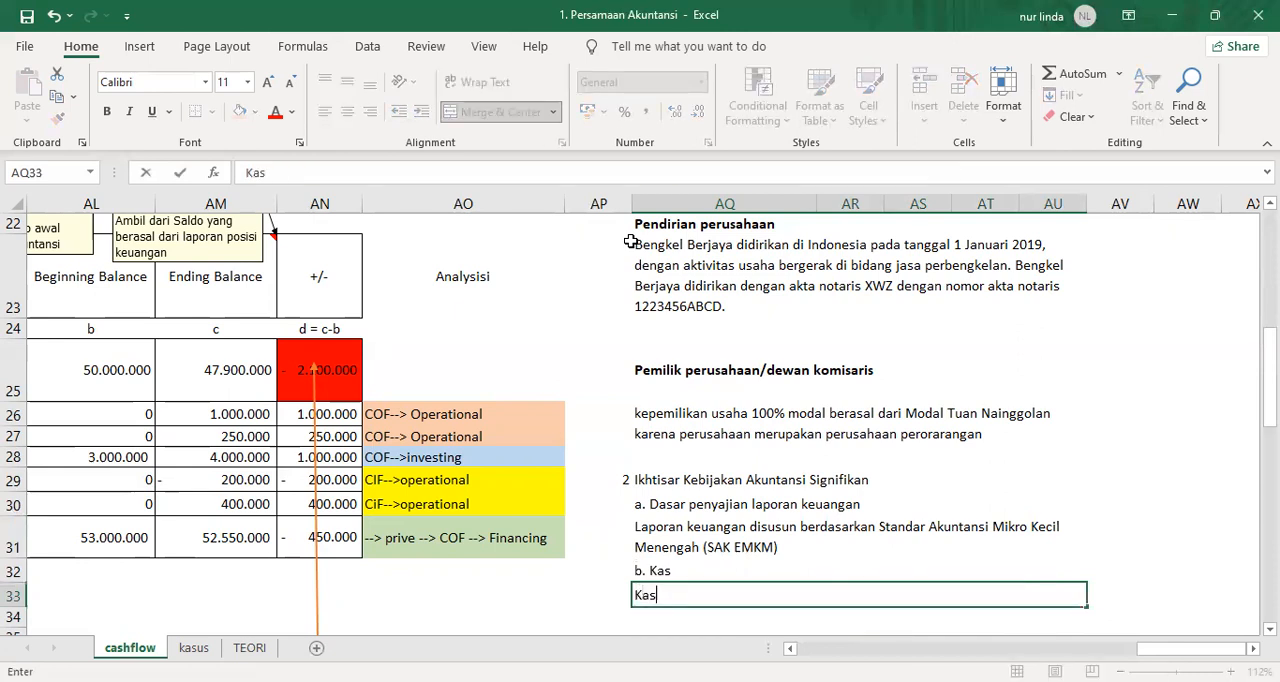
type(" dan setara kas selu")
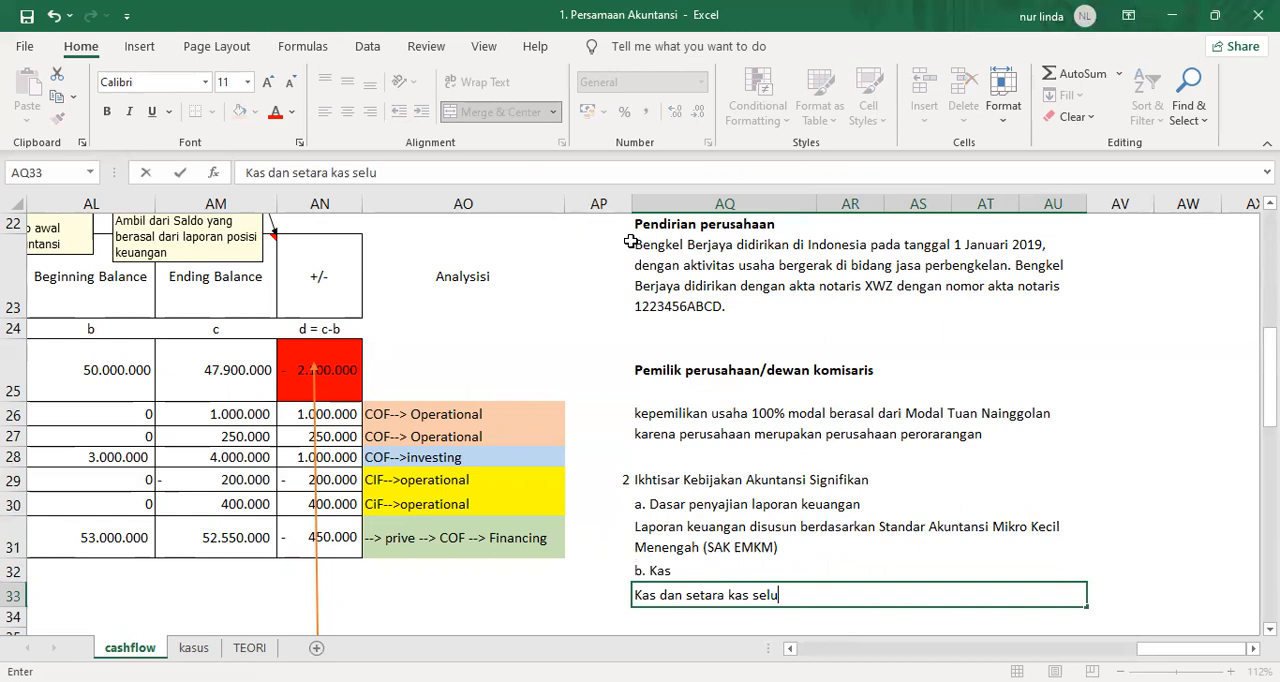
type("ruh uang tunakk")
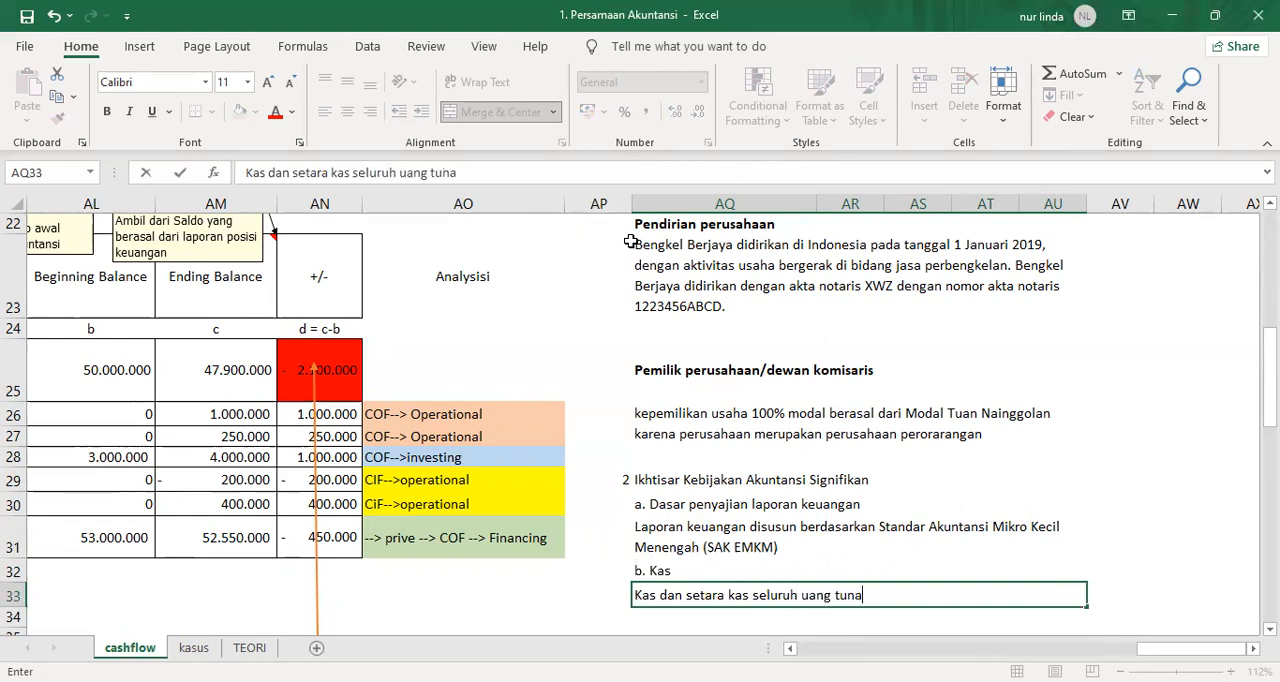
key("BackSpace")
key("BackSpace")
key("BackSpace")
type("ai")
Replace "seluruh uang tunai" in the AQ33 cash note with "terdiri dari, uang tunai".
left_click_drag(500, 172, 357, 173)
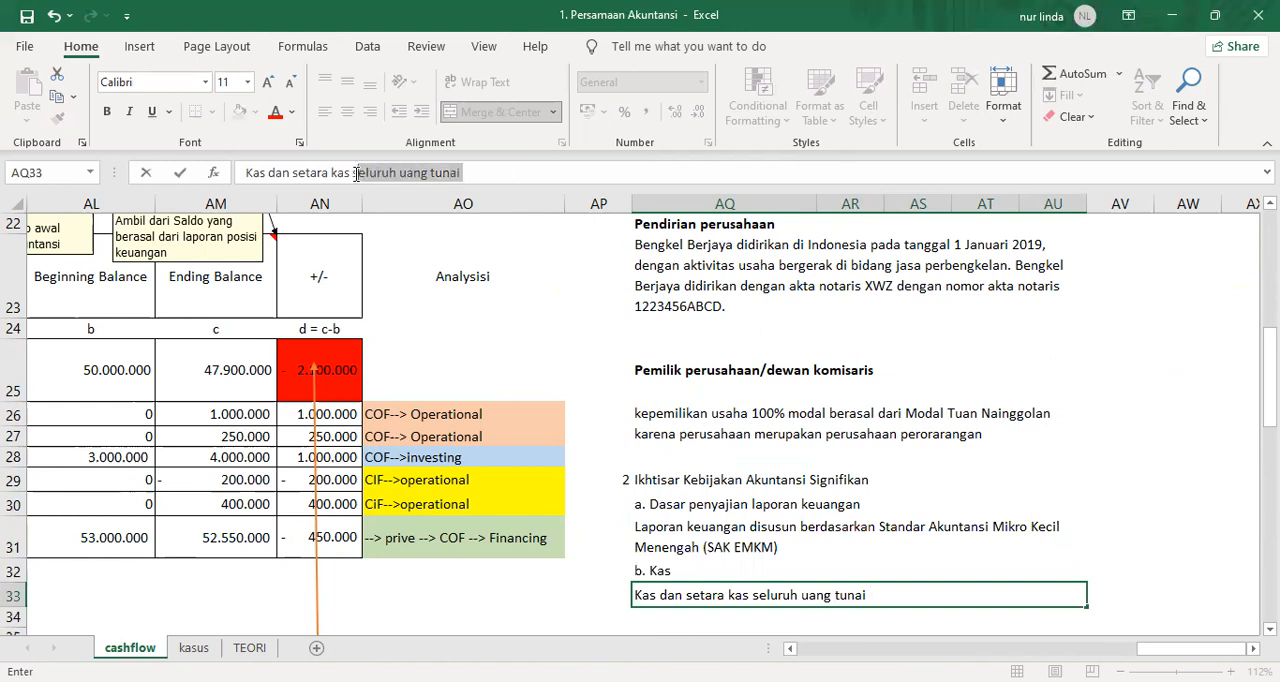
type("terdiri dari, uang tuan")
key("BackSpace")
key("BackSpace")
type("nai")
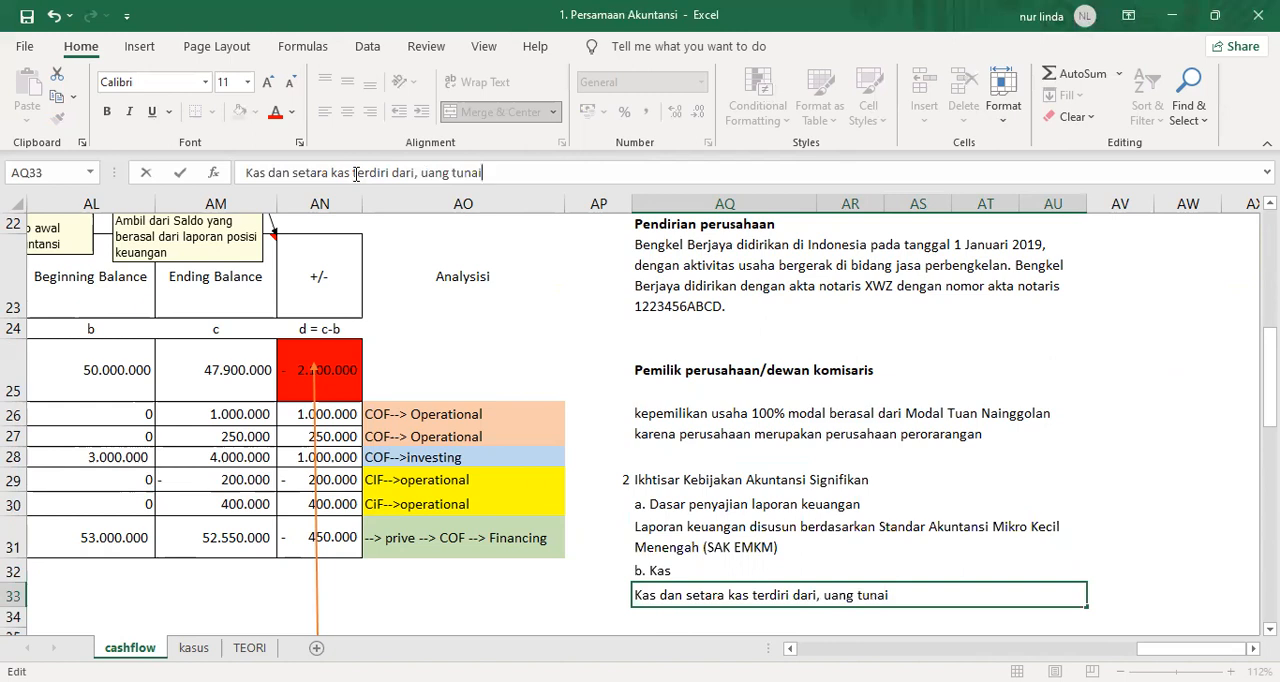
type(", giro di bank dan setora")
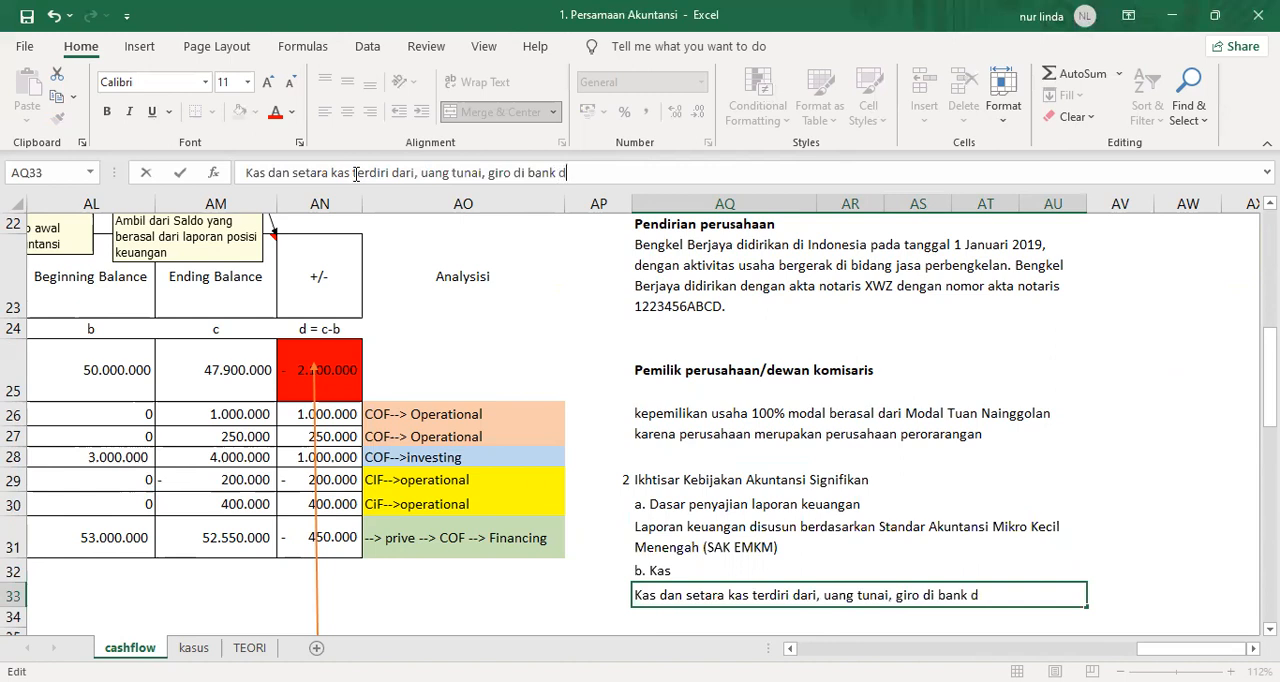
type("n dala")
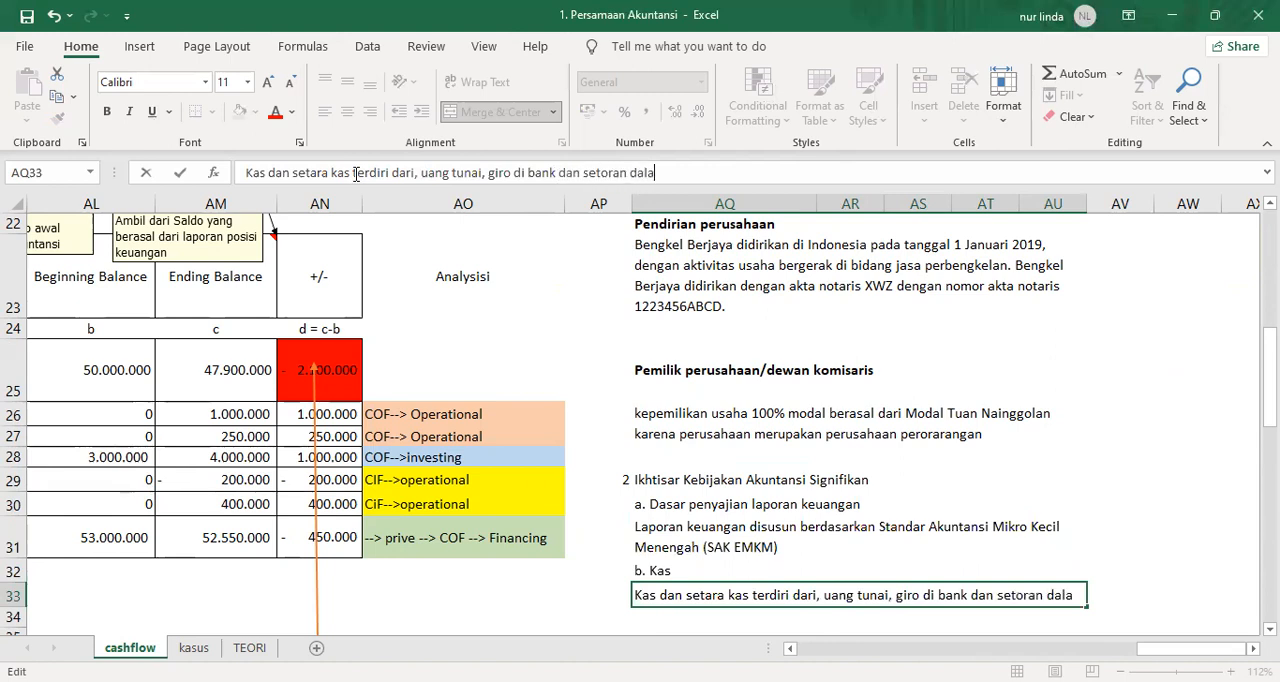
type("m perjalanan")
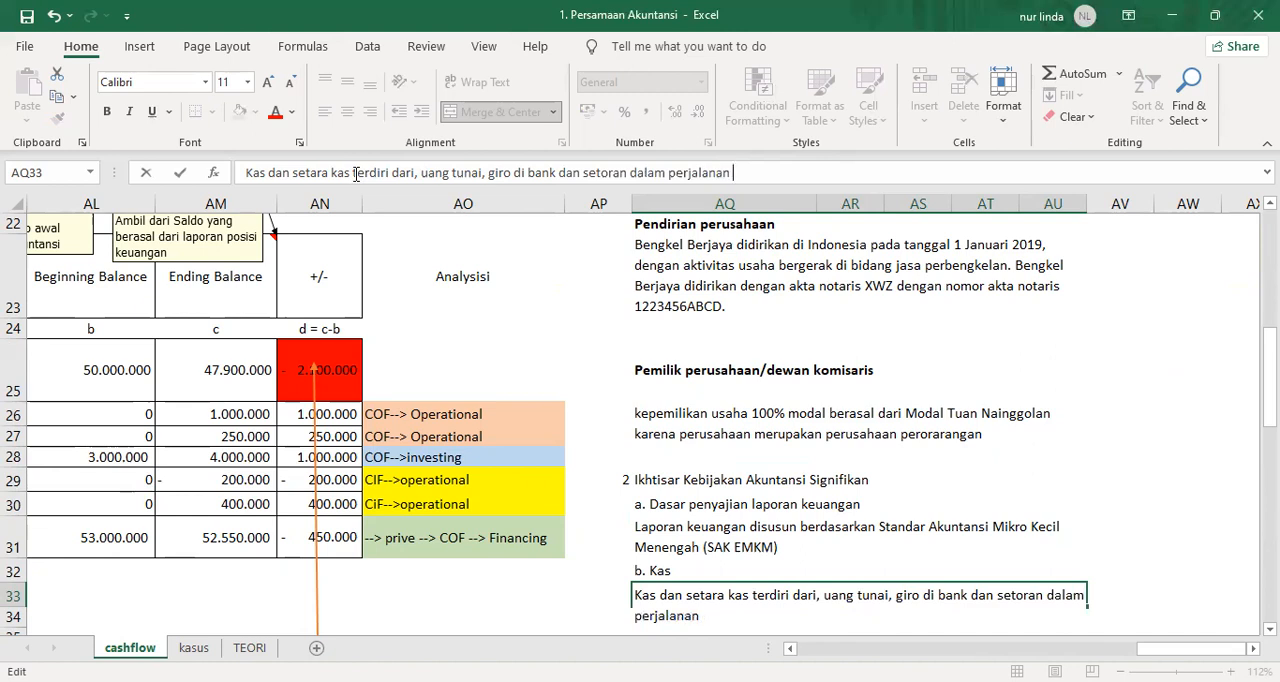
Finish the cash note in AQ33 with ", giro di bank dan setoran dalam perjalanan dari pelanggan".
type("dar")
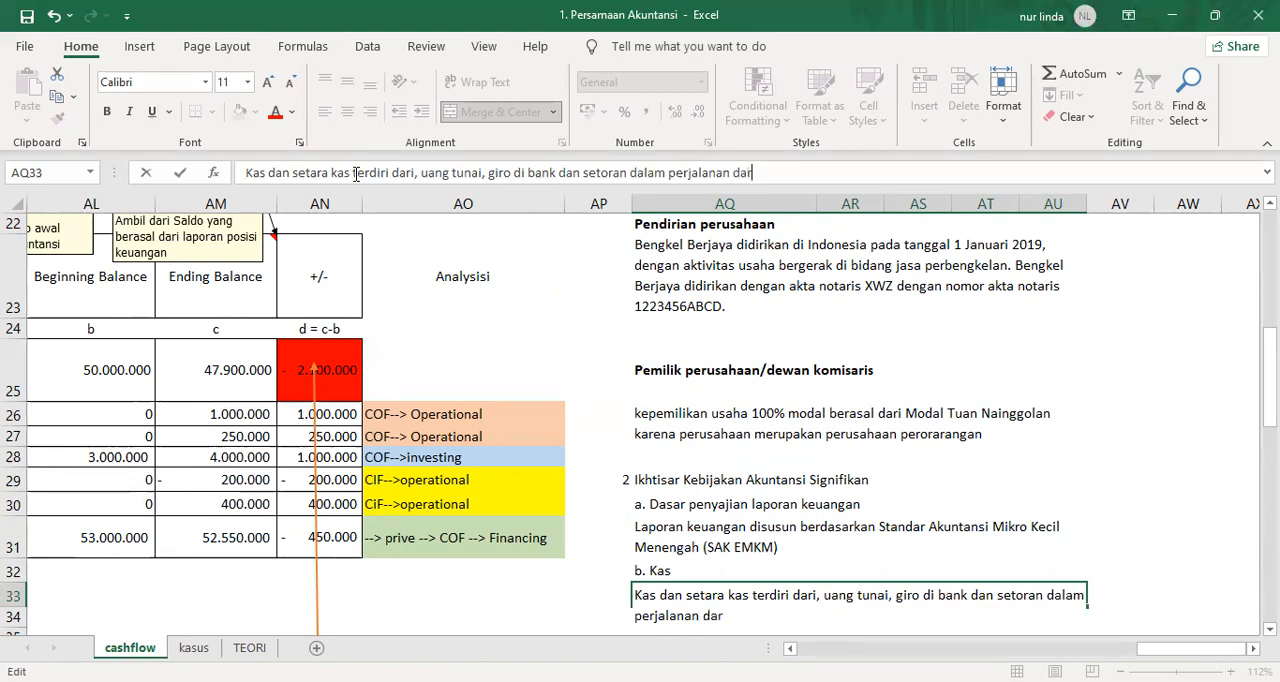
type("i pelanggan")
key("Return")
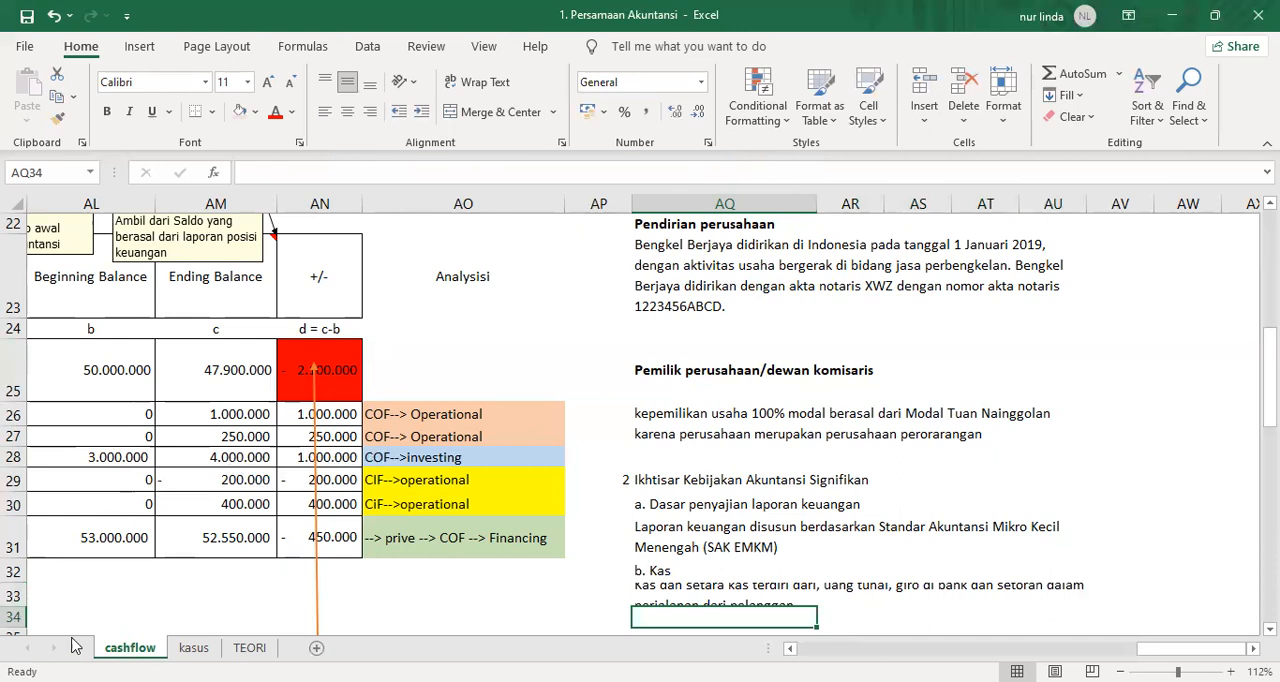
Increase the height of row 33 to fit both lines of the cash note.
left_click_drag(20, 606, 20, 624)
left_click(690, 578)
key("Up")
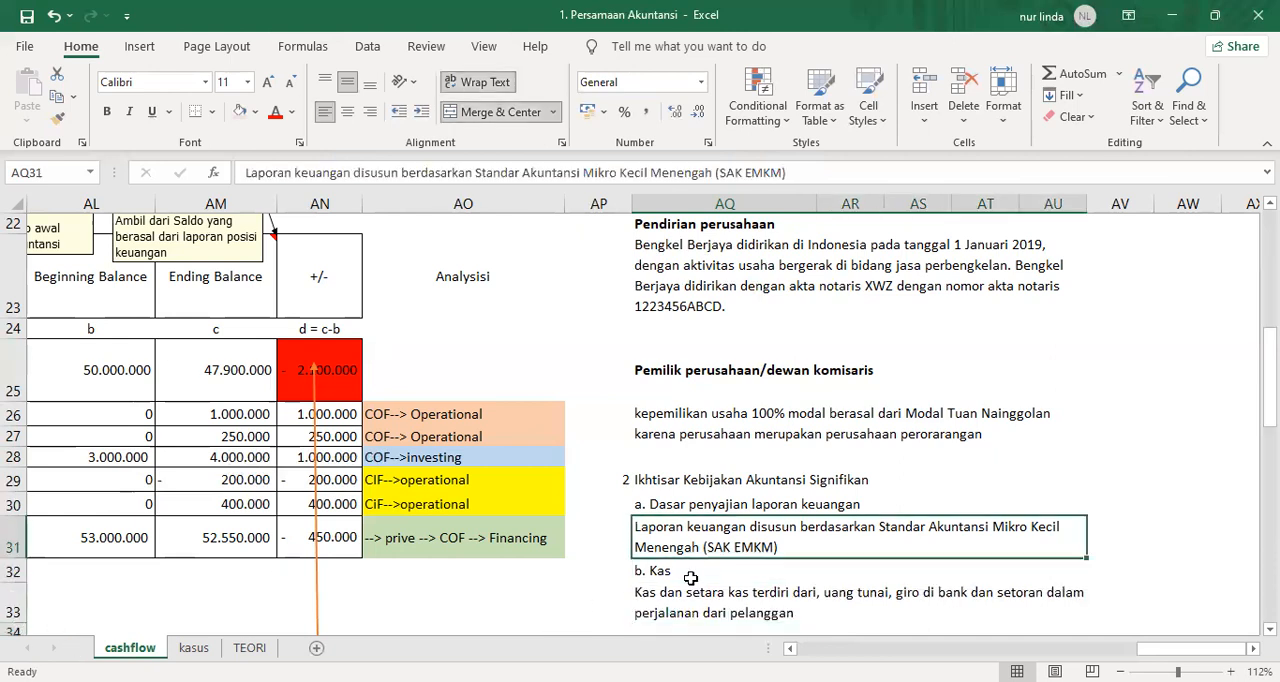
key("Down")
key("Down")
key("Down")
key("Down")
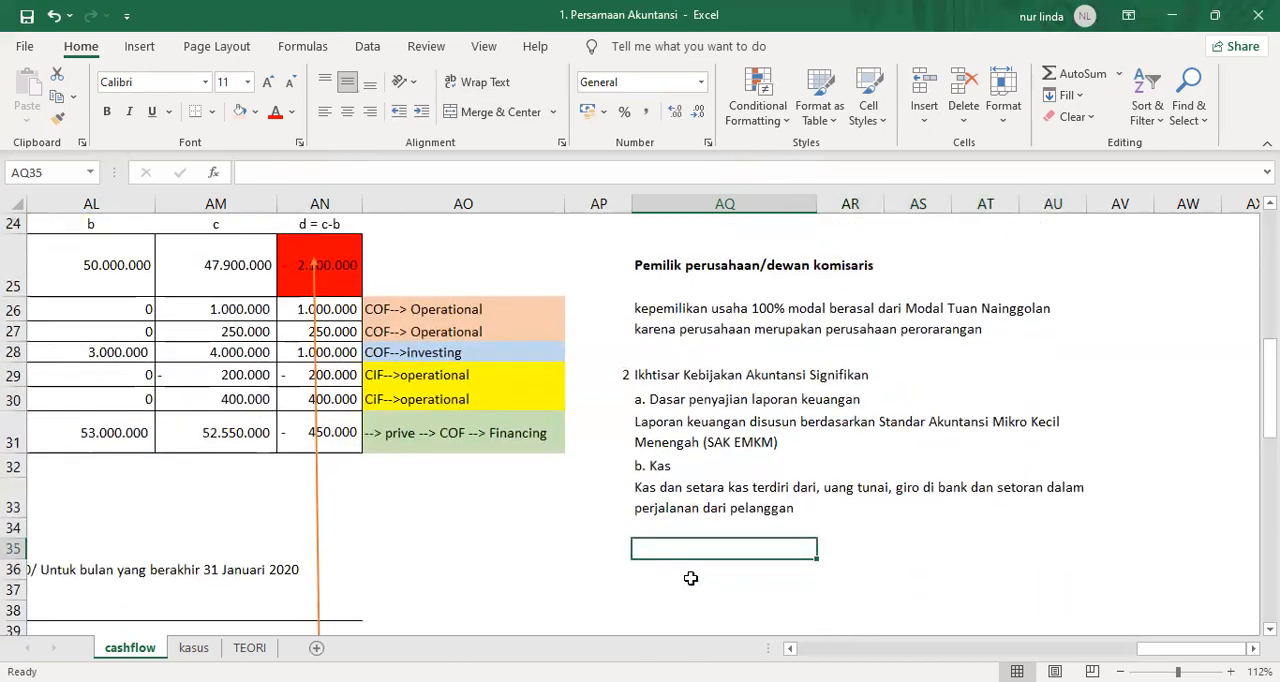
Enter the heading "c. Piutang Usaha" in AQ34.
key("Up")
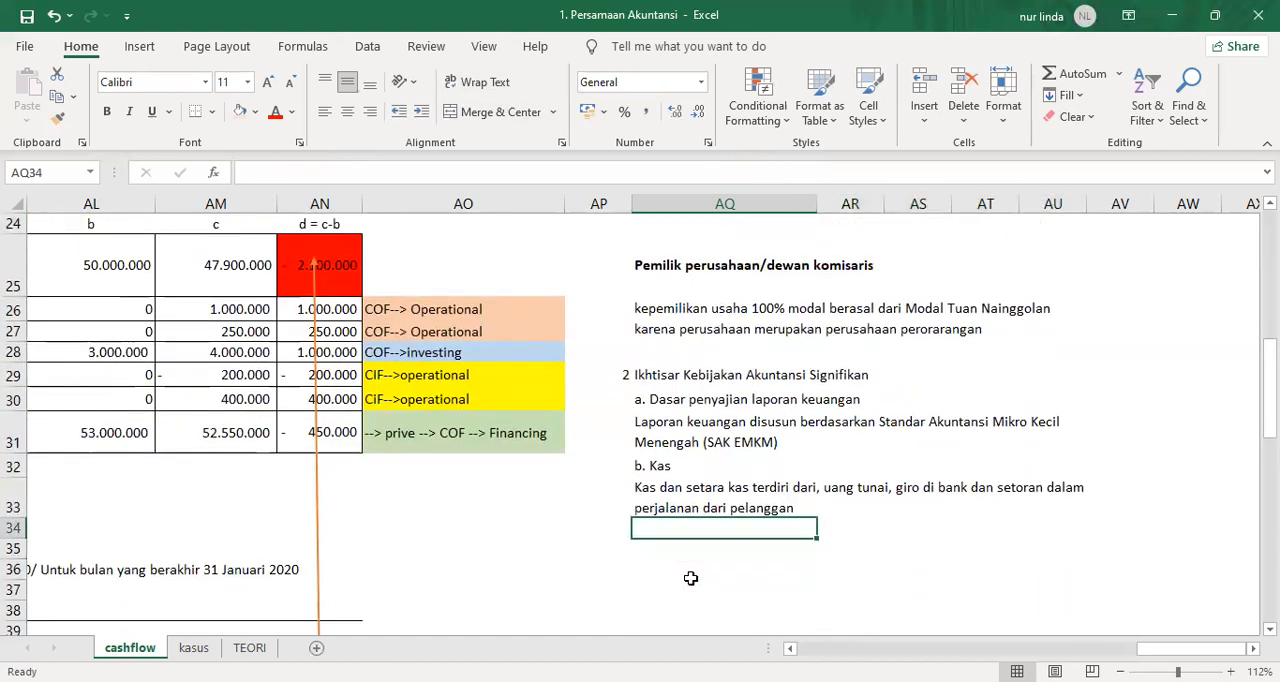
type("c. O")
type("u")
key("BackSpace")
key("BackSpace")
type("Plur")
key("BackSpace")
key("BackSpace")
key("BackSpace")
type("iutang")
type("Usaha")
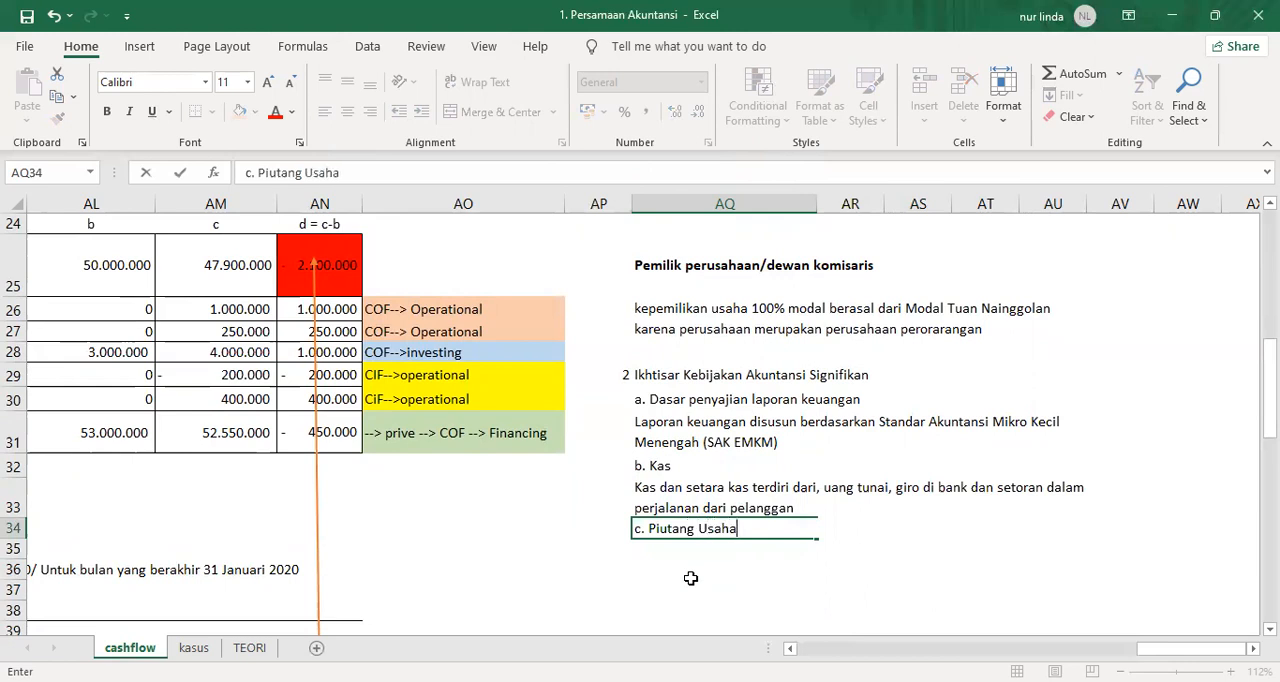
key("Return")
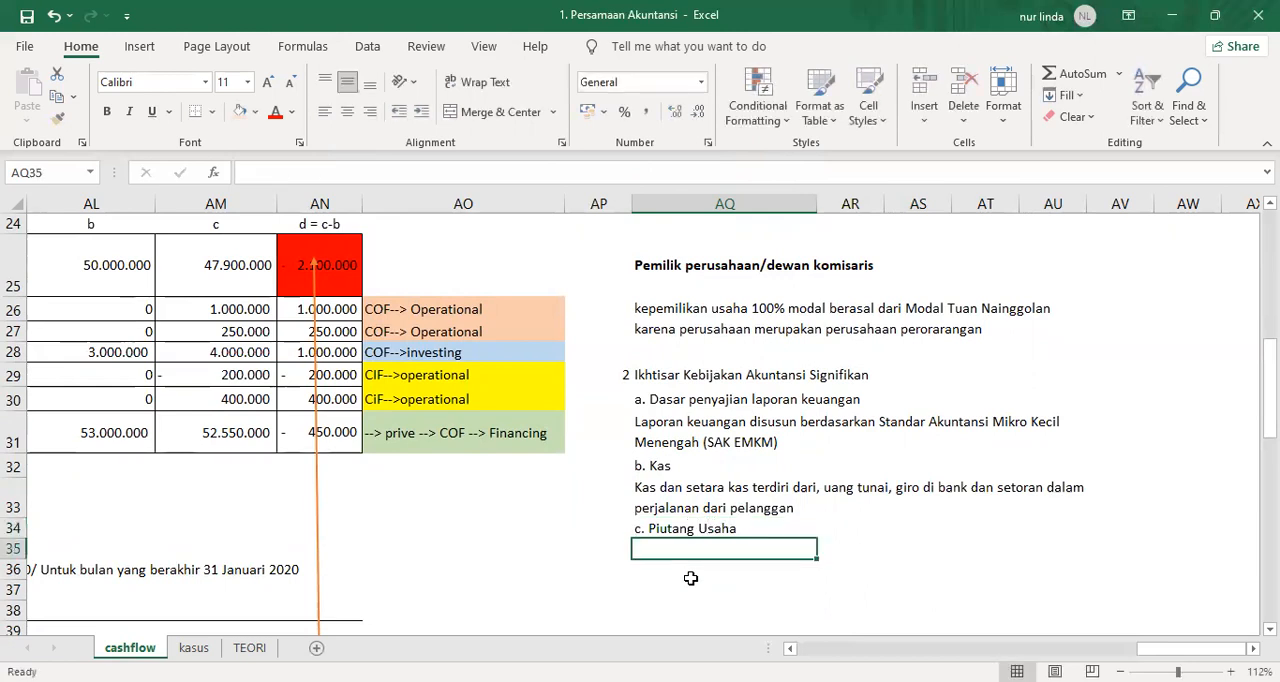
Copy the merged cash note cell AQ33 to AQ35 below the "c. Piutang Usaha" heading.
left_click(691, 579)
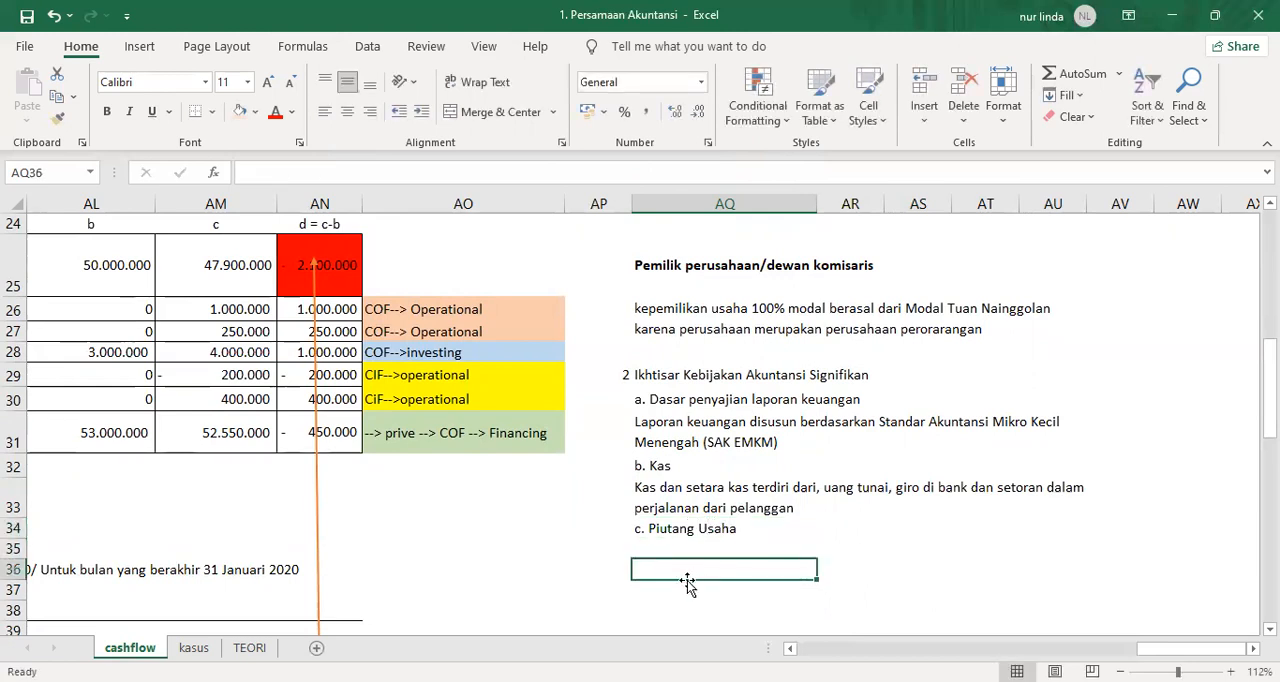
left_click(692, 491)
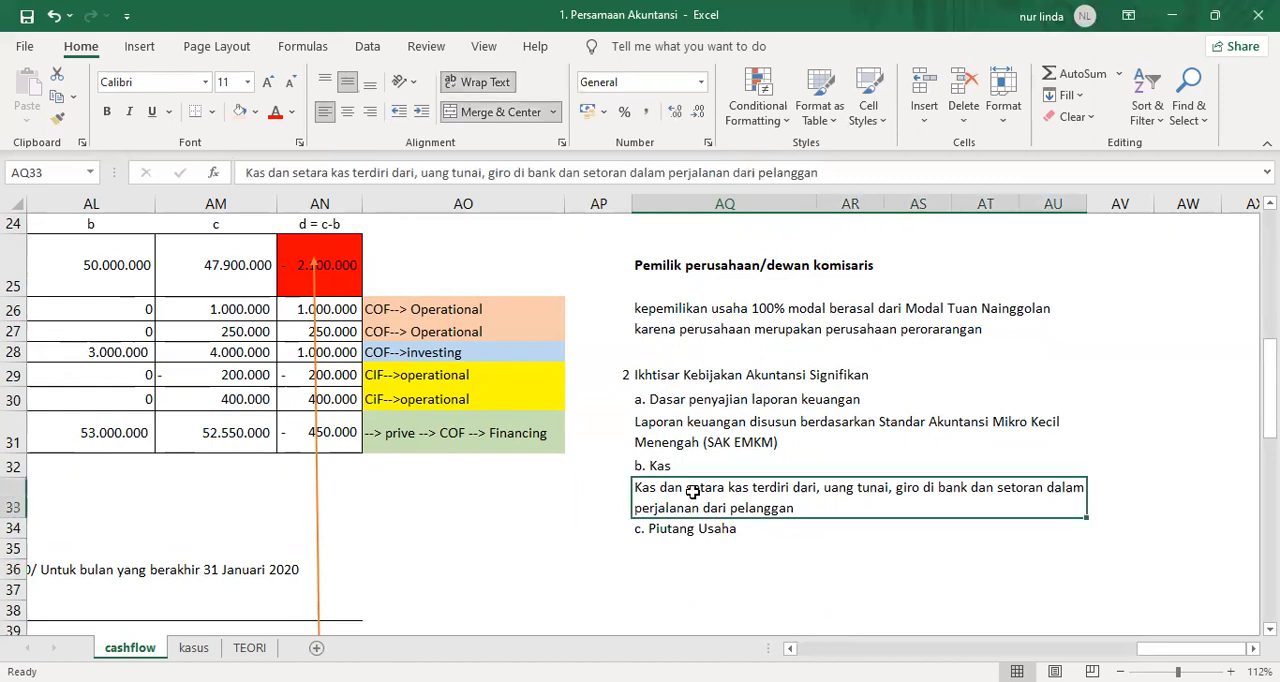
key("ctrl+c")
key("Down")
key("Down")
key("Return")
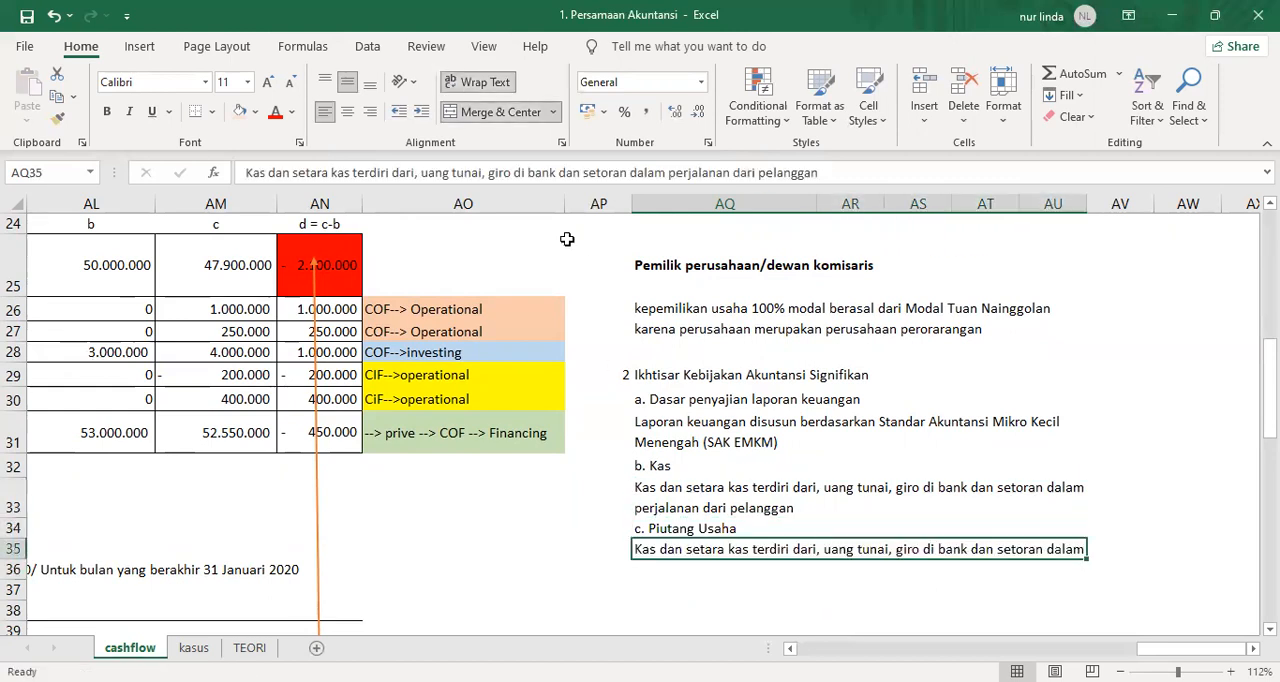
Replace the copied text in AQ35 with "Piutang usaha" to begin the receivables note.
left_click(528, 173)
key("ctrl+a")
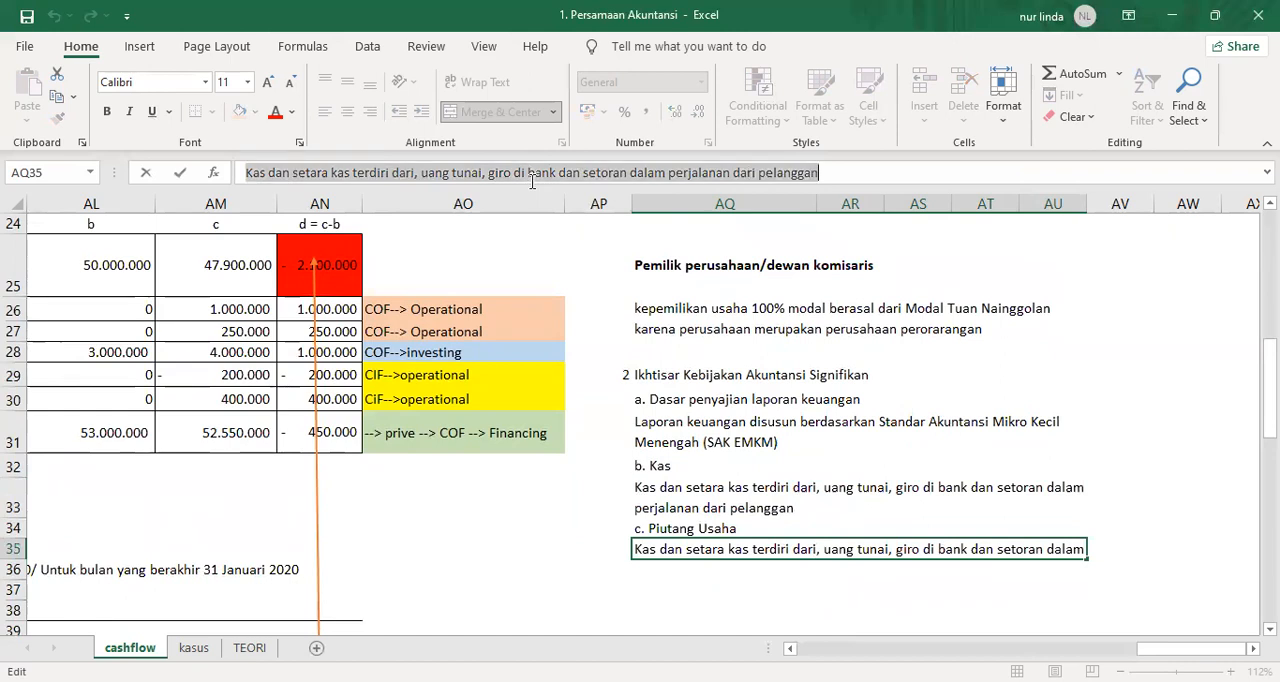
type("Pitu")
key("BackSpace")
key("BackSpace")
type("utang usah")
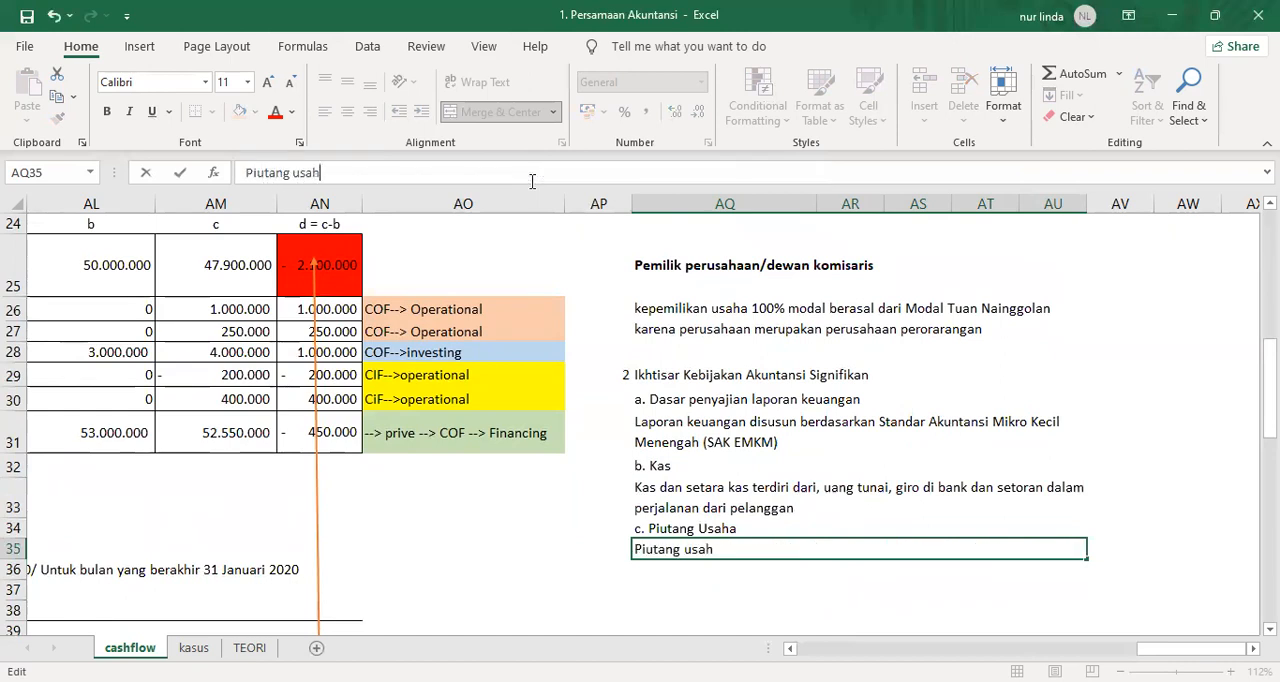
type("a diakui dan disja")
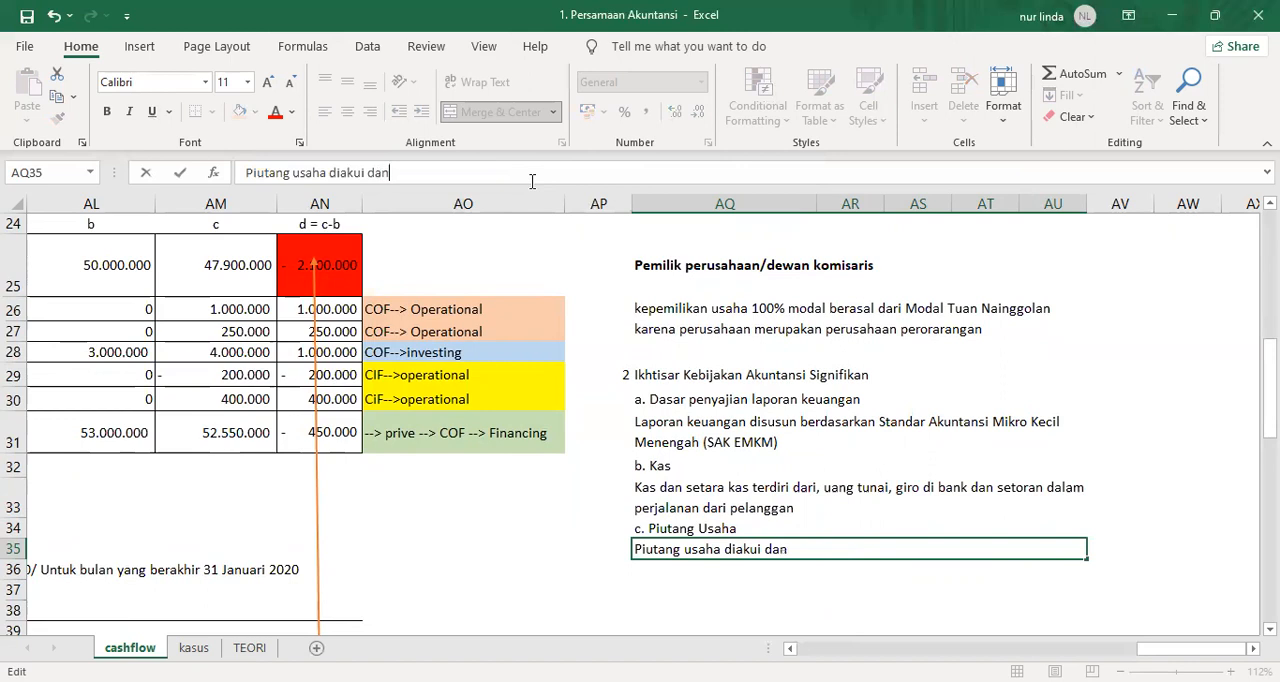
Continue the receivables note in AQ35 with "diakui dan disajikan sebesar nilai yang dapat ditagih".
key("BackSpace")
key("BackSpace")
type("ajikan sebesa")
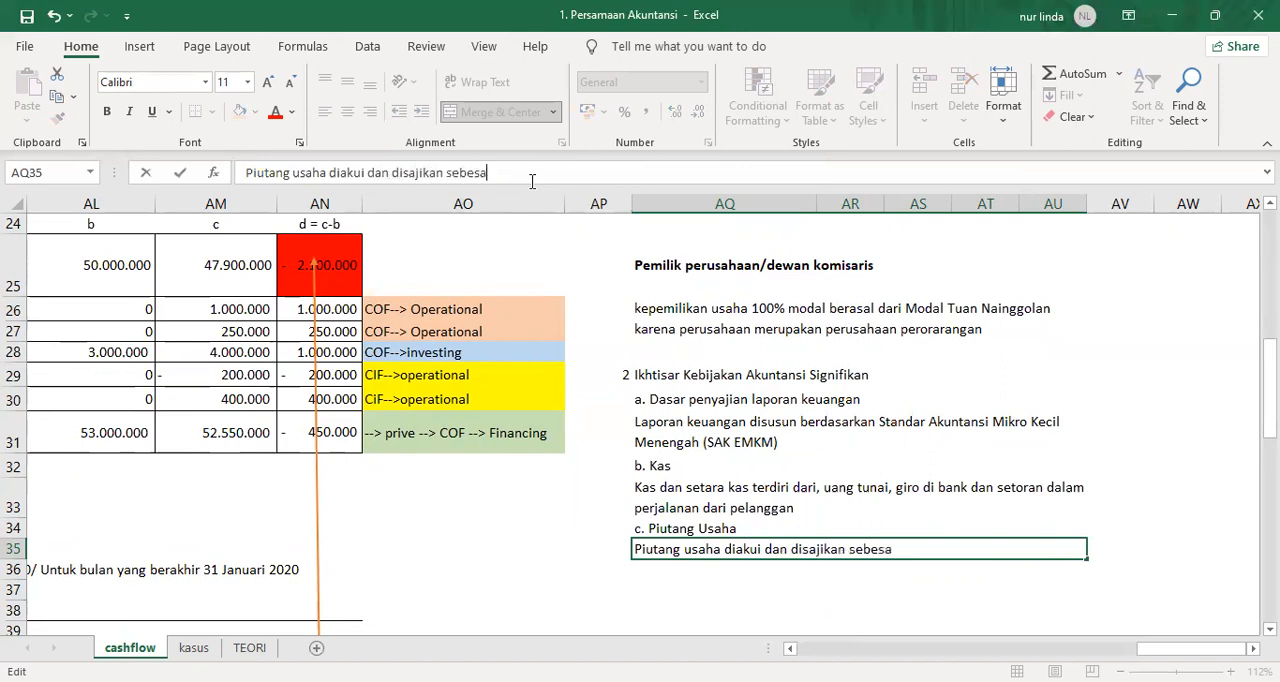
type("r nilai yang dapat ditagih")
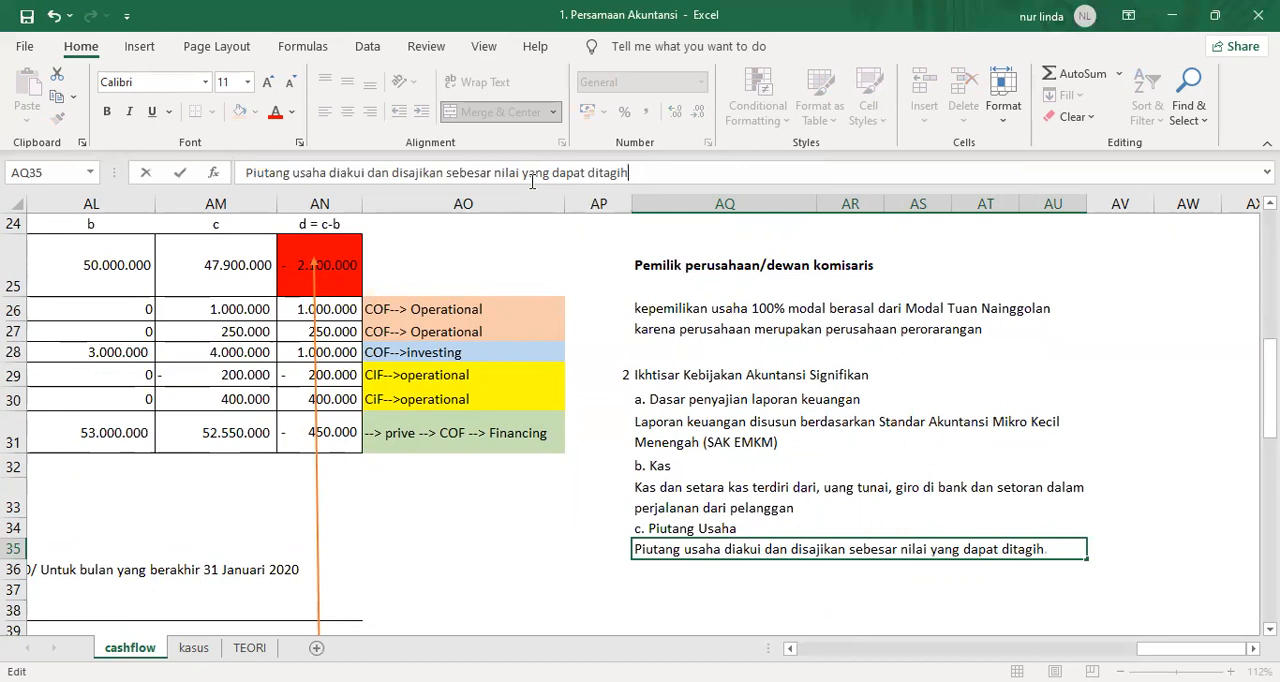
Finish the receivables note in AQ35 with "setelah dikurangi cadangan Penyisihan piutang".
type("setelah dikura")
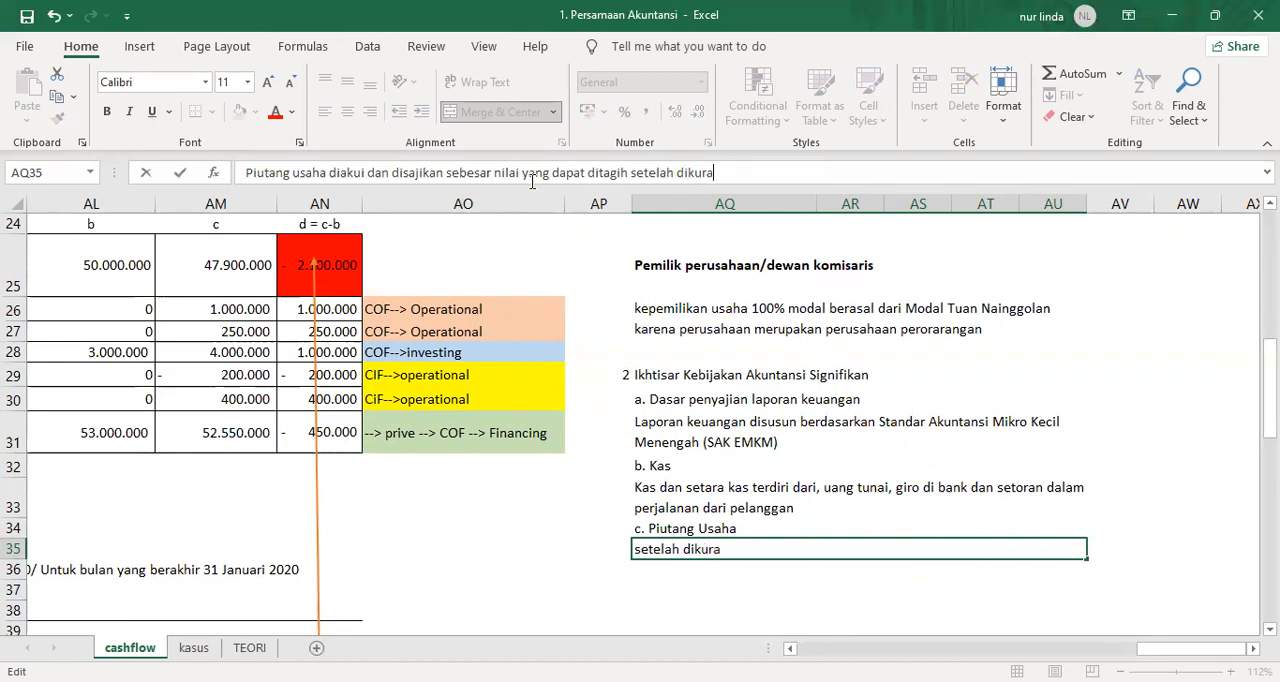
type("ngi cadangan ")
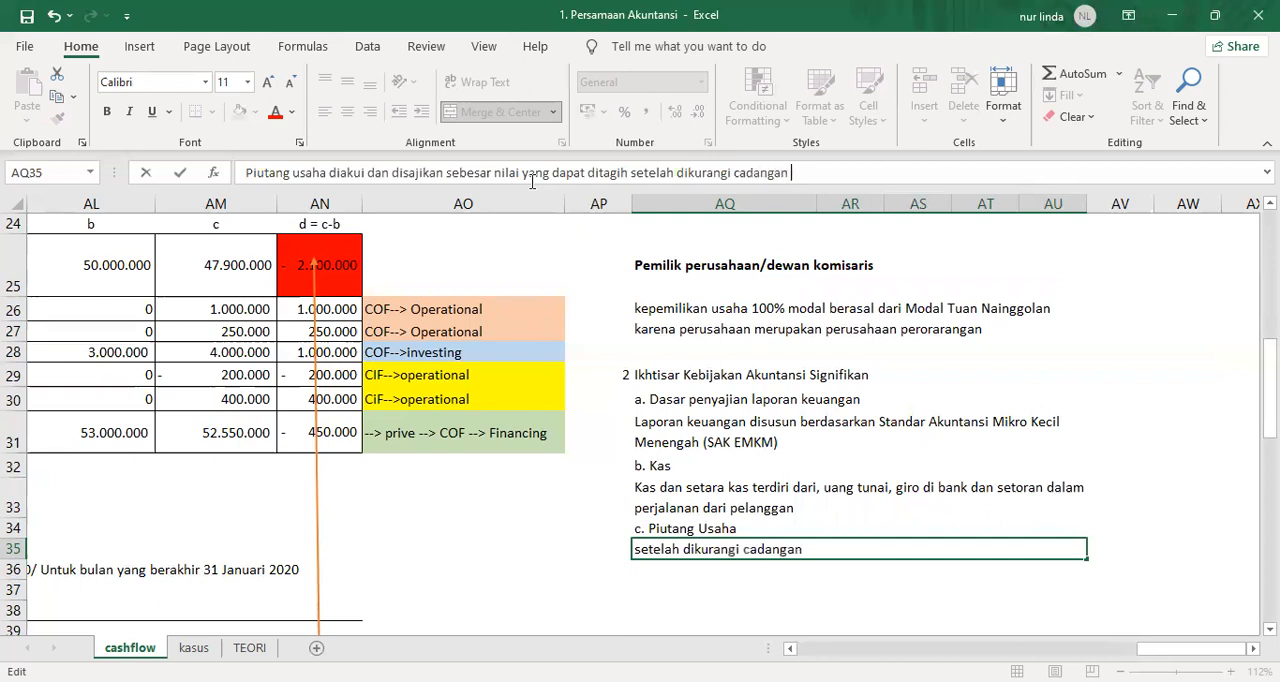
type("Penyisihan piutang")
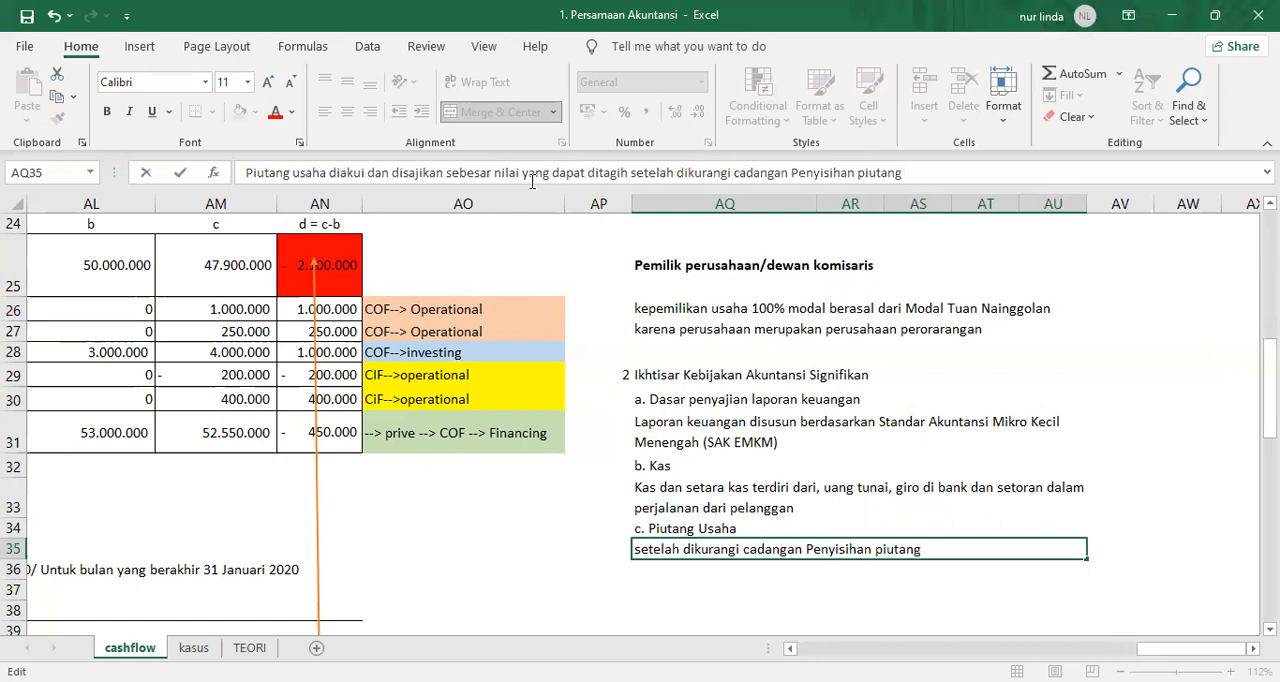
key("Return")
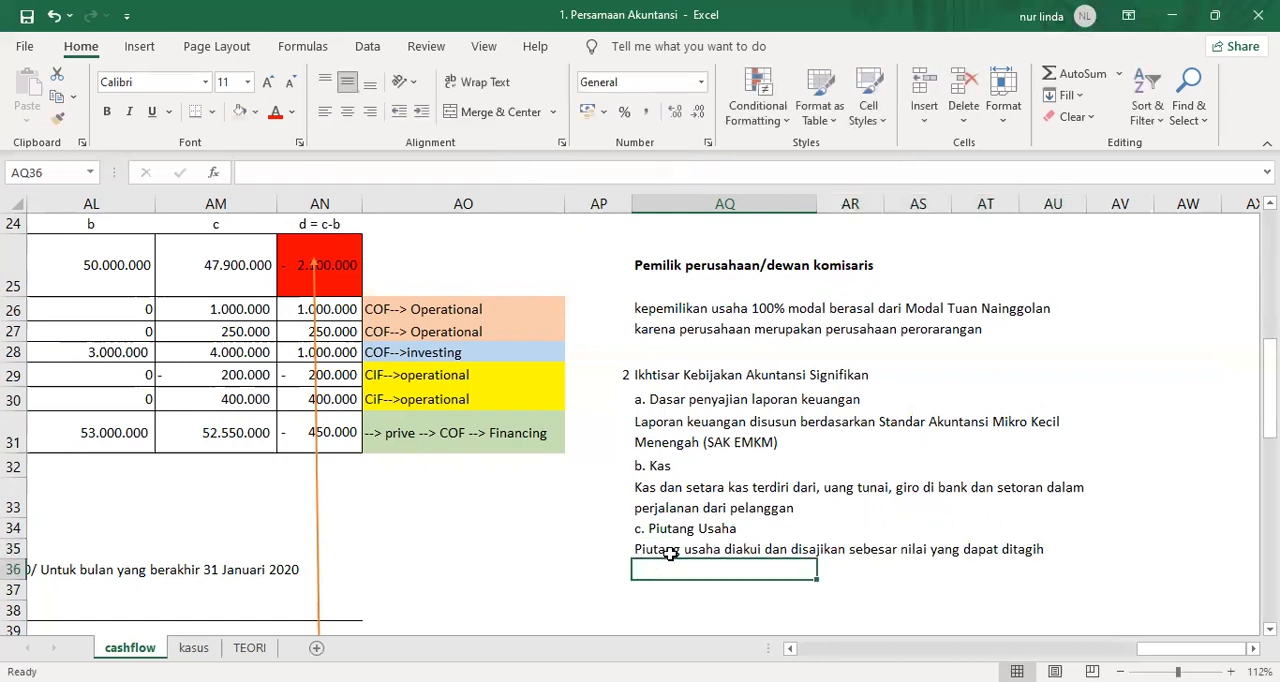
Increase the height of row 35 to fit both lines of the receivables note and select AQ35.
left_click(704, 497)
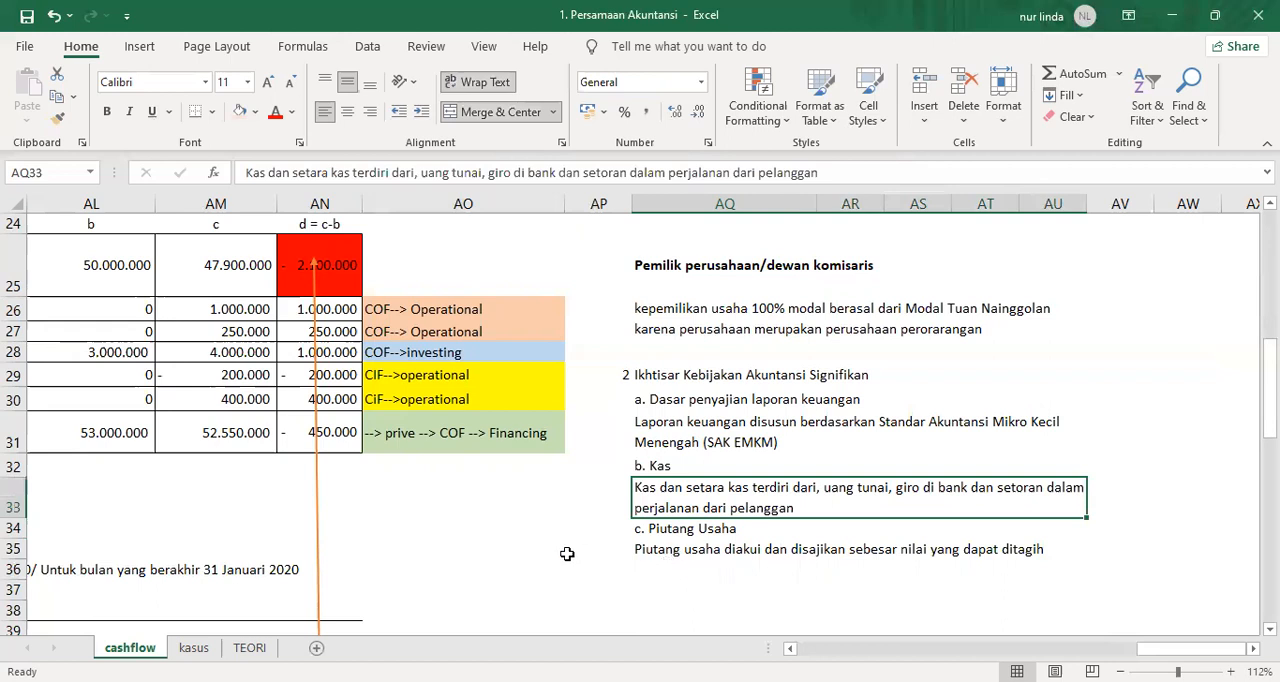
left_click(640, 550)
left_click_drag(12, 536, 17, 584)
left_click(728, 589)
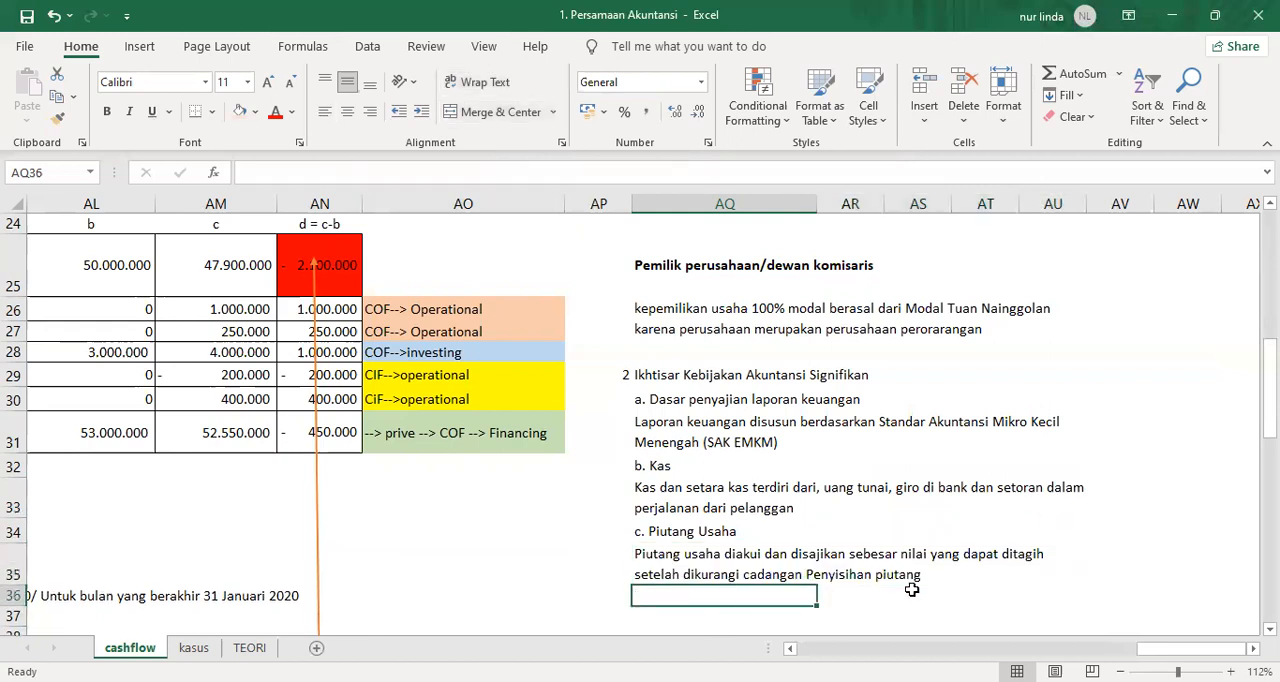
left_click(698, 558)
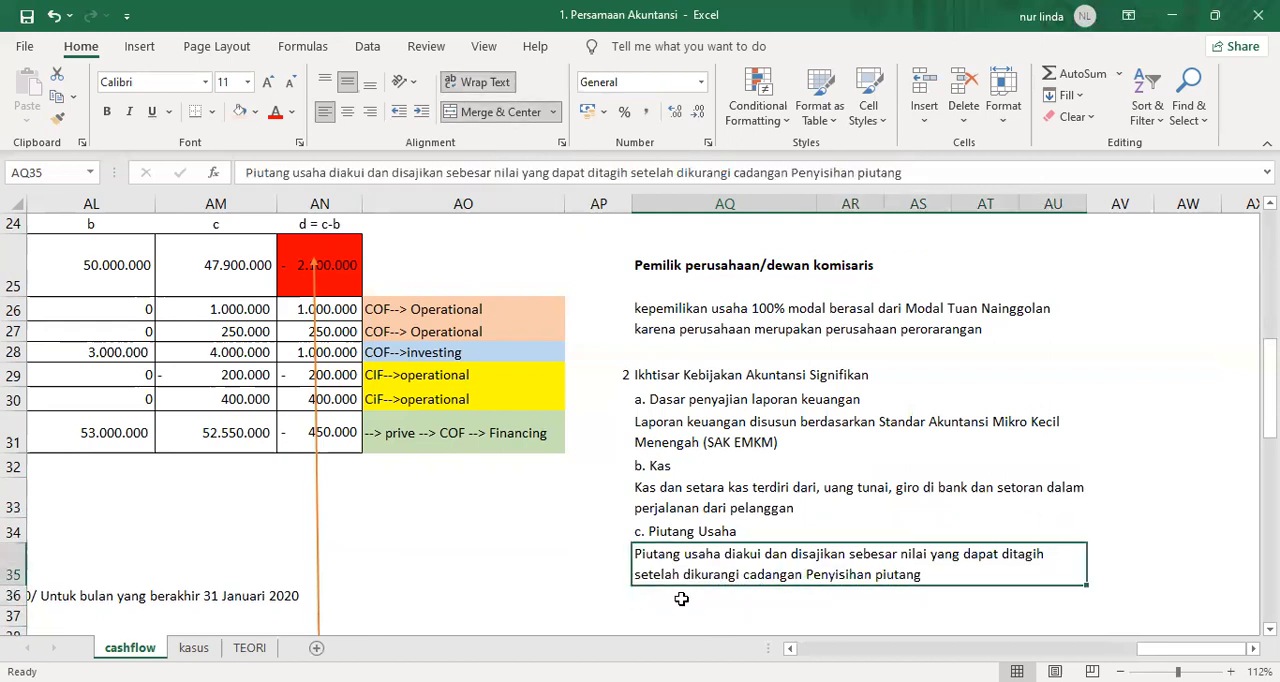
Enter "Metode penyisihan piutang menggunakan metode cadangan penyisihan" in AQ36 as the second receivables note.
left_click(681, 597)
type("Meo")
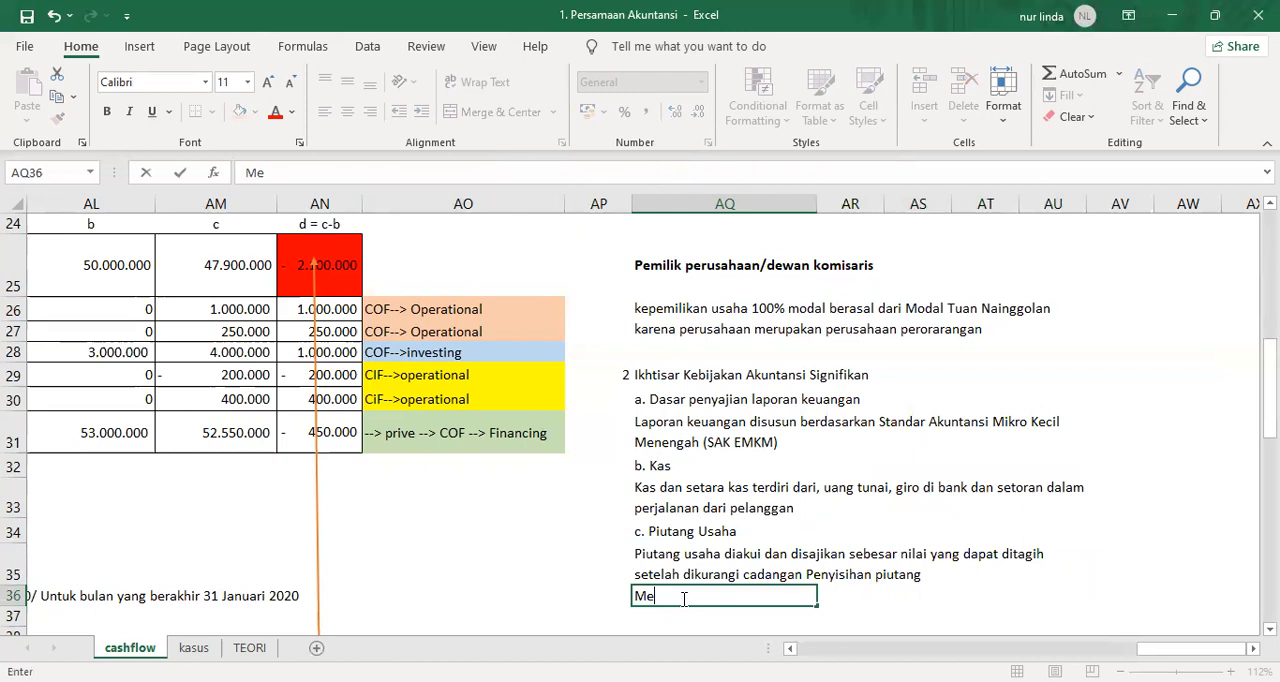
key("BackSpace")
type("tede")
key("BackSpace")
key("BackSpace")
key("BackSpace")
type("ode penyisihan piutang menggunakan metode cadangan")
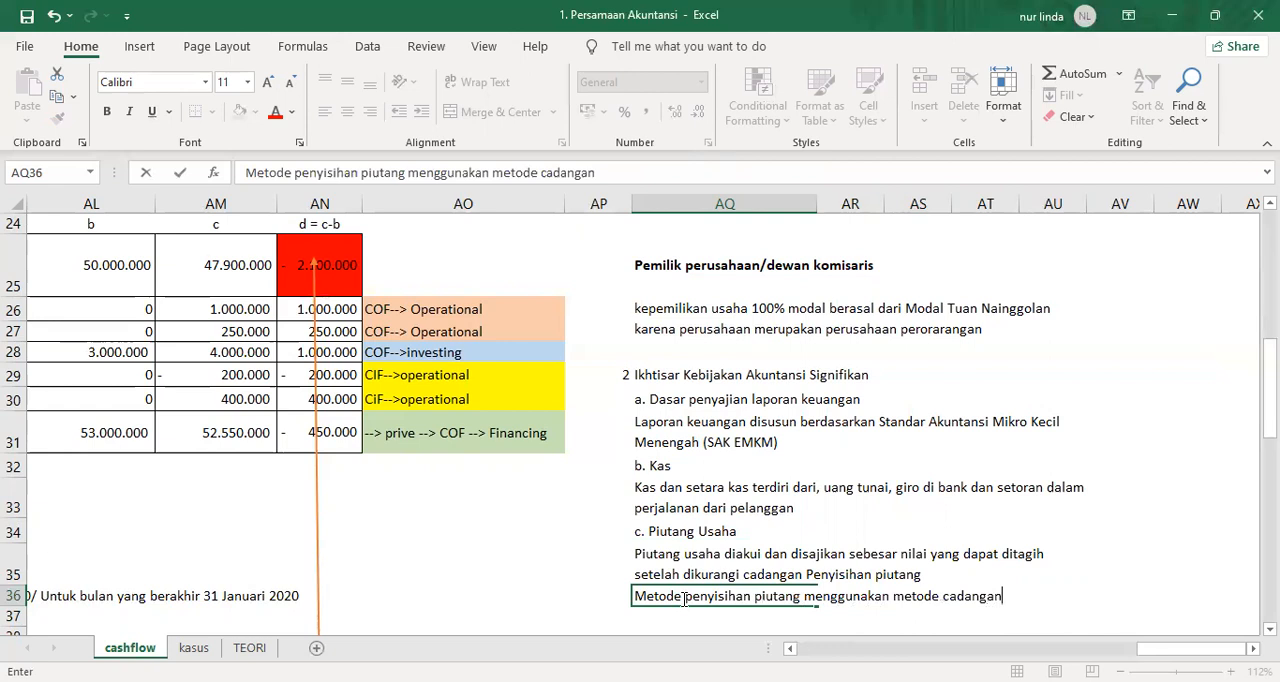
type(" penyisihan")
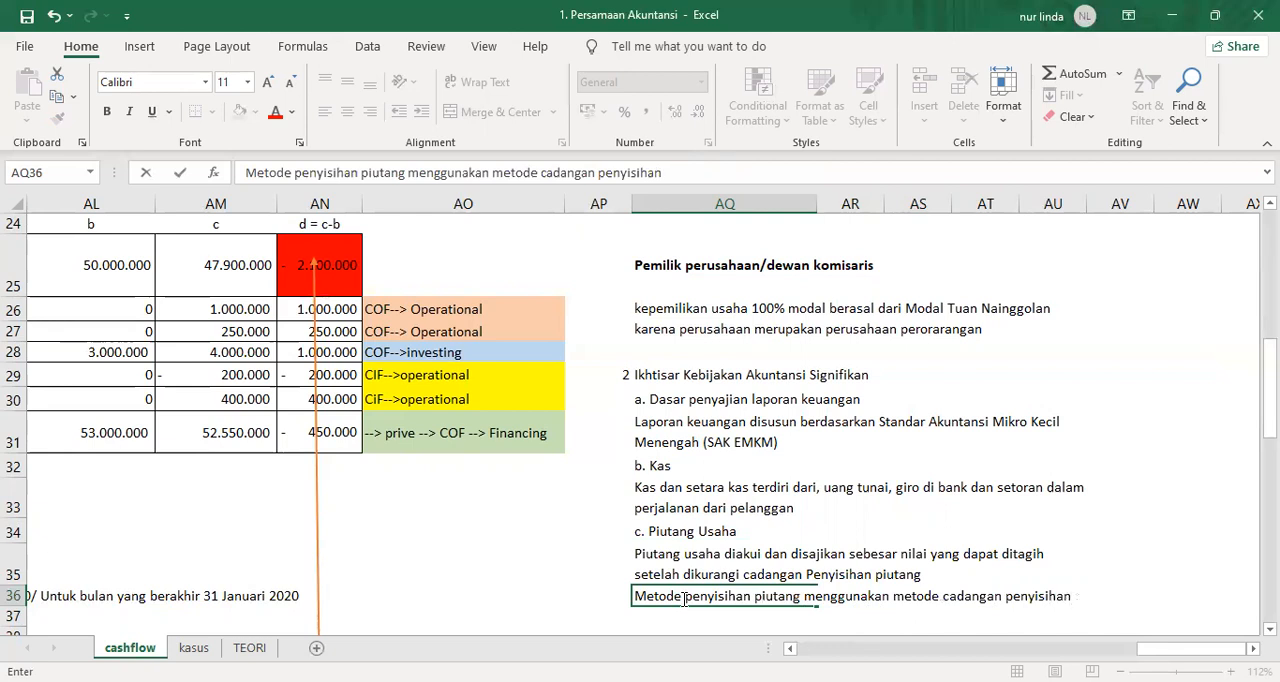
key("Return")
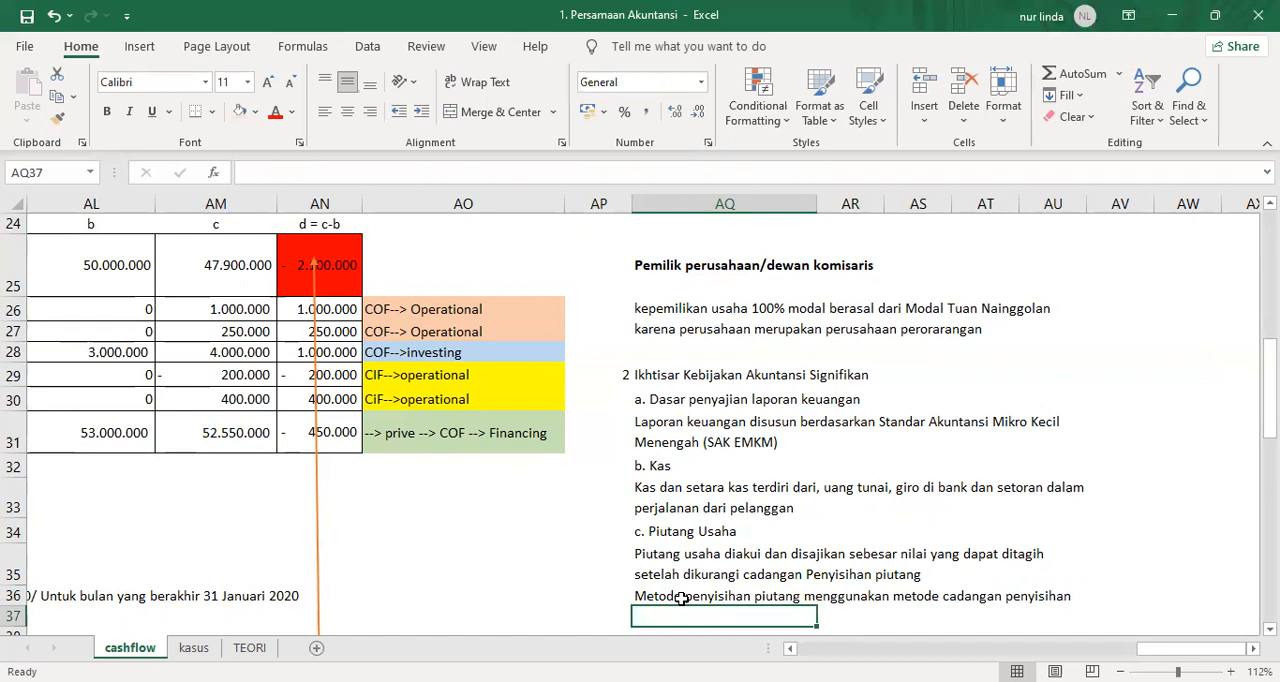
type("Pi")
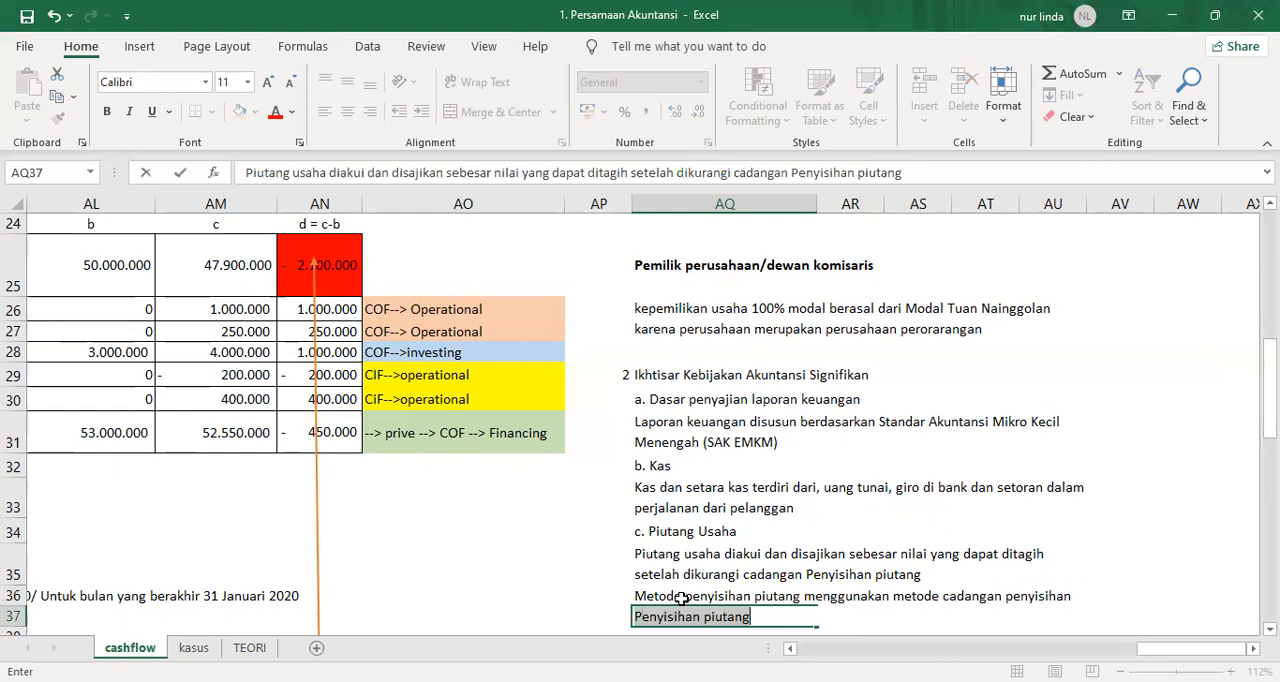
left_click(887, 624)
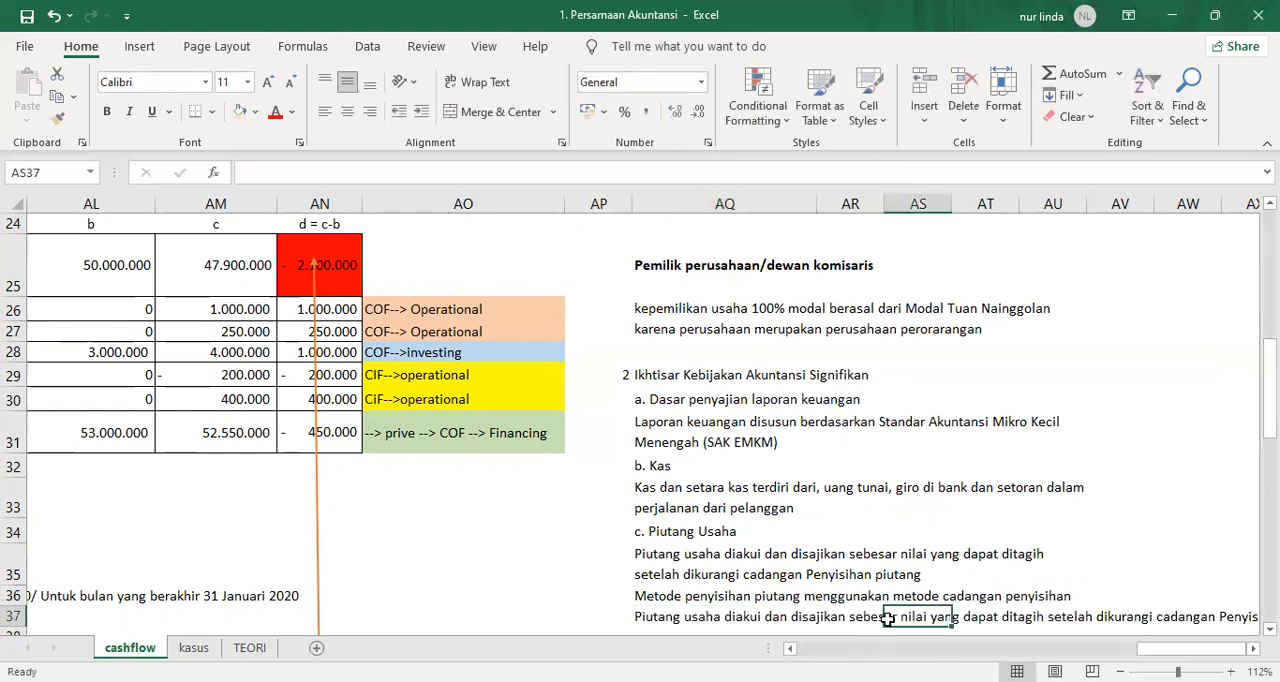
scroll(842, 596, "down", 2)
Replace the text in AQ37 with the receivables note "Piutang termasuk di dalamnya piutang yang berafiliasi dengan pemilik".
left_click(673, 447)
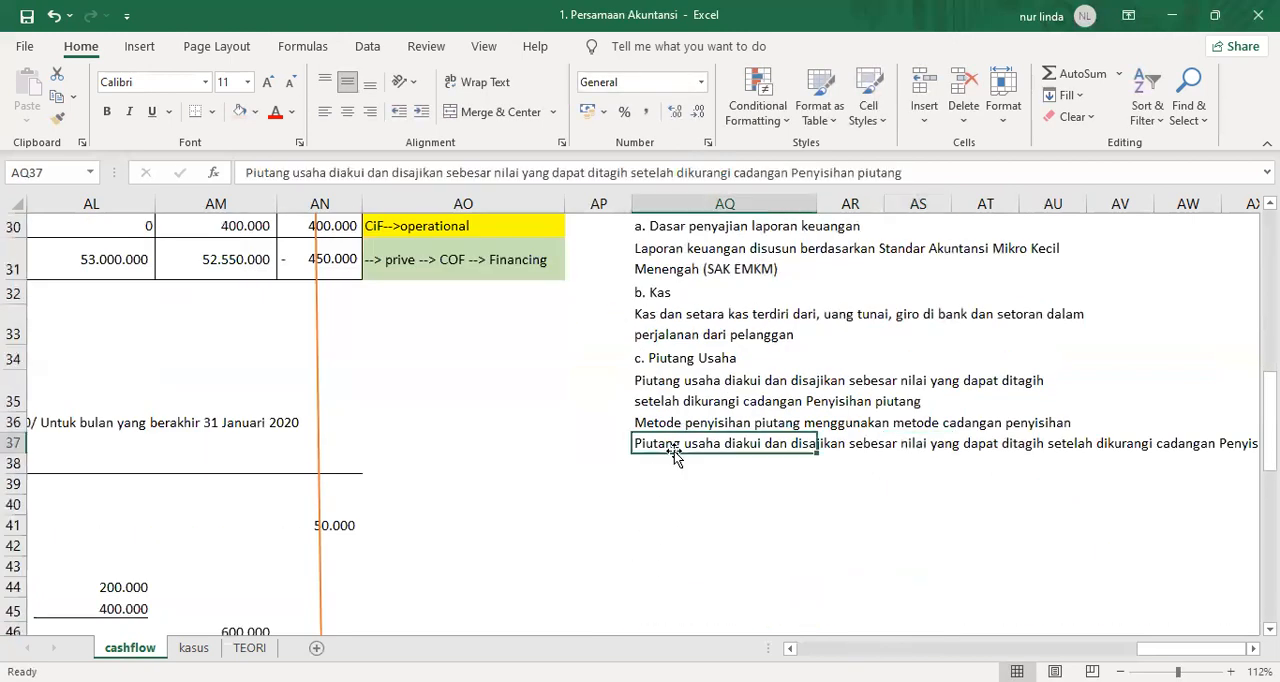
type("Piutang ter")
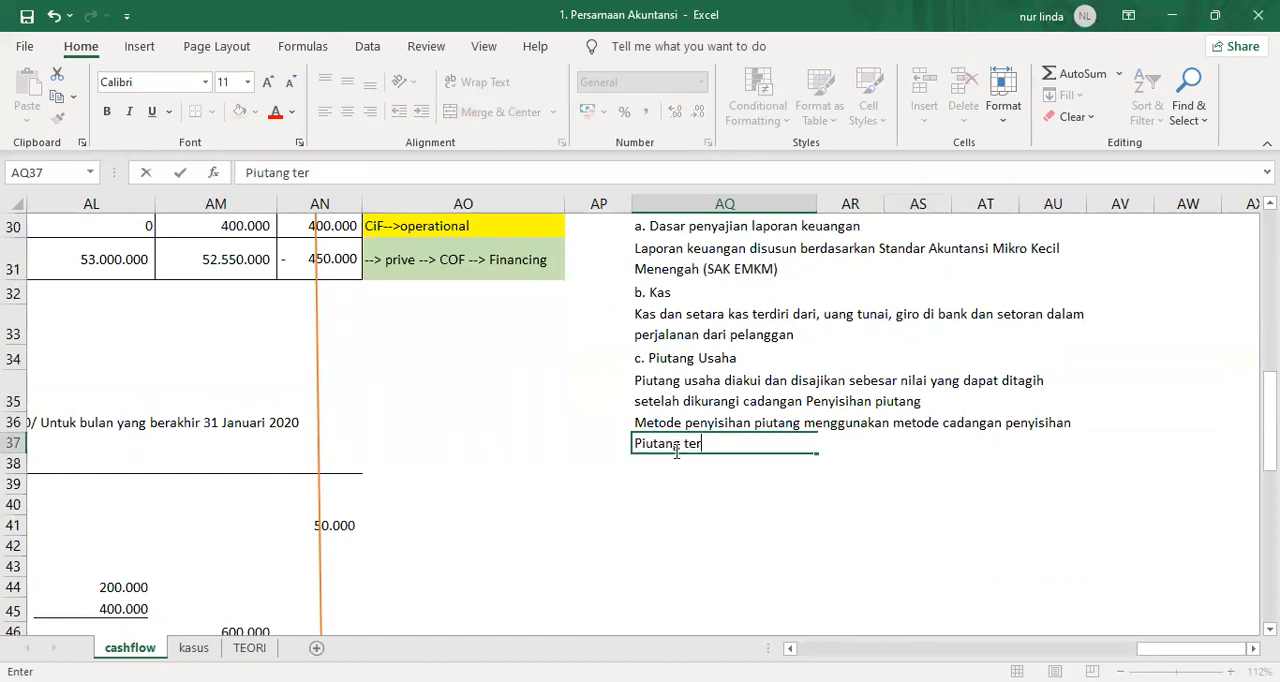
type("masuk di  dalamnya p")
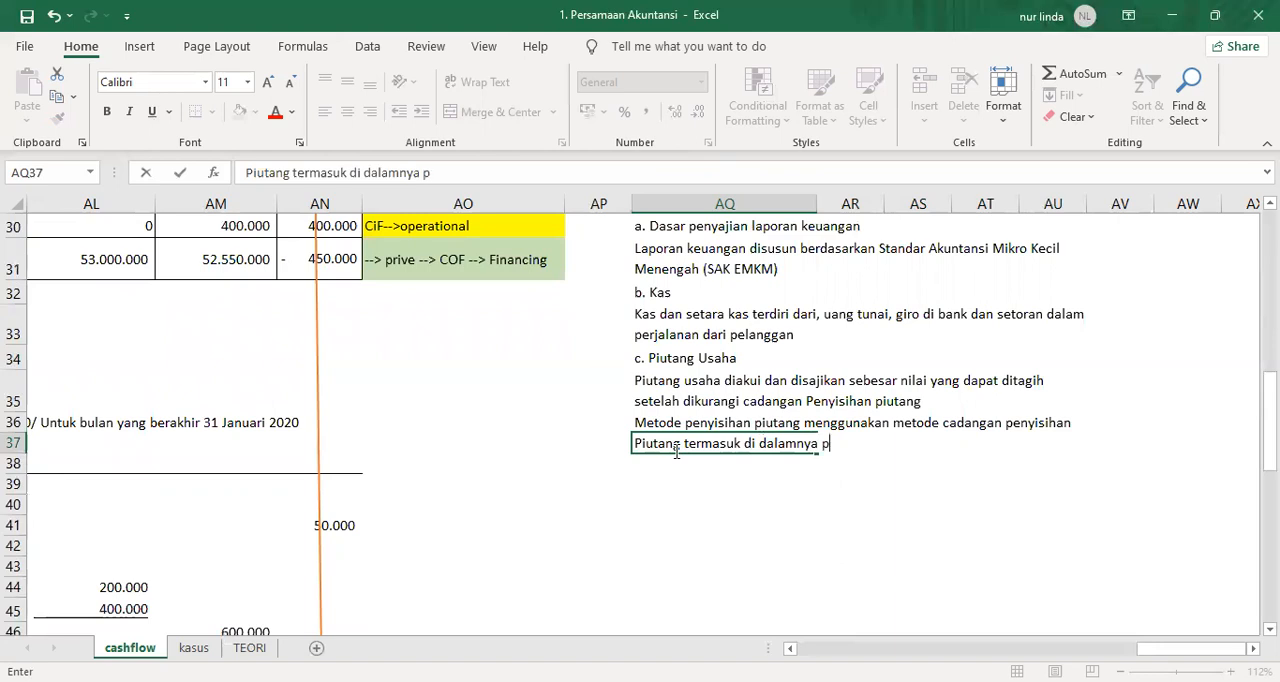
type("iutang yang b")
key("BackSpace")
type("ya")
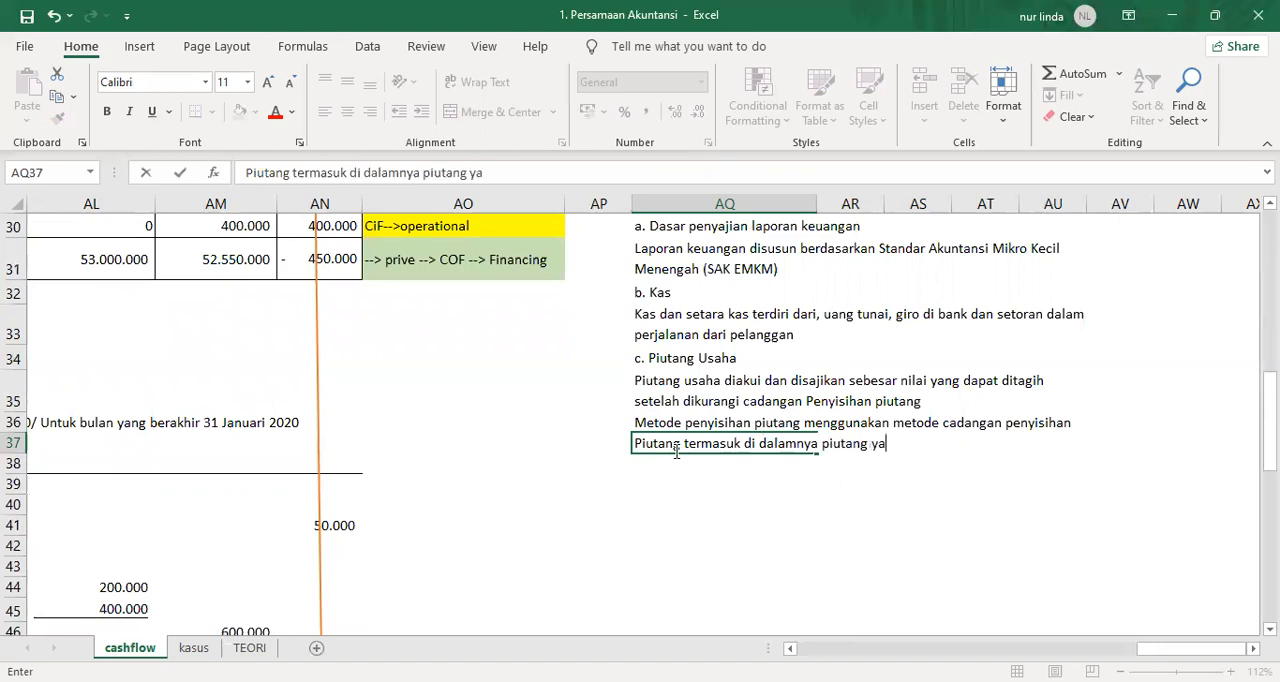
type("ng berafilias")
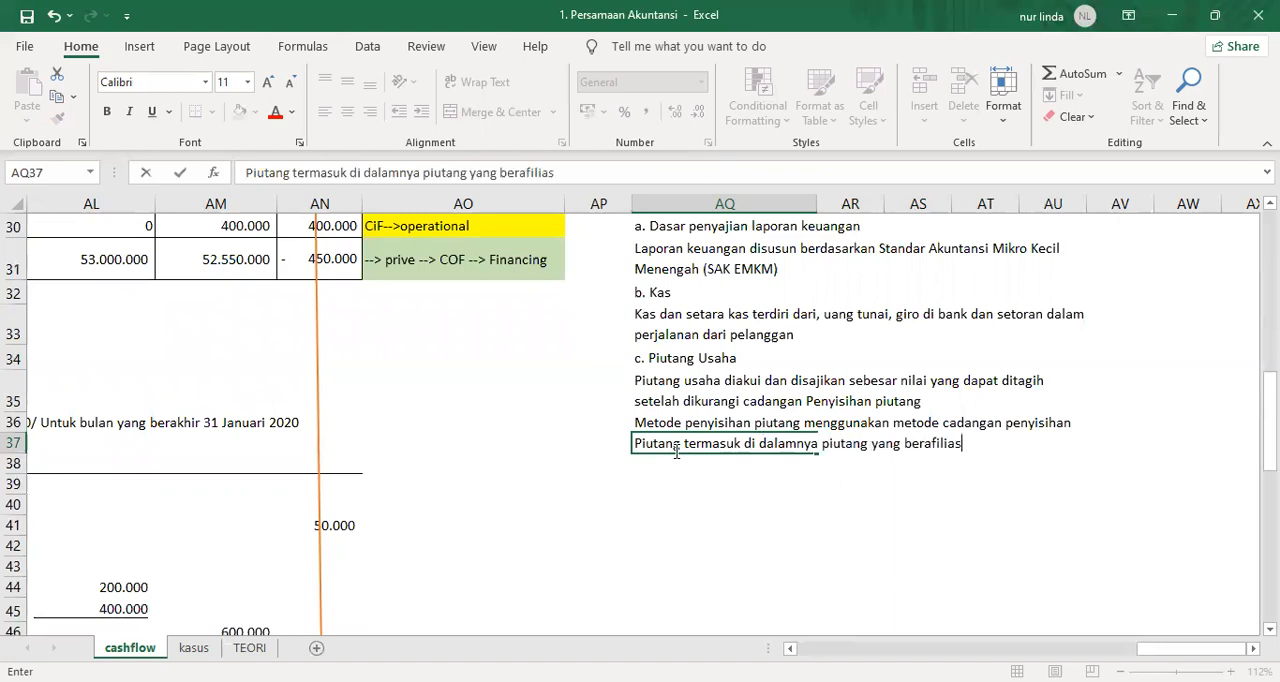
type("i dengan pemilik")
key("Return")
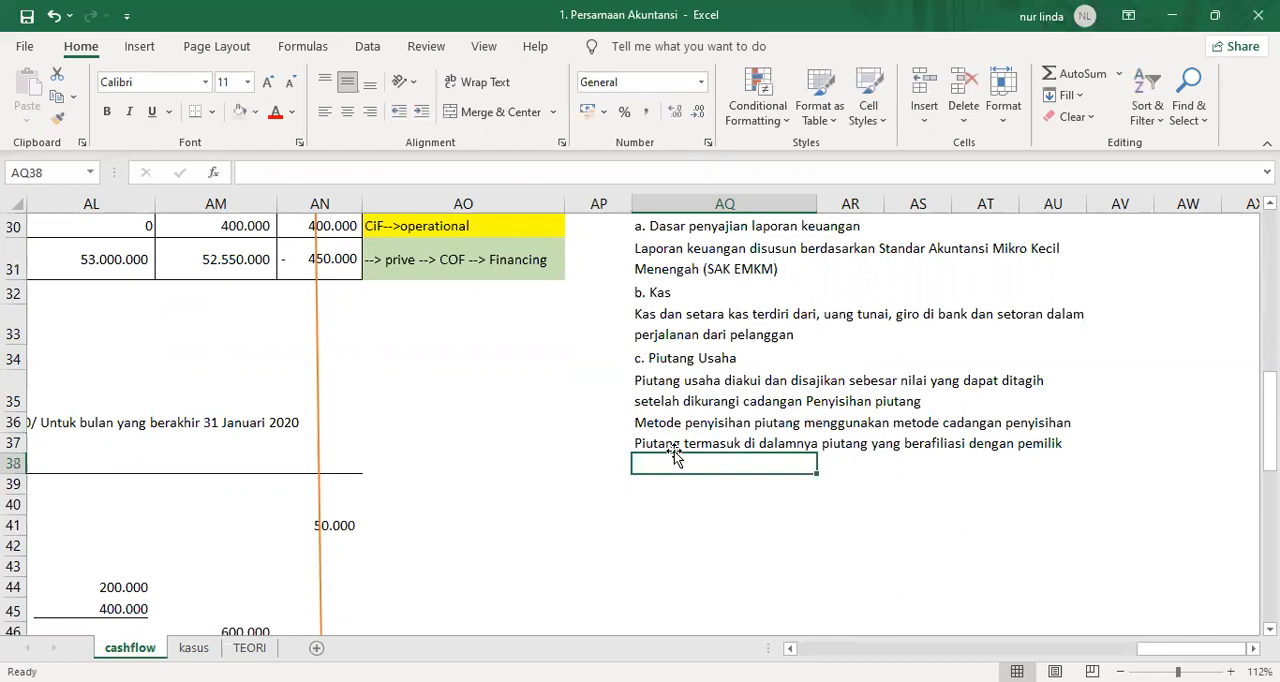
Make the headings "c. Piutang Usaha", "b. Kas" and "a. Dasar penyajian laporan keuangan" bold.
left_click(775, 356)
key("ctrl+b")
key("Up")
key("Up")
key("ctrl+b")
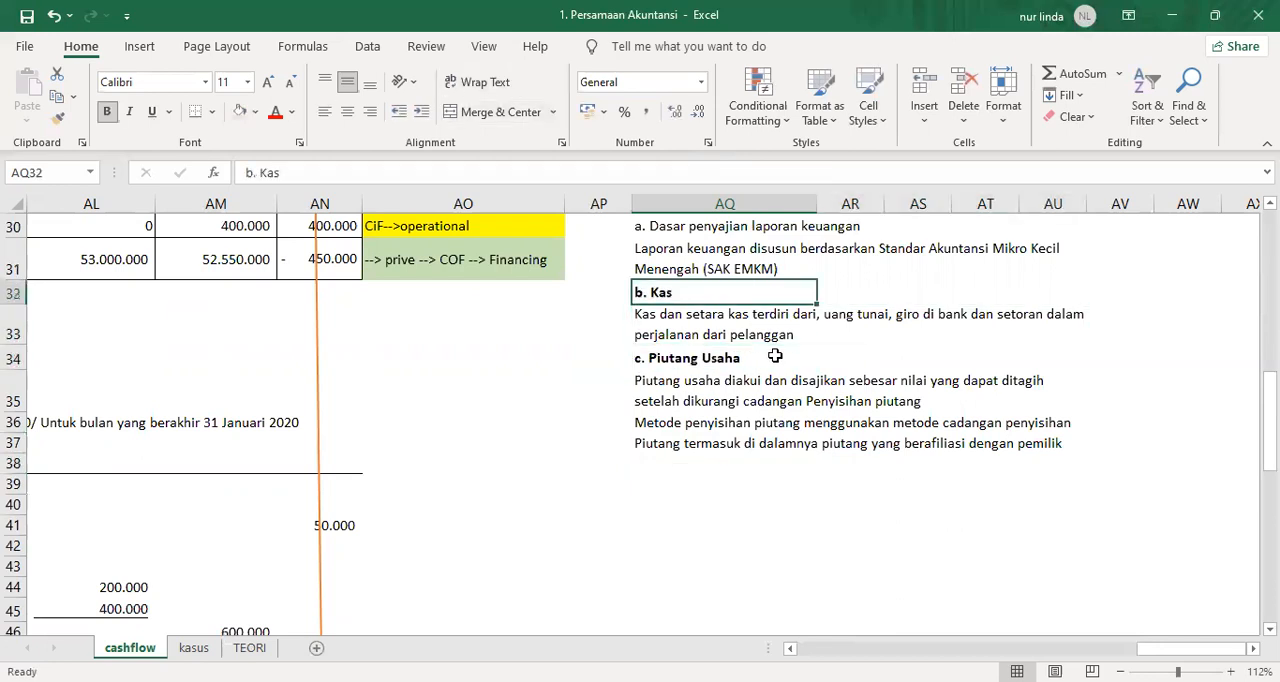
key("Up")
key("Up")
scroll(775, 356, "up", 1)
key("ctrl+b")
Enter the collection note "Piutang ditagih setiap 30 hari sekali" in AQ38 below the other receivables notes.
key("Down")
key("Down")
key("Down")
key("Down")
key("Down")
key("Down")
key("Down")
key("Down")
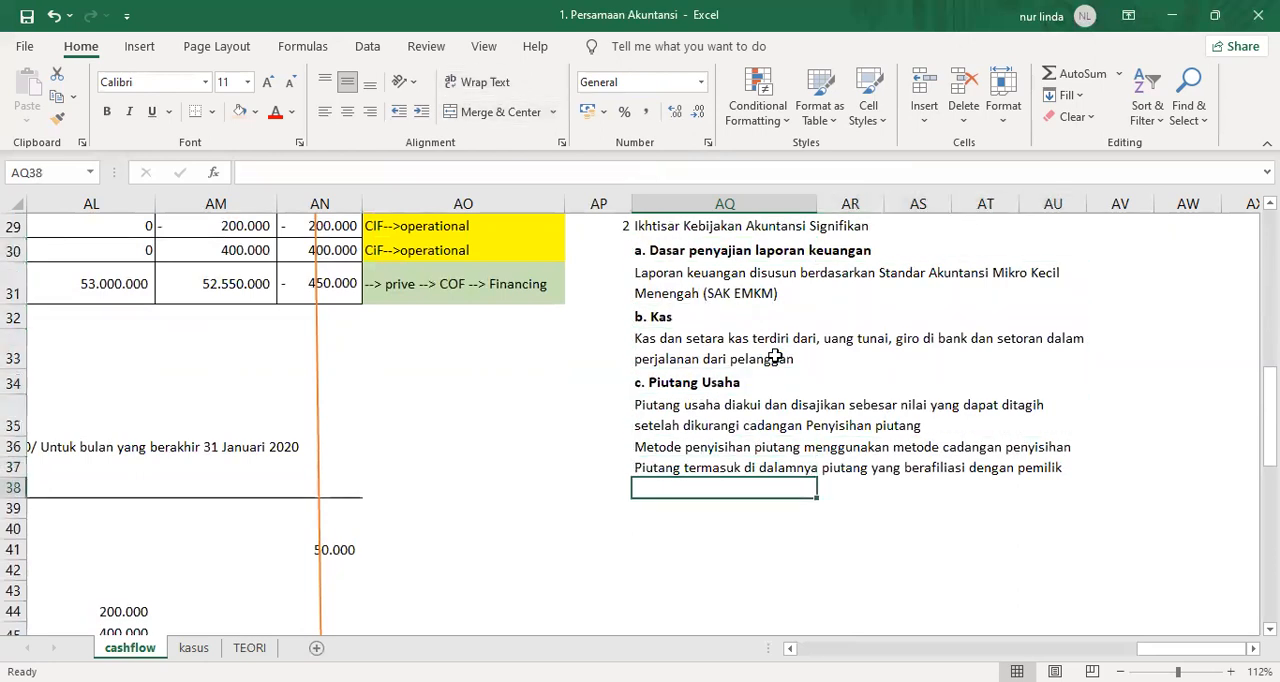
type("Piutang ")
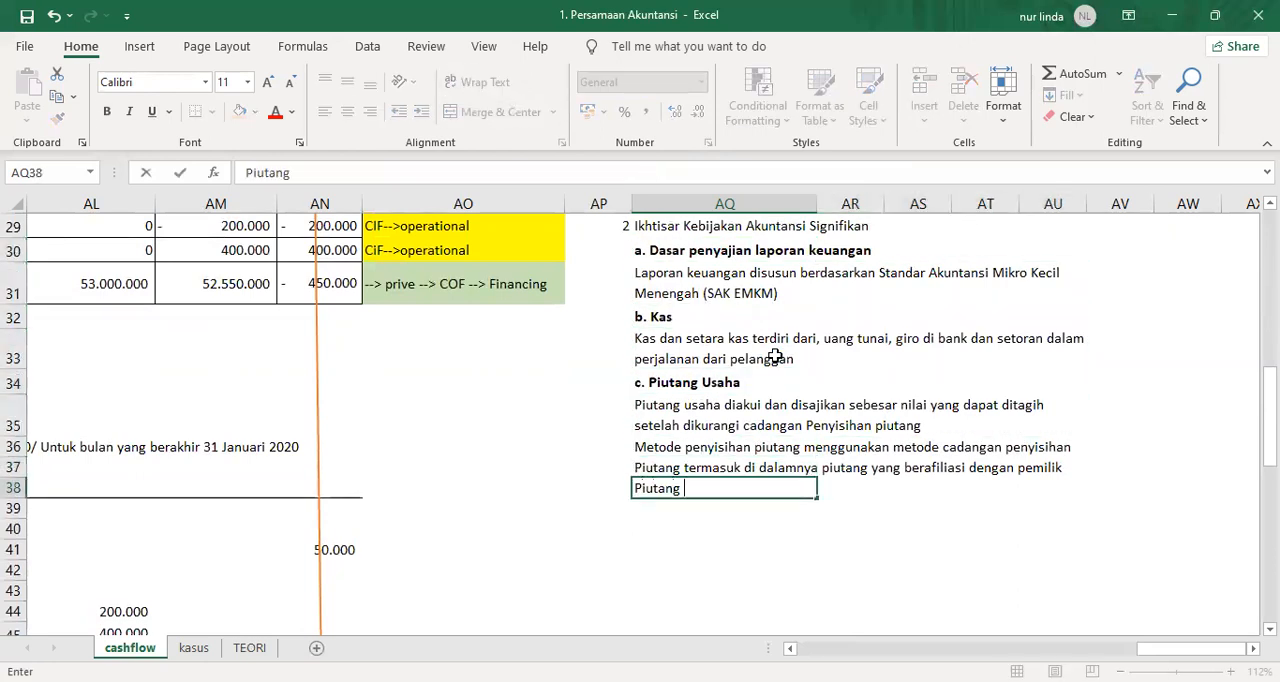
type("ditagih setiap 30 hari sekal")
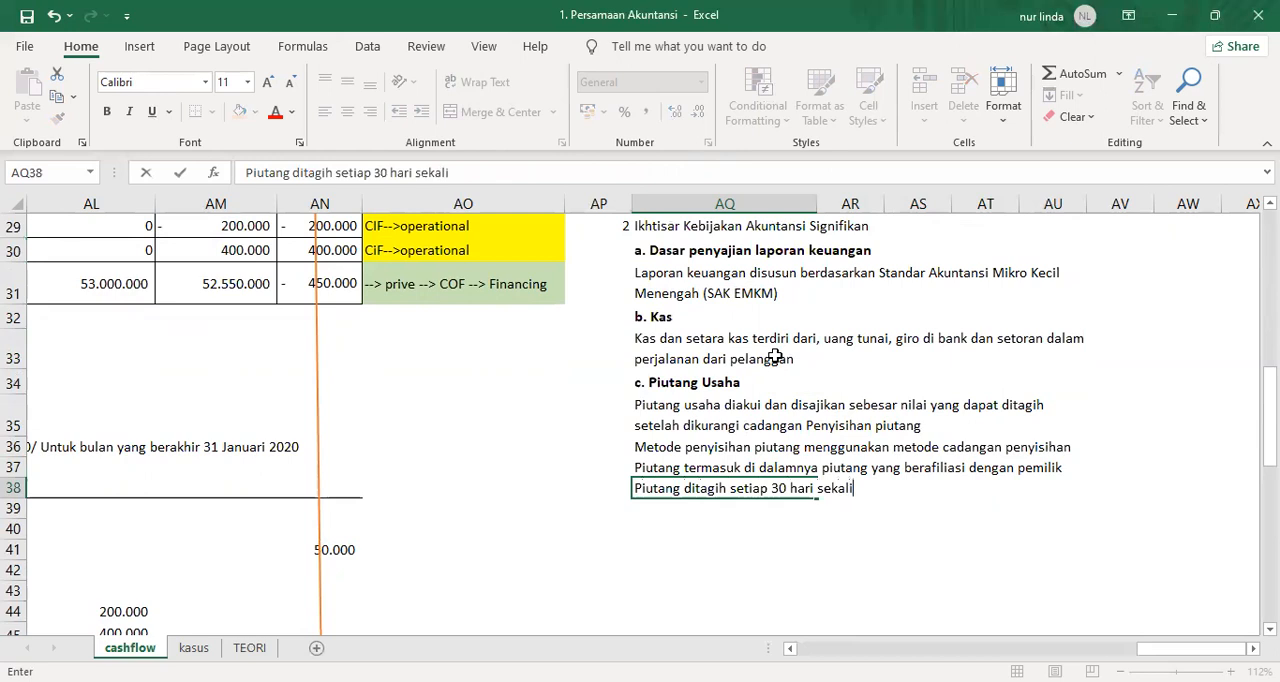
type("i")
key("Return")
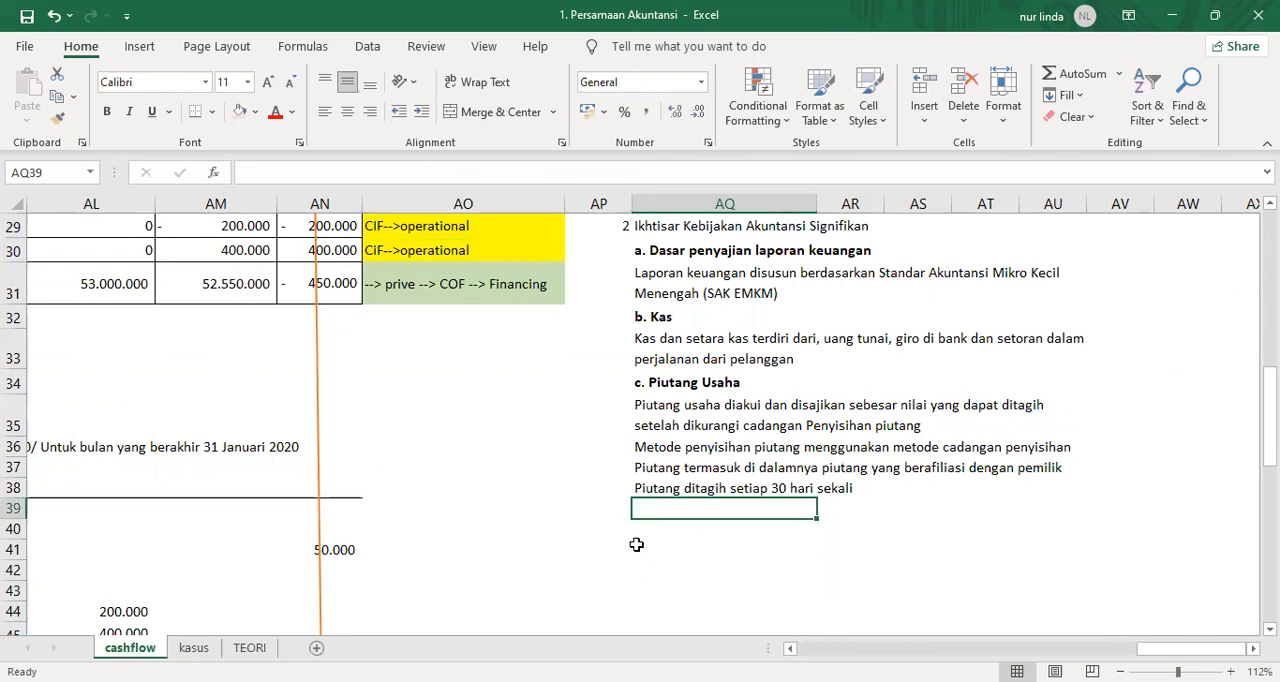
Add the heading "d. Aset tetap" in AQ39 and make it bold.
type("d. As")
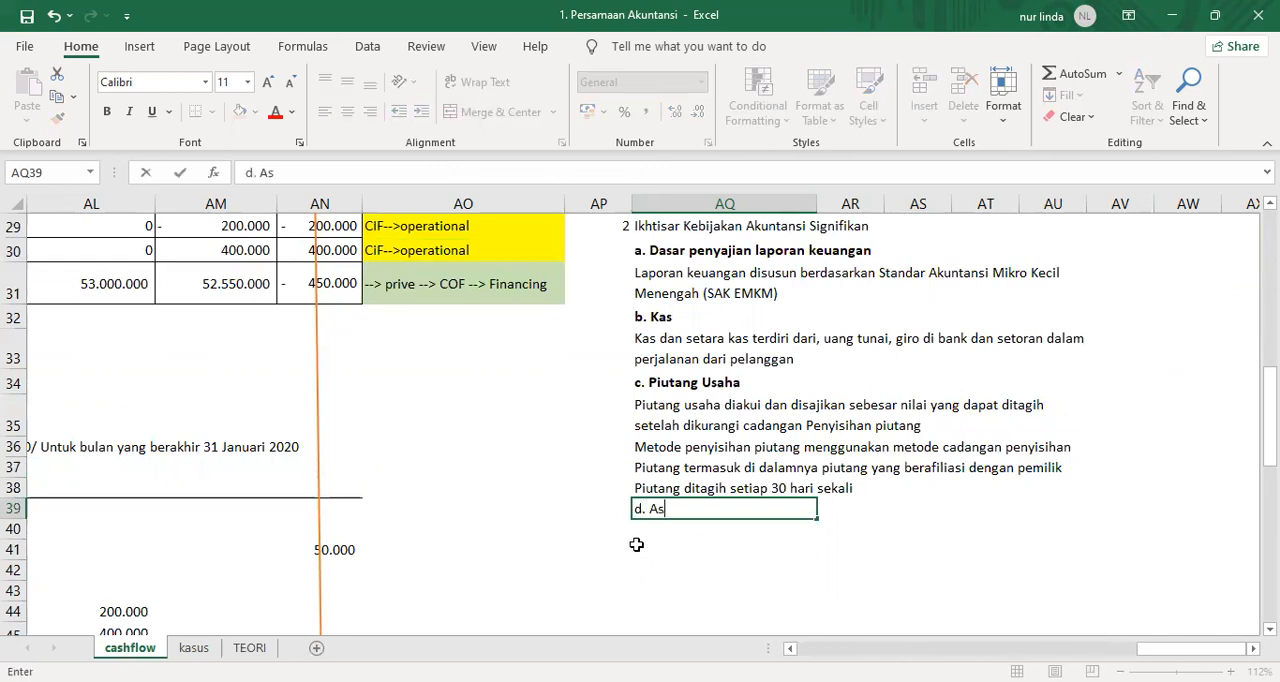
type("et tetap")
key("Return")
key("Up")
key("ctrl+b")
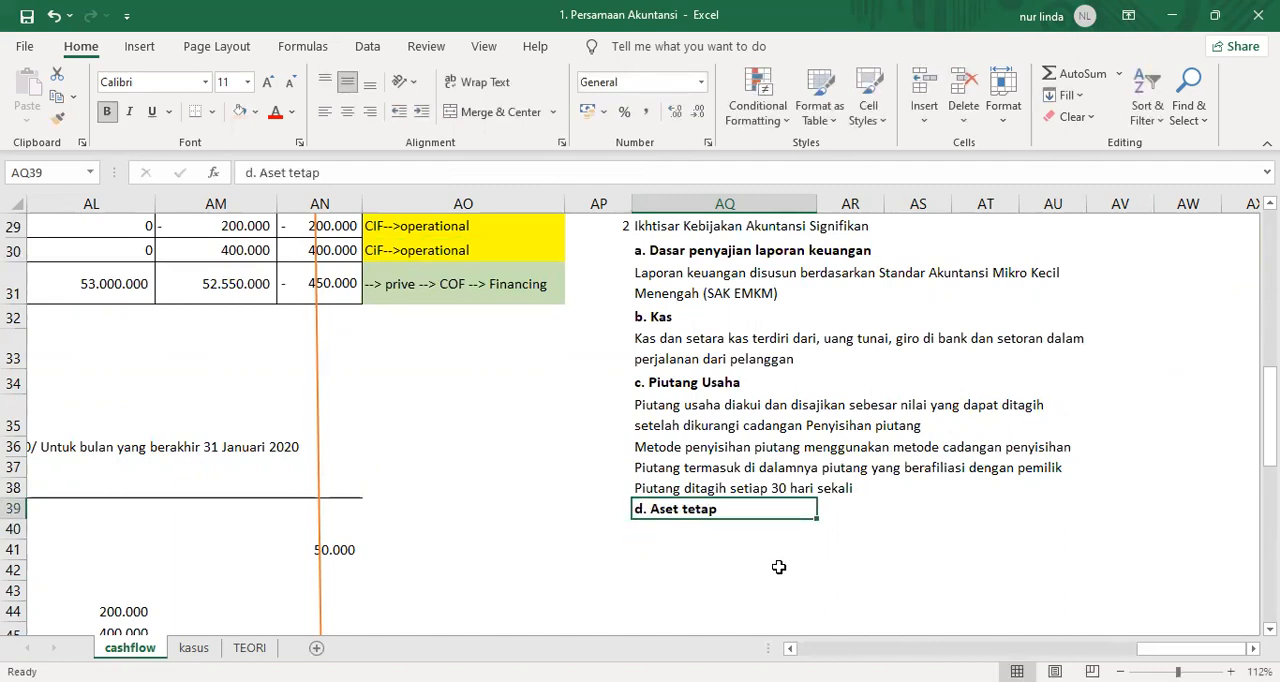
Enter the first fixed-asset note "1. Aset tetap disajikan dengan nilai wajar aset tetap" in AQ40.
left_click(674, 535)
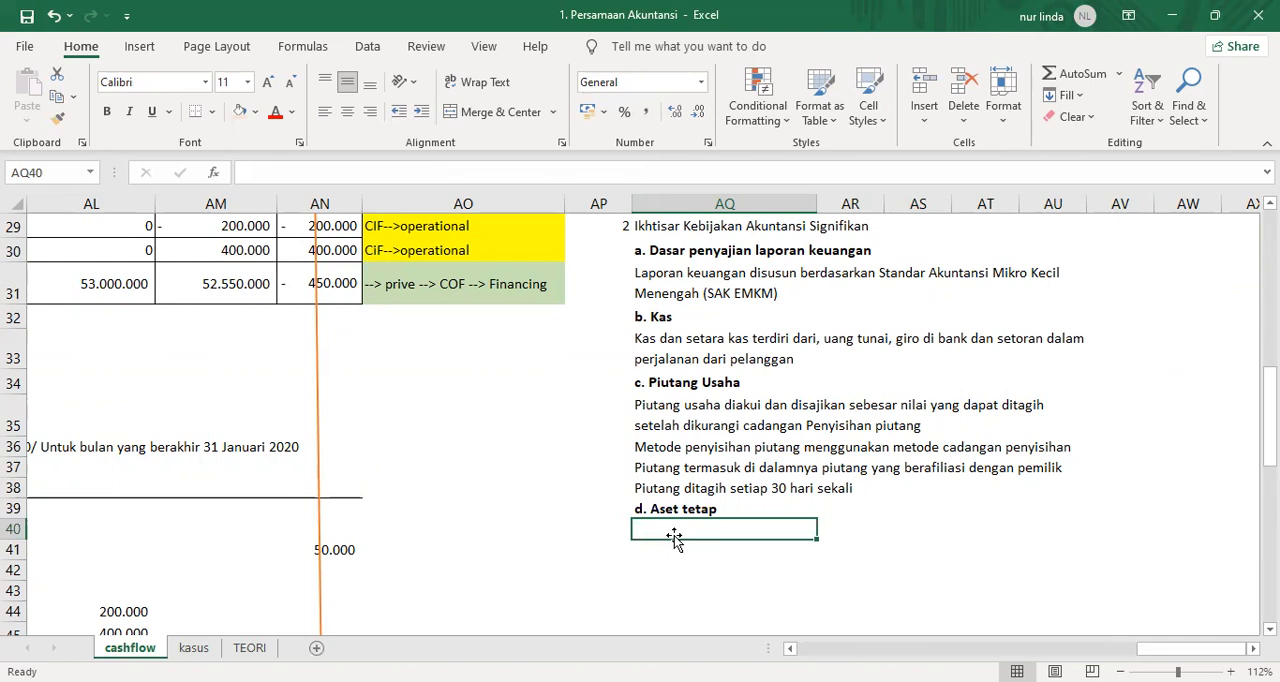
type("1. Aset tet")
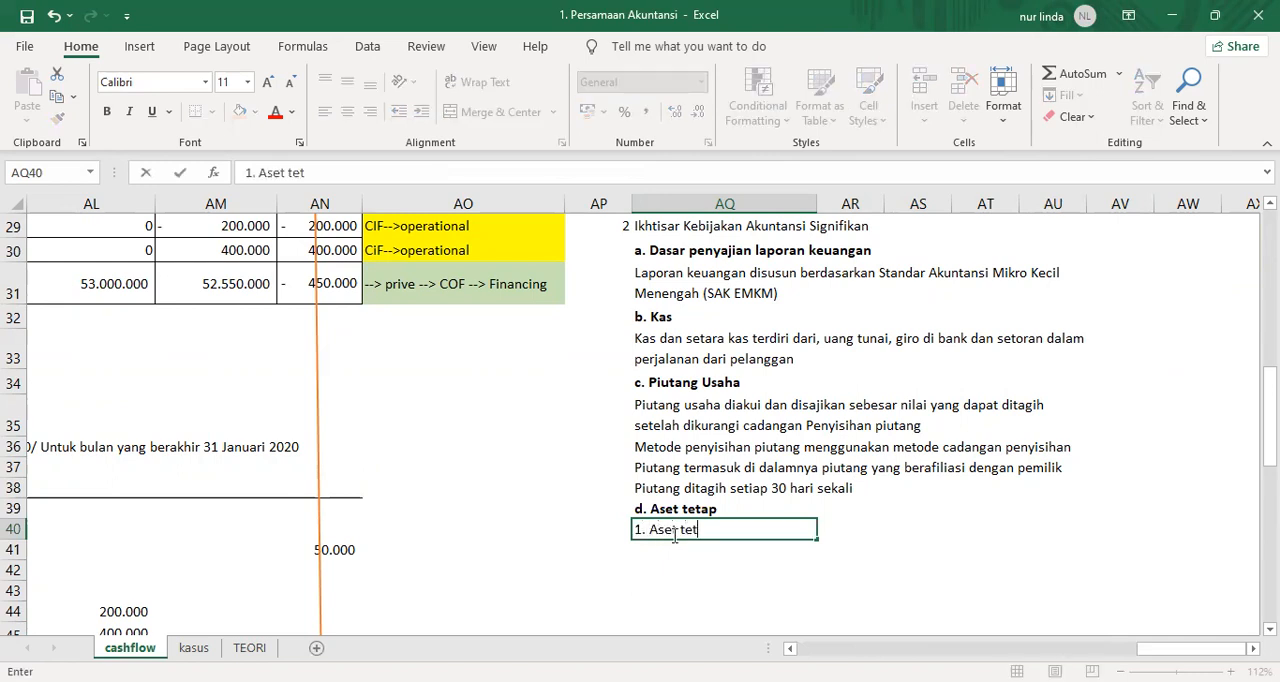
type("ap disajikan dengan nilai pero")
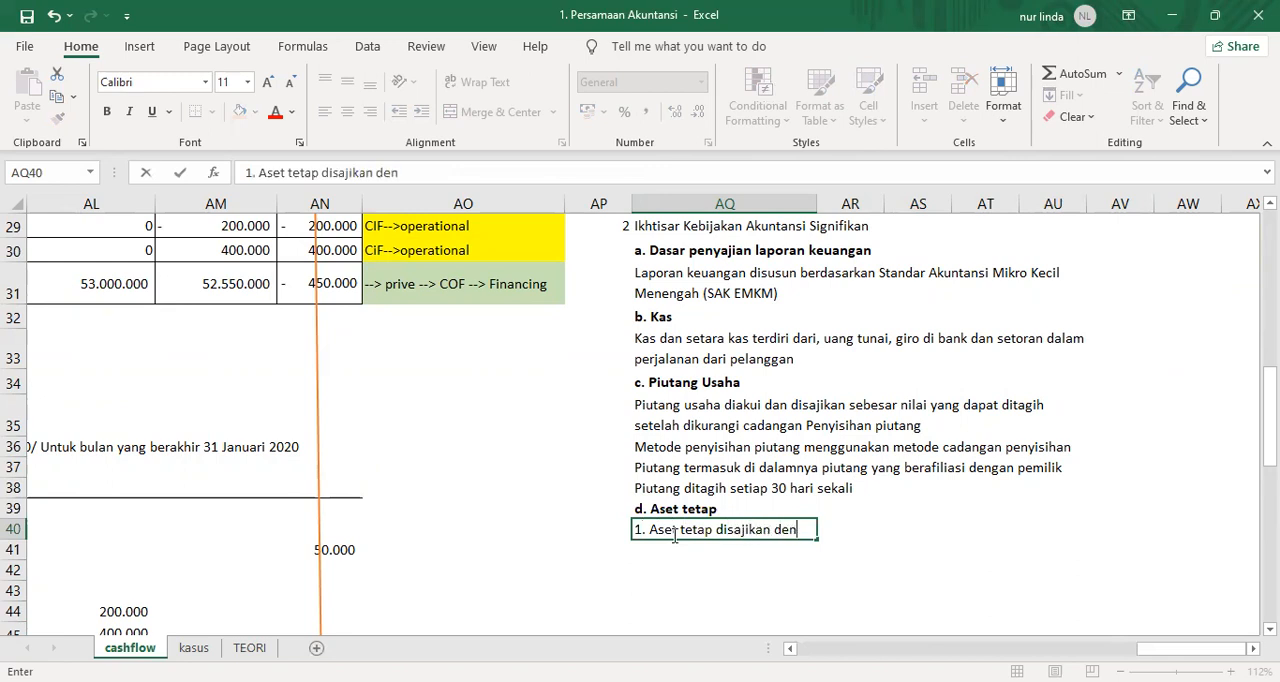
key("BackSpace")
key("BackSpace")
key("BackSpace")
key("BackSpace")
type("wa")
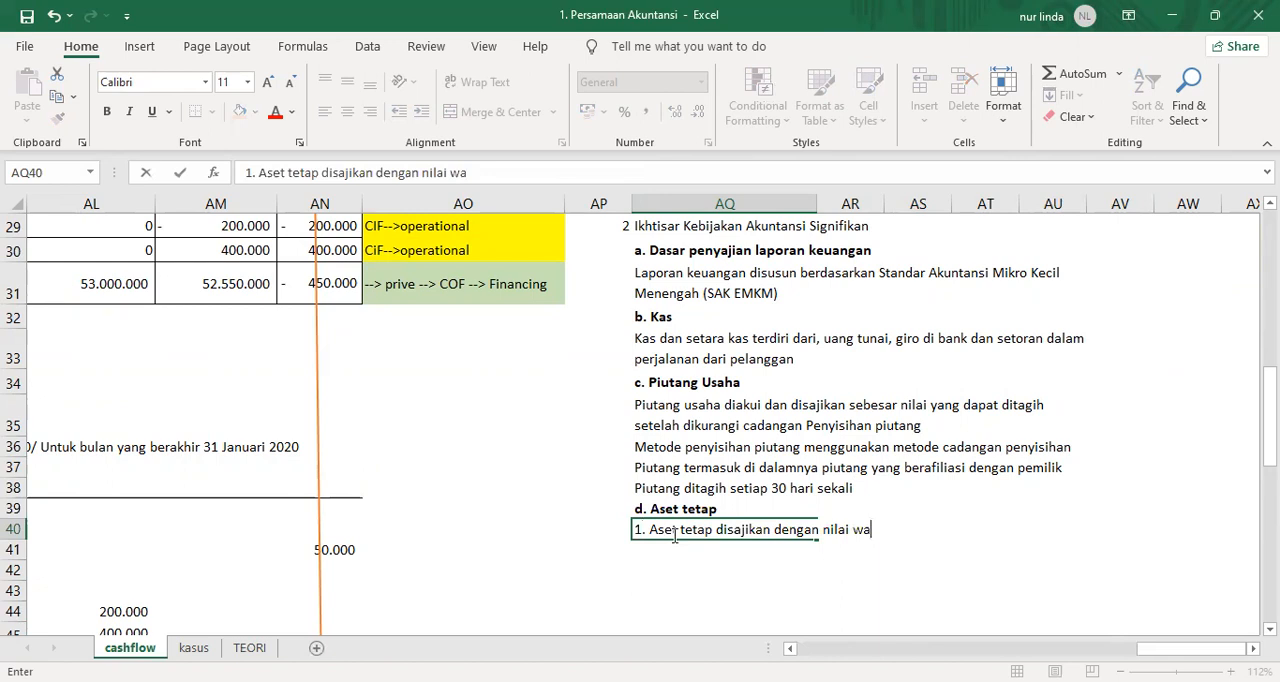
type("jar aset tetap")
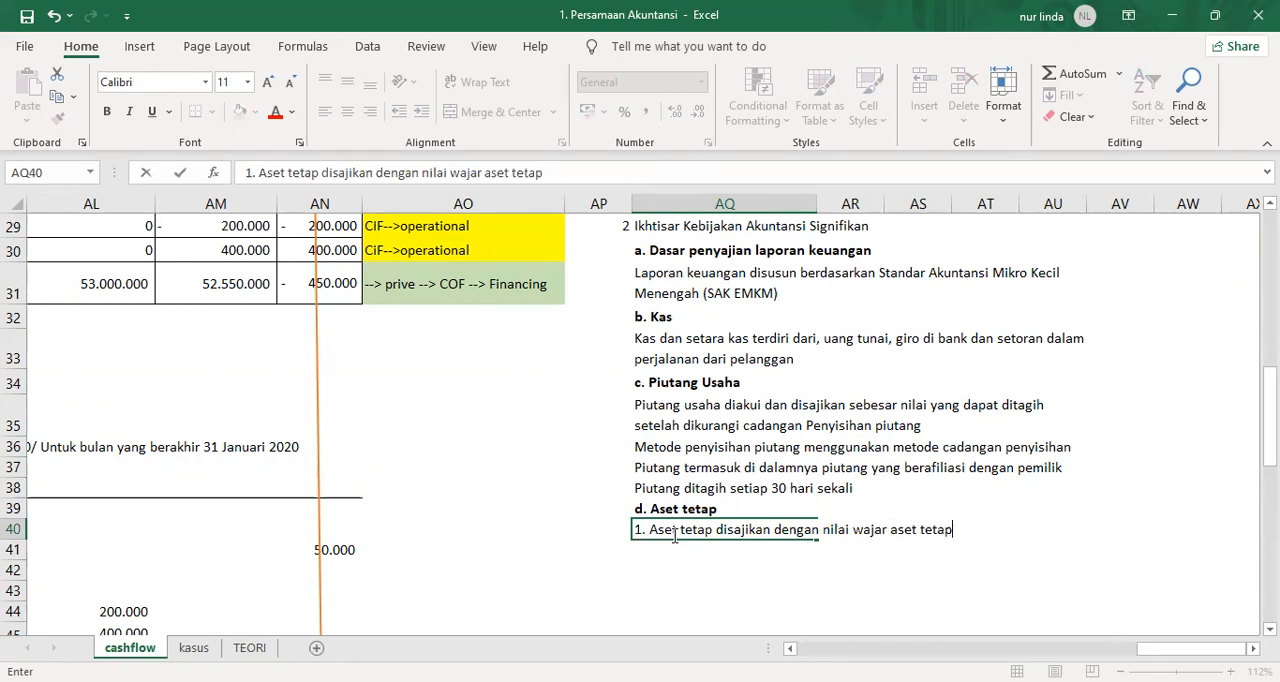
key("Return")
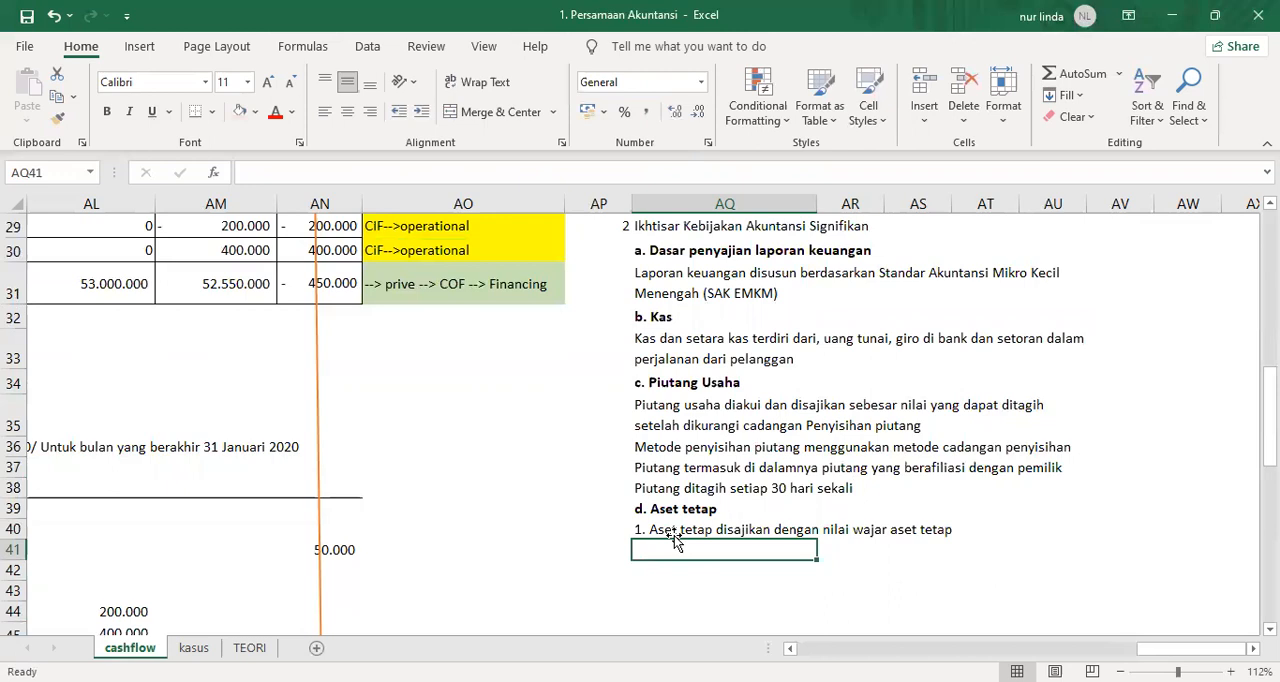
type("2")
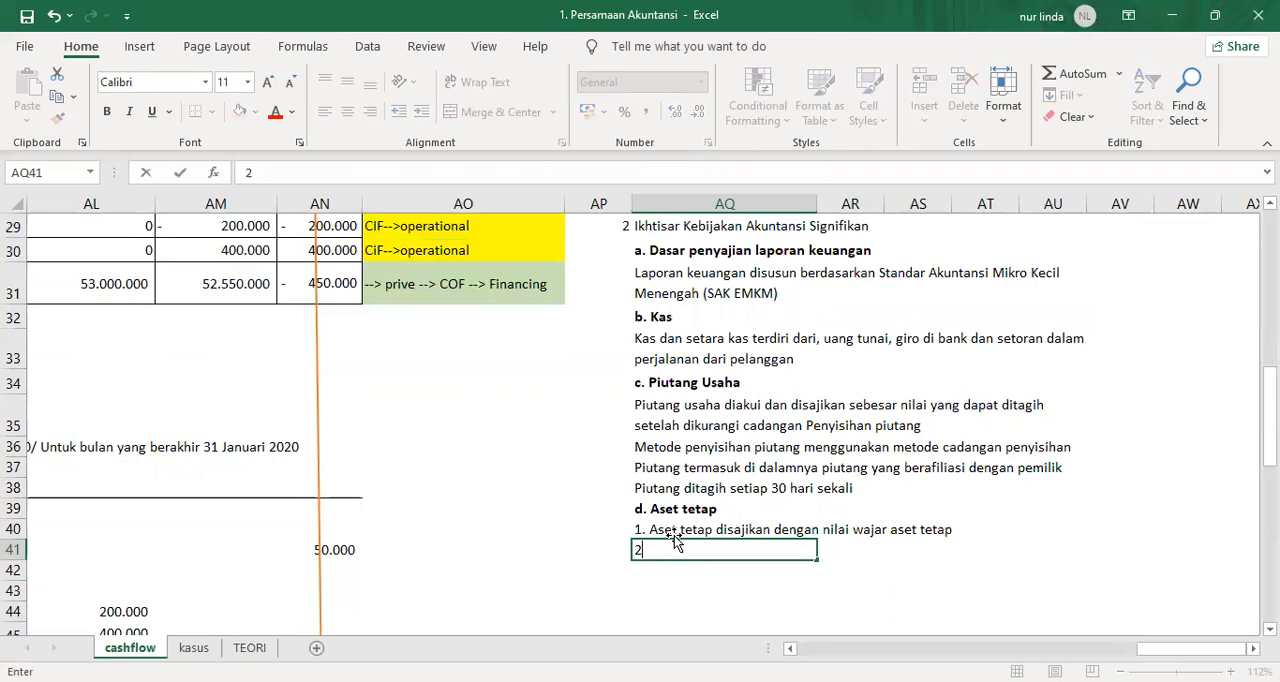
type(". nilai wajar")
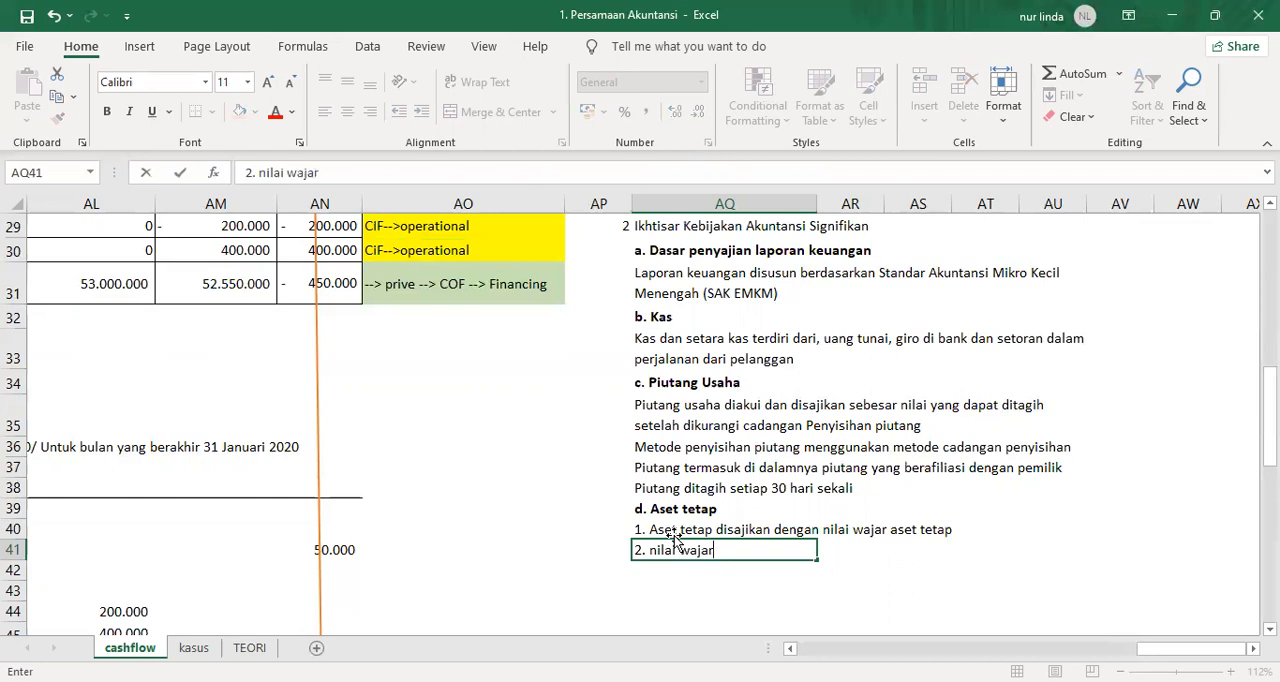
key("Escape")
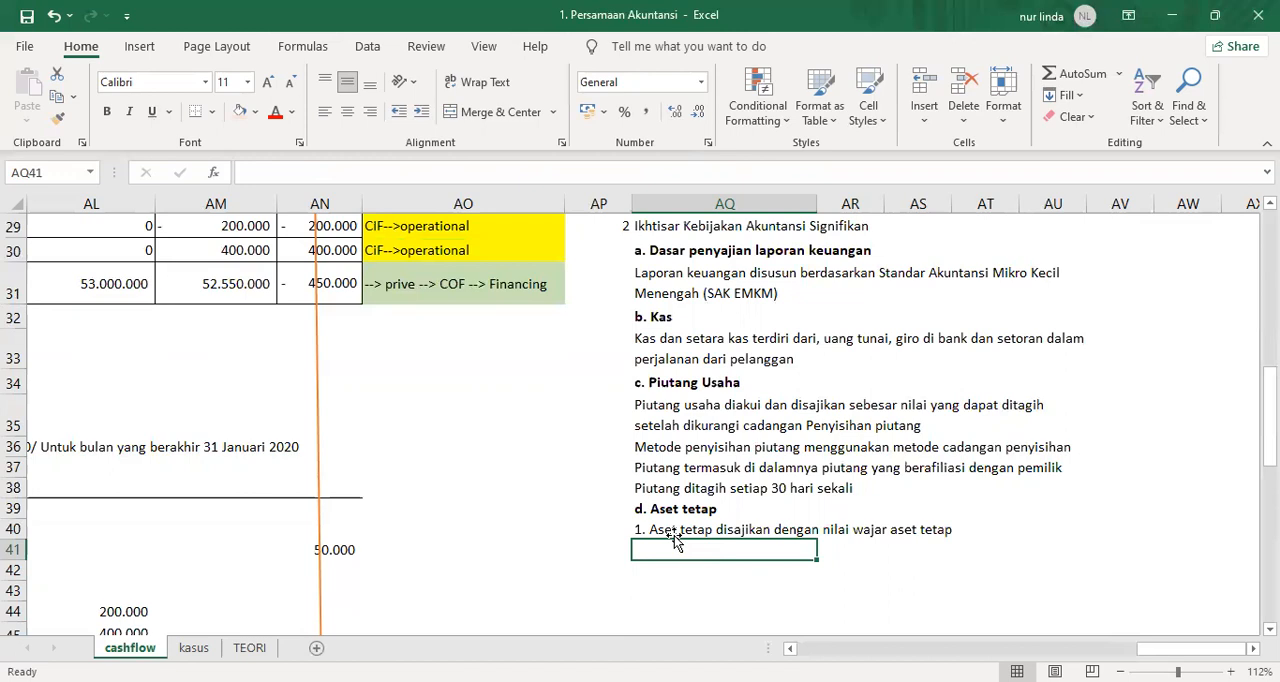
Enter the depreciation note "2. Aset tetap disusutkan dengan menggunakan metode garis lurus" in AQ41.
type("2. Ase")
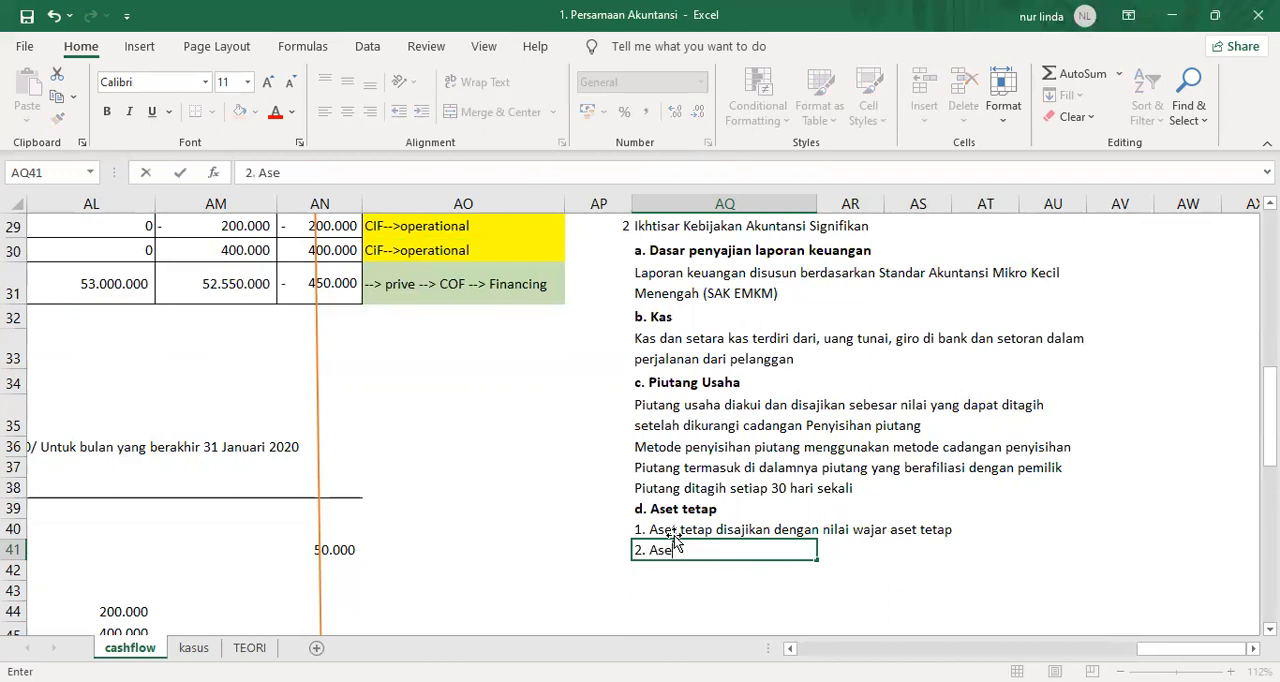
type("t tetap disus")
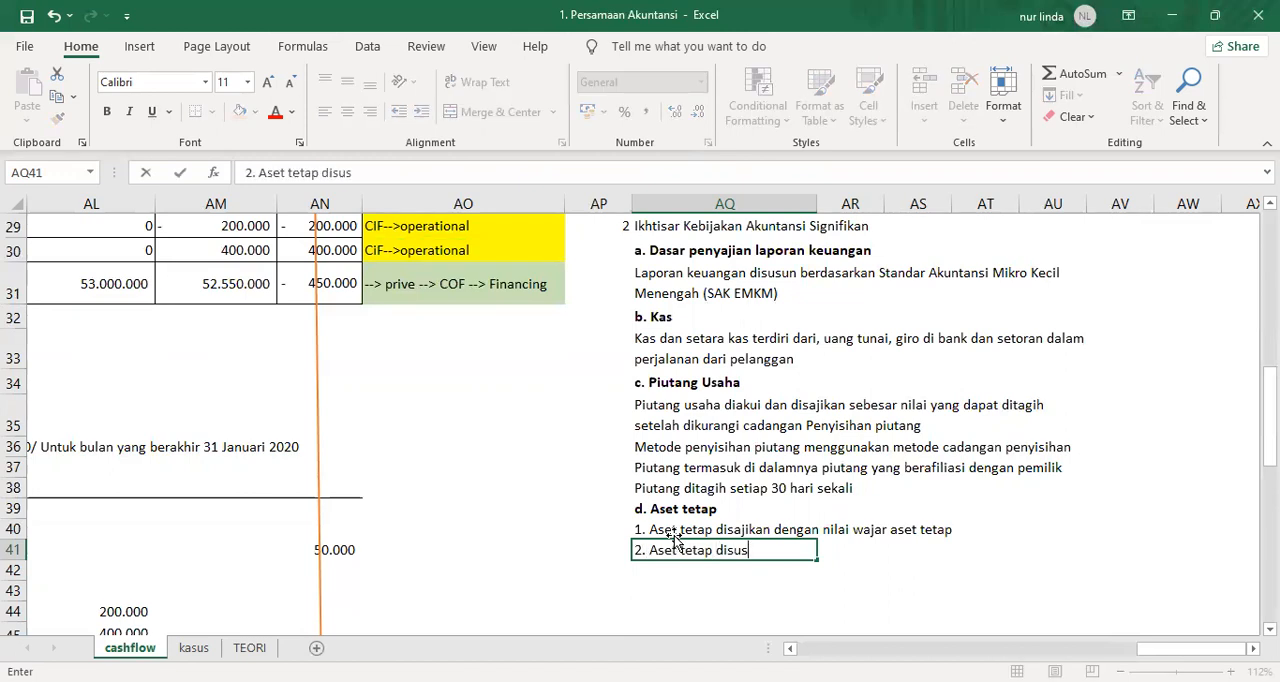
type("utkan dengan ")
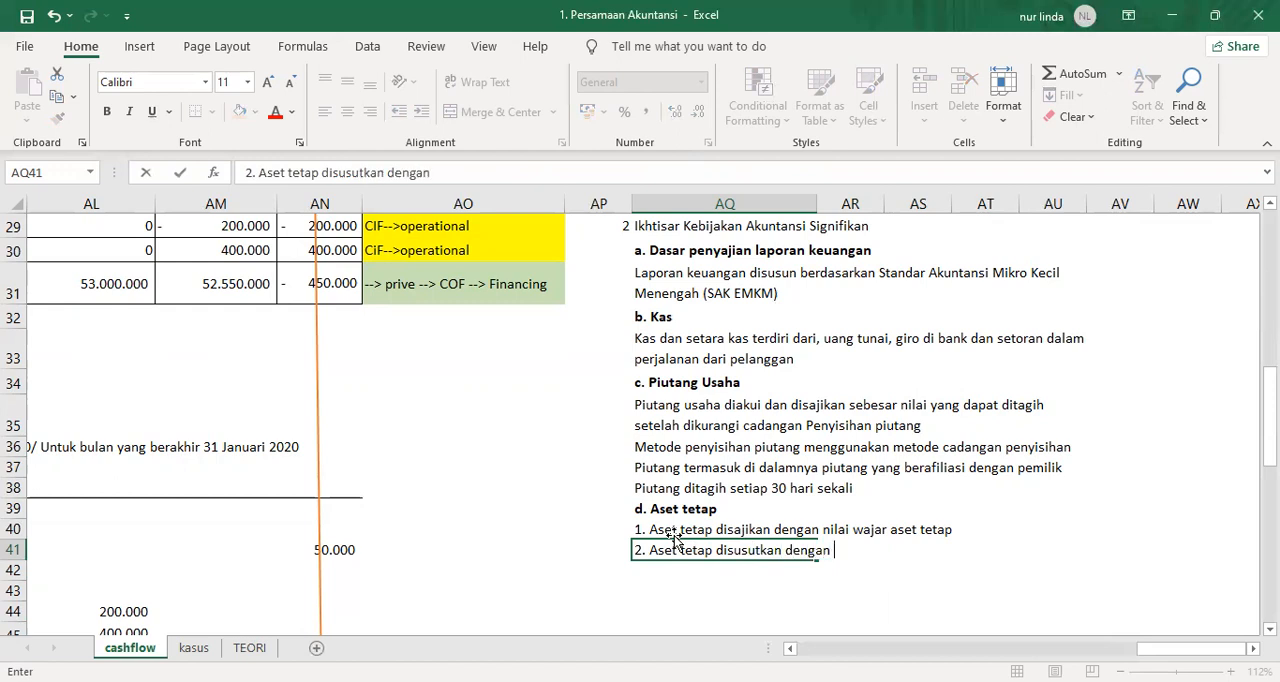
type("menggunakan met")
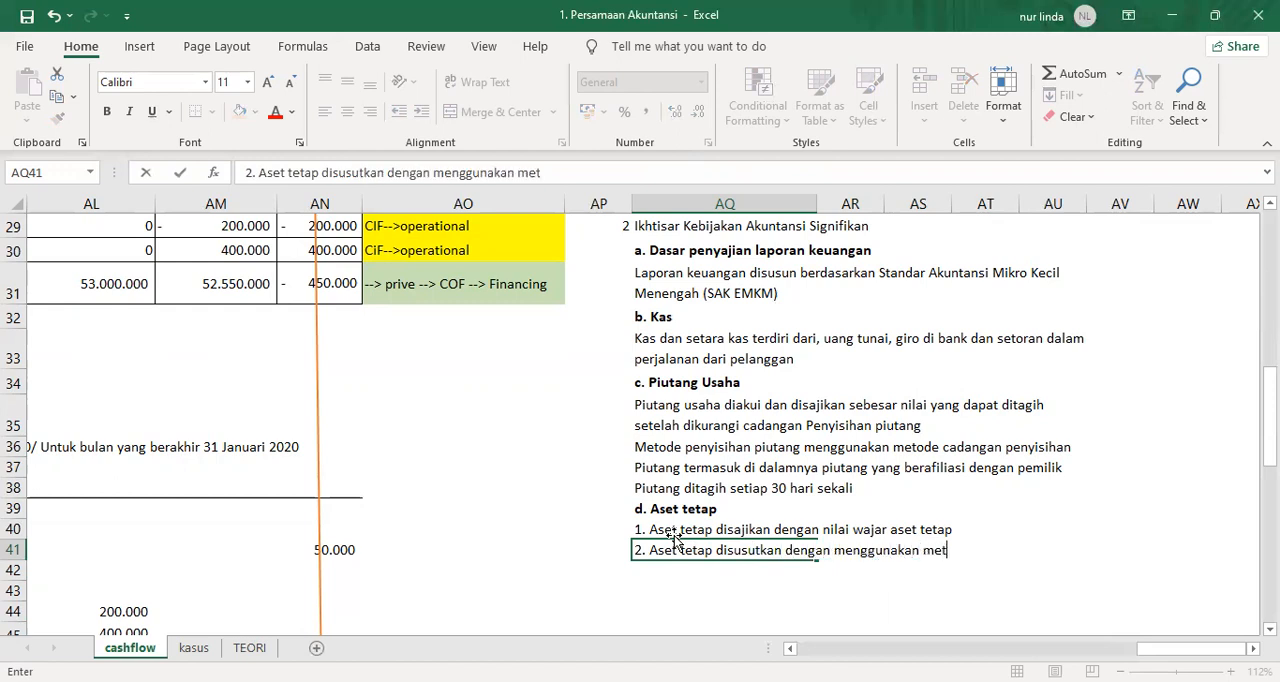
type("ode garis lurus")
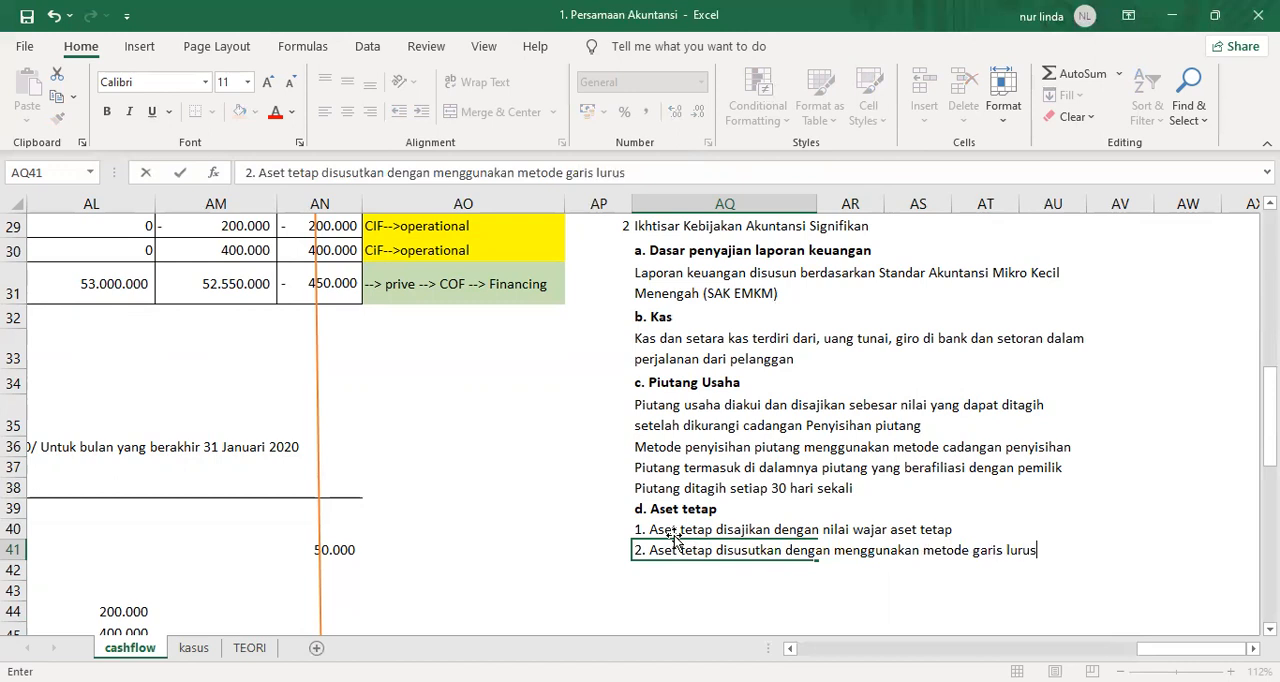
key("Return")
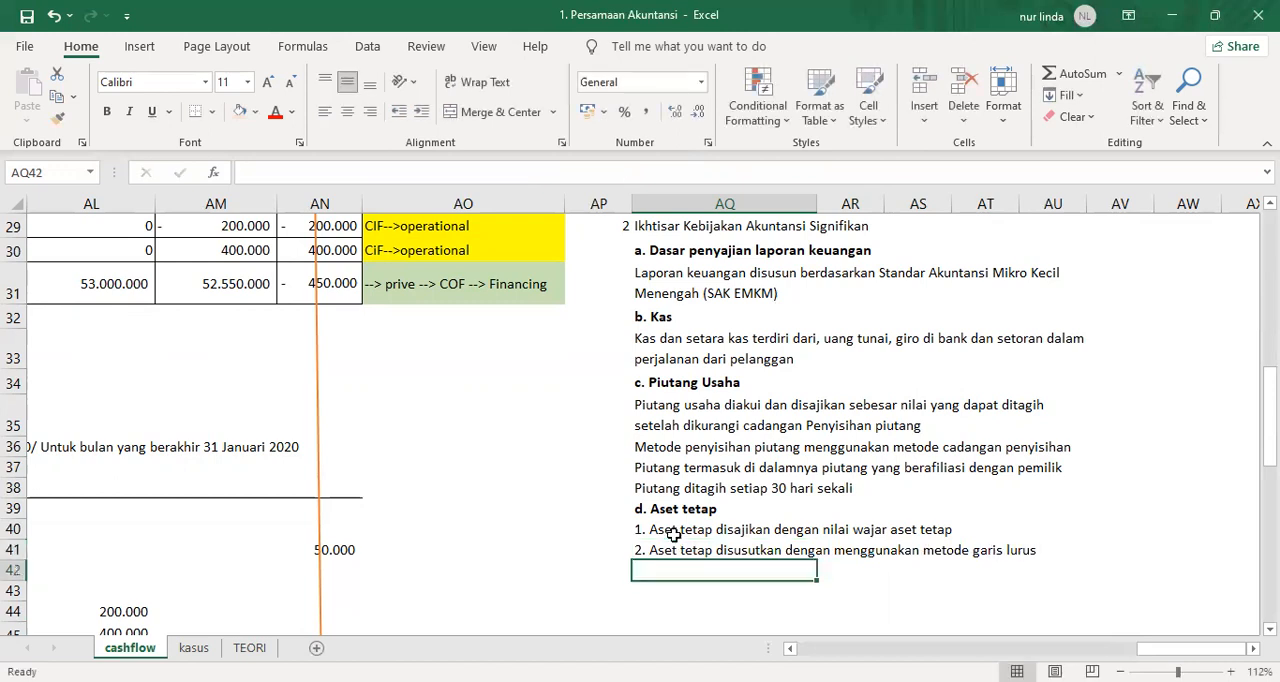
Move the straight-line depreciation note from AQ41 down to AQ42.
key("Up")
key("ctrl+x")
key("Down")
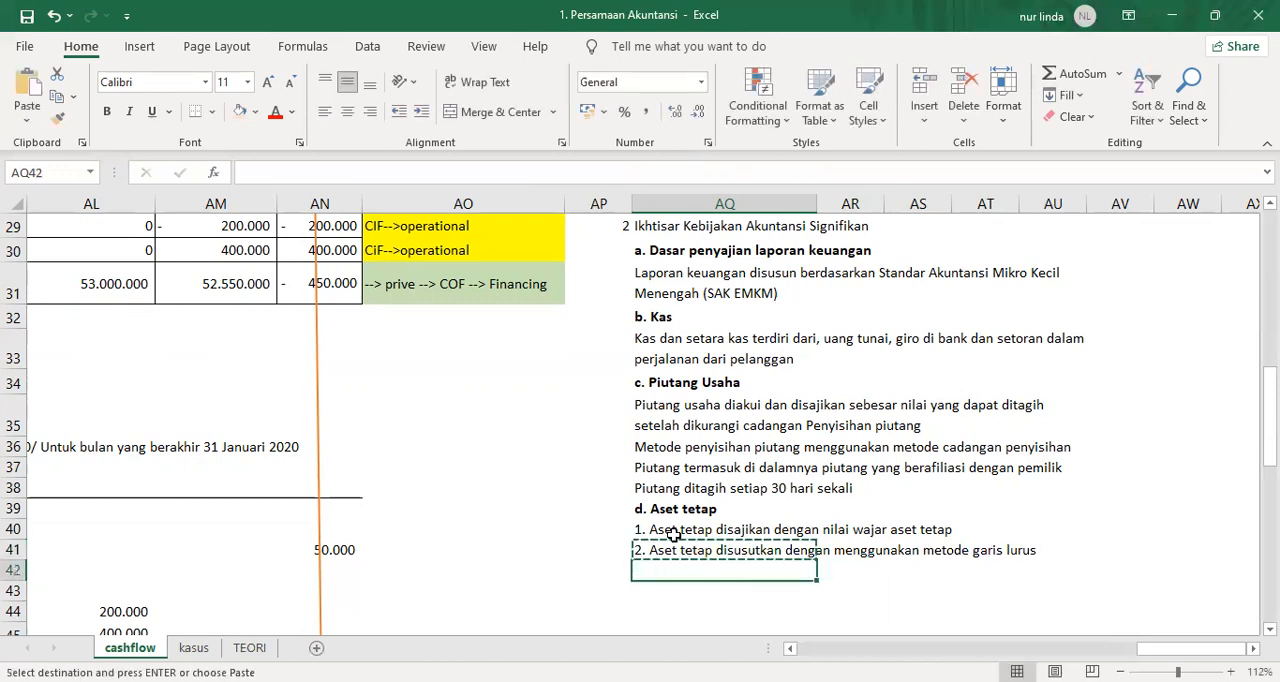
key("Return")
Enter the fixed-asset note "2. Aset tetap disajikan dengan akumulasi penyusutan aset tetap" in AQ41.
key("Up")
type("2. Aset teta")
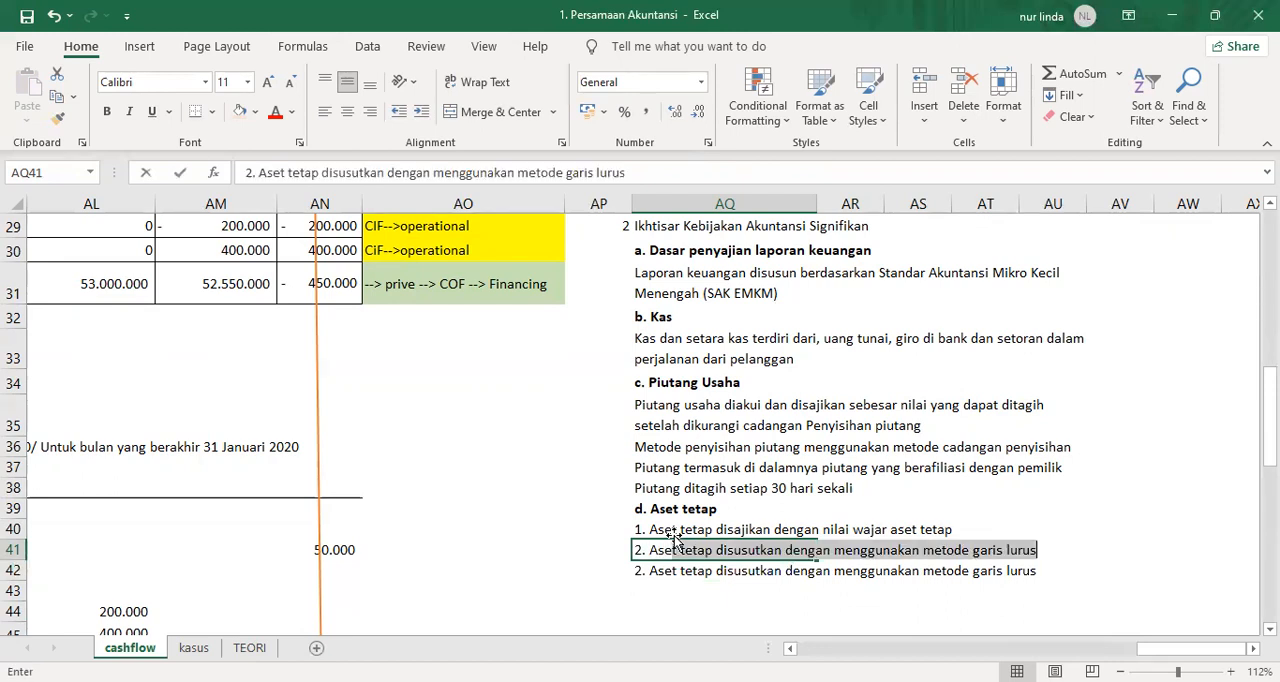
type("p disajakian")
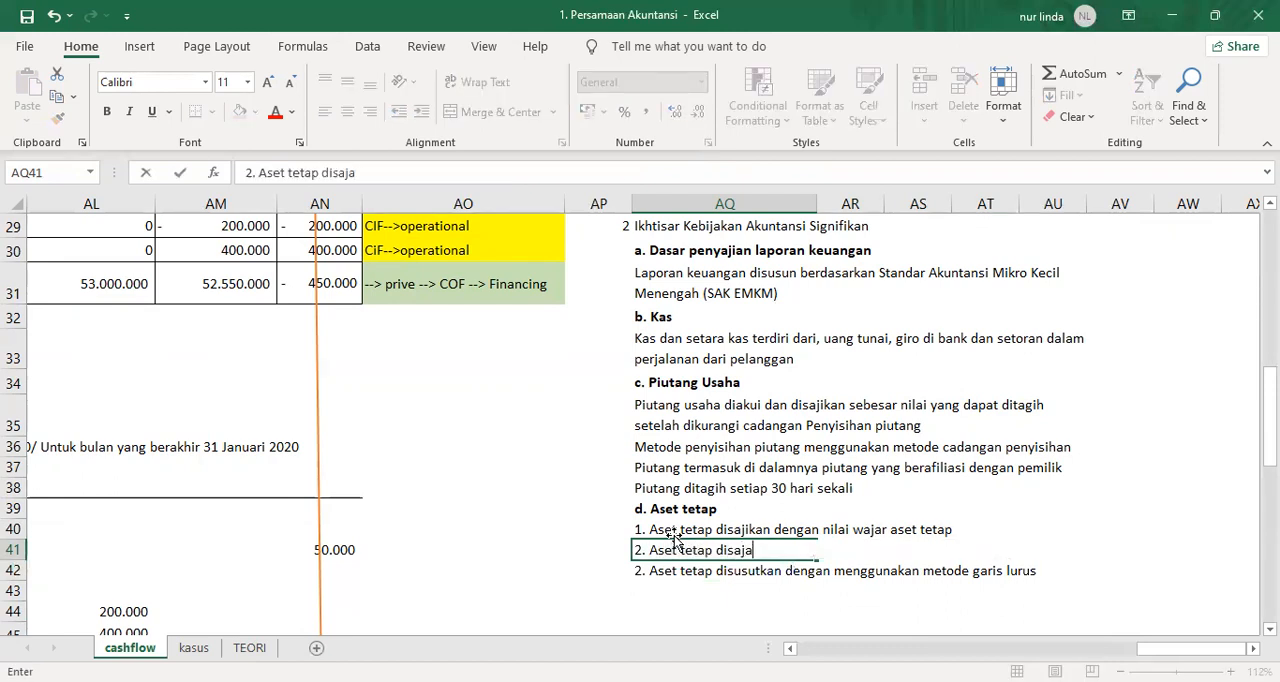
key("BackSpace")
key("BackSpace")
key("BackSpace")
key("BackSpace")
key("BackSpace")
key("BackSpace")
type("ikan dengan ")
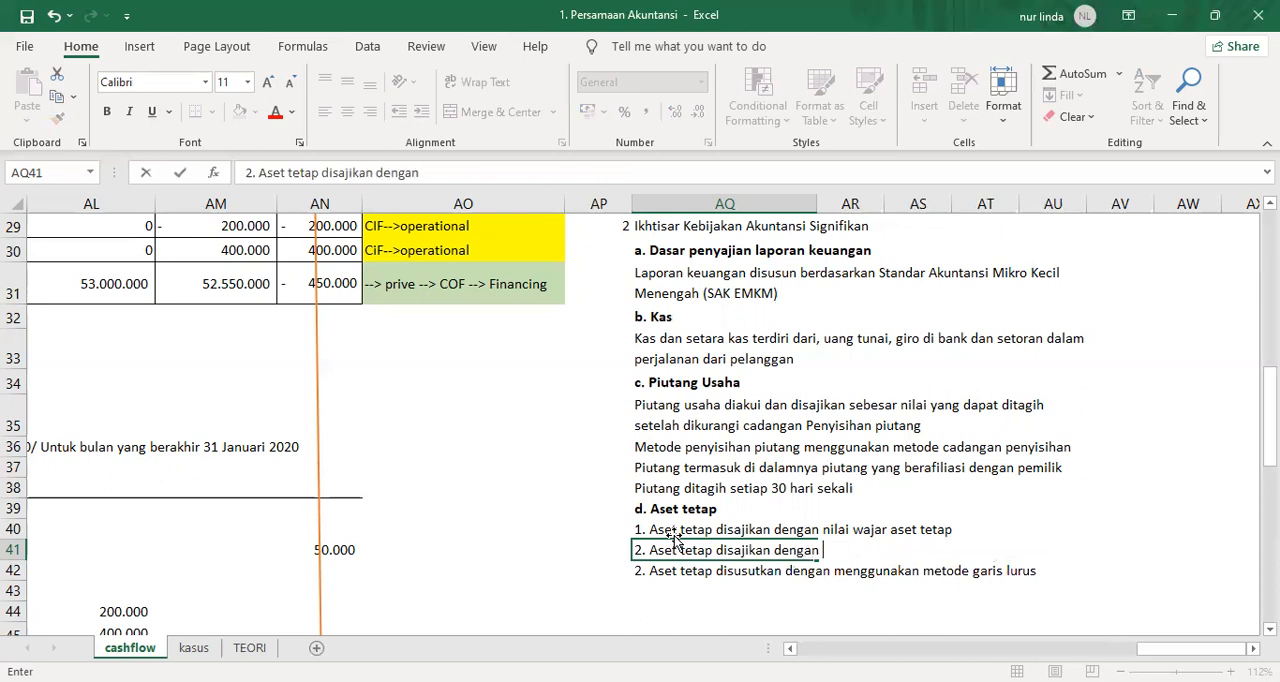
type("akumulasi penys")
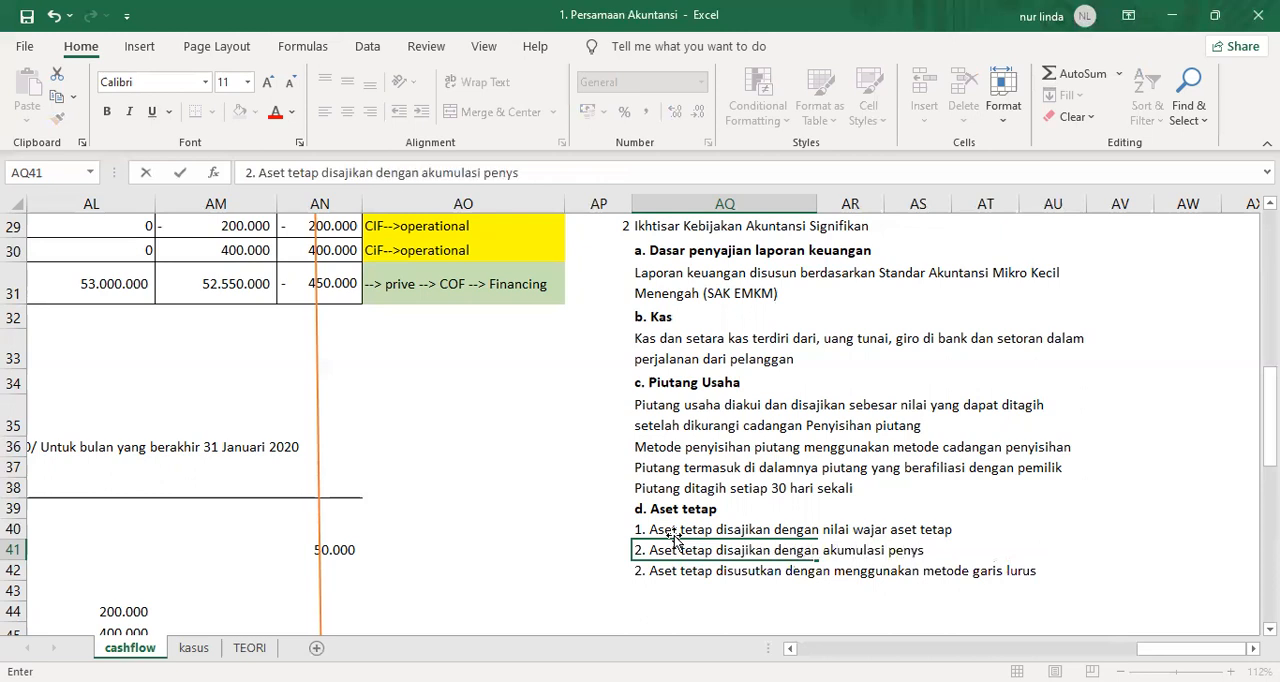
key("BackSpace")
type("u")
key("BackSpace")
type("utan aset teap")
key("BackSpace")
key("BackSpace")
type("tap")
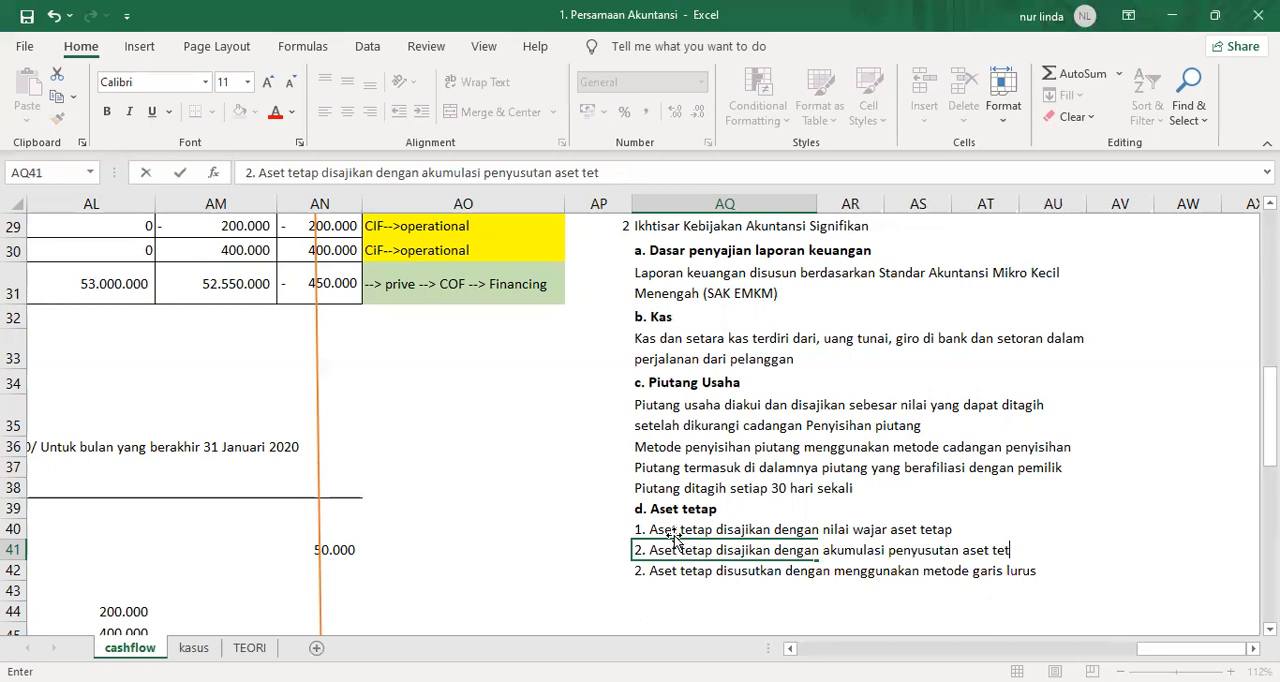
key("Return")
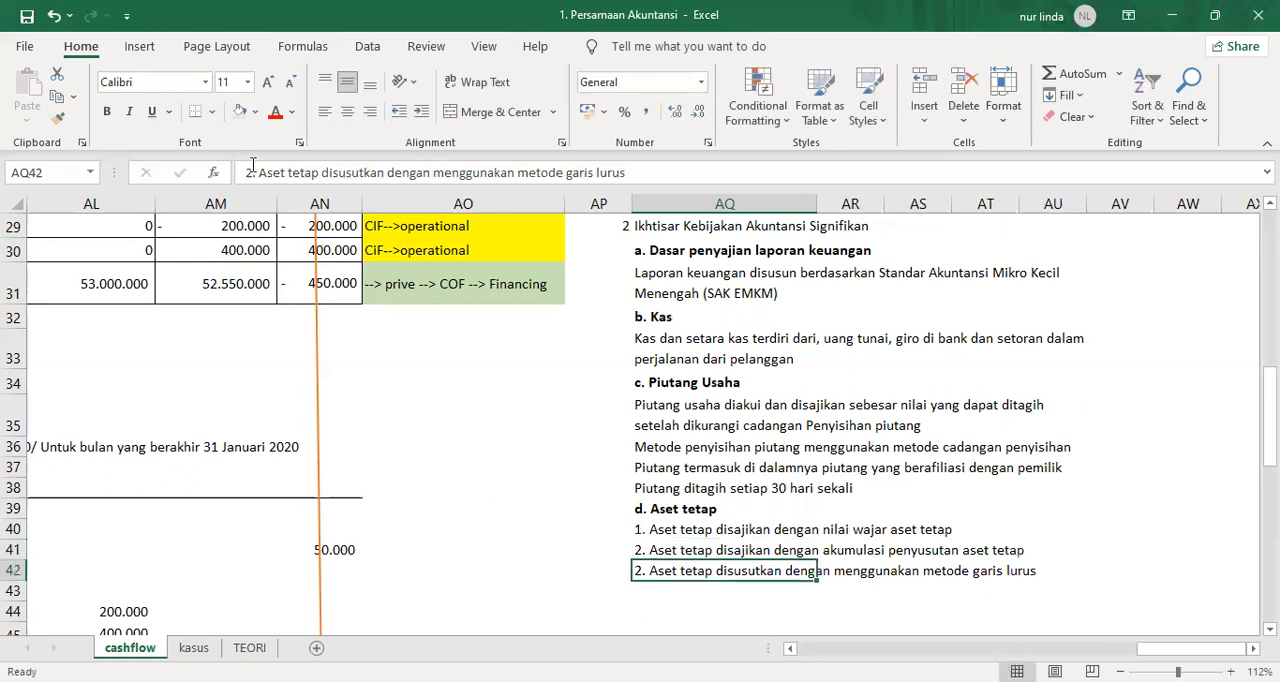
Renumber the straight-line depreciation note in AQ42 as 3.
left_click(255, 172)
key("BackSpace")
type("3")
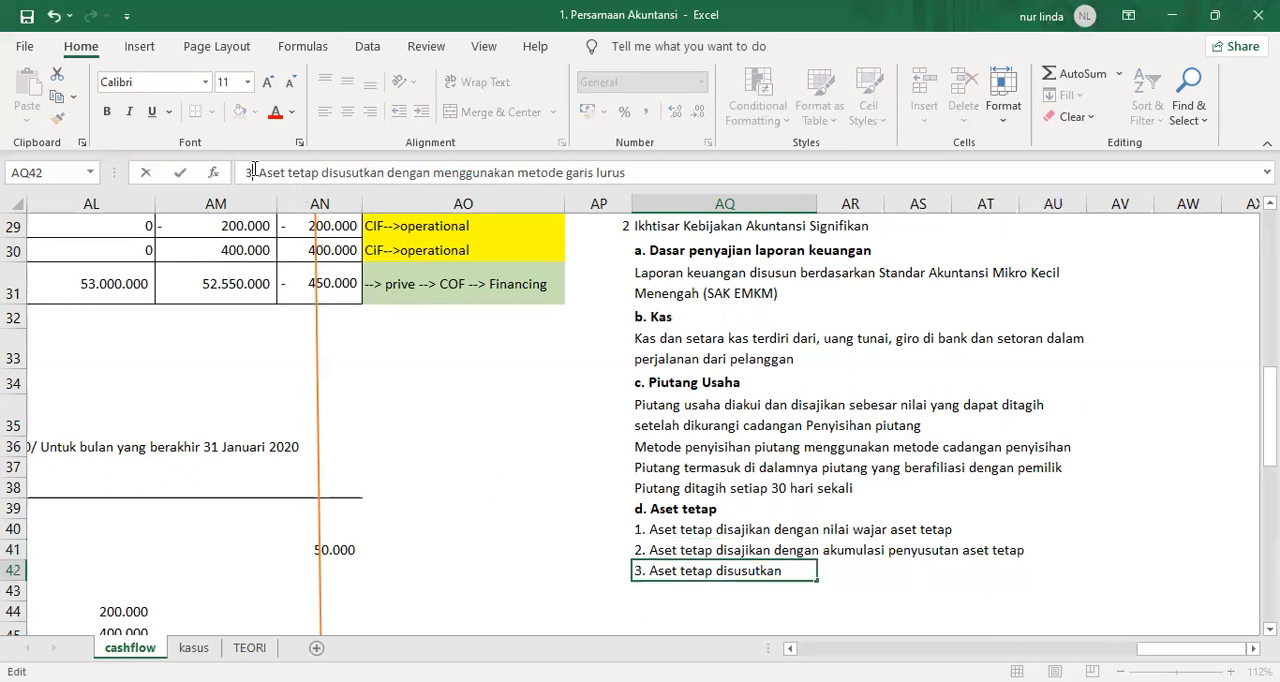
key("Return")
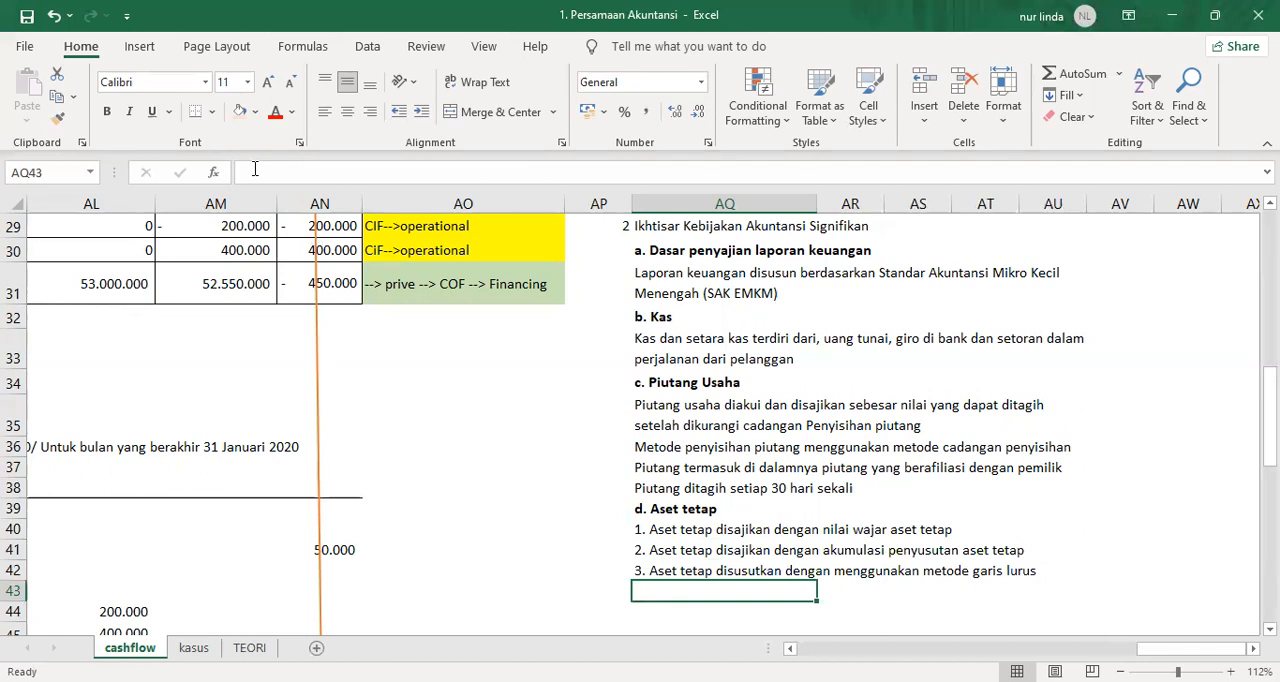
Add the heading "e. utang usaha" in AQ43 and make it bold.
type("3.")
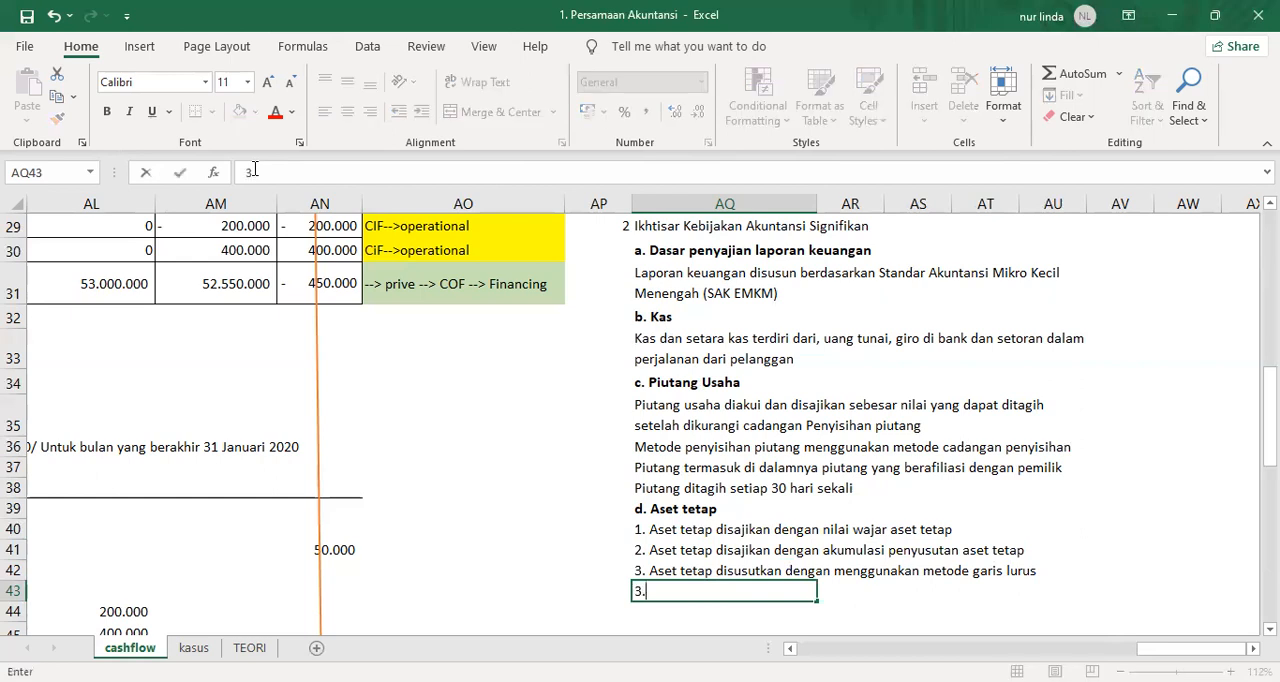
key("Escape")
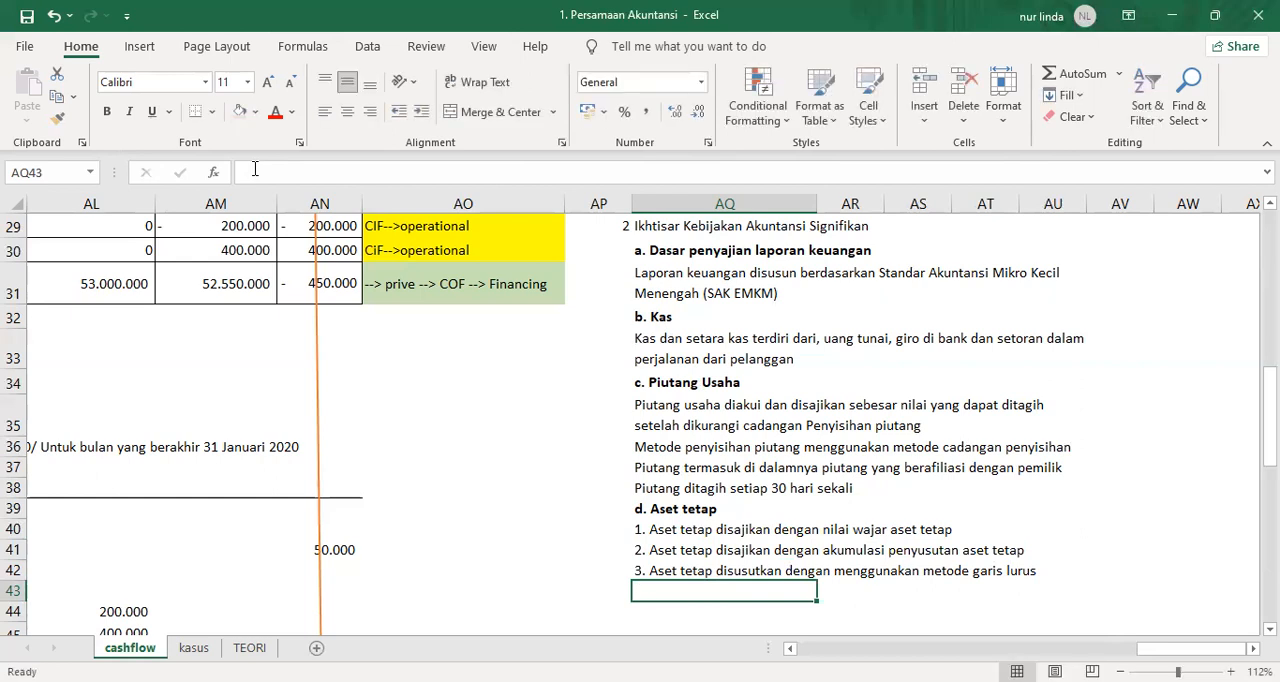
type("e. utang su")
key("BackSpace")
key("BackSpace")
type("usaha")
key("ctrl+Return")
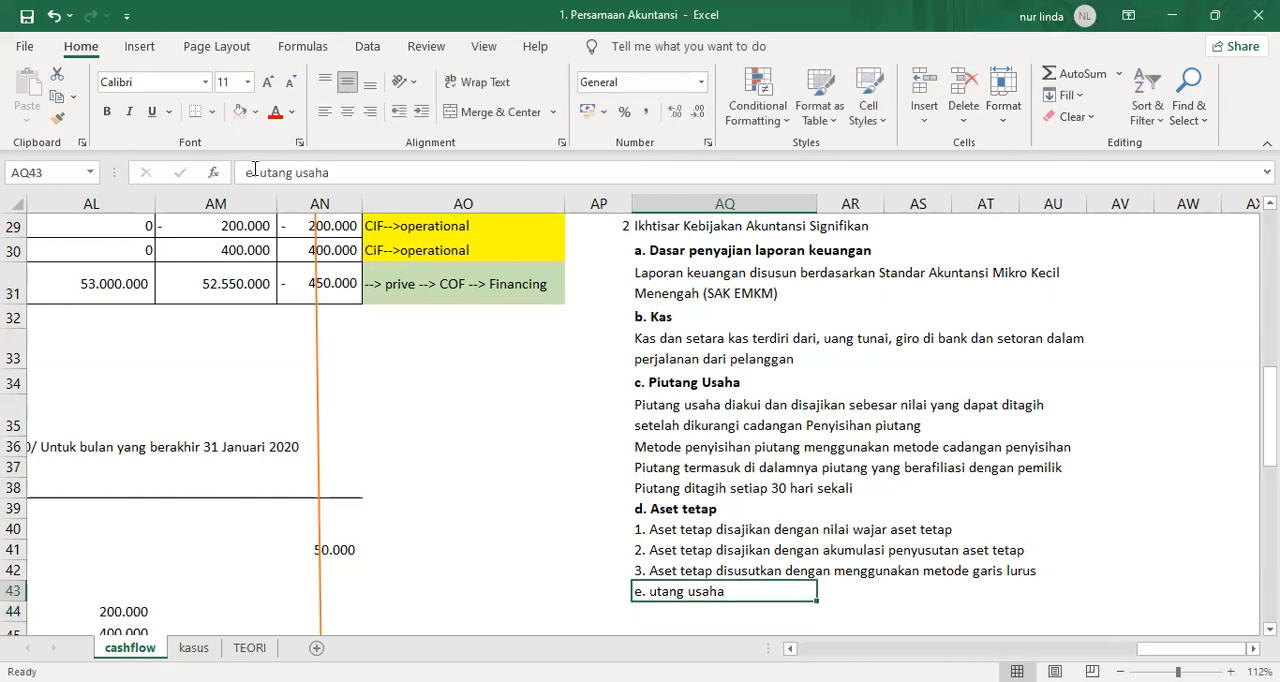
key("ctrl+b")
key("Return")
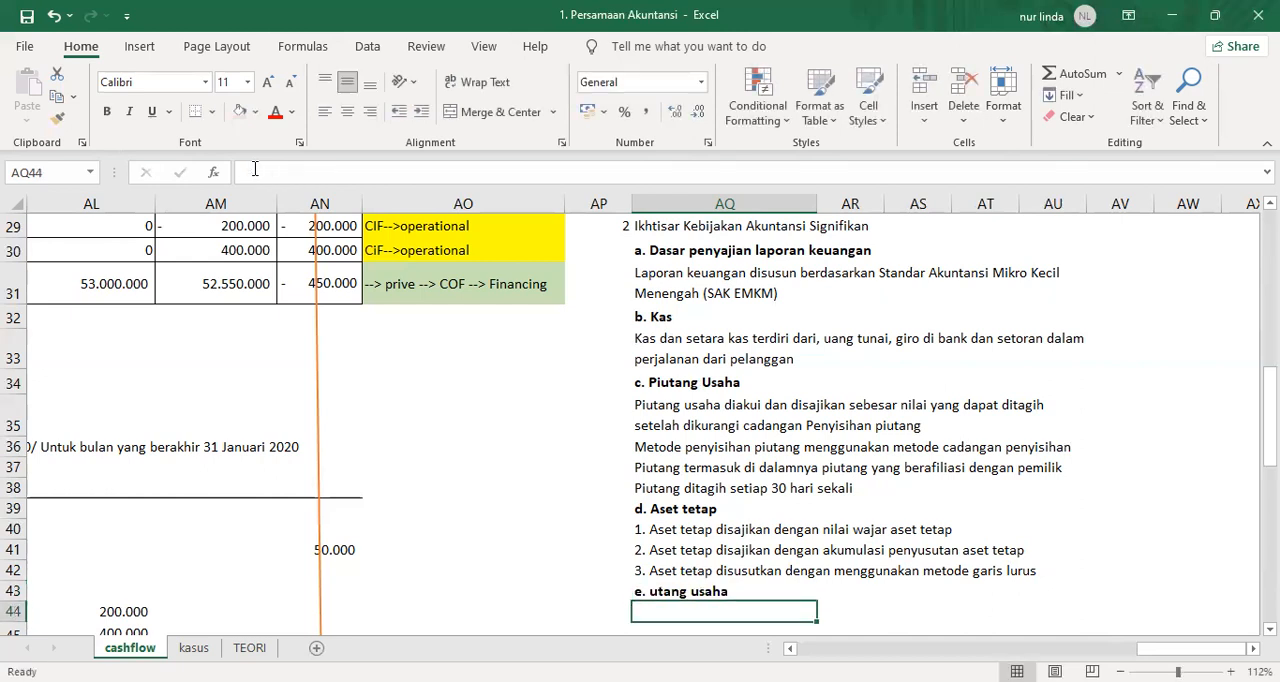
Enter the payables note "utang usaha merupakan utang yang bersumber dari pihak ketiga" in AQ44.
type("1.")
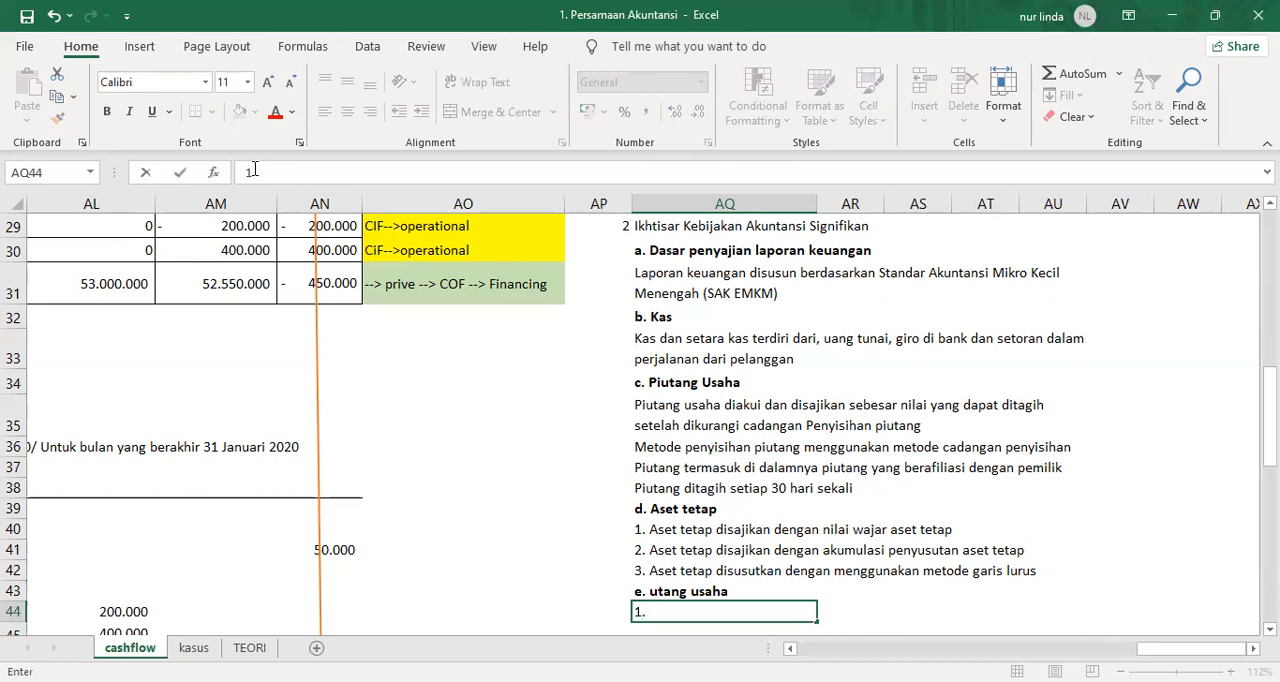
key("BackSpace")
key("BackSpace")
type("utang susaha")
key("BackSpace")
key("BackSpace")
key("BackSpace")
key("BackSpace")
key("BackSpace")
key("BackSpace")
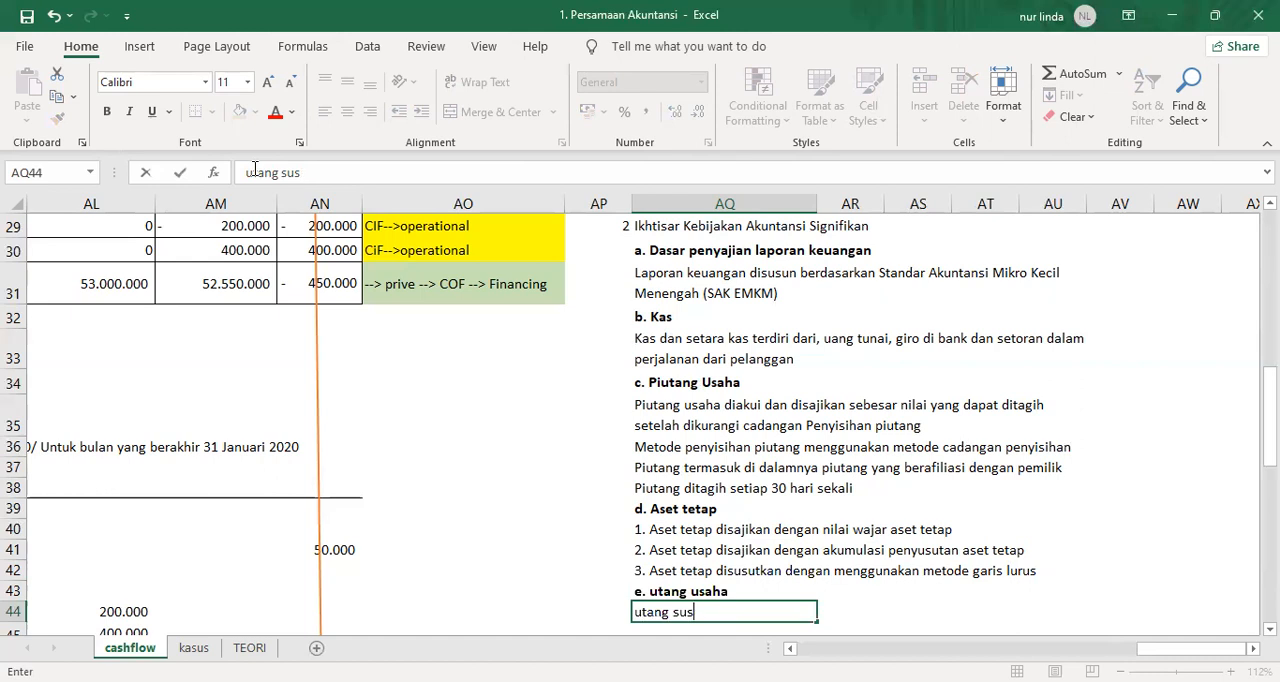
type("s")
key("BackSpace")
type("usaha merupakan u")
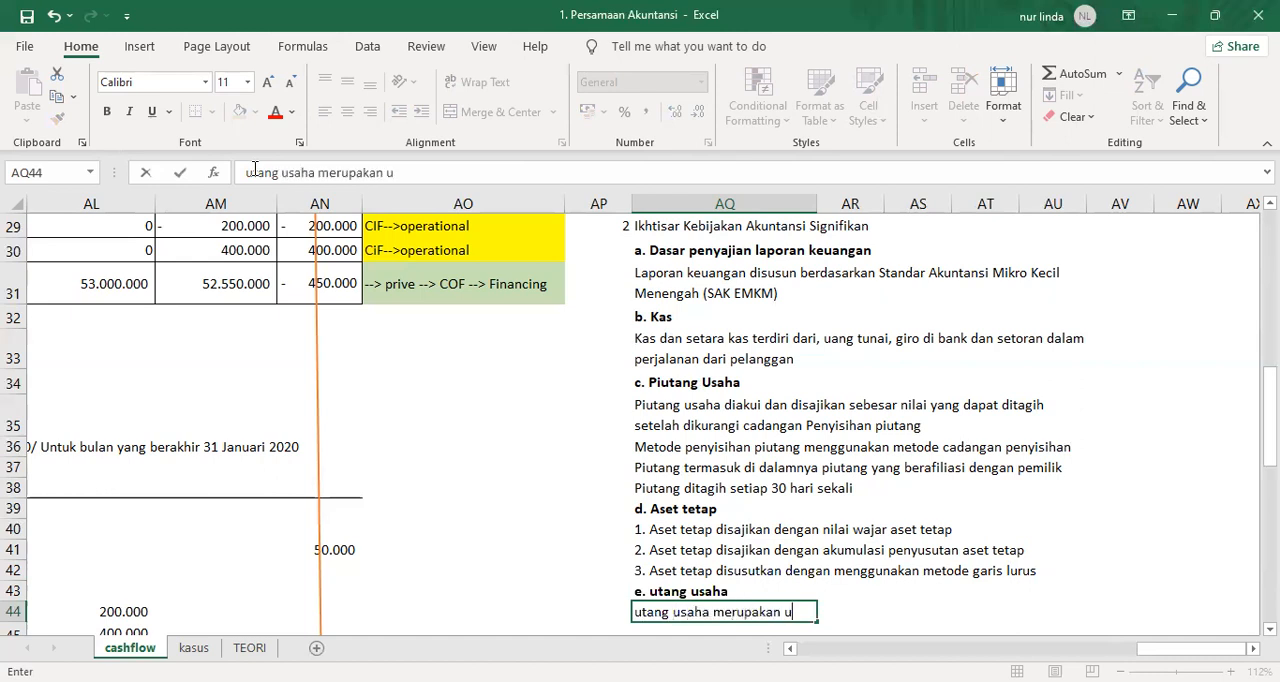
type("tang yang ber")
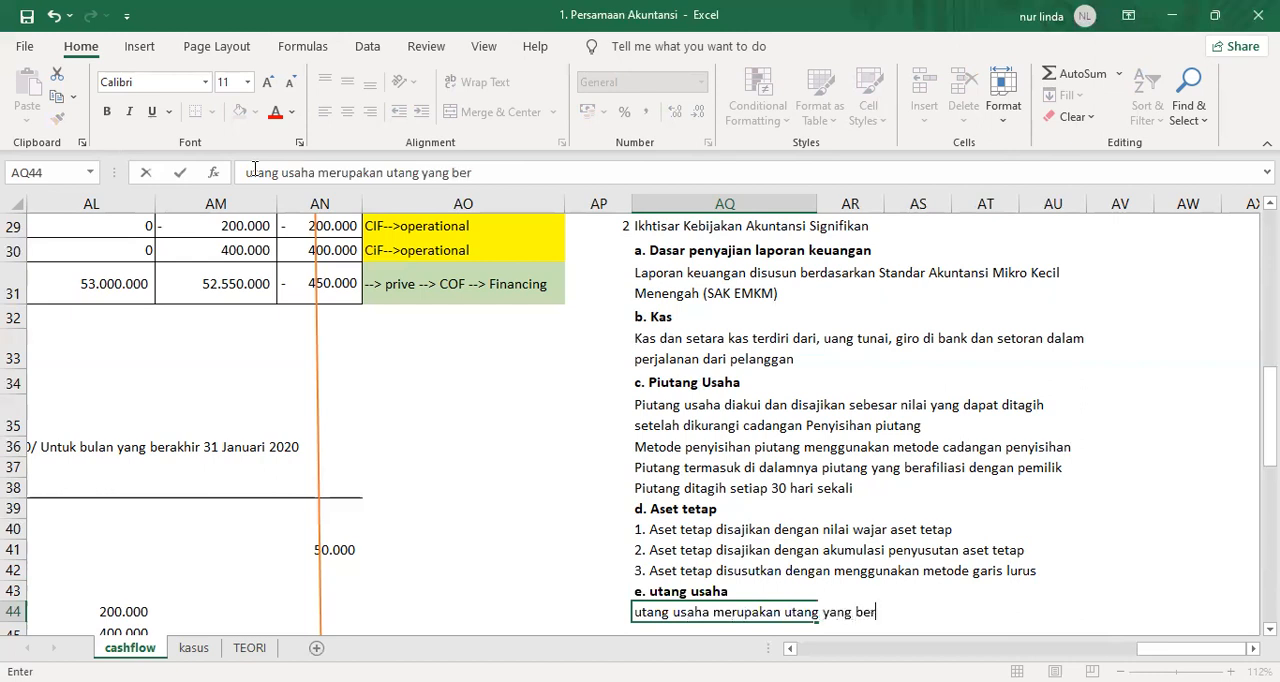
type("sumber dari pihak ketiga")
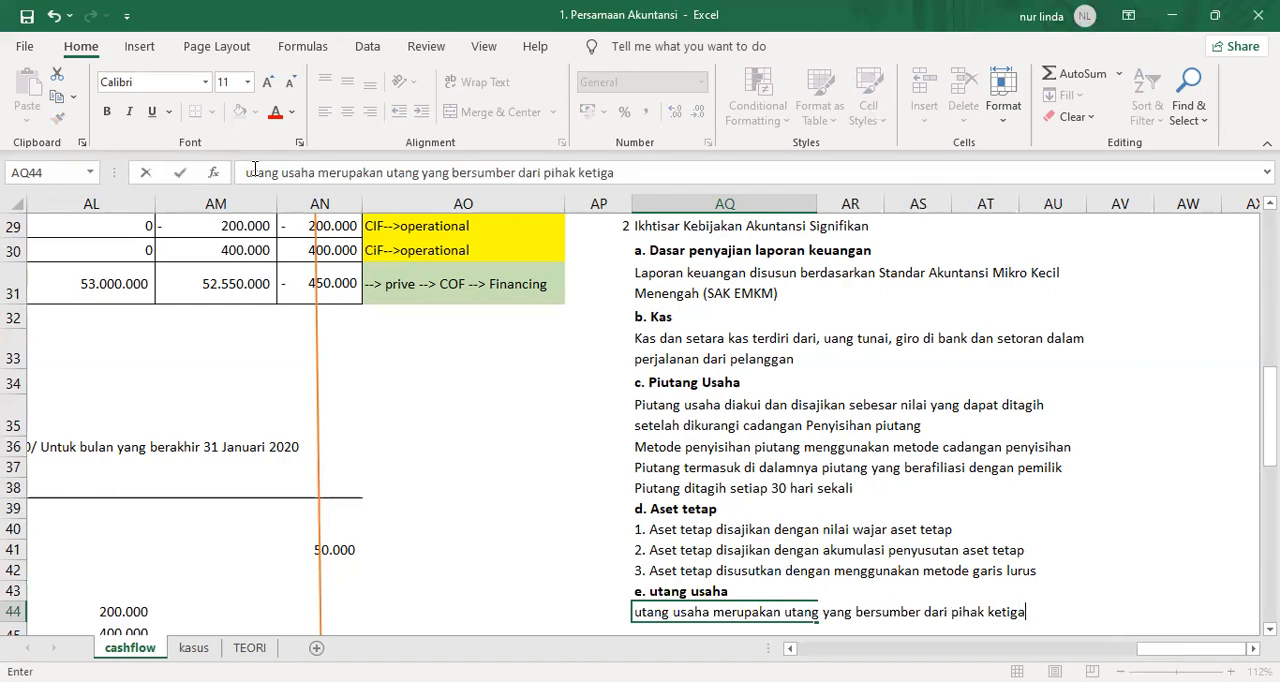
key("Return")
key("Up")
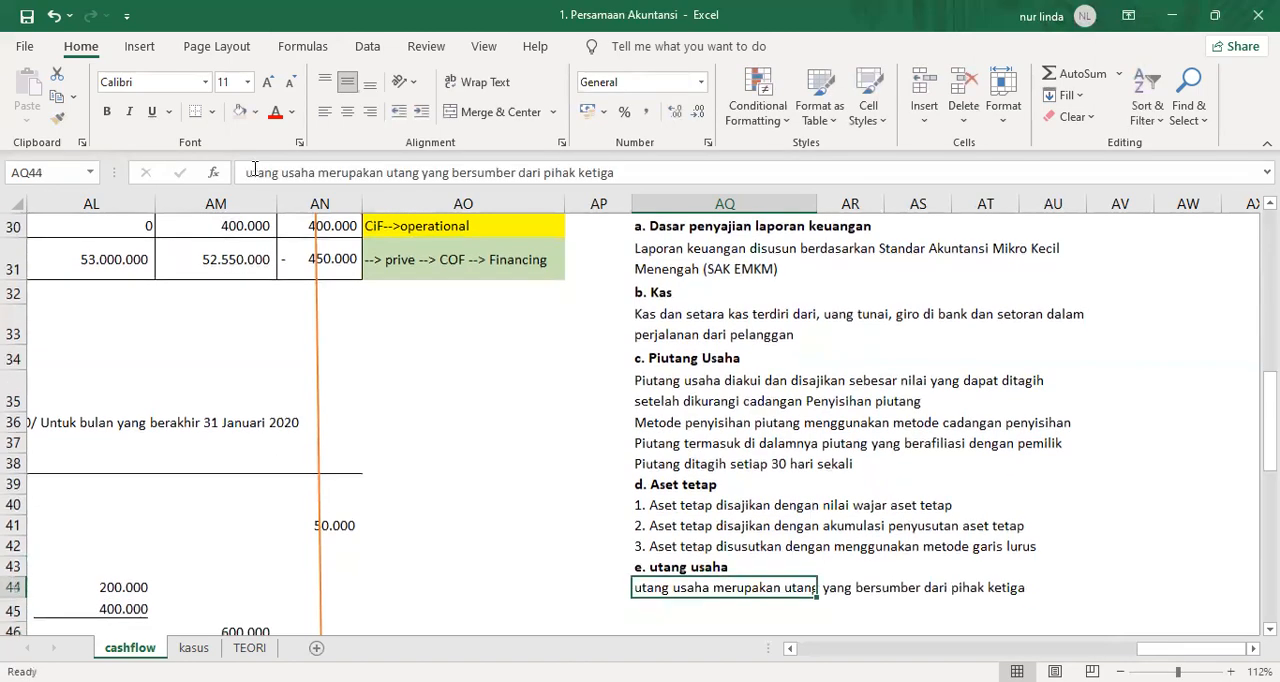
Number the four notes under "c. Piutang Usaha" in AQ35 to AQ38 as 1. to 4.
scroll(688, 515, "up", 6)
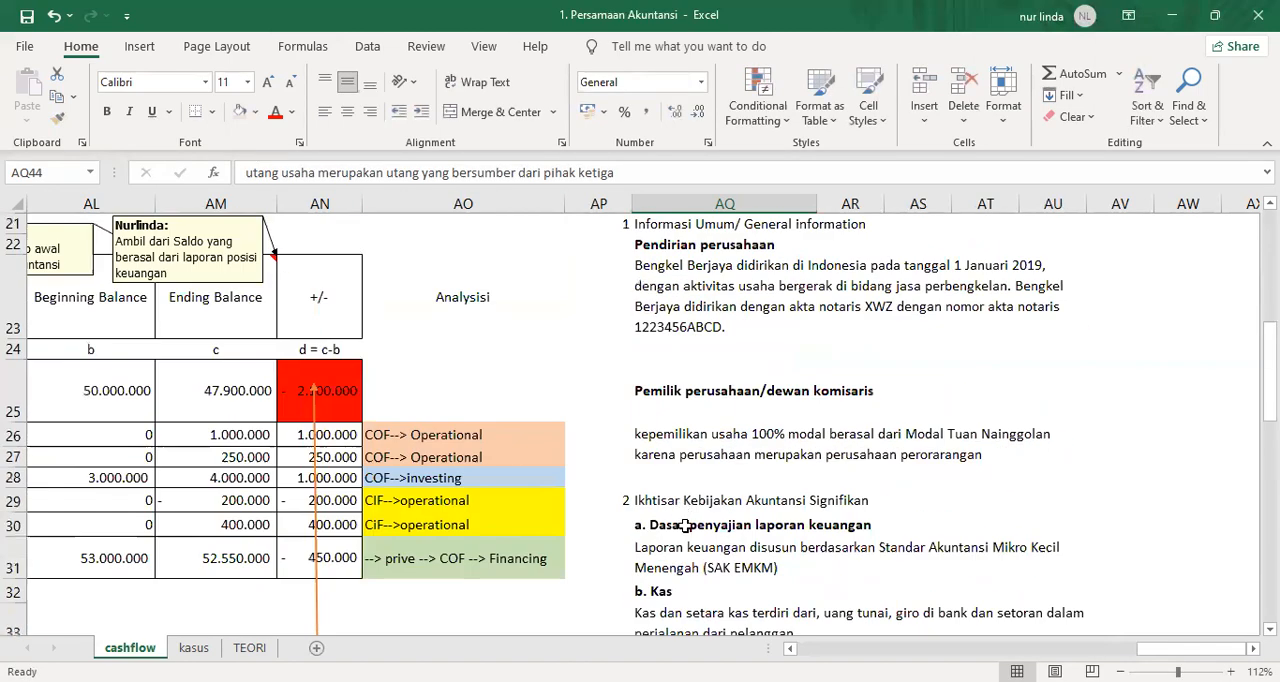
scroll(694, 540, "down", 4)
scroll(694, 550, "down", 1)
left_click(665, 459)
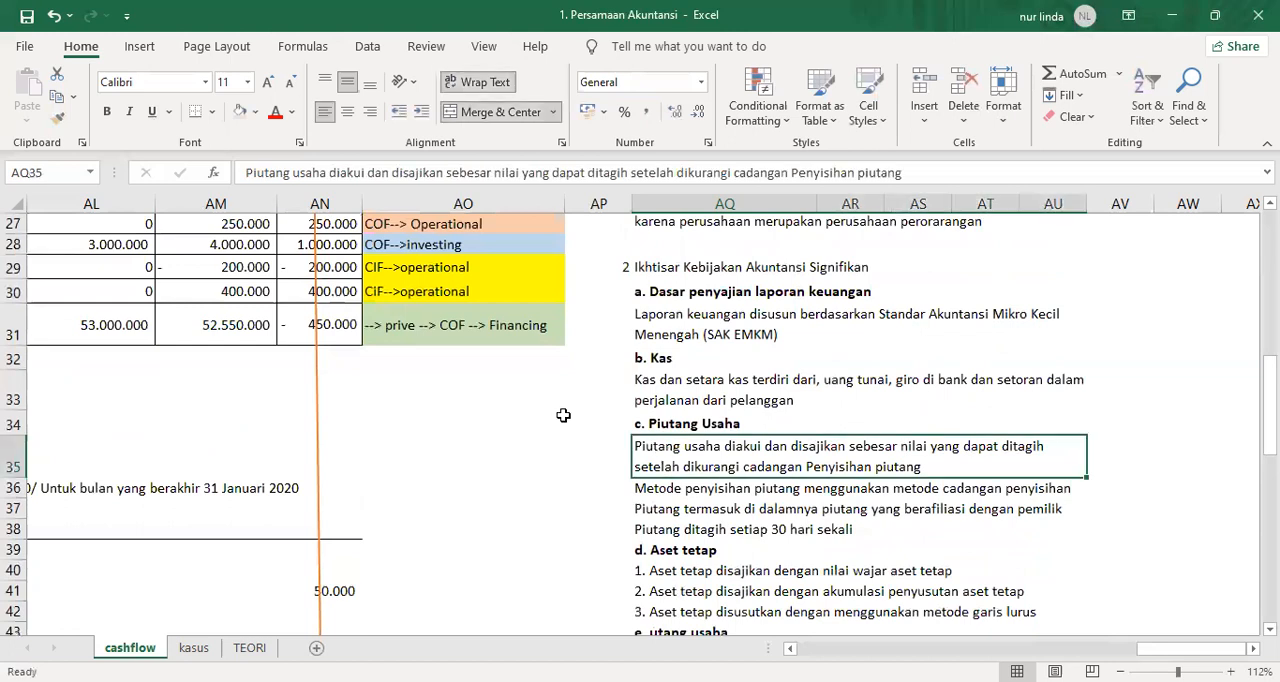
left_click(249, 177)
type("1.")
key("Return")
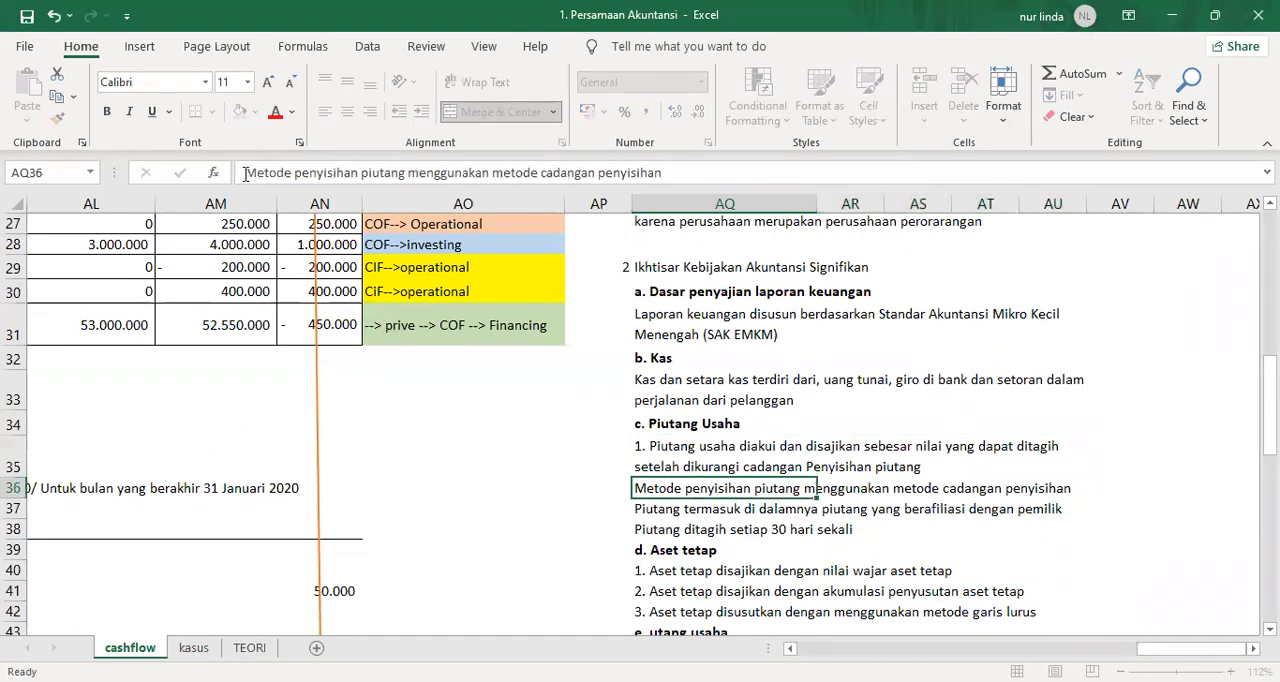
left_click(245, 174)
type("2.")
key("Return")
left_click(245, 174)
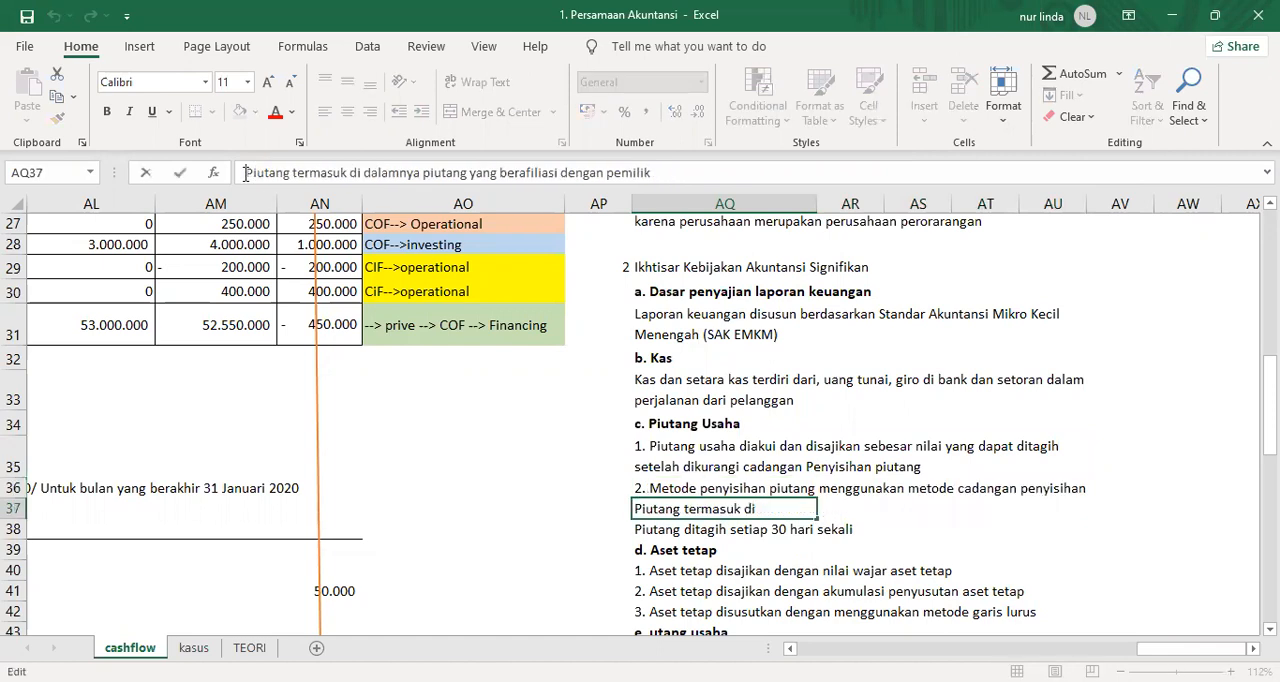
key("Escape")
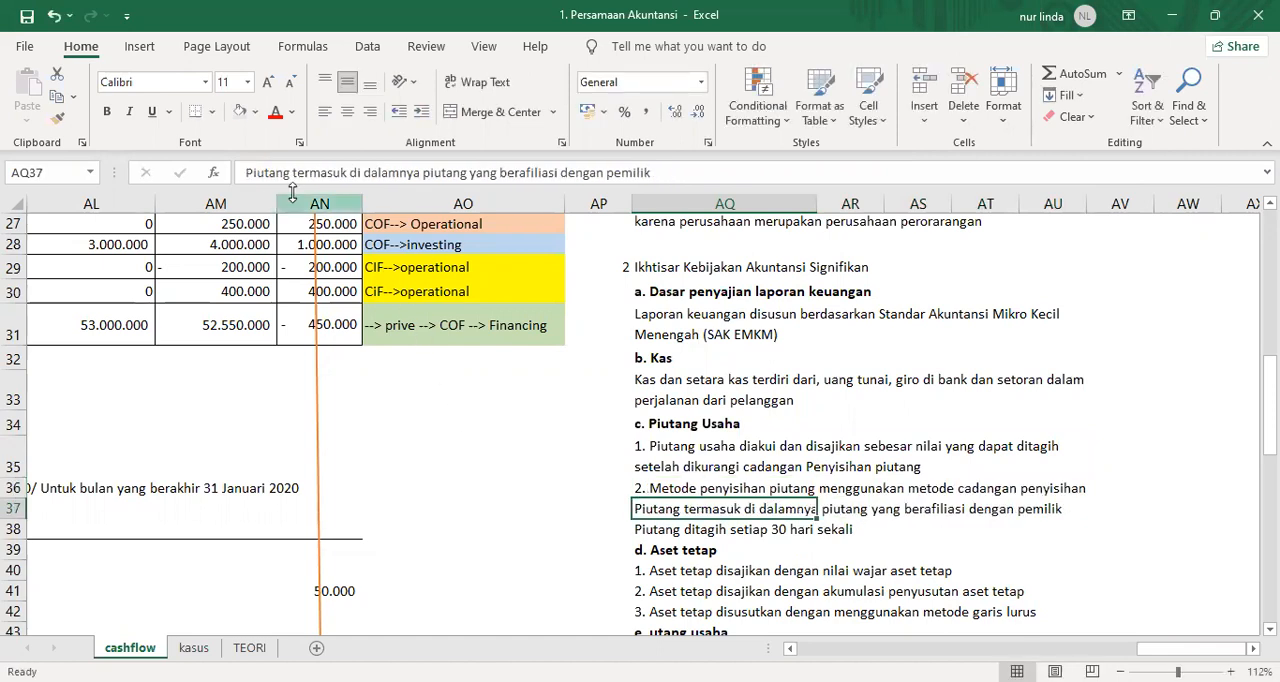
left_click(245, 174)
type("3.")
key("Return")
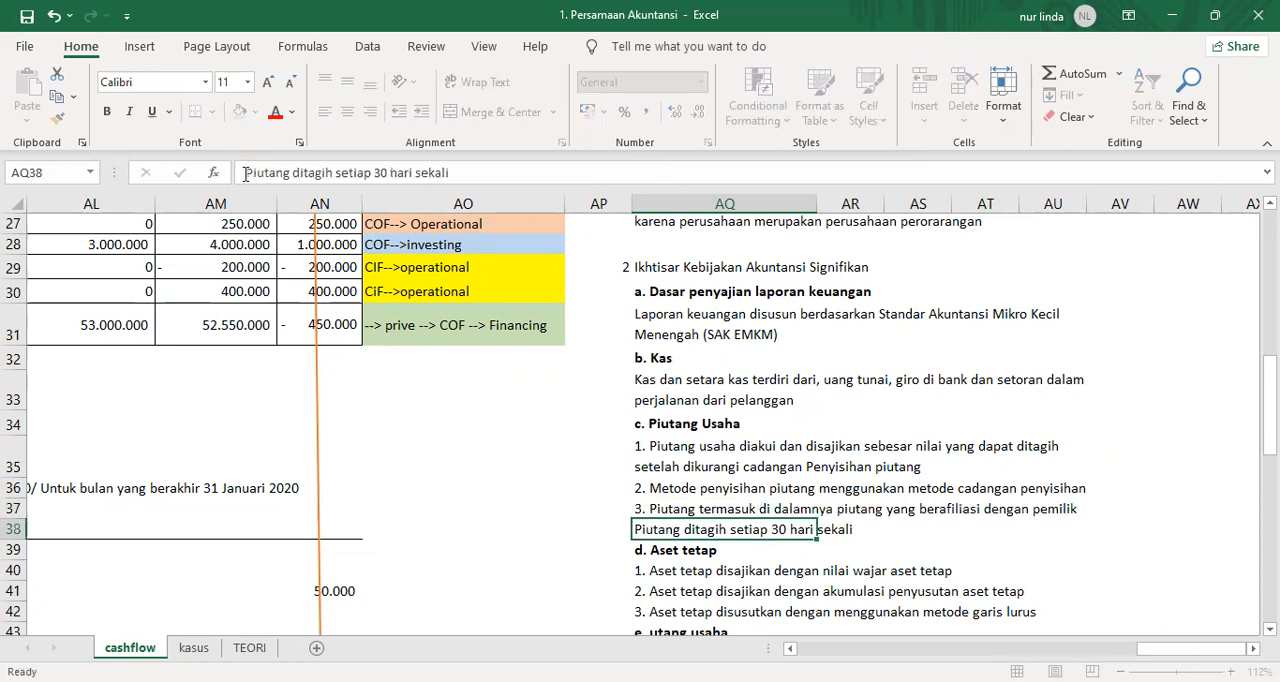
left_click(243, 174)
type("4.")
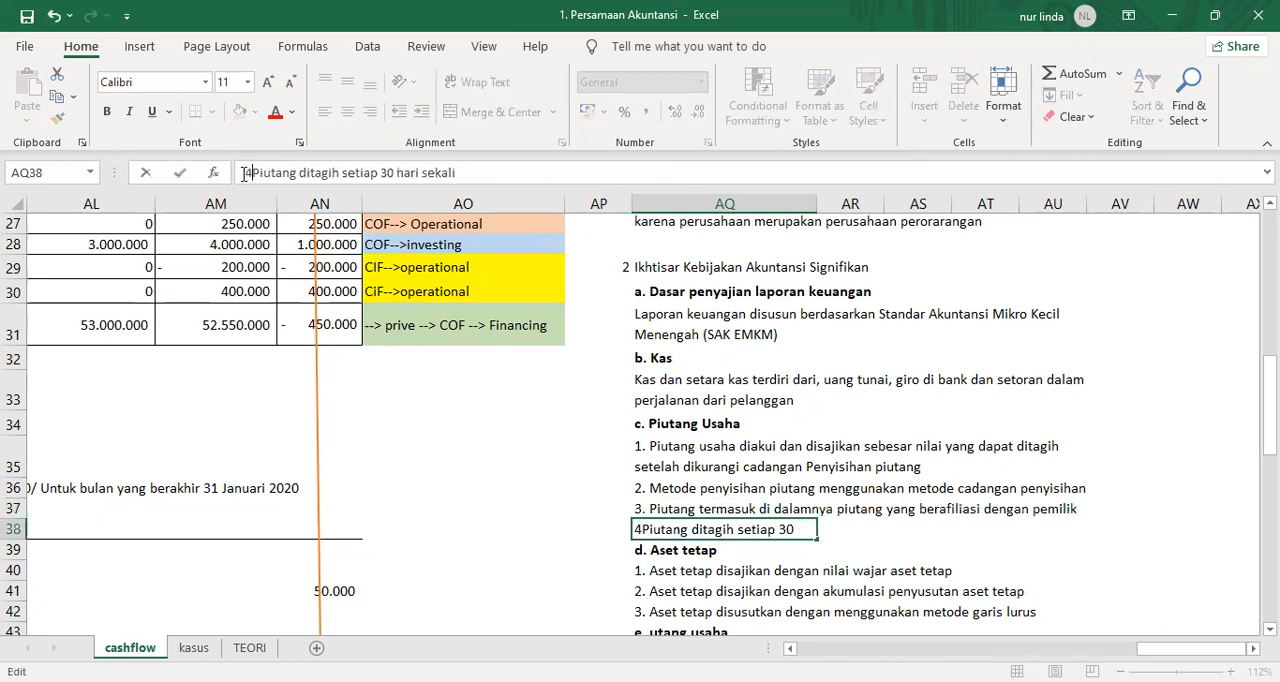
key("Return")
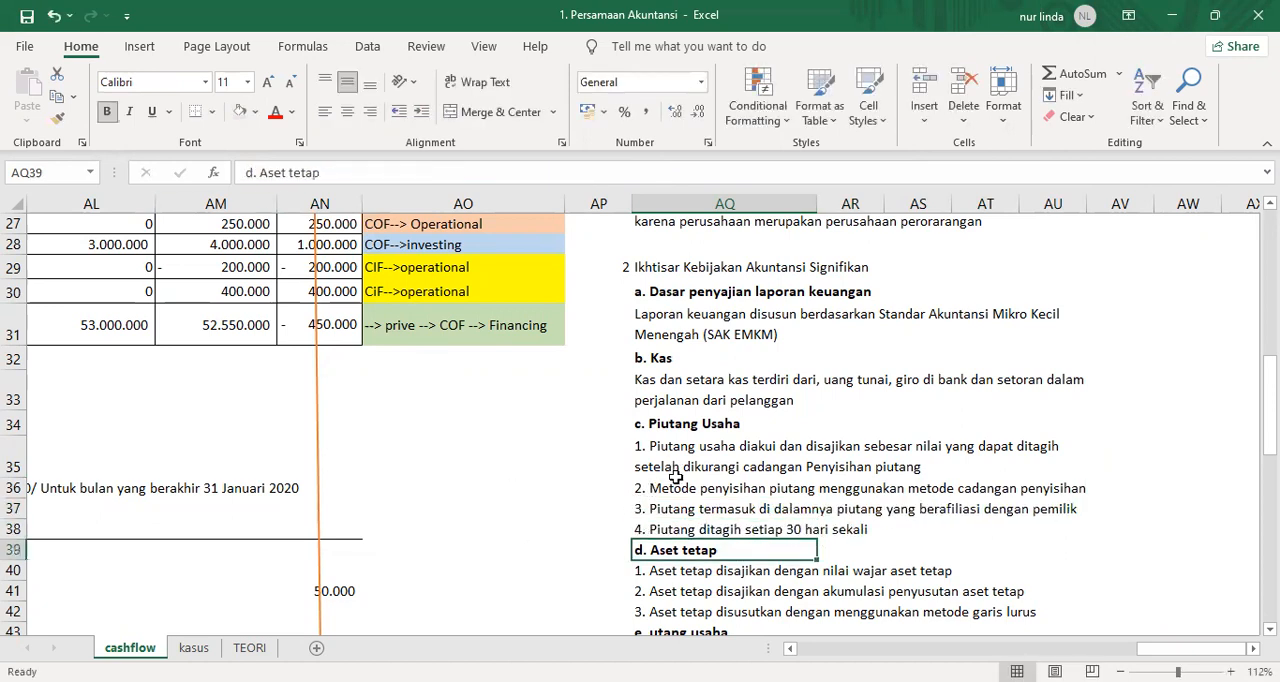
Add the heading "f. Modal" in AQ45 below the payables note and make it bold.
scroll(716, 488, "down", 2)
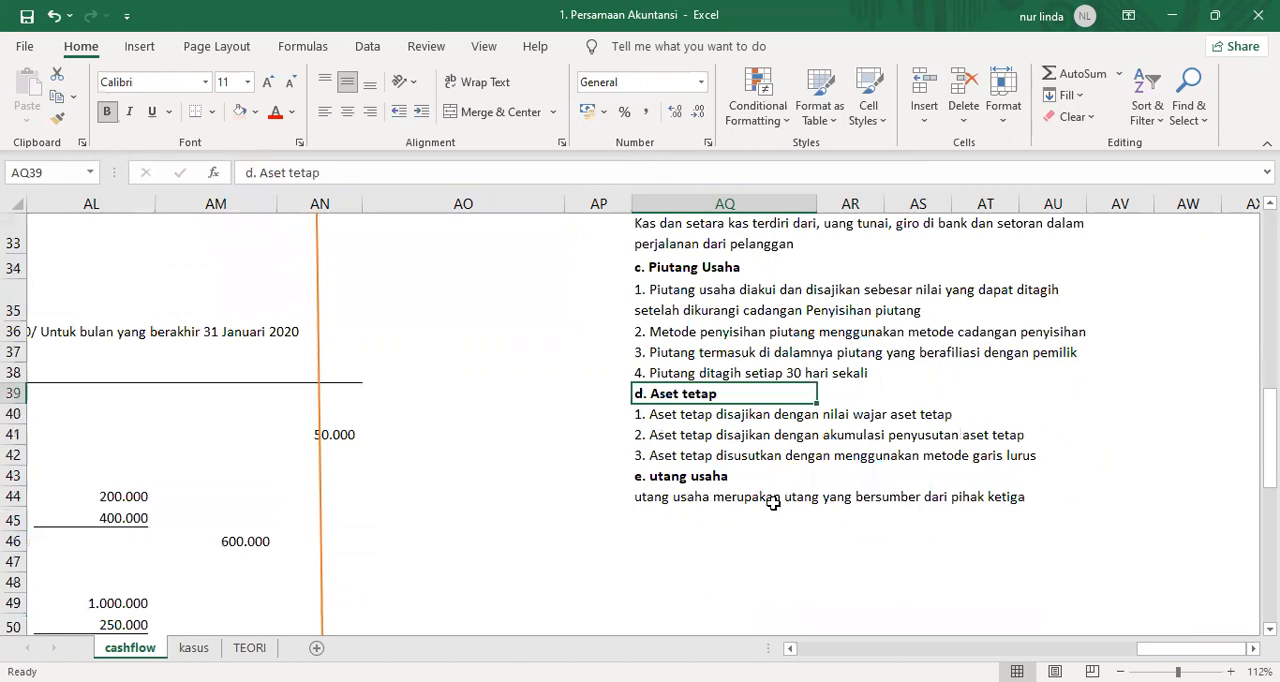
left_click(660, 518)
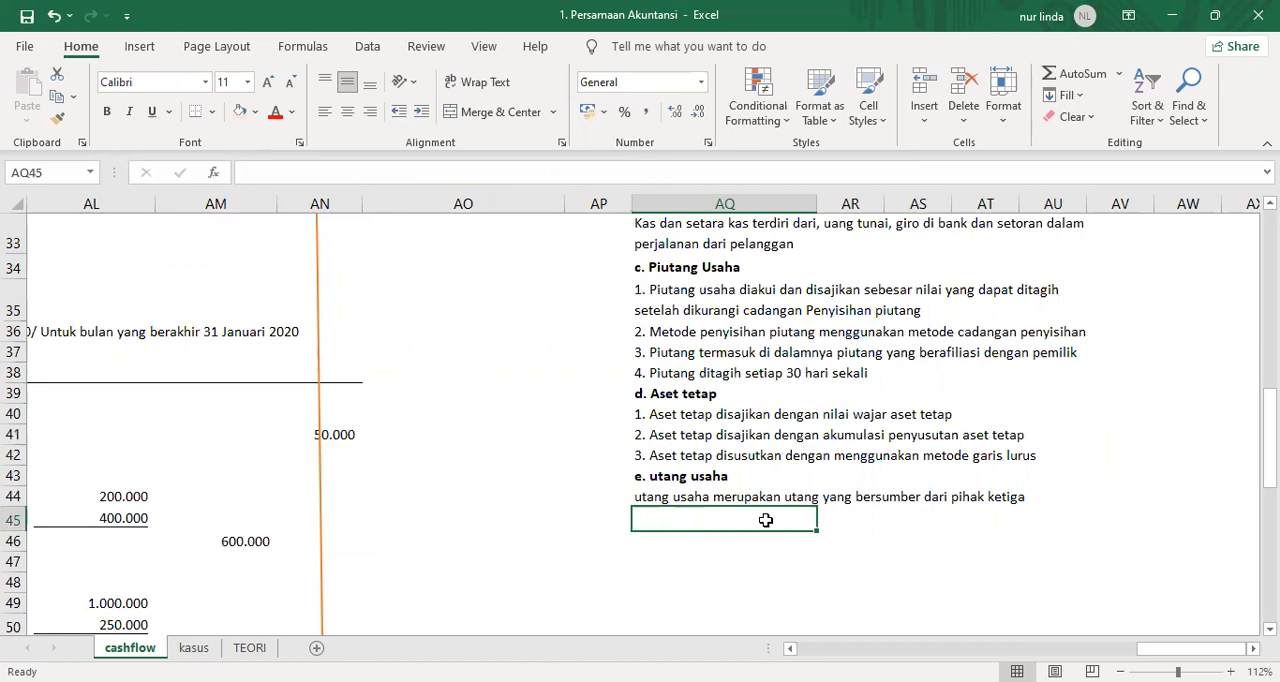
type("f M")
key("BackSpace")
key("BackSpace")
type(", Nota")
key("BackSpace")
key("BackSpace")
key("BackSpace")
key("BackSpace")
key("BackSpace")
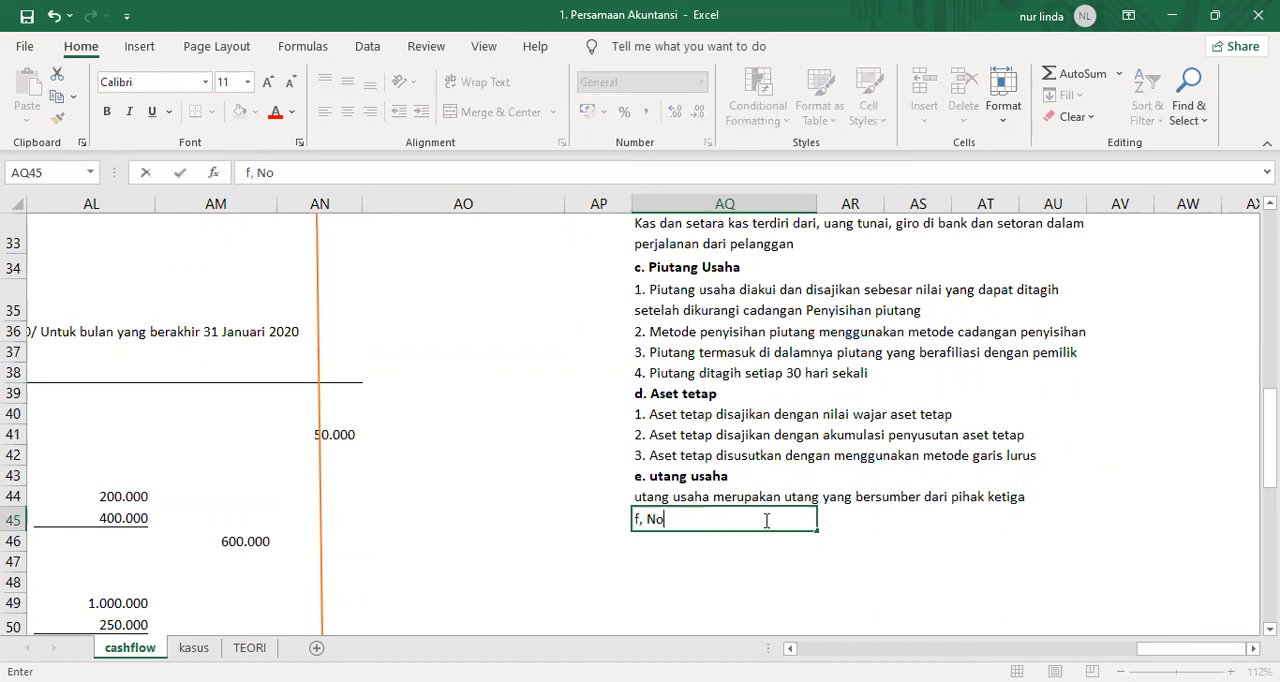
type("Modal")
key("Return")
left_click(765, 519)
key("ctrl+b")
key("Return")
Enter the capital note "Modal merupakan modal pemilik dan pemilik dapat mengambil dana untuk kepentingan pribadinya yang disebut dengan Prive" in AQ46.
type("Modal")
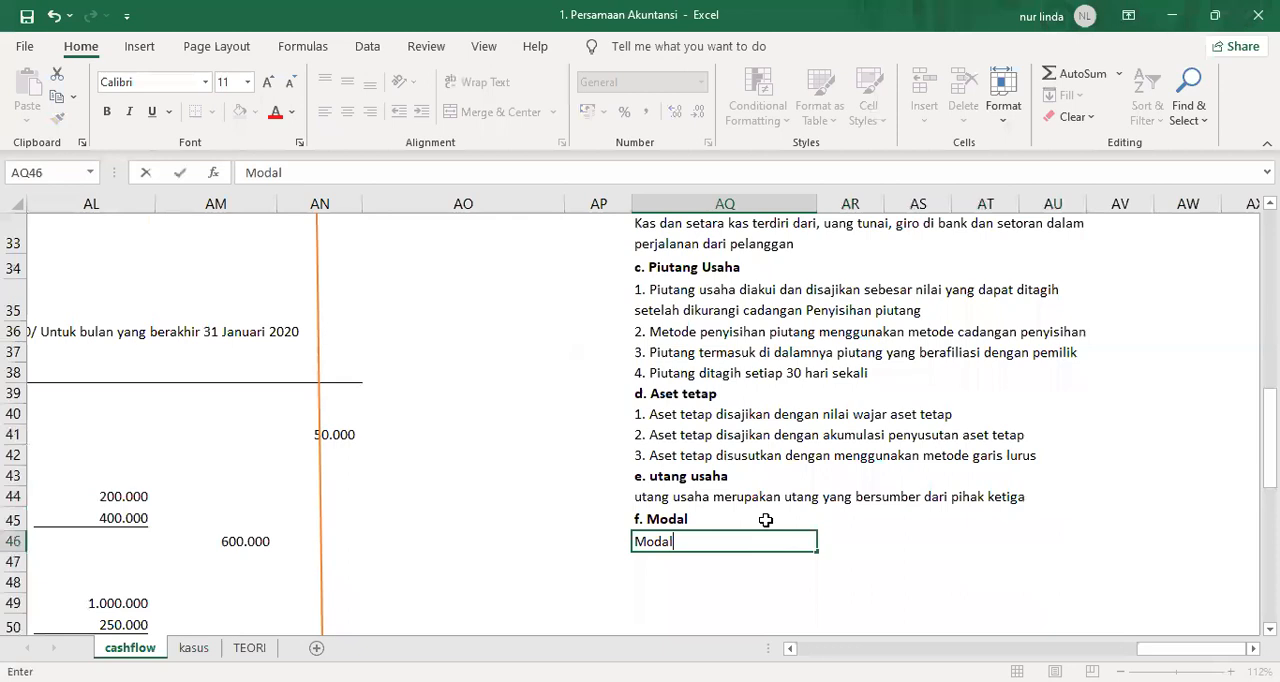
type(" merupakan m")
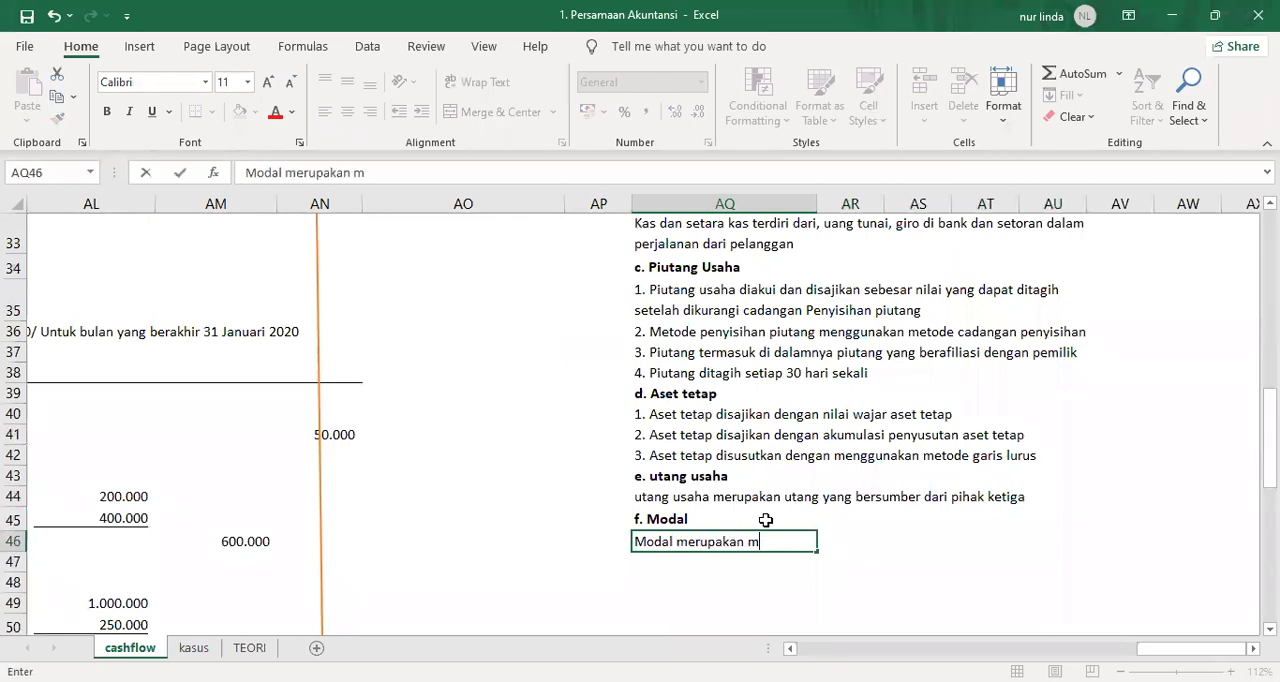
type("odal pemilik")
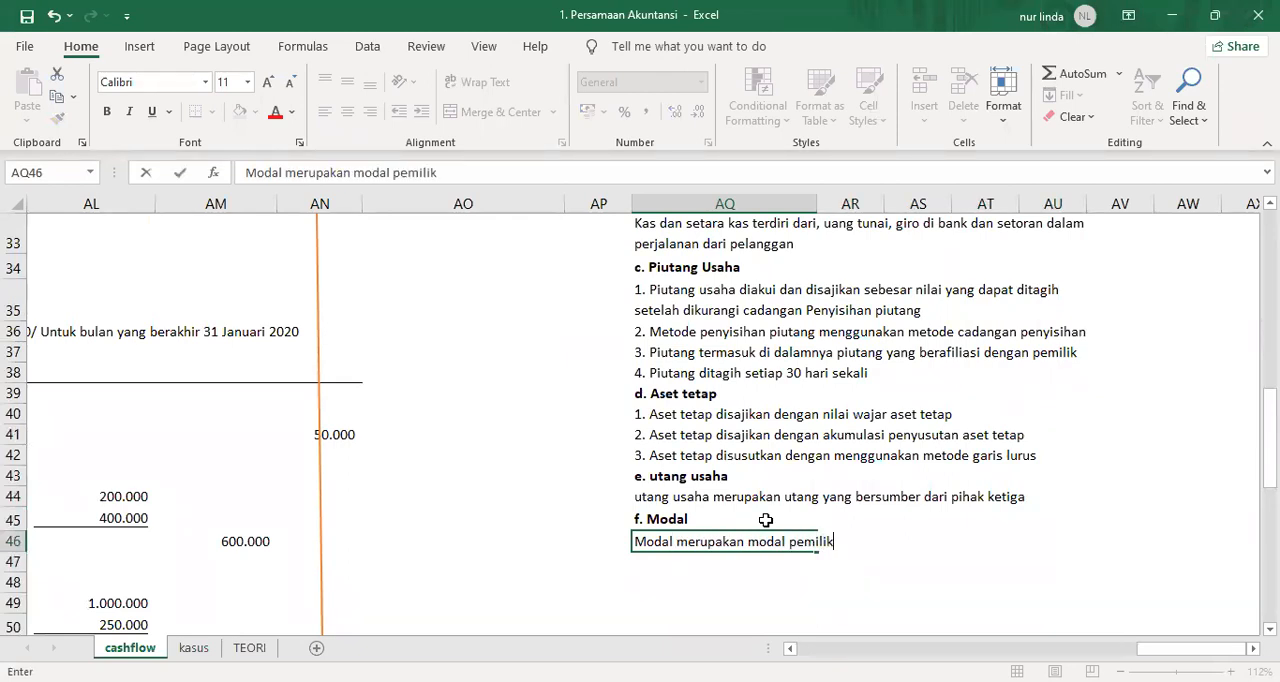
type(" dan pemilik d")
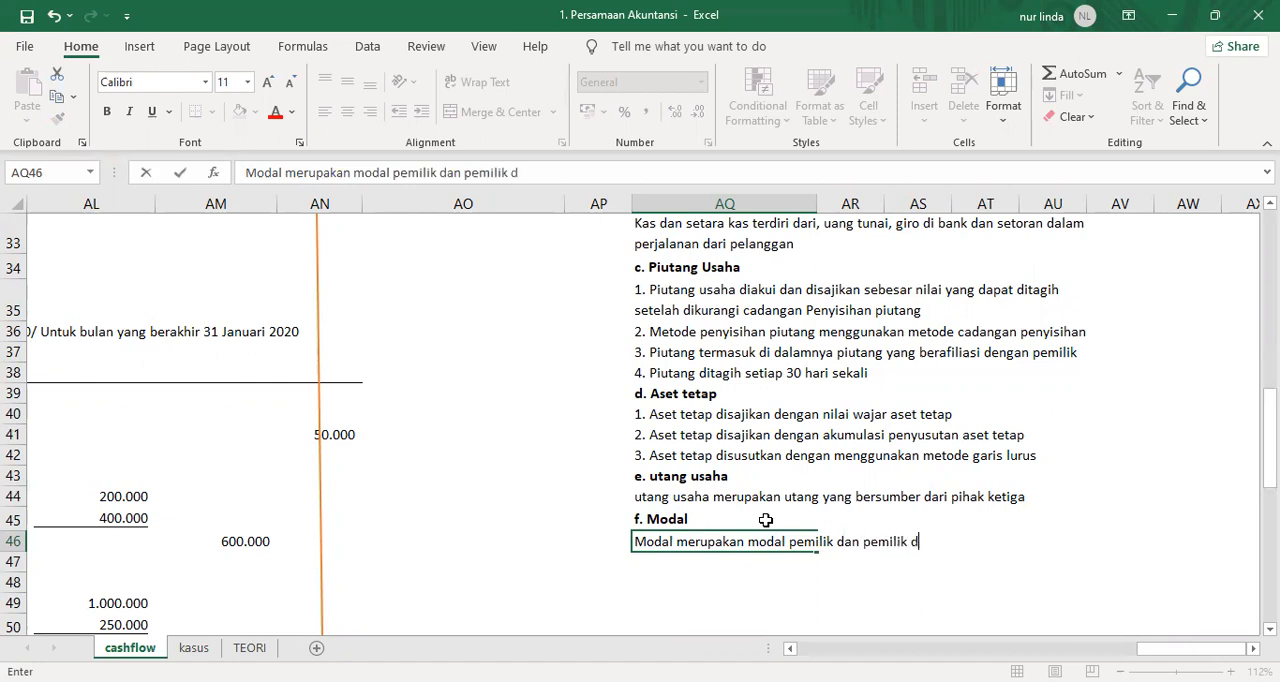
type("apat mengambil da")
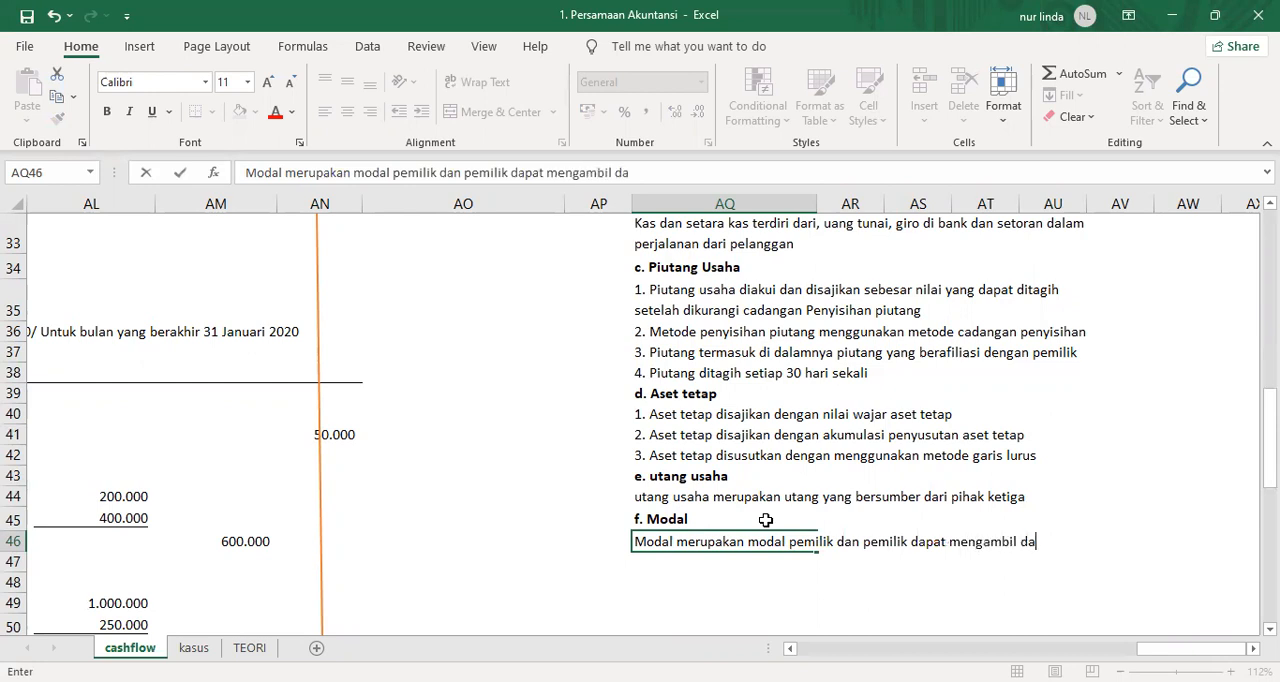
type("na untuk kep")
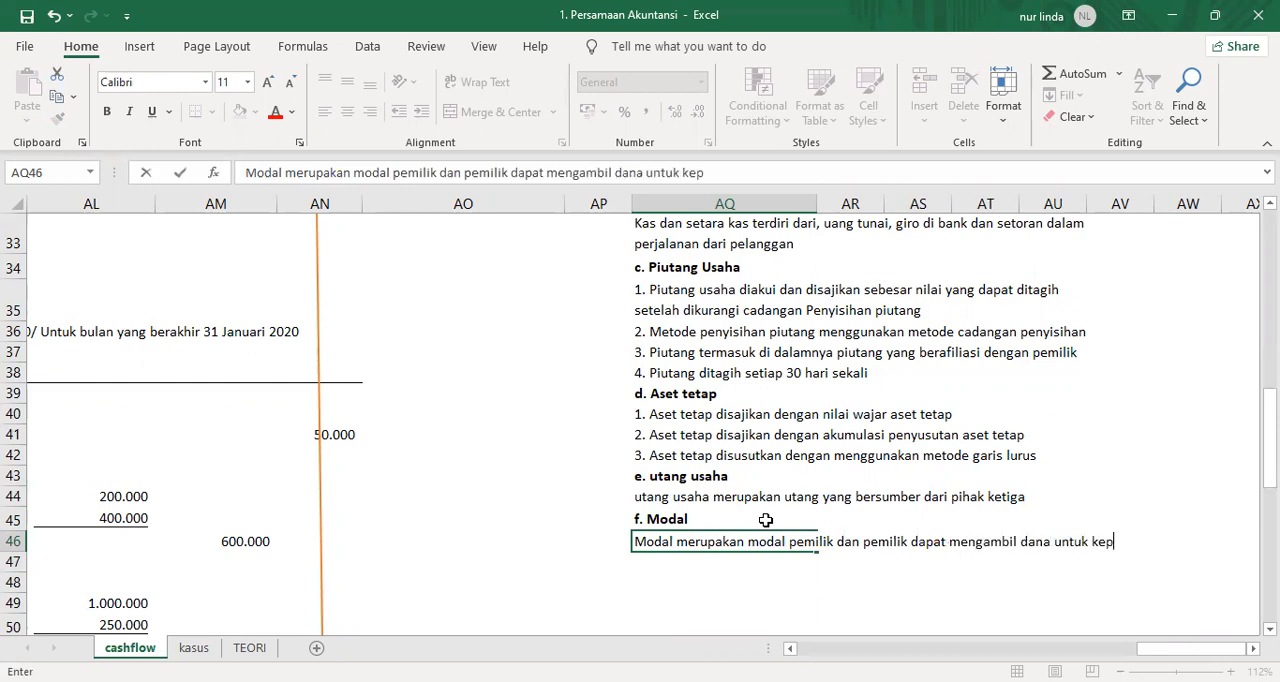
type("entingan priib")
key("BackSpace")
key("BackSpace")
type("badinya ")
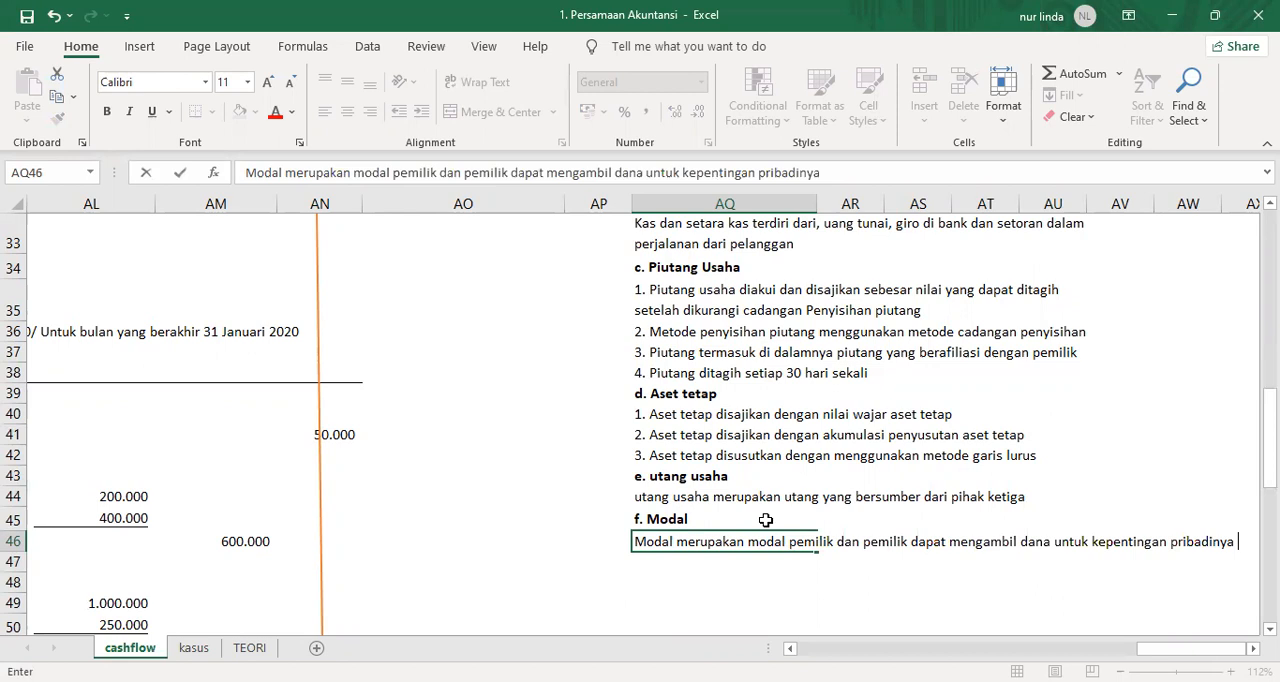
type("yang dis")
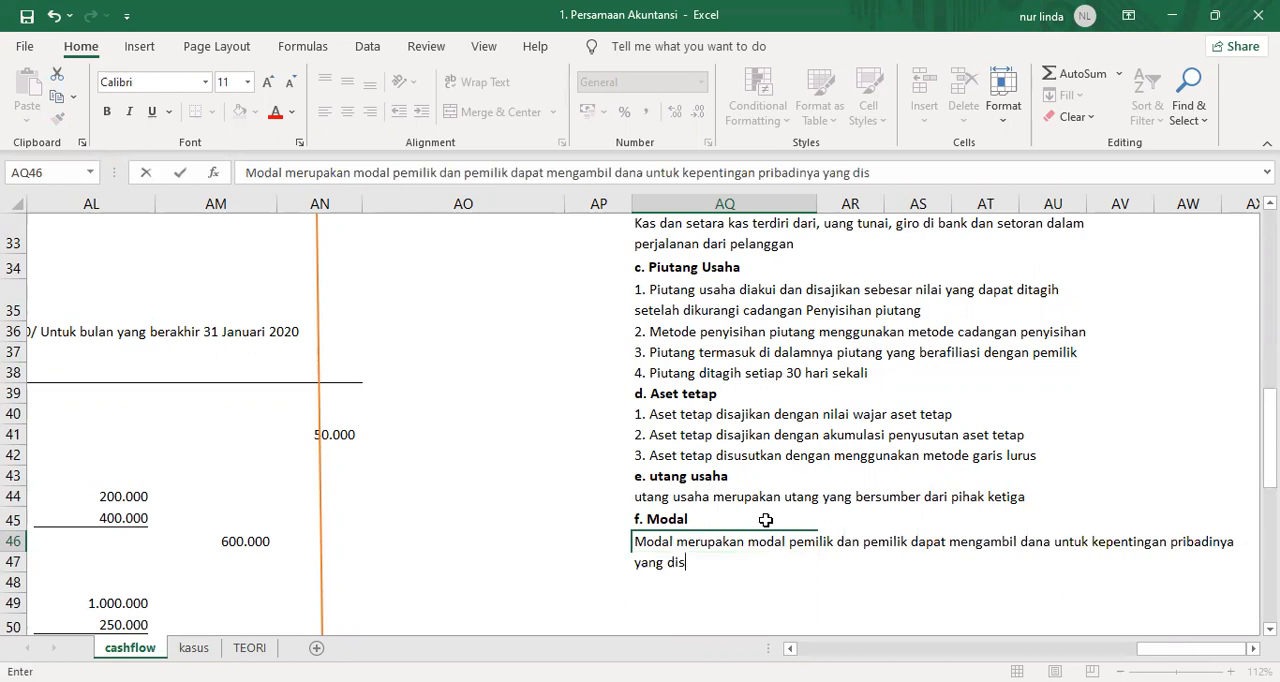
type("ebut dengan Pirv")
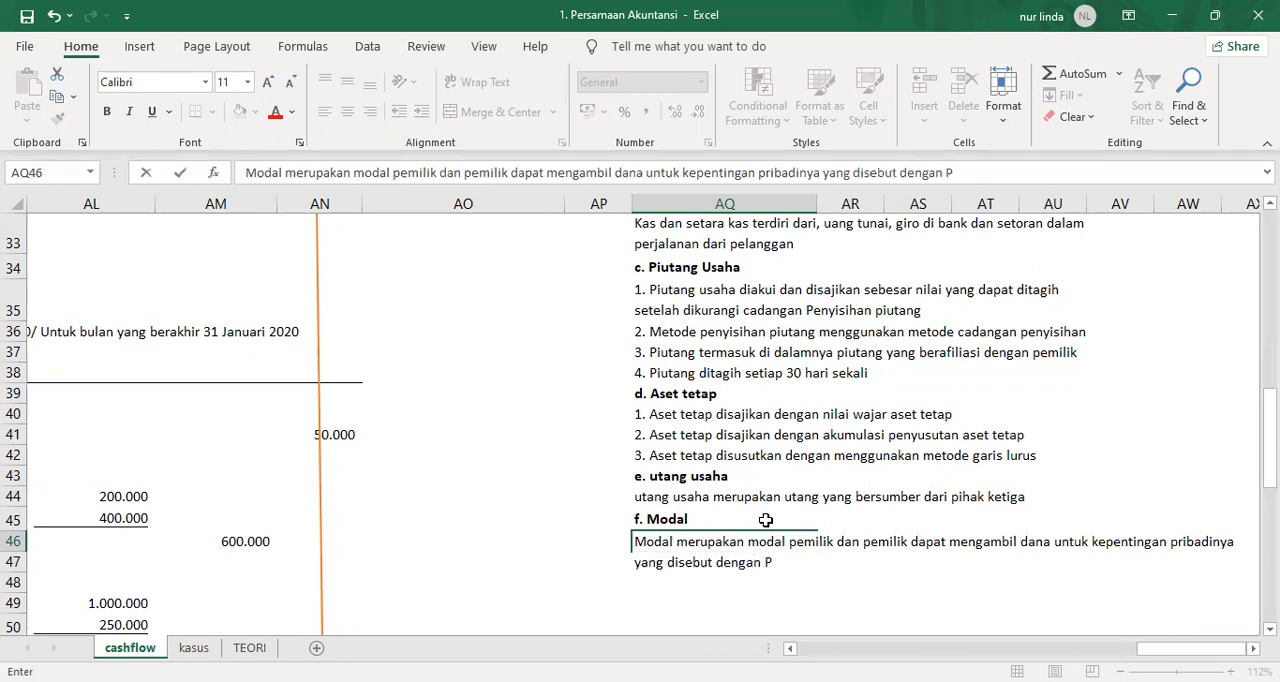
key("BackSpace")
key("BackSpace")
type("rive")
key("Return")
Wrap the capital note's text in AQ46 and merge it across AQ46:AU46 with left alignment.
key("Up")
left_click(478, 82)
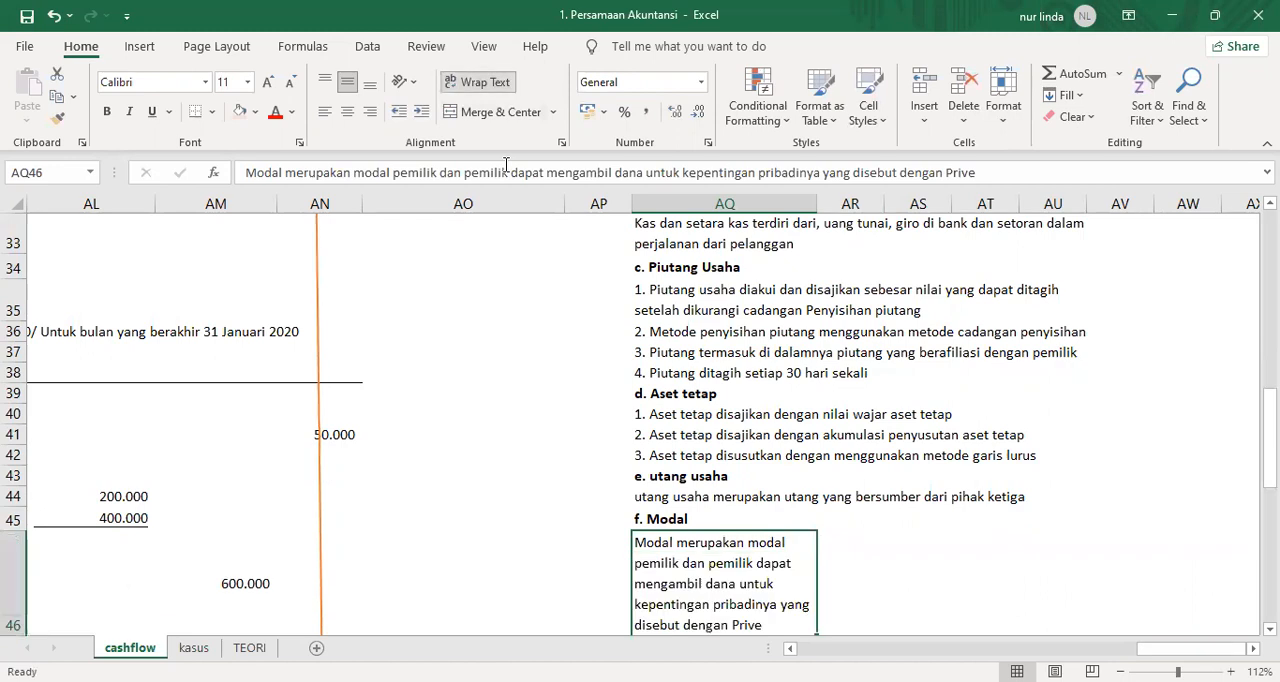
key("shift+Right")
key("shift+Right")
key("shift+Right")
key("shift+Right")
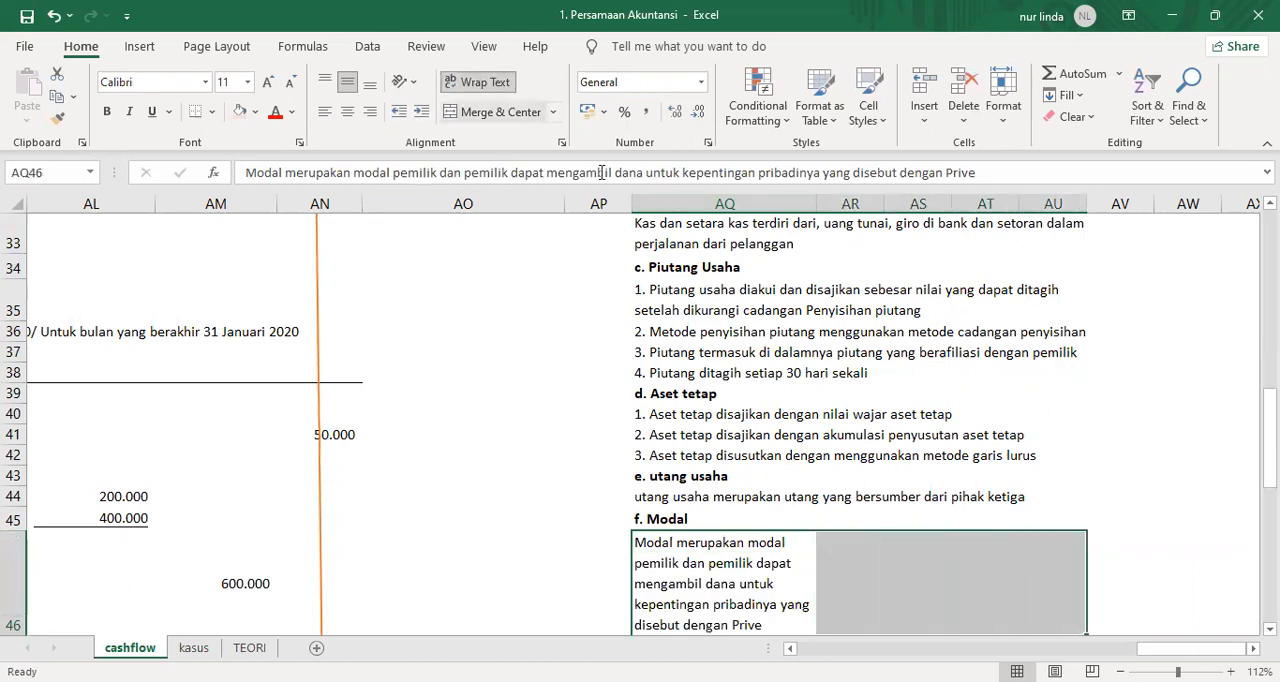
left_click(497, 111)
left_click(325, 111)
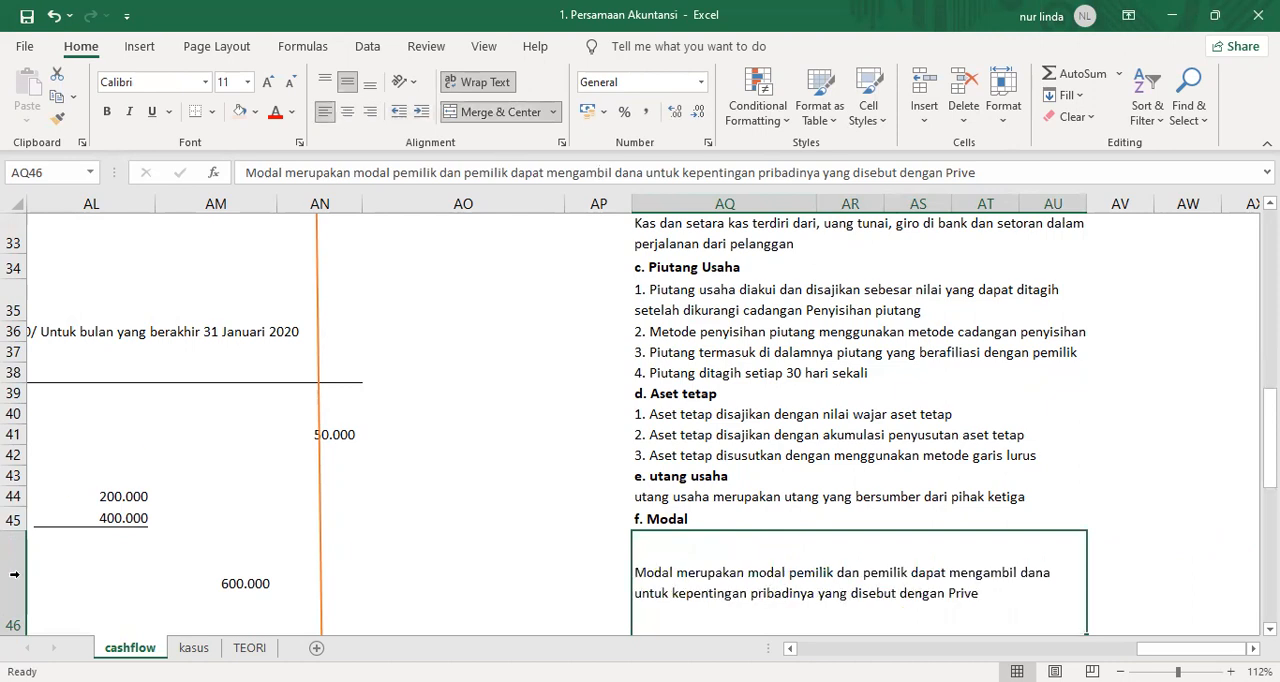
Fit row 46's height to its content and enlarge it until both lines of the capital note show.
scroll(274, 478, "down", 2)
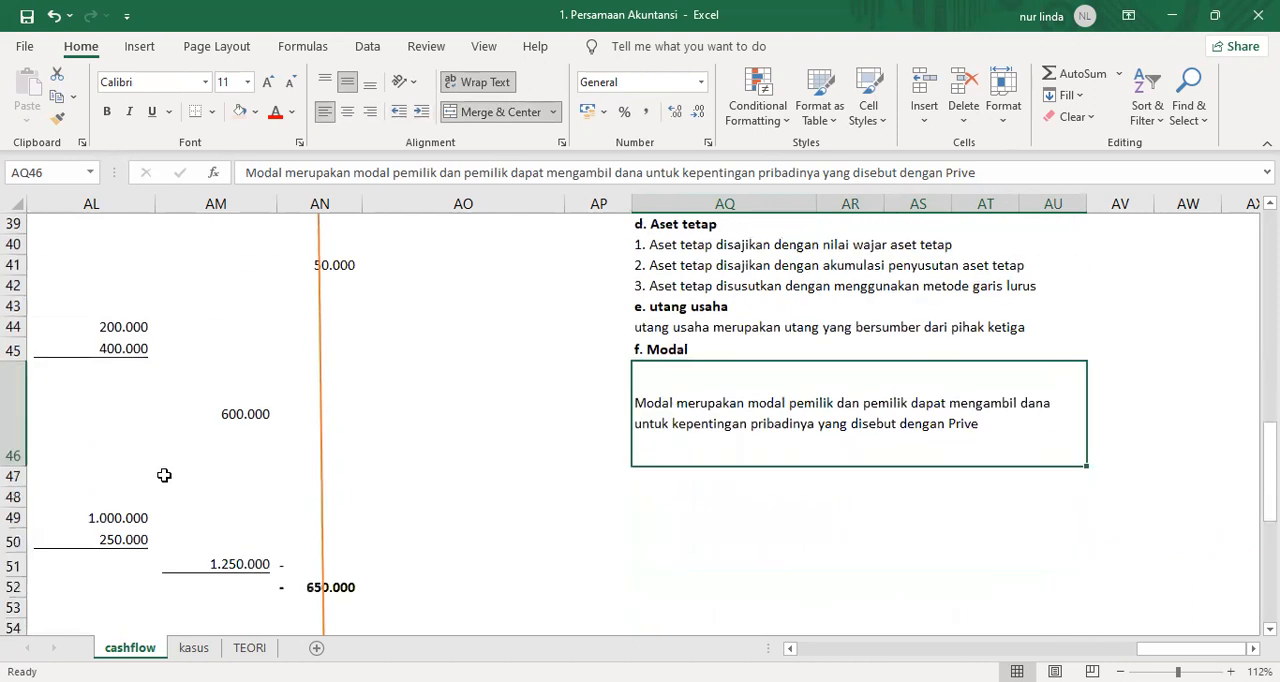
double_click(18, 462)
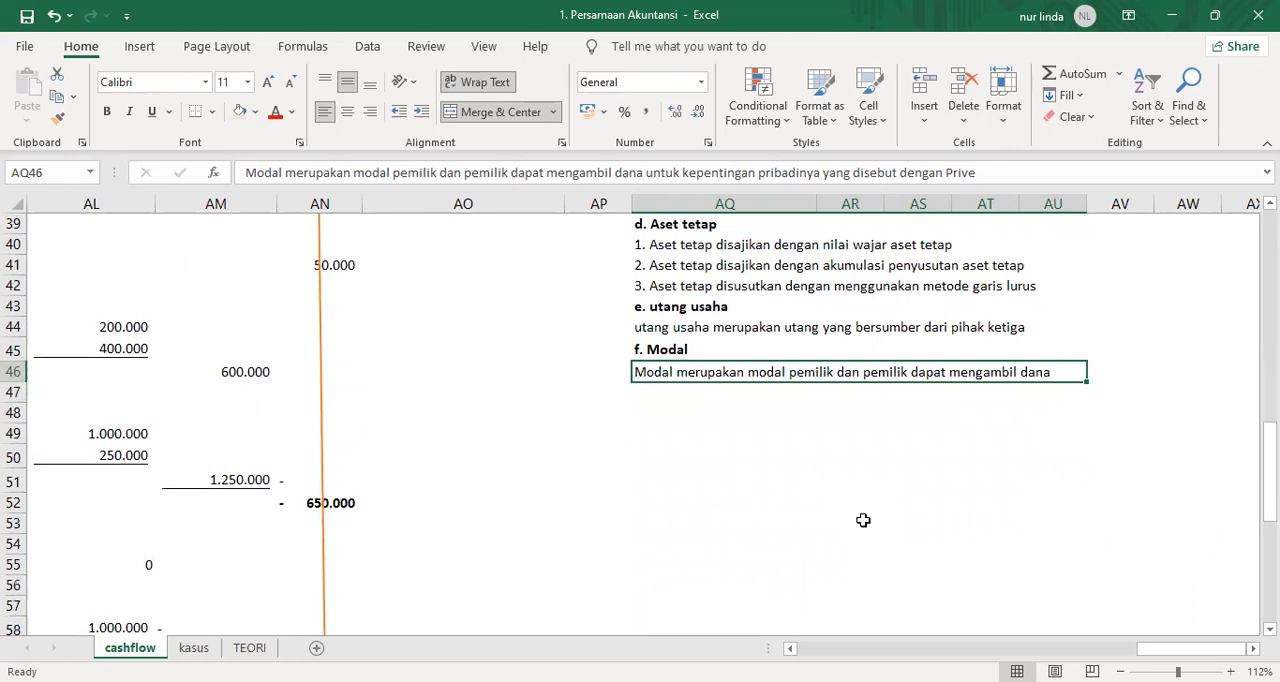
left_click_drag(19, 380, 20, 395)
left_click(742, 453)
Re-merge the capital note over AQ46:AU47 with left alignment and auto-fit row 46's height.
left_click_drag(712, 381, 717, 406)
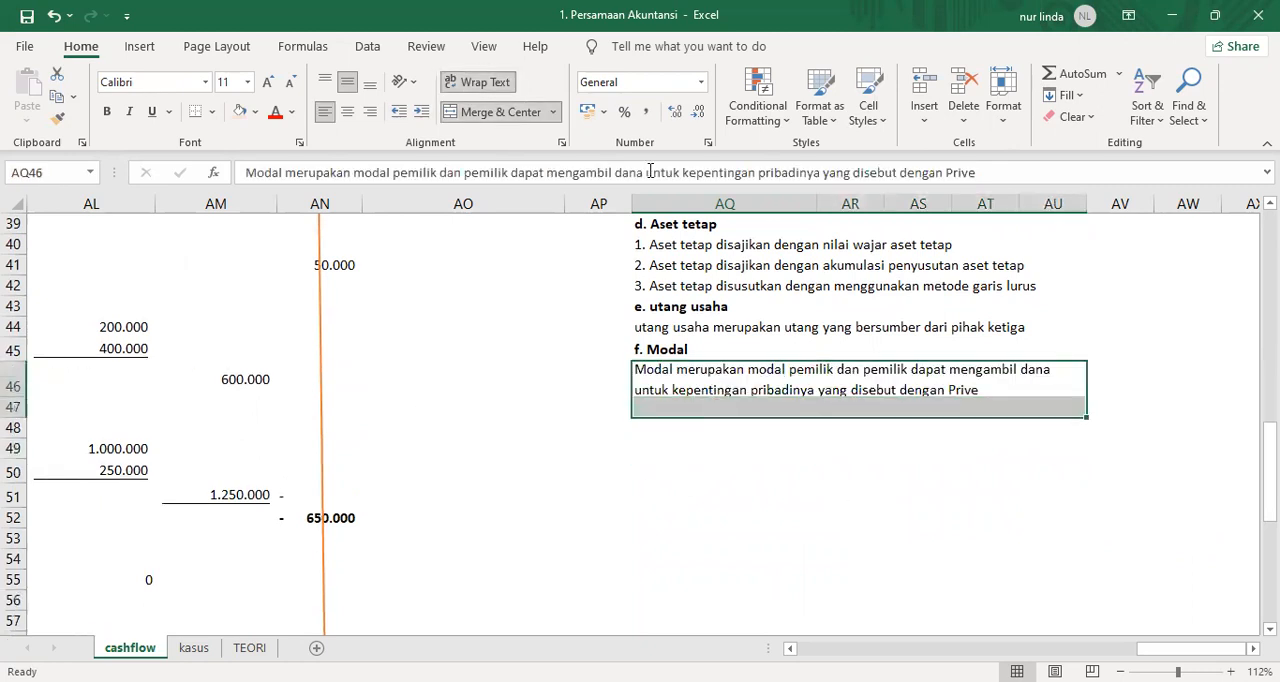
left_click(492, 111)
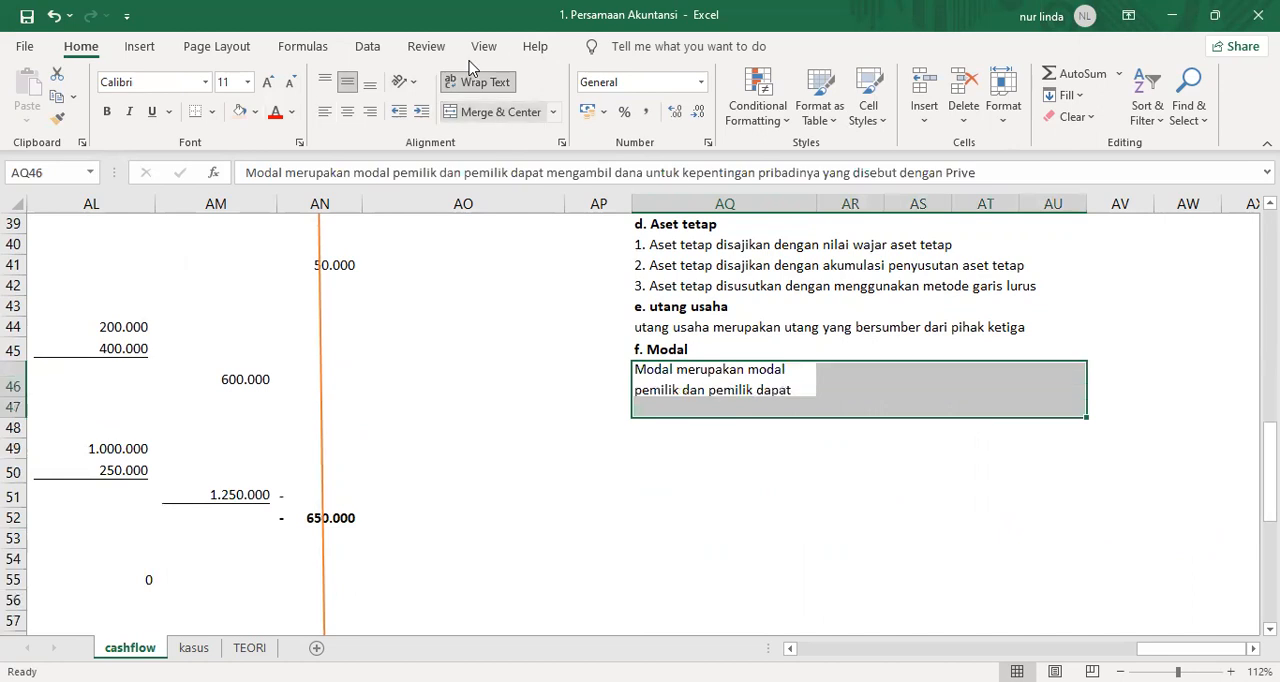
left_click(492, 111)
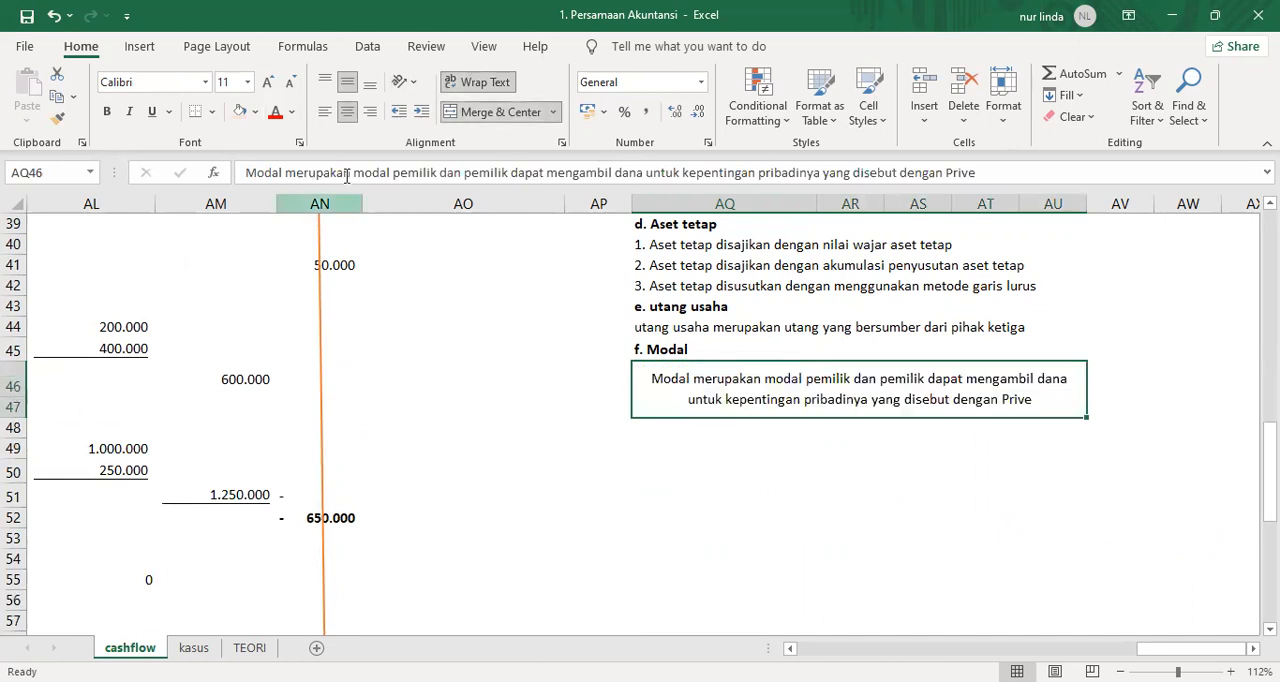
left_click(325, 112)
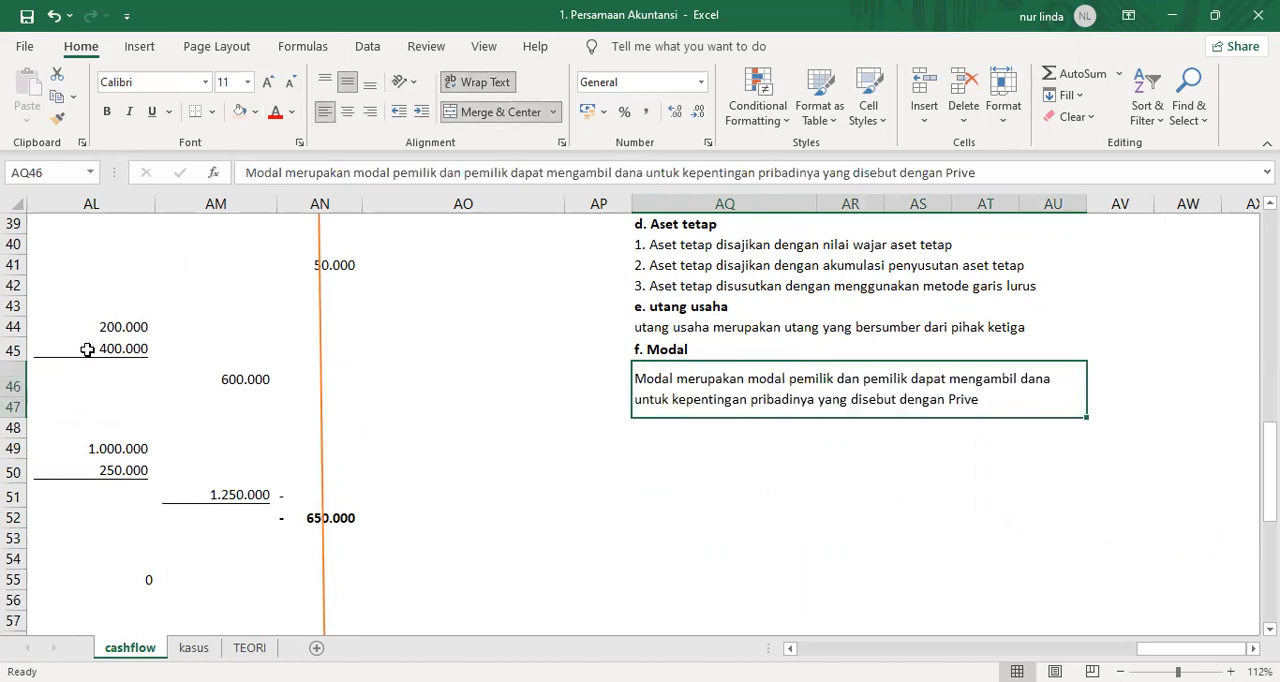
double_click(18, 400)
left_click(768, 450)
left_click(1003, 367)
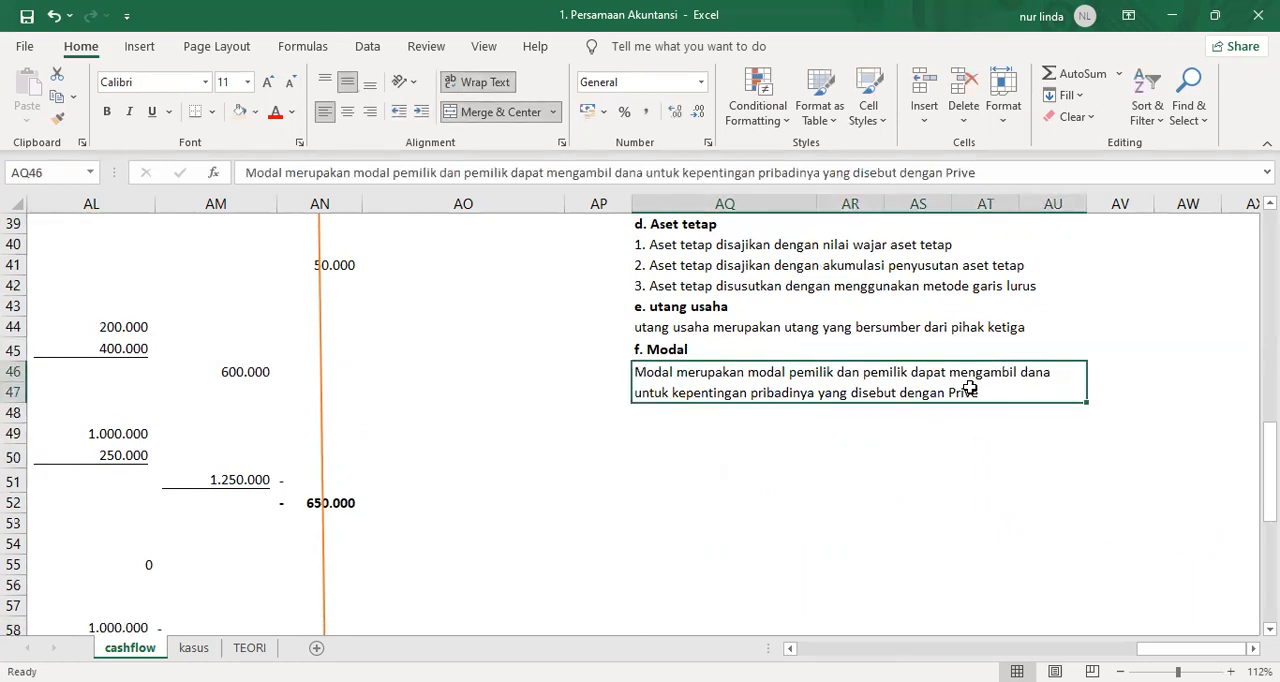
Make the numbered headings "Informasi Umum/ General information" in row 21 and "Ikhtisar Kebijakan Akuntansi Signifikan" in row 29 bold, including their numbers.
scroll(913, 417, "up", 7)
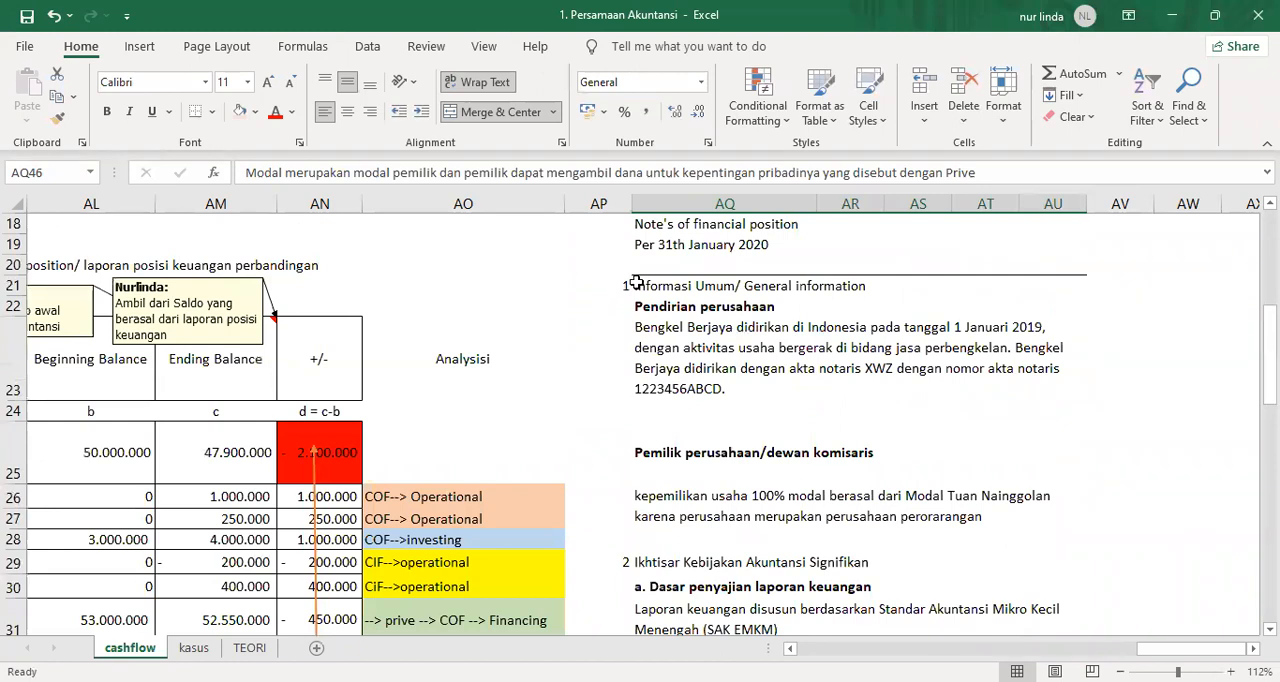
left_click(692, 288)
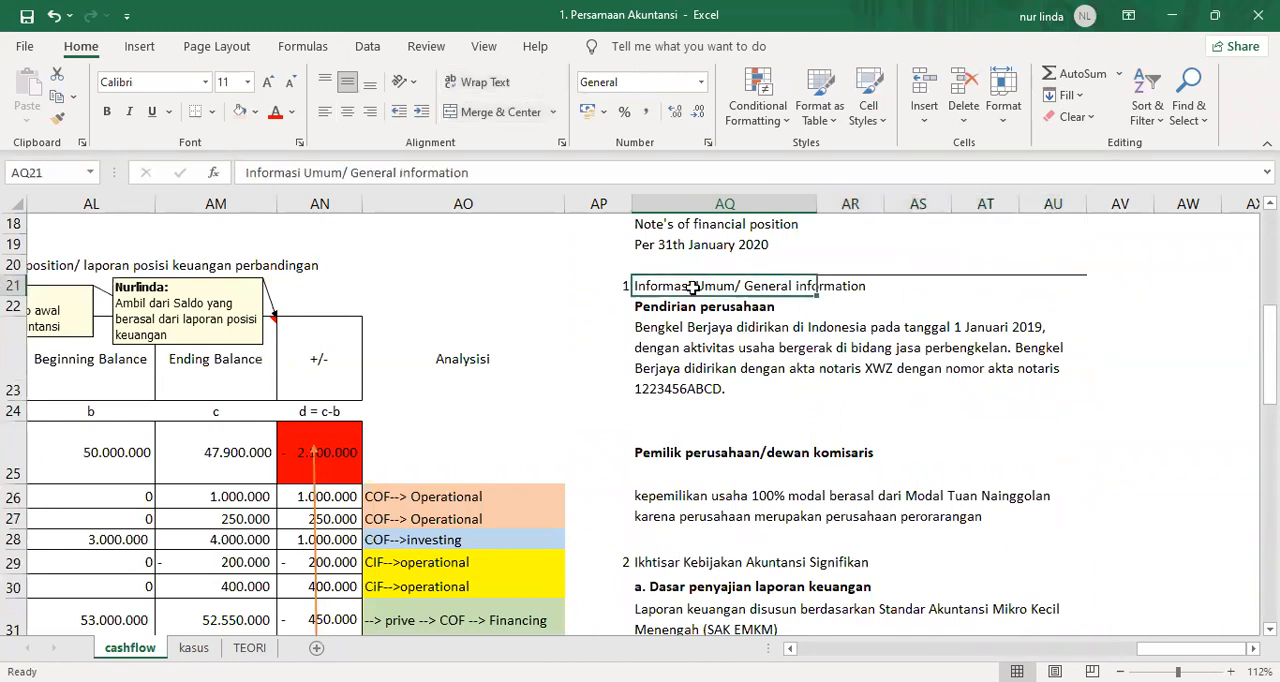
key("Left")
key("shift+Right")
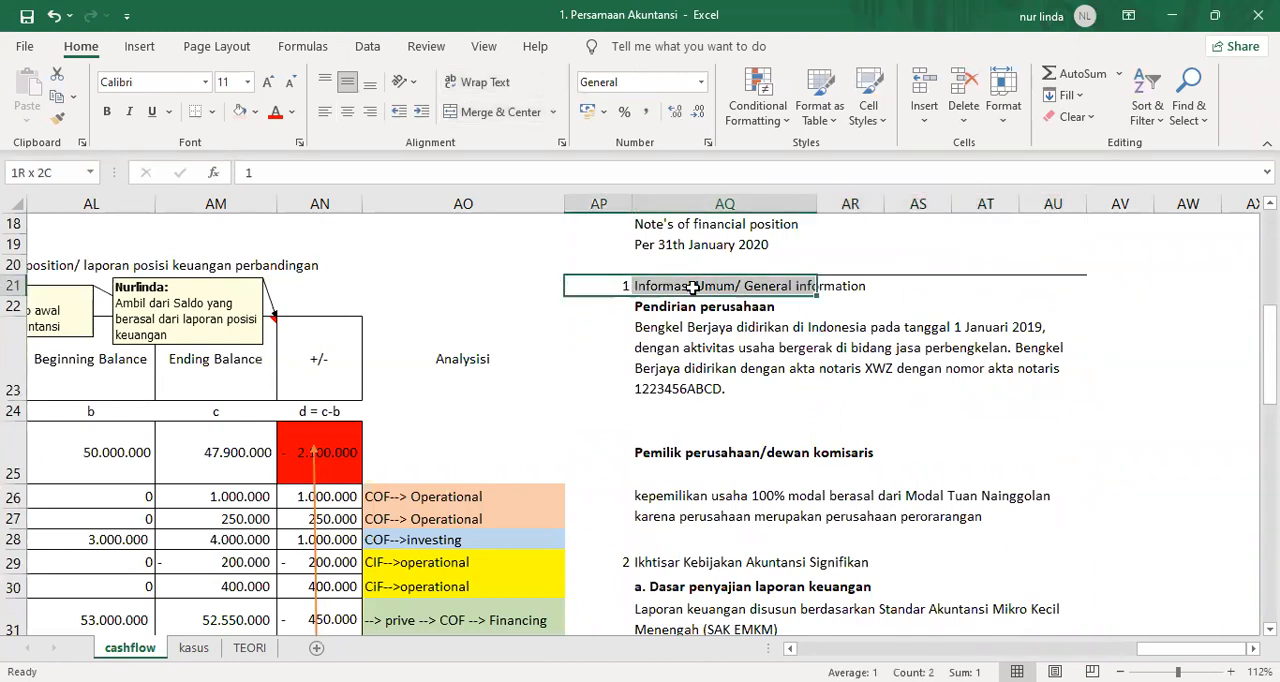
key("ctrl+b")
scroll(610, 305, "down", 3)
left_click_drag(625, 270, 843, 270)
key("ctrl+b")
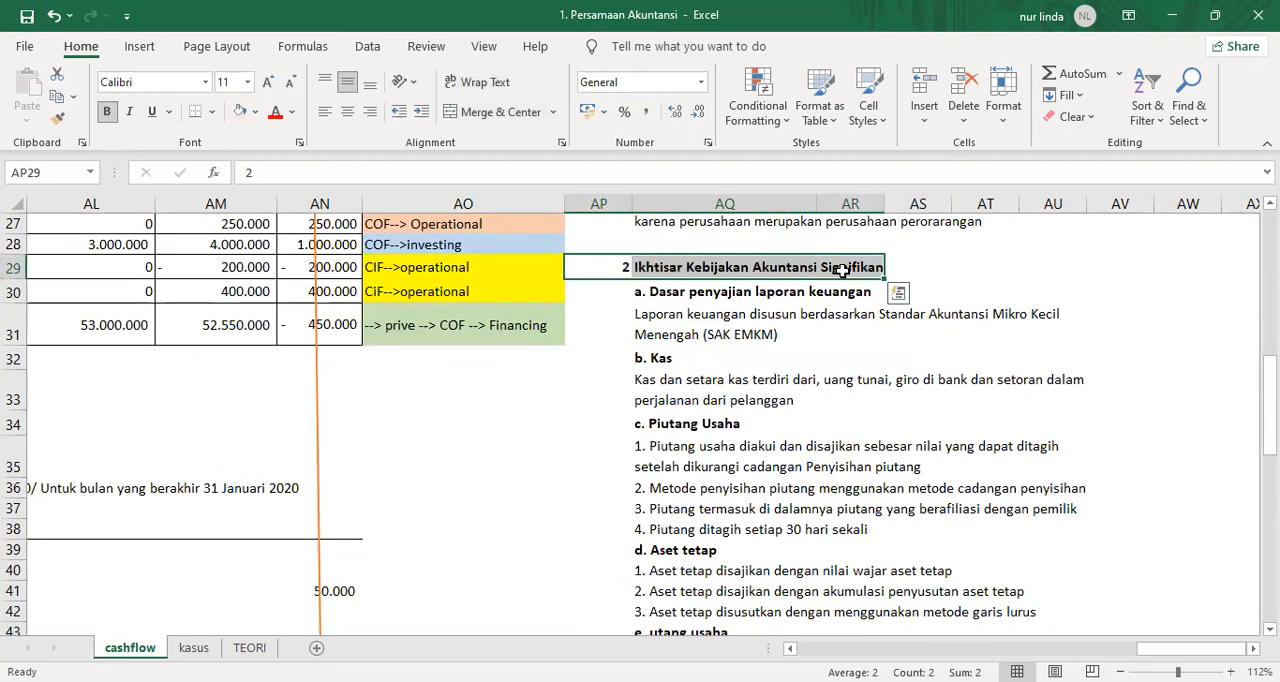
Add section number 3 in AP48 and the heading "Sumber Estimasi Ketidakpastian" in AQ48.
scroll(734, 506, "down", 2)
scroll(666, 553, "down", 1)
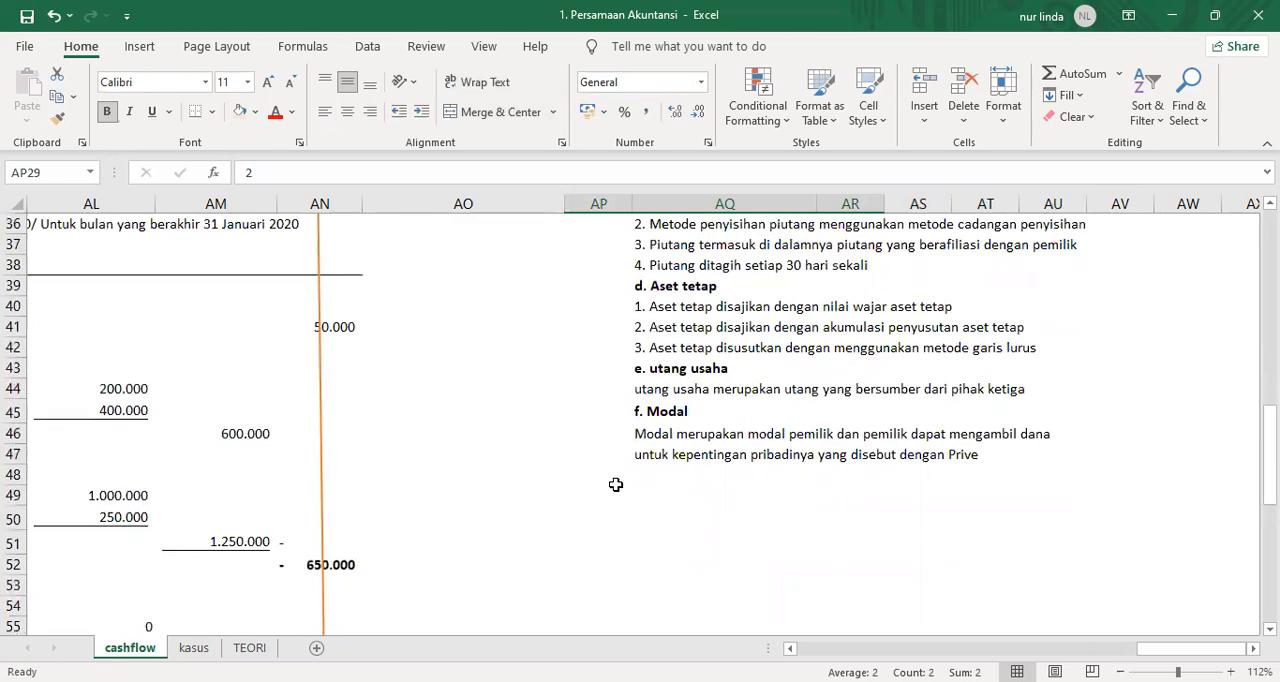
left_click(614, 479)
key("Right")
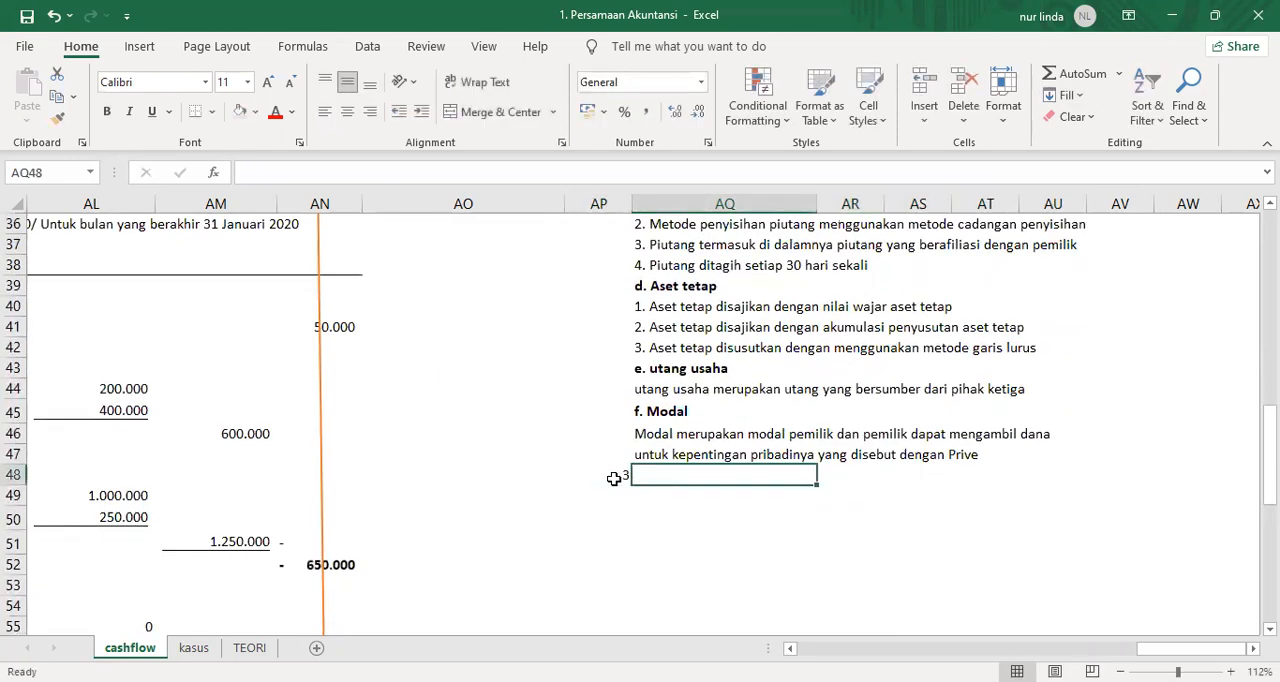
type("Sumber ")
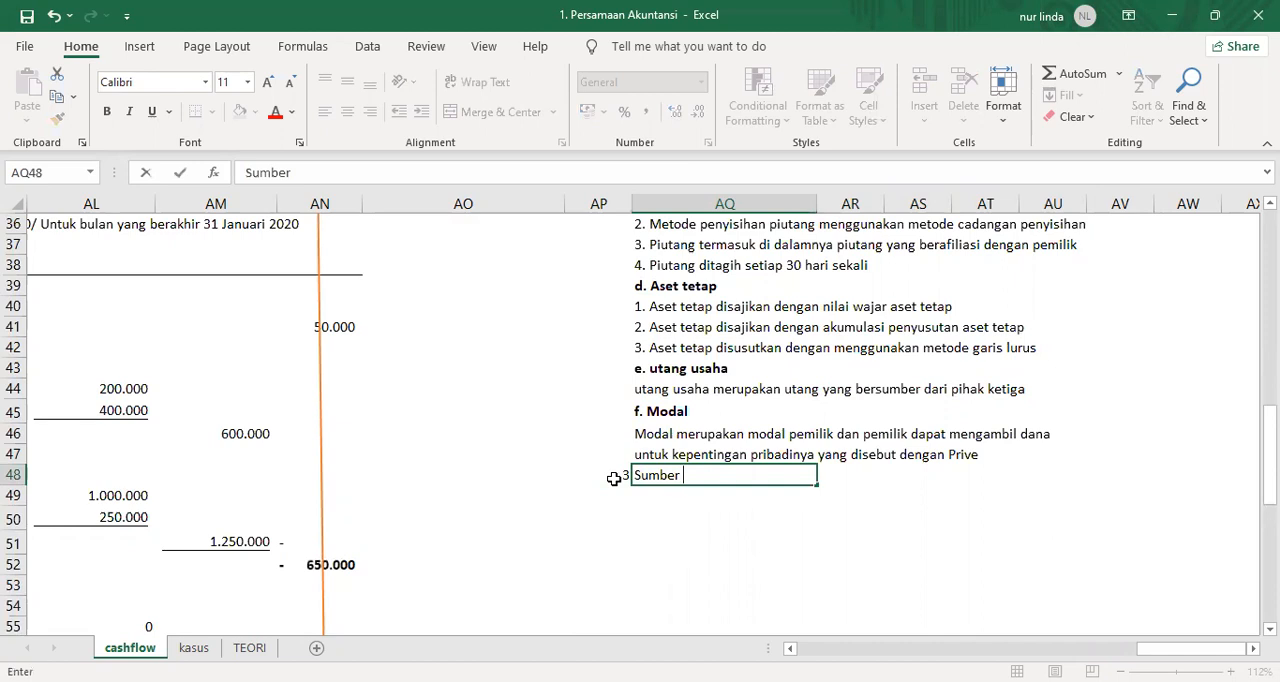
type("Estimasi K")
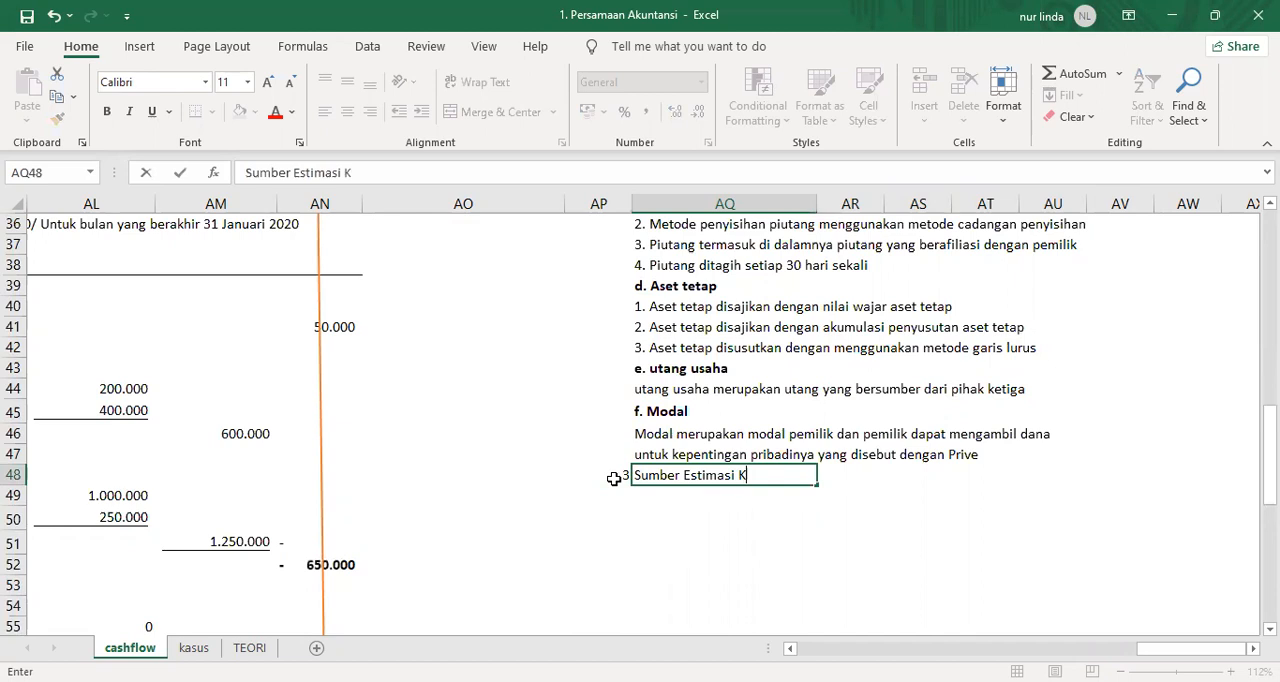
type("etidakpastian")
key("Return")
key("Up")
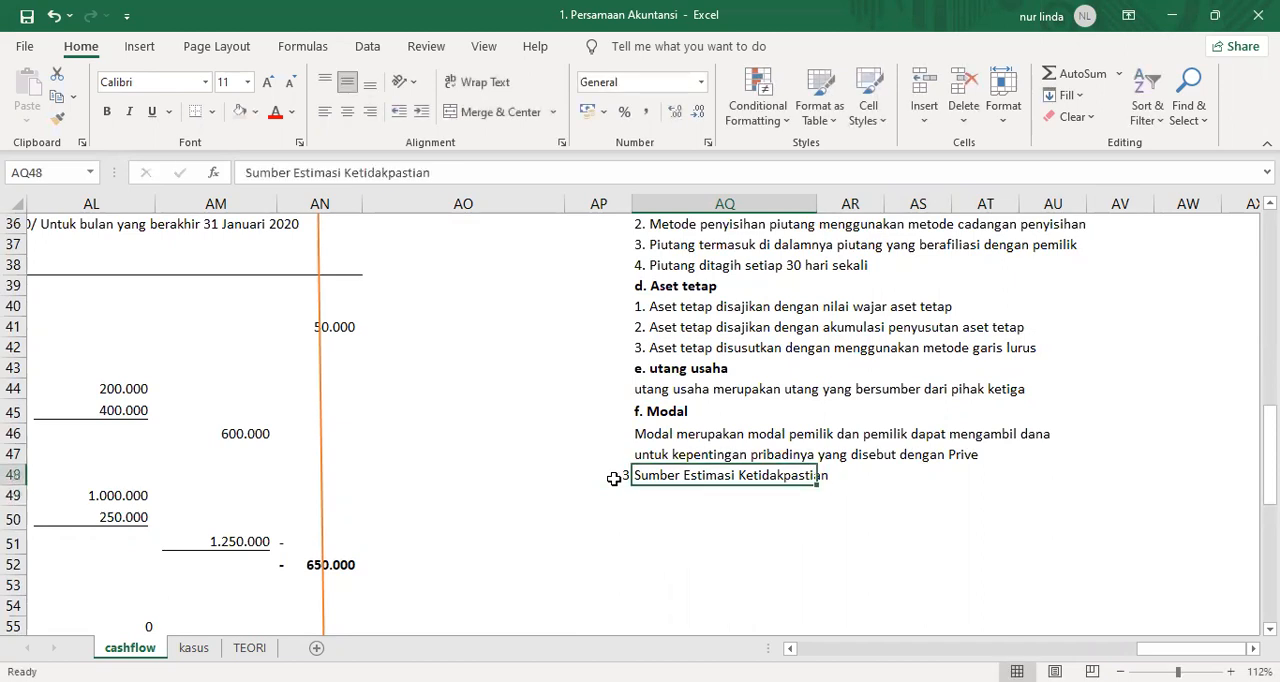
Move the section 3 number and heading one row down to AP49:AQ49 and make them bold.
left_click(614, 479)
key("shift+Right")
key("ctrl+c")
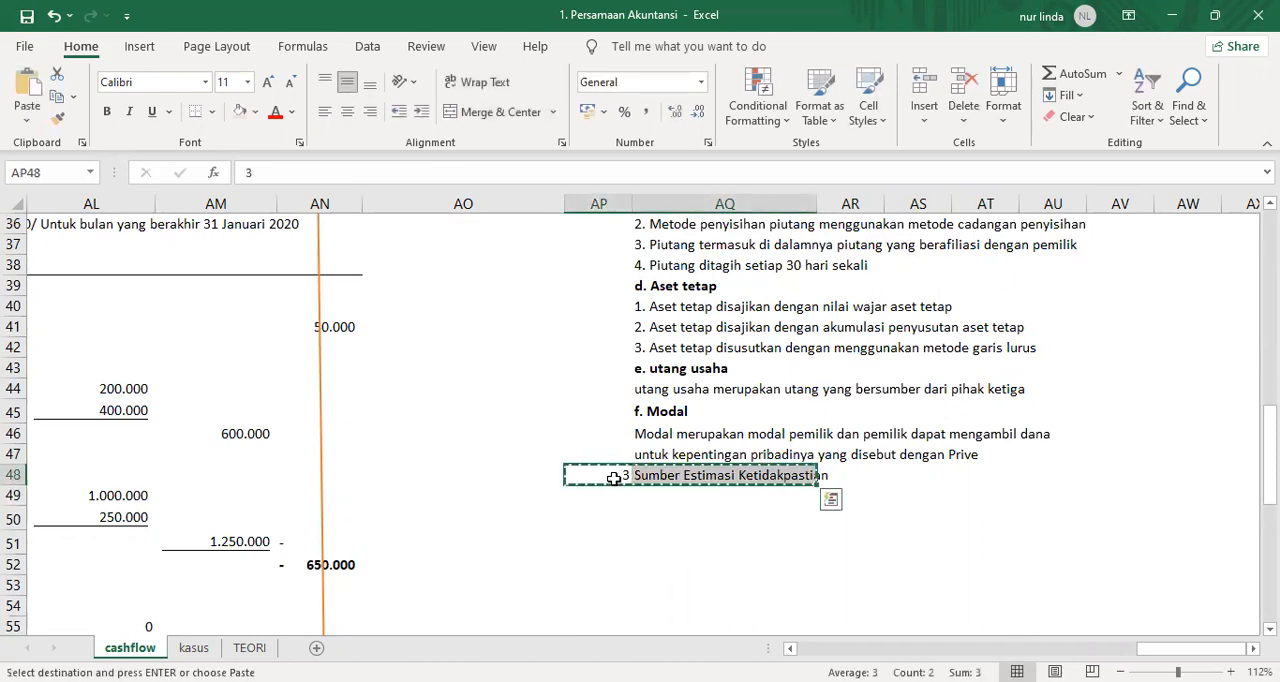
key("ctrl+q")
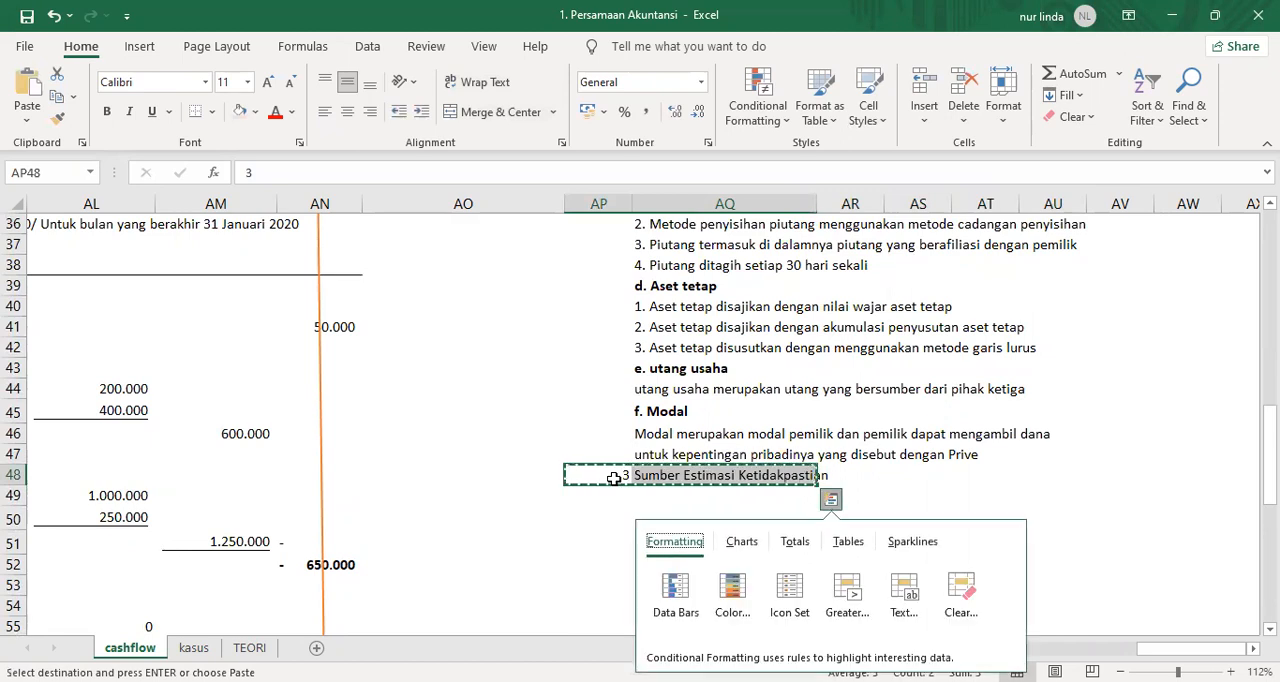
key("Escape")
key("Down")
key("ctrl+v")
key("ctrl+b")
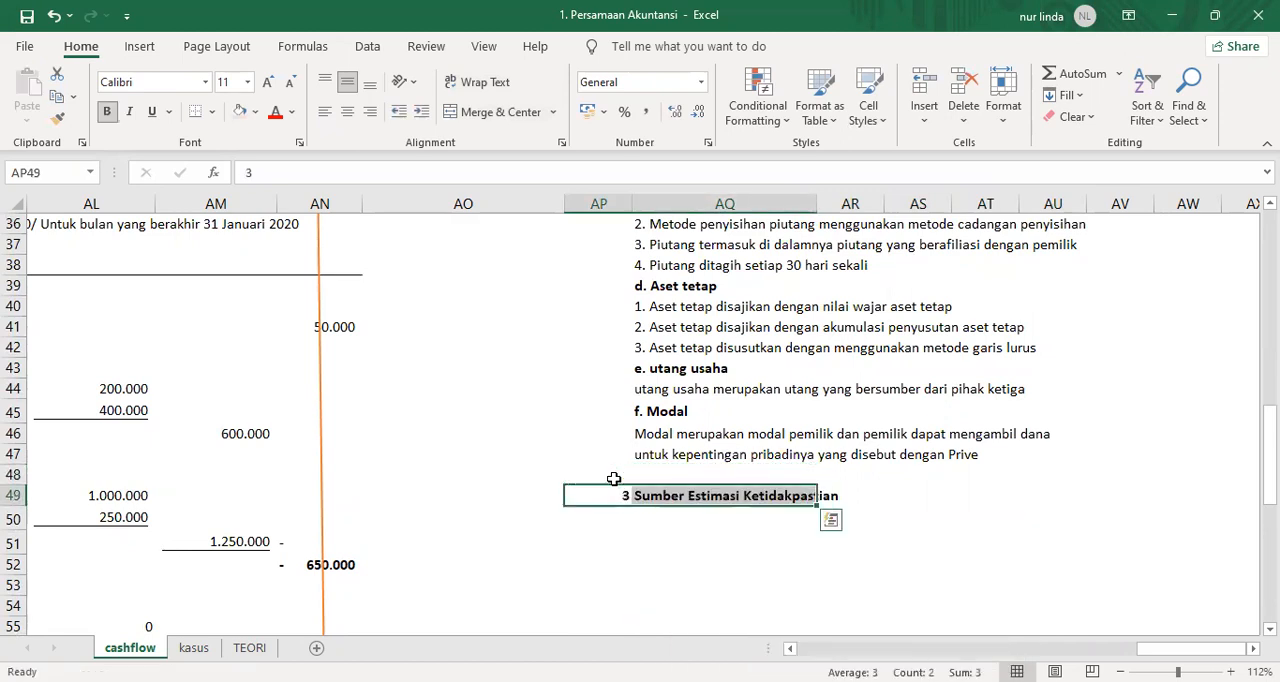
key("ctrl+q")
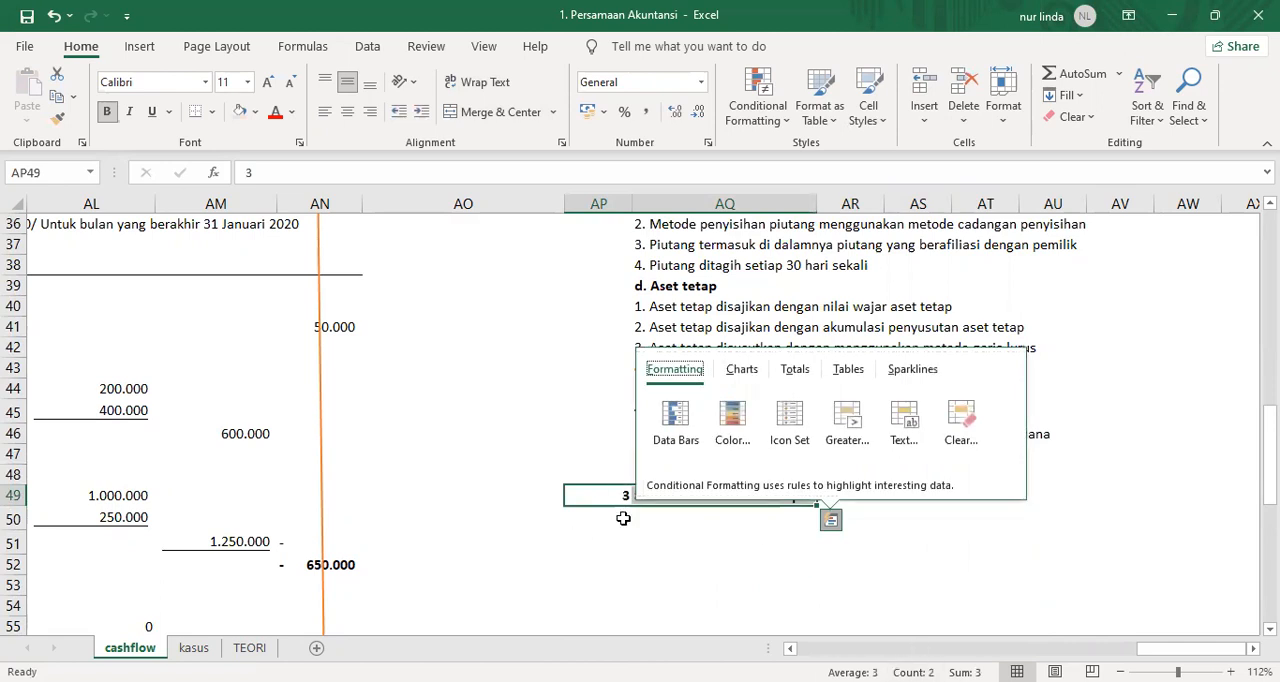
Add the subheading "a. Piutang usaha" in AQ50 under Sumber Estimasi Ketidakpastian.
left_click(660, 532)
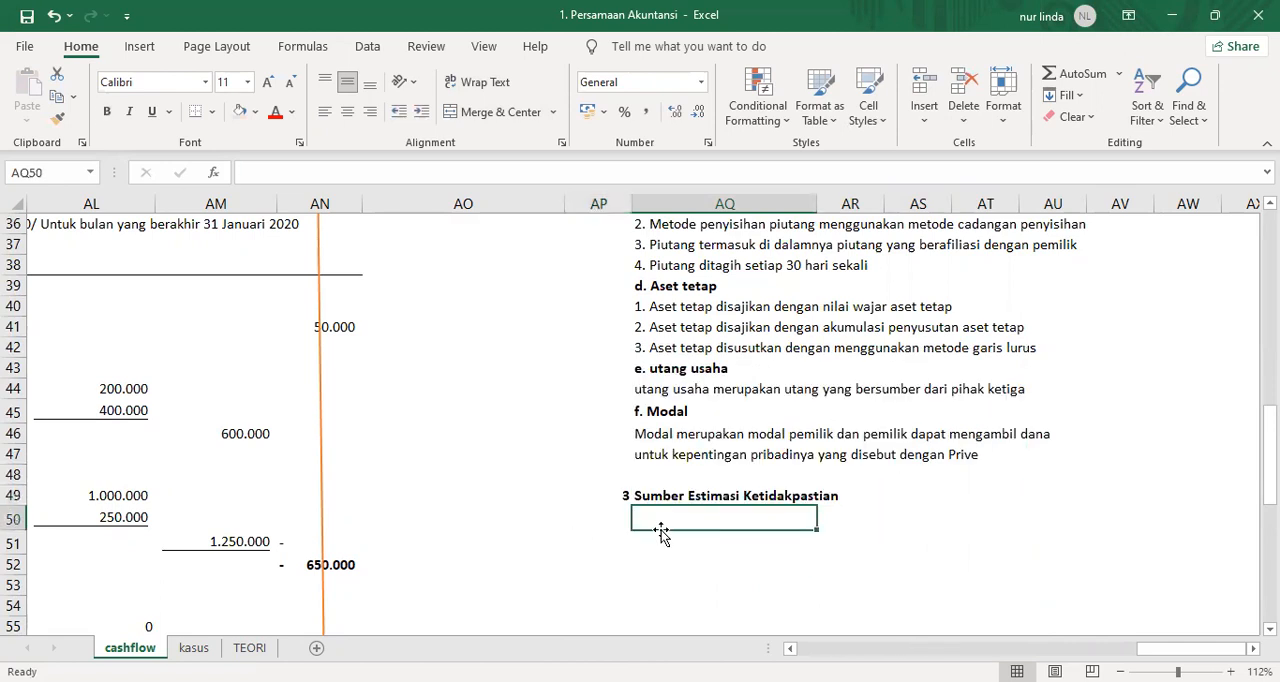
type("a. ")
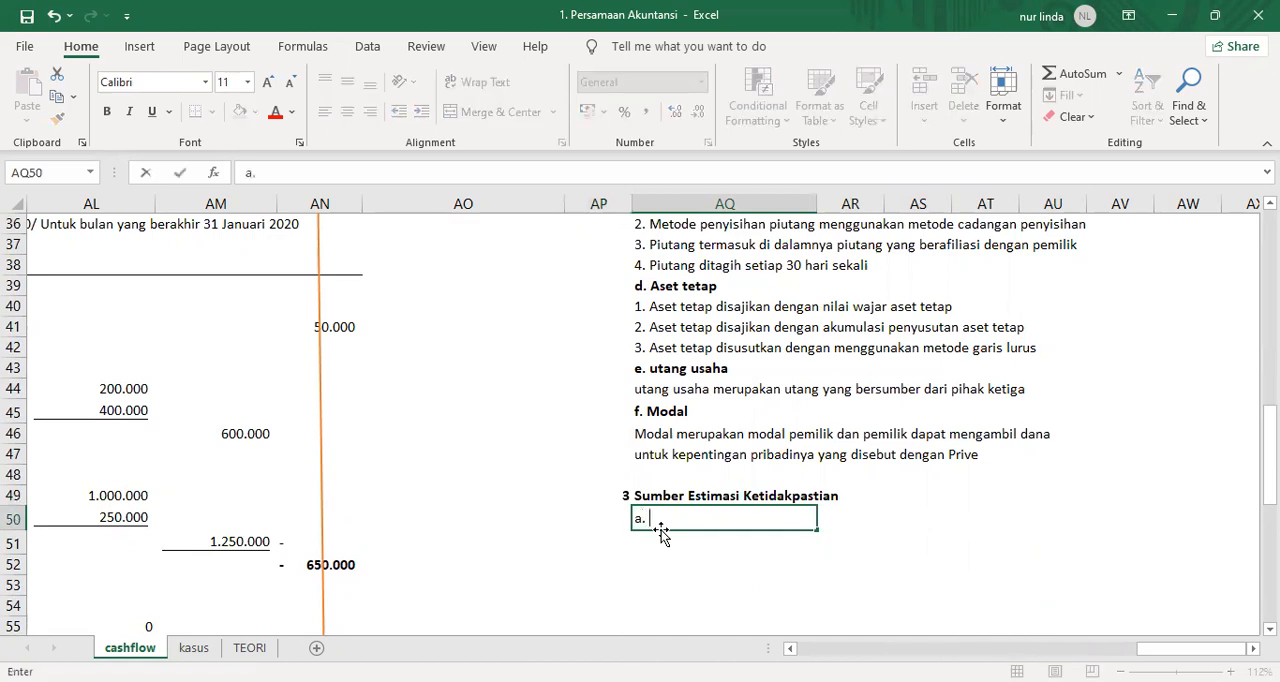
type("Piutangusaha")
key("BackSpace")
key("BackSpace")
key("BackSpace")
key("BackSpace")
key("BackSpace")
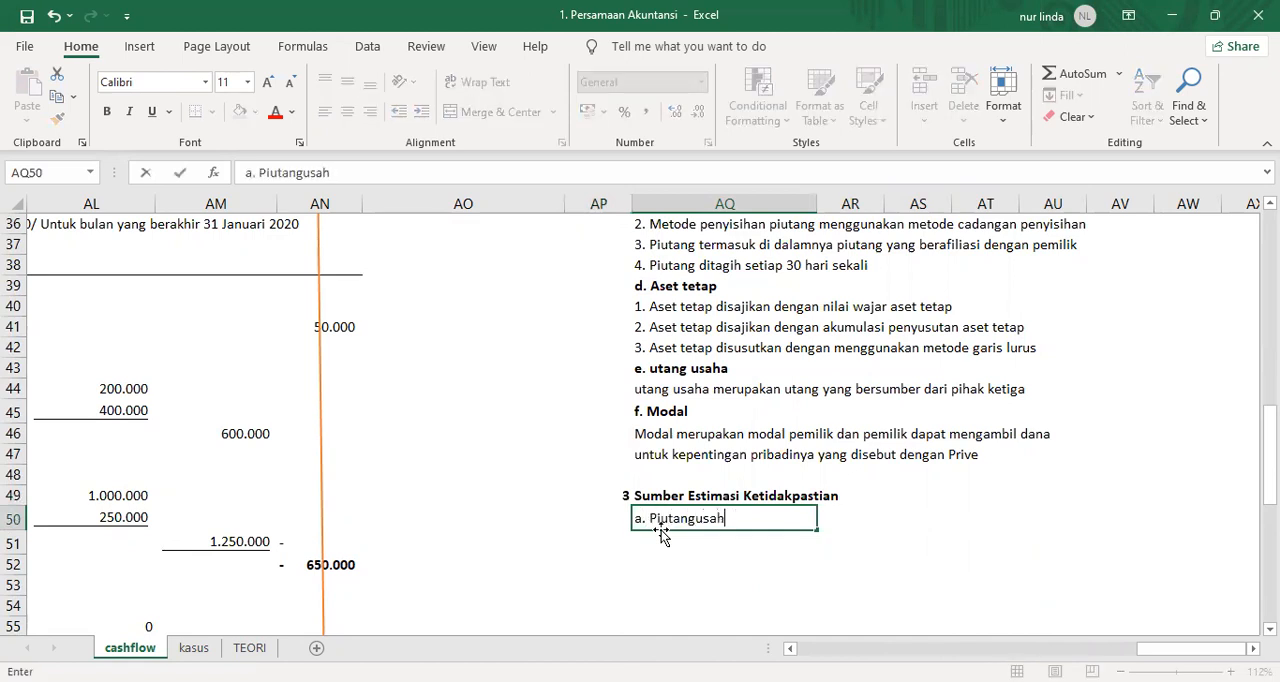
type("usah")
key("BackSpace")
type("ha")
key("Return")
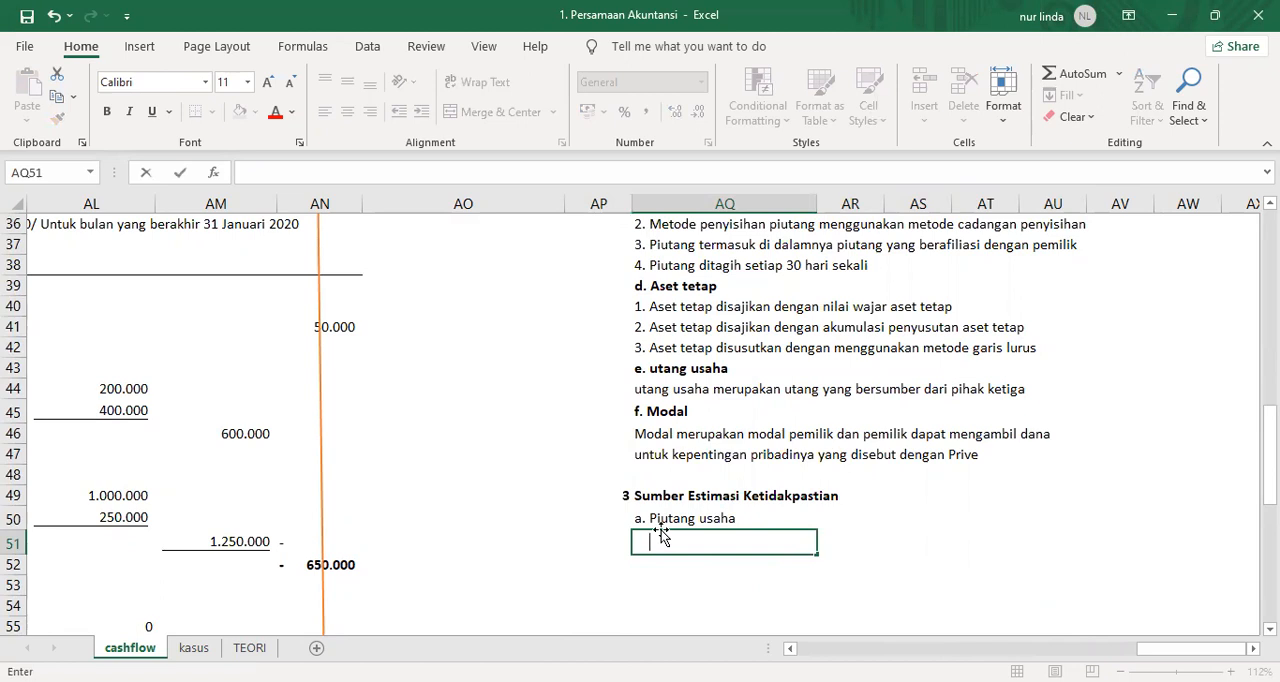
Start the receivables estimation note in AQ51, indented, with "Pemilik menyakini bahwa".
type("Pemilik menyakini baha")
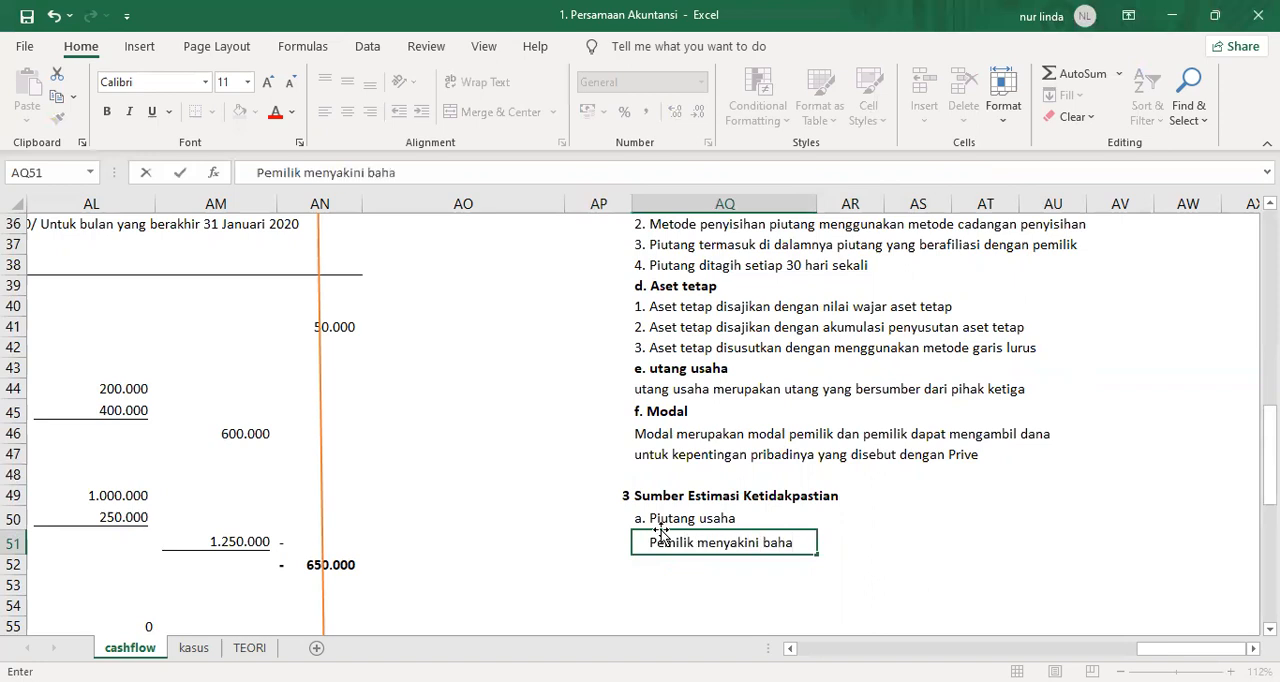
key("BackSpace")
type("wa cadangan penyisihan piutang yang disusun")
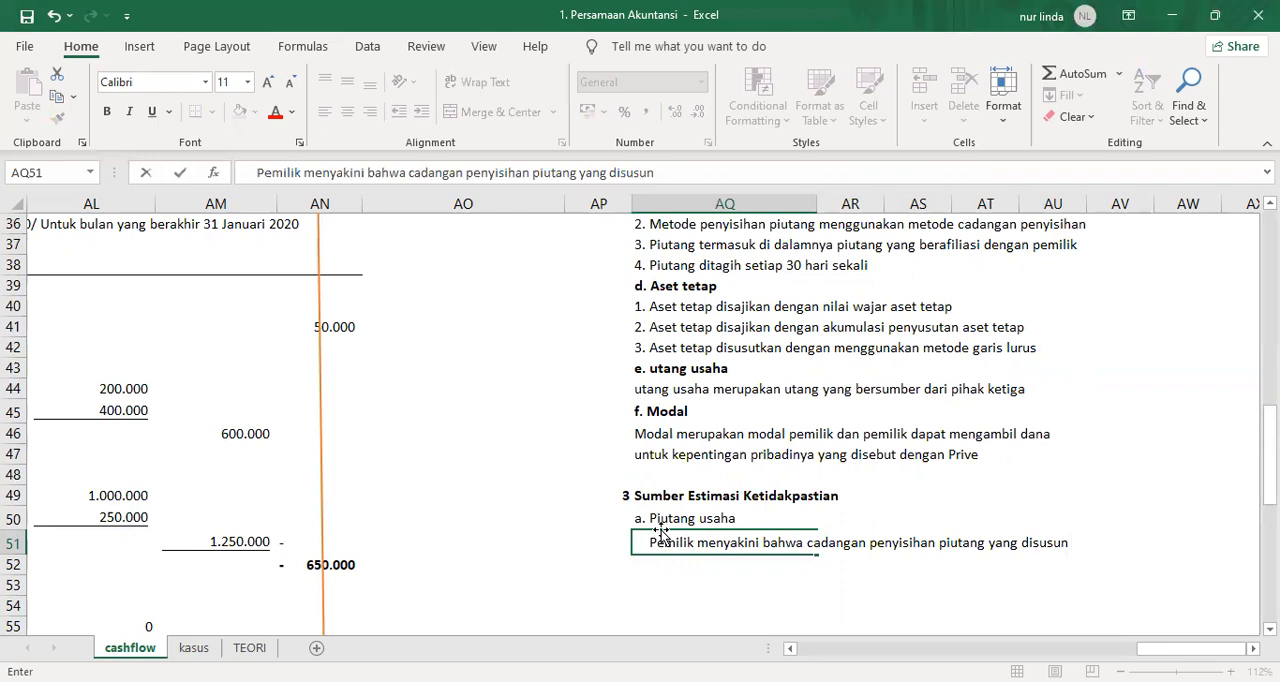
type("akan")
key("BackSpace")
key("BackSpace")
key("BackSpace")
key("BackSpace")
key("BackSpace")
key("BackSpace")
key("BackSpace")
key("BackSpace")
key("BackSpace")
key("BackSpace")
key("BackSpace")
key("BackSpace")
key("BackSpace")
key("BackSpace")
key("BackSpace")
key("BackSpace")
key("BackSpace")
key("BackSpace")
key("BackSpace")
key("BackSpace")
key("BackSpace")
key("BackSpace")
key("BackSpace")
key("BackSpace")
key("BackSpace")
key("BackSpace")
key("BackSpace")
key("BackSpace")
key("BackSpace")
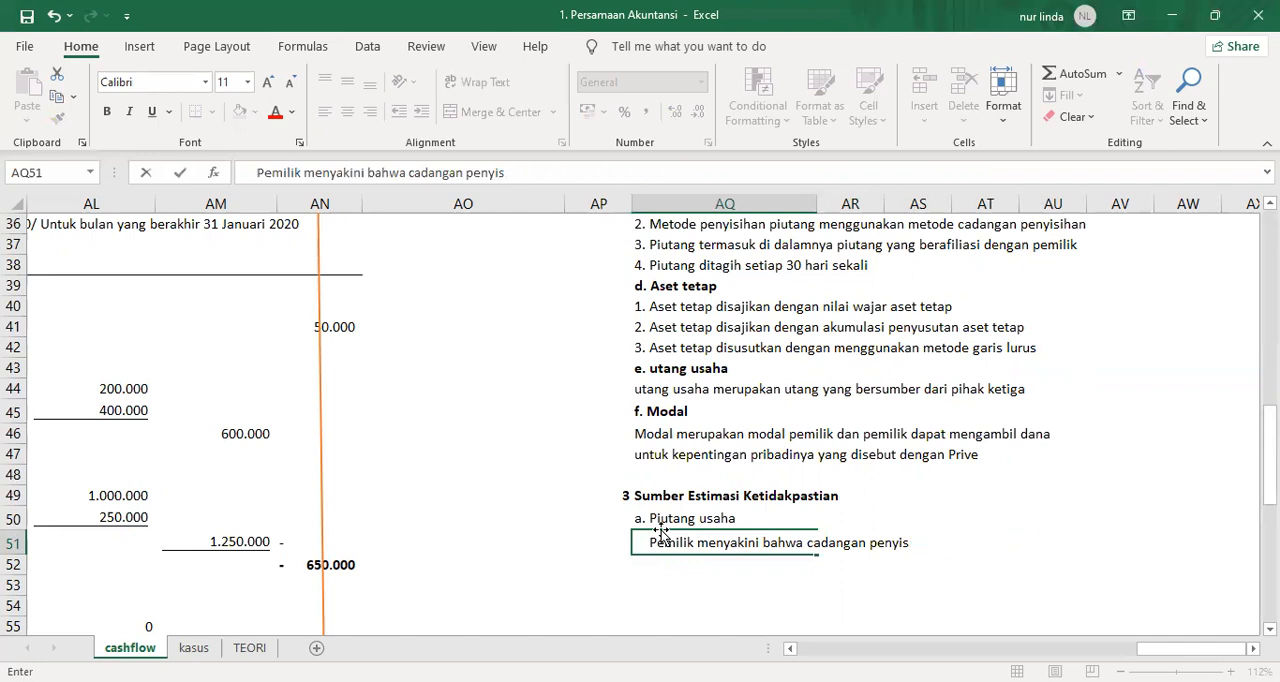
key("BackSpace")
key("BackSpace")
key("BackSpace")
key("BackSpace")
key("BackSpace")
key("BackSpace")
key("BackSpace")
key("BackSpace")
key("BackSpace")
key("BackSpace")
key("BackSpace")
key("BackSpace")
key("BackSpace")
key("BackSpace")
key("BackSpace")
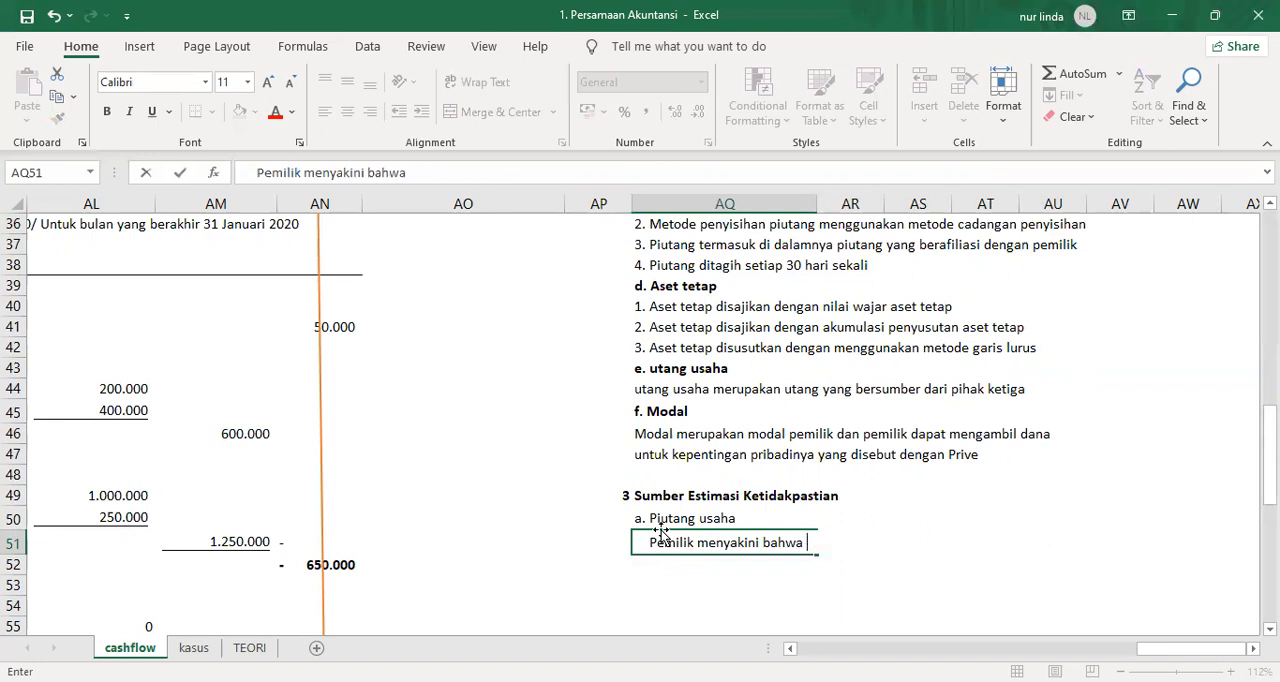
Complete the receivables note in AQ51 with "cadangan penyisihan piutang dari pihak ketiga akan berkurang".
type("cadangan ")
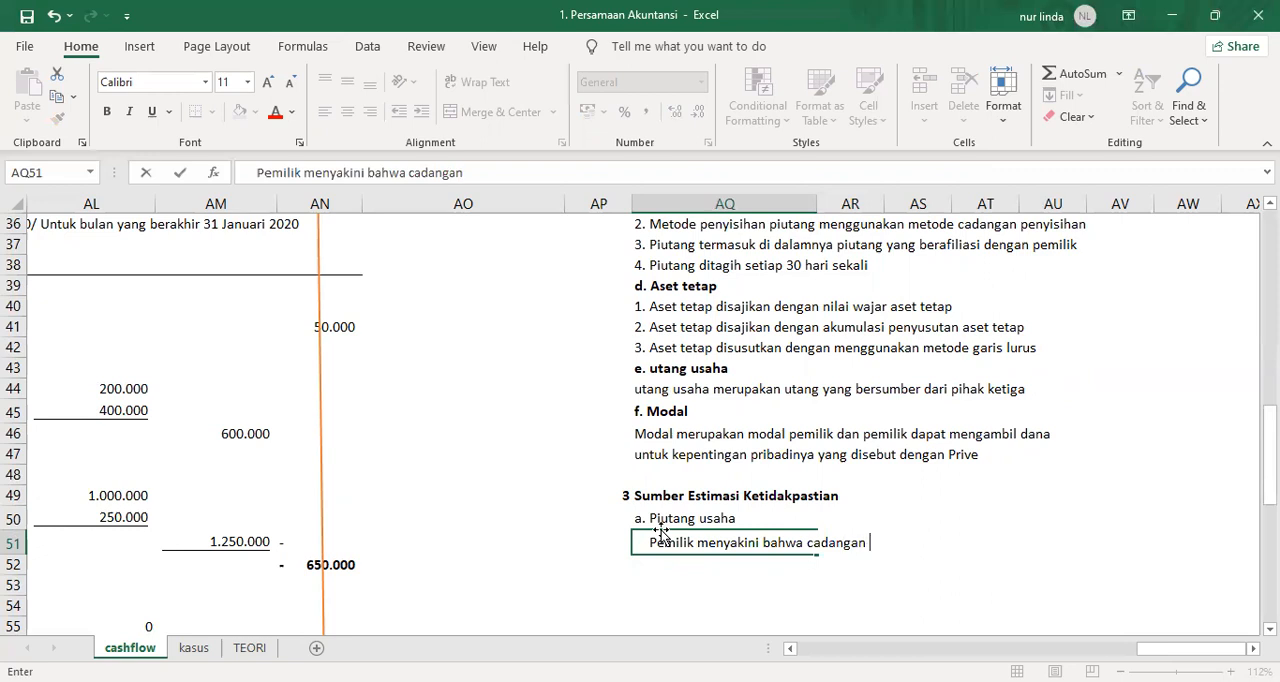
type("penyisian ")
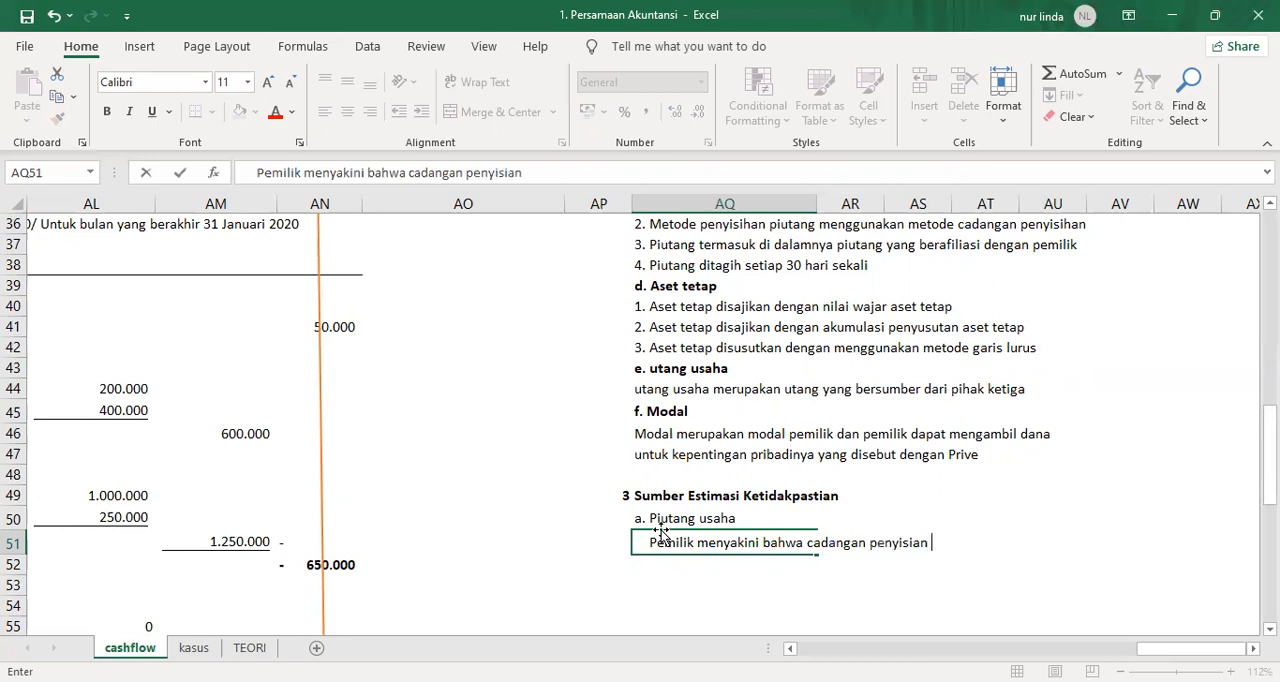
type("piu")
key("BackSpace")
key("BackSpace")
key("BackSpace")
key("BackSpace")
key("BackSpace")
key("BackSpace")
type("han piutang ")
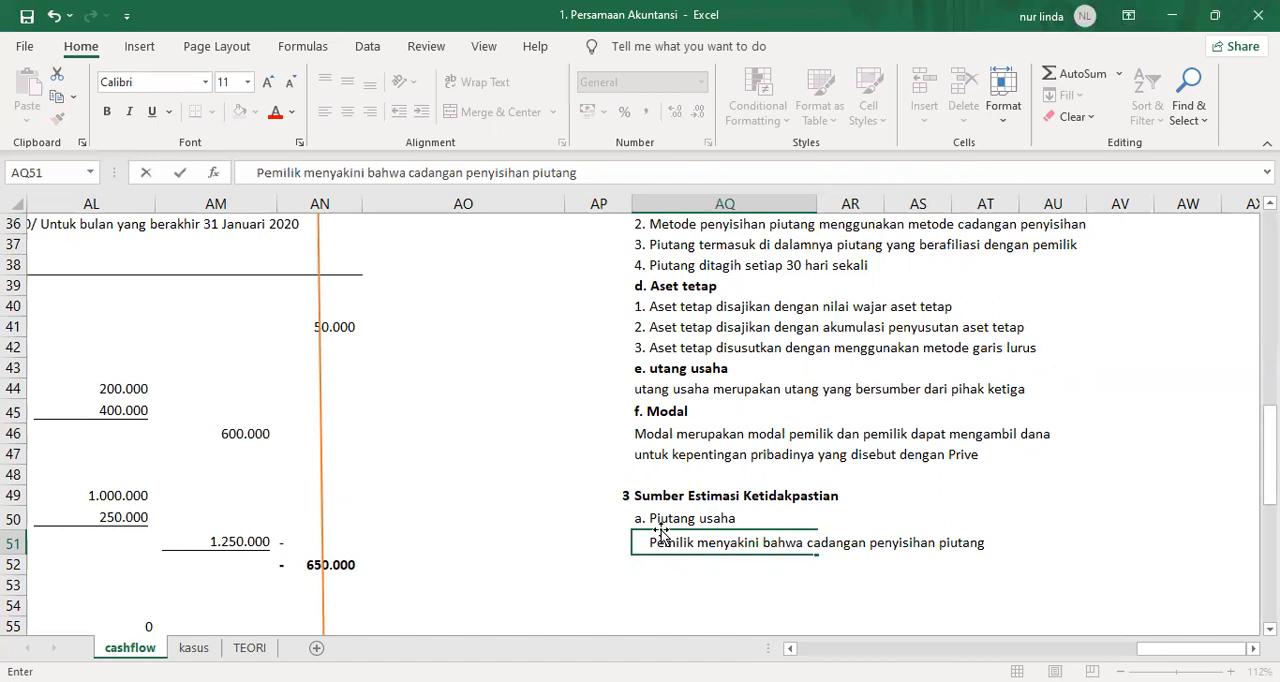
type("dsrai")
key("BackSpace")
key("BackSpace")
key("BackSpace")
key("BackSpace")
key("BackSpace")
type("ari pihak ketiga")
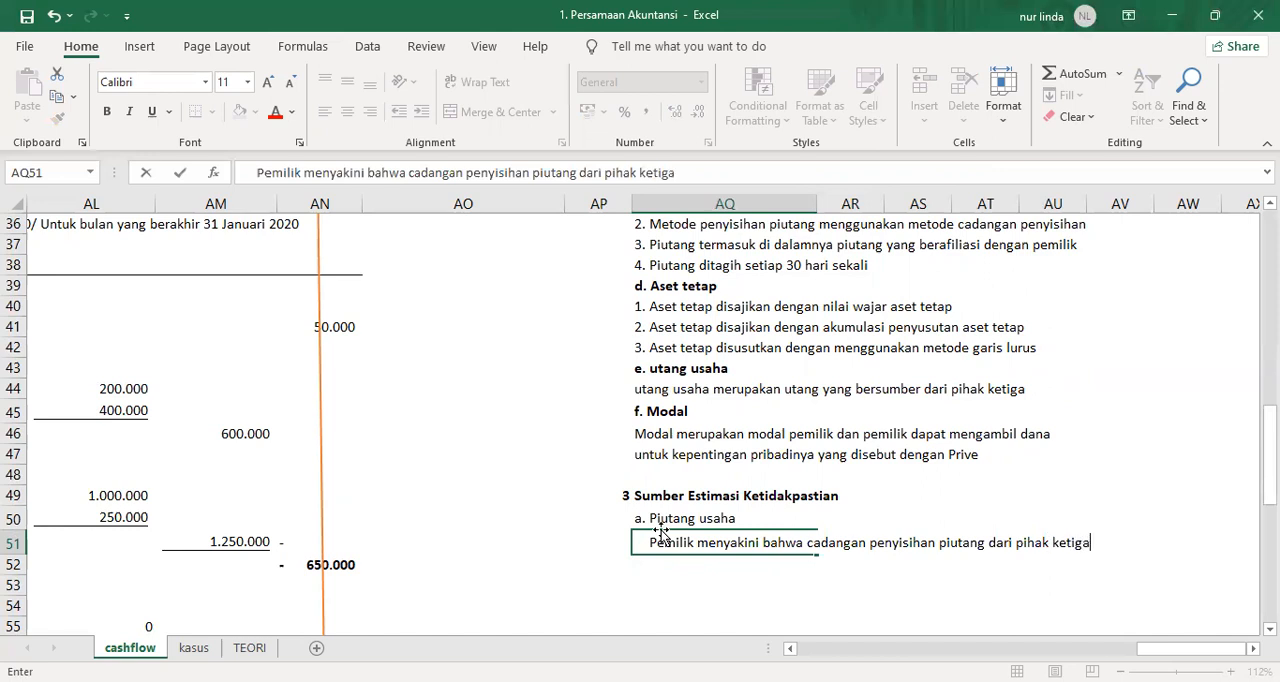
type(" akan berkurang")
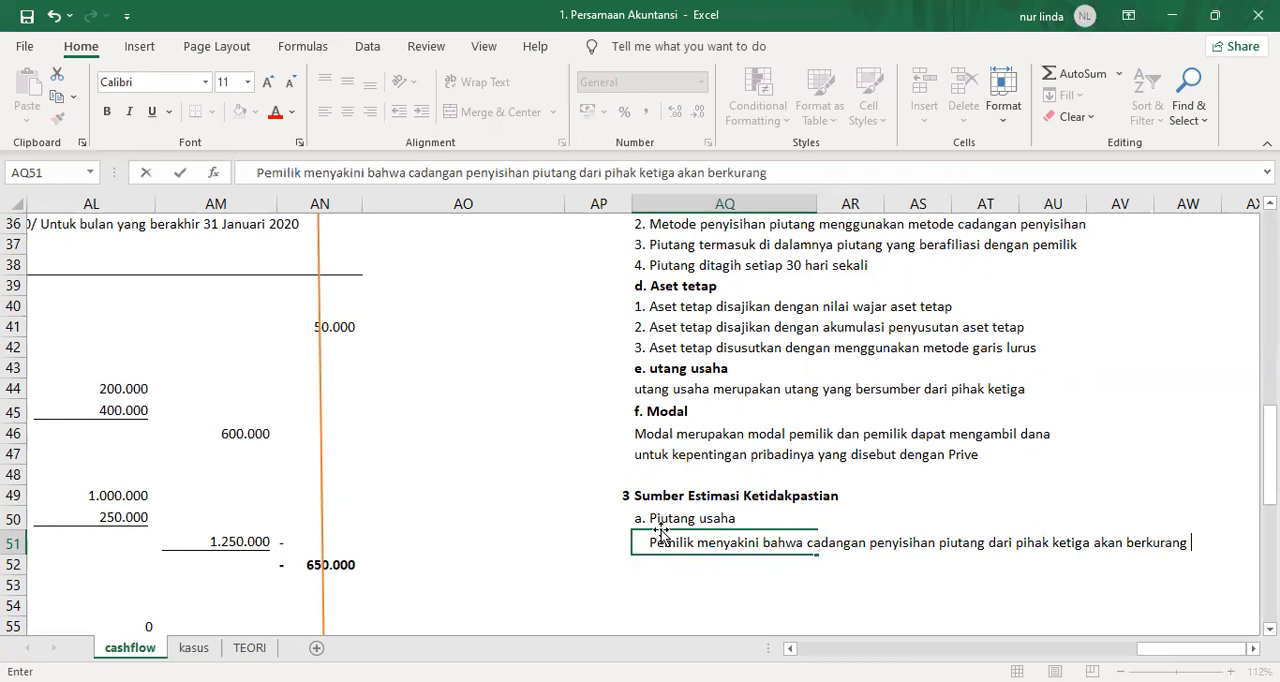
key("Return")
Add the subheading "b. Aset tetap" in AQ53, leaving row 52 blank below the receivables note.
left_click(662, 536)
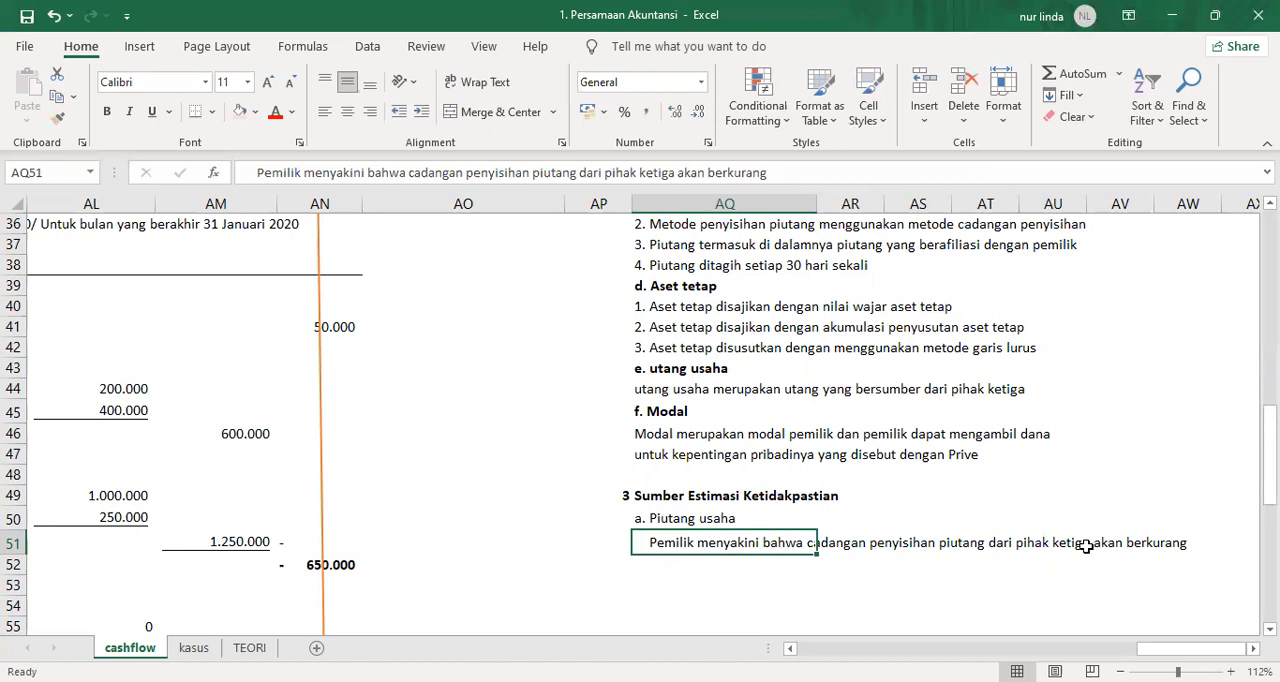
key("Down")
key("Up")
key("Up")
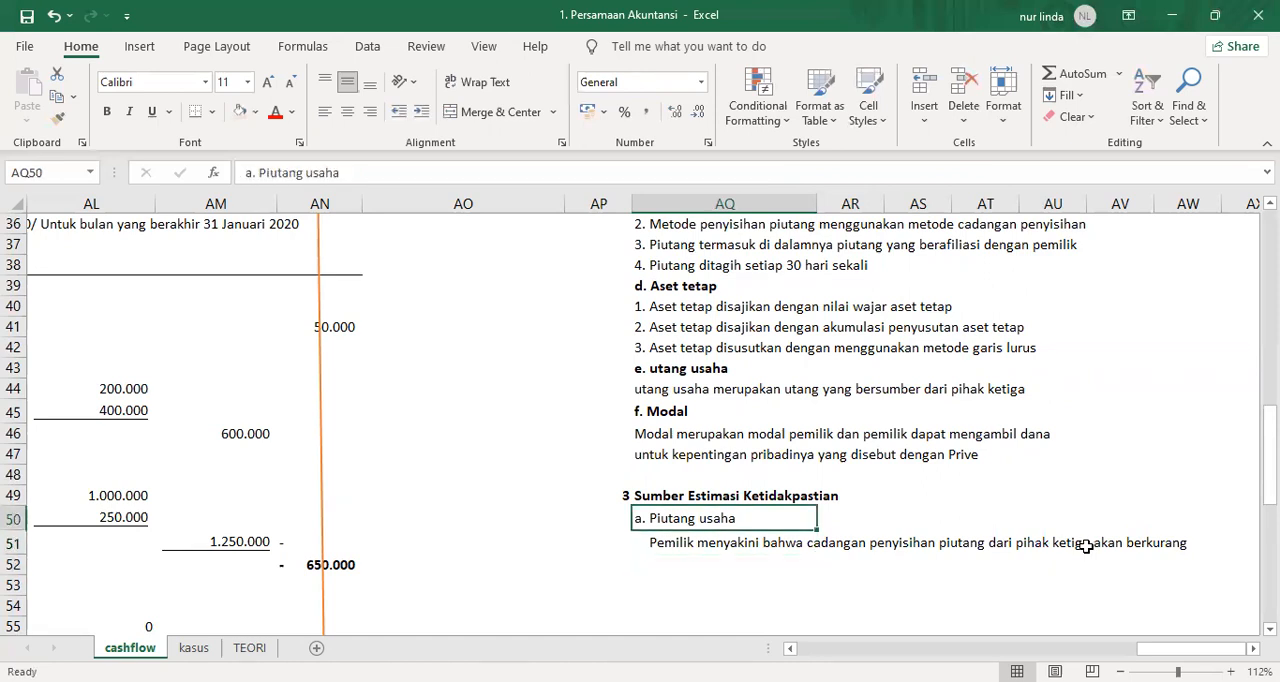
key("Down")
key("Down")
key("Down")
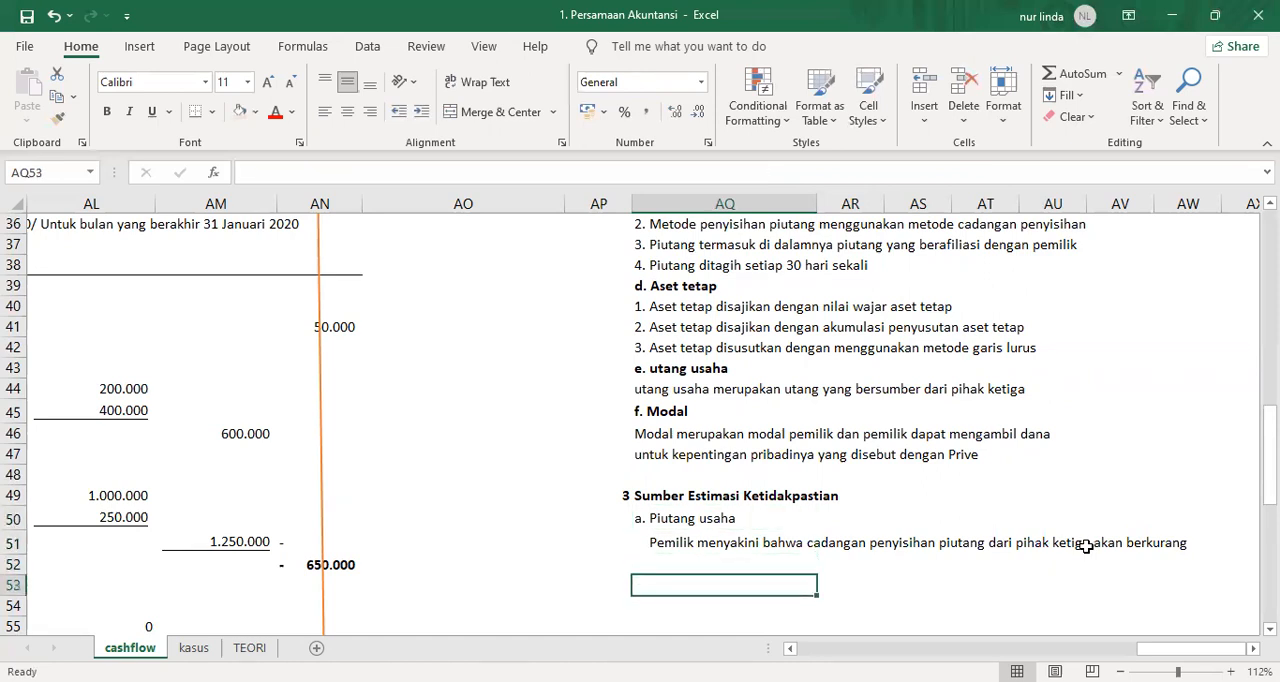
type("b. Aset t")
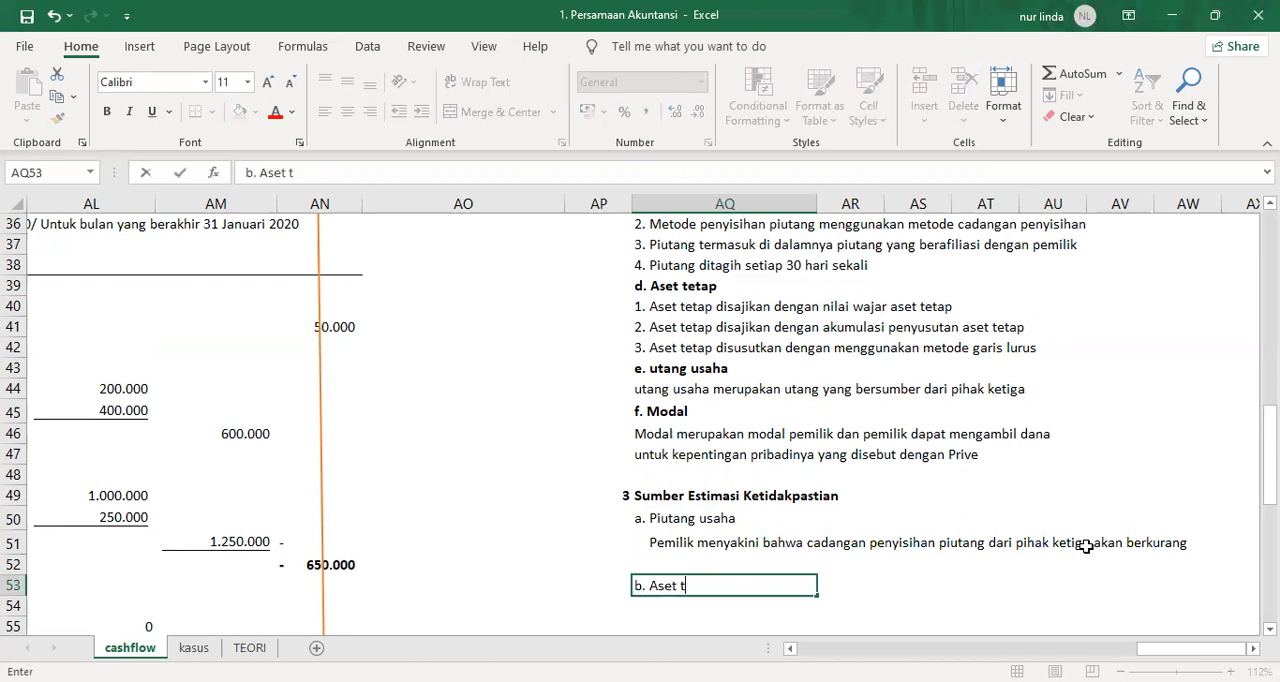
type("etap")
key("Return")
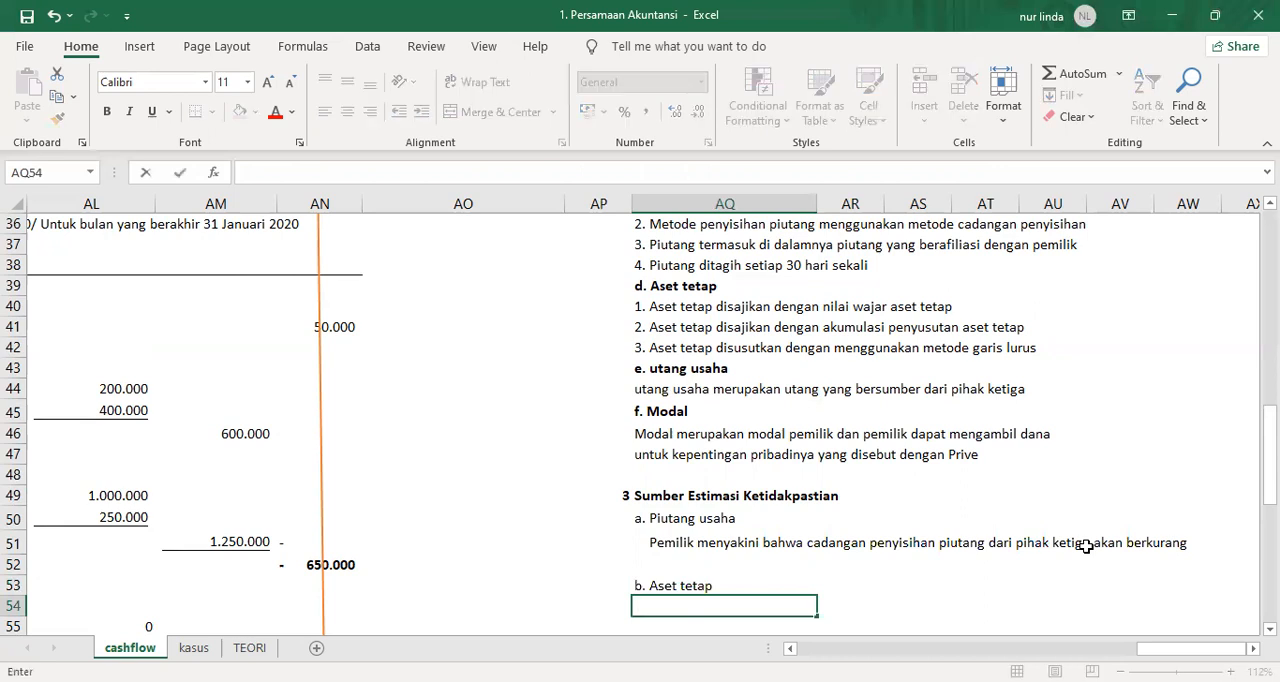
Enter in AQ54 the indented note "Untuk aset tetap risiko kerusakan ataupun tidak berfungsi telah diperkirakan senilai Rp. 1.500.000".
type("Untuk aset tetap")
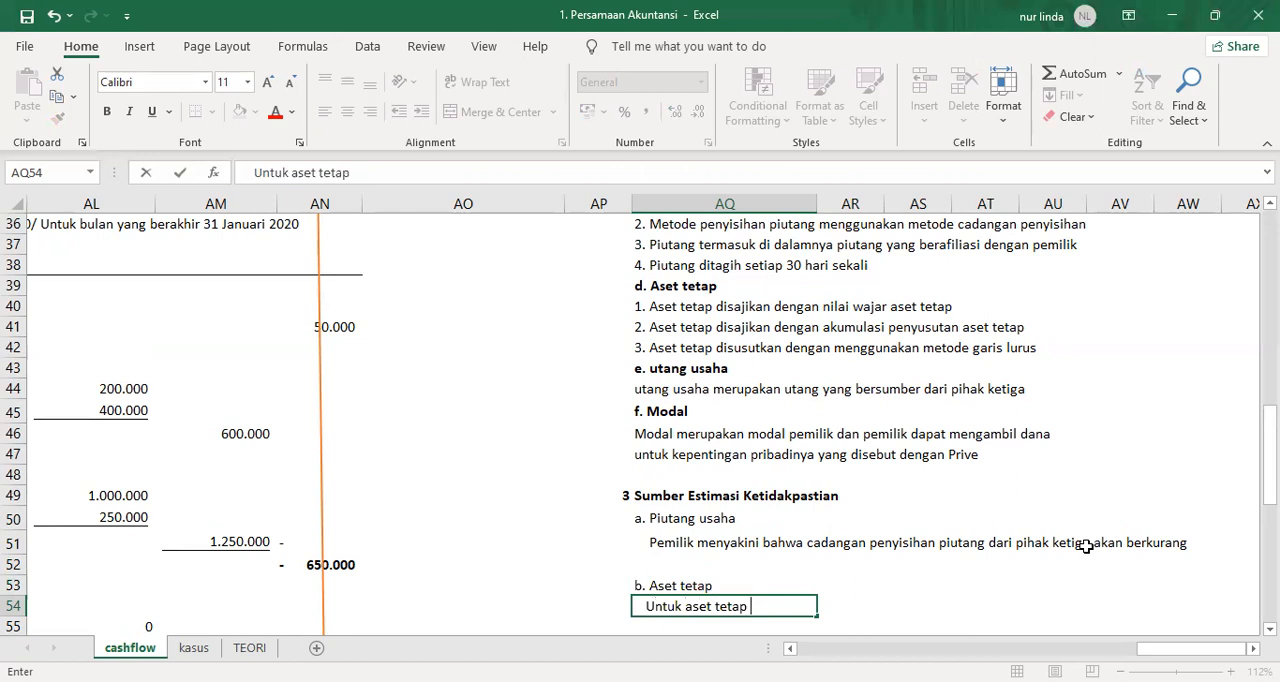
type(" risiko kerusaka")
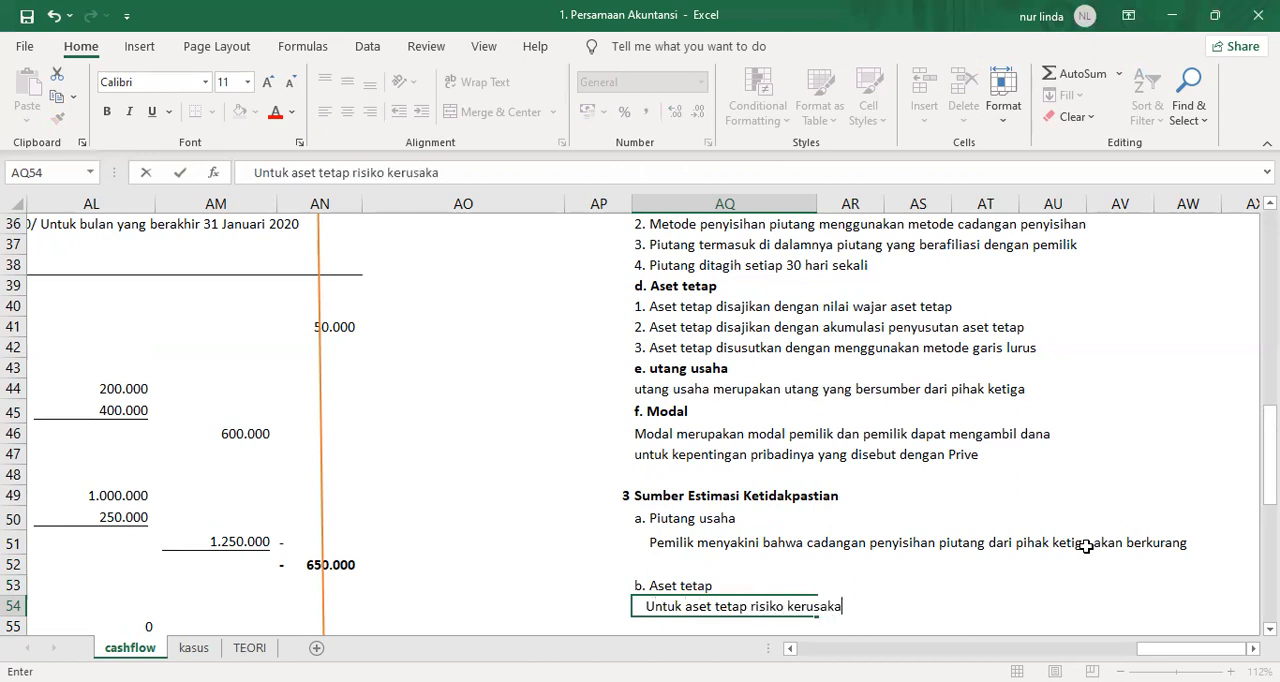
type("n ataupun tidak berfungsi telah")
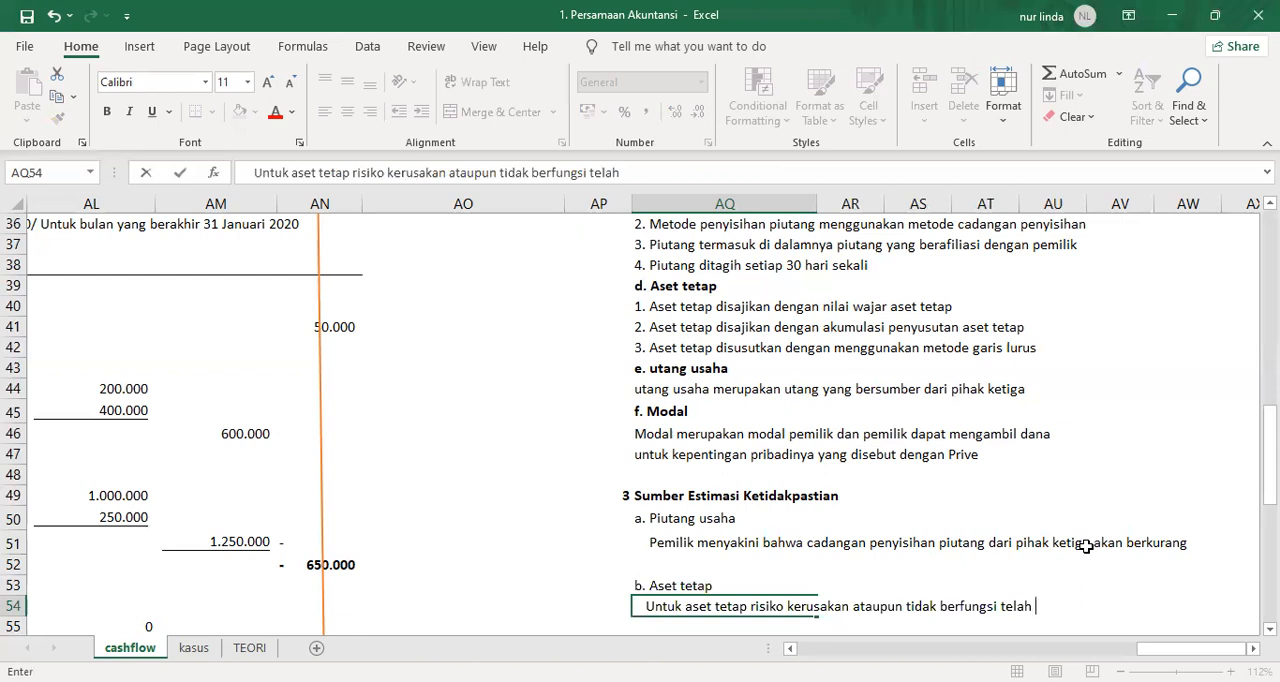
type("diperkirakan ")
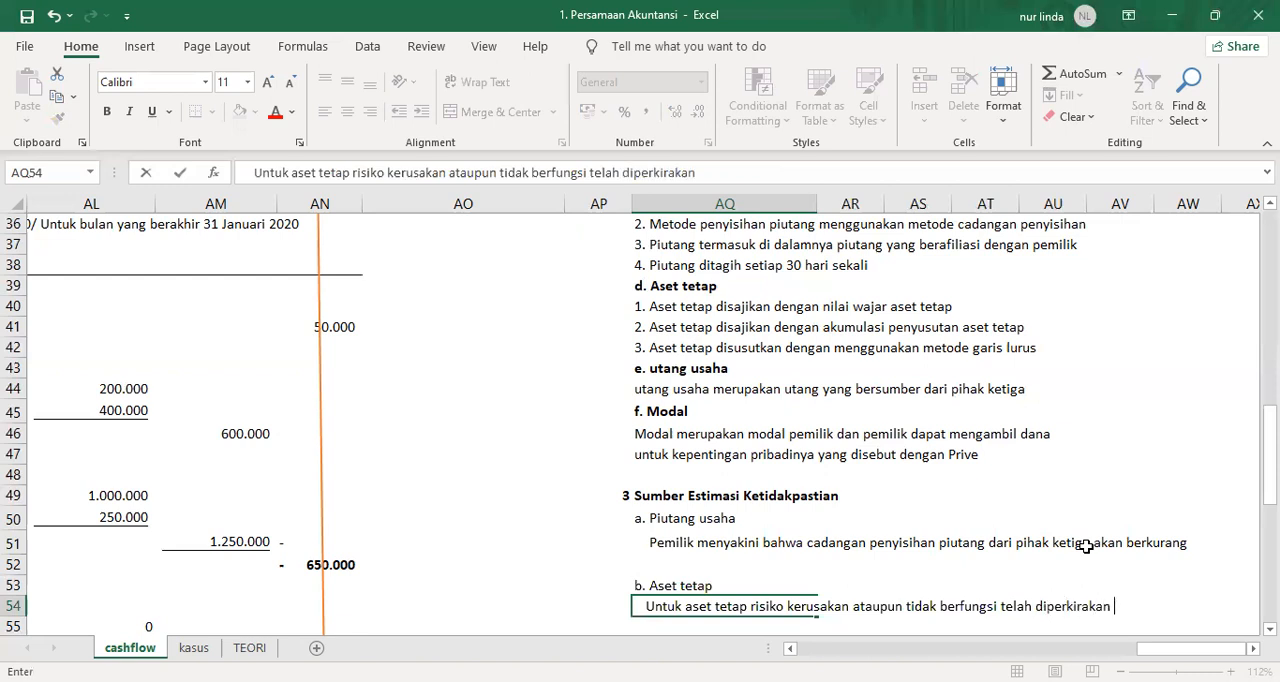
type("senilai Rp. ")
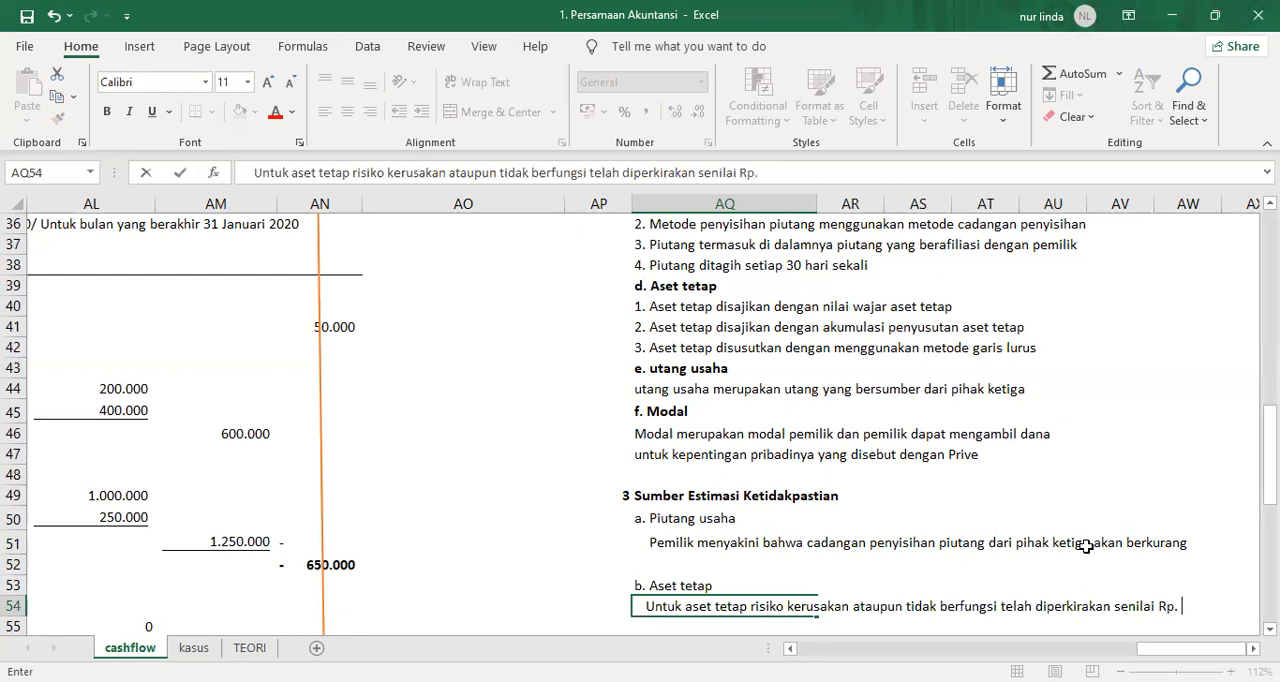
type("1.500.000")
key("Return")
Continue the fixed asset note in AQ55 with "dan telah diasuransikan".
type("dan telah ")
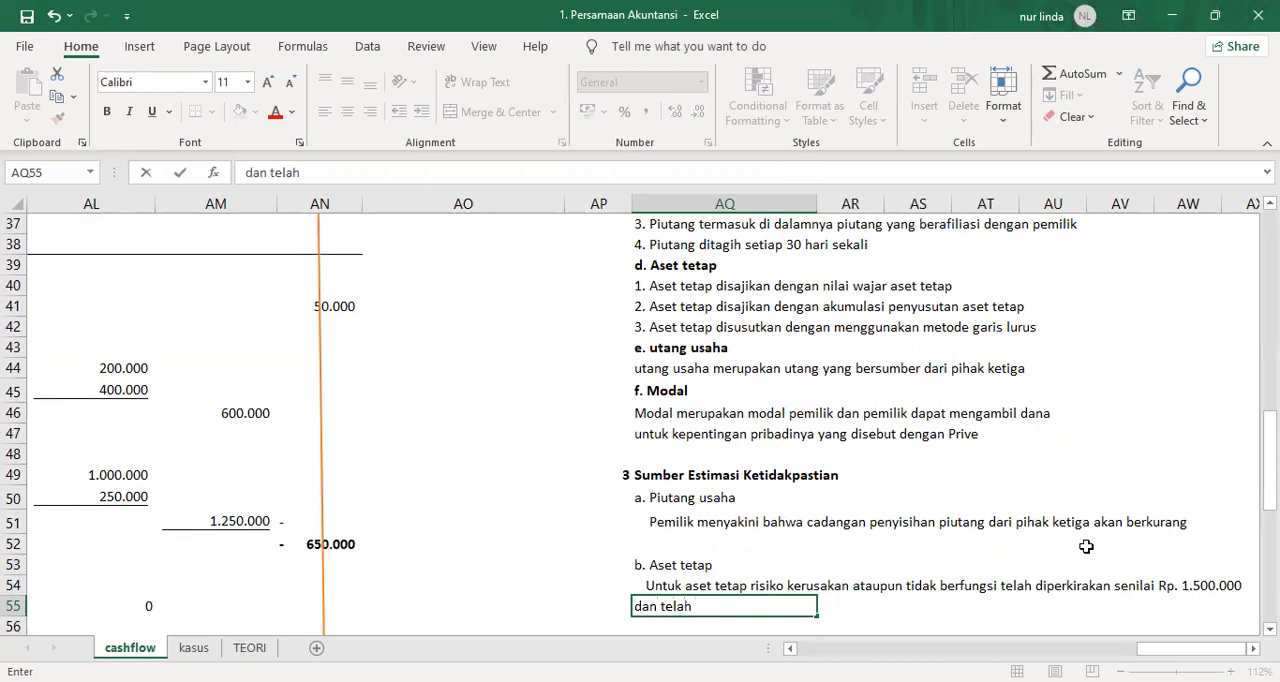
type("diasuransikan")
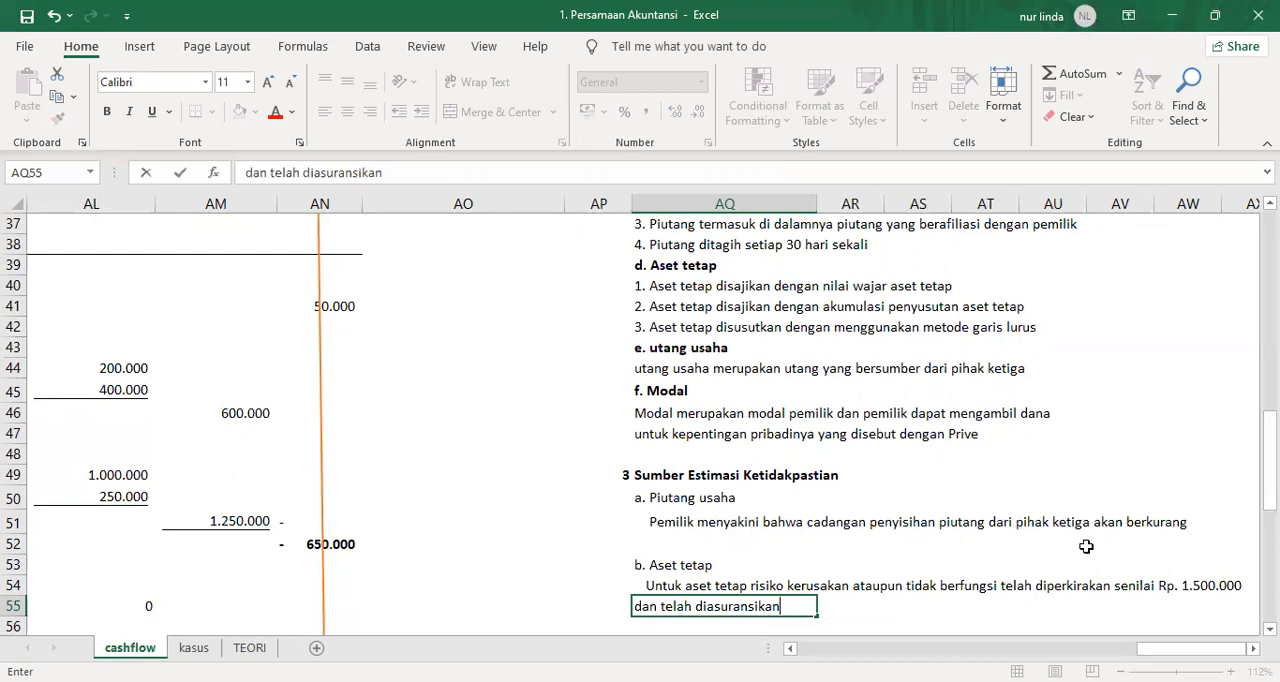
key("Return")
key("Up")
key("Up")
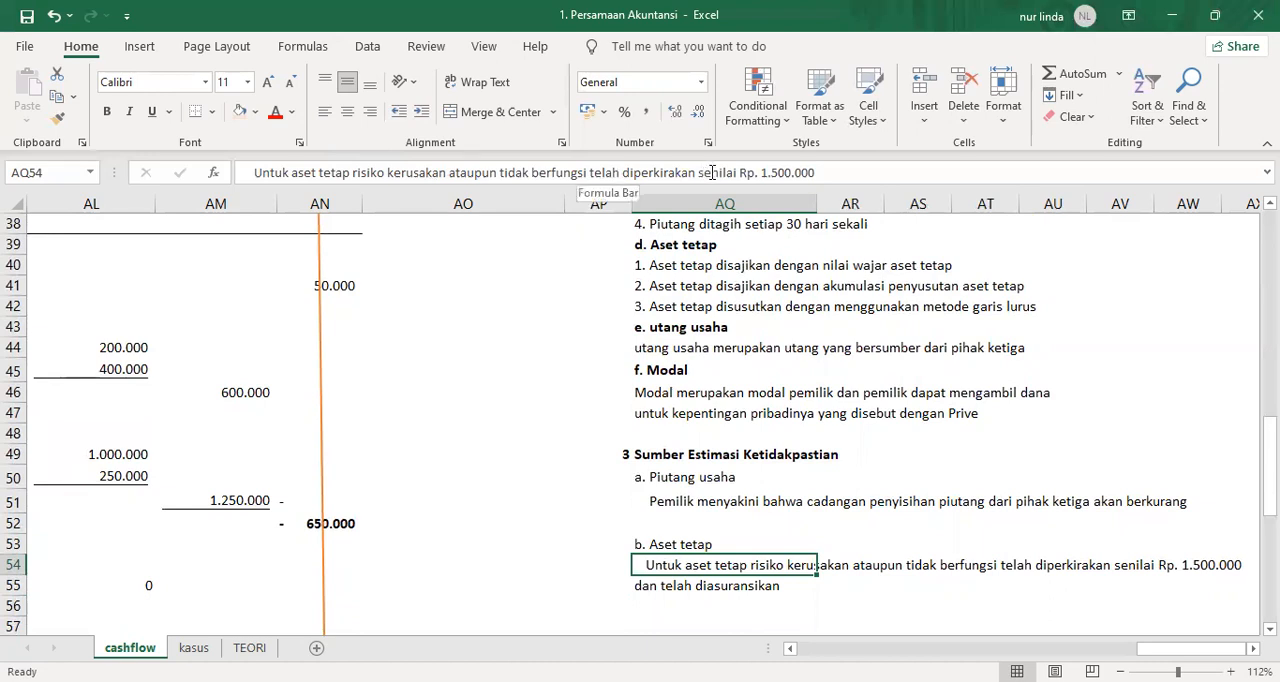
left_click(829, 172)
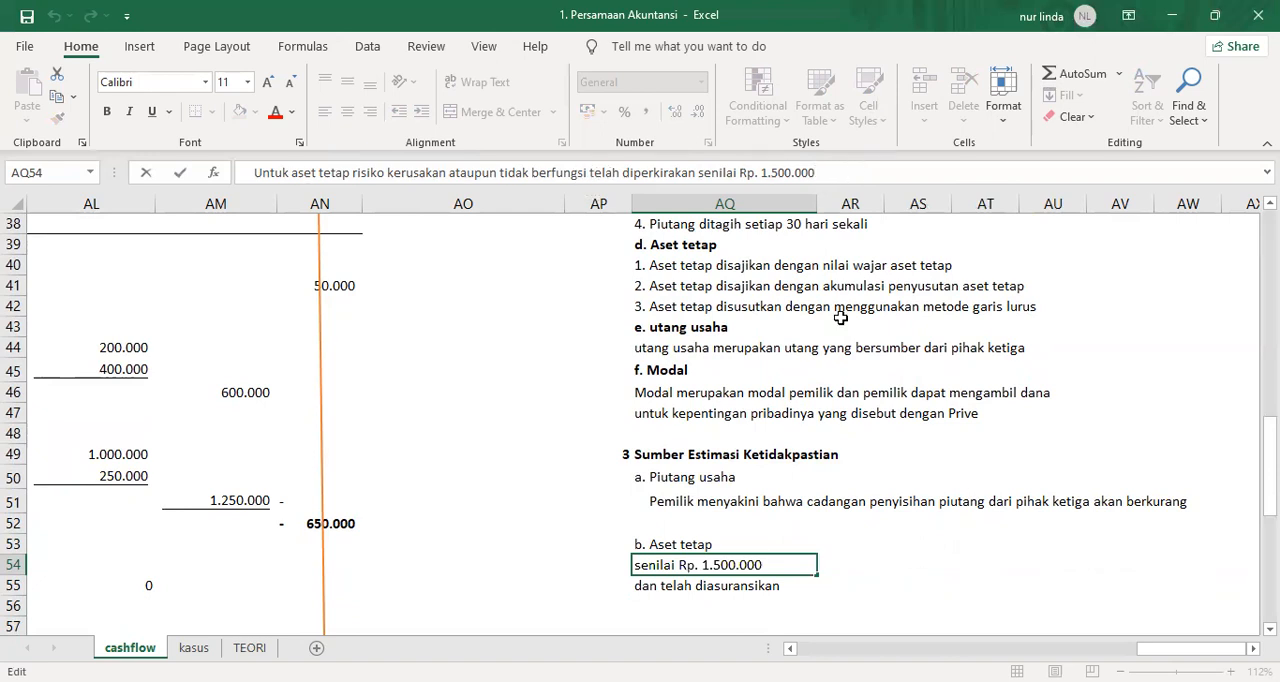
left_click(904, 562)
left_click(690, 581)
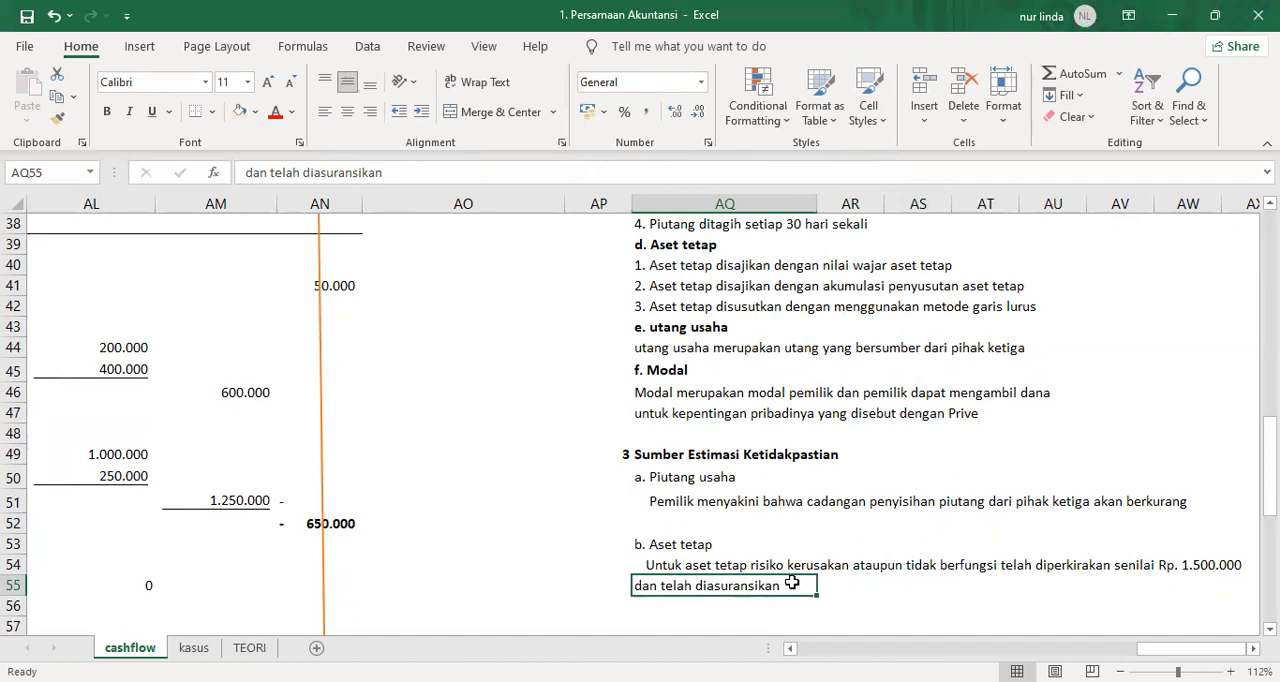
Begin the note in AQ56 with "kami meyakini bahwa nilai aset tetap per 31 Januari".
key("Down")
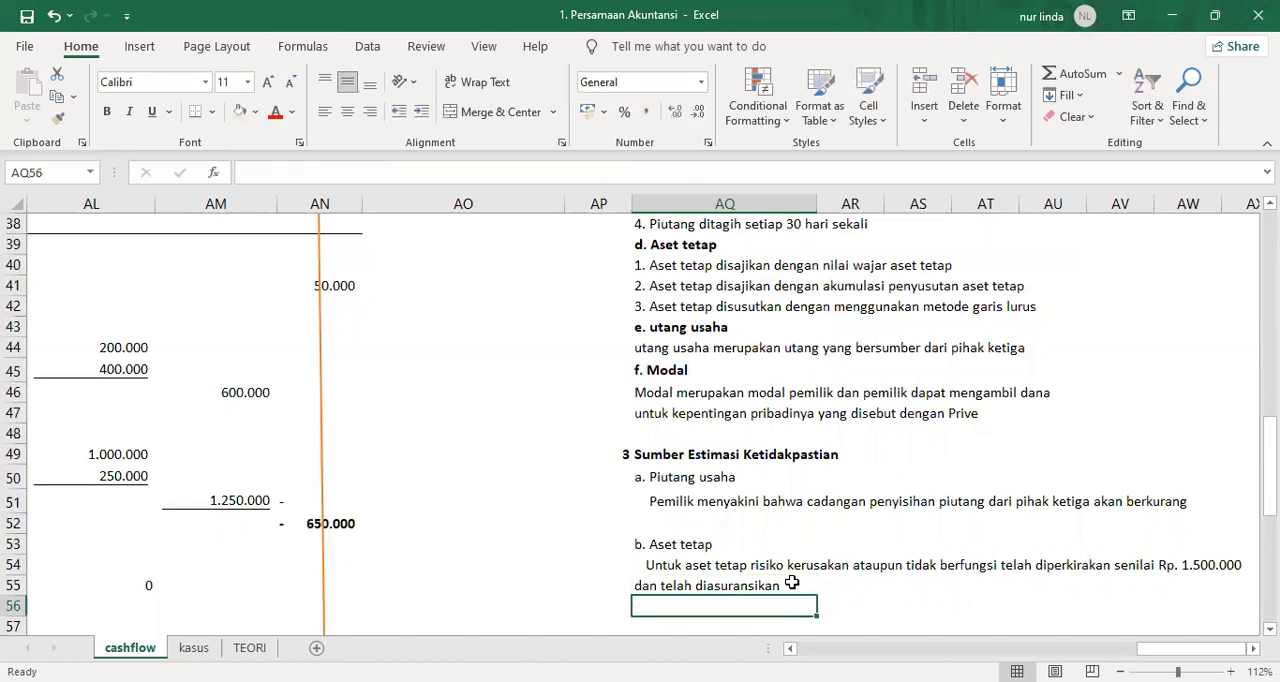
key("Up")
key("Up")
key("Down")
key("Down")
type("kami me")
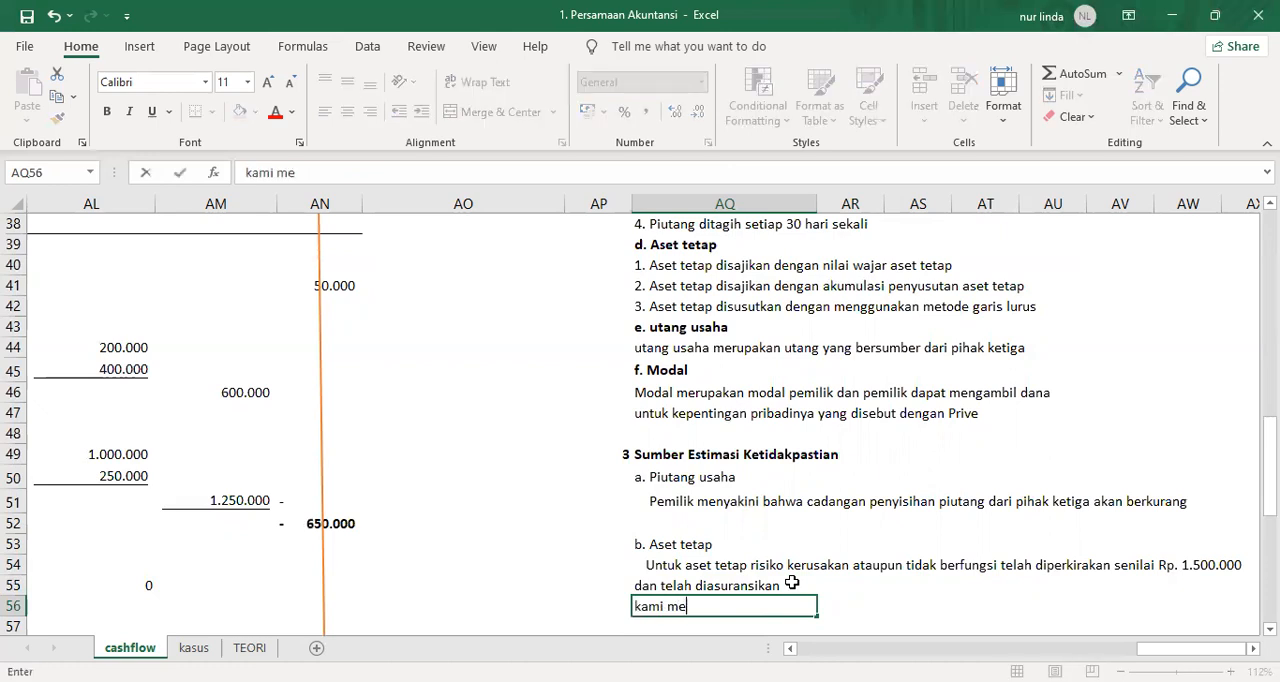
type("yakini ba")
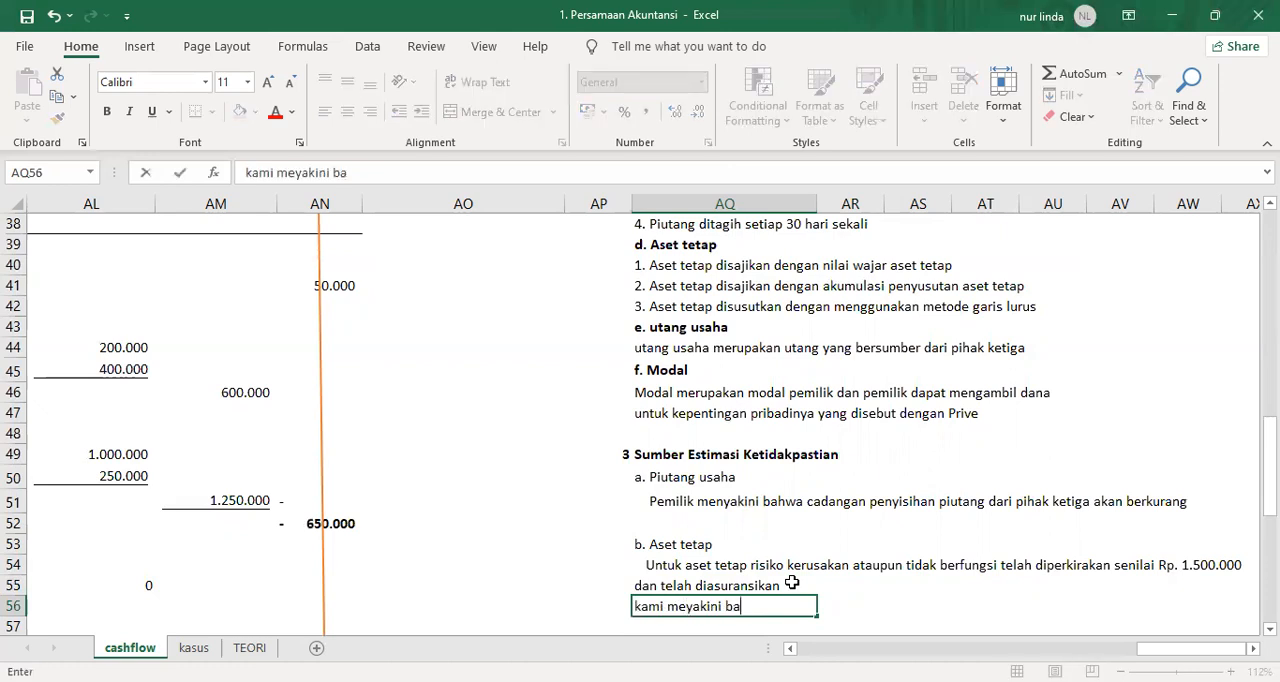
type("hwa nilai aset")
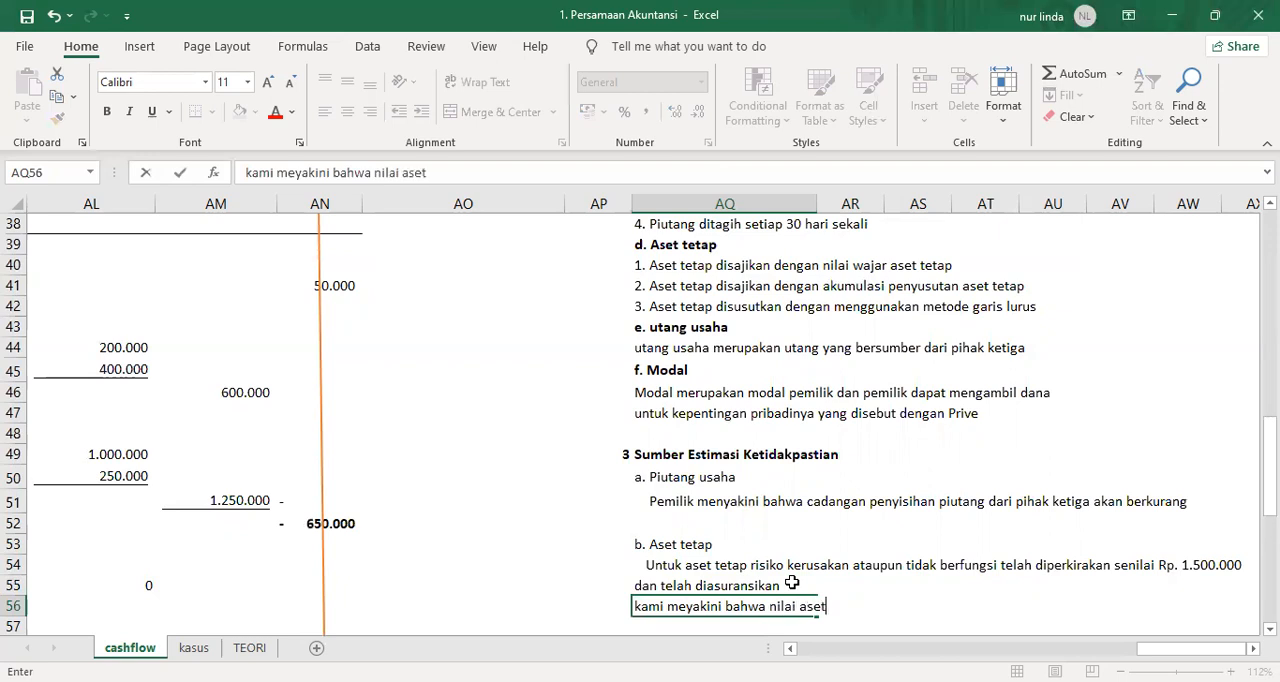
type(" tetap per")
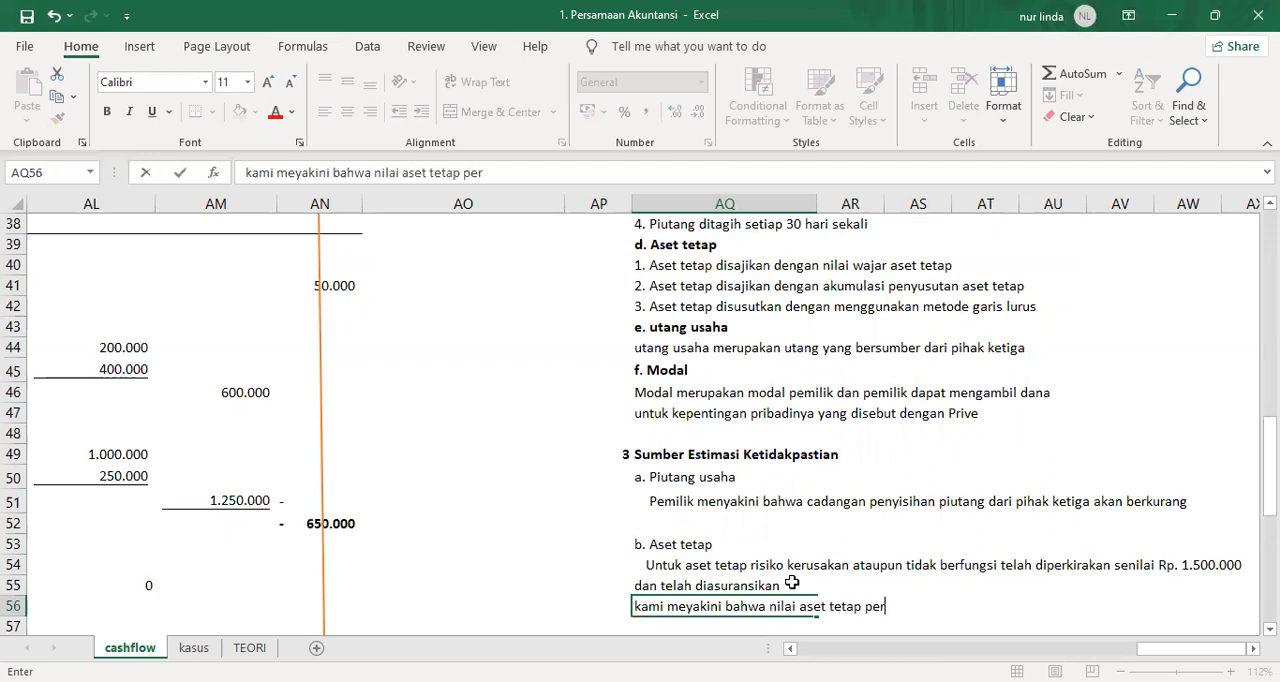
type(" 31 januari")
key("BackSpace")
key("BackSpace")
key("BackSpace")
key("BackSpace")
key("BackSpace")
key("BackSpace")
key("BackSpace")
type("Januari")
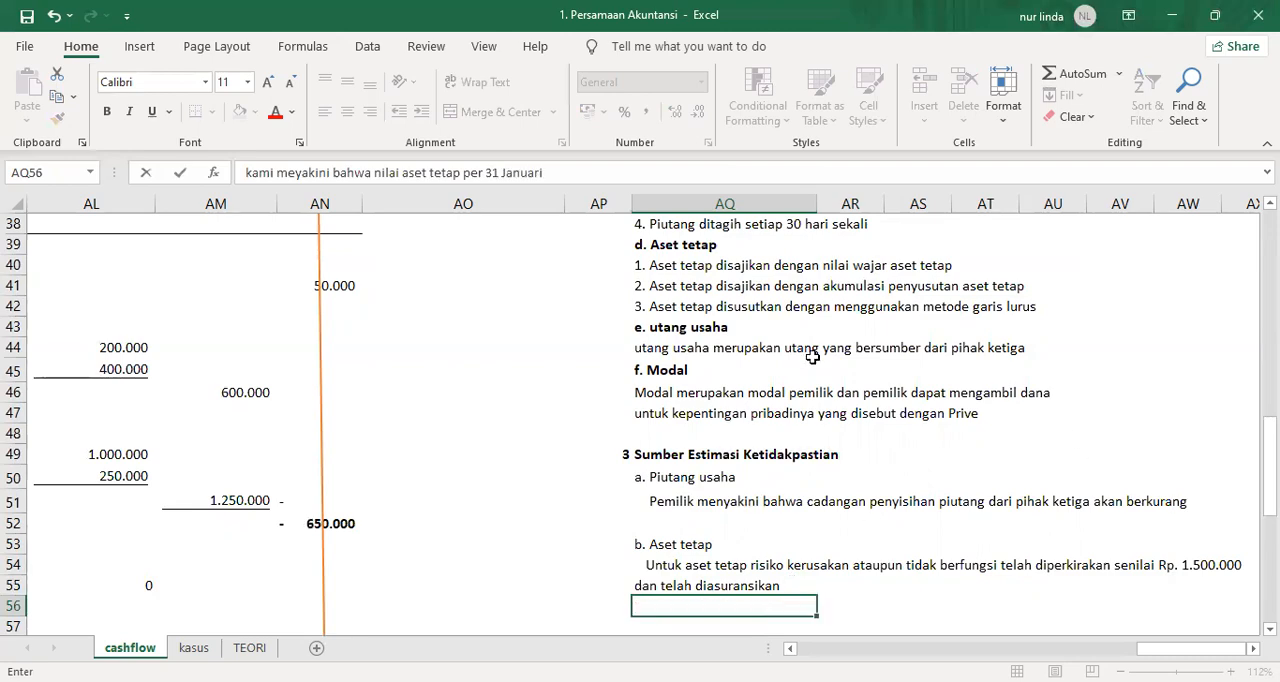
Complete the AQ56 fixed asset note with "tahun 2020 adalah sebesar nilai tercatat".
scroll(812, 362, "up", 6)
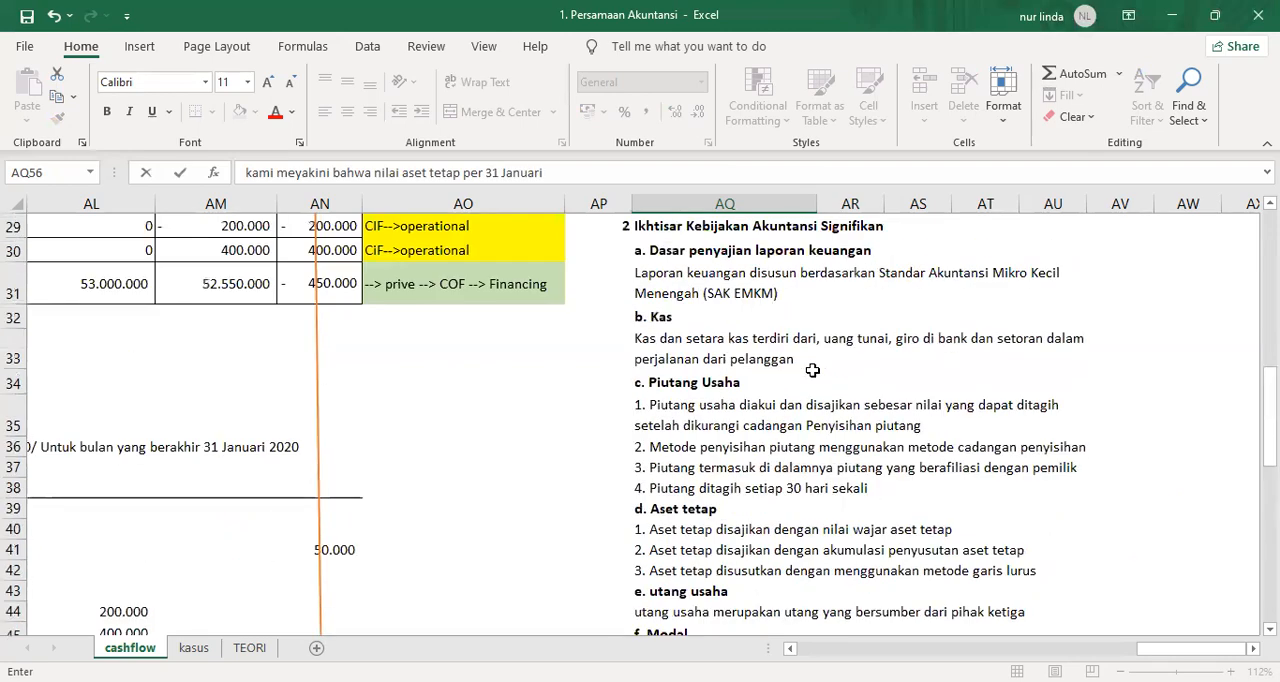
scroll(812, 370, "up", 3)
scroll(812, 370, "down", 10)
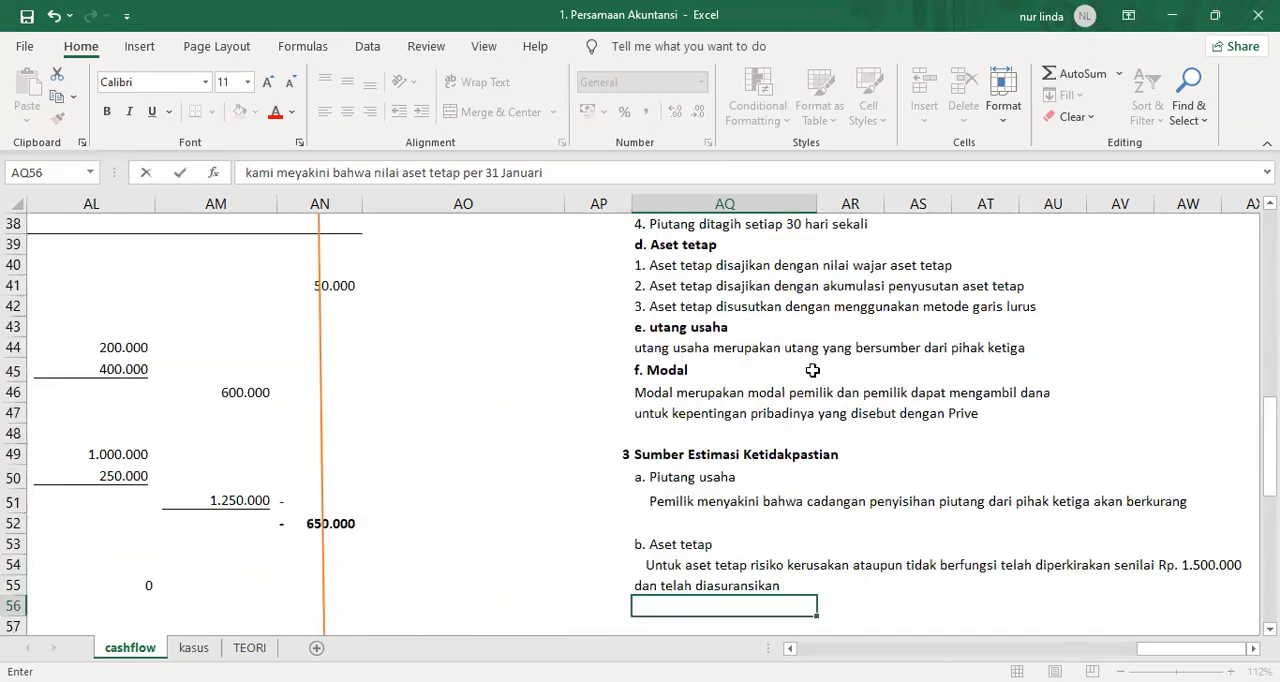
type("than")
key("BackSpace")
key("BackSpace")
key("BackSpace")
key("BackSpace")
type("ahun 2020")
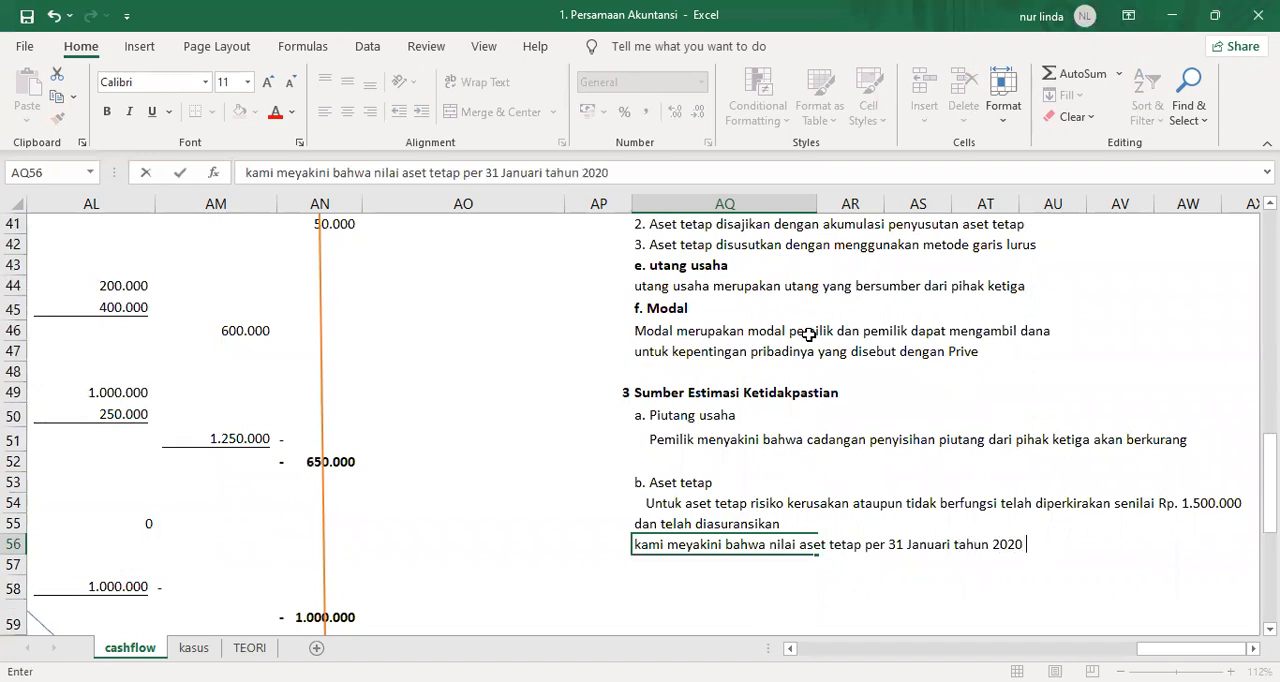
type(" adalah sebesar nilai tercata")
key("Return")
key("Up")
key("Up")
key("Up")
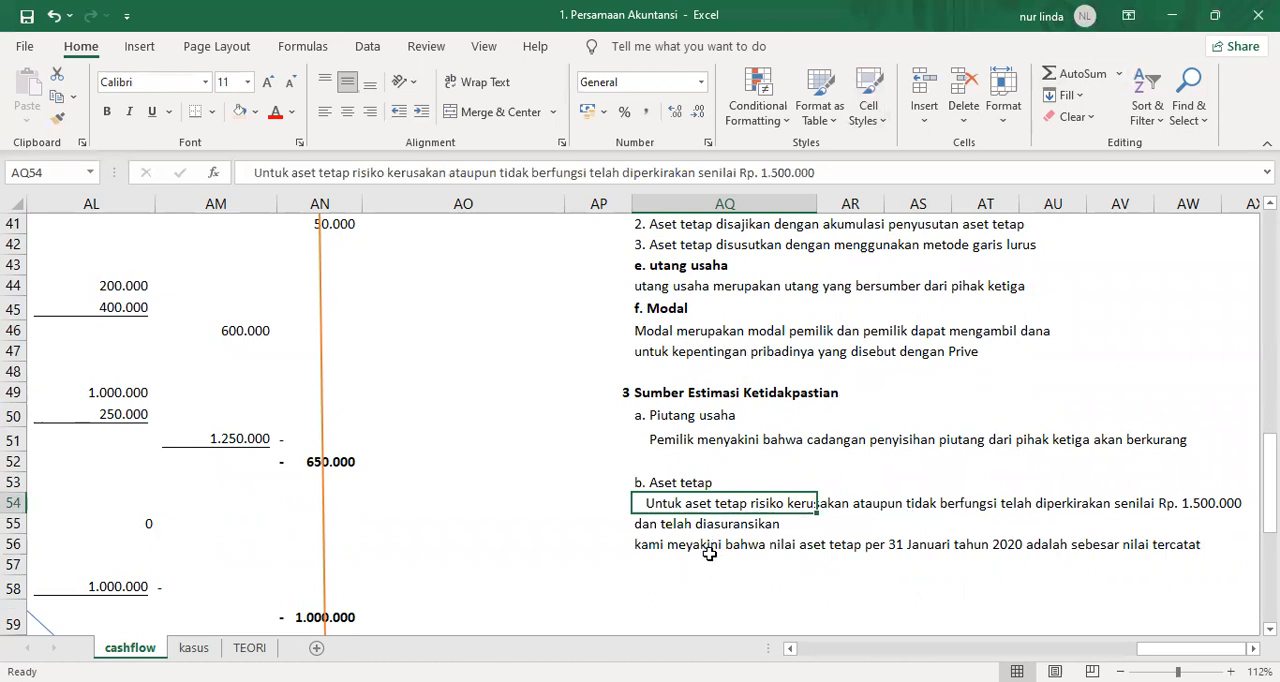
Add the subheading "c. Instrumen keuangan" in AQ58, leaving row 57 blank below the fixed asset note.
scroll(715, 548, "down", 1)
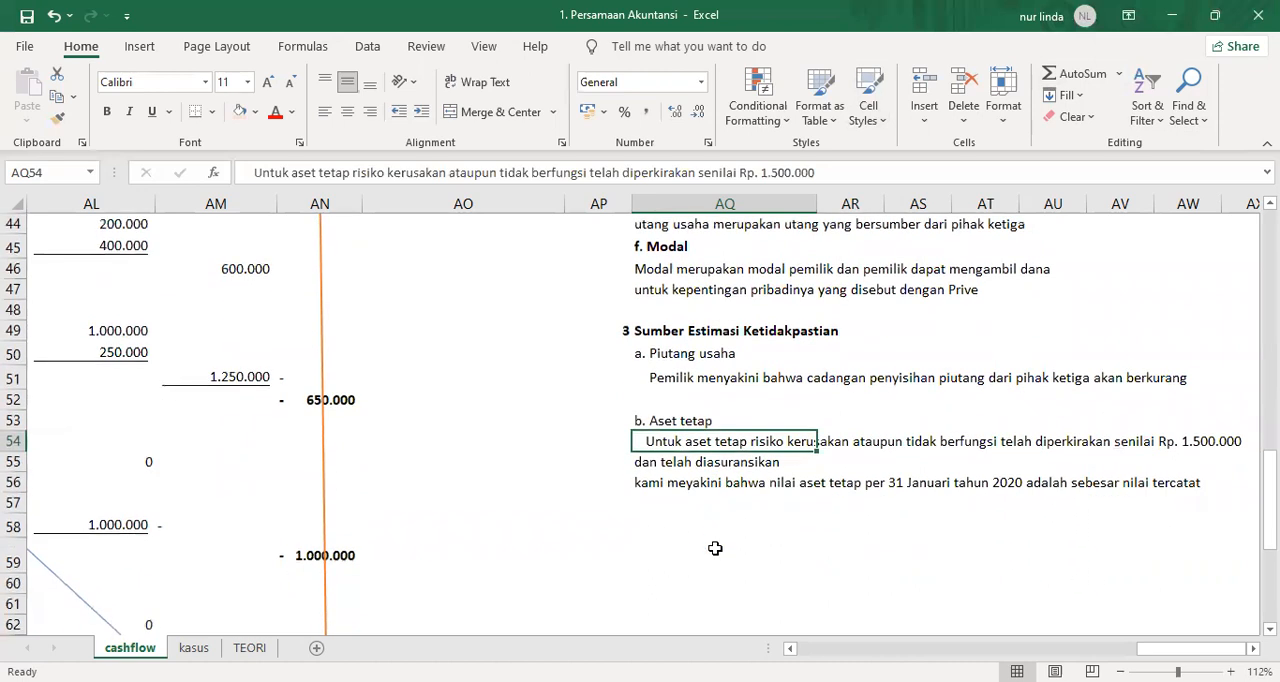
left_click(652, 508)
left_click(651, 515)
type("c.")
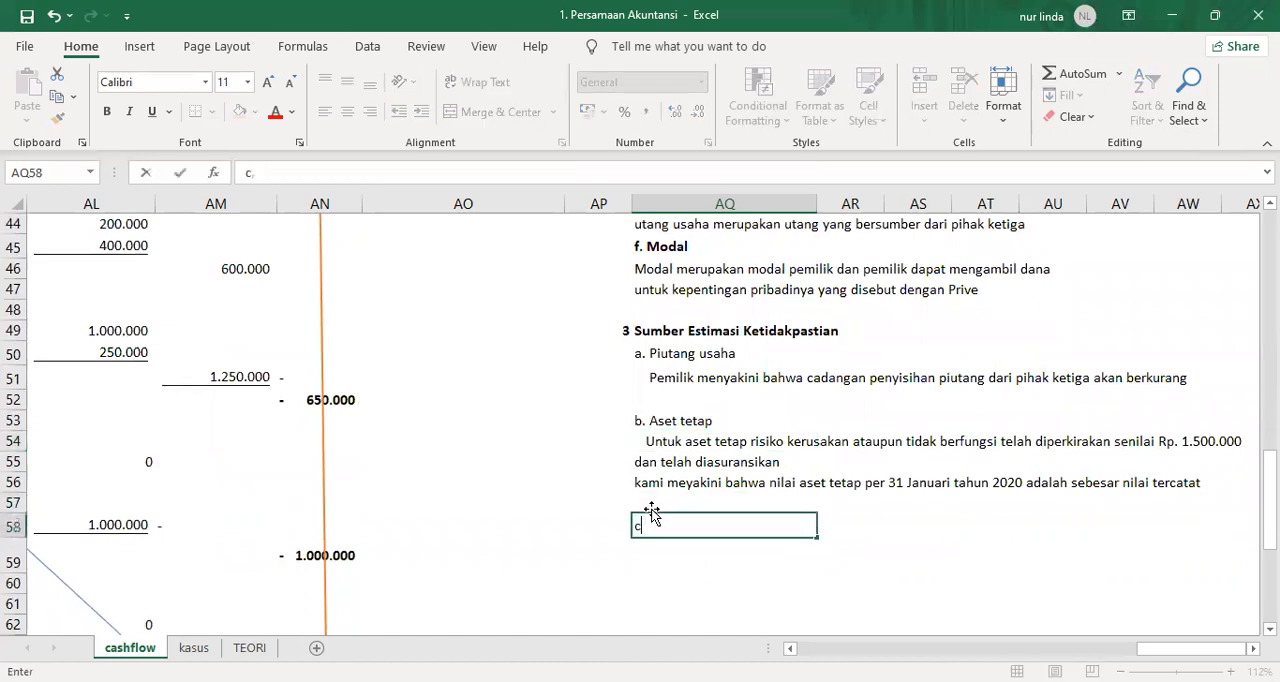
type(" Instrumen ")
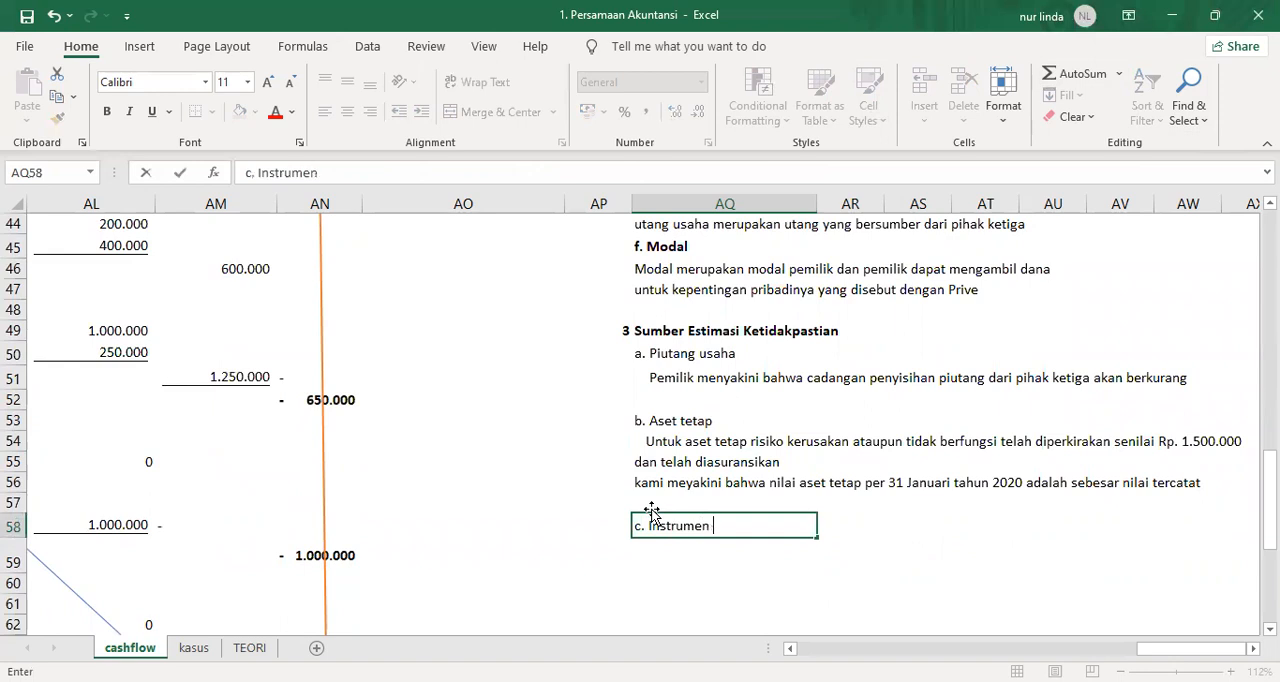
type("keuangan")
key("Return")
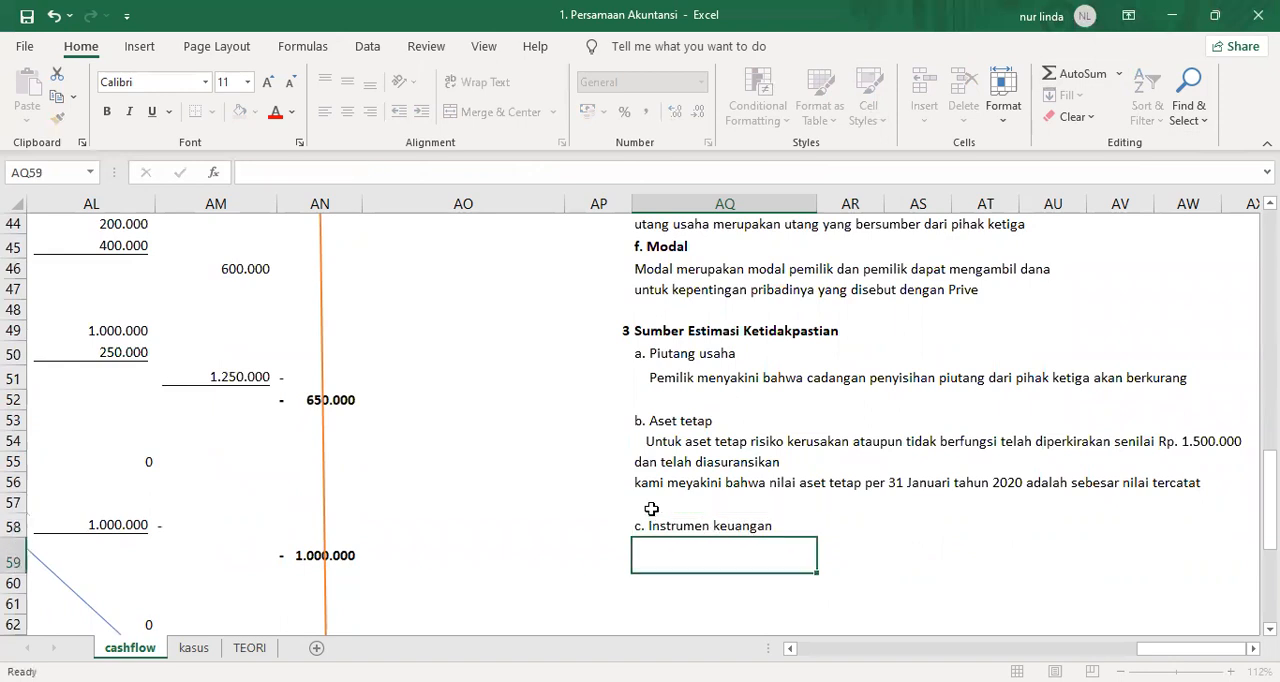
Make the subheadings "c. Instrumen keuangan", "b. Aset tetap" and "a. Piutang usaha" in section 3 bold.
left_click(652, 516)
key("ctrl+b")
key("Up")
key("Up")
key("Up")
key("Up")
key("Up")
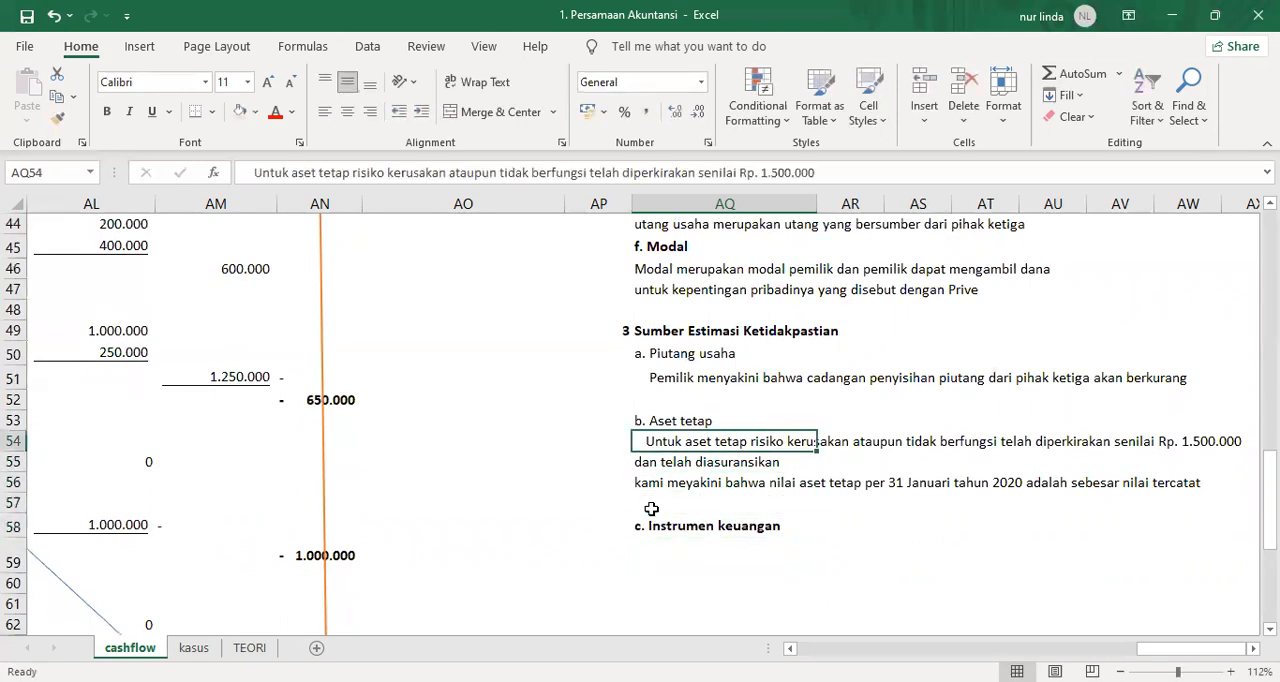
key("ctrl+b")
key("Up")
key("Up")
key("Up")
key("ctrl+b")
Start the indented note in AQ59 with "Nilai wajar kas dan setera kas, piutang usaha, utang usaha adalah mendekati nilai tercatat karena jangka waktu".
key("Down")
key("Down")
key("Down")
key("Down")
key("Down")
key("Down")
key("Down")
key("Down")
key("Down")
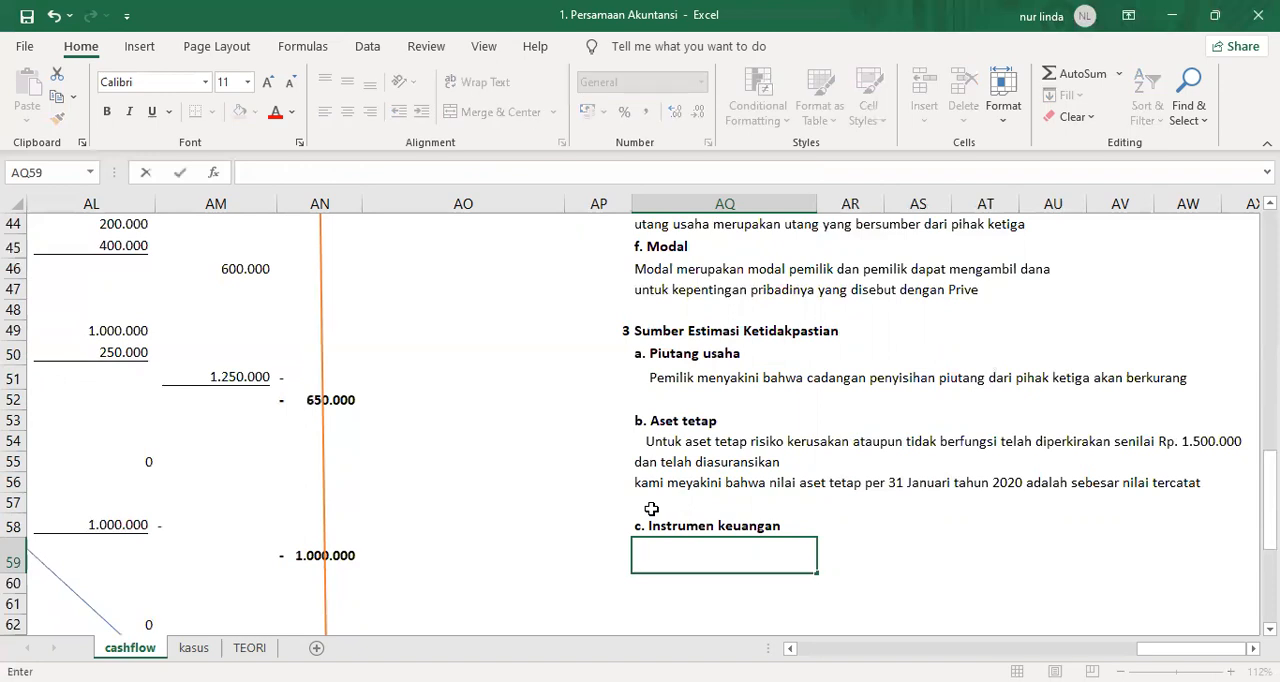
type("Nilai wajar kas d")
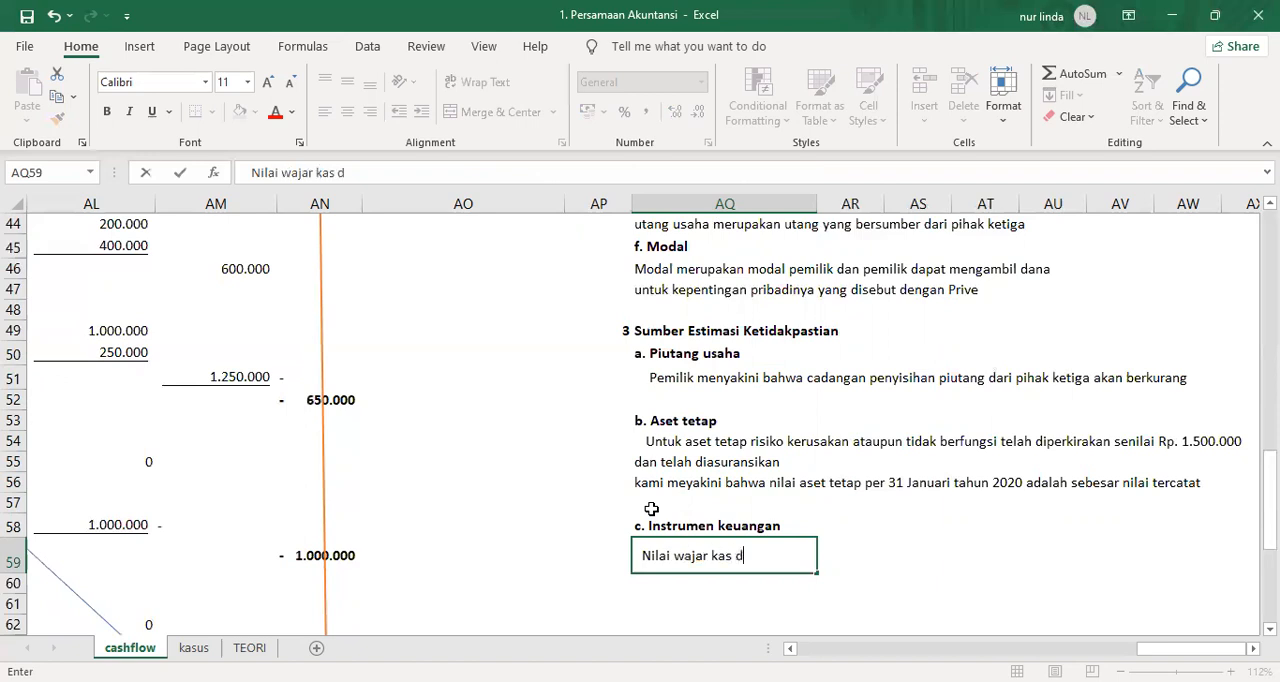
type("an setera kas")
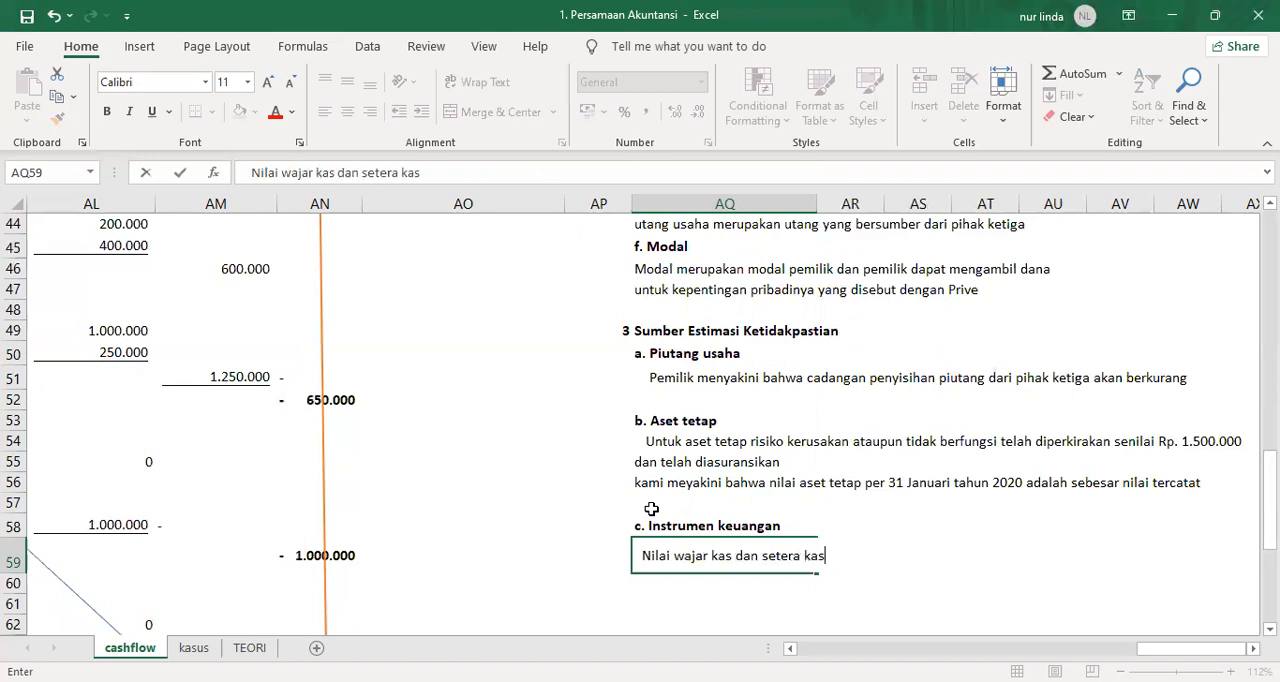
type(", piutang usaha")
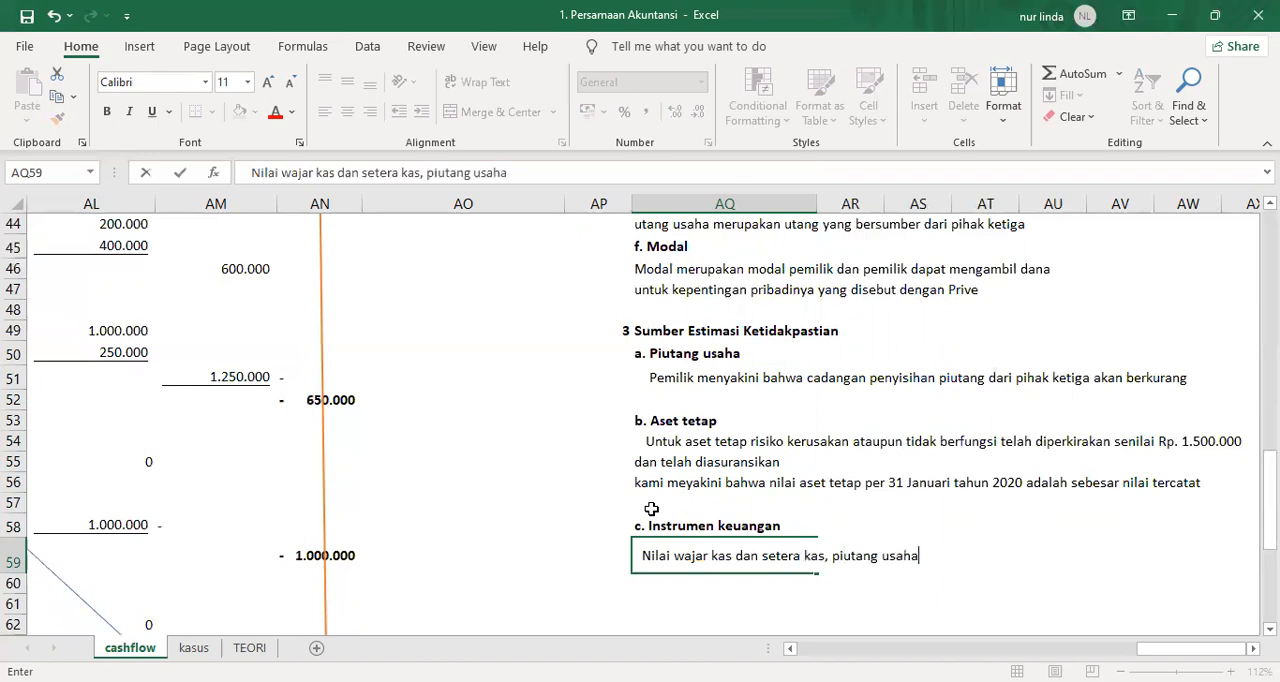
type(", utang usaha ")
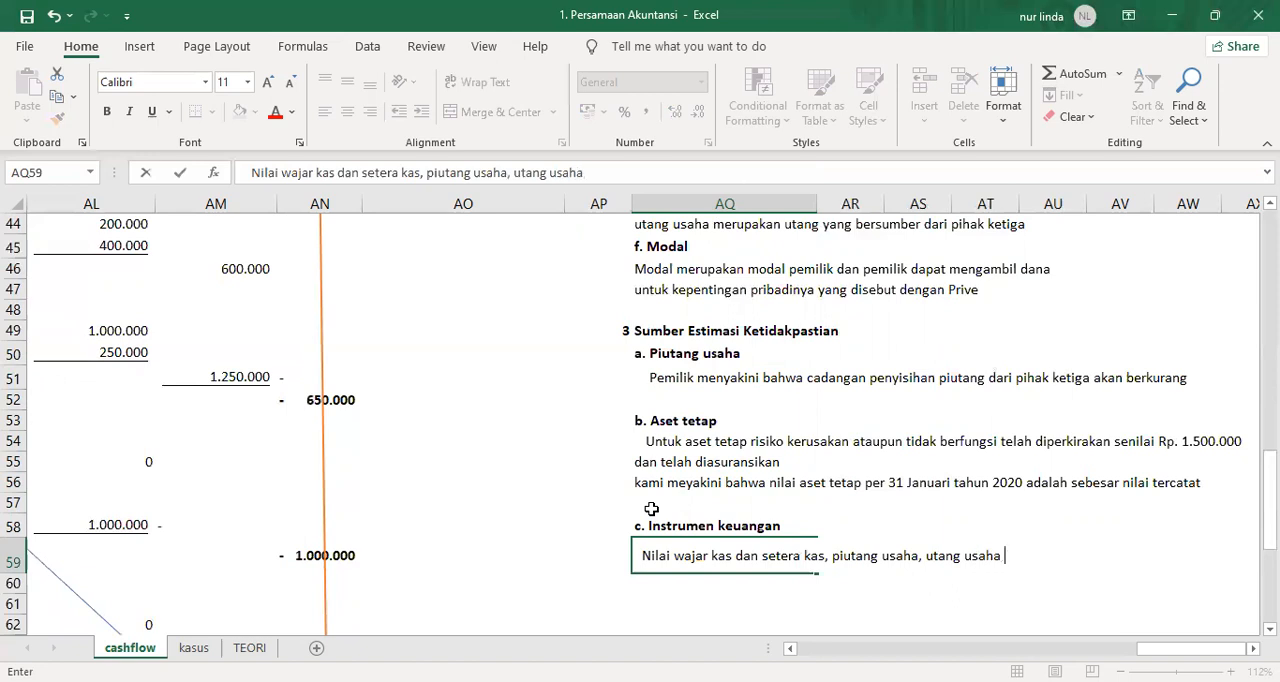
type("adalah m")
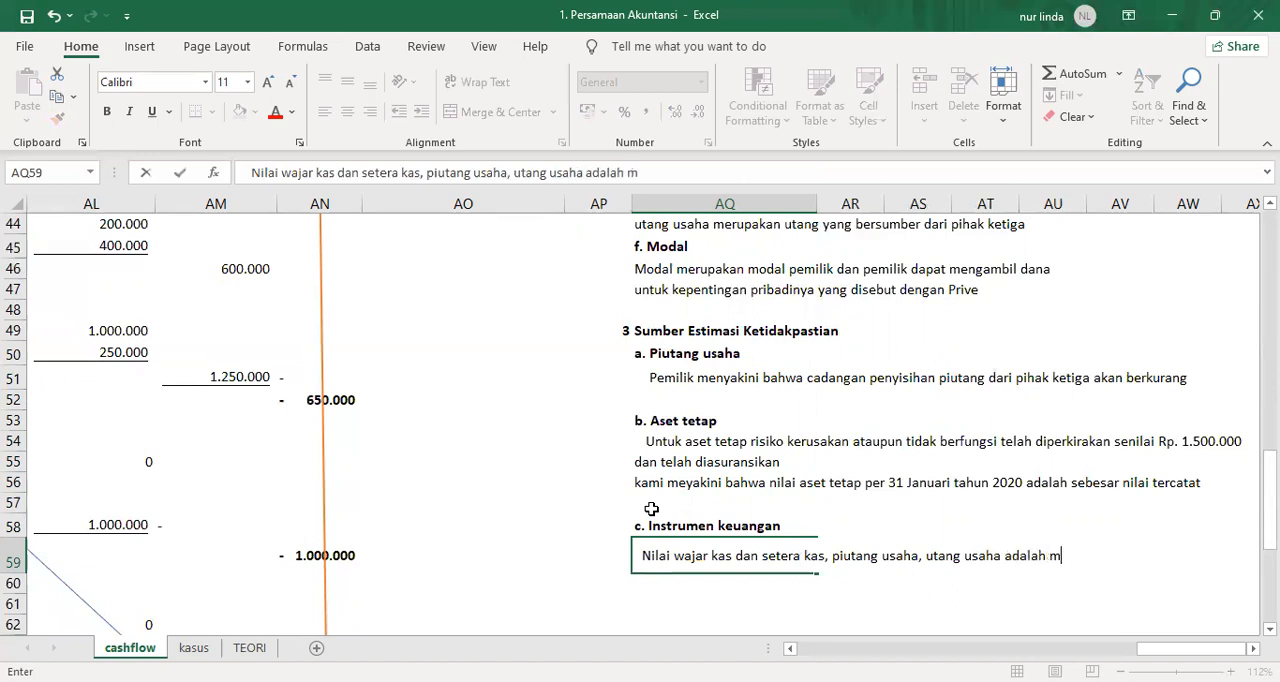
type("endekati")
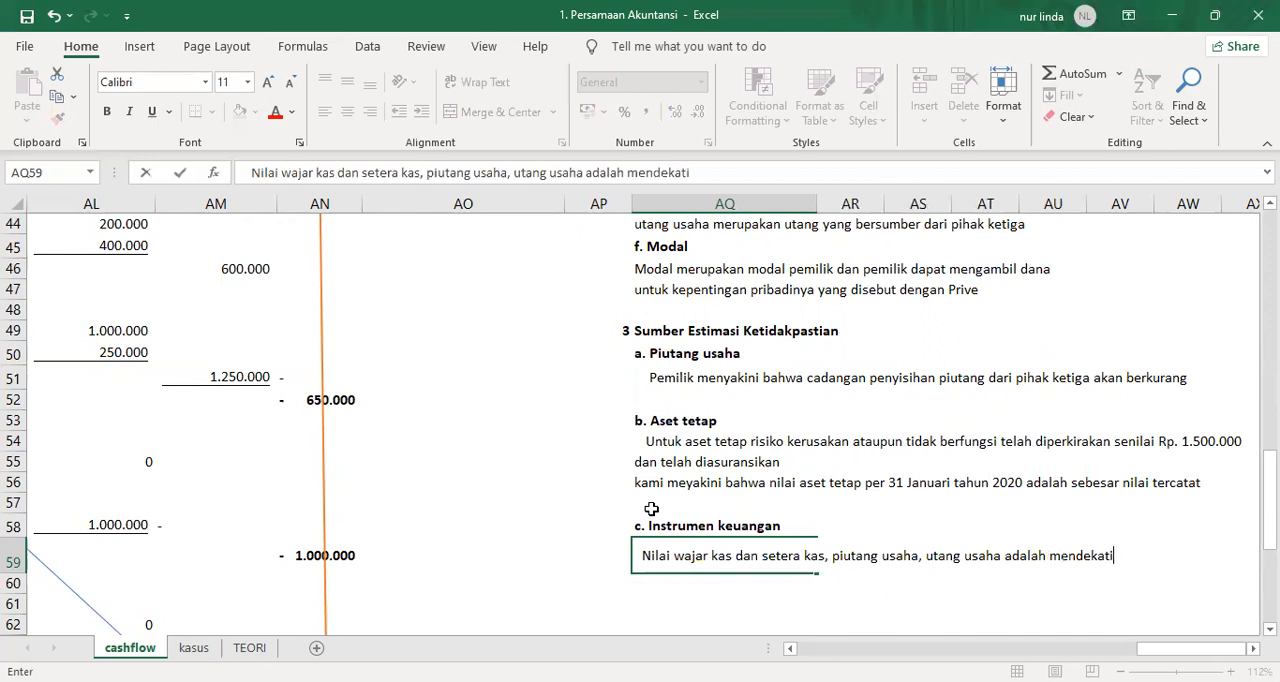
type(" nilai tercat")
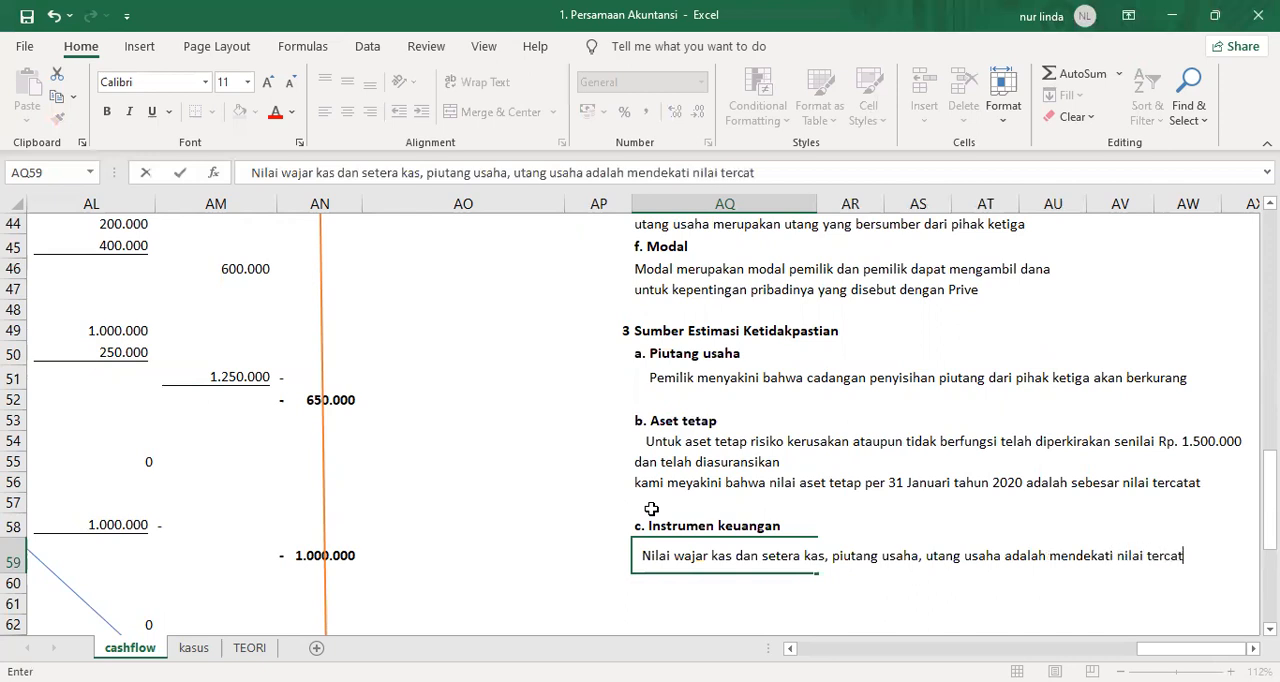
type("at karena ")
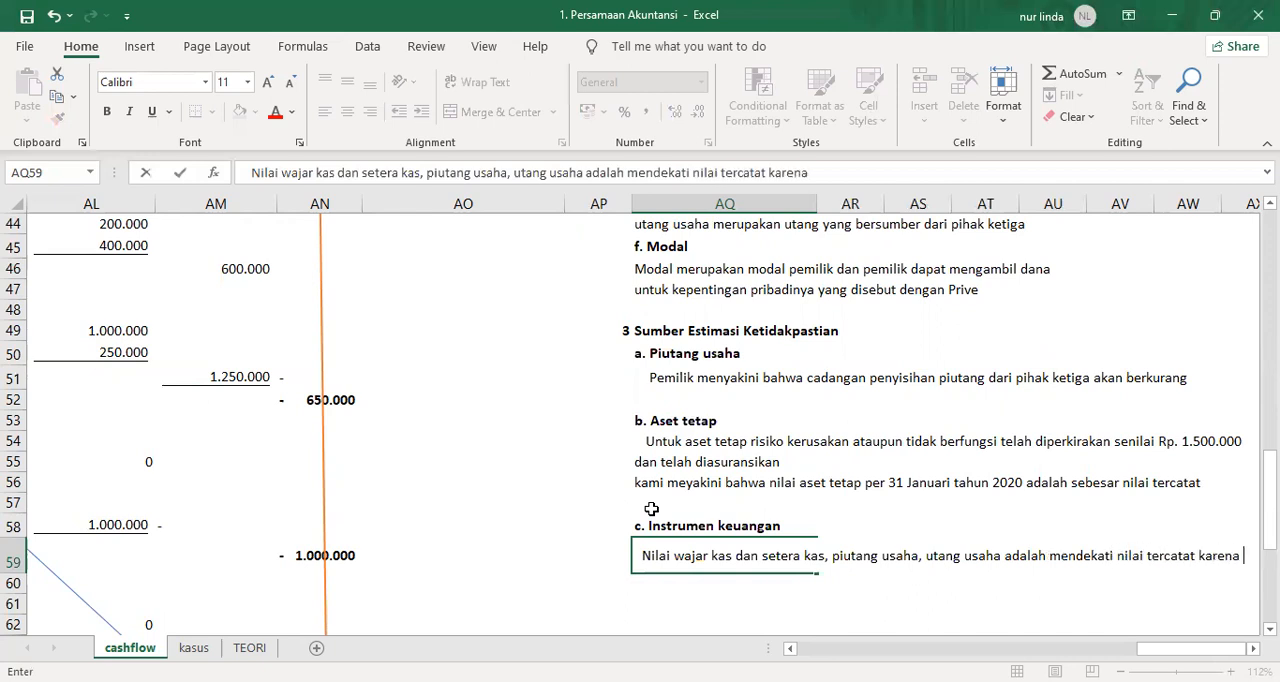
type("jangka waktu")
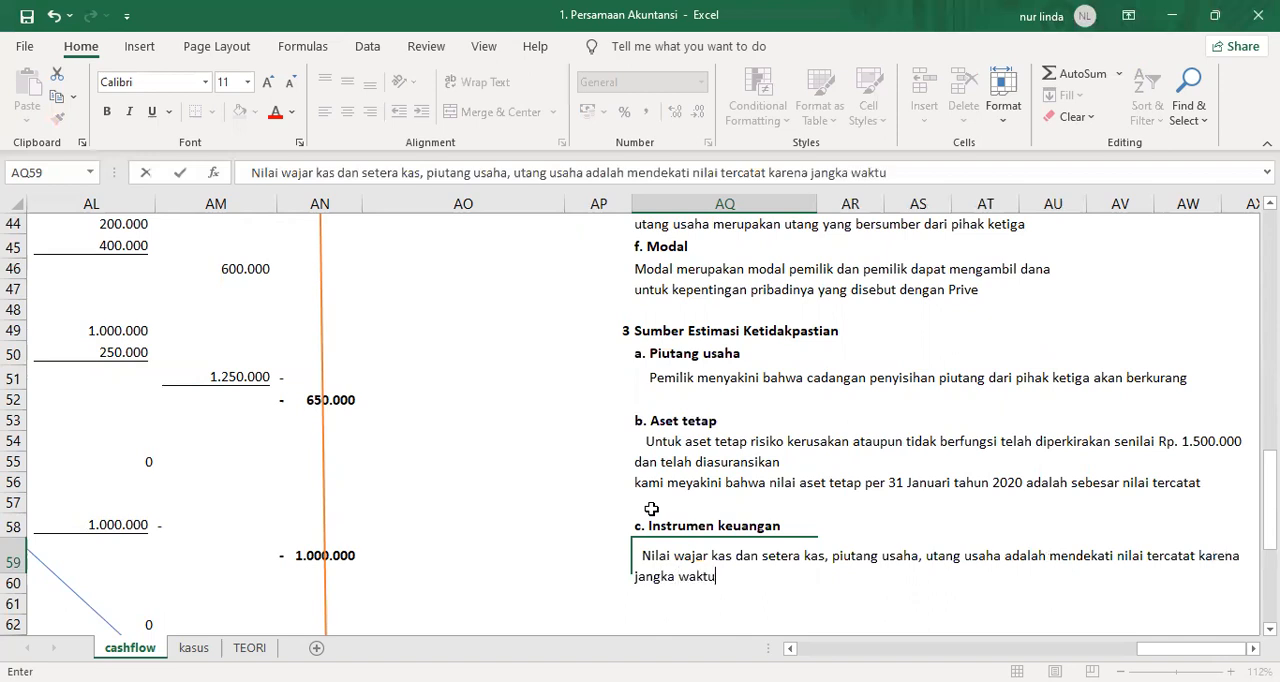
type("  yang pendek dar")
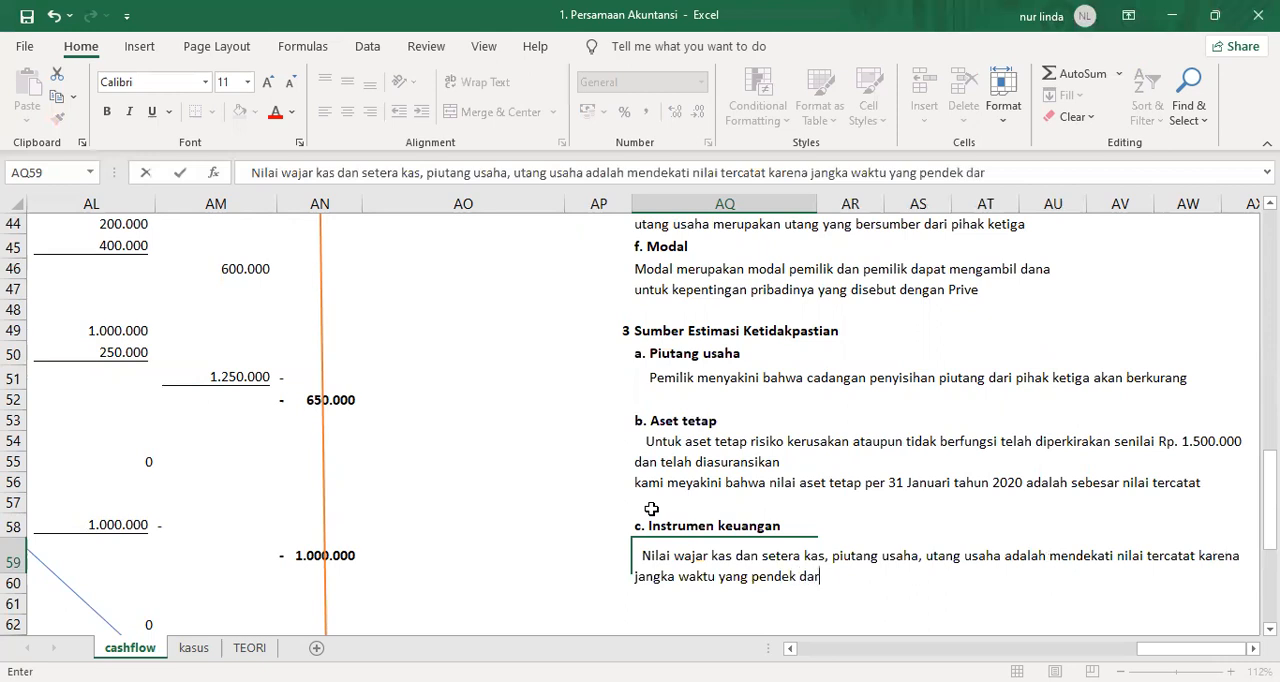
Complete the AQ59 note with "yang pendek dari intrumen keuangan tersebut.".
type("i intrumen keuangan tersebu")
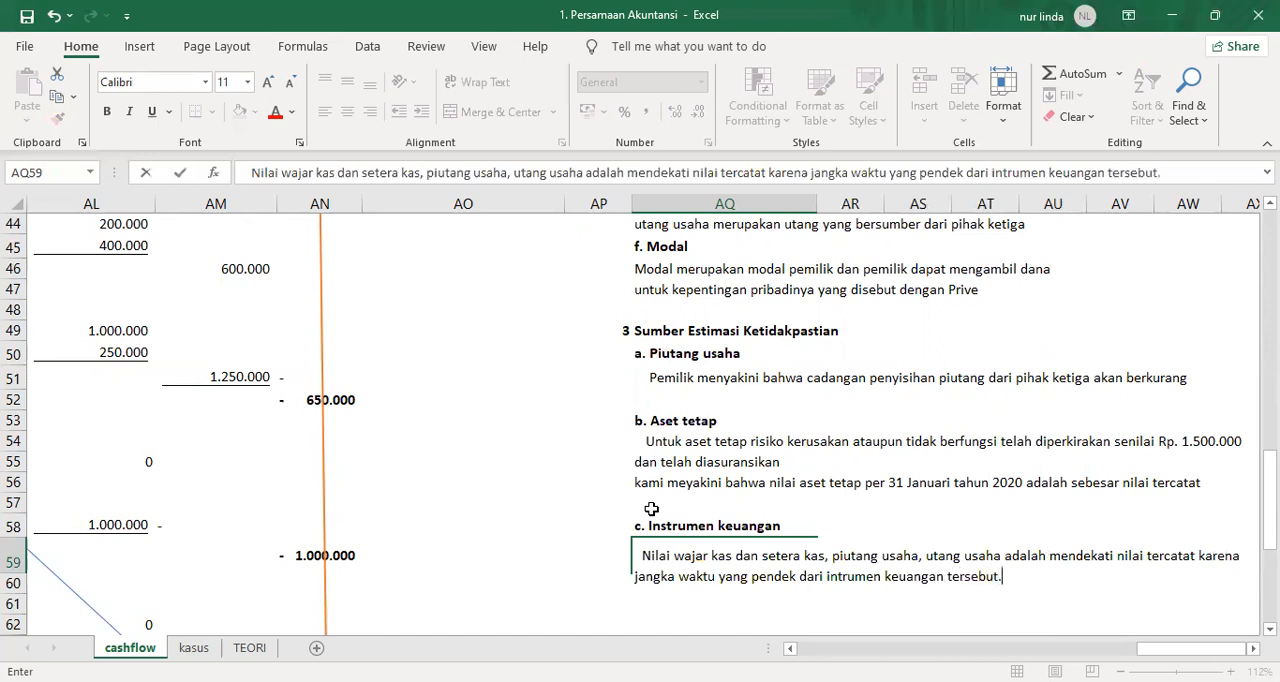
type("t.")
key("ctrl+Return")
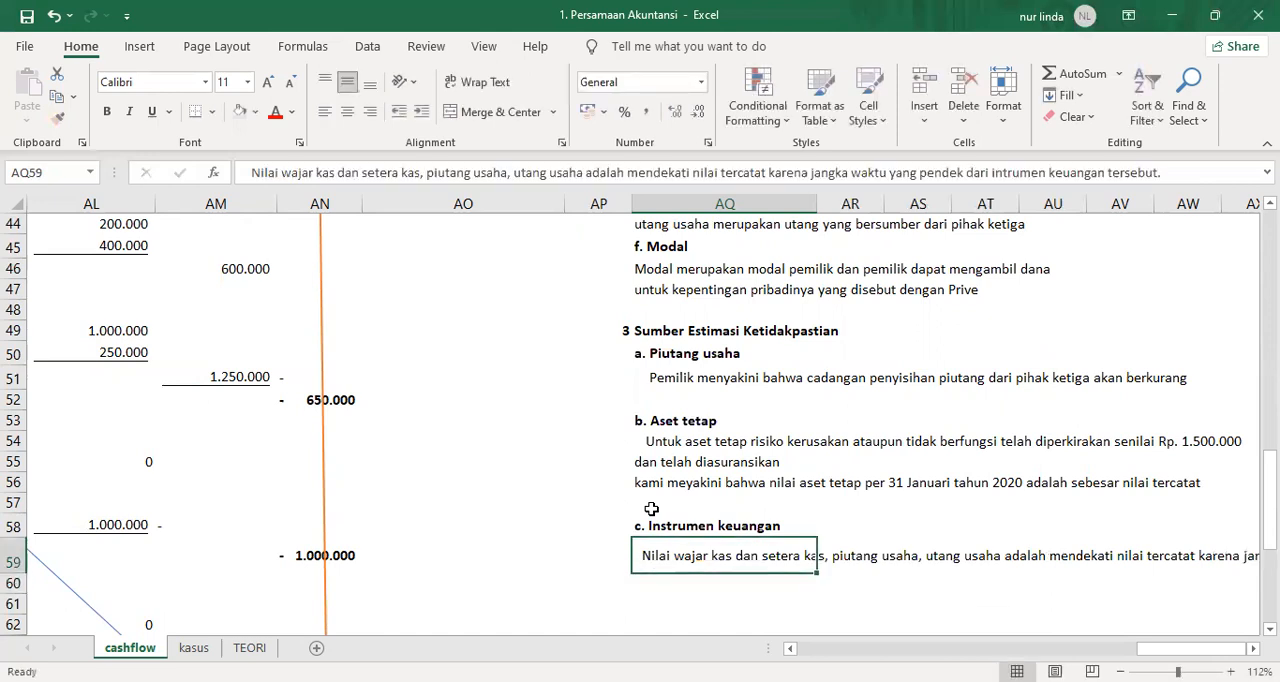
Merge AQ59:AW60 into one wrapped, left-aligned block for the financial instruments note and add a bottom border.
key("shift+Down")
key("shift+Right")
key("shift+Right")
key("shift+Right")
key("shift+Right")
key("shift+Right")
key("shift+Right")
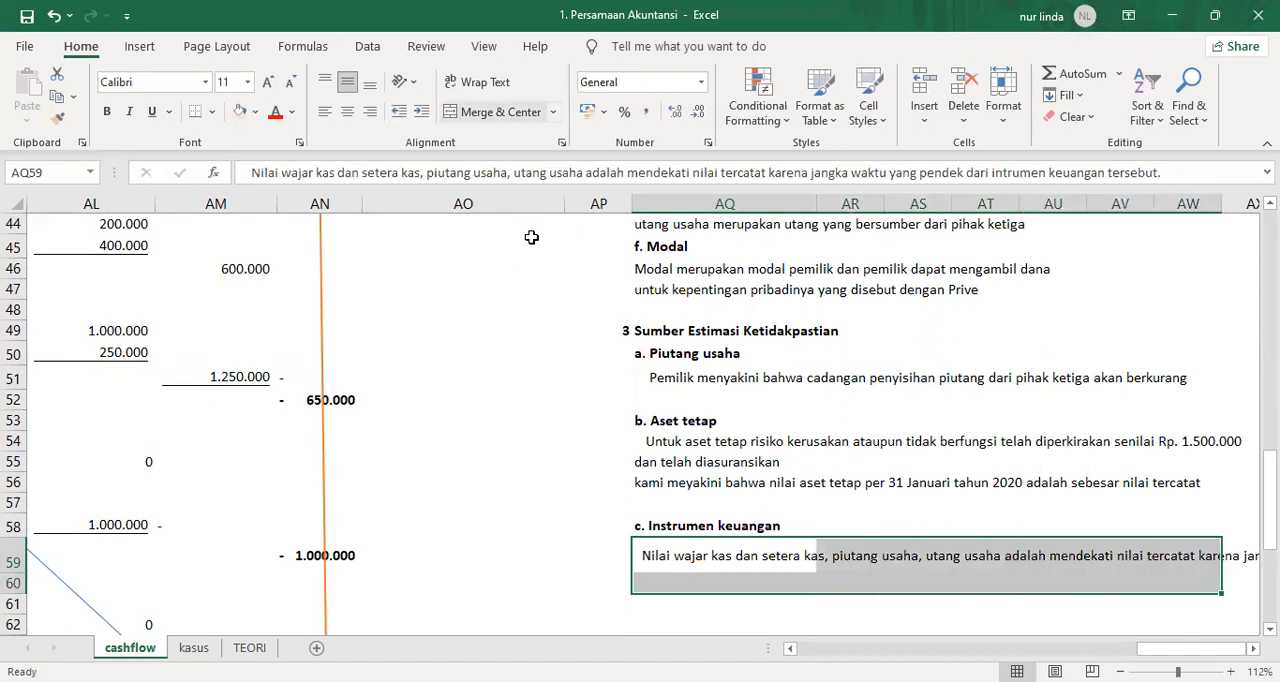
key("alt+h")
key("m")
key("c")
key("alt+h")
key("w")
key("alt+h")
key("a")
key("l")
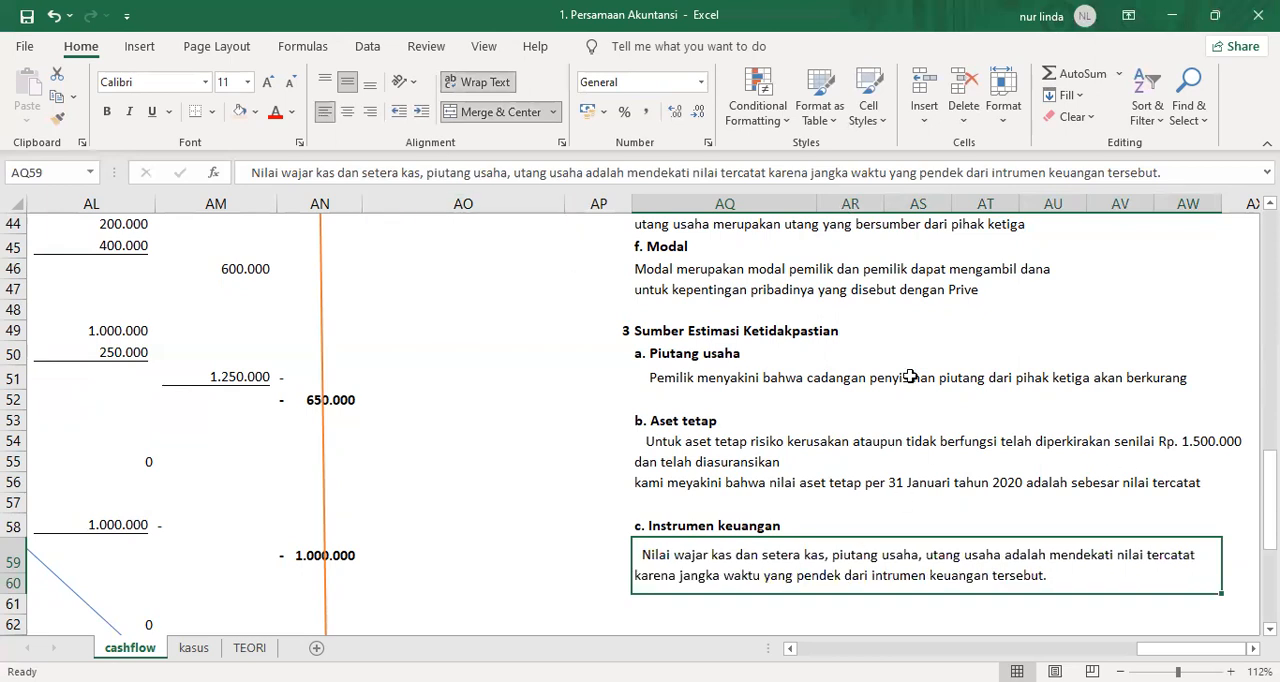
left_click(197, 111)
left_click(915, 461)
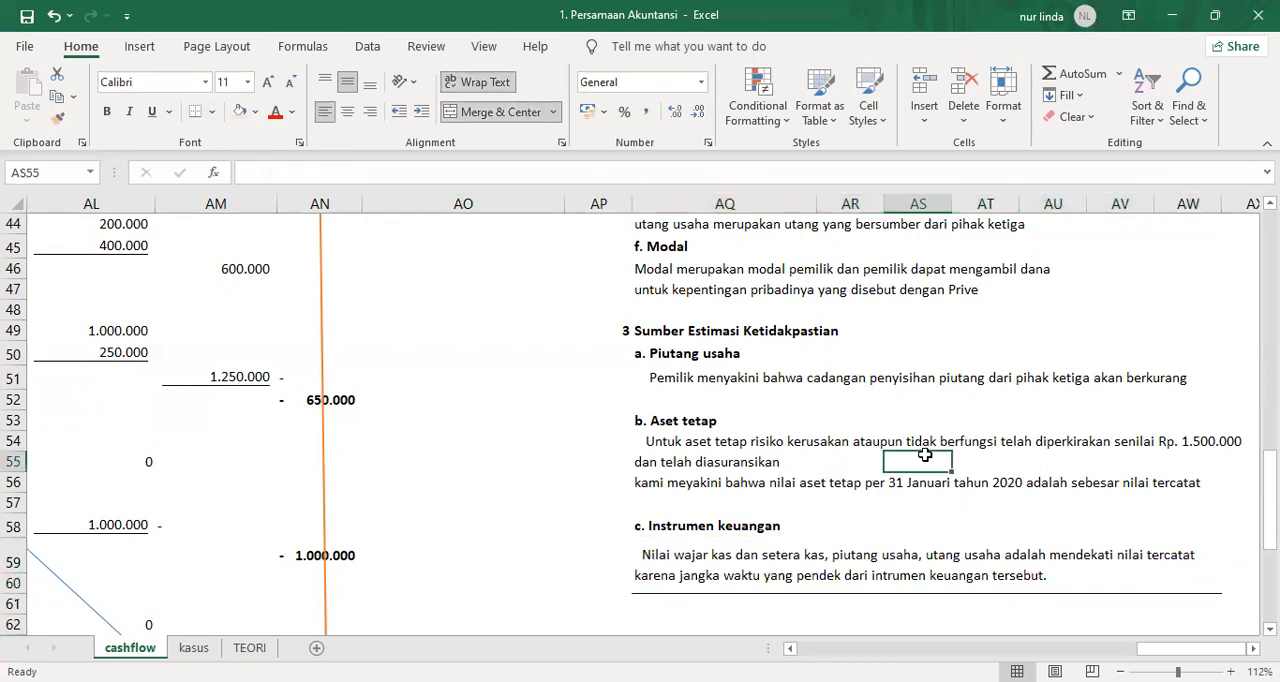
Make the company name "Bengkel Berjaya" in AQ17 at the head of the notes bold.
scroll(1013, 527, "up", 11)
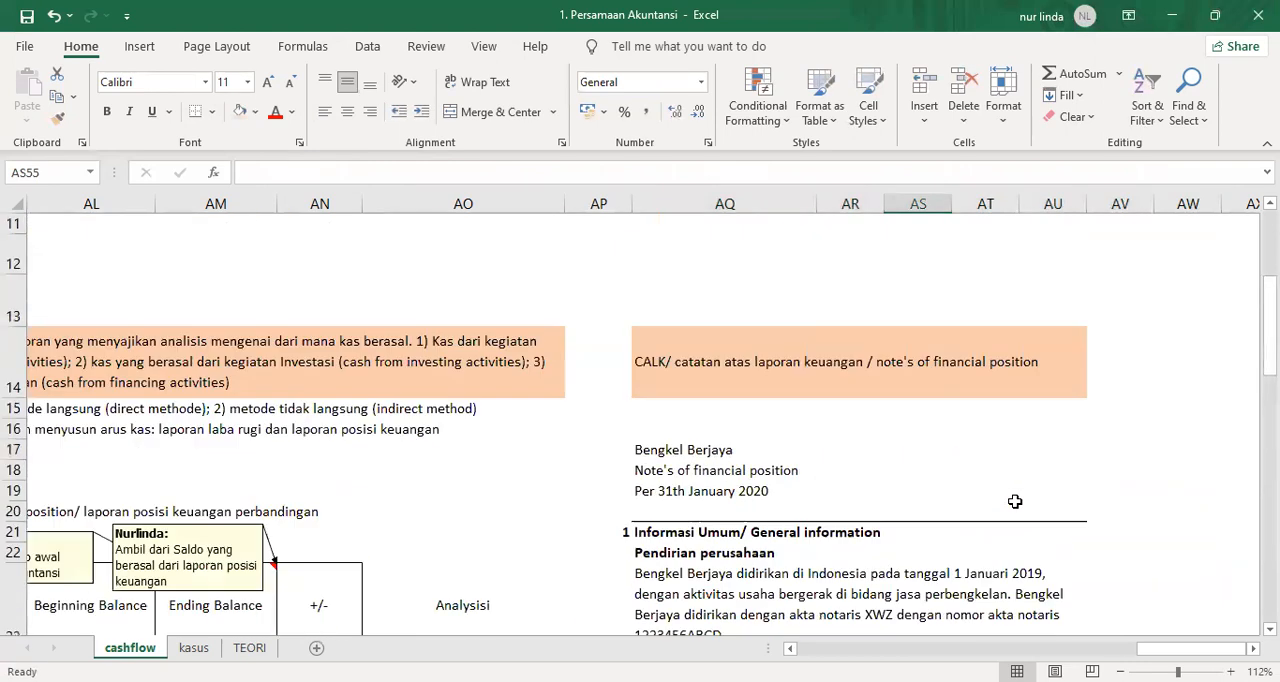
scroll(1014, 501, "down", 1)
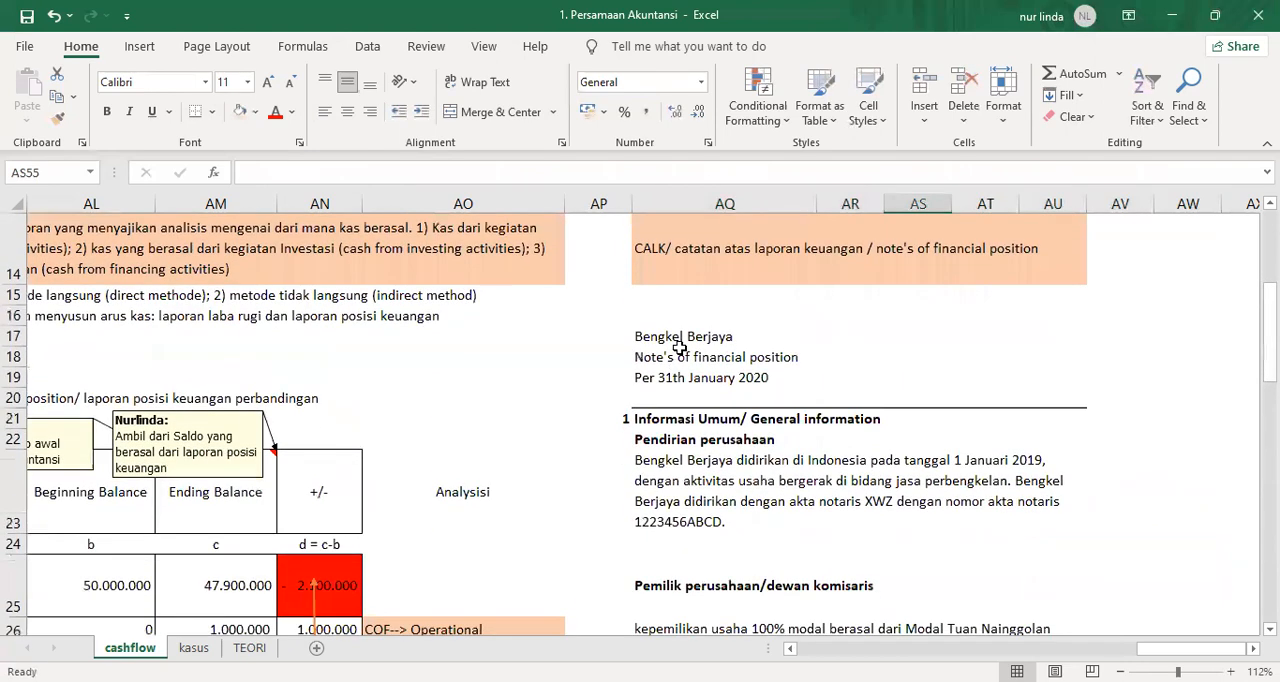
left_click(687, 336)
key("ctrl+b")
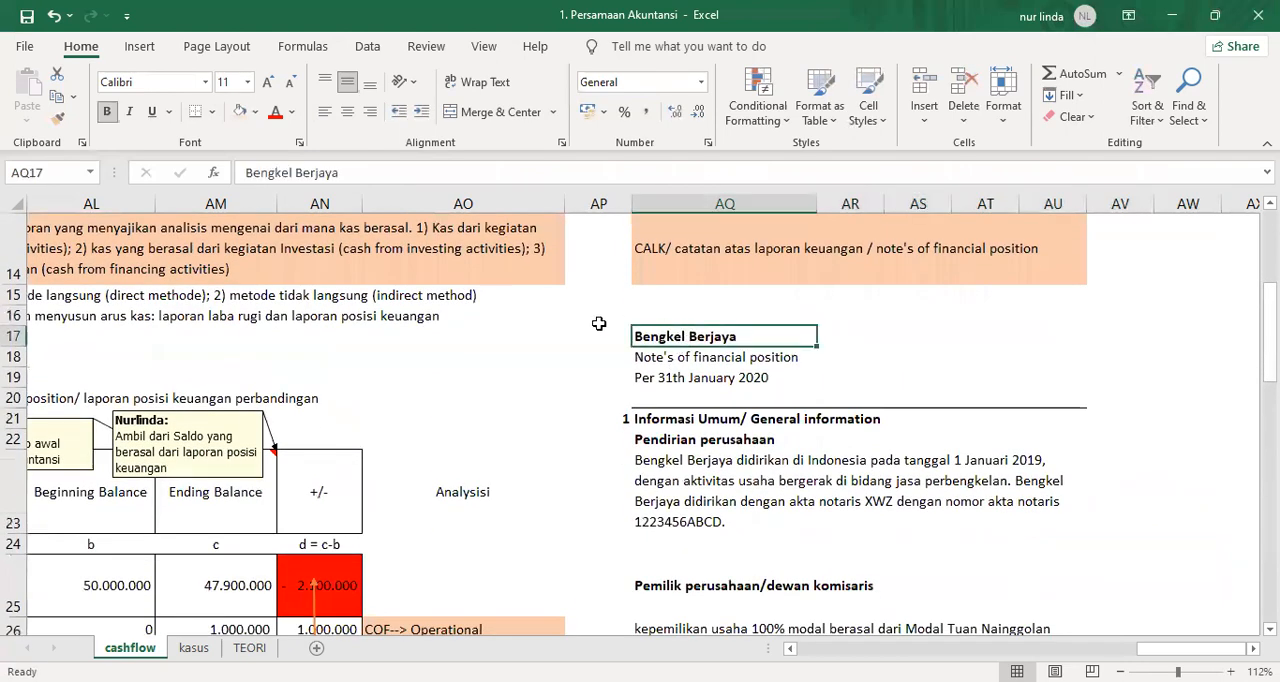
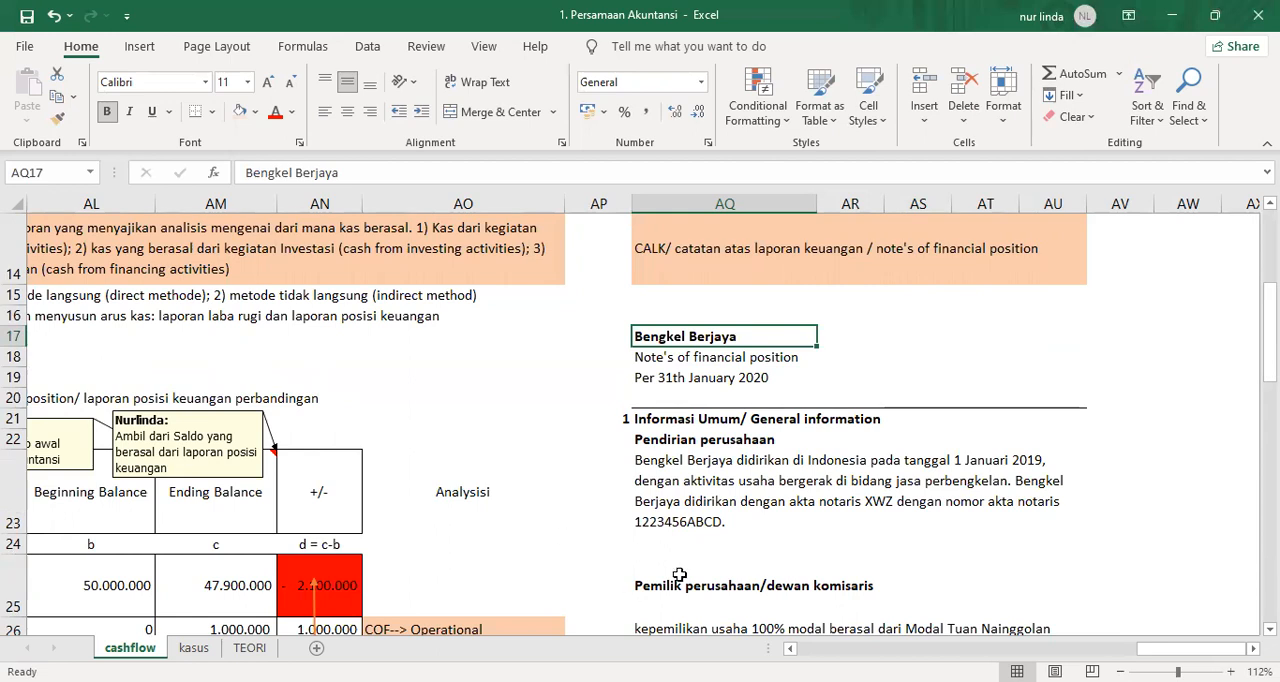
Move the accounting policy notes from "c. Piutang Usaha" onward down two rows to start at AQ36, freeing AQ34.
scroll(364, 544, "down", 5)
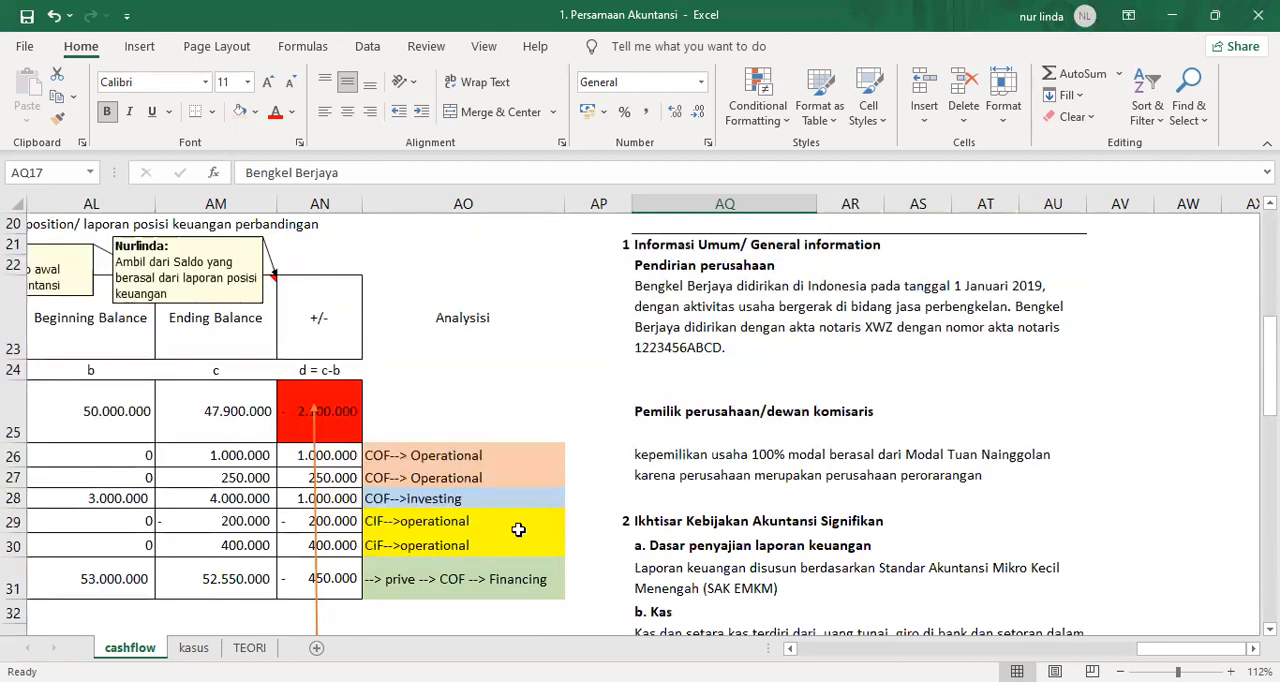
left_click(673, 322)
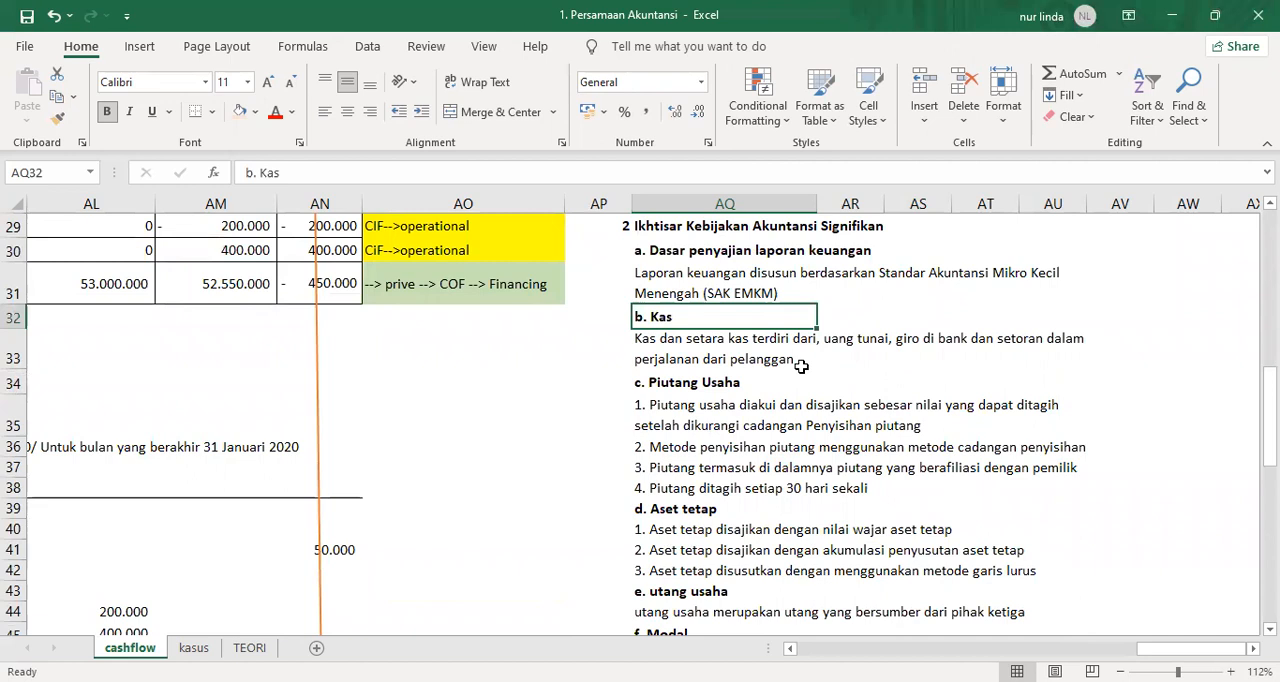
left_click_drag(707, 380, 1215, 590)
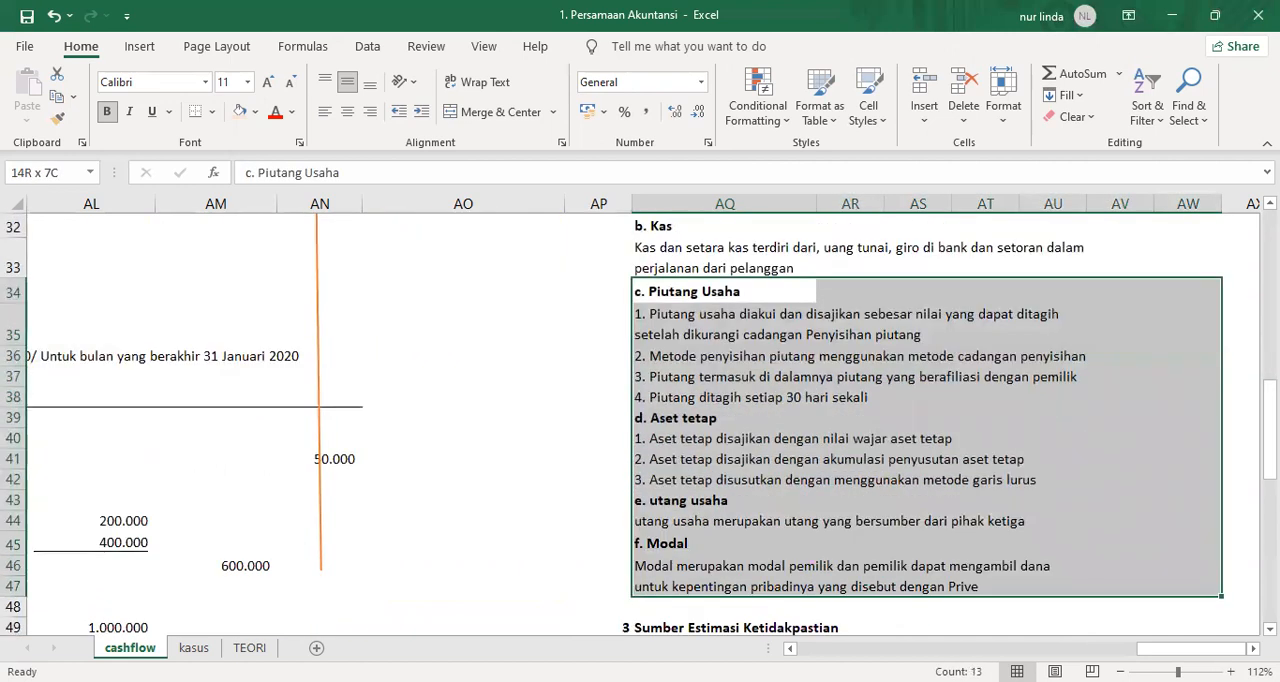
key("ctrl+c")
key("Down")
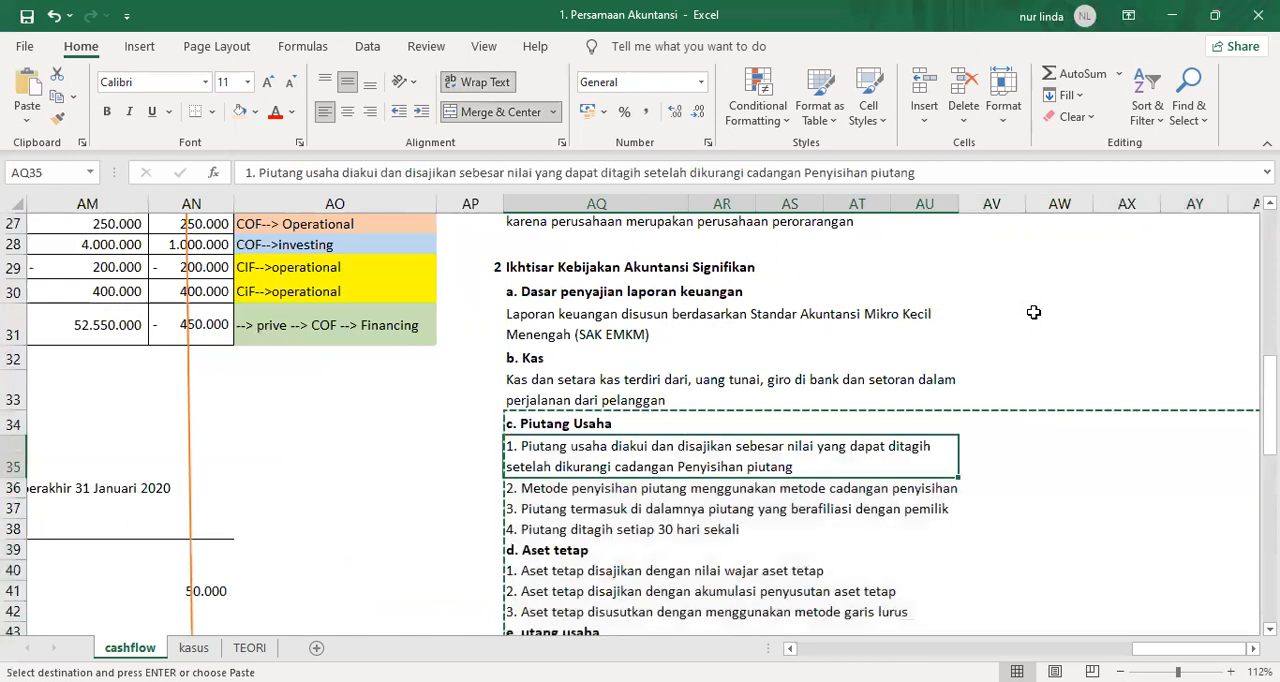
key("ctrl+v")
key("Return")
key("Down")
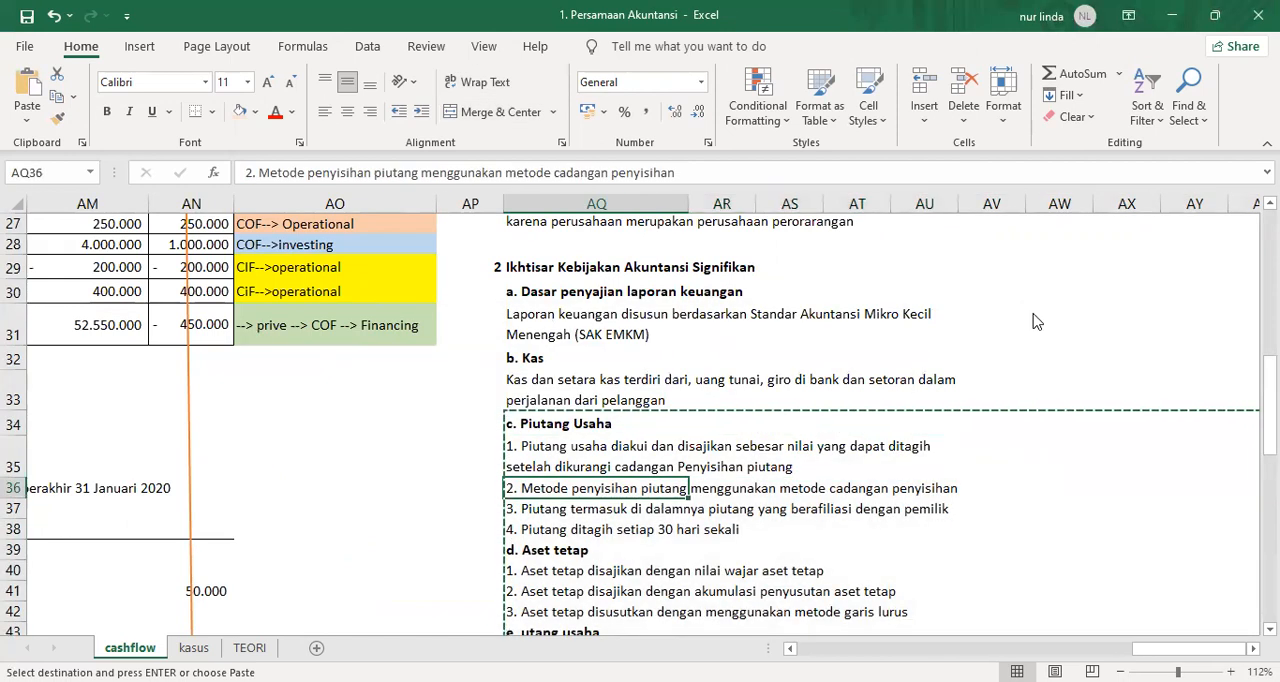
key("ctrl+v")
key("Up")
key("Up")
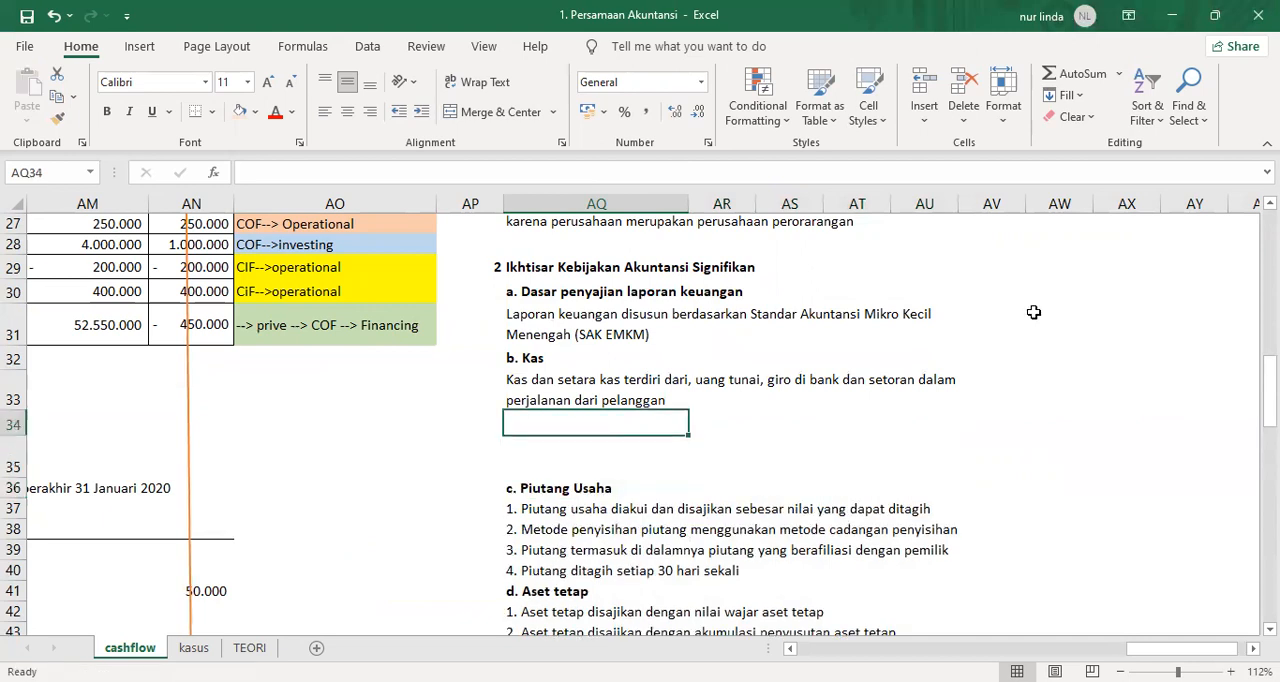
Enter "kas pada bulan Januari 2020 mengalami penurunan yang berasa dari aktivitas operasional, investasi dan pendanaan" in AQ34 under the Kas note.
type("kas ")
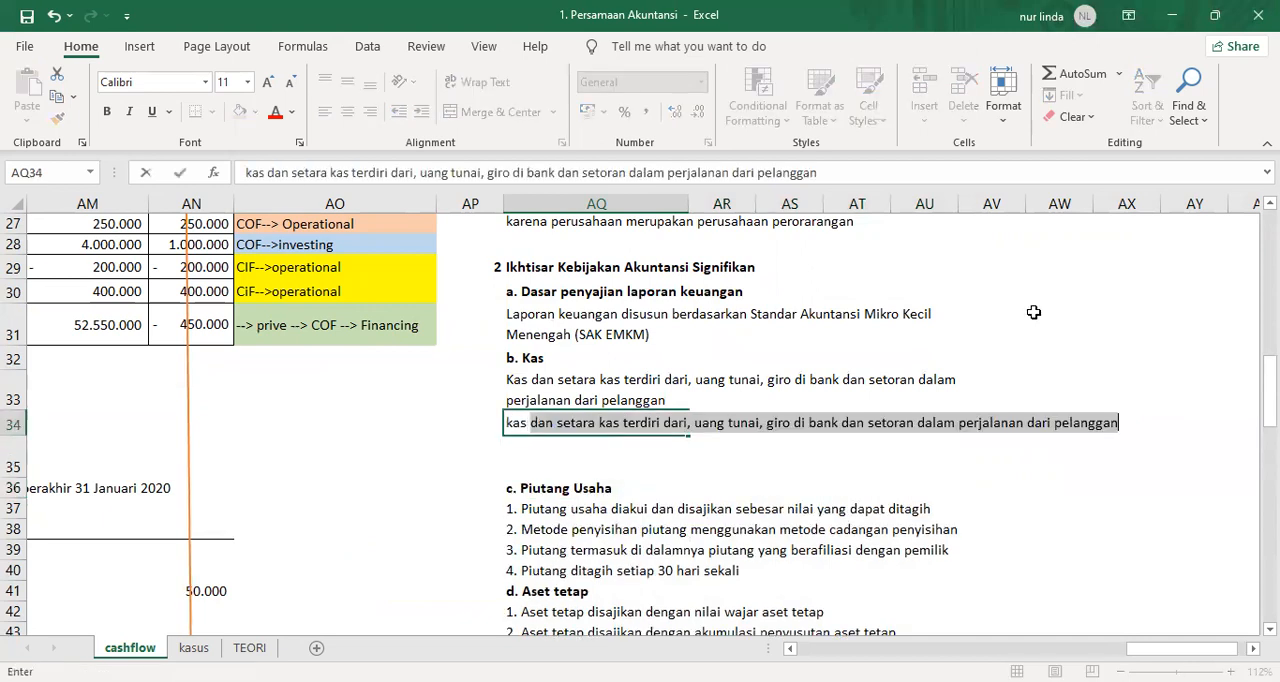
type("pada tahun 2")
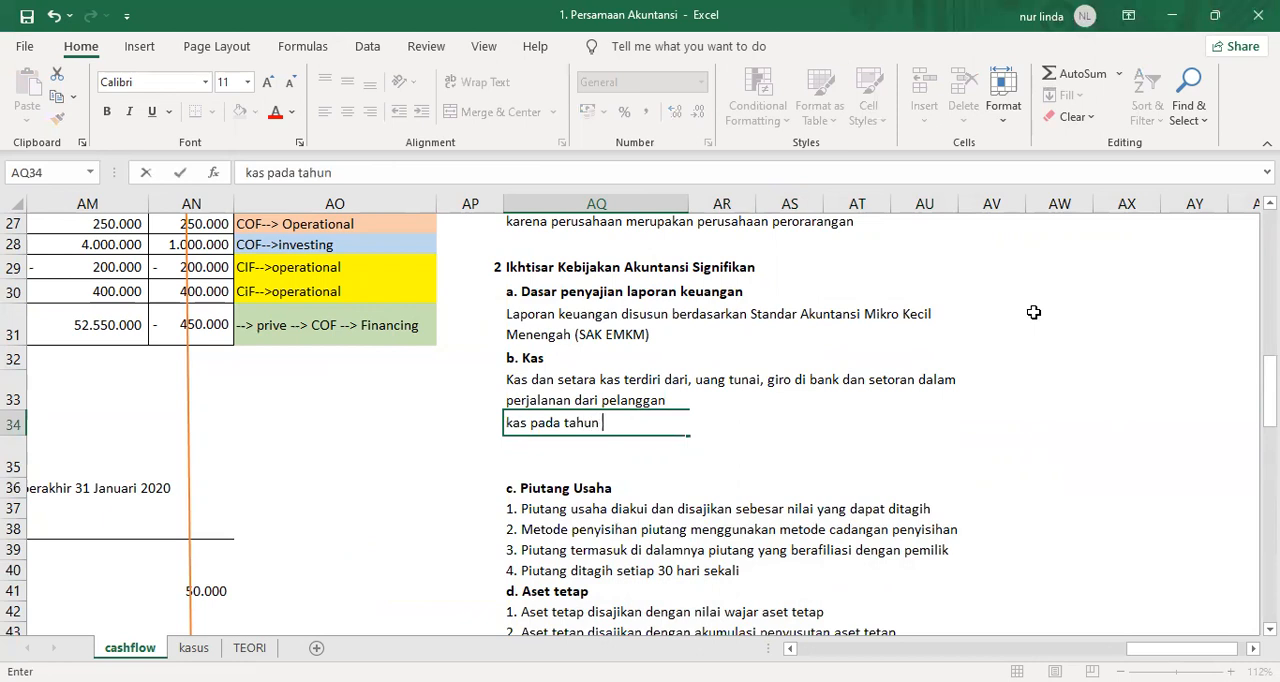
key("BackSpace")
key("BackSpace")
key("BackSpace")
key("BackSpace")
key("BackSpace")
type("bulan Januari 2")
key("BackSpace")
key("BackSpace")
key("BackSpace")
key("BackSpace")
key("BackSpace")
key("BackSpace")
type("uari 2020")
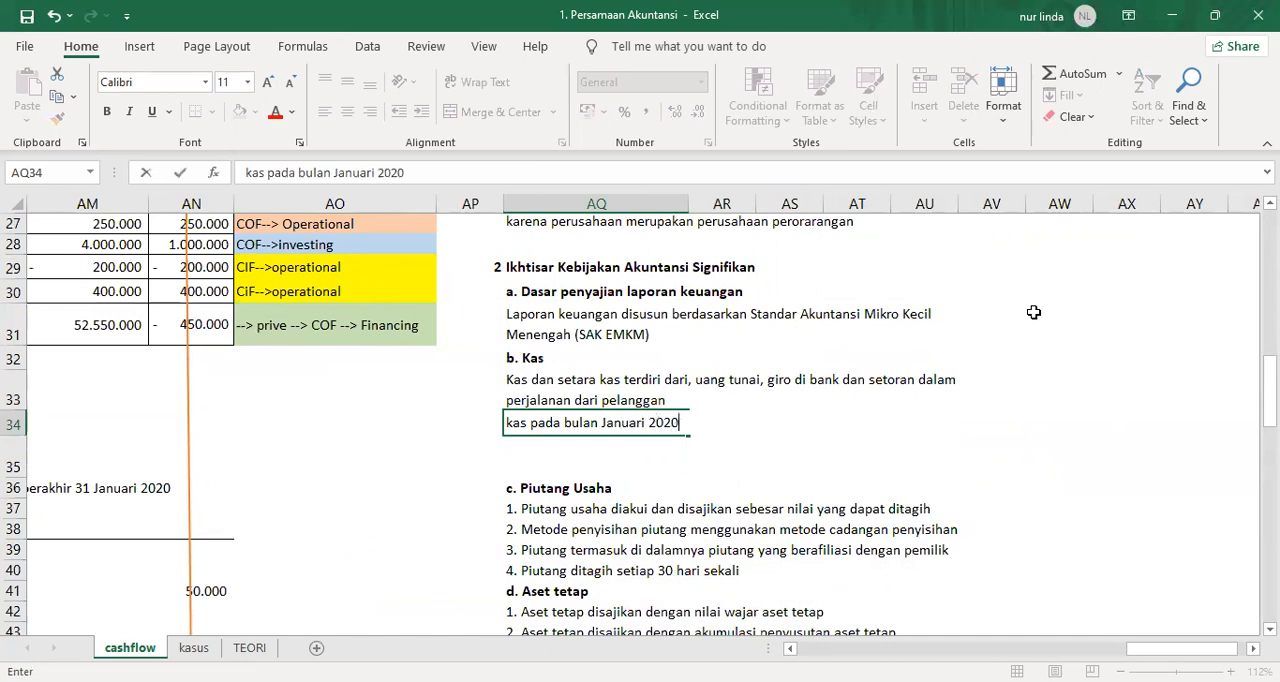
type(" mengalami")
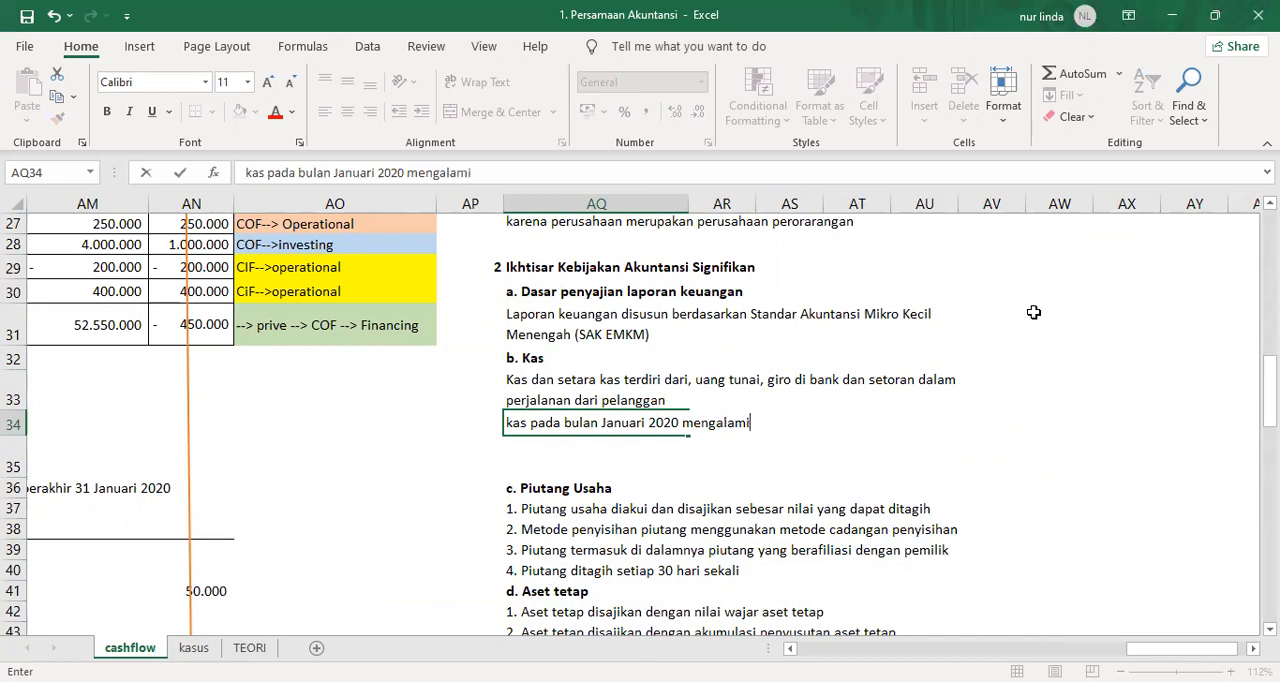
type(" penurunan yan")
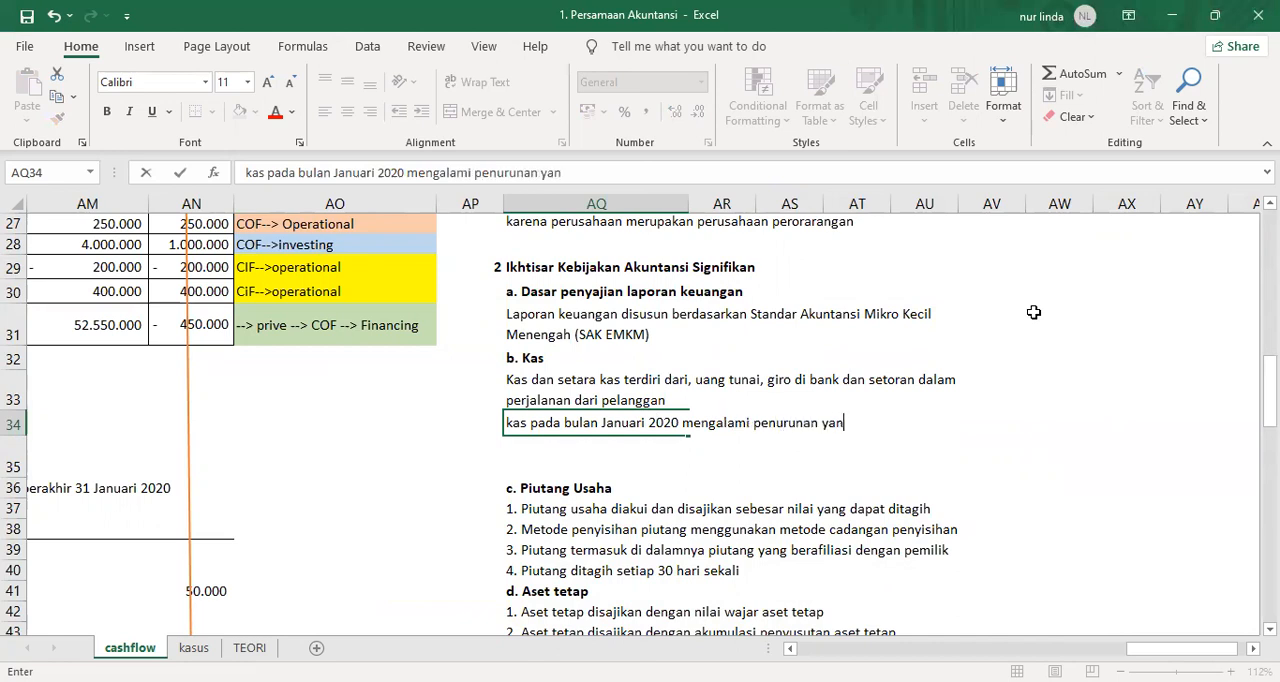
type("g berasa dari akti")
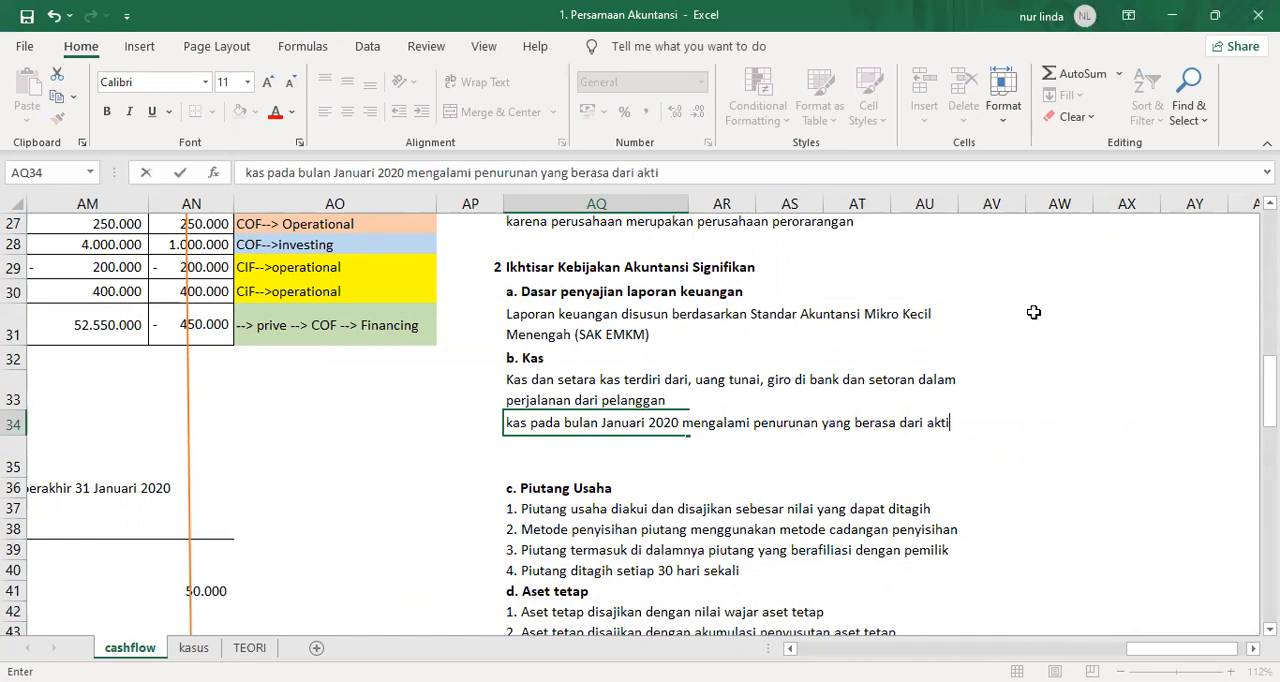
type("vitas operasional, investasi dan pendanaan")
key("Return")
Merge AQ34:AU35 into one cell and wrap the new cash sentence inside it.
key("Up")
key("shift+Right")
key("shift+Right")
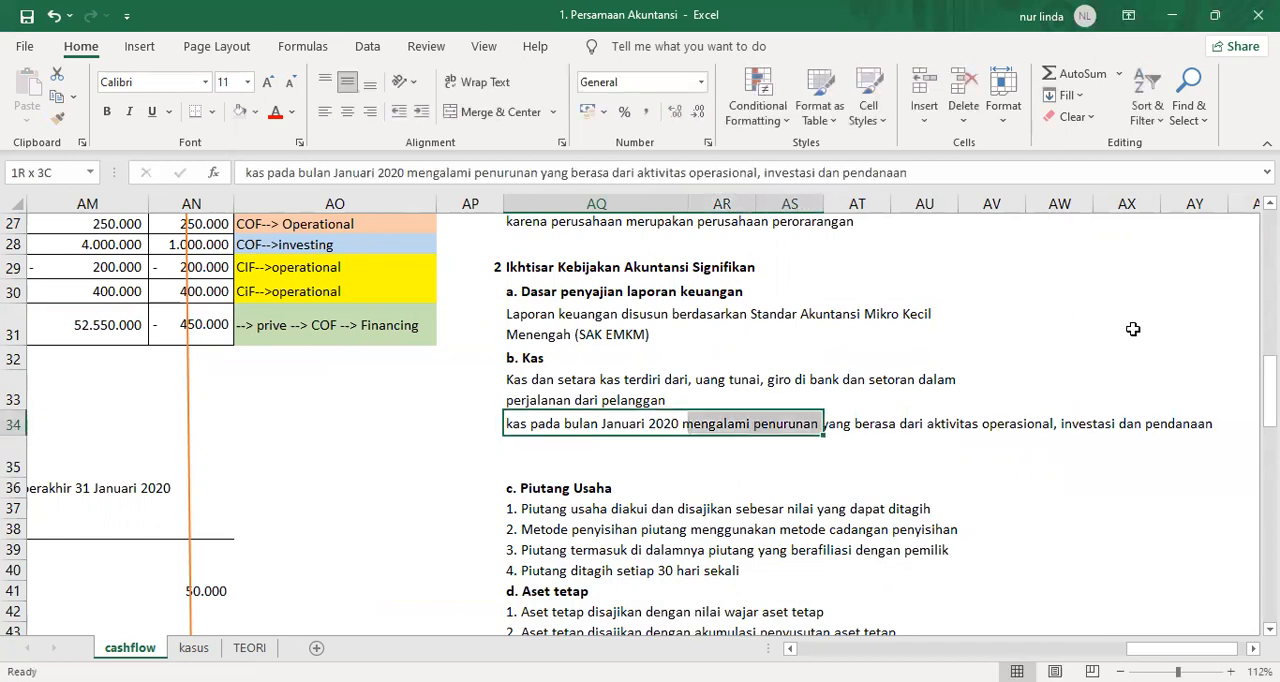
key("shift+Right")
key("shift+Right")
key("shift+Down")
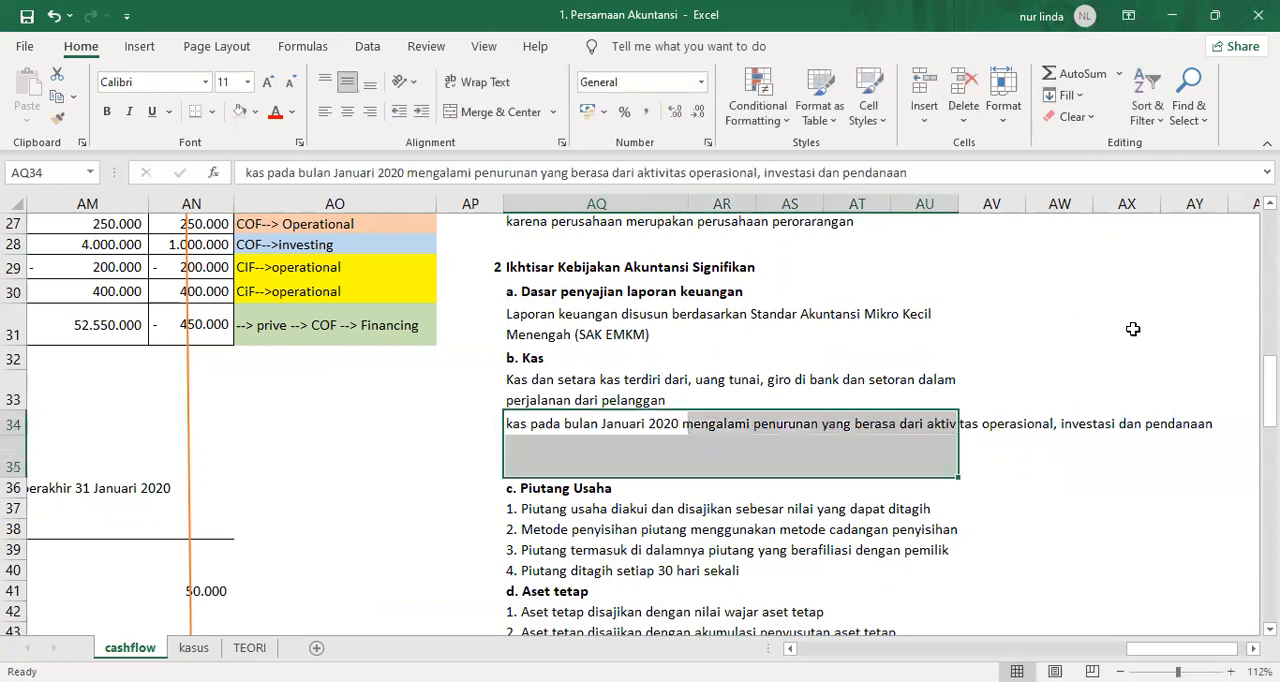
key("alt+h")
key("m")
key("c")
key("alt+h")
key("w")
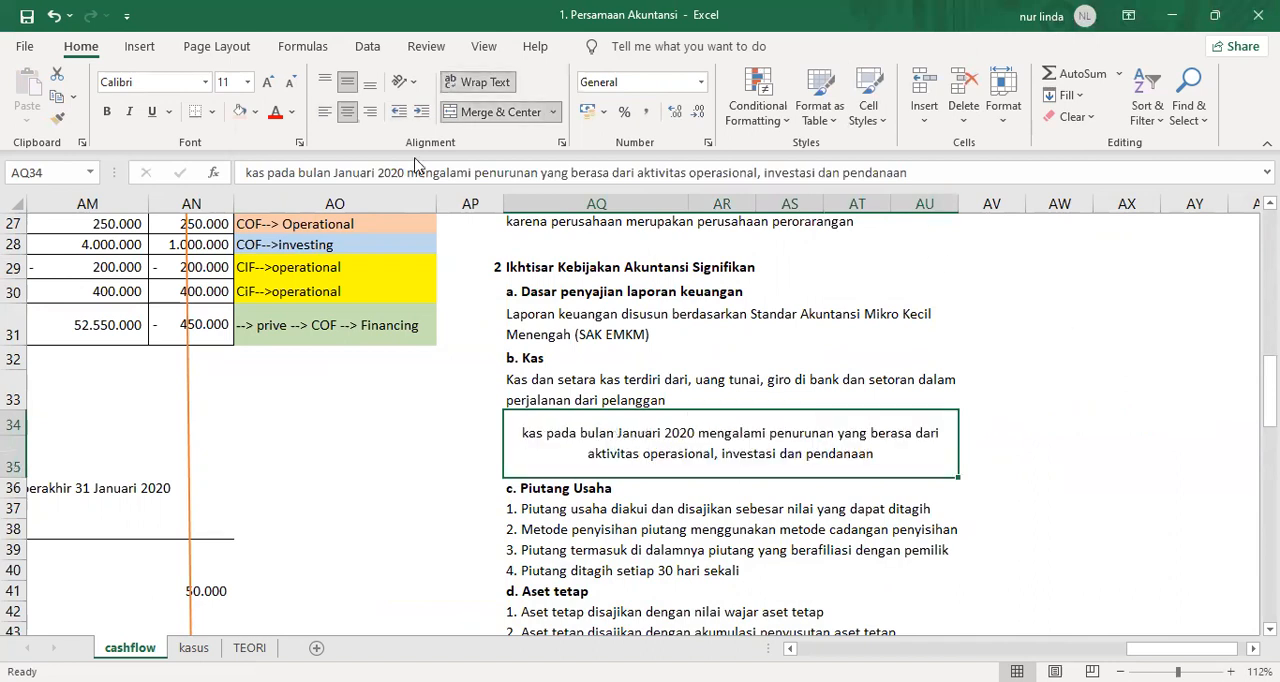
Left-align the merged cash note in AQ34 and add a period at the end of its sentence.
key("alt+h")
key("a")
key("l")
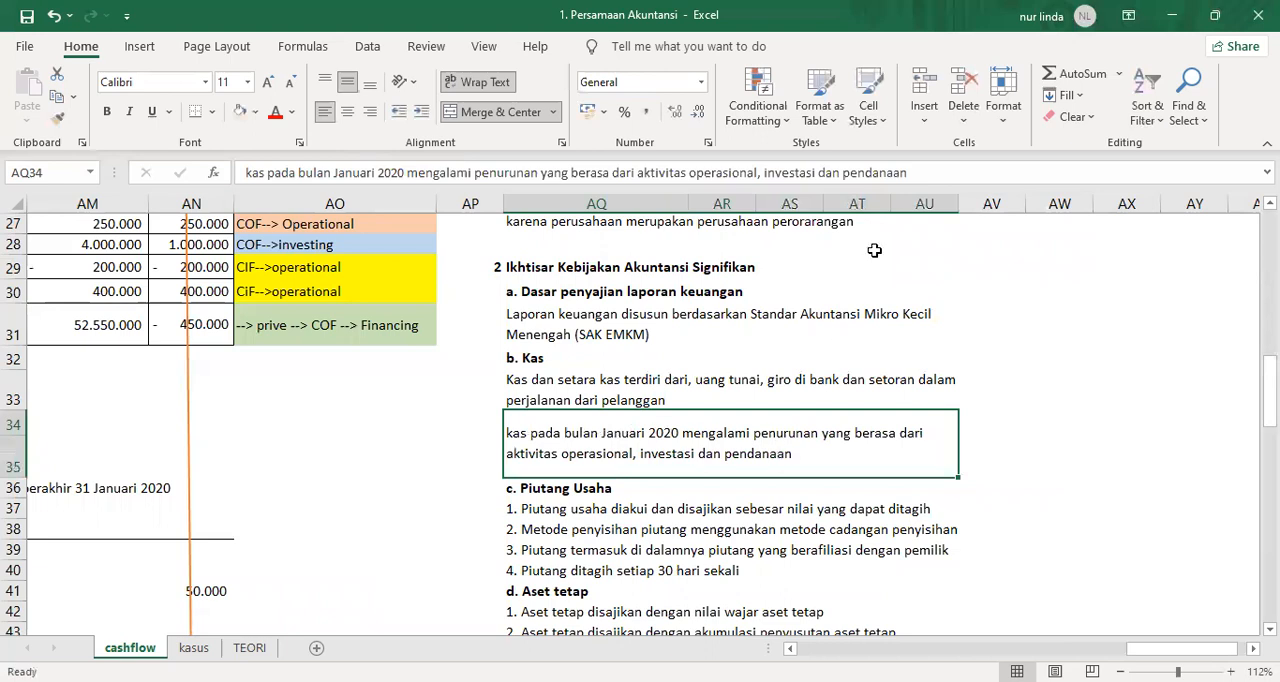
left_click(926, 173)
type(".")
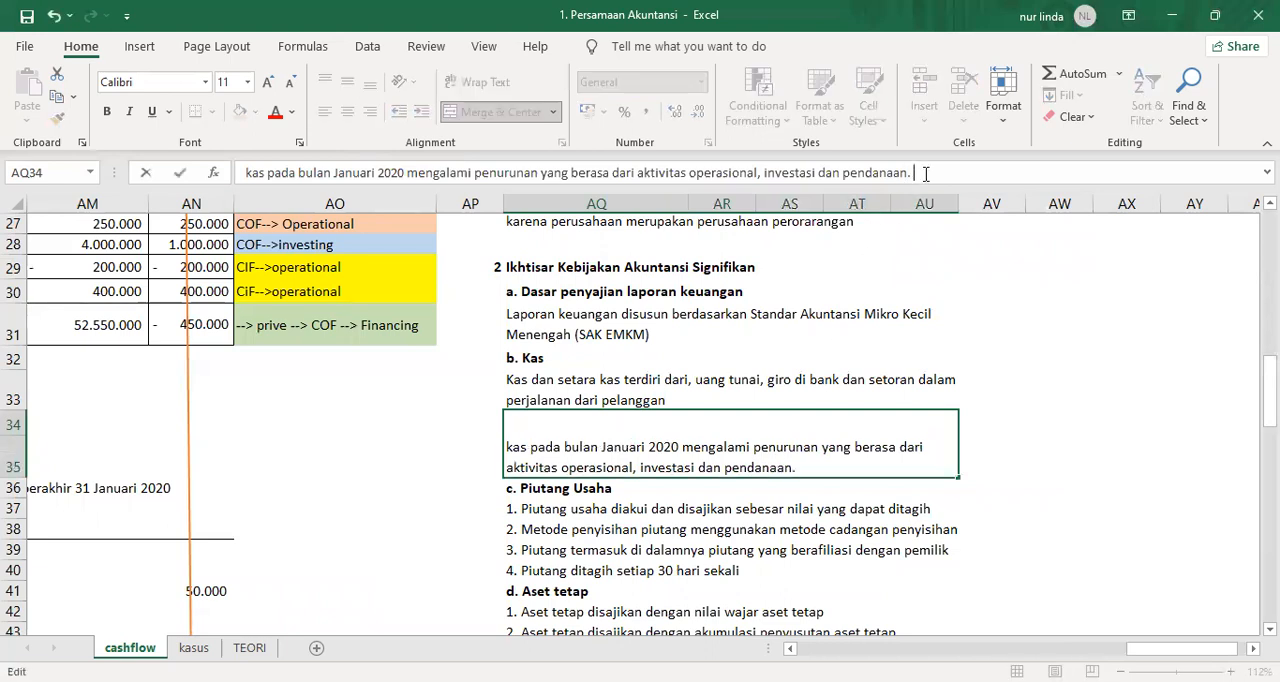
key("Return")
key("Up")
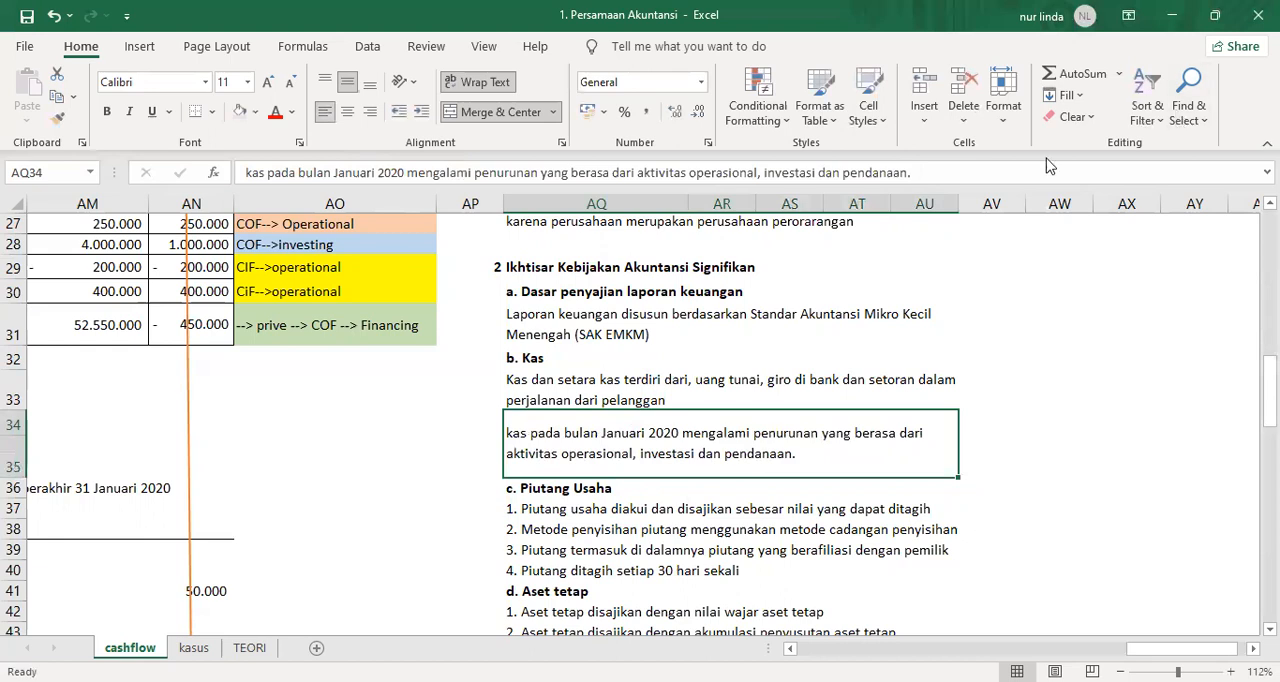
Go back to the income statement and examine it from its heading down to the net profit in P31.
scroll(717, 503, "up", 4)
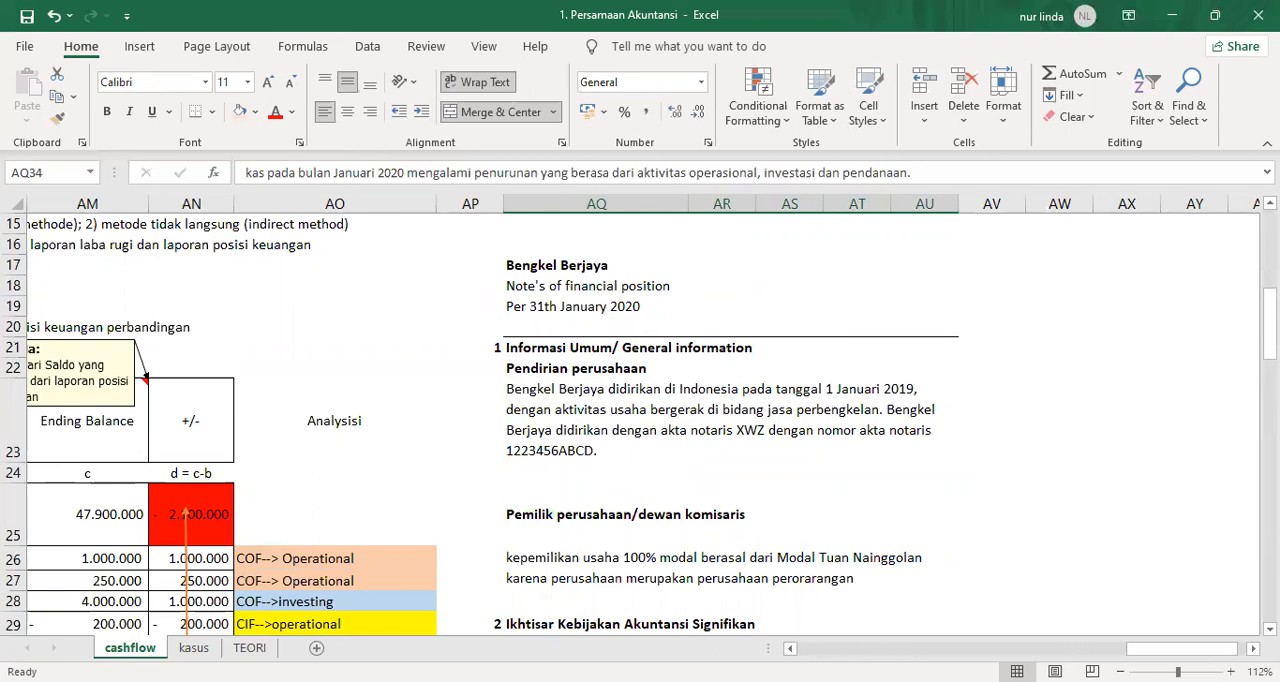
scroll(773, 630, "left", 10)
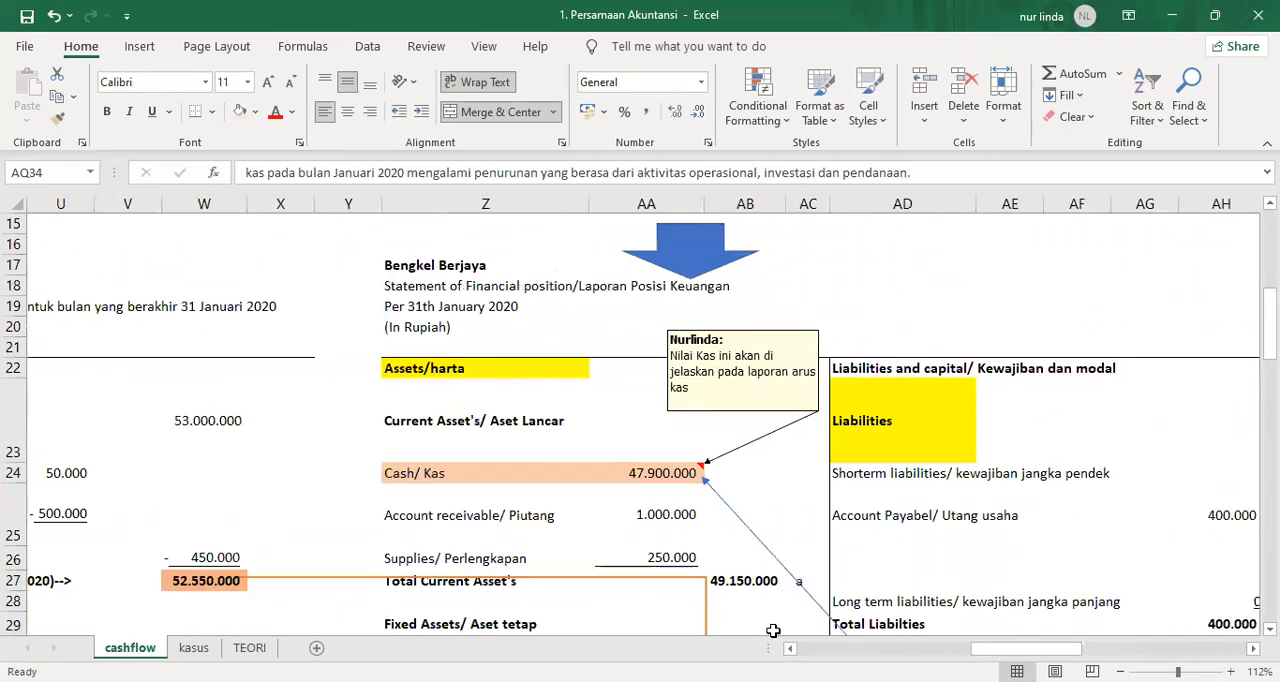
key("Left")
key("Left")
key("Left")
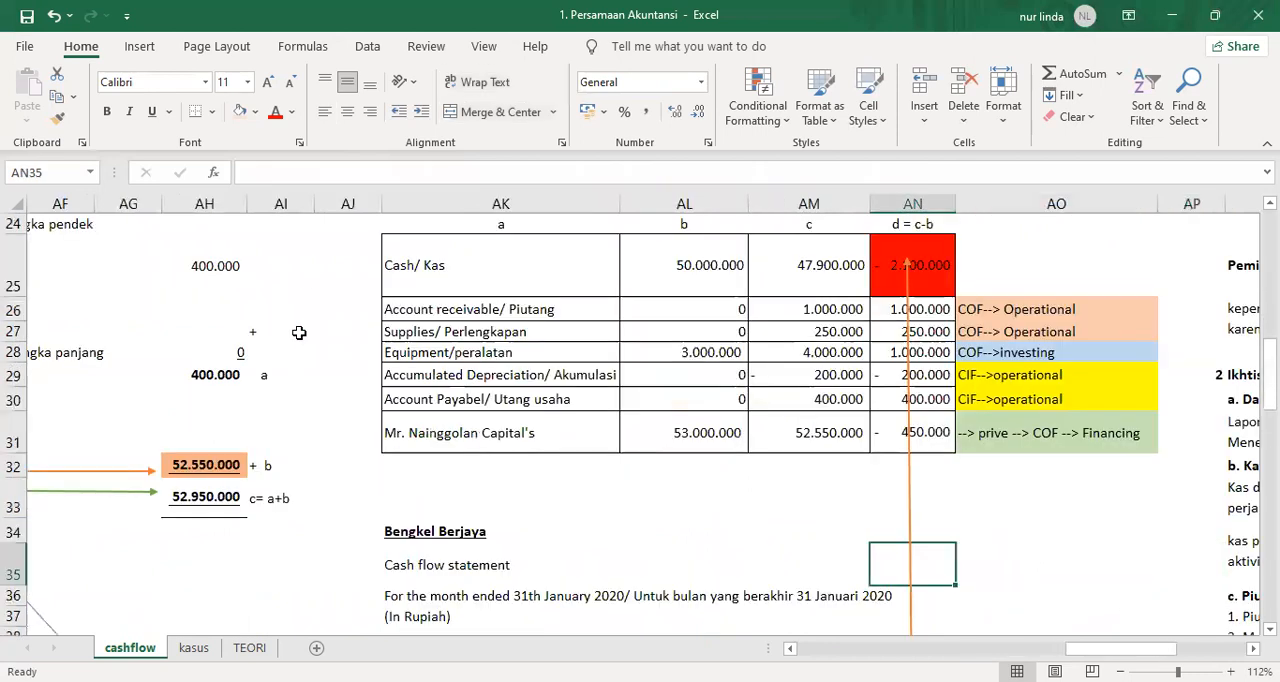
left_click_drag(1110, 649, 888, 650)
scroll(678, 318, "up", 3)
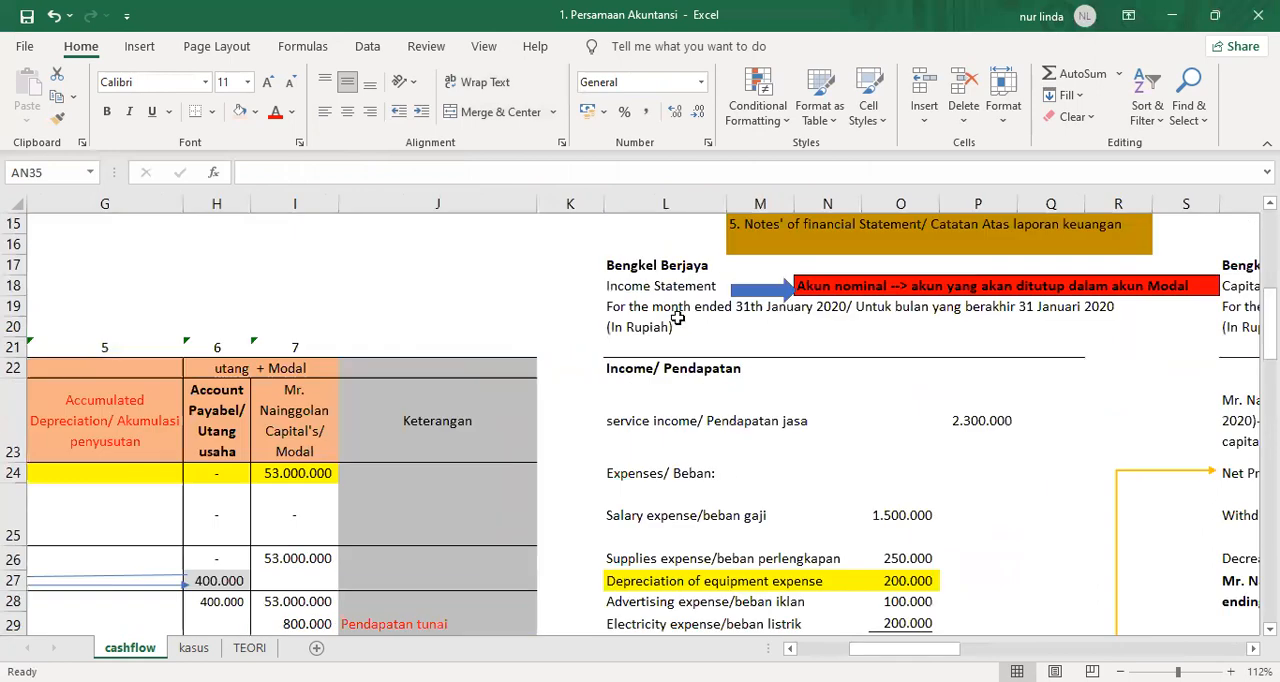
left_click(644, 285)
scroll(790, 430, "down", 1)
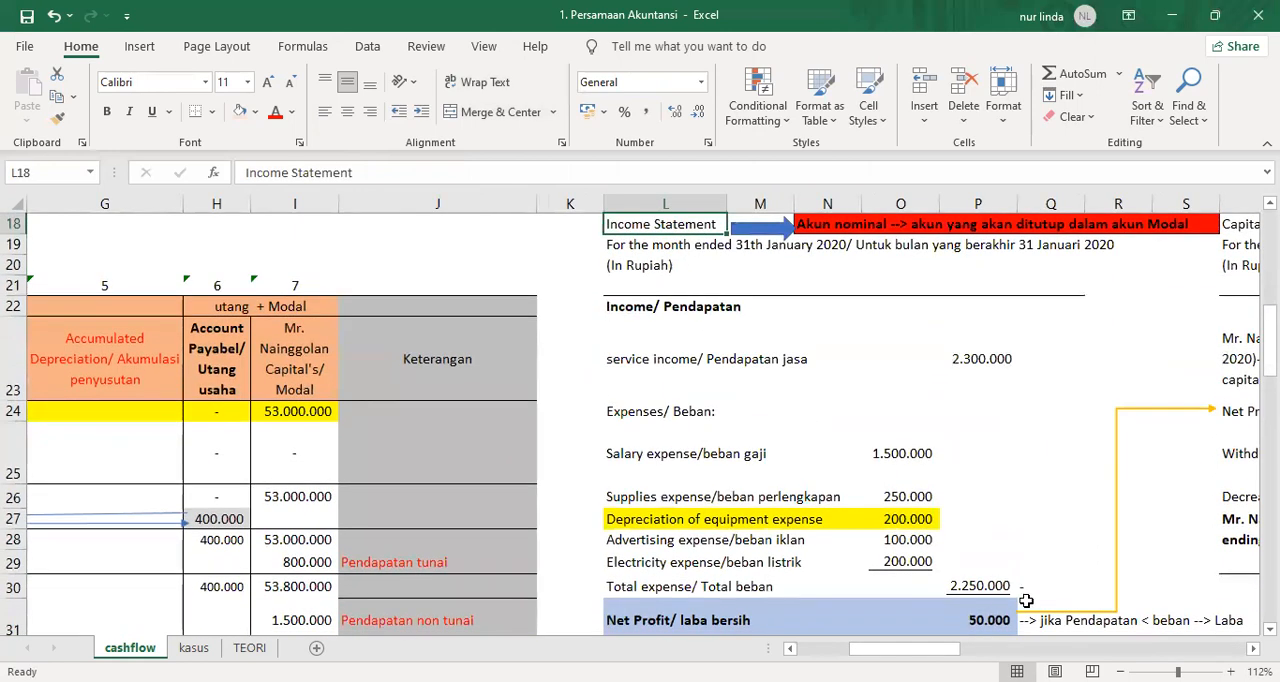
left_click(978, 620)
Trace the owner's ending capital from W27 in the capital statement to AH32 in the statement of financial position.
left_click(1253, 648)
left_click(1253, 648)
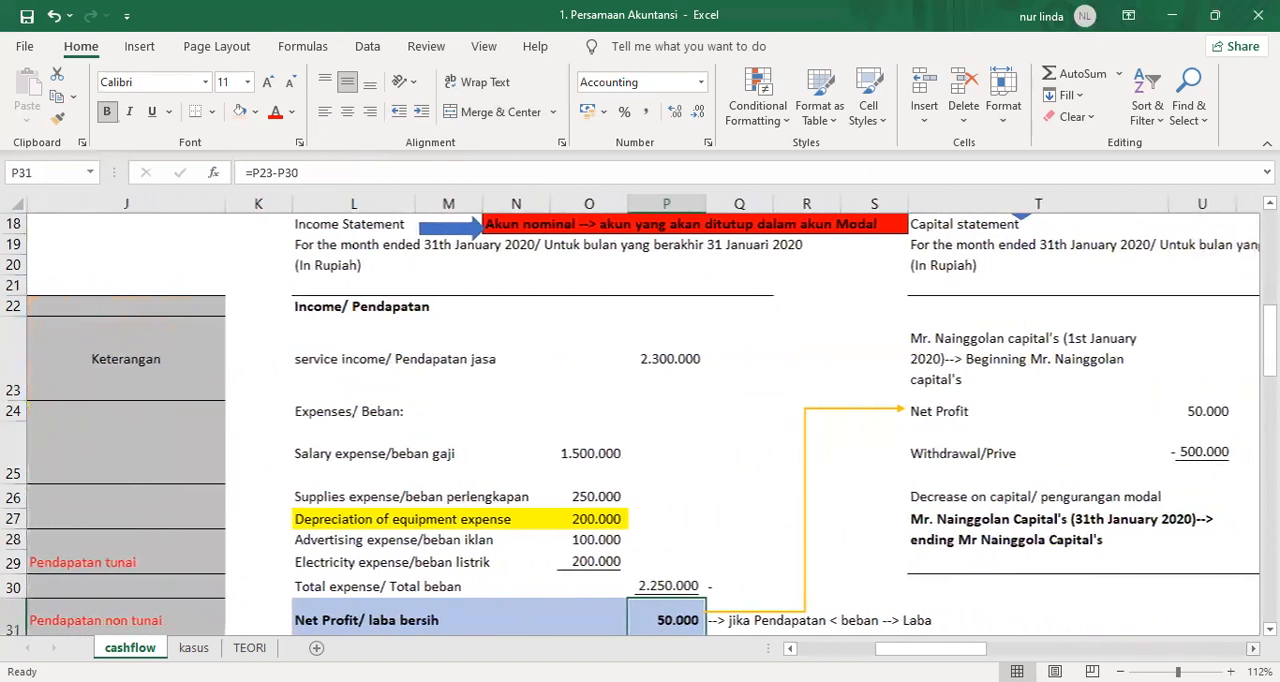
left_click(1253, 648)
left_click(1253, 648)
left_click(1253, 648)
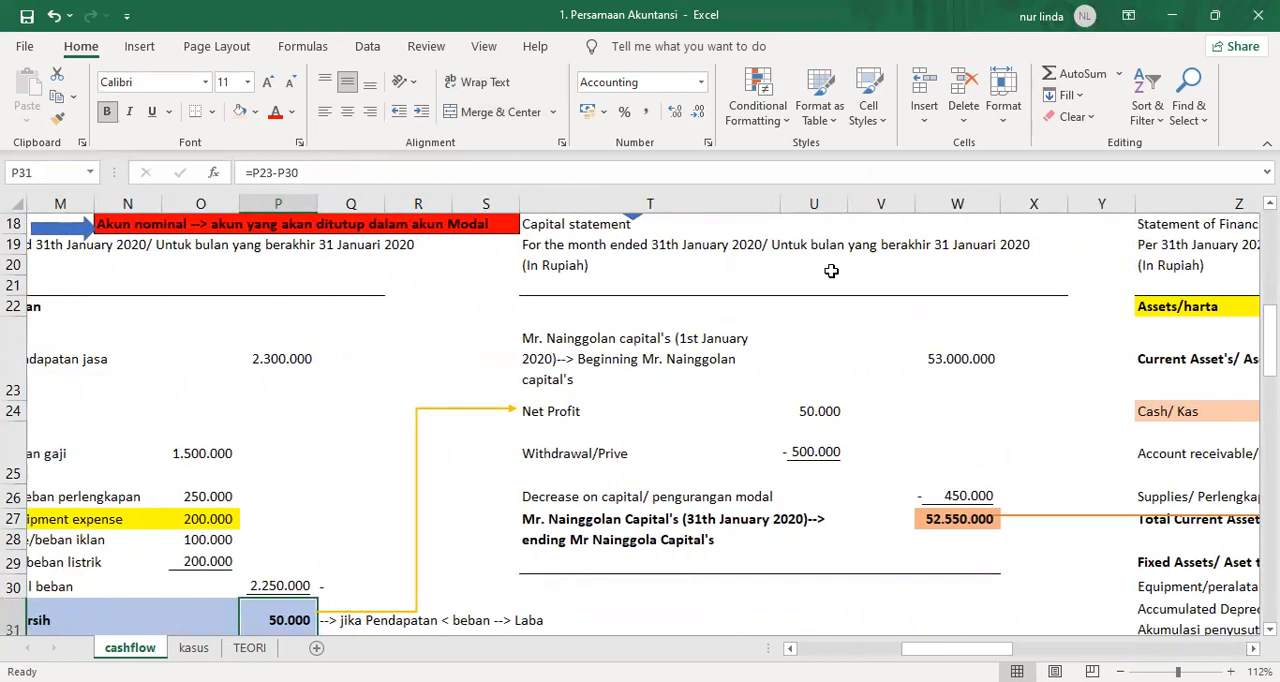
left_click(946, 522)
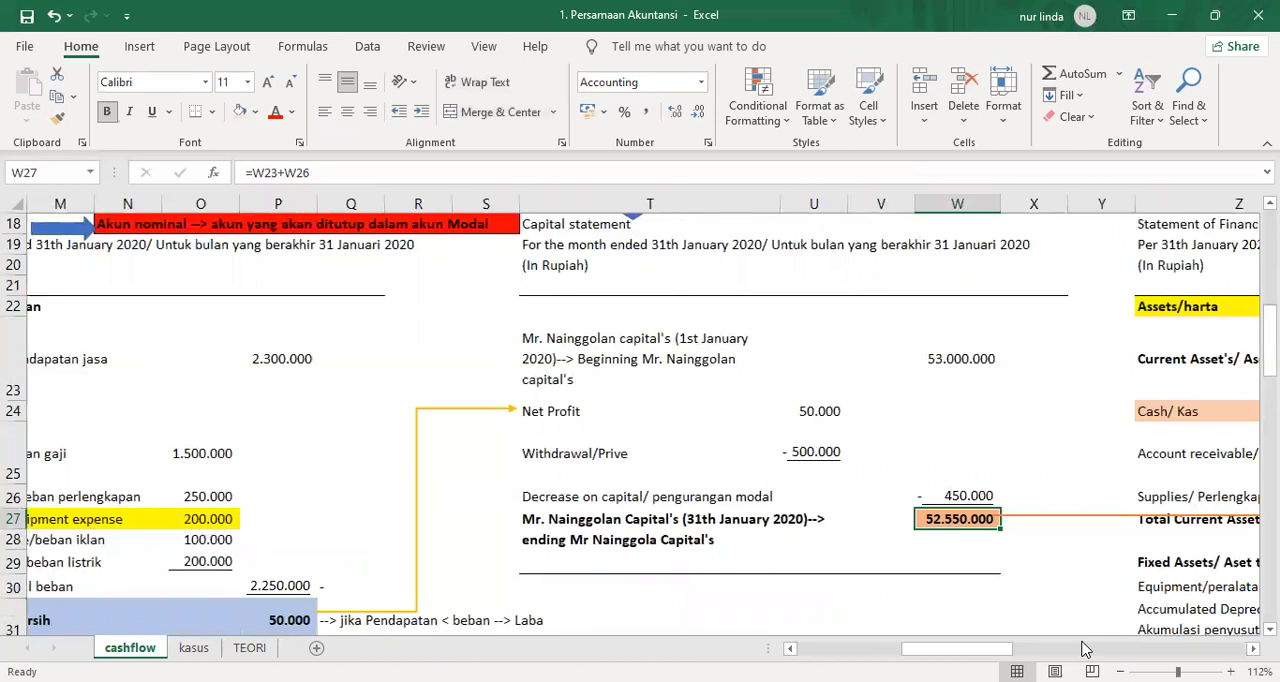
scroll(640, 420, "right", 5)
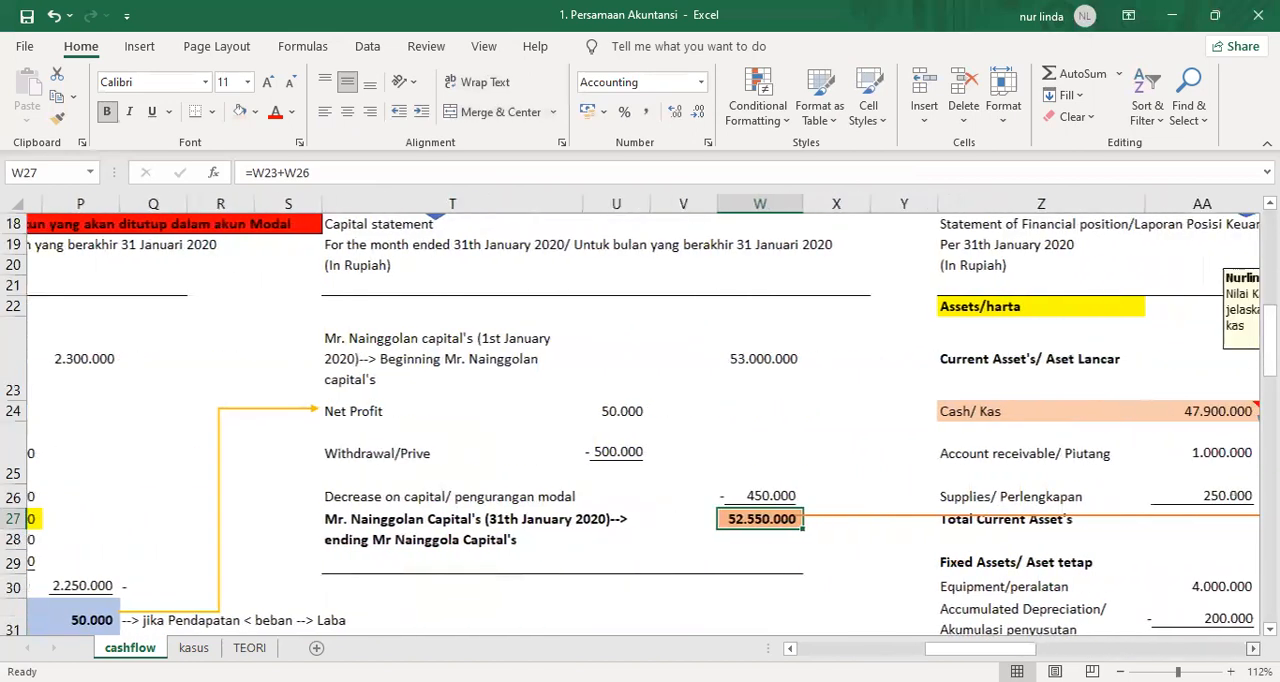
scroll(1071, 557, "right", 1)
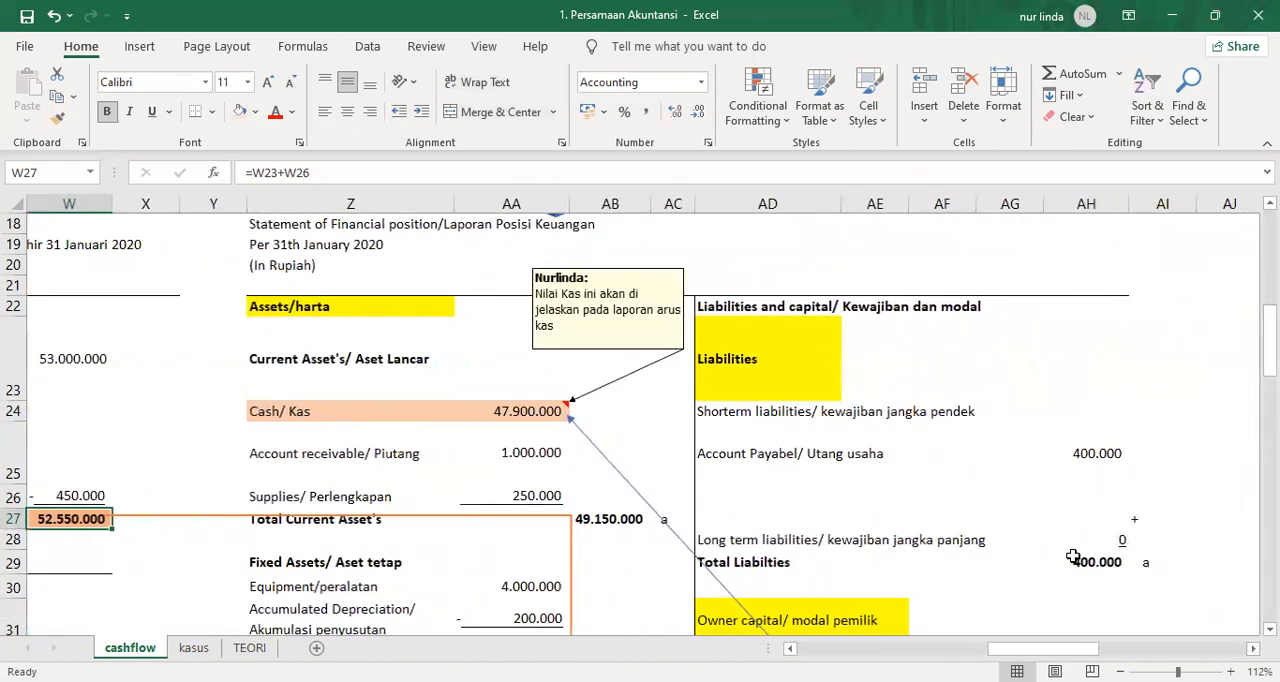
scroll(1073, 556, "down", 2)
left_click(1081, 464)
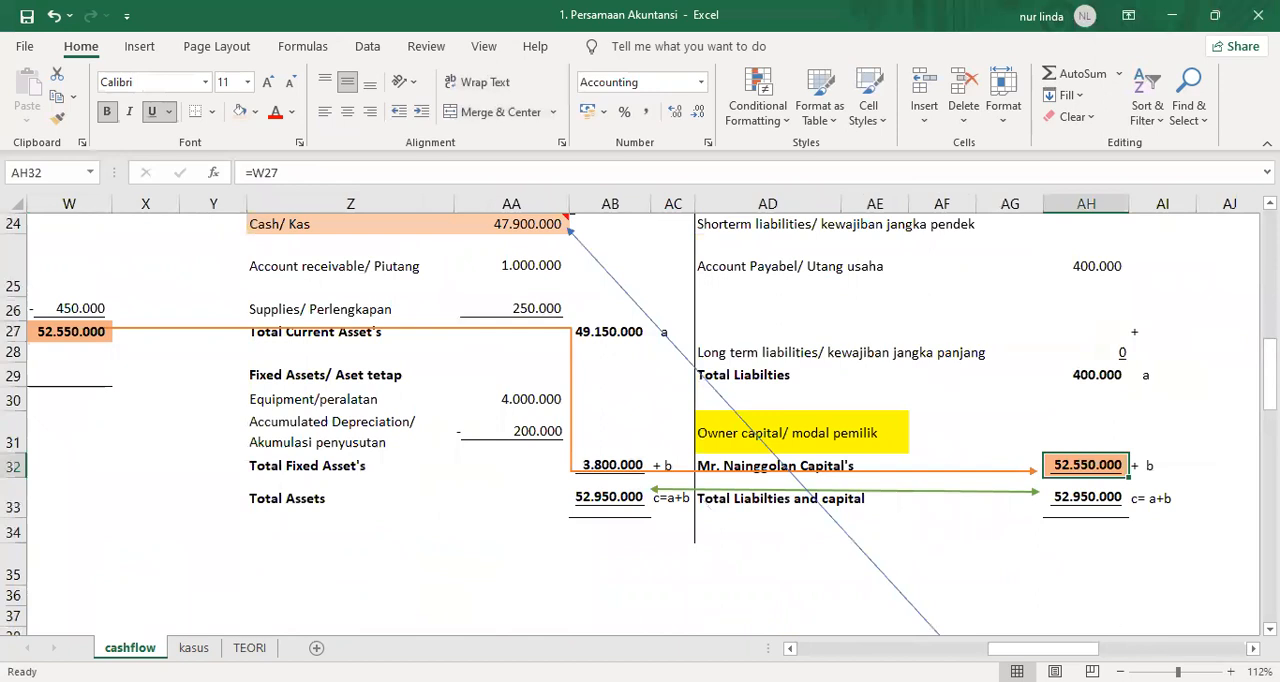
Compare the cash balance in AA24 of the financial position with the ending cash flow in AN69, and review the cash flow statement.
scroll(568, 514, "right", 6)
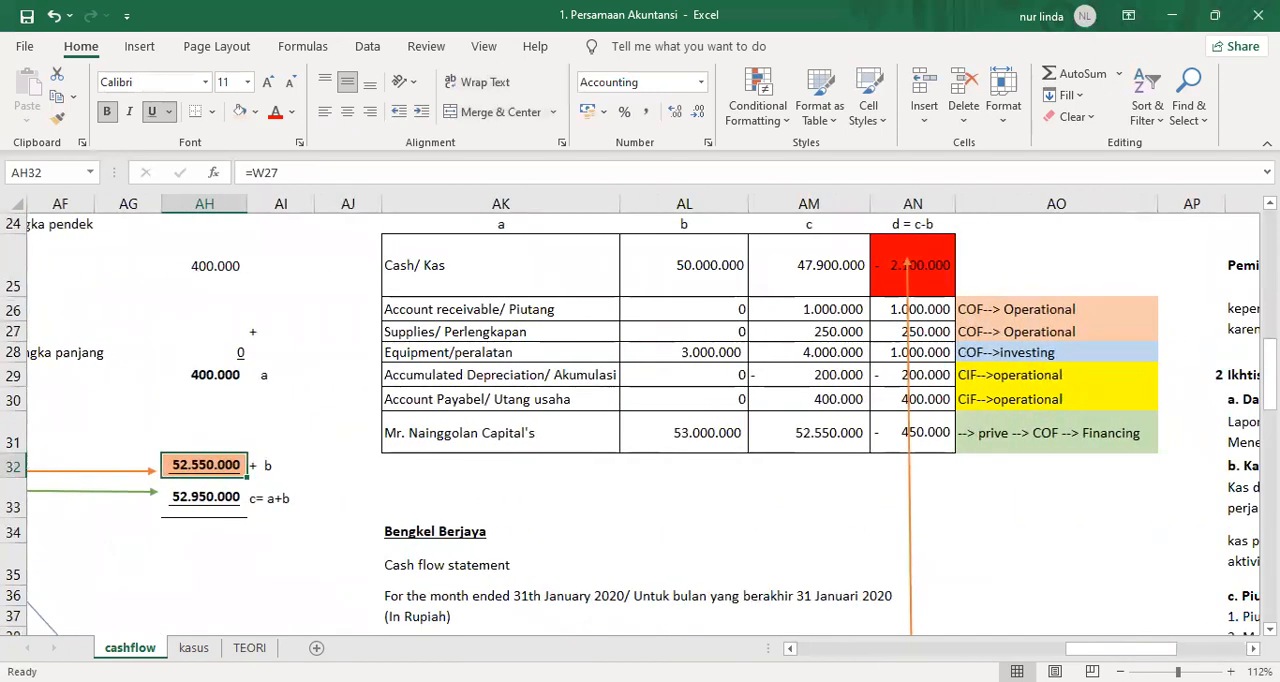
scroll(462, 233, "left", 6)
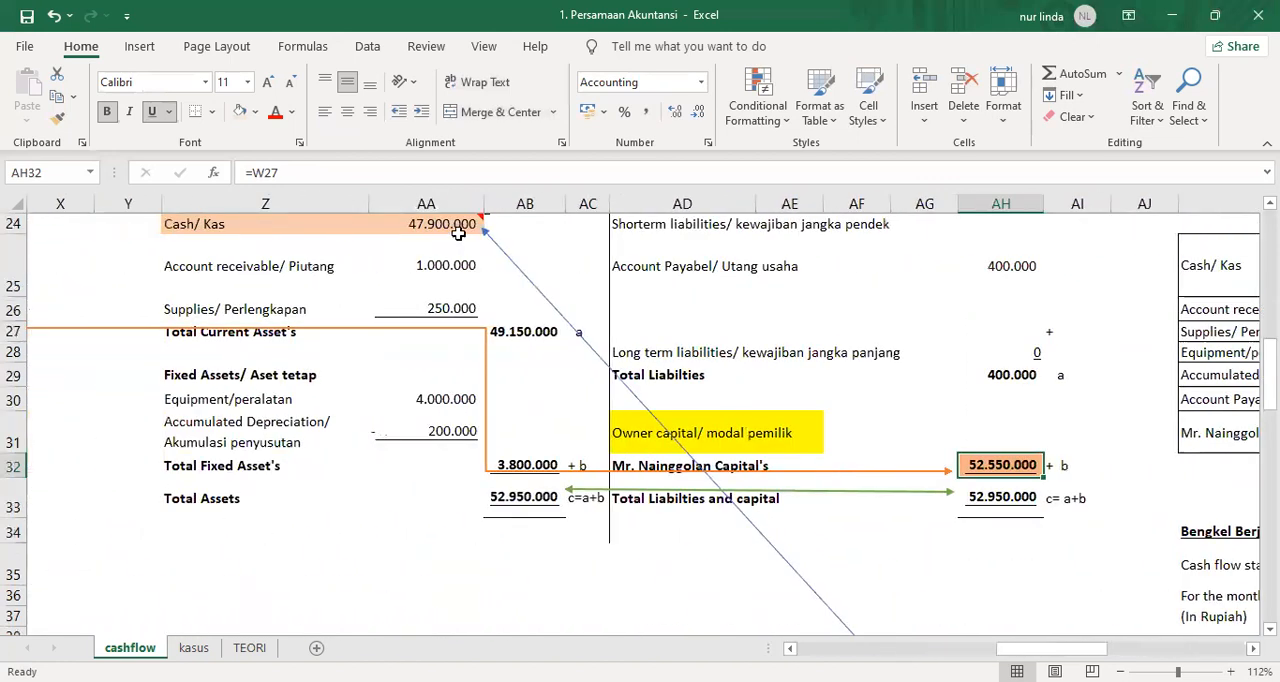
left_click(458, 230)
left_click(1252, 649)
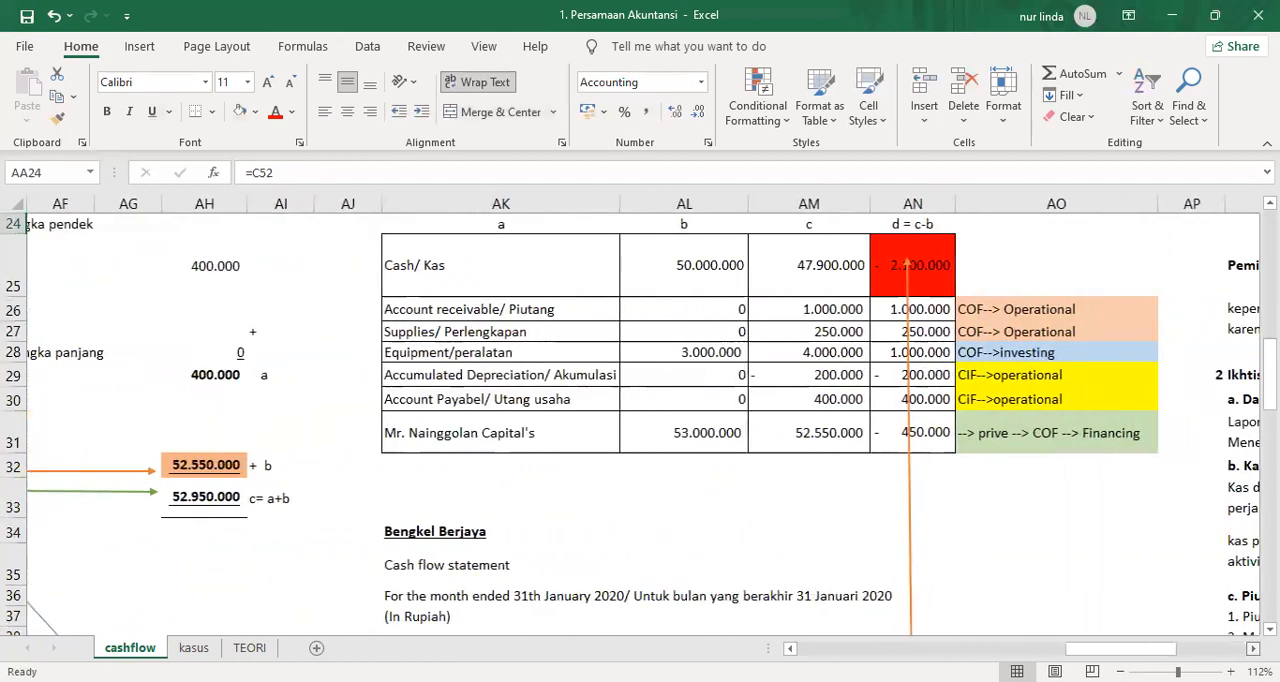
scroll(843, 480, "down", 9)
scroll(843, 480, "down", 4)
left_click(838, 362)
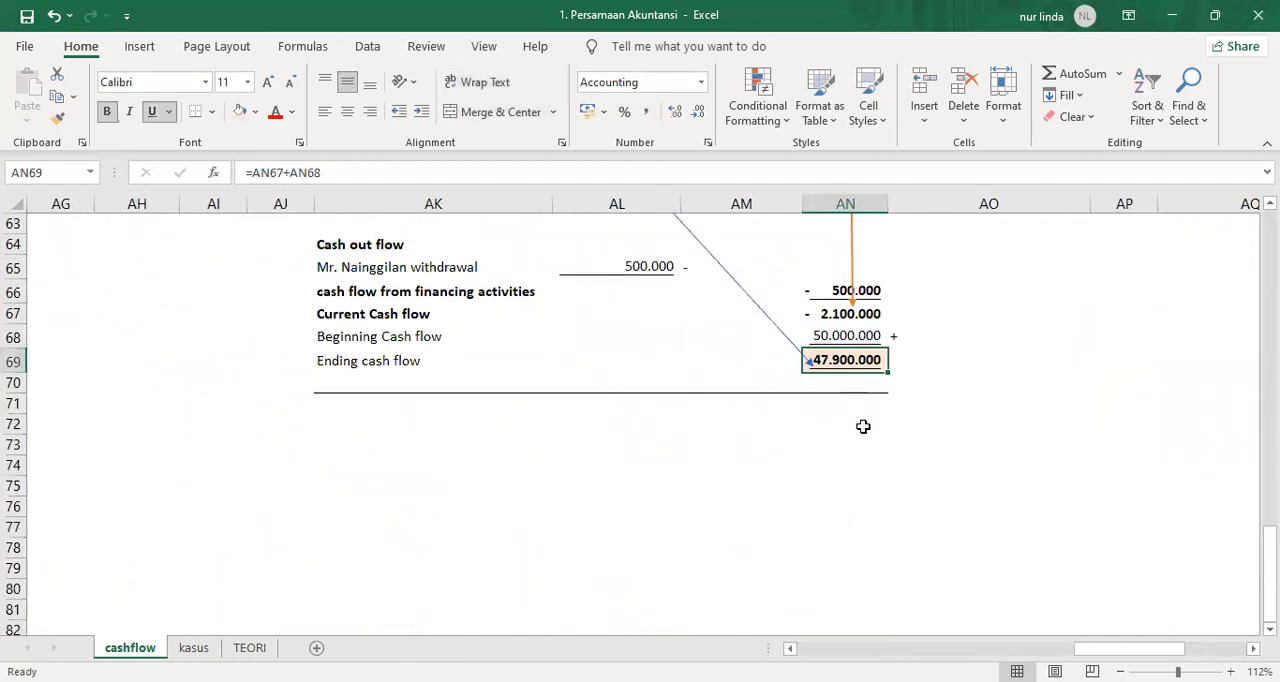
scroll(857, 458, "up", 4)
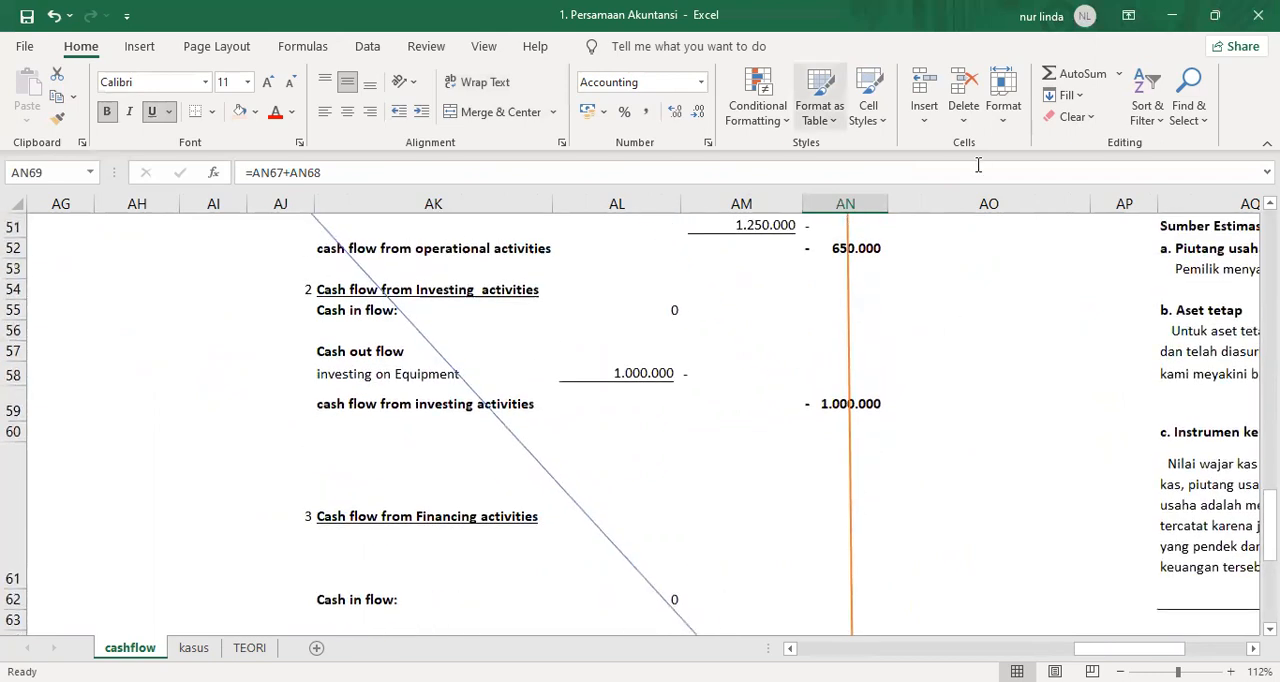
scroll(474, 390, "up", 10)
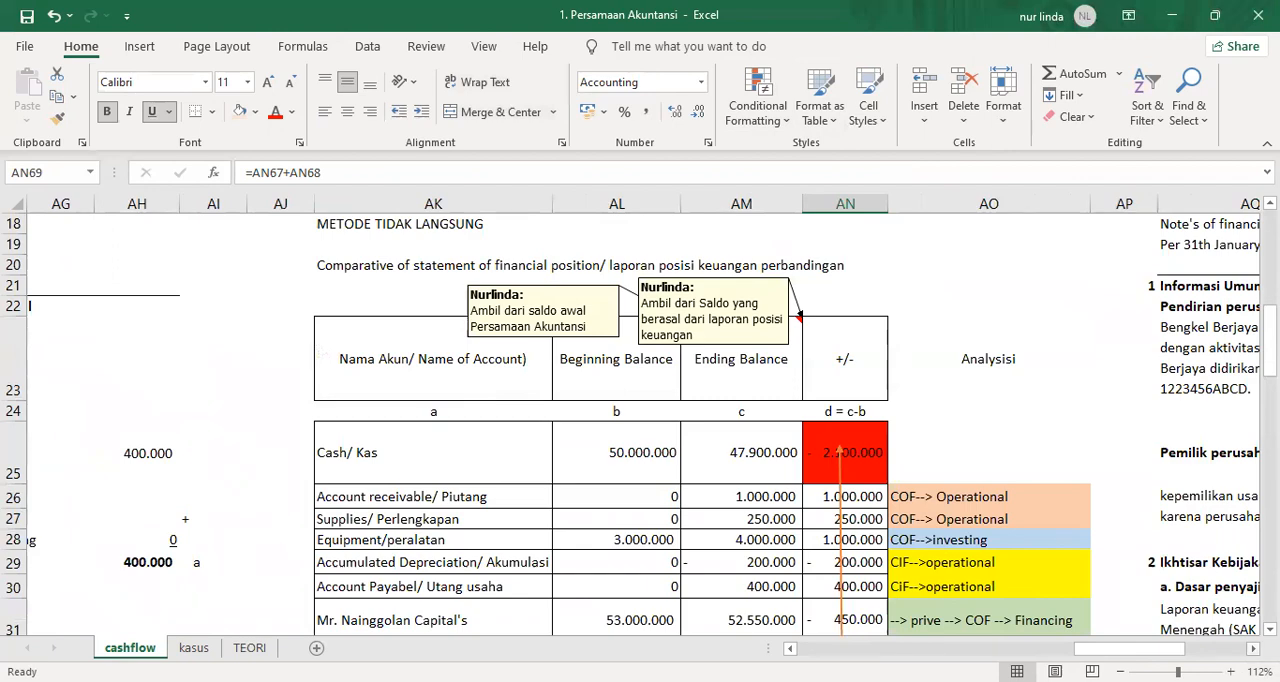
Review the notes to the financial statements in column AQ, from the general information through the accounting policies to the sources of estimation uncertainty.
left_click(1252, 649)
left_click(1252, 649)
scroll(809, 498, "up", 3)
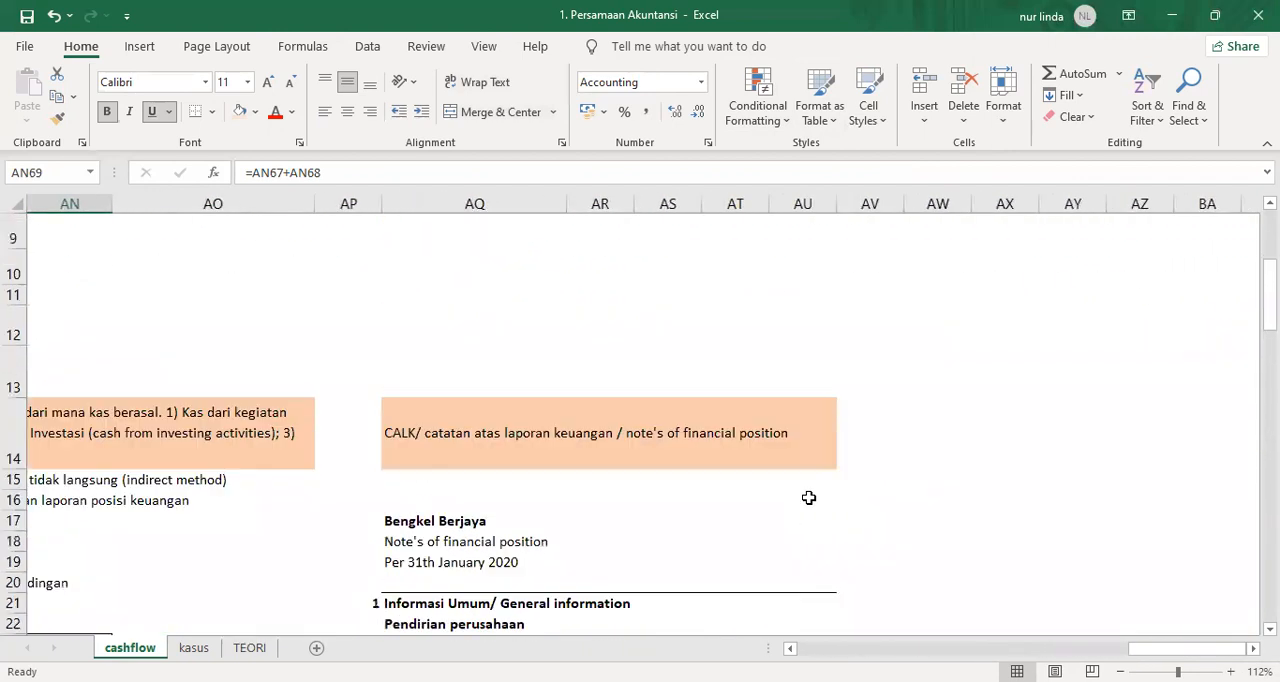
scroll(809, 498, "down", 4)
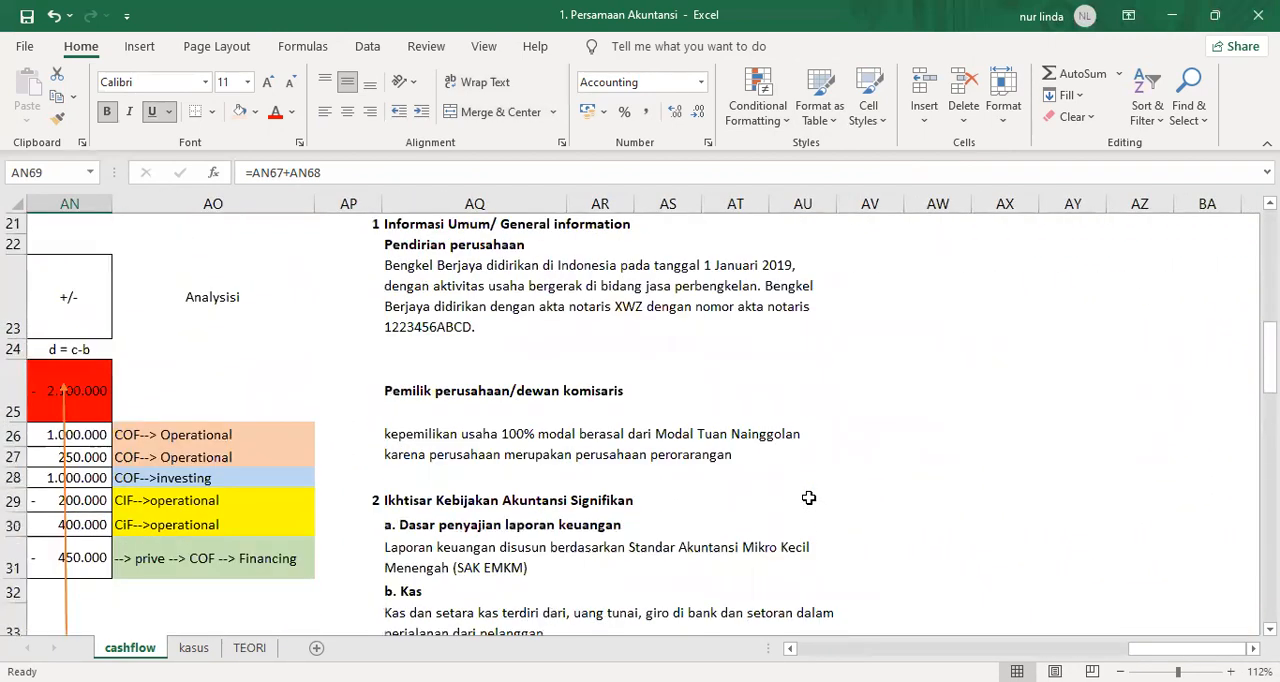
scroll(809, 498, "down", 3)
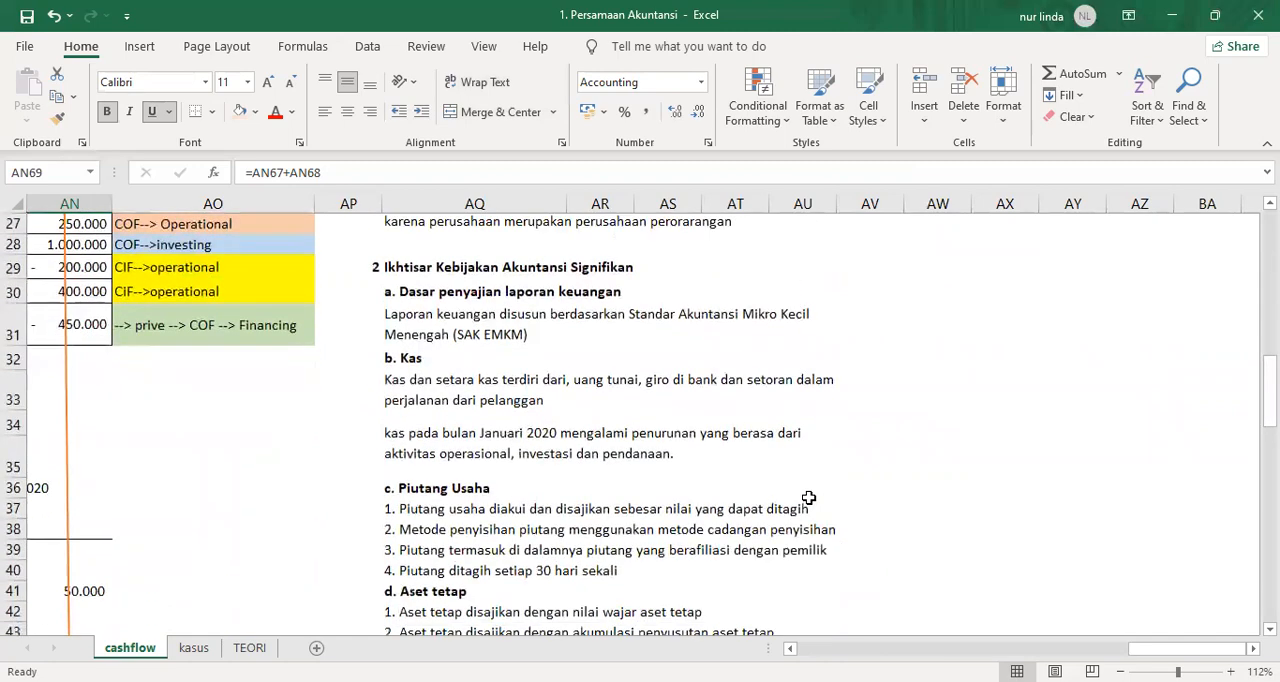
scroll(809, 498, "down", 6)
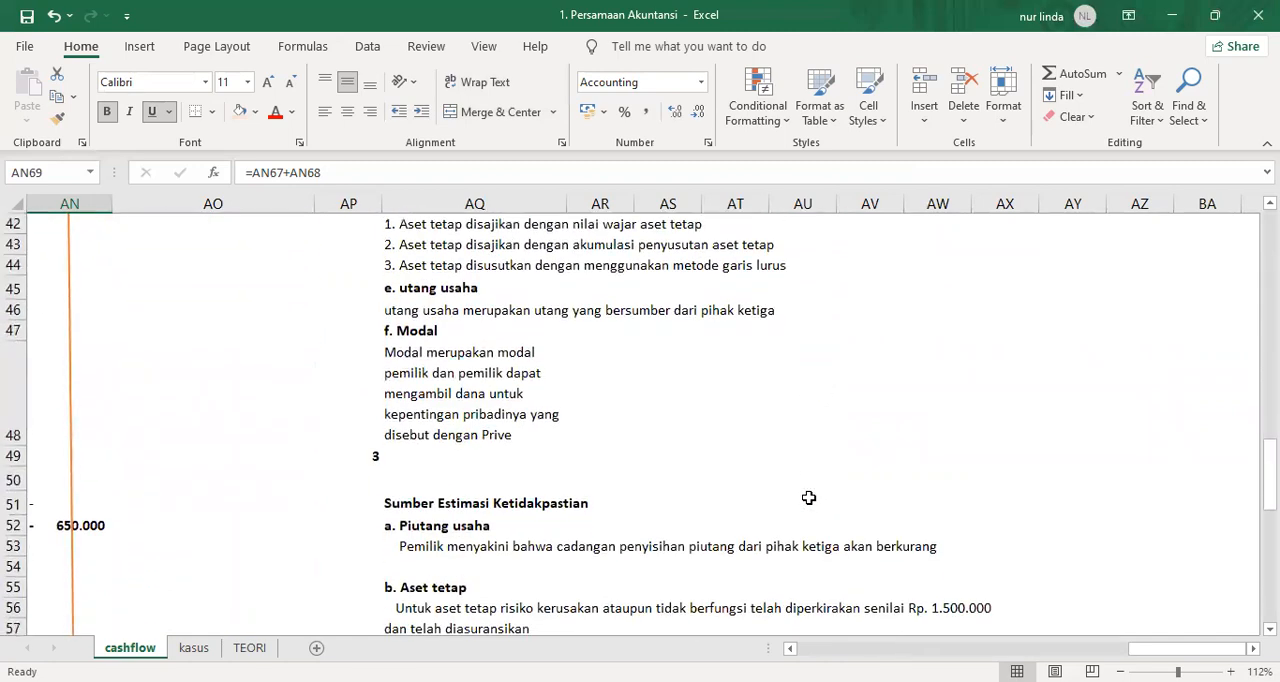
scroll(809, 498, "up", 9)
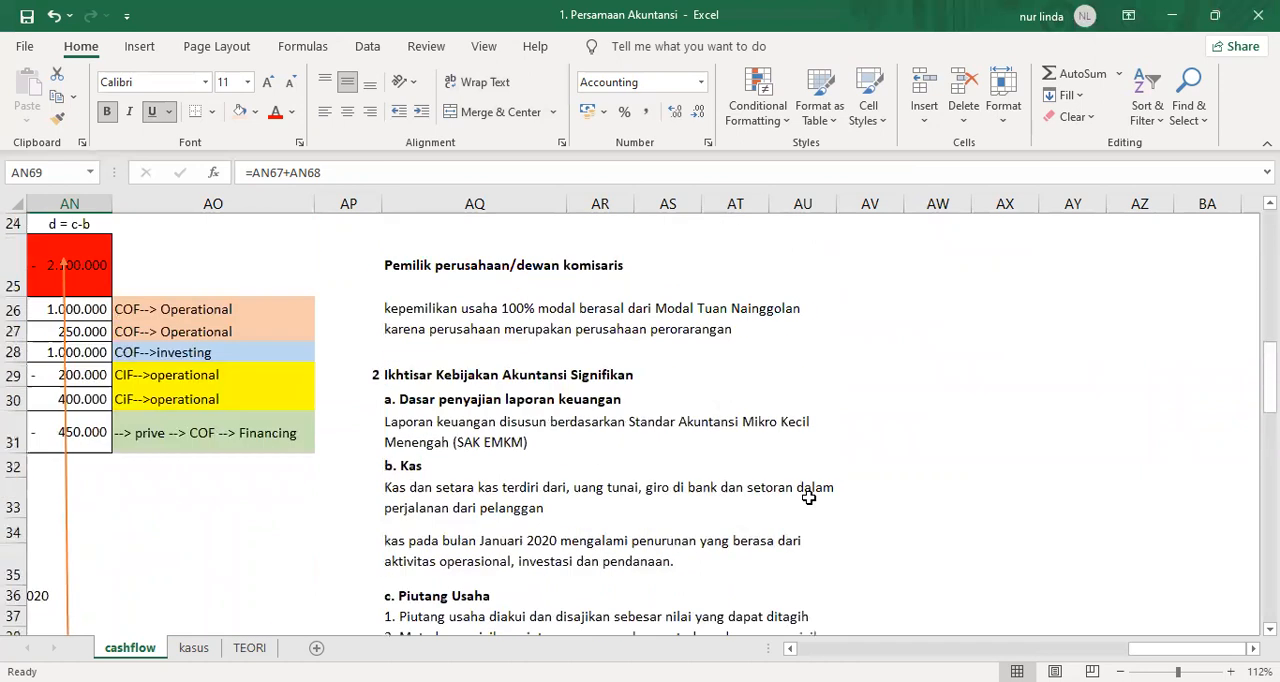
scroll(809, 498, "down", 1)
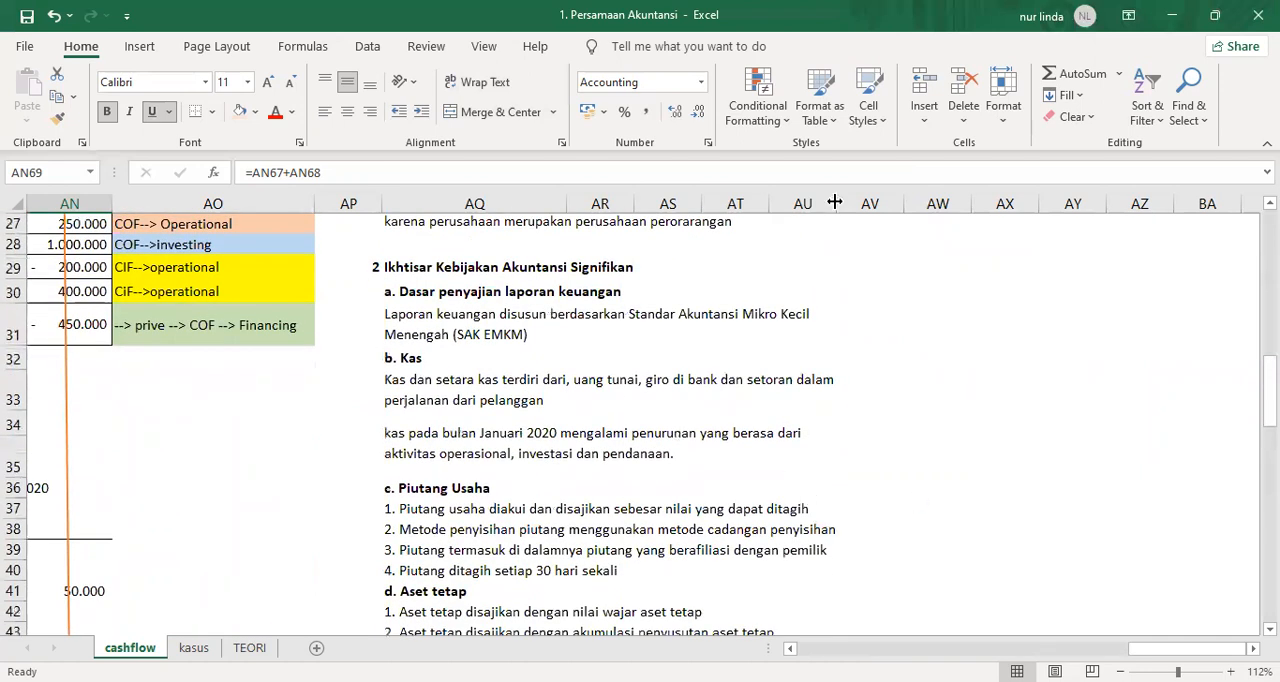